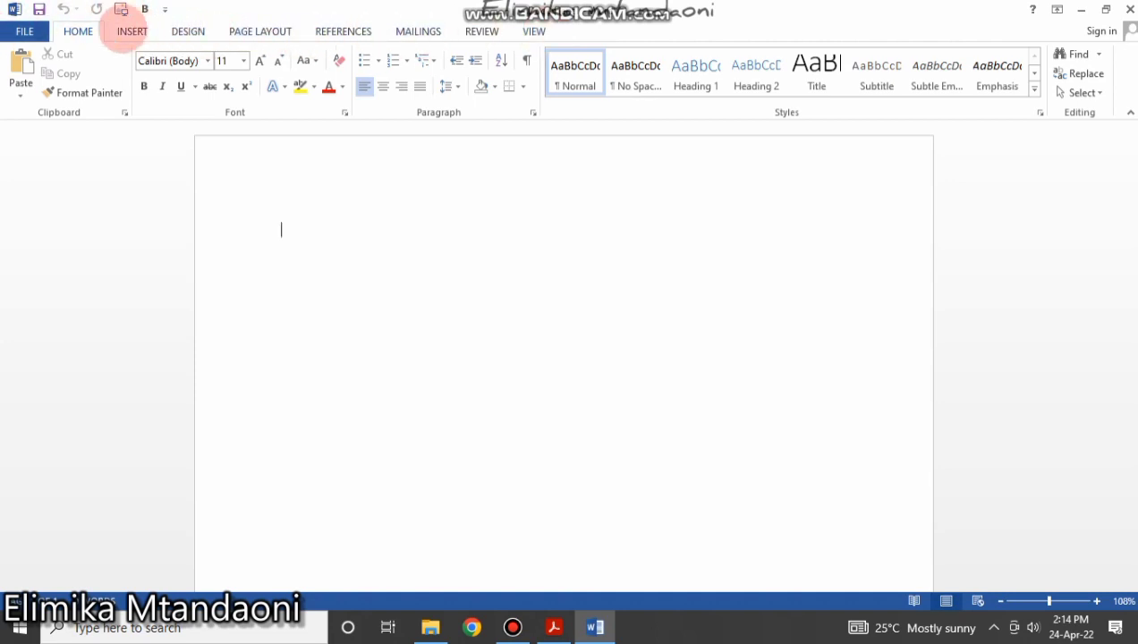
Show the Insert ribbon with its page, table and illustration commands.
{"action": "left_click", "coordinate": [131, 31]}
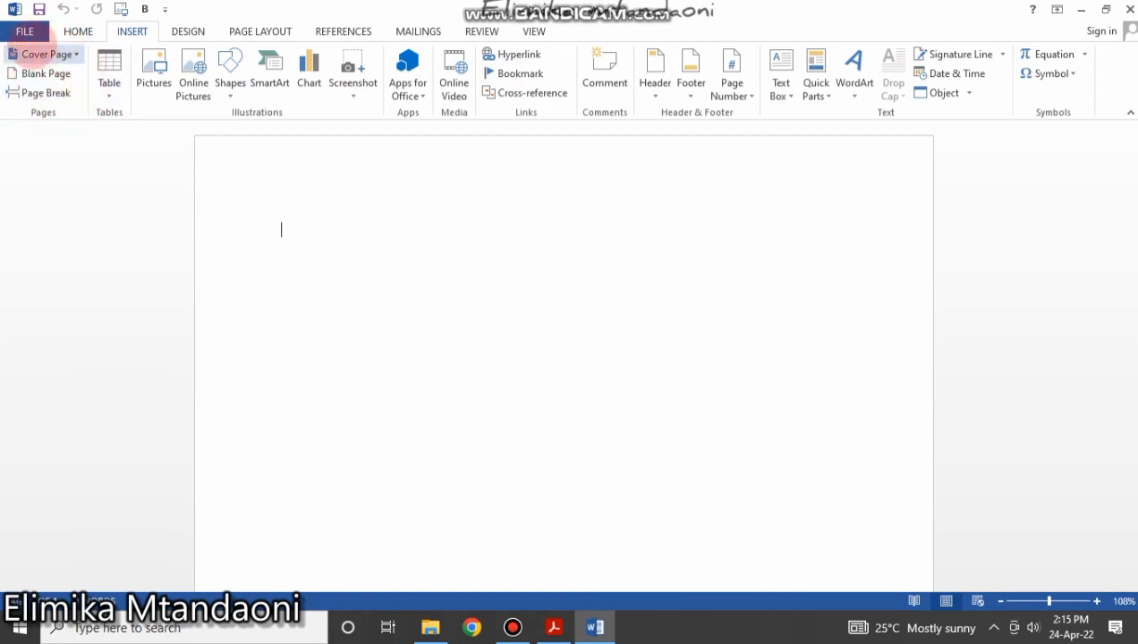
Return to the Home ribbon's font, paragraph and style commands.
{"action": "left_click", "coordinate": [77, 32]}
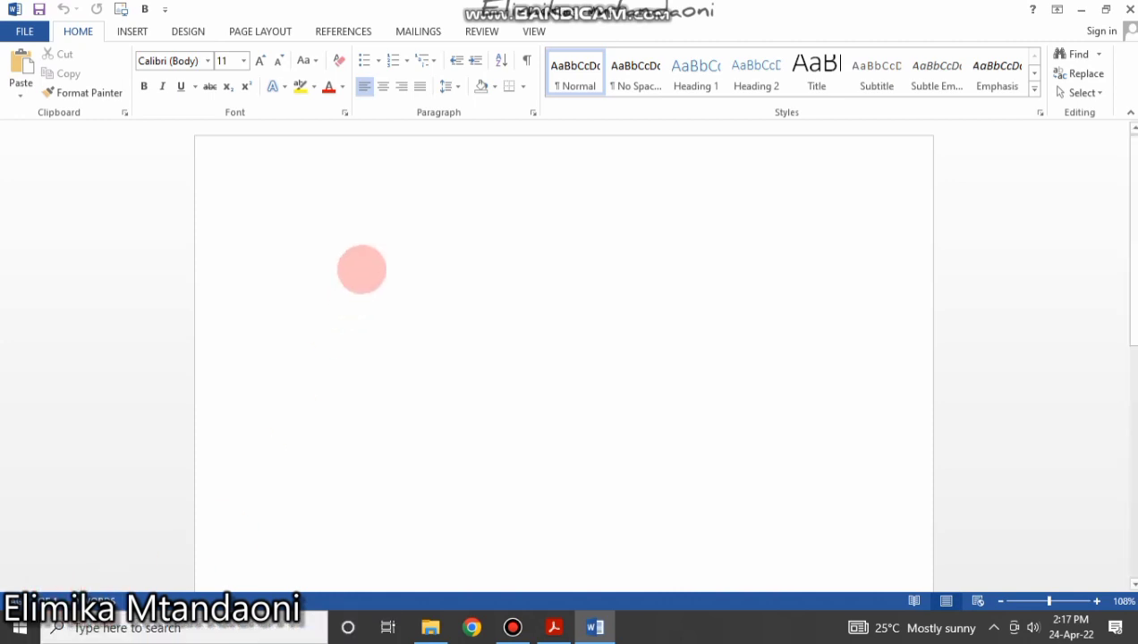
Type the test line 'hjjk l;;;;;' at the top of the page, then select and deselect it.
{"action": "type", "text": "hjjk"}
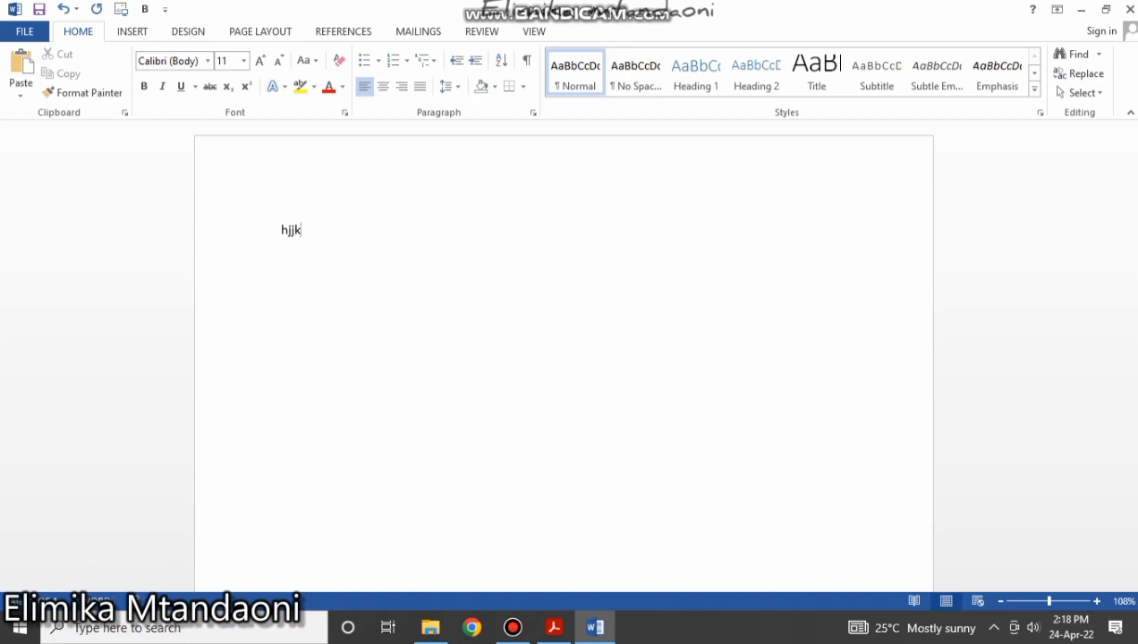
{"action": "type", "text": " l;;;;;"}
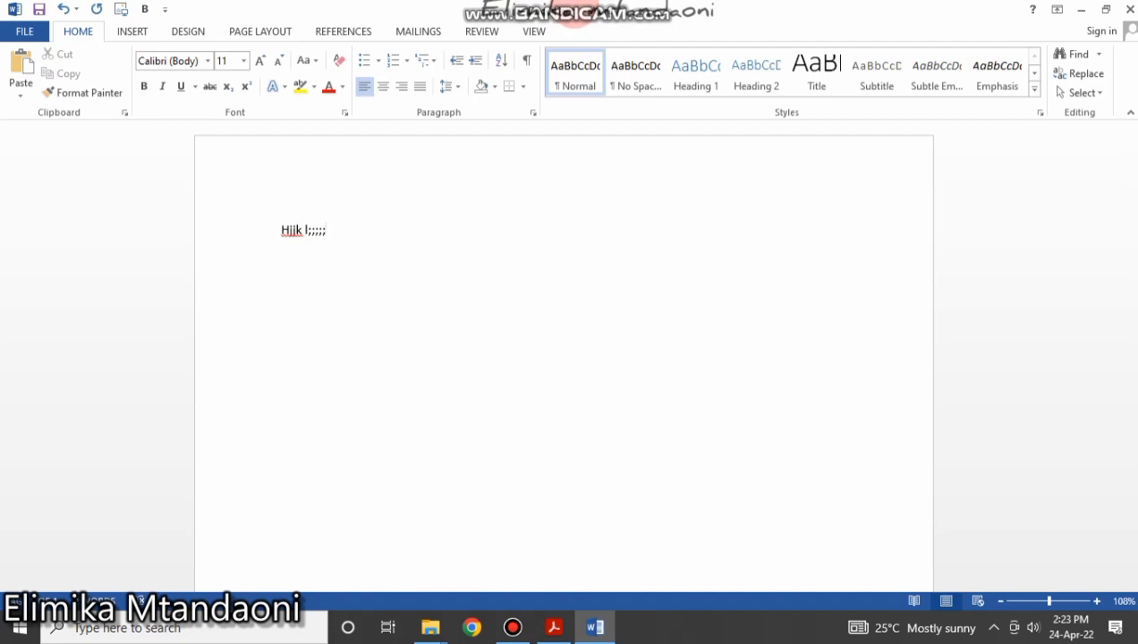
{"action": "left_click", "coordinate": [233, 229]}
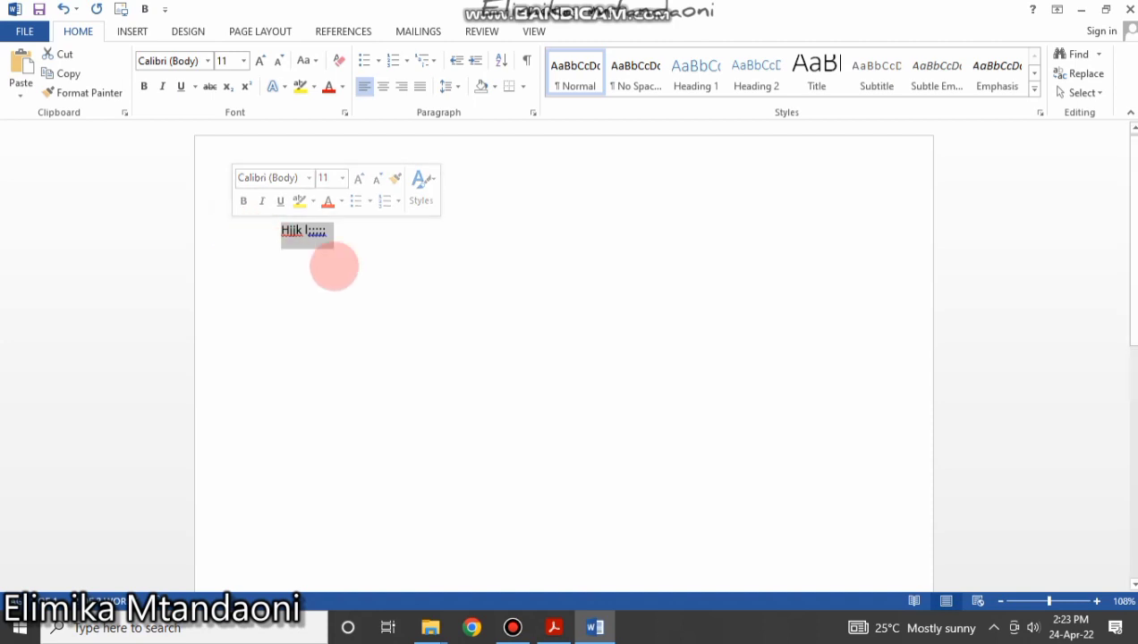
{"action": "left_click", "coordinate": [539, 513]}
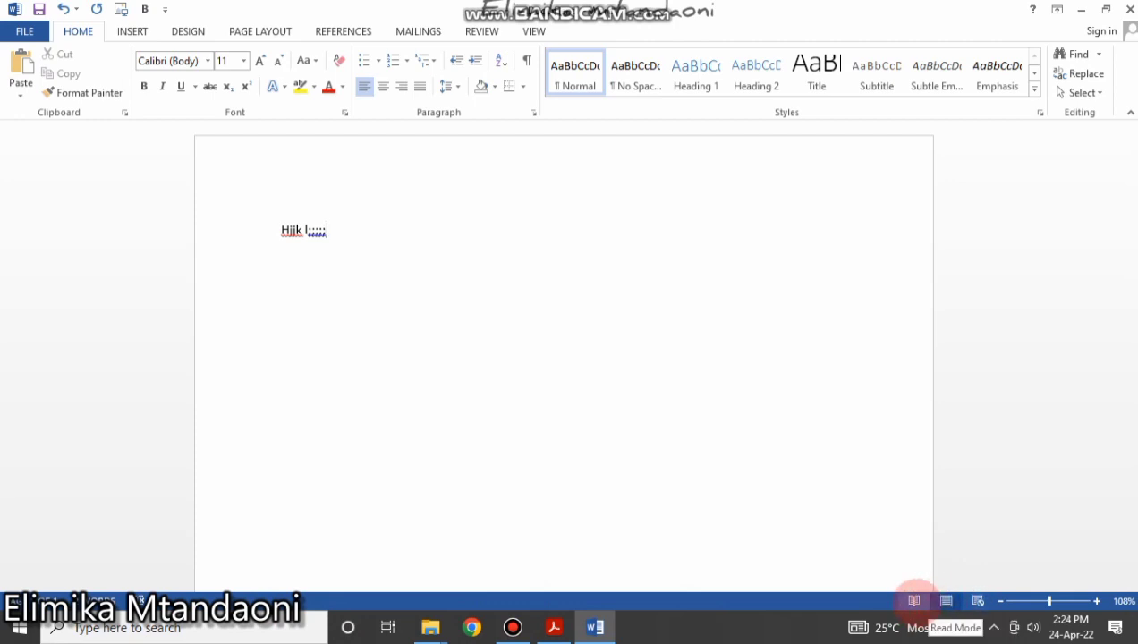
{"action": "left_click", "coordinate": [915, 601]}
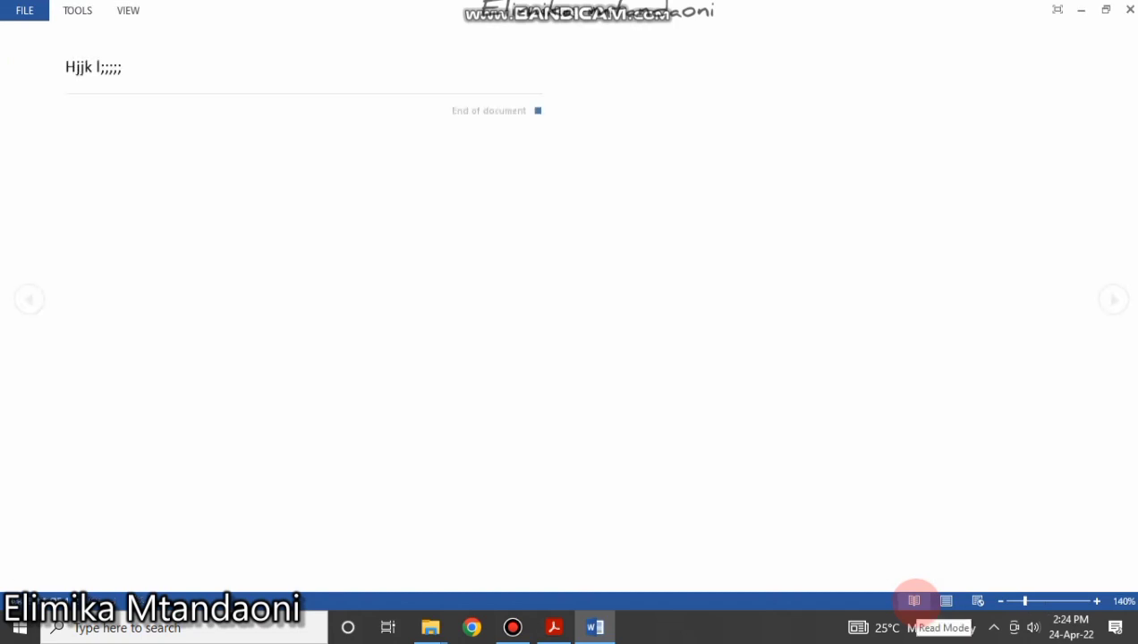
{"action": "left_click", "coordinate": [947, 600]}
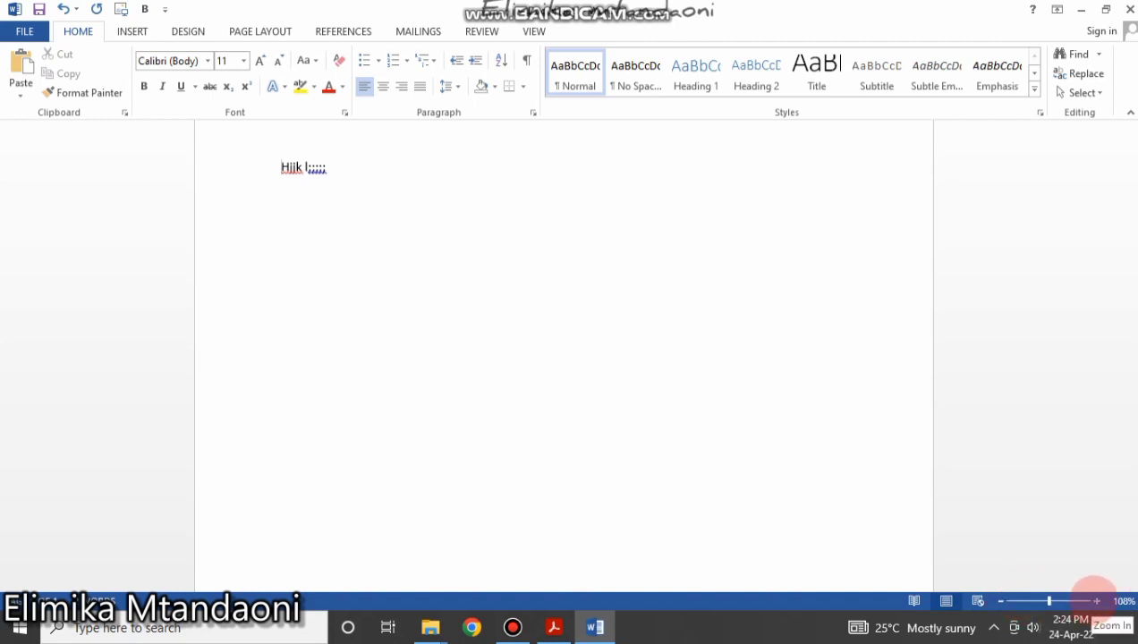
{"action": "left_click", "coordinate": [1097, 602]}
{"action": "left_click", "coordinate": [1098, 601]}
{"action": "left_click", "coordinate": [1097, 601]}
{"action": "left_click", "coordinate": [1098, 601]}
{"action": "left_click", "coordinate": [1097, 602]}
{"action": "left_click", "coordinate": [1097, 602]}
{"action": "left_click", "coordinate": [1098, 601]}
{"action": "left_click", "coordinate": [1098, 602]}
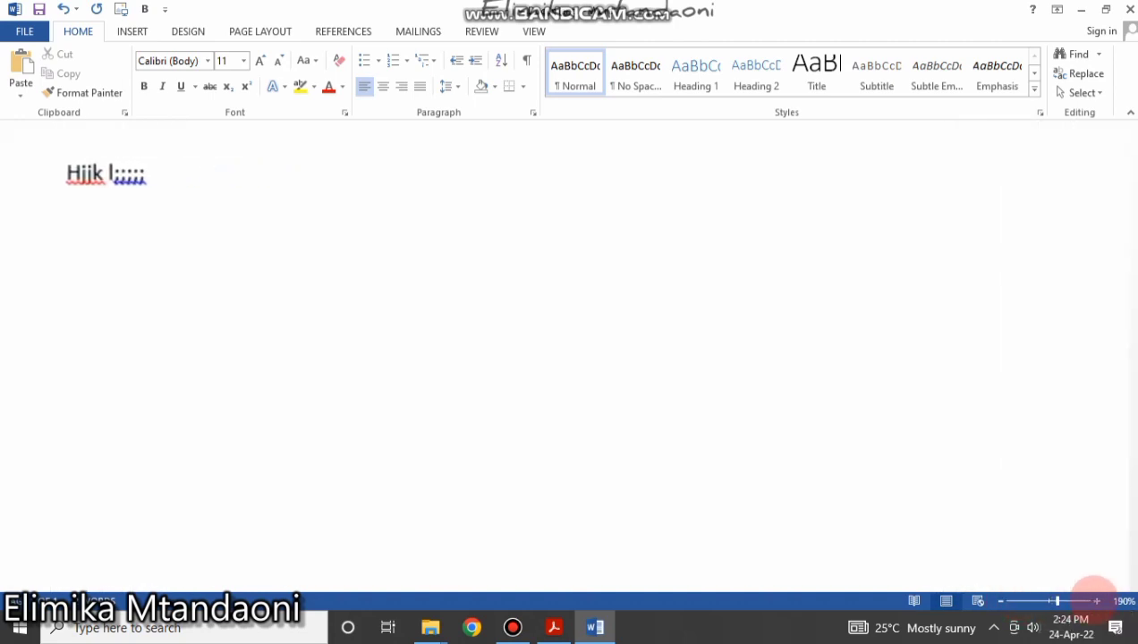
{"action": "left_click", "coordinate": [1097, 602]}
{"action": "left_click", "coordinate": [1097, 601]}
{"action": "left_click", "coordinate": [1097, 602]}
{"action": "left_click_drag", "start_coordinate": [1060, 601], "coordinate": [1050, 601]}
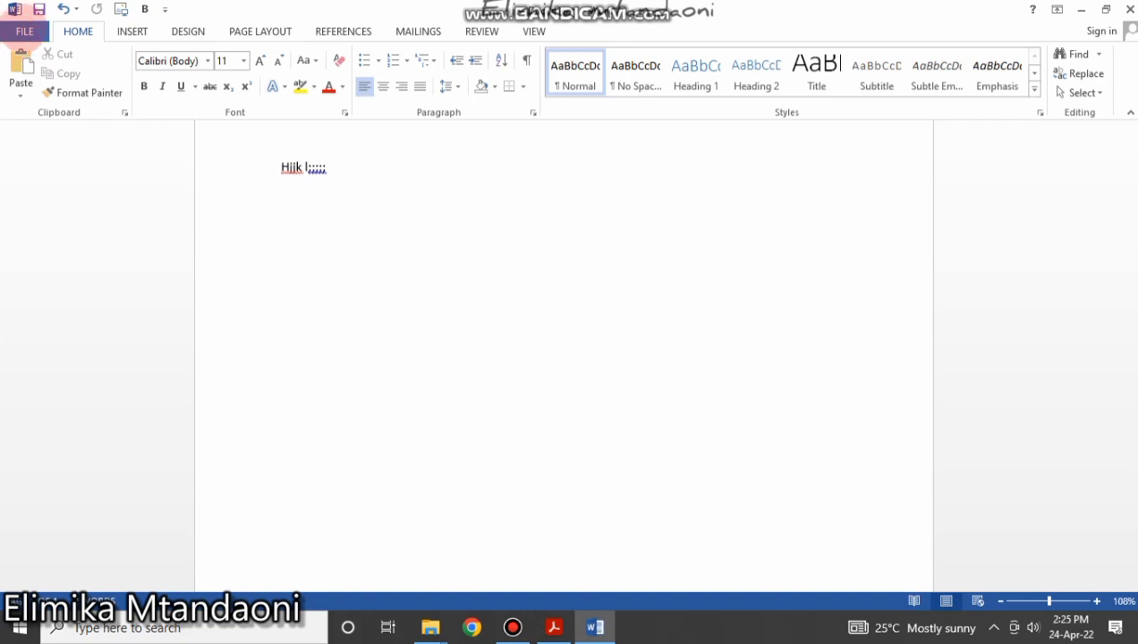
Open the File Info page showing the document's properties: 1 page, 2 words.
{"action": "left_click", "coordinate": [24, 32]}
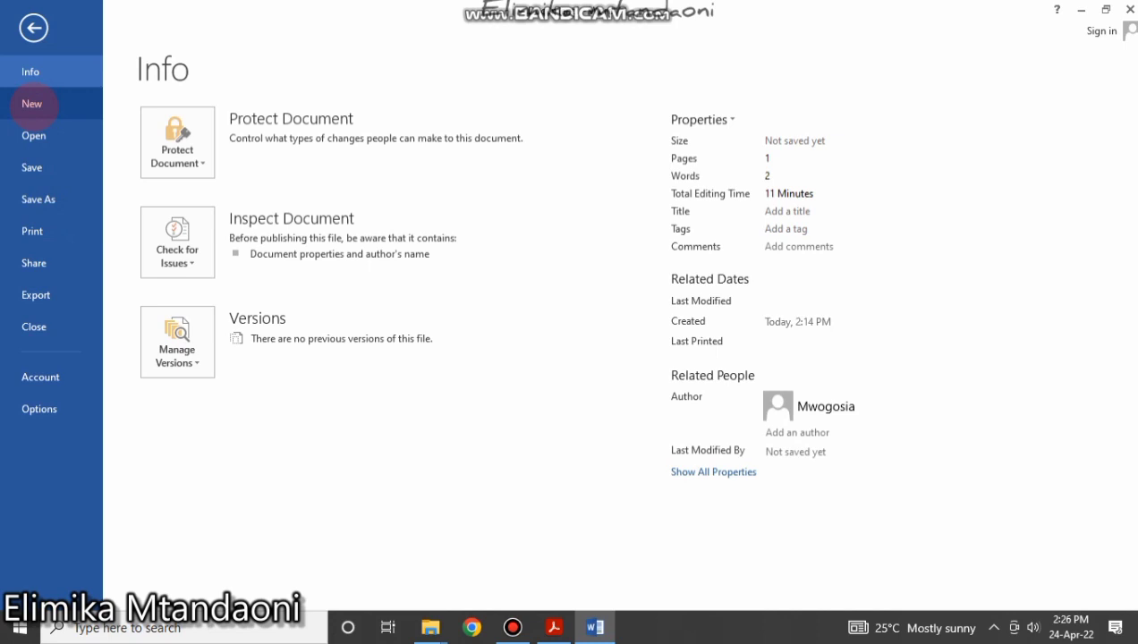
Show the New page with Blank document and templates like Apothecary resume.
{"action": "left_click", "coordinate": [32, 104]}
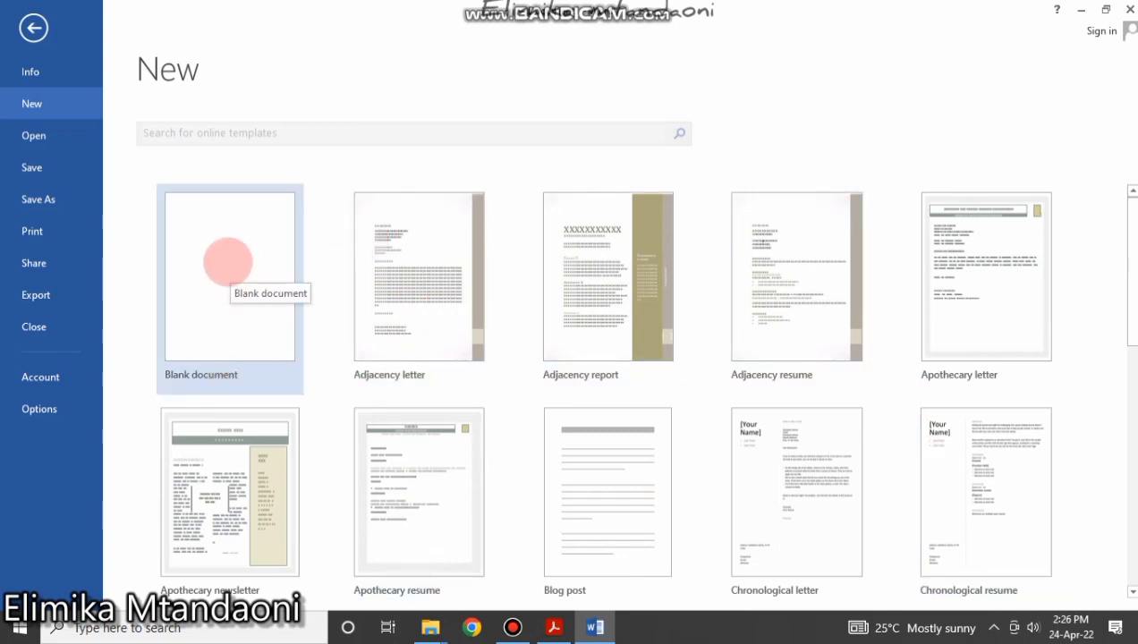
Create a blank document with the line 'Mama anakula', then select and deselect that line.
{"action": "left_click", "coordinate": [227, 262]}
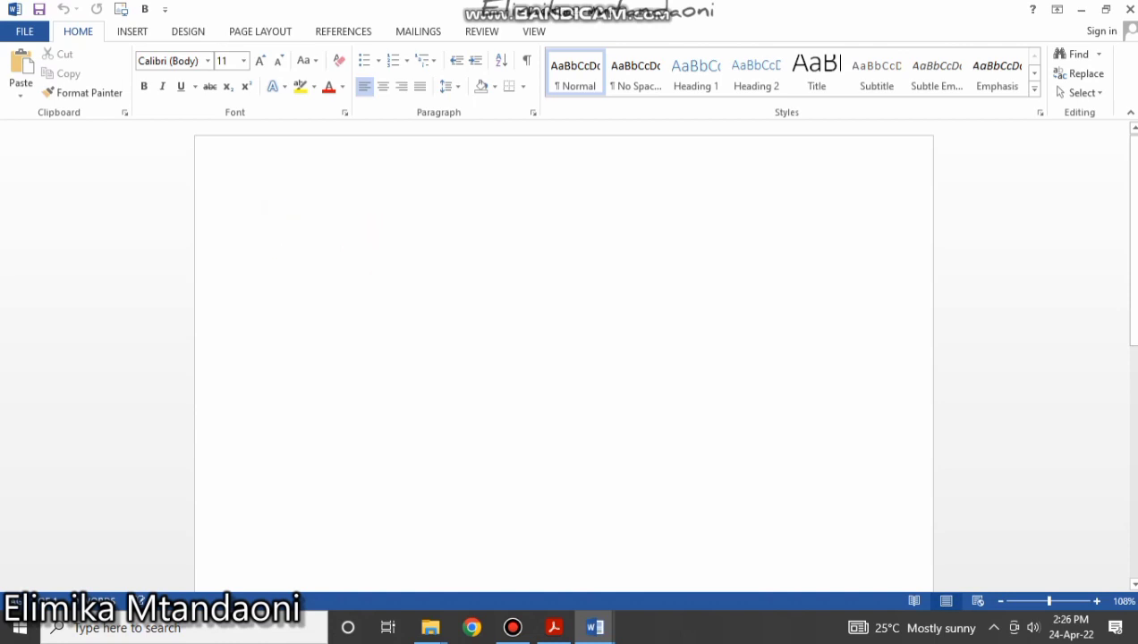
{"action": "type", "text": "mamam"}
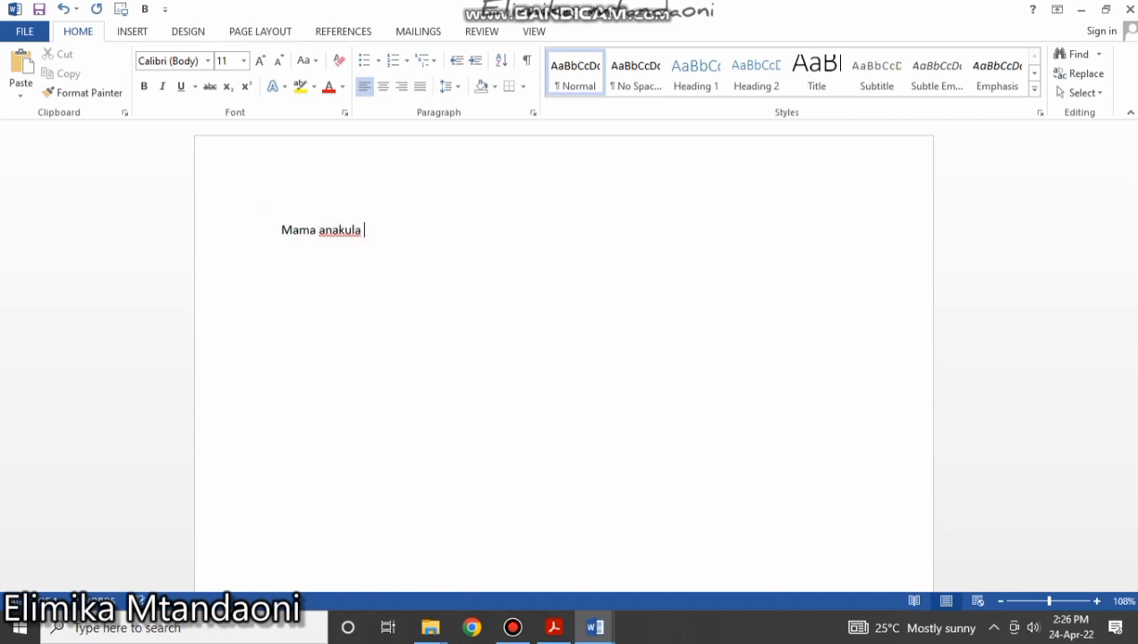
{"action": "left_click", "coordinate": [395, 261]}
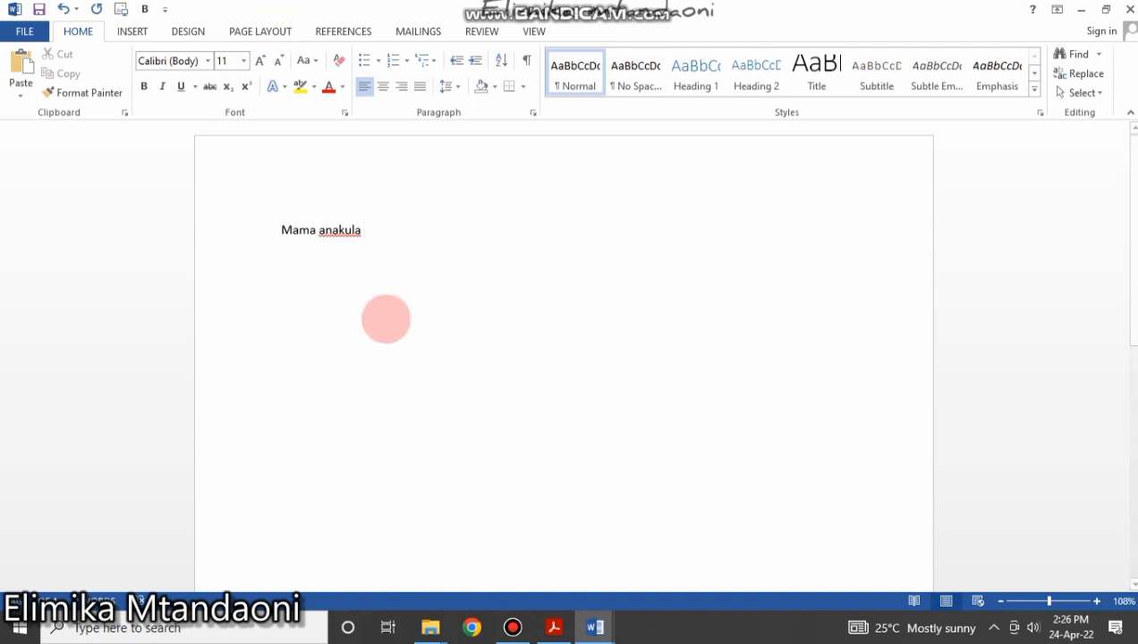
{"action": "left_click", "coordinate": [268, 234]}
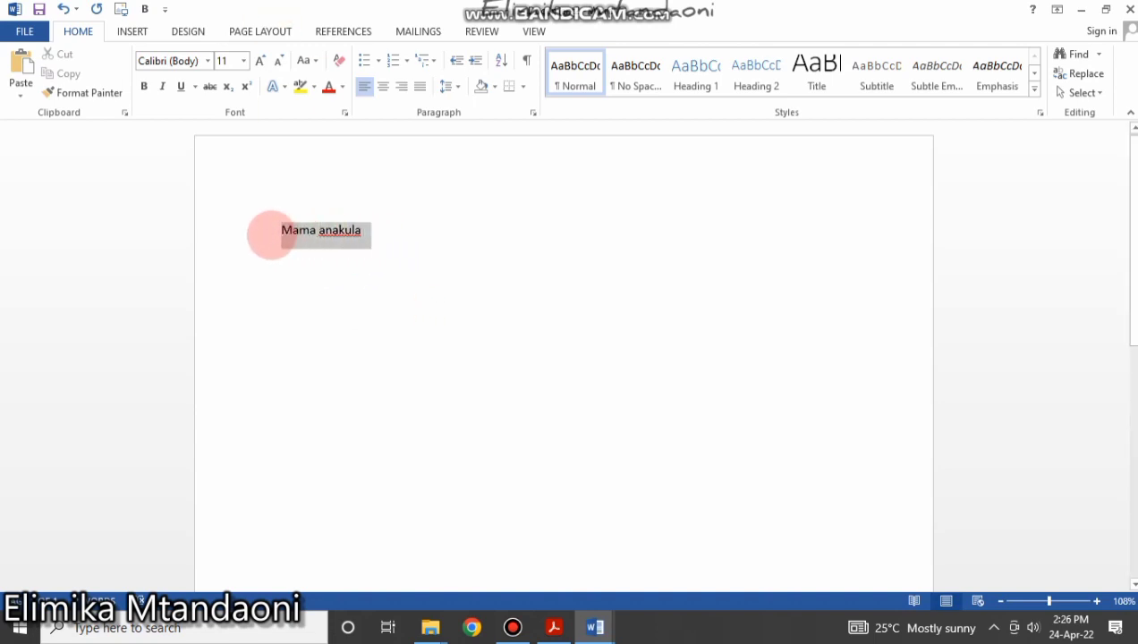
{"action": "left_click", "coordinate": [364, 276]}
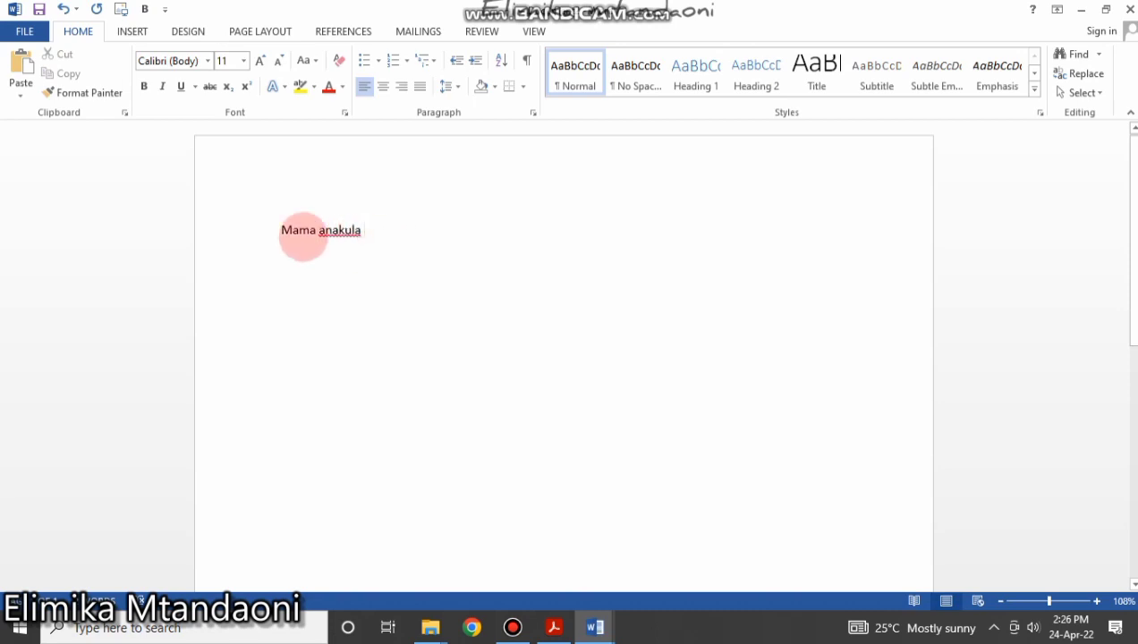
{"action": "left_click", "coordinate": [271, 231]}
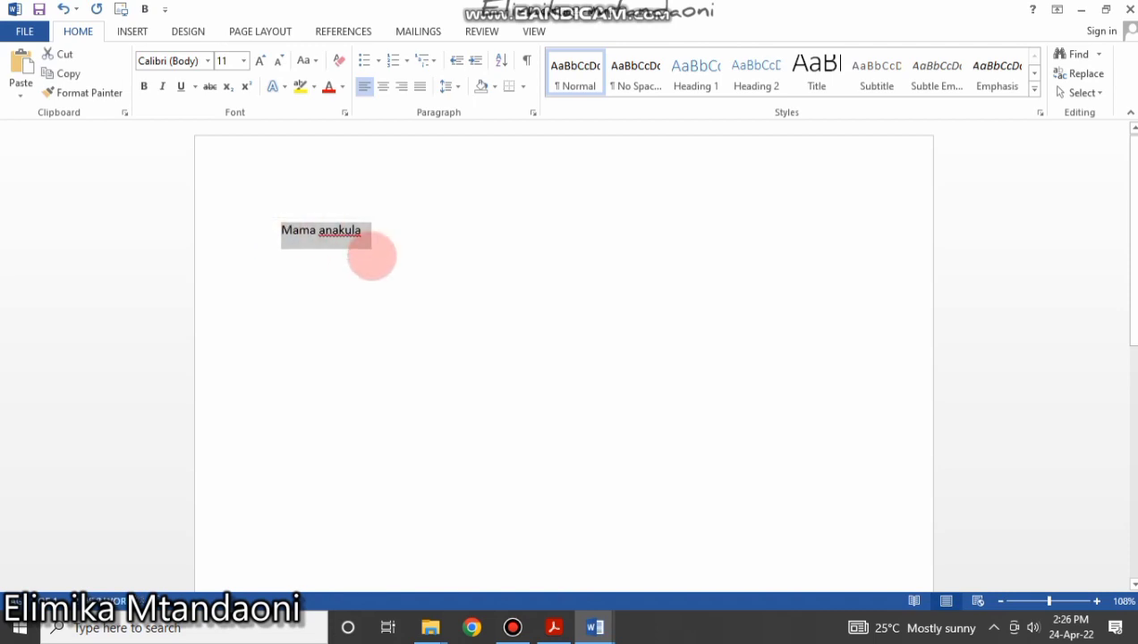
{"action": "left_click", "coordinate": [374, 240]}
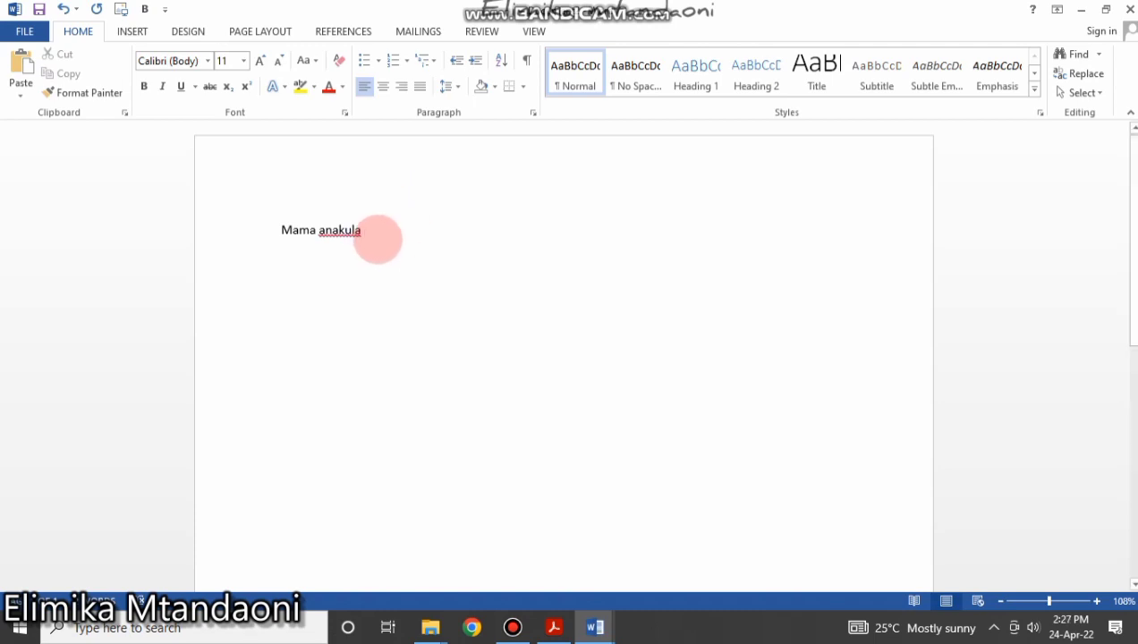
{"action": "left_click_drag", "start_coordinate": [372, 237], "coordinate": [279, 229]}
{"action": "left_click", "coordinate": [362, 230]}
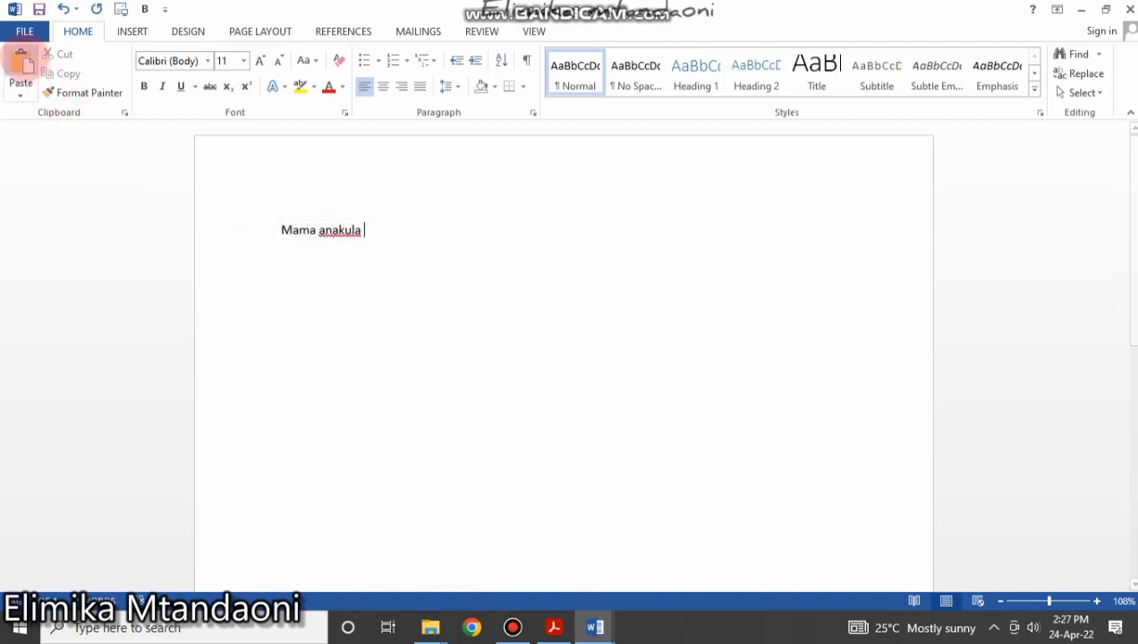
Save the document to the Desktop as a Word Document named 'learning'.
{"action": "left_click", "coordinate": [24, 31]}
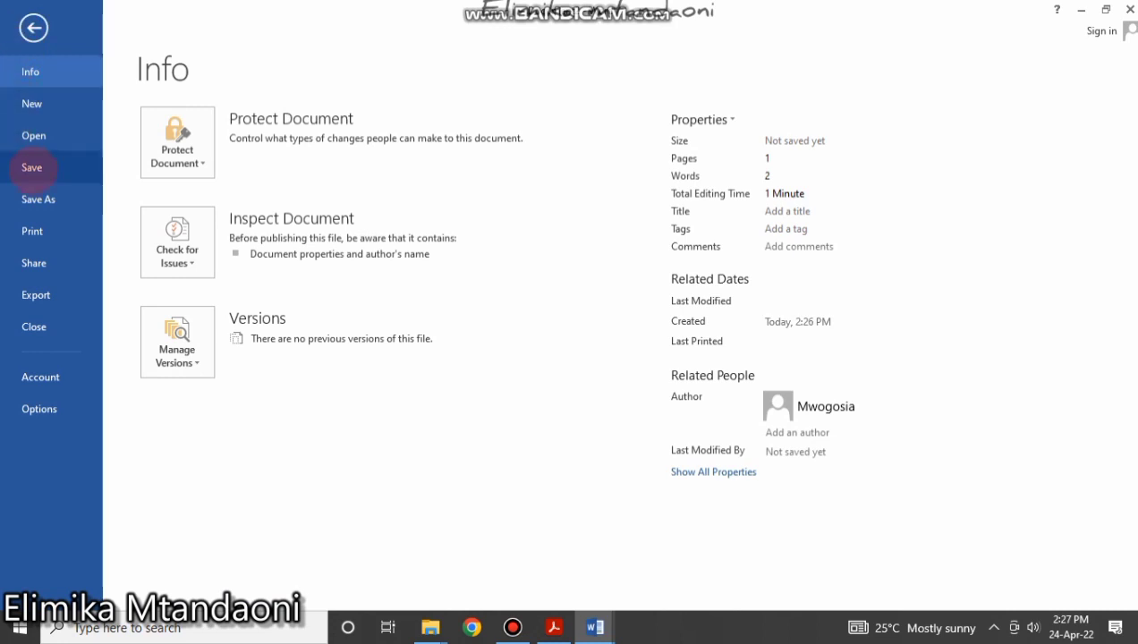
{"action": "left_click", "coordinate": [31, 167]}
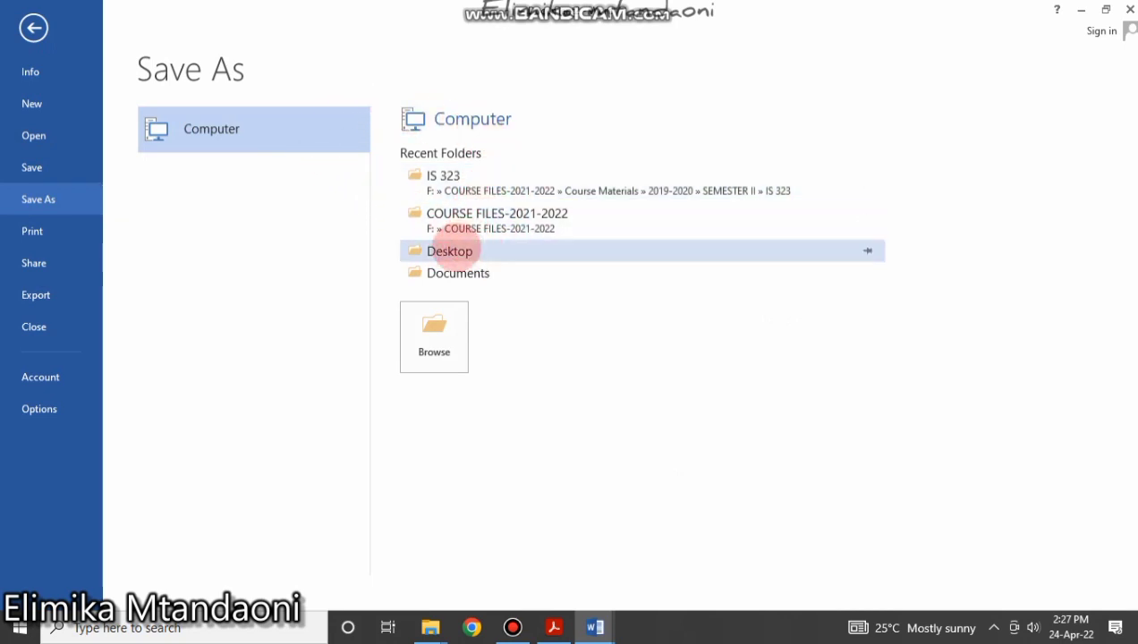
{"action": "left_click", "coordinate": [449, 251]}
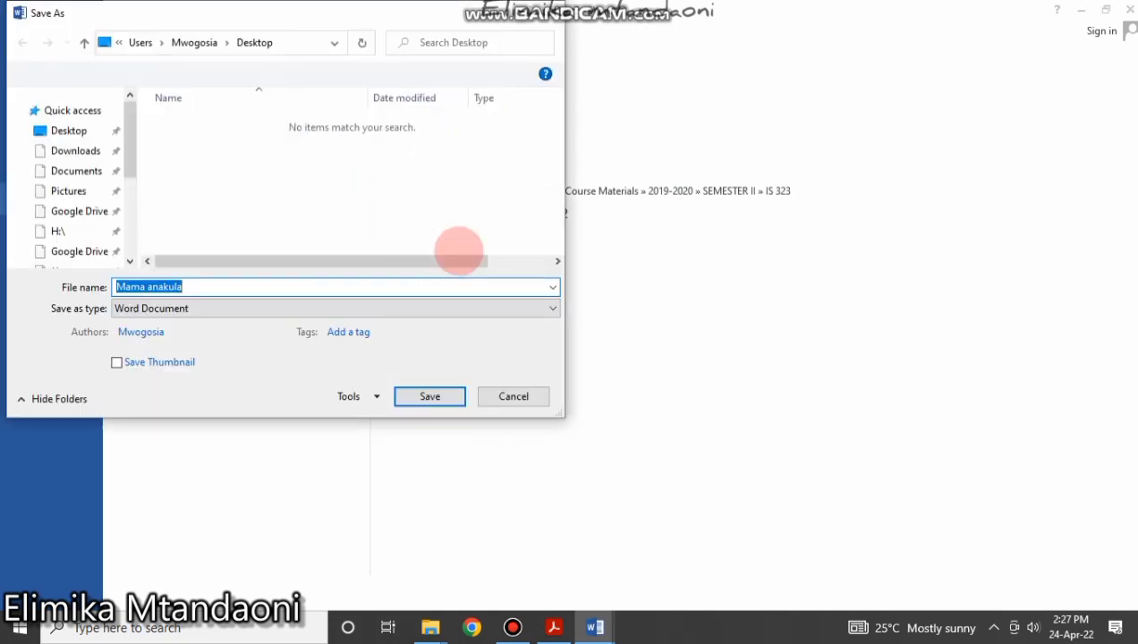
{"action": "left_click", "coordinate": [43, 146]}
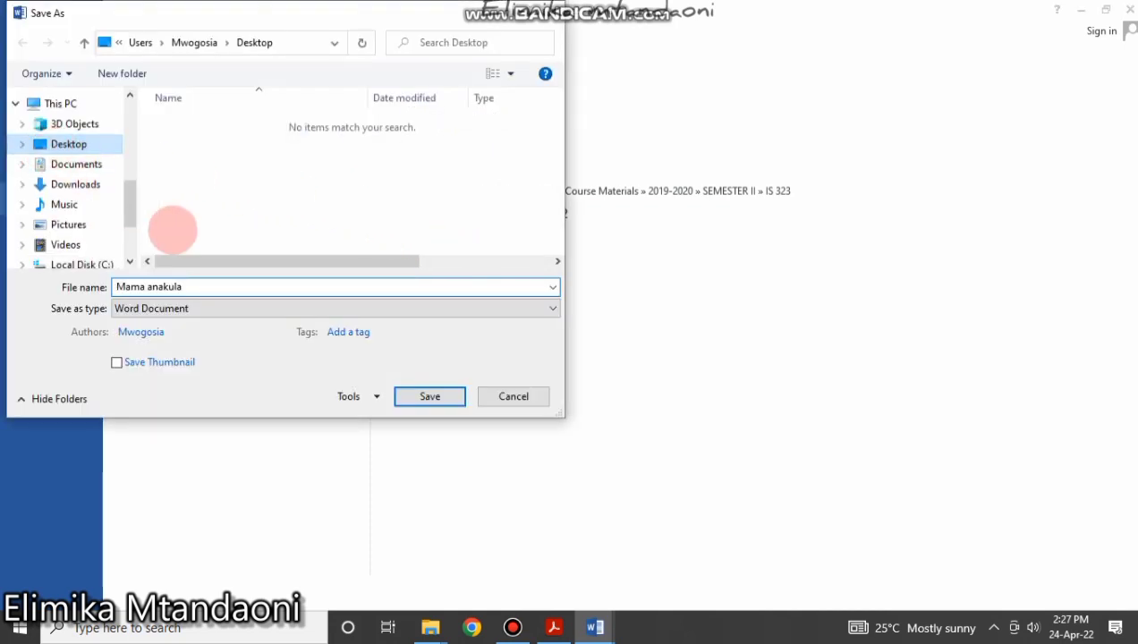
{"action": "left_click", "coordinate": [206, 288]}
{"action": "left_click", "coordinate": [189, 285]}
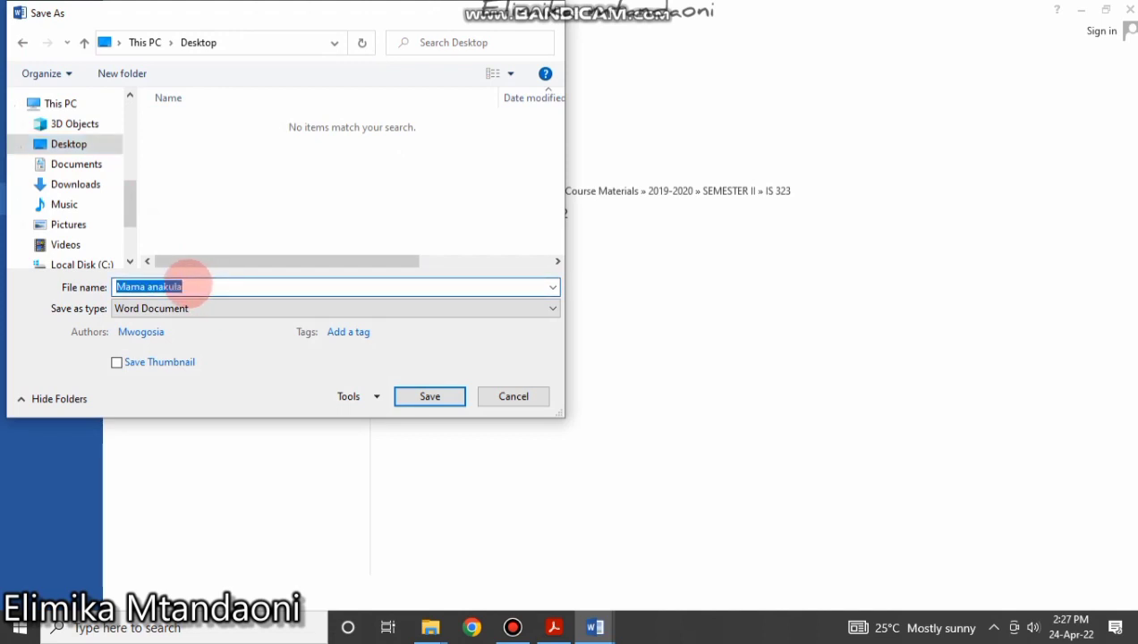
{"action": "type", "text": "learnin"}
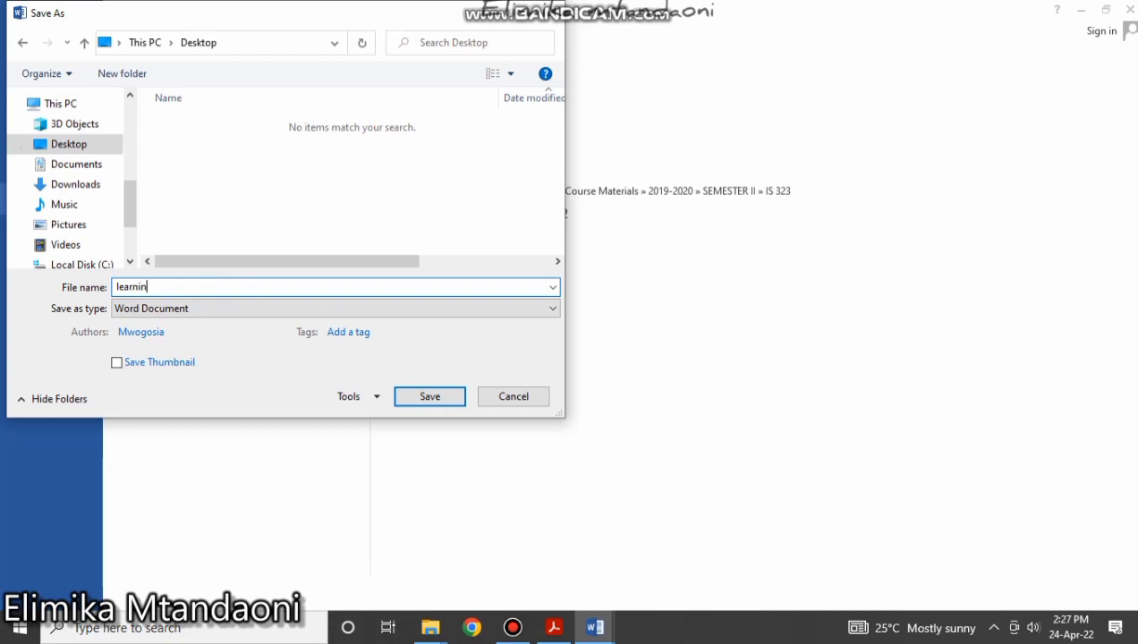
{"action": "type", "text": "g"}
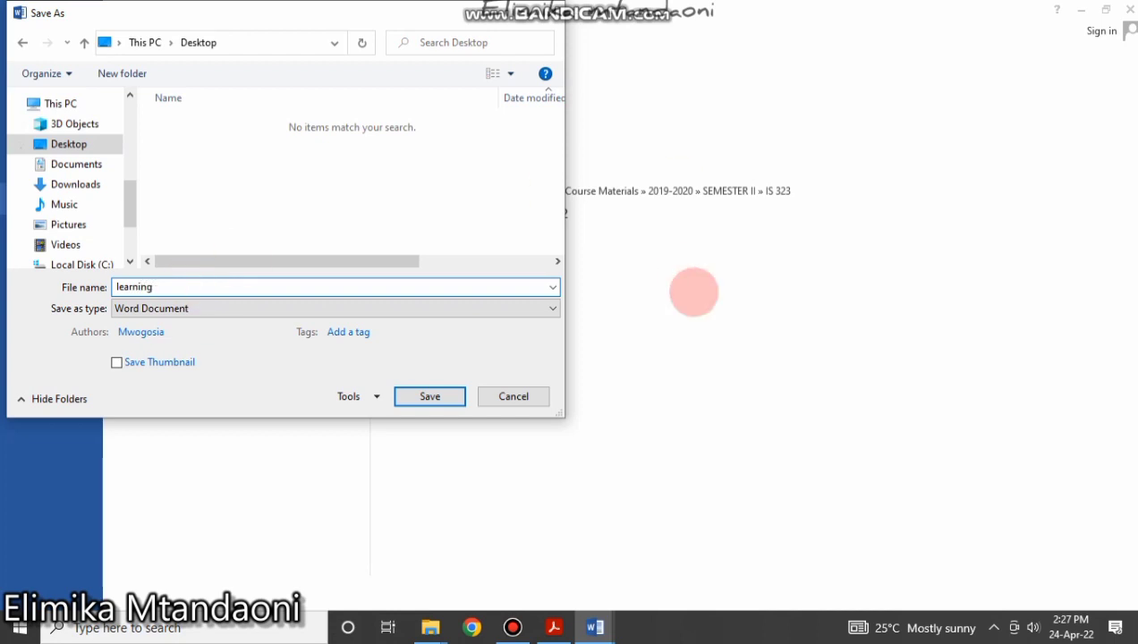
{"action": "left_click", "coordinate": [430, 396]}
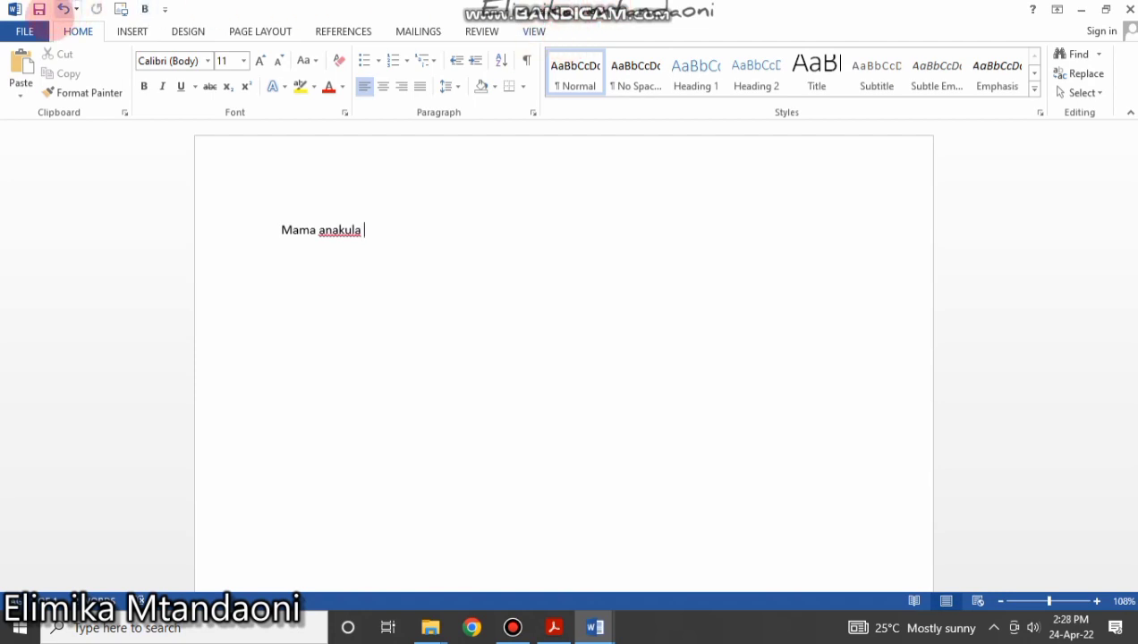
Publish the document to the Desktop as learning.pdf.
{"action": "left_click", "coordinate": [21, 31]}
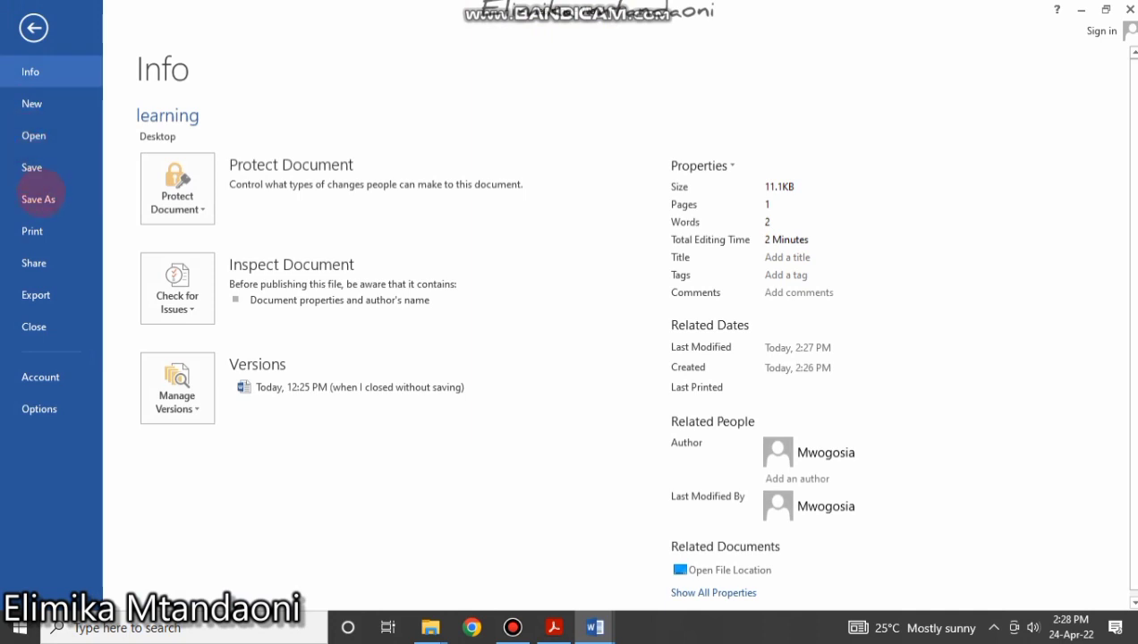
{"action": "left_click", "coordinate": [36, 263]}
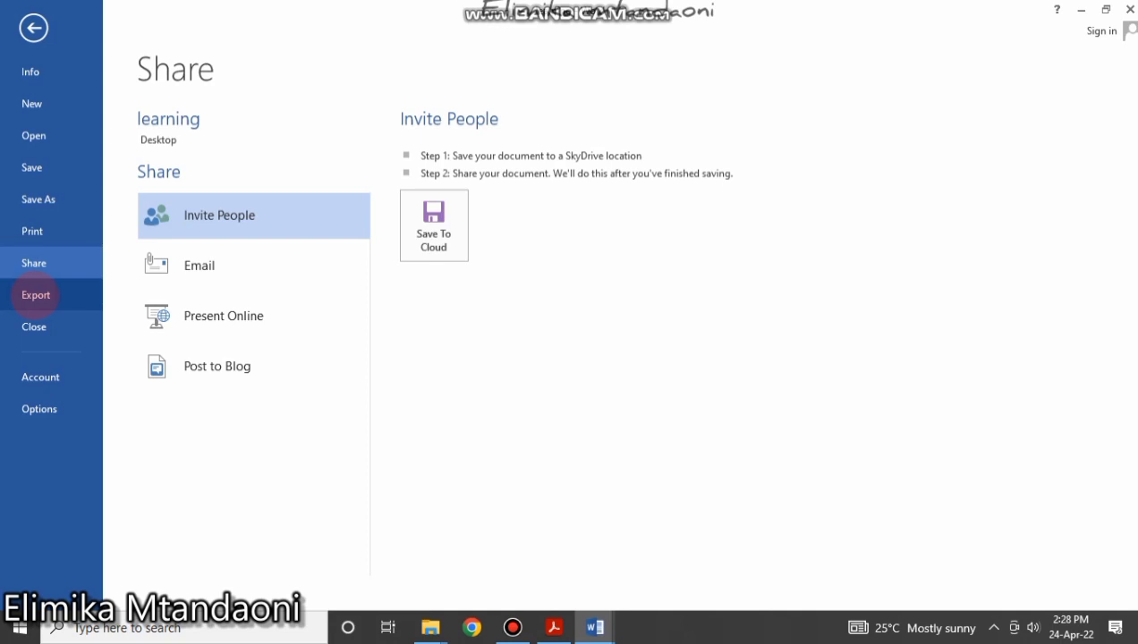
{"action": "left_click", "coordinate": [36, 295]}
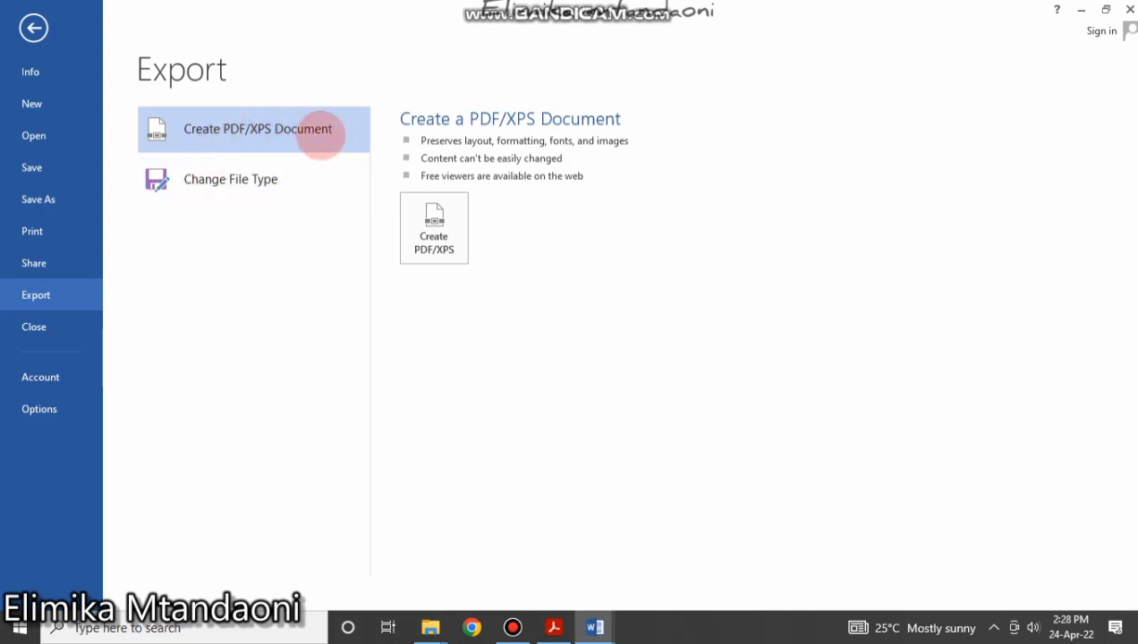
{"action": "left_click", "coordinate": [435, 230]}
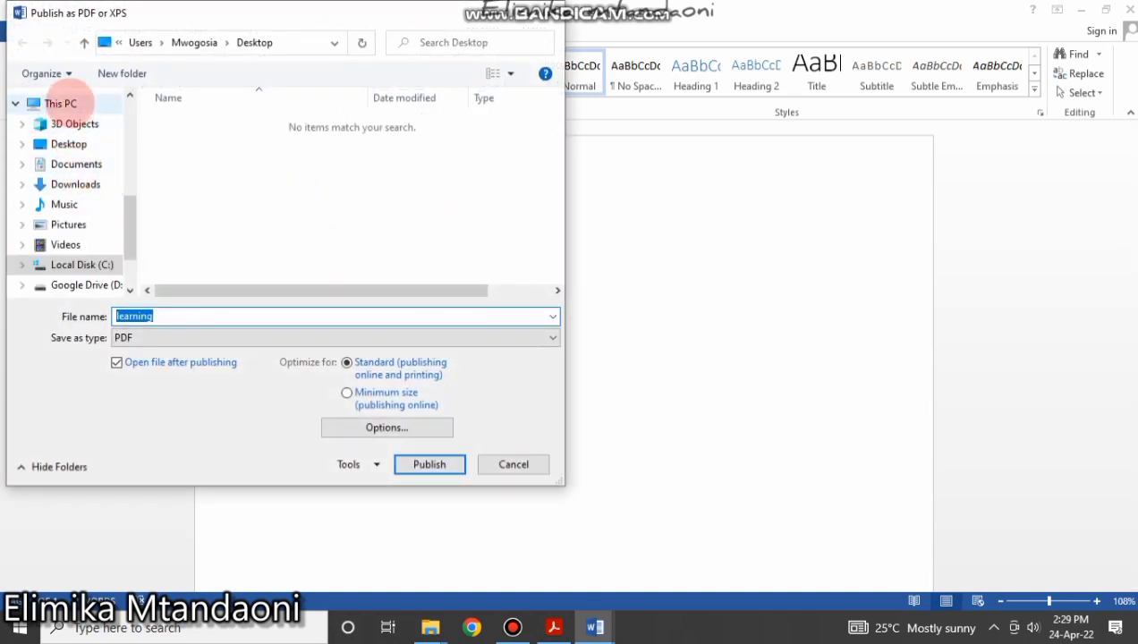
{"action": "left_click", "coordinate": [68, 144]}
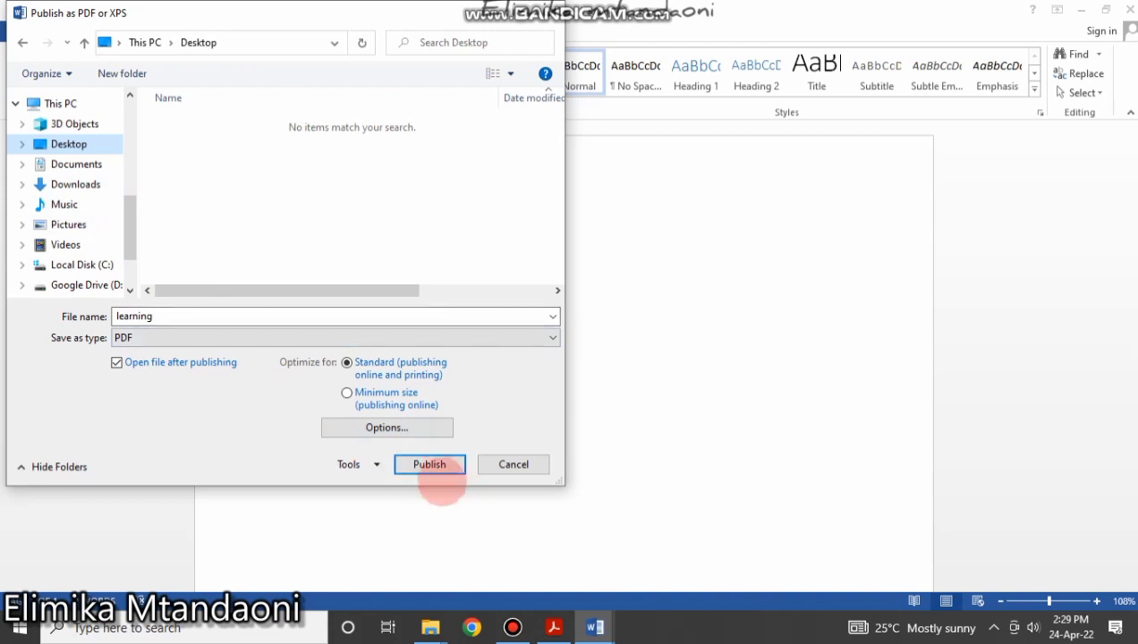
{"action": "left_click", "coordinate": [429, 464]}
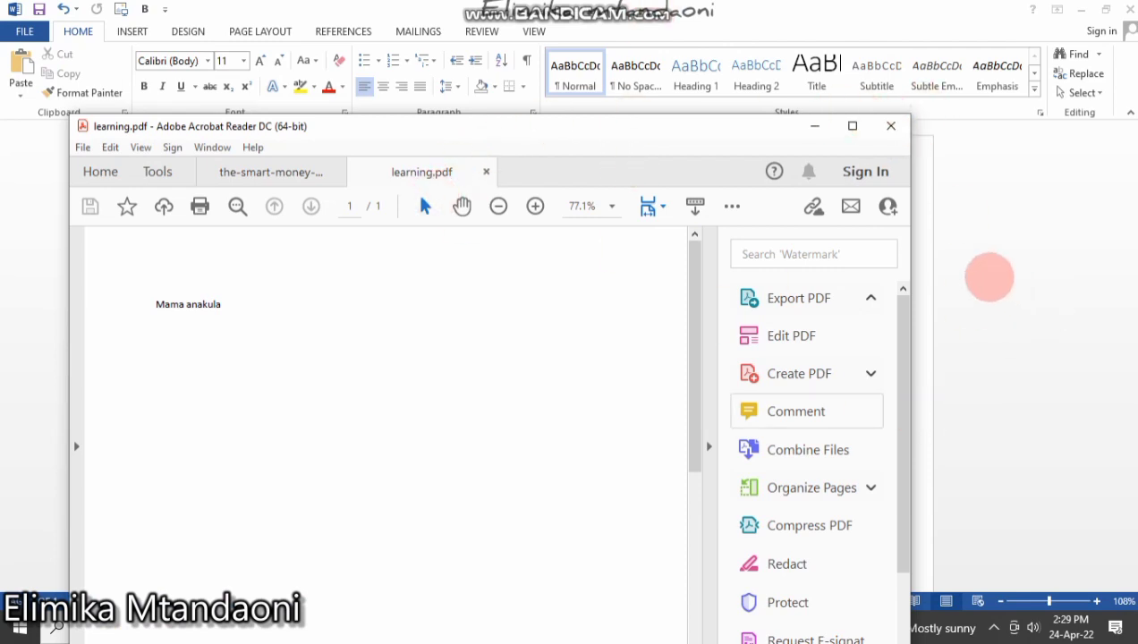
Close Acrobat Reader DC and all its open PDF tabs.
{"action": "key", "text": "alt+F4"}
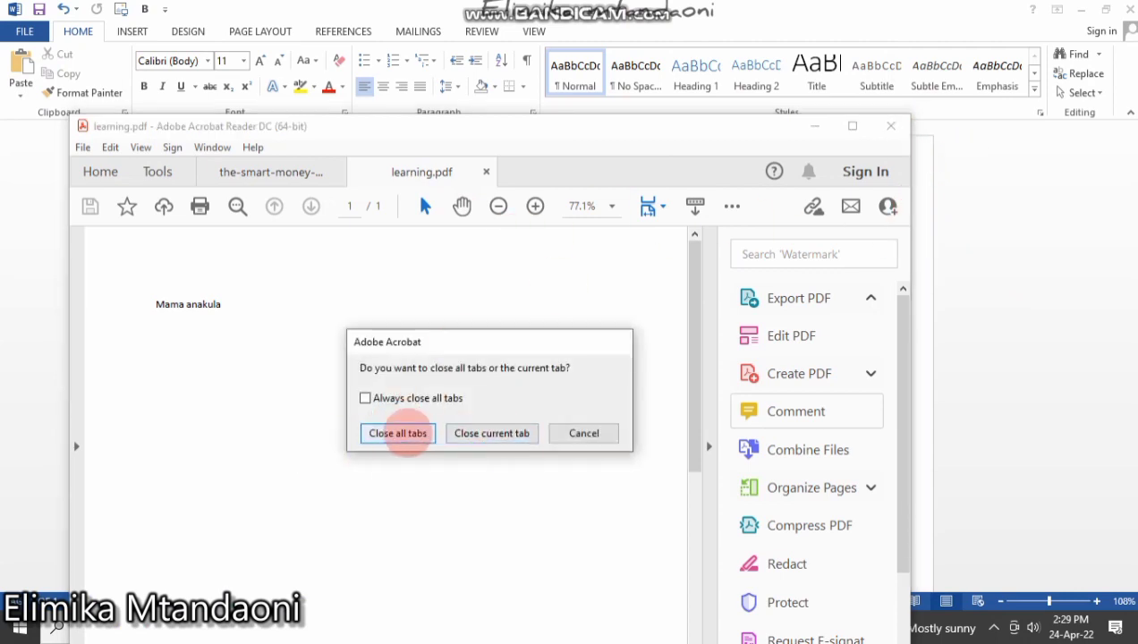
{"action": "left_click", "coordinate": [404, 434]}
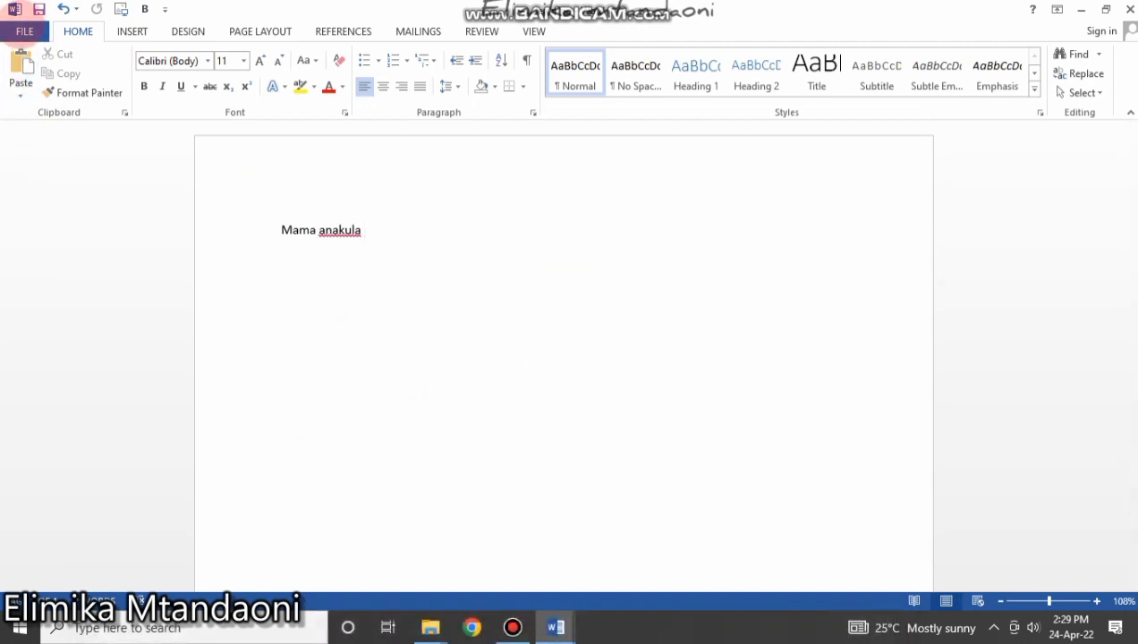
Print the document on the HP LaserJet Pro MFP M225dn printer.
{"action": "left_click", "coordinate": [23, 28]}
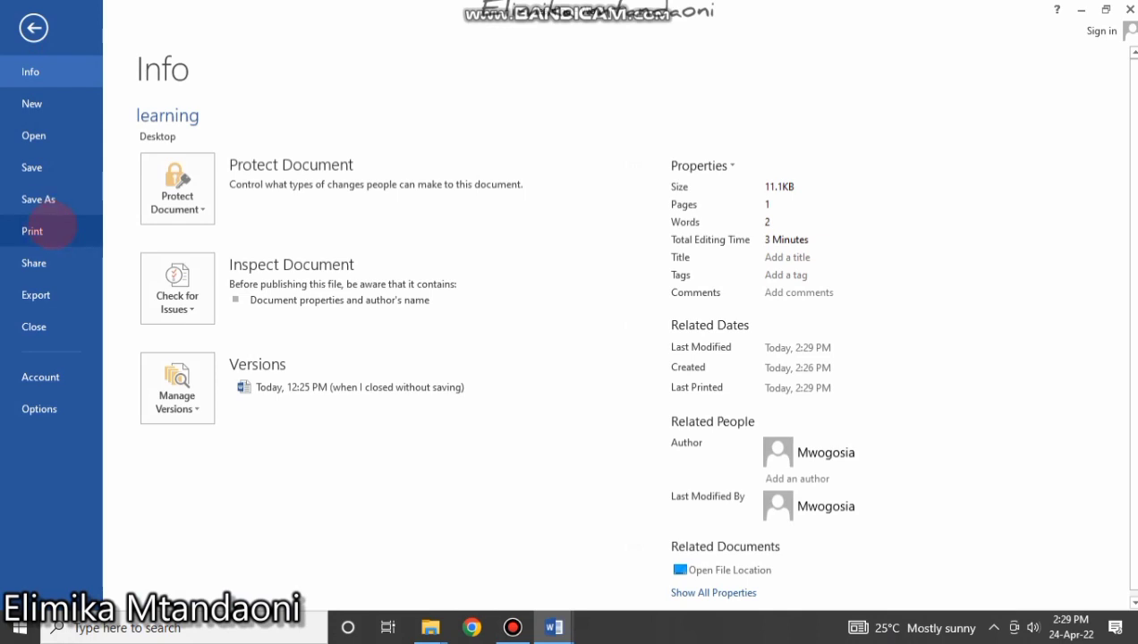
{"action": "left_click", "coordinate": [32, 231]}
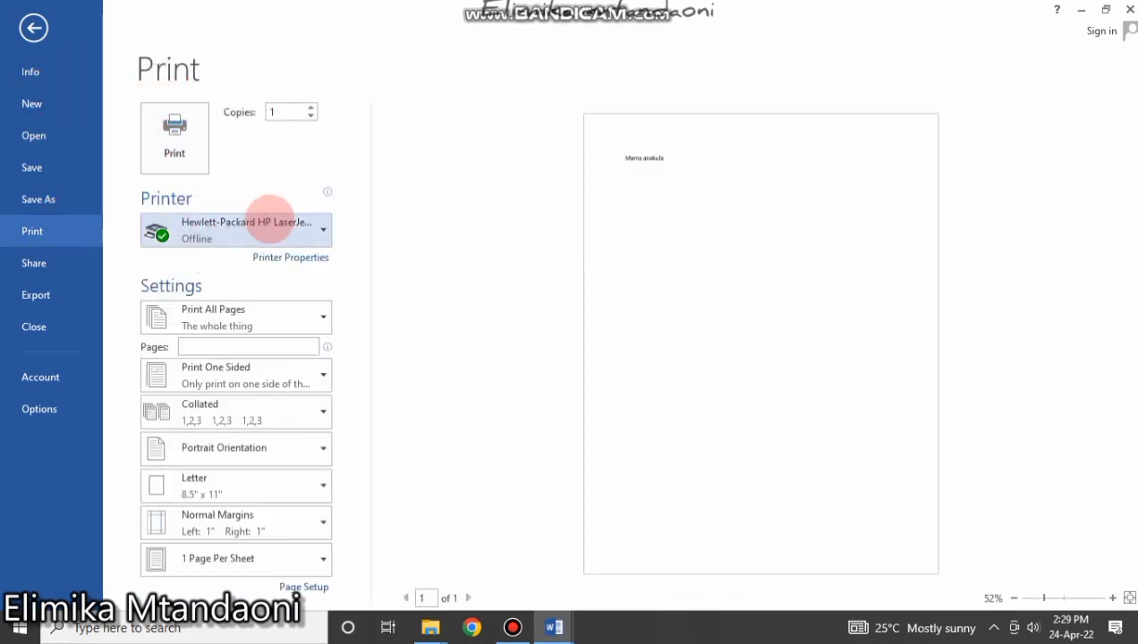
{"action": "left_click", "coordinate": [289, 224]}
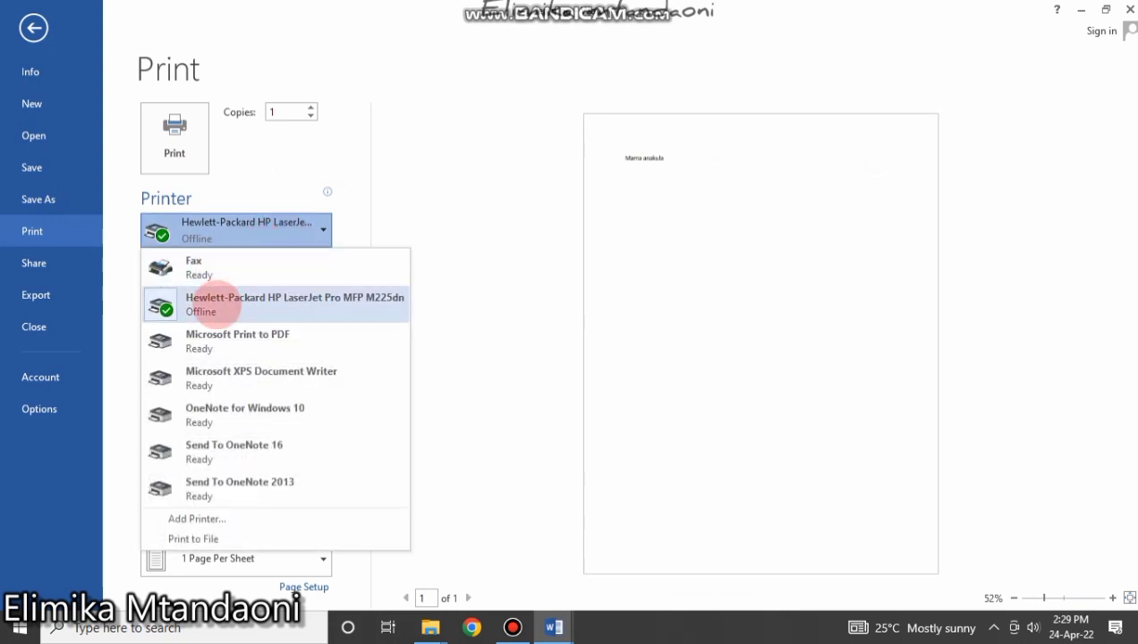
{"action": "left_click", "coordinate": [216, 301]}
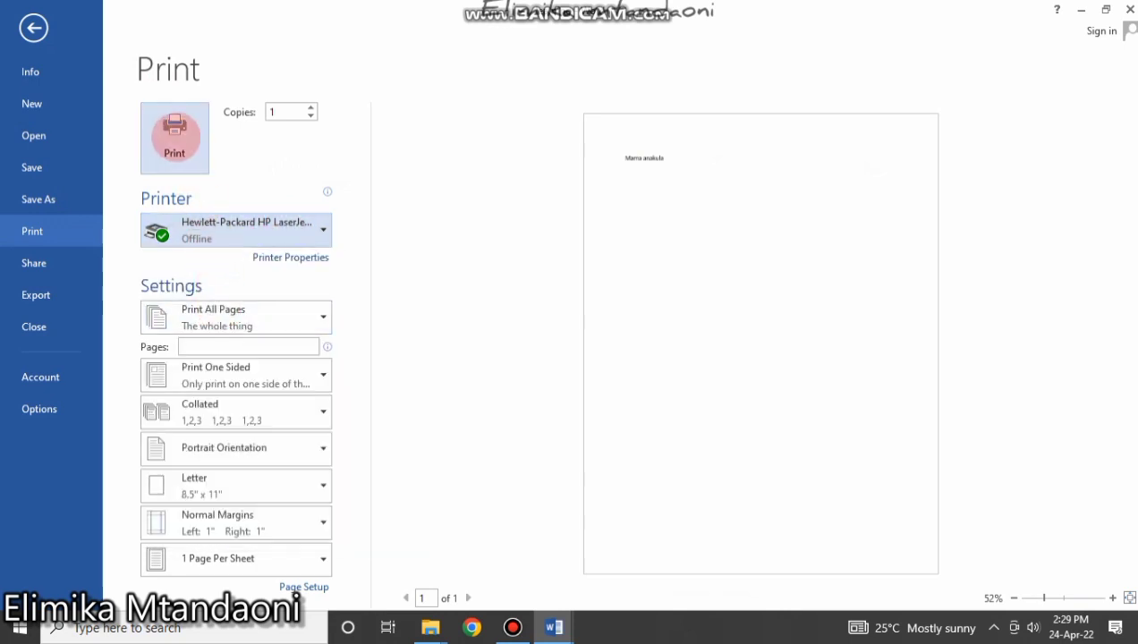
{"action": "left_click", "coordinate": [33, 28]}
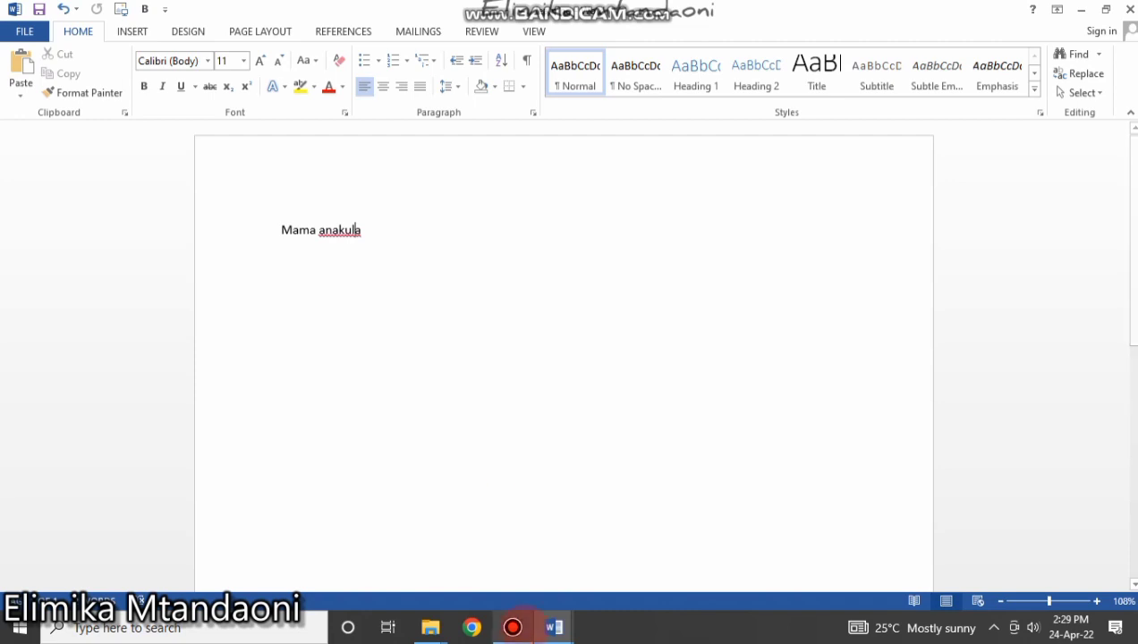
Minimize Word and reopen the 'learning' document from its desktop icon.
{"action": "left_click", "coordinate": [513, 627]}
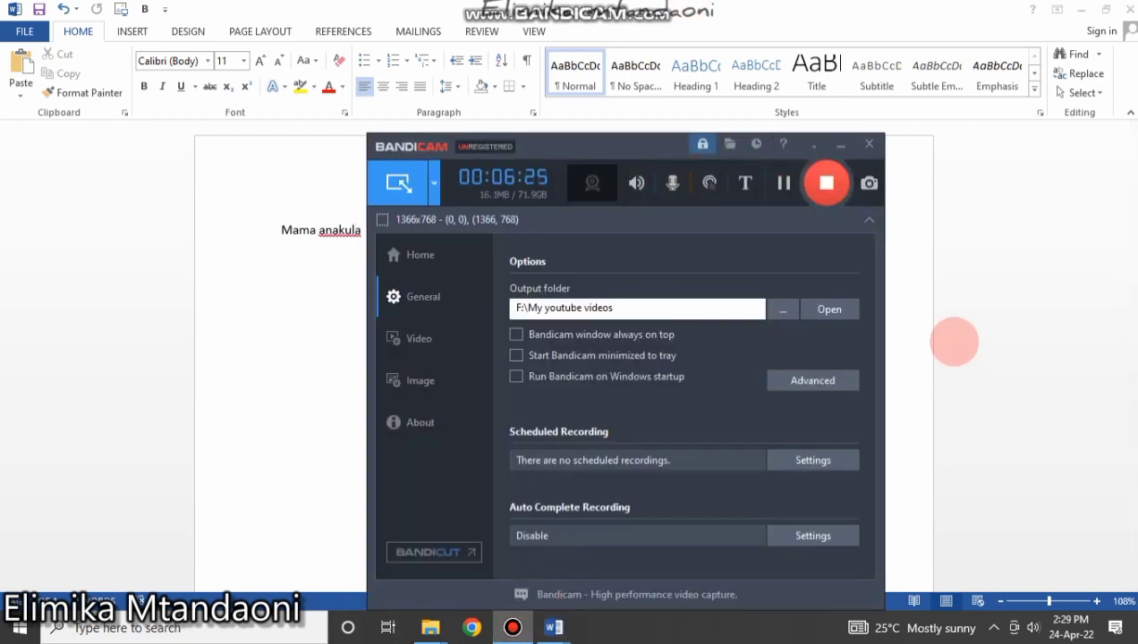
{"action": "left_click", "coordinate": [824, 183]}
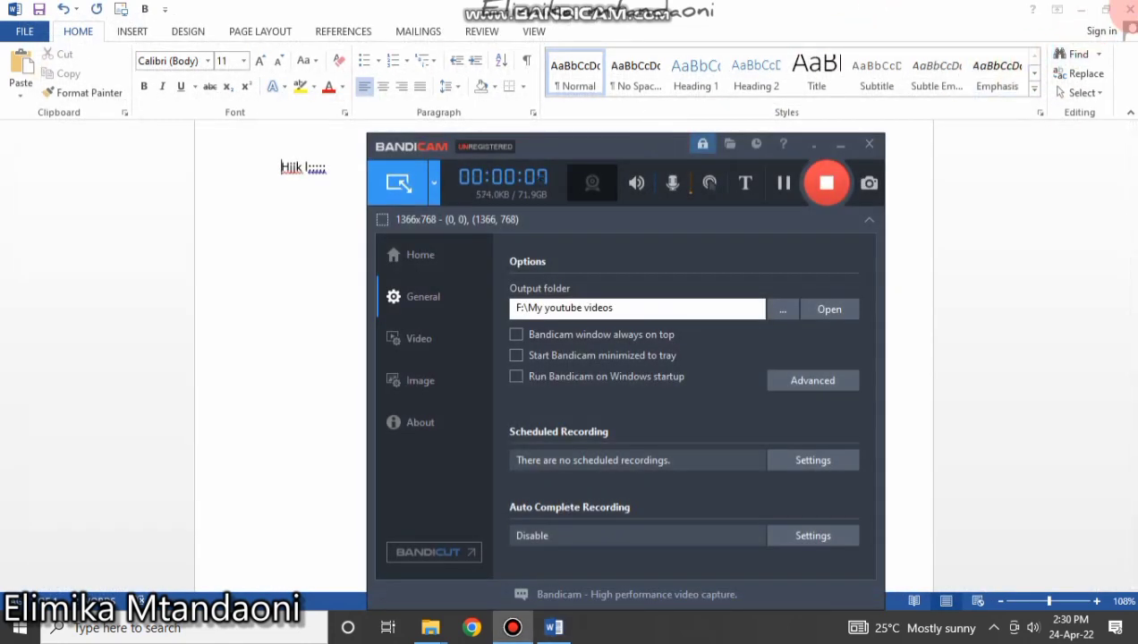
{"action": "left_click", "coordinate": [1079, 10]}
{"action": "left_click", "coordinate": [1081, 9]}
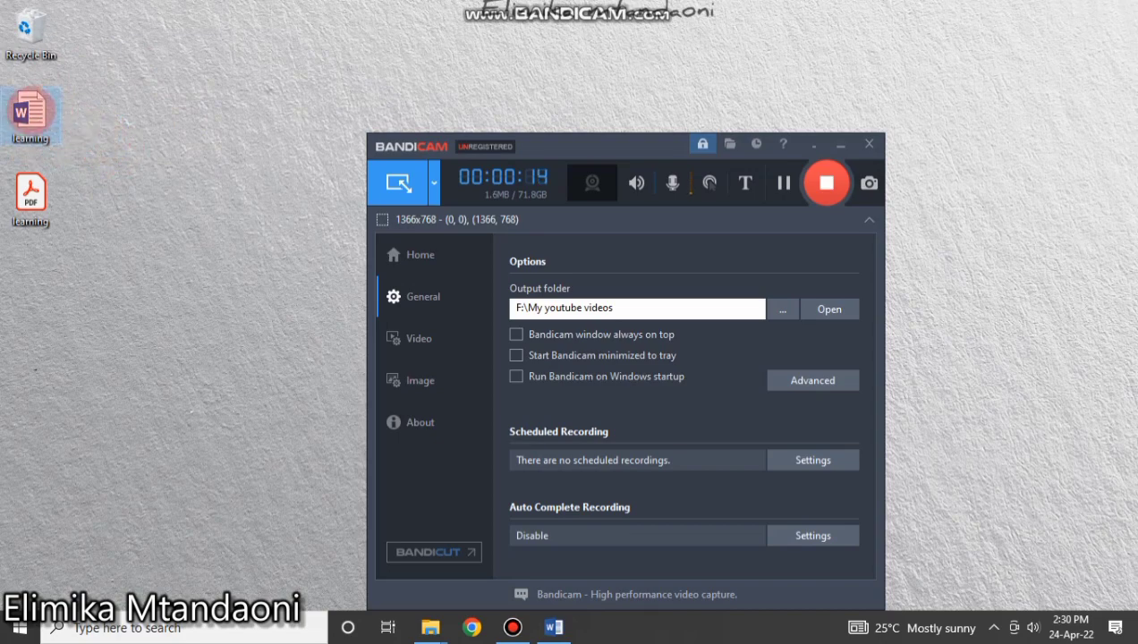
{"action": "double_click", "coordinate": [29, 112]}
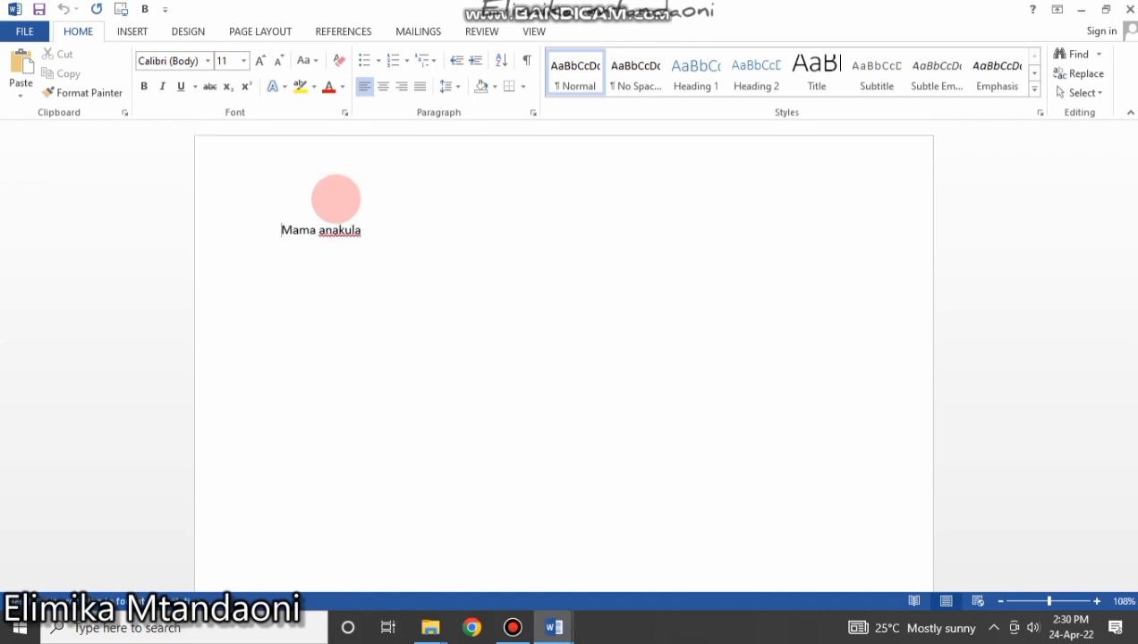
Select and deselect the 'Mama anakula' line, then show the learning document's File Info page.
{"action": "left_click", "coordinate": [390, 236]}
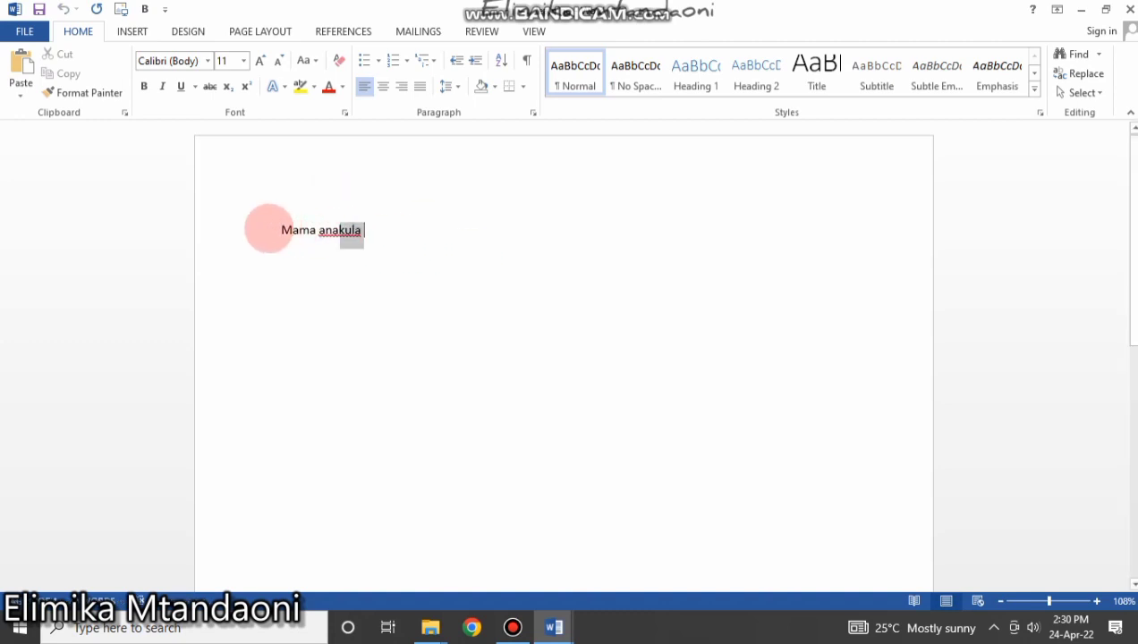
{"action": "left_click_drag", "start_coordinate": [269, 229], "coordinate": [253, 228]}
{"action": "left_click", "coordinate": [361, 264]}
{"action": "left_click_drag", "start_coordinate": [368, 233], "coordinate": [242, 230]}
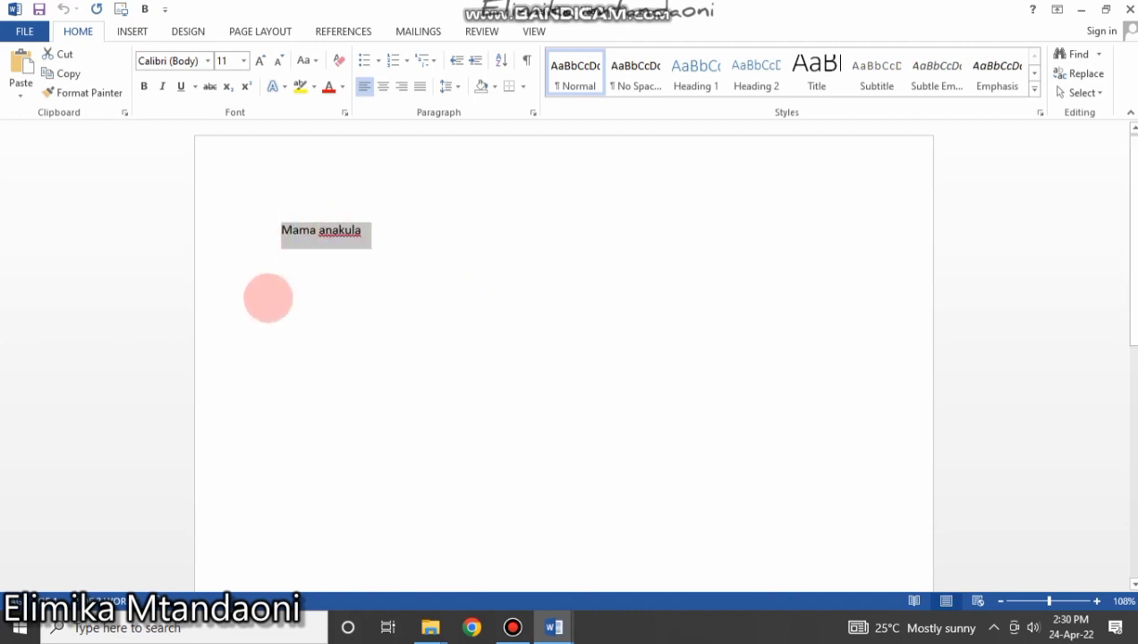
{"action": "left_click", "coordinate": [266, 297]}
{"action": "left_click", "coordinate": [29, 33]}
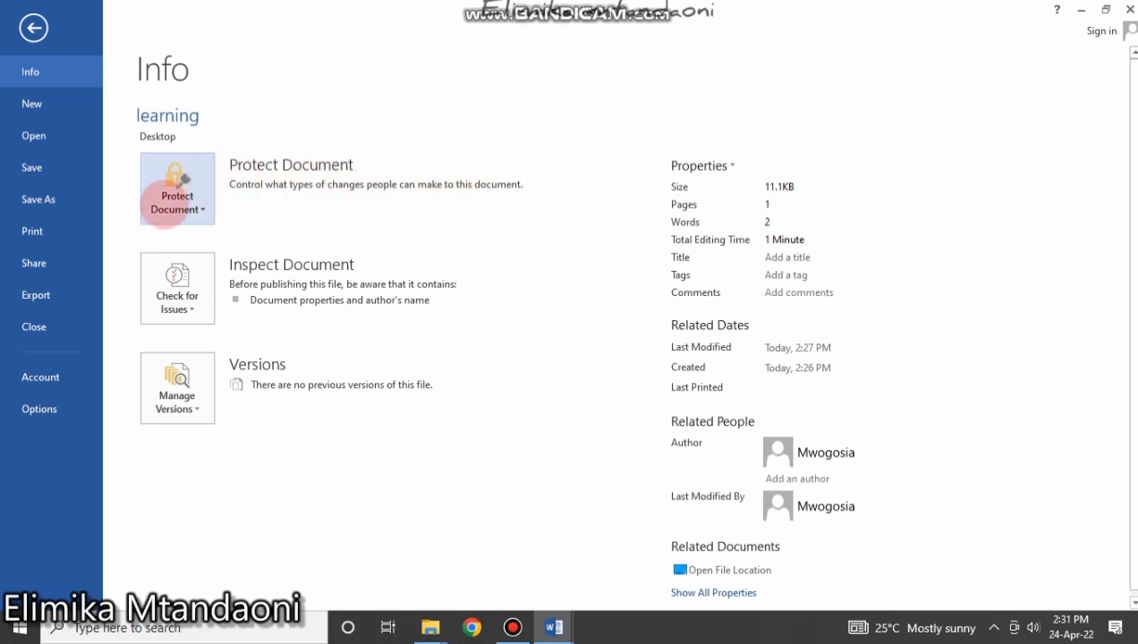
Show the Protect Document choices: Mark as Final, Encrypt with Password and Restrict Editing.
{"action": "left_click", "coordinate": [177, 184]}
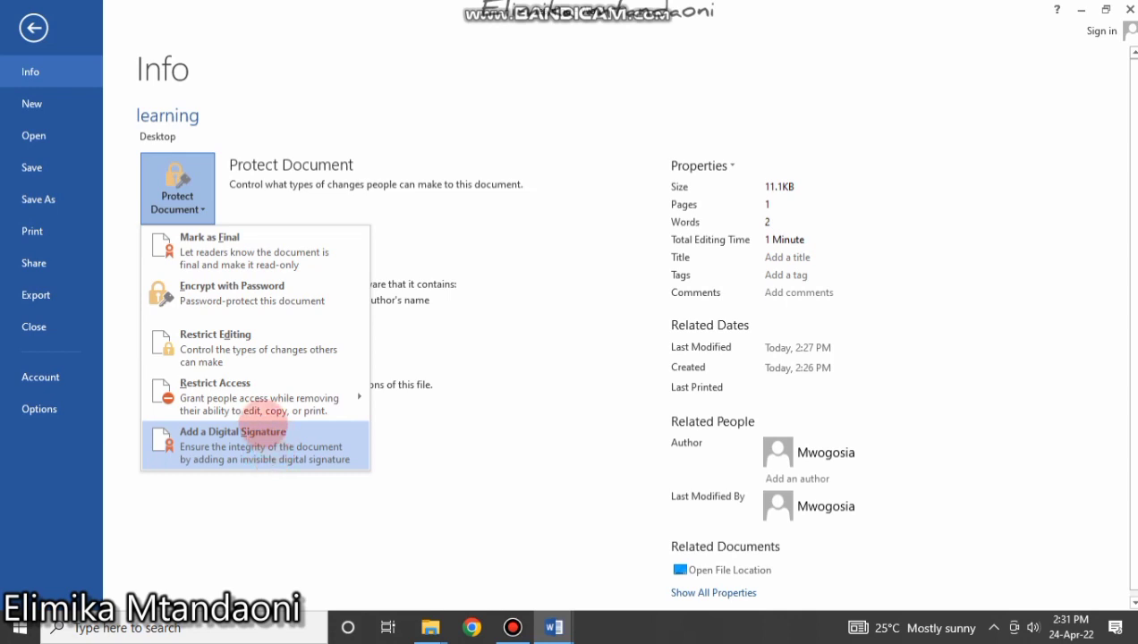
{"action": "mouse_move", "coordinate": [257, 402]}
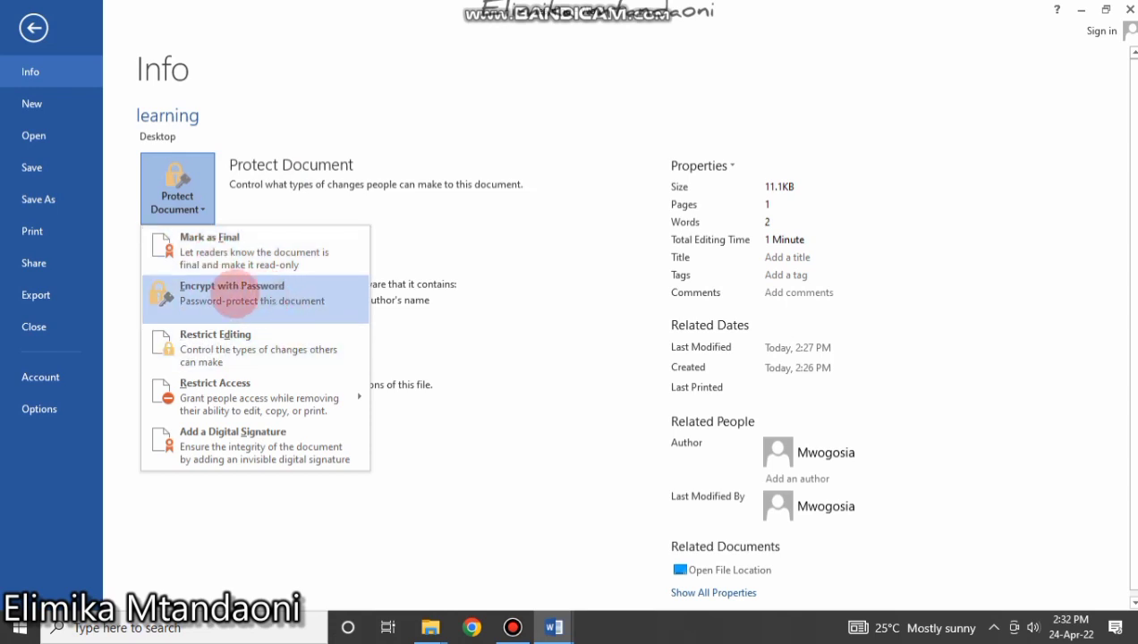
Encrypt the learning document with a password, entering it and then confirming it.
{"action": "left_click", "coordinate": [215, 296]}
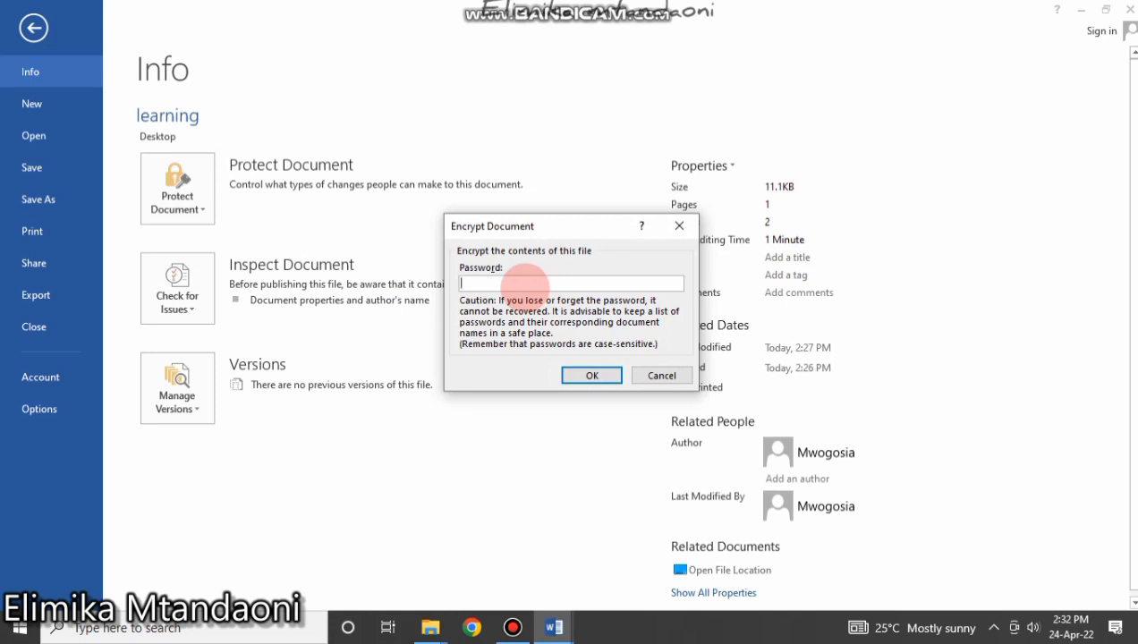
{"action": "type", "text": "123"}
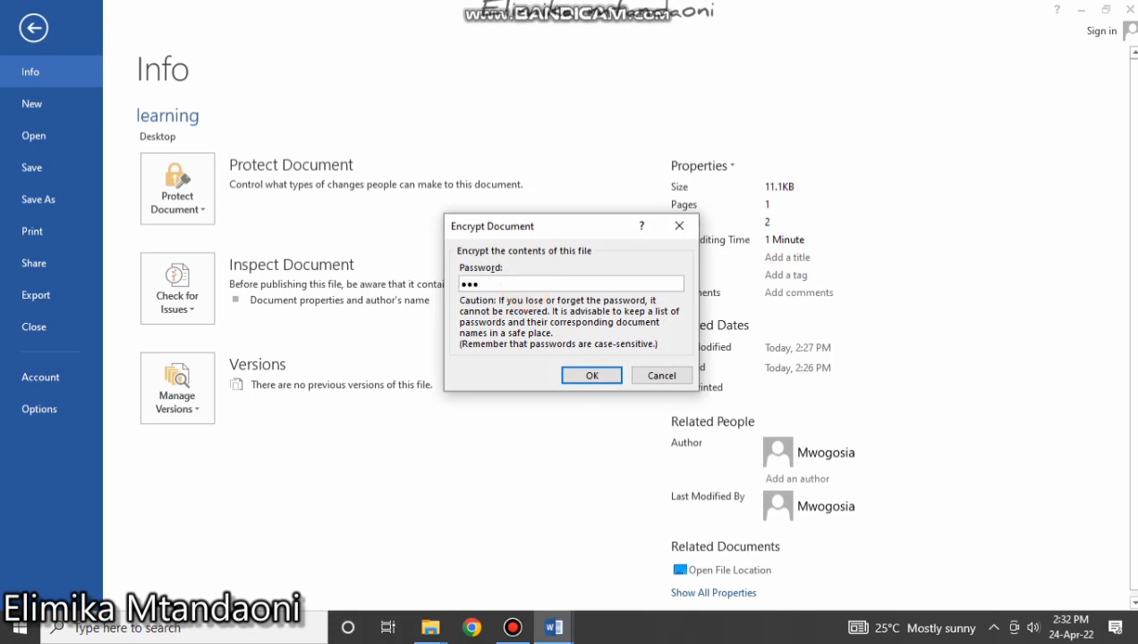
{"action": "type", "text": "4"}
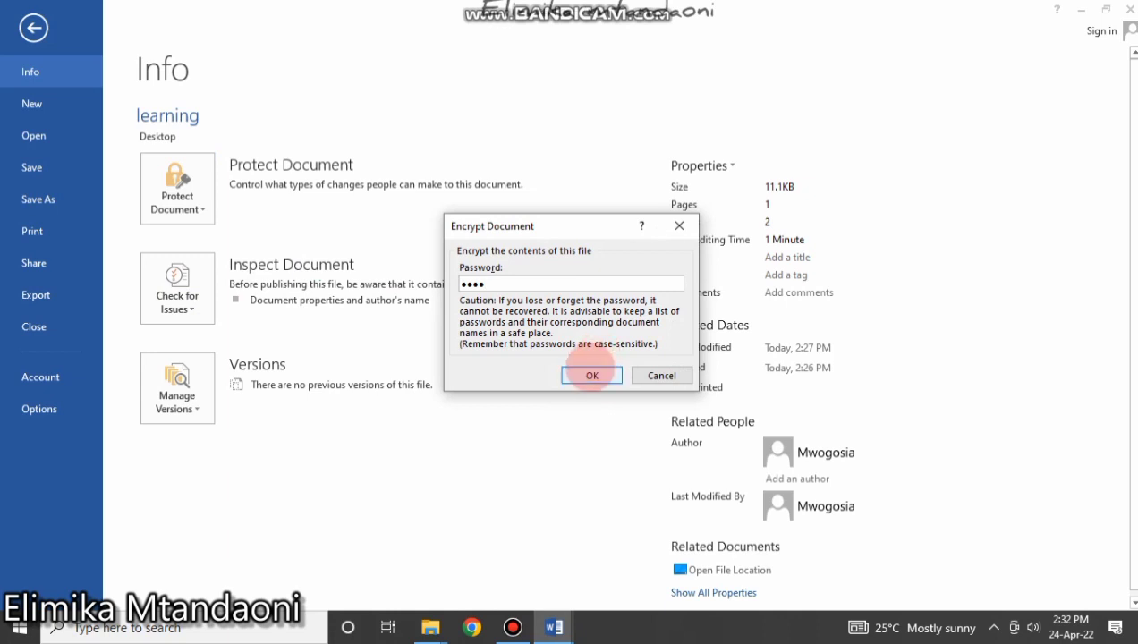
{"action": "left_click", "coordinate": [591, 374]}
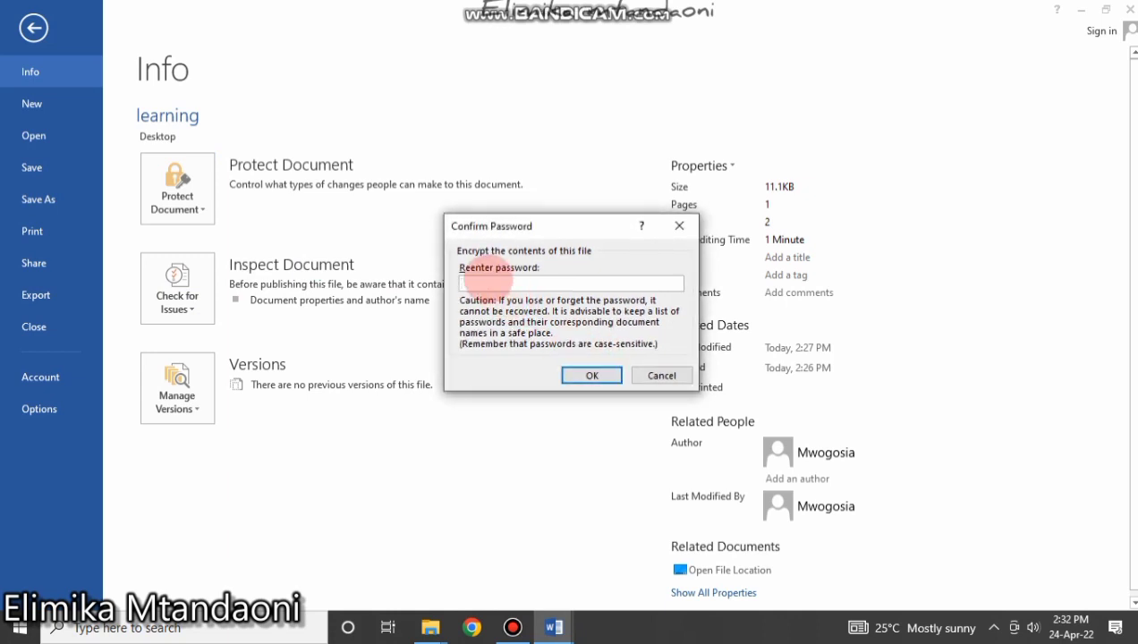
{"action": "type", "text": "123"}
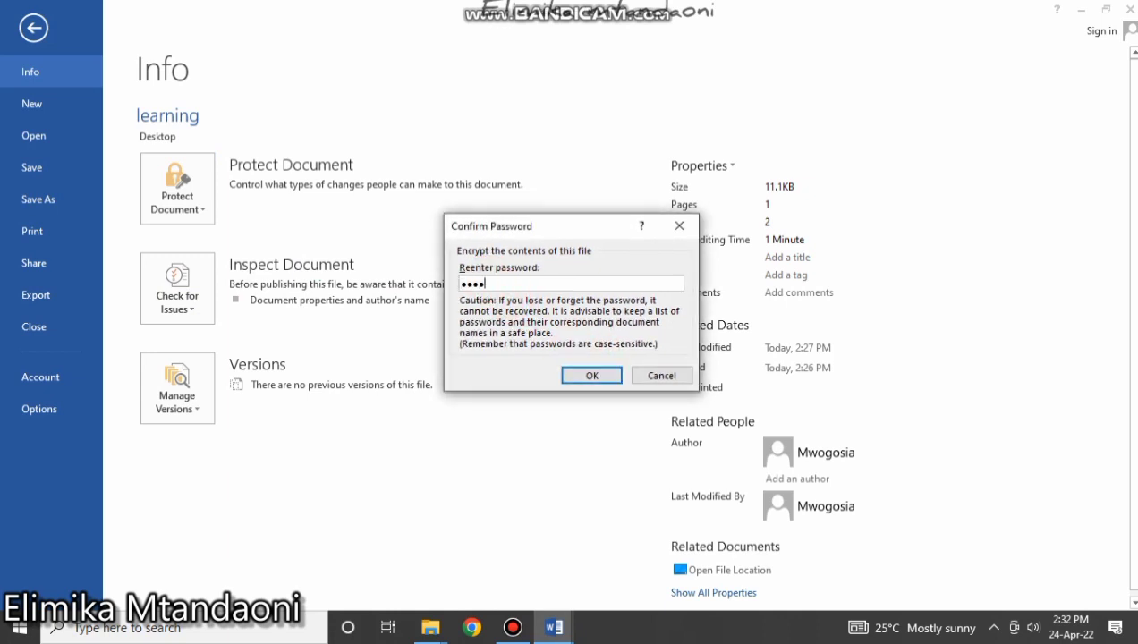
{"action": "left_click", "coordinate": [591, 375]}
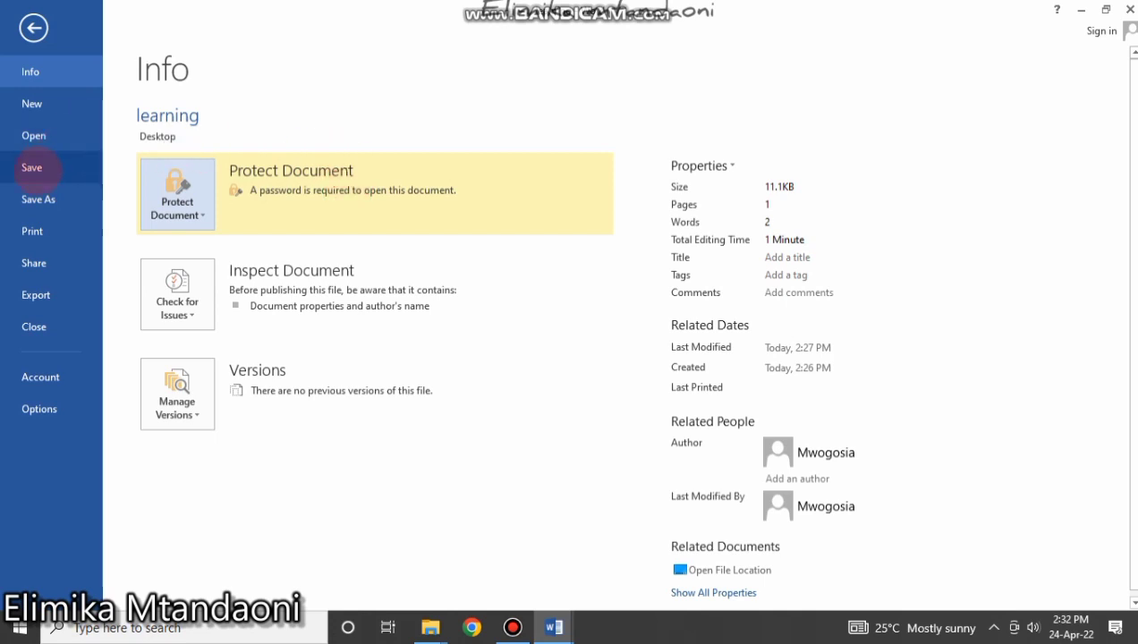
Save the protected document and reopen 'learning' from the desktop by entering its password.
{"action": "left_click", "coordinate": [31, 168]}
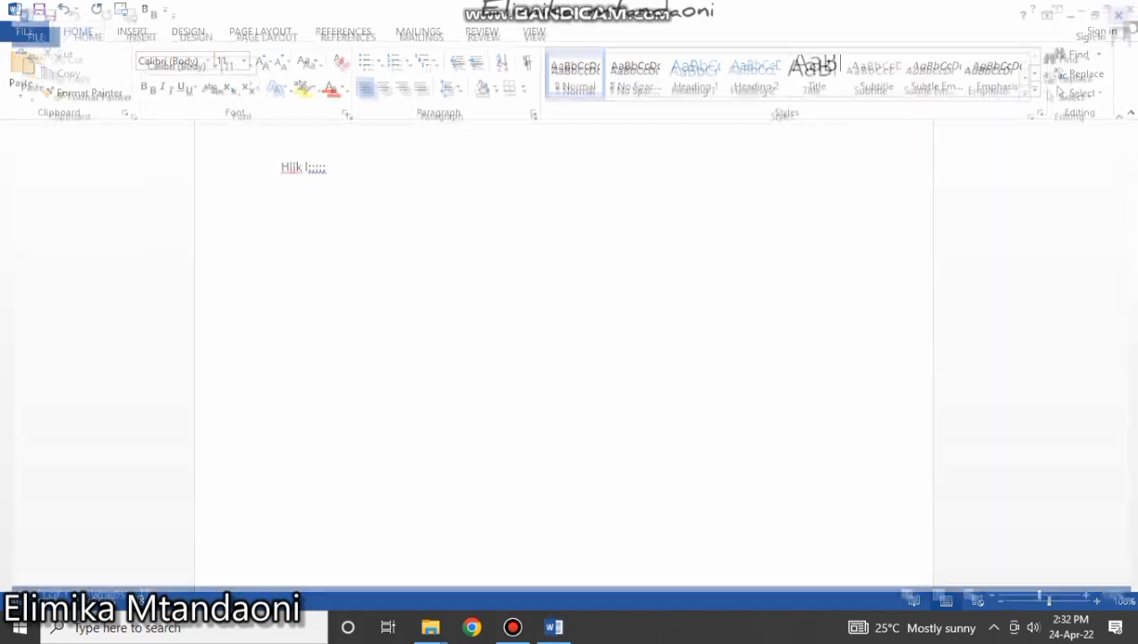
{"action": "left_click", "coordinate": [1081, 9]}
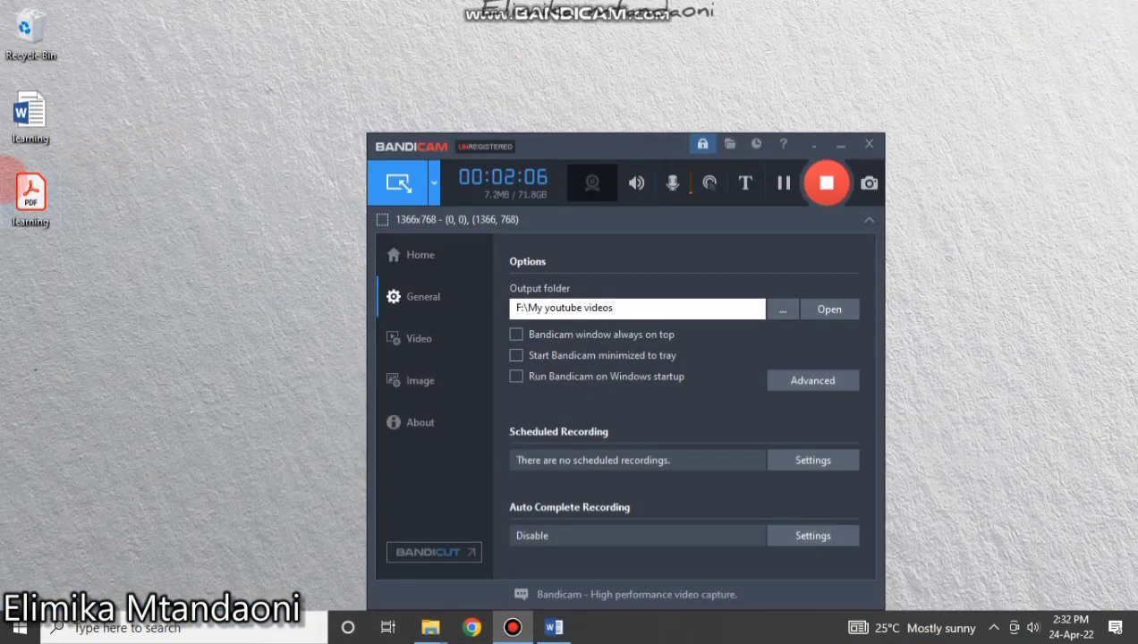
{"action": "double_click", "coordinate": [34, 112]}
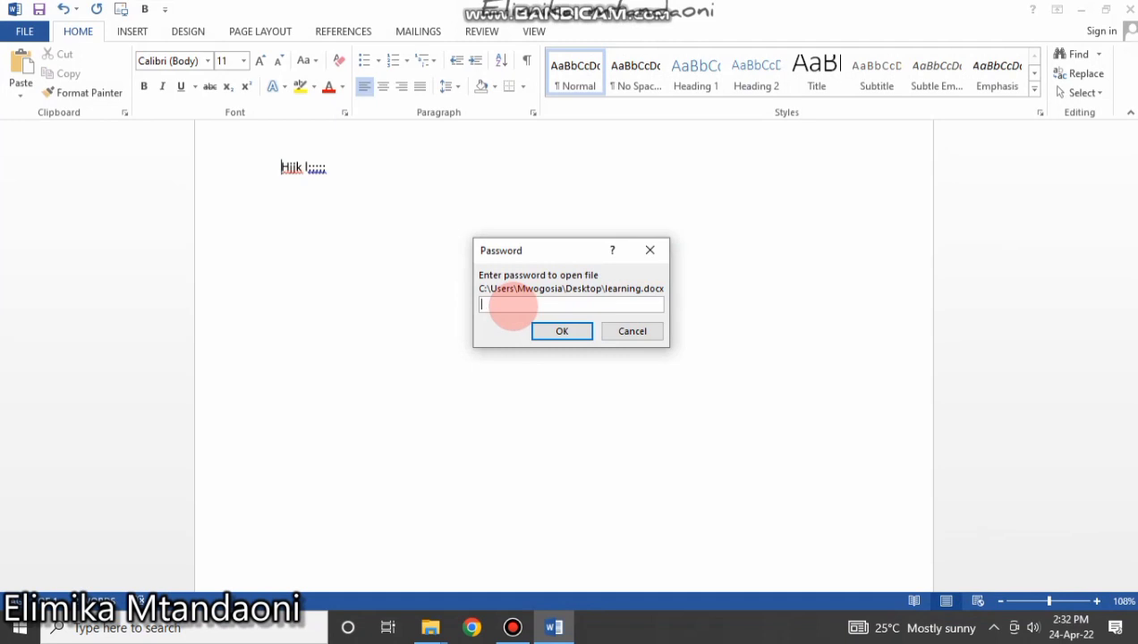
{"action": "type", "text": "12"}
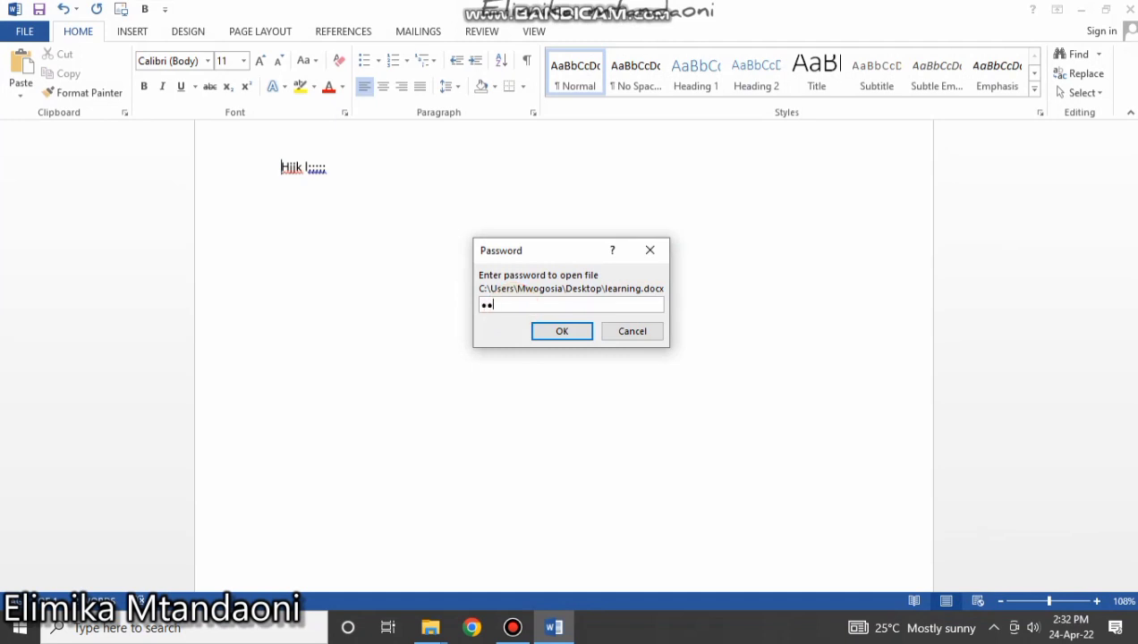
{"action": "type", "text": "34"}
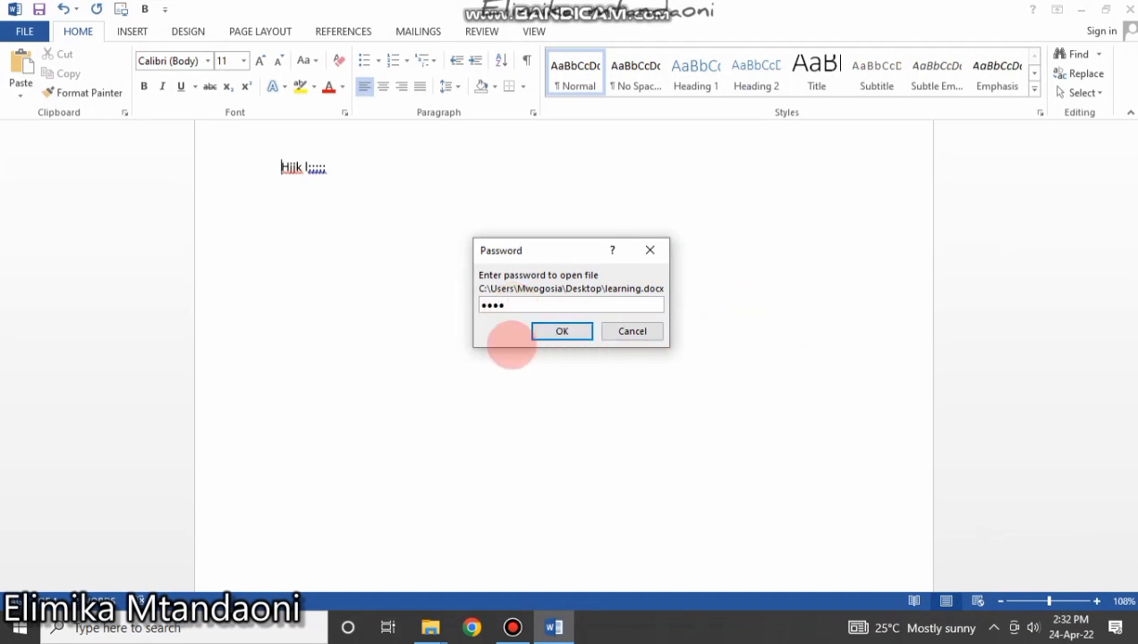
{"action": "left_click", "coordinate": [552, 332]}
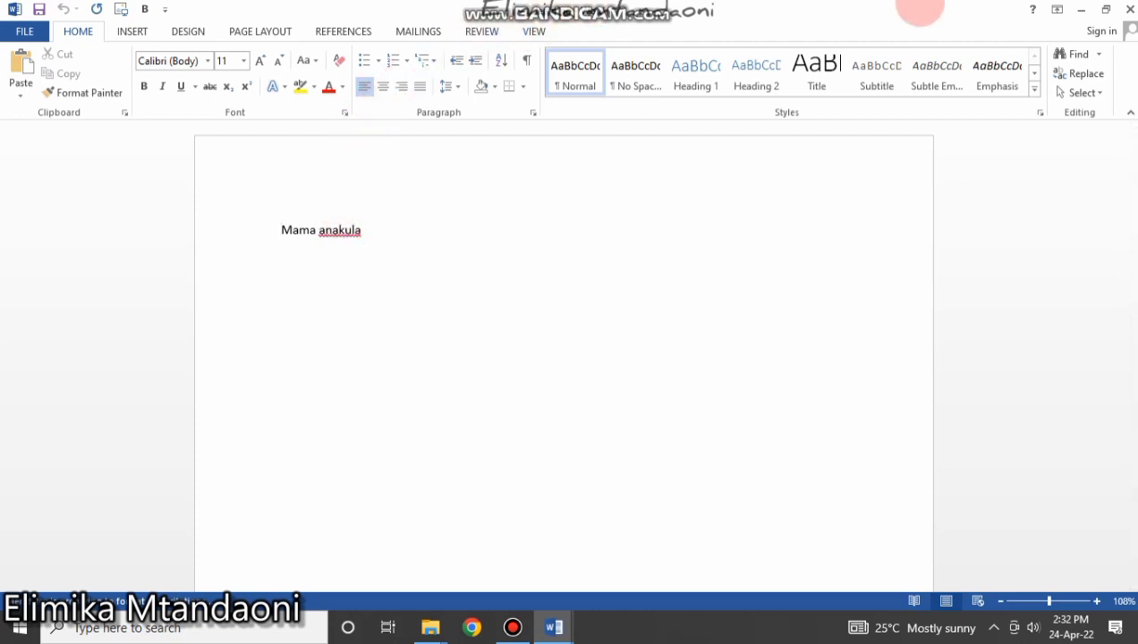
Restore down the learning window, close Document1 without saving, and centre the learning window.
{"action": "left_click", "coordinate": [1107, 9]}
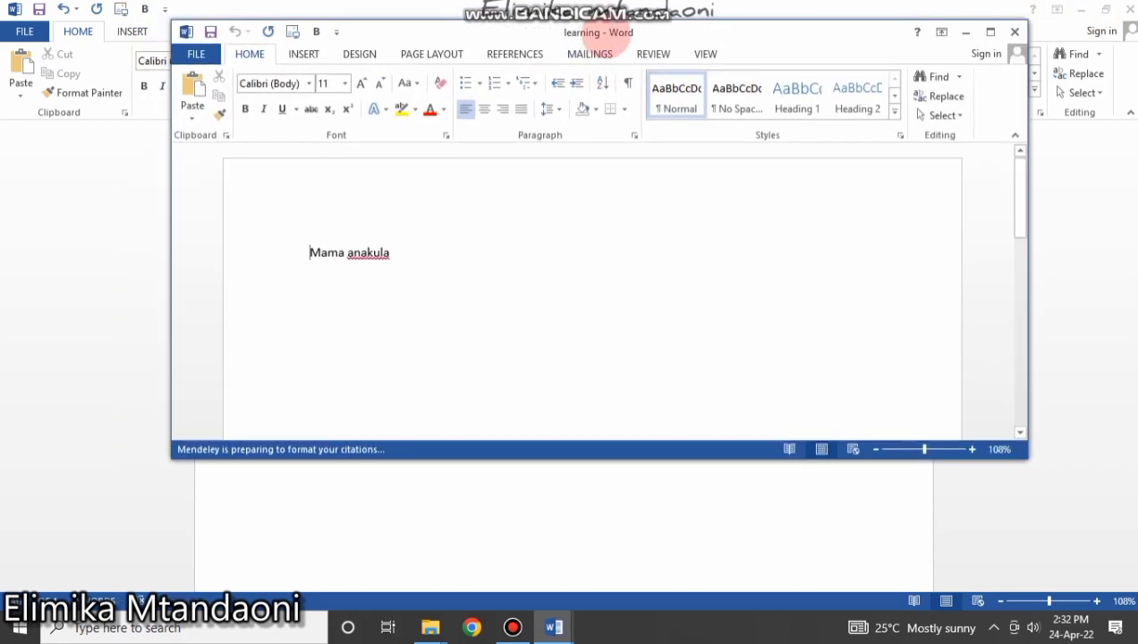
{"action": "left_click_drag", "start_coordinate": [604, 34], "coordinate": [408, 51]}
{"action": "left_click", "coordinate": [1130, 9]}
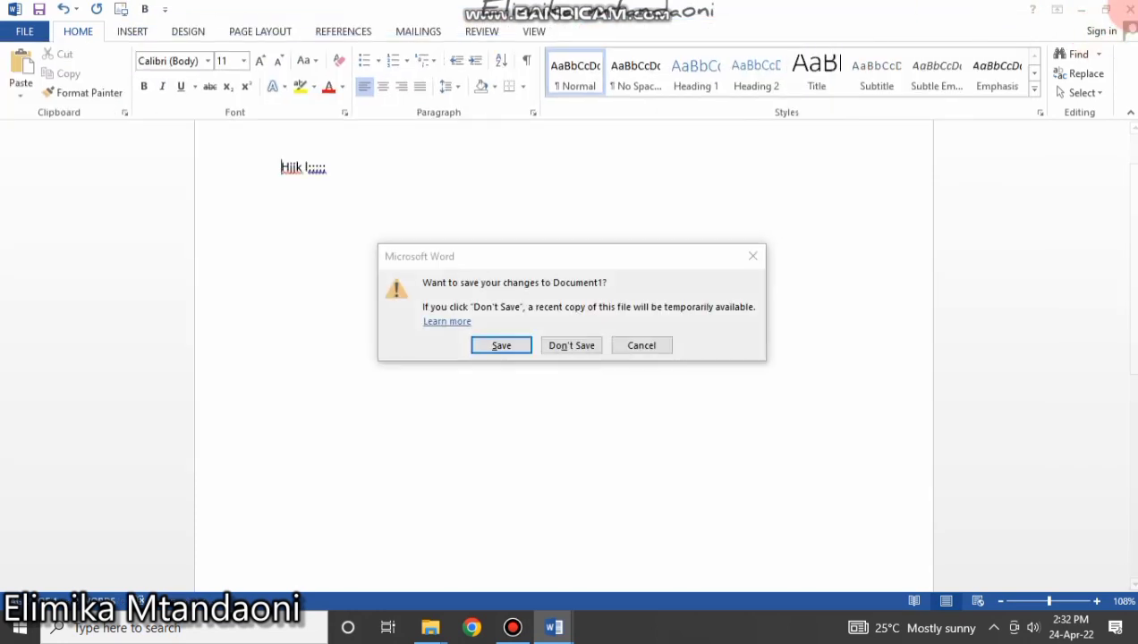
{"action": "left_click", "coordinate": [562, 342]}
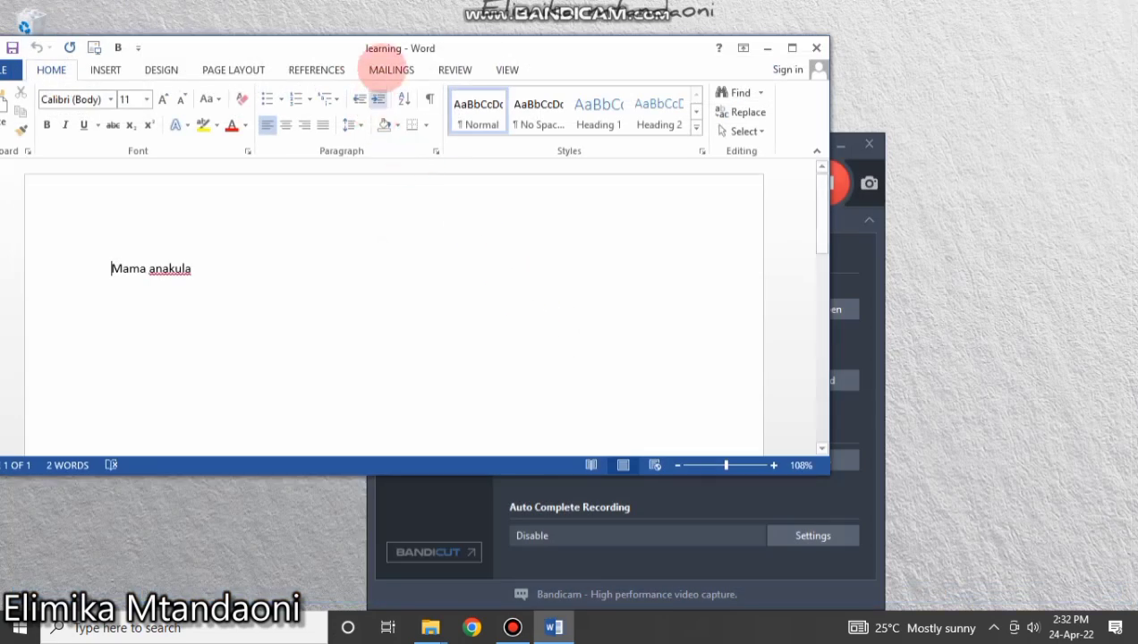
{"action": "left_click_drag", "start_coordinate": [384, 51], "coordinate": [564, 77]}
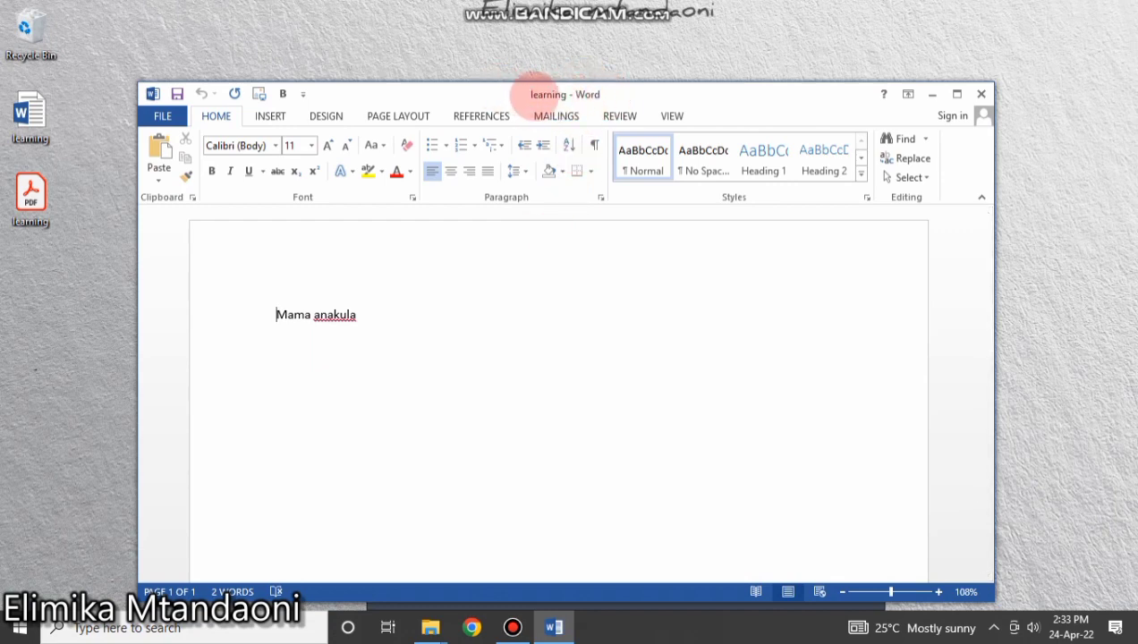
{"action": "left_click_drag", "start_coordinate": [522, 95], "coordinate": [522, 117]}
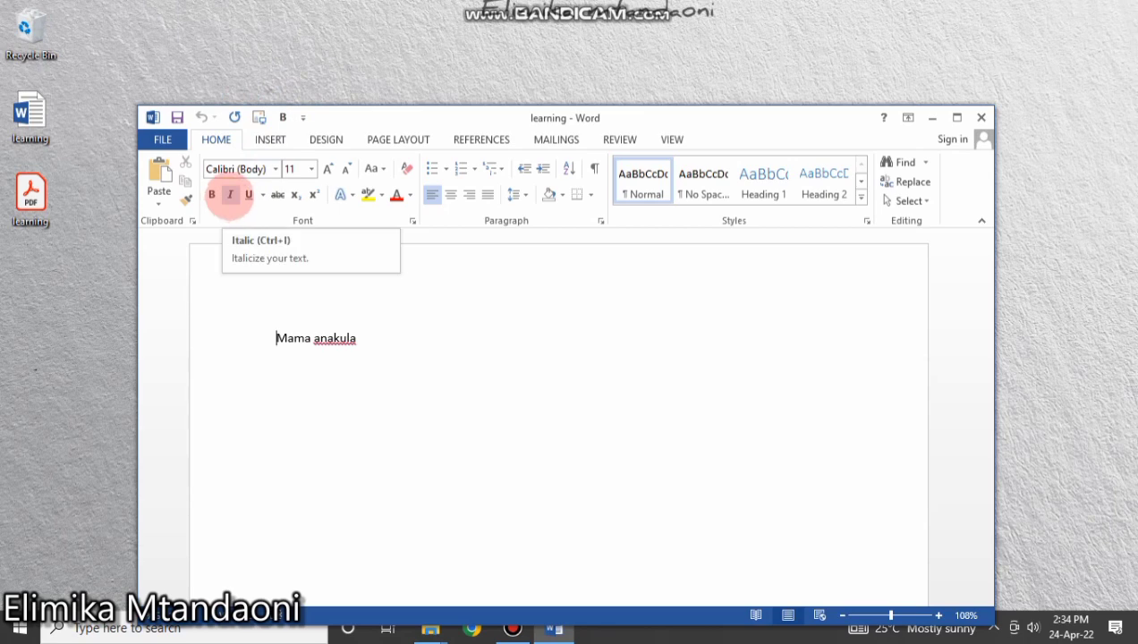
Add the Italic command to the Quick Access Toolbar next to Bold.
{"action": "right_click", "coordinate": [231, 195]}
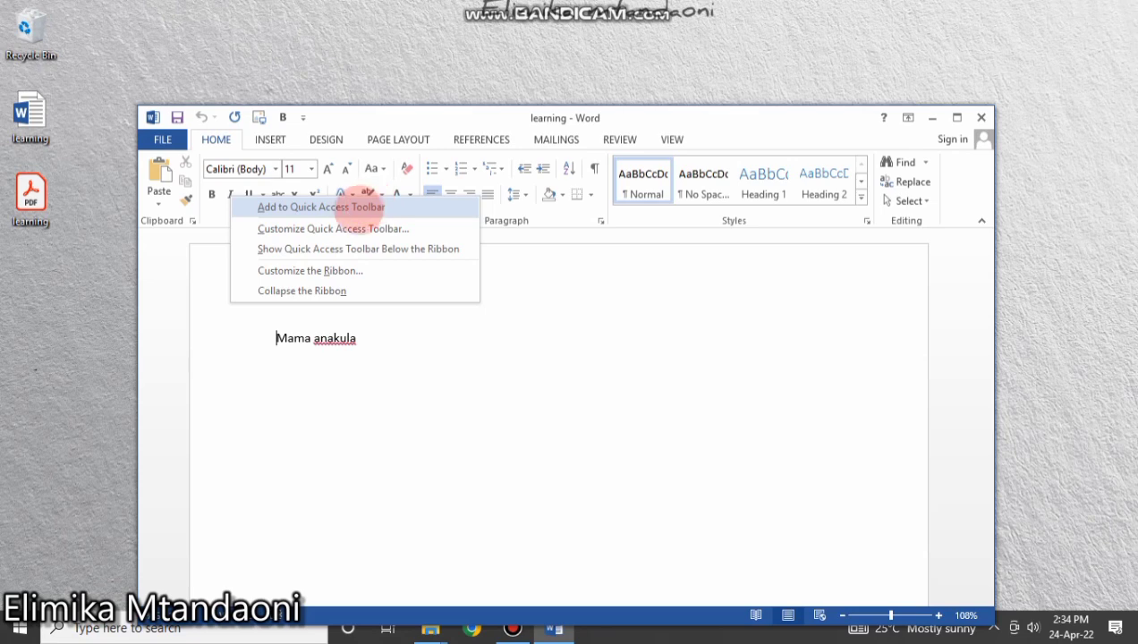
{"action": "left_click", "coordinate": [346, 206]}
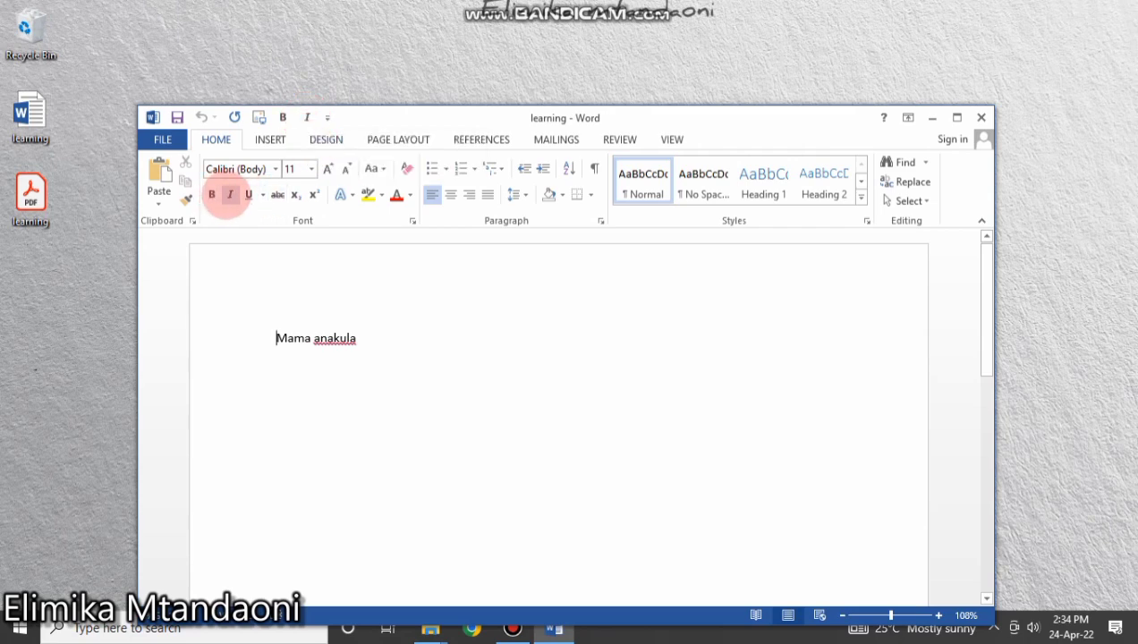
{"action": "right_click", "coordinate": [212, 195]}
{"action": "left_click", "coordinate": [329, 118]}
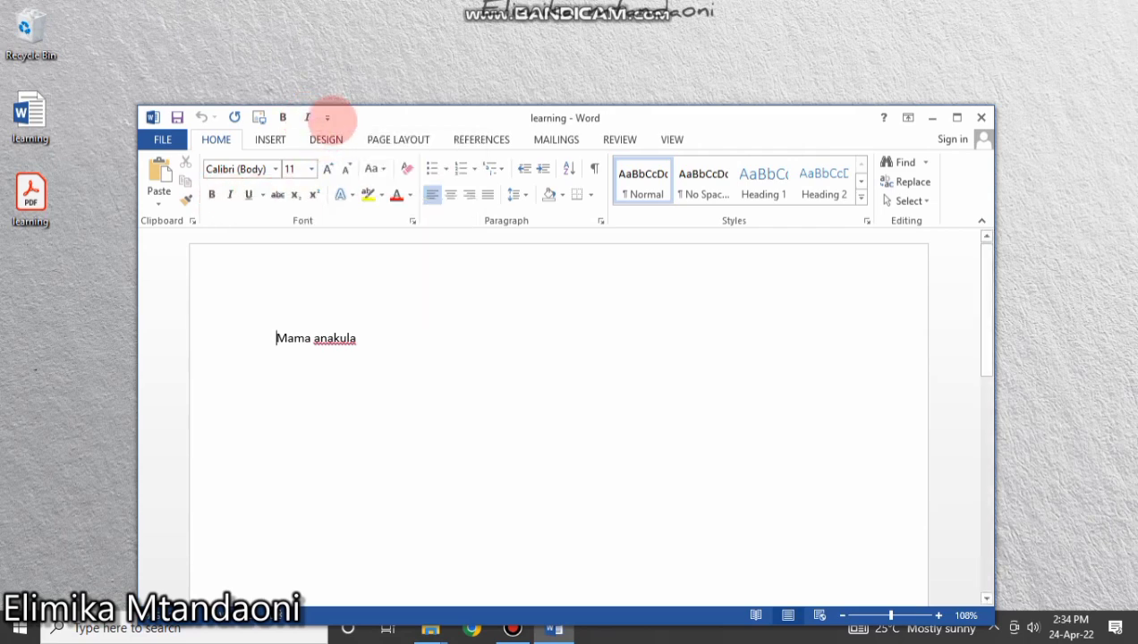
{"action": "left_click", "coordinate": [329, 118]}
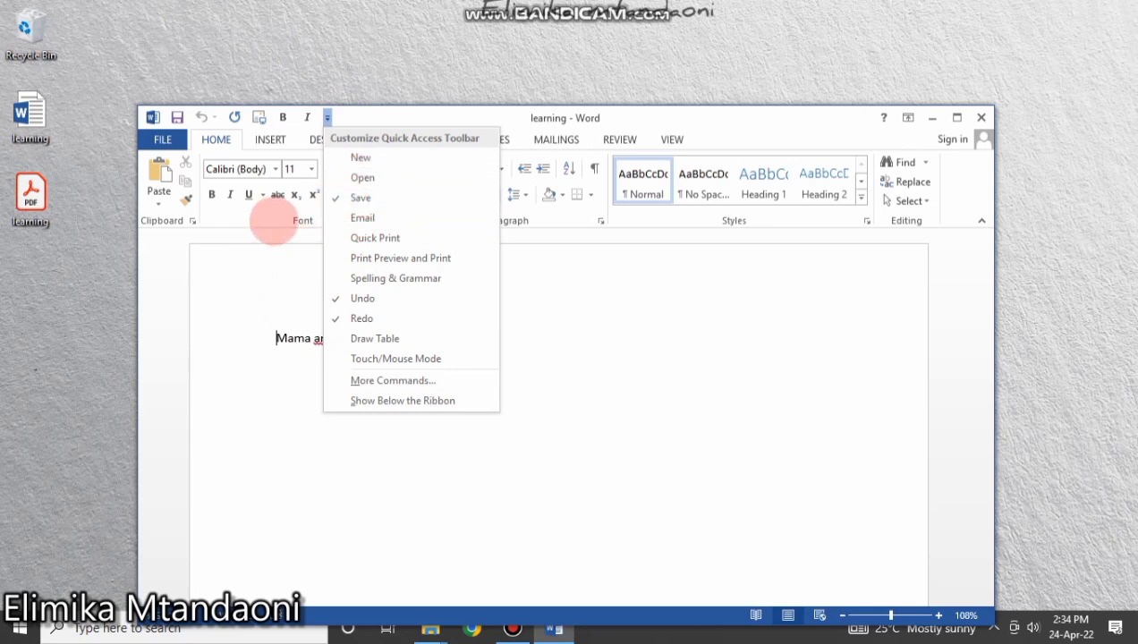
{"action": "left_click", "coordinate": [254, 215]}
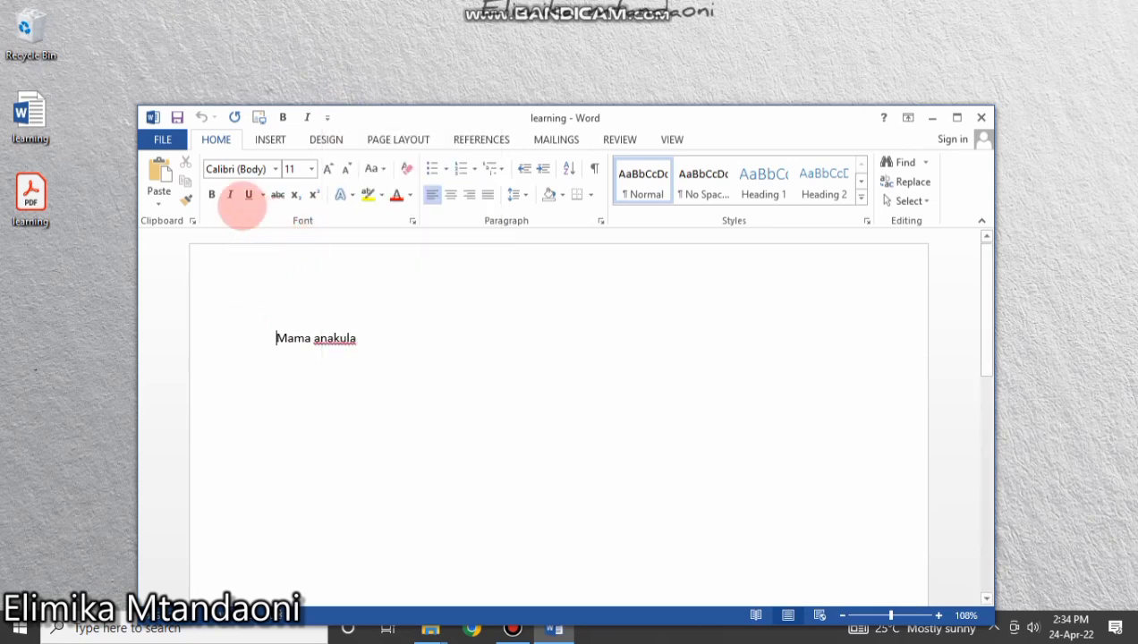
{"action": "right_click", "coordinate": [234, 202]}
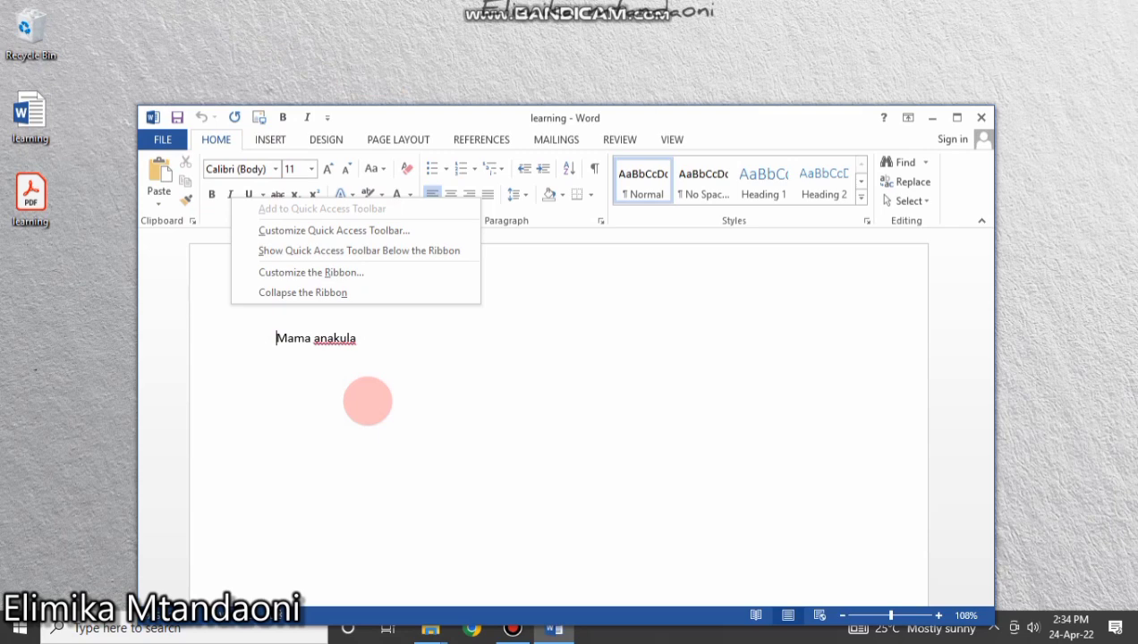
{"action": "left_click", "coordinate": [564, 444]}
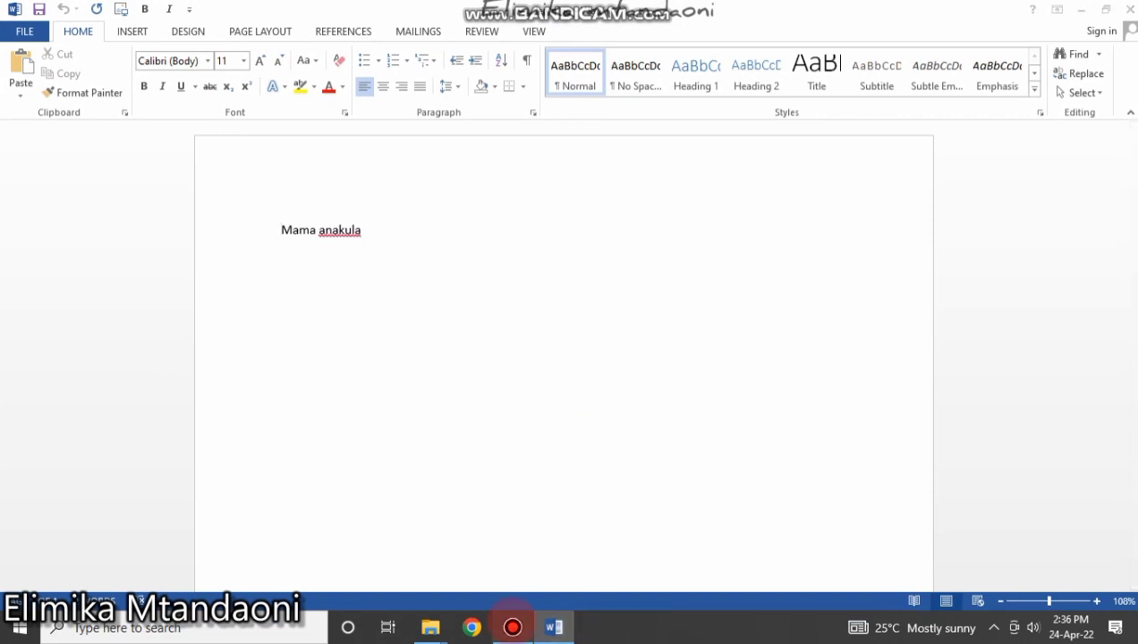
{"action": "left_click", "coordinate": [513, 628]}
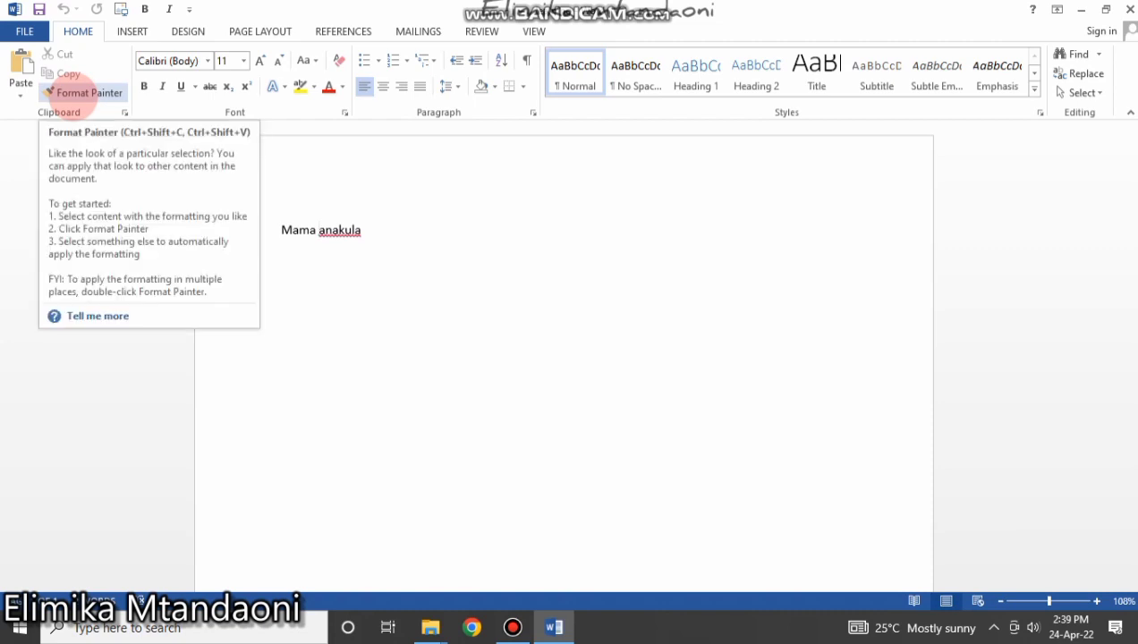
{"action": "left_click", "coordinate": [68, 95]}
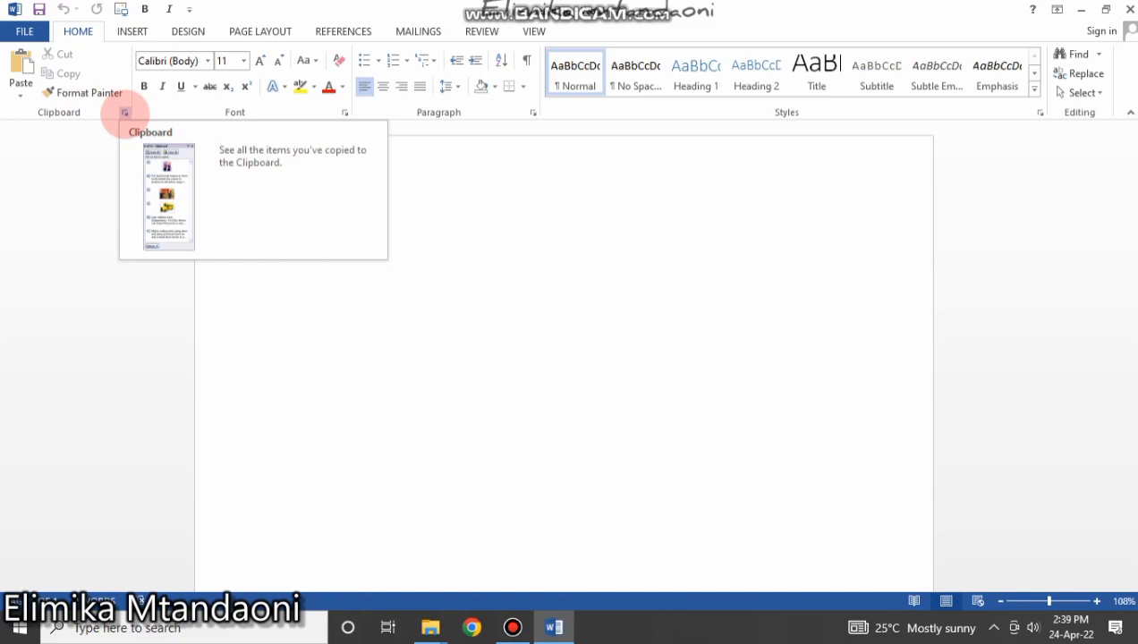
Open the Clipboard pane and look at its display options.
{"action": "left_click", "coordinate": [124, 113]}
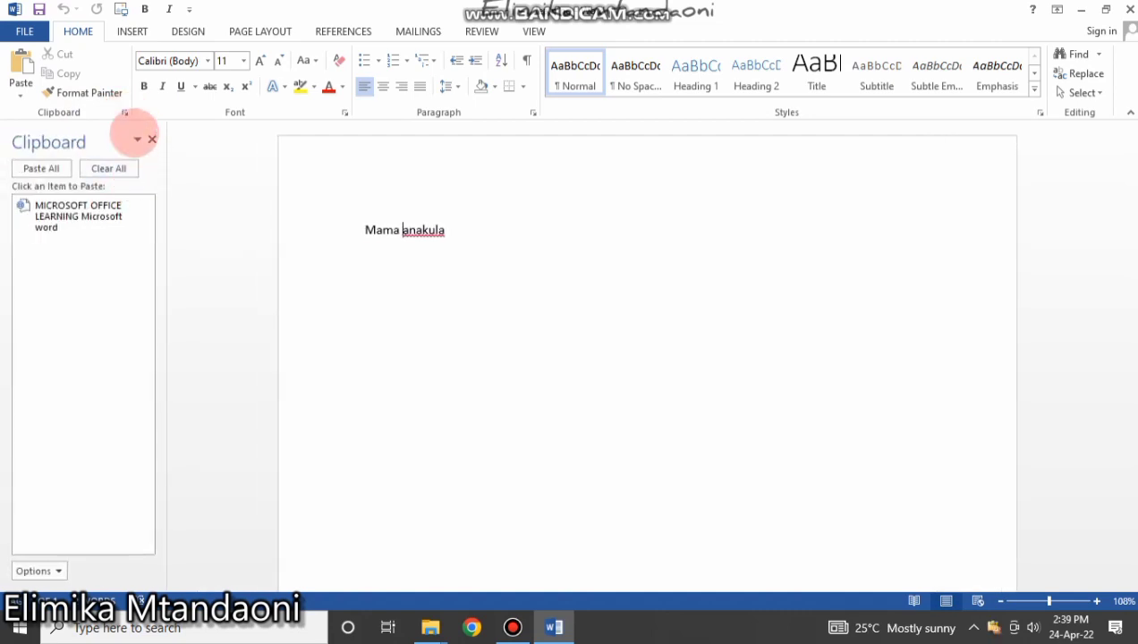
{"action": "left_click", "coordinate": [125, 113]}
{"action": "left_click", "coordinate": [125, 113]}
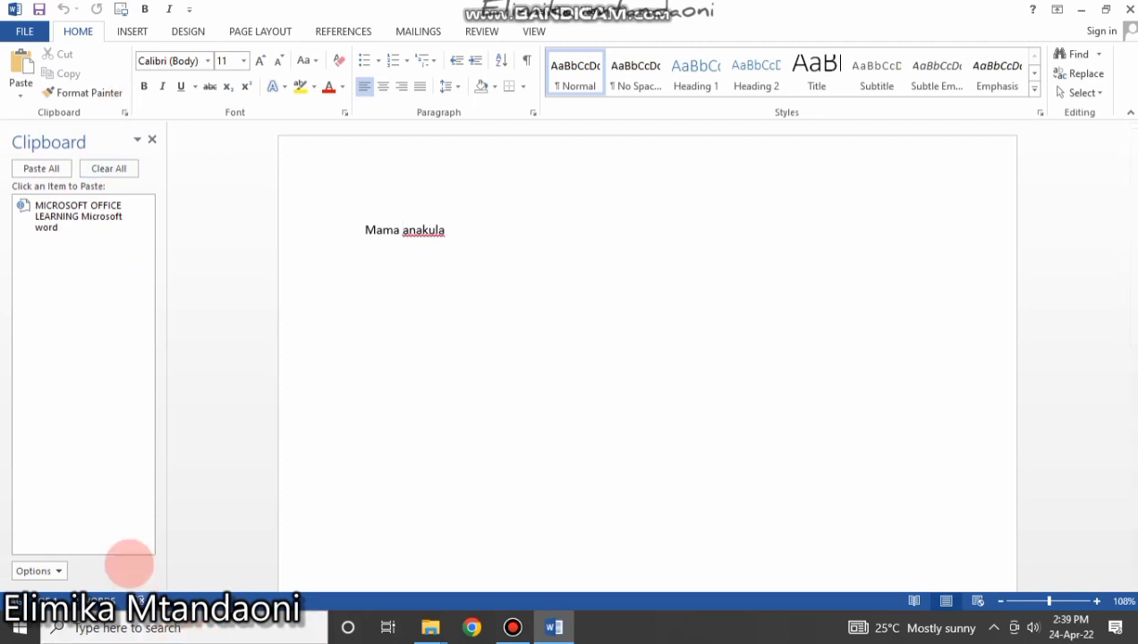
{"action": "left_click", "coordinate": [54, 570]}
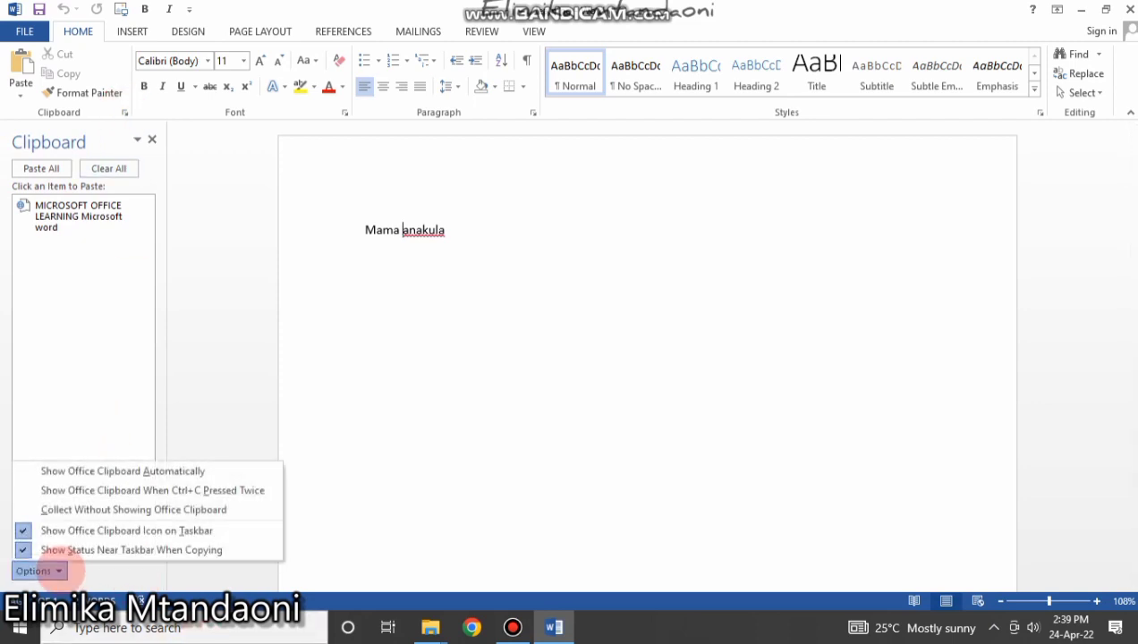
{"action": "left_click", "coordinate": [86, 93]}
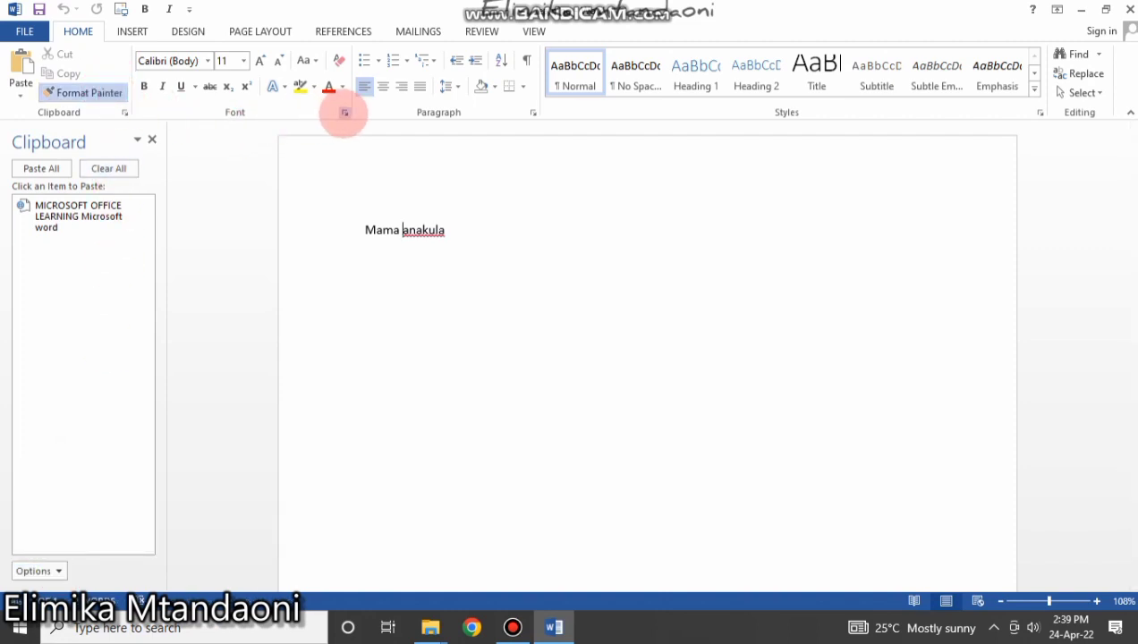
Open the Font dialog and close it unchanged, then close the Clipboard pane.
{"action": "left_click", "coordinate": [345, 112]}
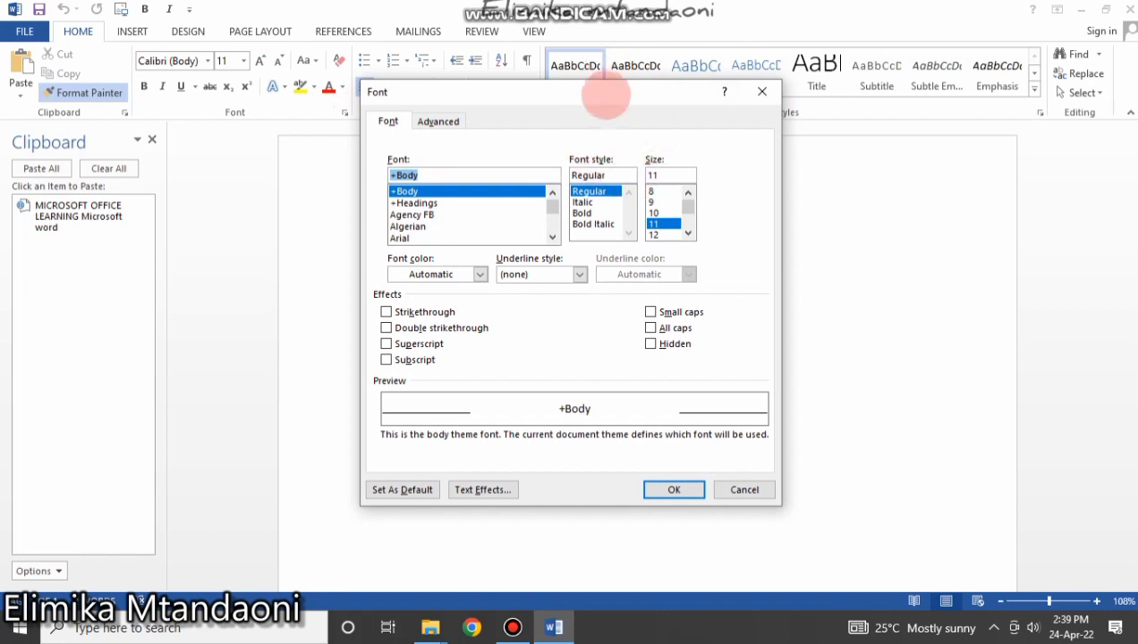
{"action": "left_click_drag", "start_coordinate": [594, 96], "coordinate": [577, 131]}
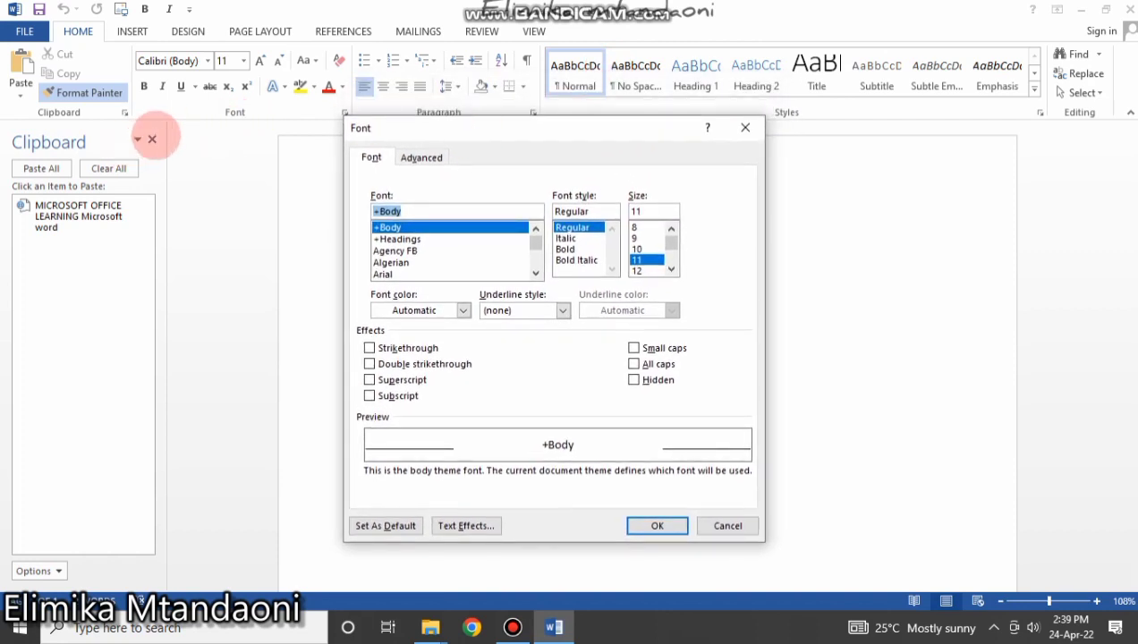
{"action": "left_click", "coordinate": [746, 128]}
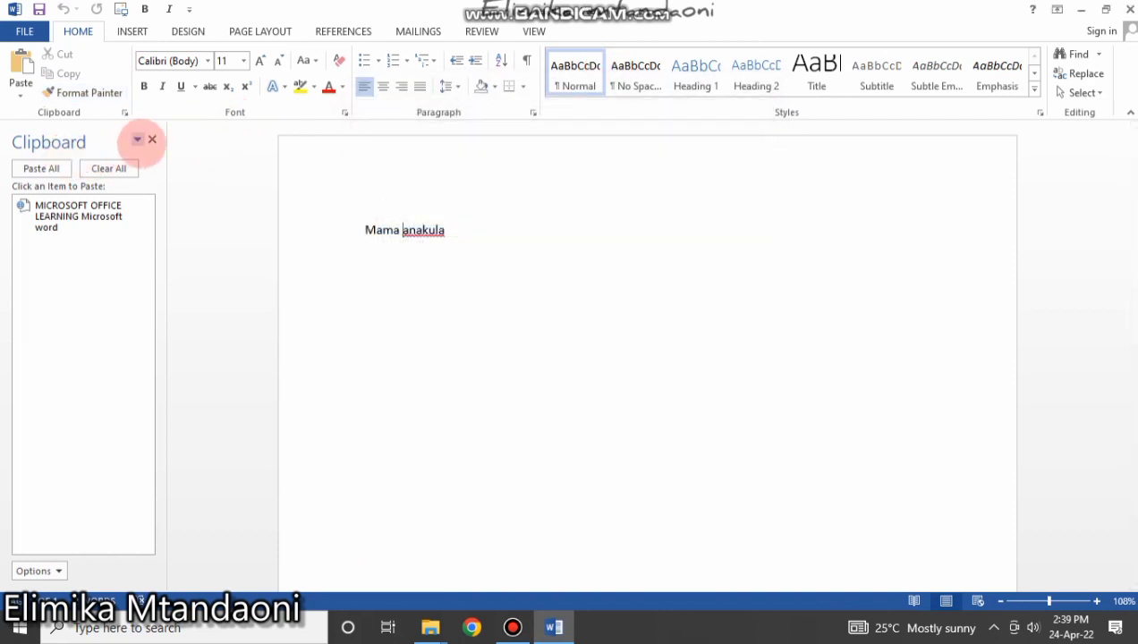
{"action": "left_click", "coordinate": [152, 140]}
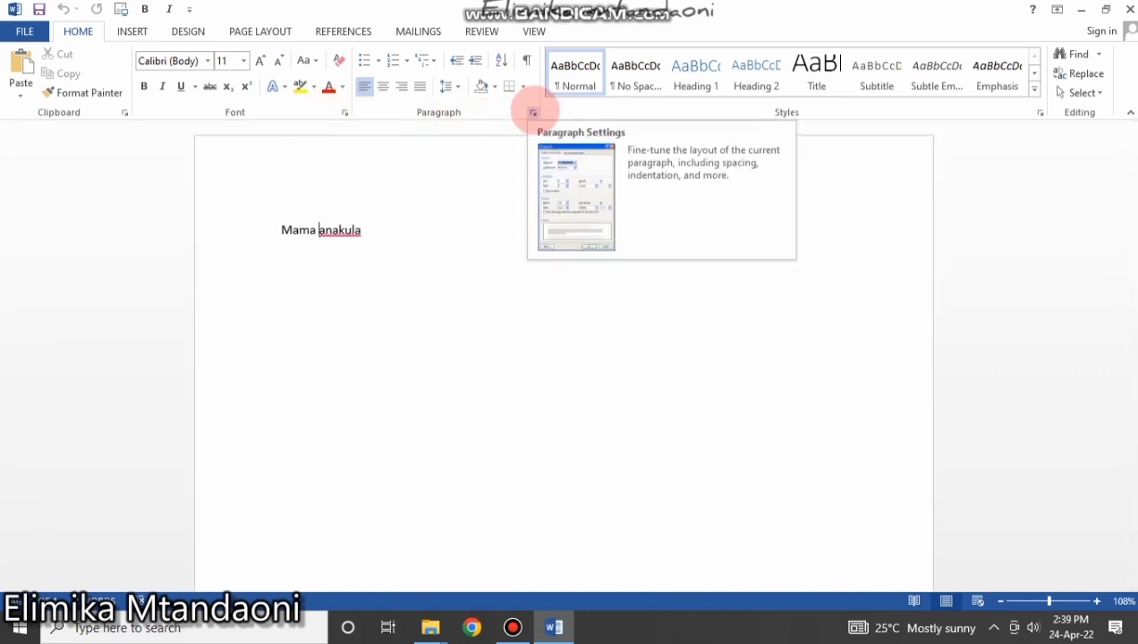
{"action": "left_click", "coordinate": [534, 112]}
{"action": "left_click_drag", "start_coordinate": [681, 139], "coordinate": [421, 167]}
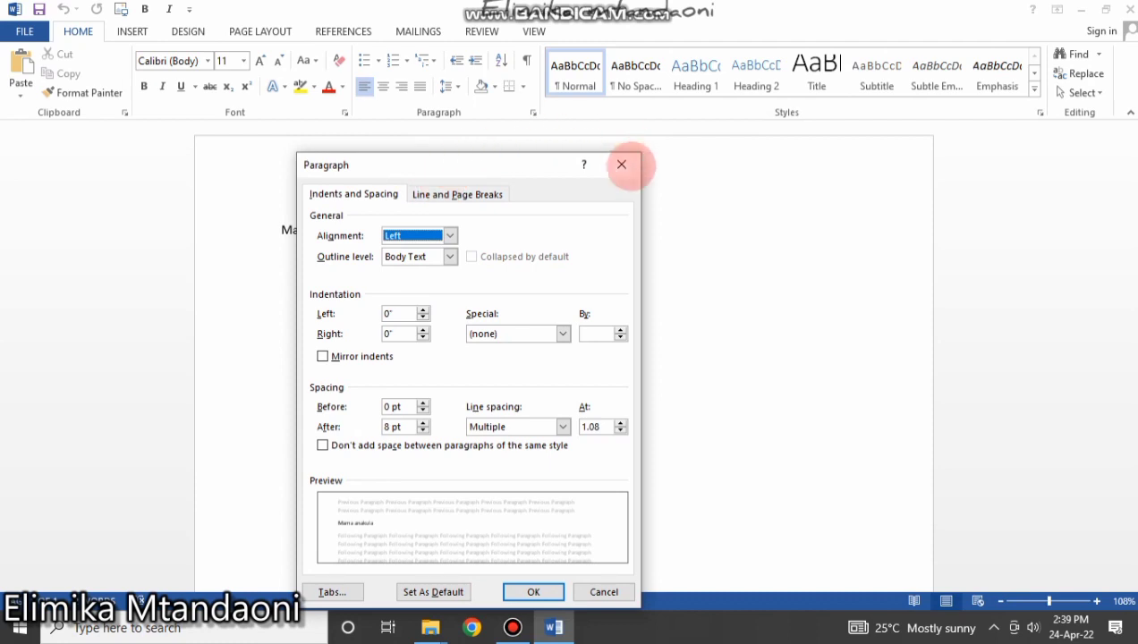
{"action": "left_click", "coordinate": [621, 164]}
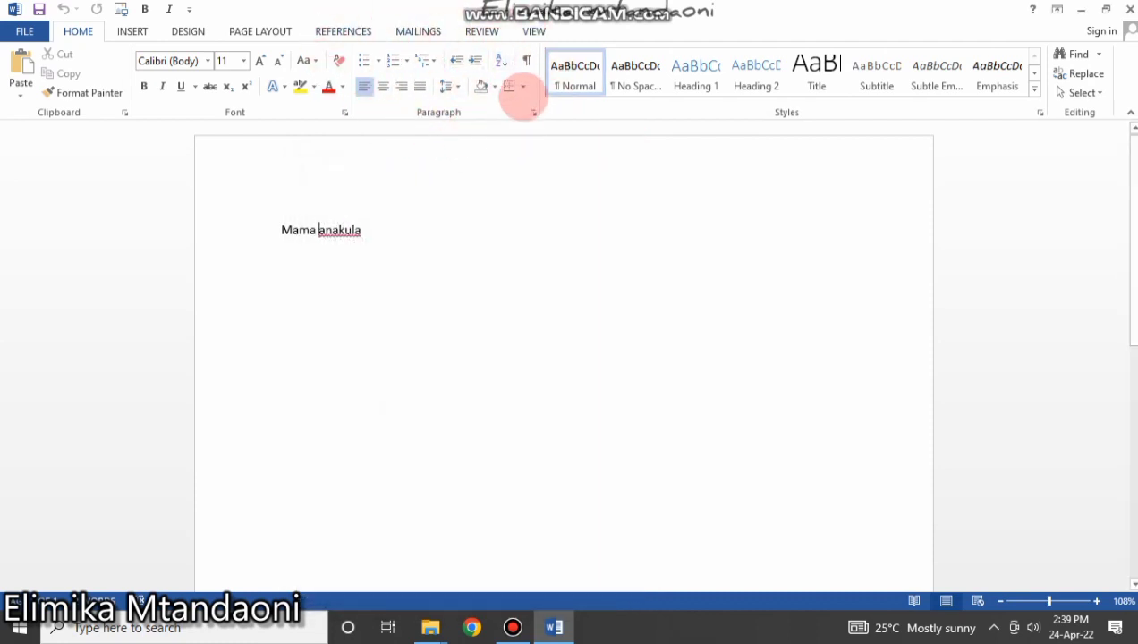
{"action": "left_click", "coordinate": [534, 112]}
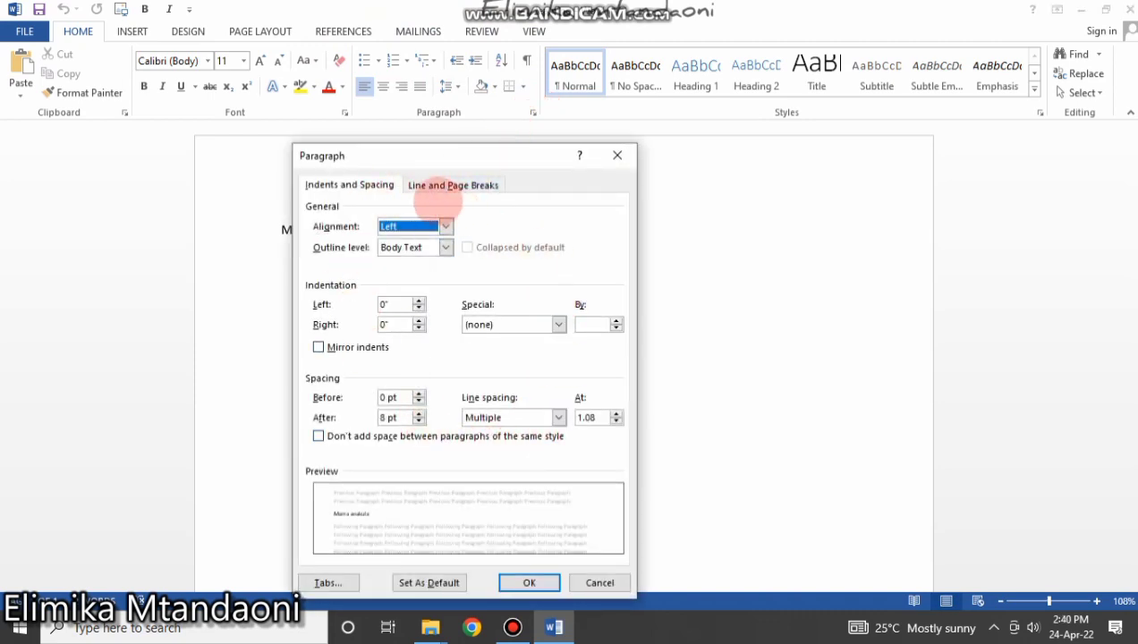
{"action": "left_click", "coordinate": [617, 156]}
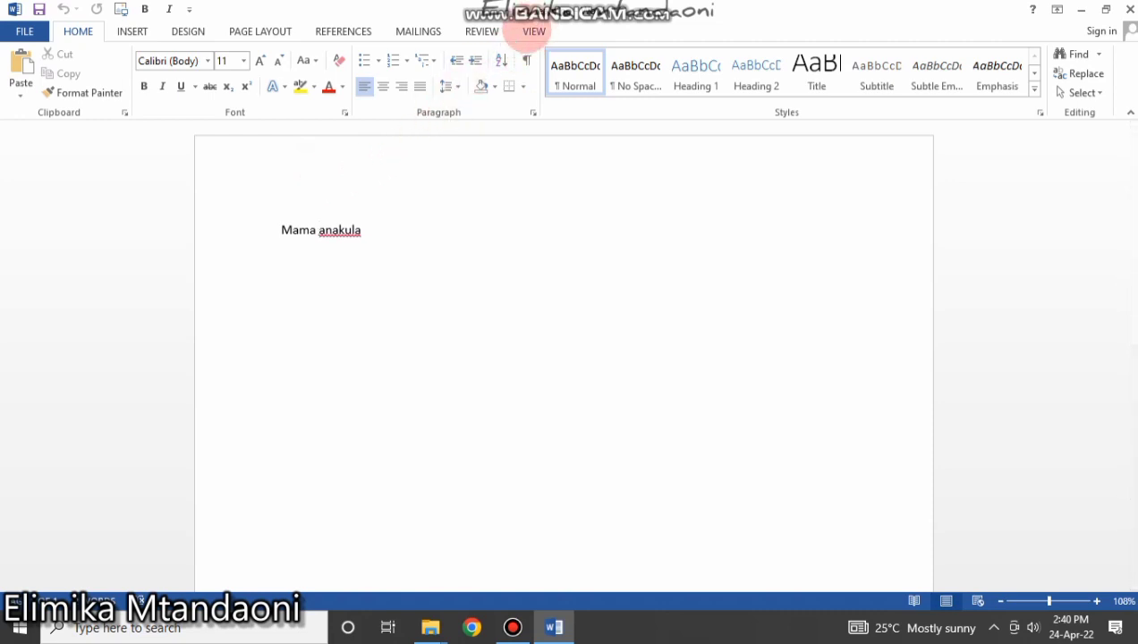
Tick Ruler on the VIEW tab so the rulers show, then return to HOME.
{"action": "left_click", "coordinate": [533, 32]}
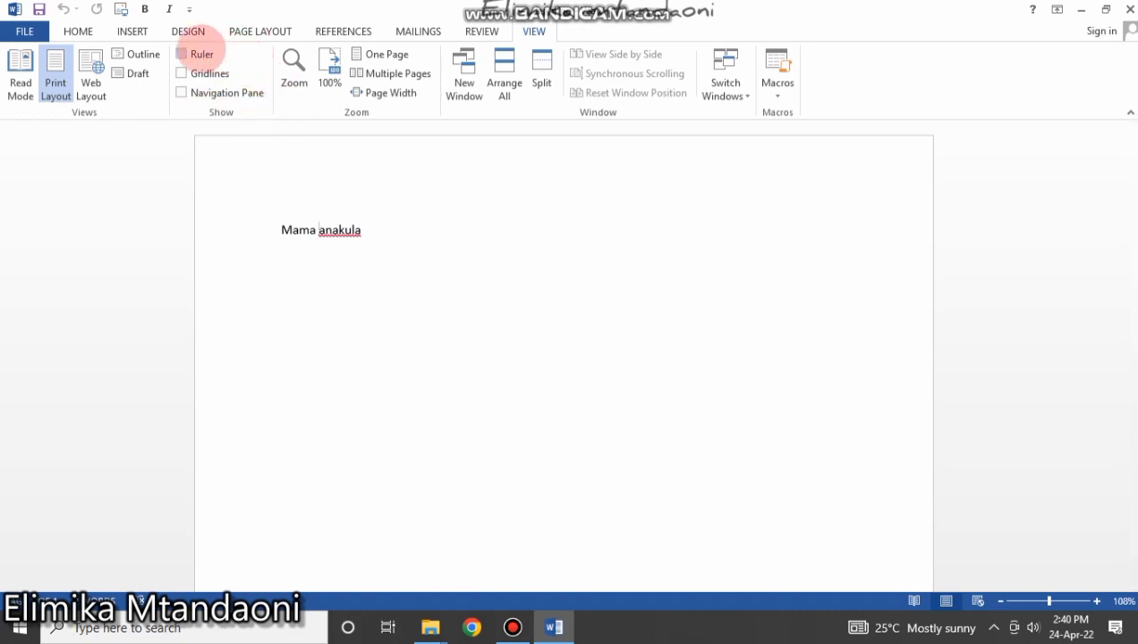
{"action": "left_click", "coordinate": [188, 53]}
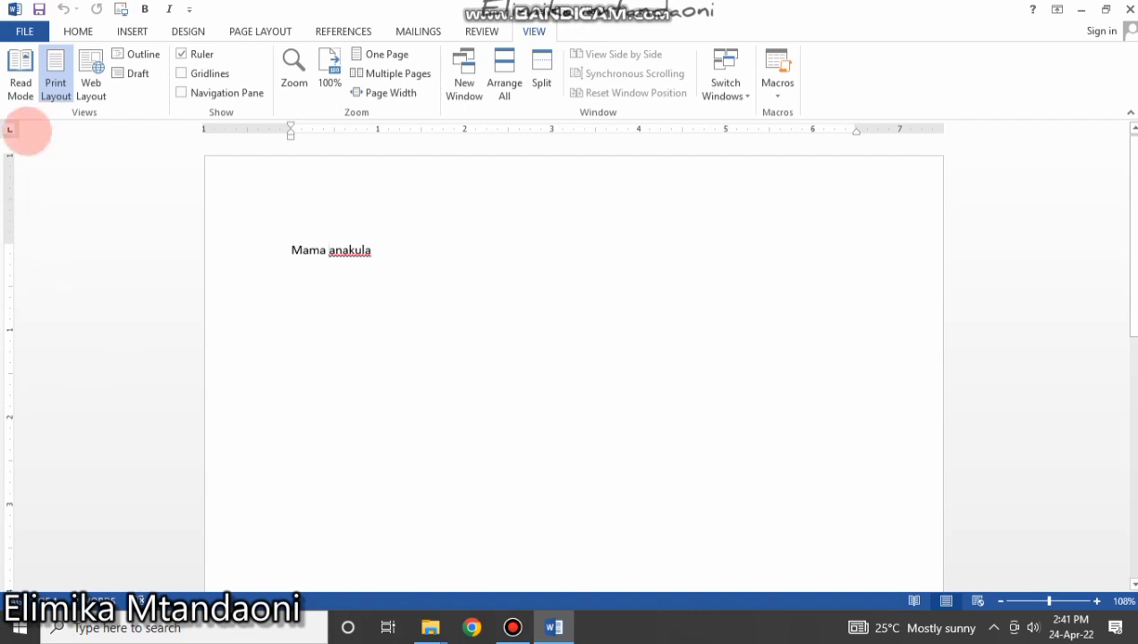
{"action": "left_click", "coordinate": [78, 31]}
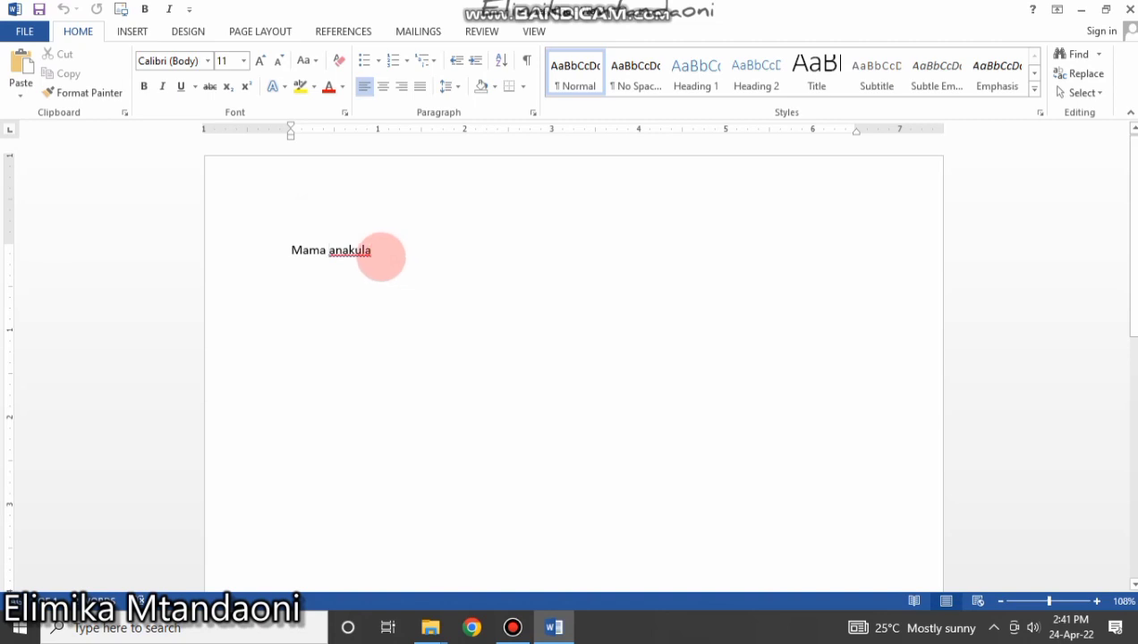
Set 'Mama anakula' in Times New Roman and apply bold, italic and underline.
{"action": "left_click_drag", "start_coordinate": [381, 257], "coordinate": [297, 255]}
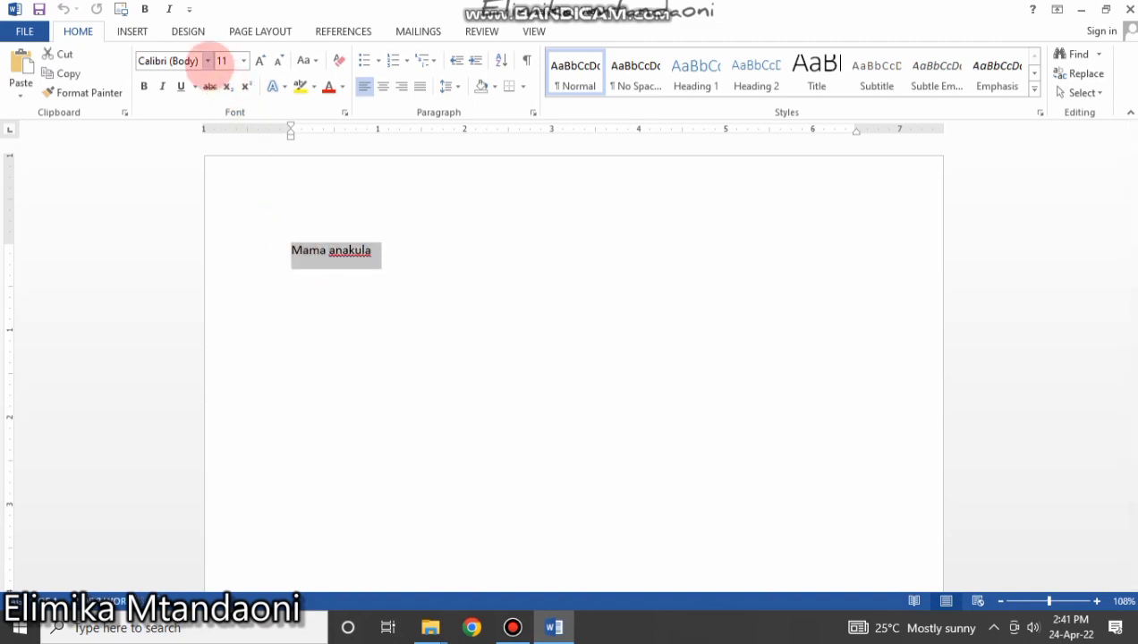
{"action": "left_click", "coordinate": [208, 60]}
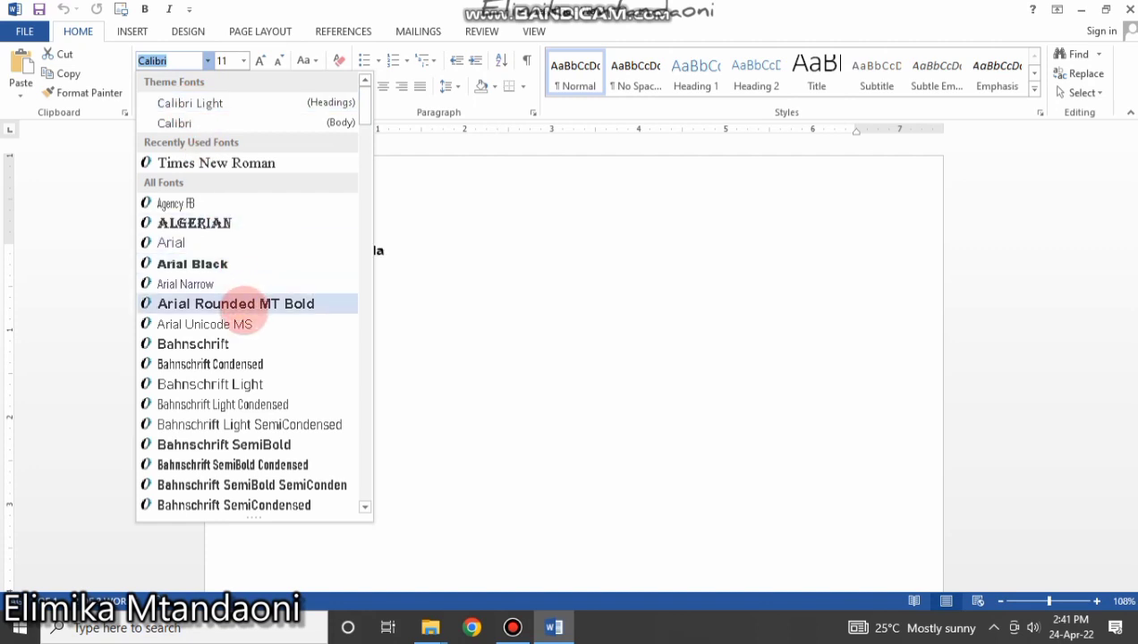
{"action": "left_click", "coordinate": [215, 163]}
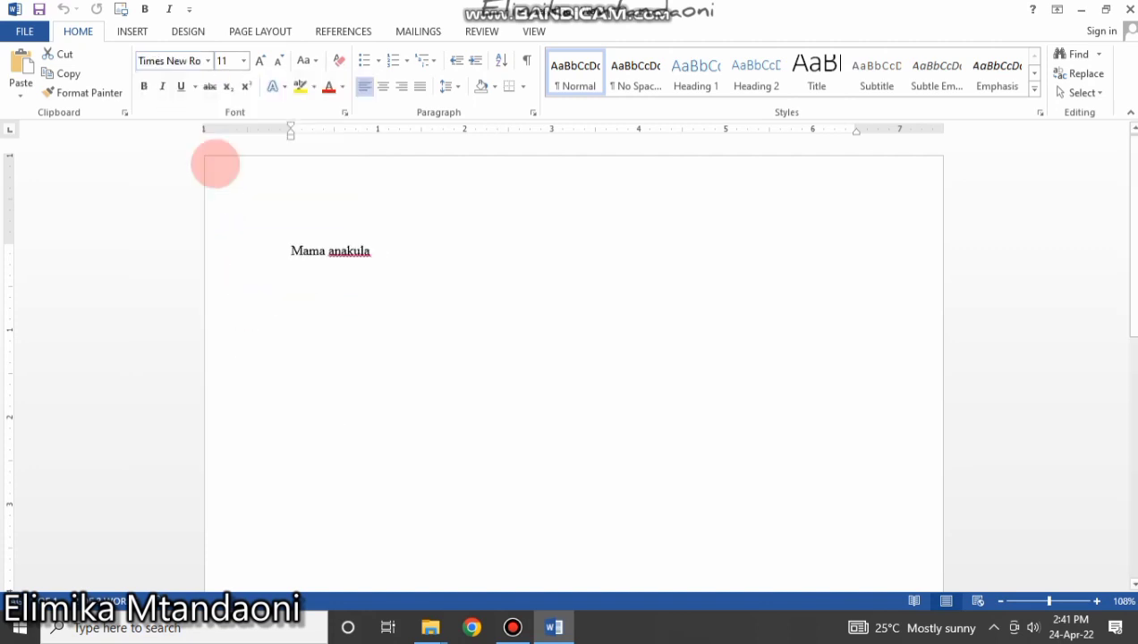
{"action": "left_click_drag", "start_coordinate": [290, 251], "coordinate": [375, 263]}
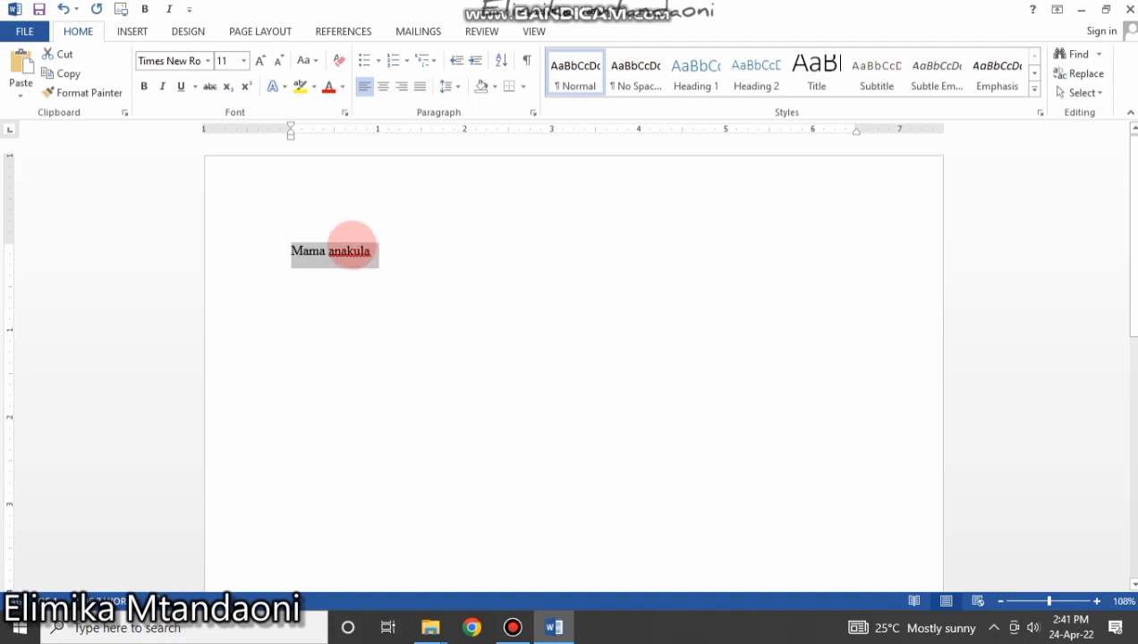
{"action": "left_click", "coordinate": [144, 87]}
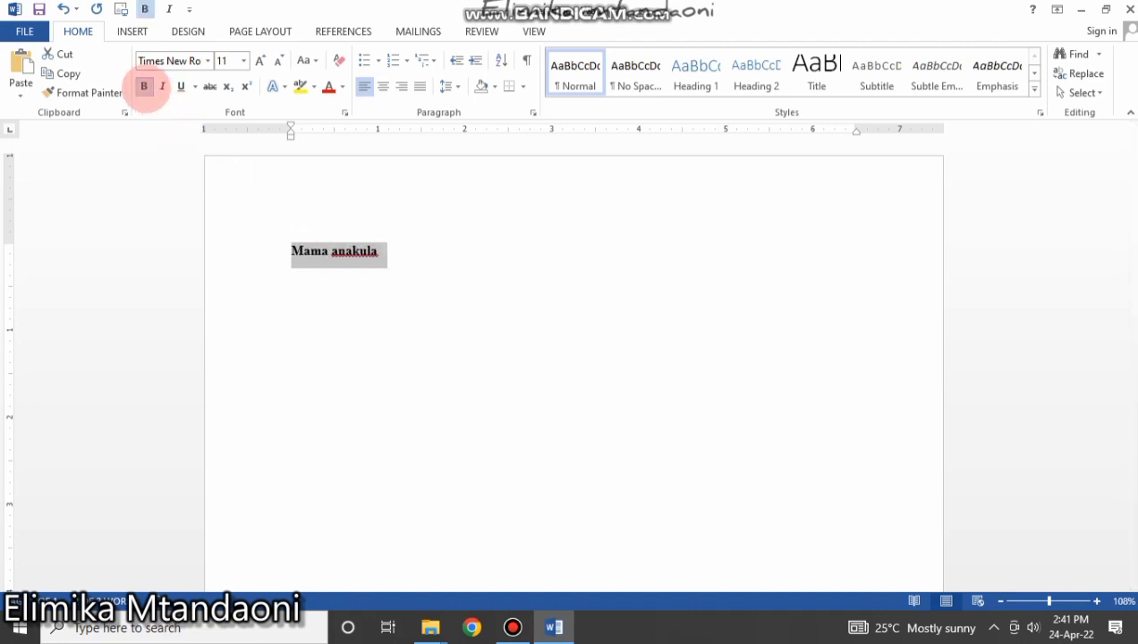
{"action": "left_click", "coordinate": [162, 87]}
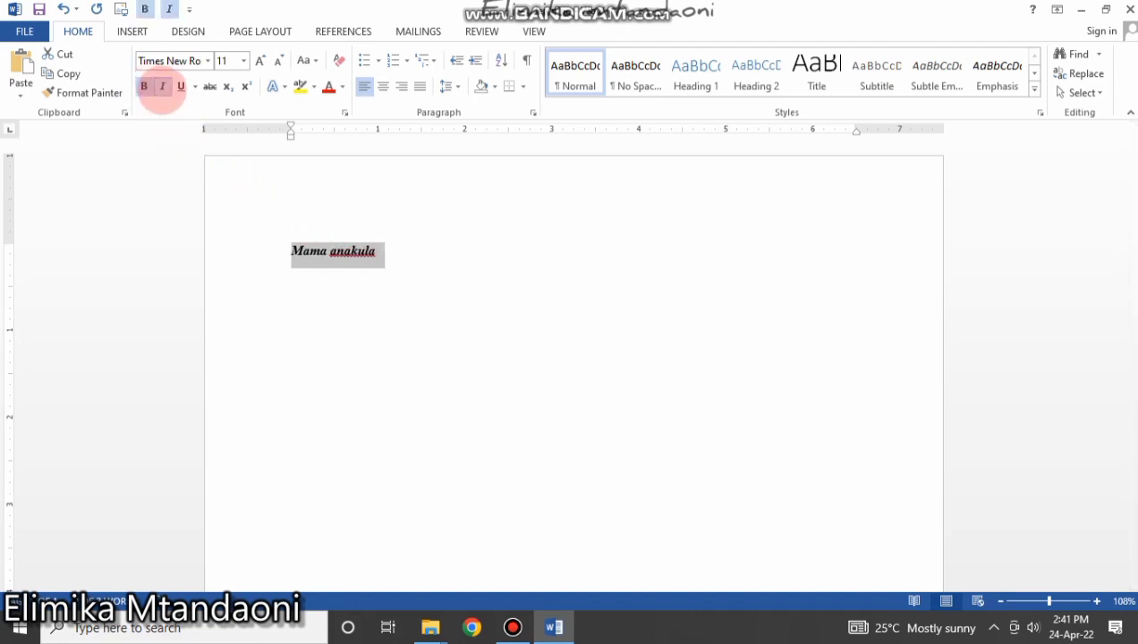
{"action": "left_click", "coordinate": [180, 87]}
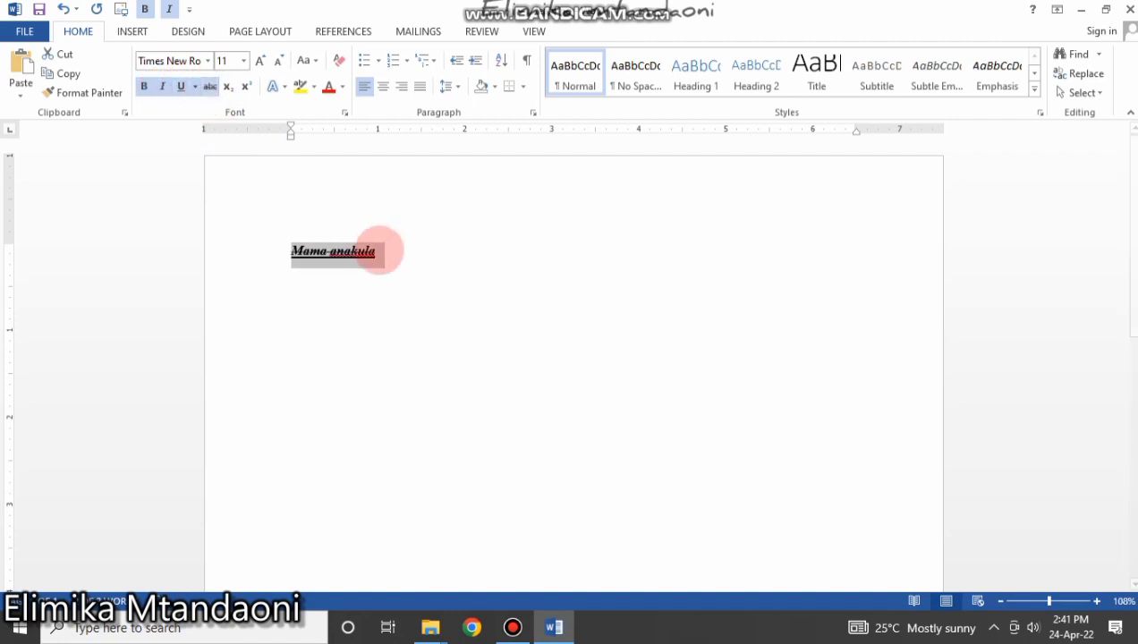
Remove strikethrough, underline, italic and bold so the line is plain again.
{"action": "left_click", "coordinate": [376, 250]}
{"action": "left_click_drag", "start_coordinate": [380, 252], "coordinate": [292, 247]}
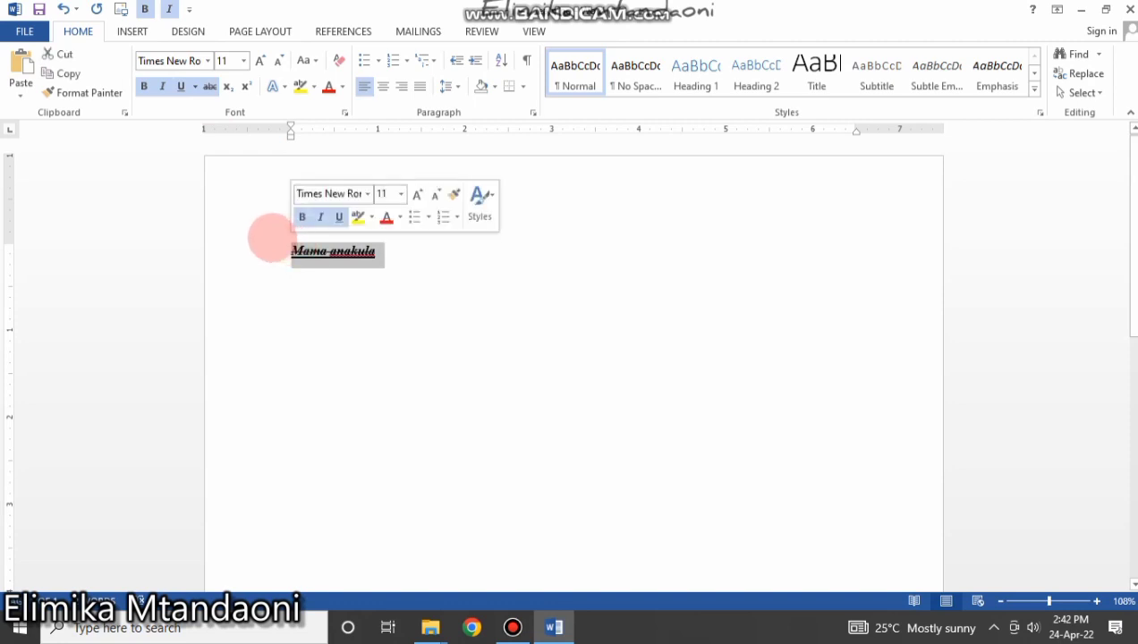
{"action": "left_click", "coordinate": [213, 86]}
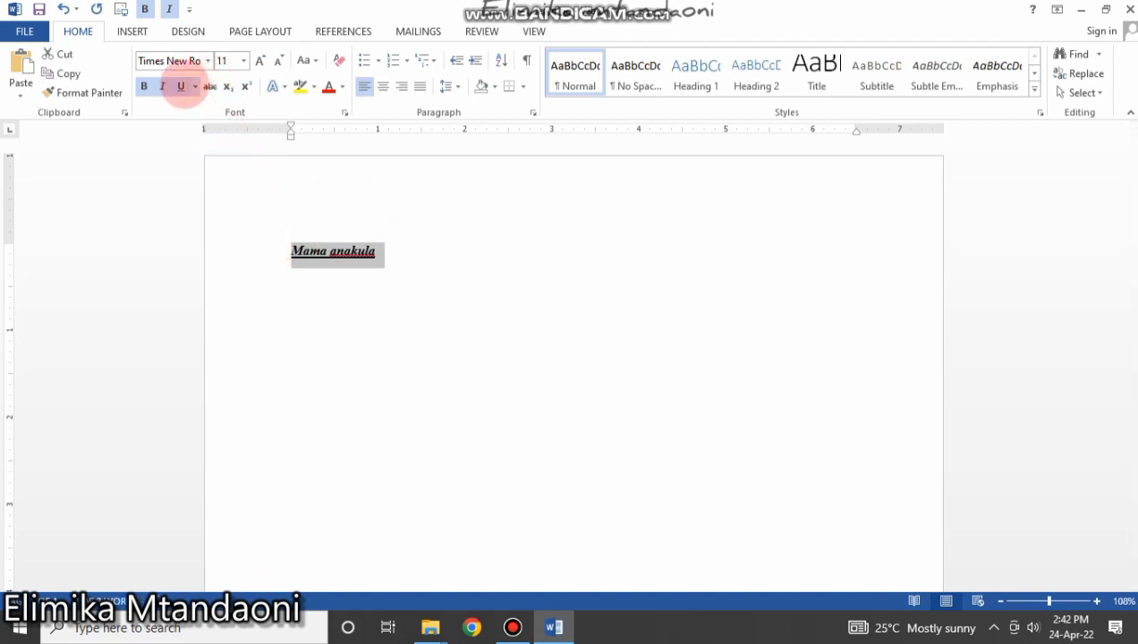
{"action": "left_click", "coordinate": [181, 86]}
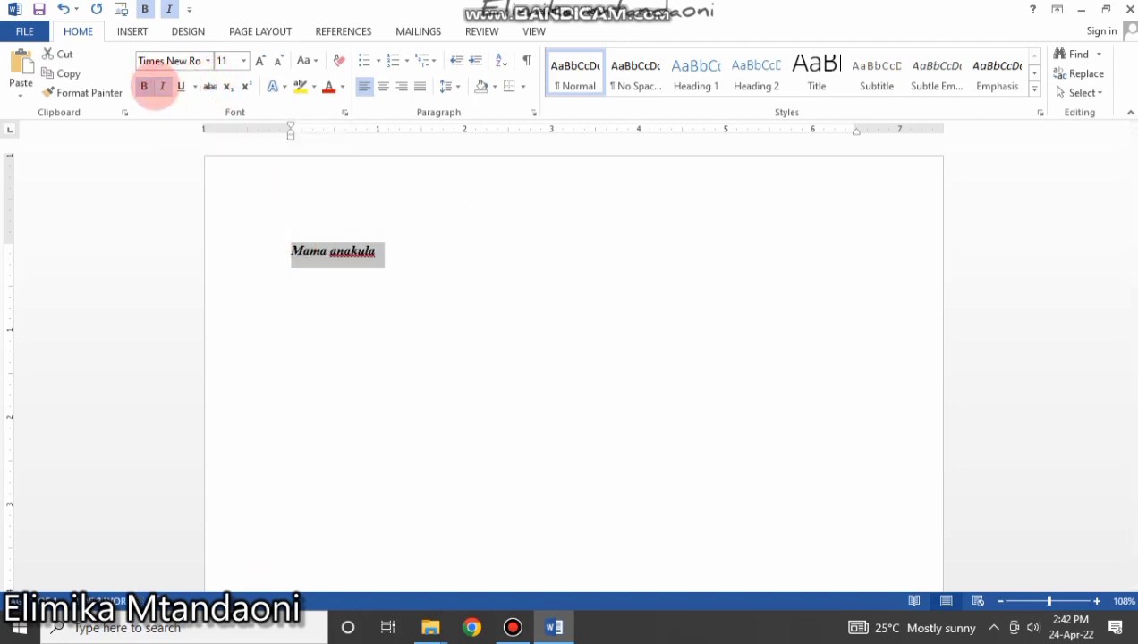
{"action": "left_click", "coordinate": [162, 86]}
{"action": "left_click", "coordinate": [144, 86]}
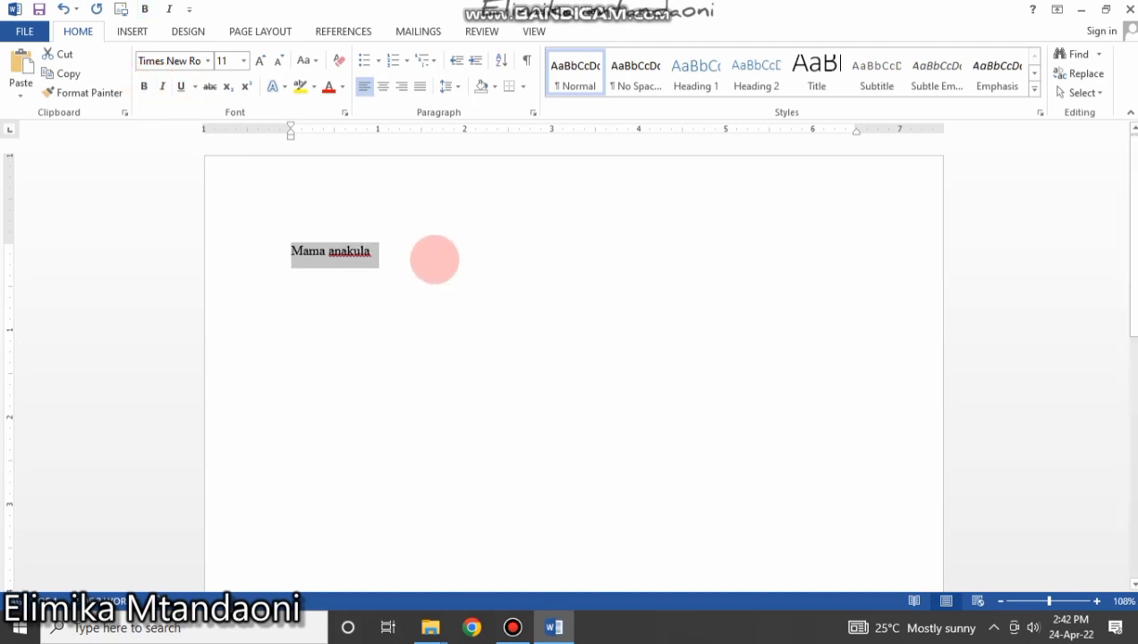
{"action": "left_click", "coordinate": [422, 252]}
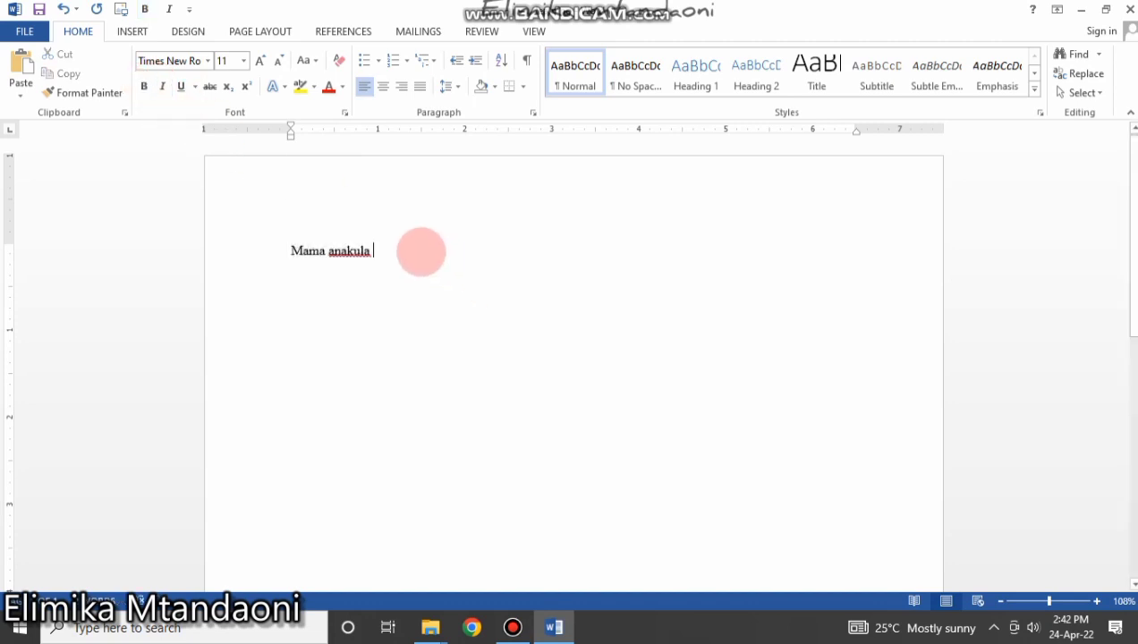
Set the 'Mama anakula' line to a 20 pt font size.
{"action": "left_click_drag", "start_coordinate": [415, 249], "coordinate": [265, 240]}
{"action": "left_click", "coordinate": [244, 60]}
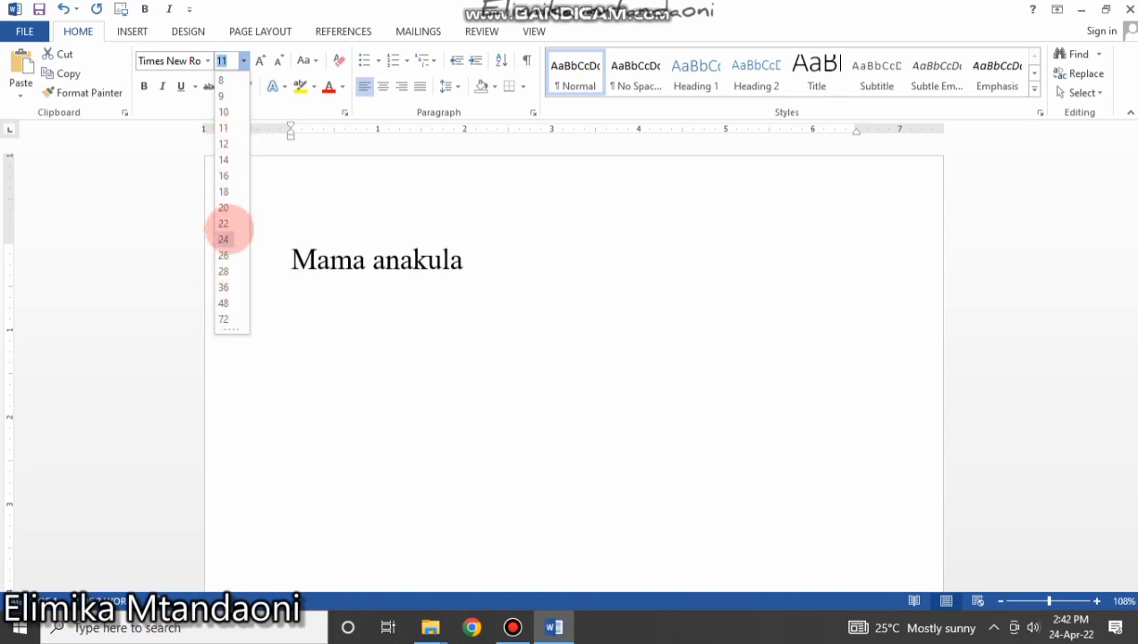
{"action": "left_click", "coordinate": [224, 206]}
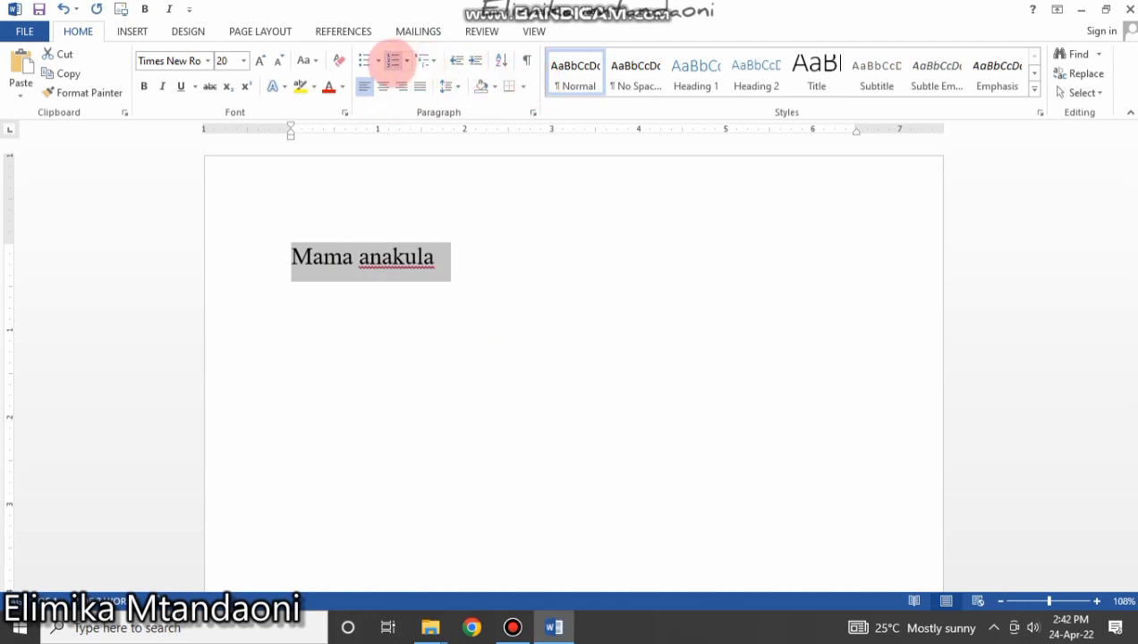
{"action": "left_click_drag", "start_coordinate": [442, 262], "coordinate": [279, 256]}
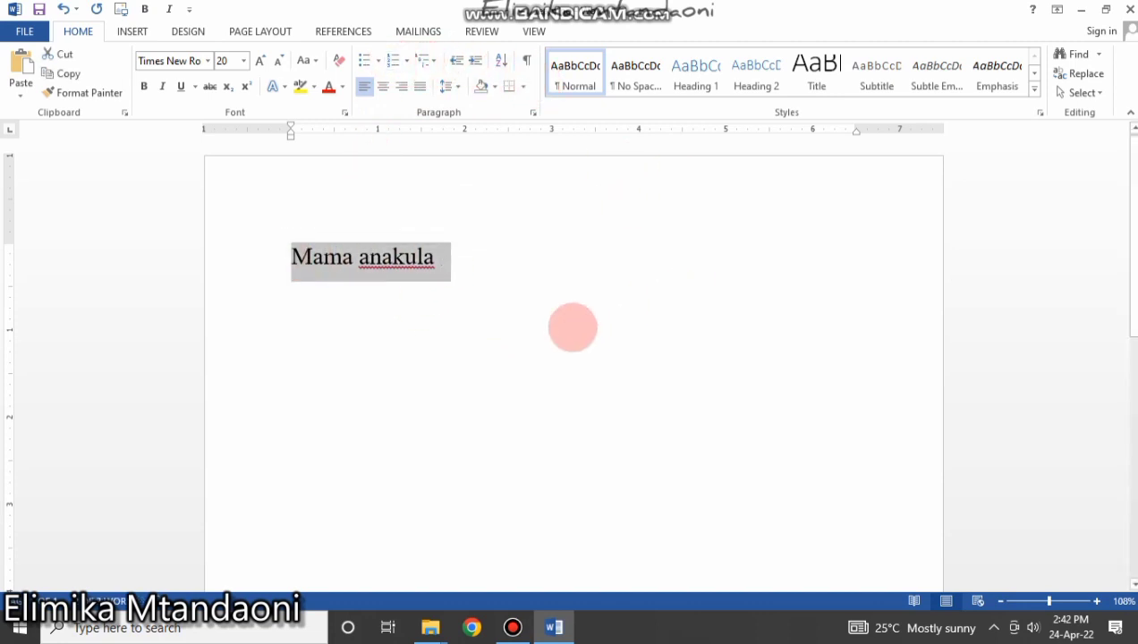
{"action": "left_click", "coordinate": [480, 270]}
{"action": "key", "text": "Return"}
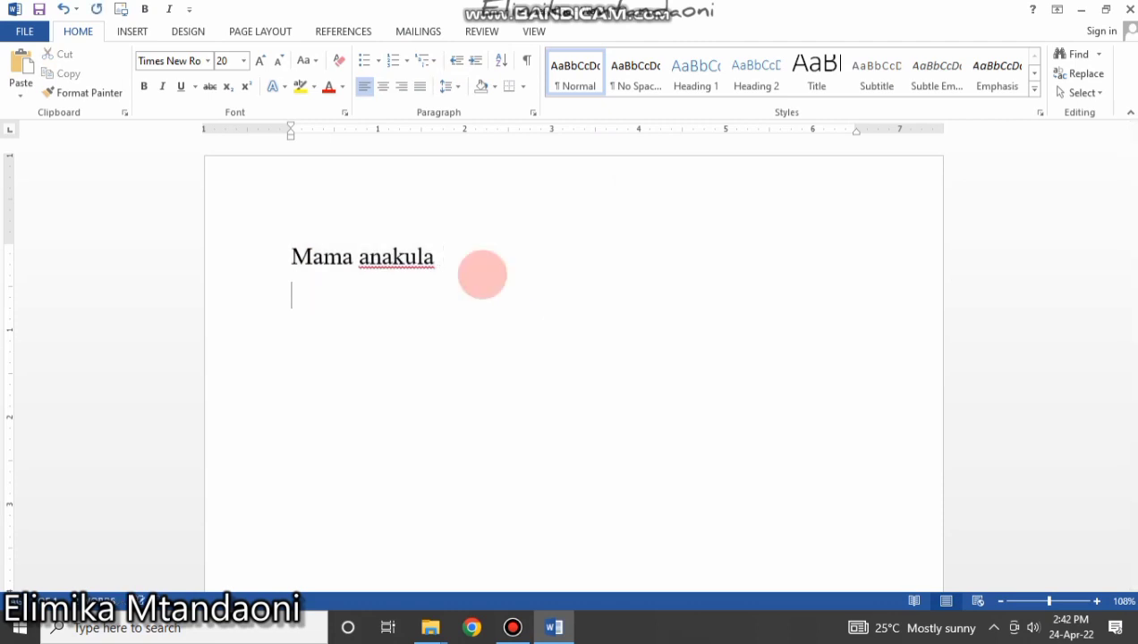
{"action": "key", "text": "ctrl+v"}
{"action": "key", "text": "ctrl+v"}
{"action": "key", "text": "ctrl+v"}
{"action": "key", "text": "ctrl+v"}
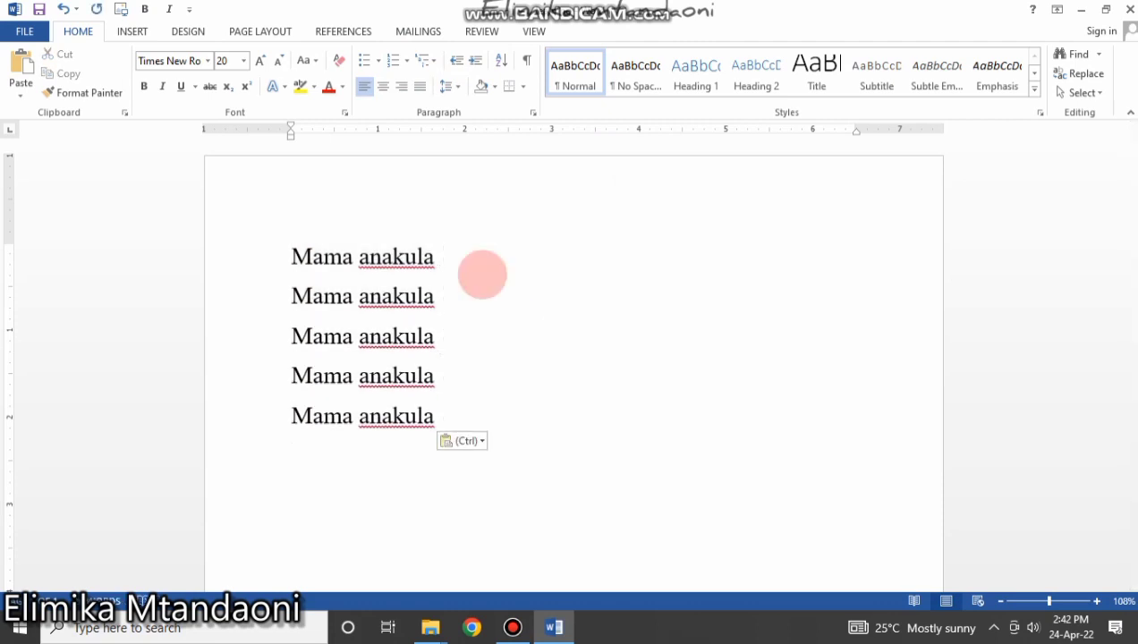
{"action": "left_click", "coordinate": [458, 408]}
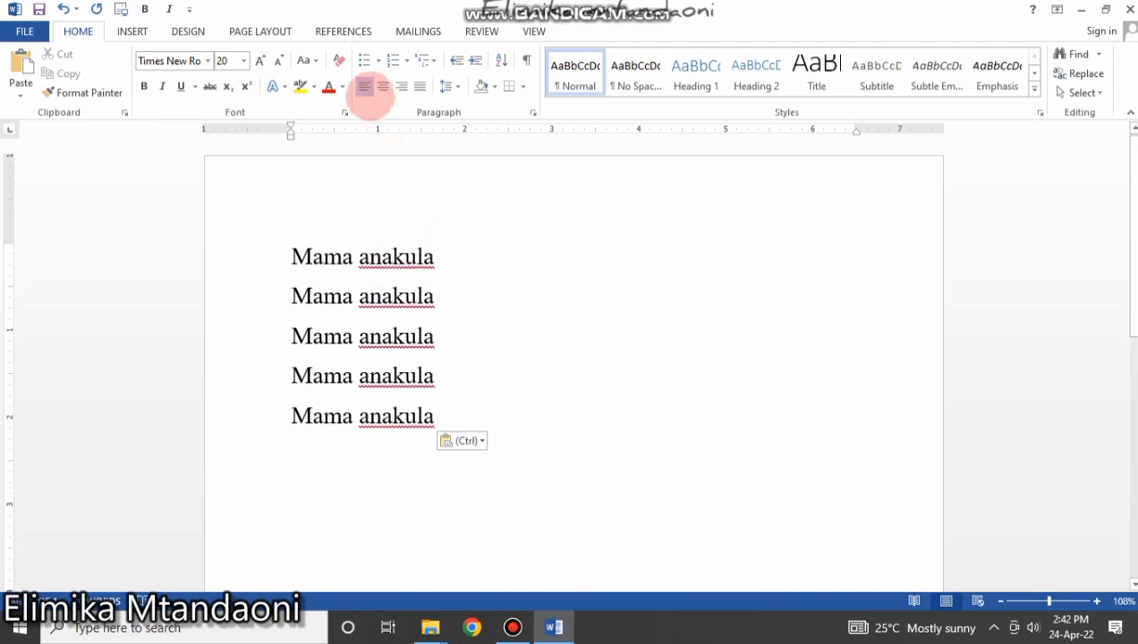
Justify the five 'Mama anakula' lines after trying Center and Align Right.
{"action": "left_click_drag", "start_coordinate": [443, 419], "coordinate": [300, 256]}
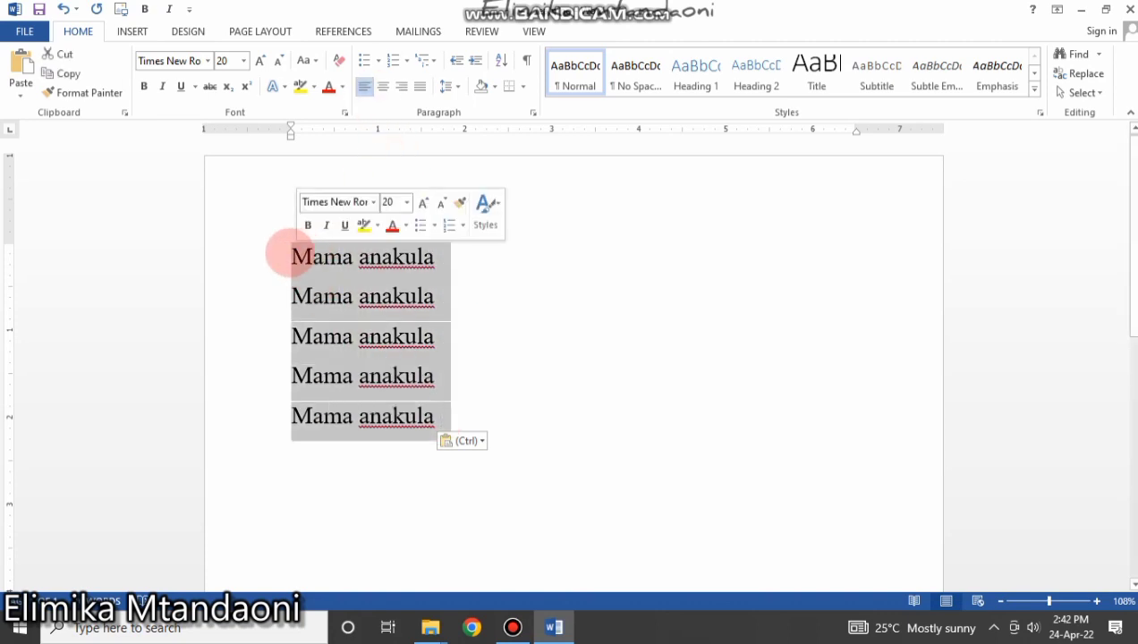
{"action": "left_click", "coordinate": [383, 86]}
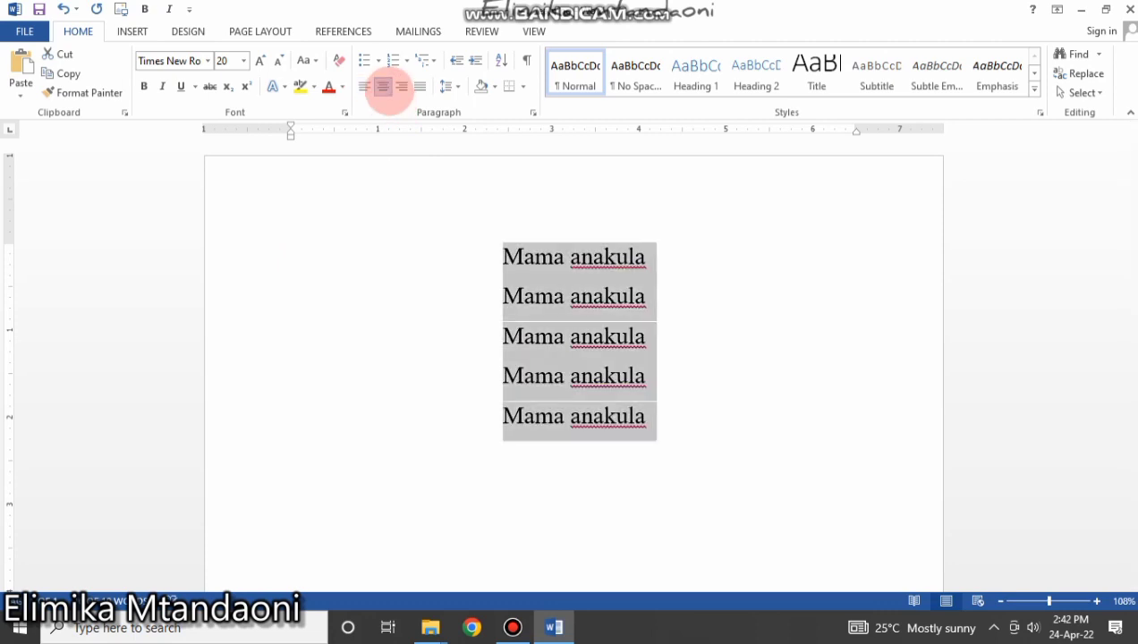
{"action": "left_click", "coordinate": [401, 86]}
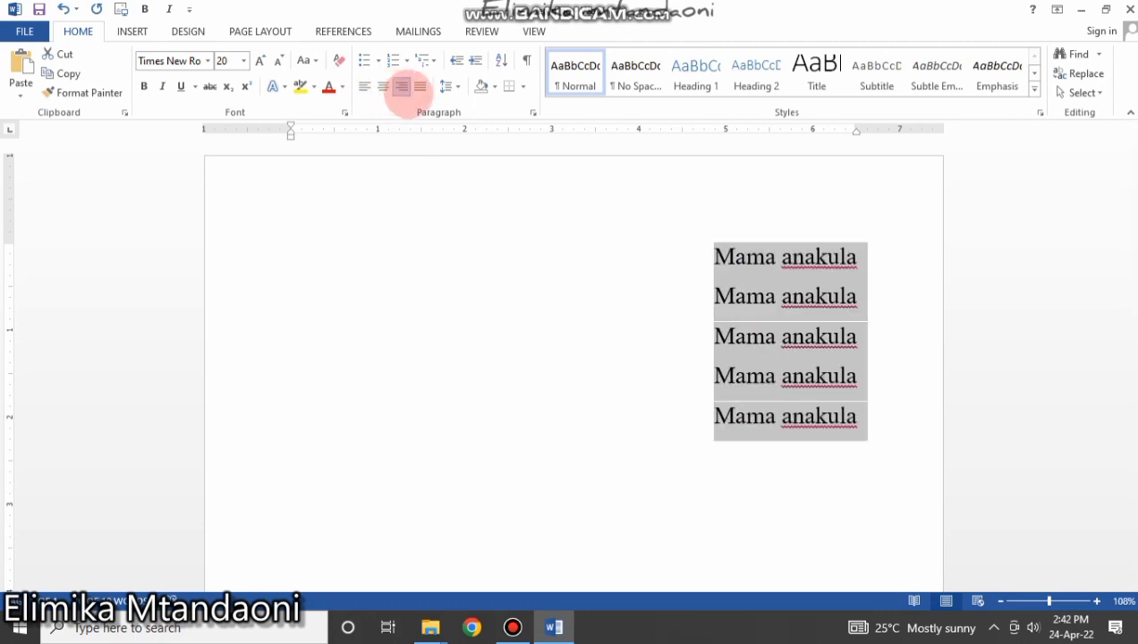
{"action": "left_click", "coordinate": [419, 86]}
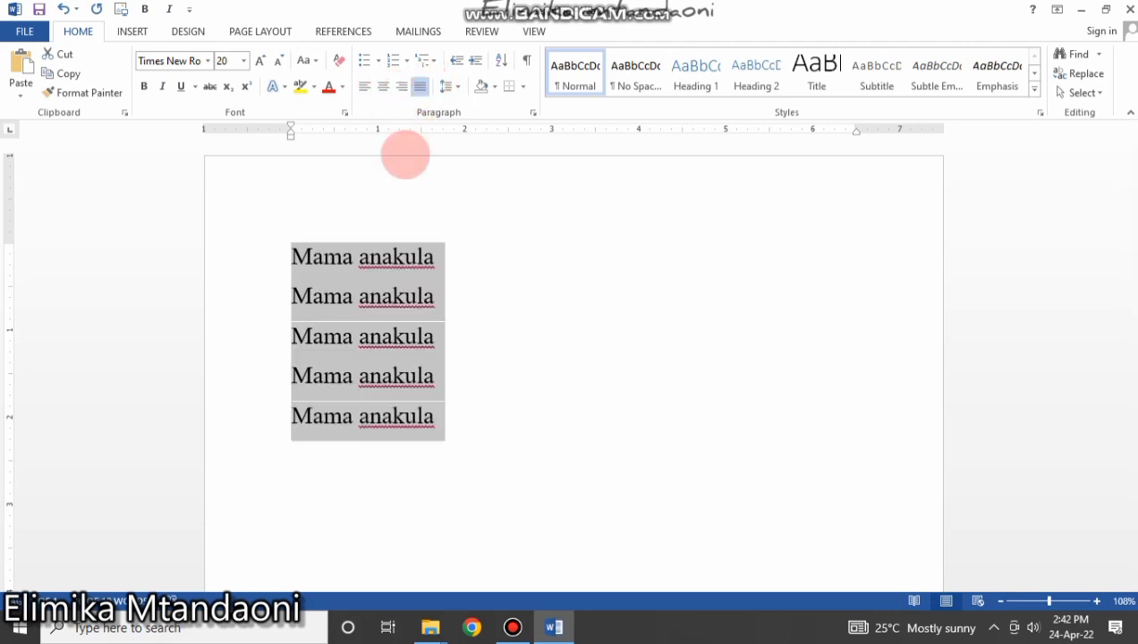
{"action": "left_click", "coordinate": [436, 296]}
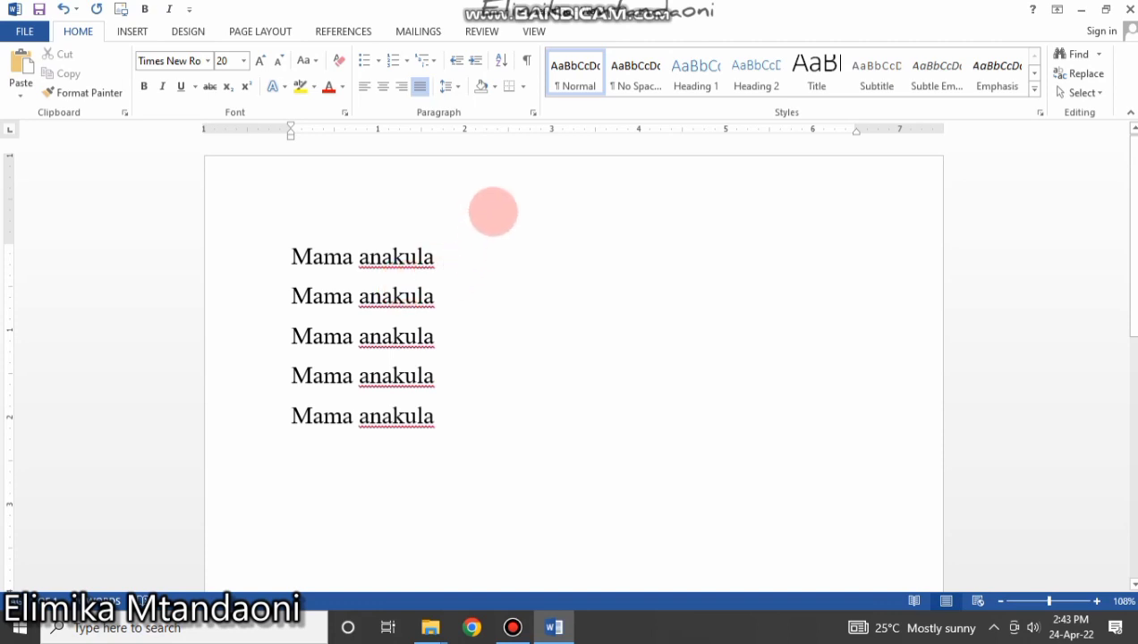
Check the five lines' line spacing, leave it unchanged, and reselect them.
{"action": "left_click", "coordinate": [447, 86]}
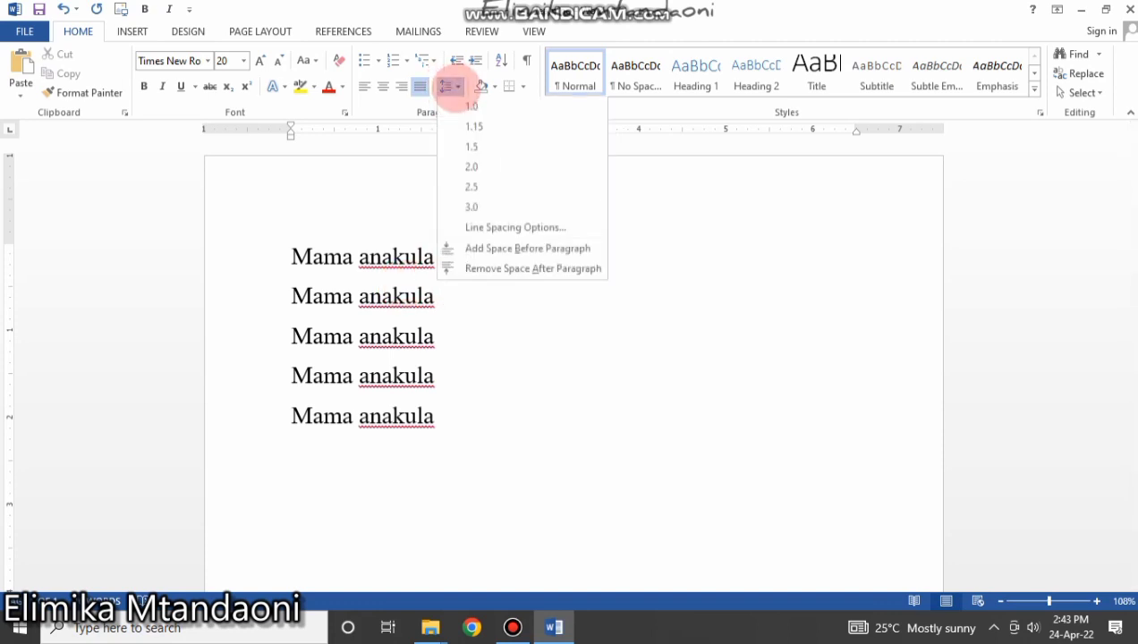
{"action": "left_click", "coordinate": [554, 448]}
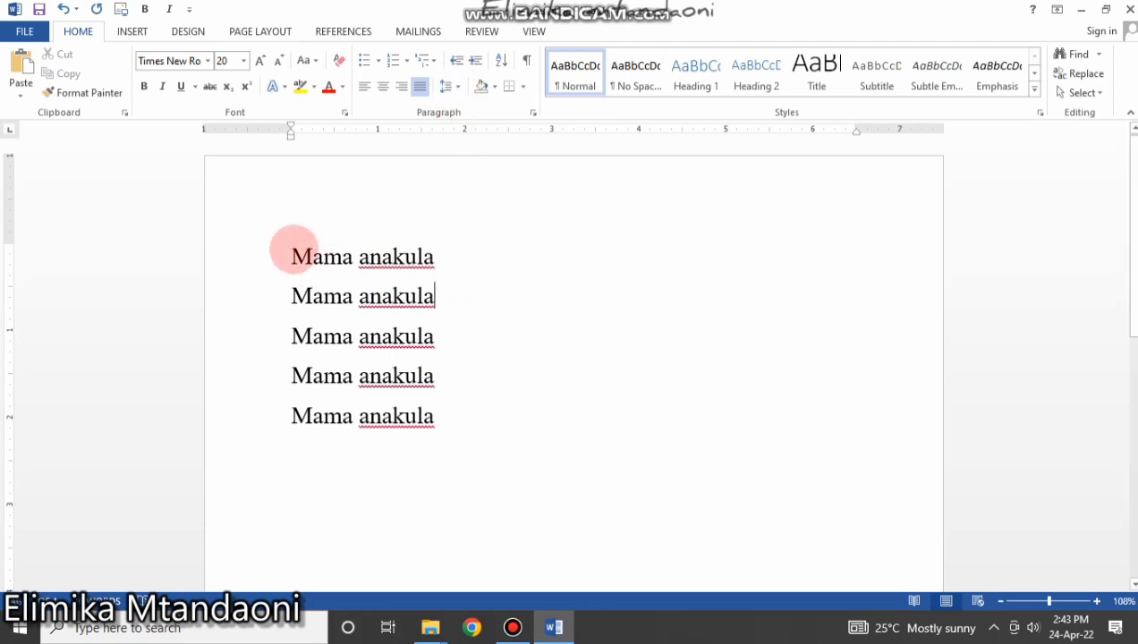
{"action": "left_click_drag", "start_coordinate": [293, 256], "coordinate": [389, 430]}
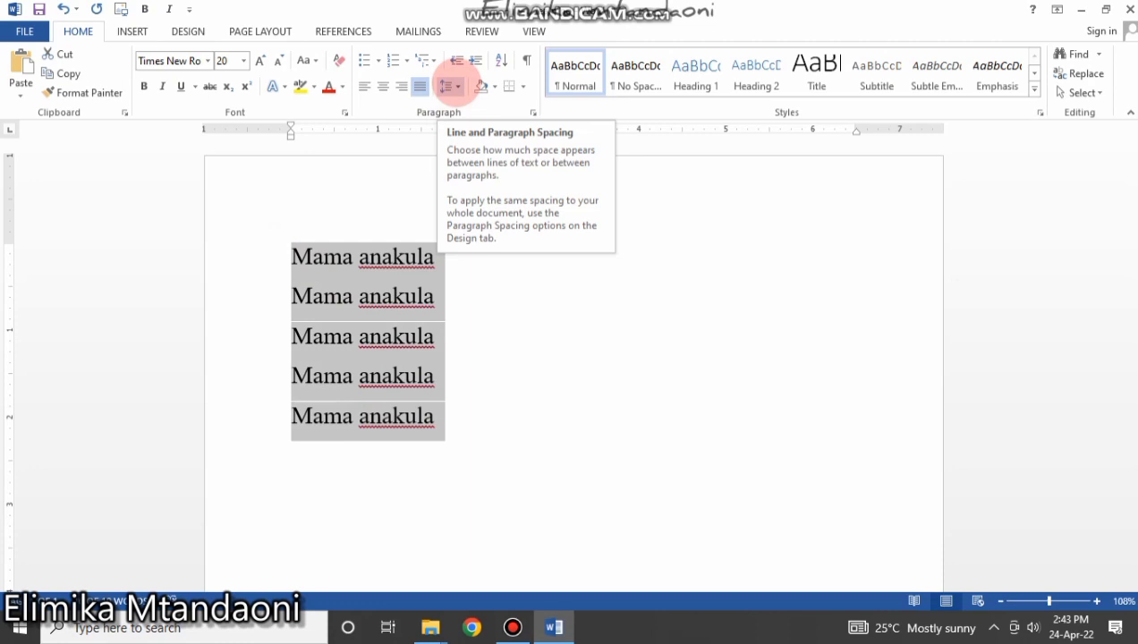
{"action": "left_click", "coordinate": [455, 86]}
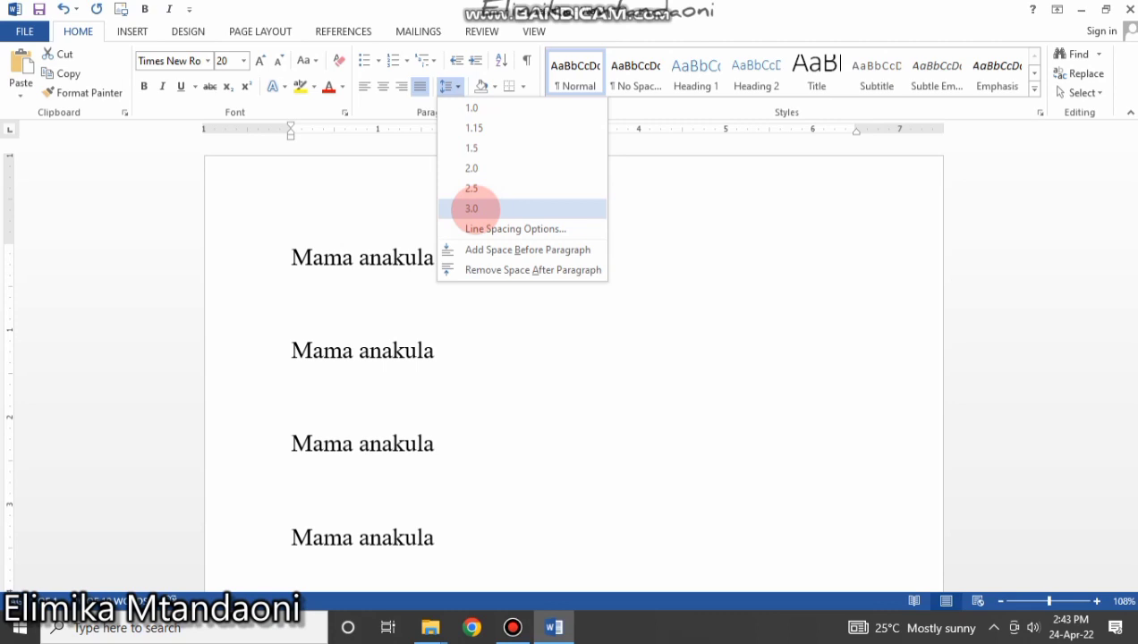
{"action": "left_click", "coordinate": [359, 212]}
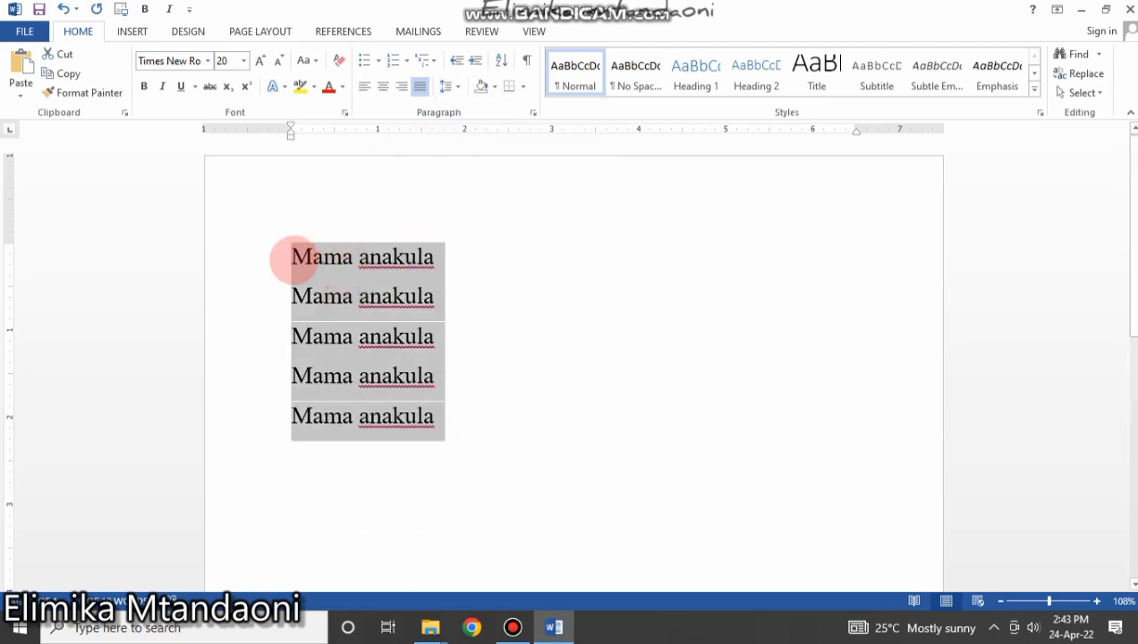
{"action": "left_click", "coordinate": [295, 257]}
{"action": "left_click_drag", "start_coordinate": [295, 257], "coordinate": [452, 407]}
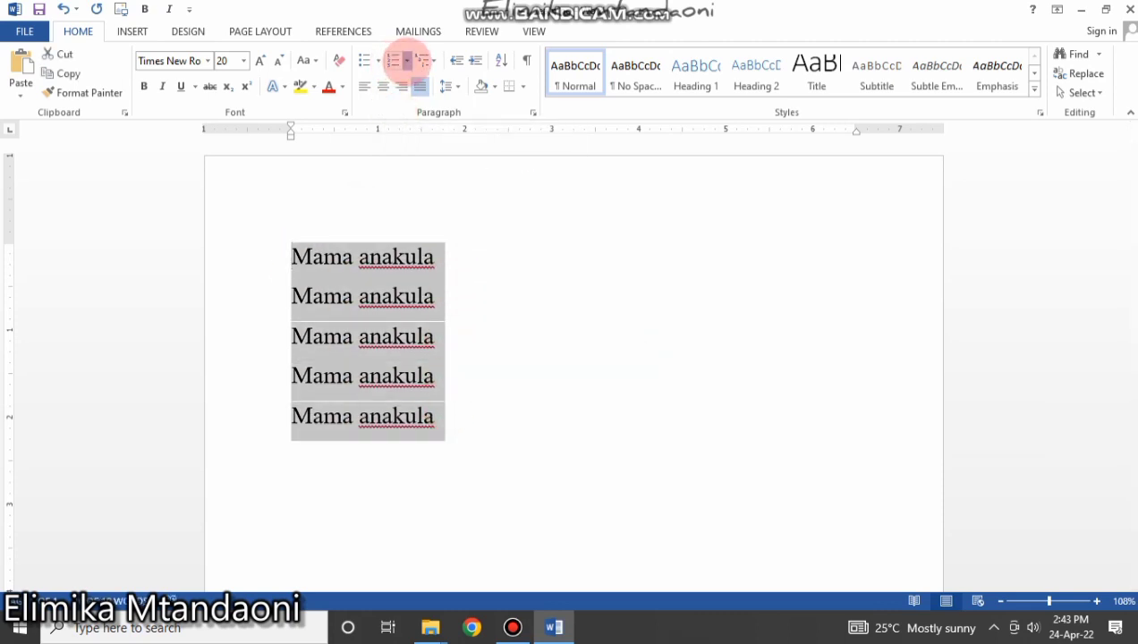
{"action": "left_click", "coordinate": [407, 59]}
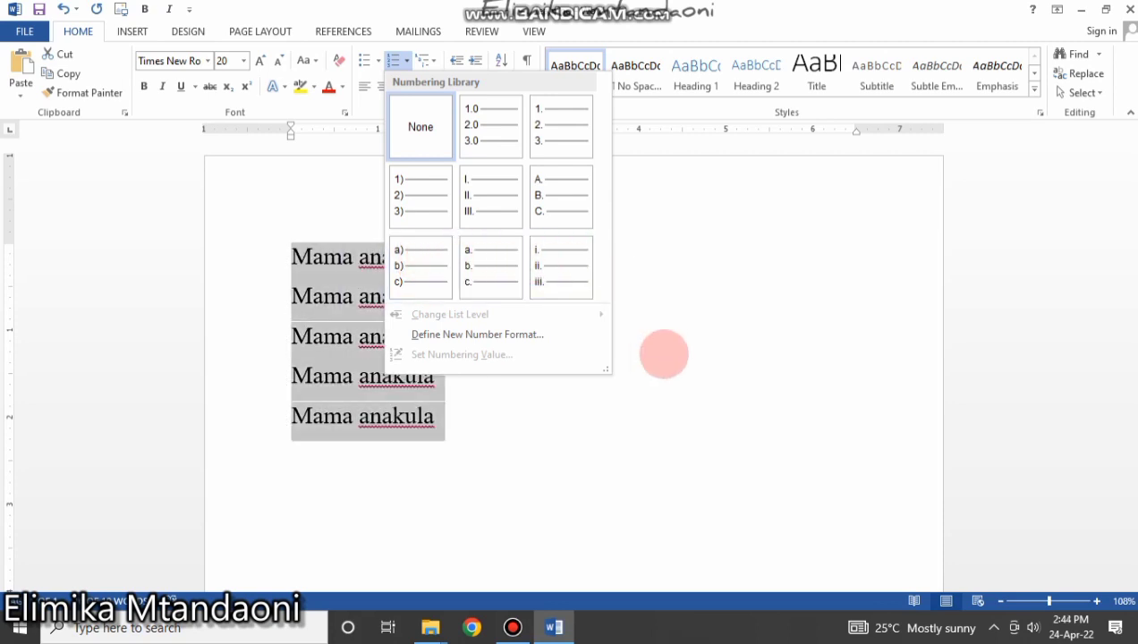
{"action": "key", "text": "Escape"}
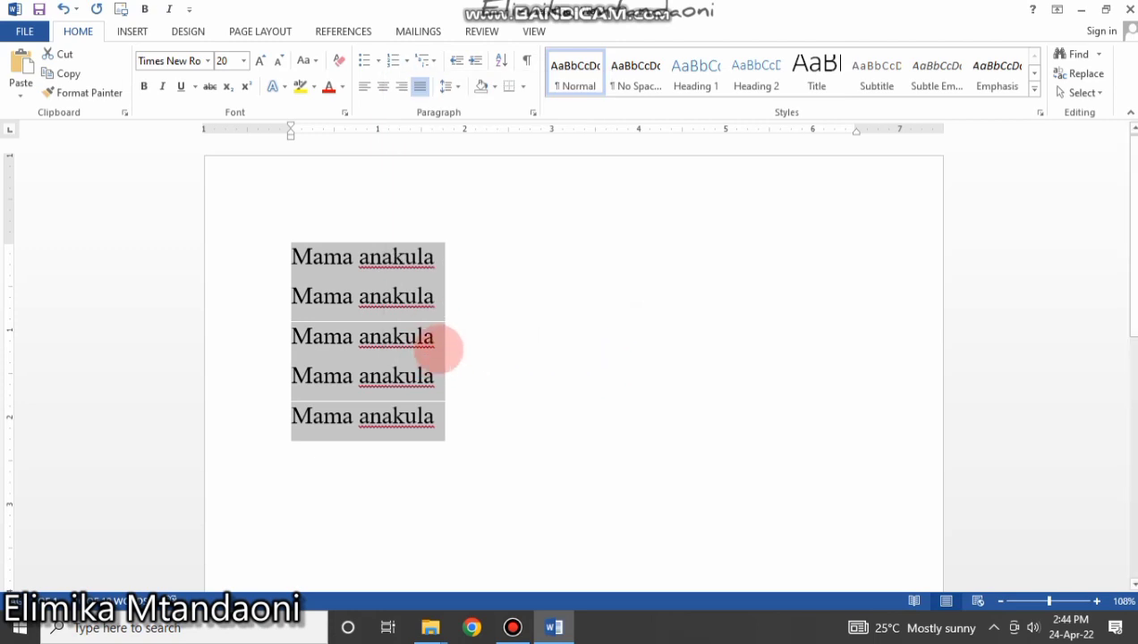
{"action": "left_click", "coordinate": [378, 61]}
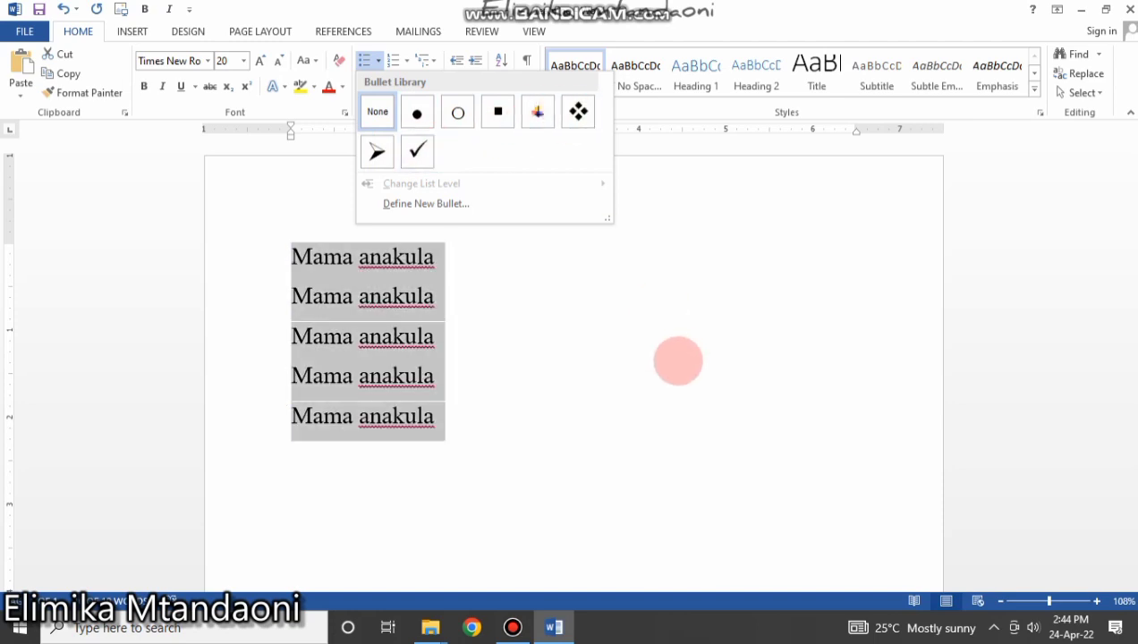
{"action": "left_click", "coordinate": [673, 362]}
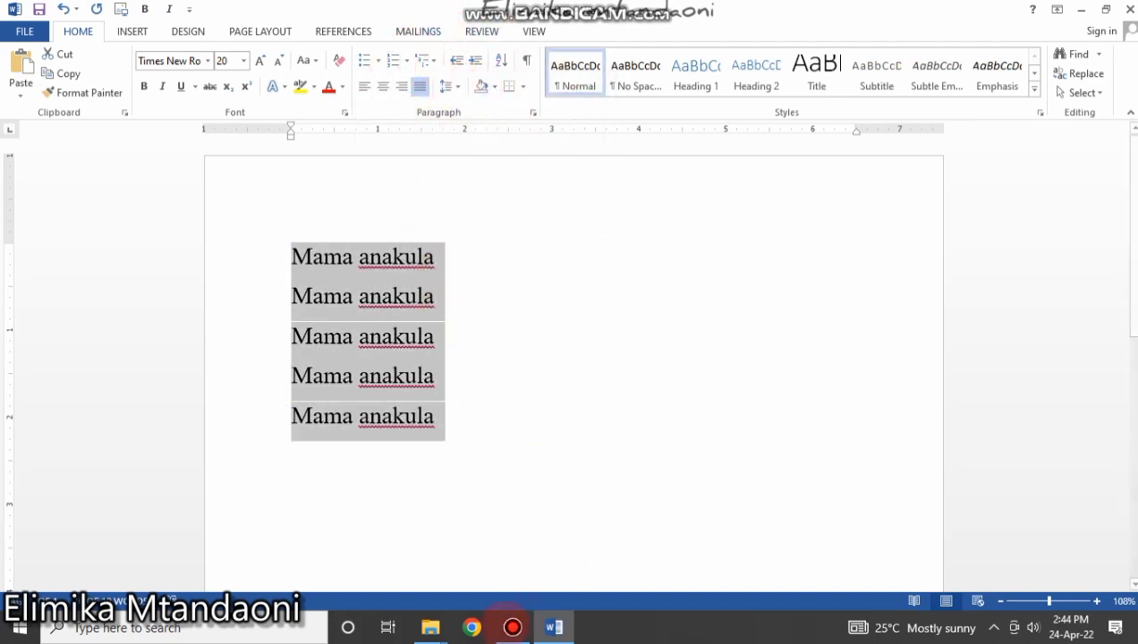
{"action": "left_click", "coordinate": [512, 627]}
{"action": "left_click", "coordinate": [824, 183]}
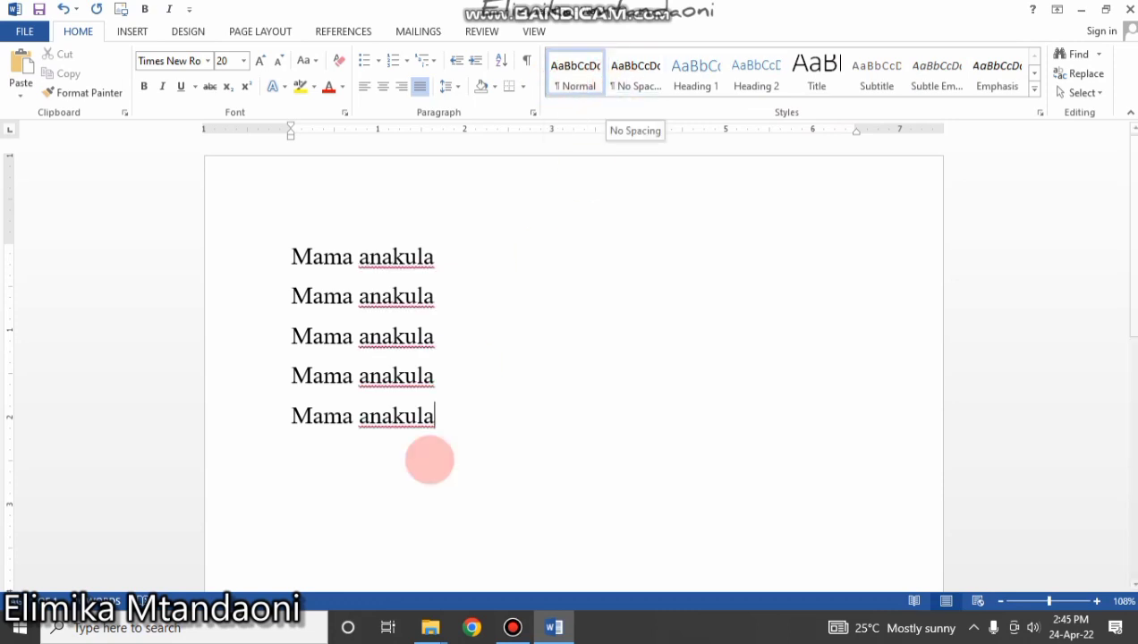
Apply the Normal and then No Spacing styles to the five 'Mama anakula' lines.
{"action": "left_click_drag", "start_coordinate": [450, 419], "coordinate": [311, 259]}
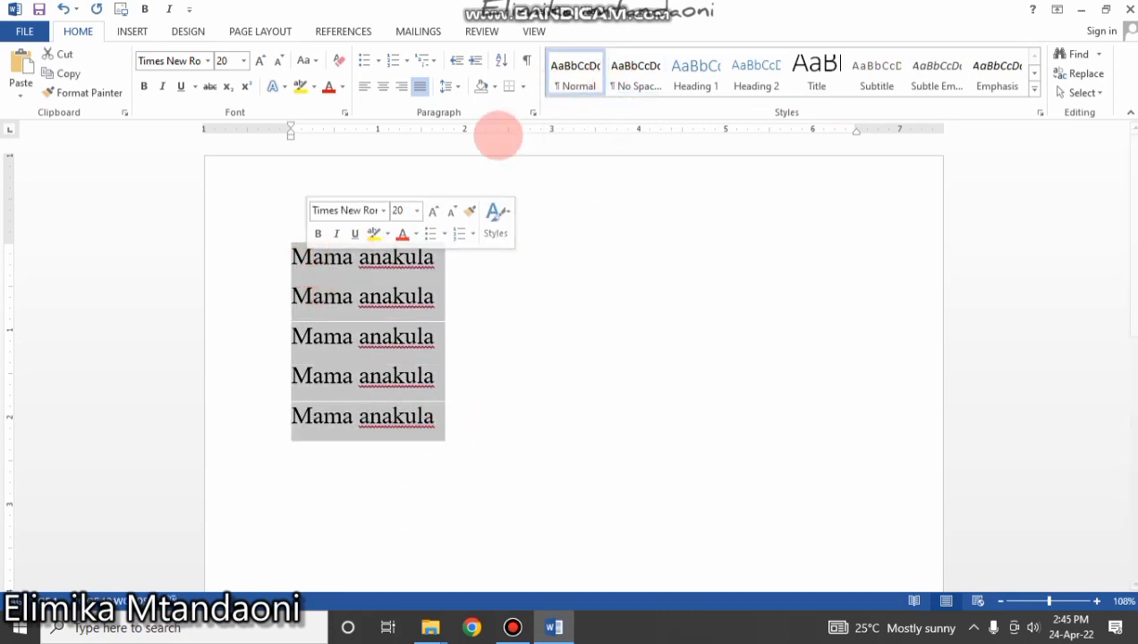
{"action": "left_click", "coordinate": [576, 70]}
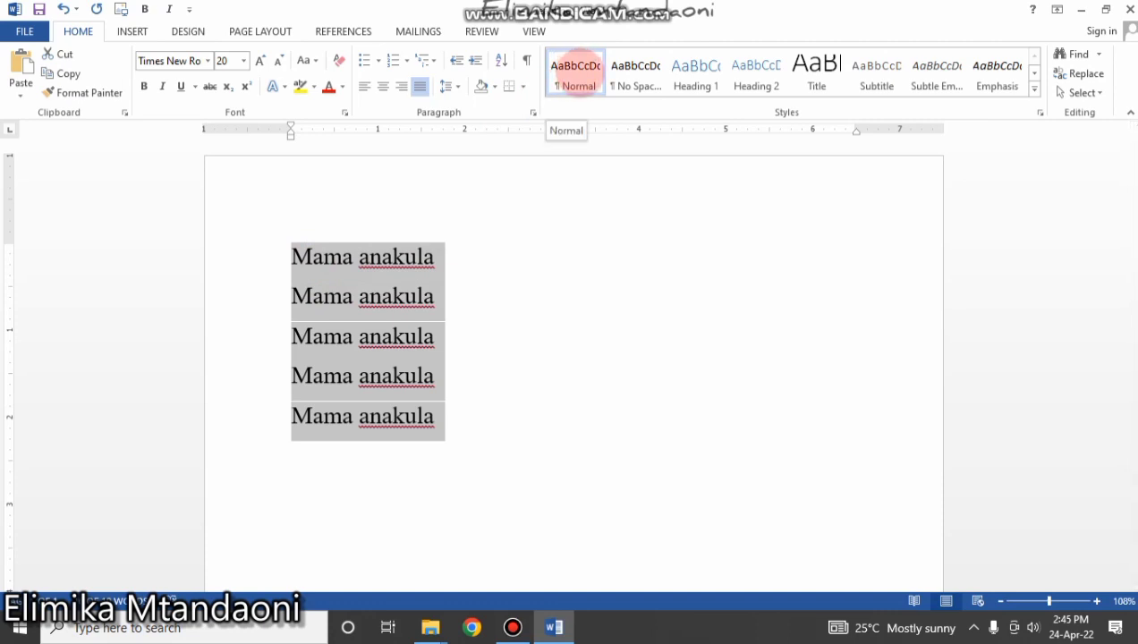
{"action": "left_click", "coordinate": [575, 70]}
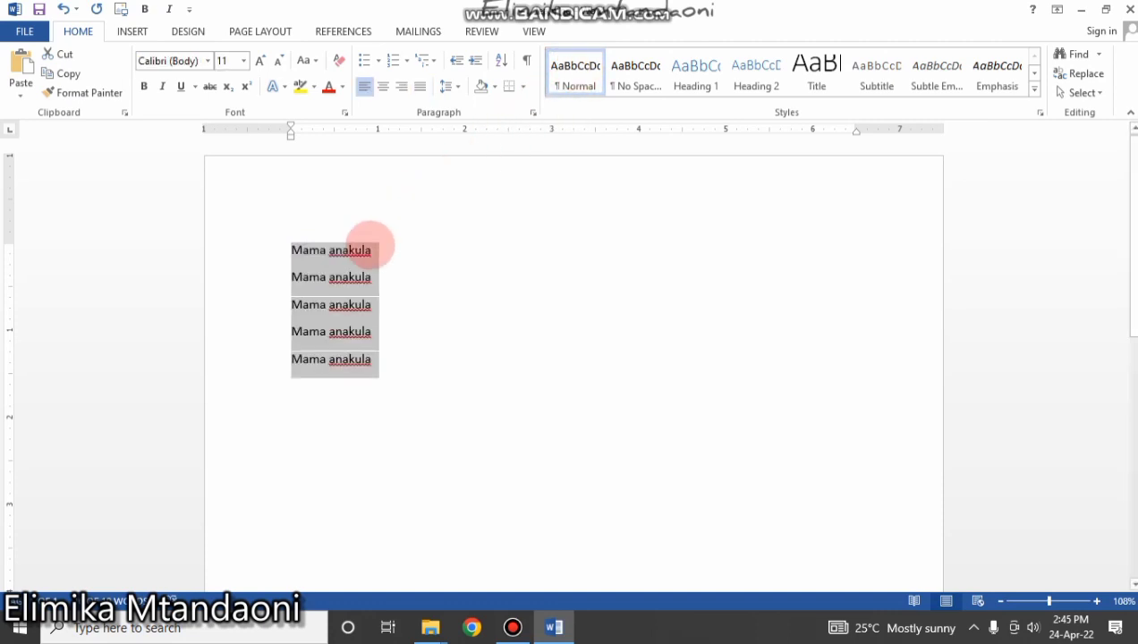
{"action": "left_click", "coordinate": [636, 79]}
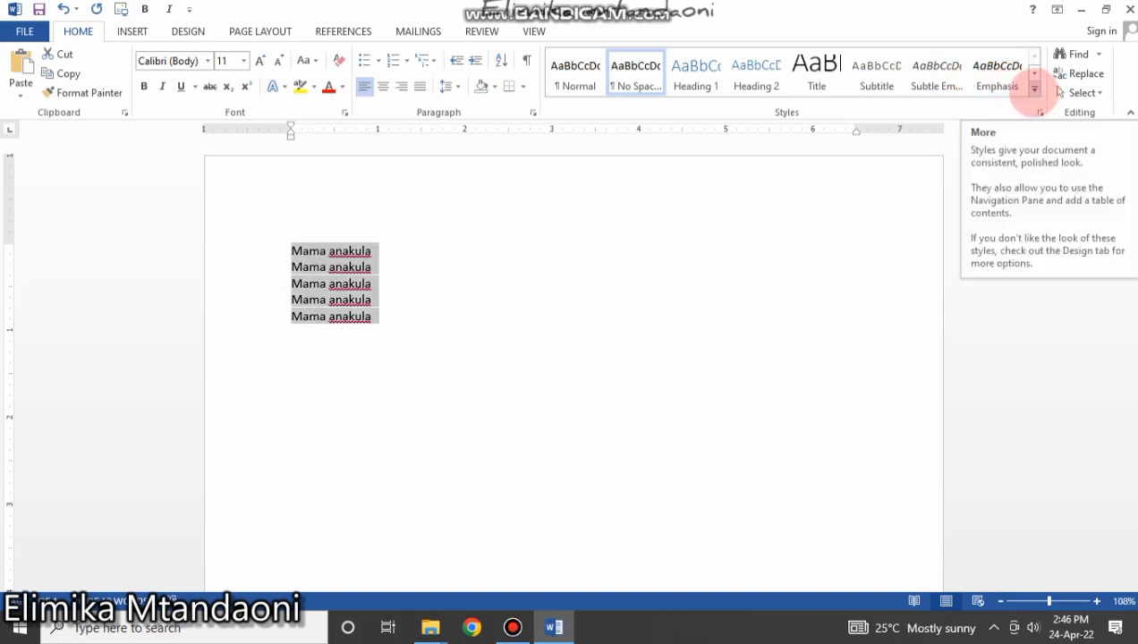
{"action": "left_click", "coordinate": [1034, 89]}
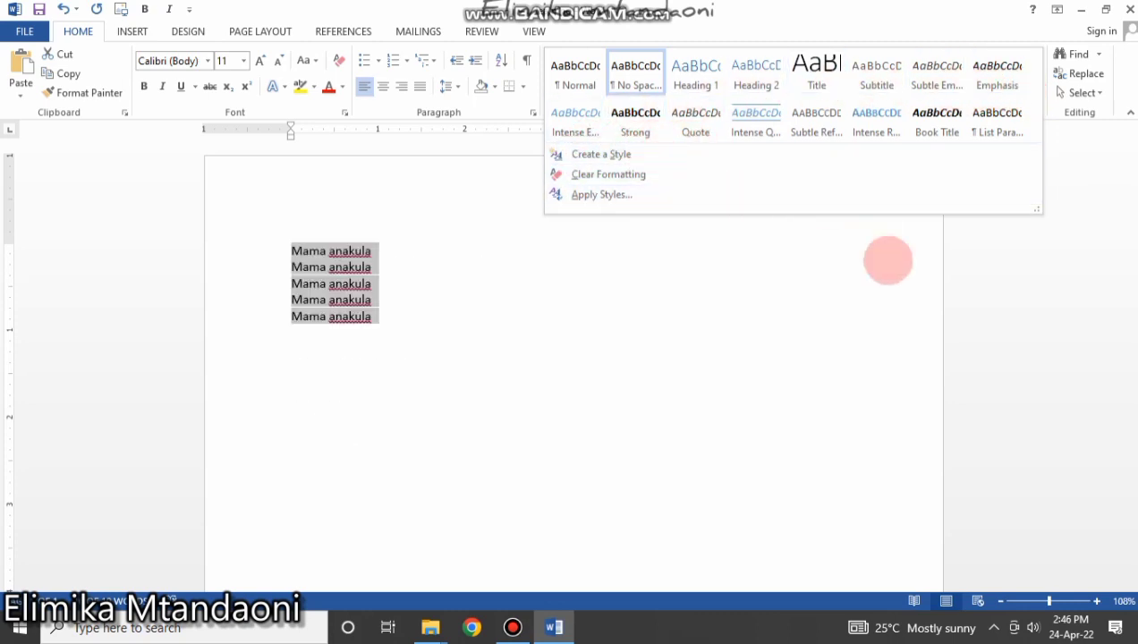
{"action": "left_click", "coordinate": [804, 324]}
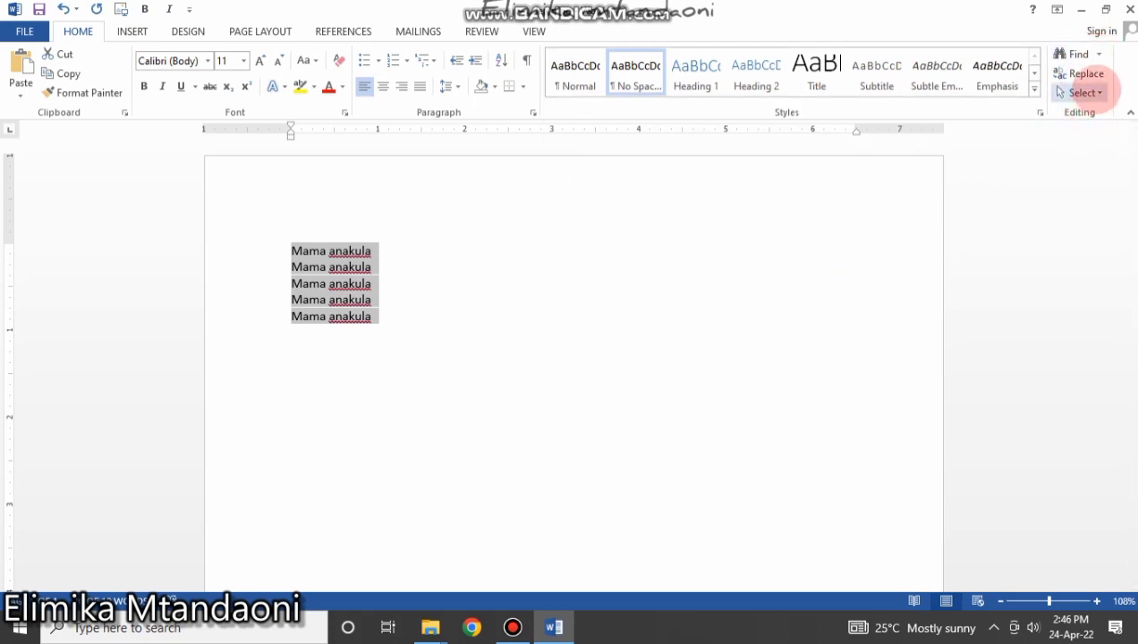
Select the whole document, search it for 'mama' in the Navigation pane, and copy the term.
{"action": "left_click", "coordinate": [1085, 92]}
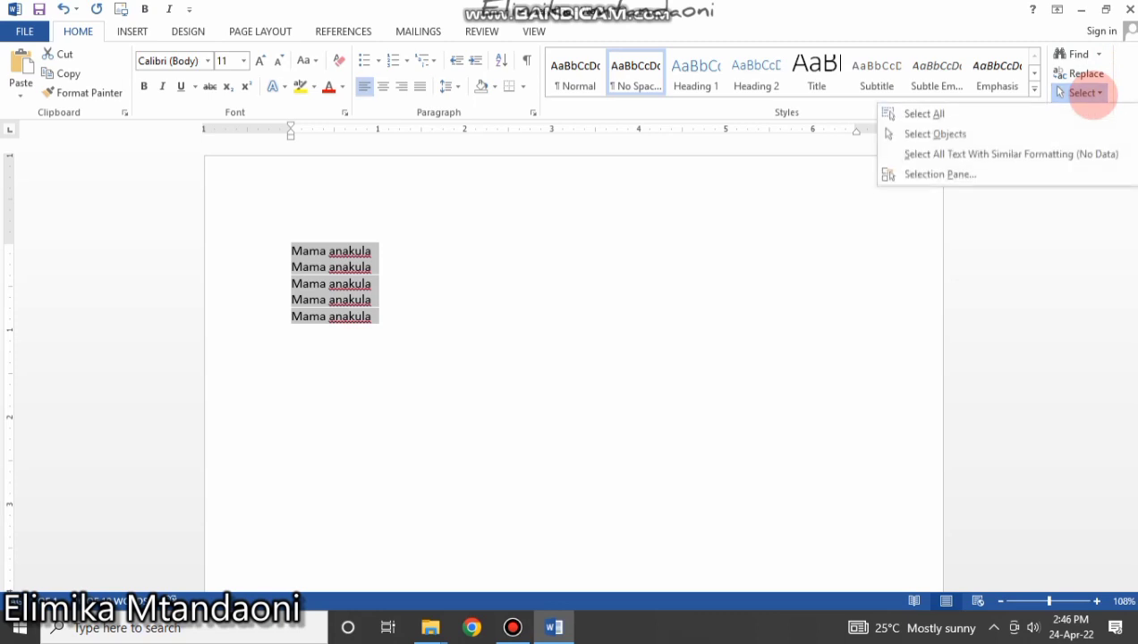
{"action": "left_click", "coordinate": [925, 113]}
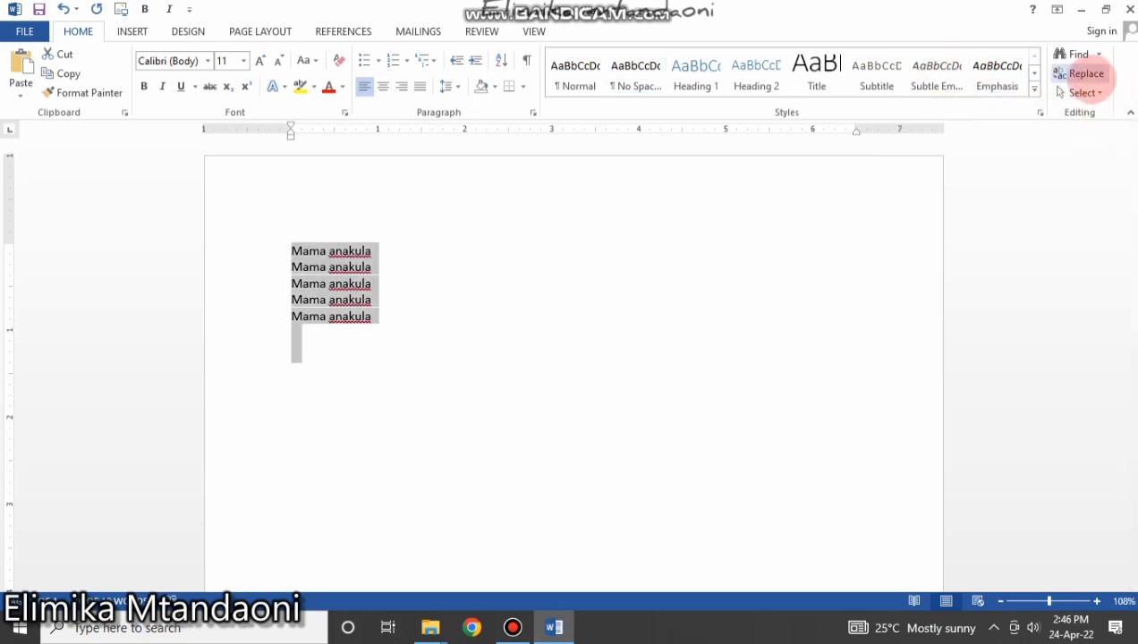
{"action": "left_click", "coordinate": [1074, 54]}
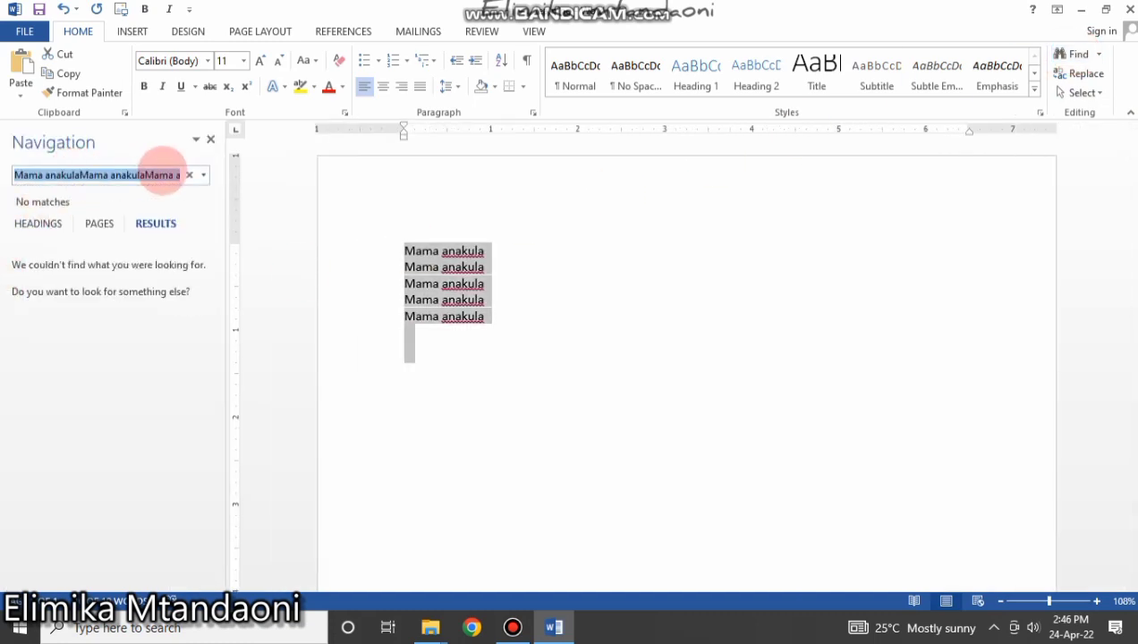
{"action": "type", "text": "m"}
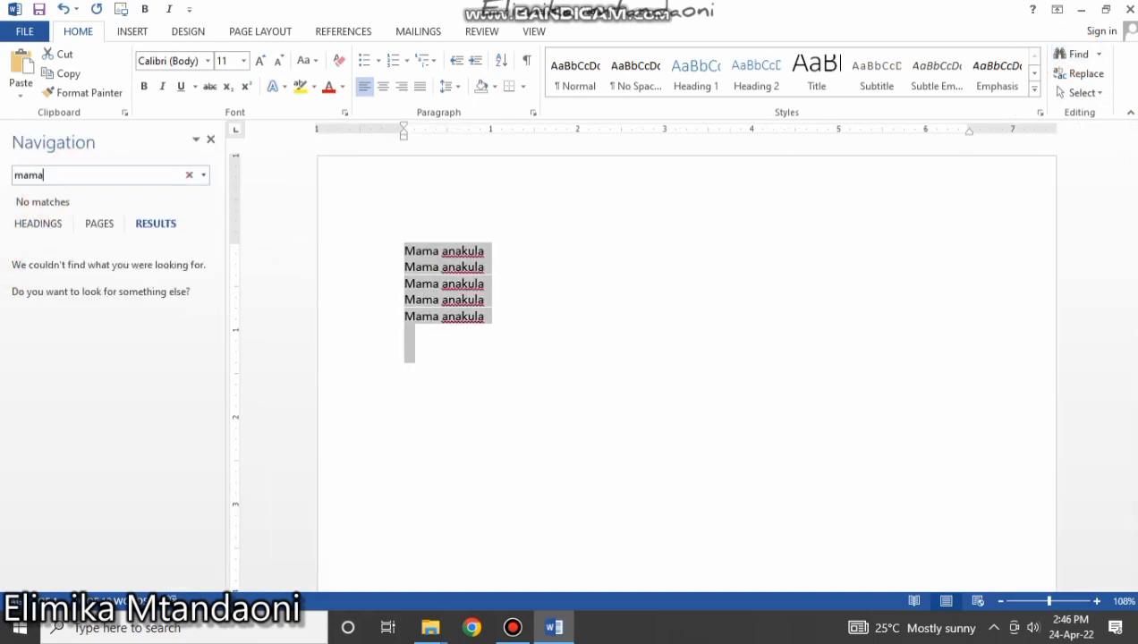
{"action": "type", "text": "ama"}
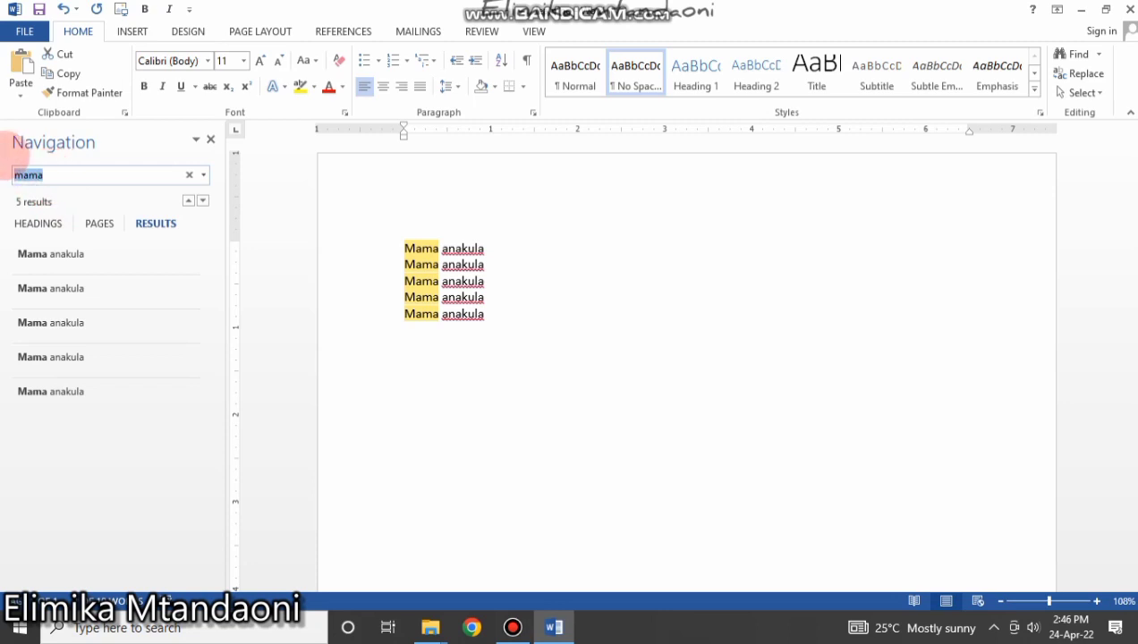
{"action": "double_click", "coordinate": [30, 175]}
{"action": "left_click", "coordinate": [67, 209]}
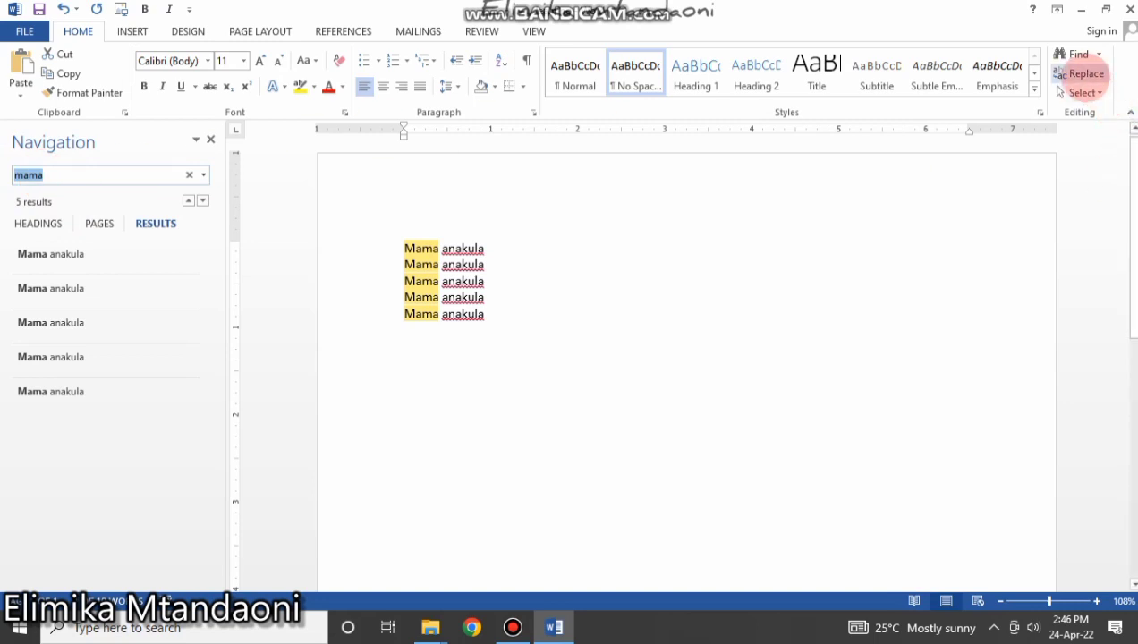
Replace all five occurrences of 'Mama' with 'Baba' throughout the document.
{"action": "left_click", "coordinate": [1083, 73]}
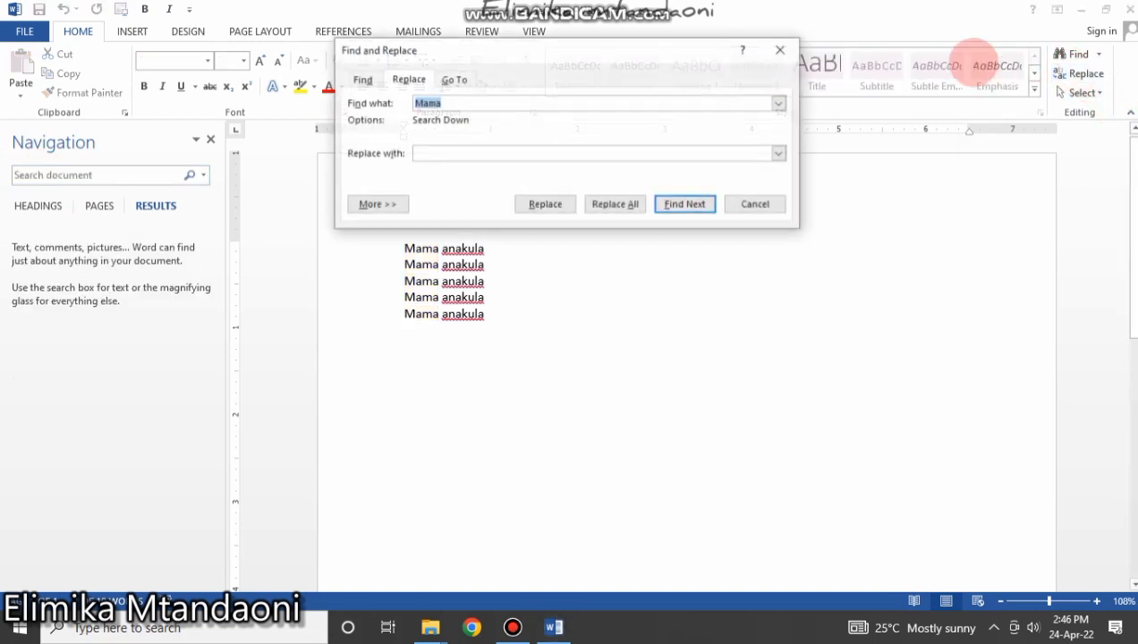
{"action": "left_click_drag", "start_coordinate": [483, 47], "coordinate": [601, 285]}
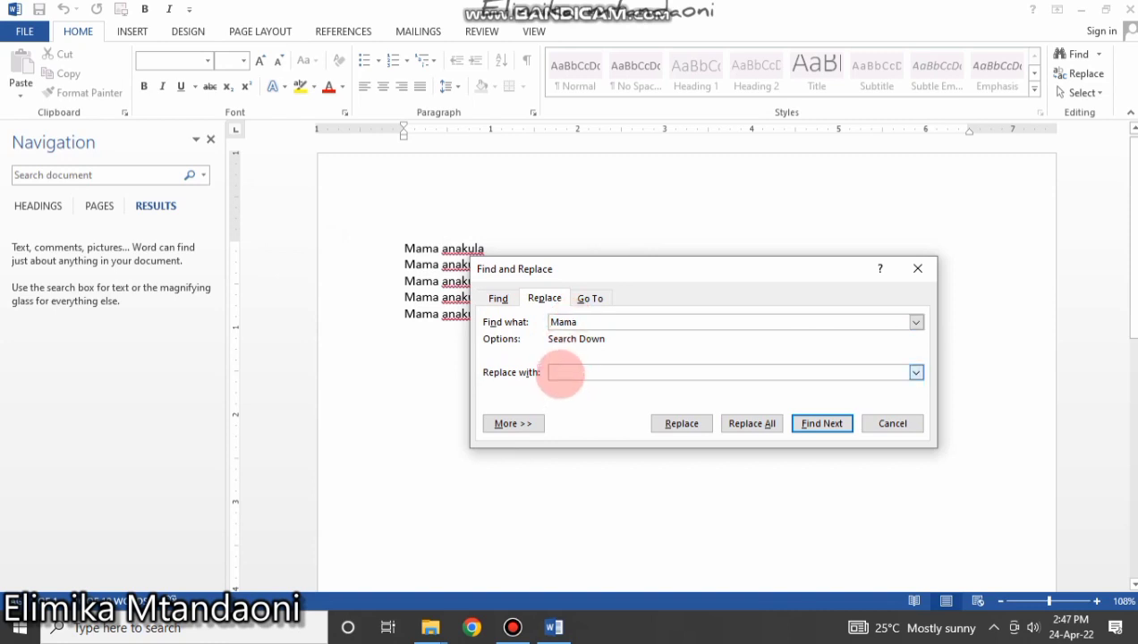
{"action": "type", "text": "Baba"}
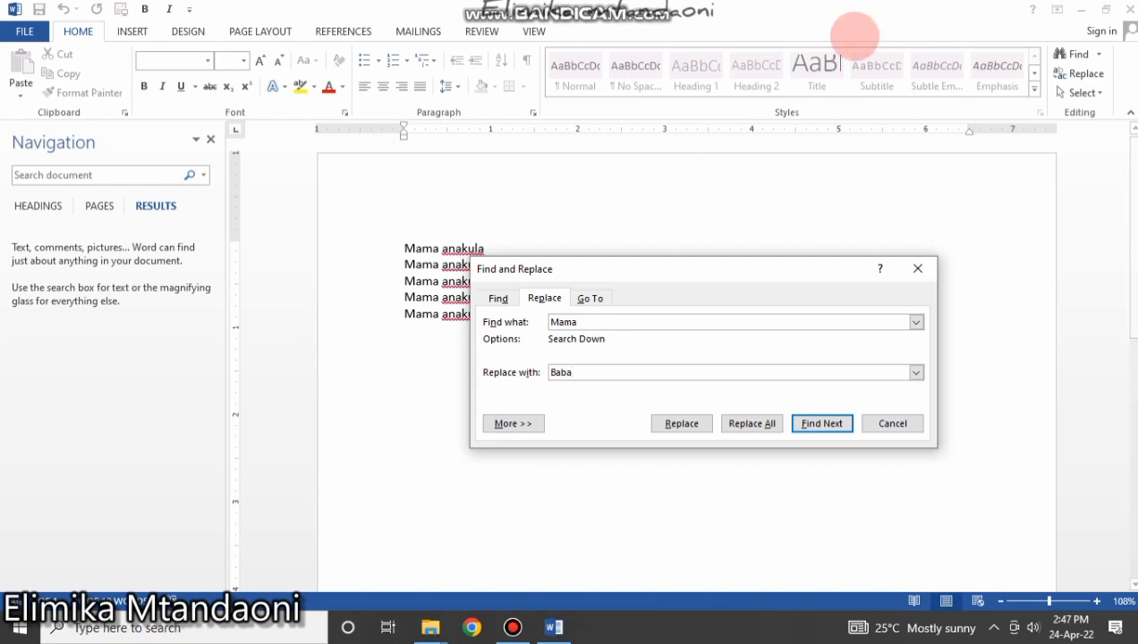
{"action": "left_click", "coordinate": [736, 424]}
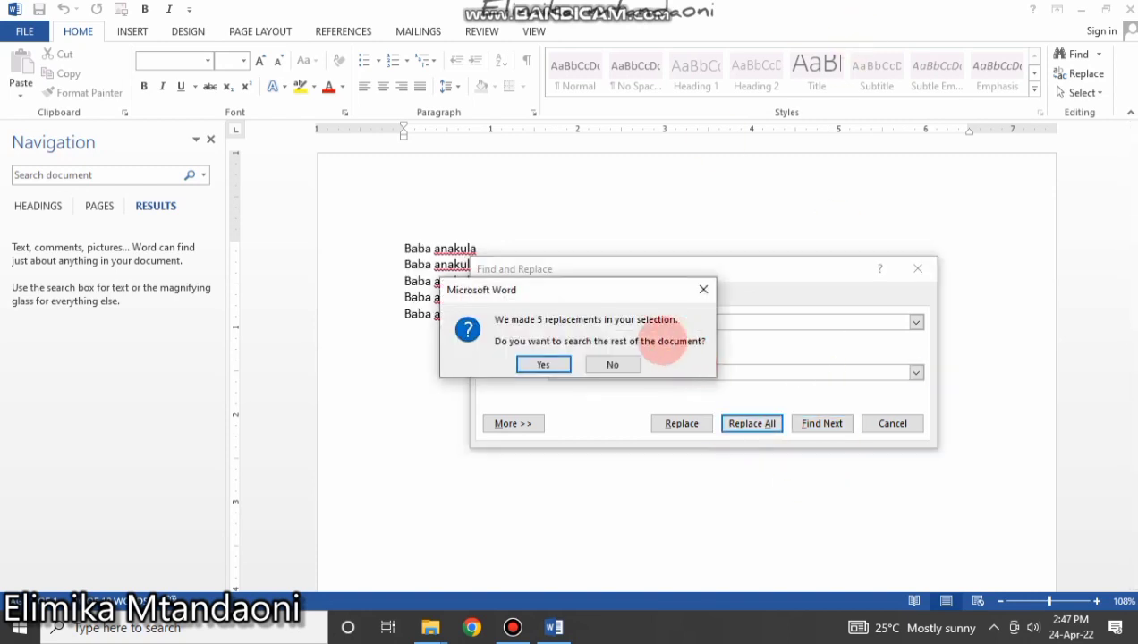
{"action": "left_click", "coordinate": [546, 361]}
{"action": "left_click", "coordinate": [579, 360]}
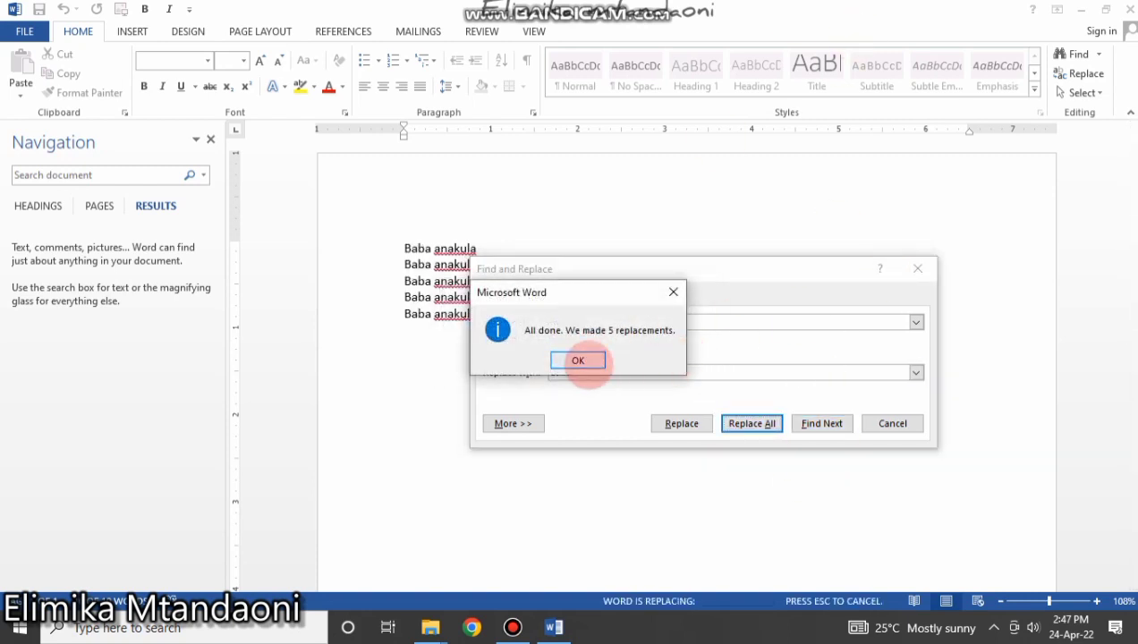
{"action": "left_click", "coordinate": [918, 269]}
{"action": "left_click", "coordinate": [417, 249]}
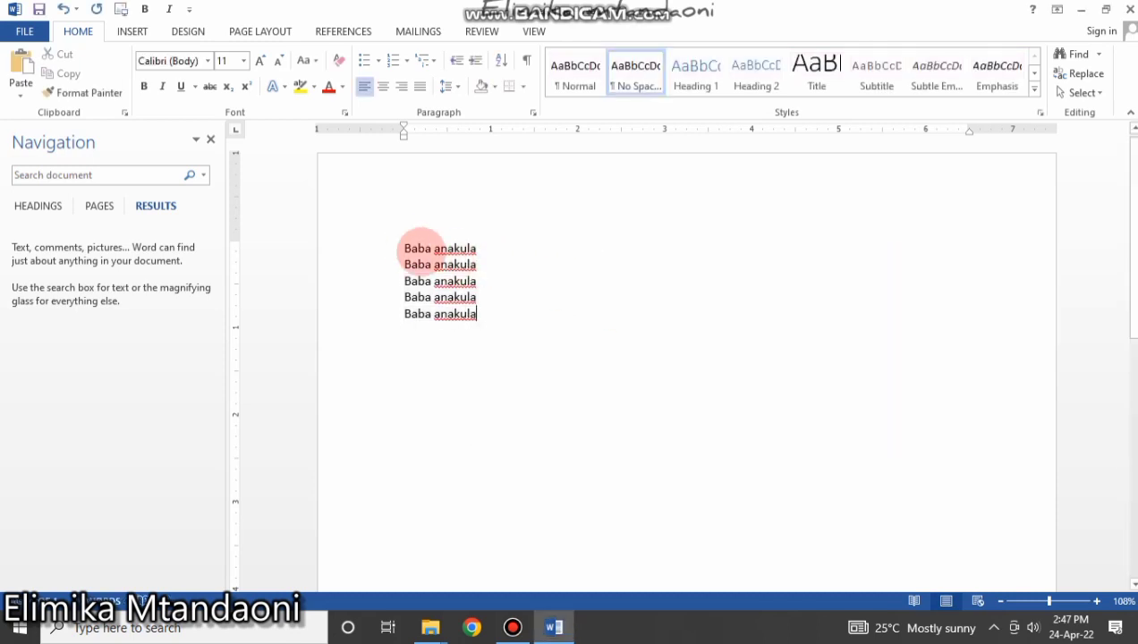
{"action": "left_click", "coordinate": [417, 264]}
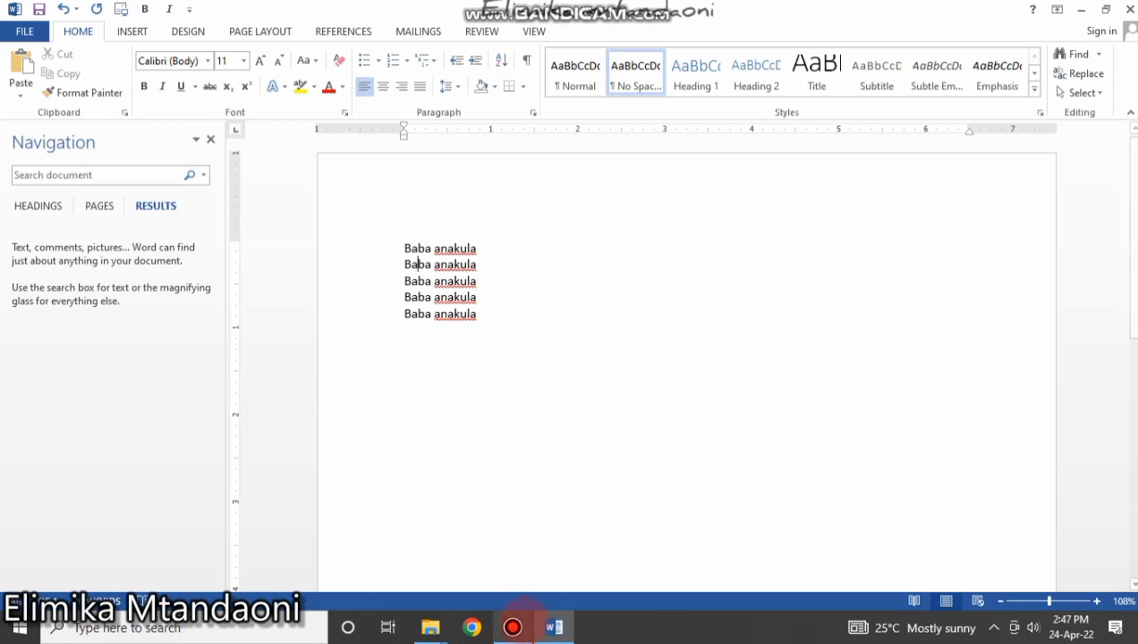
Switch to the research-proposal document and scroll through its sections and back up.
{"action": "left_click", "coordinate": [514, 628]}
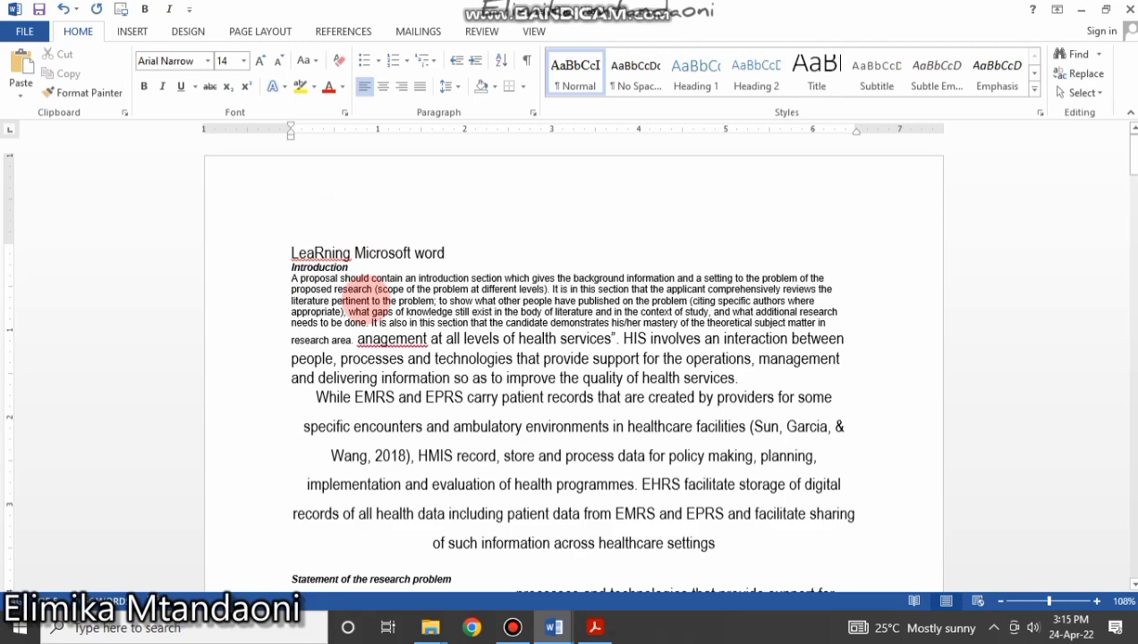
{"action": "scroll", "coordinate": [488, 457], "scroll_direction": "down", "scroll_amount": 10}
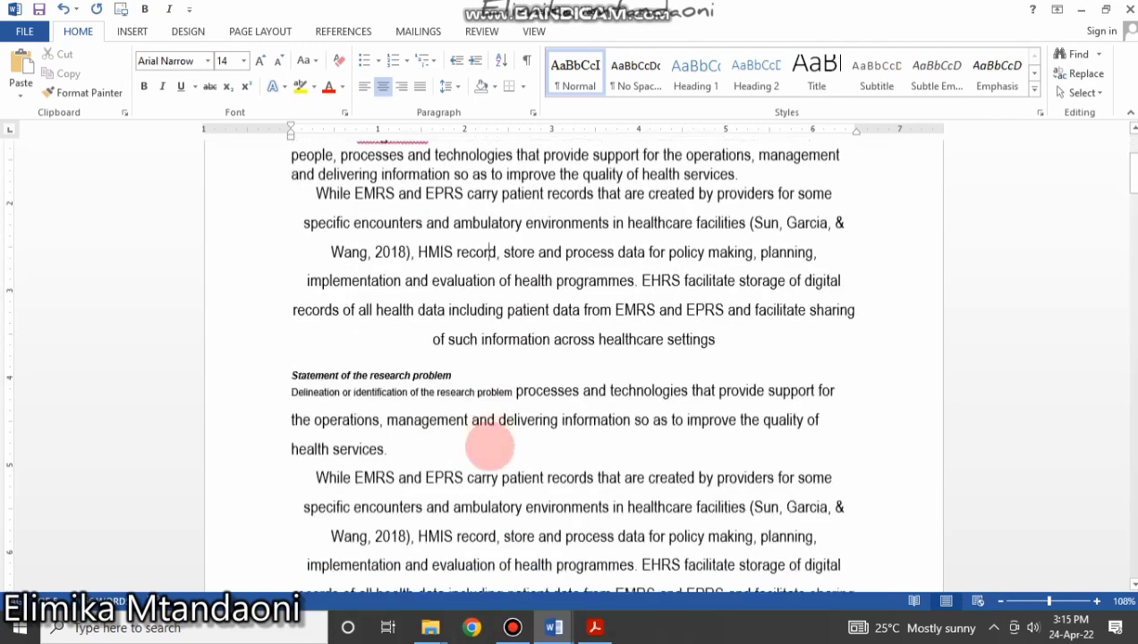
{"action": "scroll", "coordinate": [490, 440], "scroll_direction": "down", "scroll_amount": 15}
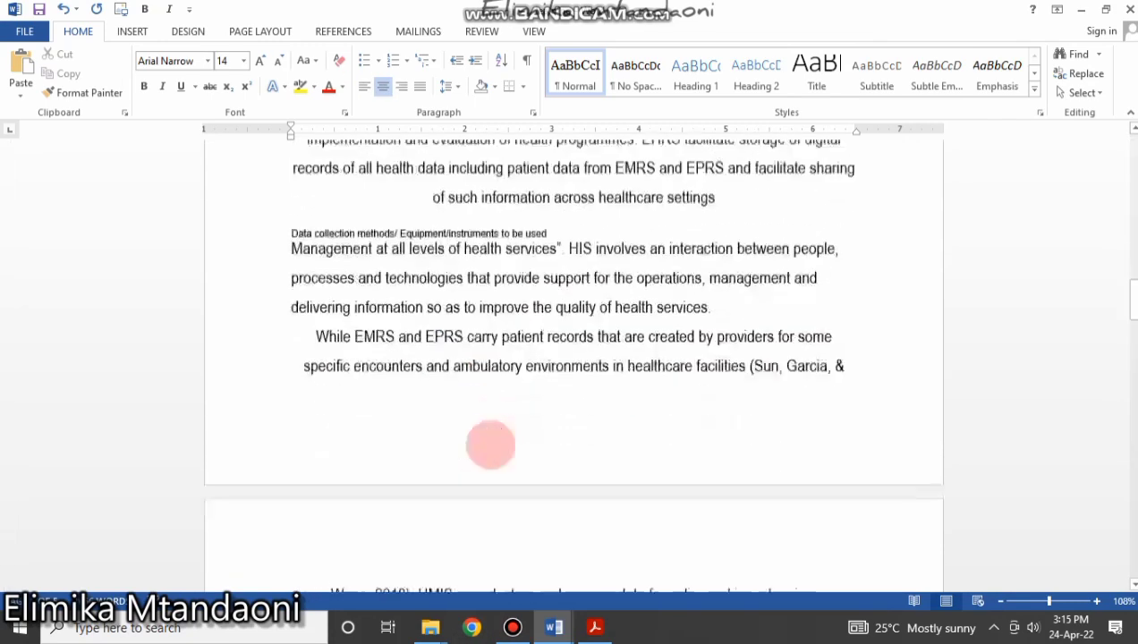
{"action": "scroll", "coordinate": [493, 434], "scroll_direction": "down", "scroll_amount": 12}
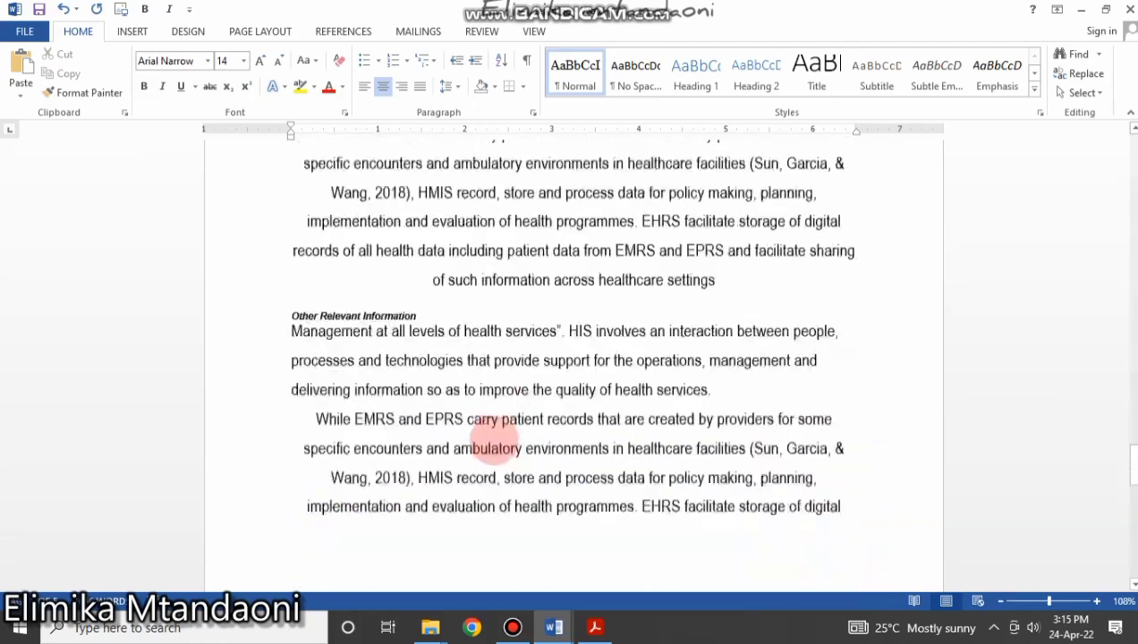
{"action": "scroll", "coordinate": [496, 442], "scroll_direction": "down", "scroll_amount": 12}
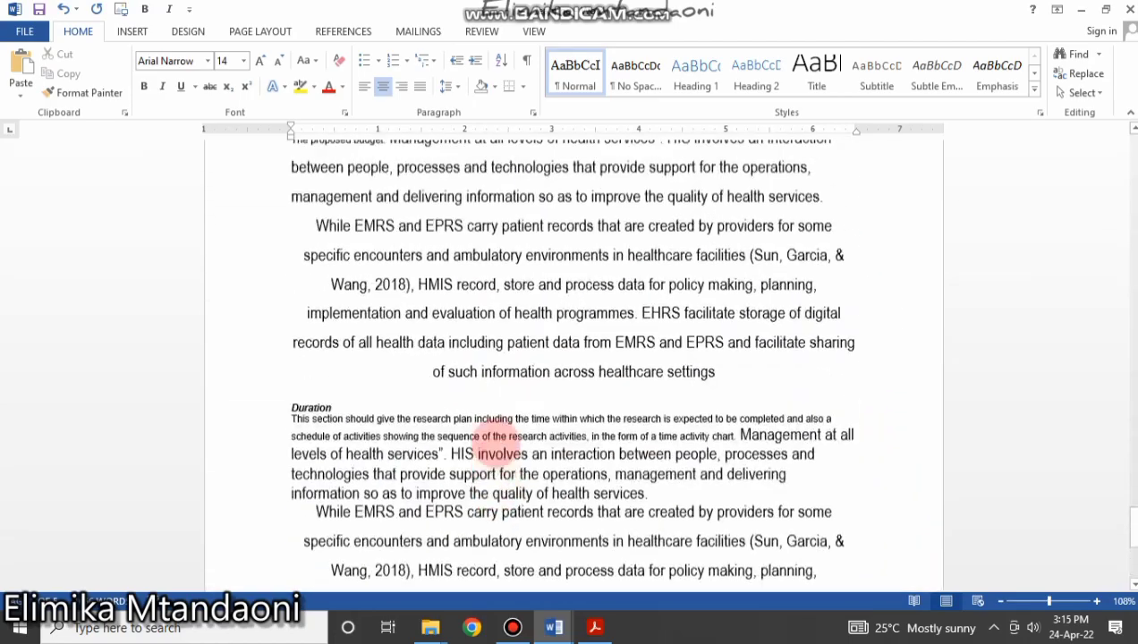
{"action": "scroll", "coordinate": [499, 441], "scroll_direction": "down", "scroll_amount": 12}
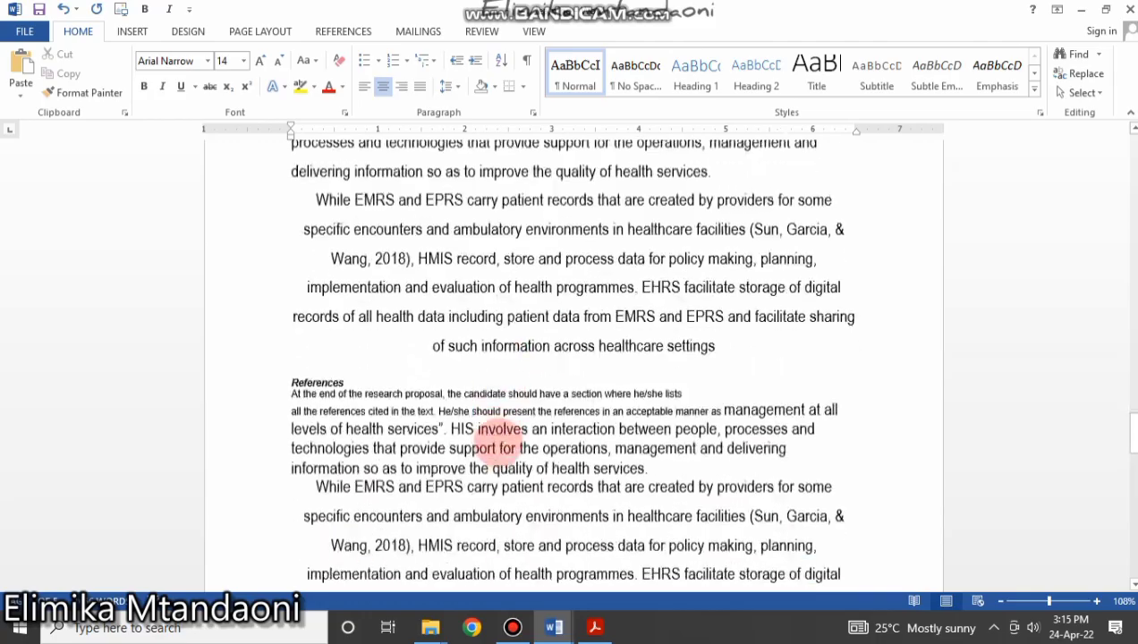
{"action": "scroll", "coordinate": [501, 439], "scroll_direction": "down", "scroll_amount": 12}
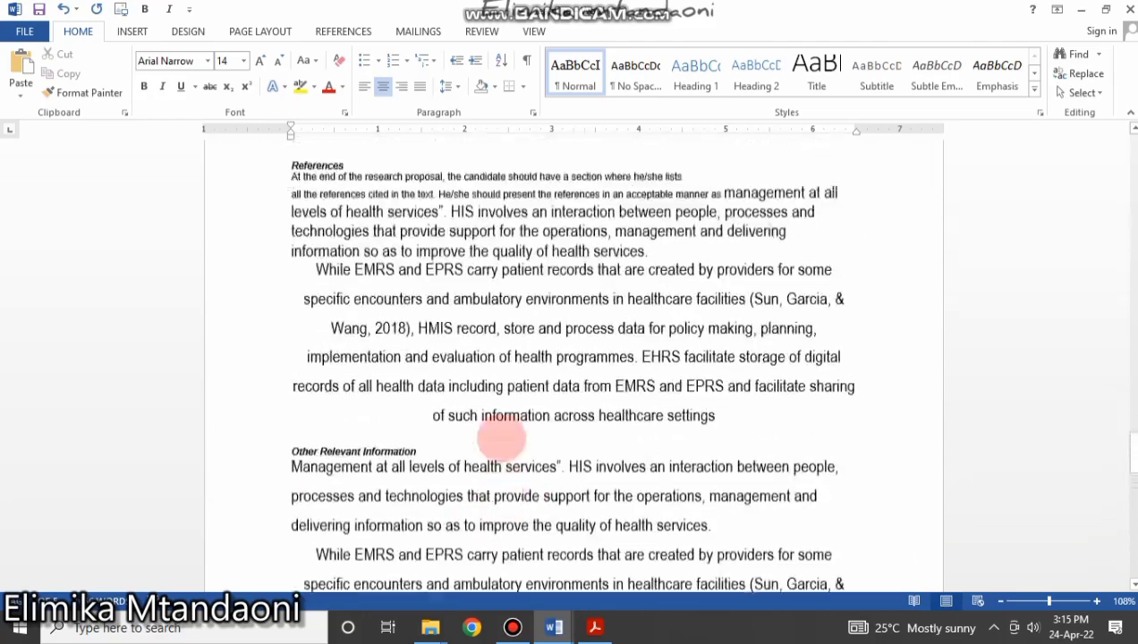
{"action": "scroll", "coordinate": [502, 436], "scroll_direction": "up", "scroll_amount": 15}
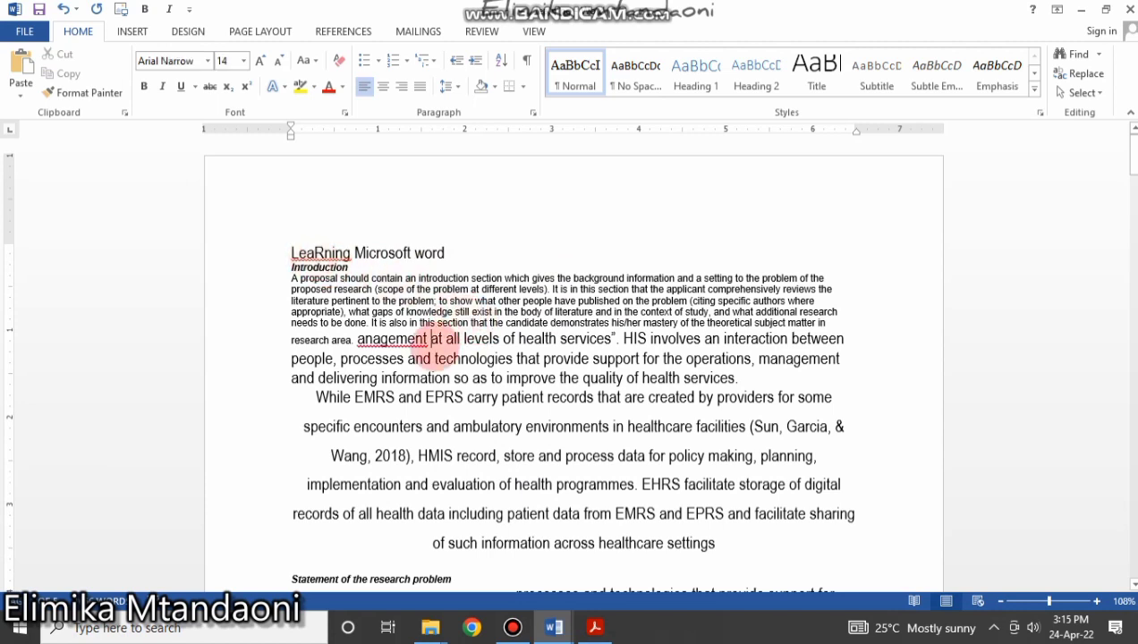
Correct 'anagement' in the Introduction to 'Management' using the spelling suggestions.
{"action": "right_click", "coordinate": [428, 348]}
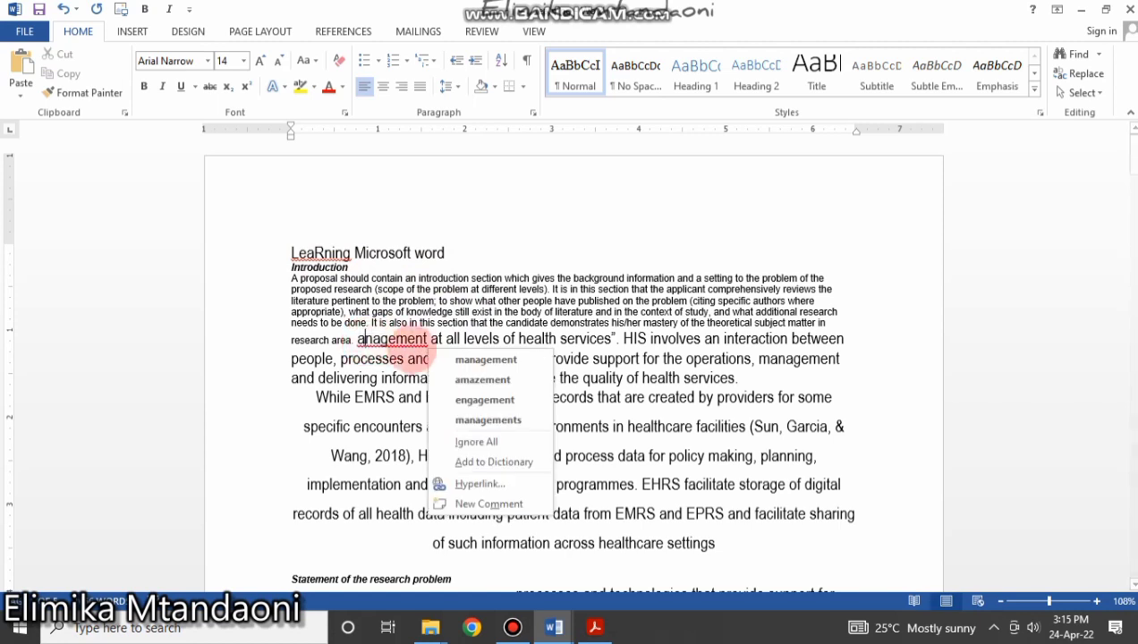
{"action": "left_click", "coordinate": [486, 359]}
{"action": "right_click", "coordinate": [421, 346]}
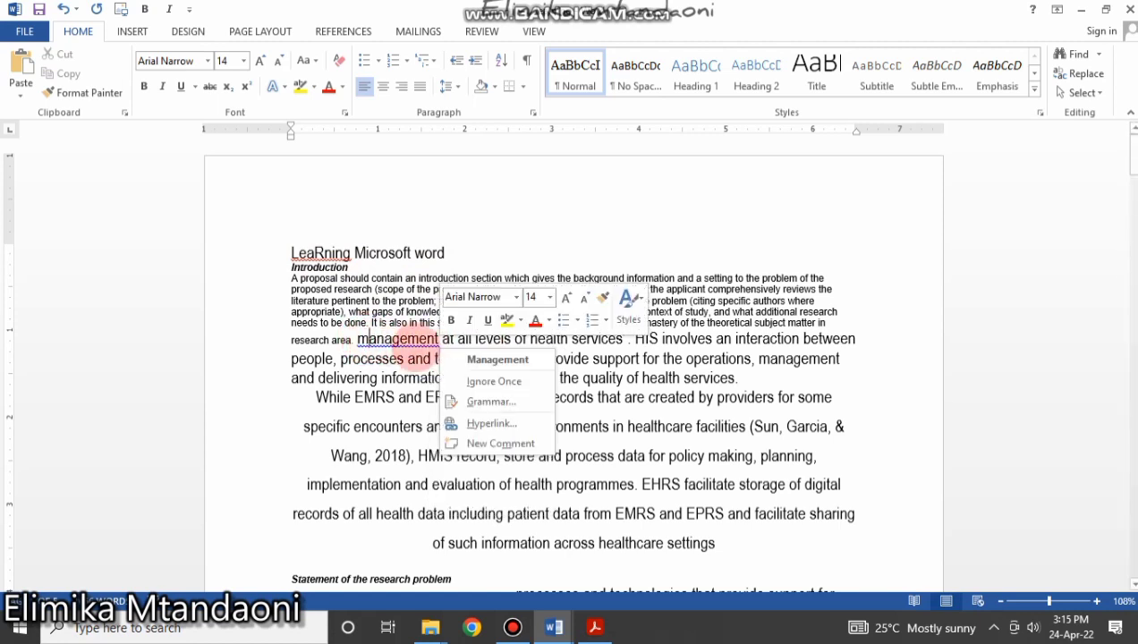
{"action": "left_click", "coordinate": [472, 359]}
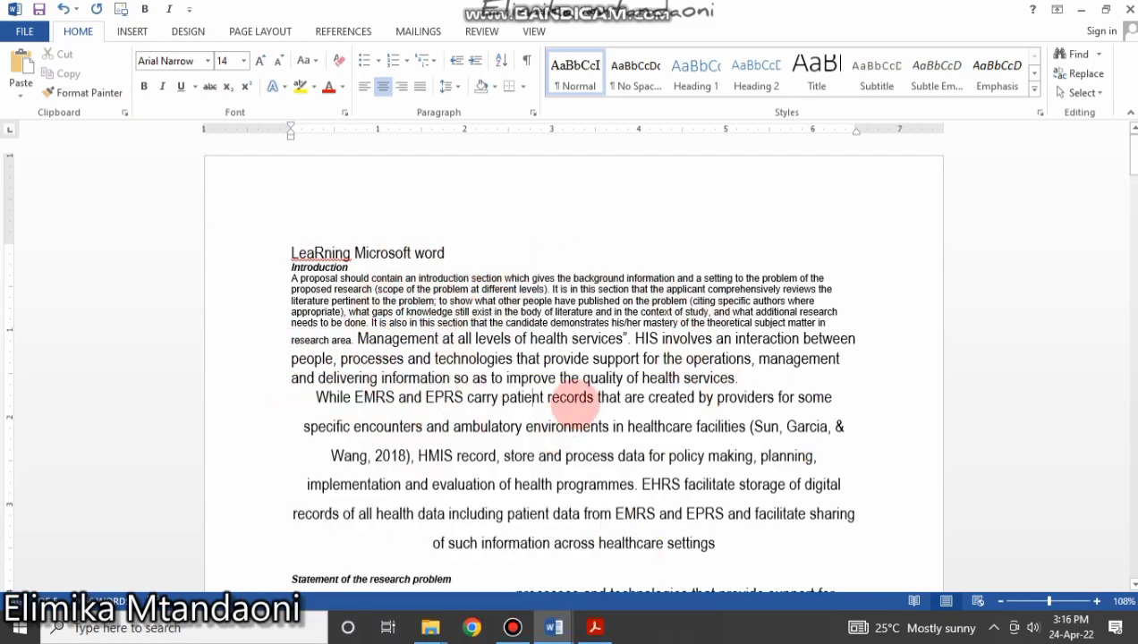
{"action": "left_click_drag", "start_coordinate": [288, 253], "coordinate": [475, 592]}
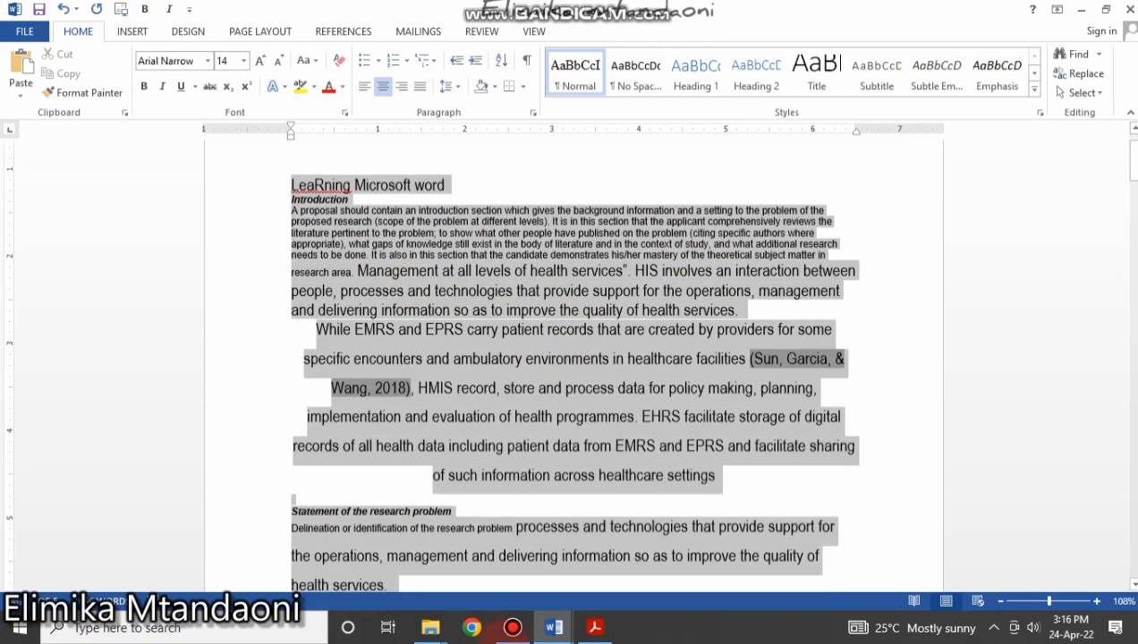
{"action": "left_click_drag", "start_coordinate": [502, 637], "coordinate": [515, 593]}
{"action": "scroll", "coordinate": [521, 348], "scroll_direction": "up", "scroll_amount": 15}
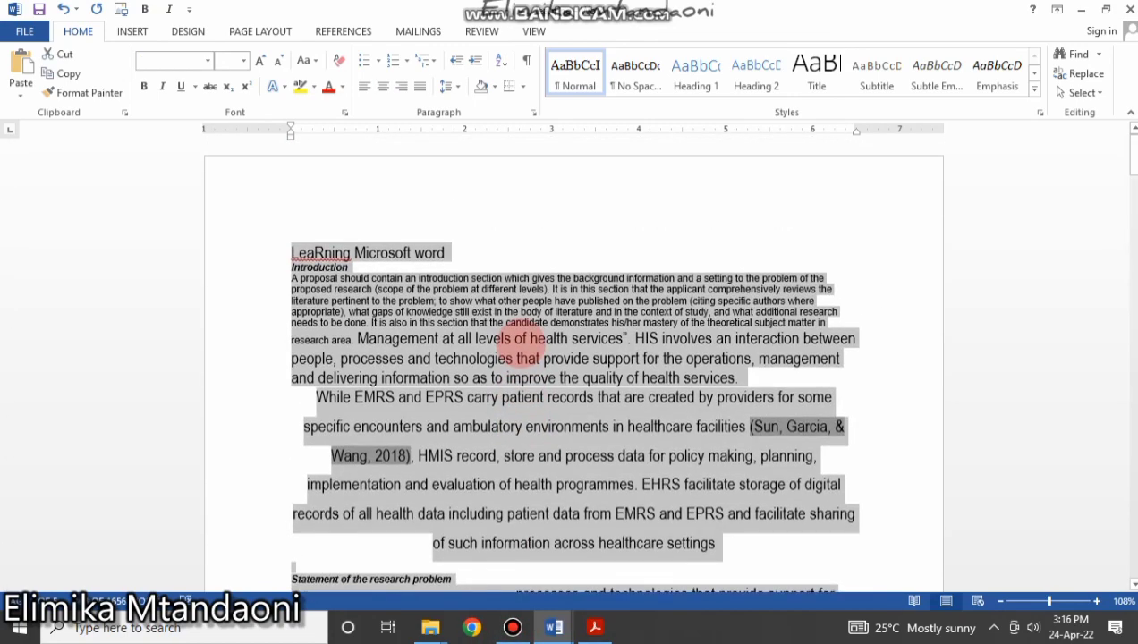
{"action": "left_click", "coordinate": [421, 272]}
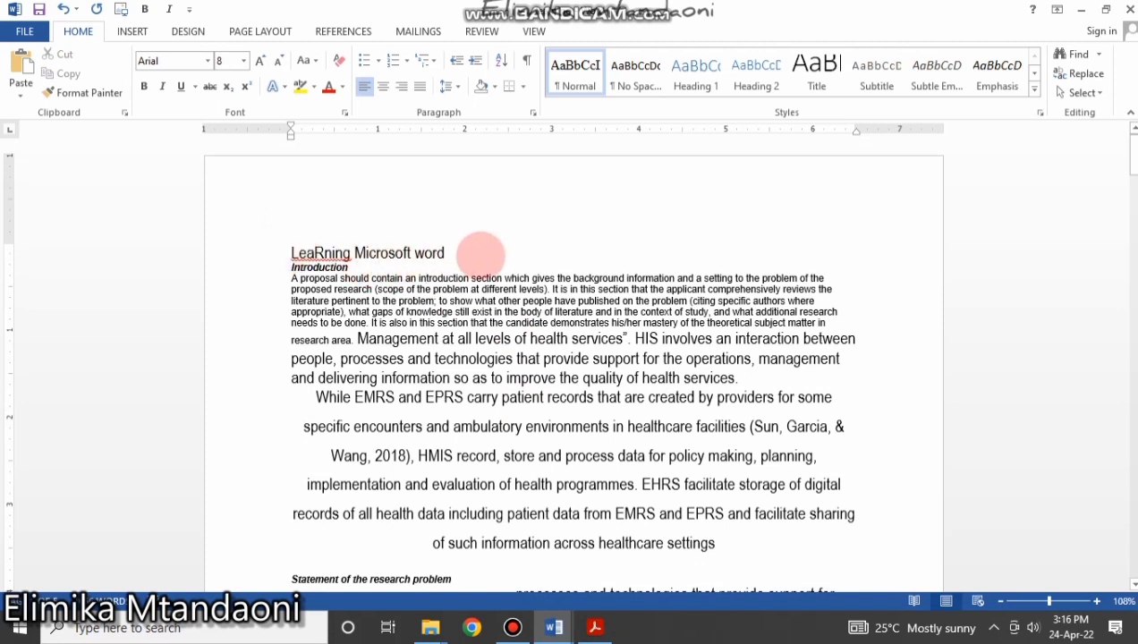
{"action": "key", "text": "ctrl+a"}
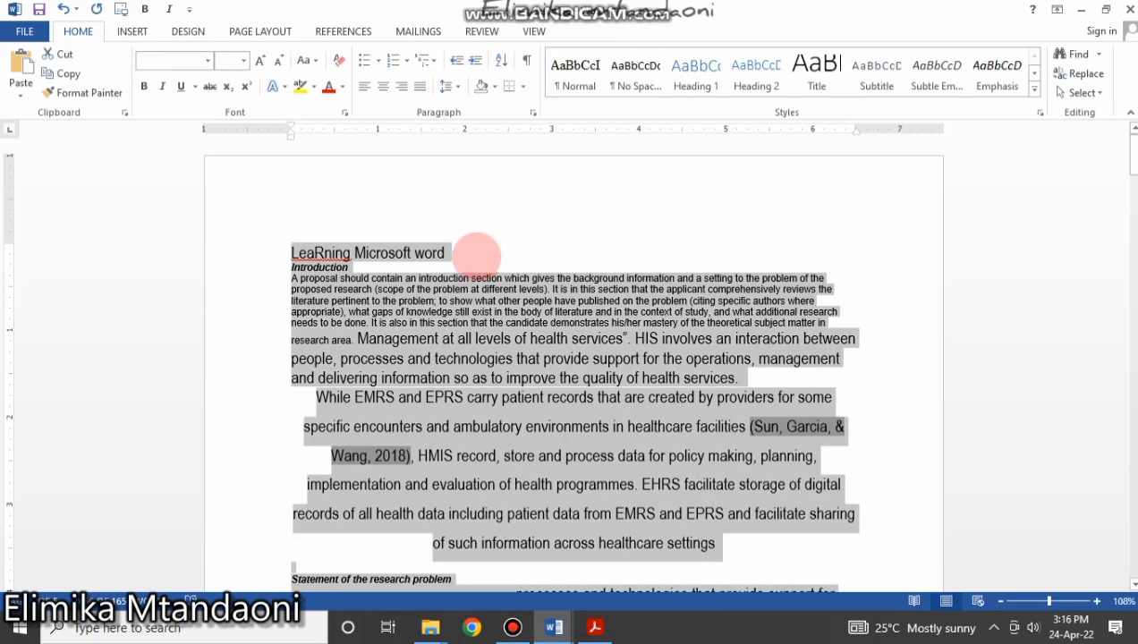
{"action": "left_click", "coordinate": [465, 259]}
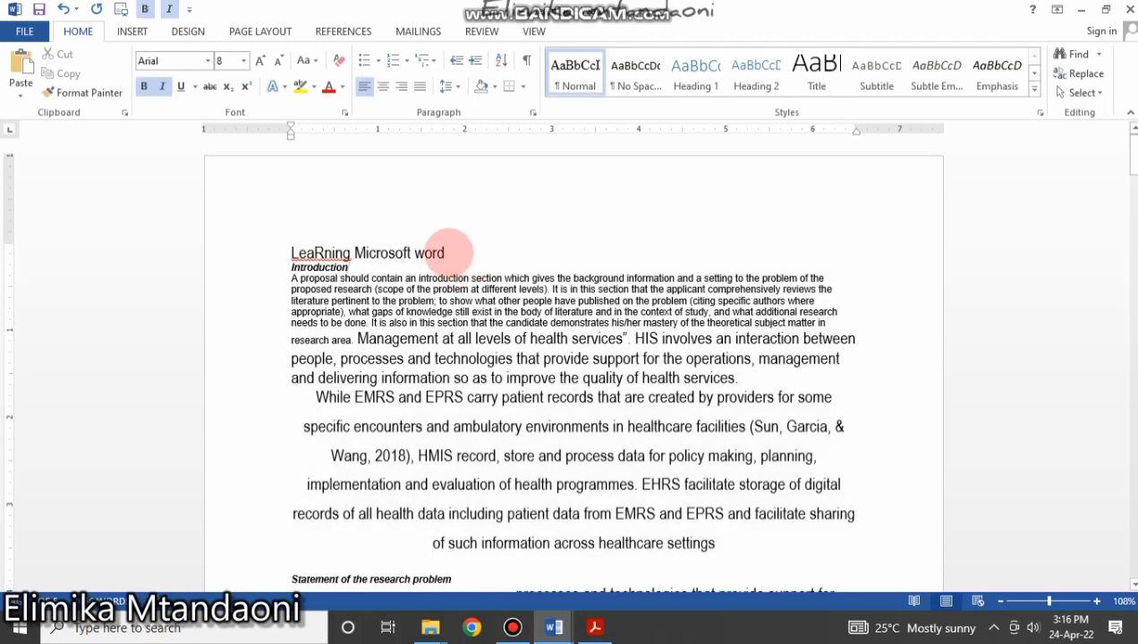
{"action": "left_click", "coordinate": [1082, 92]}
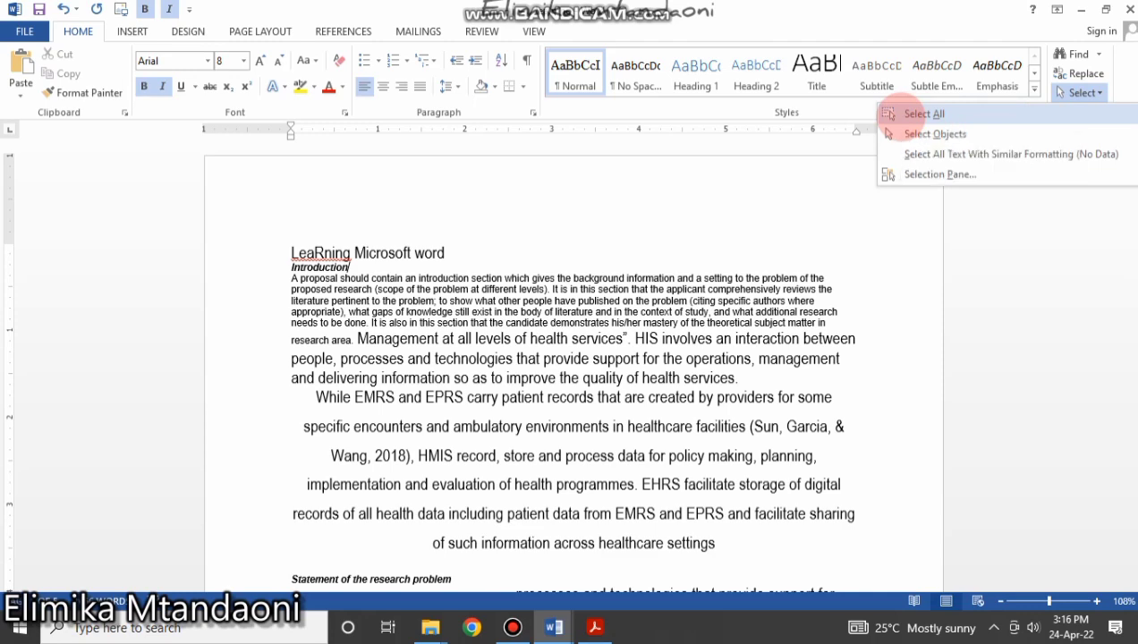
{"action": "left_click", "coordinate": [925, 114]}
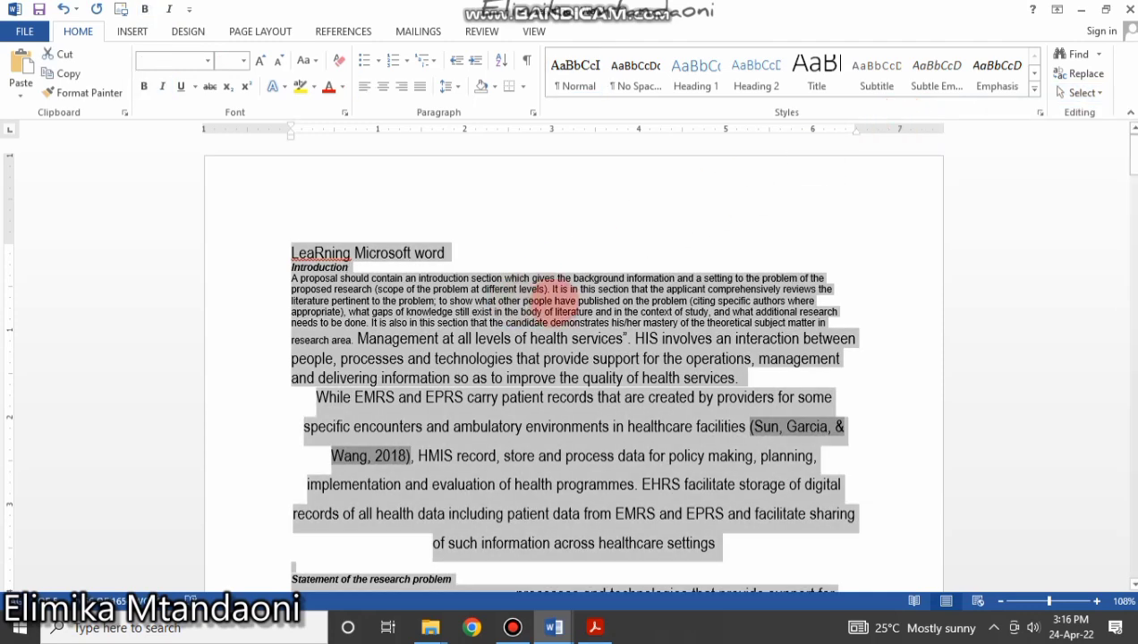
{"action": "left_click", "coordinate": [550, 300]}
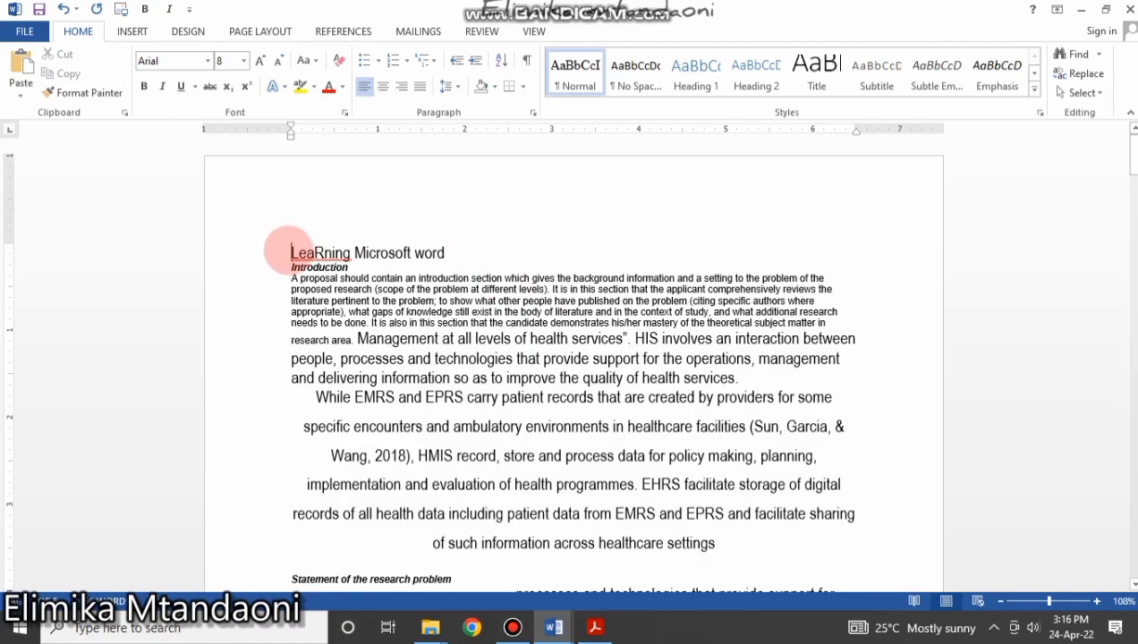
{"action": "left_click_drag", "start_coordinate": [290, 252], "coordinate": [627, 634]}
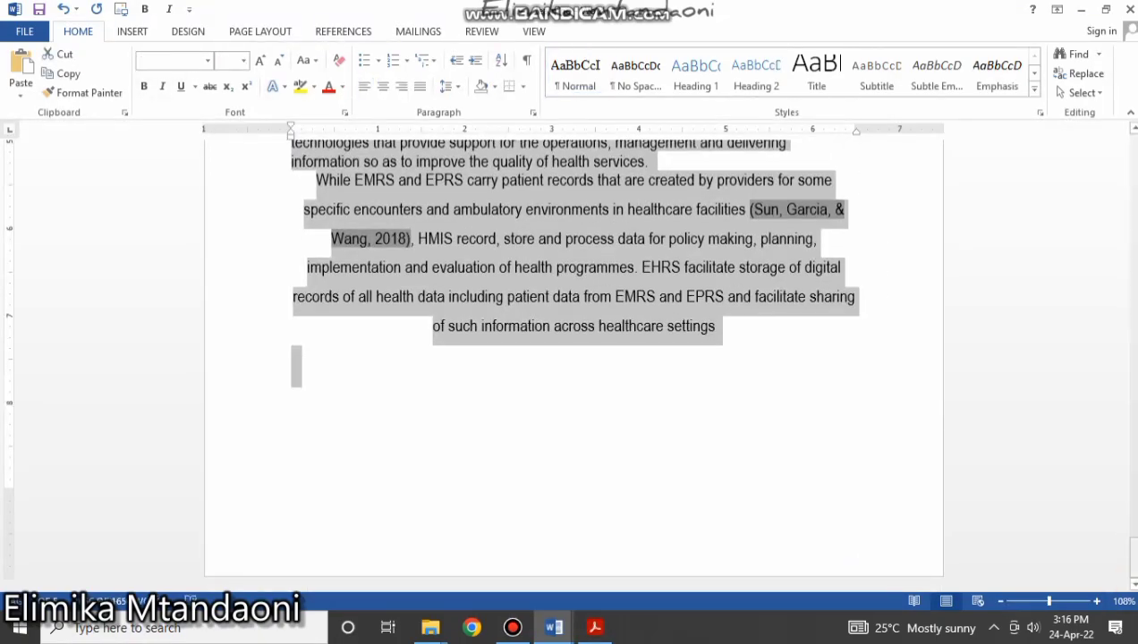
{"action": "left_click_drag", "start_coordinate": [1133, 555], "coordinate": [1131, 147]}
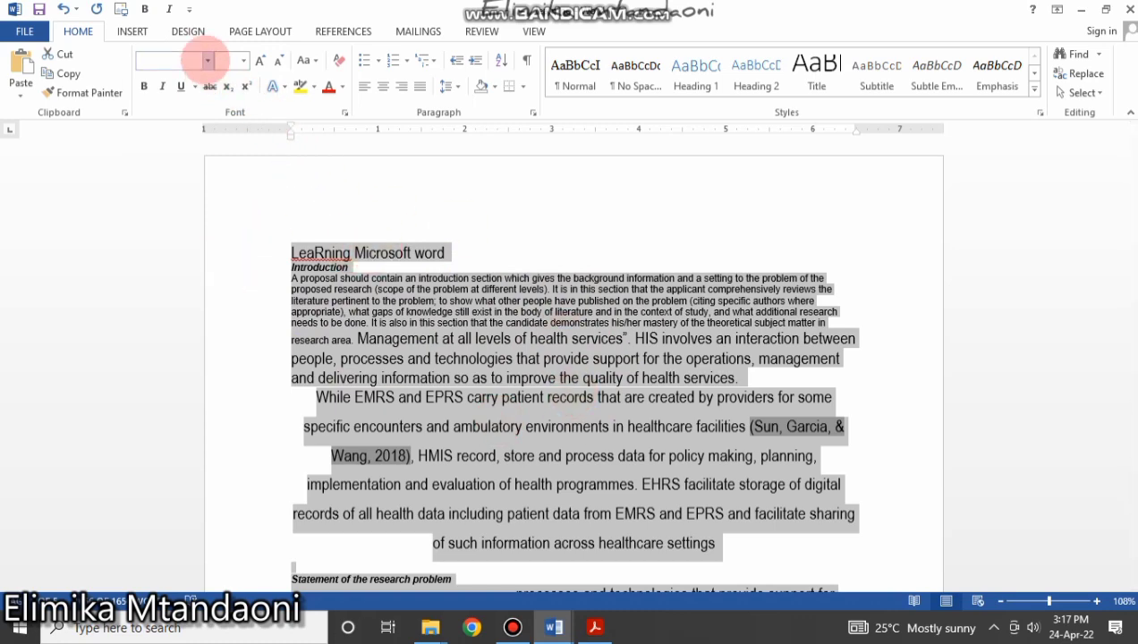
Apply Times New Roman to the selected proposal text.
{"action": "left_click", "coordinate": [208, 60]}
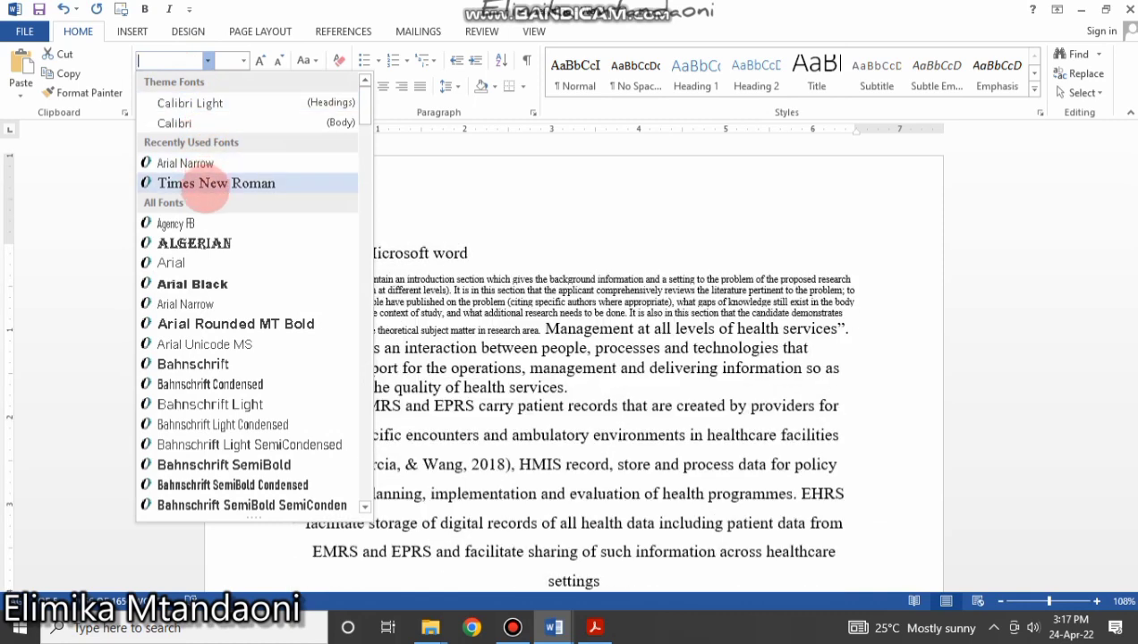
{"action": "left_click", "coordinate": [214, 183]}
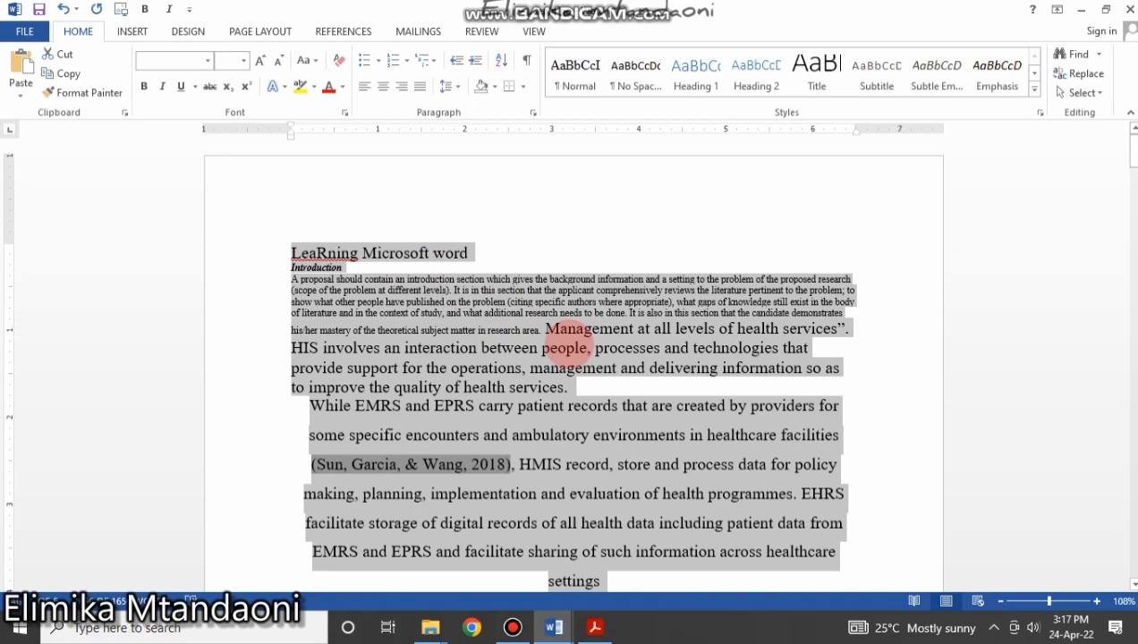
{"action": "scroll", "coordinate": [882, 386], "scroll_direction": "down", "scroll_amount": 5}
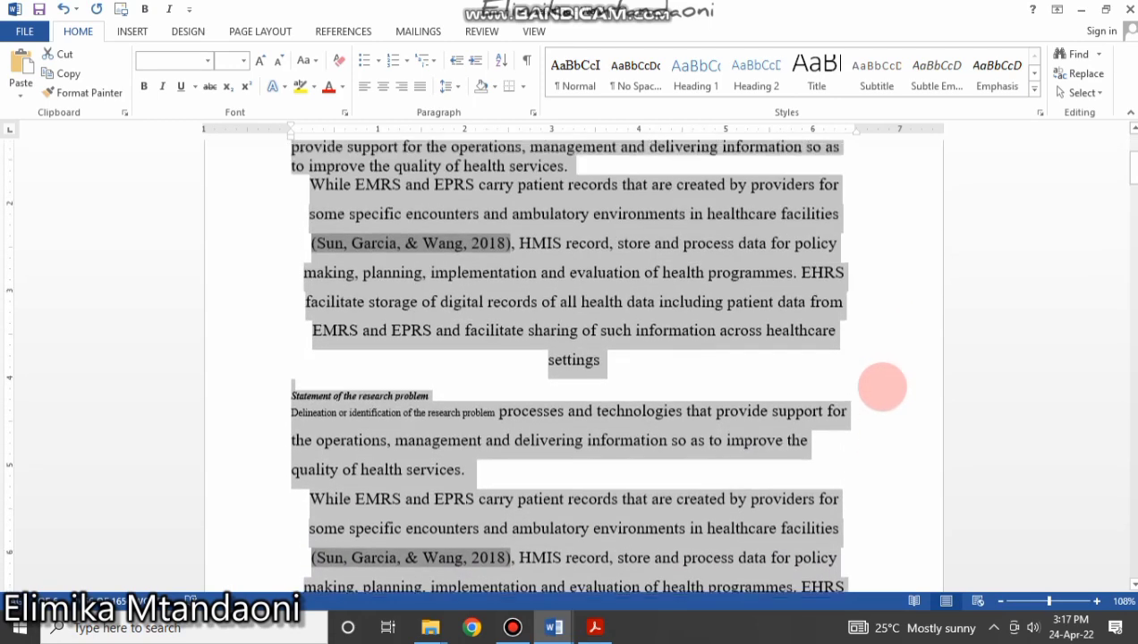
{"action": "scroll", "coordinate": [882, 385], "scroll_direction": "up", "scroll_amount": 5}
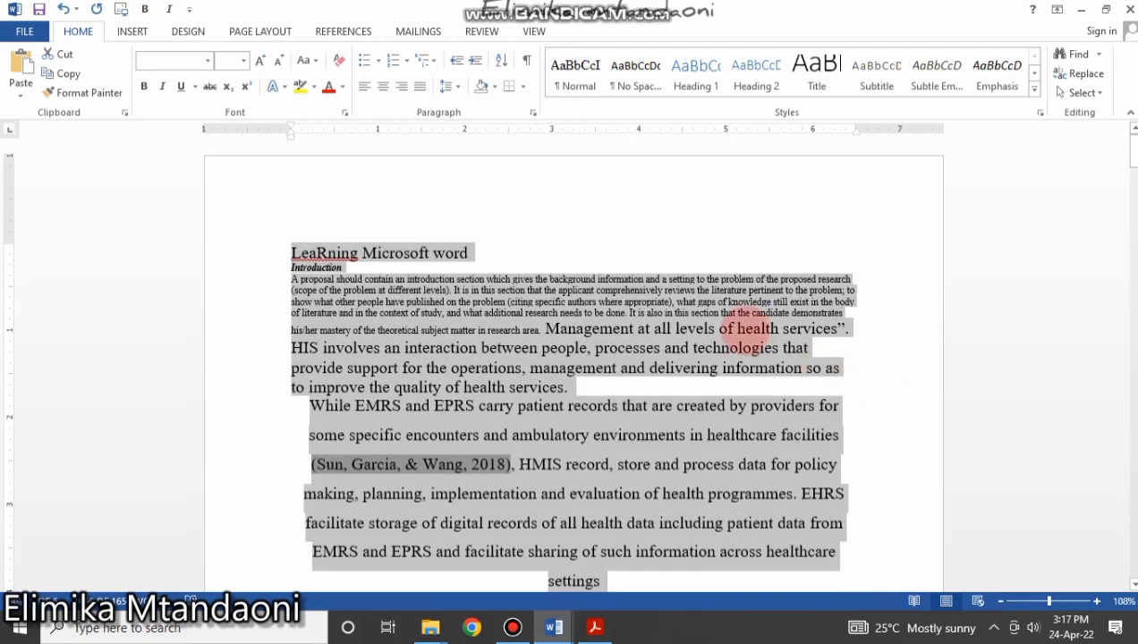
{"action": "left_click", "coordinate": [474, 307]}
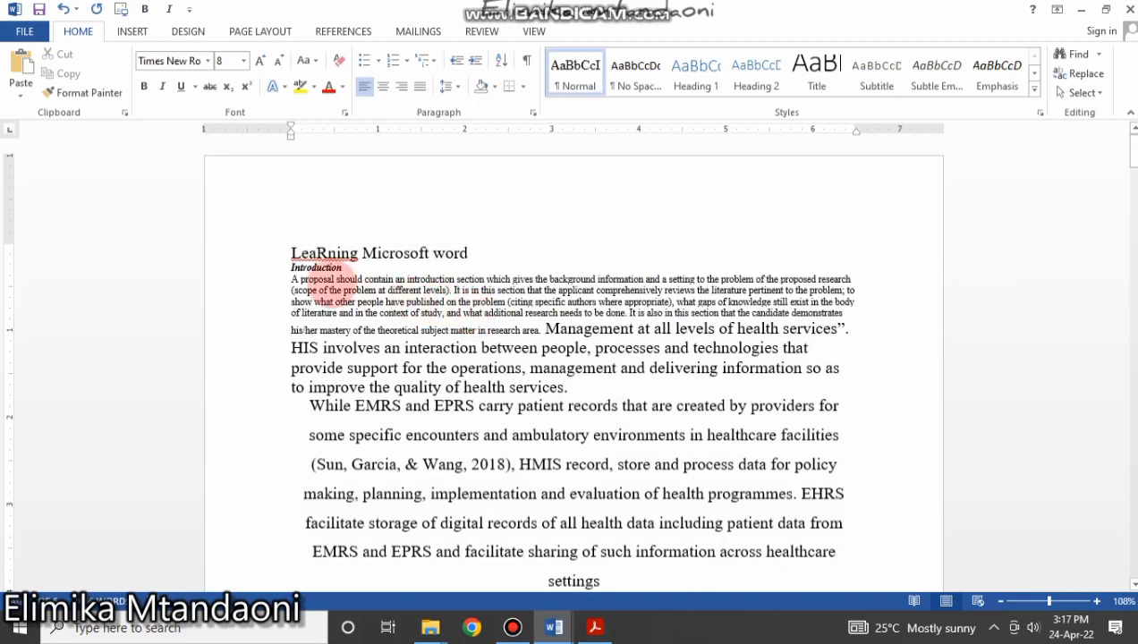
Select the entire proposal text to give it a uniform font size.
{"action": "left_click_drag", "start_coordinate": [293, 280], "coordinate": [555, 309]}
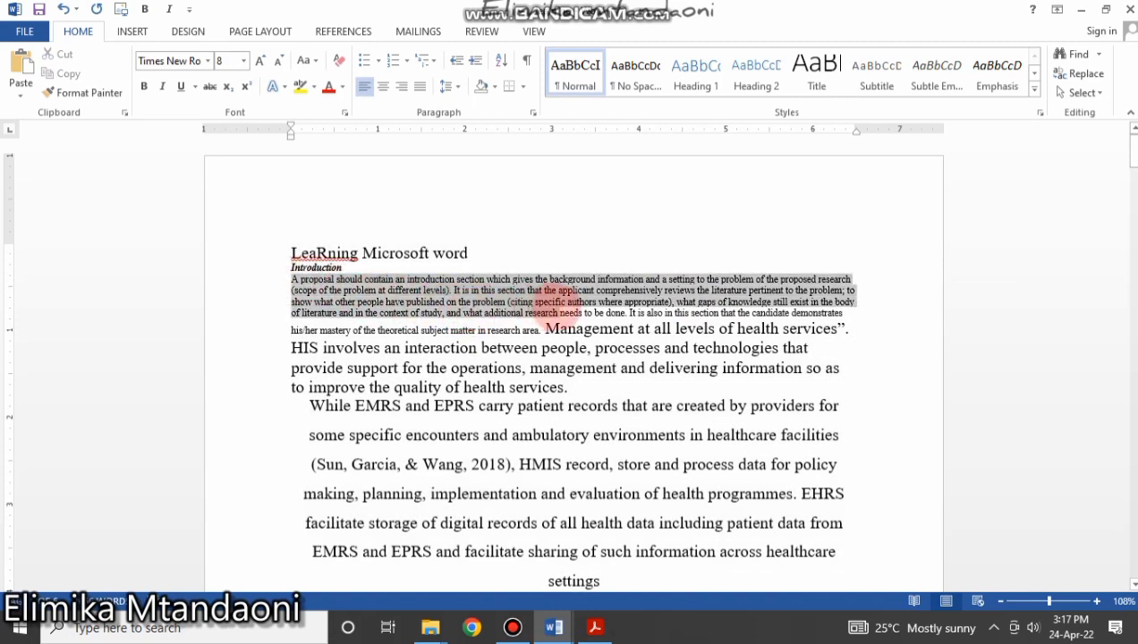
{"action": "left_click_drag", "start_coordinate": [334, 368], "coordinate": [537, 387]}
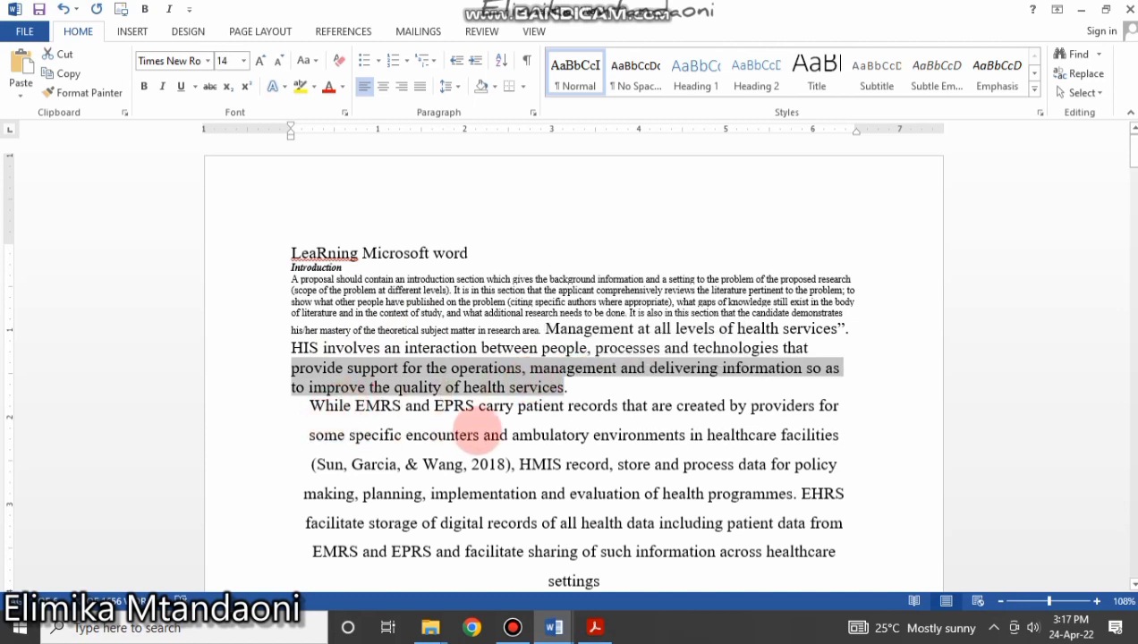
{"action": "left_click", "coordinate": [585, 435]}
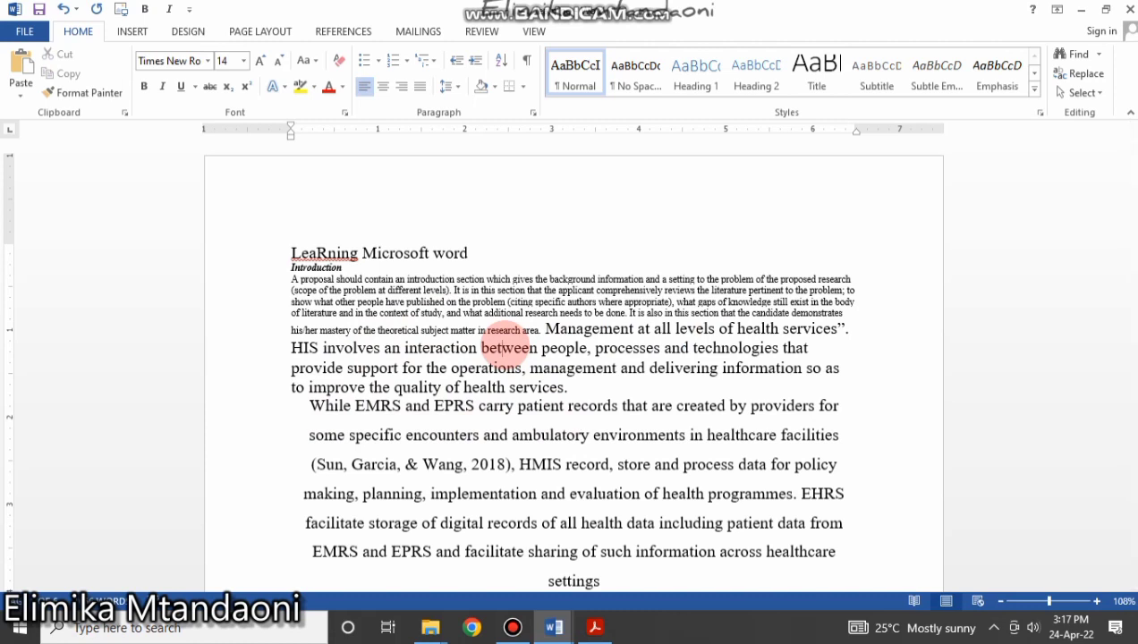
{"action": "key", "text": "ctrl+a"}
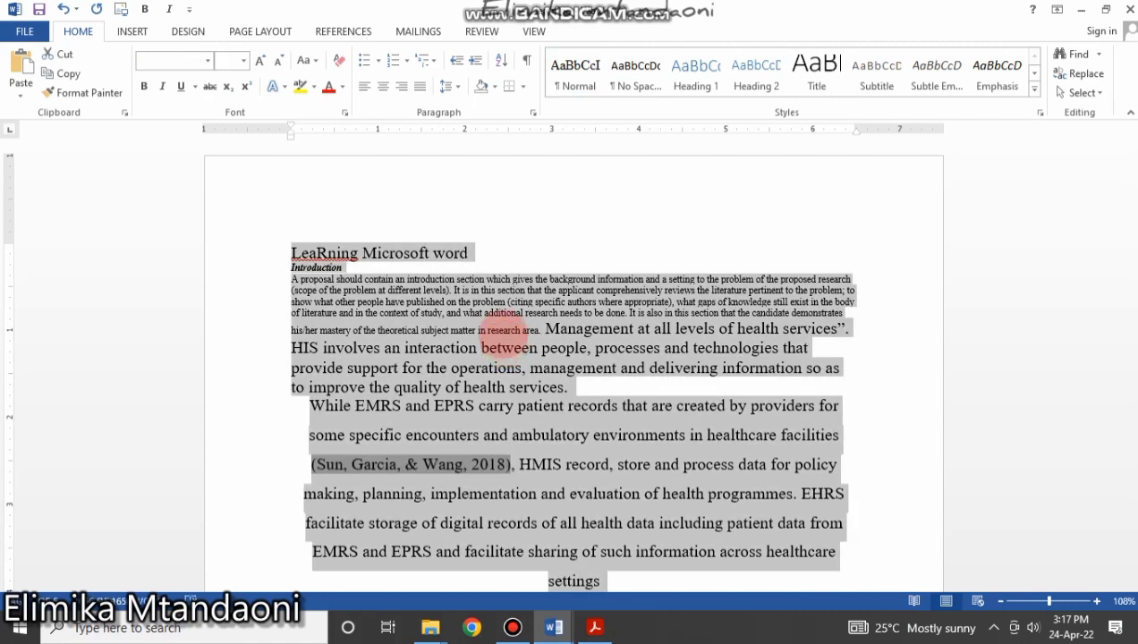
{"action": "left_click", "coordinate": [244, 60]}
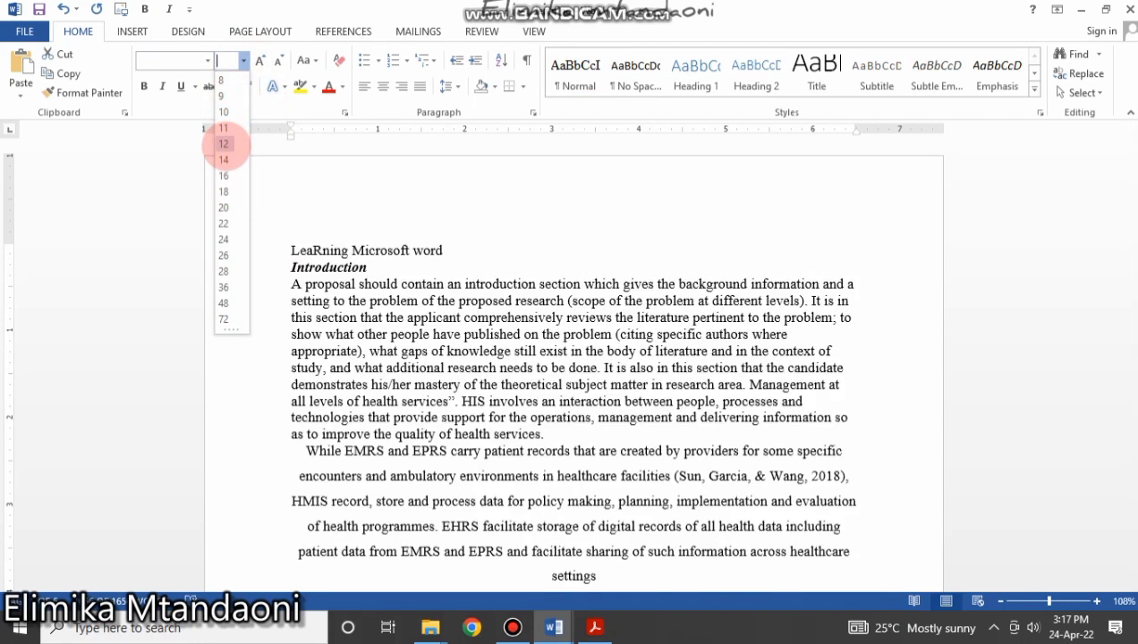
Set the entire proposal to Times New Roman at 12 pt.
{"action": "left_click", "coordinate": [224, 143]}
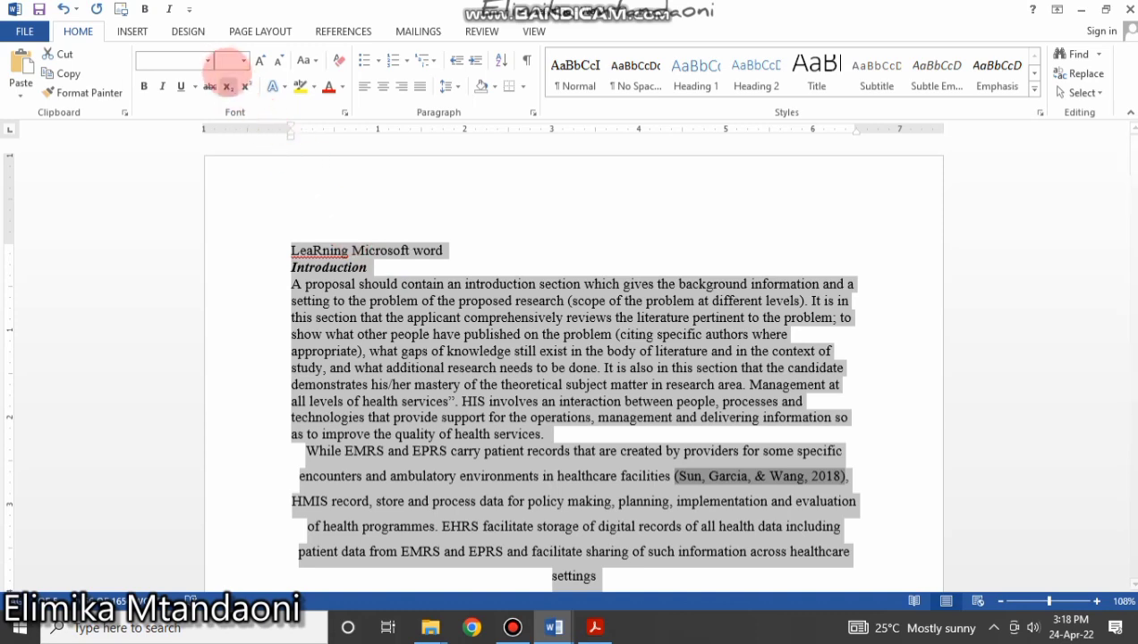
{"action": "left_click", "coordinate": [208, 60]}
{"action": "left_click", "coordinate": [206, 159]}
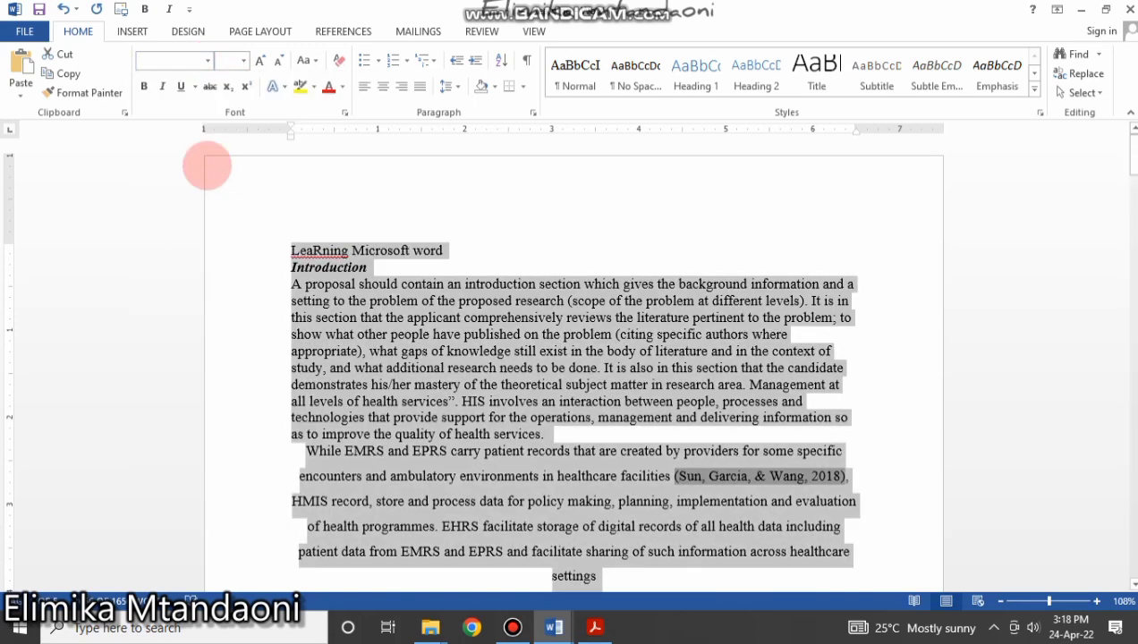
{"action": "left_click", "coordinate": [243, 60]}
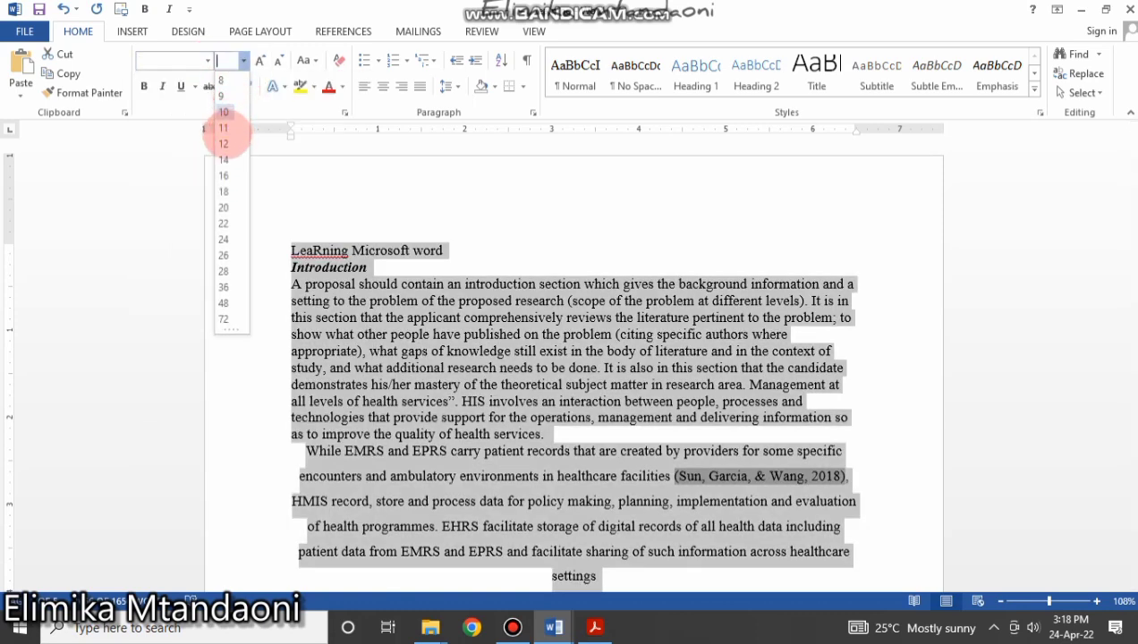
{"action": "left_click", "coordinate": [223, 143]}
{"action": "left_click", "coordinate": [393, 351]}
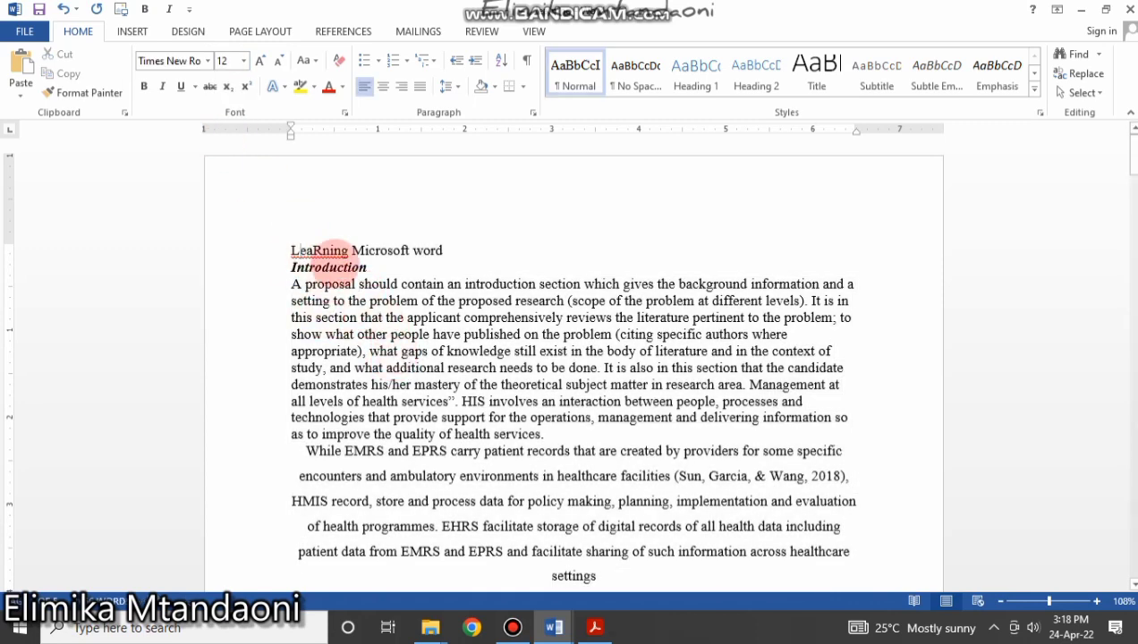
Inspect the Introduction text, trying selections of the paragraph and the whole document.
{"action": "left_click", "coordinate": [346, 267]}
{"action": "scroll", "coordinate": [375, 399], "scroll_direction": "down", "scroll_amount": 5}
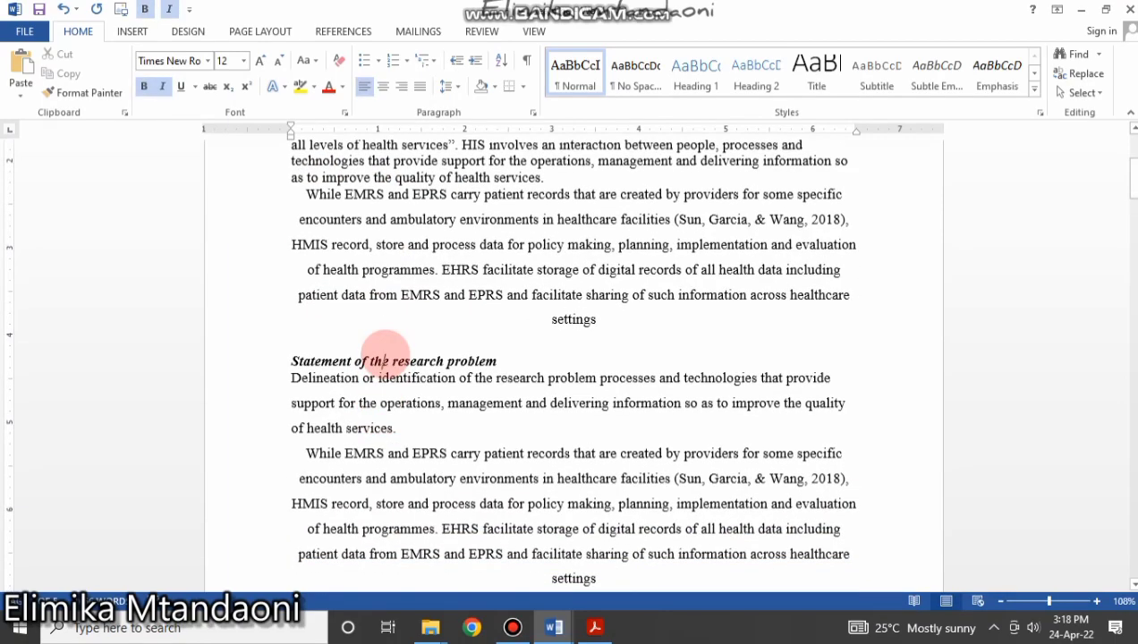
{"action": "scroll", "coordinate": [394, 393], "scroll_direction": "down", "scroll_amount": 10}
{"action": "scroll", "coordinate": [390, 338], "scroll_direction": "down", "scroll_amount": 5}
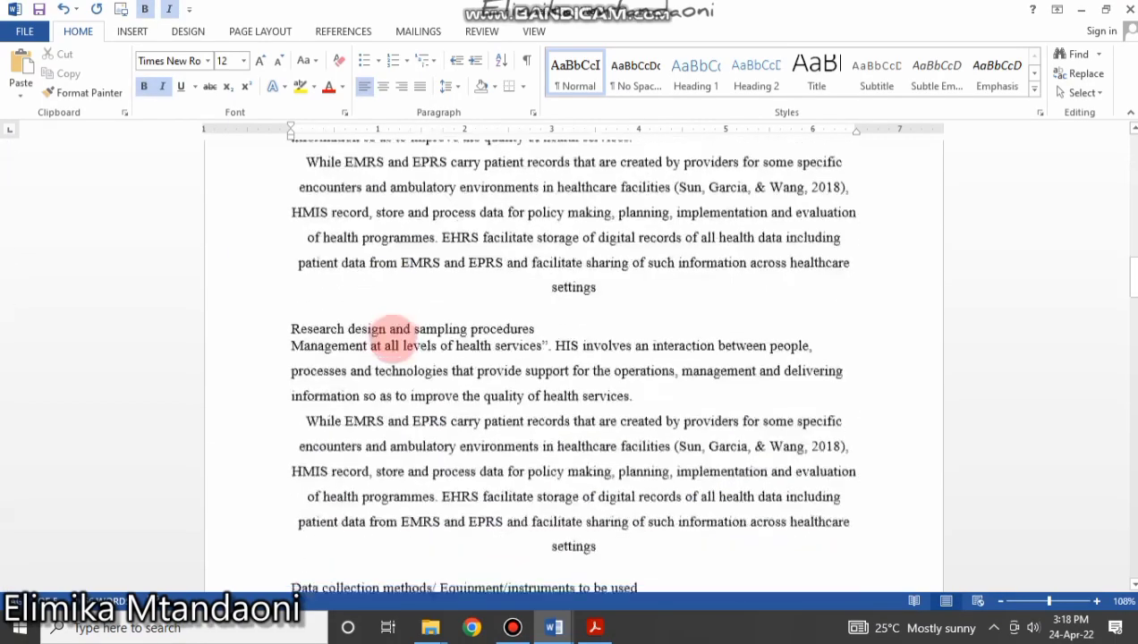
{"action": "scroll", "coordinate": [392, 333], "scroll_direction": "up", "scroll_amount": 15}
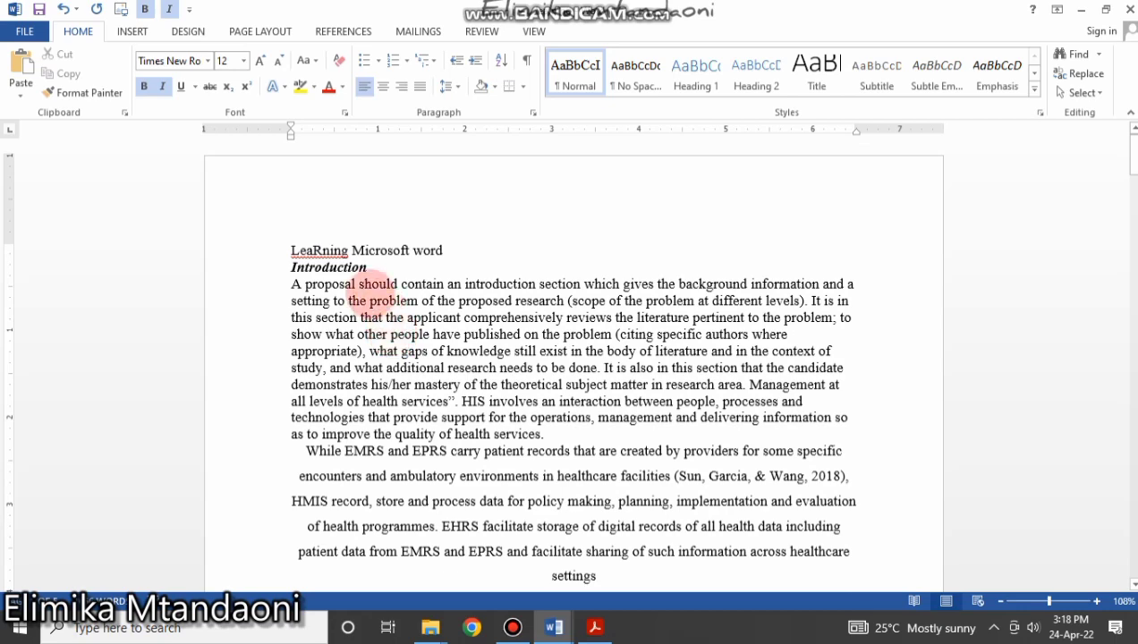
{"action": "left_click", "coordinate": [369, 301]}
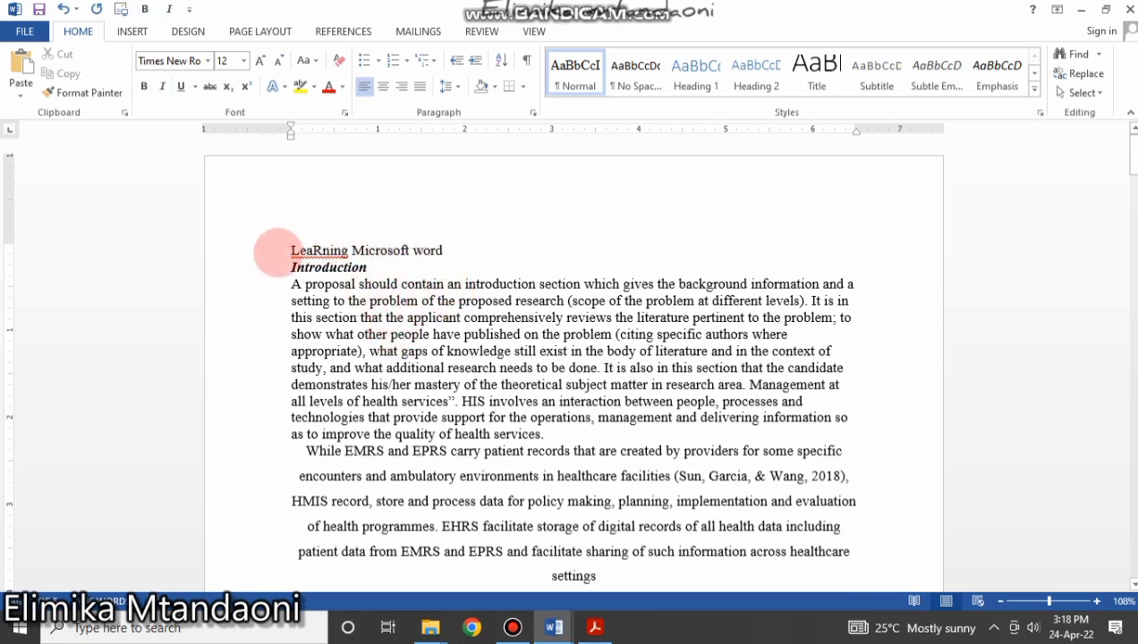
{"action": "left_click_drag", "start_coordinate": [301, 244], "coordinate": [626, 509]}
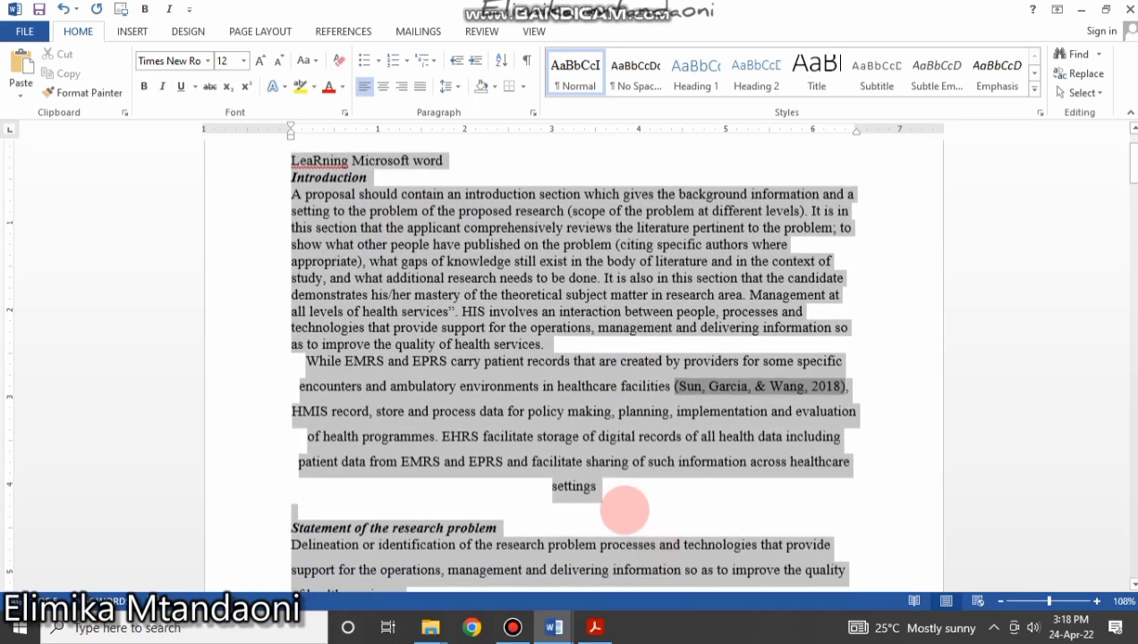
{"action": "left_click", "coordinate": [472, 303]}
{"action": "key", "text": "ctrl+a"}
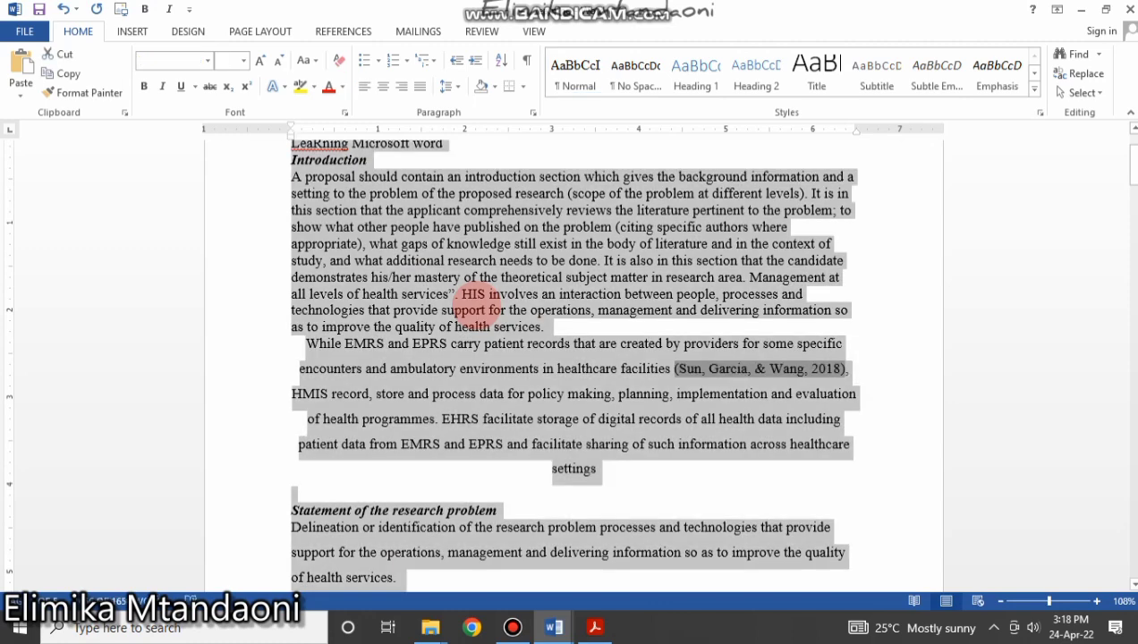
{"action": "scroll", "coordinate": [542, 394], "scroll_direction": "up", "scroll_amount": 3}
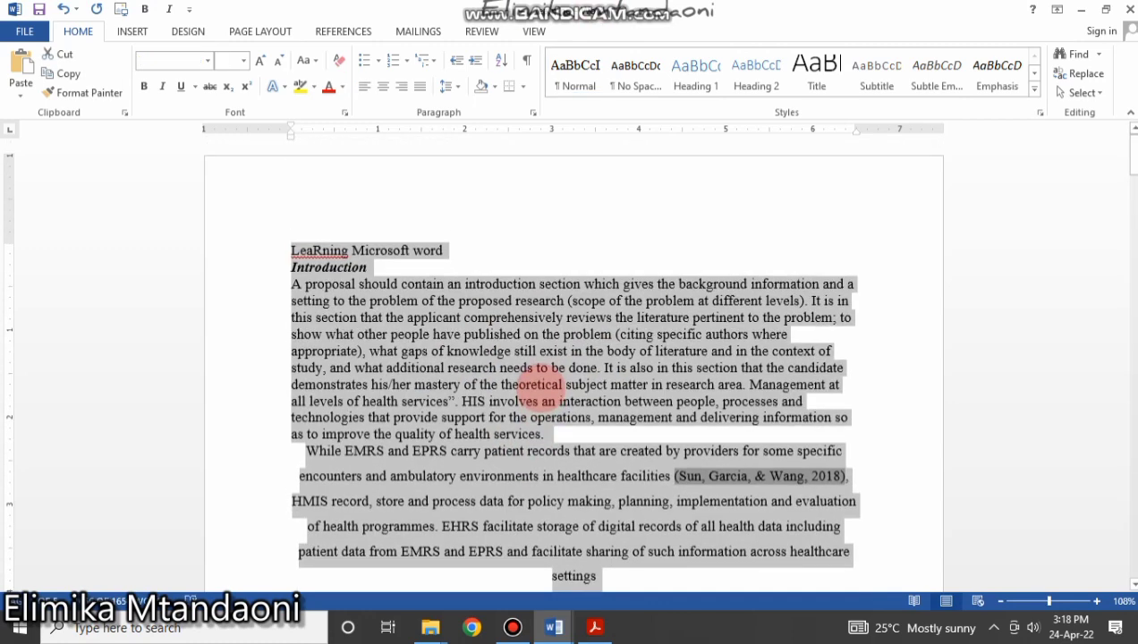
{"action": "left_click", "coordinate": [581, 427]}
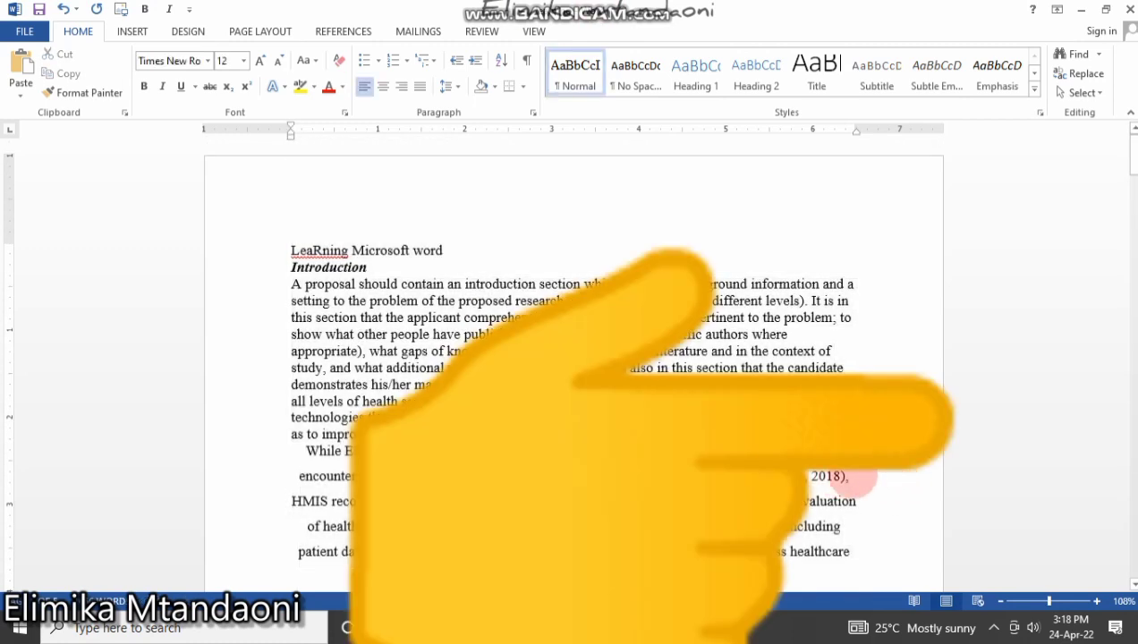
Delete the 2018 citation after 'facilities' and end that sentence with a full stop.
{"action": "left_click_drag", "start_coordinate": [848, 476], "coordinate": [752, 476]}
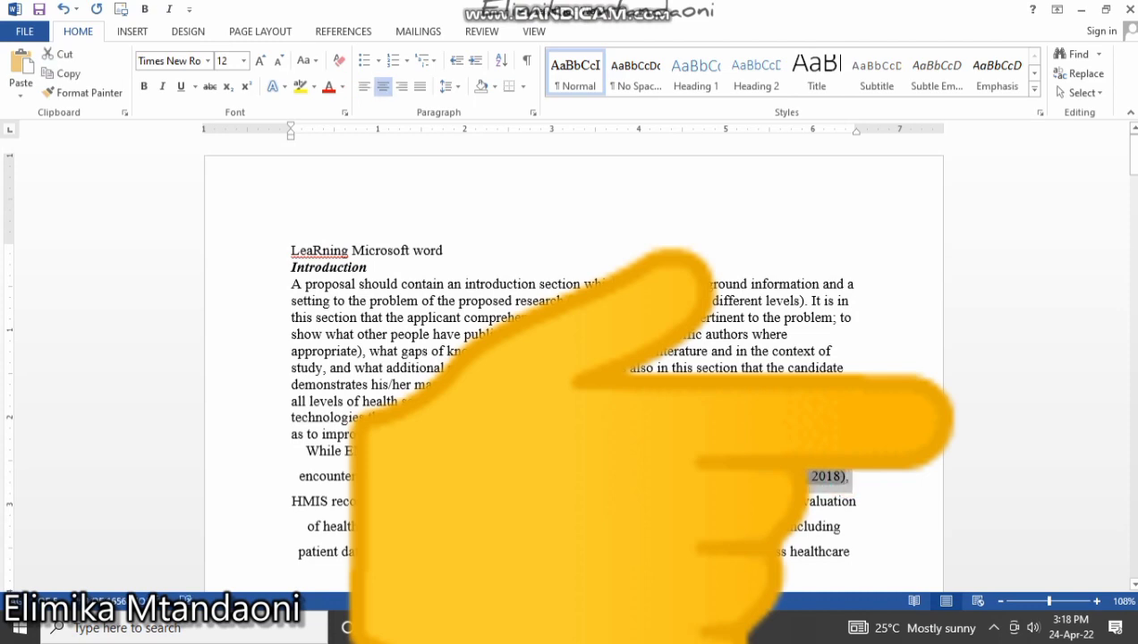
{"action": "key", "text": "Delete"}
{"action": "key", "text": "BackSpace"}
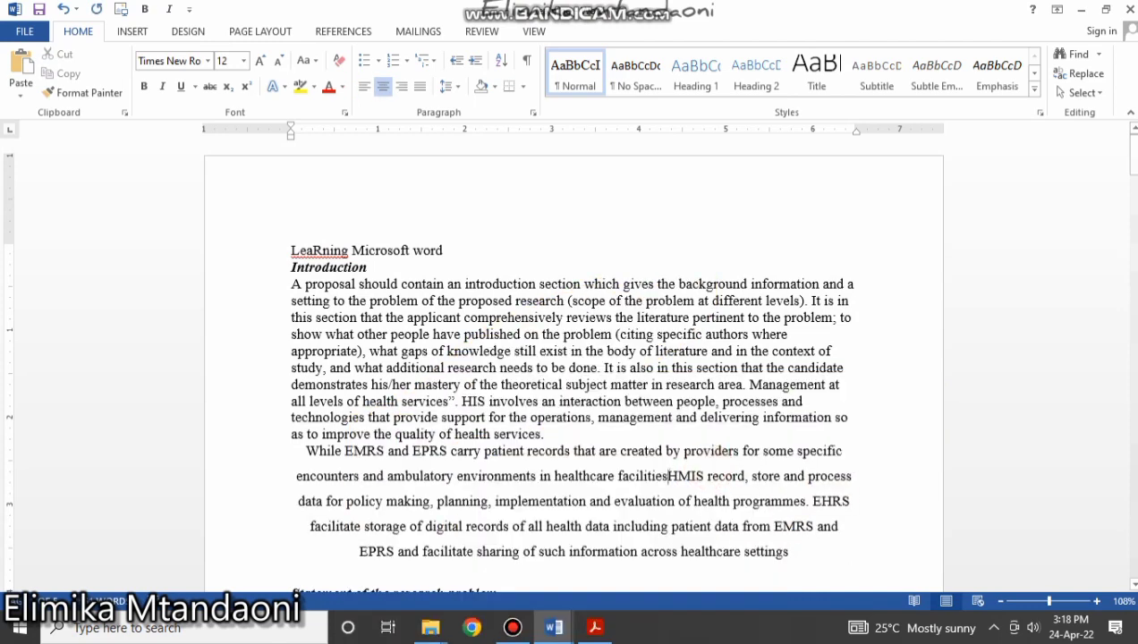
{"action": "type", "text": "."}
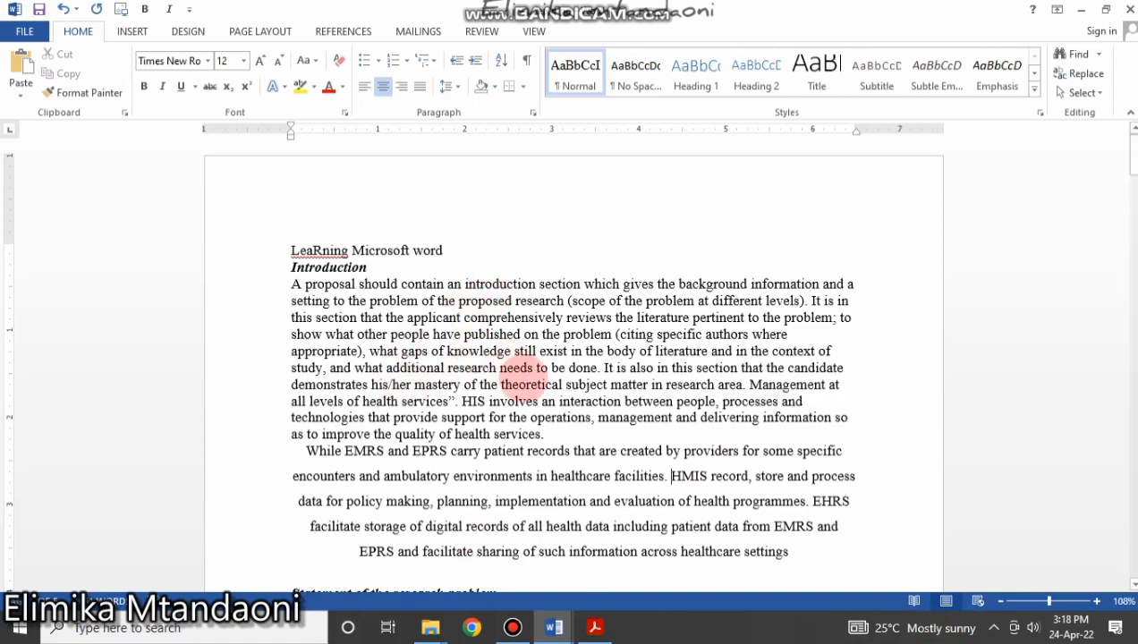
Center the 'While EMRS' paragraph.
{"action": "left_click", "coordinate": [535, 399]}
{"action": "scroll", "coordinate": [545, 394], "scroll_direction": "down", "scroll_amount": 5}
{"action": "scroll", "coordinate": [546, 393], "scroll_direction": "down", "scroll_amount": 15}
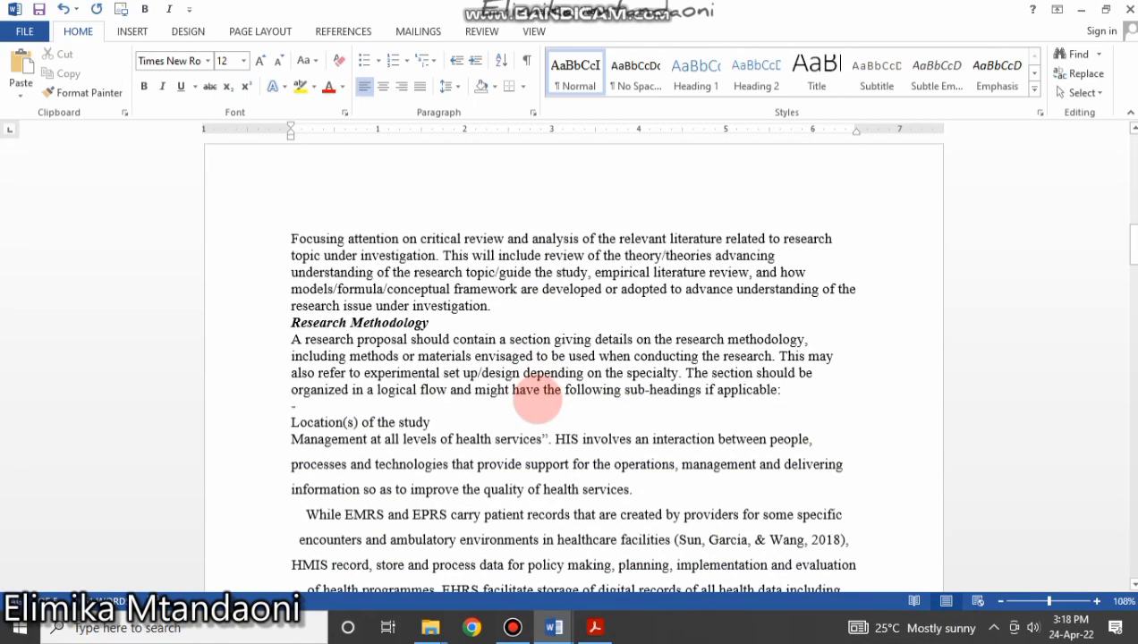
{"action": "scroll", "coordinate": [539, 400], "scroll_direction": "up", "scroll_amount": 6}
{"action": "scroll", "coordinate": [539, 399], "scroll_direction": "up", "scroll_amount": 12}
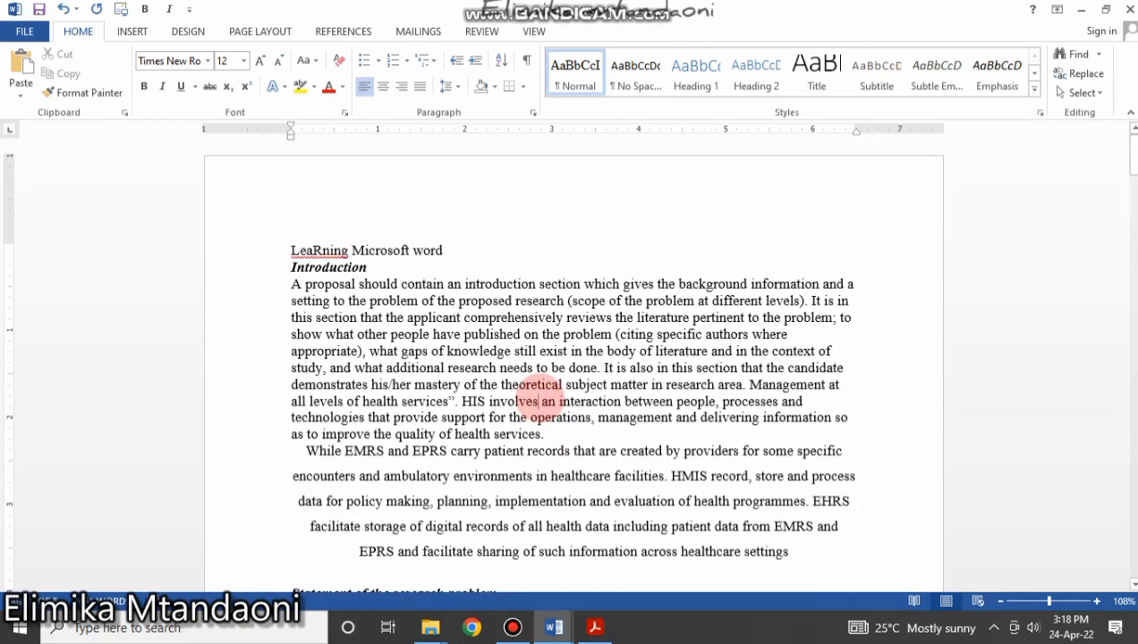
{"action": "scroll", "coordinate": [445, 438], "scroll_direction": "down", "scroll_amount": 3}
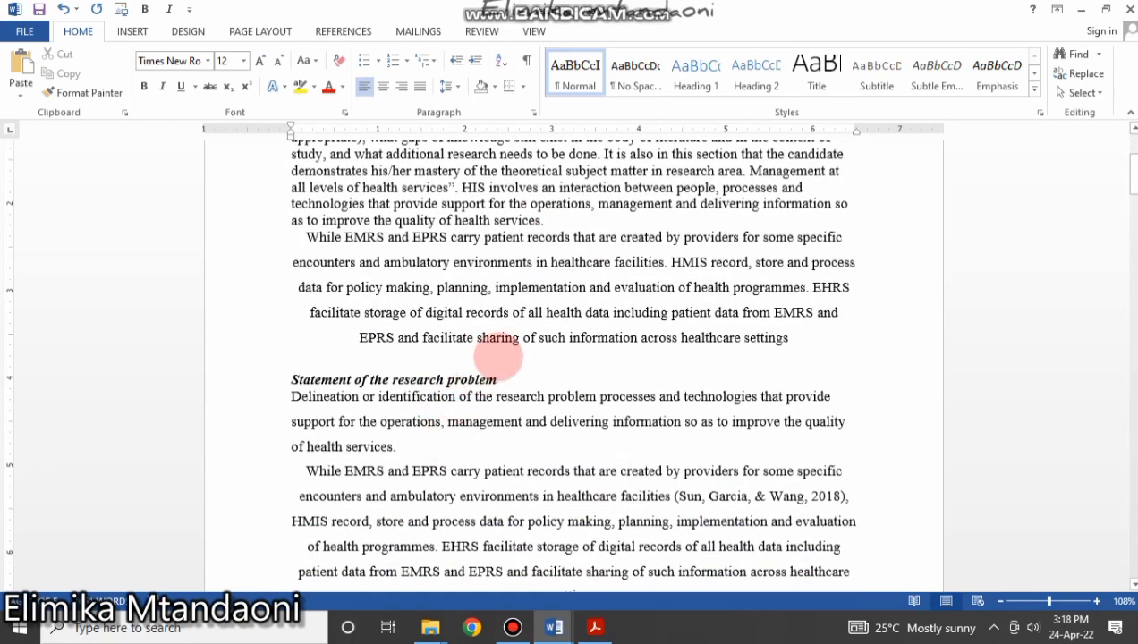
{"action": "mouse_move", "coordinate": [808, 333]}
{"action": "left_mouse_down"}
{"action": "mouse_move", "coordinate": [521, 257]}
{"action": "mouse_move", "coordinate": [282, 234]}
{"action": "left_mouse_up"}
{"action": "left_click", "coordinate": [382, 87]}
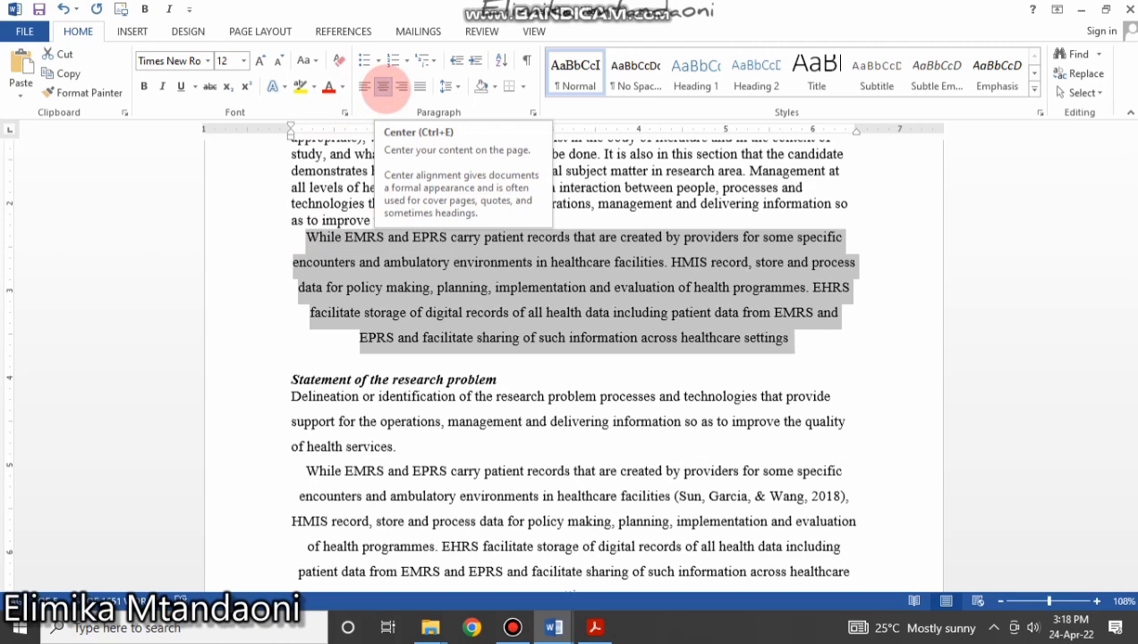
Left-align the selected introduction paragraph.
{"action": "left_click", "coordinate": [541, 170]}
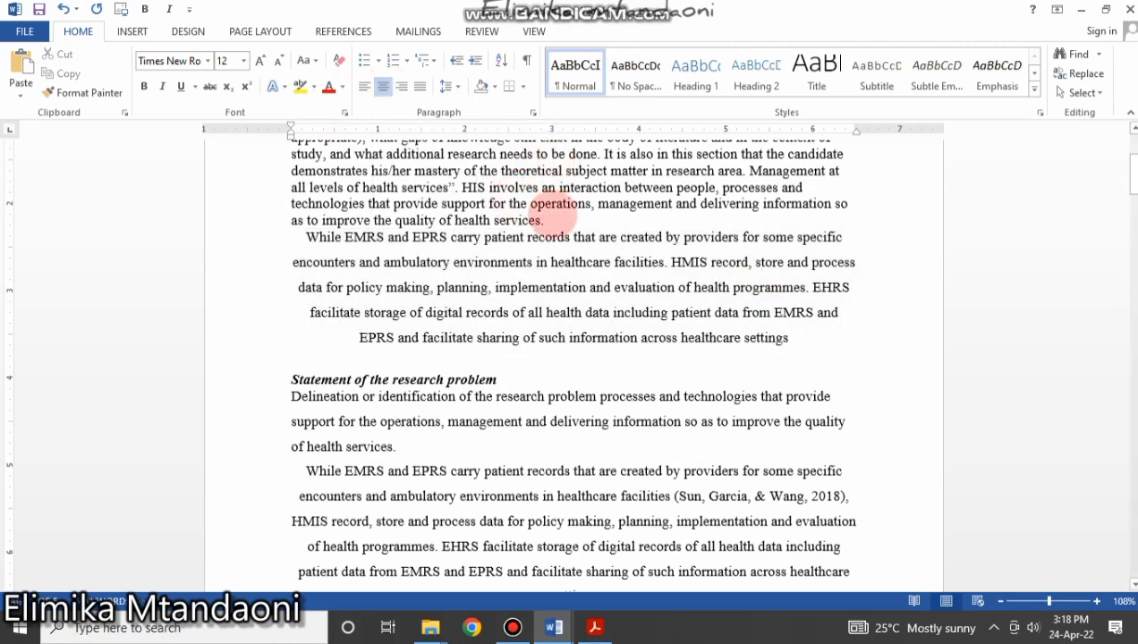
{"action": "left_click_drag", "start_coordinate": [547, 220], "coordinate": [291, 166]}
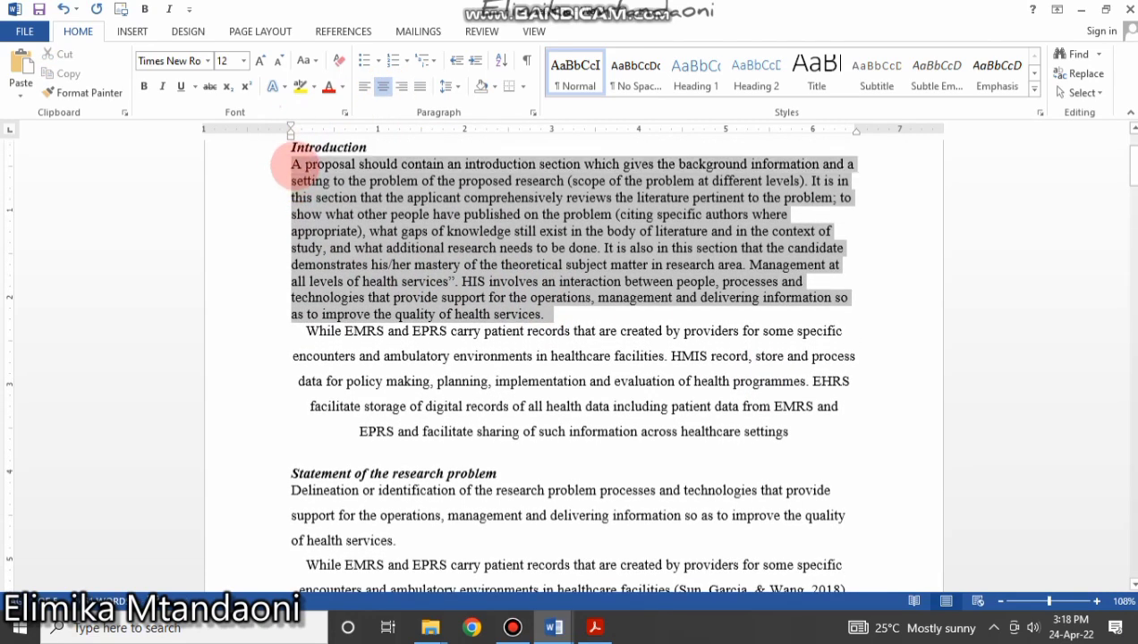
{"action": "left_click", "coordinate": [365, 86]}
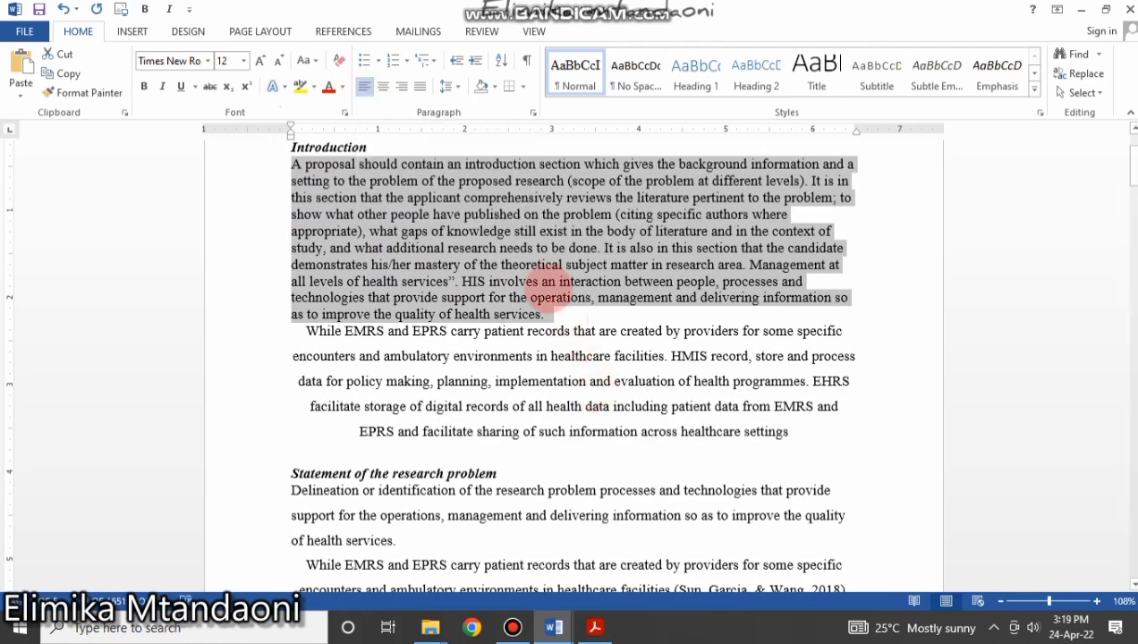
{"action": "left_click", "coordinate": [535, 274]}
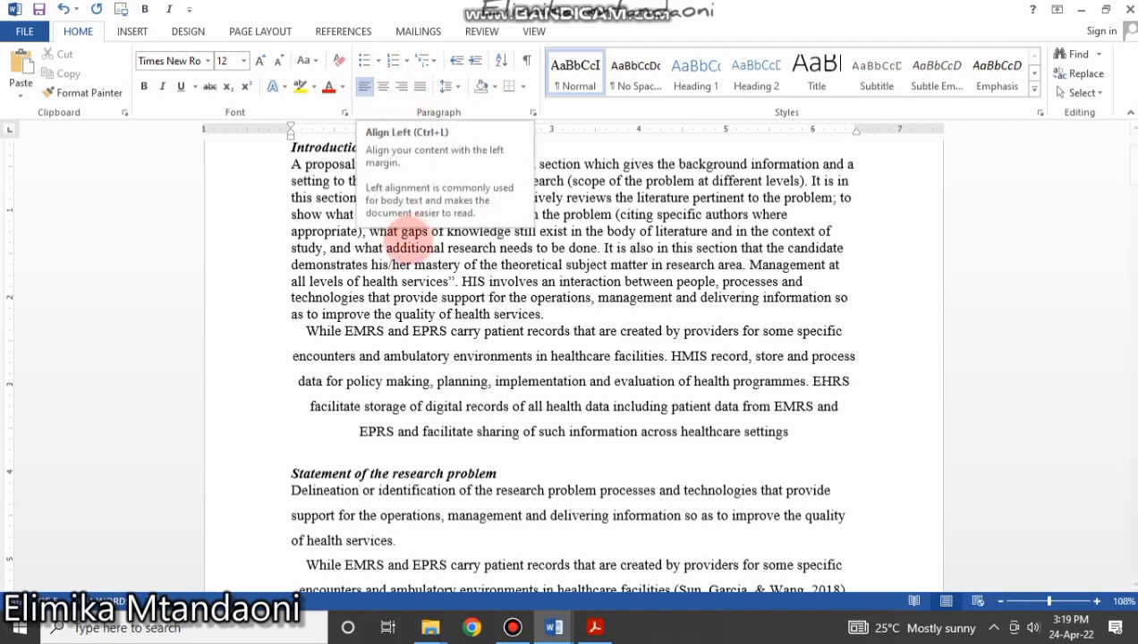
Select the whole document and left-align all its text.
{"action": "left_click", "coordinate": [388, 265]}
{"action": "key", "text": "ctrl+a"}
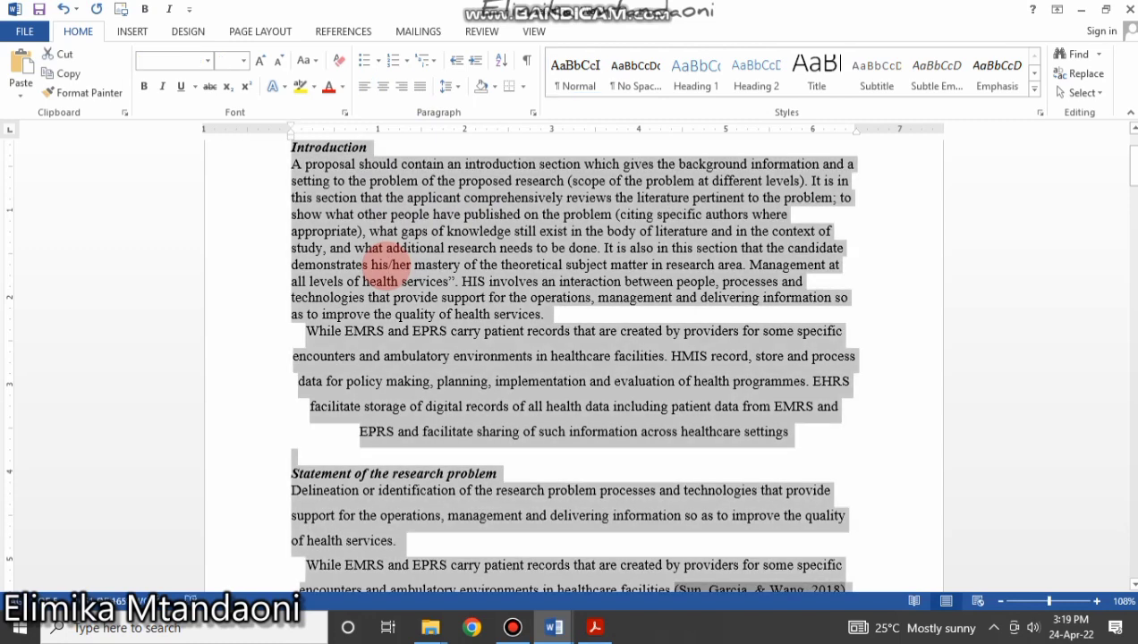
{"action": "left_click", "coordinate": [365, 87]}
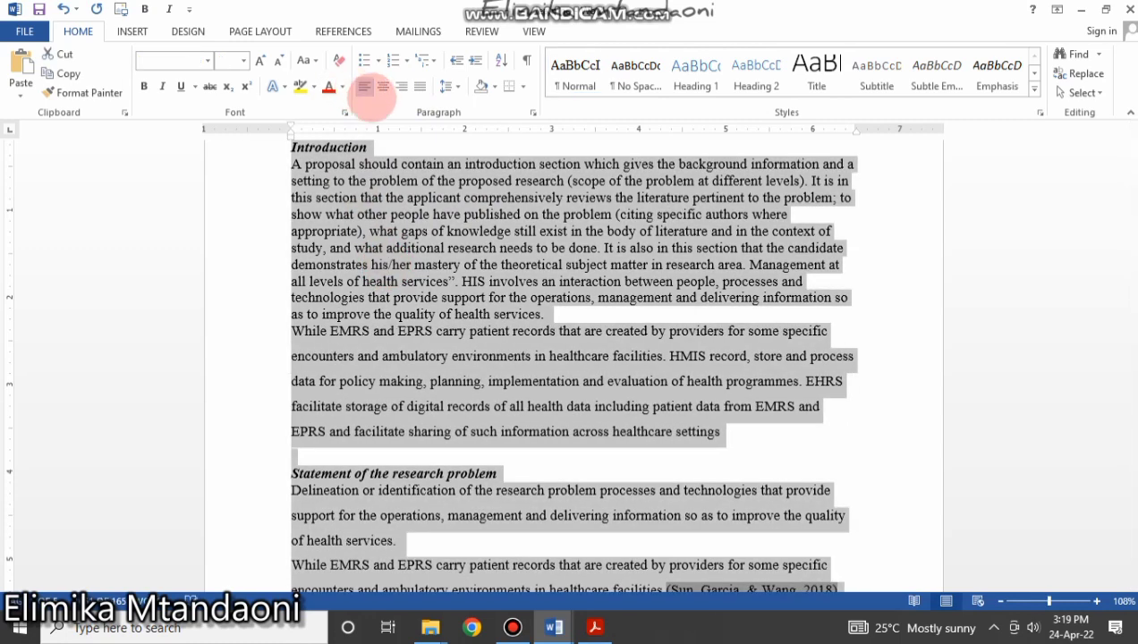
{"action": "left_click", "coordinate": [608, 300]}
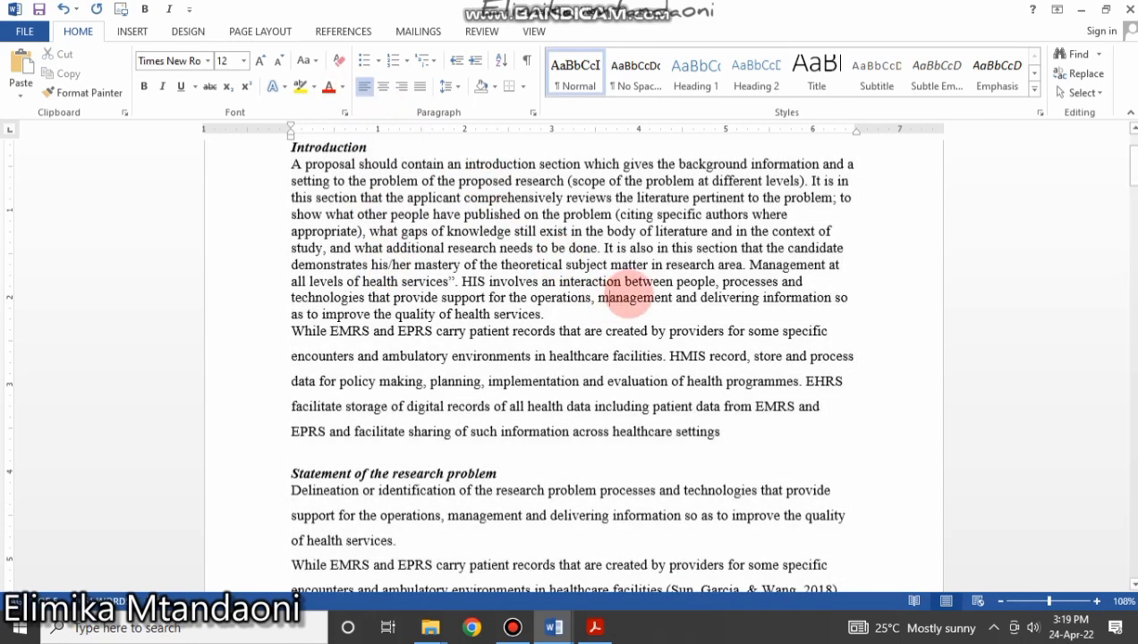
Center all the document text and scroll through to review it.
{"action": "left_click", "coordinate": [360, 264]}
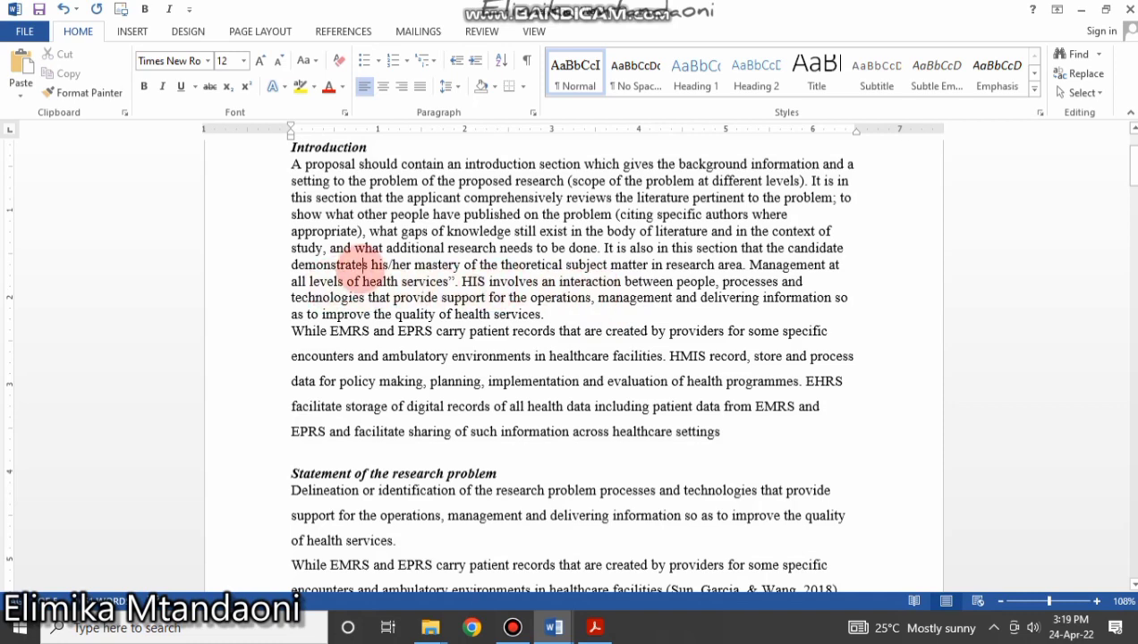
{"action": "key", "text": "ctrl+a"}
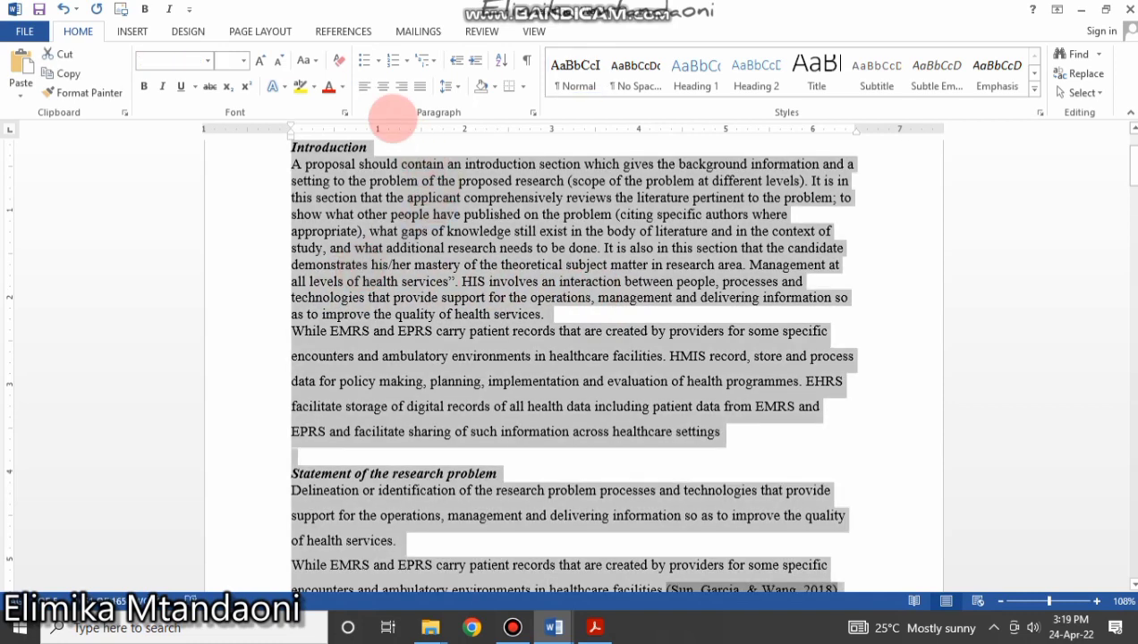
{"action": "left_click", "coordinate": [383, 87]}
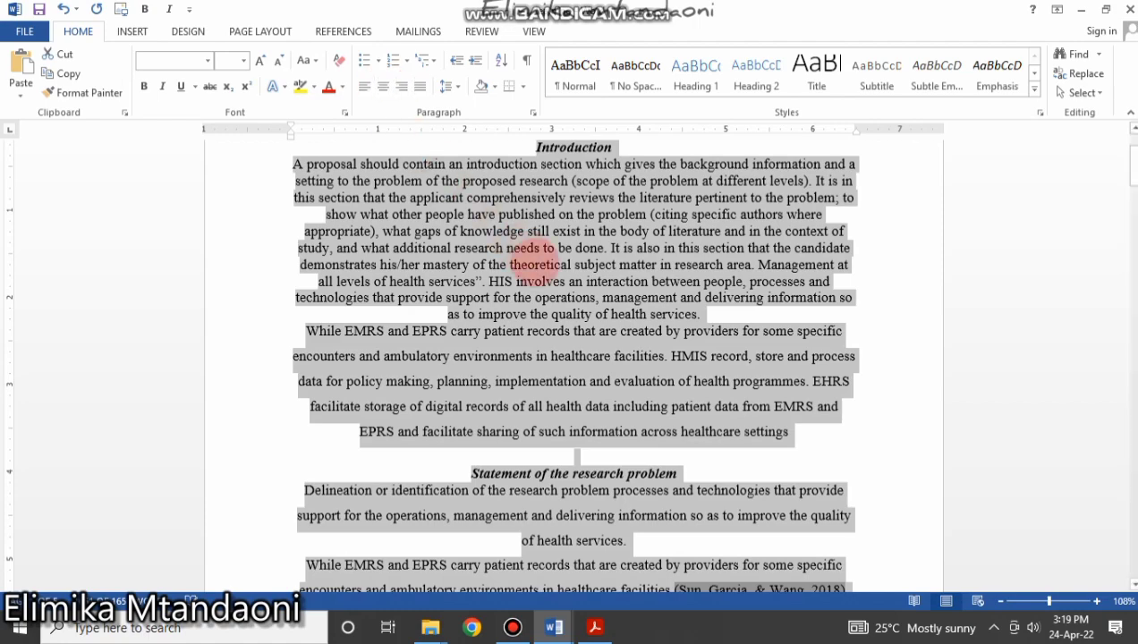
{"action": "left_click", "coordinate": [546, 330]}
{"action": "scroll", "coordinate": [546, 305], "scroll_direction": "down", "scroll_amount": 4}
{"action": "scroll", "coordinate": [548, 285], "scroll_direction": "down", "scroll_amount": 3}
{"action": "scroll", "coordinate": [551, 285], "scroll_direction": "up", "scroll_amount": 7}
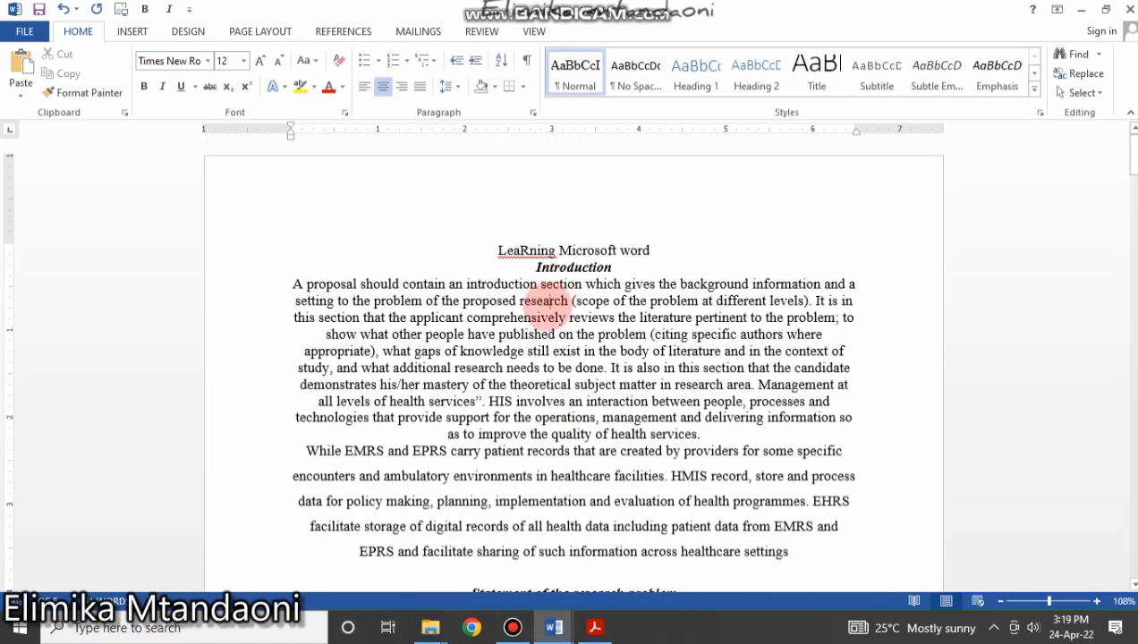
Try right alignment on the whole document, then justify all the text instead.
{"action": "key", "text": "ctrl+a"}
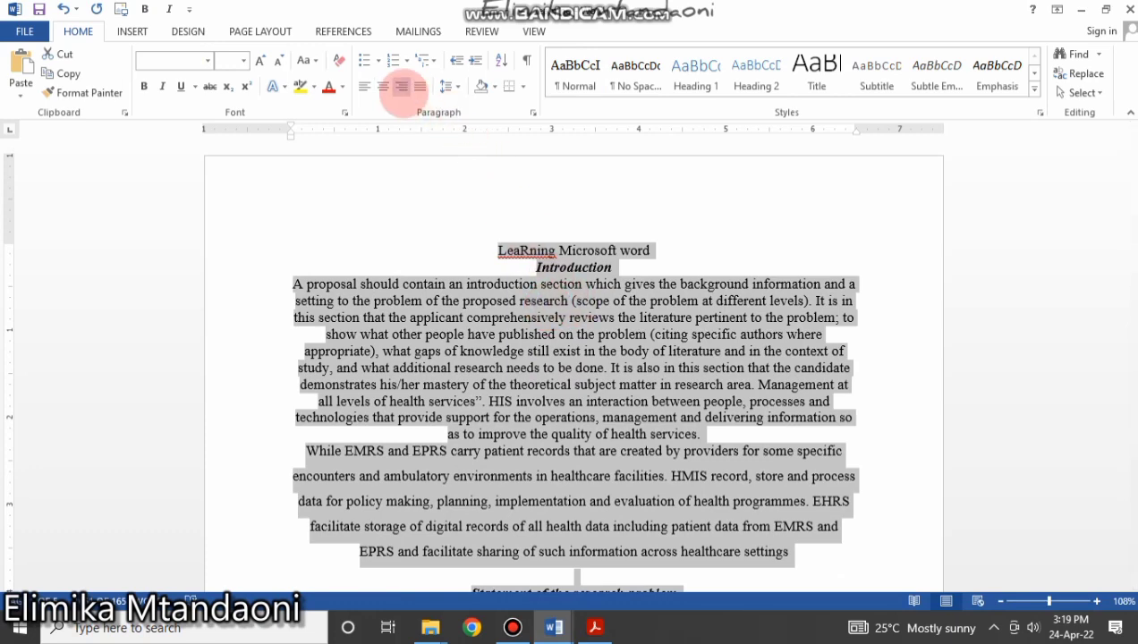
{"action": "left_click", "coordinate": [402, 86]}
{"action": "left_click", "coordinate": [714, 315]}
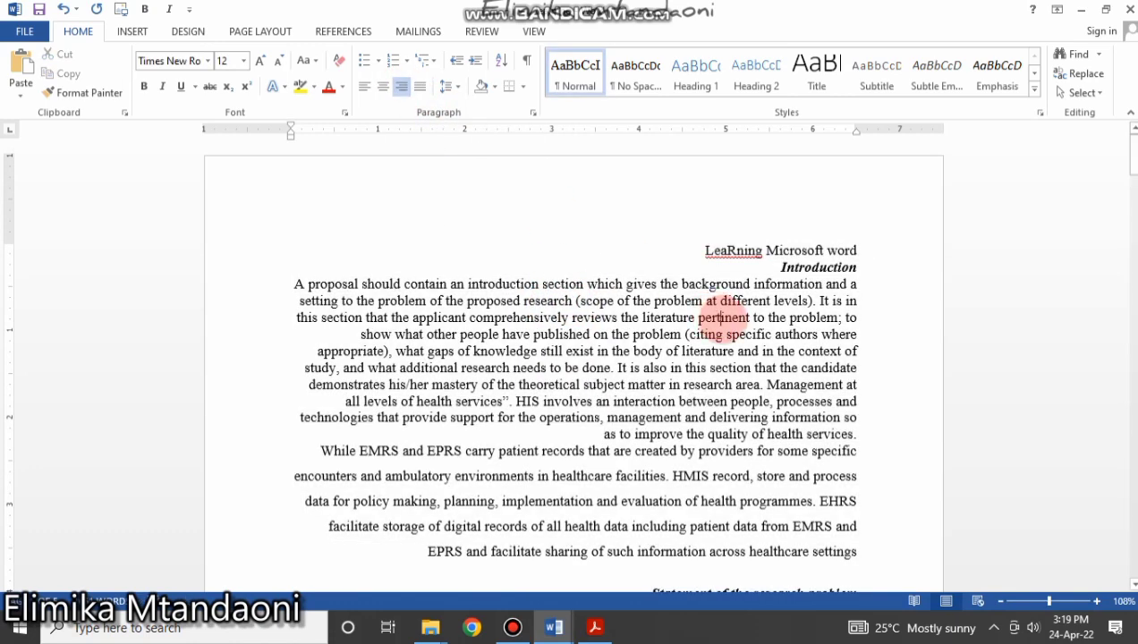
{"action": "key", "text": "ctrl+a"}
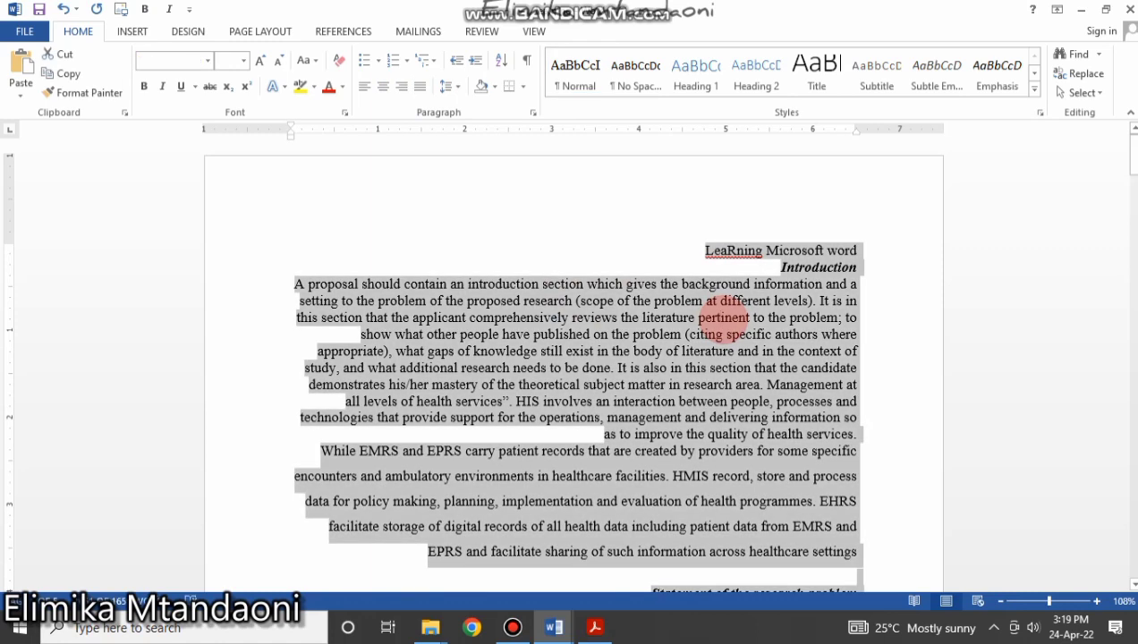
{"action": "left_click", "coordinate": [419, 87]}
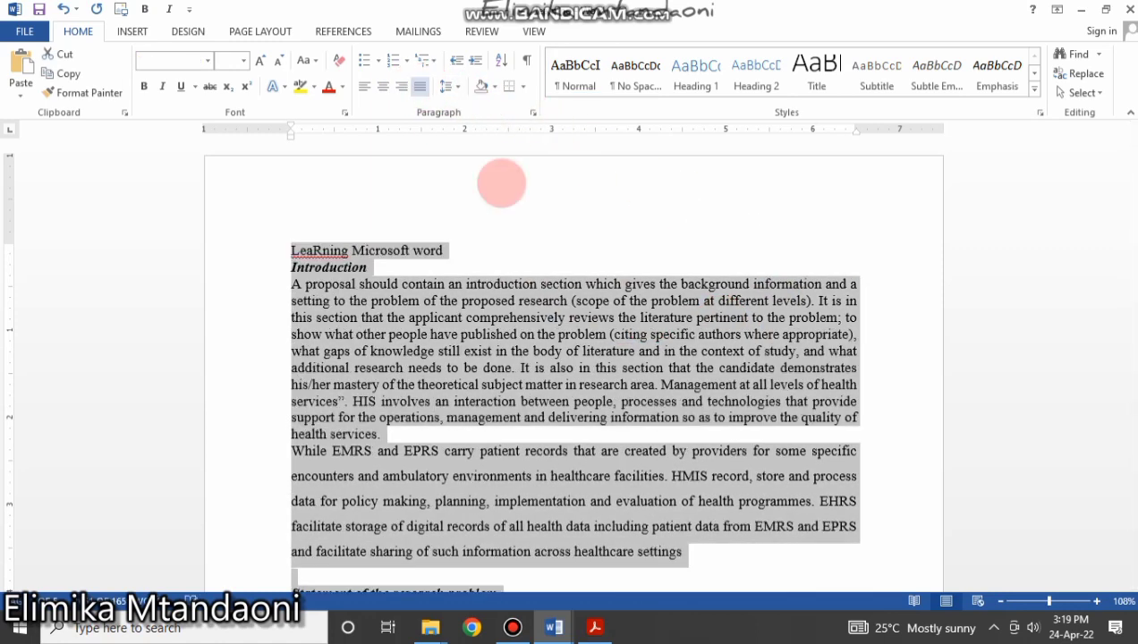
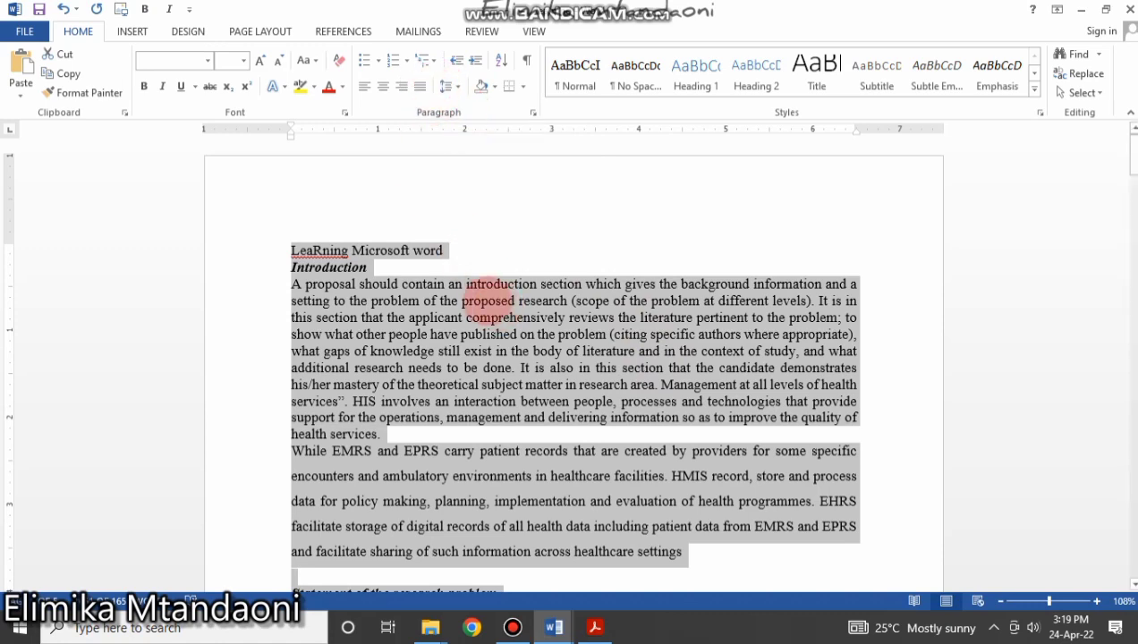
Review the title and Introduction heading formatting at the top of the proposal.
{"action": "left_click", "coordinate": [485, 300]}
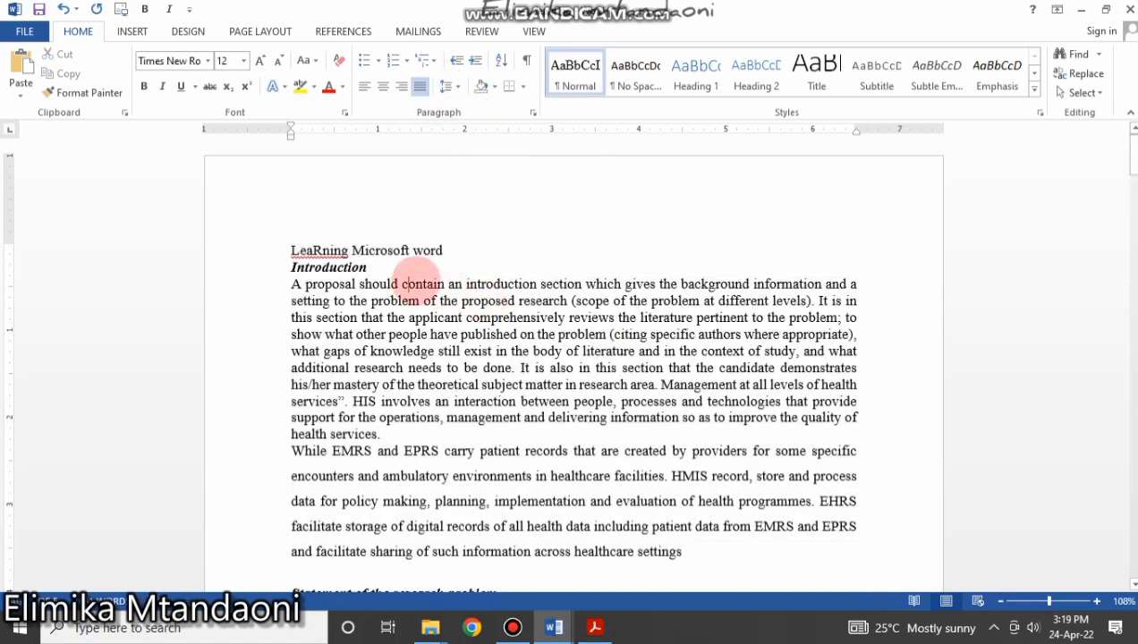
{"action": "scroll", "coordinate": [564, 395], "scroll_direction": "down", "scroll_amount": 20}
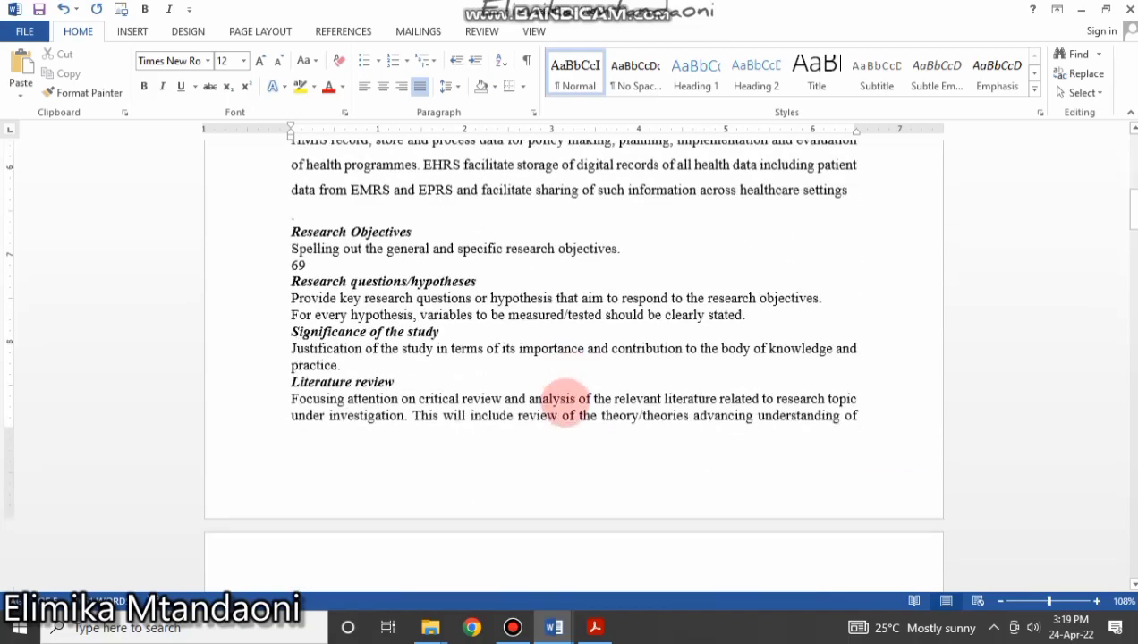
{"action": "scroll", "coordinate": [560, 412], "scroll_direction": "down", "scroll_amount": 20}
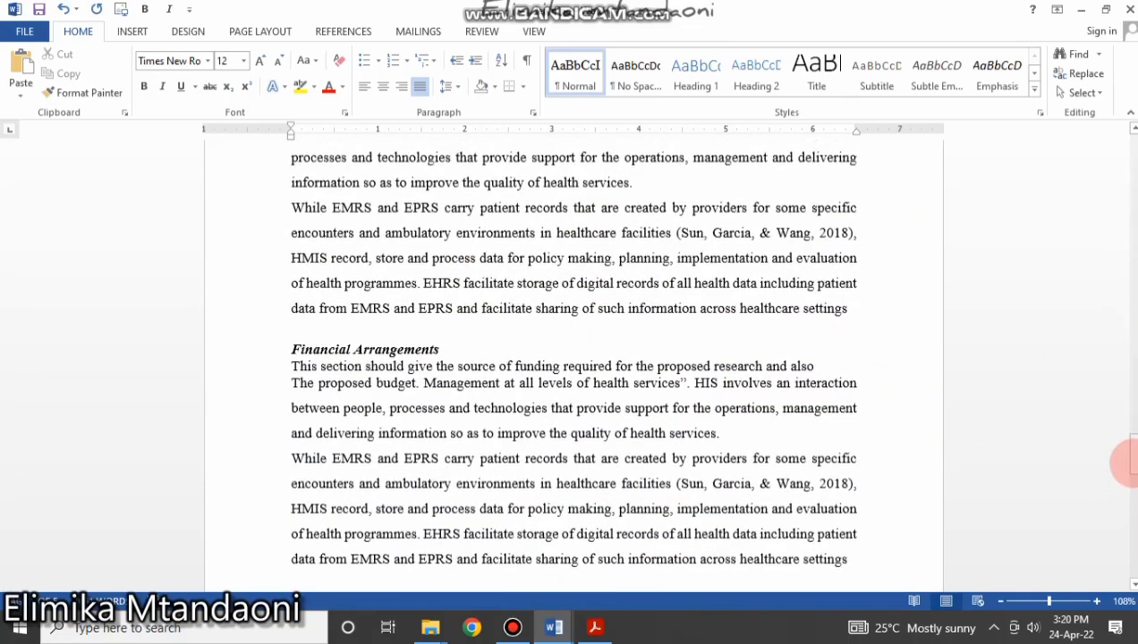
{"action": "left_click_drag", "start_coordinate": [1123, 463], "coordinate": [1118, 148]}
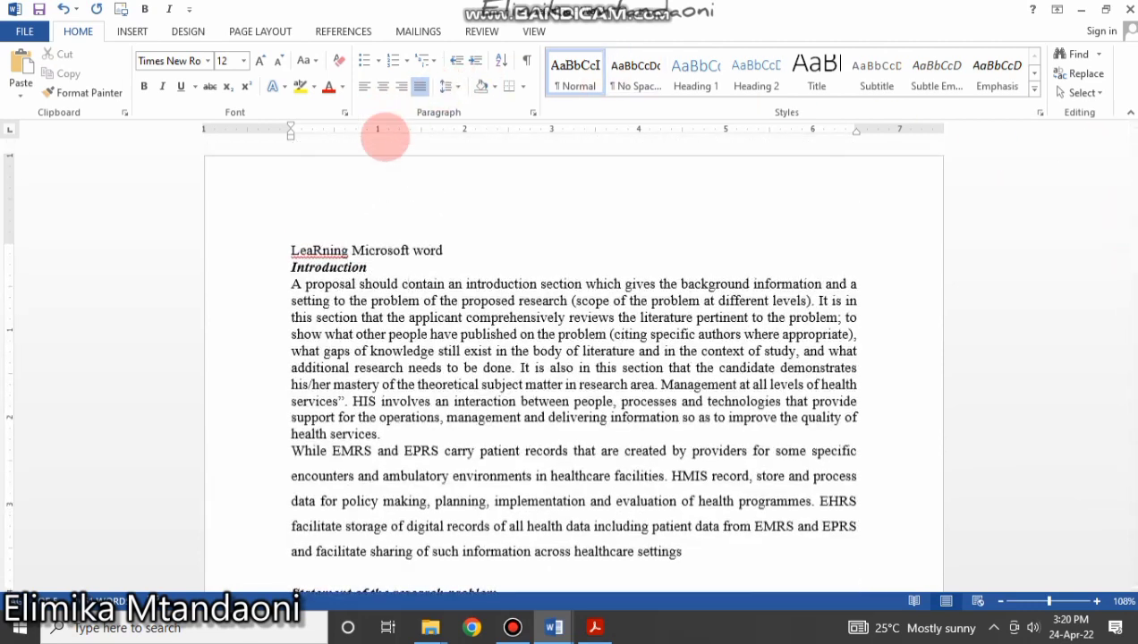
{"action": "left_click", "coordinate": [430, 267]}
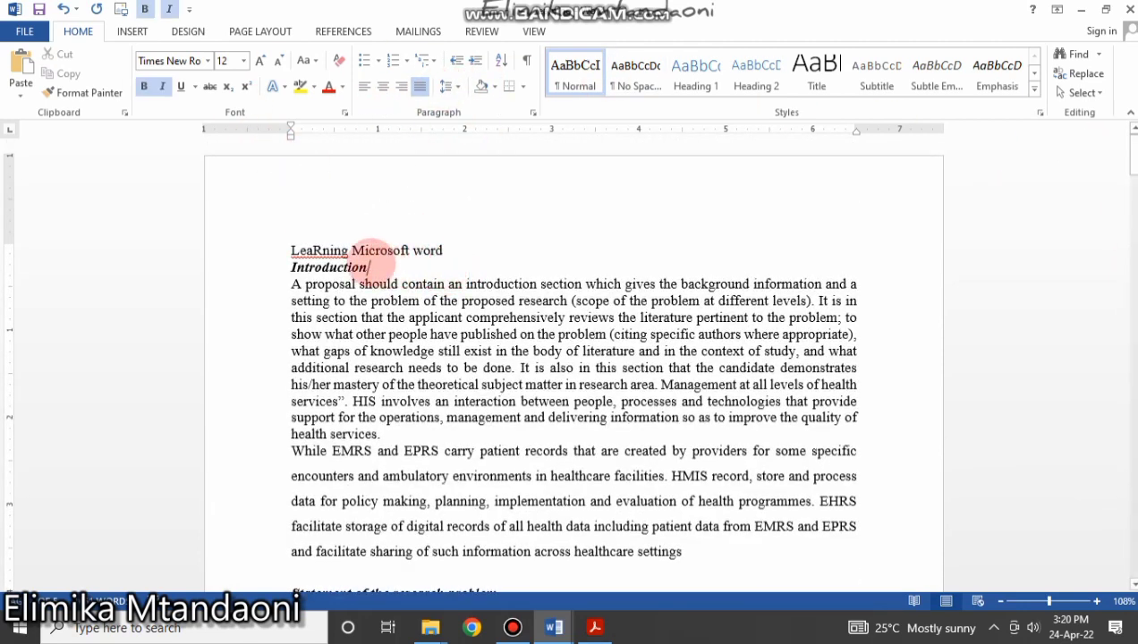
{"action": "left_click_drag", "start_coordinate": [368, 266], "coordinate": [279, 254]}
{"action": "left_click", "coordinate": [376, 300]}
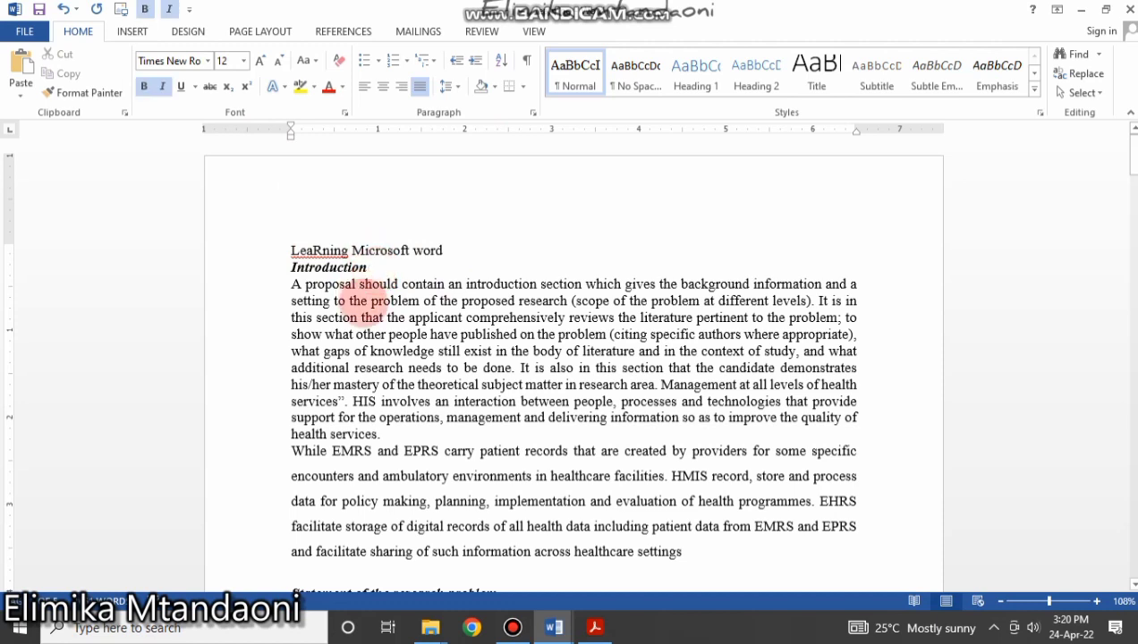
{"action": "left_click_drag", "start_coordinate": [377, 267], "coordinate": [294, 250]}
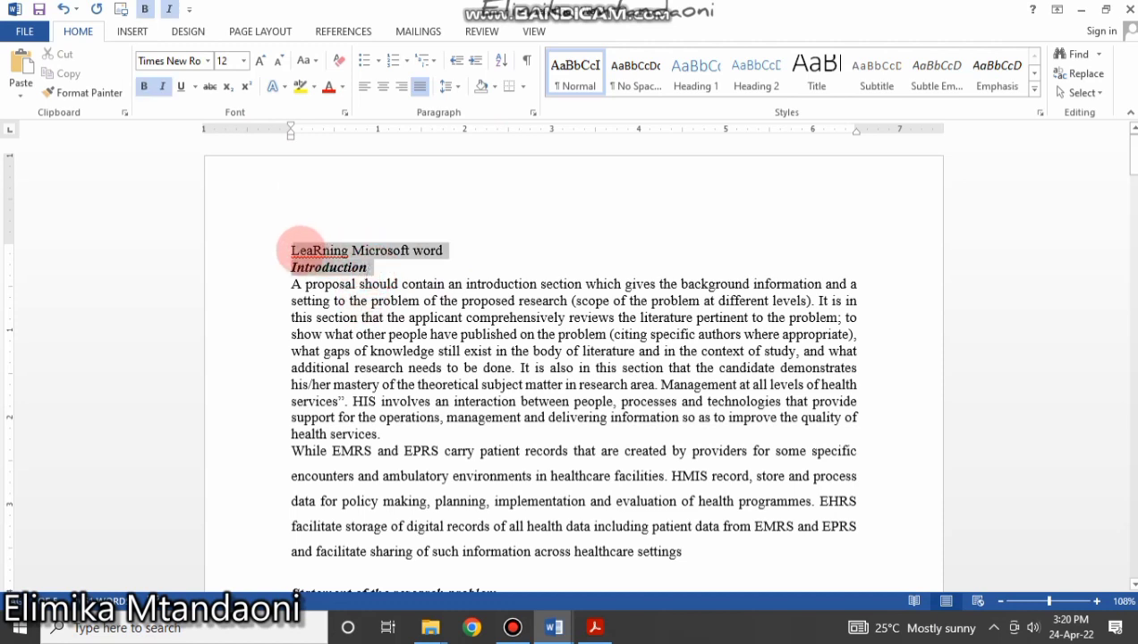
{"action": "left_click", "coordinate": [292, 251]}
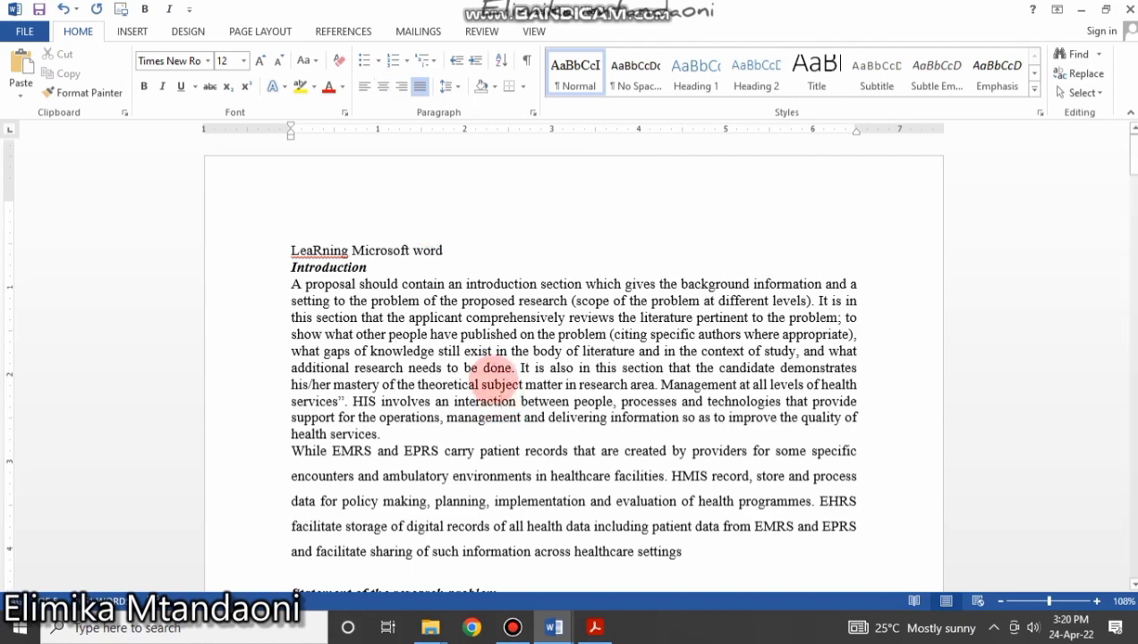
{"action": "scroll", "coordinate": [499, 380], "scroll_direction": "down", "scroll_amount": 8}
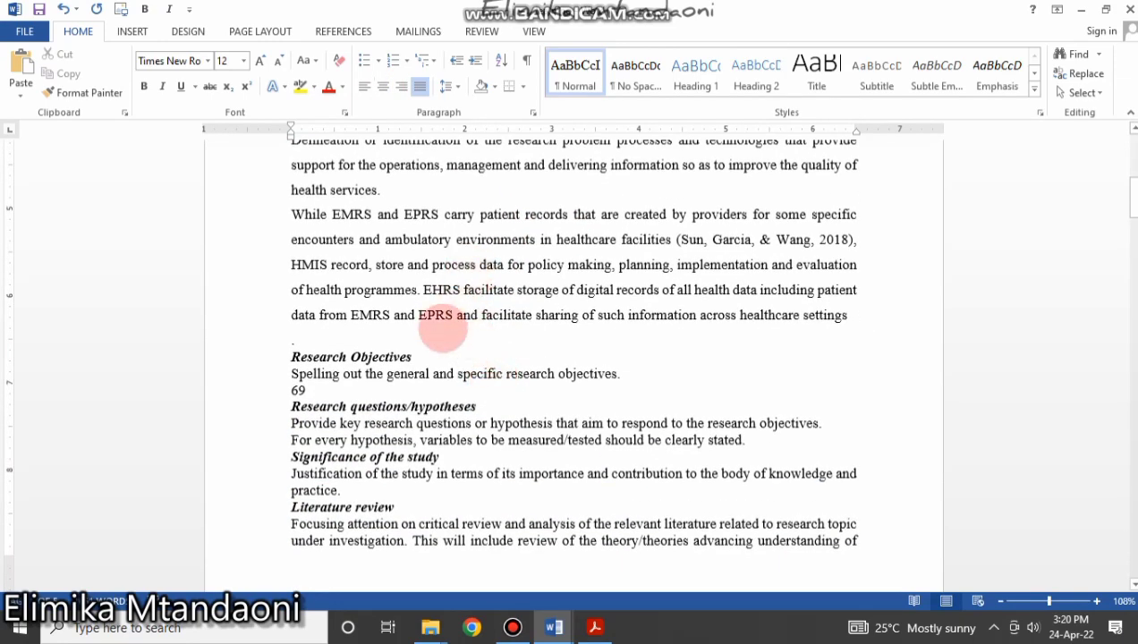
{"action": "scroll", "coordinate": [442, 329], "scroll_direction": "up", "scroll_amount": 8}
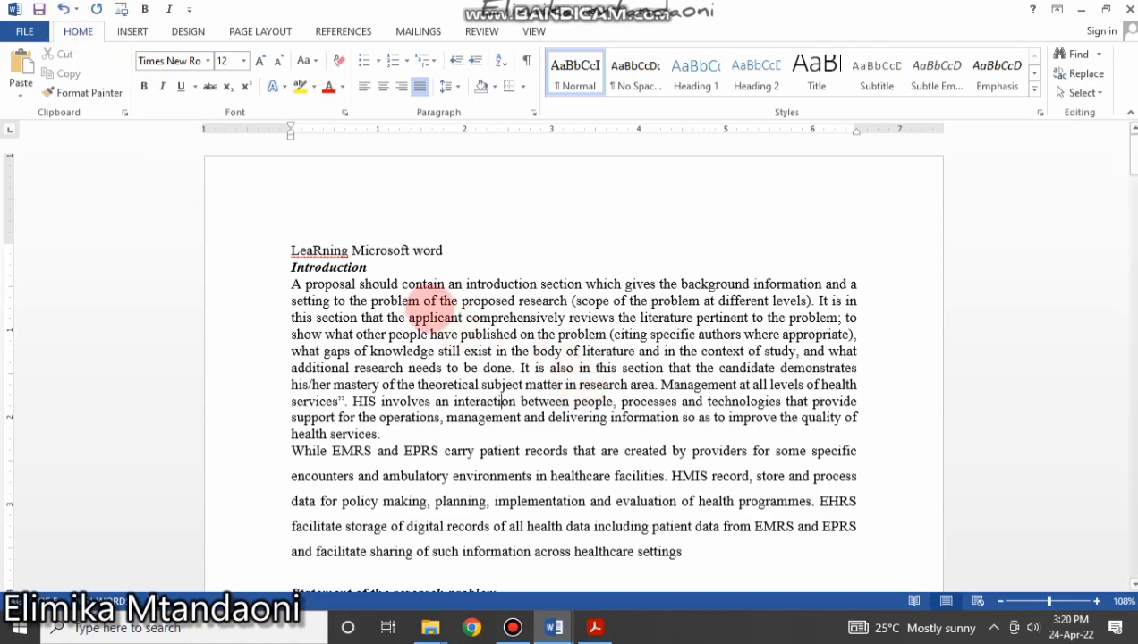
Compare line spacing in the opening paragraphs by selecting phrases in them.
{"action": "scroll", "coordinate": [528, 434], "scroll_direction": "down", "scroll_amount": 1}
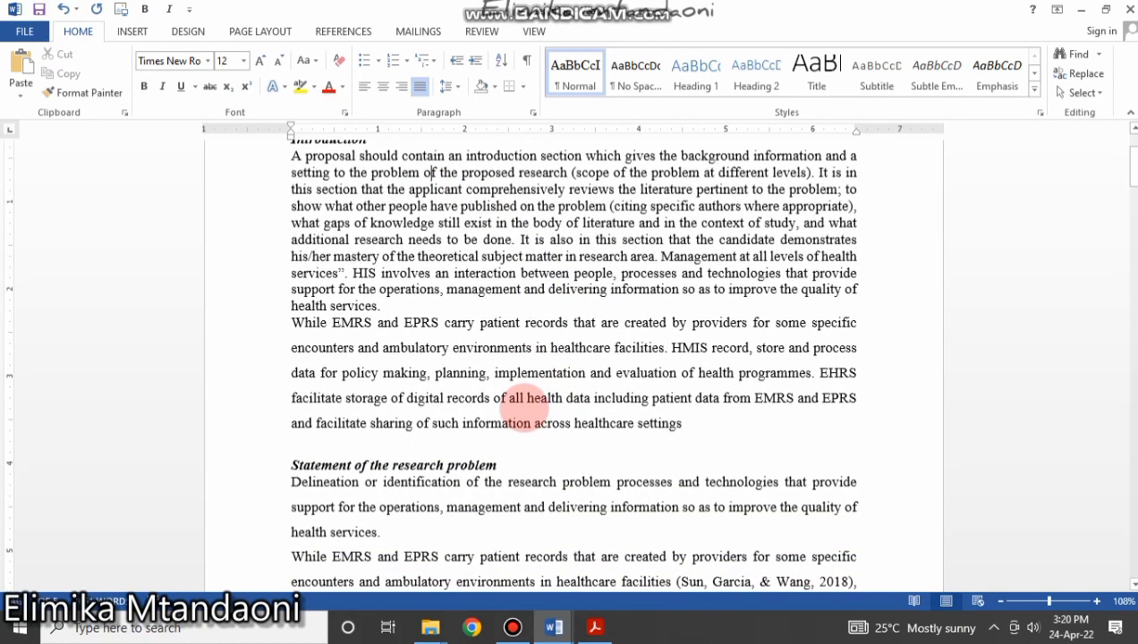
{"action": "scroll", "coordinate": [521, 406], "scroll_direction": "up", "scroll_amount": 2}
{"action": "scroll", "coordinate": [521, 300], "scroll_direction": "down", "scroll_amount": 3}
{"action": "scroll", "coordinate": [517, 358], "scroll_direction": "down", "scroll_amount": 5}
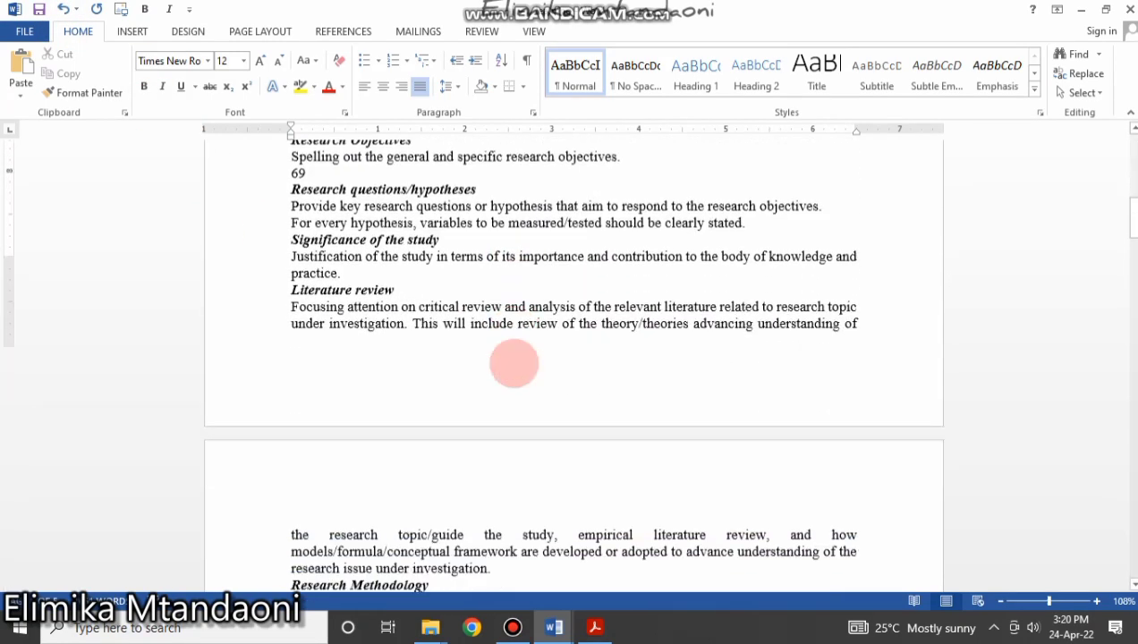
{"action": "scroll", "coordinate": [521, 362], "scroll_direction": "up", "scroll_amount": 6}
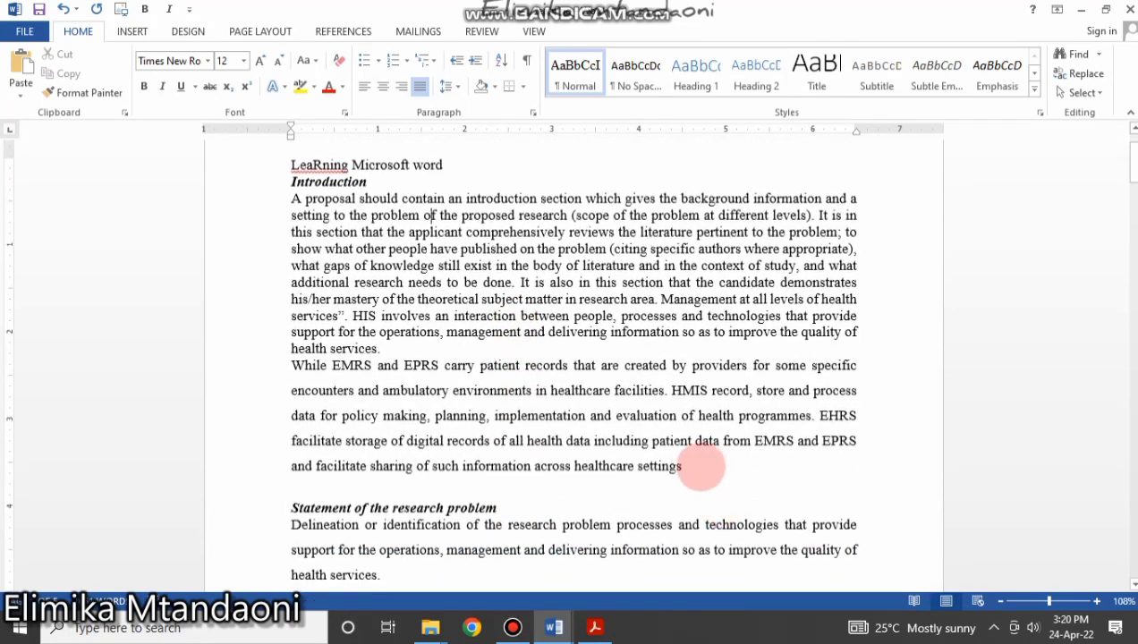
{"action": "left_click_drag", "start_coordinate": [683, 466], "coordinate": [291, 369]}
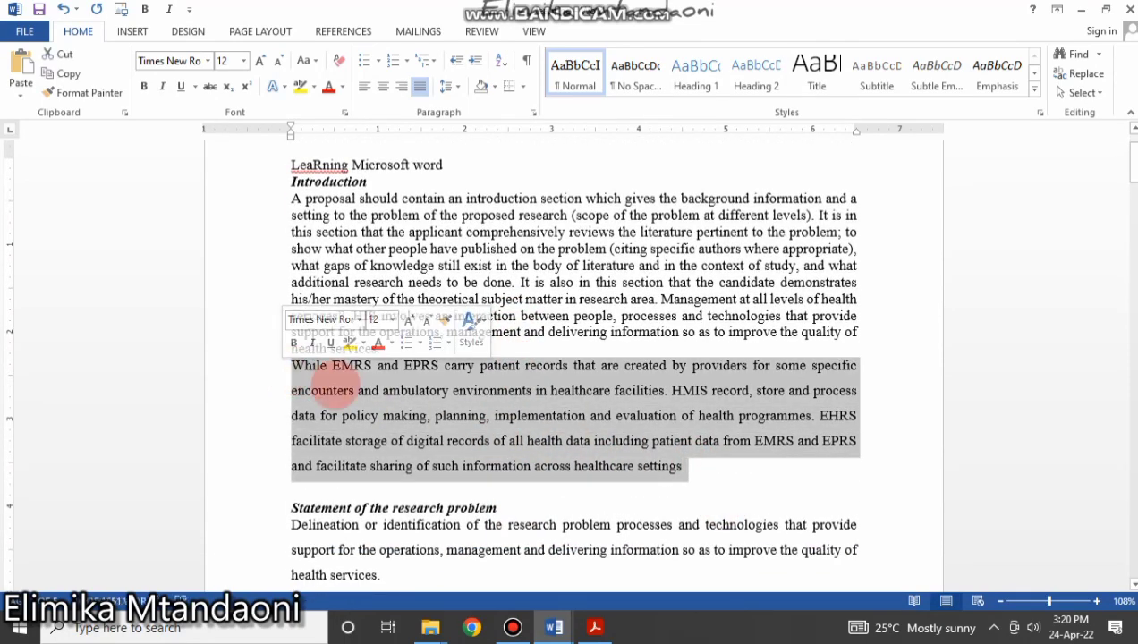
{"action": "left_click", "coordinate": [335, 390]}
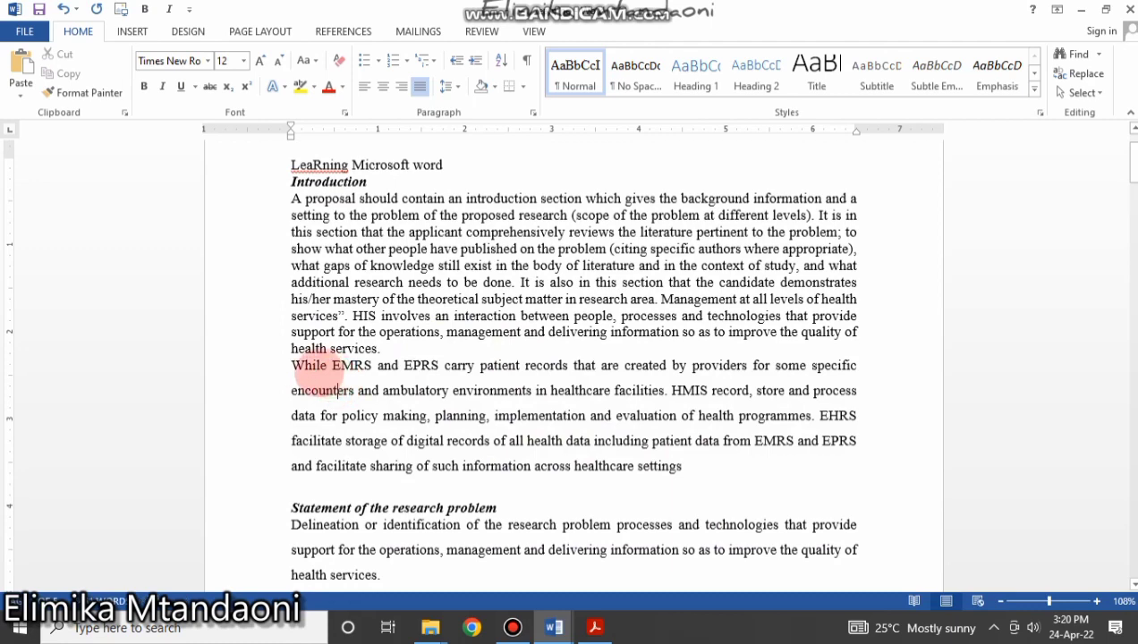
{"action": "left_click_drag", "start_coordinate": [293, 359], "coordinate": [401, 360]}
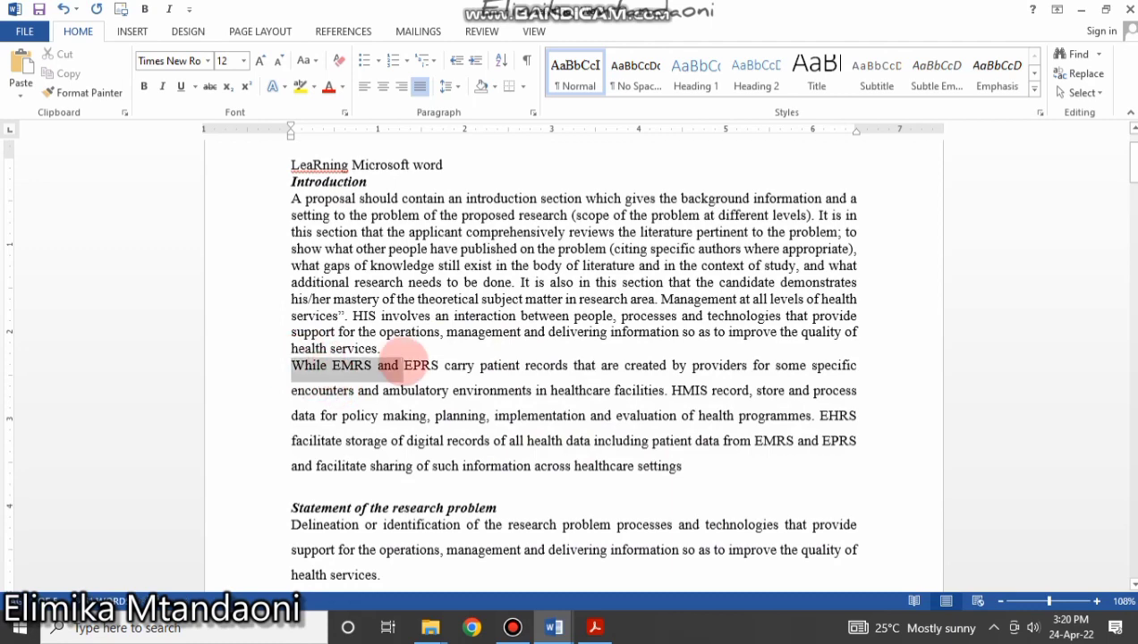
{"action": "left_click_drag", "start_coordinate": [292, 390], "coordinate": [382, 391]}
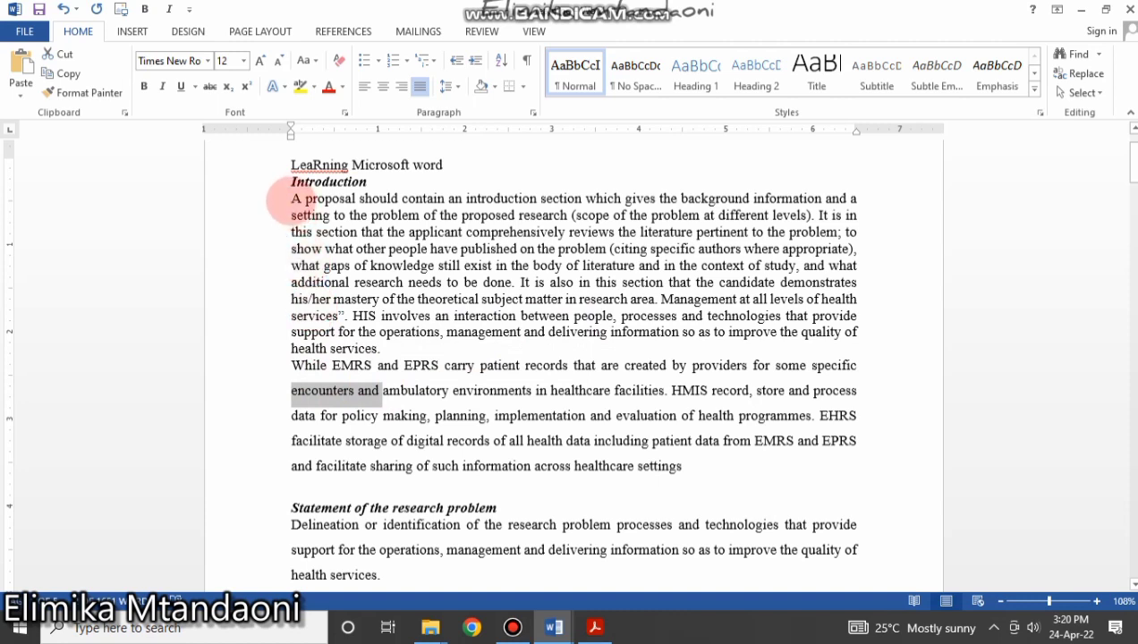
{"action": "left_click", "coordinate": [293, 198]}
{"action": "left_click_drag", "start_coordinate": [336, 203], "coordinate": [400, 199]}
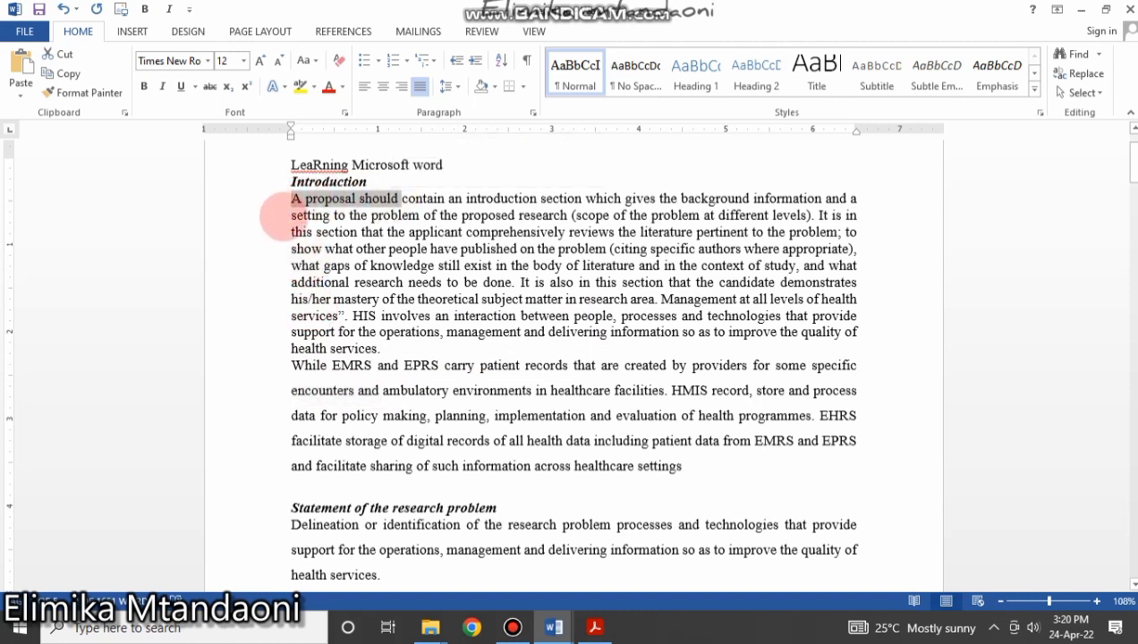
{"action": "left_click_drag", "start_coordinate": [286, 216], "coordinate": [435, 216]}
{"action": "left_click", "coordinate": [458, 344]}
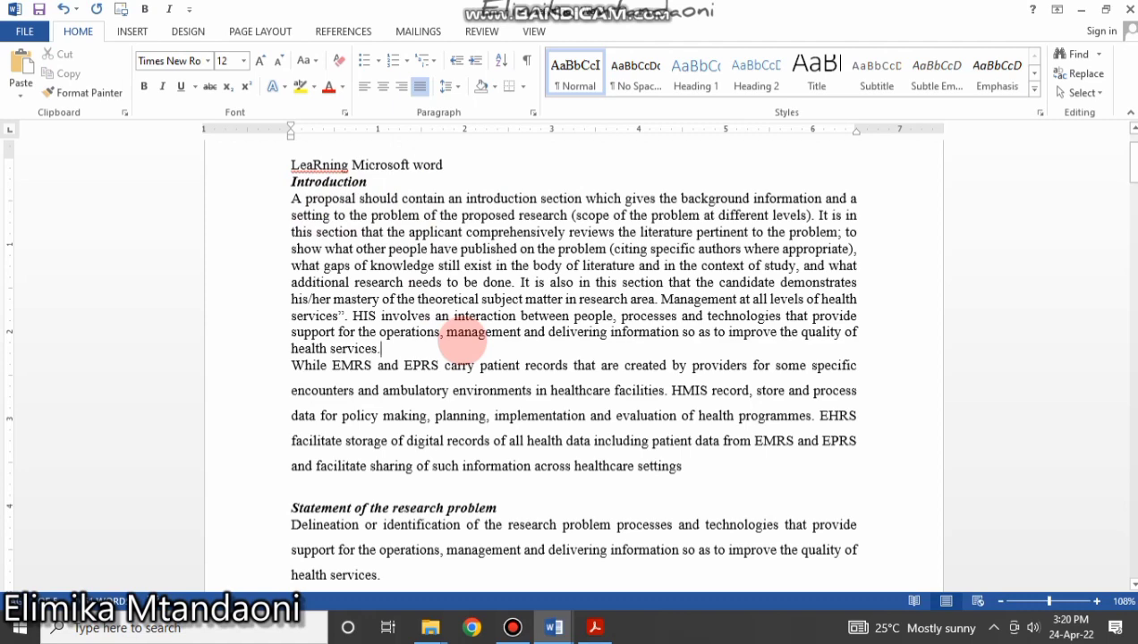
Set line spacing for the entire document to 2.0 and scroll through to check it.
{"action": "key", "text": "ctrl+a"}
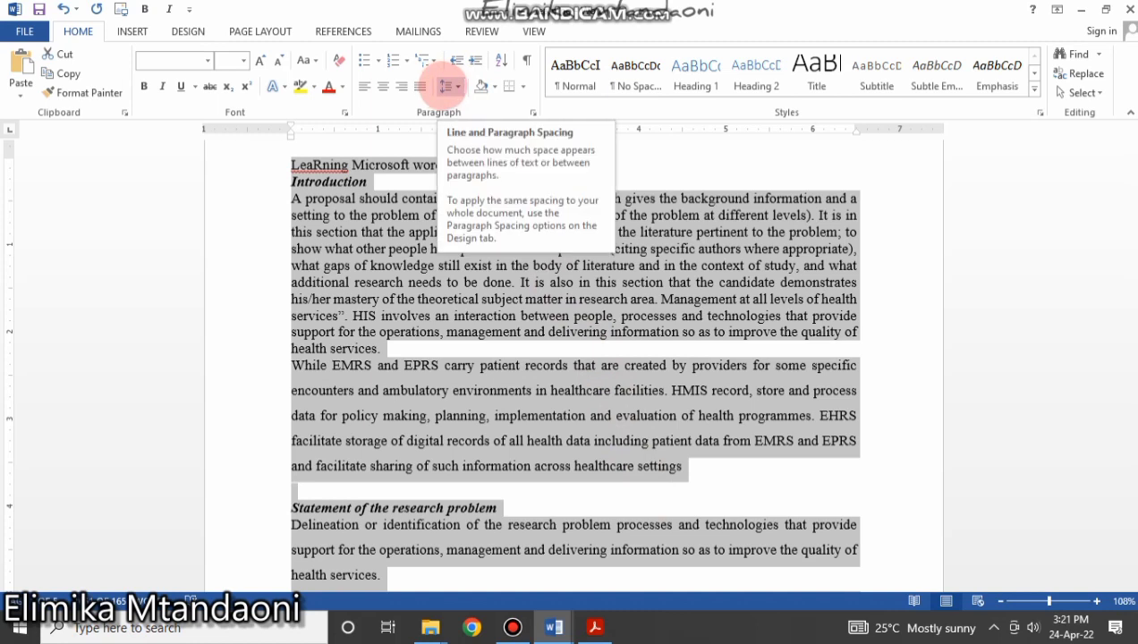
{"action": "left_click", "coordinate": [450, 86]}
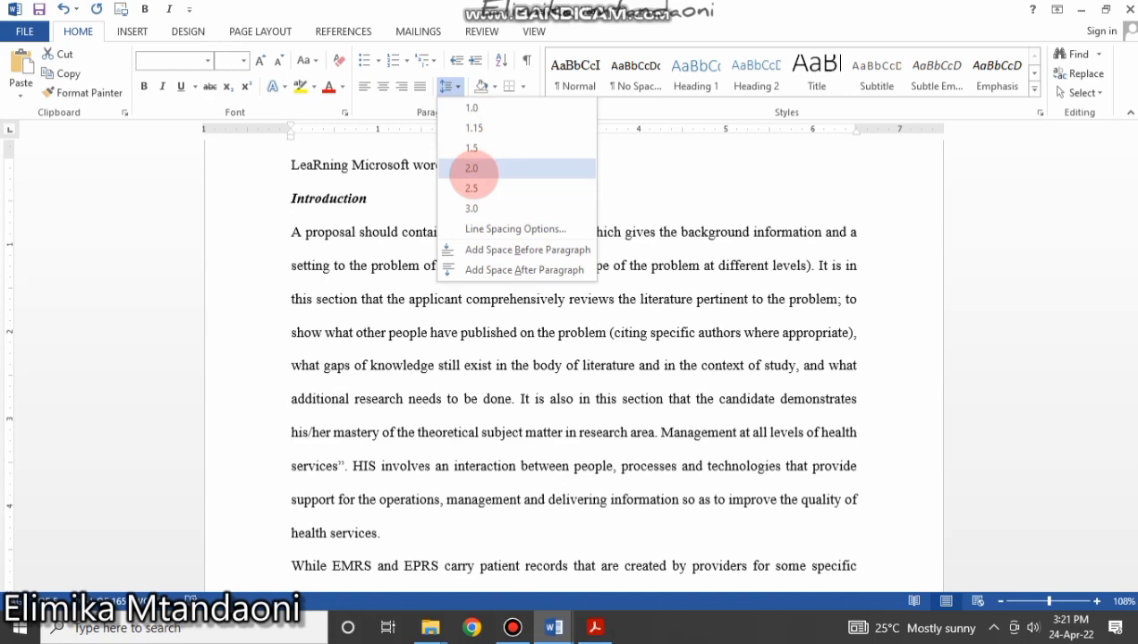
{"action": "left_click", "coordinate": [471, 168]}
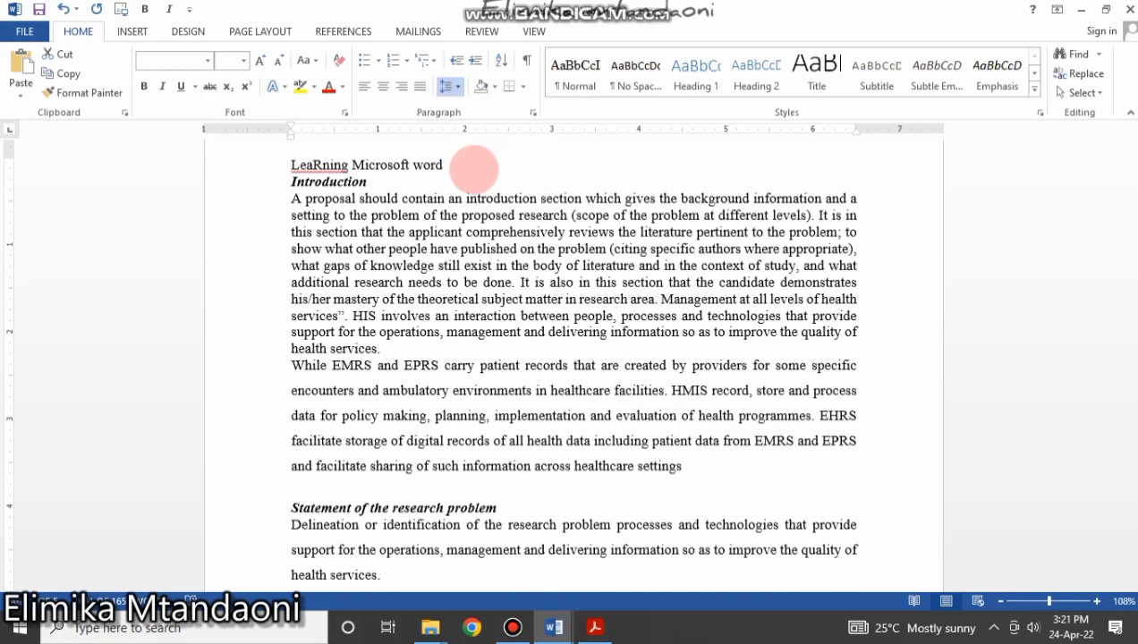
{"action": "scroll", "coordinate": [499, 264], "scroll_direction": "down", "scroll_amount": 3}
{"action": "scroll", "coordinate": [501, 269], "scroll_direction": "down", "scroll_amount": 20}
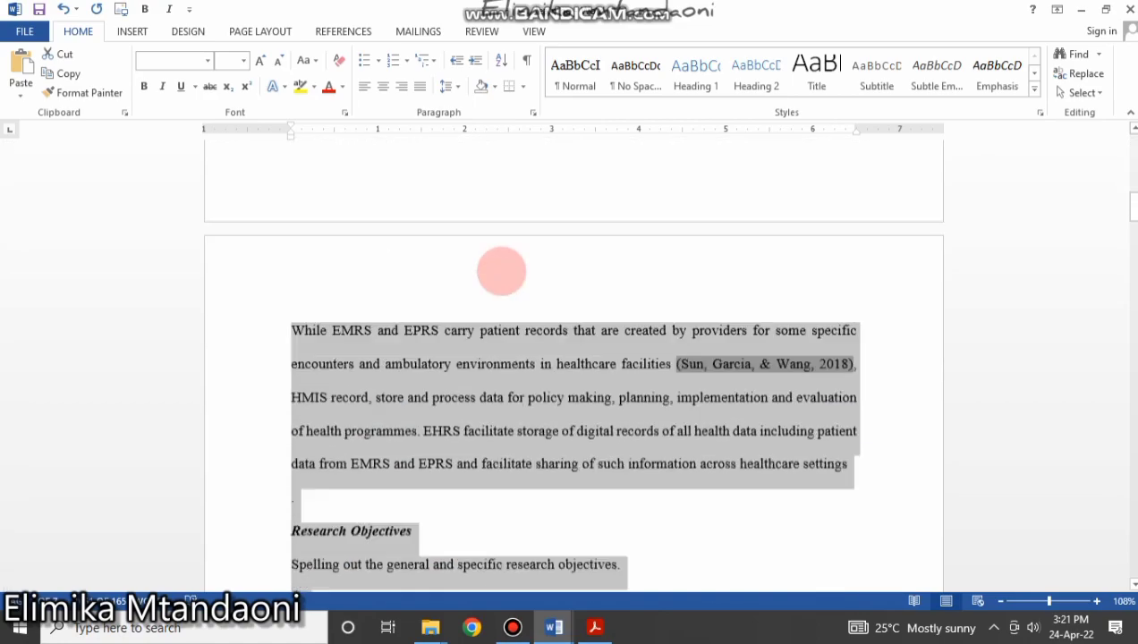
{"action": "scroll", "coordinate": [501, 278], "scroll_direction": "down", "scroll_amount": 20}
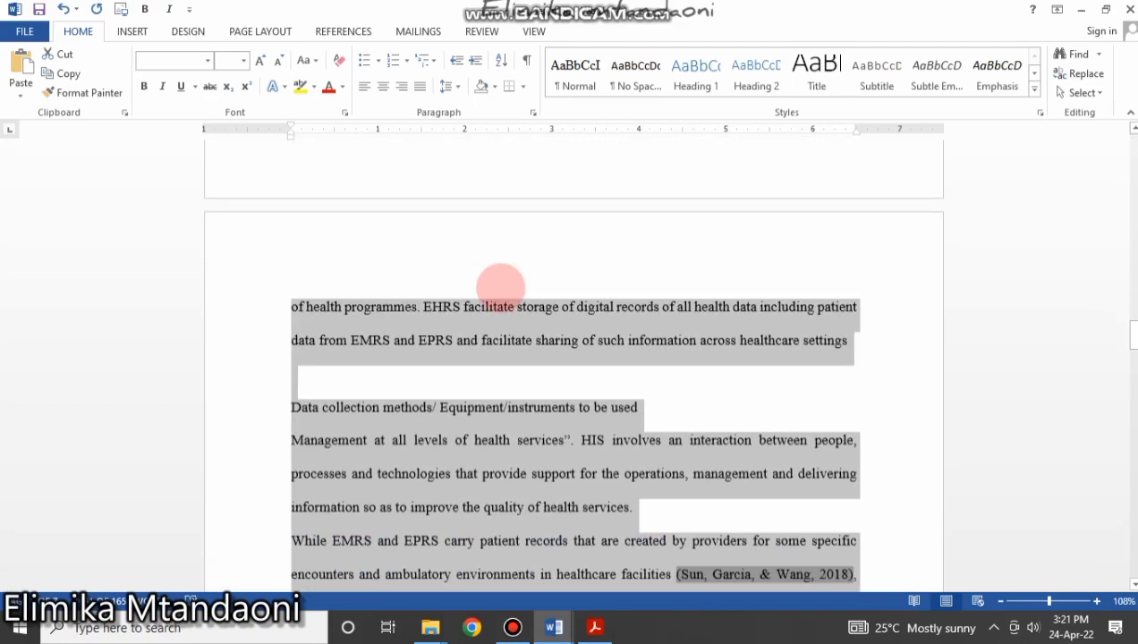
{"action": "scroll", "coordinate": [499, 332], "scroll_direction": "down", "scroll_amount": 3}
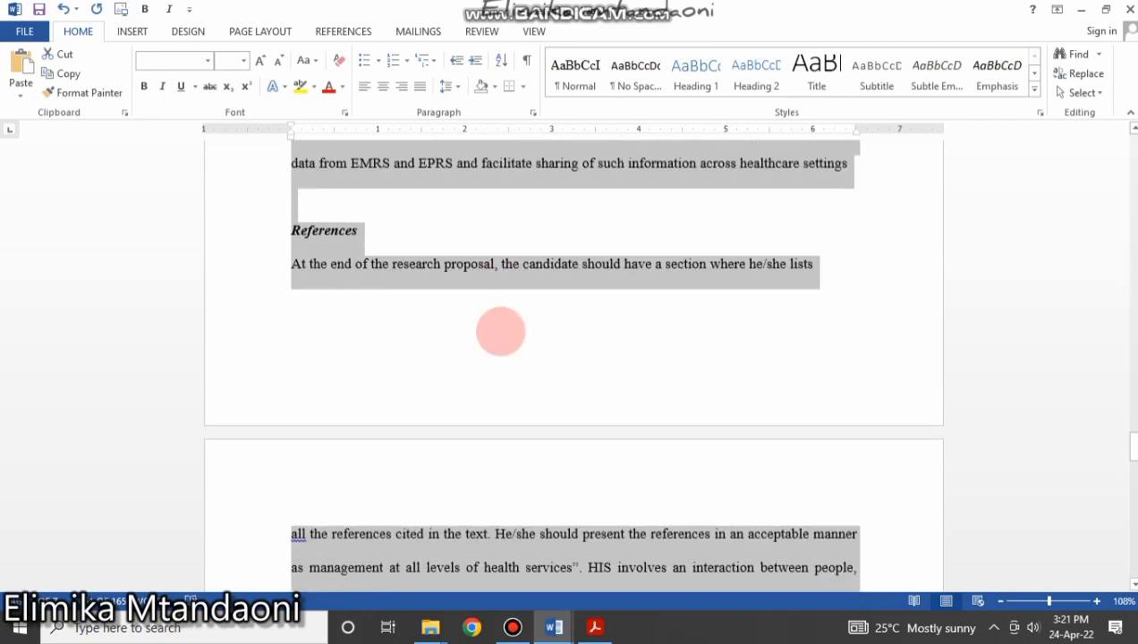
{"action": "scroll", "coordinate": [500, 331], "scroll_direction": "up", "scroll_amount": 10}
{"action": "scroll", "coordinate": [494, 333], "scroll_direction": "up", "scroll_amount": 20}
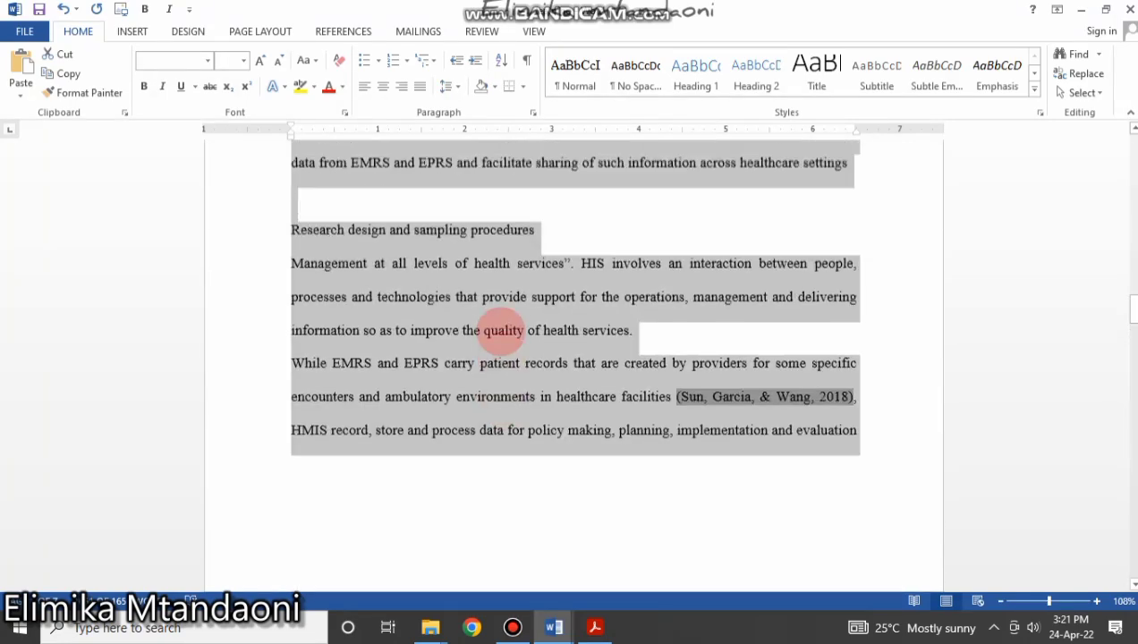
{"action": "scroll", "coordinate": [500, 331], "scroll_direction": "up", "scroll_amount": 15}
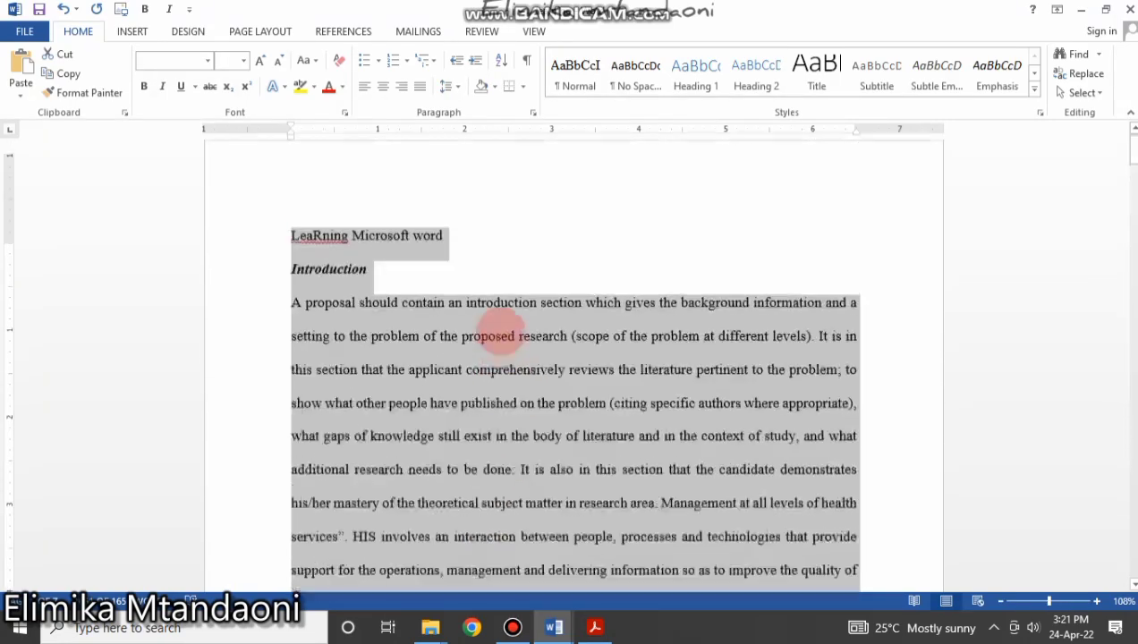
{"action": "left_click", "coordinate": [457, 287]}
{"action": "left_click", "coordinate": [474, 316]}
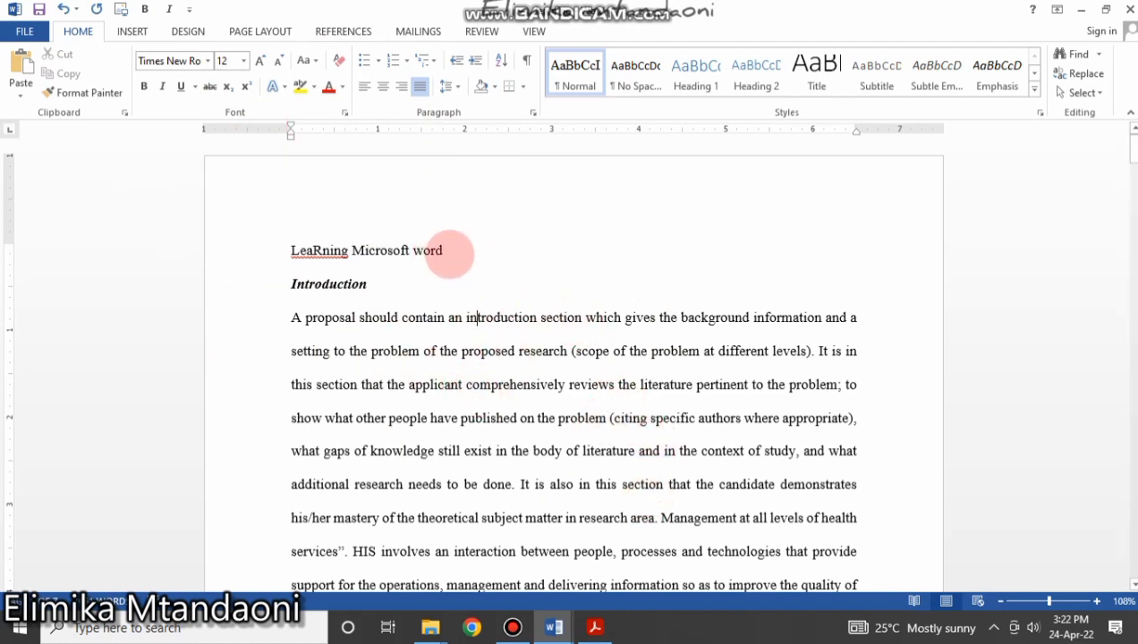
Correct LeaRning to Learning from the spelling suggestions, then undo the correction.
{"action": "left_click_drag", "start_coordinate": [452, 250], "coordinate": [300, 251]}
{"action": "left_click", "coordinate": [392, 284]}
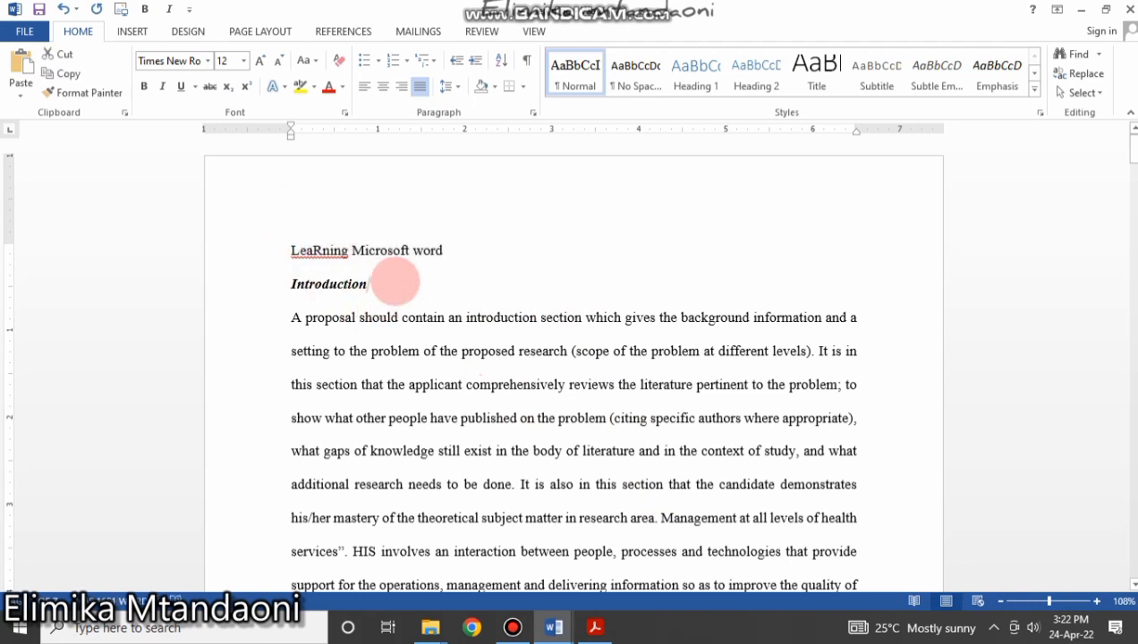
{"action": "left_click_drag", "start_coordinate": [445, 251], "coordinate": [267, 240]}
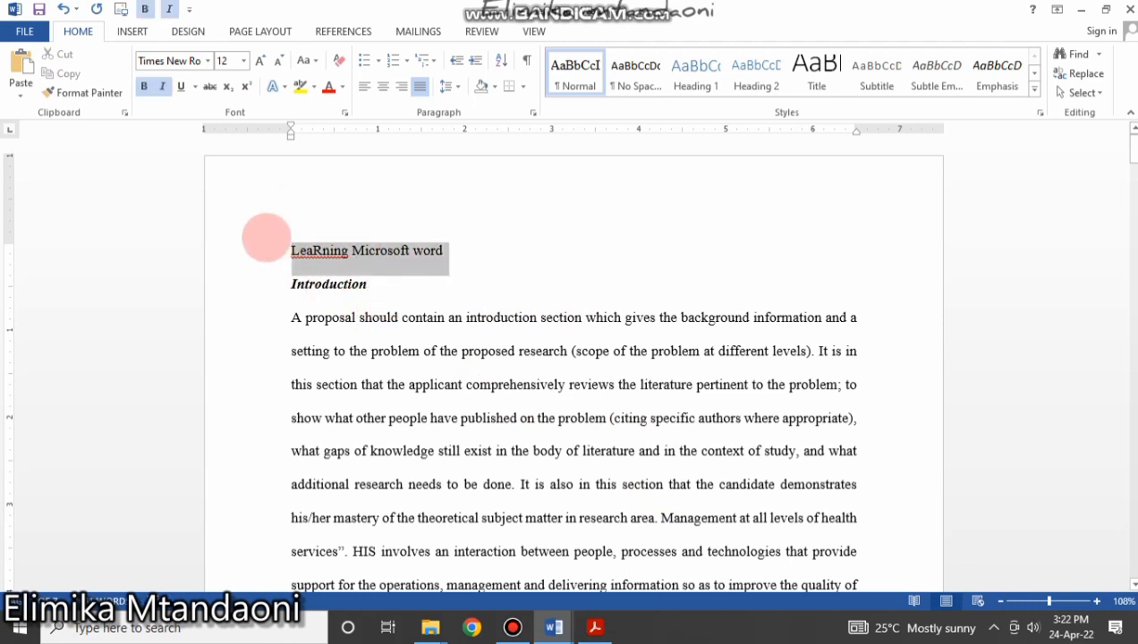
{"action": "left_click", "coordinate": [372, 318]}
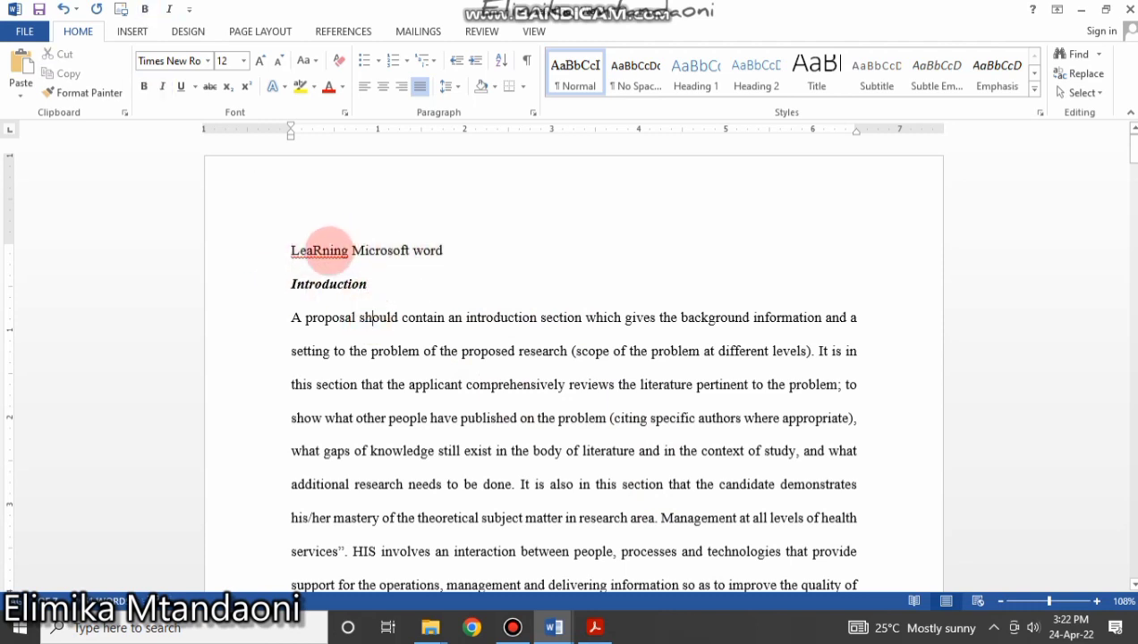
{"action": "right_click", "coordinate": [329, 250]}
{"action": "left_click", "coordinate": [380, 269]}
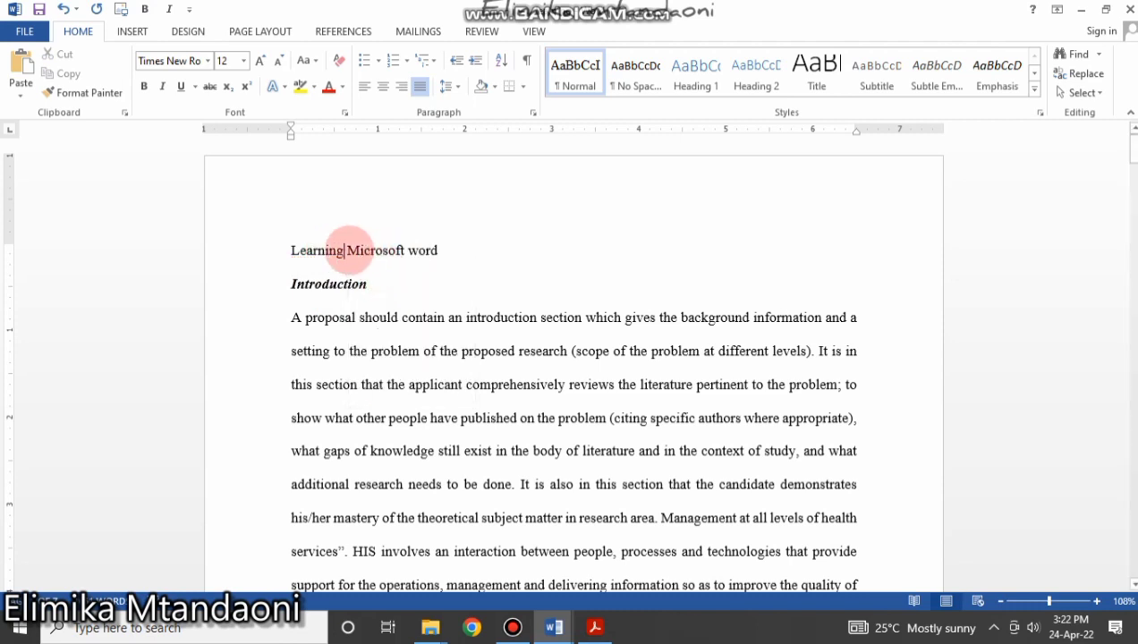
{"action": "key", "text": "ctrl+z"}
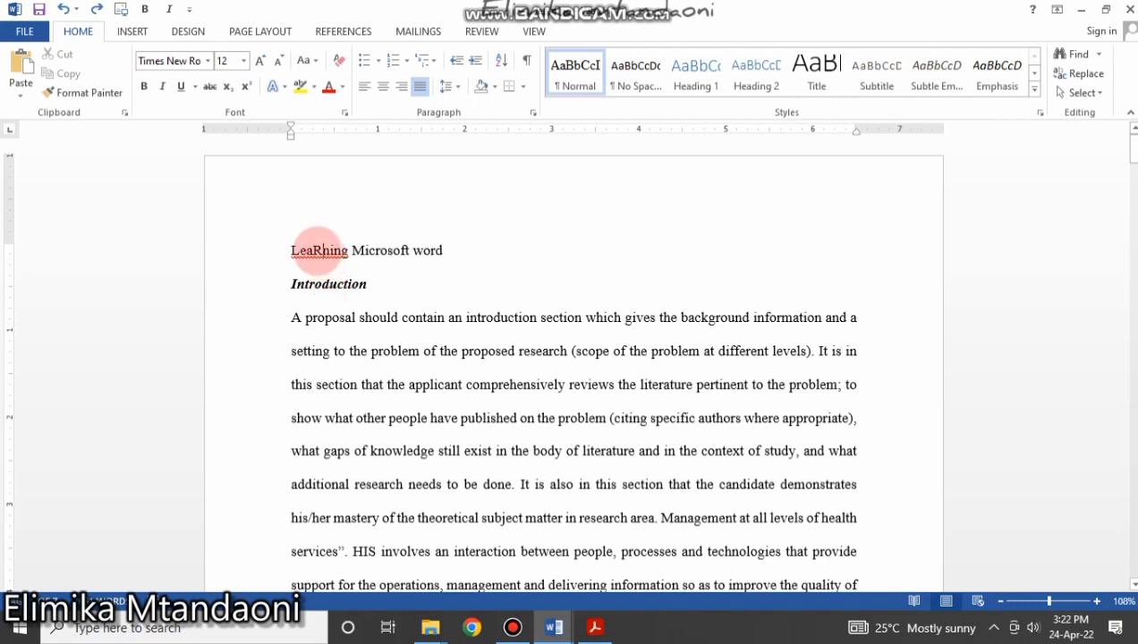
Replace LeaRning with the suggested Learning and reselect the title line.
{"action": "left_click_drag", "start_coordinate": [290, 251], "coordinate": [349, 248]}
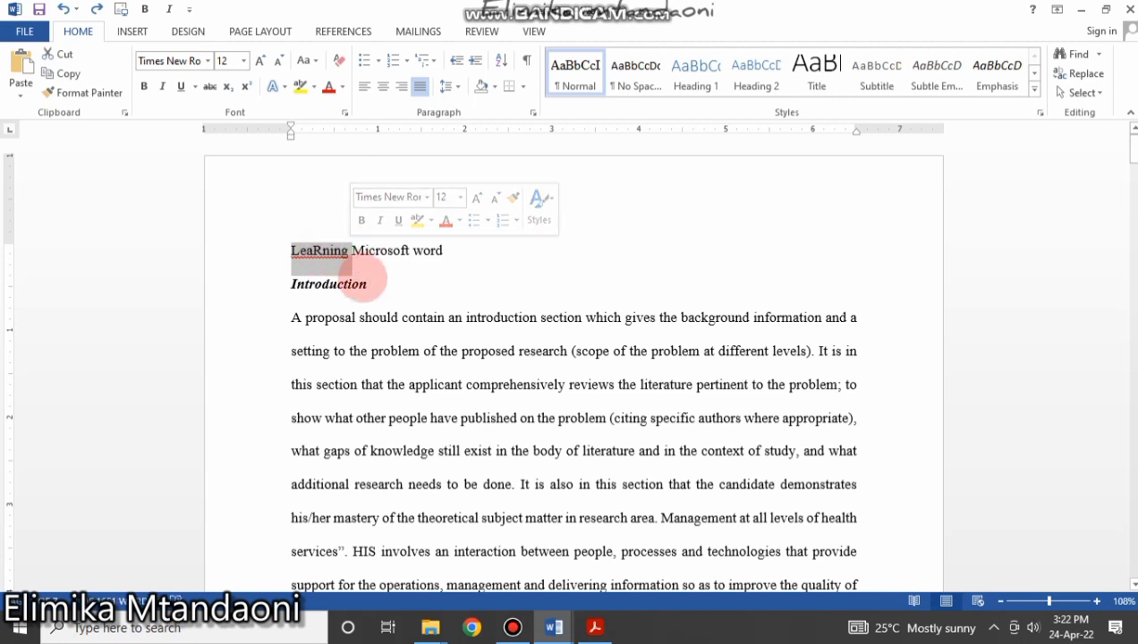
{"action": "left_click", "coordinate": [363, 284]}
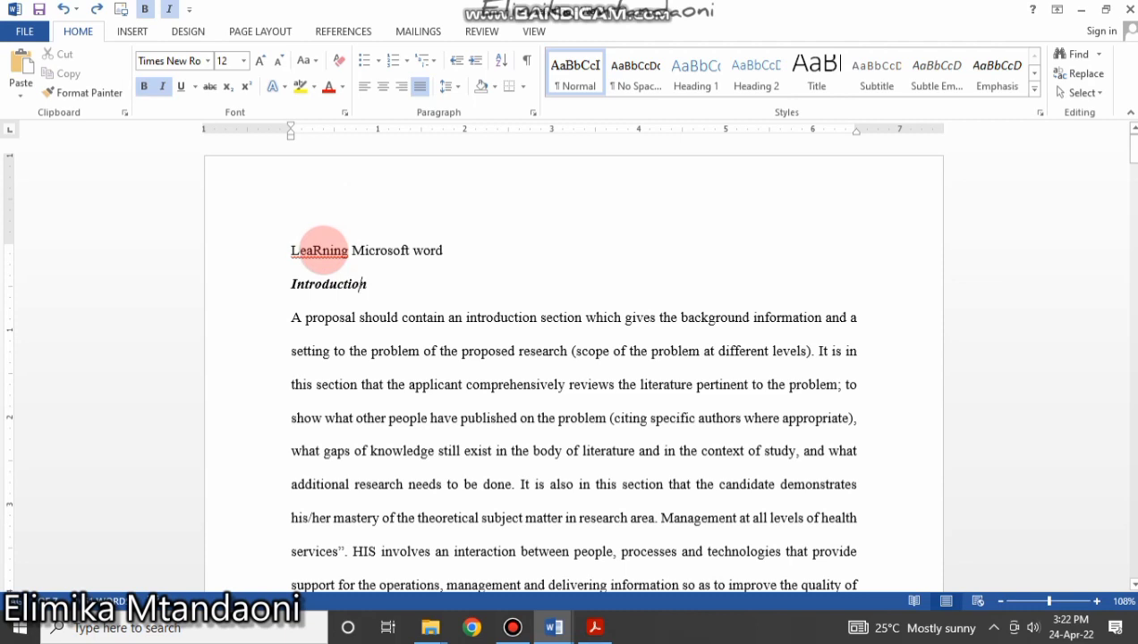
{"action": "right_click", "coordinate": [318, 250]}
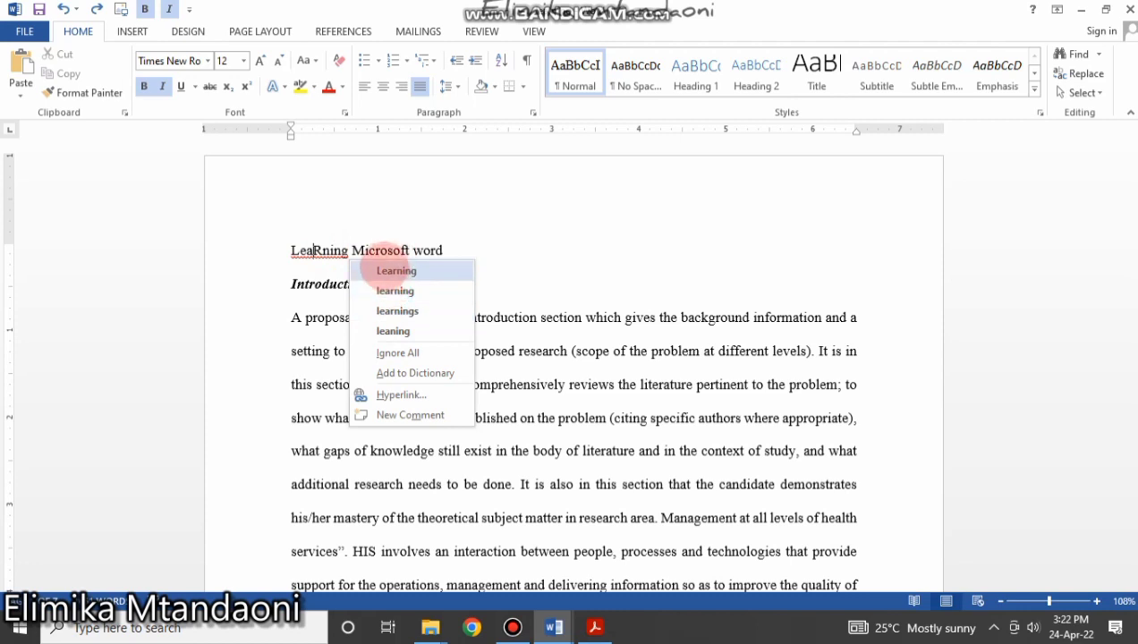
{"action": "left_click", "coordinate": [396, 271]}
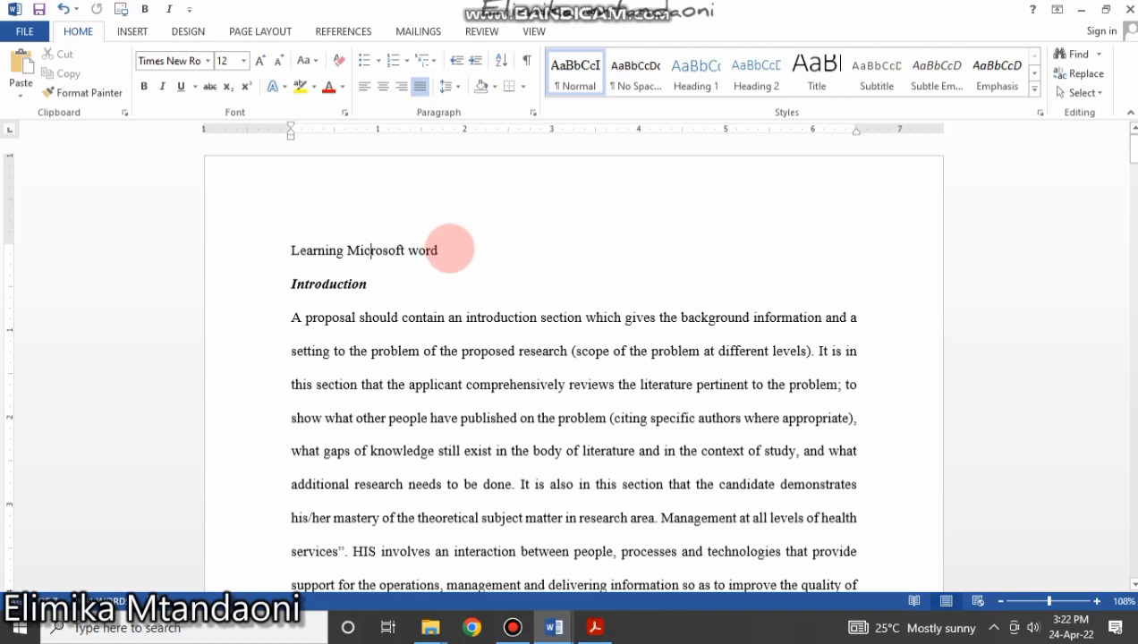
{"action": "left_click_drag", "start_coordinate": [449, 246], "coordinate": [267, 253]}
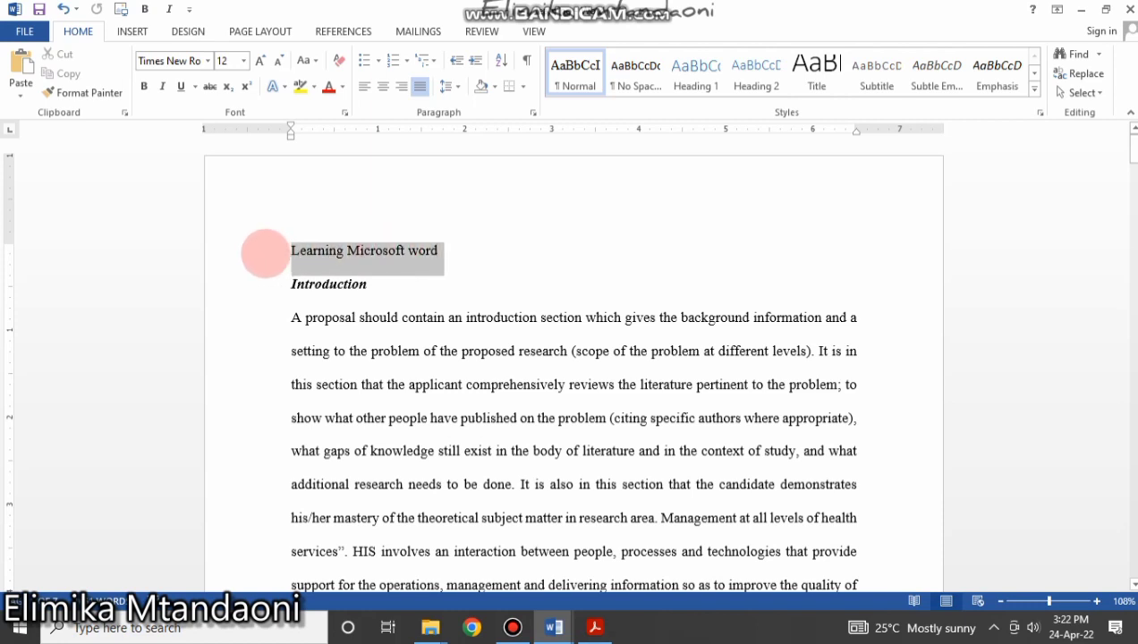
{"action": "left_click", "coordinate": [462, 287]}
{"action": "left_click_drag", "start_coordinate": [440, 252], "coordinate": [292, 268]}
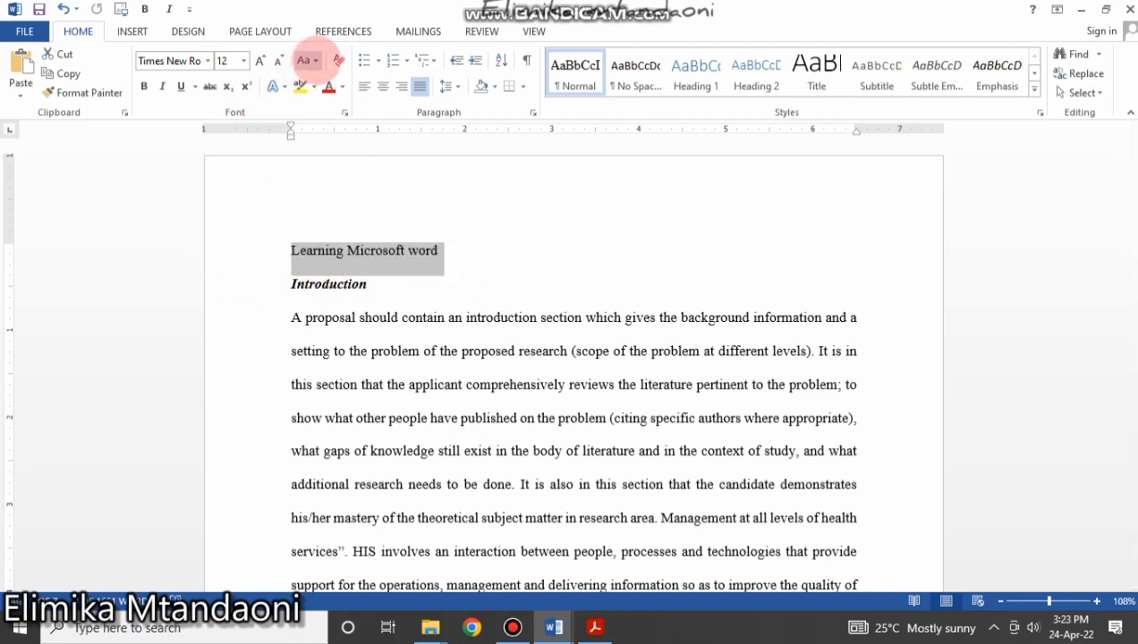
Change the title to UPPERCASE, LEARNING MICROSOFT WORD, at font size 24.
{"action": "left_click", "coordinate": [315, 60]}
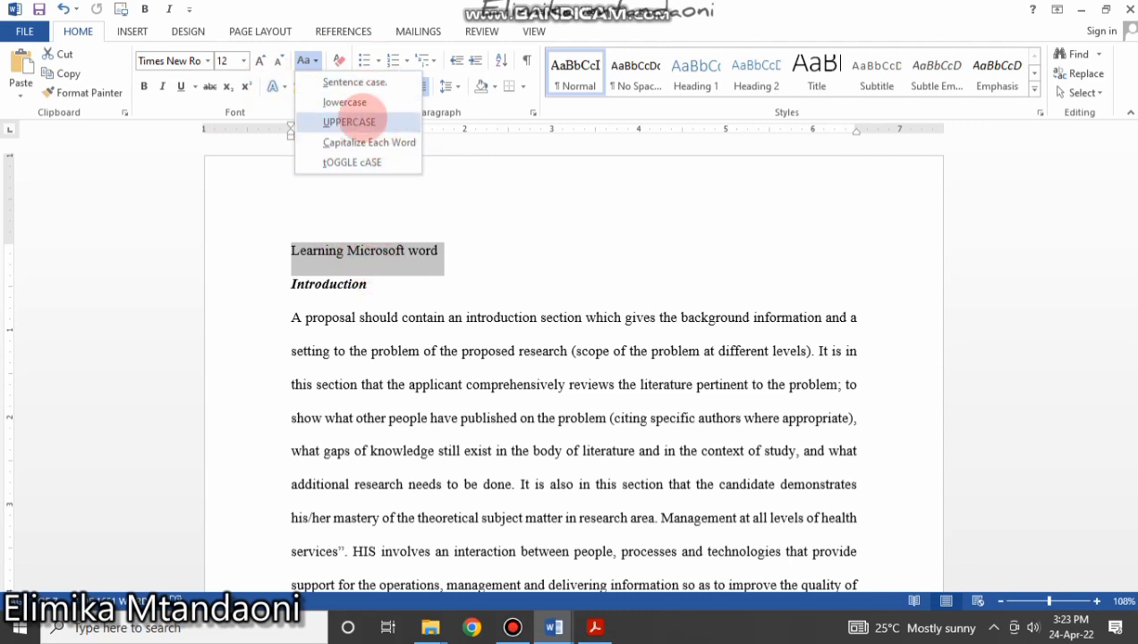
{"action": "left_click", "coordinate": [327, 121]}
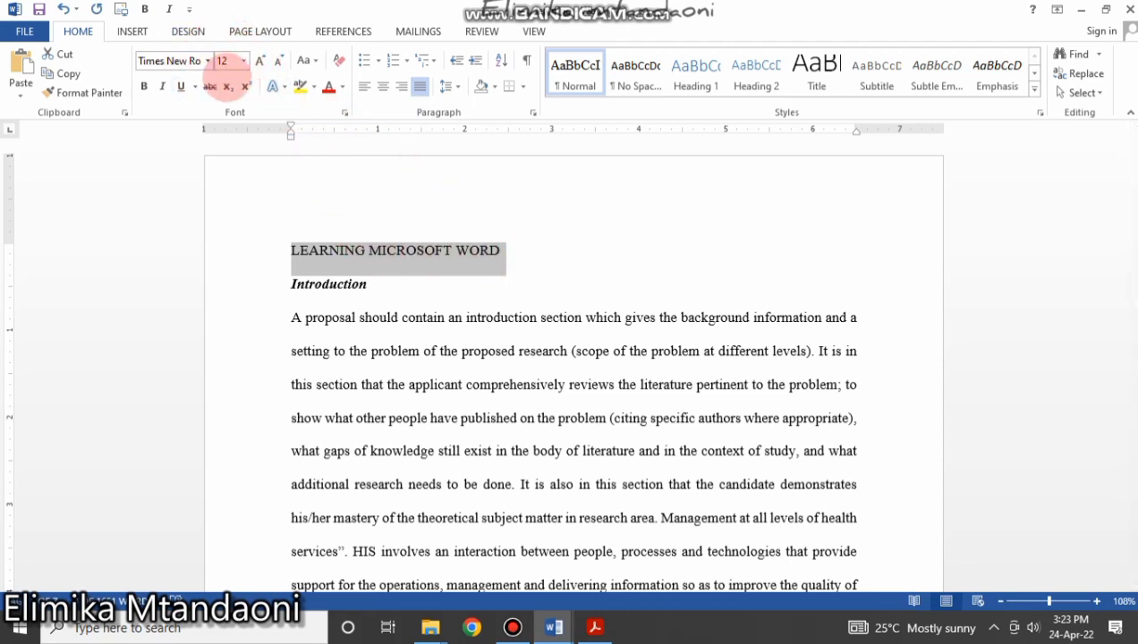
{"action": "left_click", "coordinate": [243, 60]}
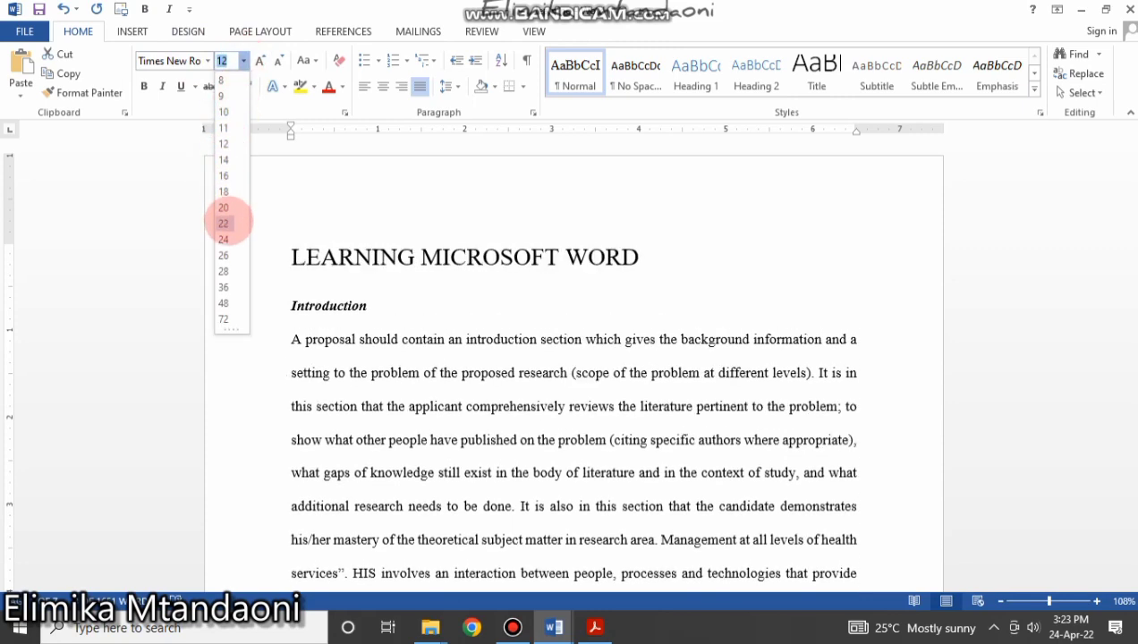
{"action": "left_click", "coordinate": [224, 239]}
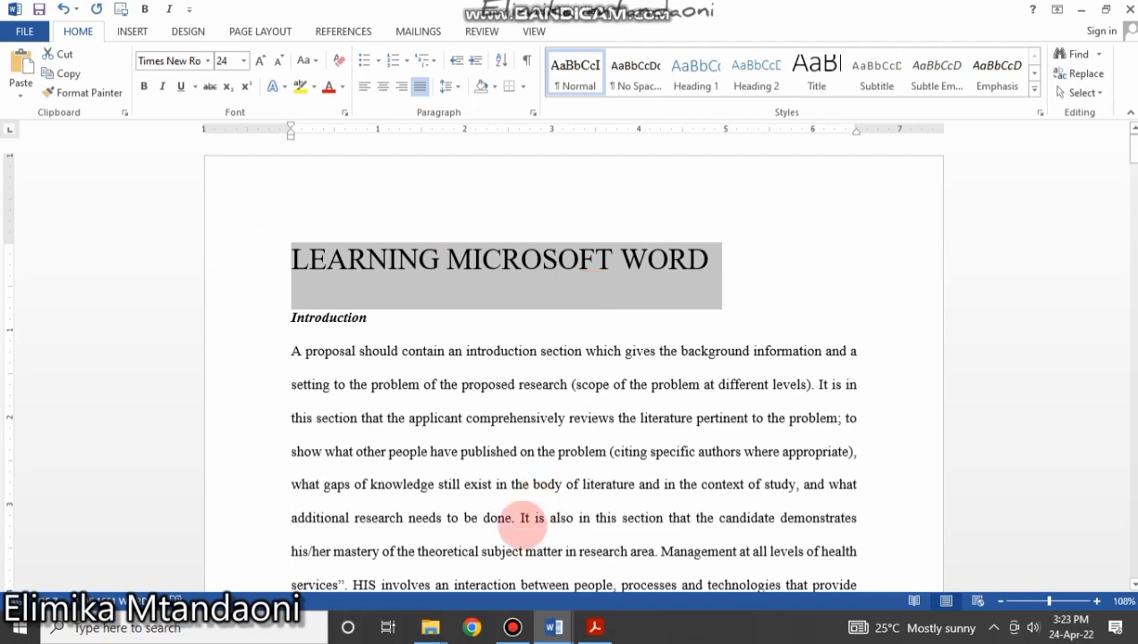
{"action": "left_click", "coordinate": [513, 627]}
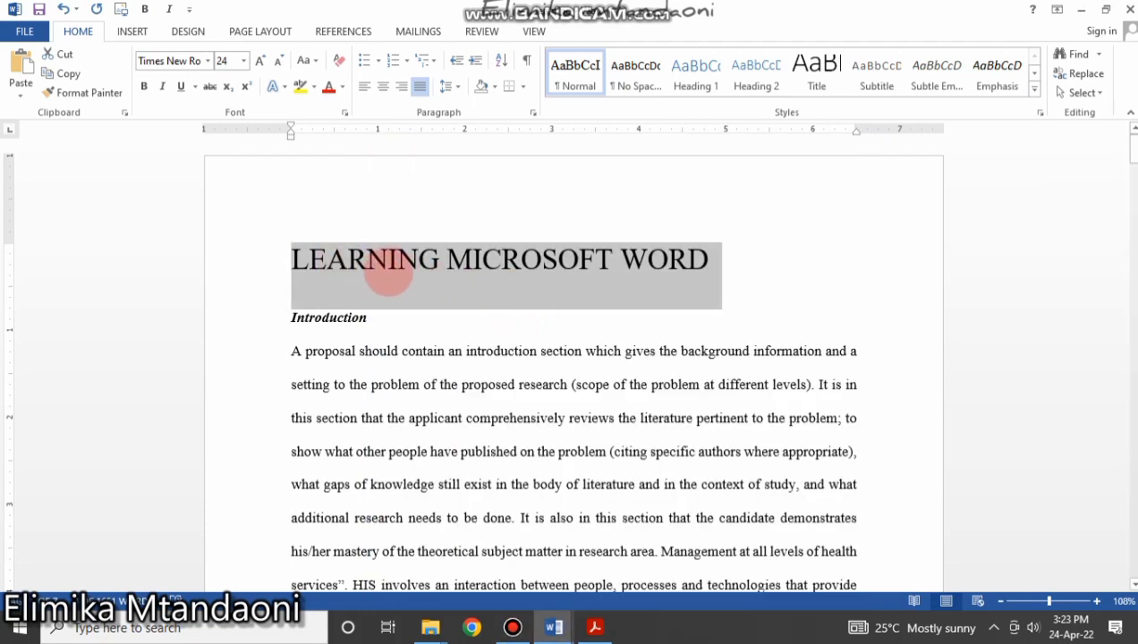
{"action": "left_click", "coordinate": [720, 264]}
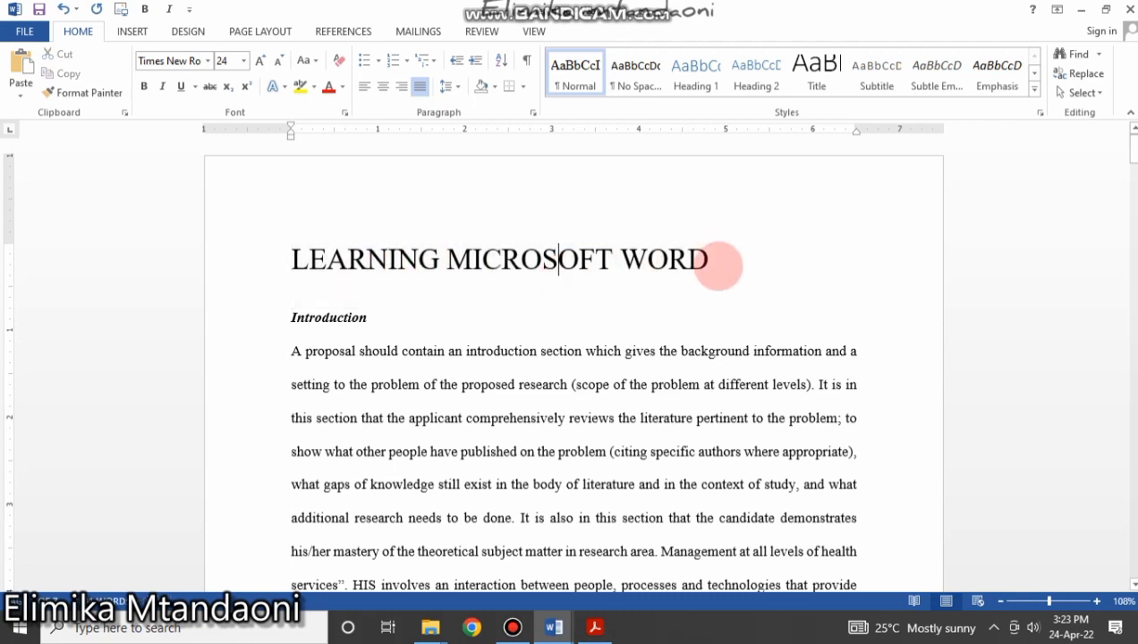
{"action": "left_click", "coordinate": [279, 257]}
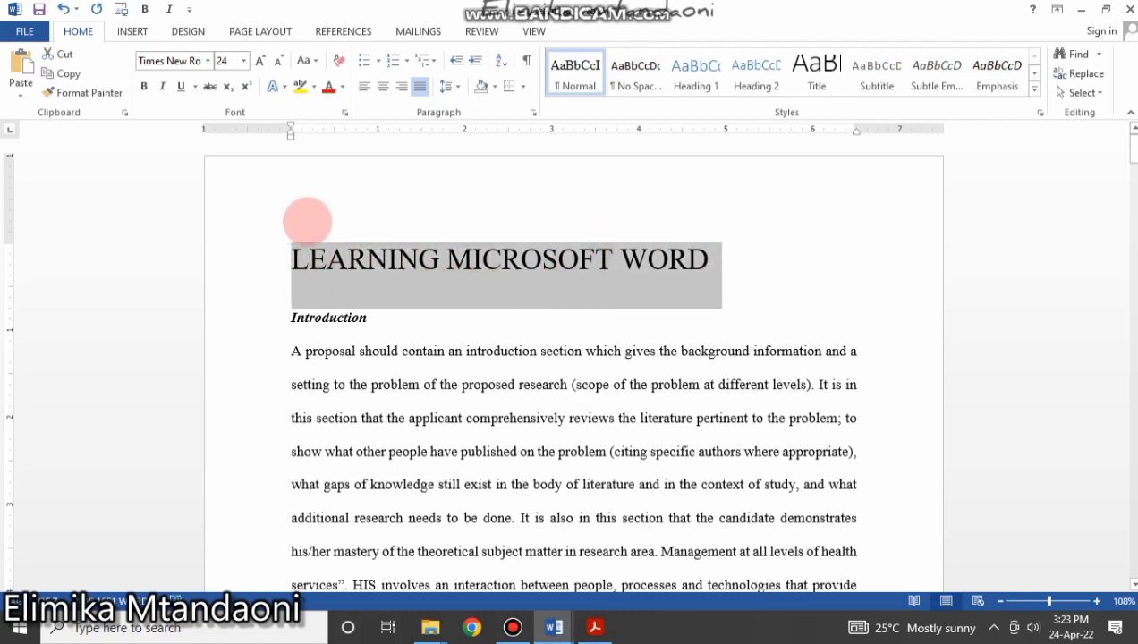
{"action": "left_click", "coordinate": [445, 321]}
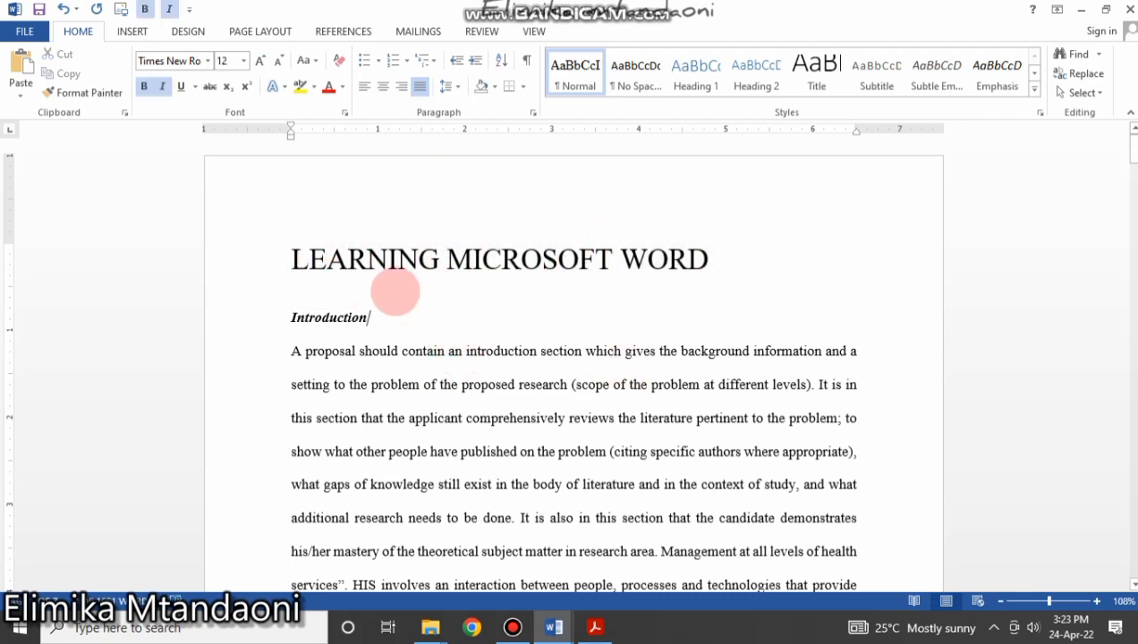
{"action": "left_click_drag", "start_coordinate": [368, 319], "coordinate": [280, 318]}
{"action": "left_click", "coordinate": [432, 352]}
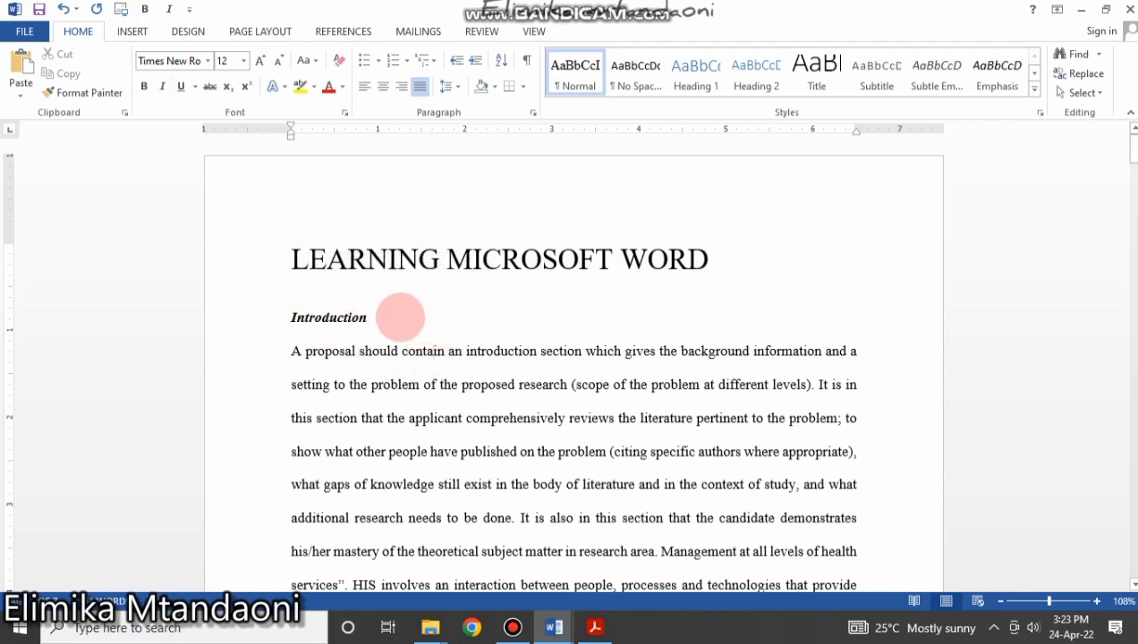
{"action": "left_click_drag", "start_coordinate": [399, 318], "coordinate": [297, 307]}
{"action": "left_click", "coordinate": [310, 351]}
{"action": "scroll", "coordinate": [350, 355], "scroll_direction": "down", "scroll_amount": 10}
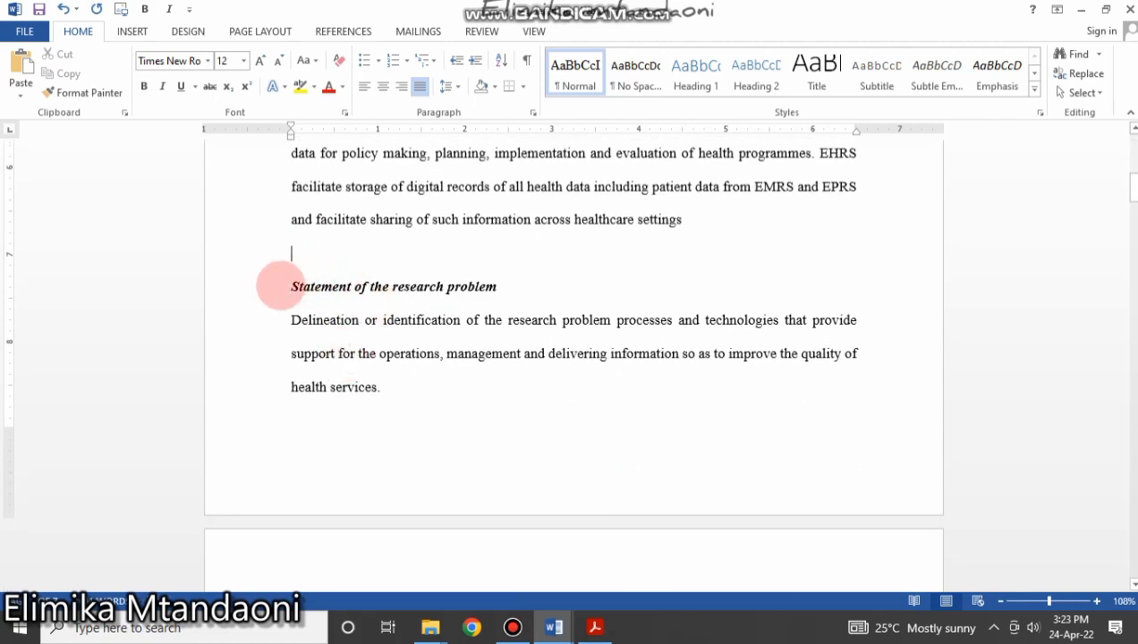
{"action": "left_click", "coordinate": [281, 287]}
{"action": "left_click", "coordinate": [295, 285]}
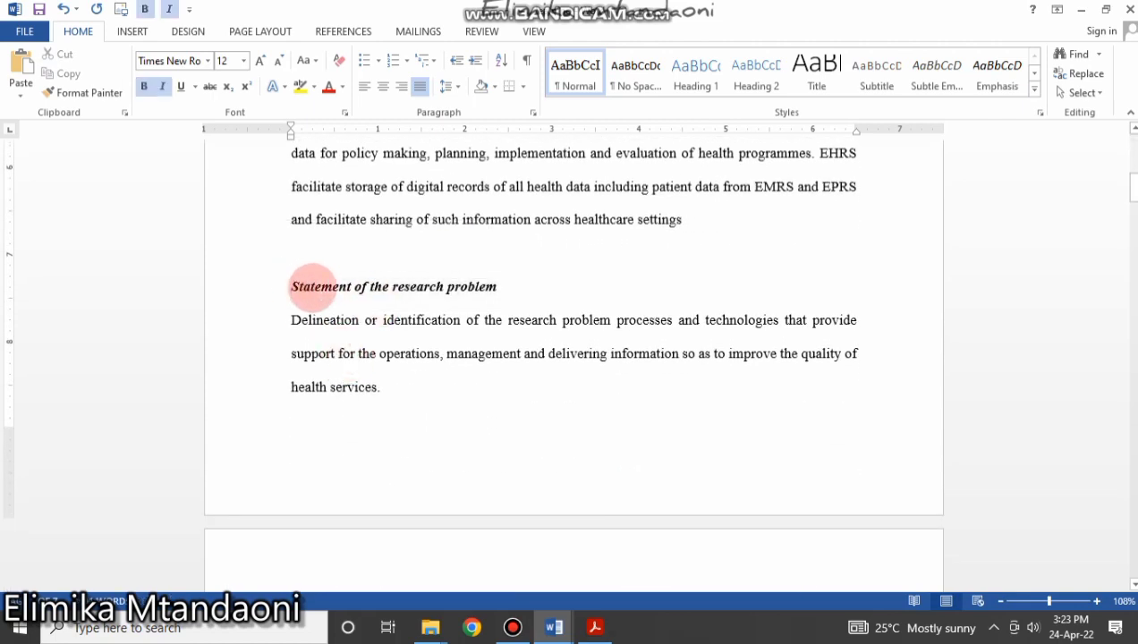
{"action": "left_click_drag", "start_coordinate": [311, 286], "coordinate": [521, 304]}
{"action": "scroll", "coordinate": [409, 361], "scroll_direction": "down", "scroll_amount": 10}
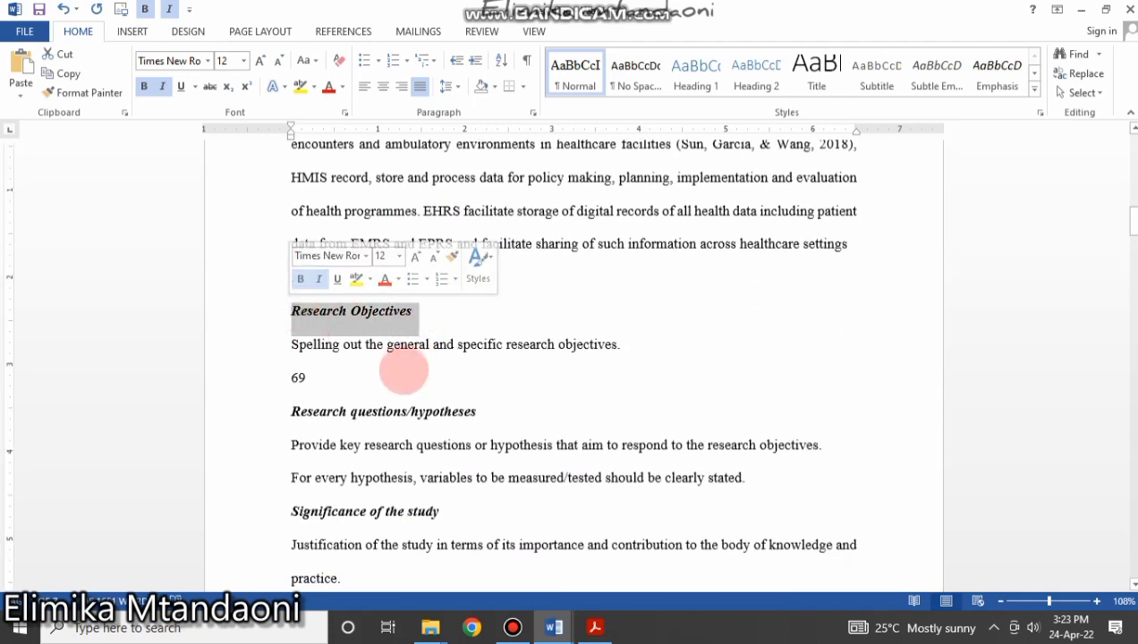
{"action": "scroll", "coordinate": [420, 394], "scroll_direction": "up", "scroll_amount": 10}
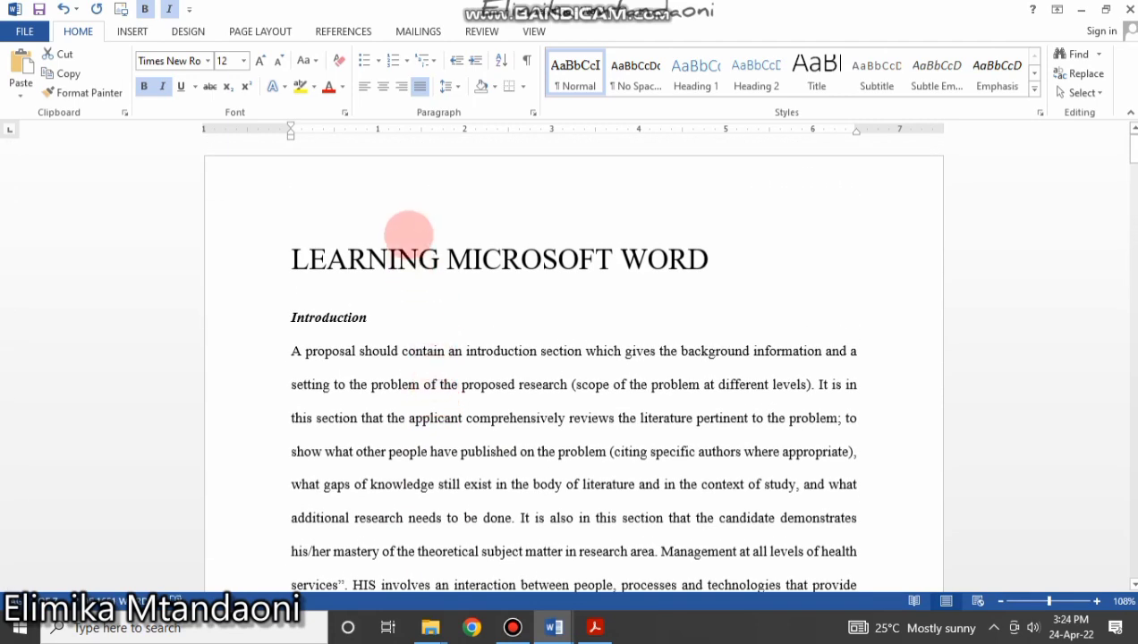
{"action": "left_click_drag", "start_coordinate": [408, 259], "coordinate": [763, 221]}
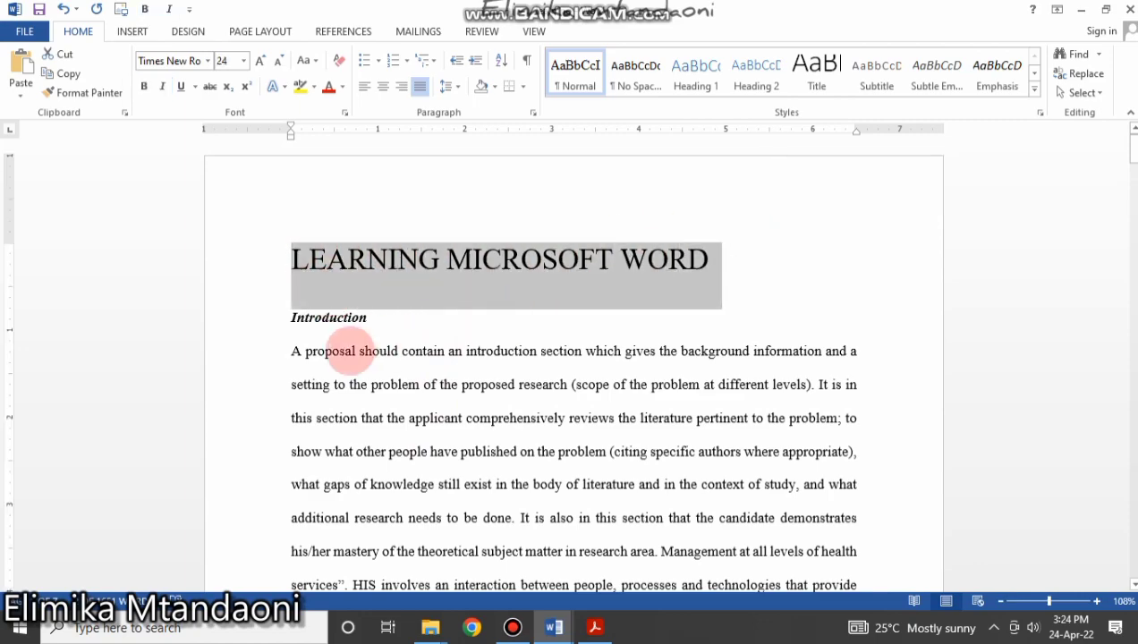
{"action": "left_click_drag", "start_coordinate": [282, 316], "coordinate": [414, 315]}
{"action": "scroll", "coordinate": [406, 438], "scroll_direction": "down", "scroll_amount": 5}
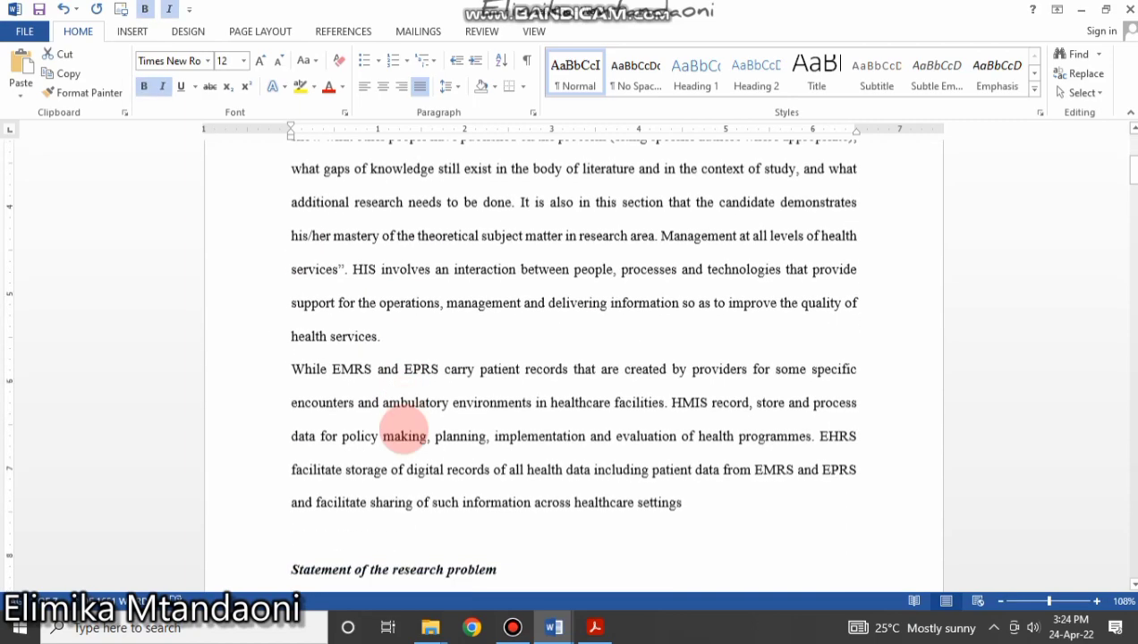
{"action": "scroll", "coordinate": [404, 430], "scroll_direction": "down", "scroll_amount": 3}
{"action": "scroll", "coordinate": [404, 429], "scroll_direction": "up", "scroll_amount": 6}
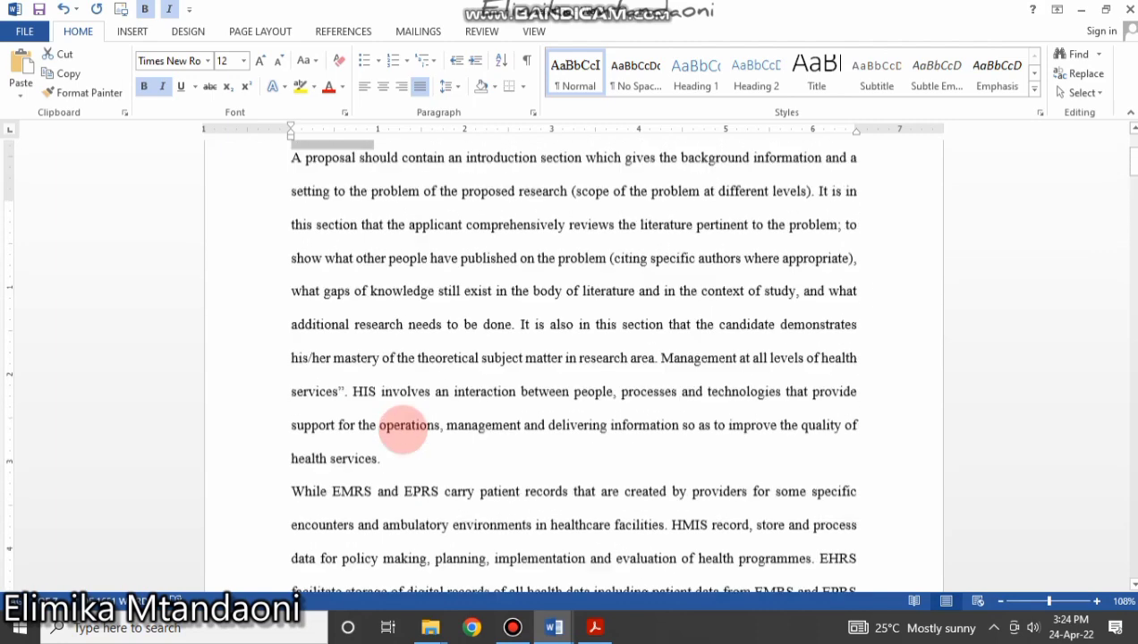
{"action": "double_click", "coordinate": [350, 318]}
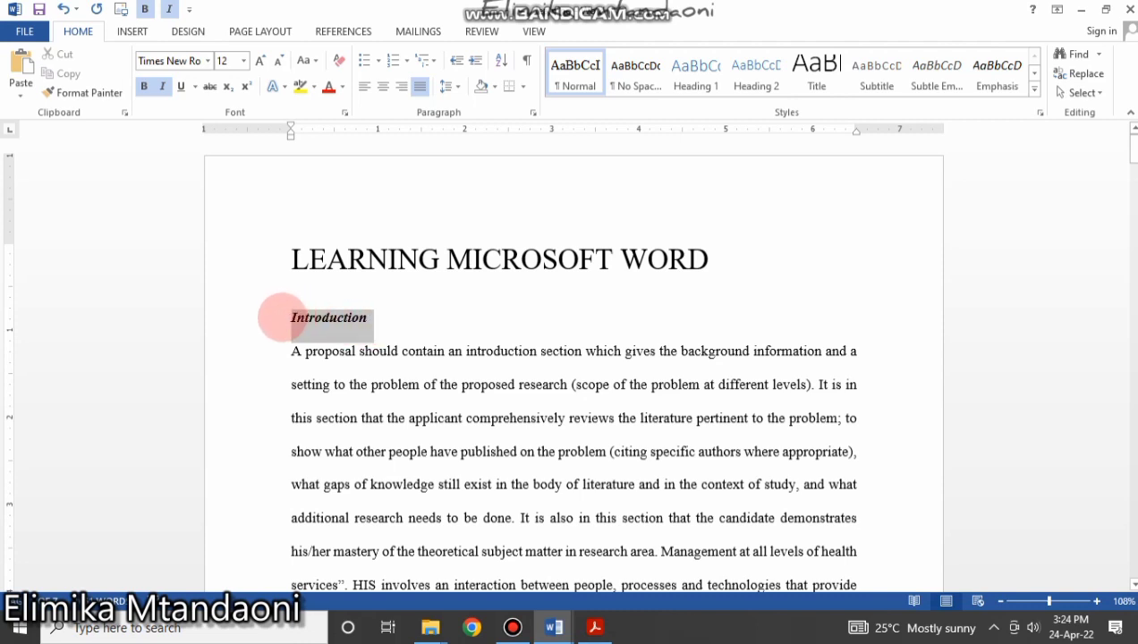
{"action": "scroll", "coordinate": [295, 331], "scroll_direction": "down", "scroll_amount": 6}
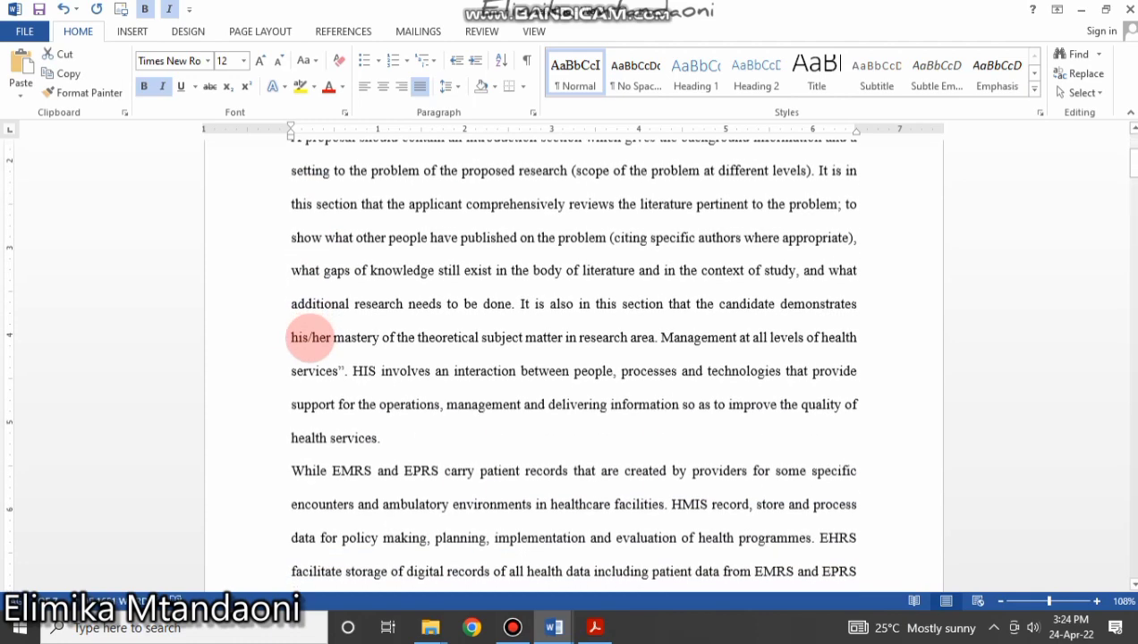
{"action": "scroll", "coordinate": [310, 337], "scroll_direction": "down", "scroll_amount": 1}
{"action": "left_click", "coordinate": [292, 244]}
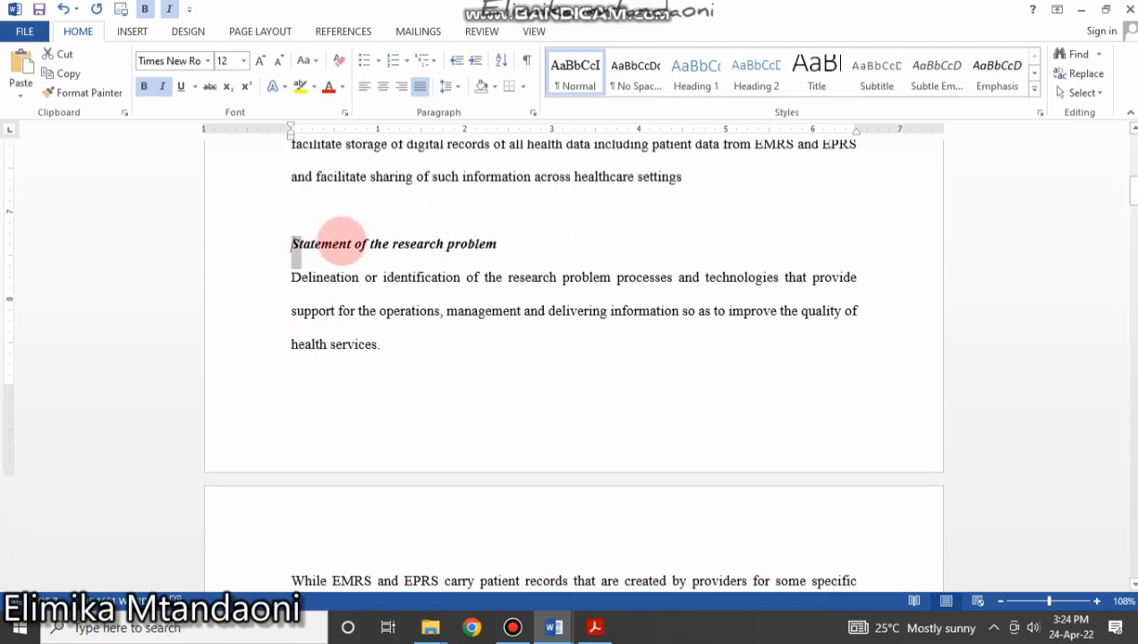
{"action": "left_click", "coordinate": [506, 243], "text": "shift"}
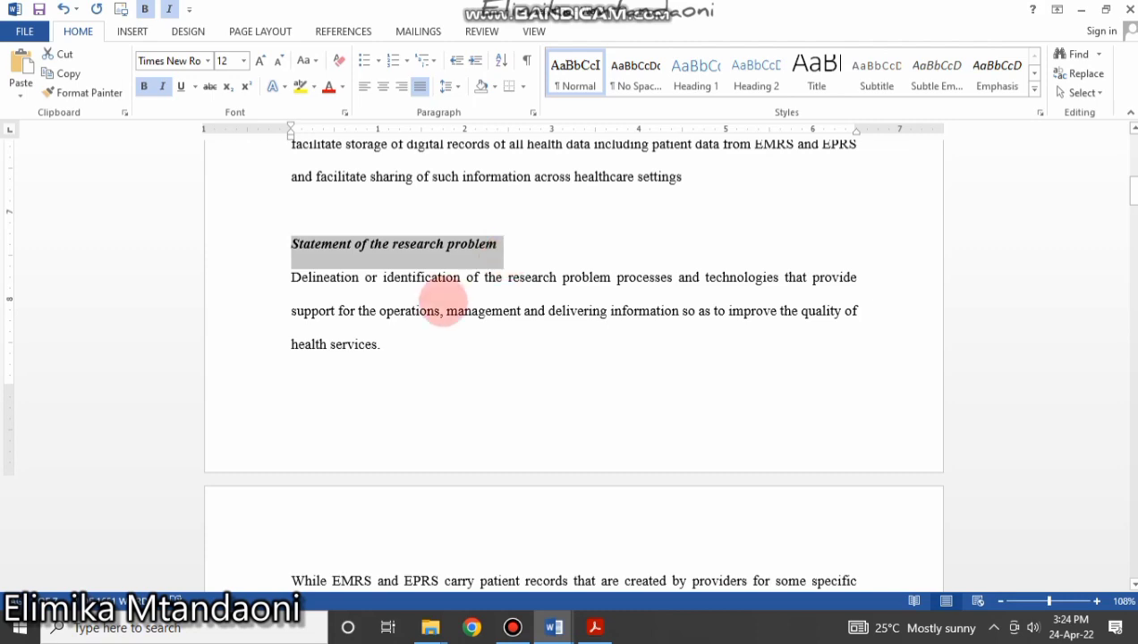
{"action": "scroll", "coordinate": [420, 360], "scroll_direction": "down", "scroll_amount": 5}
{"action": "scroll", "coordinate": [421, 356], "scroll_direction": "down", "scroll_amount": 1}
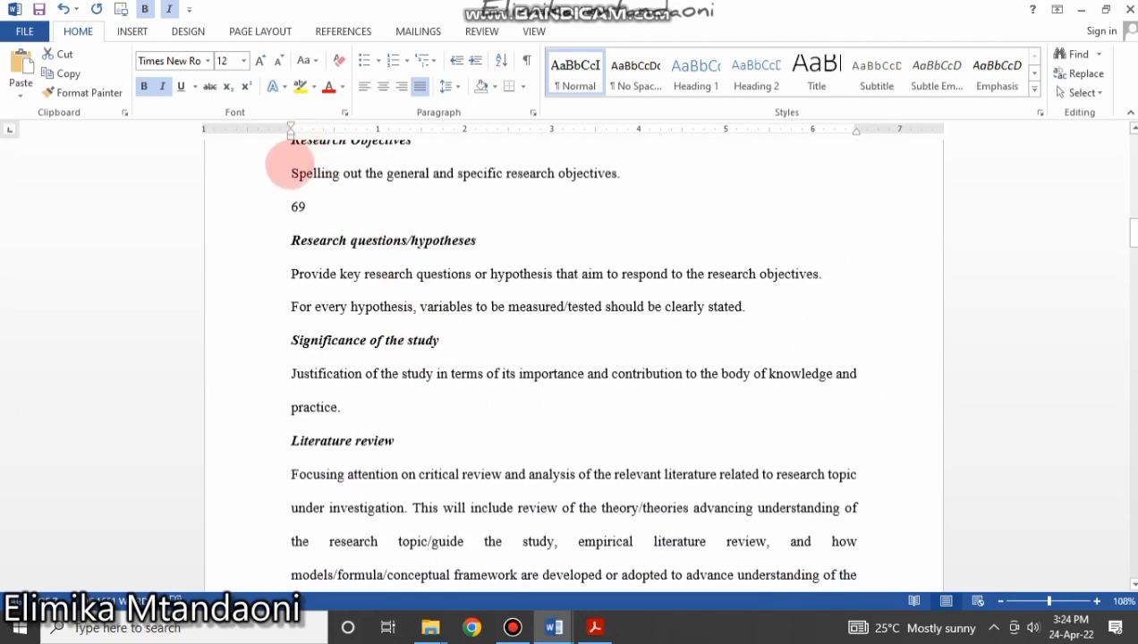
{"action": "scroll", "coordinate": [291, 166], "scroll_direction": "up", "scroll_amount": 2}
{"action": "left_click_drag", "start_coordinate": [292, 291], "coordinate": [479, 329]}
{"action": "left_click_drag", "start_coordinate": [288, 426], "coordinate": [284, 222]}
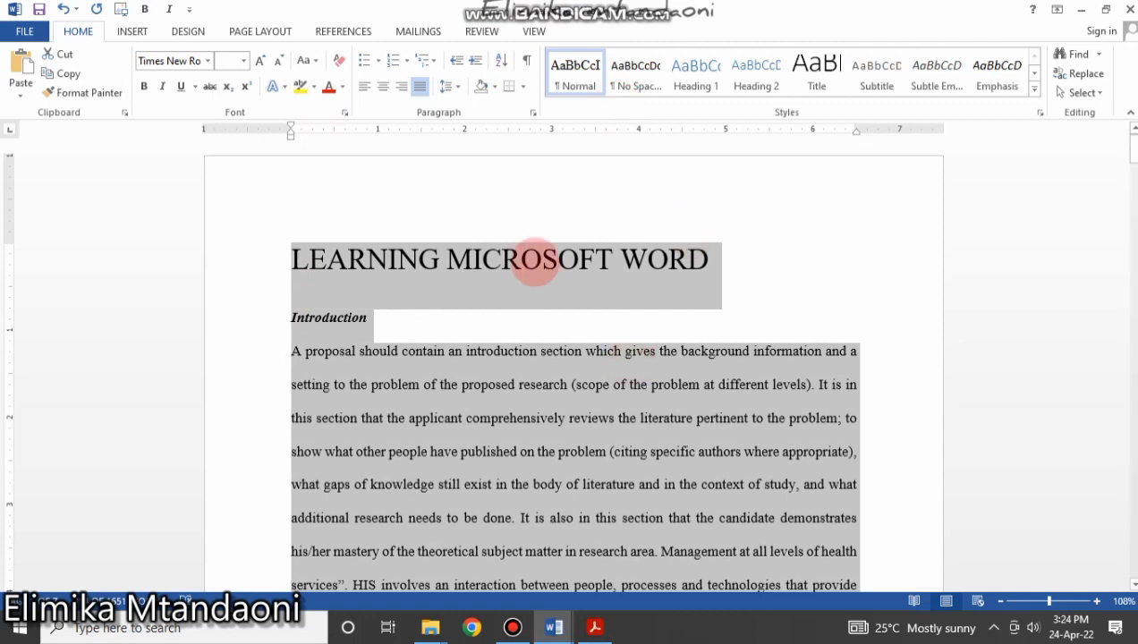
Apply the Normal style to the first Introduction paragraph and review the result.
{"action": "left_click", "coordinate": [472, 261]}
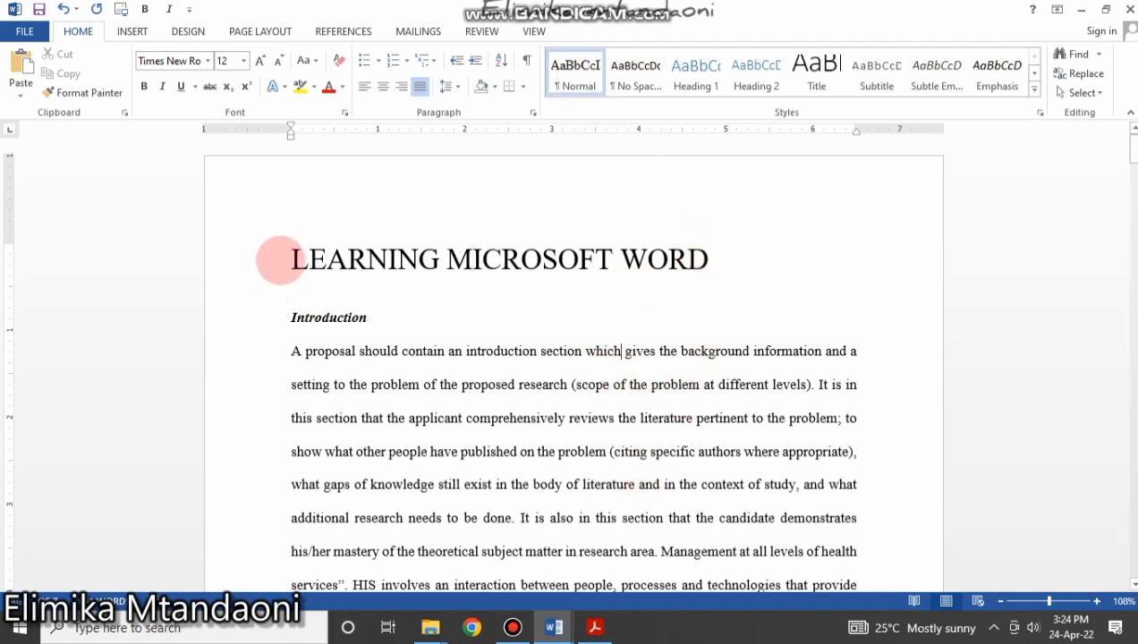
{"action": "left_click_drag", "start_coordinate": [293, 351], "coordinate": [886, 591]}
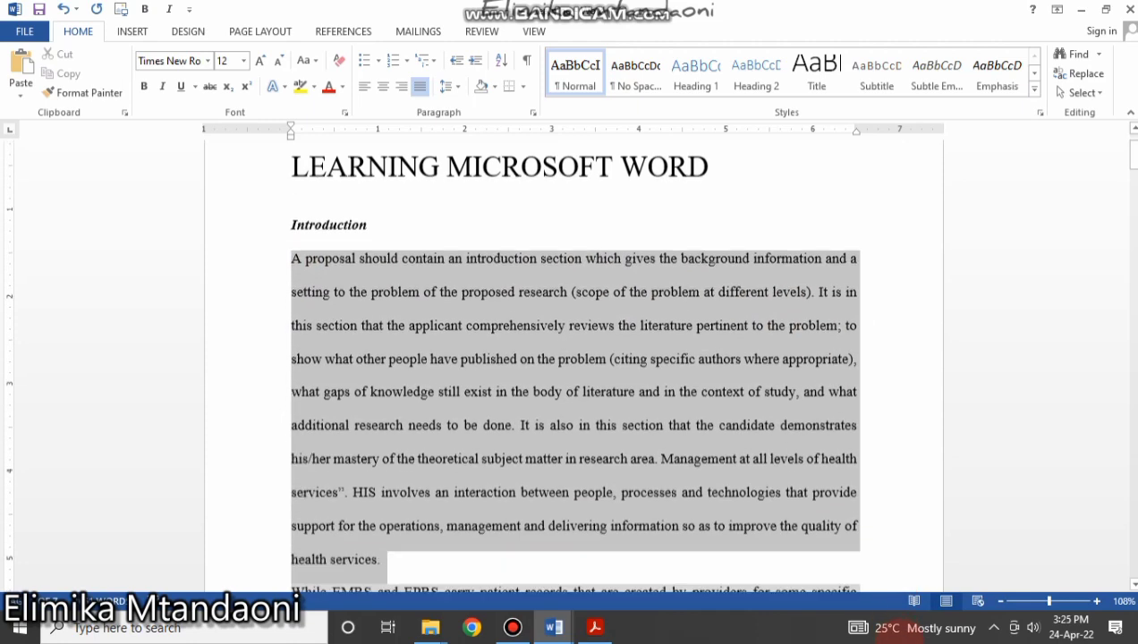
{"action": "mouse_move", "coordinate": [901, 632]}
{"action": "left_mouse_down"}
{"action": "mouse_move", "coordinate": [775, 229]}
{"action": "mouse_move", "coordinate": [808, 320]}
{"action": "mouse_move", "coordinate": [844, 139]}
{"action": "mouse_move", "coordinate": [855, 179]}
{"action": "mouse_move", "coordinate": [845, 474]}
{"action": "mouse_move", "coordinate": [864, 342]}
{"action": "mouse_move", "coordinate": [841, 439]}
{"action": "left_mouse_up"}
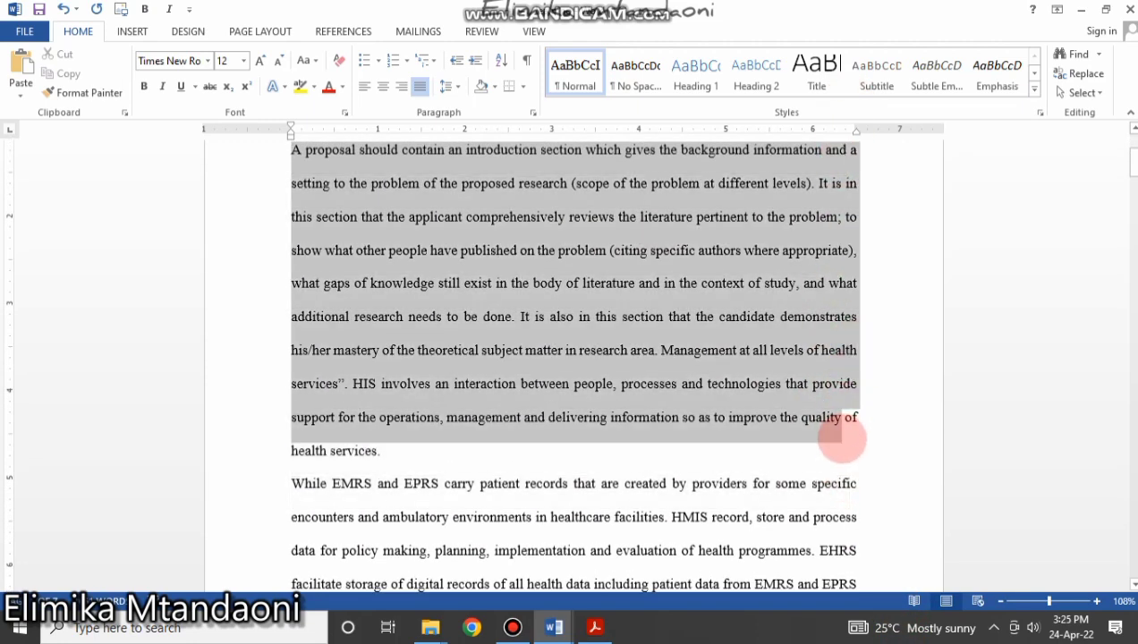
{"action": "scroll", "coordinate": [526, 445], "scroll_direction": "up", "scroll_amount": 2}
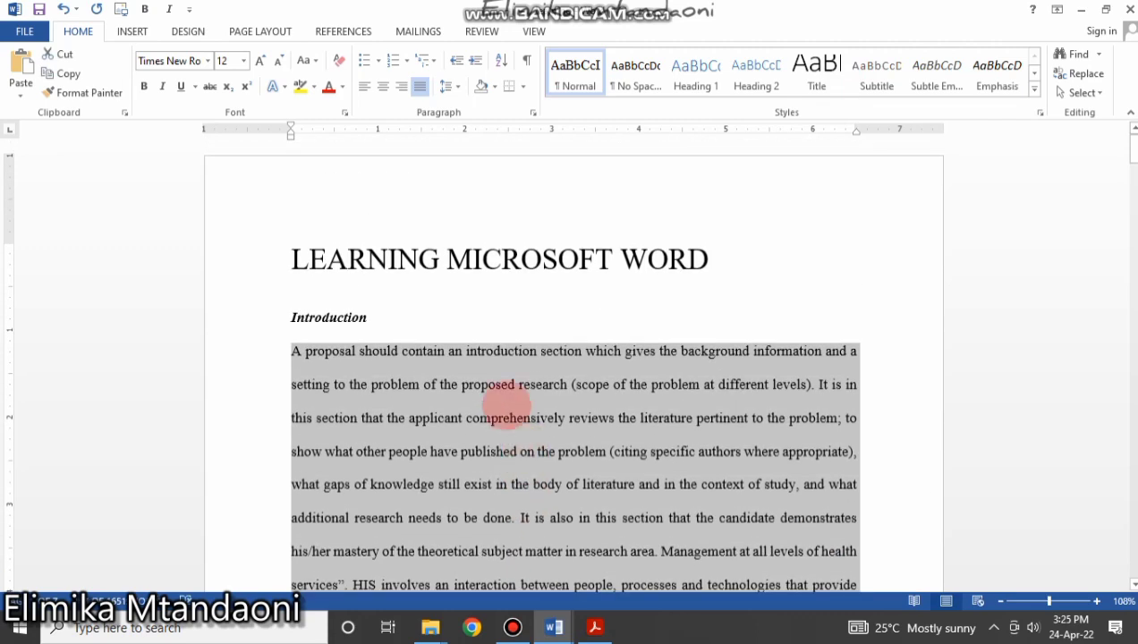
{"action": "left_click", "coordinate": [504, 407]}
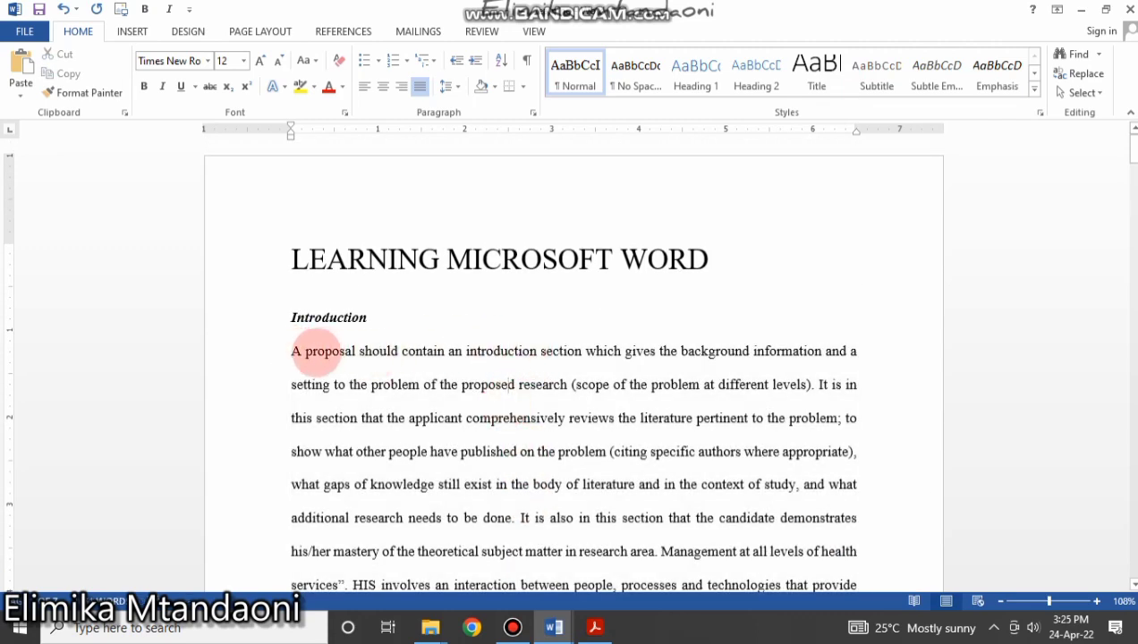
{"action": "mouse_move", "coordinate": [289, 352]}
{"action": "left_mouse_down"}
{"action": "mouse_move", "coordinate": [718, 618]}
{"action": "mouse_move", "coordinate": [559, 343]}
{"action": "mouse_move", "coordinate": [457, 325]}
{"action": "mouse_move", "coordinate": [449, 348]}
{"action": "left_mouse_up"}
{"action": "scroll", "coordinate": [447, 353], "scroll_direction": "up", "scroll_amount": 2}
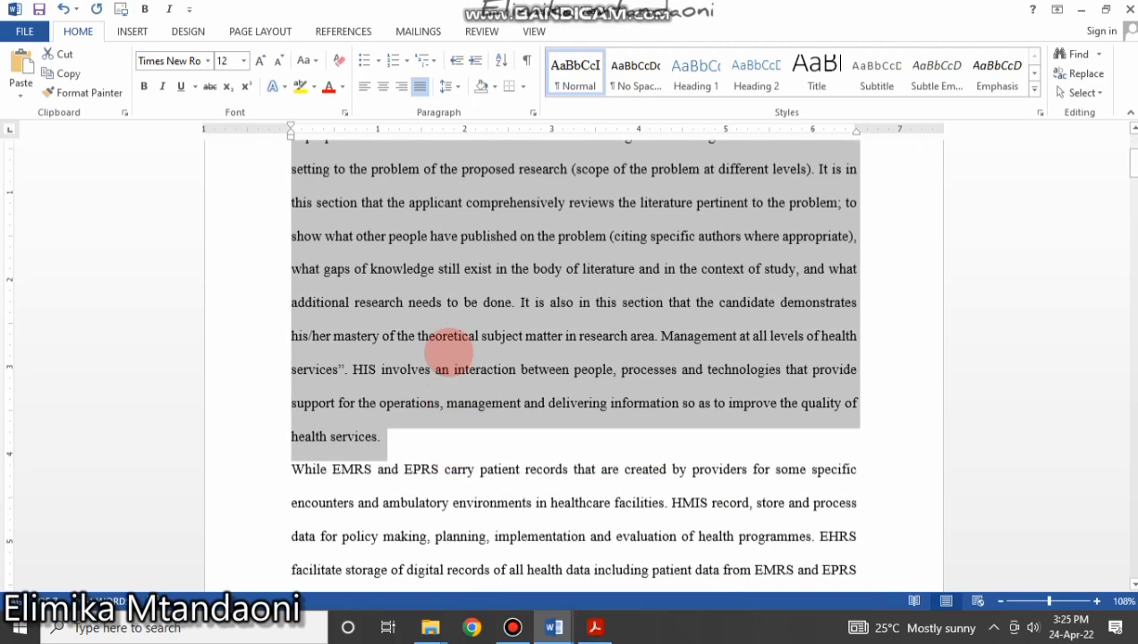
{"action": "scroll", "coordinate": [448, 349], "scroll_direction": "up", "scroll_amount": 4}
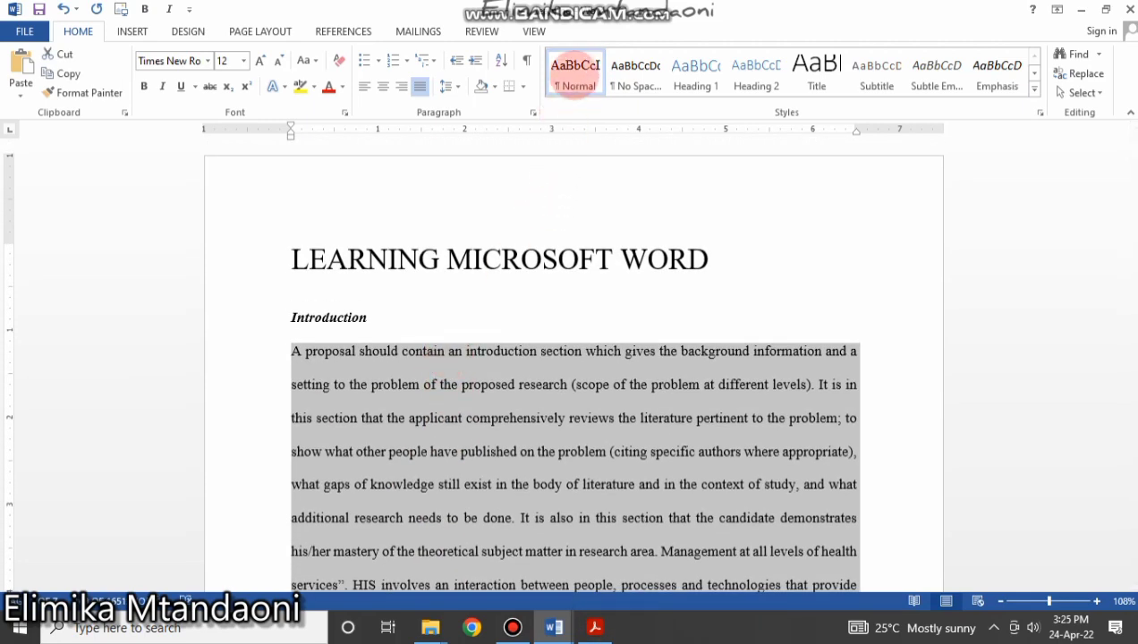
{"action": "left_click", "coordinate": [575, 72]}
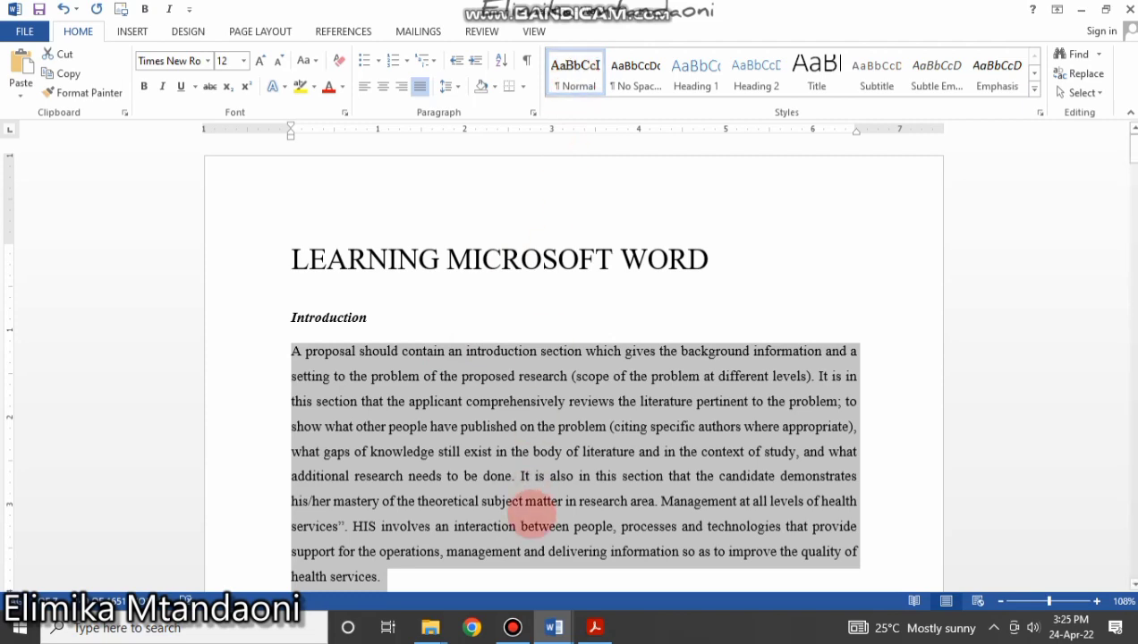
{"action": "scroll", "coordinate": [531, 515], "scroll_direction": "down", "scroll_amount": 4}
{"action": "scroll", "coordinate": [531, 510], "scroll_direction": "up", "scroll_amount": 4}
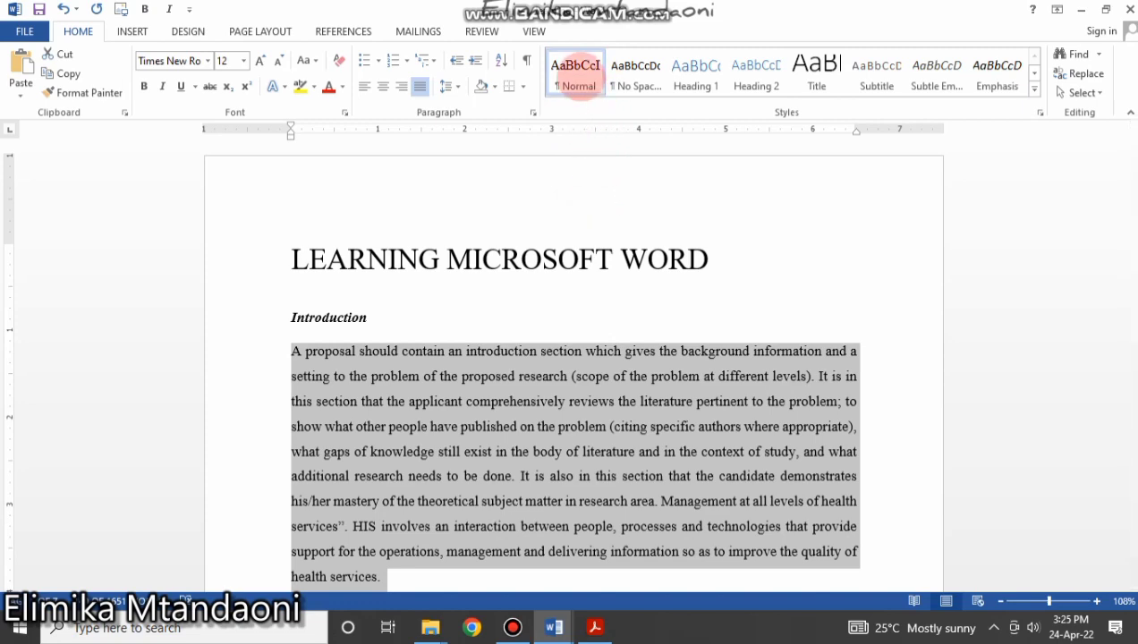
{"action": "scroll", "coordinate": [497, 433], "scroll_direction": "down", "scroll_amount": 3}
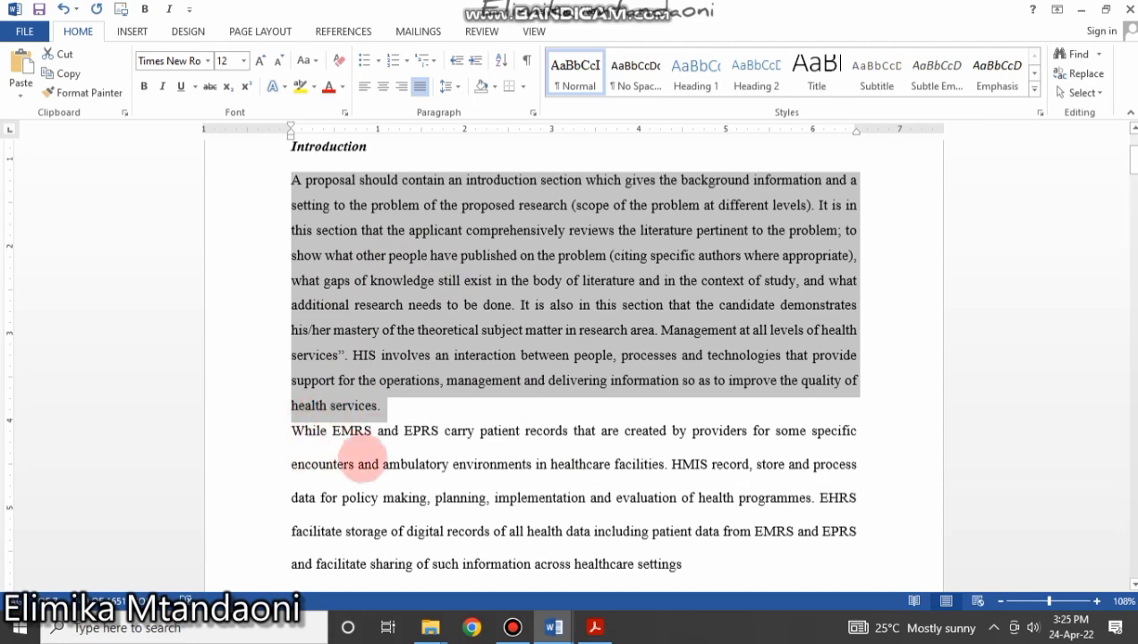
{"action": "scroll", "coordinate": [445, 419], "scroll_direction": "up", "scroll_amount": 3}
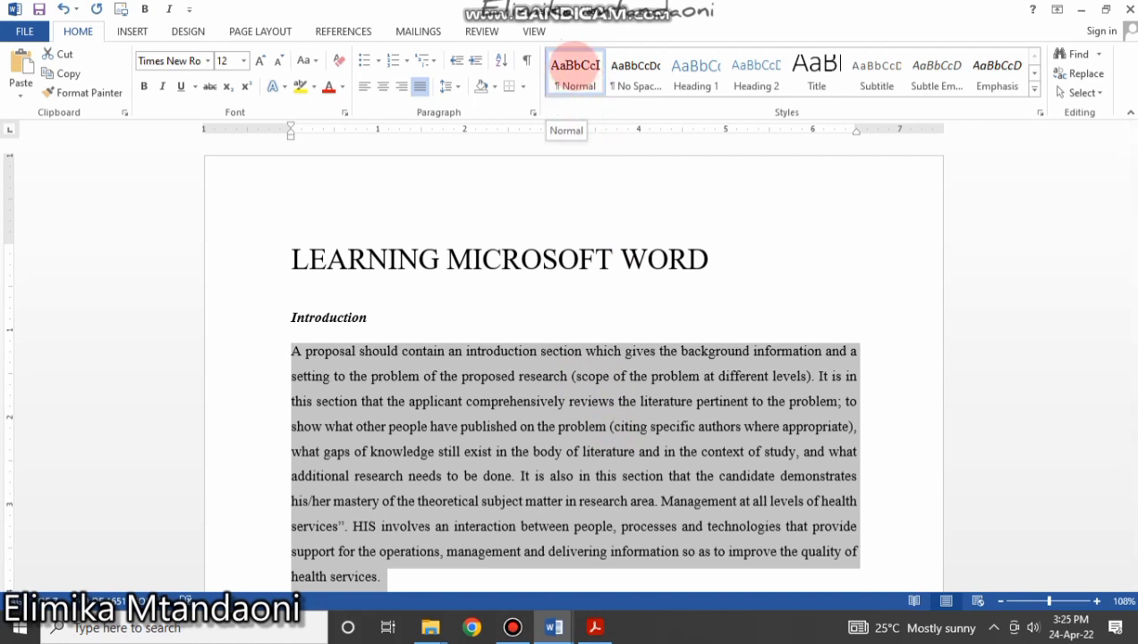
Modify the Normal style to double line spacing, keeping justified alignment.
{"action": "right_click", "coordinate": [576, 66]}
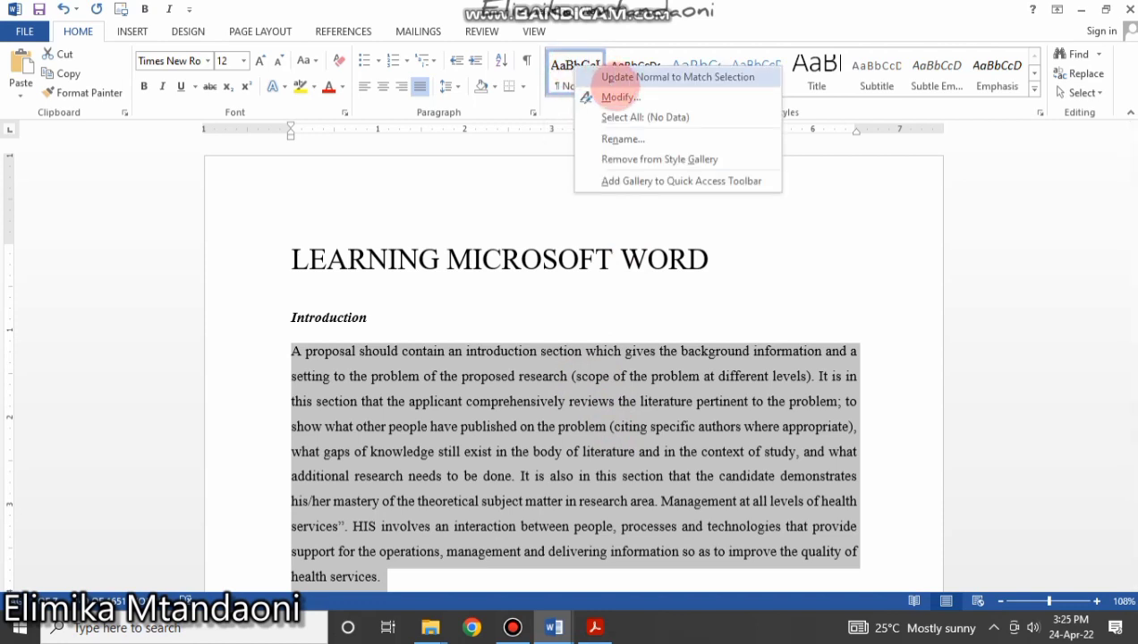
{"action": "left_click", "coordinate": [618, 96]}
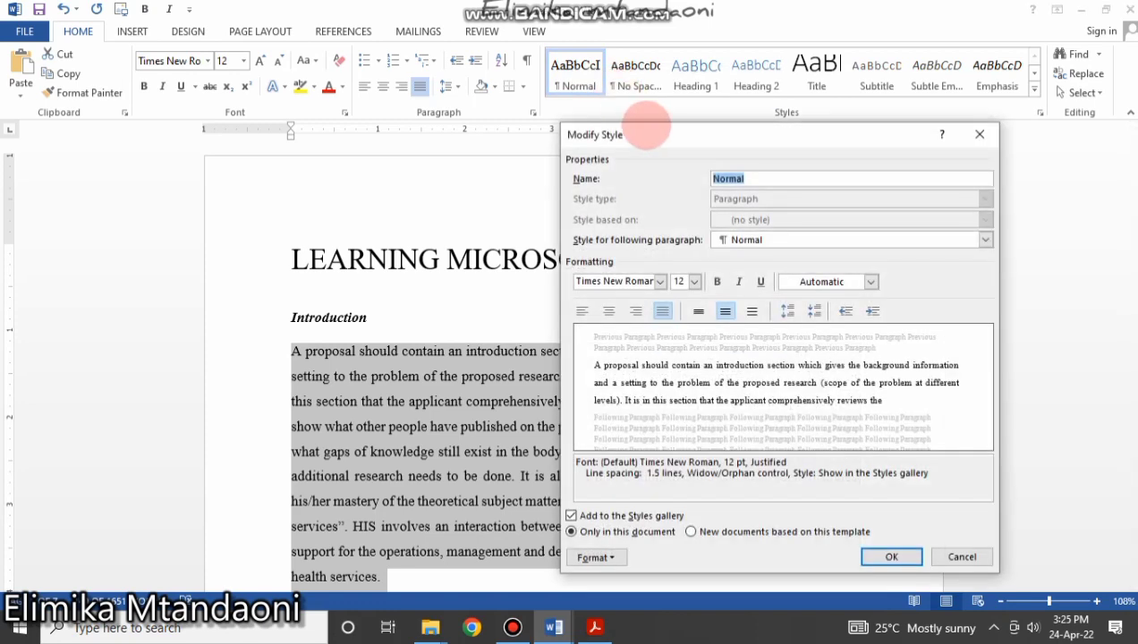
{"action": "left_click_drag", "start_coordinate": [651, 134], "coordinate": [651, 63]}
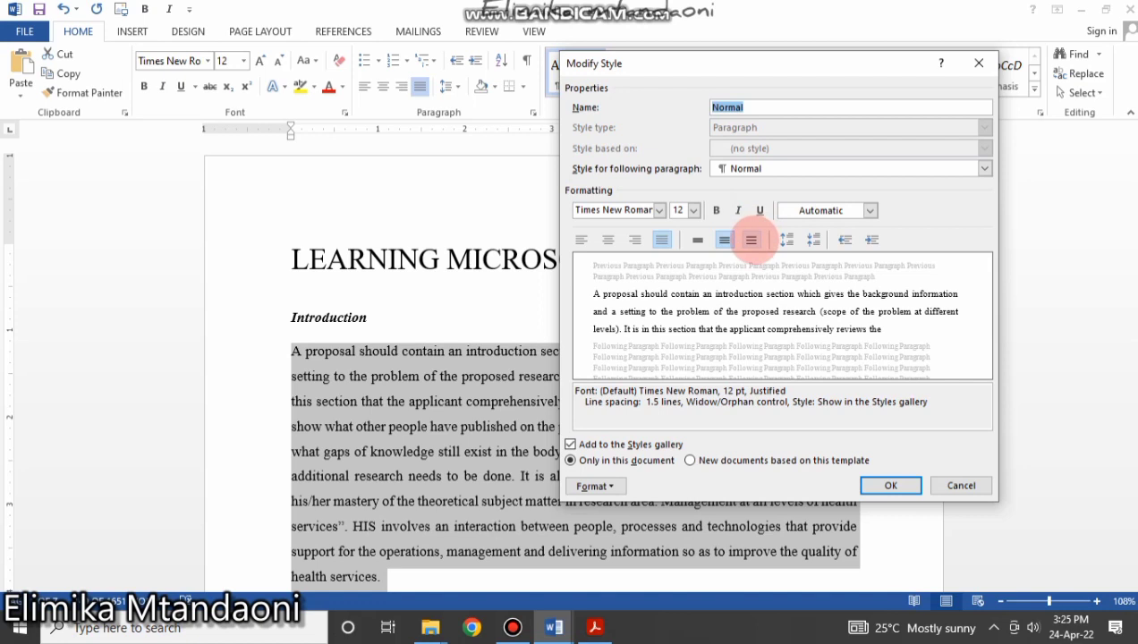
{"action": "left_click", "coordinate": [752, 240]}
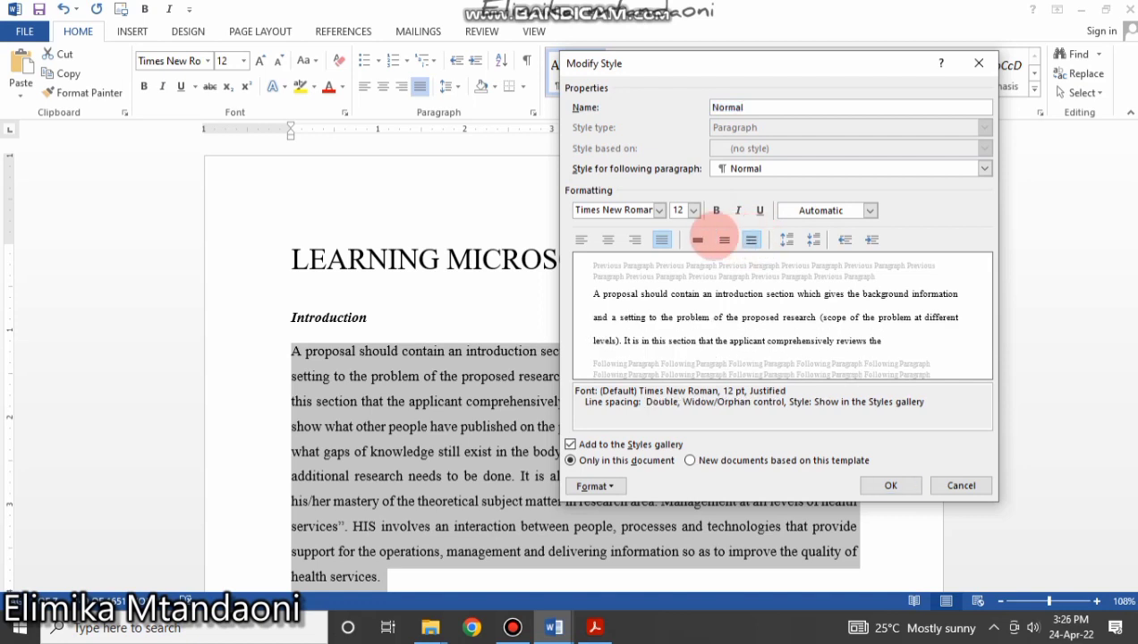
{"action": "left_click", "coordinate": [661, 239]}
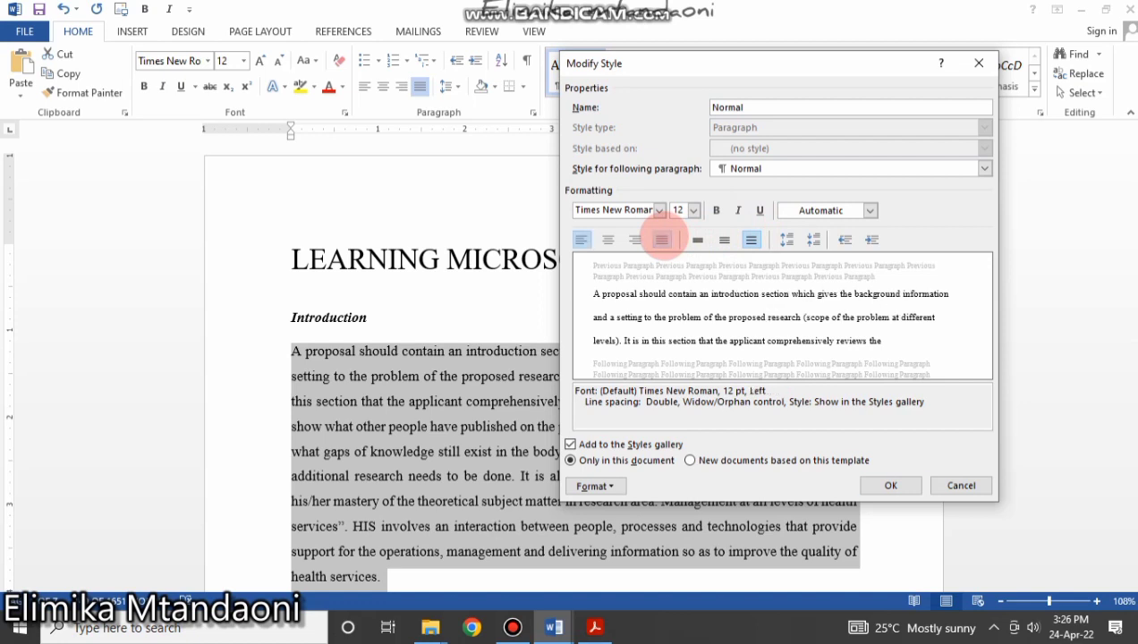
{"action": "left_click", "coordinate": [663, 239]}
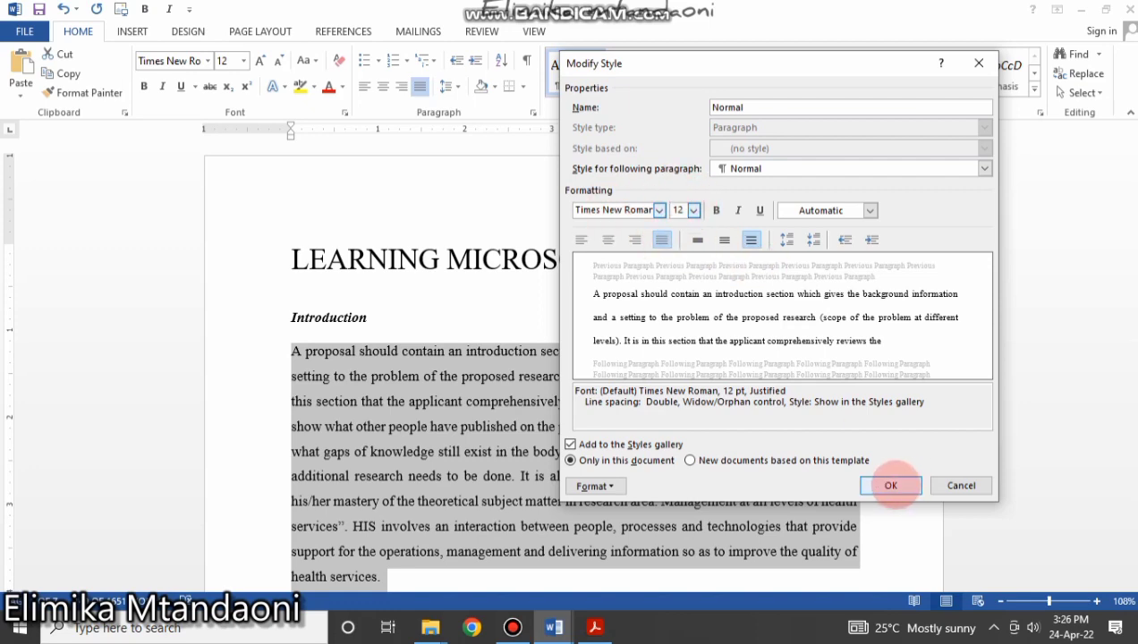
Save the Normal style changes and apply Normal to the next body paragraph.
{"action": "left_click", "coordinate": [891, 485]}
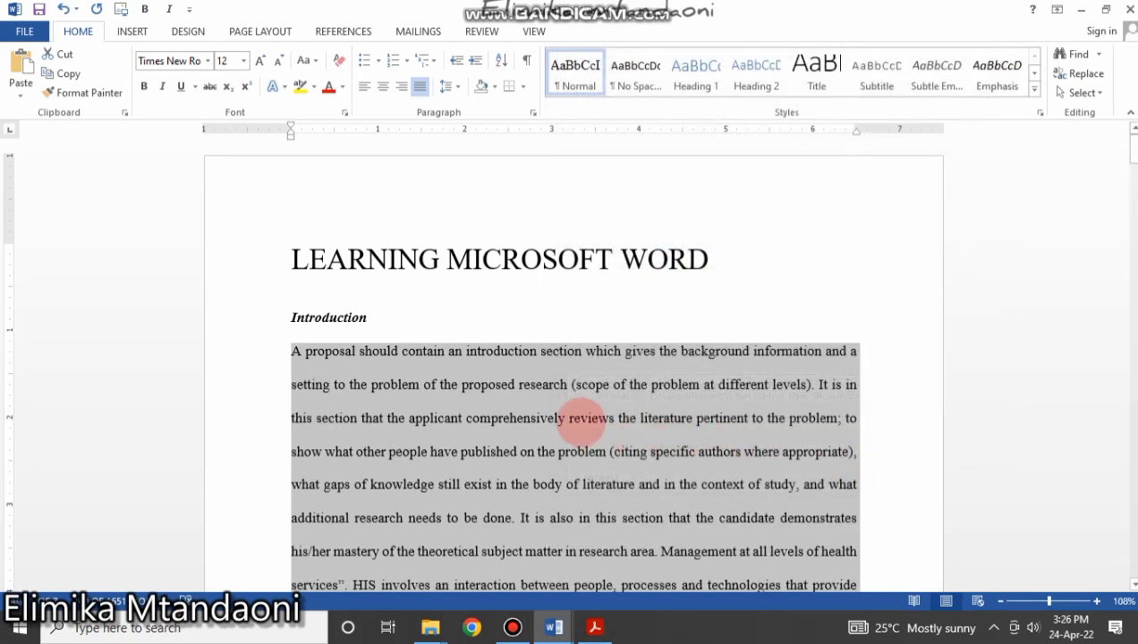
{"action": "scroll", "coordinate": [548, 434], "scroll_direction": "down", "scroll_amount": 5}
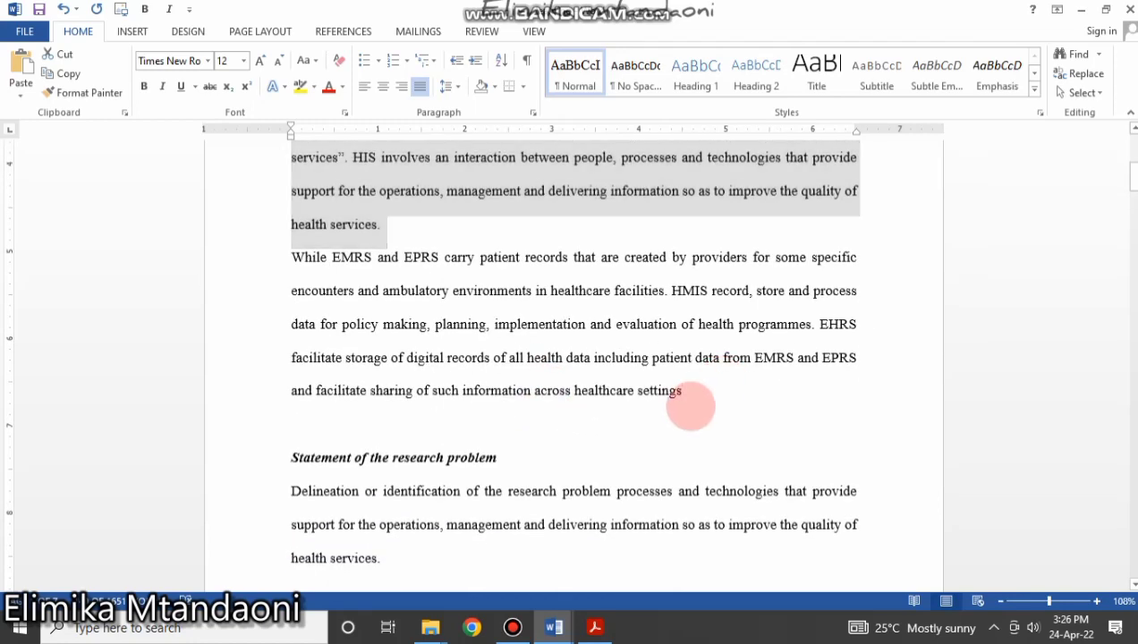
{"action": "left_click_drag", "start_coordinate": [691, 403], "coordinate": [322, 268]}
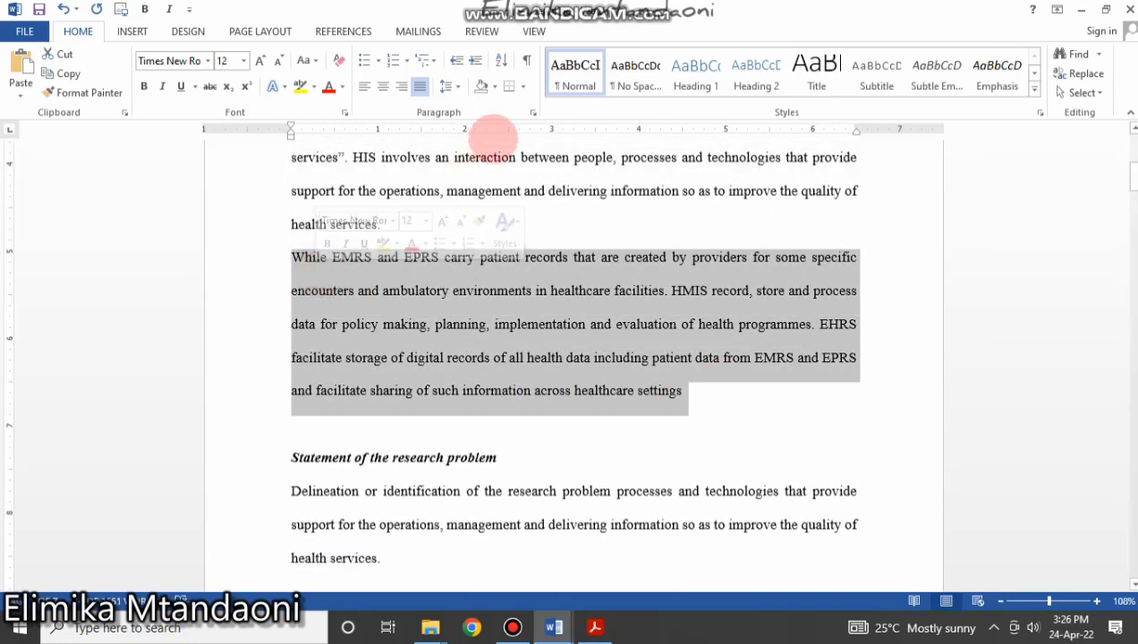
{"action": "left_click", "coordinate": [613, 323]}
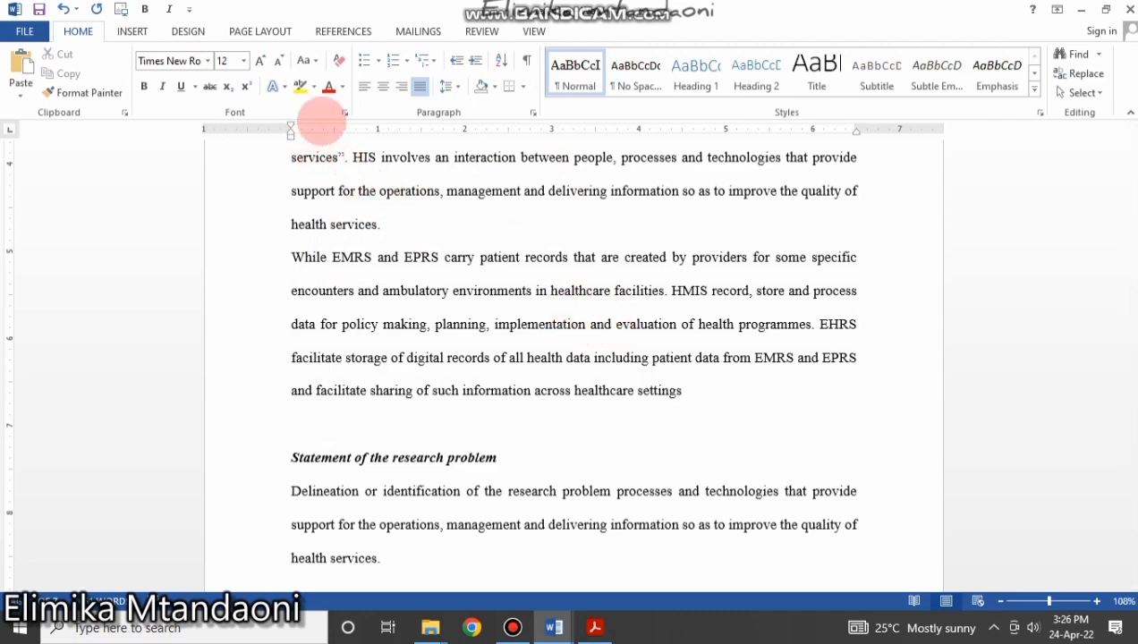
{"action": "scroll", "coordinate": [537, 322], "scroll_direction": "down", "scroll_amount": 5}
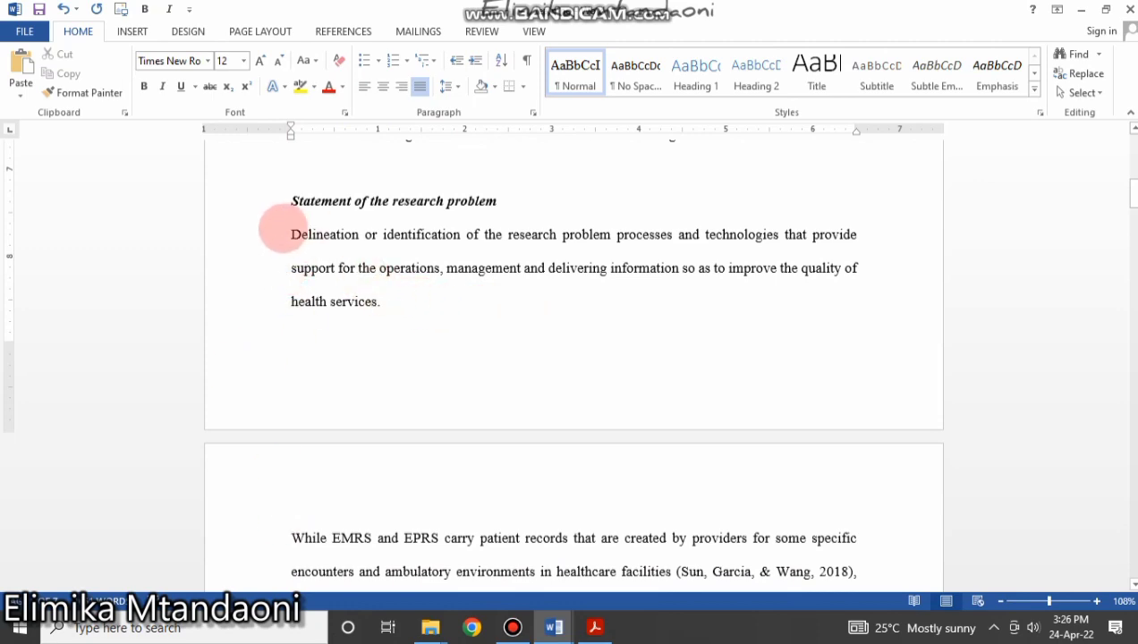
{"action": "left_click_drag", "start_coordinate": [285, 229], "coordinate": [829, 427]}
{"action": "left_click", "coordinate": [566, 73]}
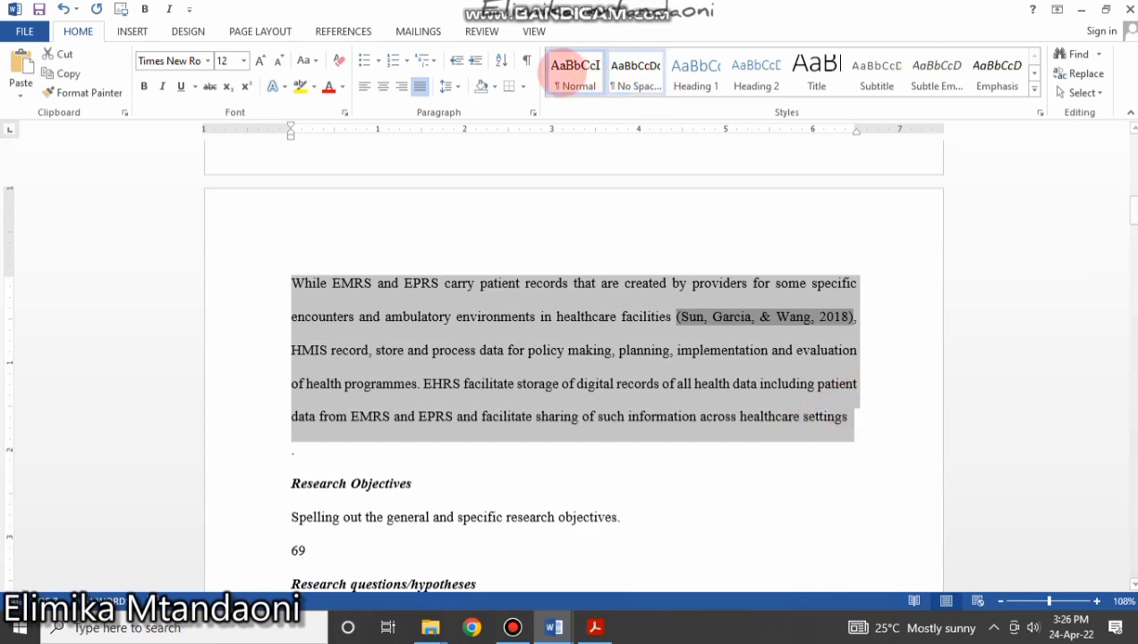
{"action": "left_click", "coordinate": [593, 381]}
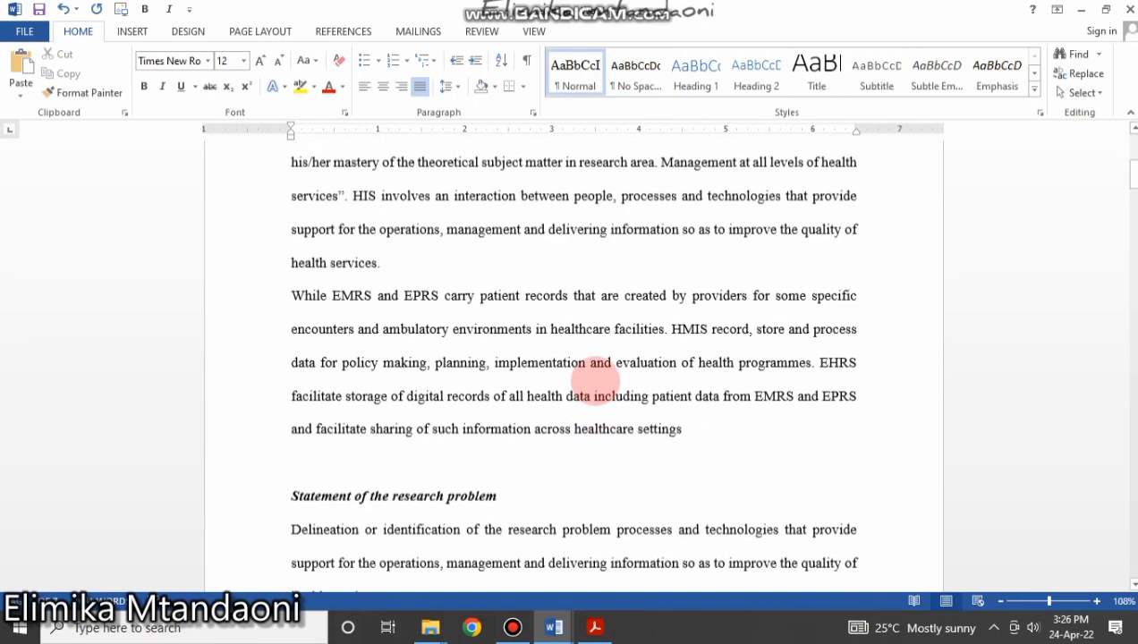
{"action": "left_click", "coordinate": [362, 317]}
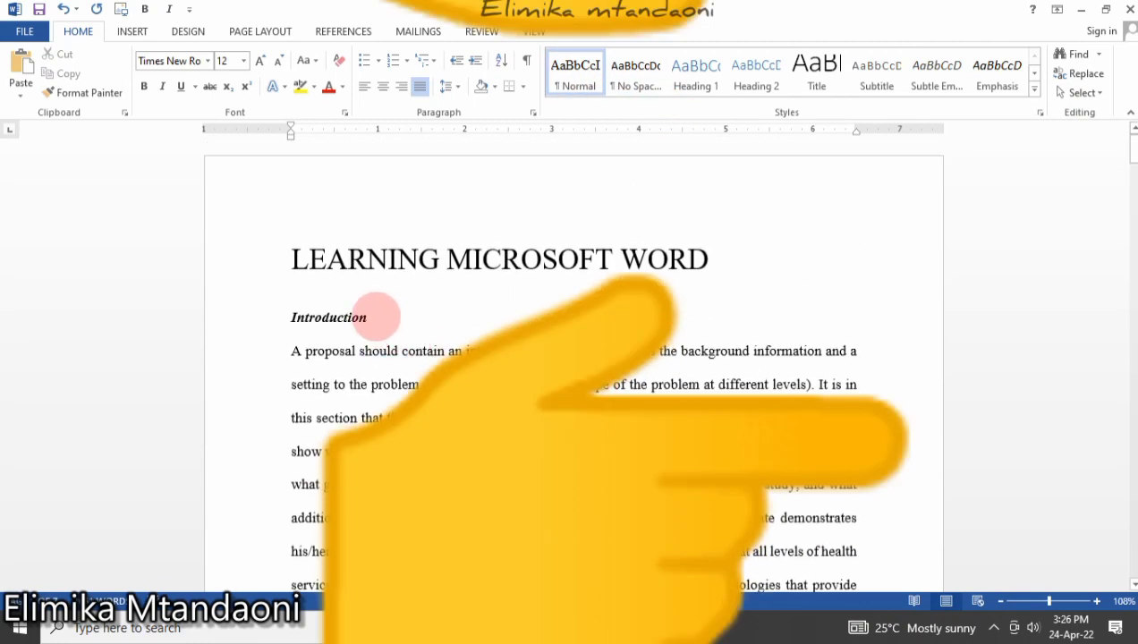
Reset the document title to the Normal style.
{"action": "left_click_drag", "start_coordinate": [377, 316], "coordinate": [273, 318]}
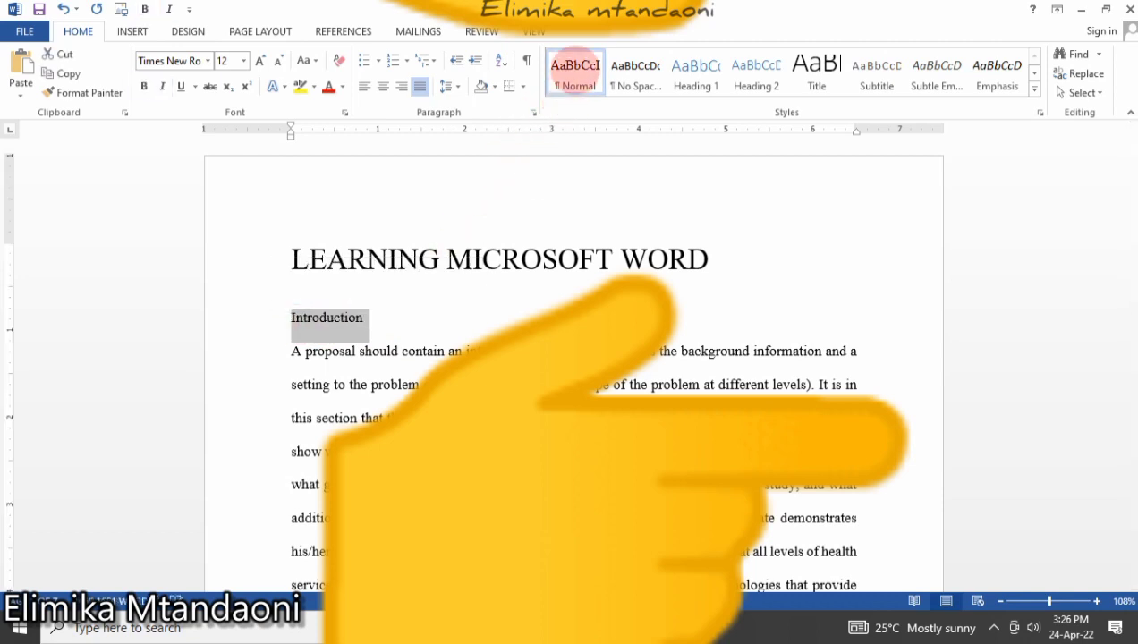
{"action": "left_click_drag", "start_coordinate": [376, 315], "coordinate": [288, 319]}
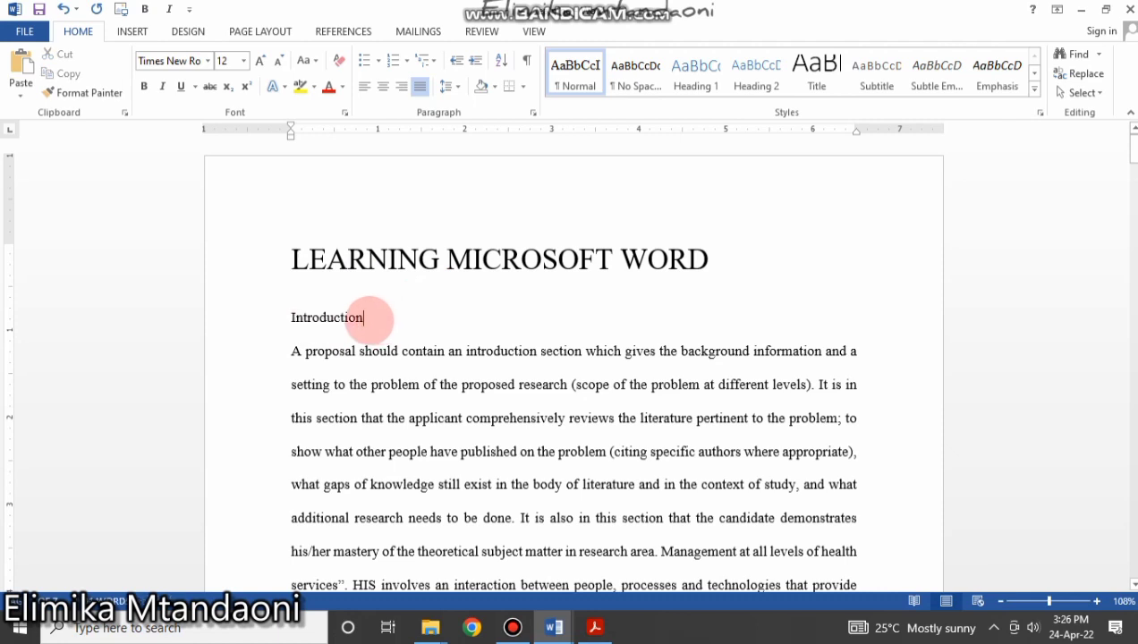
{"action": "left_click_drag", "start_coordinate": [369, 318], "coordinate": [246, 308]}
{"action": "left_click", "coordinate": [369, 312]}
{"action": "left_click_drag", "start_coordinate": [368, 313], "coordinate": [300, 314]}
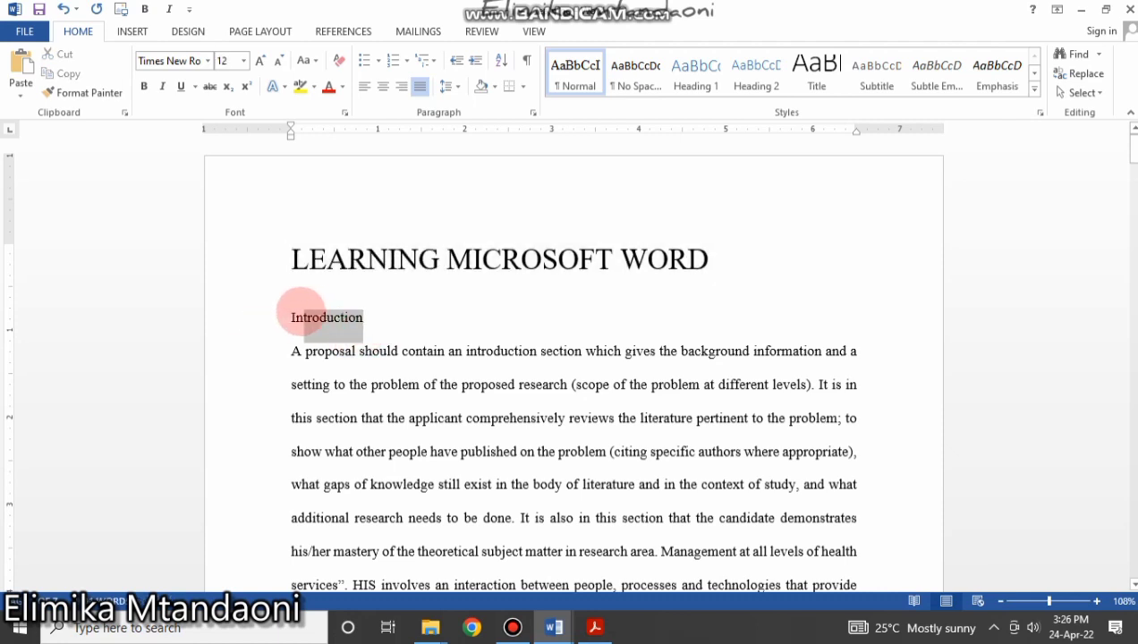
{"action": "left_click", "coordinate": [590, 484]}
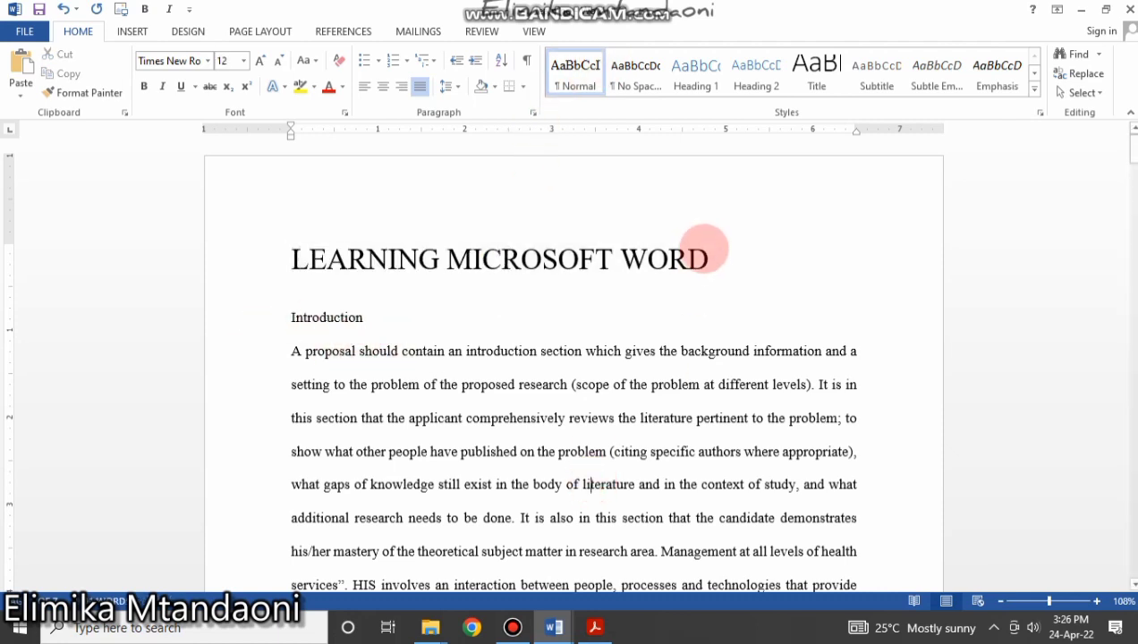
{"action": "left_click_drag", "start_coordinate": [717, 258], "coordinate": [358, 240]}
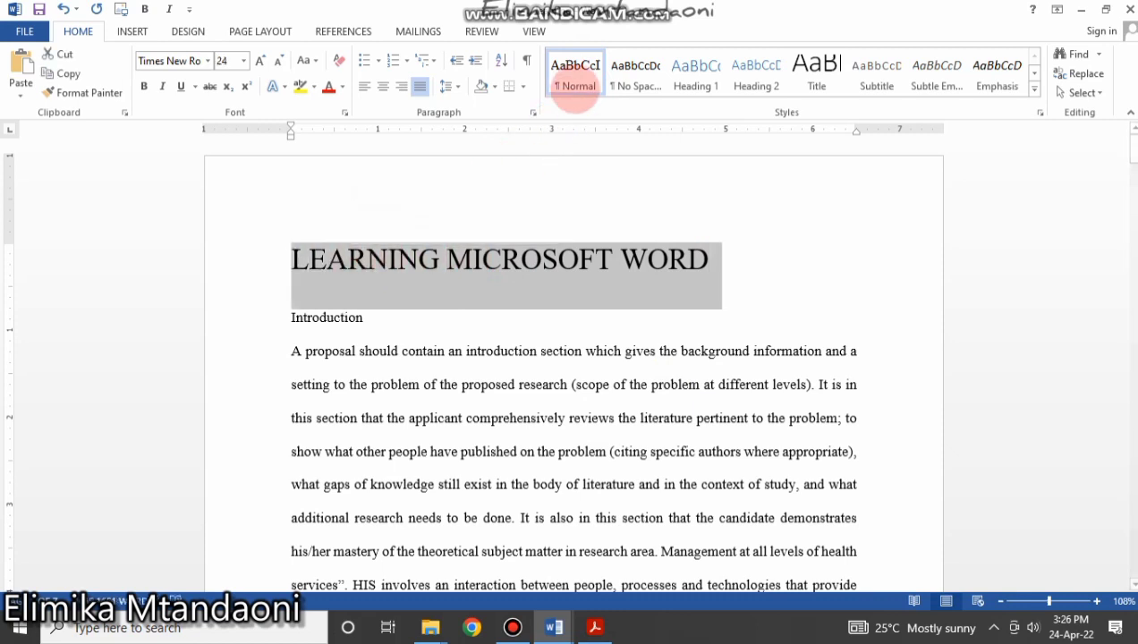
{"action": "left_click", "coordinate": [577, 79]}
{"action": "left_click", "coordinate": [491, 385]}
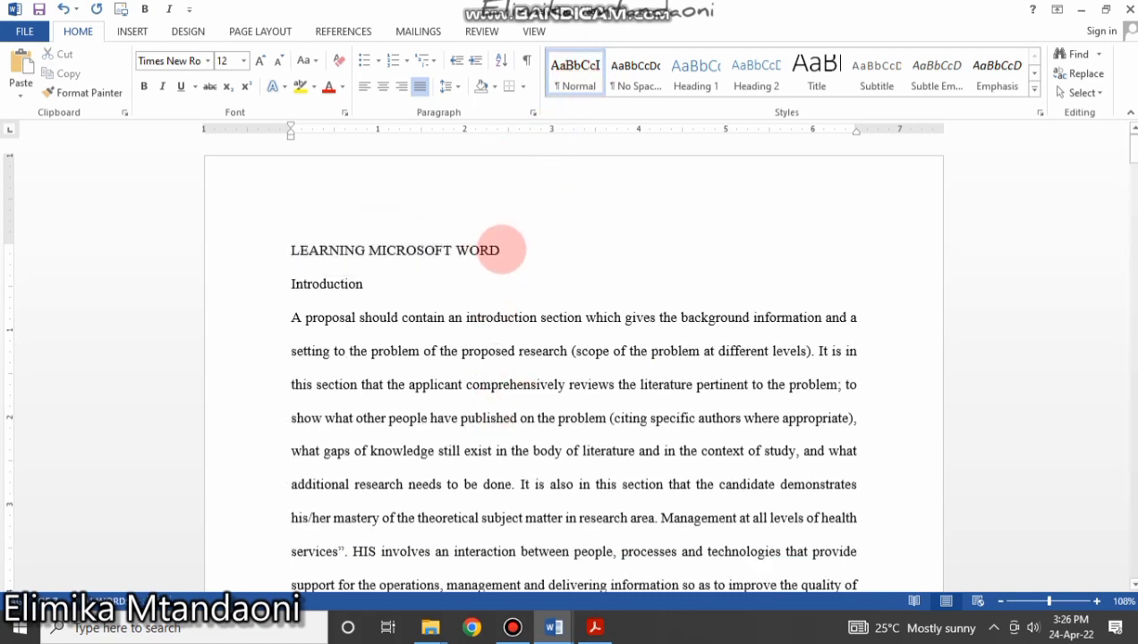
{"action": "left_click_drag", "start_coordinate": [502, 250], "coordinate": [239, 250]}
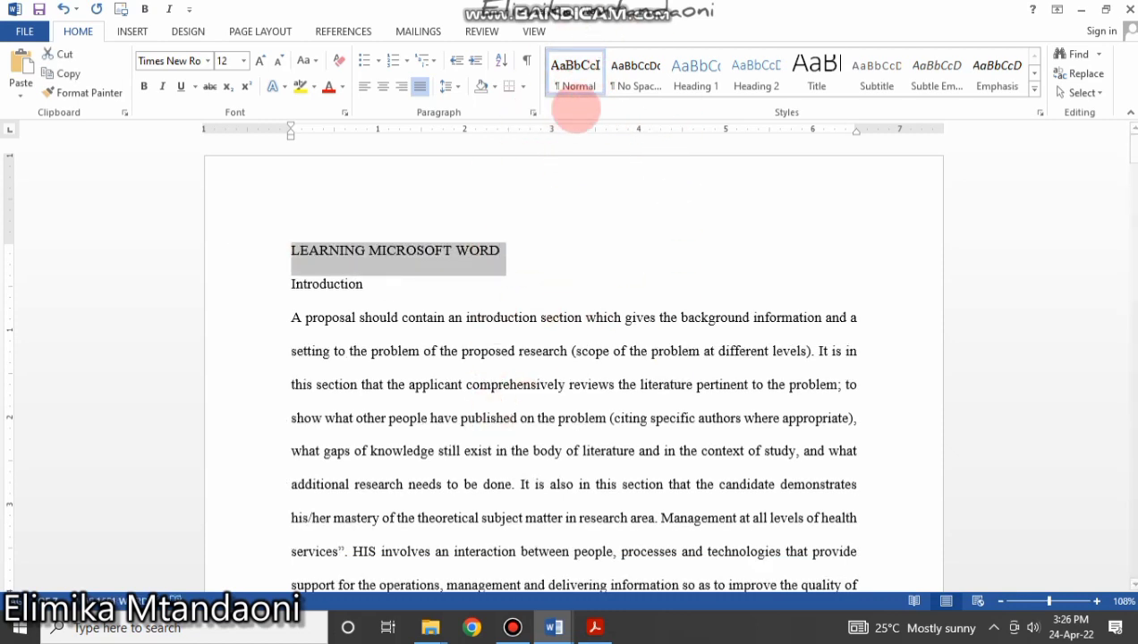
Reset the Statement of the research problem heading to Normal.
{"action": "scroll", "coordinate": [501, 457], "scroll_direction": "down", "scroll_amount": 15}
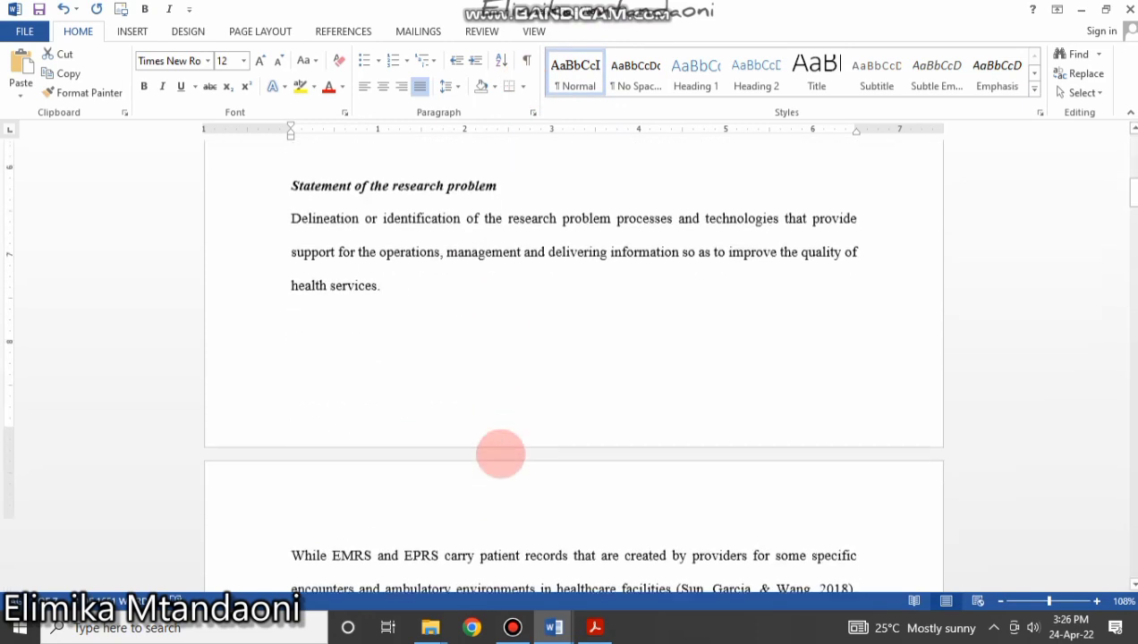
{"action": "scroll", "coordinate": [501, 453], "scroll_direction": "up", "scroll_amount": 3}
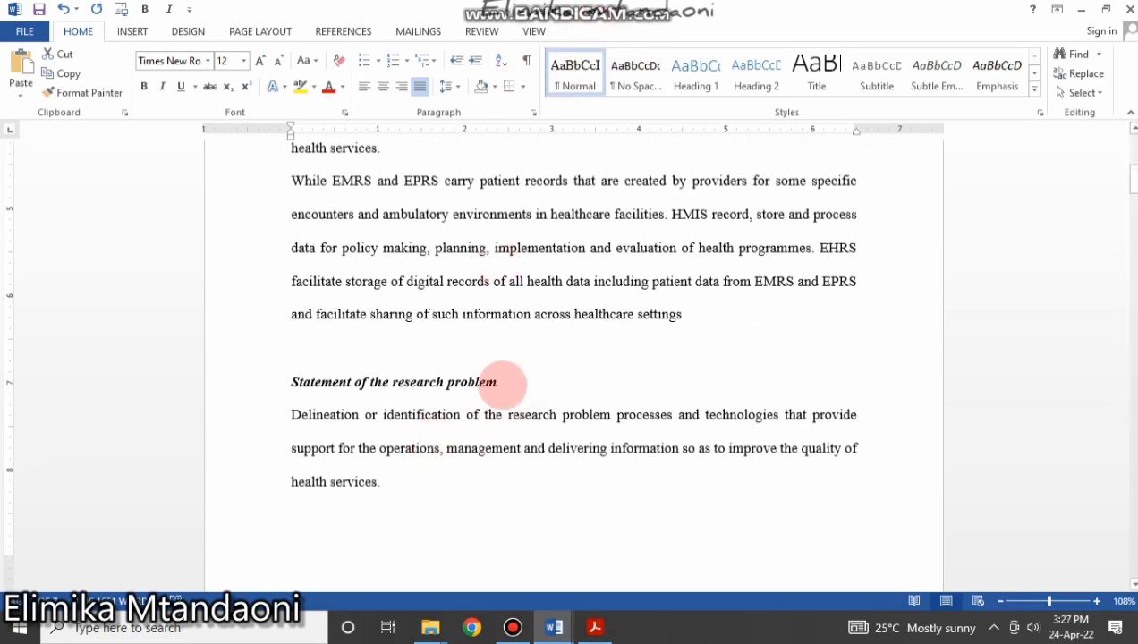
{"action": "left_click_drag", "start_coordinate": [503, 382], "coordinate": [266, 386]}
{"action": "left_click", "coordinate": [577, 70]}
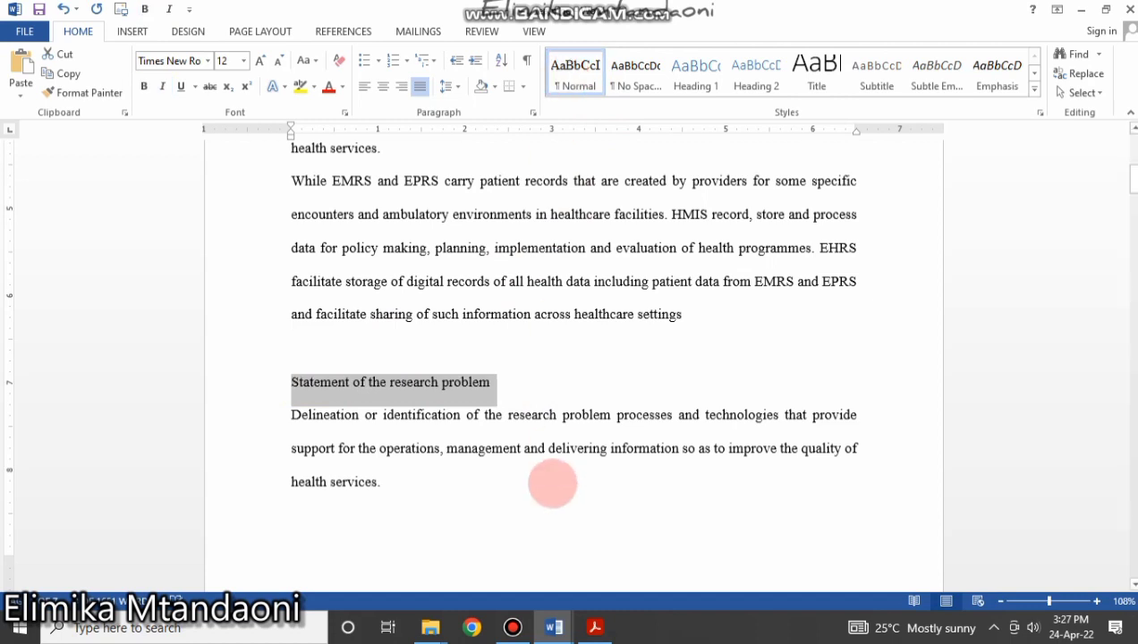
{"action": "left_click", "coordinate": [552, 484]}
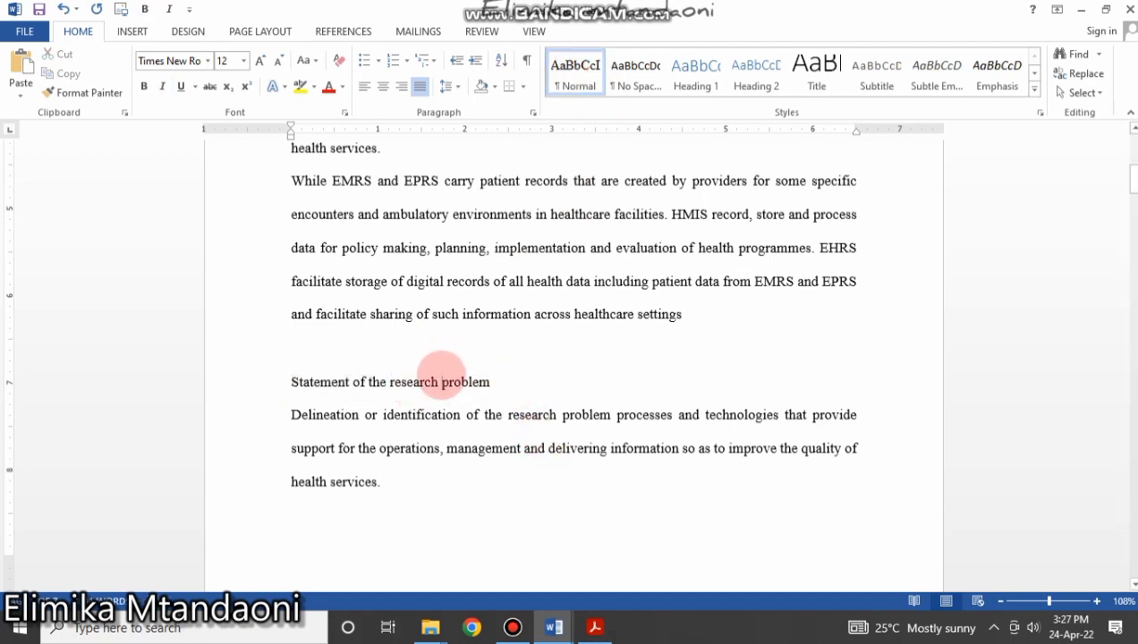
Reset the Research Objectives heading to Normal.
{"action": "key", "text": "ctrl+a"}
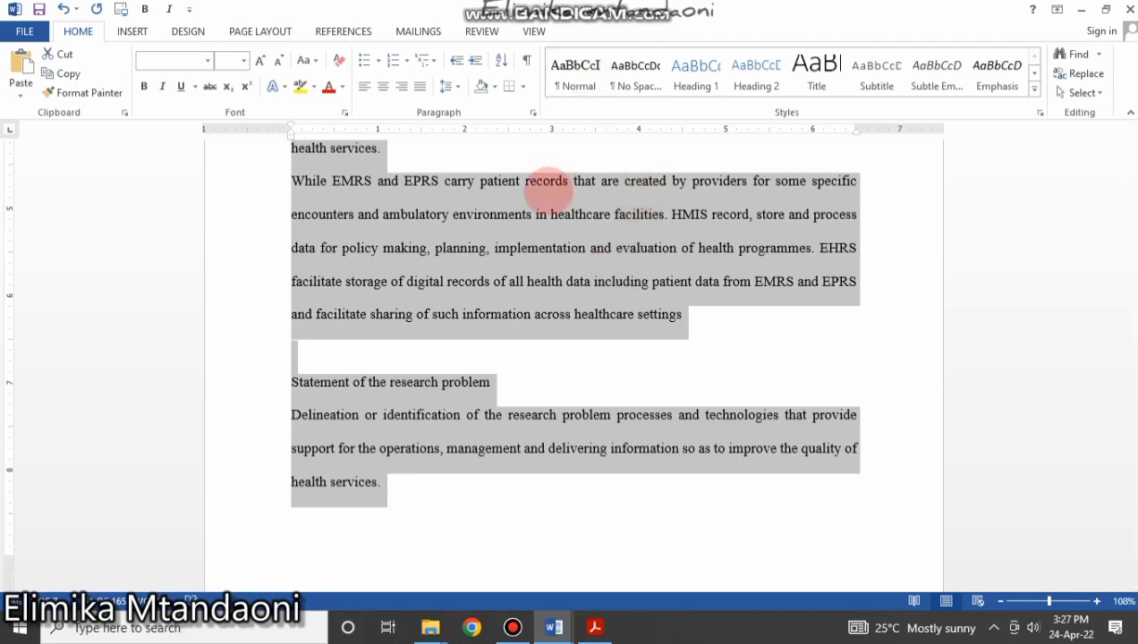
{"action": "left_click", "coordinate": [532, 242]}
{"action": "scroll", "coordinate": [528, 243], "scroll_direction": "up", "scroll_amount": 10}
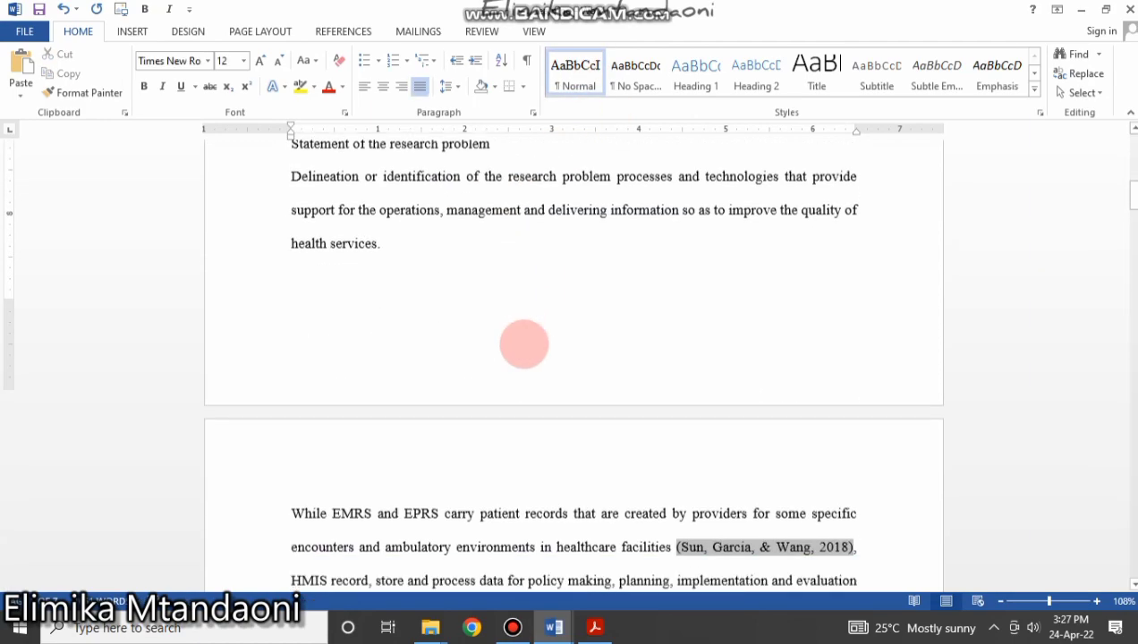
{"action": "scroll", "coordinate": [525, 350], "scroll_direction": "down", "scroll_amount": 8}
{"action": "scroll", "coordinate": [521, 356], "scroll_direction": "up", "scroll_amount": 5}
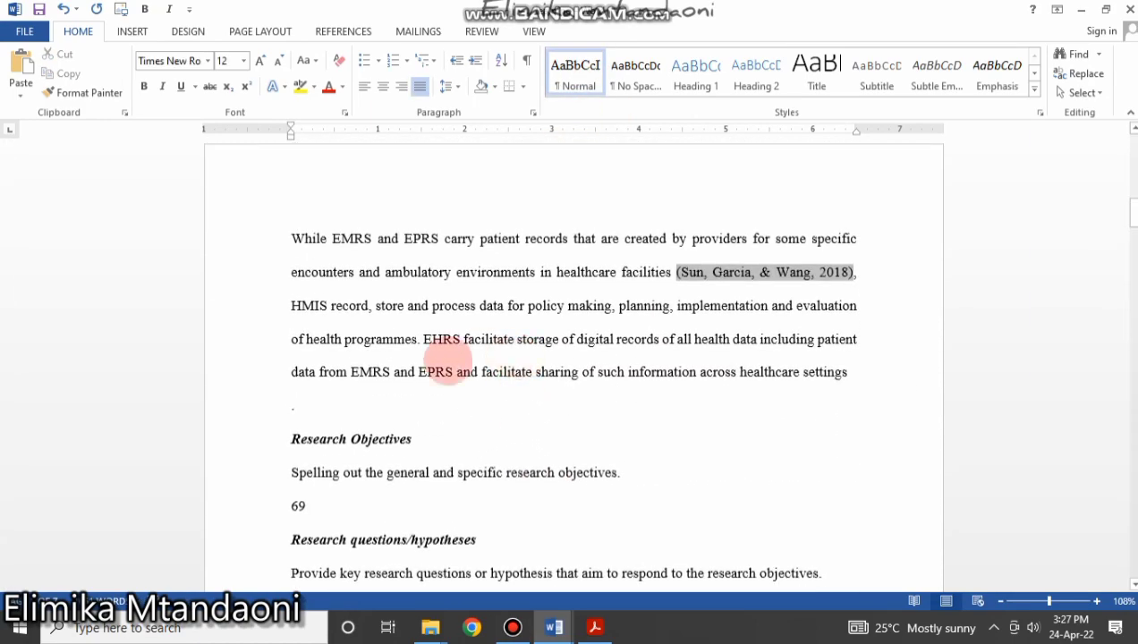
{"action": "left_click", "coordinate": [391, 373]}
{"action": "left_click_drag", "start_coordinate": [413, 440], "coordinate": [293, 439]}
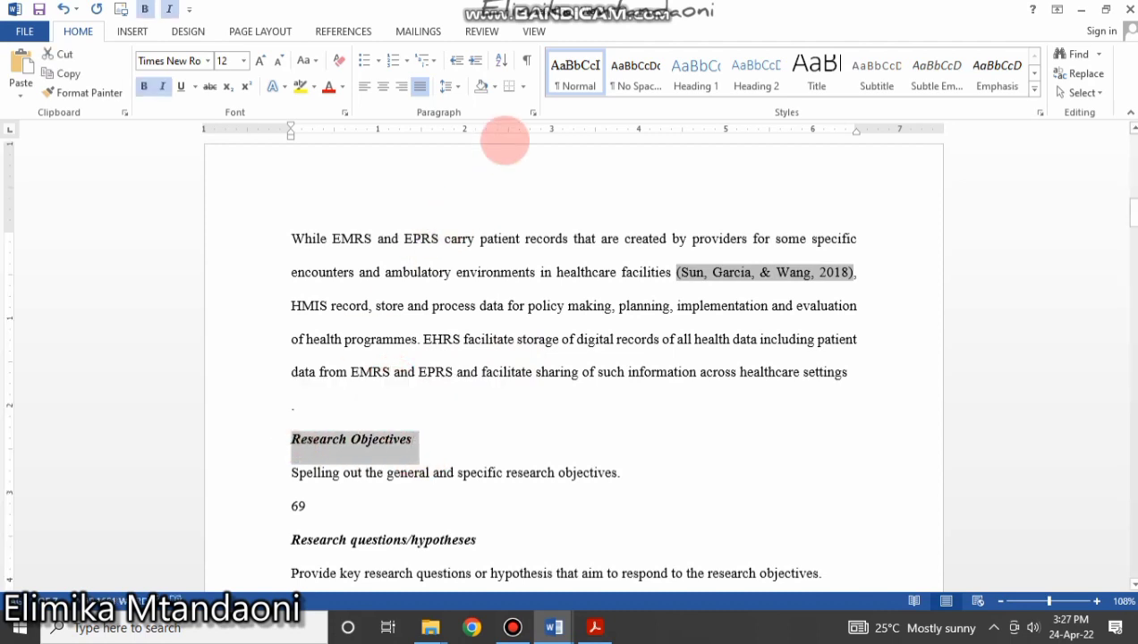
{"action": "left_click", "coordinate": [576, 72]}
{"action": "left_click", "coordinate": [491, 537]}
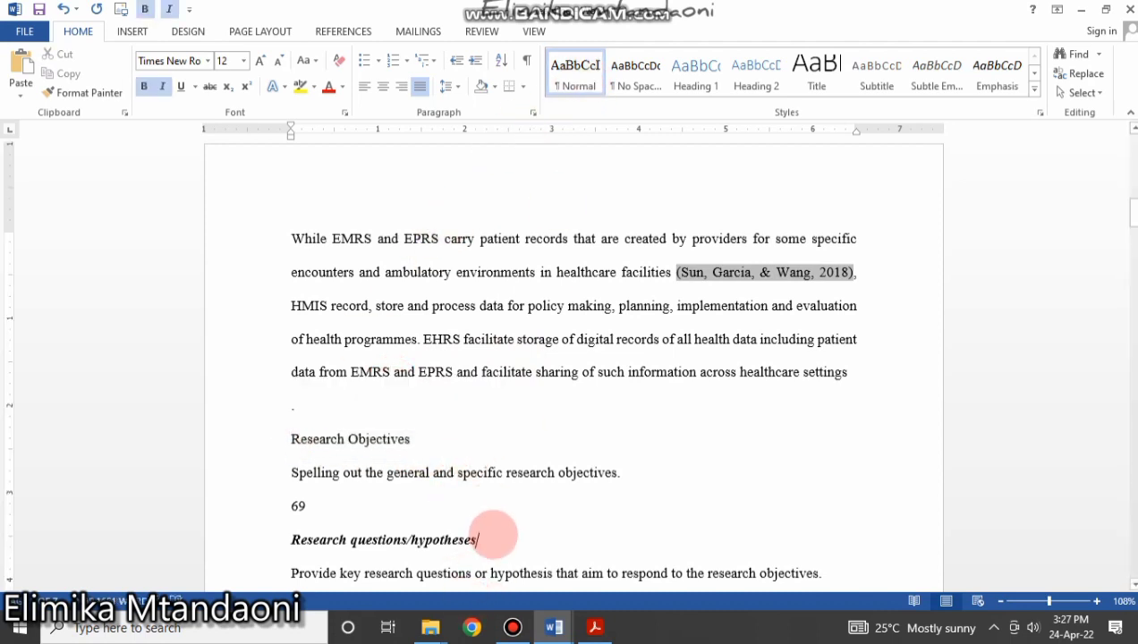
Reset the Research questions/hypotheses heading to Normal and delete the stray 69 line.
{"action": "left_click_drag", "start_coordinate": [490, 540], "coordinate": [318, 537]}
{"action": "left_click", "coordinate": [573, 71]}
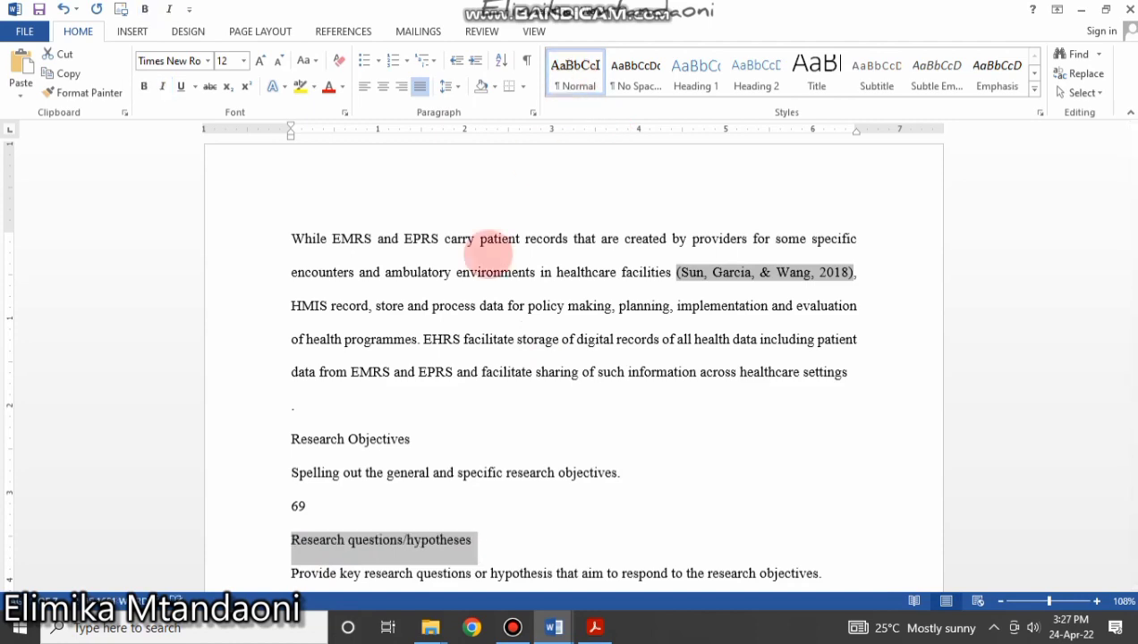
{"action": "left_click", "coordinate": [341, 476]}
{"action": "left_click", "coordinate": [251, 503]}
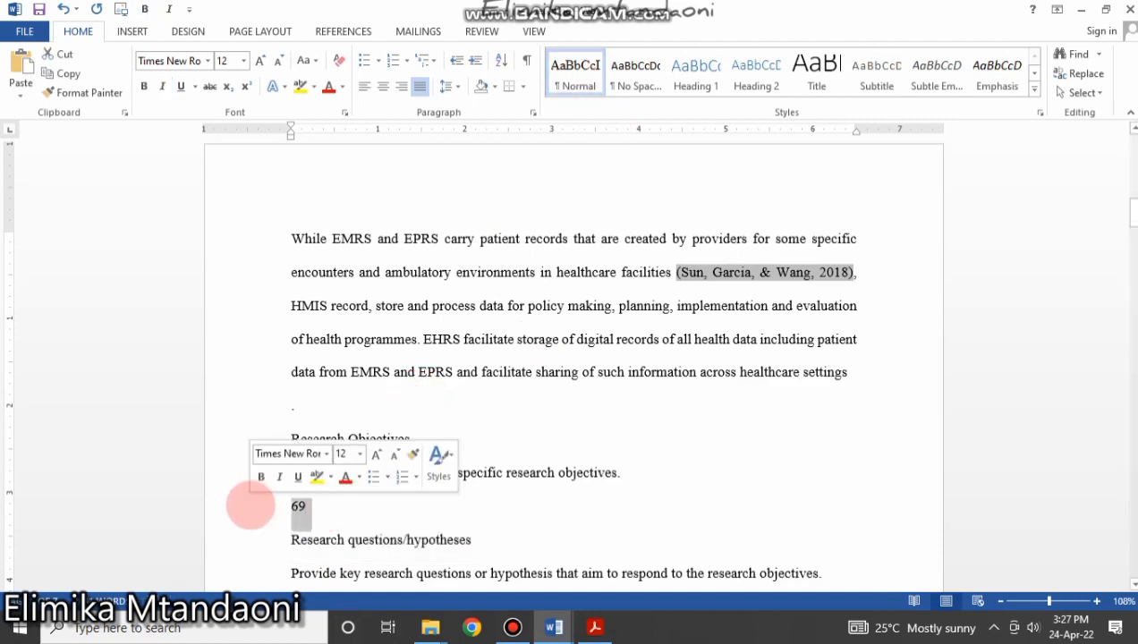
{"action": "key", "text": "Delete"}
{"action": "scroll", "coordinate": [454, 499], "scroll_direction": "down", "scroll_amount": 5}
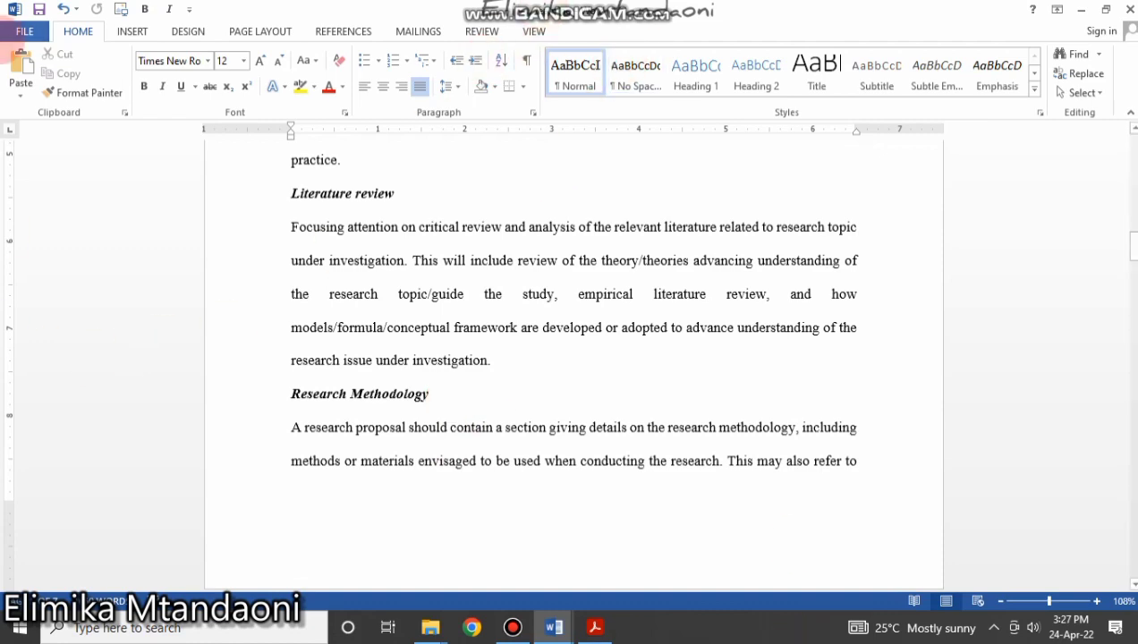
{"action": "scroll", "coordinate": [367, 309], "scroll_direction": "up", "scroll_amount": 1}
{"action": "scroll", "coordinate": [367, 309], "scroll_direction": "up", "scroll_amount": 15}
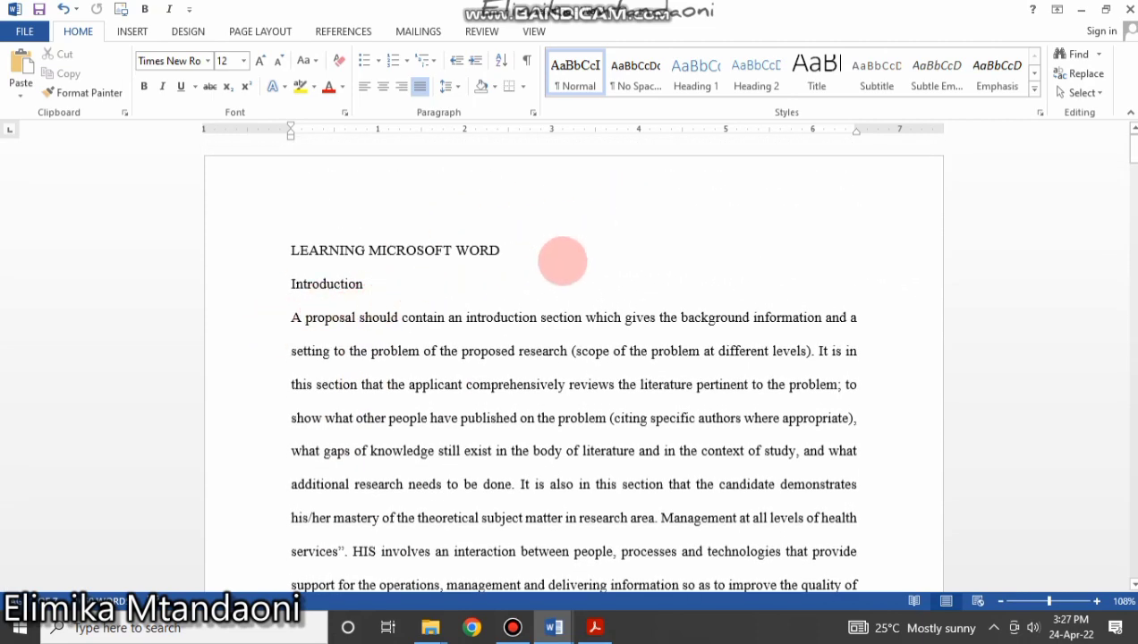
Apply the Title style to the LEARNING MICROSOFT WORD line, leaving its font unchanged.
{"action": "left_click", "coordinate": [249, 246]}
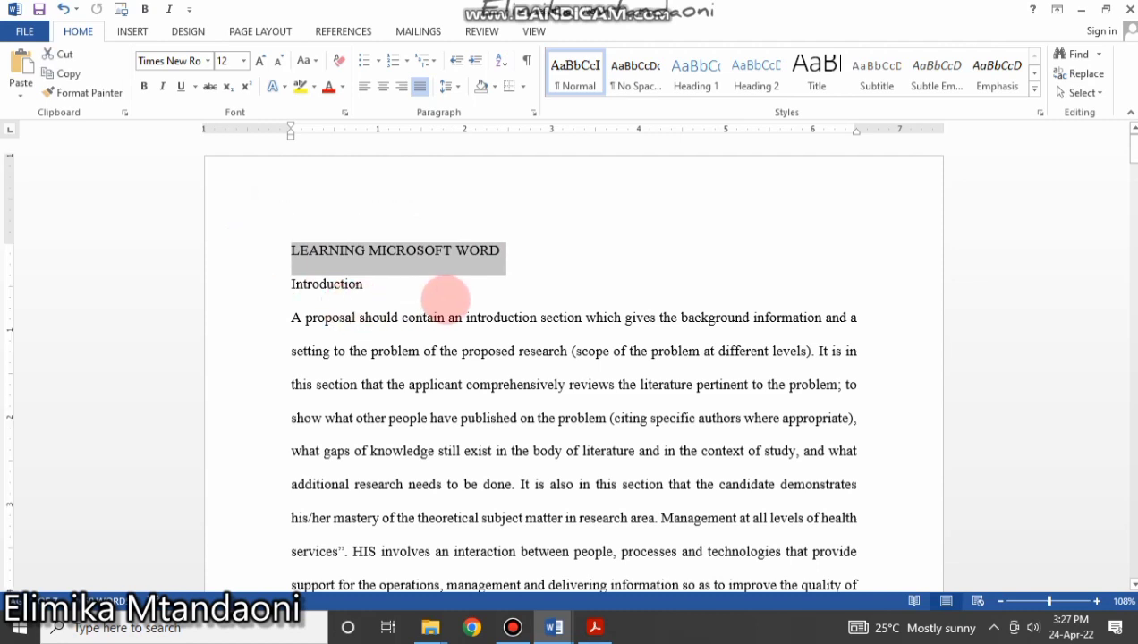
{"action": "left_click", "coordinate": [450, 296]}
{"action": "left_click", "coordinate": [257, 246]}
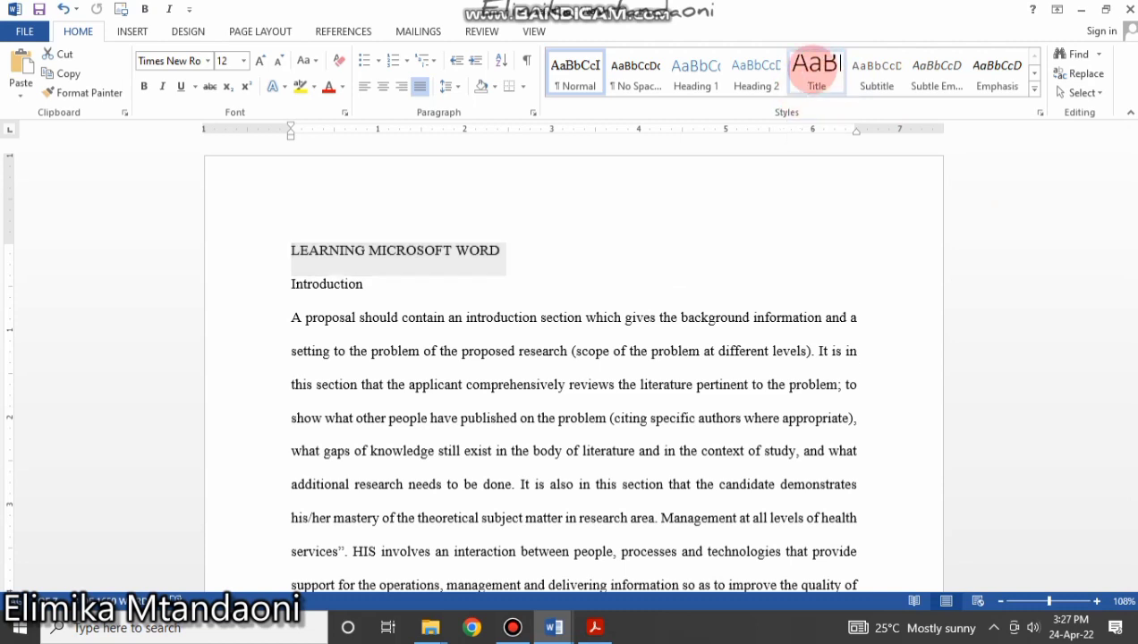
{"action": "left_click", "coordinate": [813, 68]}
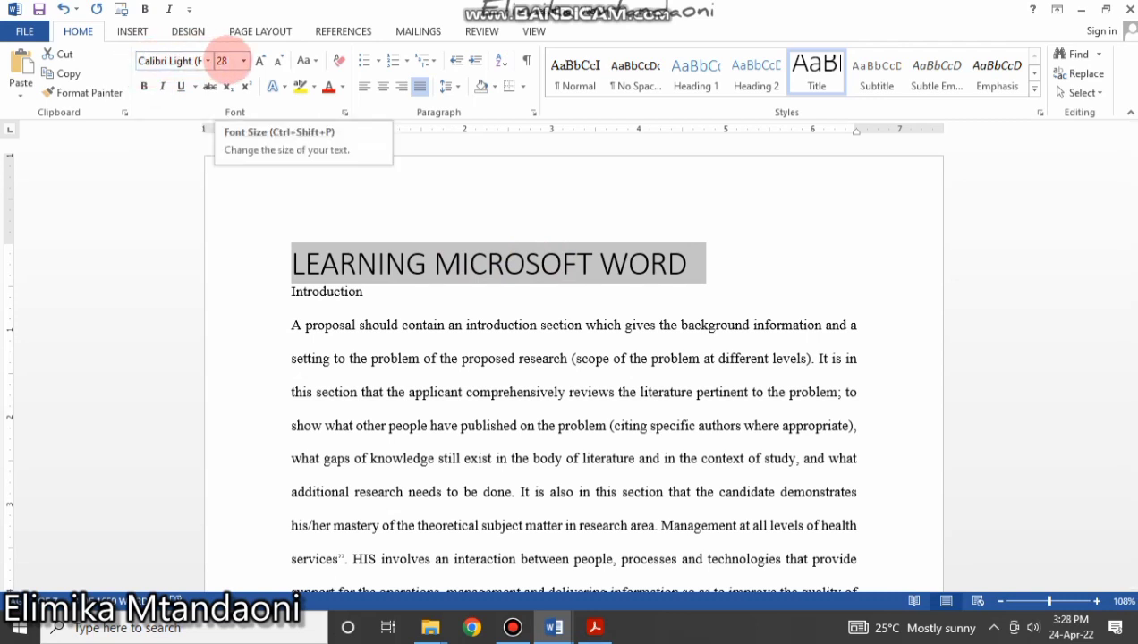
{"action": "left_click", "coordinate": [207, 60]}
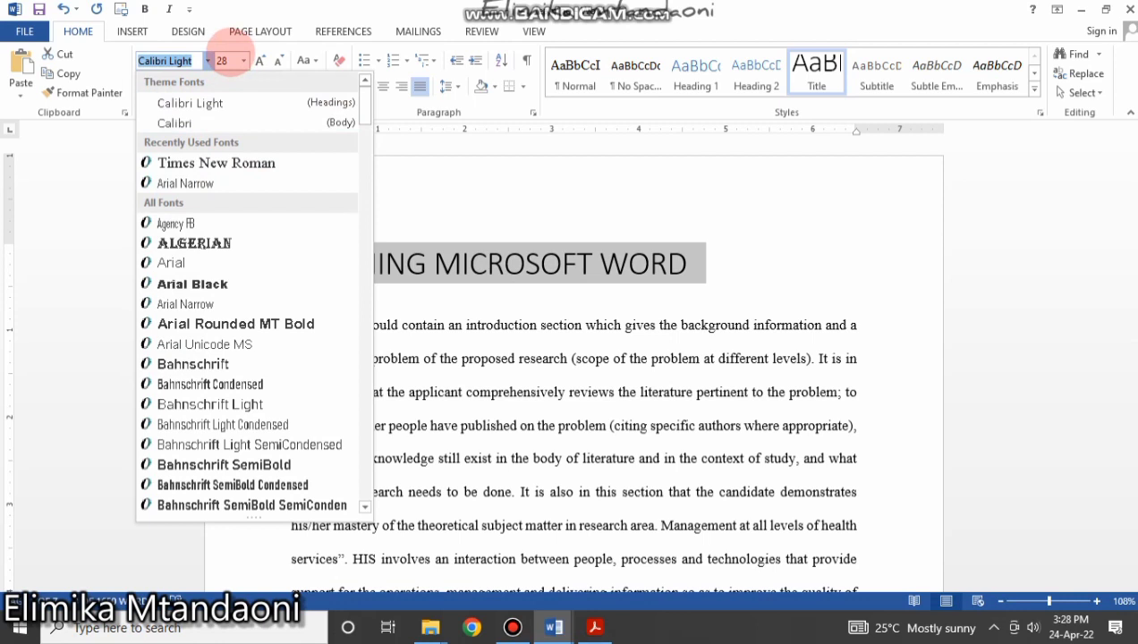
{"action": "left_click", "coordinate": [830, 298]}
{"action": "left_click", "coordinate": [632, 329]}
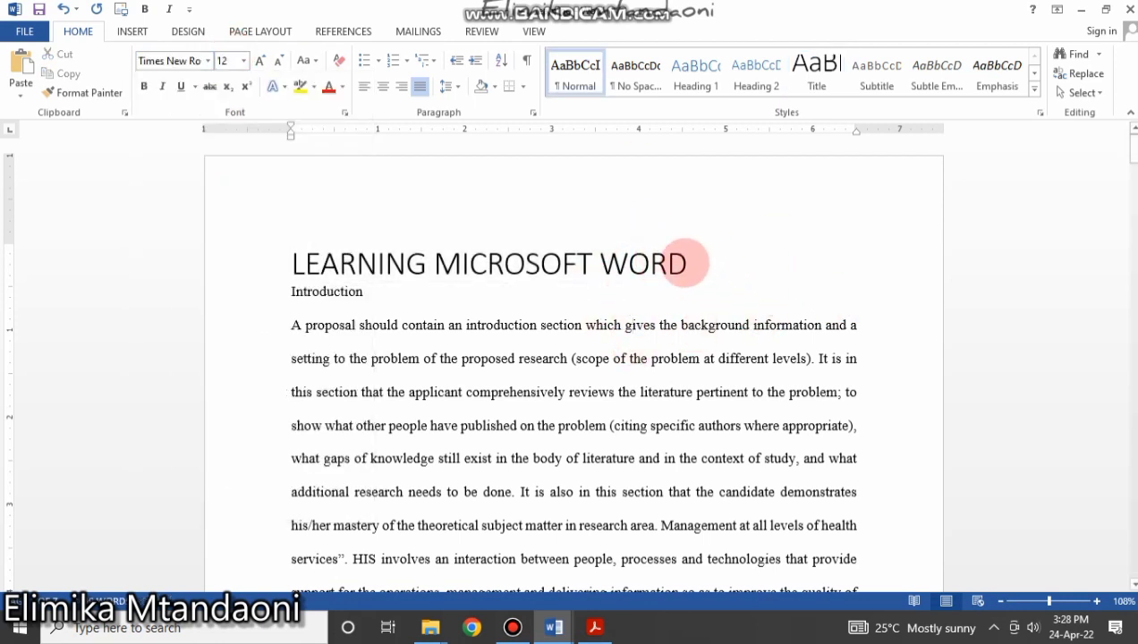
{"action": "left_click", "coordinate": [232, 196]}
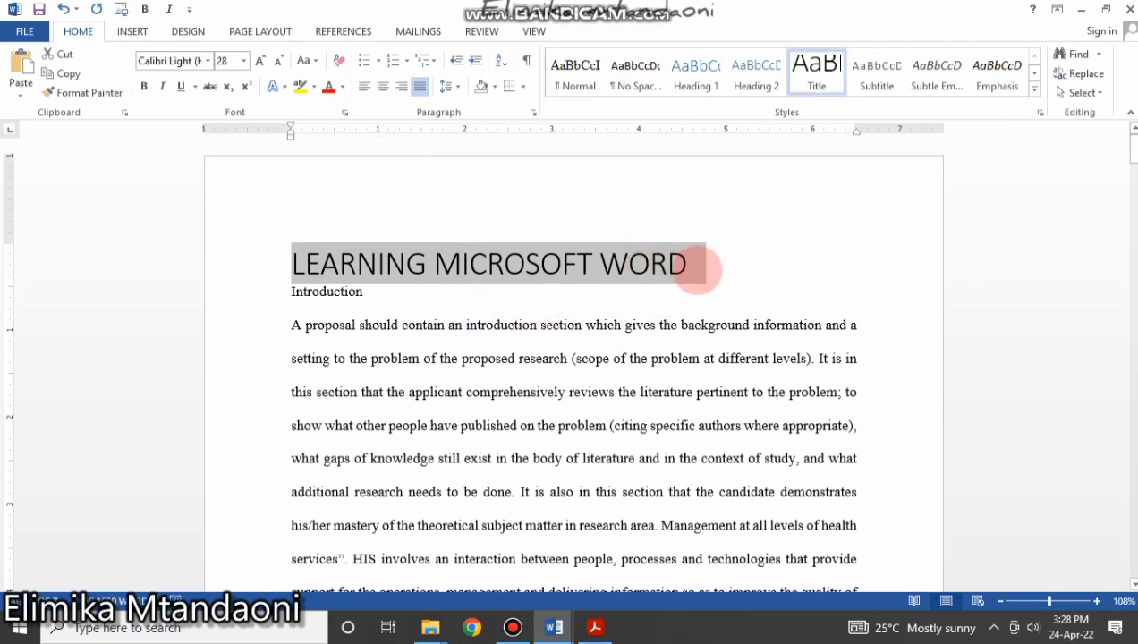
{"action": "left_click_drag", "start_coordinate": [703, 267], "coordinate": [263, 253]}
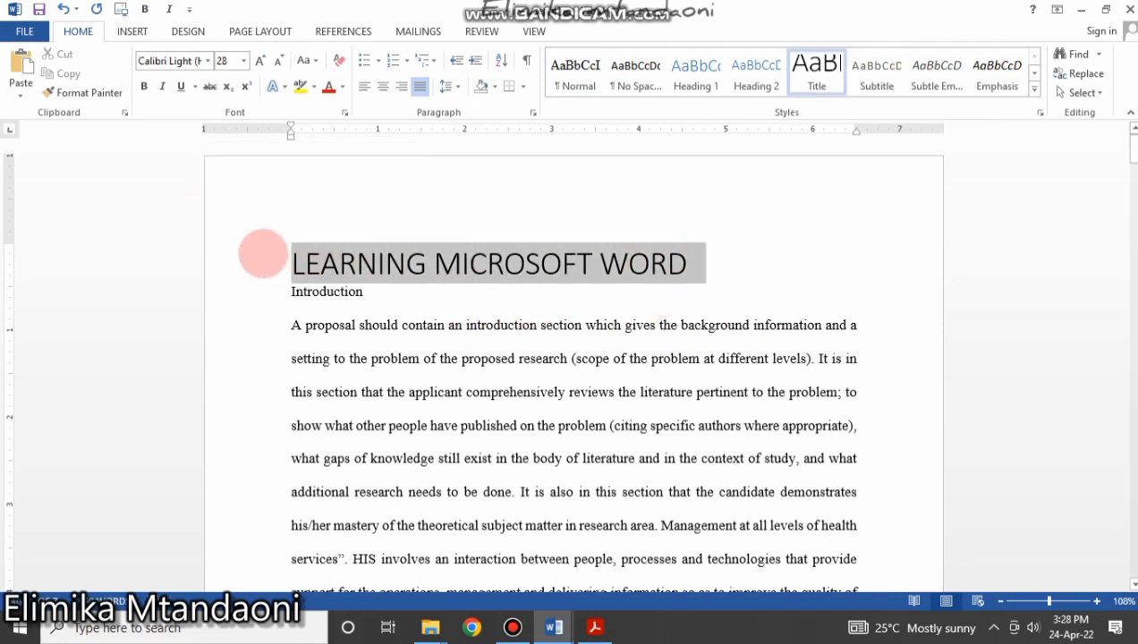
{"action": "scroll", "coordinate": [573, 532], "scroll_direction": "down", "scroll_amount": 10}
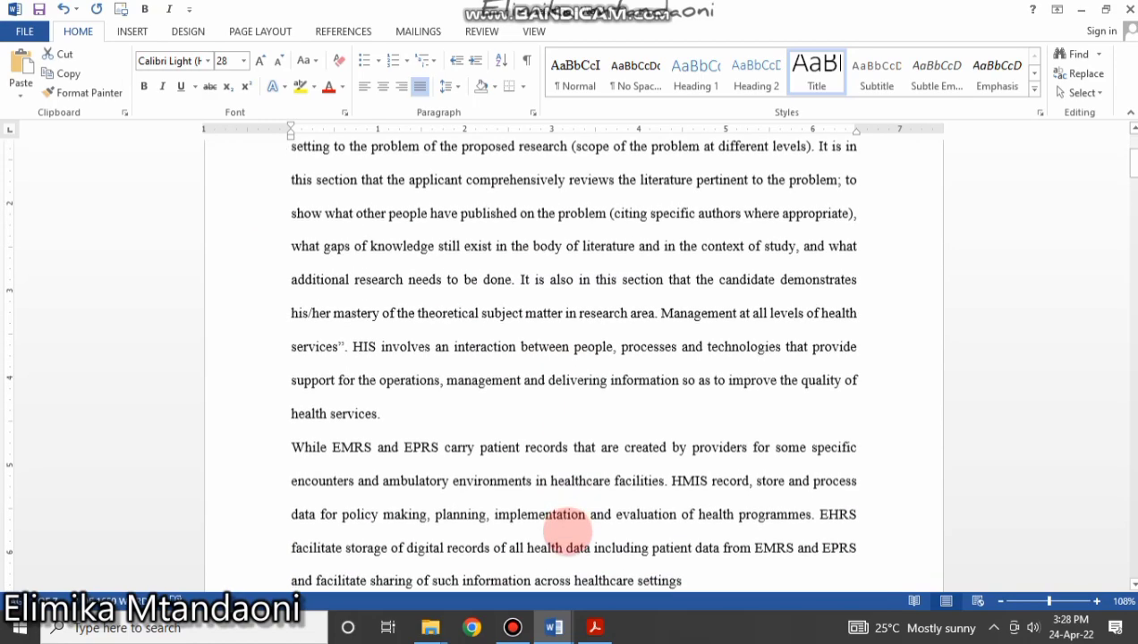
{"action": "scroll", "coordinate": [569, 535], "scroll_direction": "up", "scroll_amount": 10}
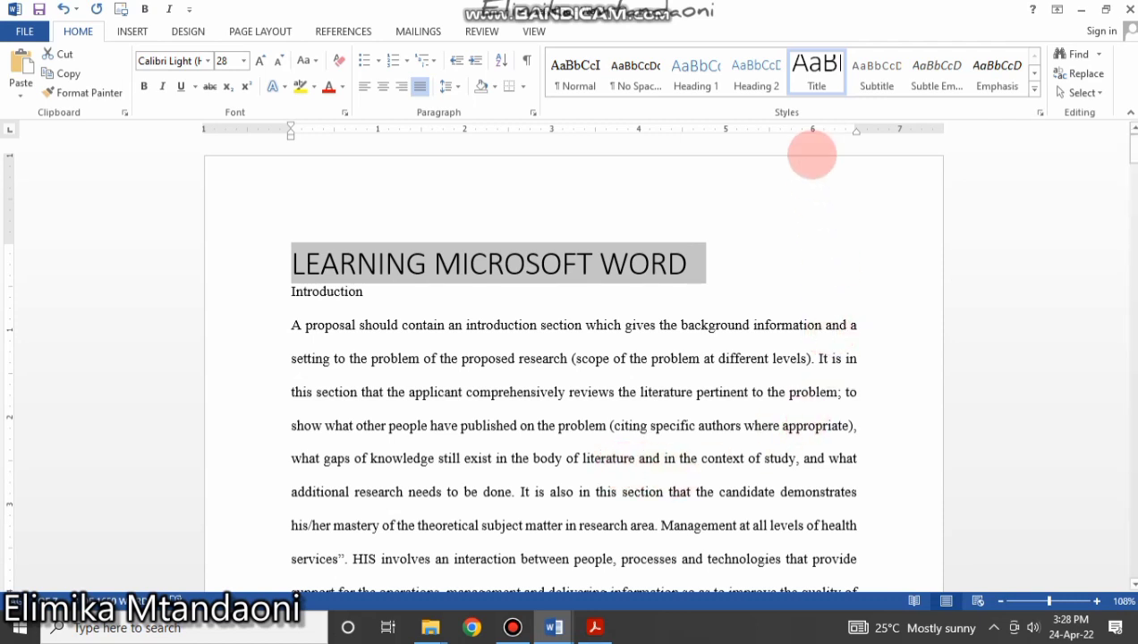
Redefine the Title style as Times New Roman 16 pt, bold, centred, without single spacing.
{"action": "right_click", "coordinate": [817, 67]}
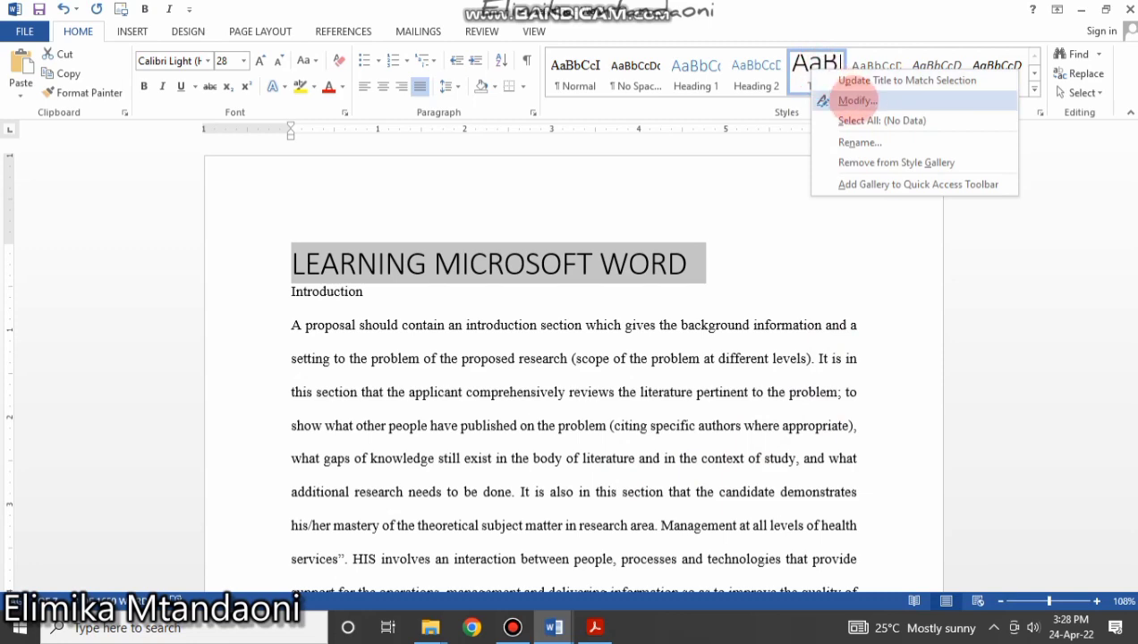
{"action": "left_click", "coordinate": [838, 101]}
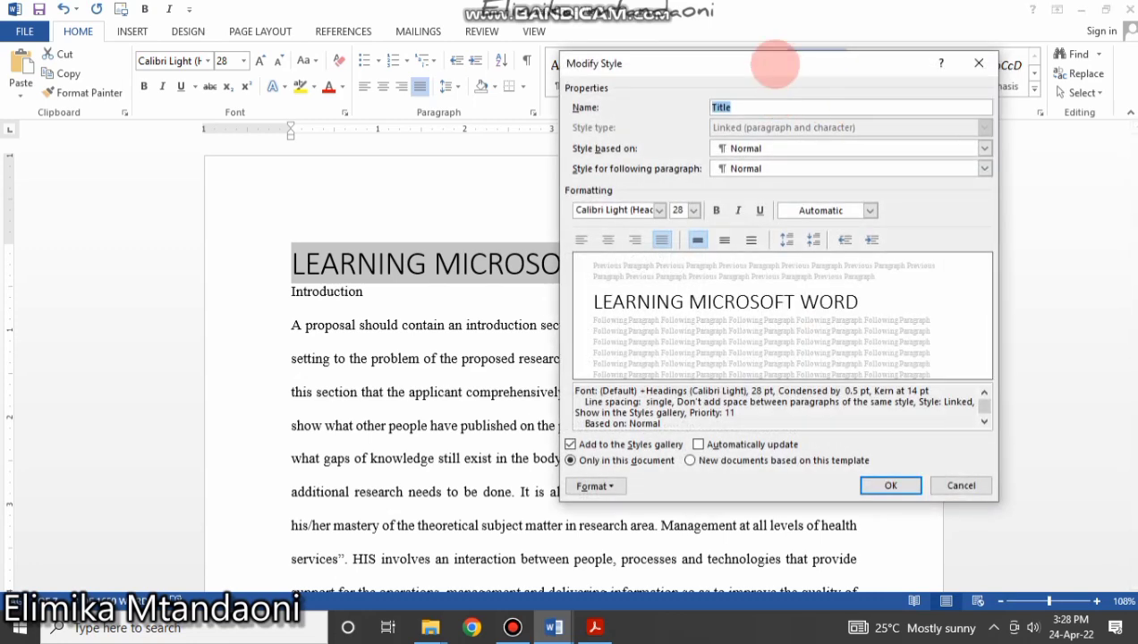
{"action": "left_click_drag", "start_coordinate": [775, 65], "coordinate": [763, 105]}
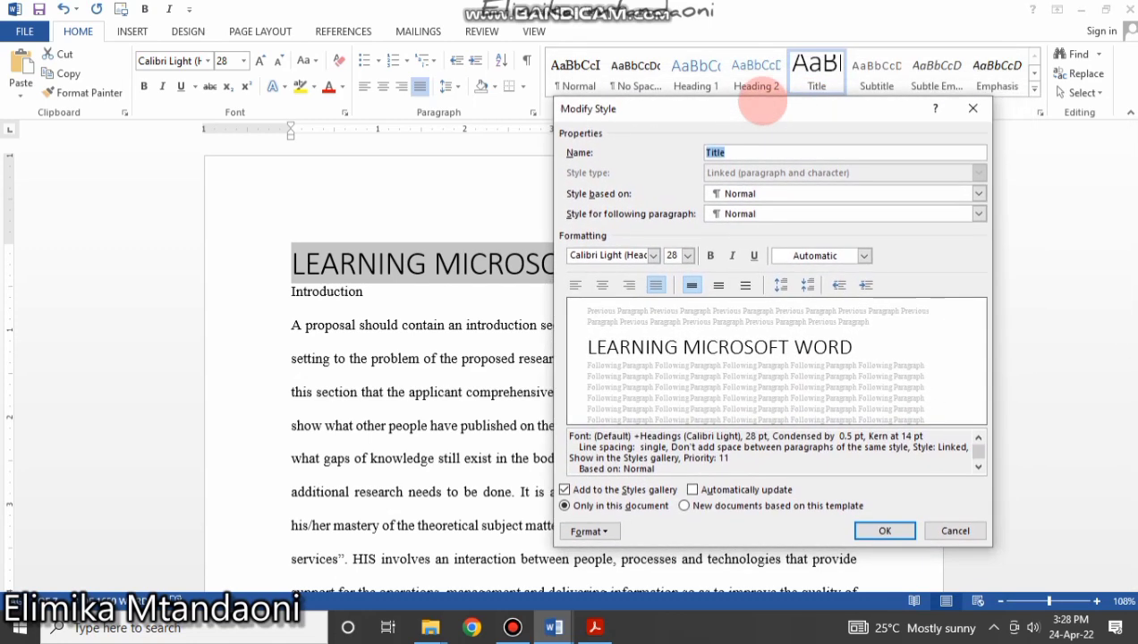
{"action": "left_click", "coordinate": [653, 256]}
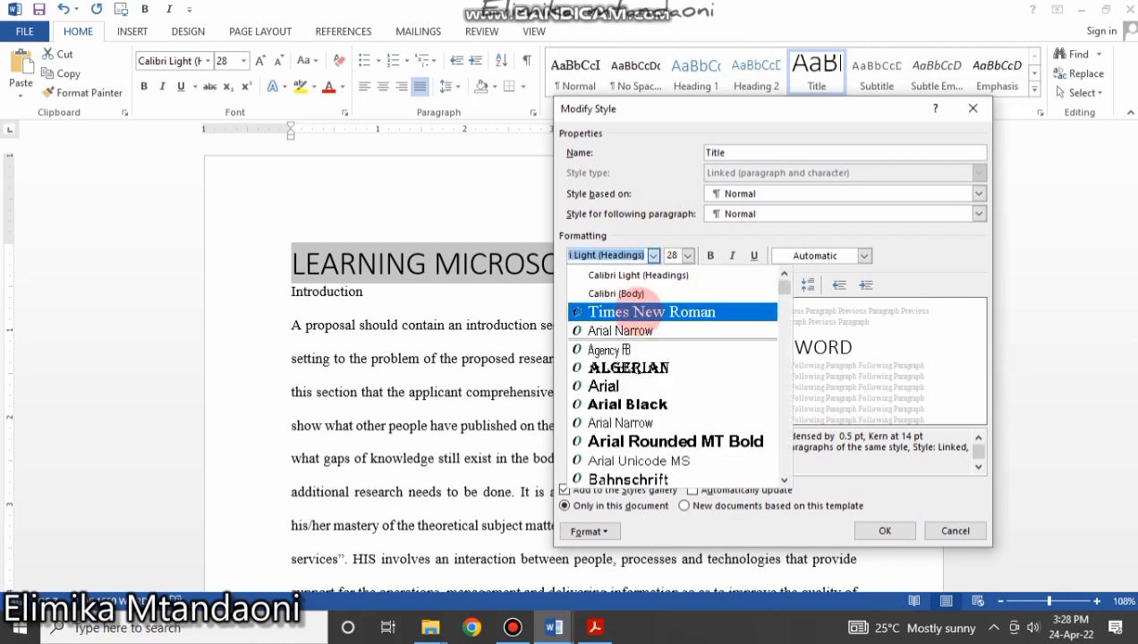
{"action": "left_click", "coordinate": [650, 312]}
{"action": "left_click", "coordinate": [687, 255]}
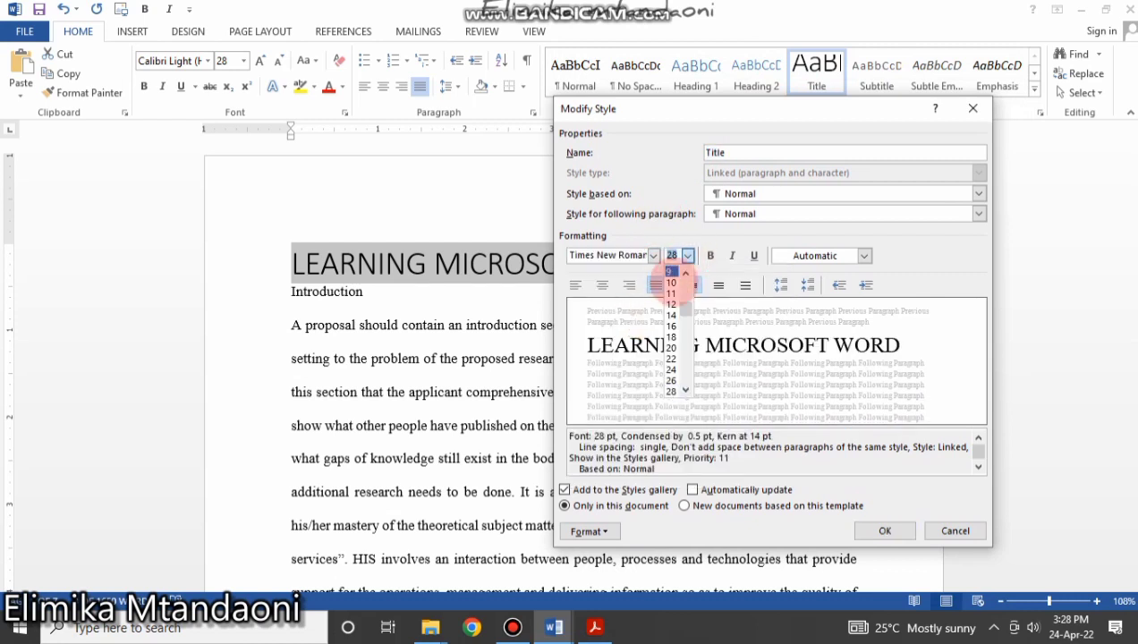
{"action": "left_click", "coordinate": [671, 325]}
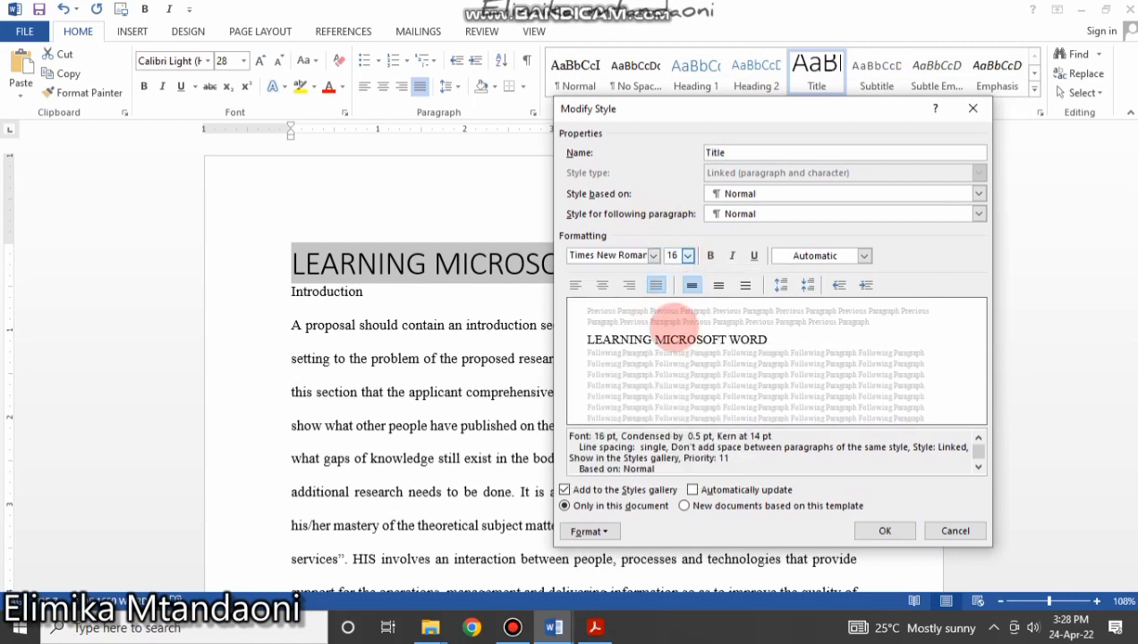
{"action": "left_click", "coordinate": [602, 285]}
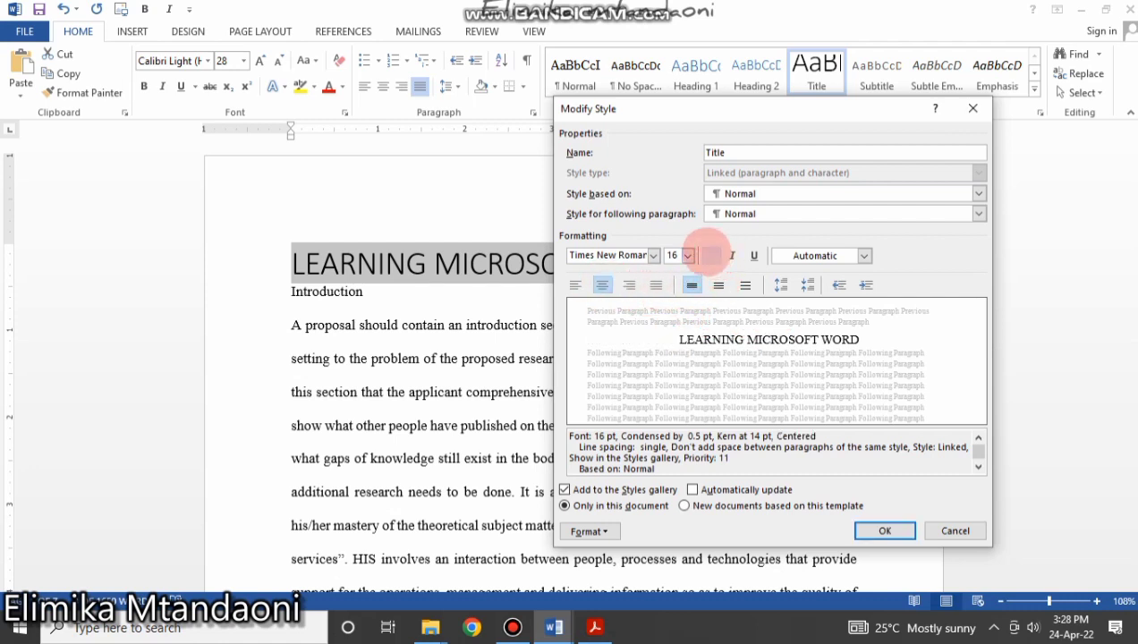
{"action": "left_click", "coordinate": [710, 255]}
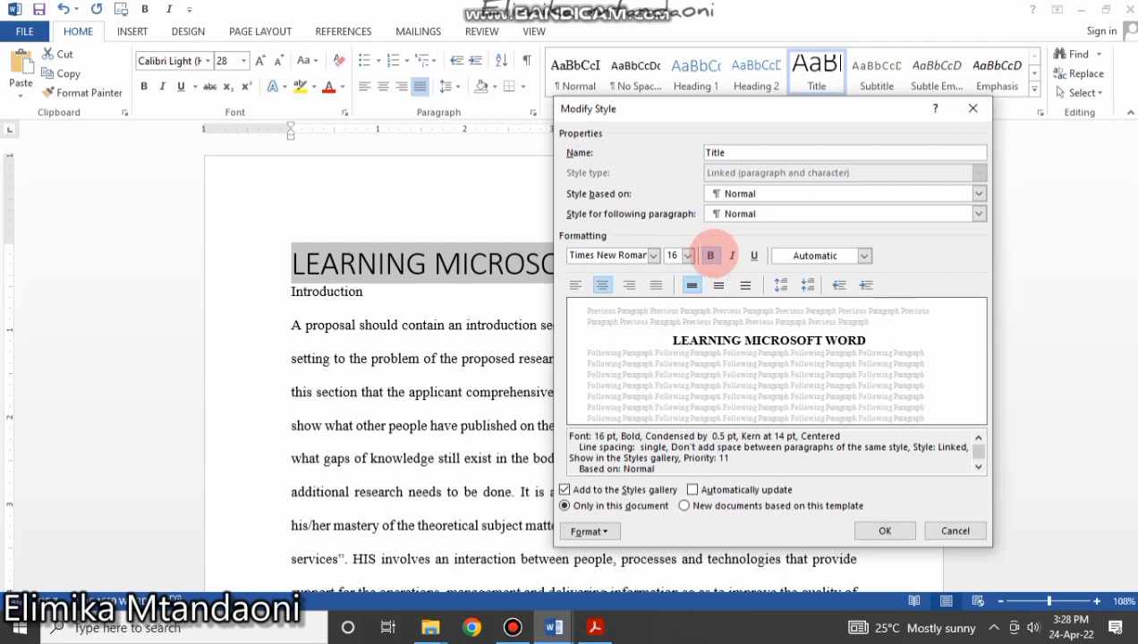
{"action": "left_click", "coordinate": [746, 285]}
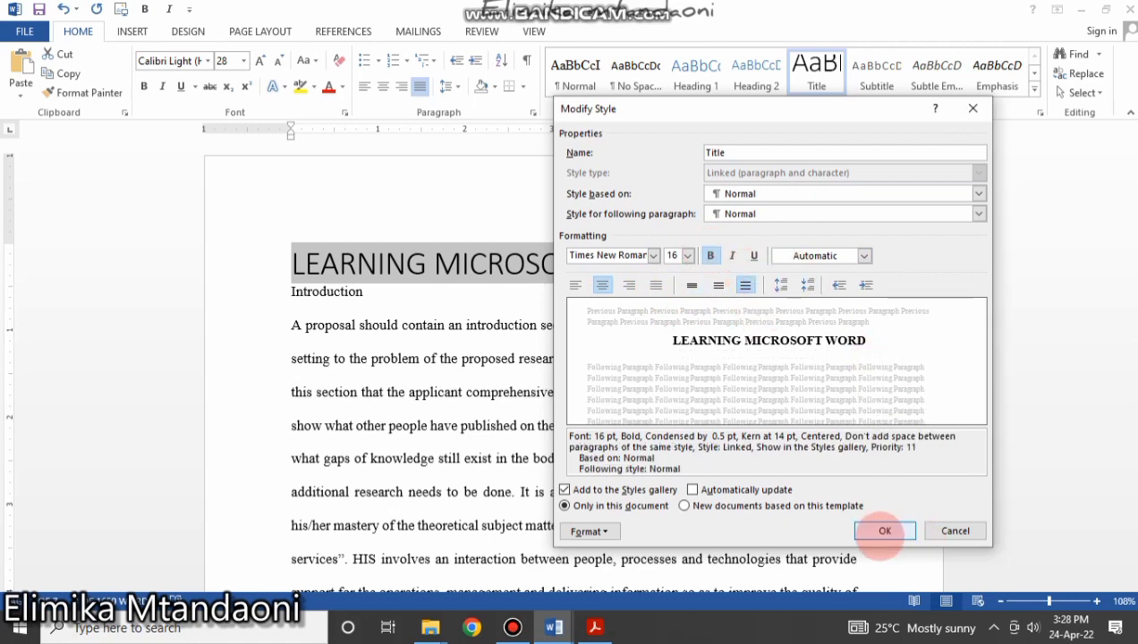
{"action": "left_click", "coordinate": [884, 530]}
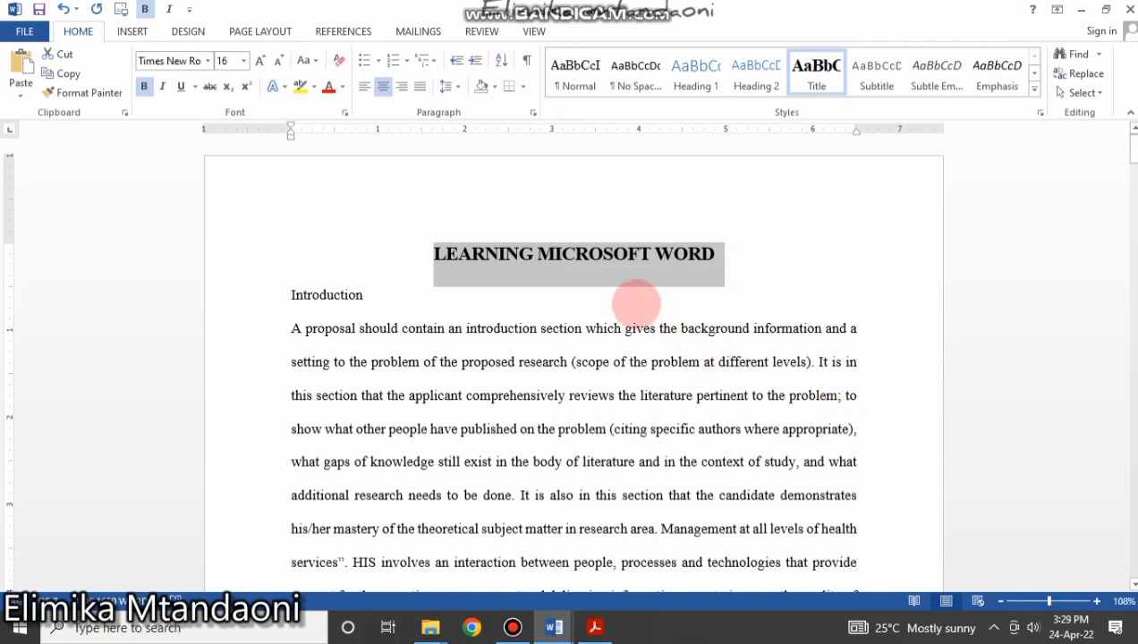
{"action": "left_click", "coordinate": [554, 291]}
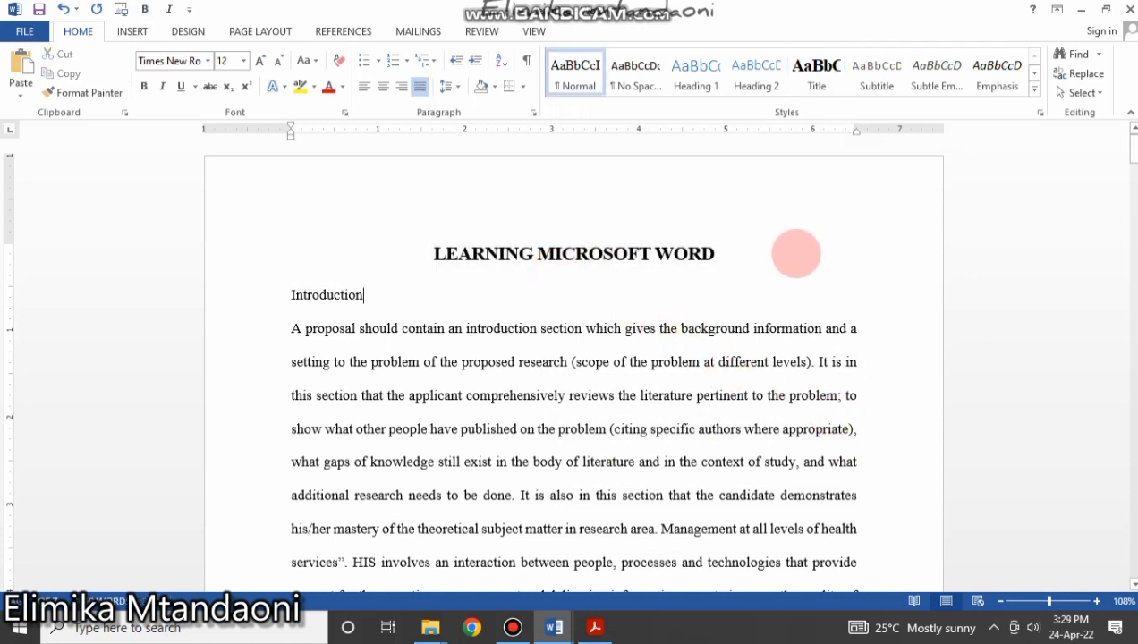
{"action": "left_click", "coordinate": [716, 251]}
{"action": "triple_click", "coordinate": [371, 251]}
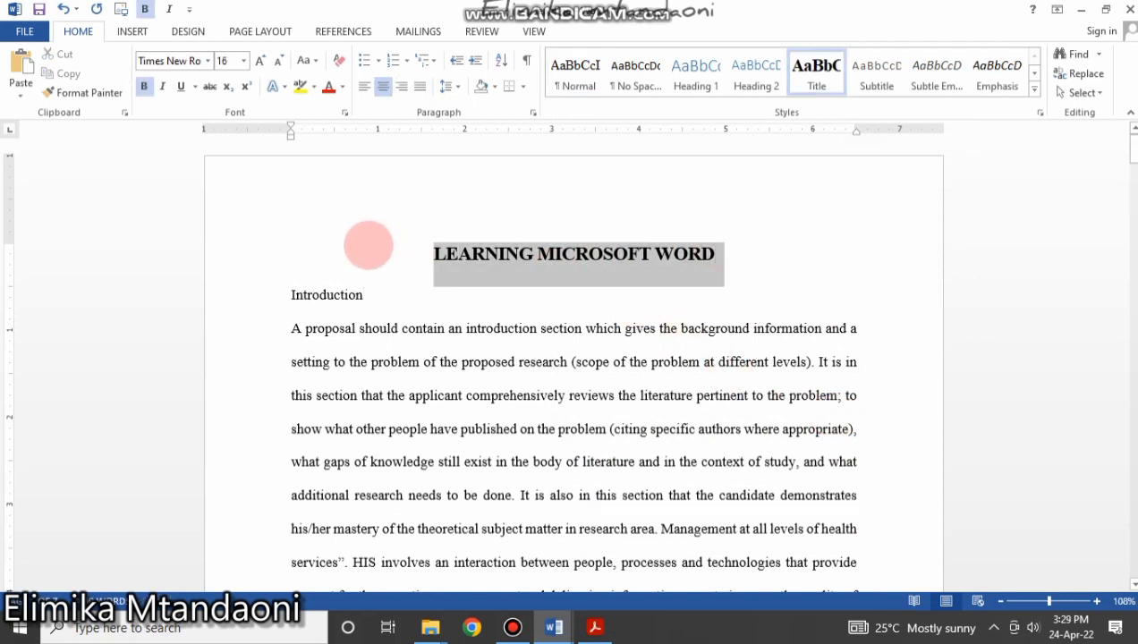
{"action": "left_click", "coordinate": [711, 361]}
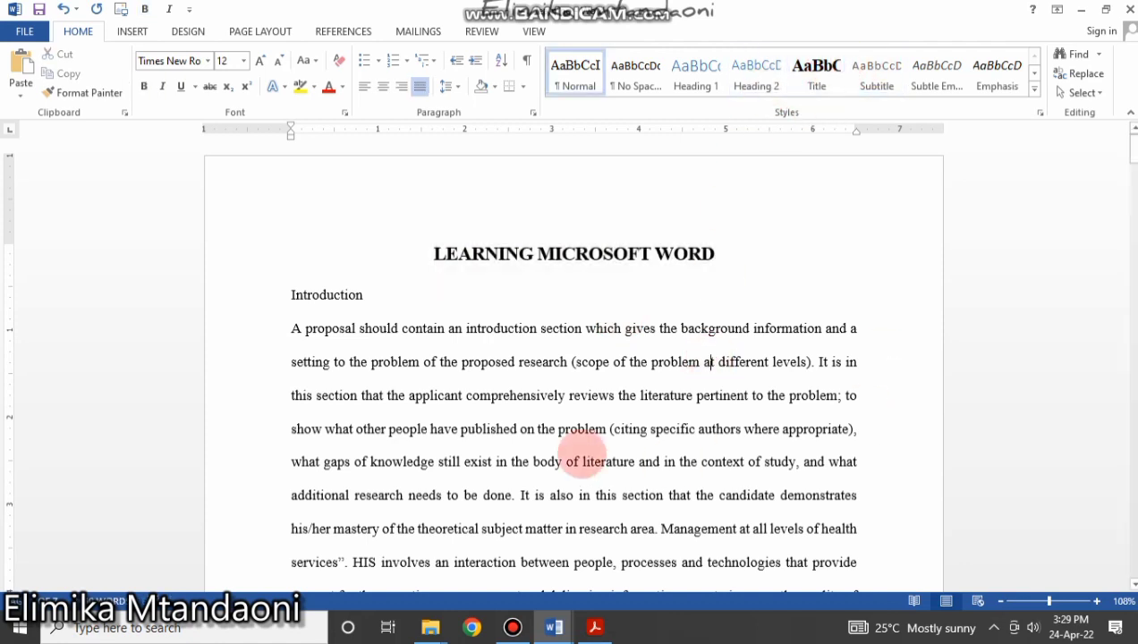
{"action": "left_click", "coordinate": [541, 311]}
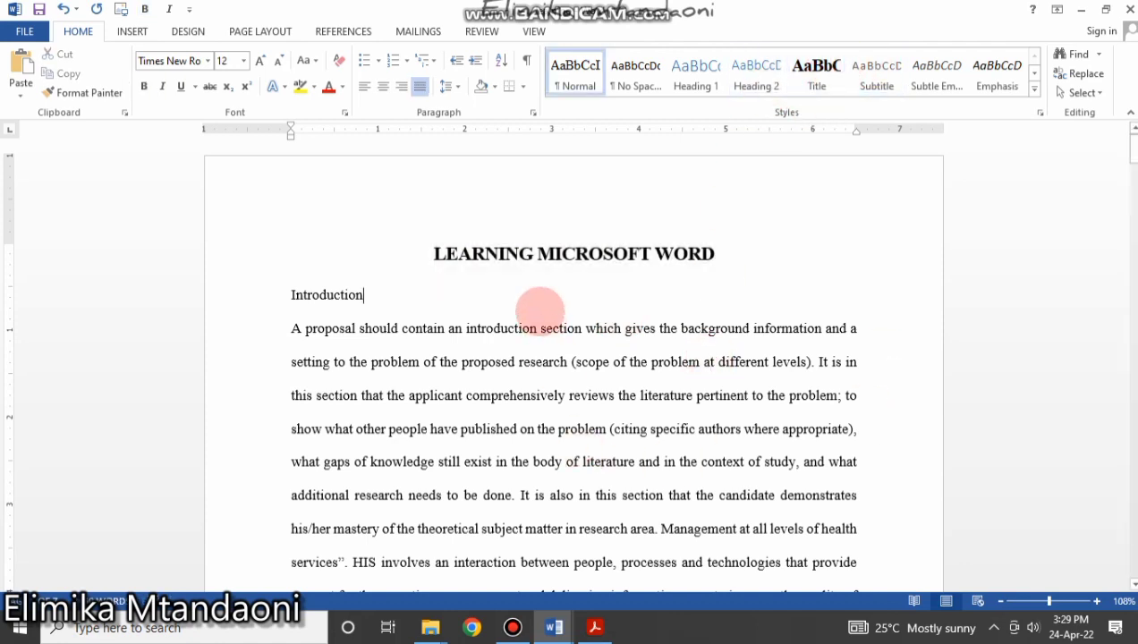
{"action": "left_click_drag", "start_coordinate": [362, 297], "coordinate": [223, 274]}
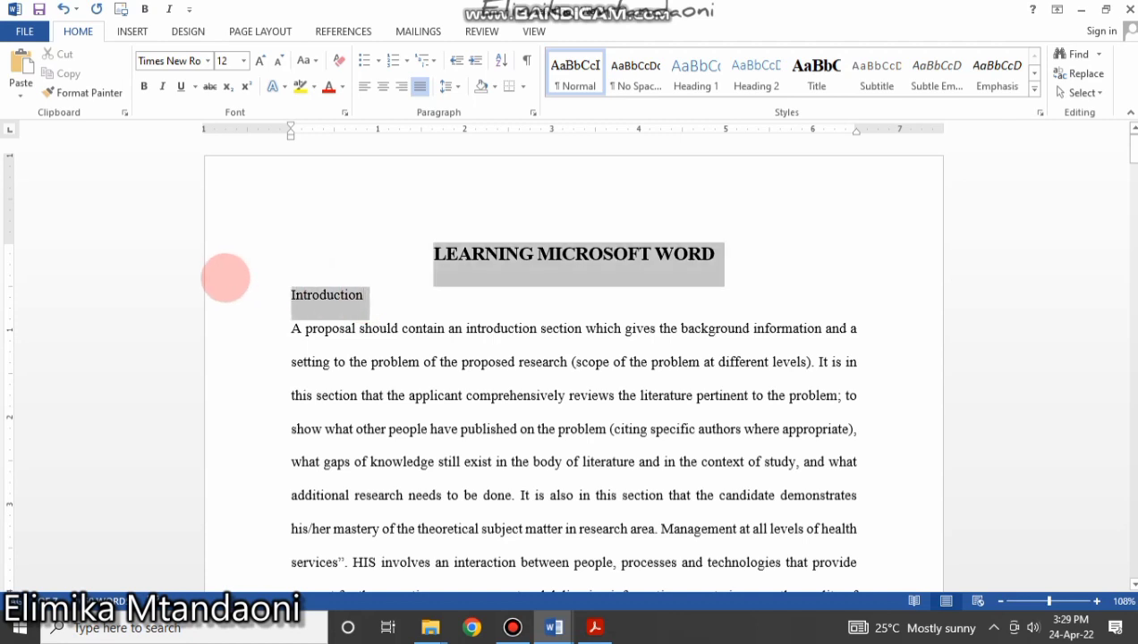
{"action": "left_click", "coordinate": [387, 329]}
{"action": "left_click", "coordinate": [248, 297]}
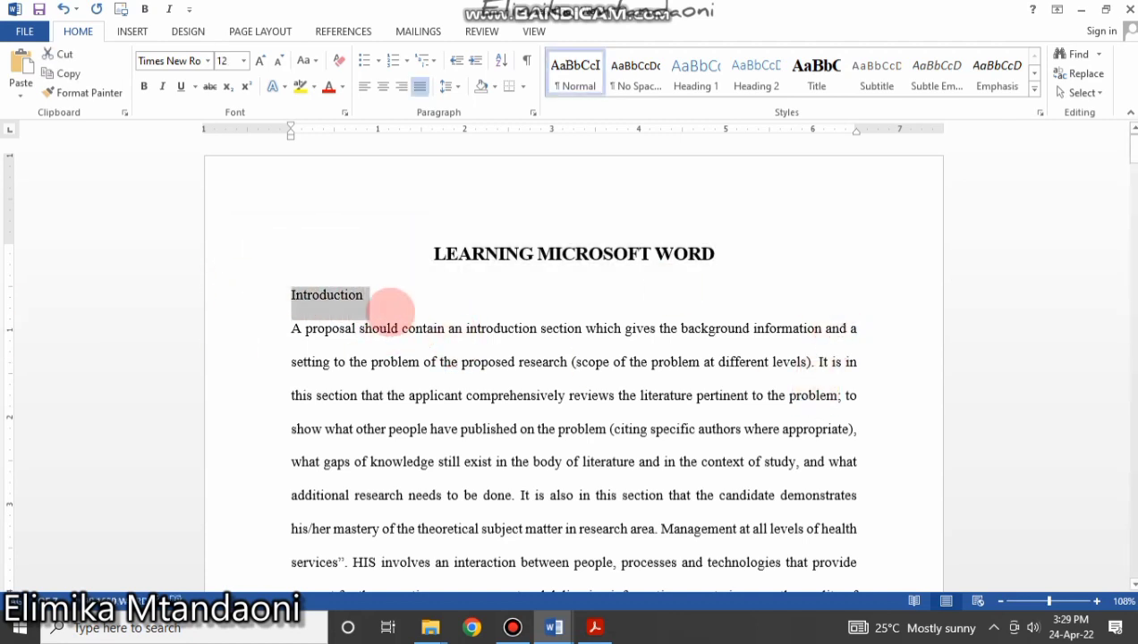
{"action": "left_click_drag", "start_coordinate": [375, 295], "coordinate": [263, 290]}
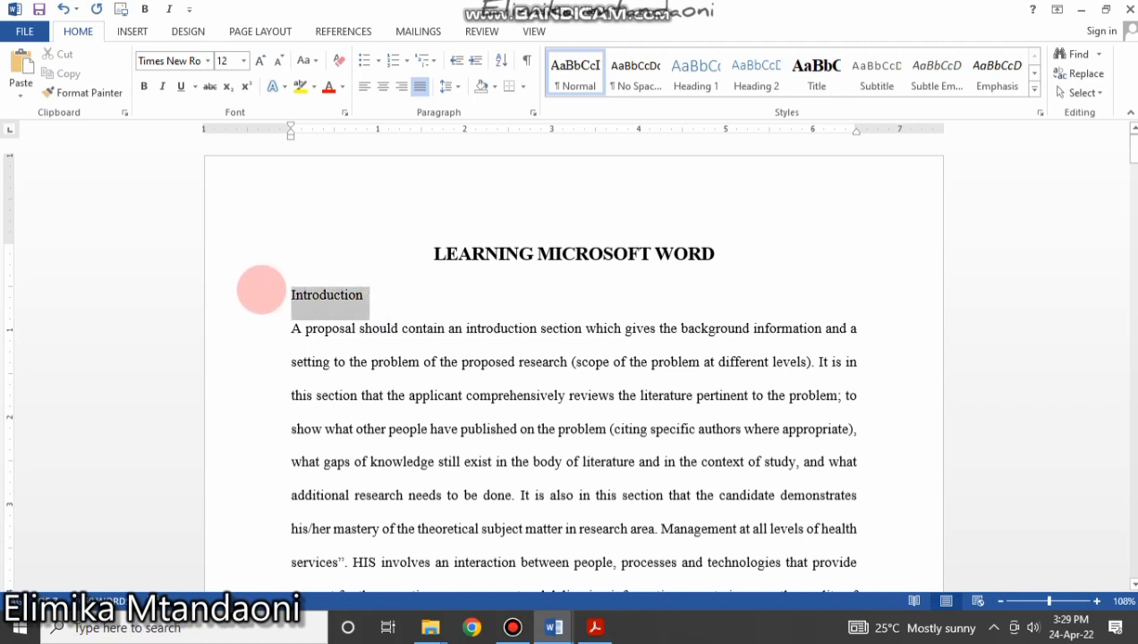
{"action": "left_click_drag", "start_coordinate": [401, 299], "coordinate": [255, 289]}
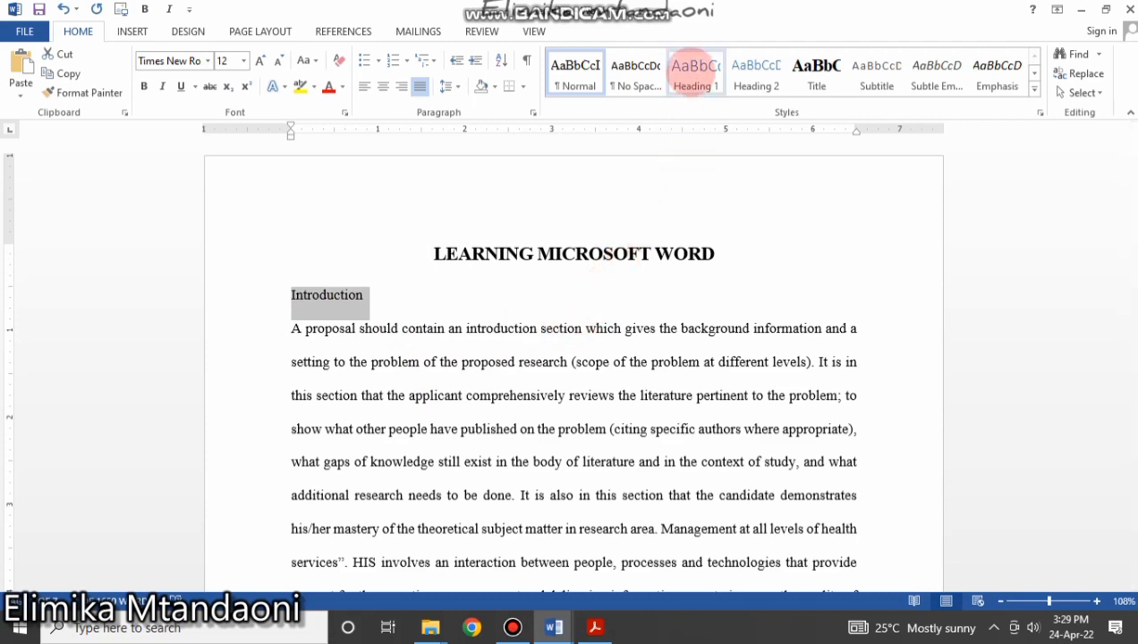
{"action": "left_click", "coordinate": [695, 74]}
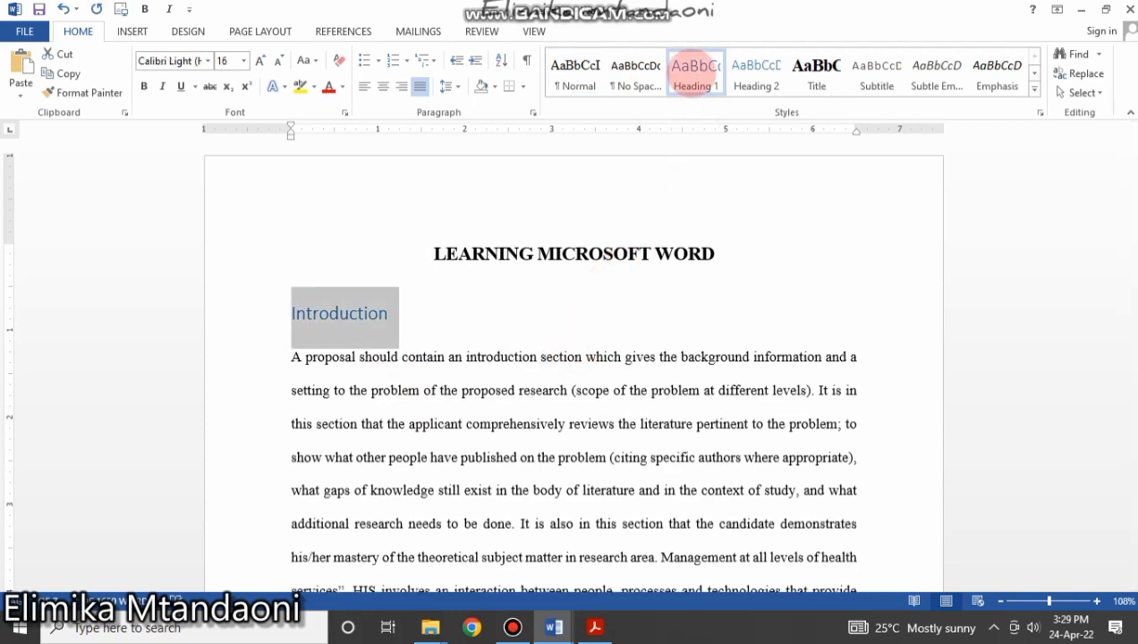
{"action": "scroll", "coordinate": [521, 475], "scroll_direction": "down", "scroll_amount": 10}
{"action": "scroll", "coordinate": [523, 481], "scroll_direction": "down", "scroll_amount": 15}
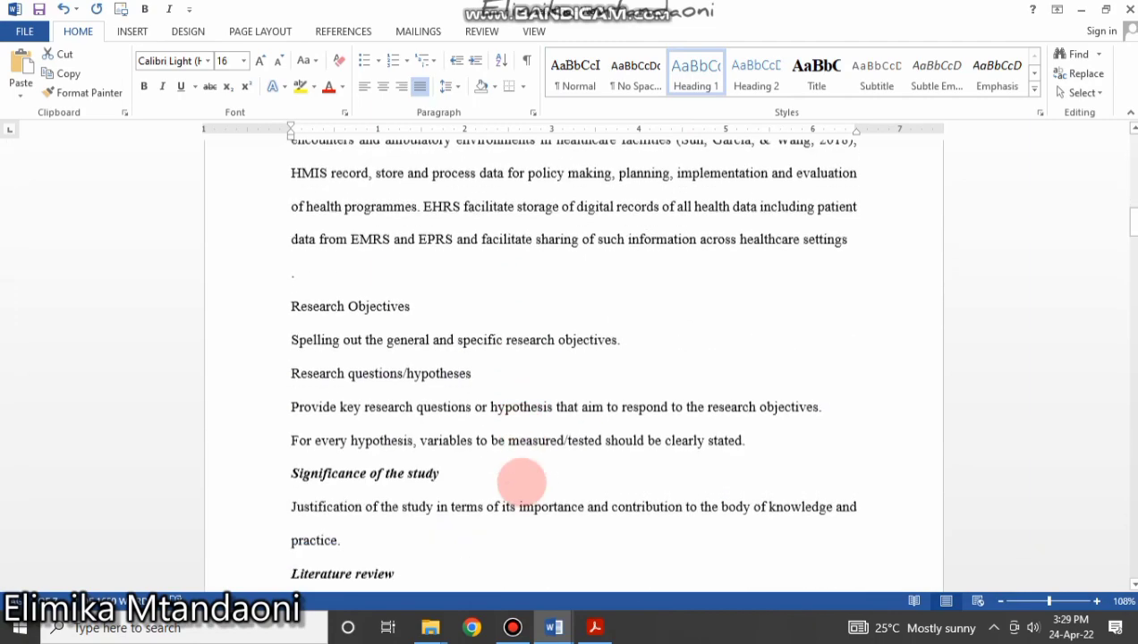
{"action": "scroll", "coordinate": [520, 483], "scroll_direction": "up", "scroll_amount": 10}
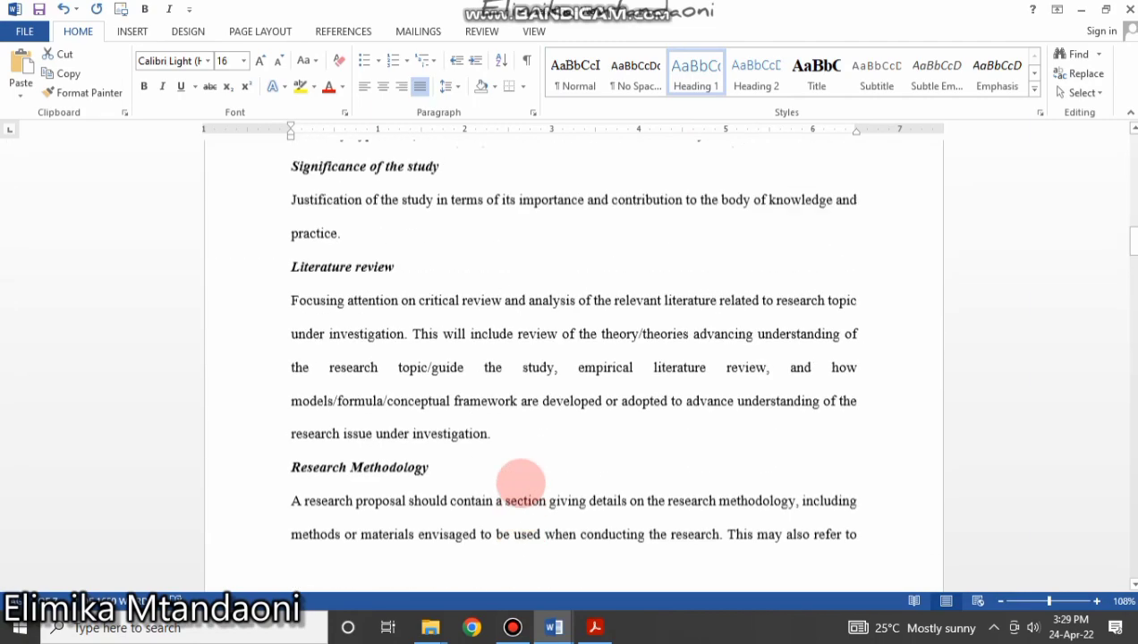
{"action": "scroll", "coordinate": [470, 444], "scroll_direction": "down", "scroll_amount": 3}
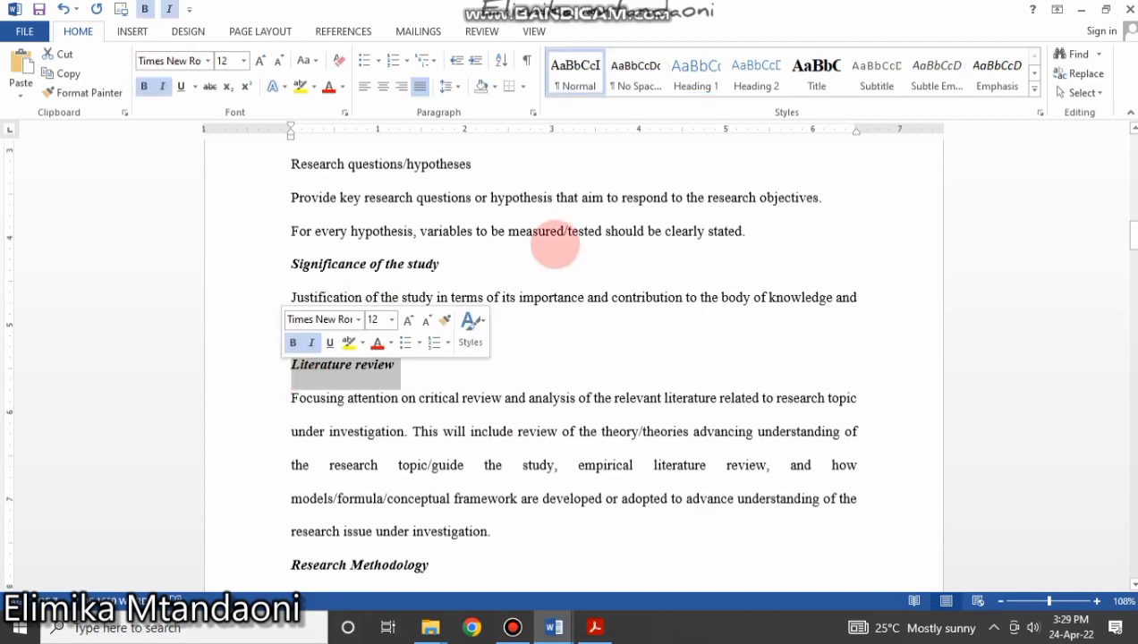
{"action": "left_click", "coordinate": [697, 73]}
{"action": "scroll", "coordinate": [461, 408], "scroll_direction": "down", "scroll_amount": 1}
{"action": "scroll", "coordinate": [460, 407], "scroll_direction": "down", "scroll_amount": 4}
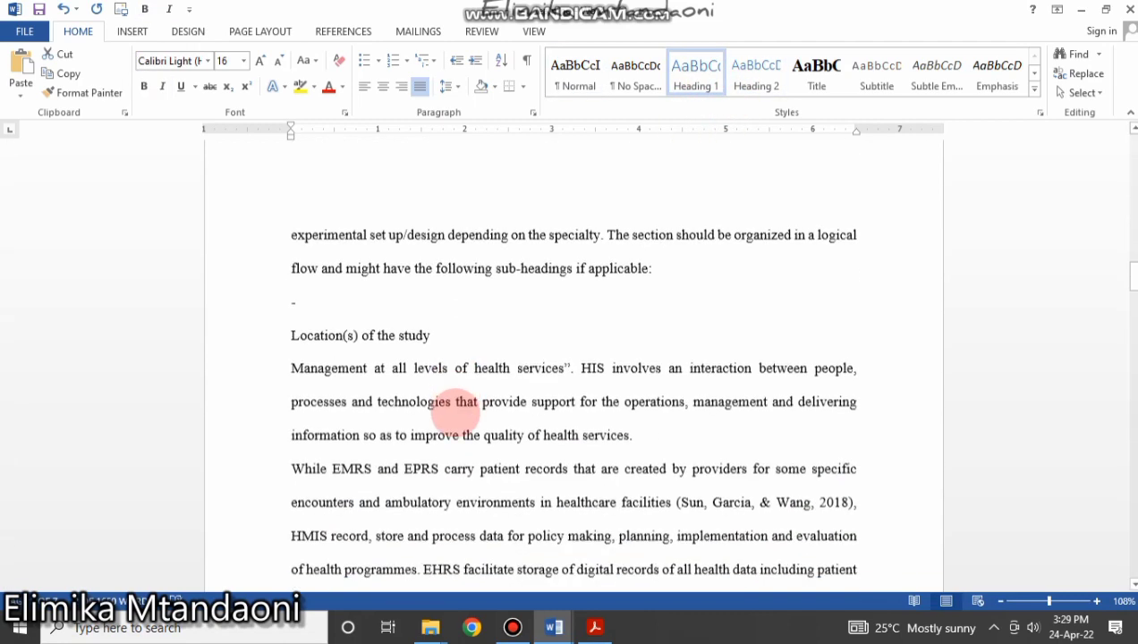
{"action": "scroll", "coordinate": [456, 413], "scroll_direction": "up", "scroll_amount": 4}
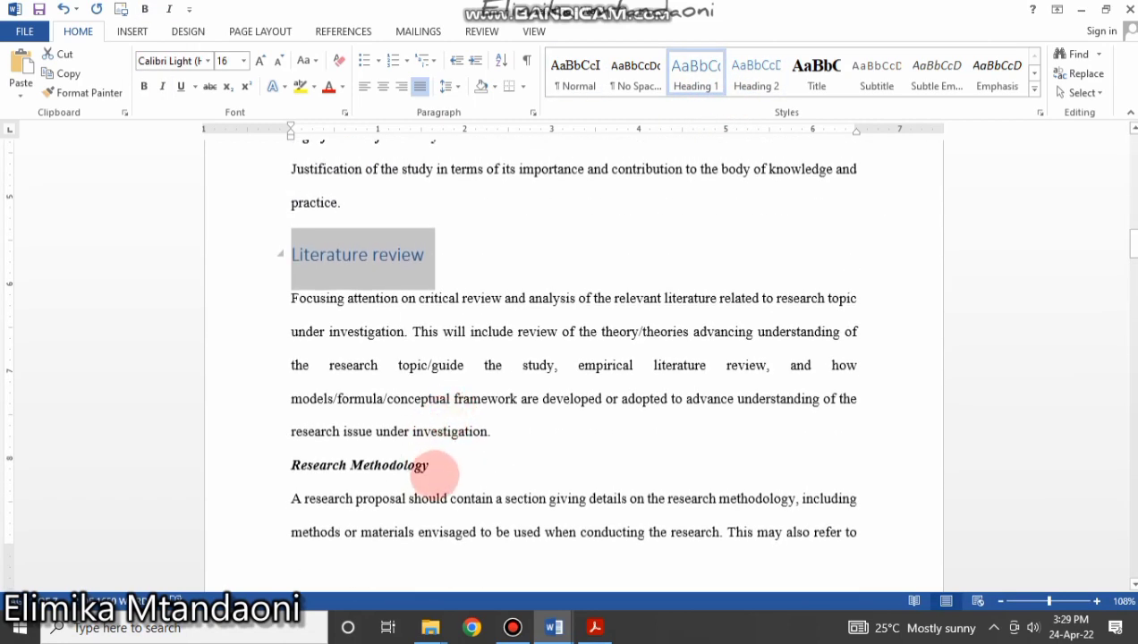
{"action": "left_click_drag", "start_coordinate": [434, 467], "coordinate": [276, 470]}
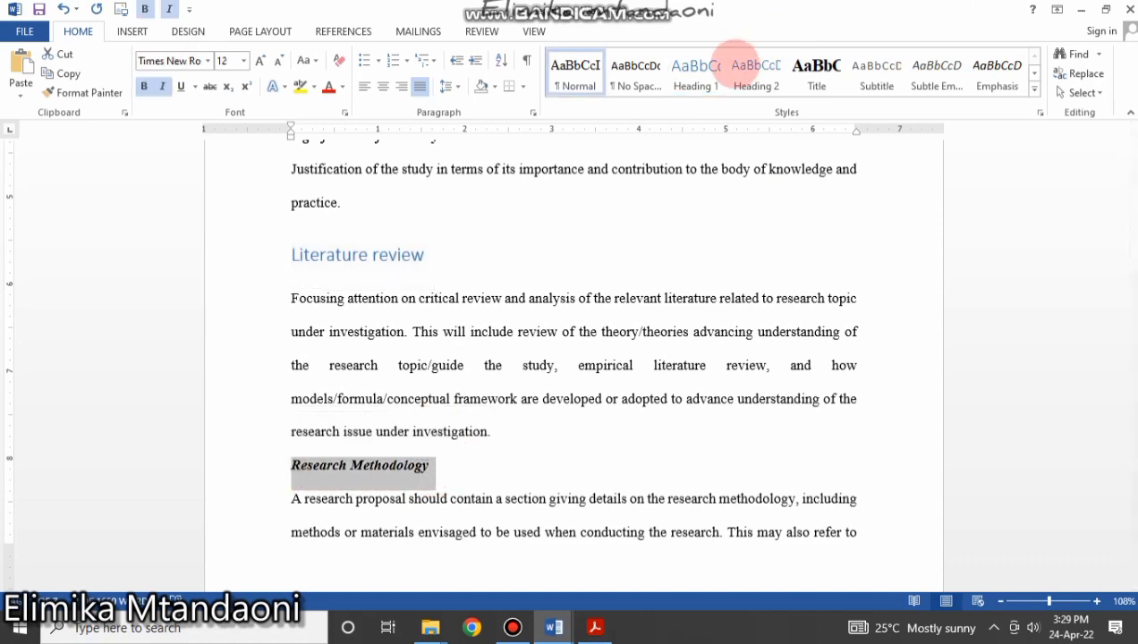
{"action": "left_click", "coordinate": [696, 67]}
{"action": "scroll", "coordinate": [460, 437], "scroll_direction": "down", "scroll_amount": 6}
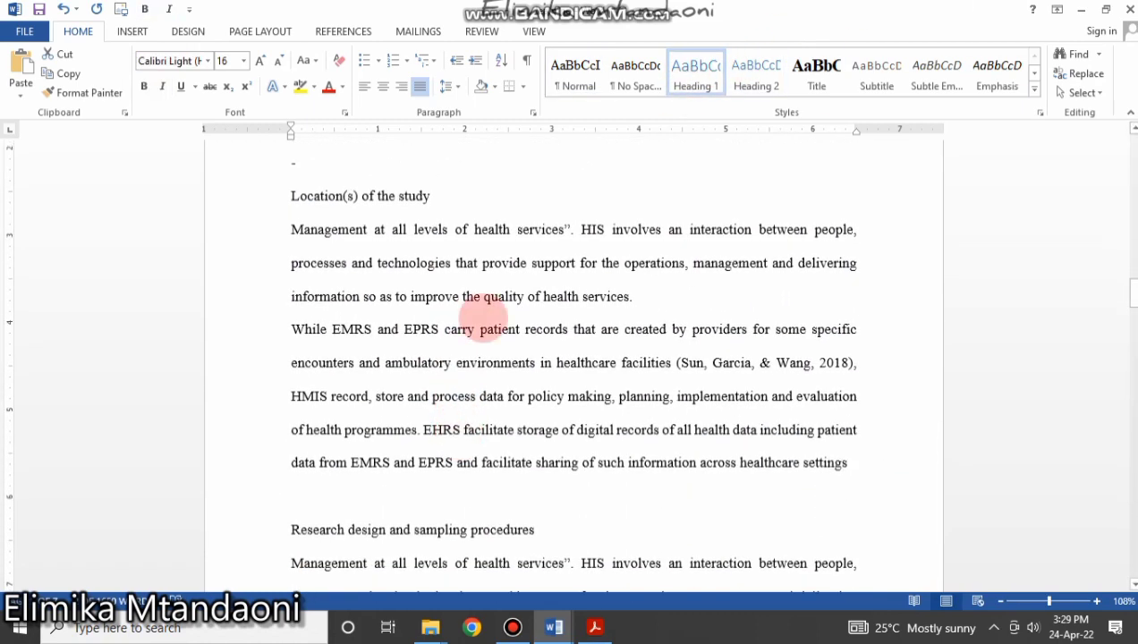
{"action": "scroll", "coordinate": [468, 224], "scroll_direction": "up", "scroll_amount": 1}
{"action": "scroll", "coordinate": [469, 226], "scroll_direction": "down", "scroll_amount": 7}
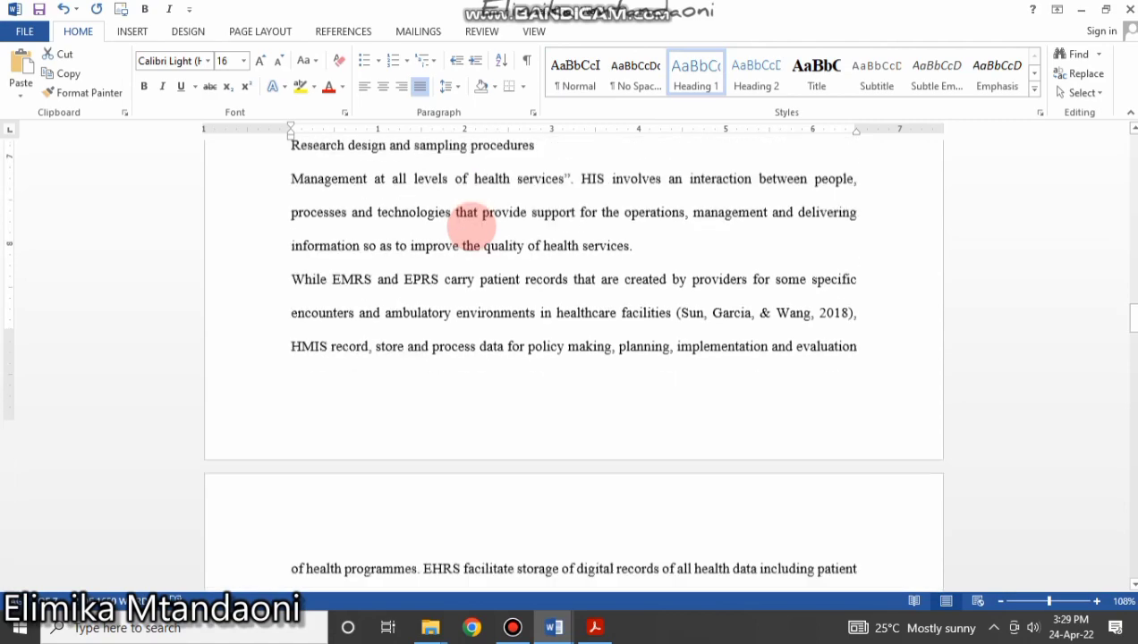
{"action": "scroll", "coordinate": [472, 226], "scroll_direction": "down", "scroll_amount": 7}
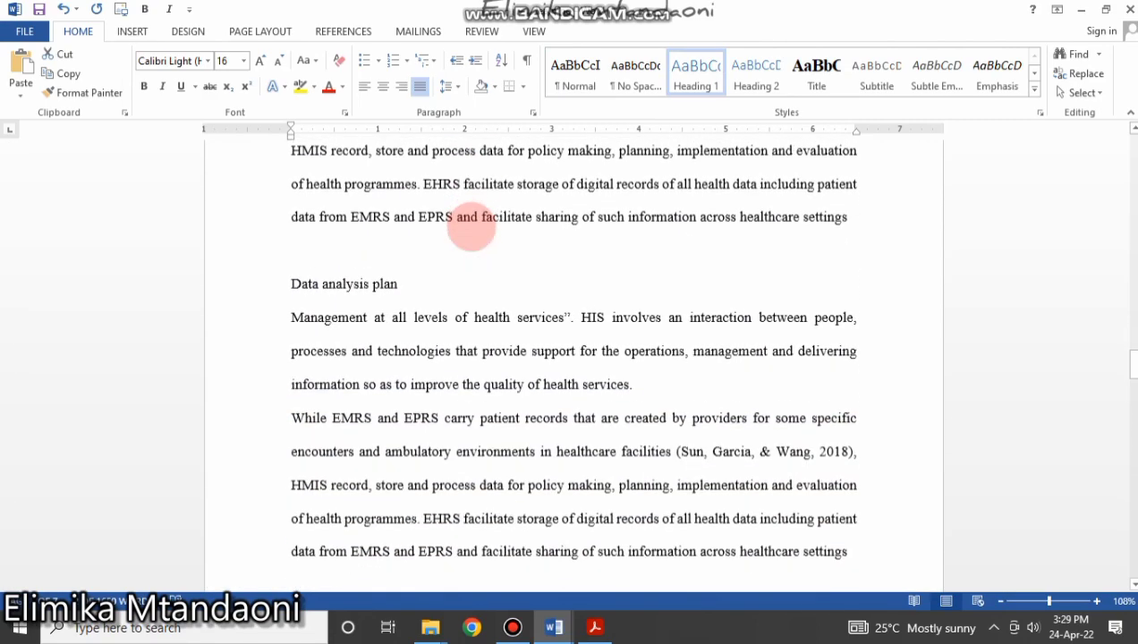
{"action": "scroll", "coordinate": [470, 225], "scroll_direction": "down", "scroll_amount": 4}
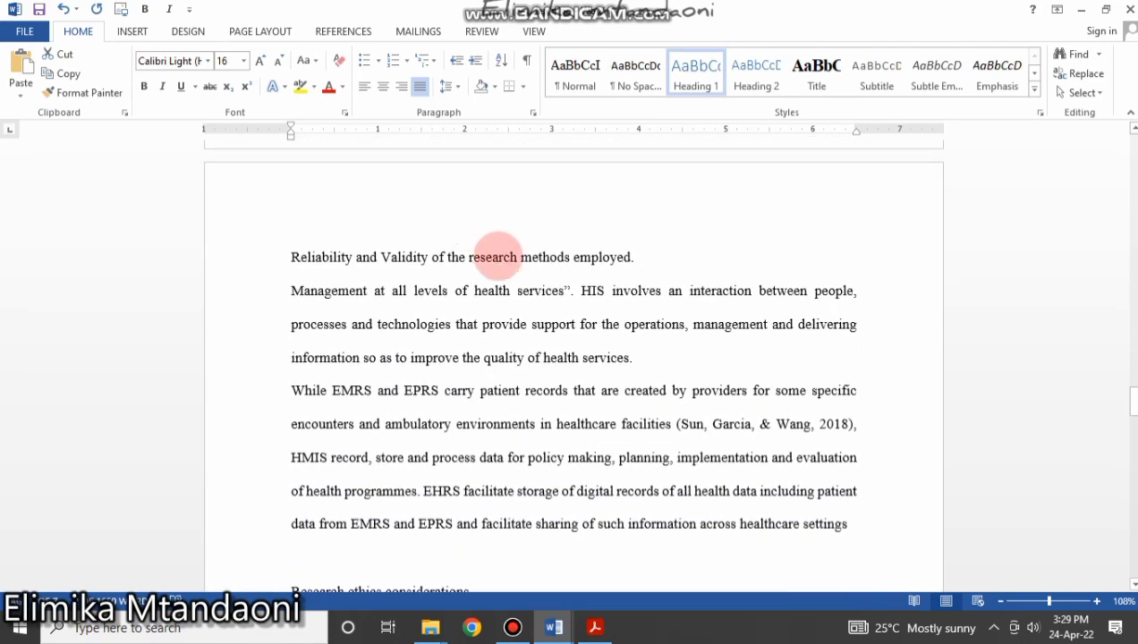
{"action": "left_click_drag", "start_coordinate": [644, 257], "coordinate": [291, 257]}
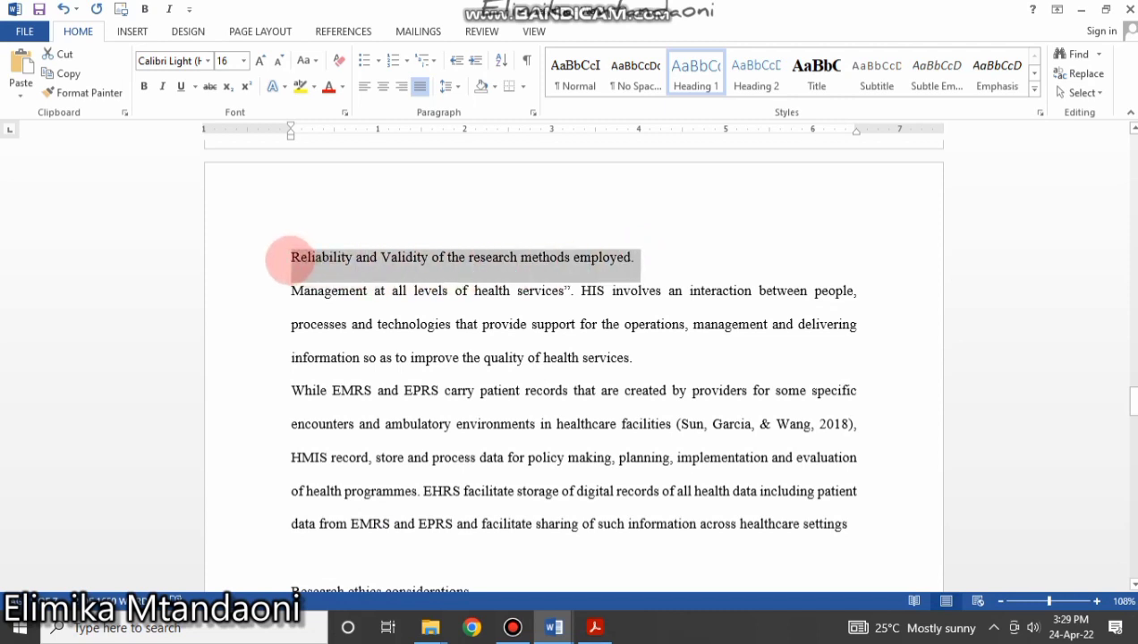
{"action": "left_click", "coordinate": [696, 68]}
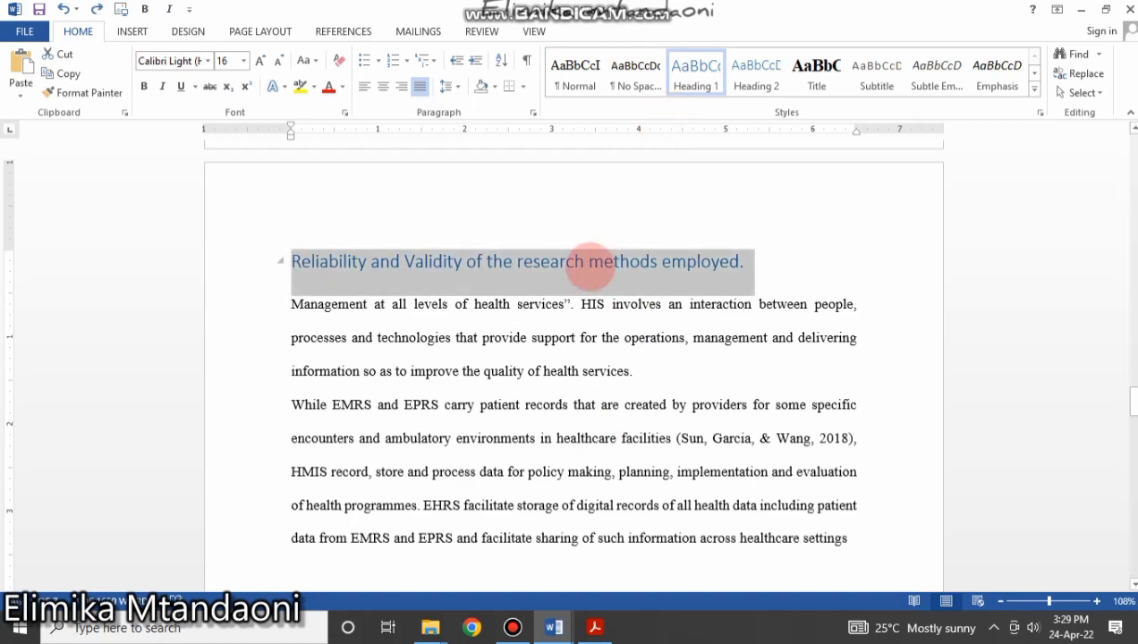
{"action": "key", "text": "ctrl+z"}
{"action": "left_click", "coordinate": [577, 282]}
{"action": "scroll", "coordinate": [563, 278], "scroll_direction": "down", "scroll_amount": 4}
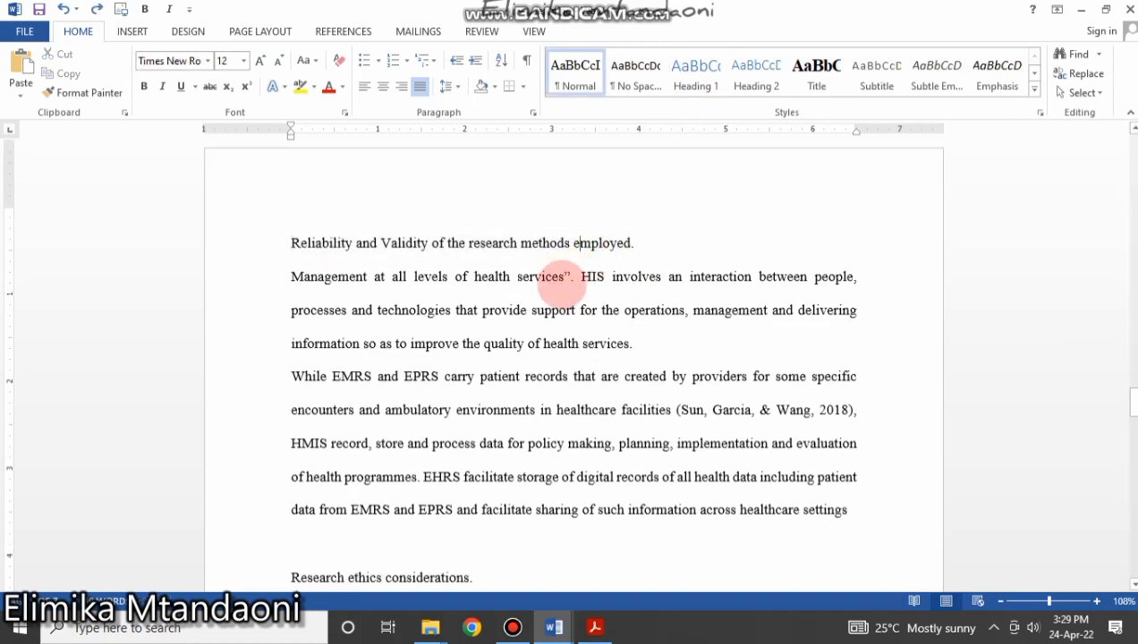
{"action": "scroll", "coordinate": [562, 281], "scroll_direction": "down", "scroll_amount": 10}
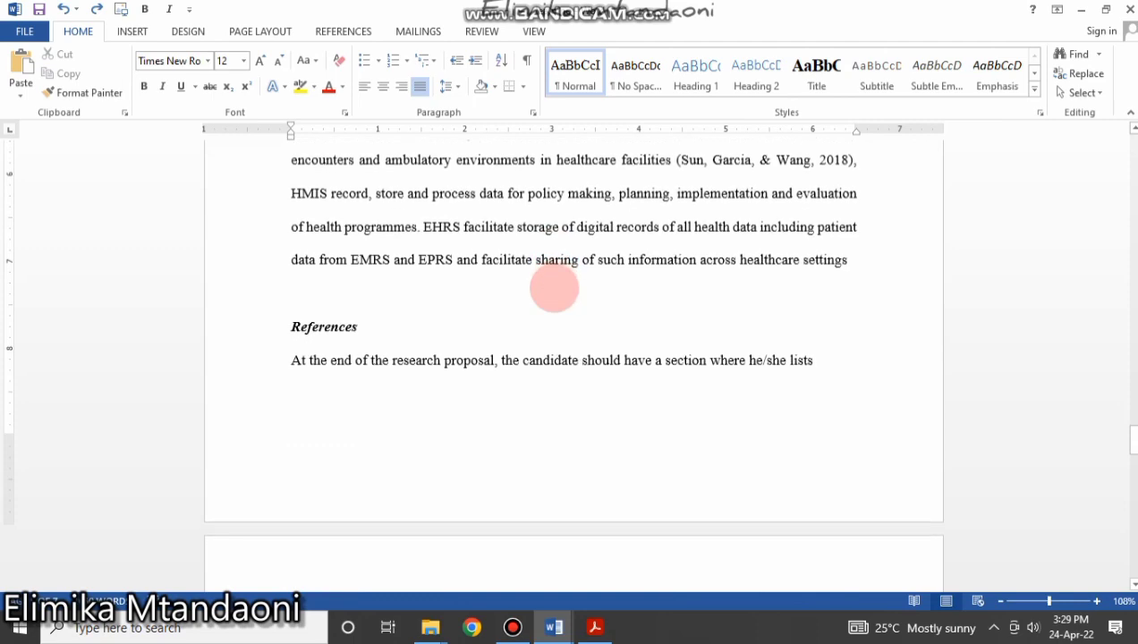
{"action": "left_click", "coordinate": [235, 328]}
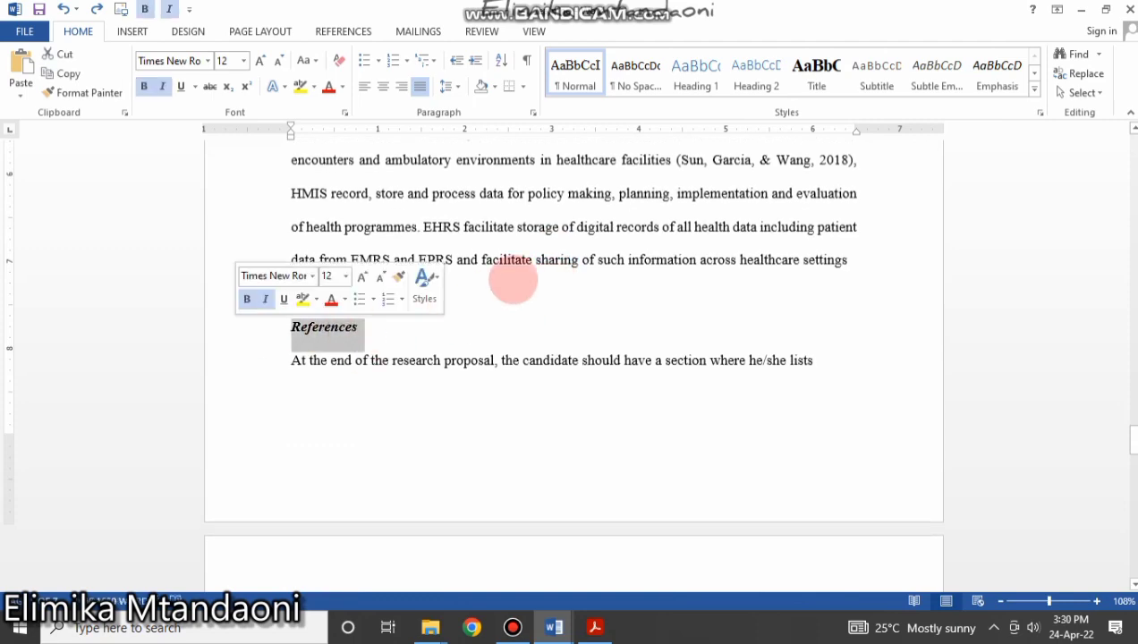
{"action": "left_click", "coordinate": [696, 76]}
{"action": "scroll", "coordinate": [521, 401], "scroll_direction": "up", "scroll_amount": 11}
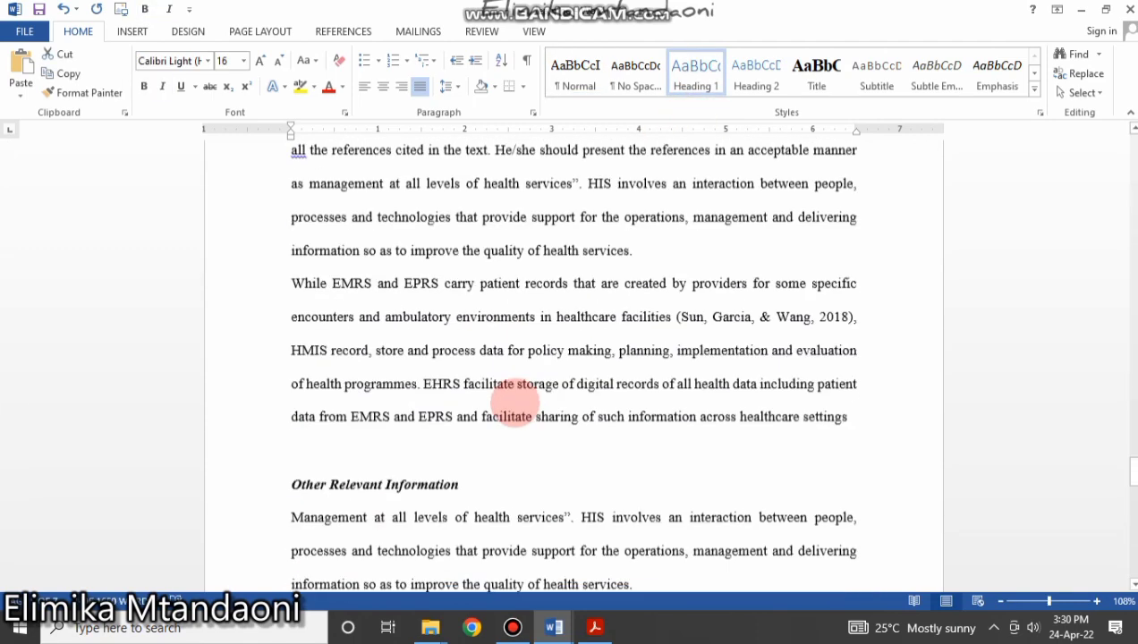
{"action": "scroll", "coordinate": [515, 403], "scroll_direction": "down", "scroll_amount": 2}
{"action": "left_click", "coordinate": [276, 408]}
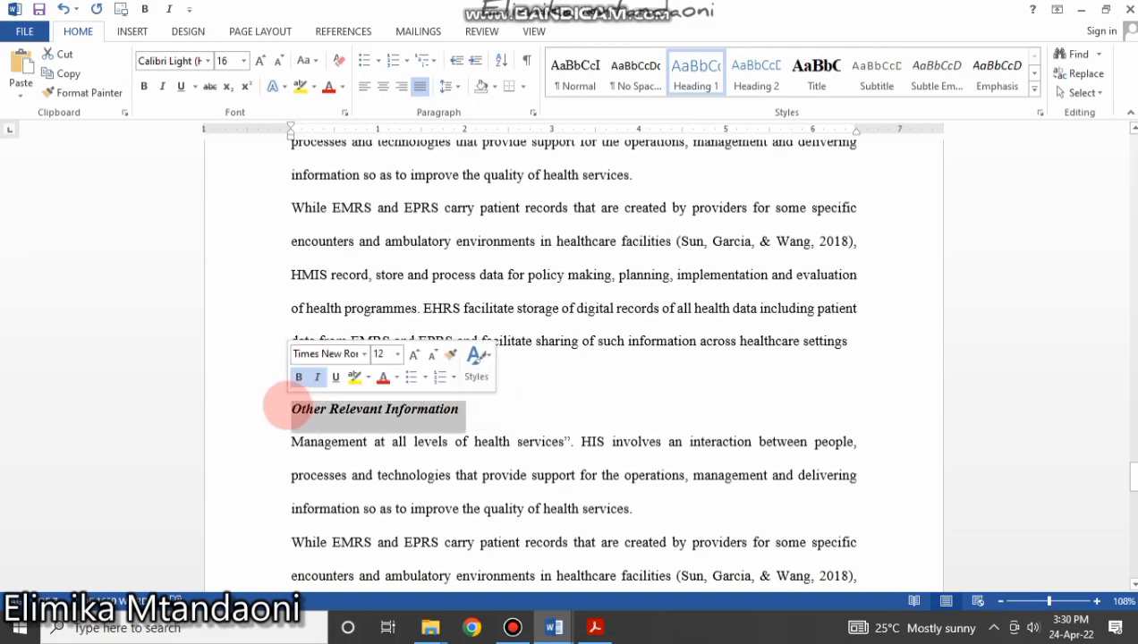
{"action": "left_click", "coordinate": [699, 74]}
{"action": "scroll", "coordinate": [554, 430], "scroll_direction": "down", "scroll_amount": 11}
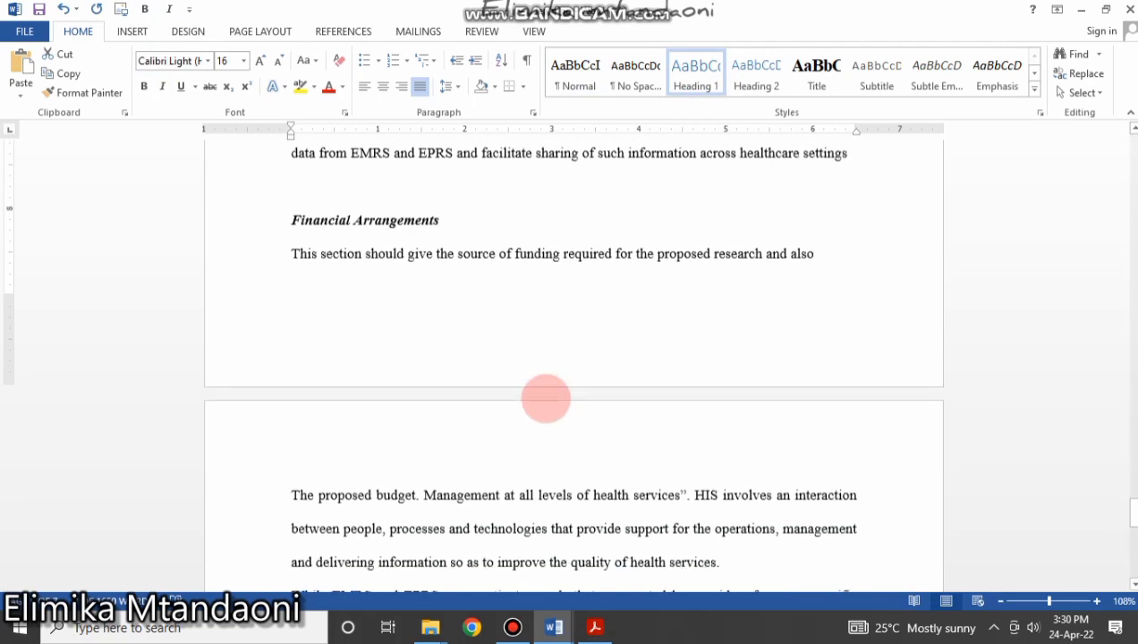
{"action": "left_click_drag", "start_coordinate": [445, 215], "coordinate": [254, 216]}
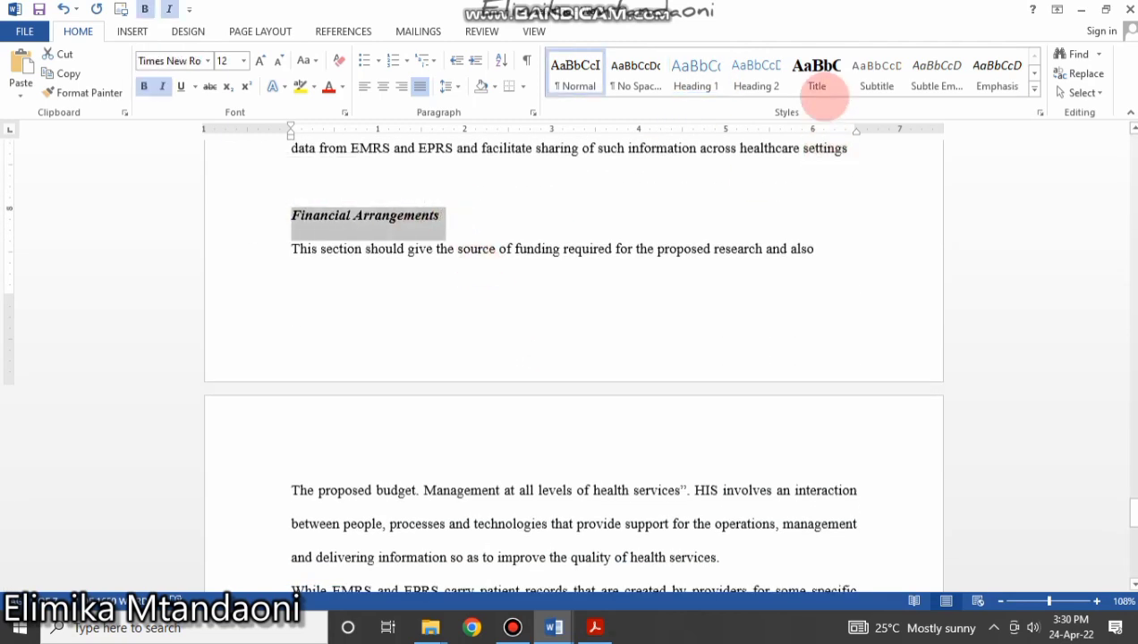
{"action": "left_click", "coordinate": [696, 79]}
{"action": "scroll", "coordinate": [461, 405], "scroll_direction": "down", "scroll_amount": 10}
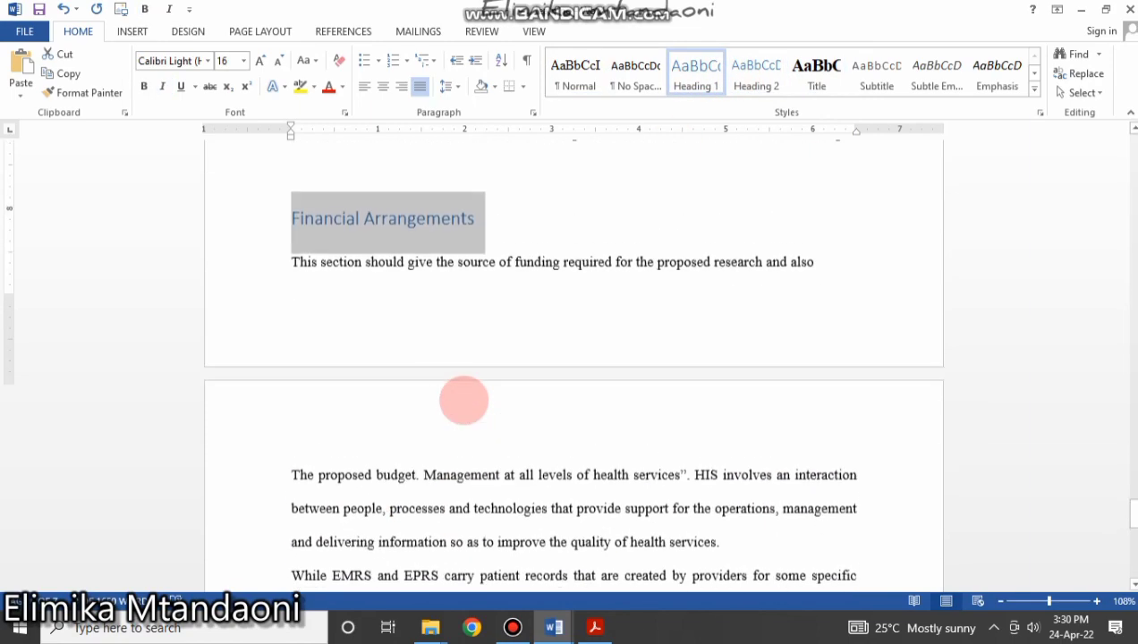
{"action": "scroll", "coordinate": [463, 394], "scroll_direction": "up", "scroll_amount": 9}
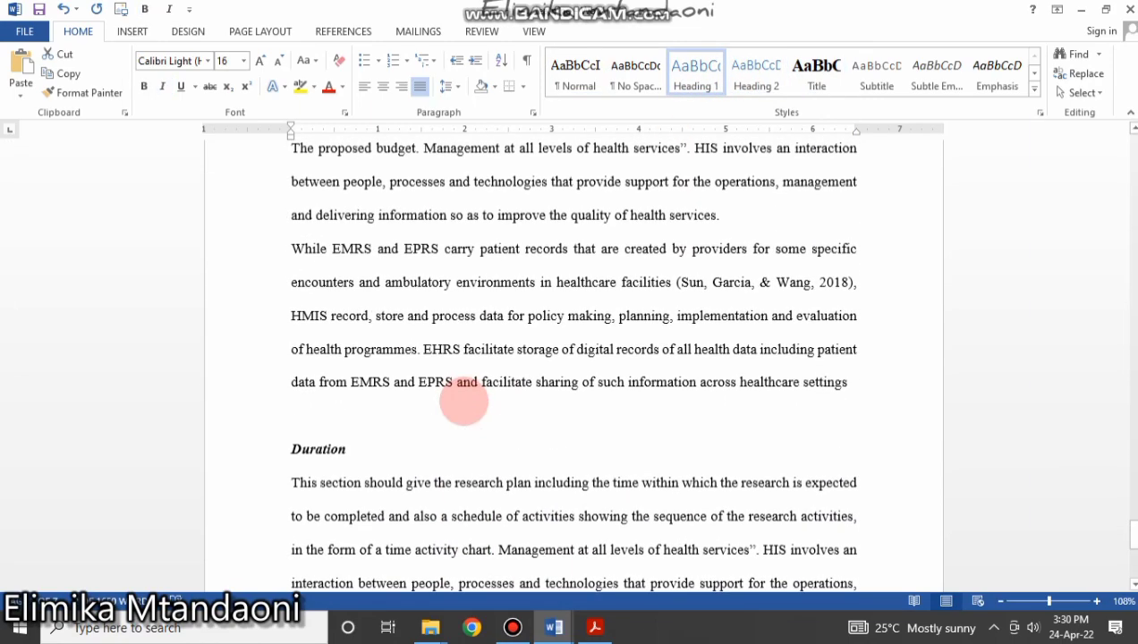
{"action": "scroll", "coordinate": [462, 398], "scroll_direction": "down", "scroll_amount": 8}
{"action": "scroll", "coordinate": [461, 398], "scroll_direction": "down", "scroll_amount": 7}
{"action": "scroll", "coordinate": [461, 400], "scroll_direction": "up", "scroll_amount": 17}
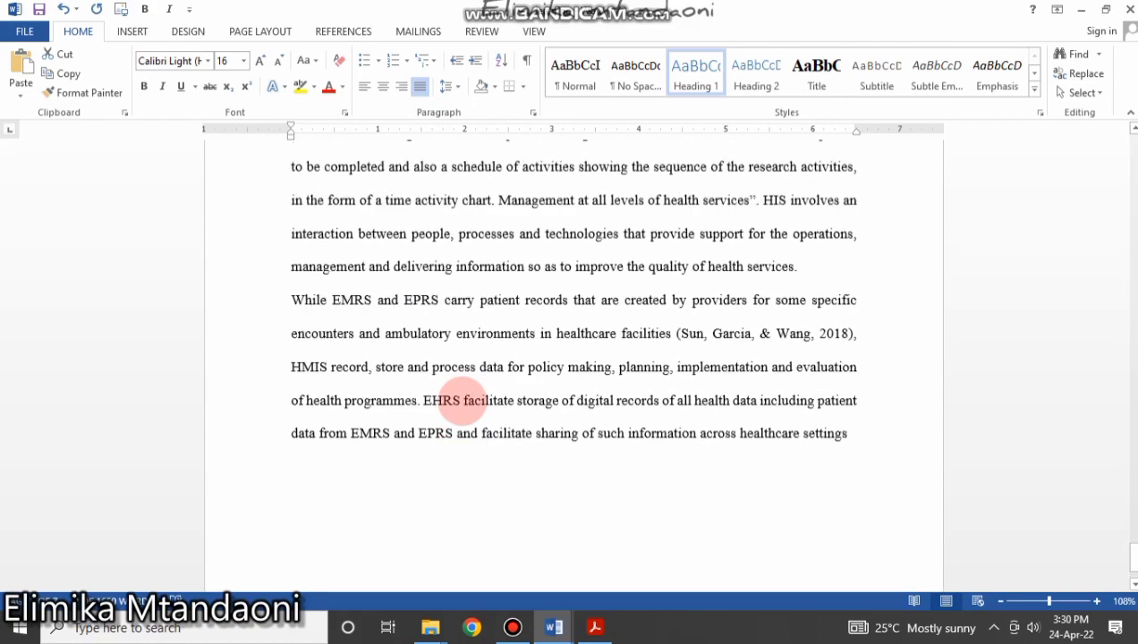
{"action": "scroll", "coordinate": [462, 401], "scroll_direction": "down", "scroll_amount": 15}
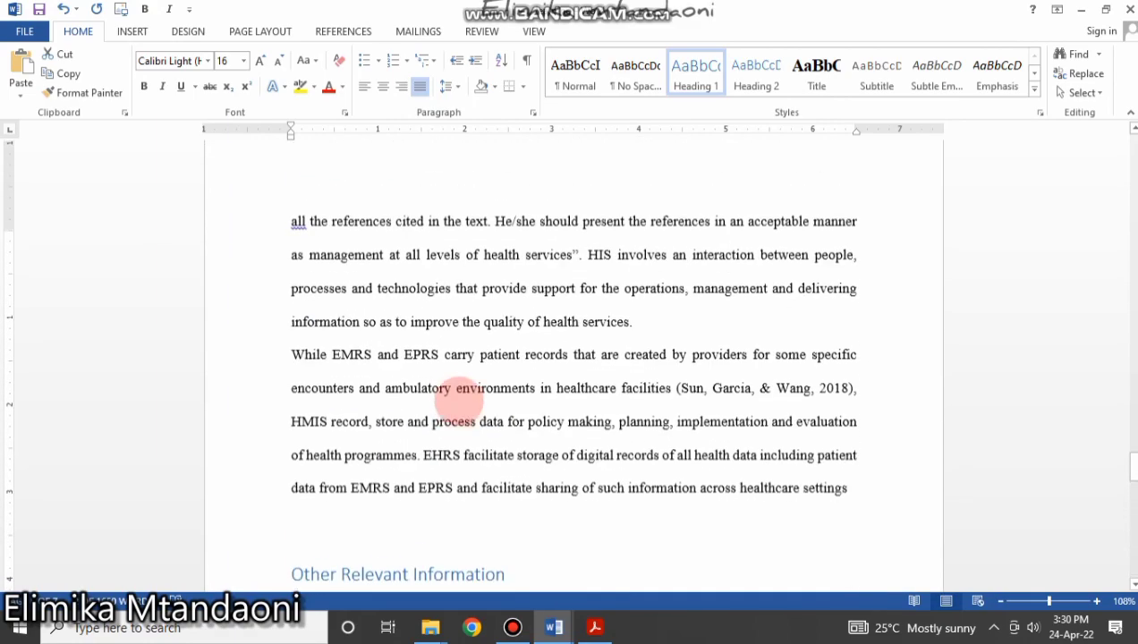
{"action": "scroll", "coordinate": [455, 440], "scroll_direction": "up", "scroll_amount": 12}
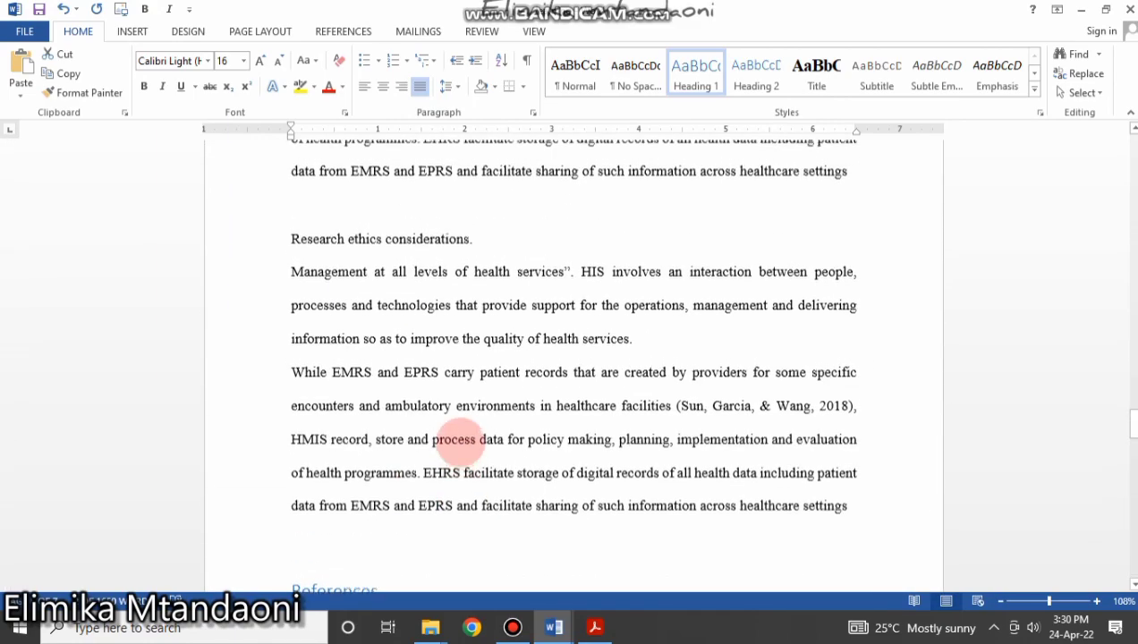
{"action": "left_click_drag", "start_coordinate": [1131, 370], "coordinate": [1129, 116]}
{"action": "left_click", "coordinate": [200, 285]}
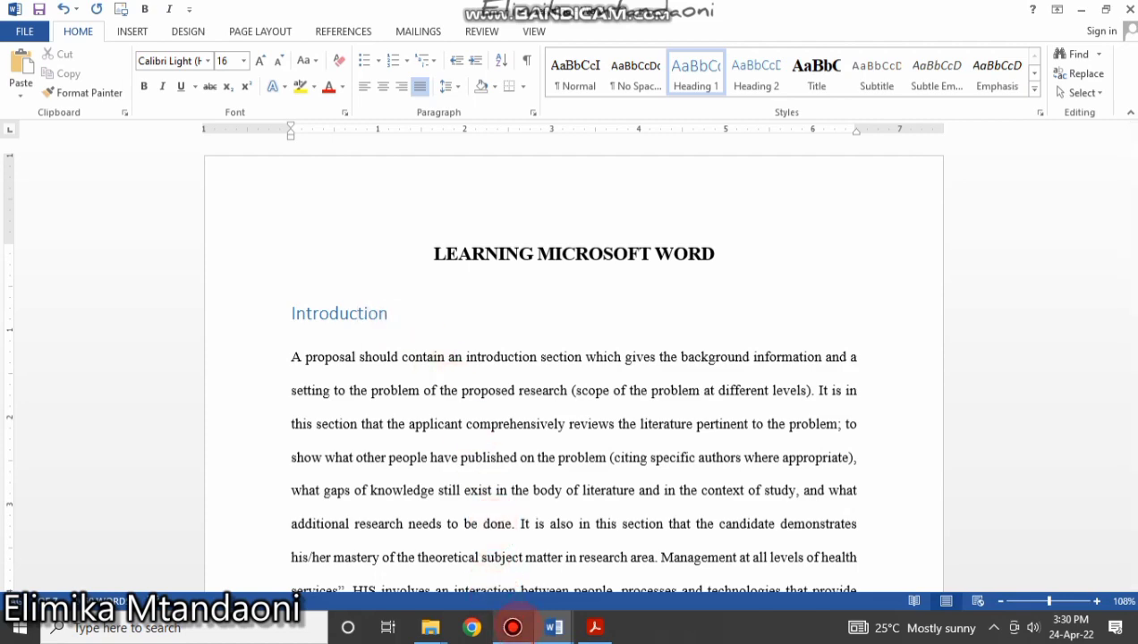
{"action": "left_click", "coordinate": [512, 628]}
{"action": "left_click", "coordinate": [513, 628]}
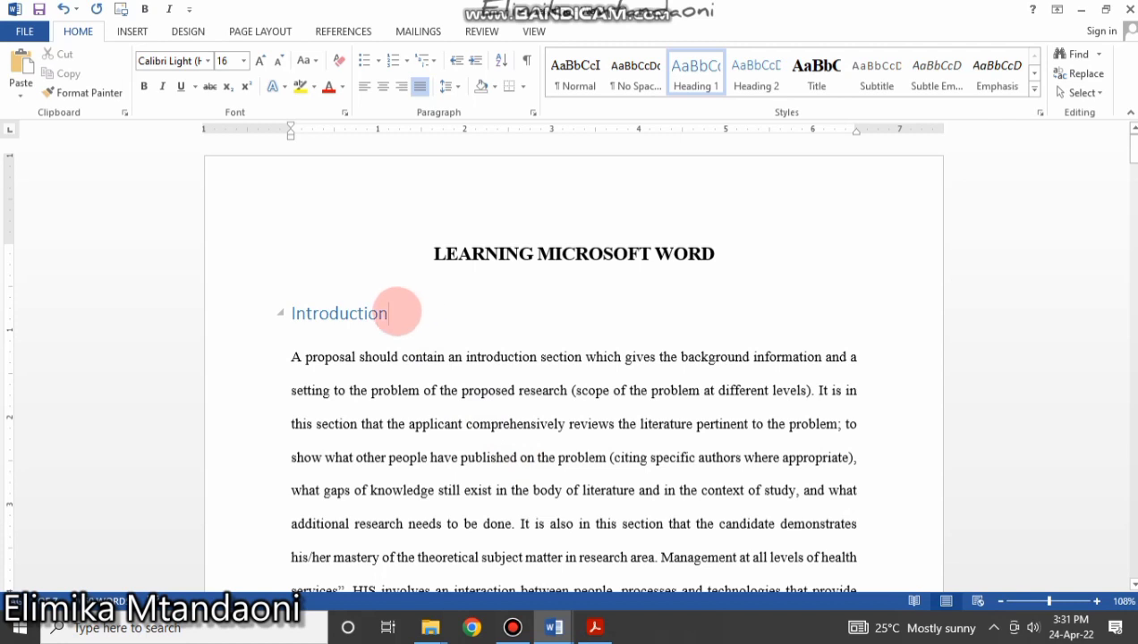
{"action": "left_click", "coordinate": [339, 314]}
{"action": "left_click_drag", "start_coordinate": [410, 312], "coordinate": [275, 310]}
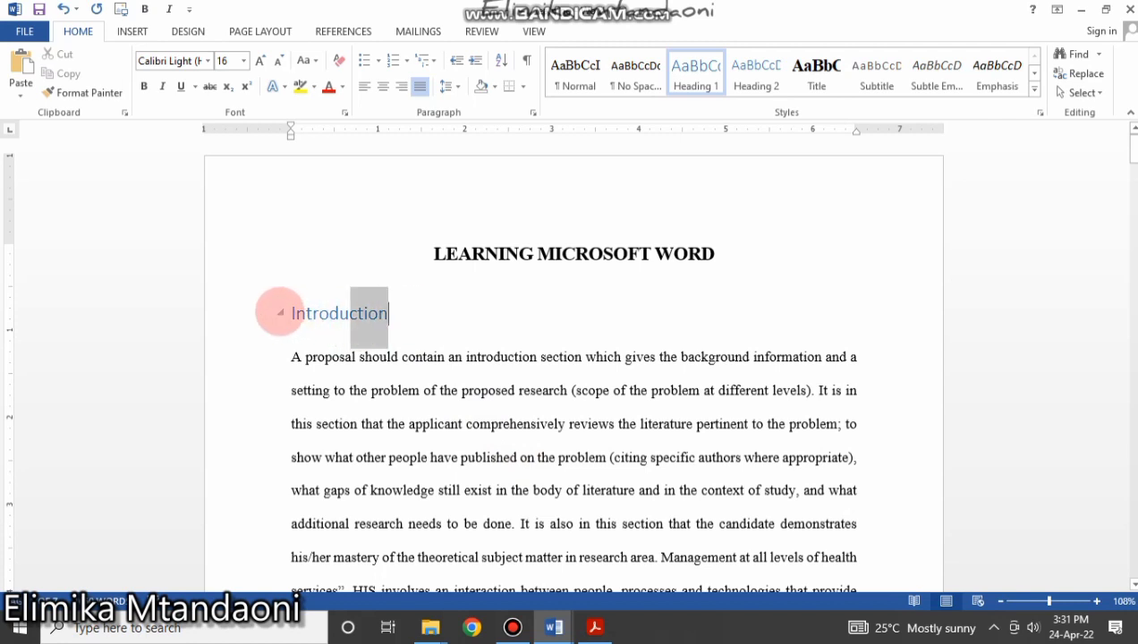
{"action": "left_click", "coordinate": [398, 333]}
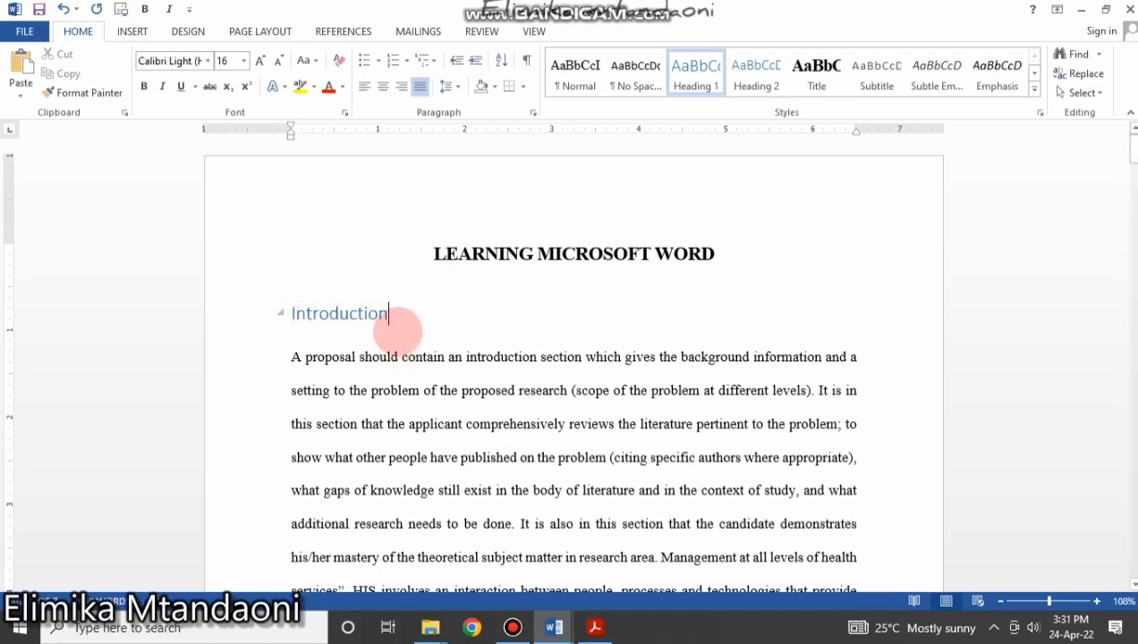
{"action": "left_click_drag", "start_coordinate": [391, 315], "coordinate": [305, 313]}
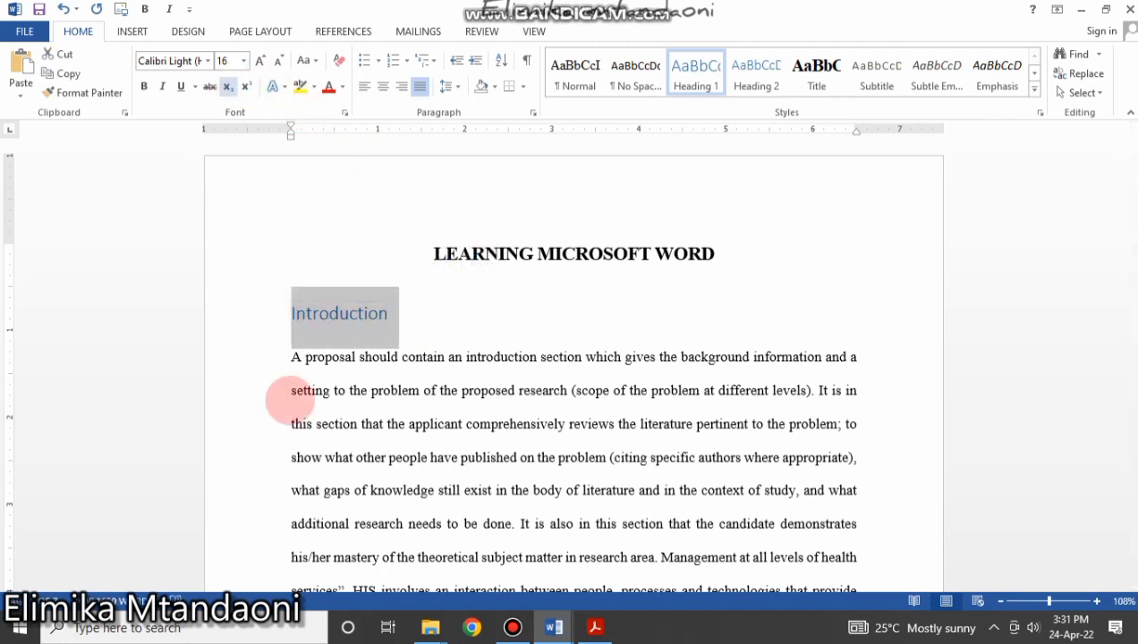
{"action": "left_click", "coordinate": [339, 312]}
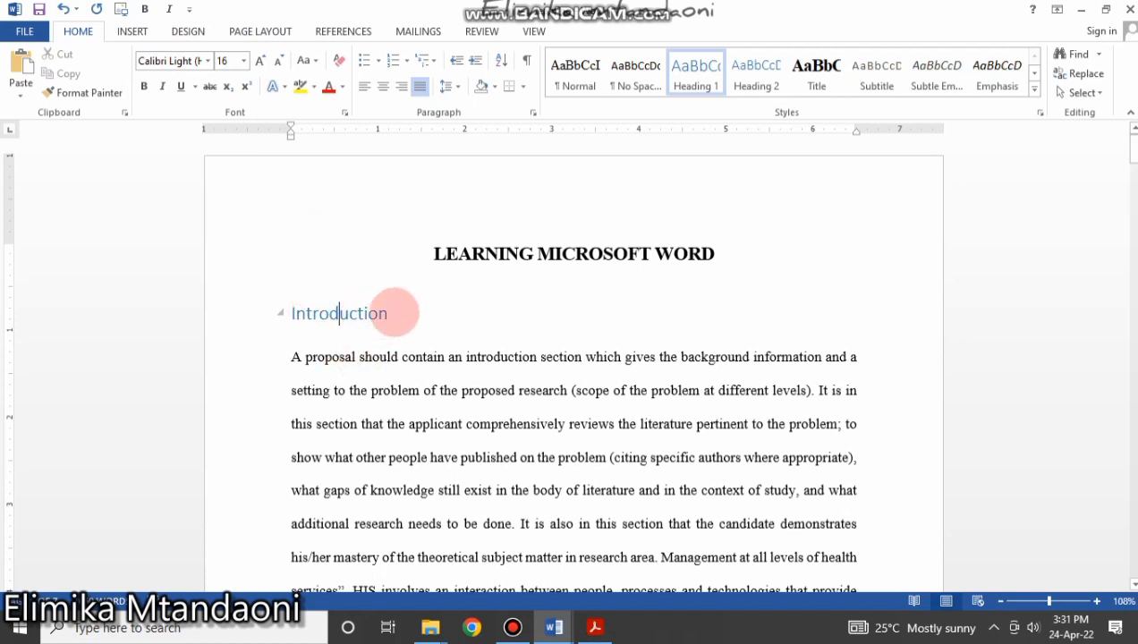
{"action": "left_click_drag", "start_coordinate": [392, 313], "coordinate": [316, 313]}
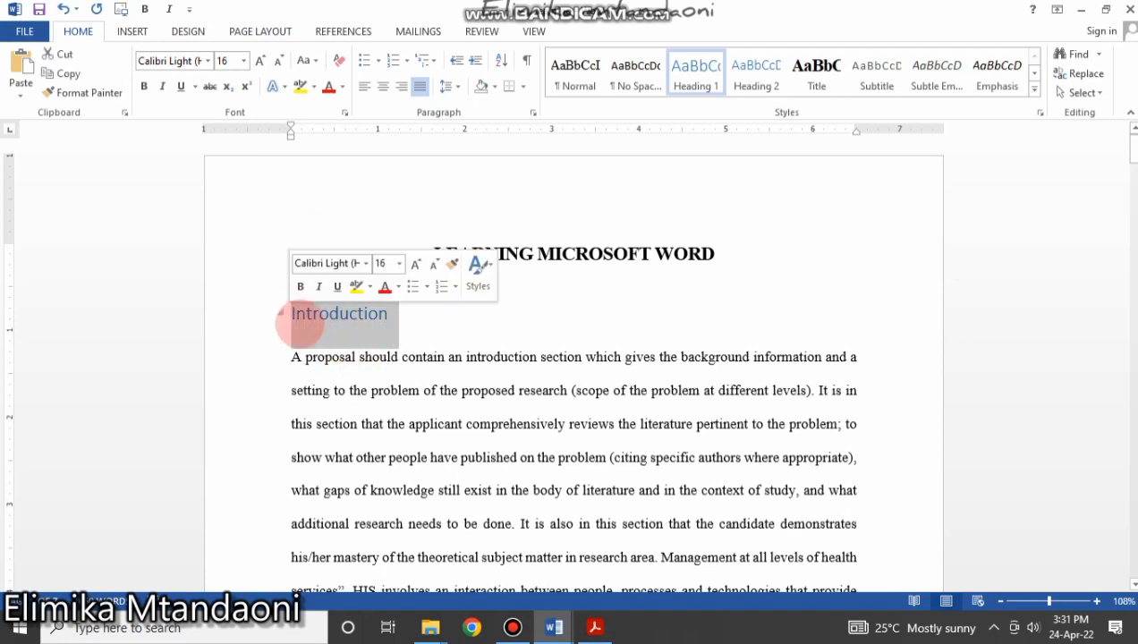
{"action": "left_click", "coordinate": [345, 357]}
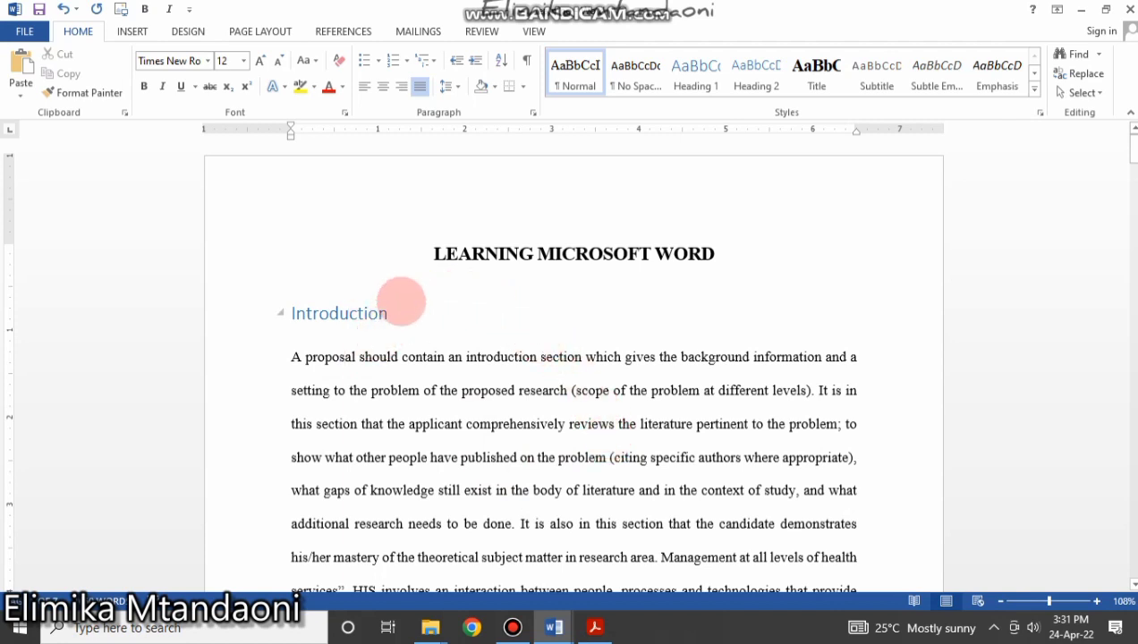
{"action": "left_click", "coordinate": [277, 307]}
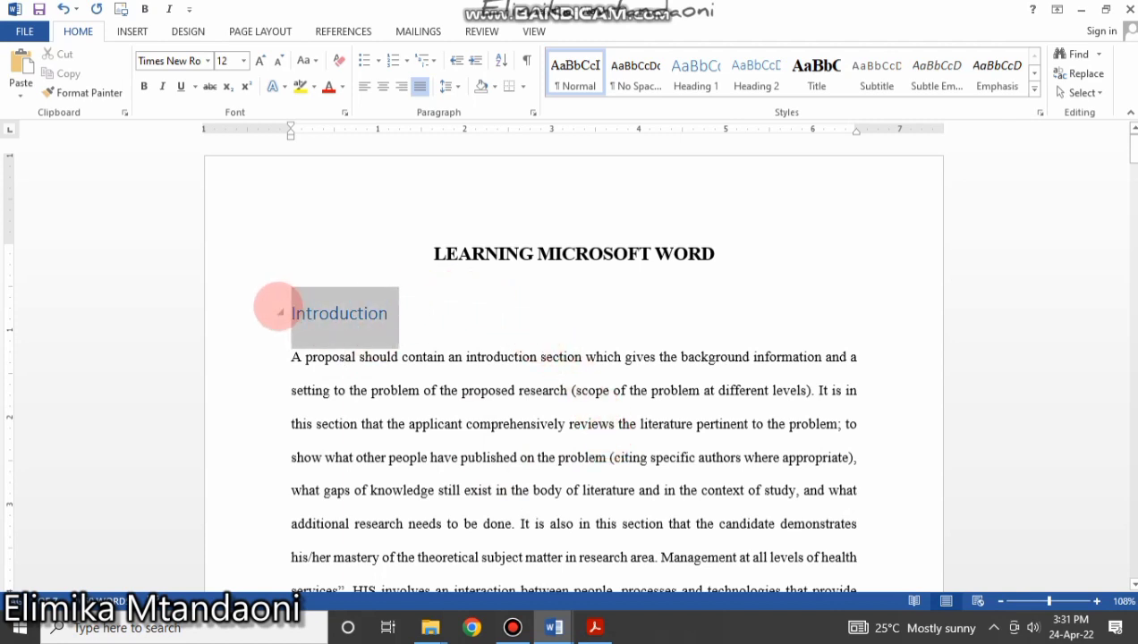
{"action": "left_click", "coordinate": [407, 326]}
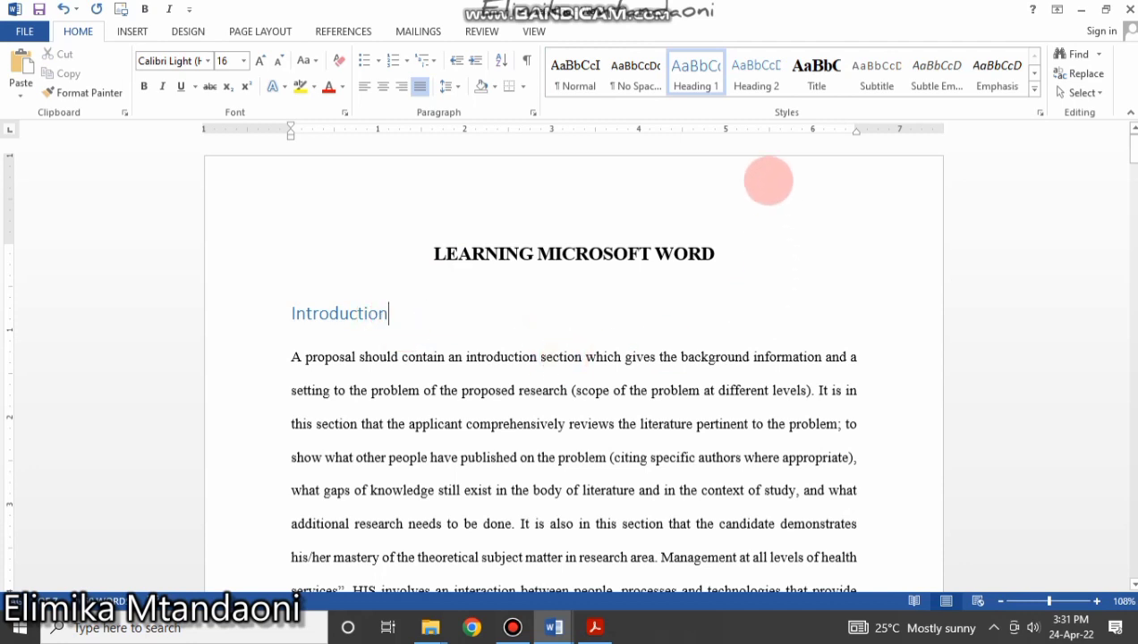
Change the Heading 1 style to Times New Roman 14 pt in Automatic black.
{"action": "right_click", "coordinate": [696, 70]}
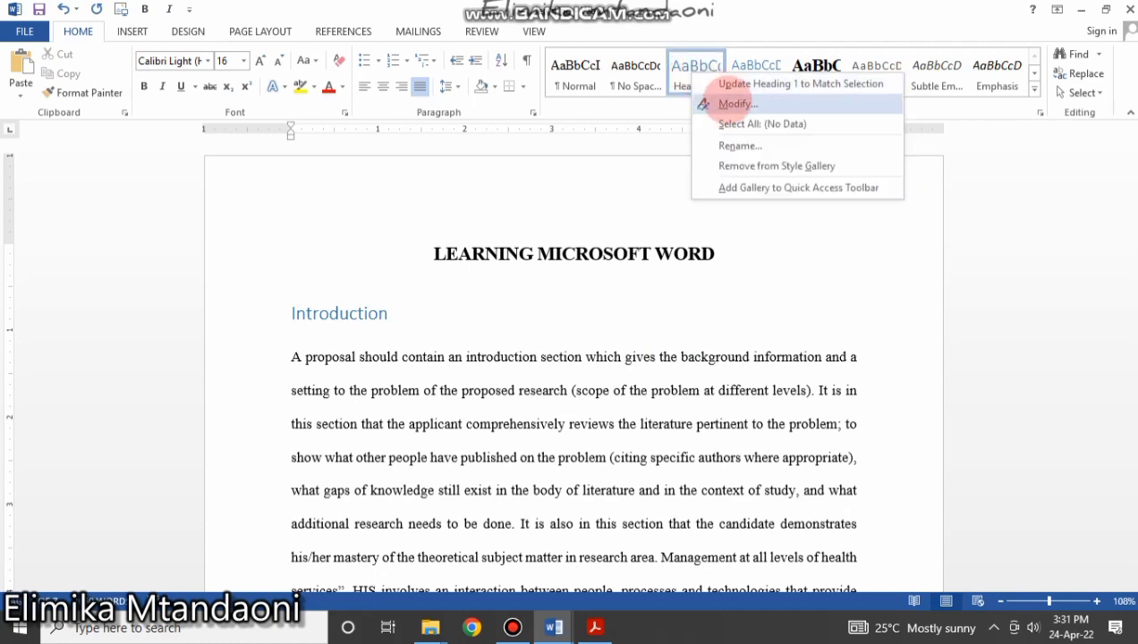
{"action": "left_click", "coordinate": [725, 104]}
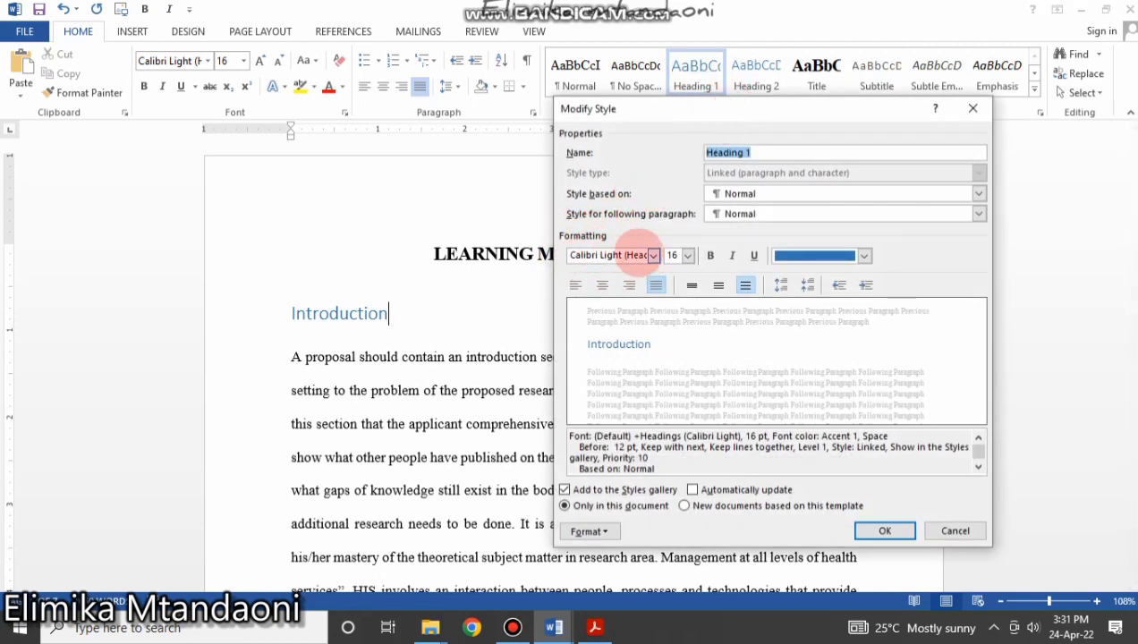
{"action": "left_click", "coordinate": [654, 255]}
{"action": "left_click", "coordinate": [626, 313]}
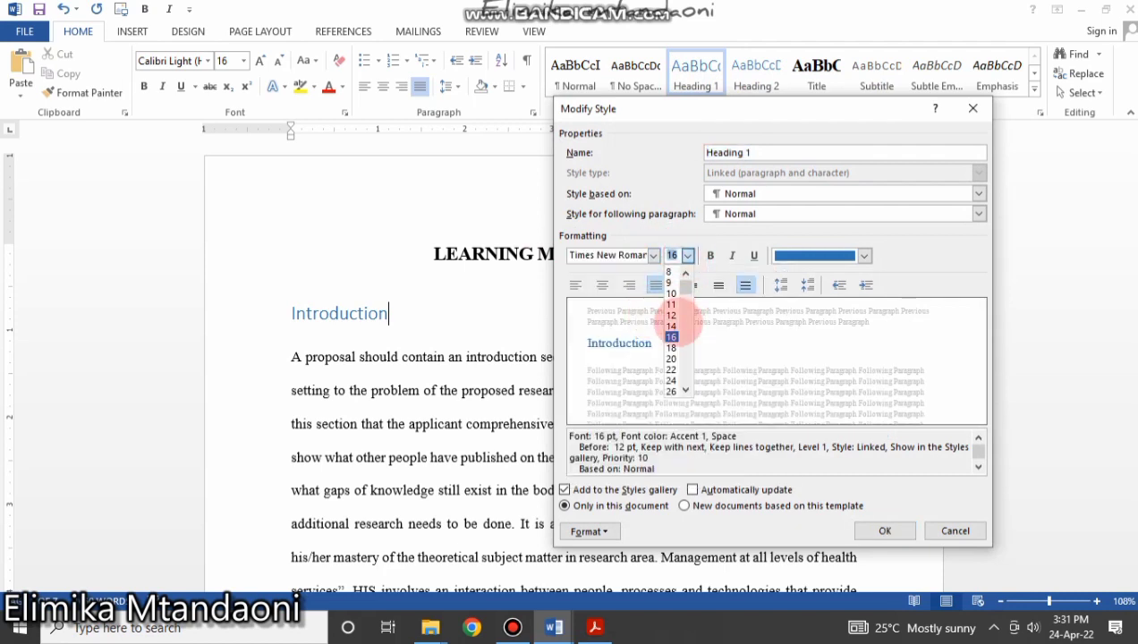
{"action": "left_click", "coordinate": [672, 326]}
{"action": "left_click", "coordinate": [806, 252]}
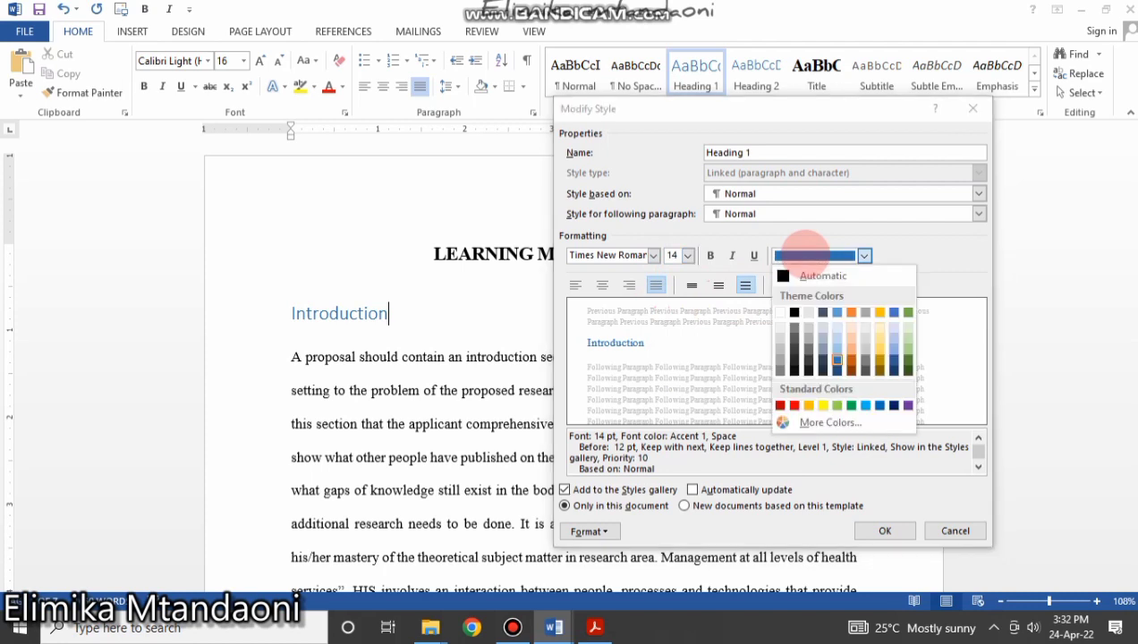
{"action": "left_click", "coordinate": [816, 275]}
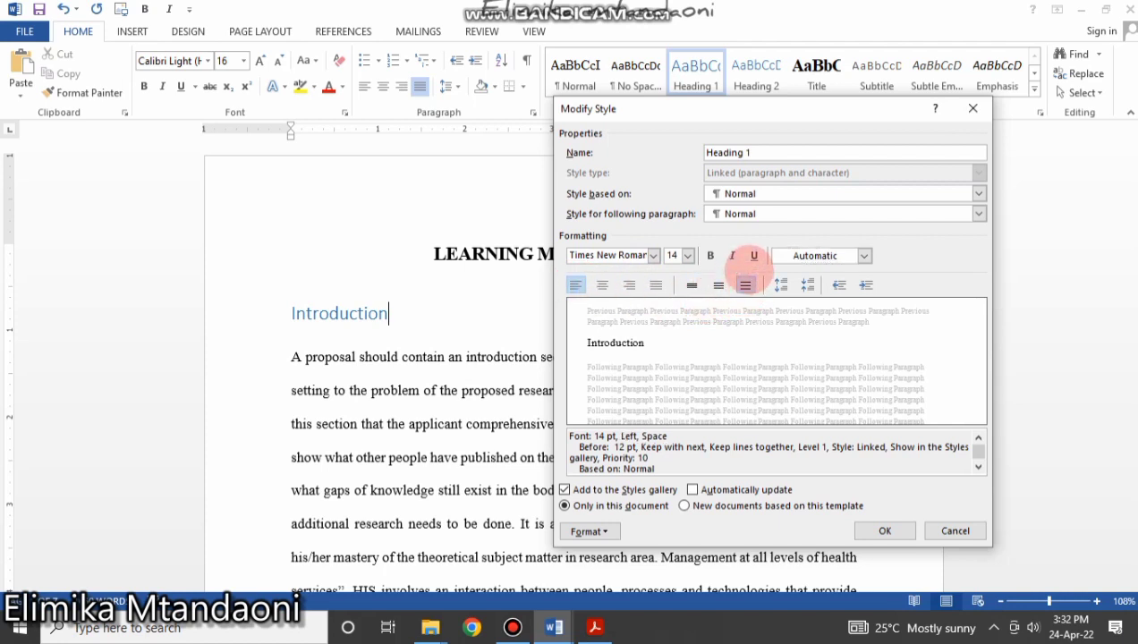
{"action": "left_click", "coordinate": [885, 531]}
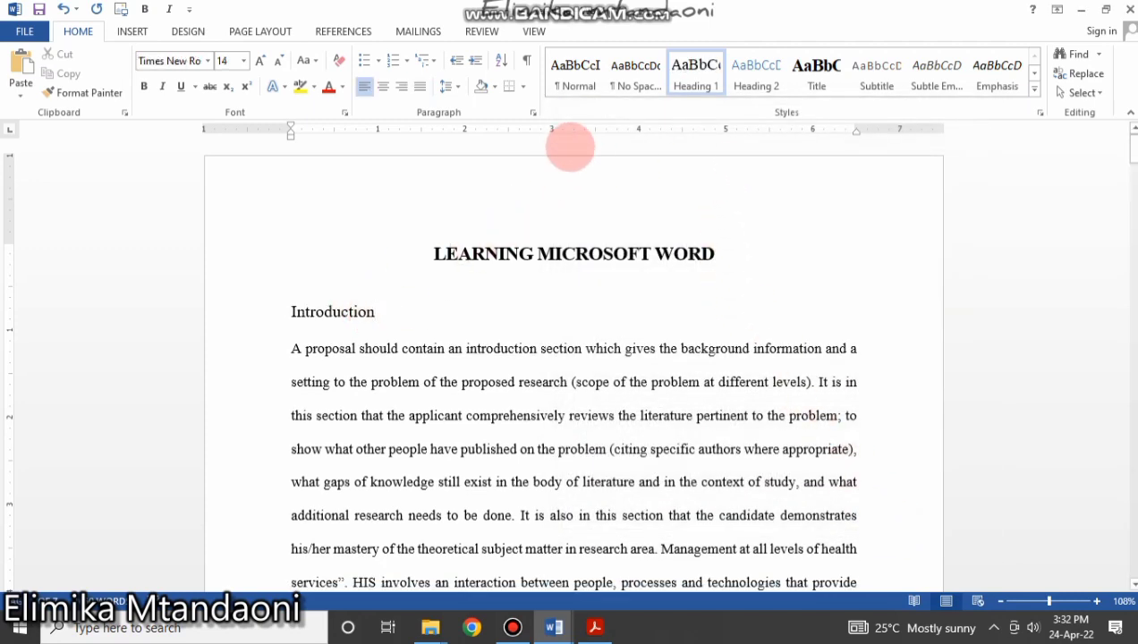
Make Heading 1 bold and check the Introduction heading.
{"action": "left_click_drag", "start_coordinate": [384, 312], "coordinate": [296, 313]}
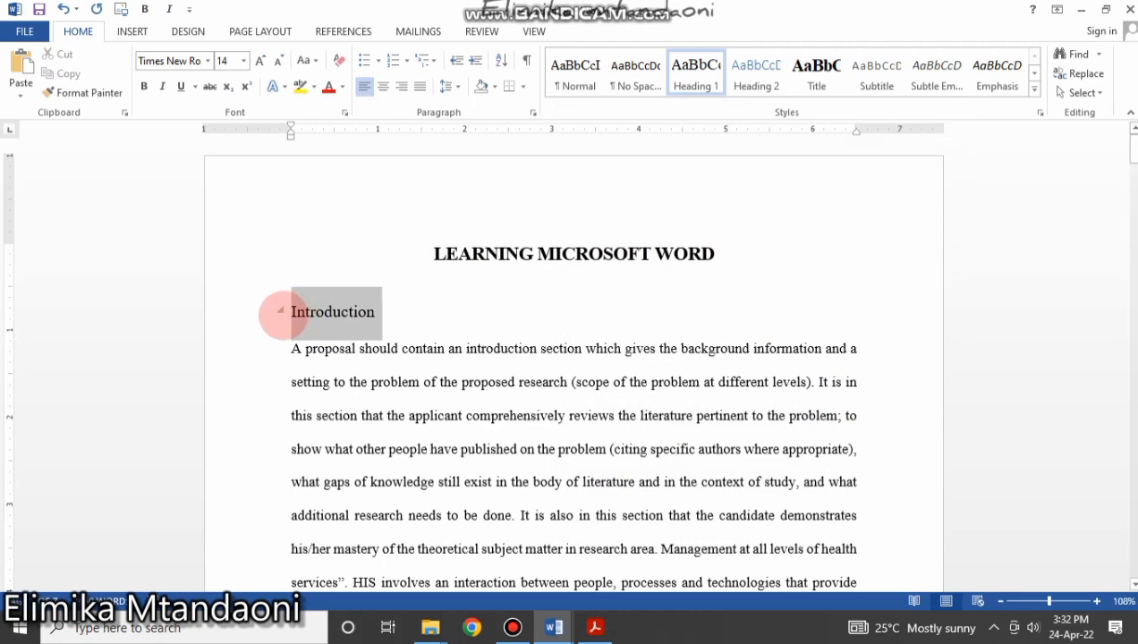
{"action": "right_click", "coordinate": [698, 68]}
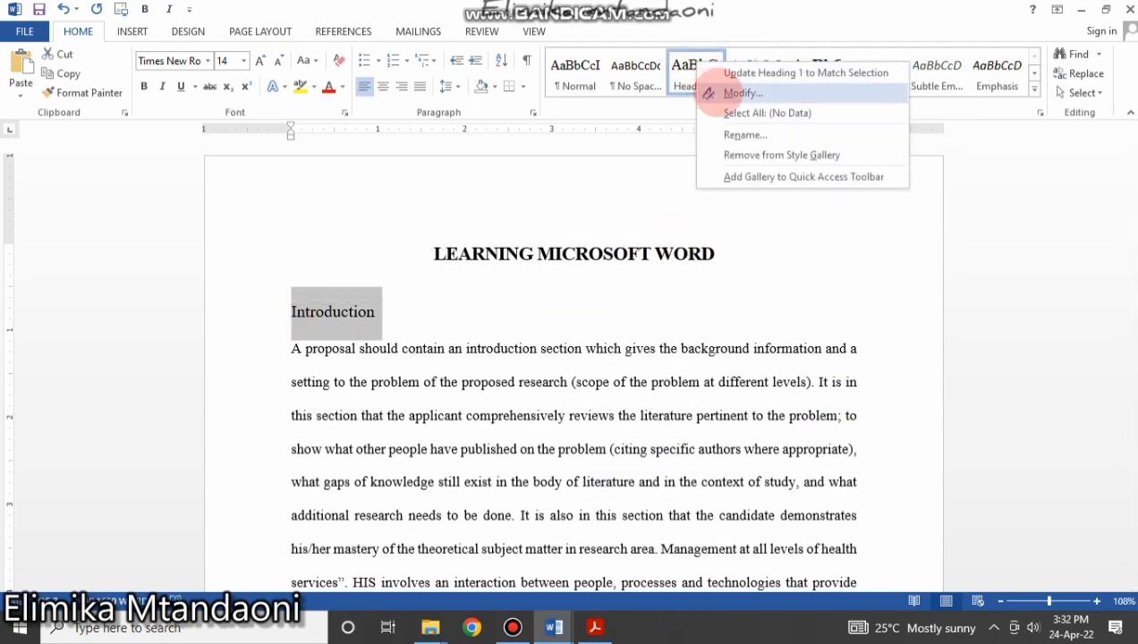
{"action": "left_click", "coordinate": [720, 96]}
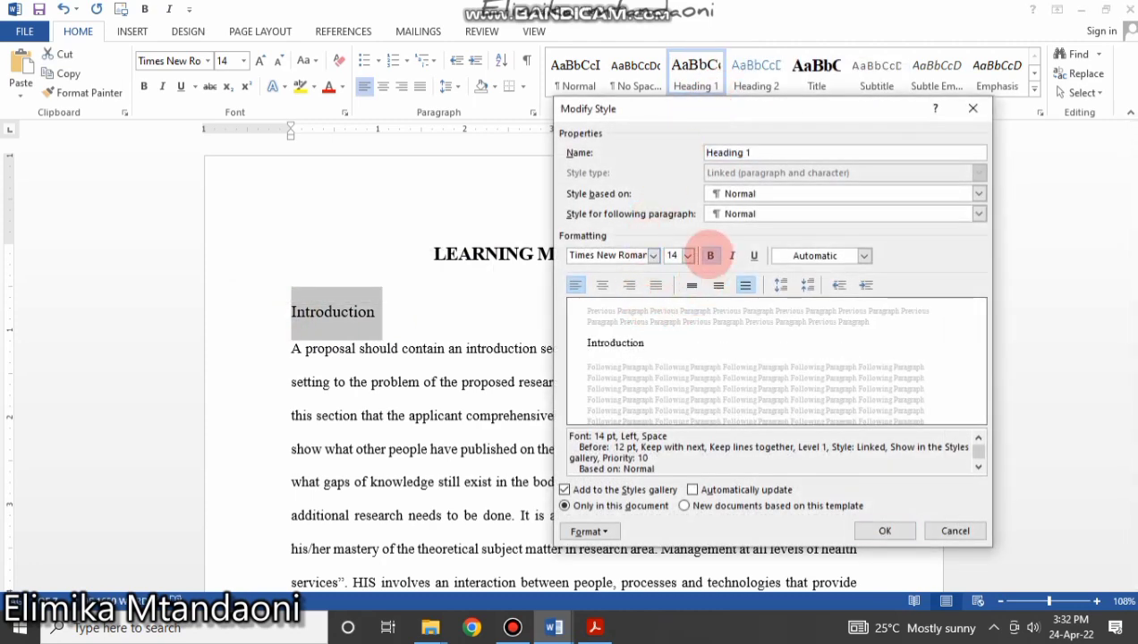
{"action": "left_click", "coordinate": [710, 256]}
{"action": "left_click", "coordinate": [886, 531]}
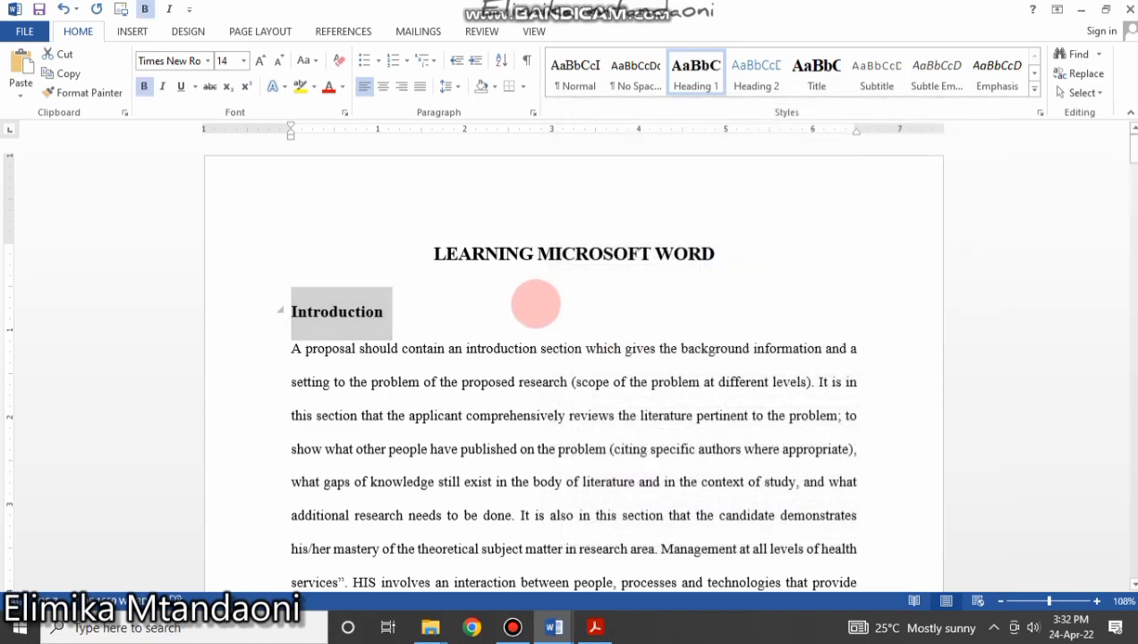
{"action": "left_click", "coordinate": [530, 303]}
{"action": "left_click_drag", "start_coordinate": [389, 312], "coordinate": [306, 299]}
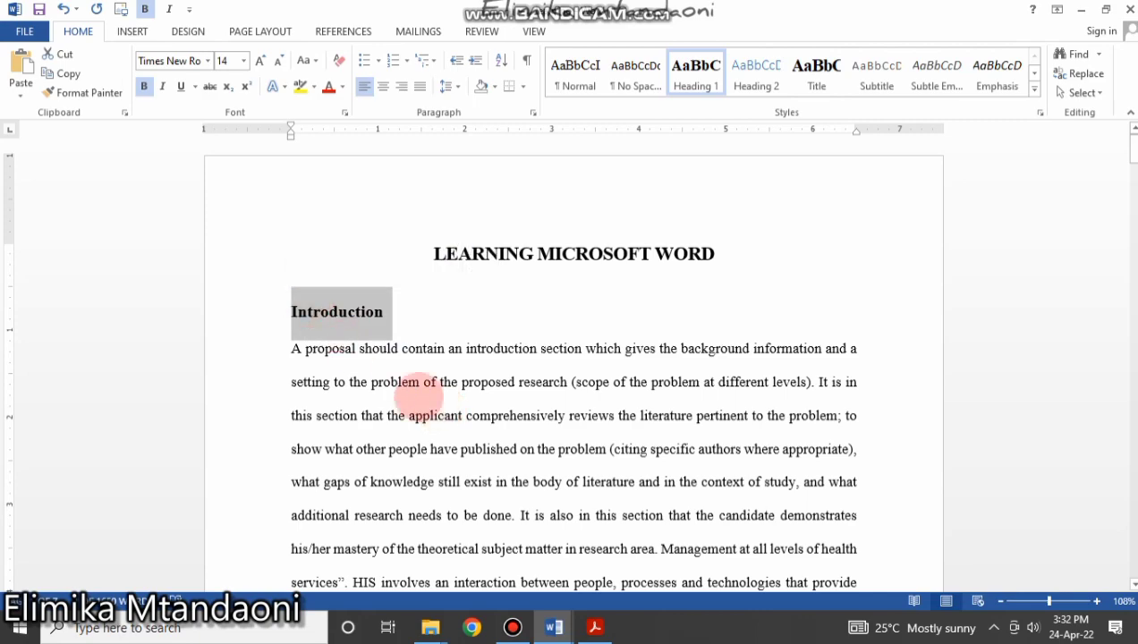
{"action": "left_click", "coordinate": [400, 312]}
{"action": "scroll", "coordinate": [400, 311], "scroll_direction": "down", "scroll_amount": 20}
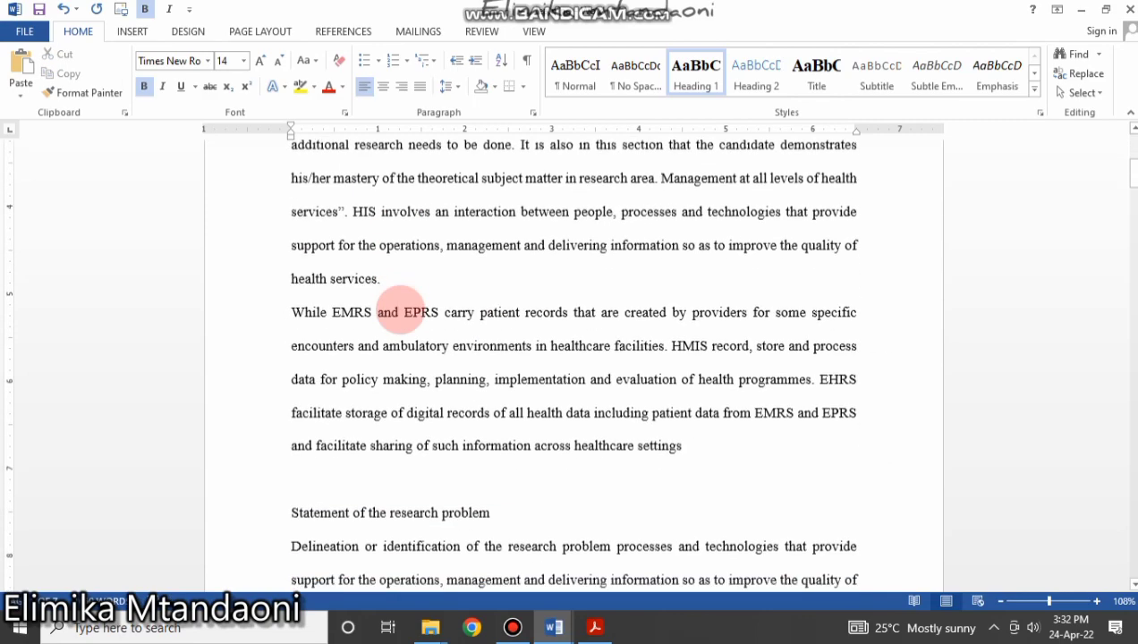
{"action": "scroll", "coordinate": [385, 268], "scroll_direction": "down", "scroll_amount": 2}
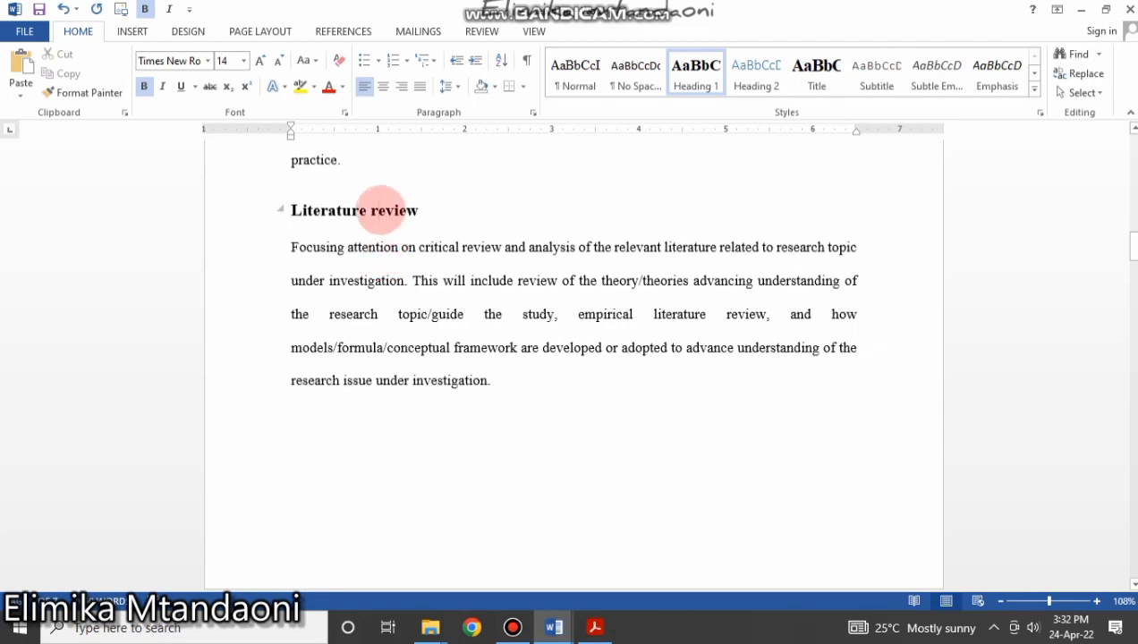
{"action": "scroll", "coordinate": [453, 333], "scroll_direction": "down", "scroll_amount": 12}
{"action": "scroll", "coordinate": [394, 224], "scroll_direction": "up", "scroll_amount": 2}
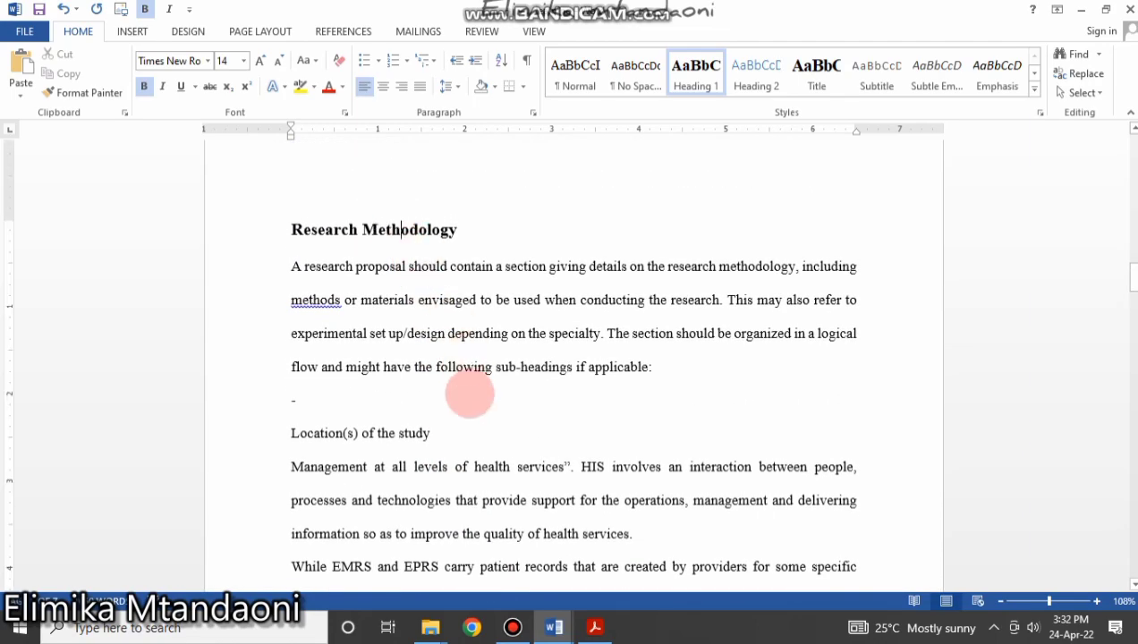
{"action": "scroll", "coordinate": [469, 394], "scroll_direction": "down", "scroll_amount": 6}
{"action": "scroll", "coordinate": [470, 394], "scroll_direction": "down", "scroll_amount": 6}
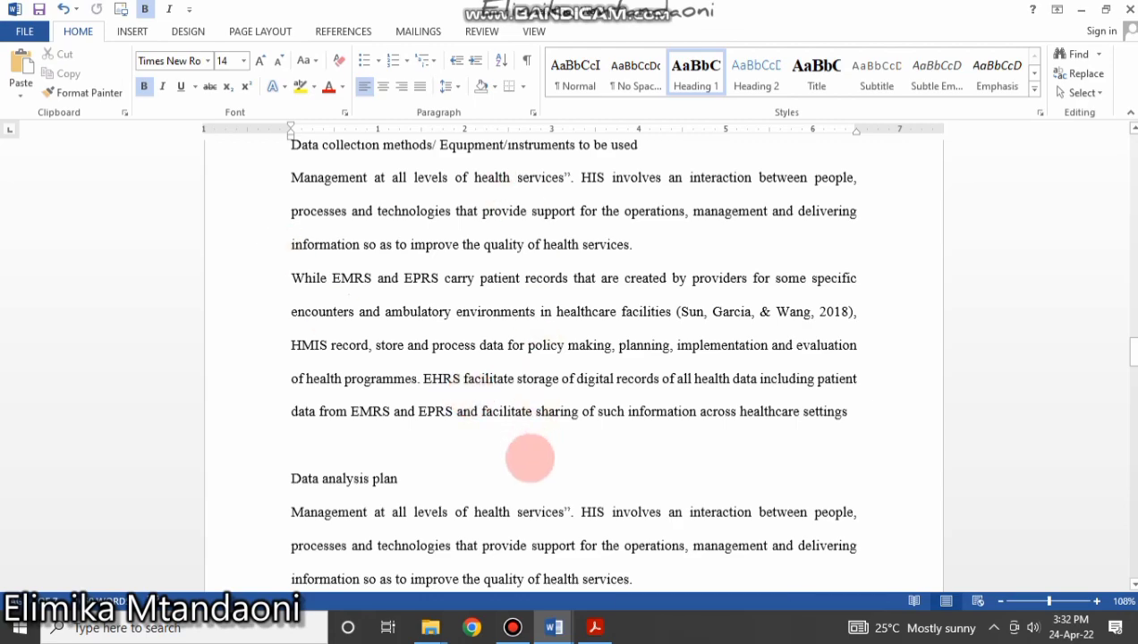
{"action": "scroll", "coordinate": [527, 461], "scroll_direction": "down", "scroll_amount": 15}
{"action": "scroll", "coordinate": [526, 469], "scroll_direction": "down", "scroll_amount": 6}
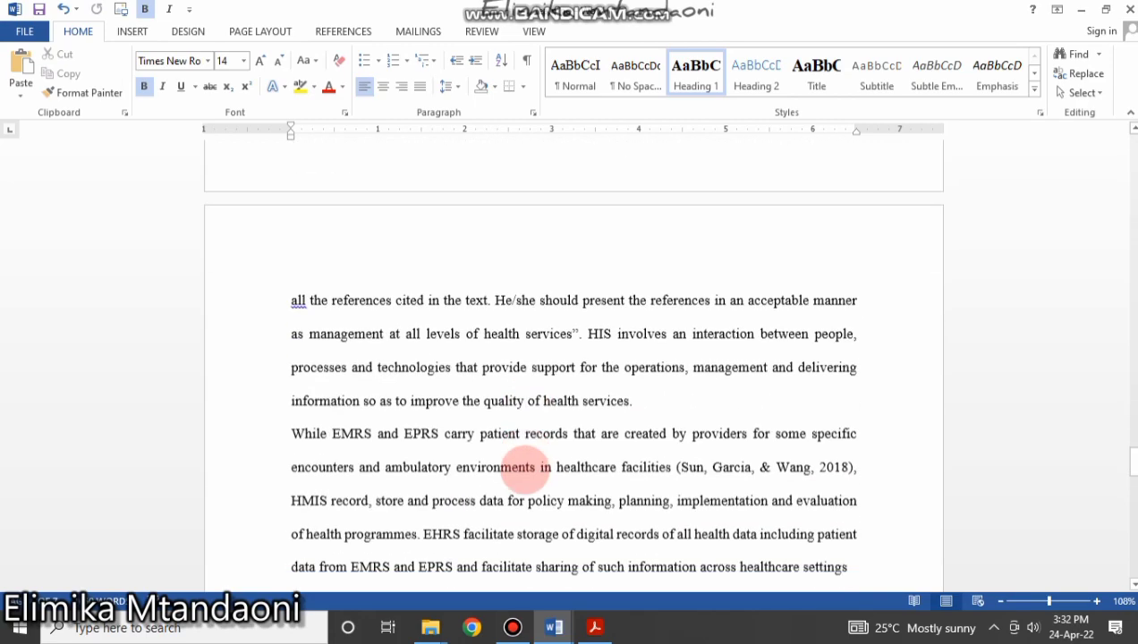
{"action": "scroll", "coordinate": [527, 469], "scroll_direction": "up", "scroll_amount": 2}
{"action": "scroll", "coordinate": [527, 469], "scroll_direction": "down", "scroll_amount": 4}
{"action": "scroll", "coordinate": [527, 469], "scroll_direction": "up", "scroll_amount": 2}
{"action": "scroll", "coordinate": [345, 288], "scroll_direction": "up", "scroll_amount": 1}
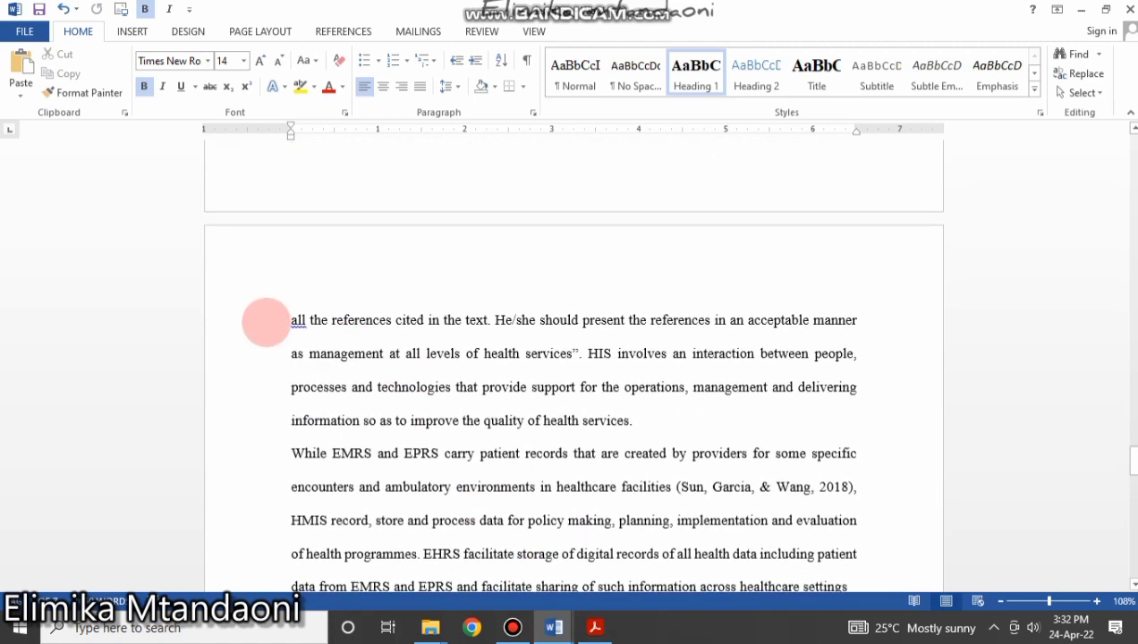
{"action": "left_click", "coordinate": [288, 320]}
{"action": "key", "text": "BackSpace"}
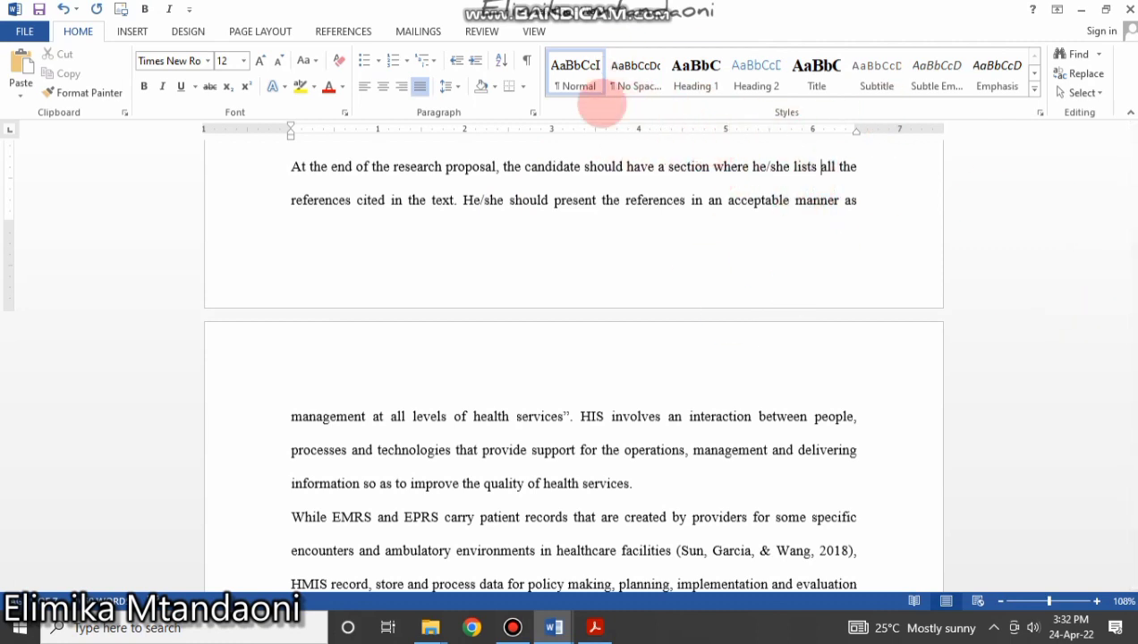
{"action": "left_click", "coordinate": [619, 201]}
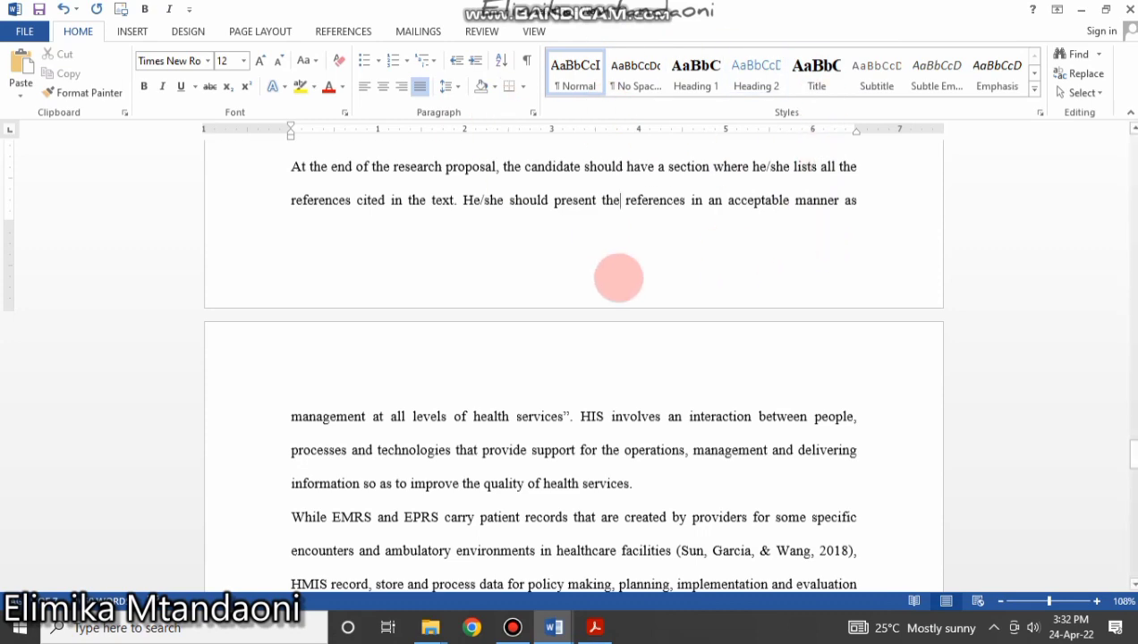
{"action": "left_click_drag", "start_coordinate": [1129, 433], "coordinate": [1121, 139]}
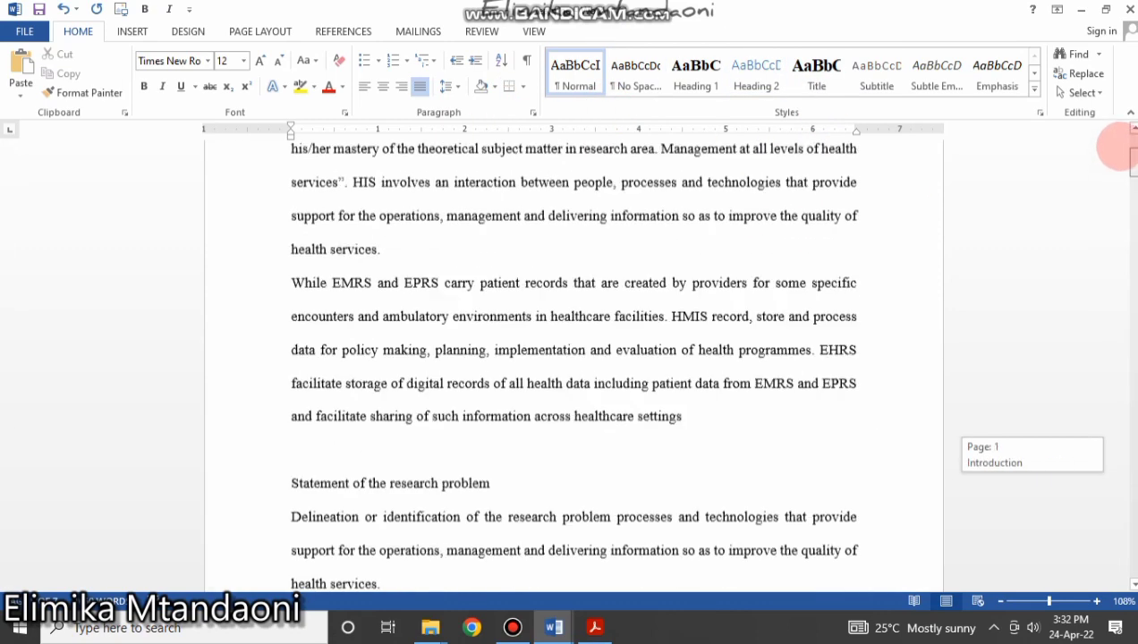
{"action": "left_click", "coordinate": [346, 383]}
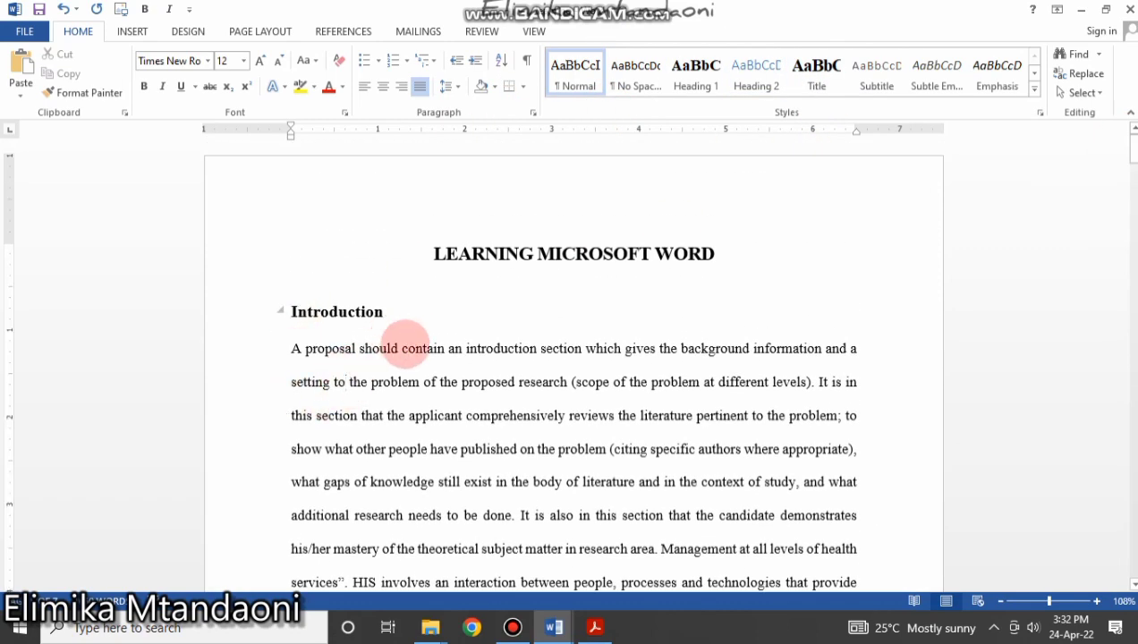
{"action": "left_click_drag", "start_coordinate": [399, 312], "coordinate": [286, 311]}
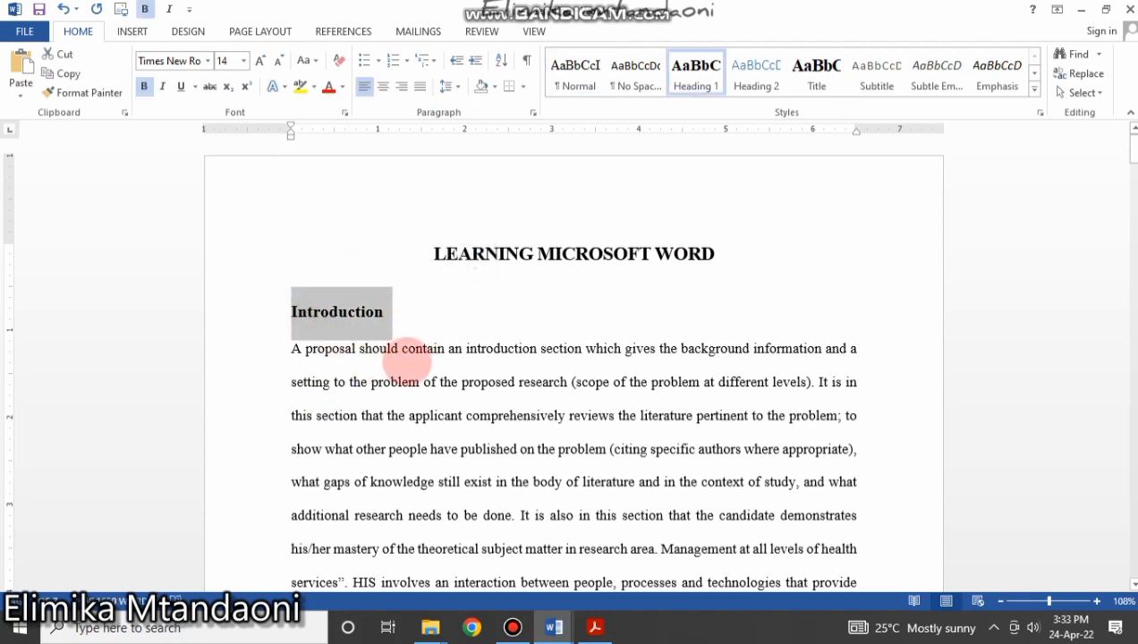
{"action": "left_click", "coordinate": [405, 350]}
{"action": "left_click_drag", "start_coordinate": [388, 312], "coordinate": [291, 315]}
{"action": "left_click", "coordinate": [314, 321]}
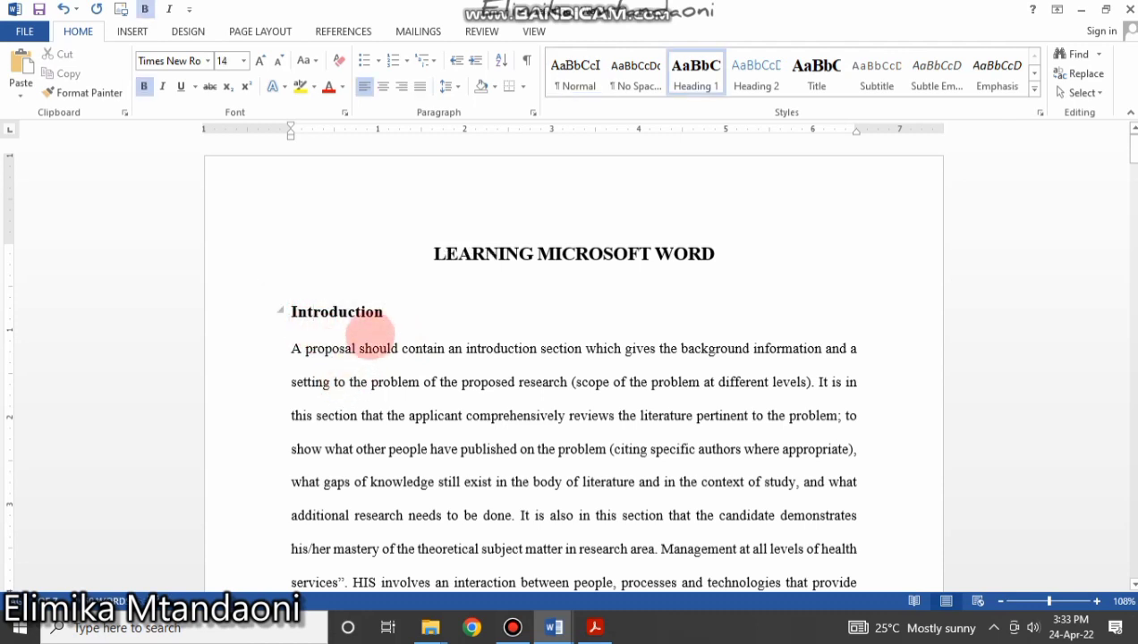
{"action": "left_click_drag", "start_coordinate": [391, 312], "coordinate": [264, 309]}
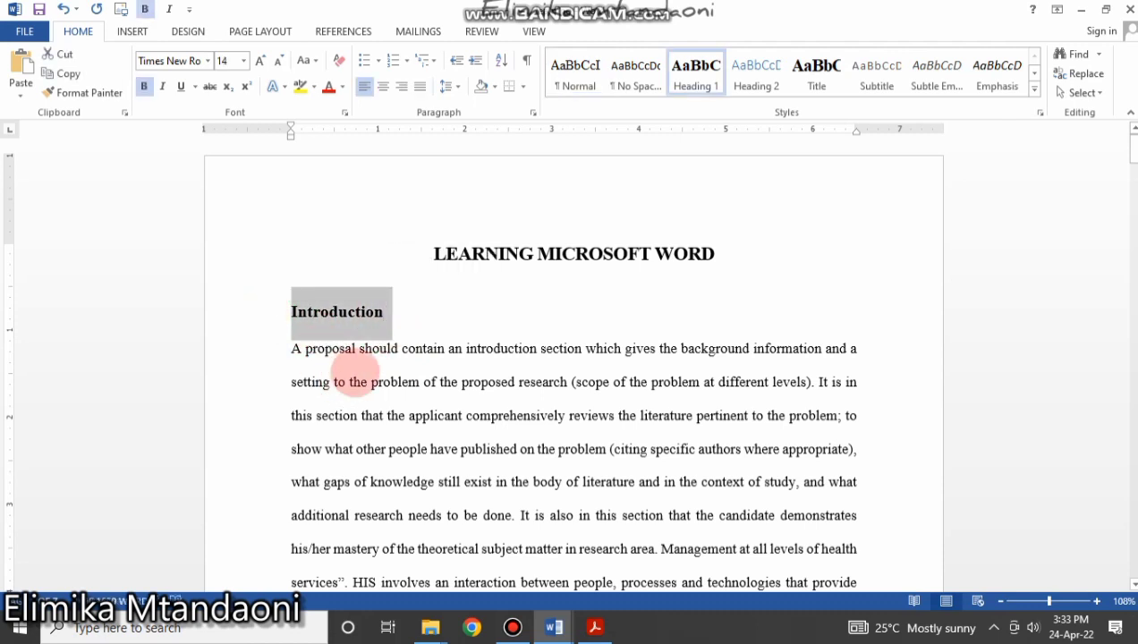
{"action": "left_click", "coordinate": [394, 382]}
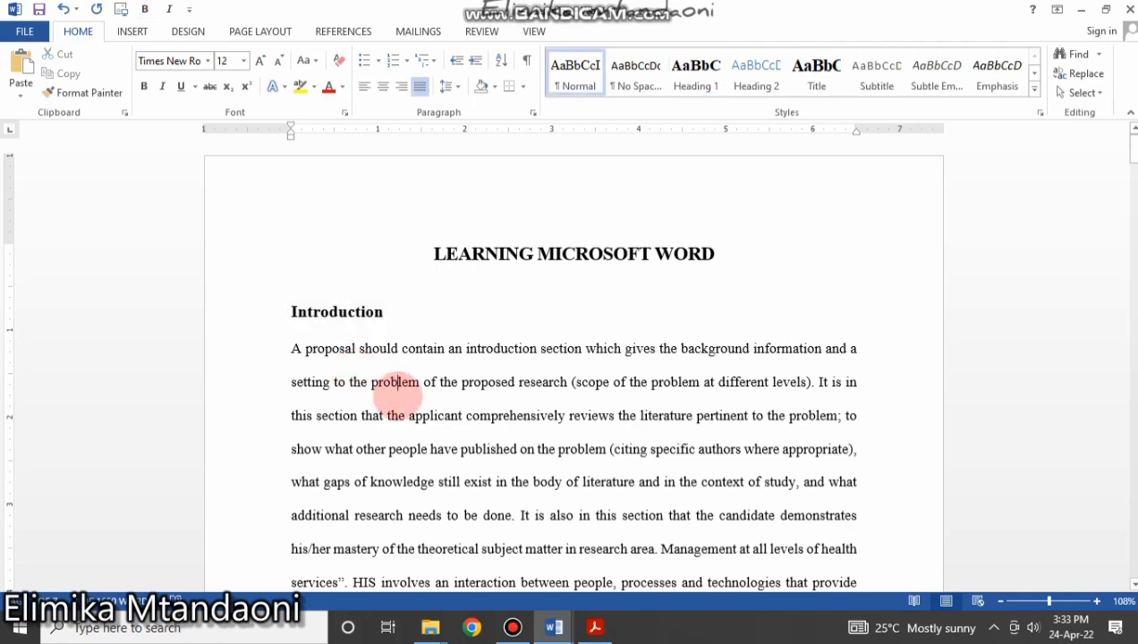
{"action": "scroll", "coordinate": [394, 385], "scroll_direction": "down", "scroll_amount": 2}
{"action": "scroll", "coordinate": [358, 322], "scroll_direction": "up", "scroll_amount": 2}
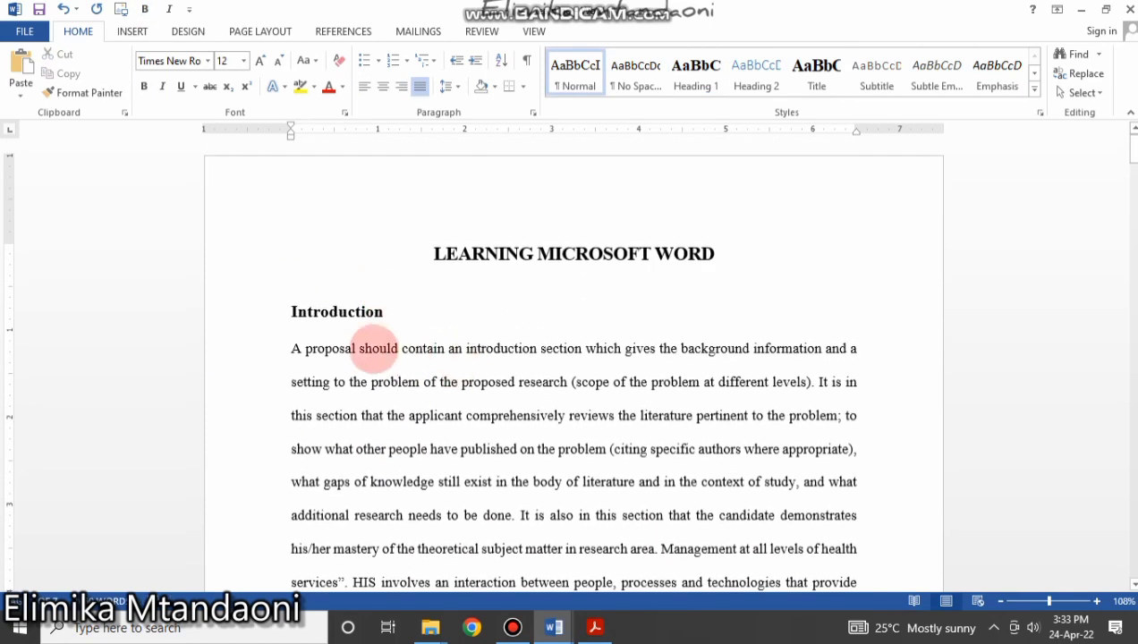
{"action": "left_click_drag", "start_coordinate": [394, 312], "coordinate": [224, 317]}
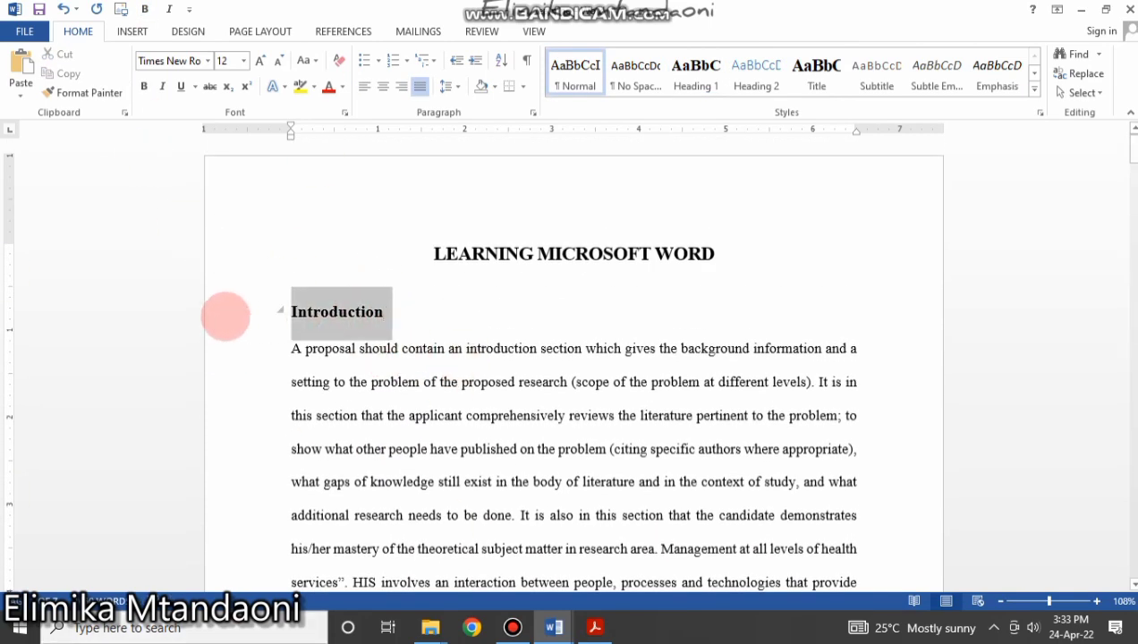
{"action": "left_click", "coordinate": [484, 448]}
{"action": "scroll", "coordinate": [482, 451], "scroll_direction": "down", "scroll_amount": 6}
{"action": "scroll", "coordinate": [482, 450], "scroll_direction": "up", "scroll_amount": 1}
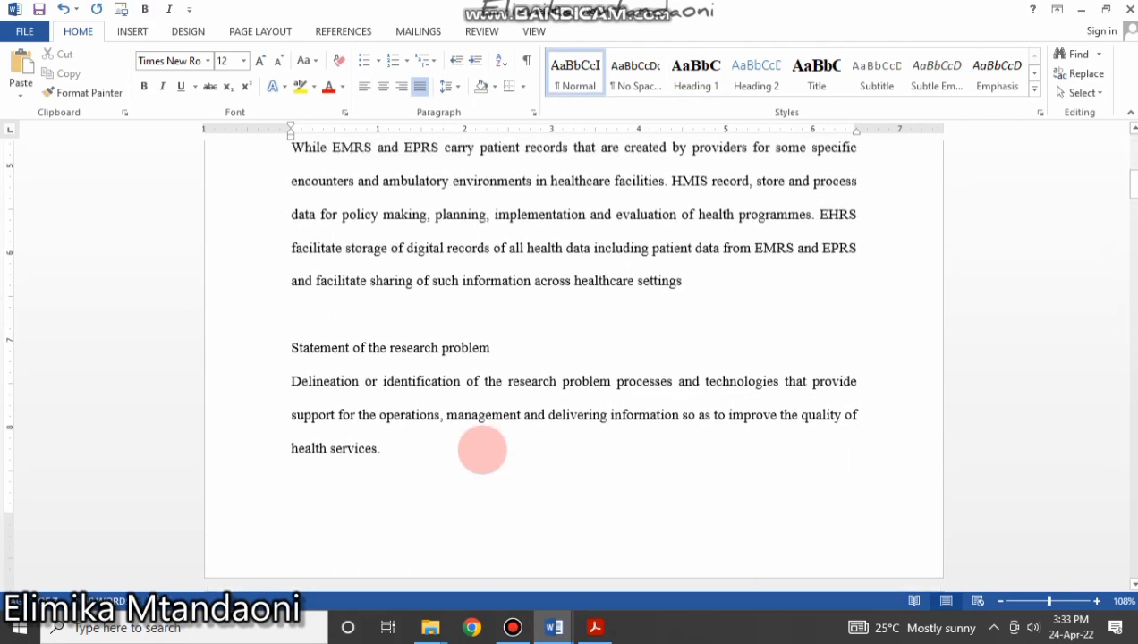
Apply Heading 2 to Statement of the research problem and Research Objectives.
{"action": "left_click_drag", "start_coordinate": [493, 369], "coordinate": [272, 376]}
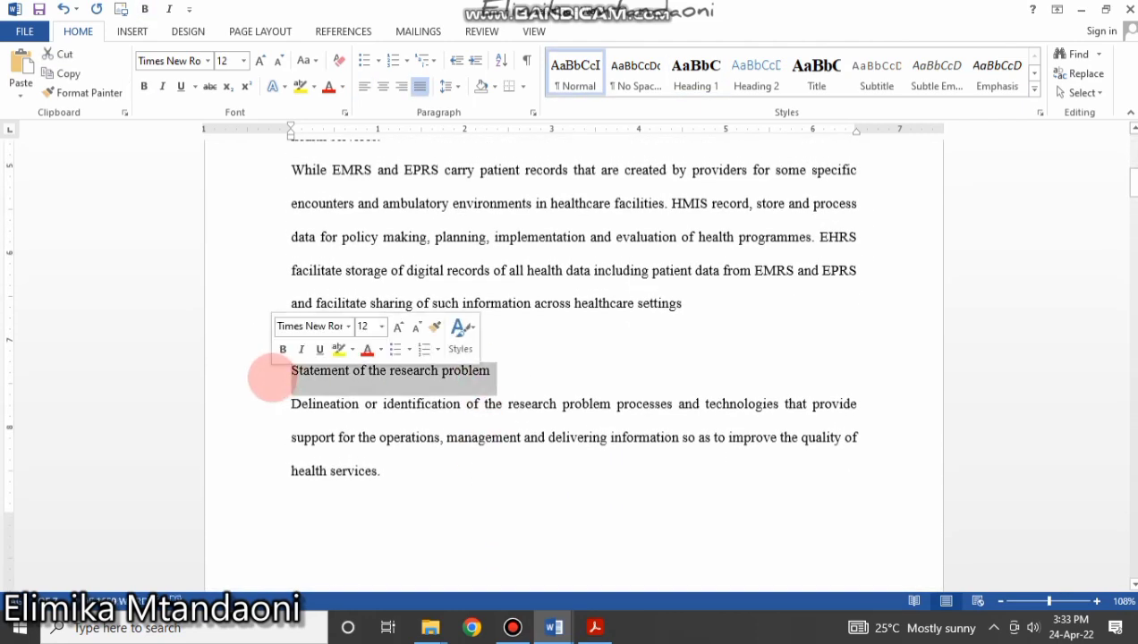
{"action": "left_click", "coordinate": [756, 76]}
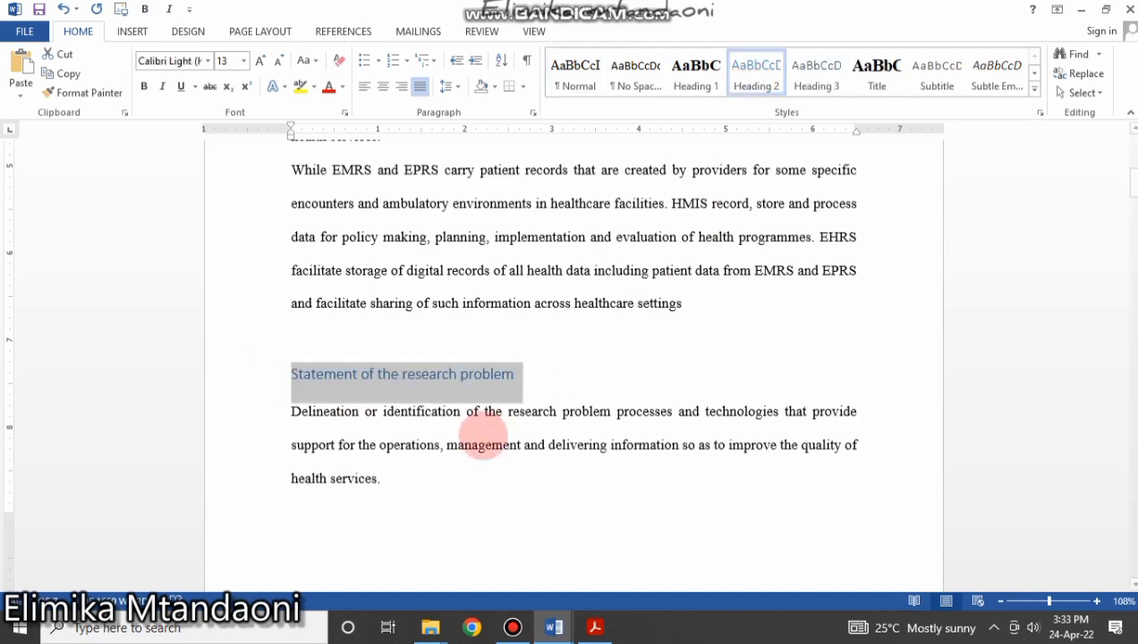
{"action": "scroll", "coordinate": [472, 454], "scroll_direction": "down", "scroll_amount": 5}
{"action": "scroll", "coordinate": [472, 454], "scroll_direction": "down", "scroll_amount": 5}
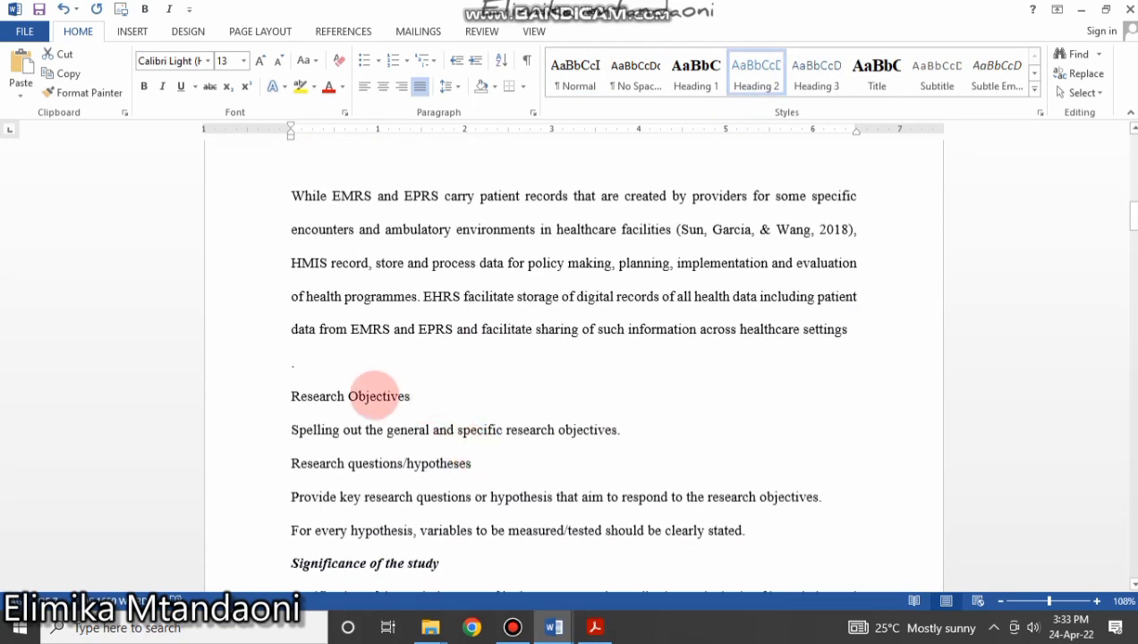
{"action": "left_click_drag", "start_coordinate": [376, 397], "coordinate": [246, 393]}
{"action": "left_click", "coordinate": [757, 72]}
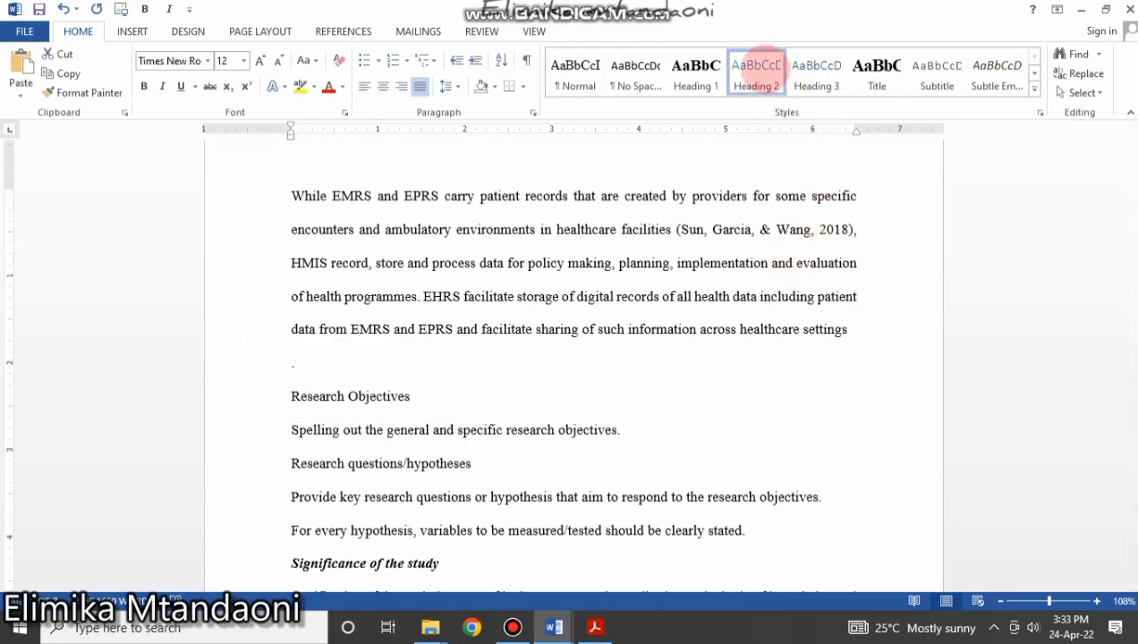
Apply Heading 2 to Research questions/hypotheses and Significance of the study.
{"action": "scroll", "coordinate": [497, 393], "scroll_direction": "down", "scroll_amount": 3}
{"action": "left_click_drag", "start_coordinate": [479, 300], "coordinate": [288, 305]}
{"action": "left_click", "coordinate": [755, 76]}
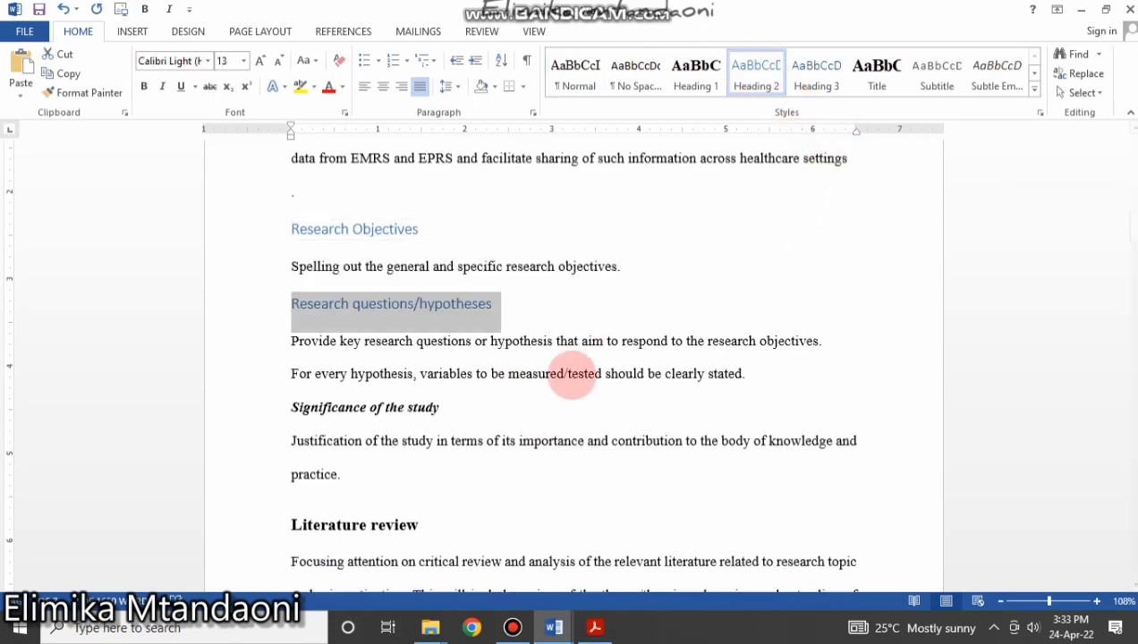
{"action": "scroll", "coordinate": [529, 411], "scroll_direction": "down", "scroll_amount": 2}
{"action": "left_click_drag", "start_coordinate": [444, 322], "coordinate": [295, 327]}
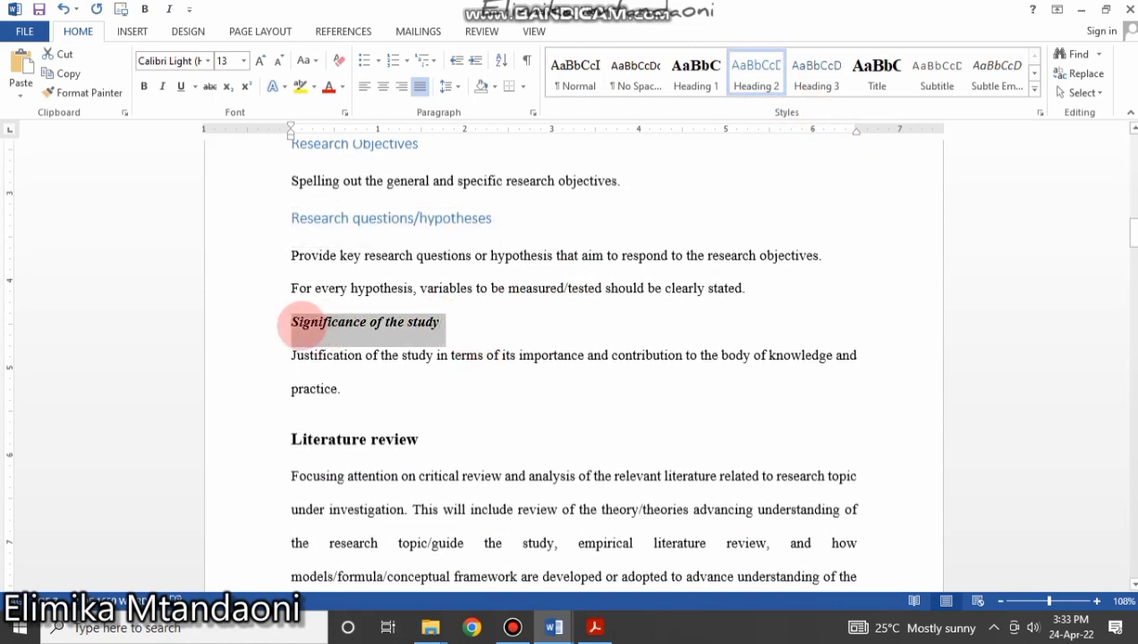
{"action": "left_click", "coordinate": [757, 75]}
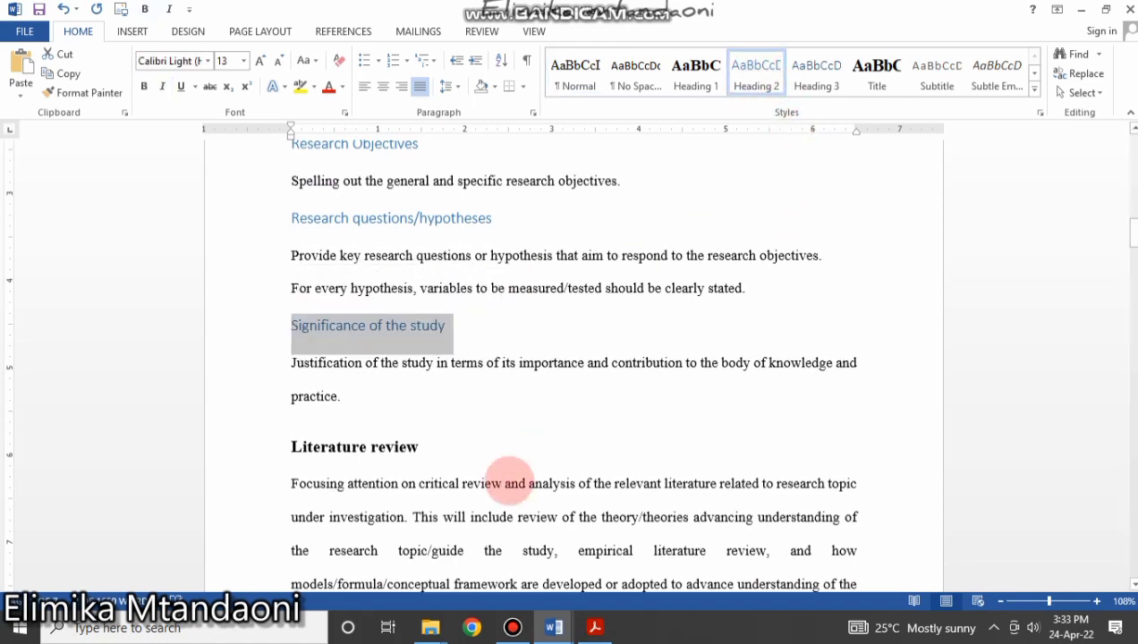
{"action": "left_click", "coordinate": [509, 482]}
{"action": "scroll", "coordinate": [205, 243], "scroll_direction": "down", "scroll_amount": 4}
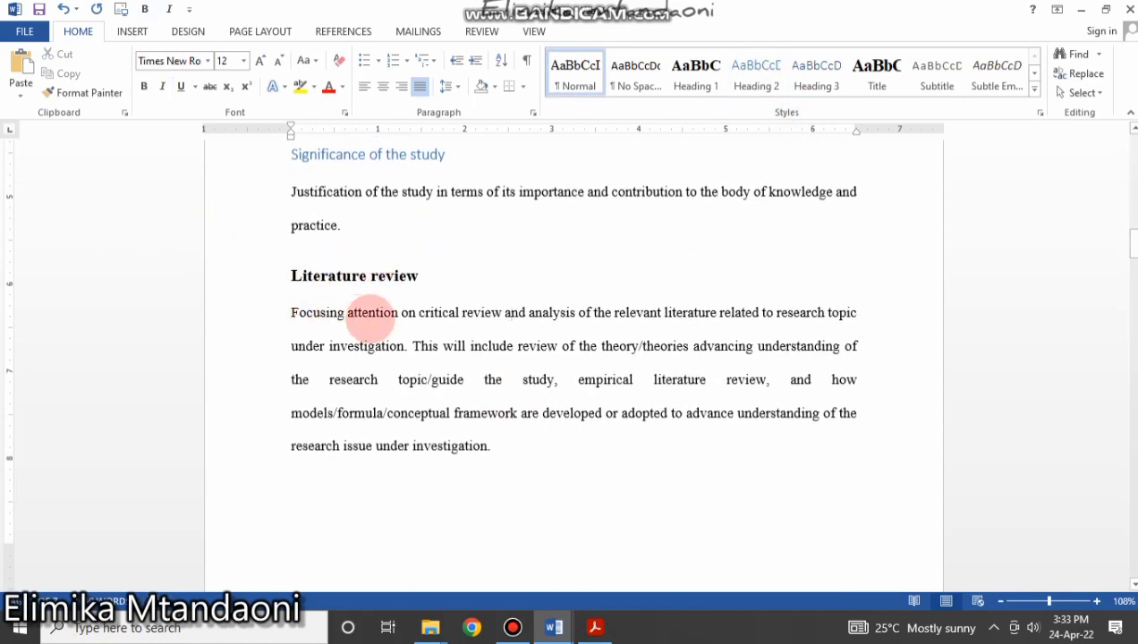
{"action": "scroll", "coordinate": [373, 317], "scroll_direction": "down", "scroll_amount": 8}
{"action": "scroll", "coordinate": [419, 221], "scroll_direction": "up", "scroll_amount": 5}
{"action": "scroll", "coordinate": [402, 199], "scroll_direction": "up", "scroll_amount": 3}
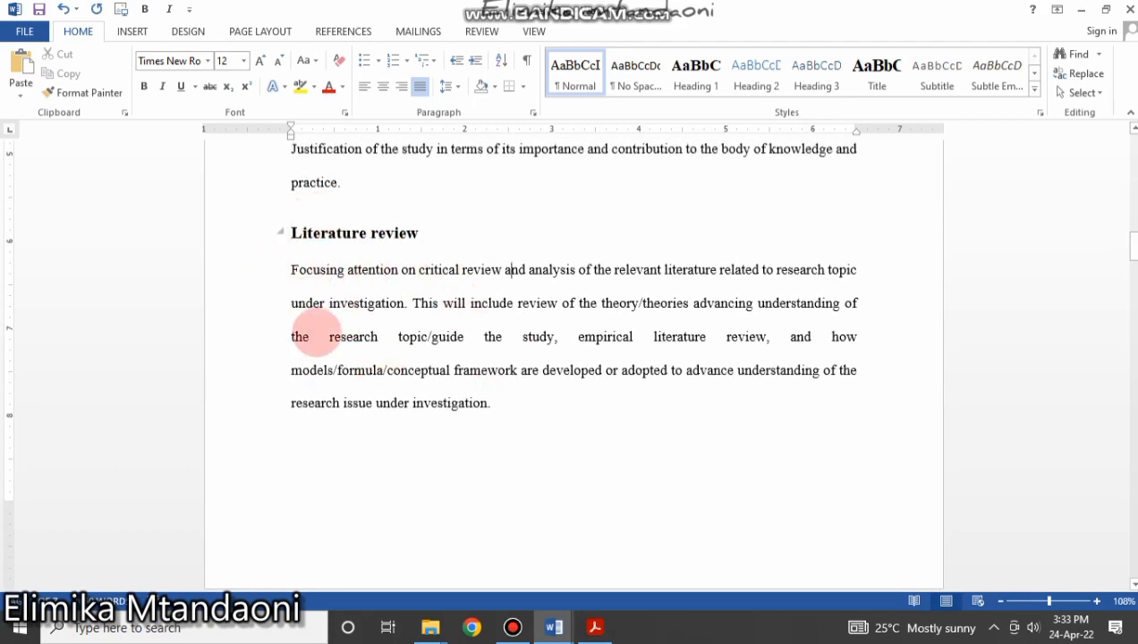
{"action": "scroll", "coordinate": [419, 375], "scroll_direction": "down", "scroll_amount": 8}
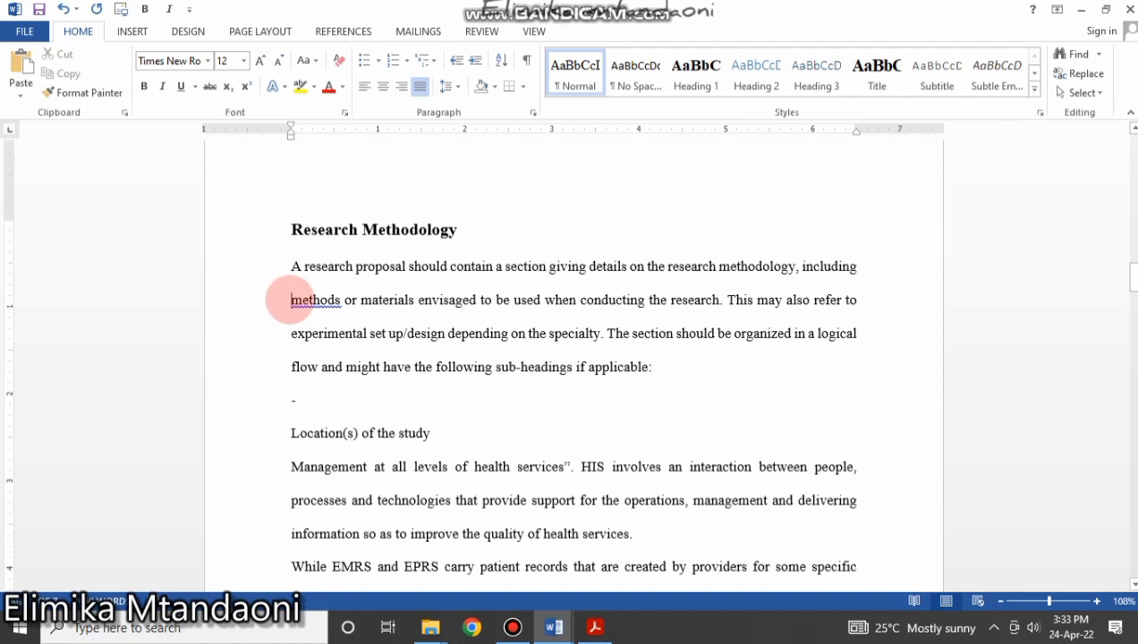
Remove a stray space and dash line, then make Location(s) of the study a Heading 2.
{"action": "key", "text": "BackSpace"}
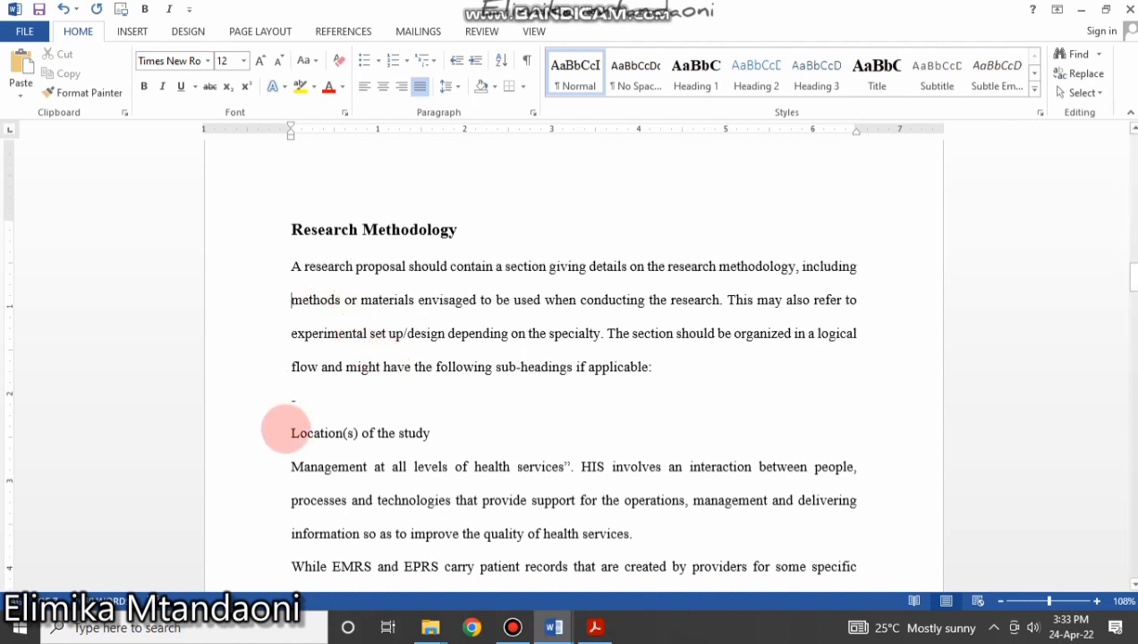
{"action": "left_click", "coordinate": [228, 401]}
{"action": "key", "text": "Delete"}
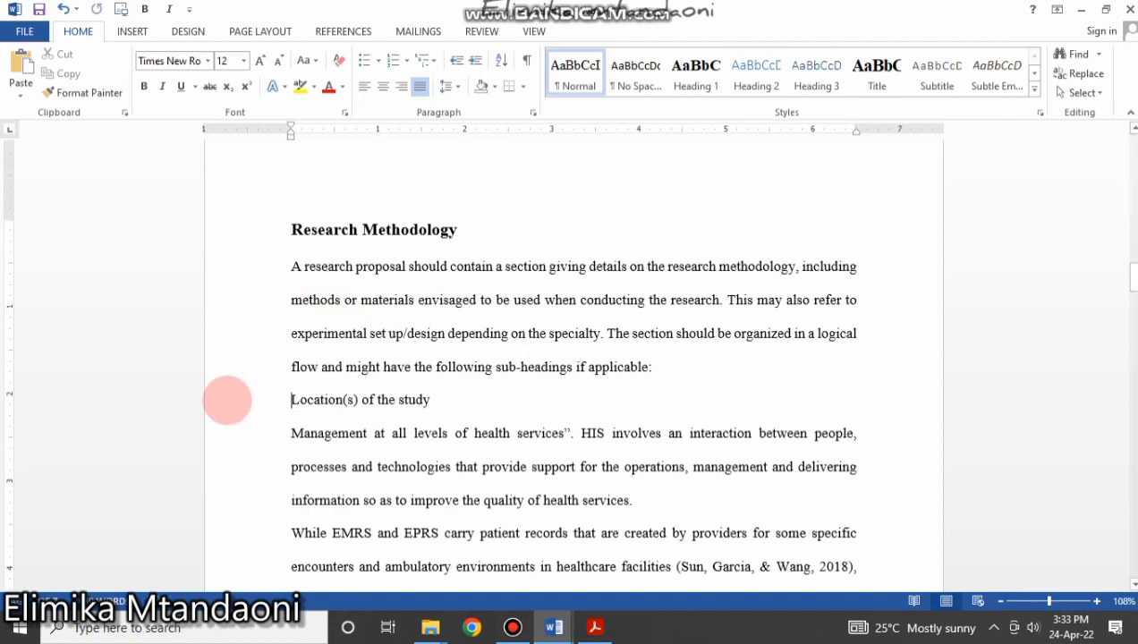
{"action": "left_click", "coordinate": [231, 400]}
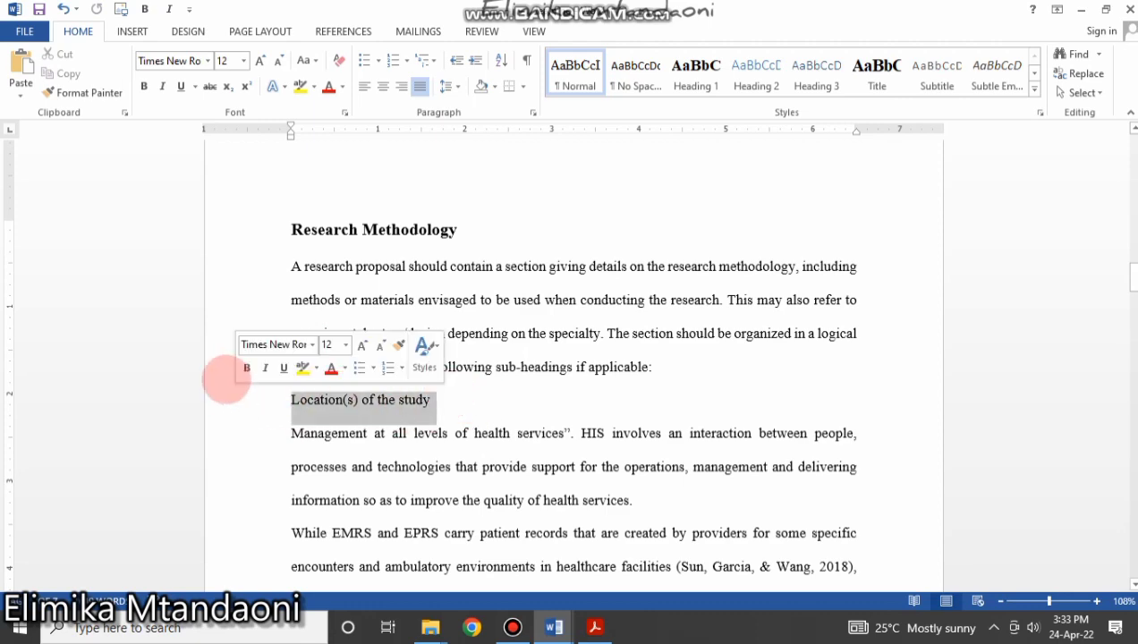
{"action": "left_click", "coordinate": [761, 74]}
Apply Heading 2 to Research design and sampling procedures, Data collection methods and Data analysis plan.
{"action": "scroll", "coordinate": [681, 340], "scroll_direction": "down", "scroll_amount": 8}
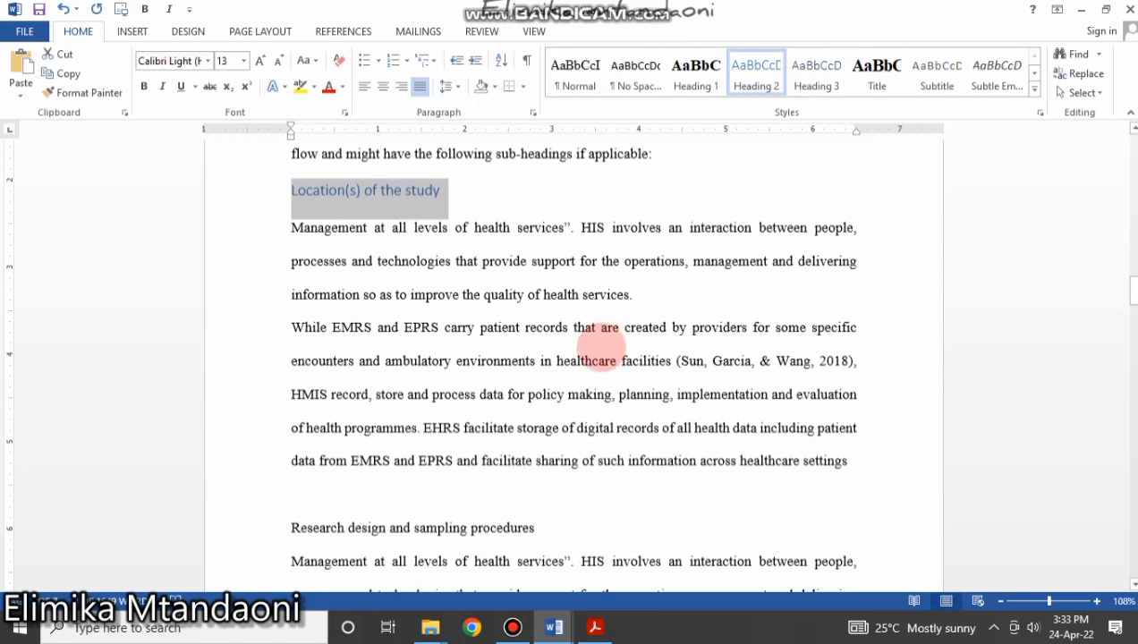
{"action": "left_click_drag", "start_coordinate": [541, 356], "coordinate": [292, 356]}
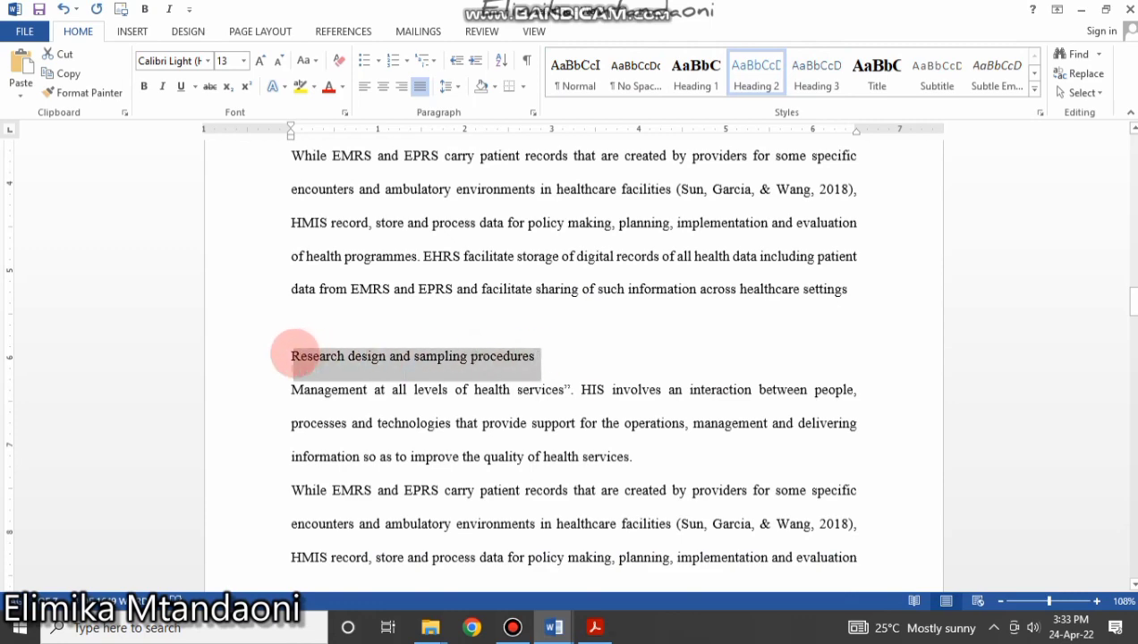
{"action": "left_click", "coordinate": [757, 71]}
{"action": "scroll", "coordinate": [635, 288], "scroll_direction": "down", "scroll_amount": 11}
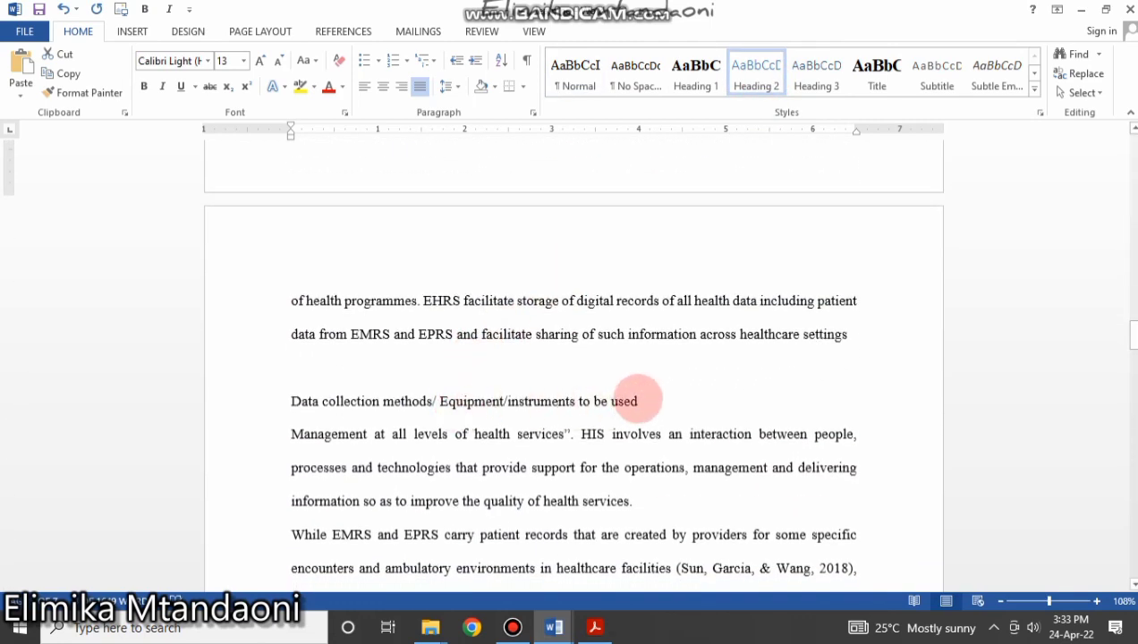
{"action": "left_click_drag", "start_coordinate": [639, 401], "coordinate": [275, 401]}
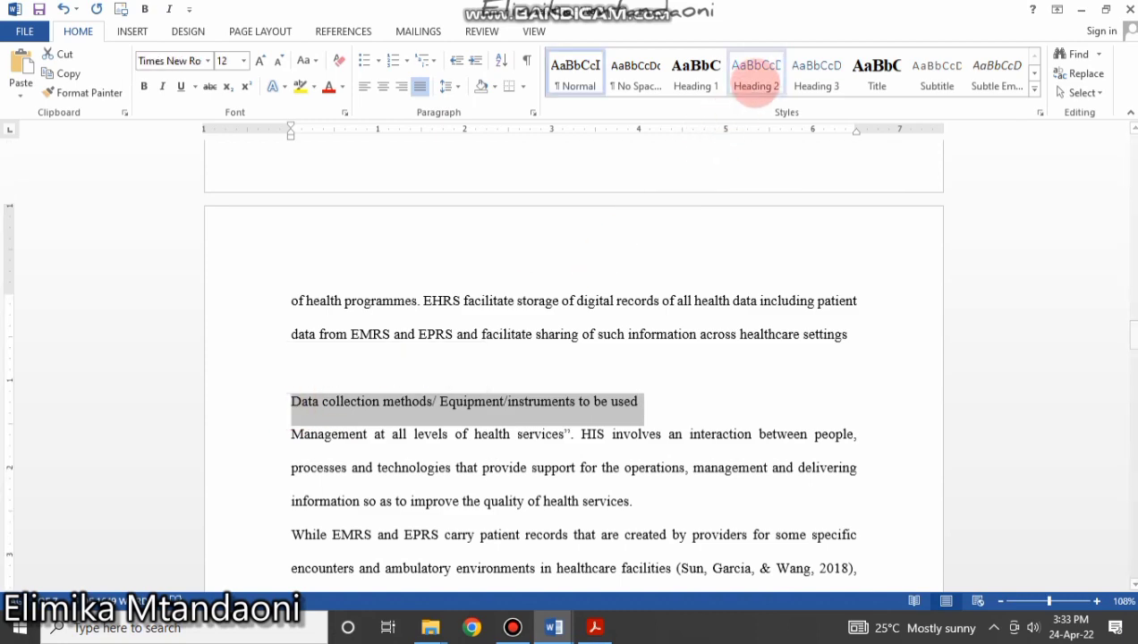
{"action": "left_click", "coordinate": [756, 72]}
{"action": "scroll", "coordinate": [357, 265], "scroll_direction": "down", "scroll_amount": 10}
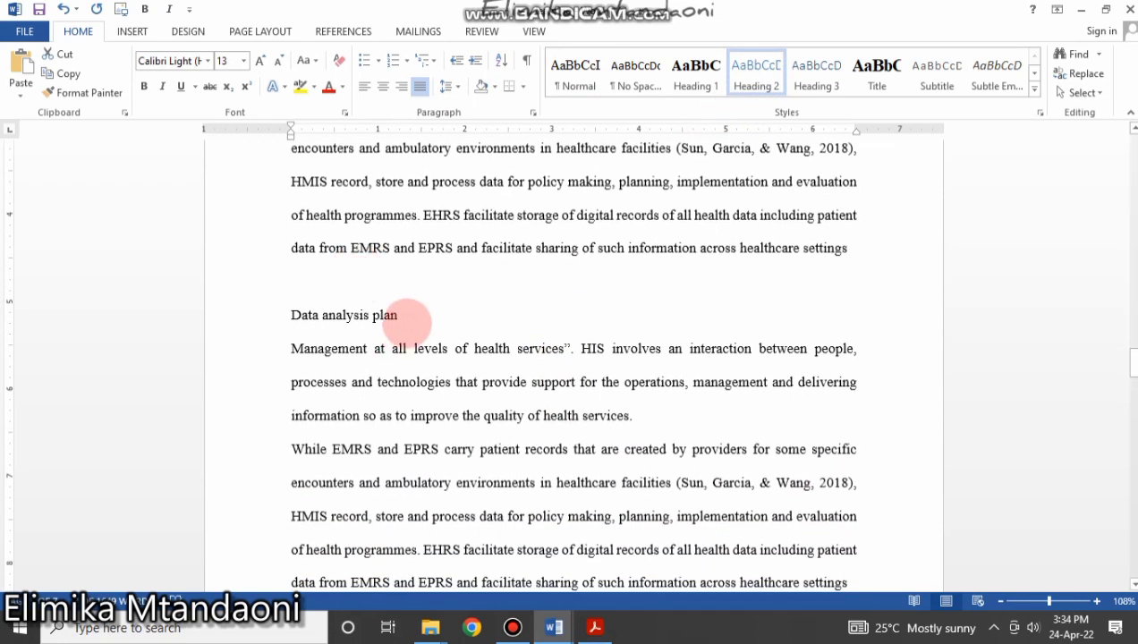
{"action": "left_click_drag", "start_coordinate": [407, 319], "coordinate": [261, 321]}
{"action": "left_click", "coordinate": [756, 71]}
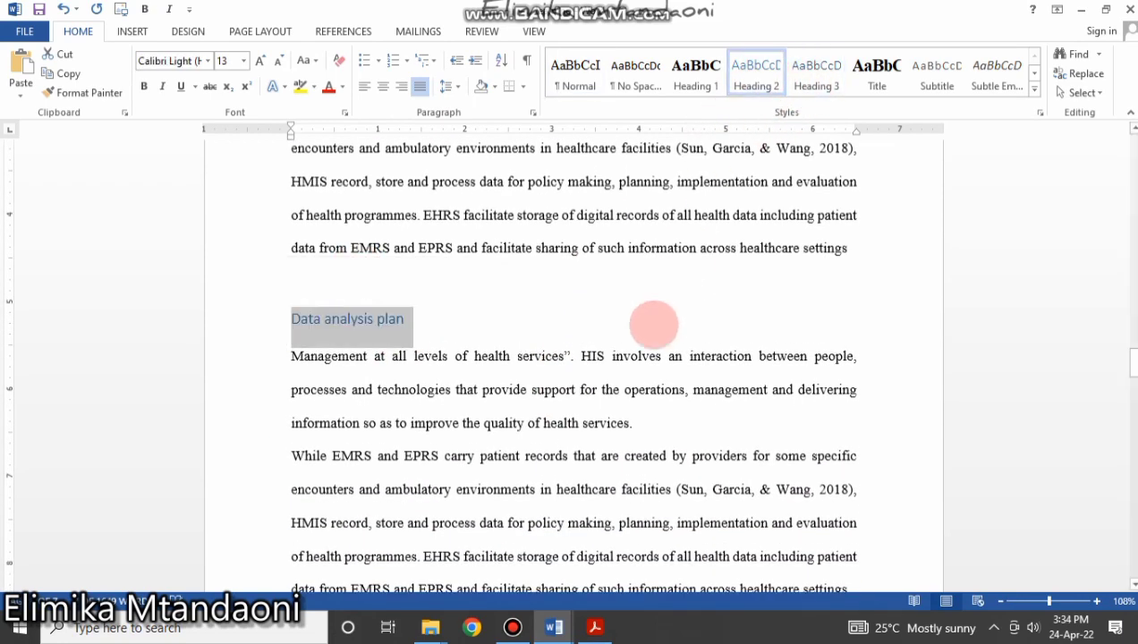
Apply Heading 2 to Reliability and Validity and Research ethics considerations.
{"action": "scroll", "coordinate": [654, 324], "scroll_direction": "down", "scroll_amount": 10}
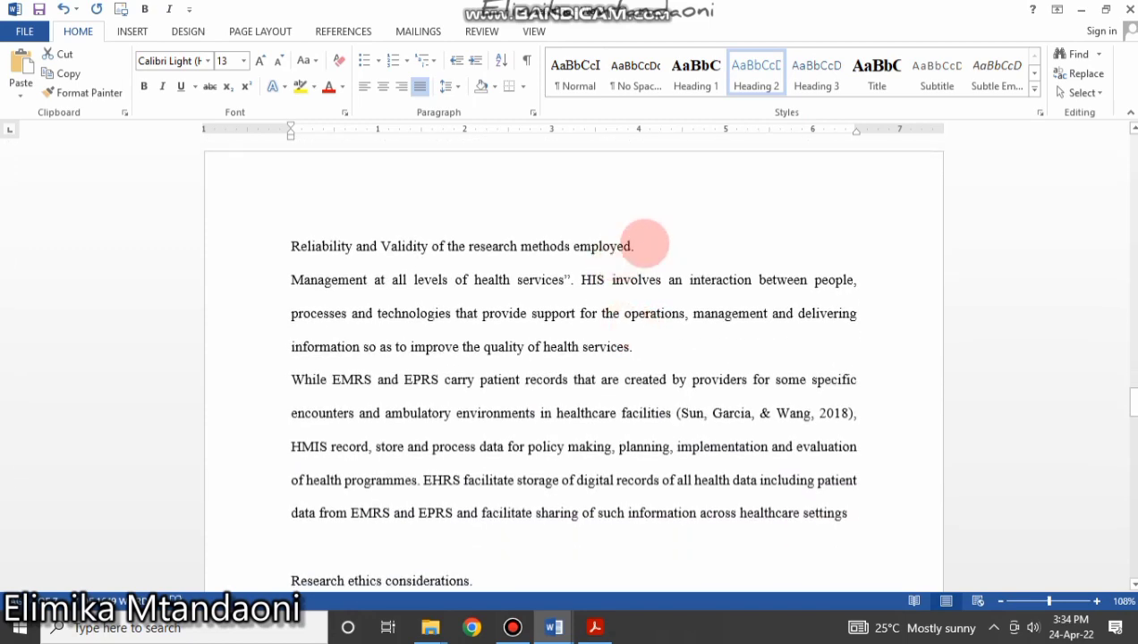
{"action": "left_click_drag", "start_coordinate": [646, 243], "coordinate": [267, 254]}
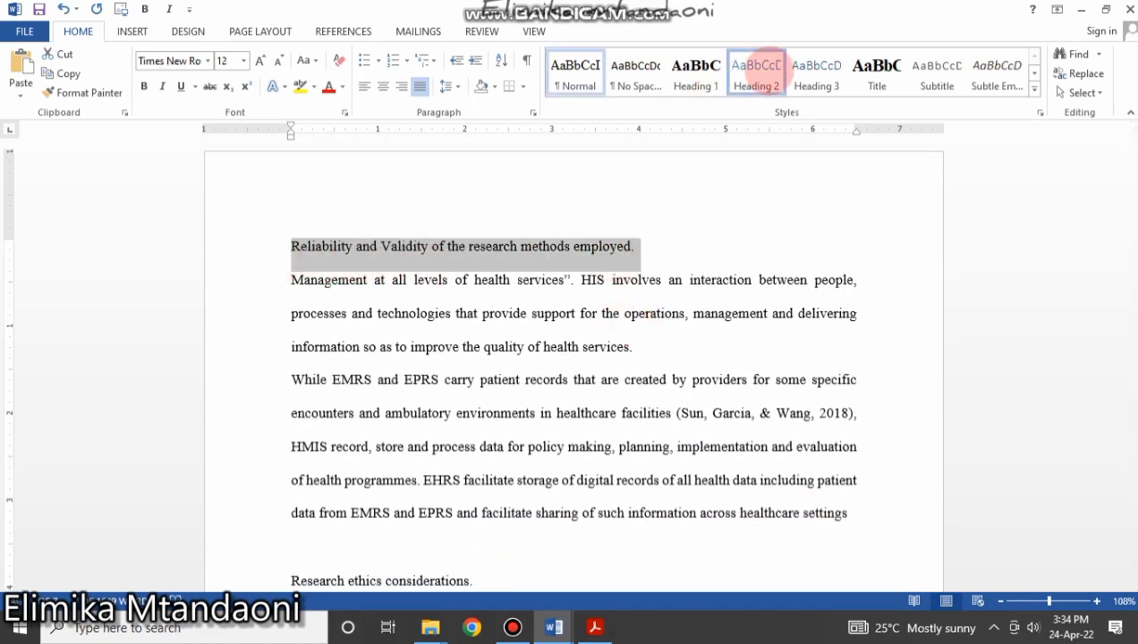
{"action": "left_click", "coordinate": [756, 72]}
{"action": "left_click", "coordinate": [602, 414]}
{"action": "scroll", "coordinate": [648, 431], "scroll_direction": "down", "scroll_amount": 4}
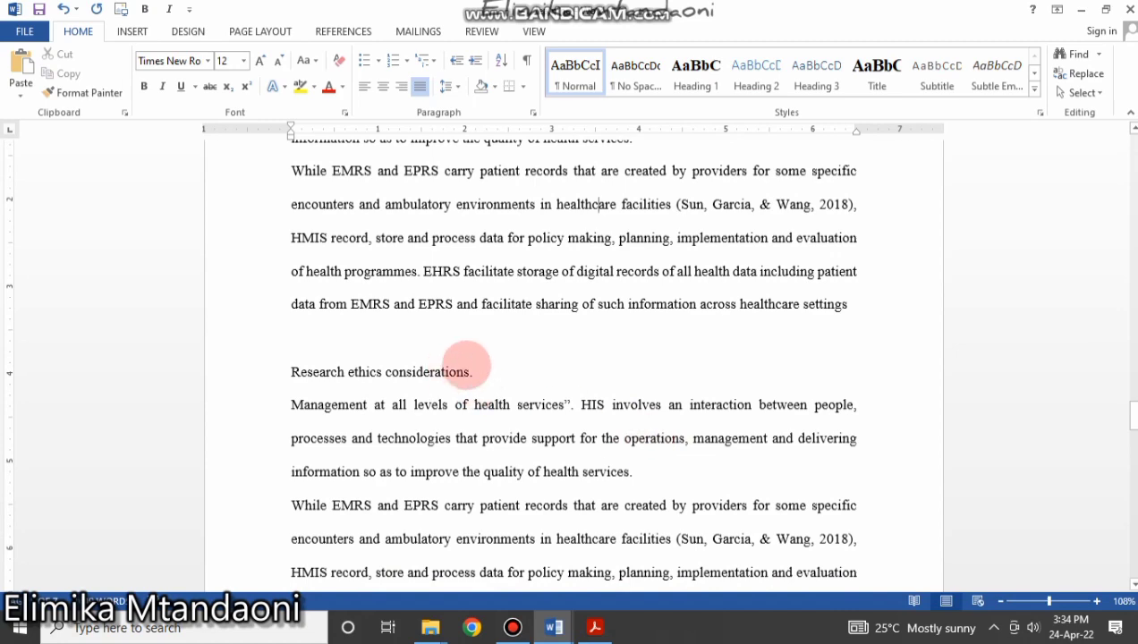
{"action": "left_click_drag", "start_coordinate": [479, 368], "coordinate": [285, 347]}
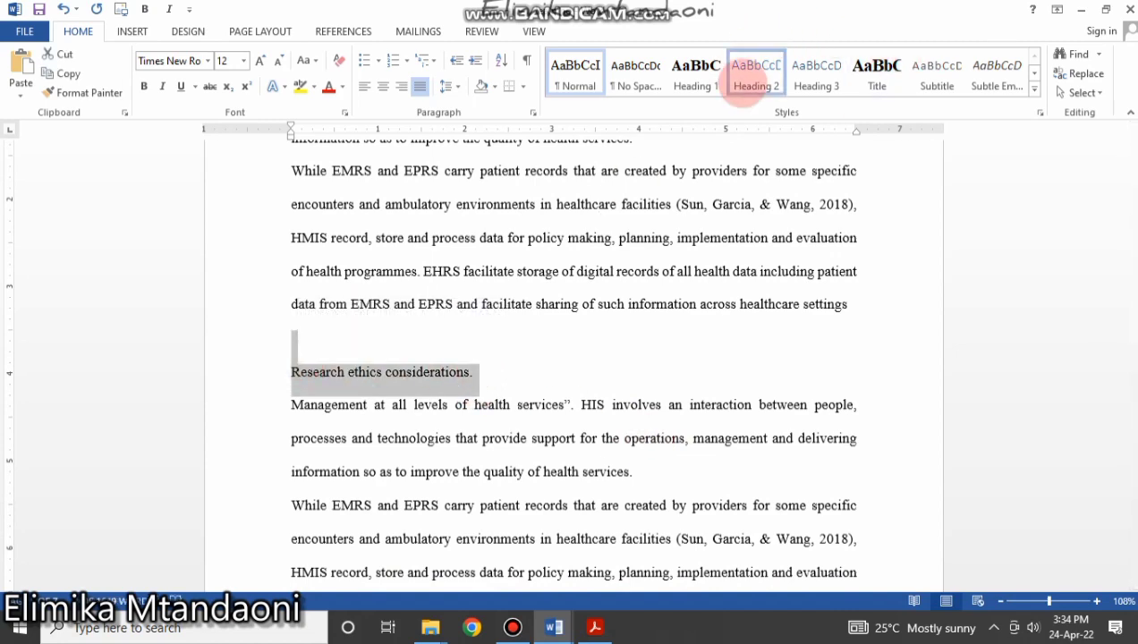
{"action": "left_click", "coordinate": [757, 72]}
Apply Heading 2 to Financial Arrangements and Duration.
{"action": "scroll", "coordinate": [595, 309], "scroll_direction": "down", "scroll_amount": 10}
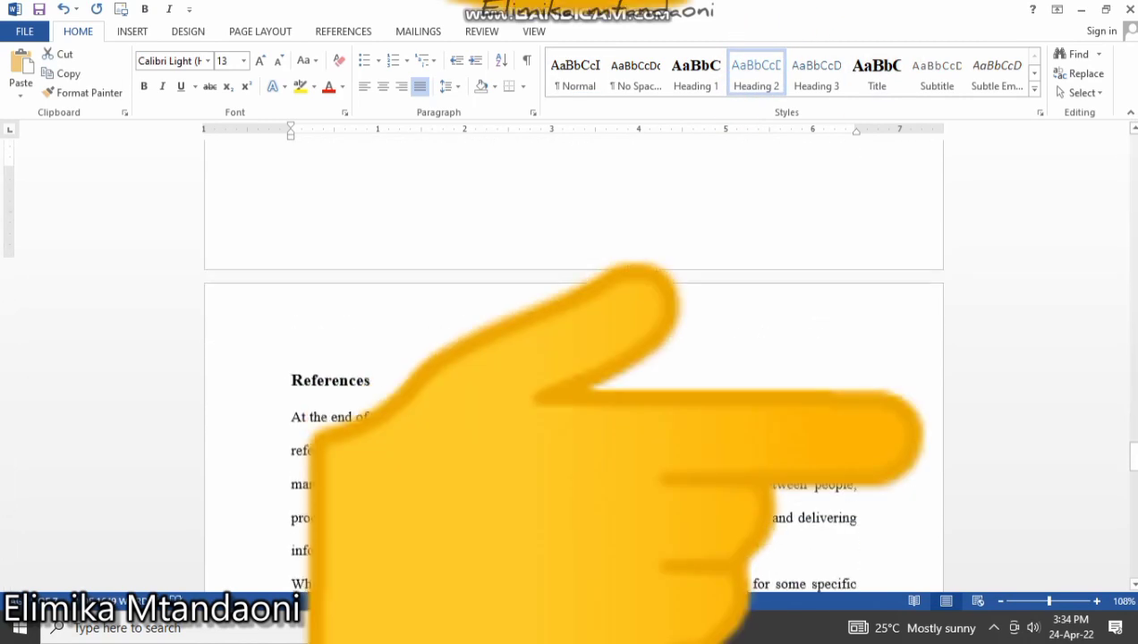
{"action": "scroll", "coordinate": [573, 358], "scroll_direction": "down", "scroll_amount": 18}
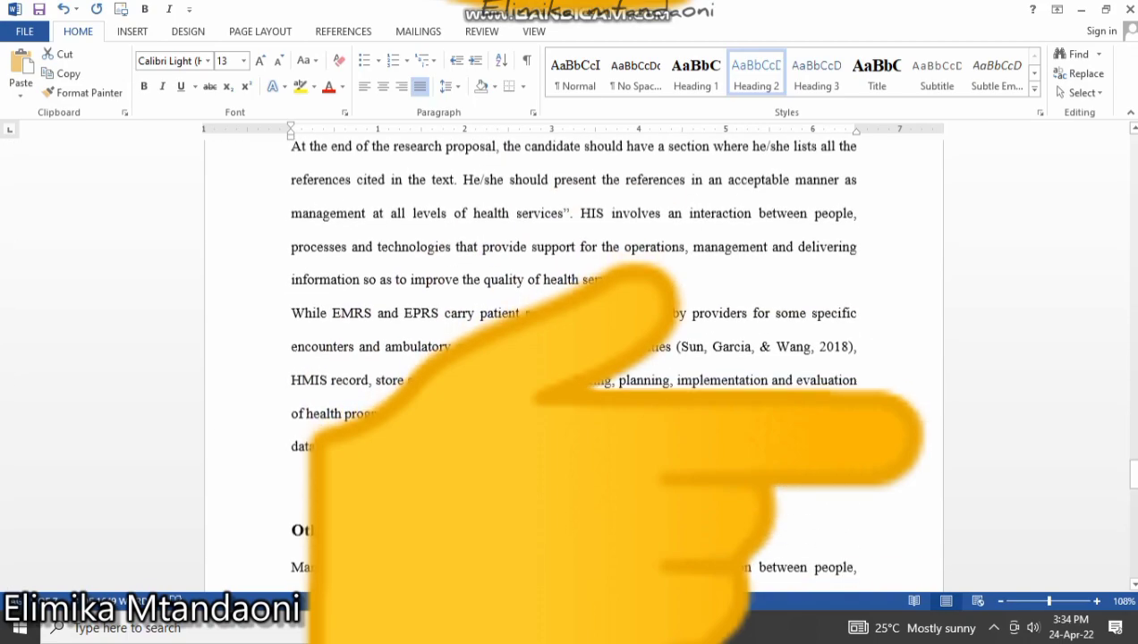
{"action": "scroll", "coordinate": [596, 347], "scroll_direction": "down", "scroll_amount": 15}
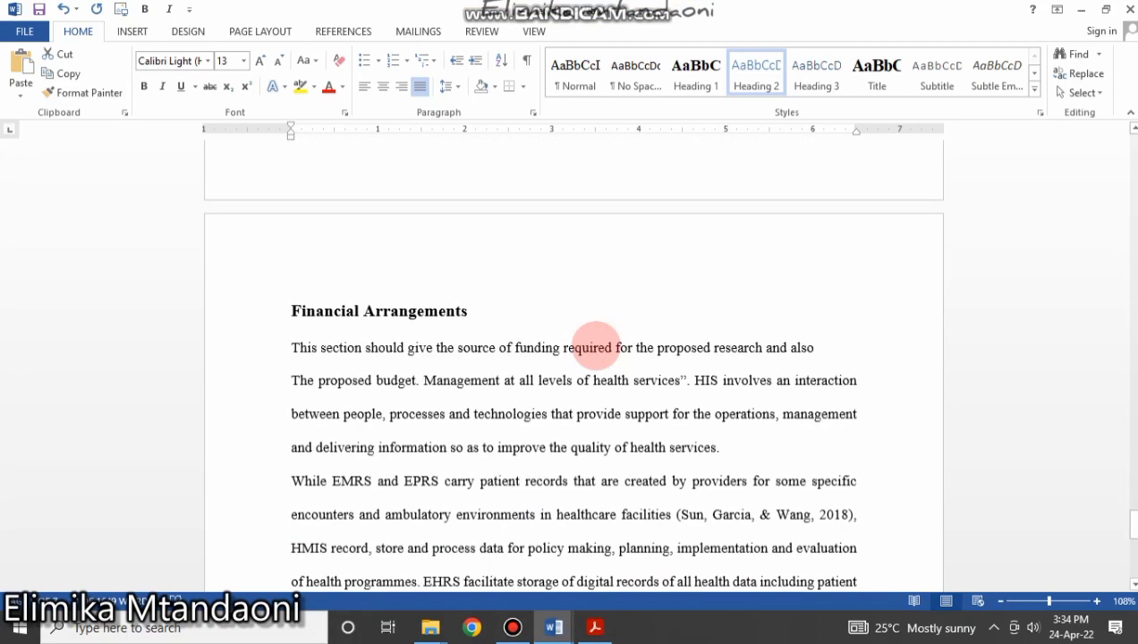
{"action": "scroll", "coordinate": [573, 358], "scroll_direction": "up", "scroll_amount": 6}
{"action": "scroll", "coordinate": [371, 425], "scroll_direction": "down", "scroll_amount": 8}
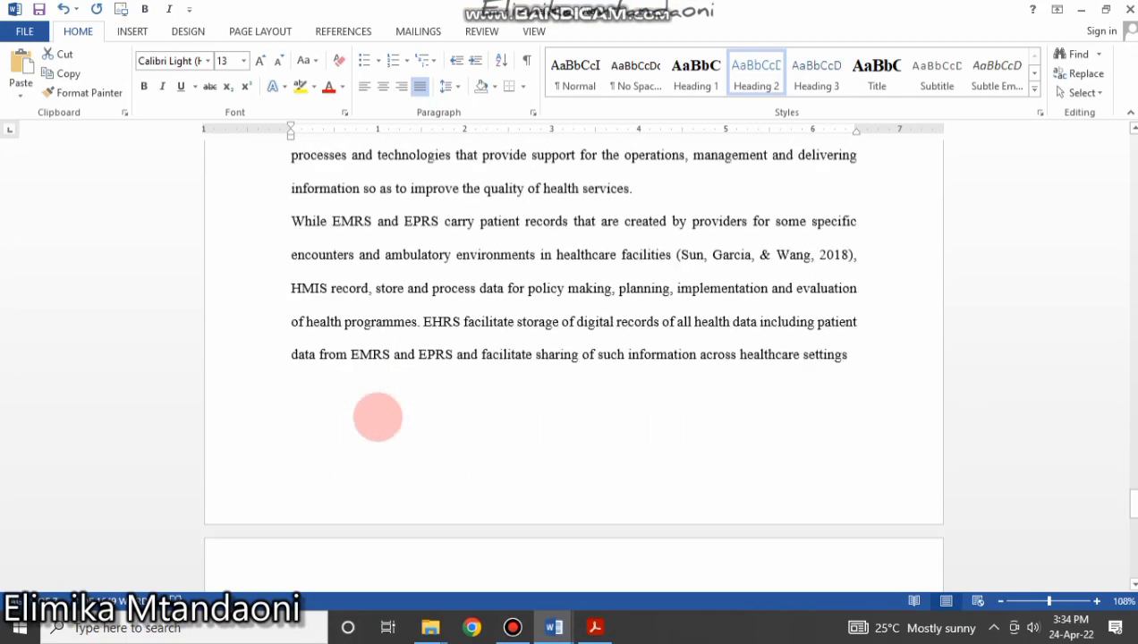
{"action": "left_click_drag", "start_coordinate": [478, 481], "coordinate": [293, 478]}
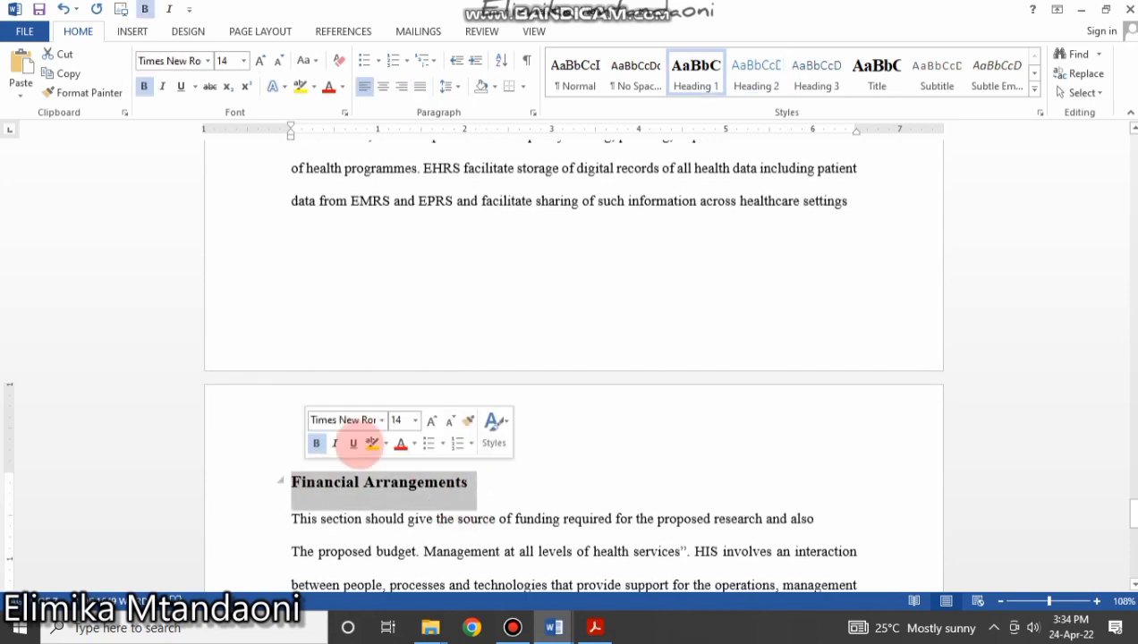
{"action": "left_click", "coordinate": [758, 76]}
{"action": "scroll", "coordinate": [579, 388], "scroll_direction": "down", "scroll_amount": 5}
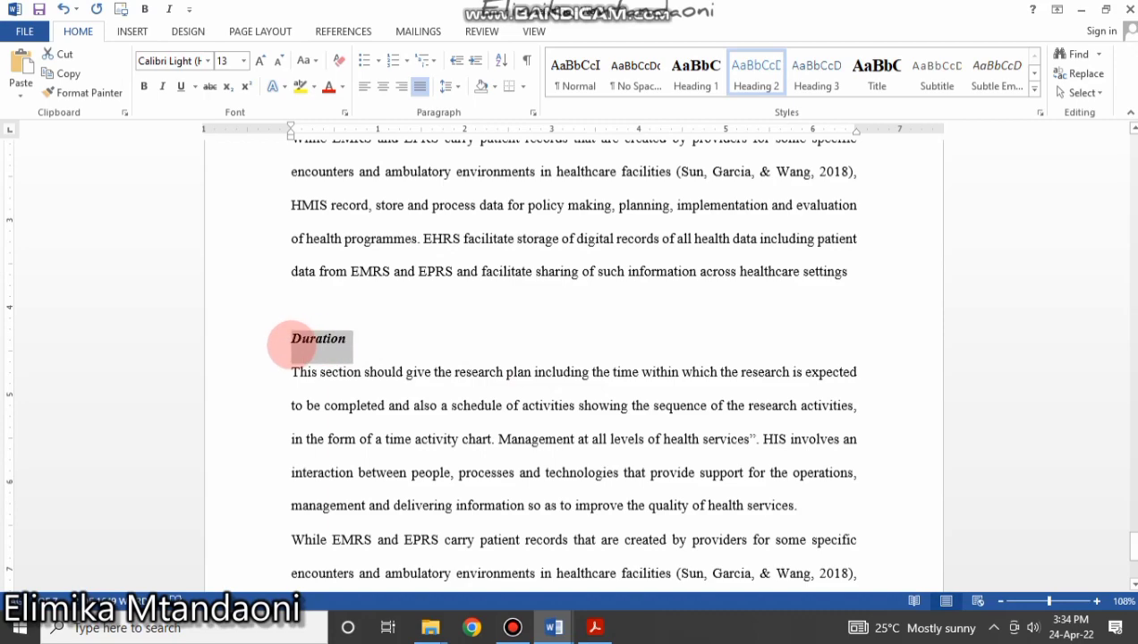
{"action": "left_click", "coordinate": [756, 73]}
Check the Other Relevant Information heading, then return to the Introduction text at the top.
{"action": "scroll", "coordinate": [642, 376], "scroll_direction": "down", "scroll_amount": 5}
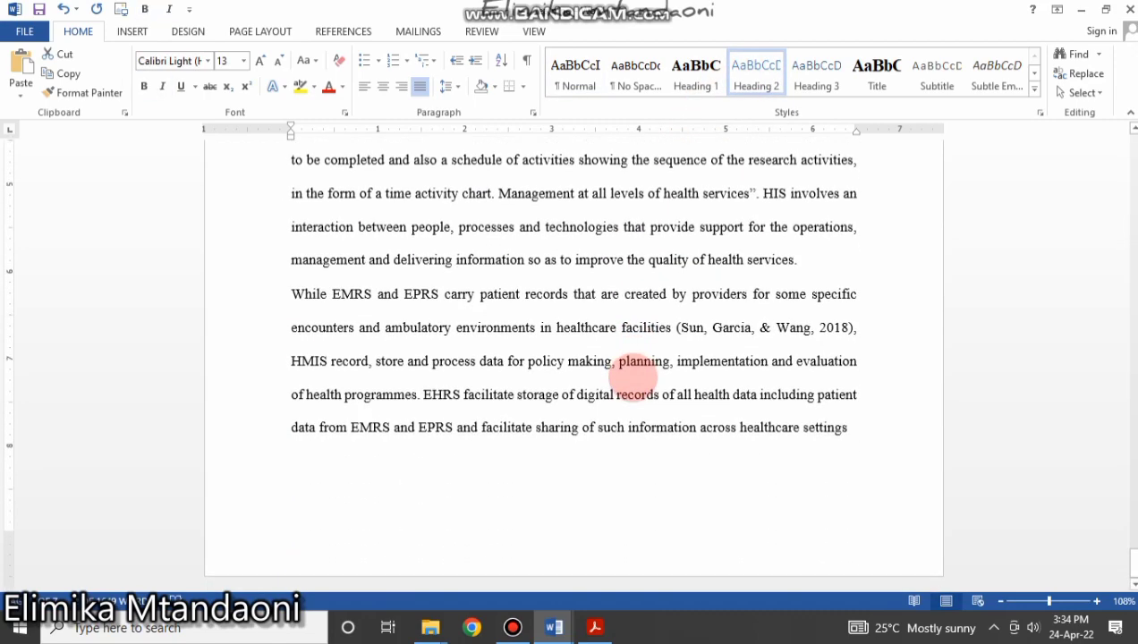
{"action": "scroll", "coordinate": [633, 377], "scroll_direction": "up", "scroll_amount": 15}
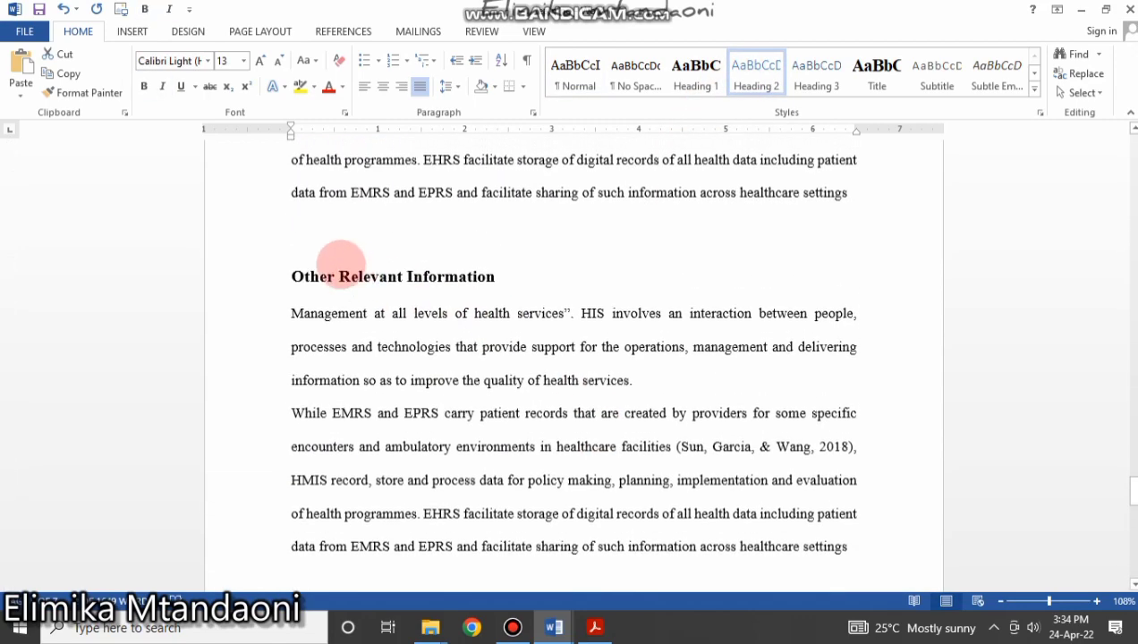
{"action": "left_click_drag", "start_coordinate": [296, 271], "coordinate": [534, 292]}
{"action": "left_click", "coordinate": [752, 379]}
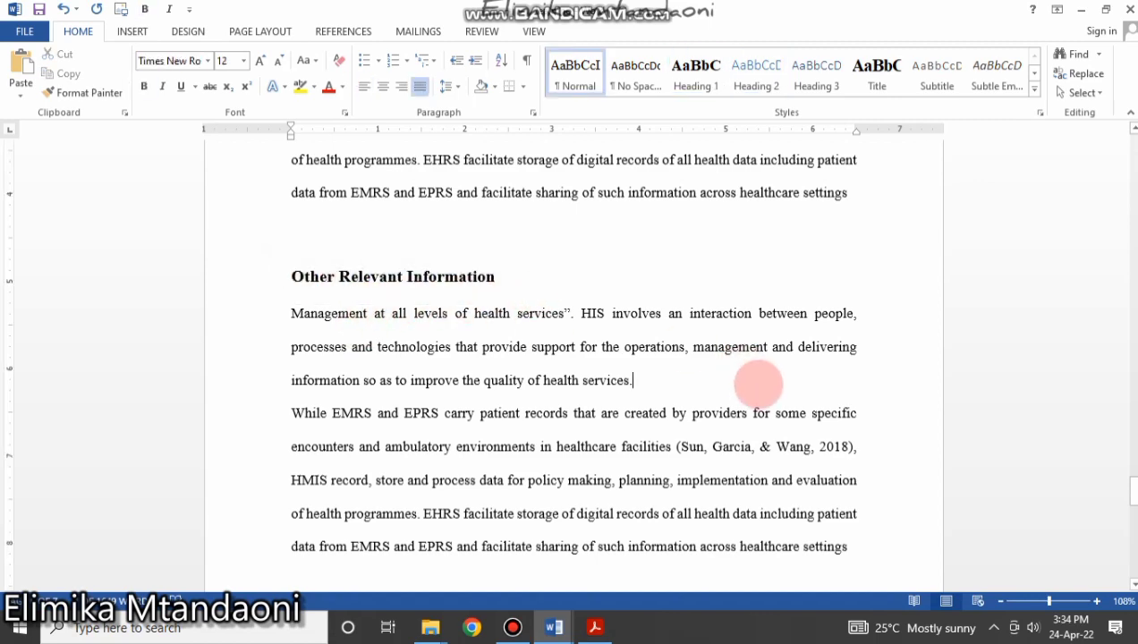
{"action": "scroll", "coordinate": [754, 376], "scroll_direction": "up", "scroll_amount": 12}
{"action": "left_click_drag", "start_coordinate": [1130, 461], "coordinate": [1117, 153]}
{"action": "left_click", "coordinate": [322, 526]}
{"action": "scroll", "coordinate": [323, 526], "scroll_direction": "down", "scroll_amount": 5}
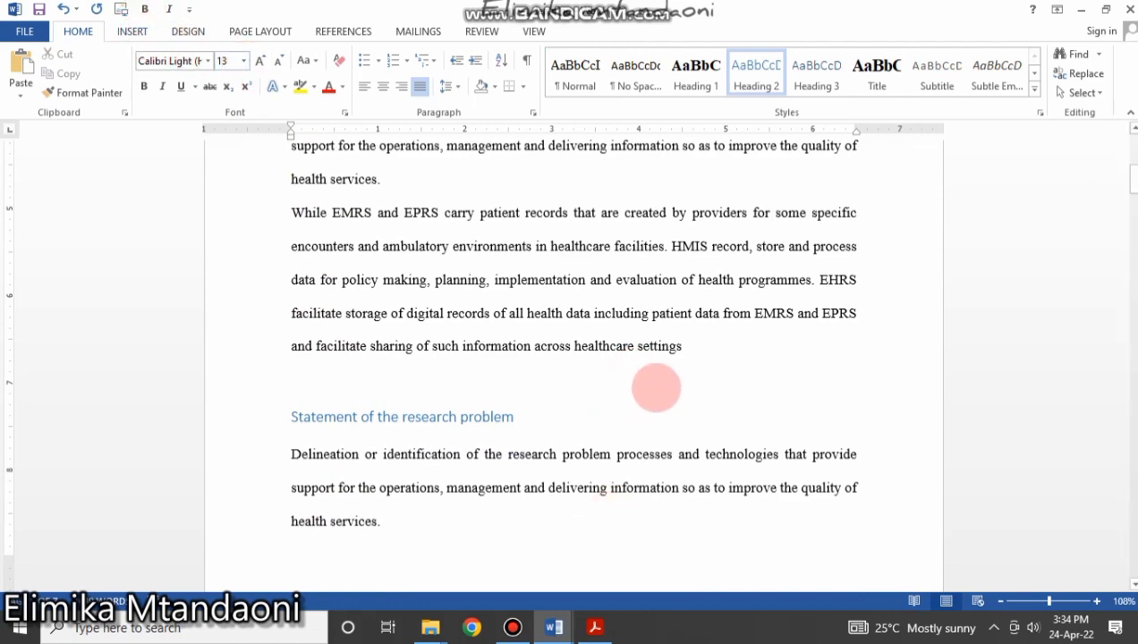
Modify Heading 2 to Times New Roman 12 pt, bold, Automatic colour and Align Left.
{"action": "right_click", "coordinate": [759, 72]}
{"action": "left_click", "coordinate": [810, 90]}
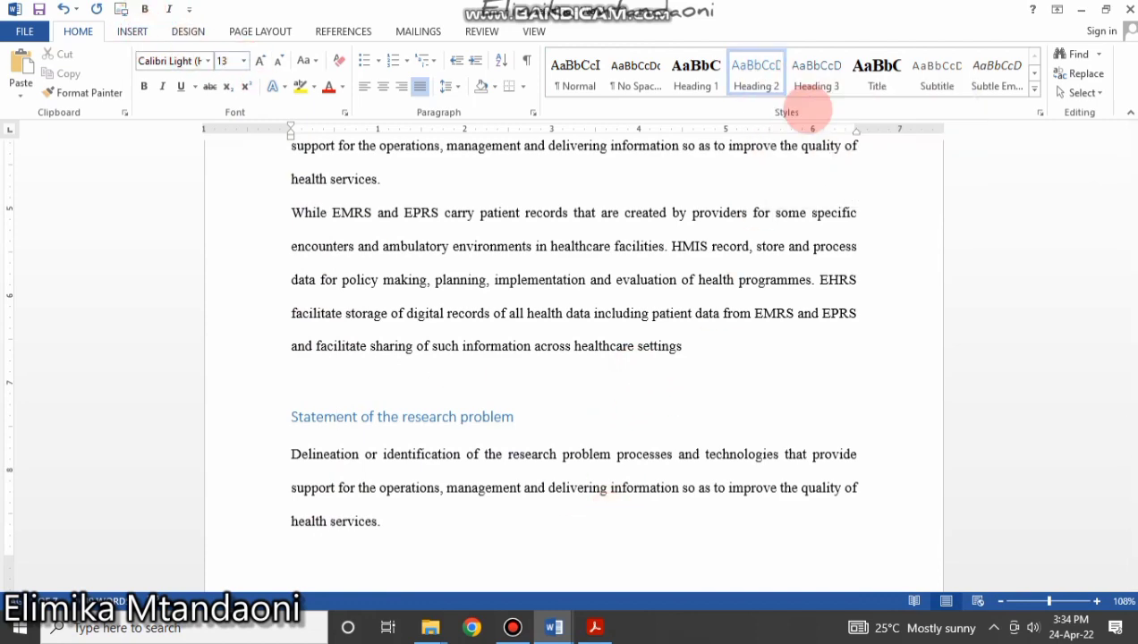
{"action": "left_click", "coordinate": [654, 255]}
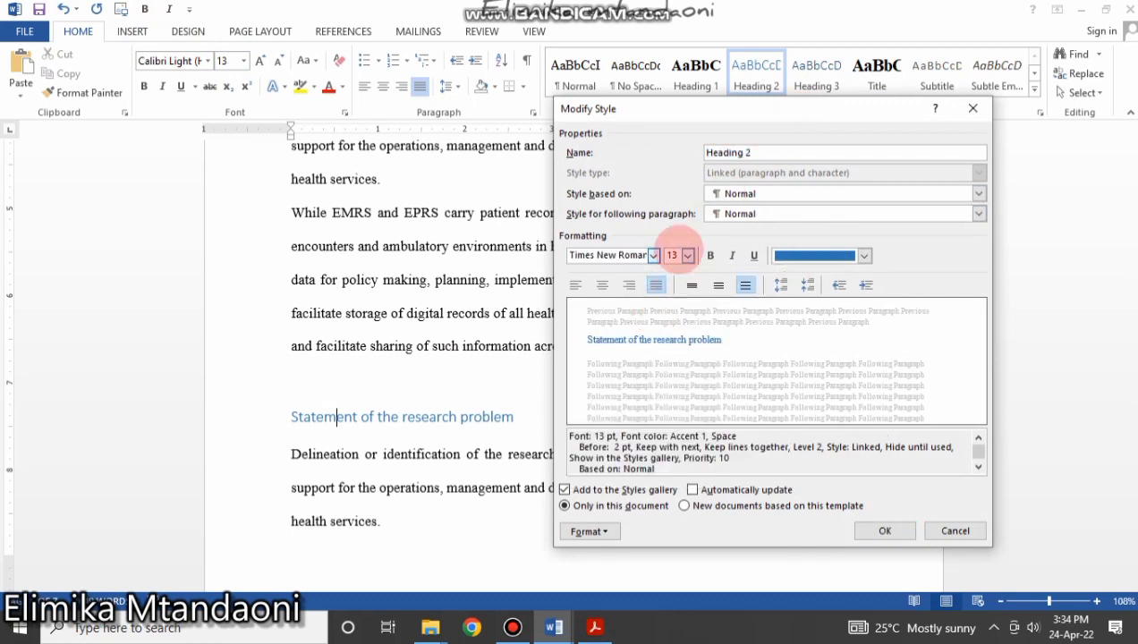
{"action": "left_click", "coordinate": [688, 255]}
{"action": "left_click", "coordinate": [673, 311]}
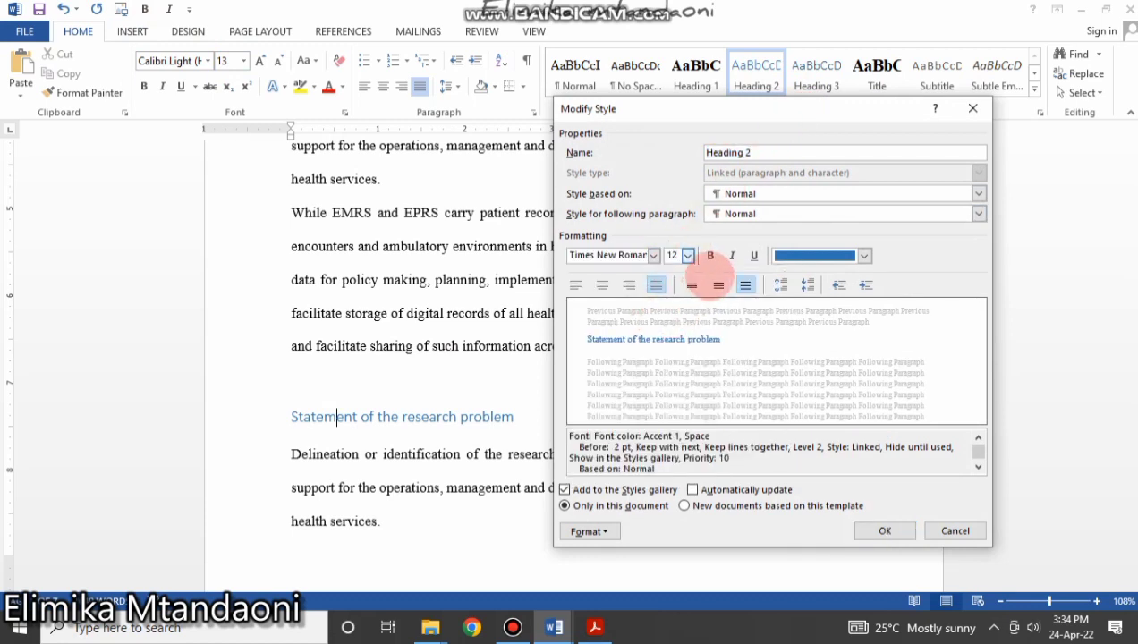
{"action": "left_click", "coordinate": [711, 256]}
{"action": "left_click", "coordinate": [810, 256]}
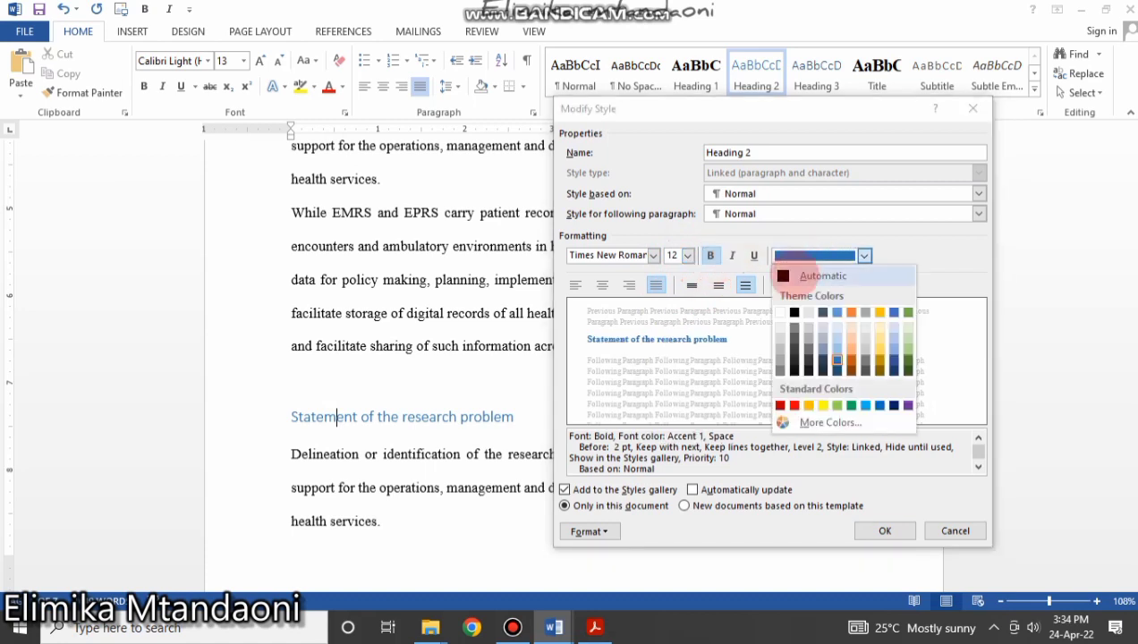
{"action": "left_click", "coordinate": [799, 273]}
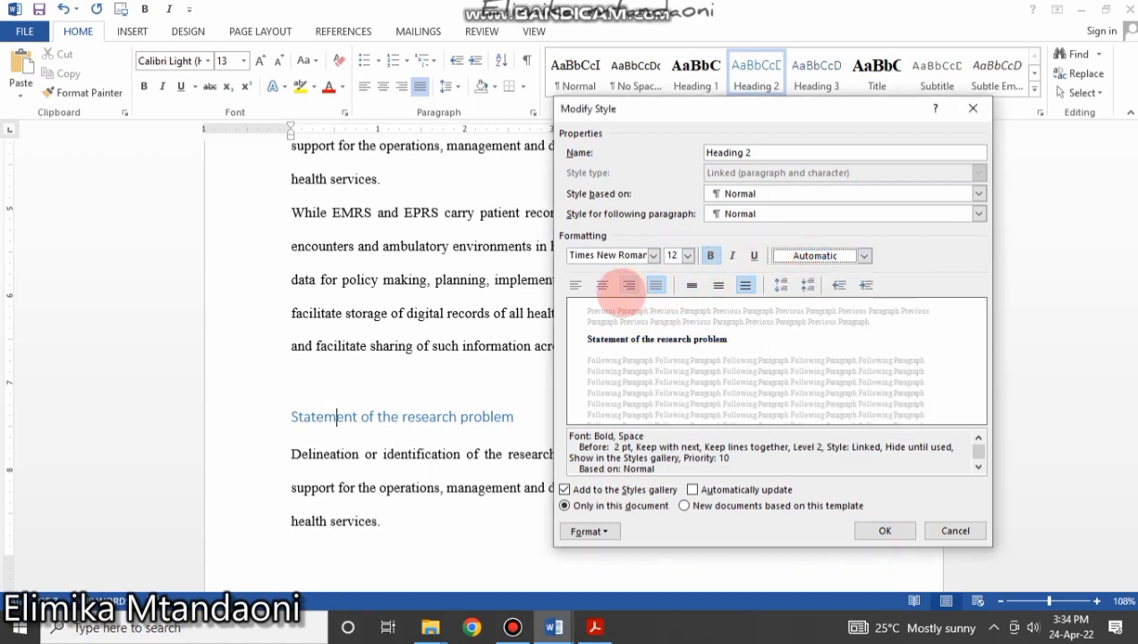
{"action": "left_click", "coordinate": [575, 285]}
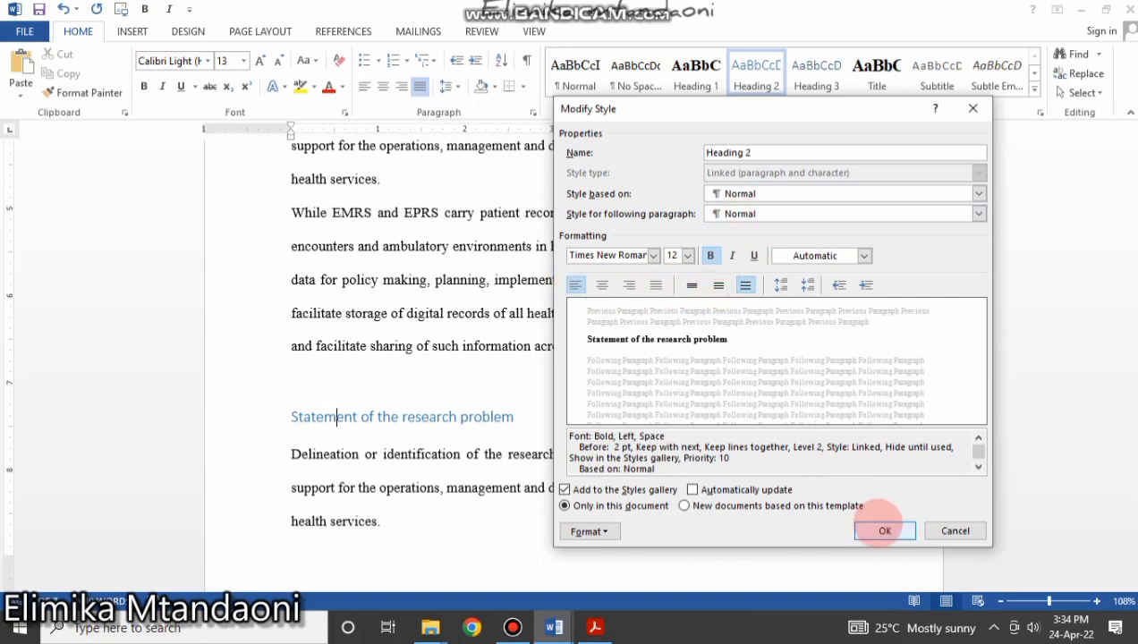
{"action": "left_click", "coordinate": [884, 530]}
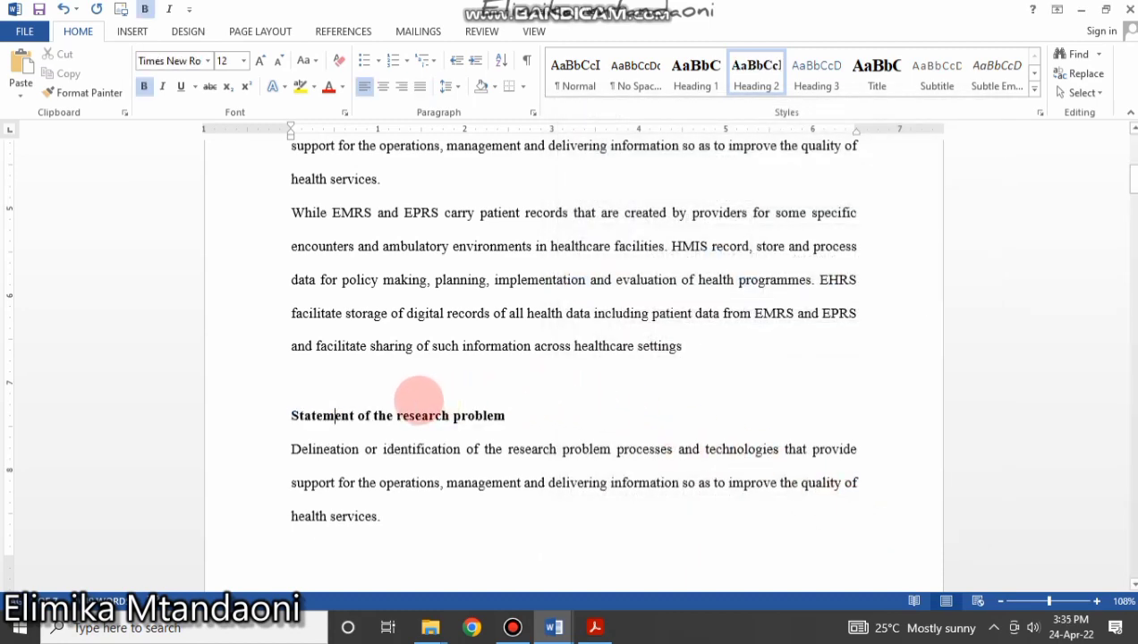
{"action": "left_click", "coordinate": [429, 415]}
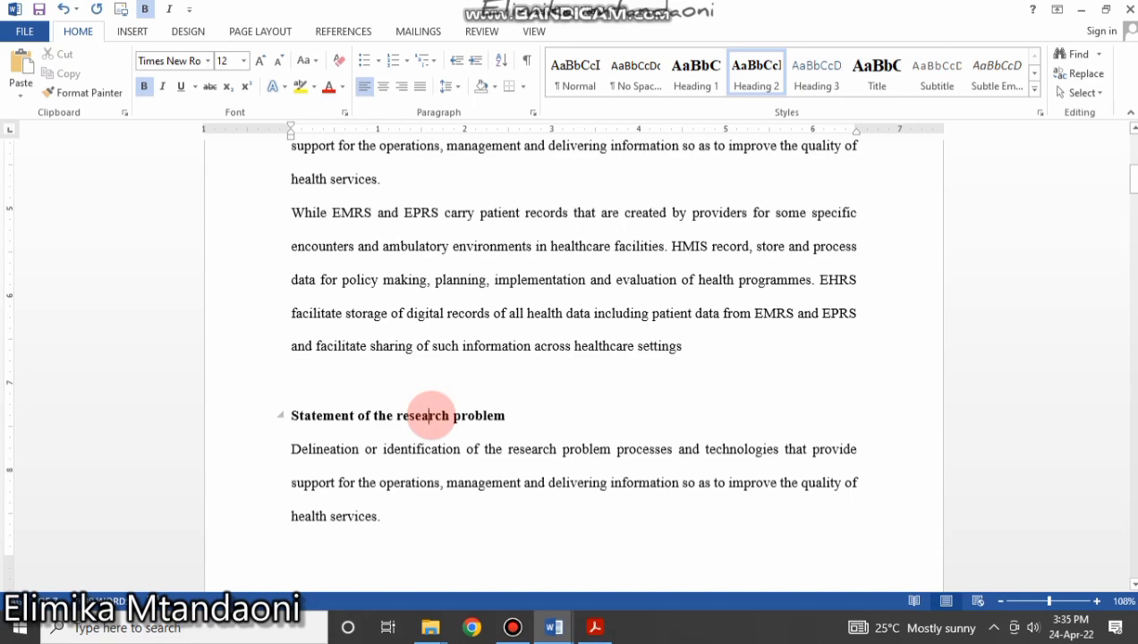
{"action": "scroll", "coordinate": [429, 415], "scroll_direction": "down", "scroll_amount": 10}
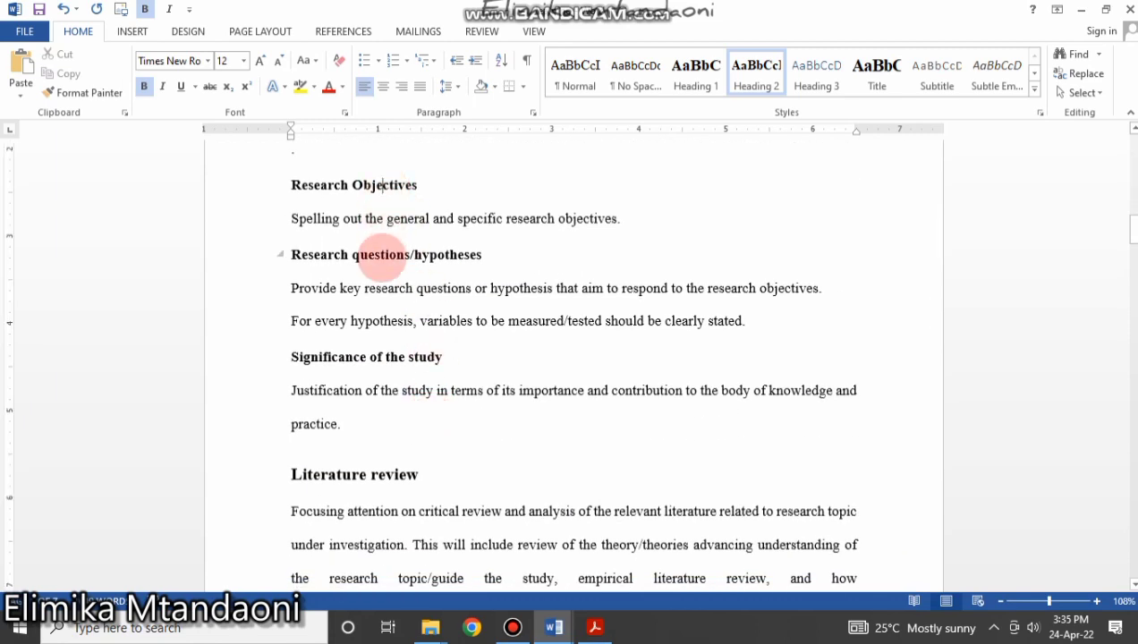
{"action": "scroll", "coordinate": [387, 466], "scroll_direction": "down", "scroll_amount": 15}
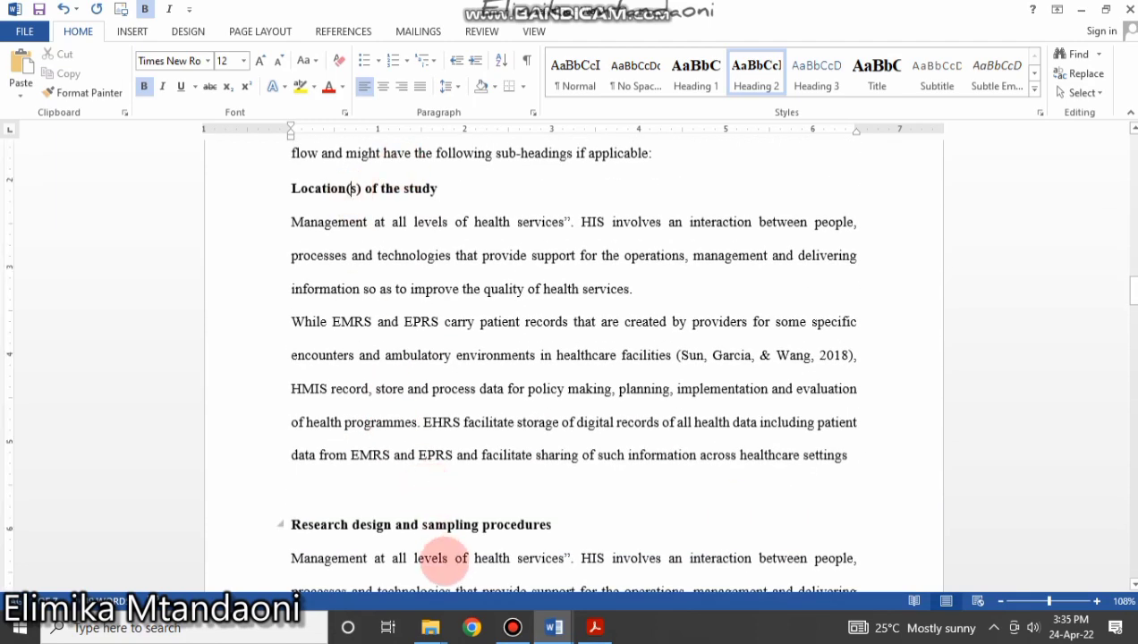
{"action": "left_click", "coordinate": [449, 525]}
{"action": "scroll", "coordinate": [563, 331], "scroll_direction": "up", "scroll_amount": 20}
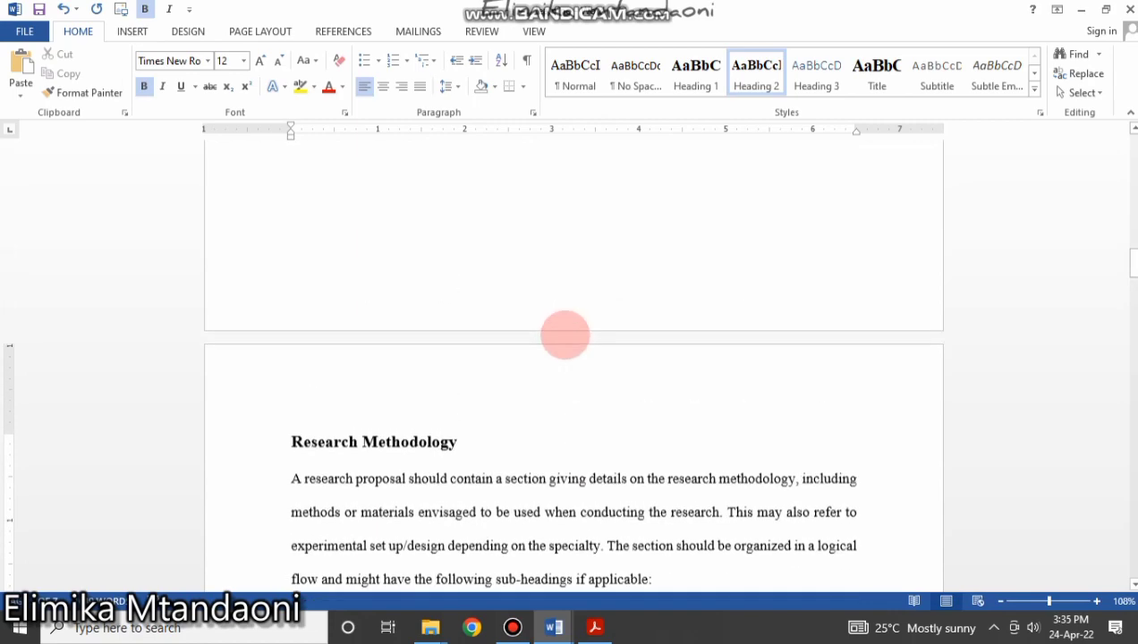
{"action": "scroll", "coordinate": [554, 333], "scroll_direction": "up", "scroll_amount": 10}
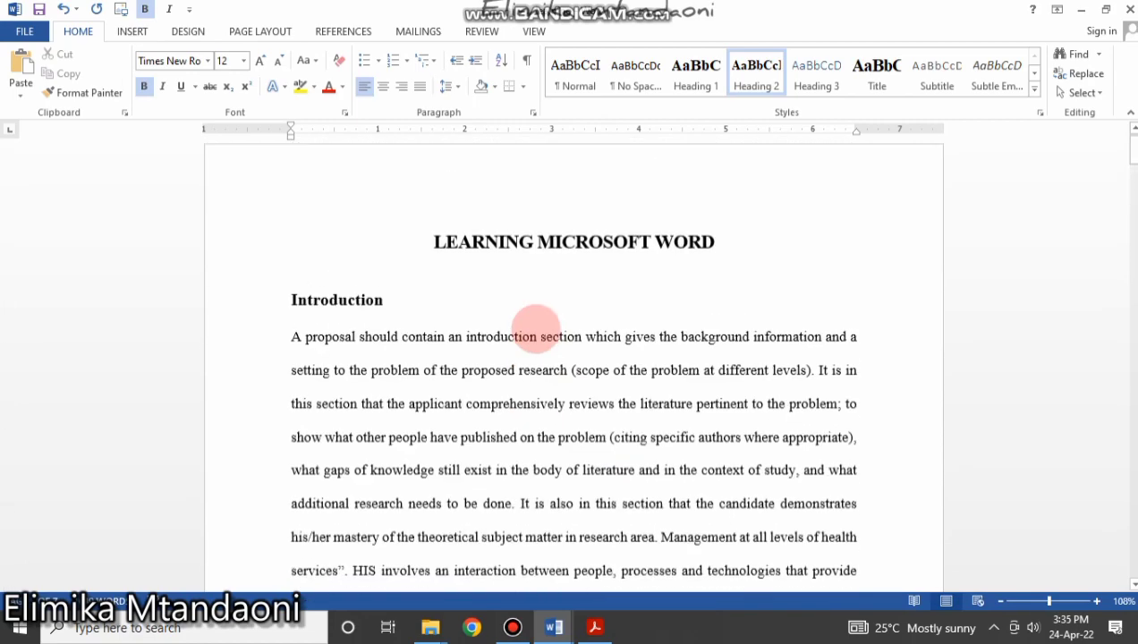
{"action": "scroll", "coordinate": [528, 335], "scroll_direction": "down", "scroll_amount": 3}
{"action": "scroll", "coordinate": [524, 343], "scroll_direction": "down", "scroll_amount": 10}
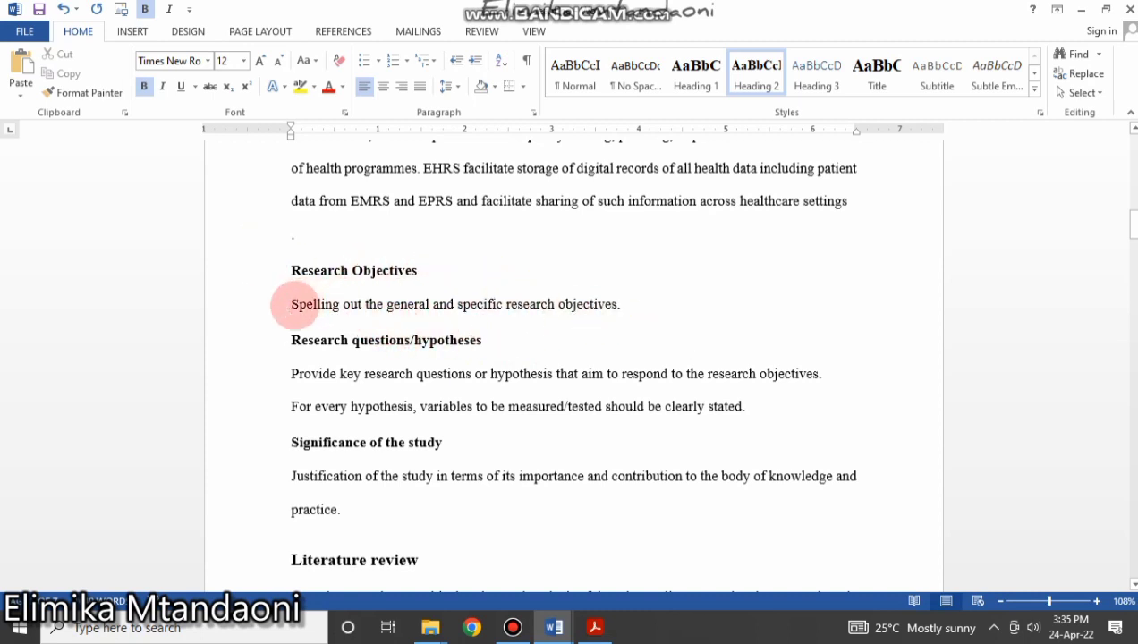
{"action": "left_click_drag", "start_coordinate": [323, 302], "coordinate": [631, 313]}
Add a 'General/Main objective' line under Research Objectives.
{"action": "left_click", "coordinate": [628, 311]}
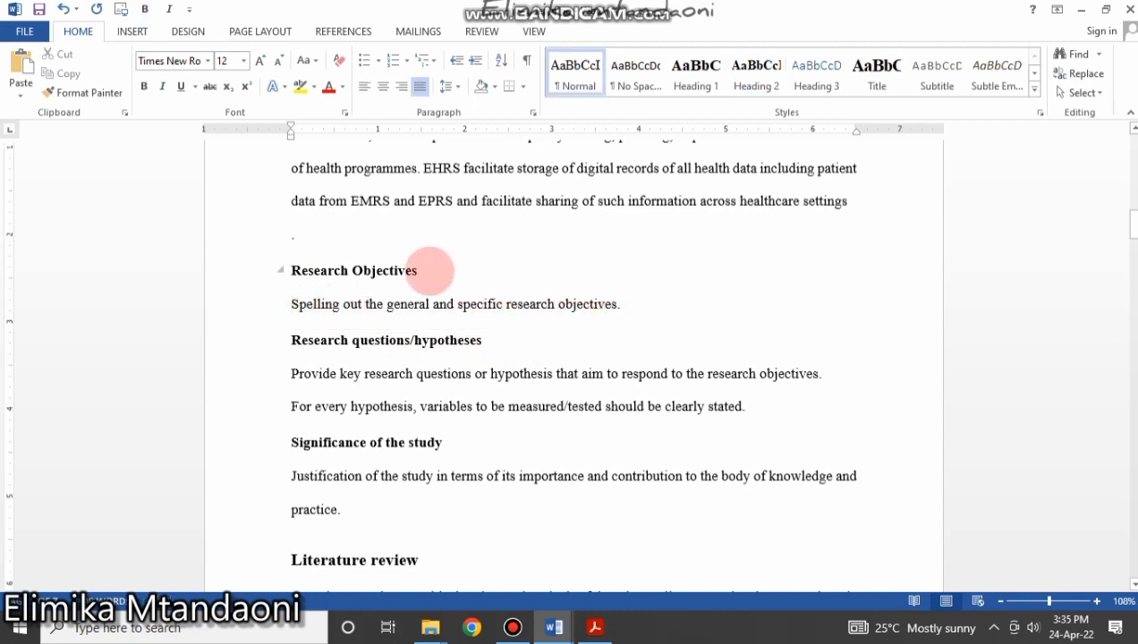
{"action": "left_click", "coordinate": [431, 273]}
{"action": "key", "text": "Return"}
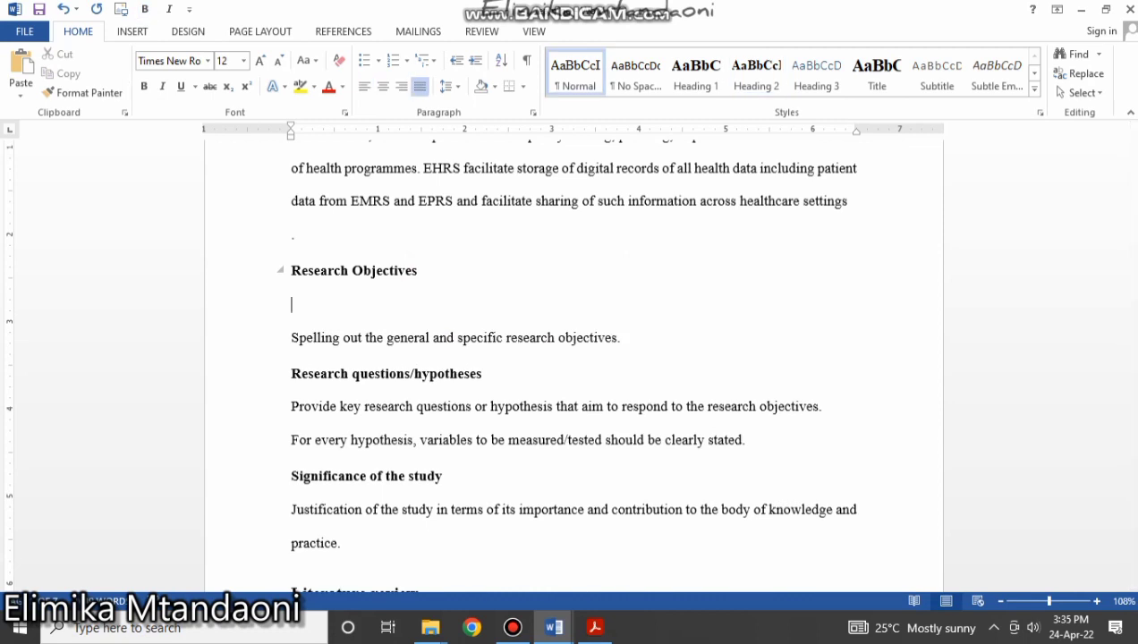
{"action": "type", "text": "General/Main objectiv"}
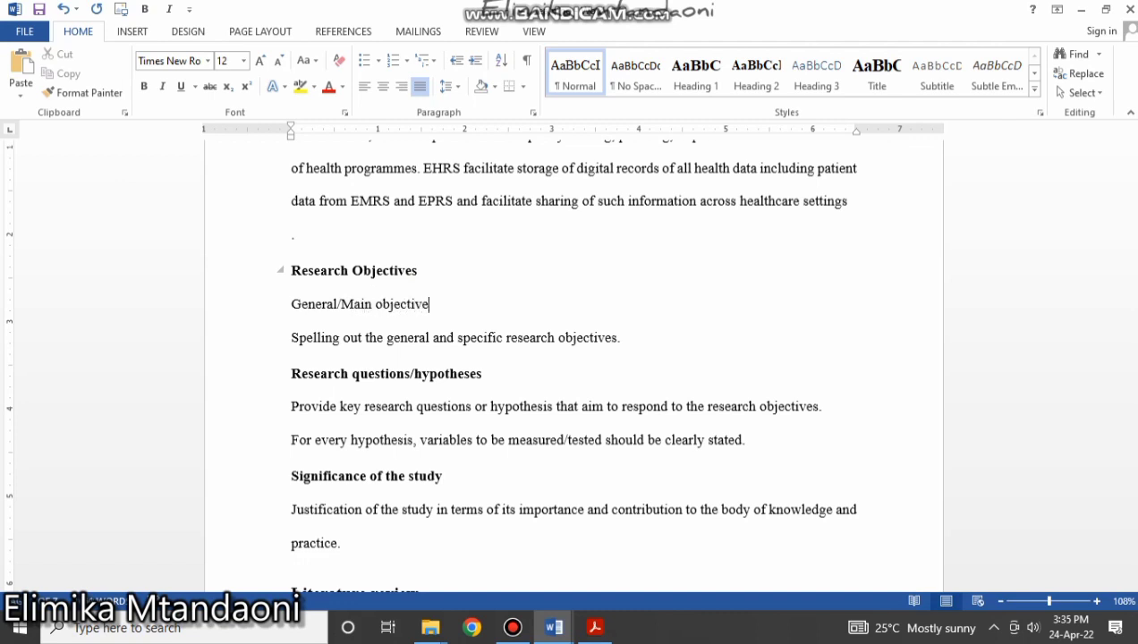
{"action": "type", "text": "e"}
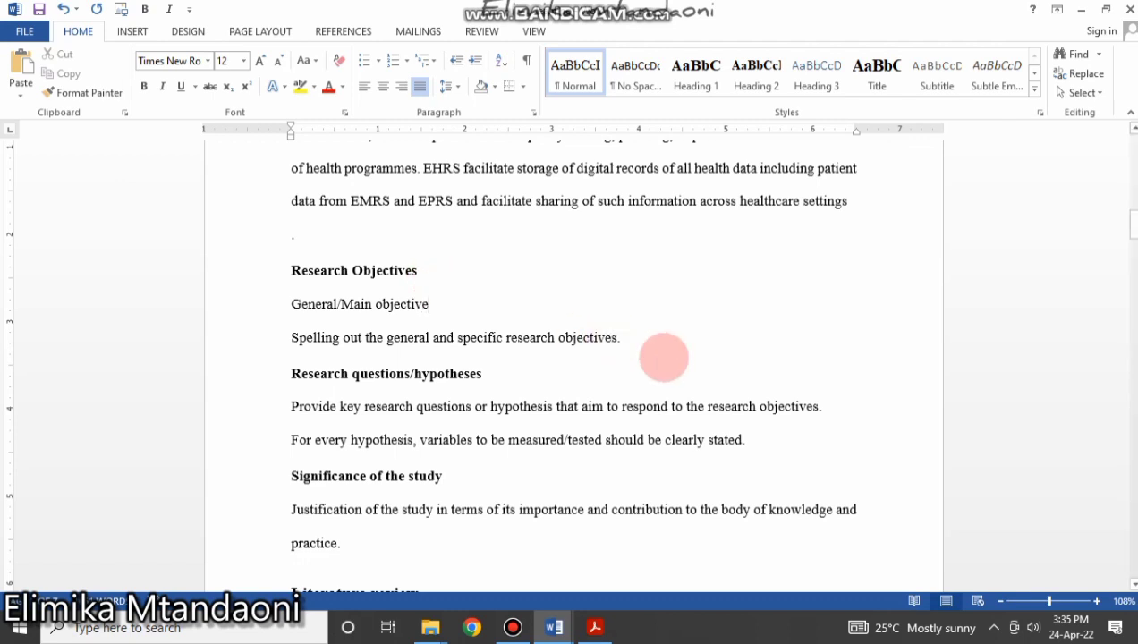
{"action": "left_click", "coordinate": [642, 347]}
{"action": "key", "text": "Return"}
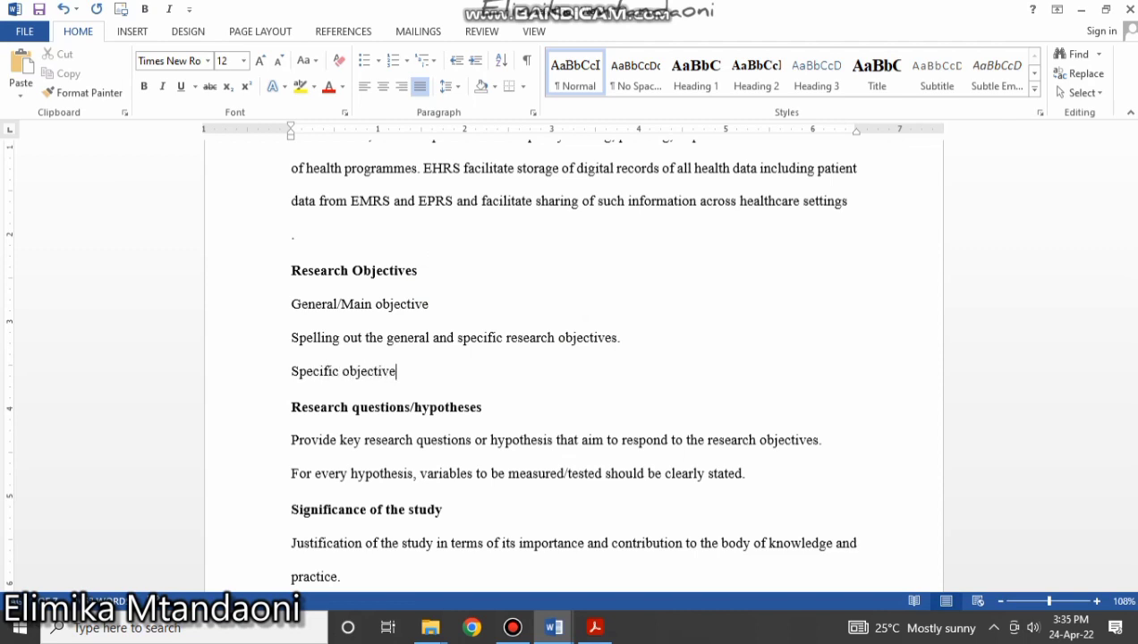
Paste the objectives sentence three times below Specific objectives.
{"action": "left_click_drag", "start_coordinate": [628, 338], "coordinate": [264, 338]}
{"action": "key", "text": "ctrl+c"}
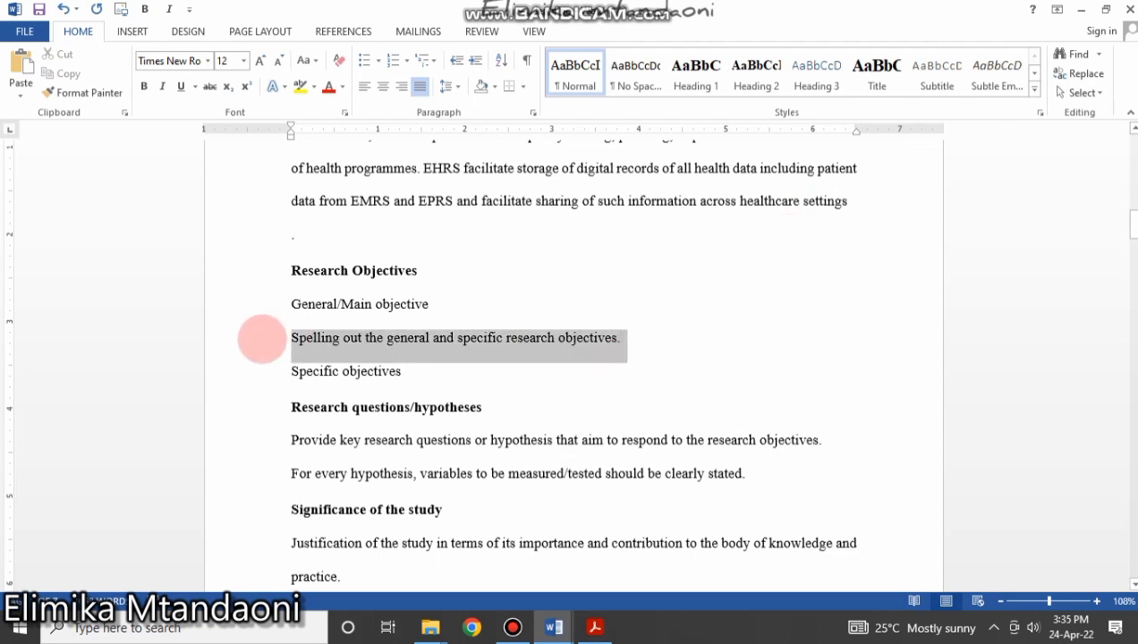
{"action": "left_click", "coordinate": [412, 374]}
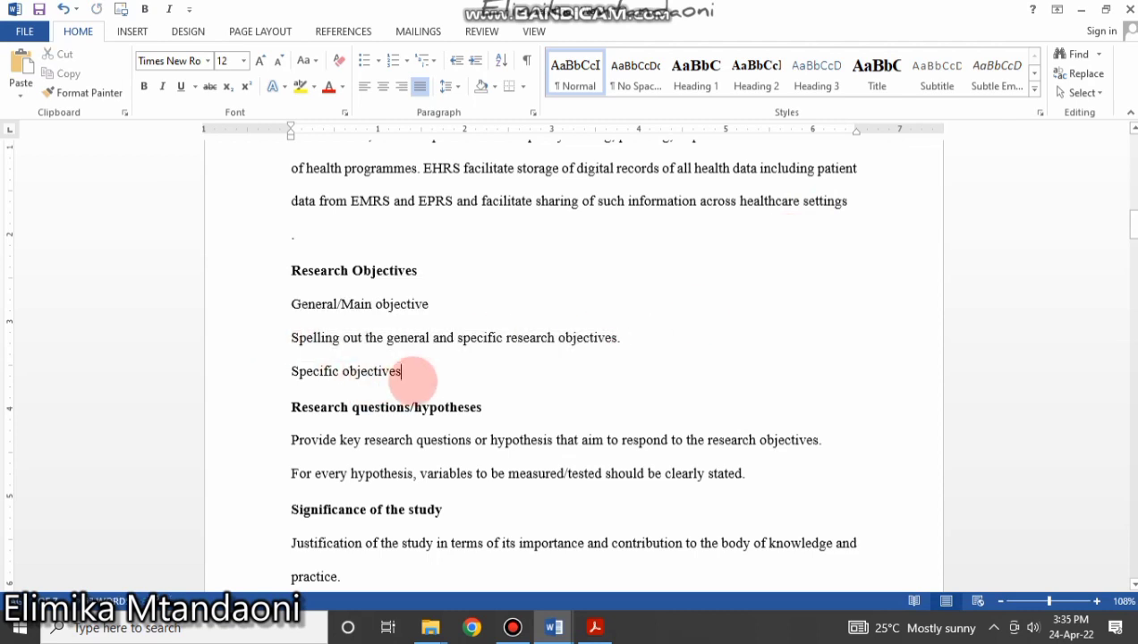
{"action": "key", "text": "Return"}
{"action": "key", "text": "ctrl+v"}
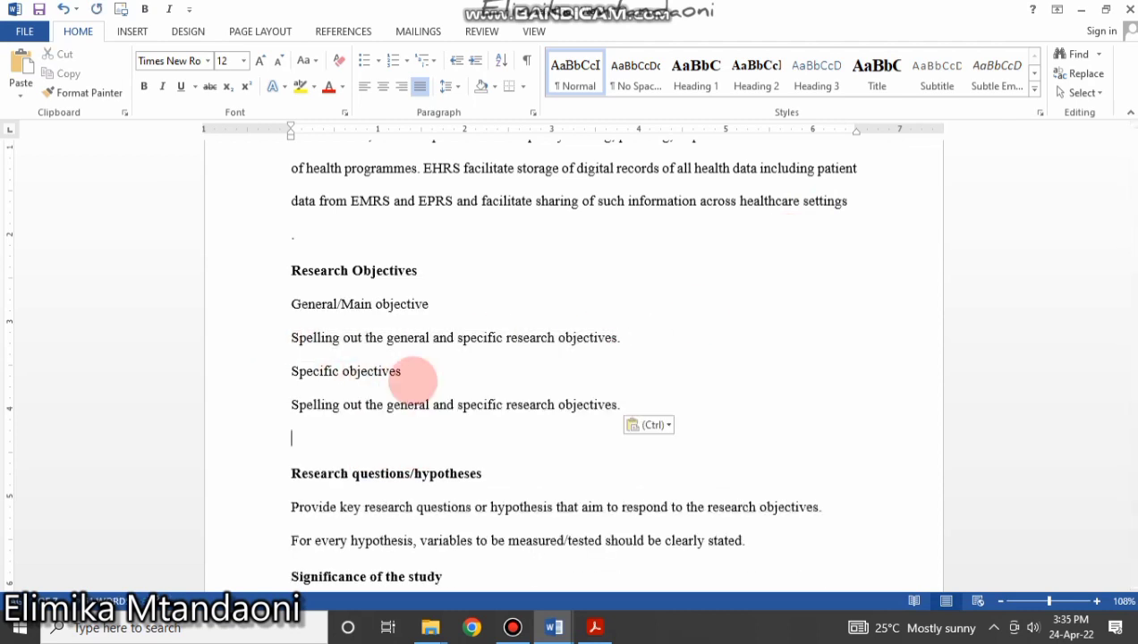
{"action": "key", "text": "ctrl+v"}
{"action": "key", "text": "ctrl+v"}
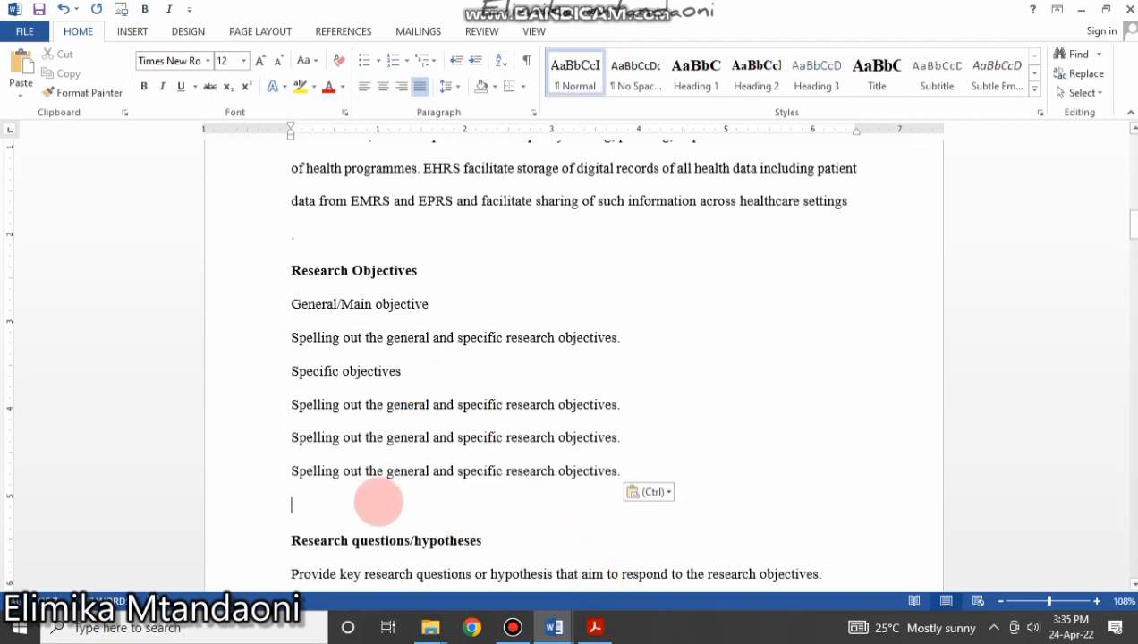
{"action": "key", "text": "BackSpace"}
Apply the Heading 3 style to the General/Main objective line.
{"action": "left_click_drag", "start_coordinate": [437, 303], "coordinate": [263, 318]}
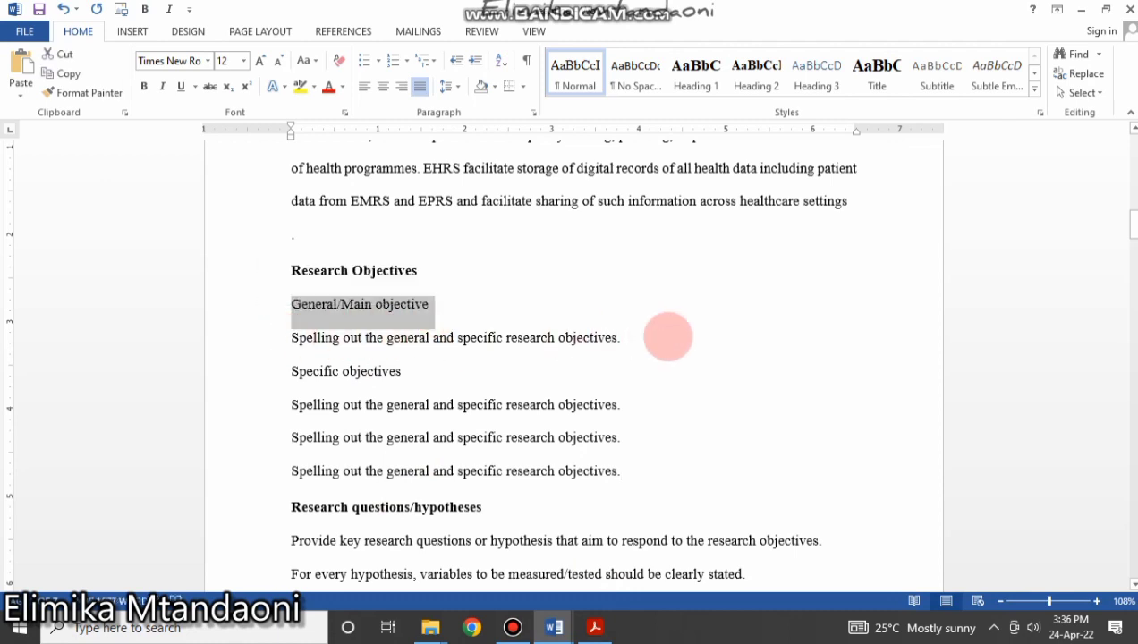
{"action": "left_click", "coordinate": [444, 304]}
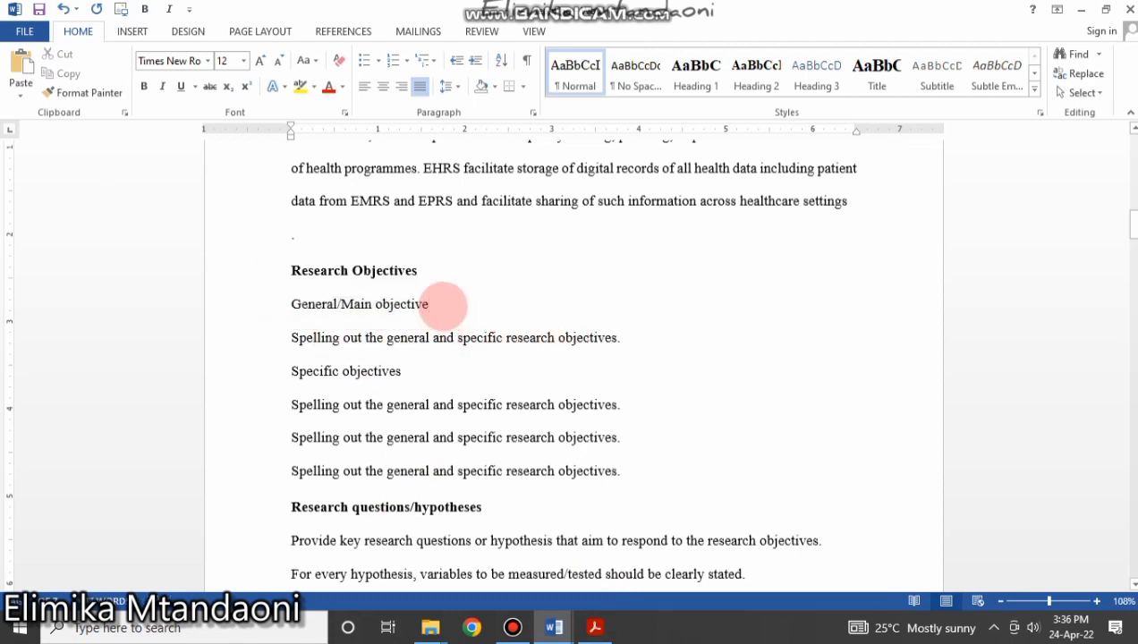
{"action": "left_click_drag", "start_coordinate": [435, 304], "coordinate": [295, 309]}
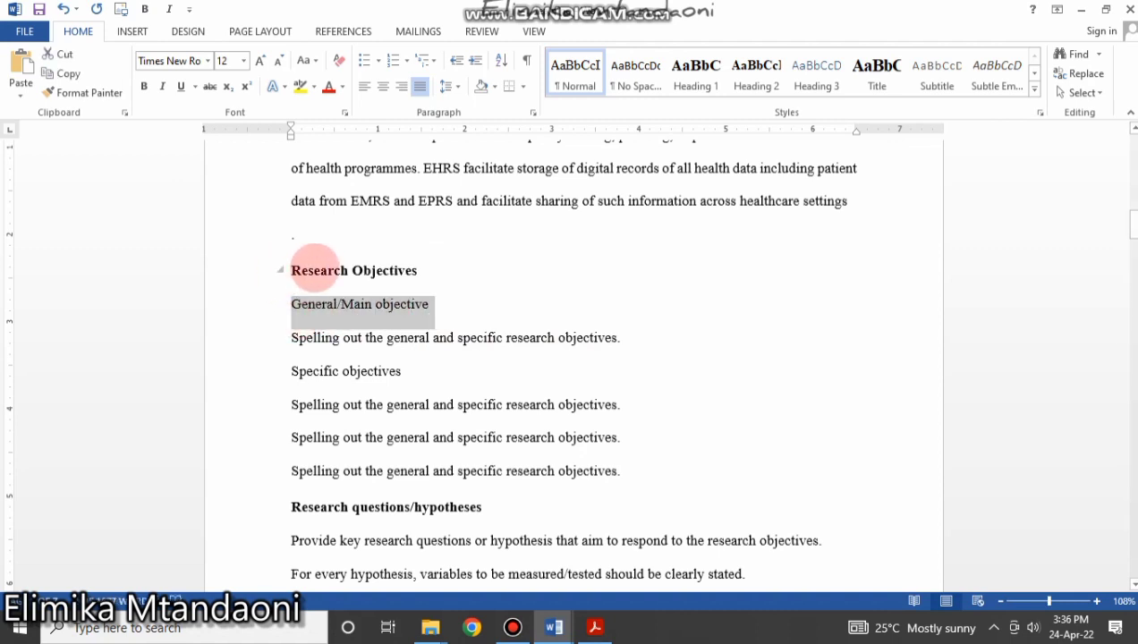
{"action": "left_click", "coordinate": [290, 270]}
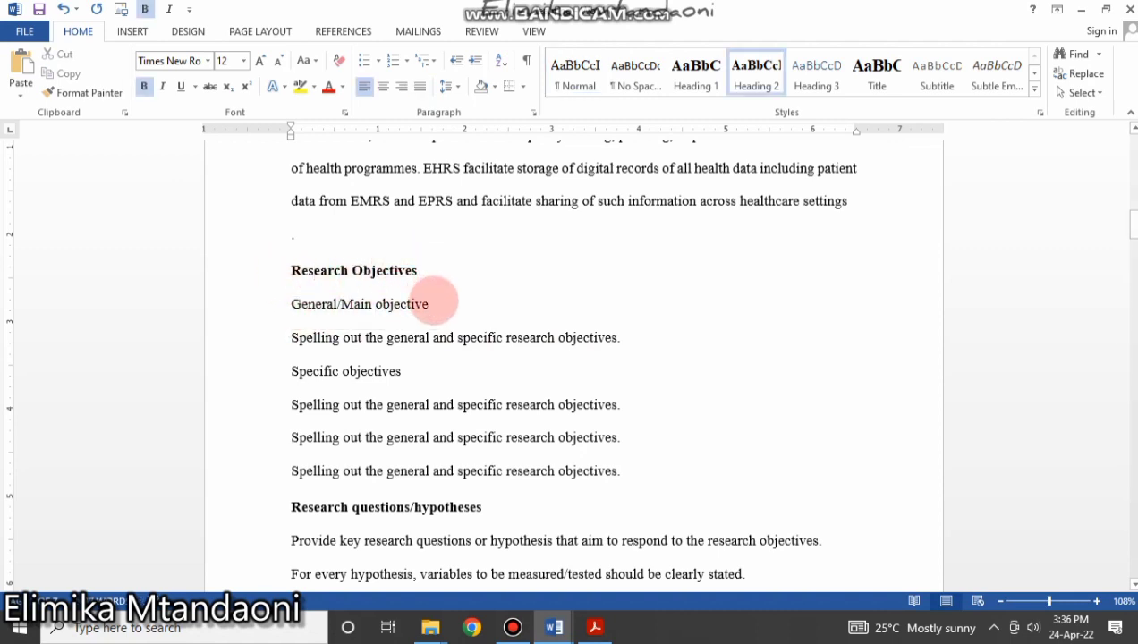
{"action": "left_click_drag", "start_coordinate": [436, 304], "coordinate": [297, 306]}
{"action": "left_click", "coordinate": [815, 76]}
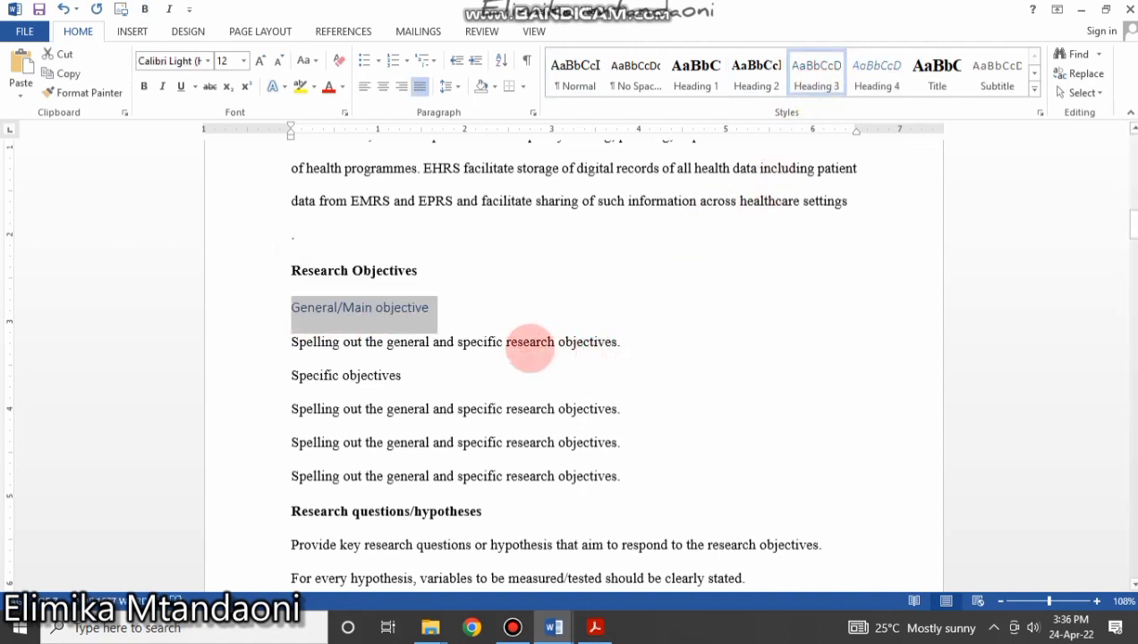
{"action": "left_click", "coordinate": [530, 342]}
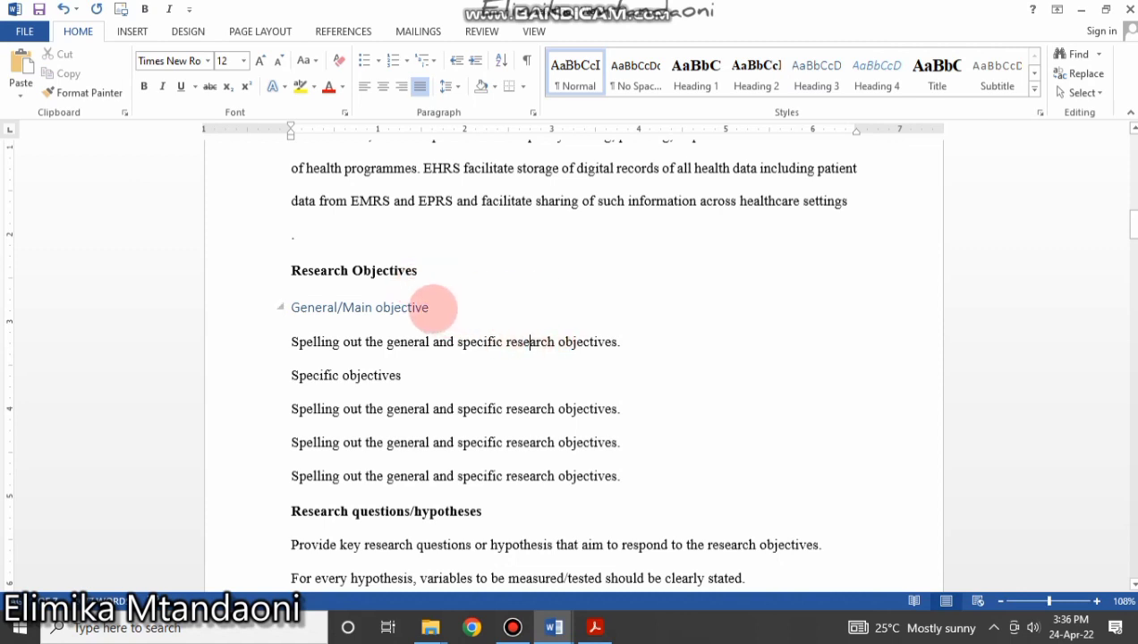
Copy the Heading 3 formatting onto Specific objectives with Format Painter.
{"action": "left_click_drag", "start_coordinate": [434, 307], "coordinate": [274, 308]}
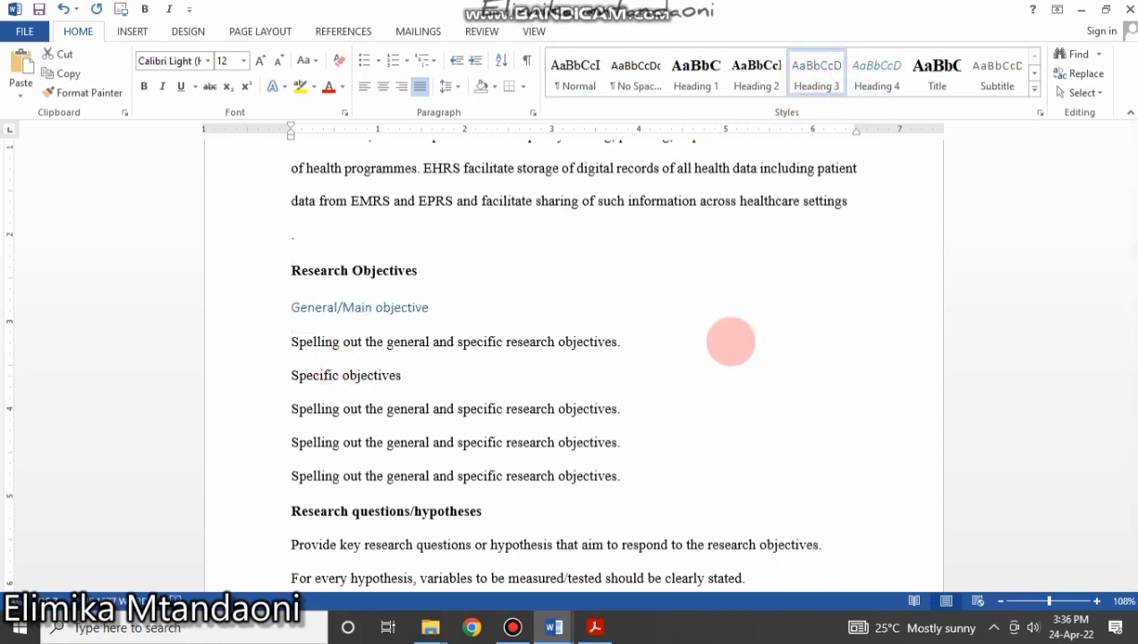
{"action": "left_click", "coordinate": [546, 302]}
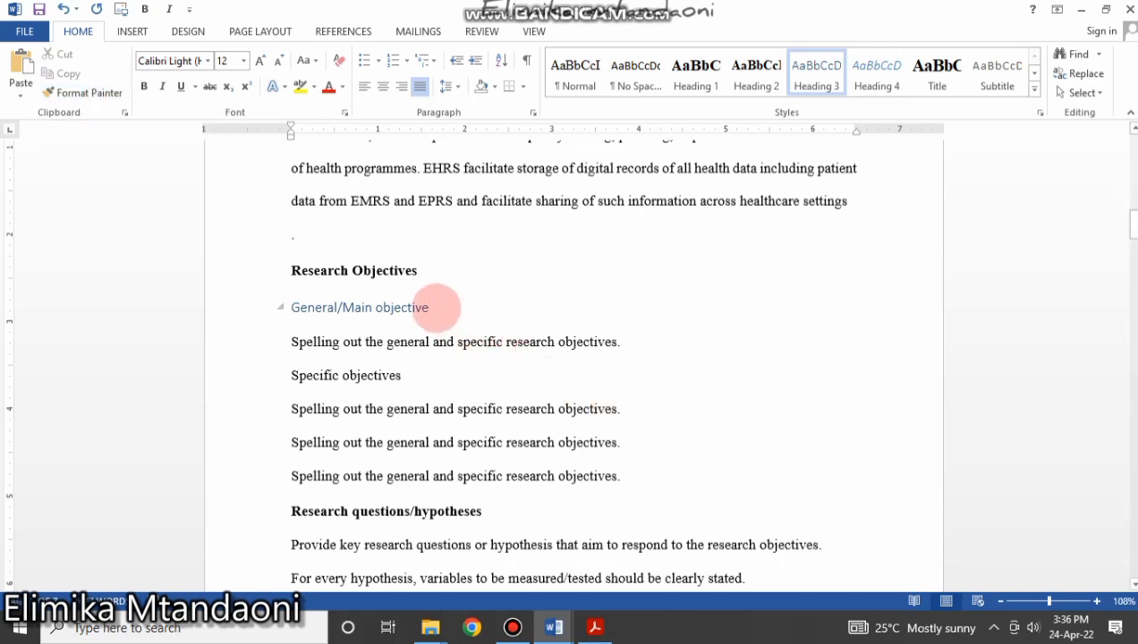
{"action": "left_click_drag", "start_coordinate": [437, 307], "coordinate": [298, 315]}
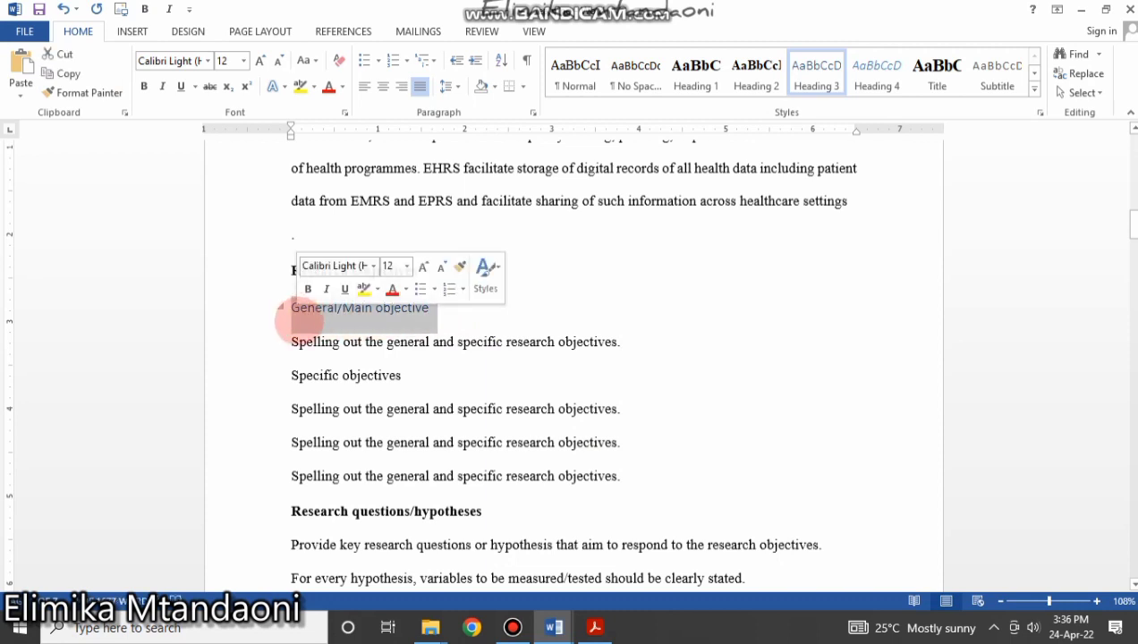
{"action": "left_click", "coordinate": [90, 93]}
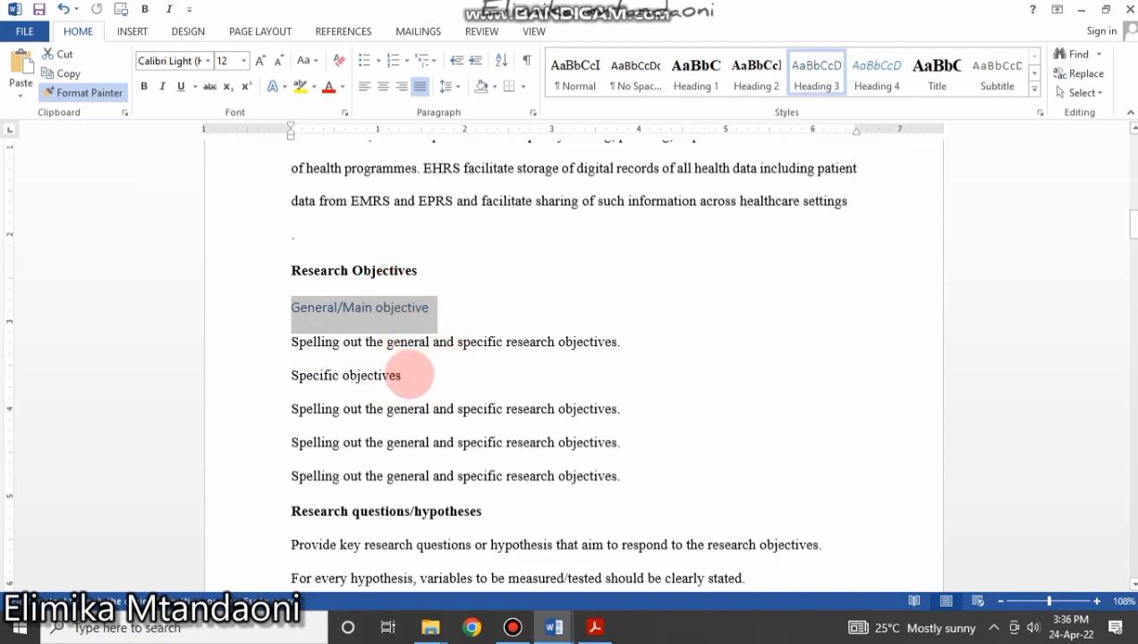
{"action": "left_click_drag", "start_coordinate": [409, 375], "coordinate": [275, 377]}
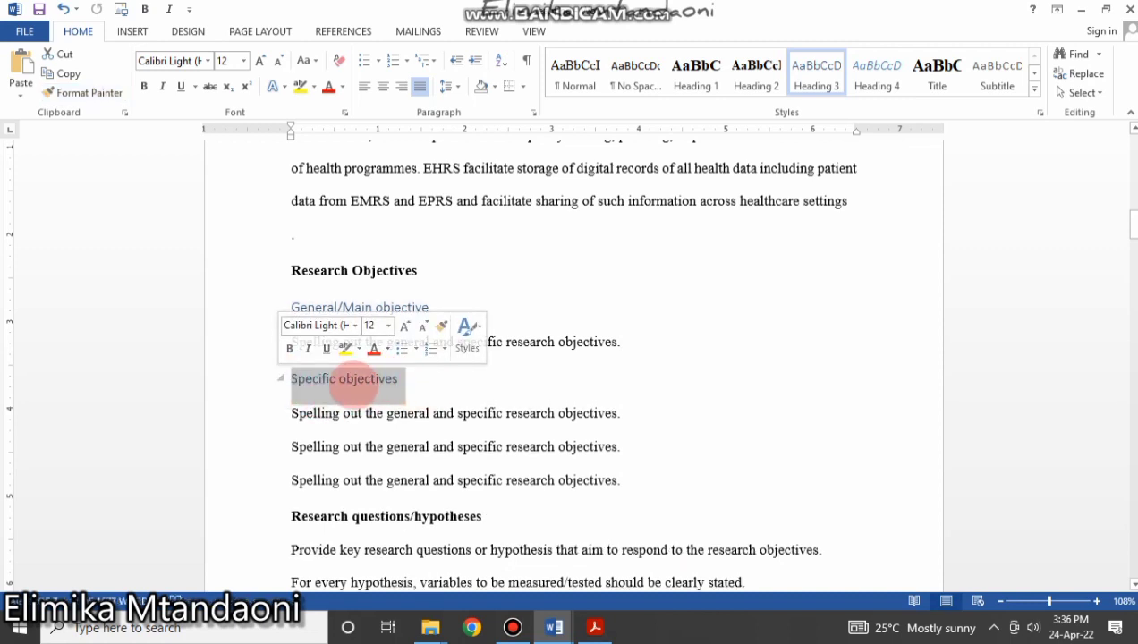
{"action": "left_click", "coordinate": [371, 356]}
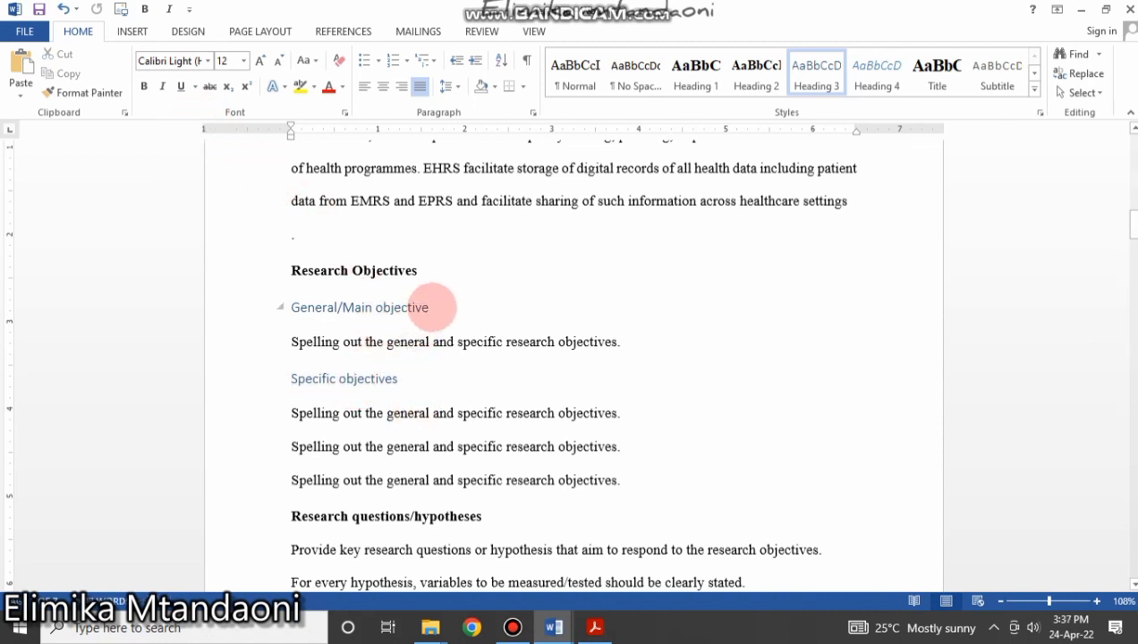
{"action": "left_click", "coordinate": [432, 307]}
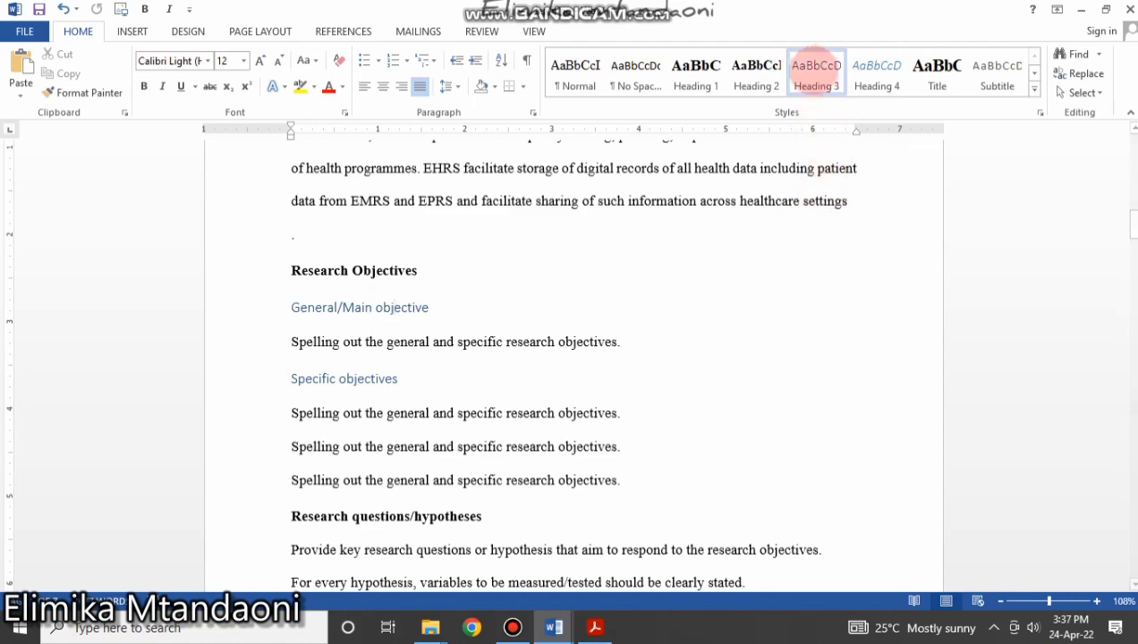
Modify Heading 3 to bold, left-aligned Times New Roman in Automatic colour.
{"action": "right_click", "coordinate": [808, 69]}
{"action": "left_click", "coordinate": [857, 98]}
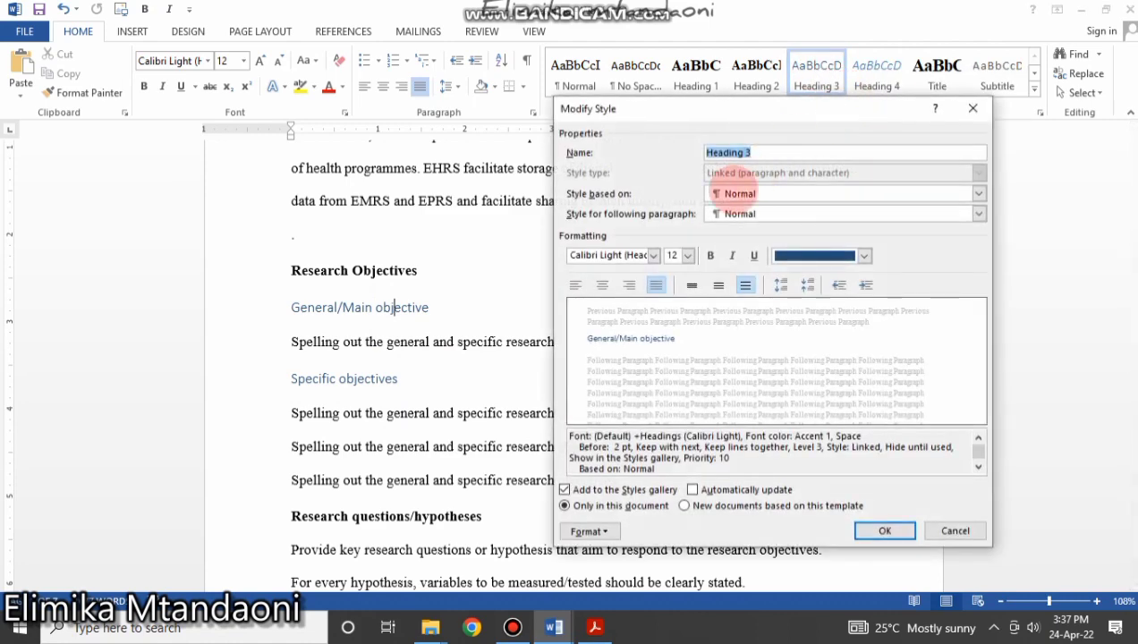
{"action": "left_click", "coordinate": [654, 255]}
{"action": "left_click", "coordinate": [651, 311]}
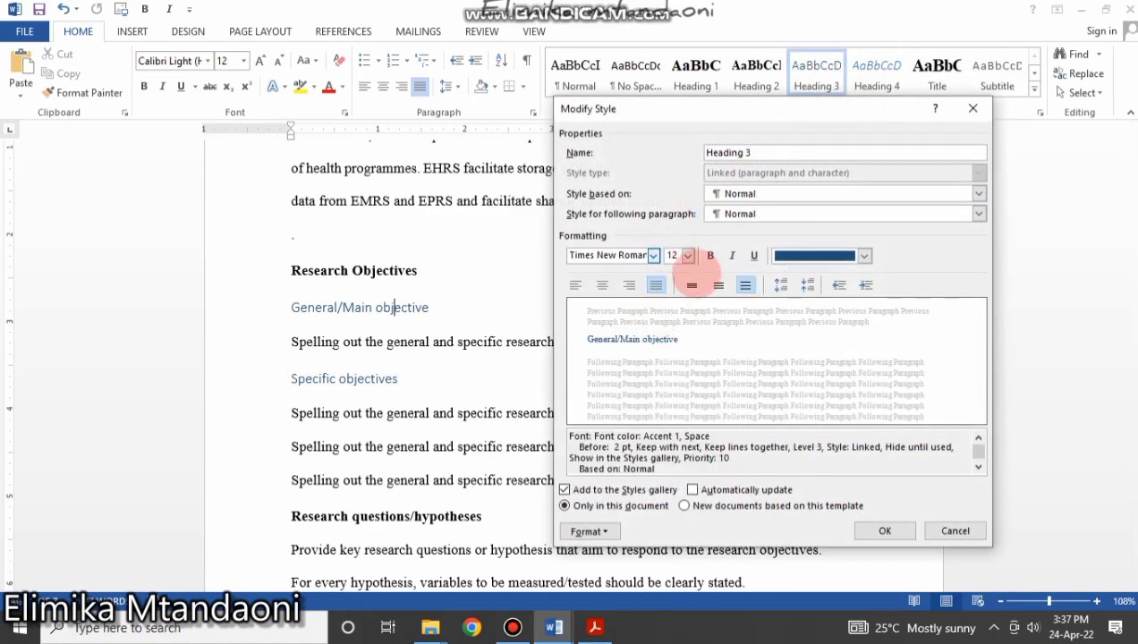
{"action": "left_click", "coordinate": [839, 255]}
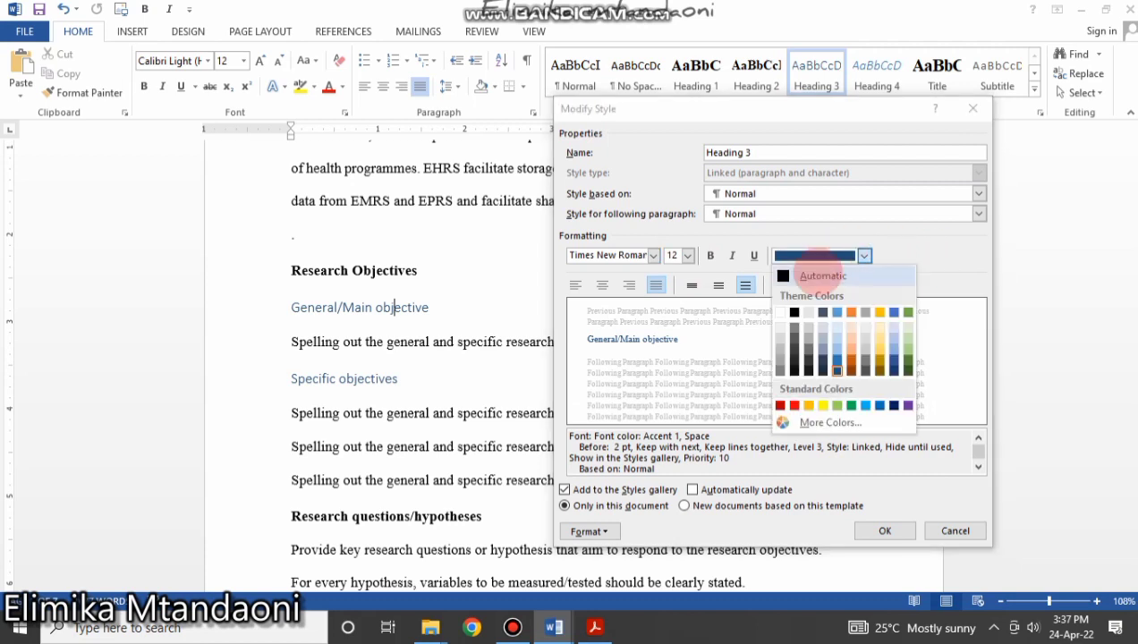
{"action": "left_click", "coordinate": [824, 268]}
{"action": "left_click", "coordinate": [576, 284]}
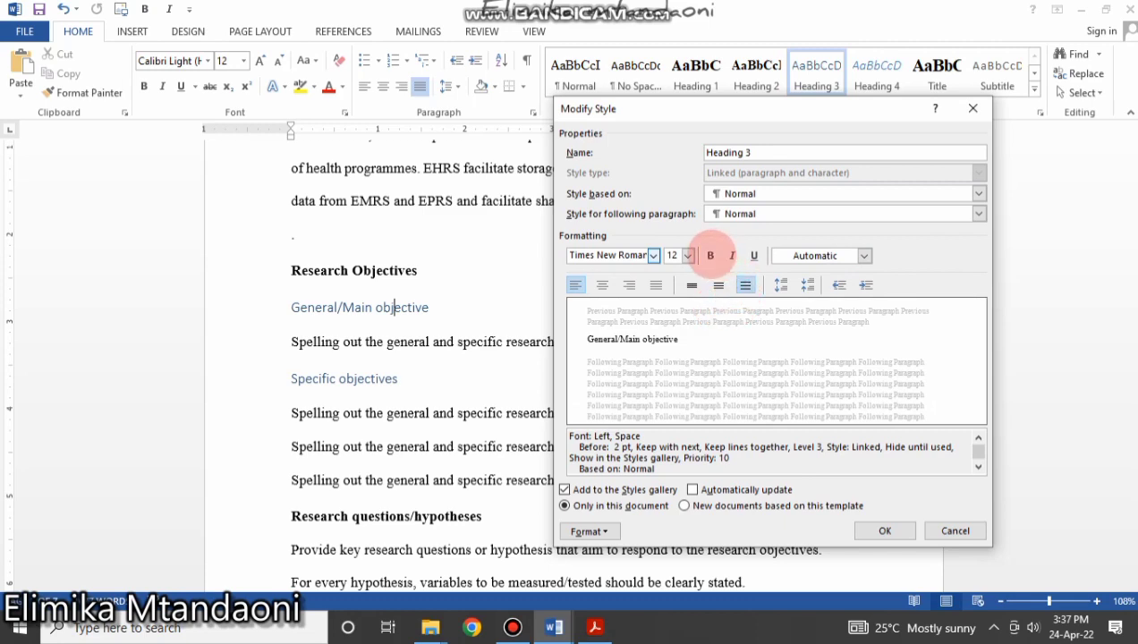
{"action": "left_click", "coordinate": [711, 256]}
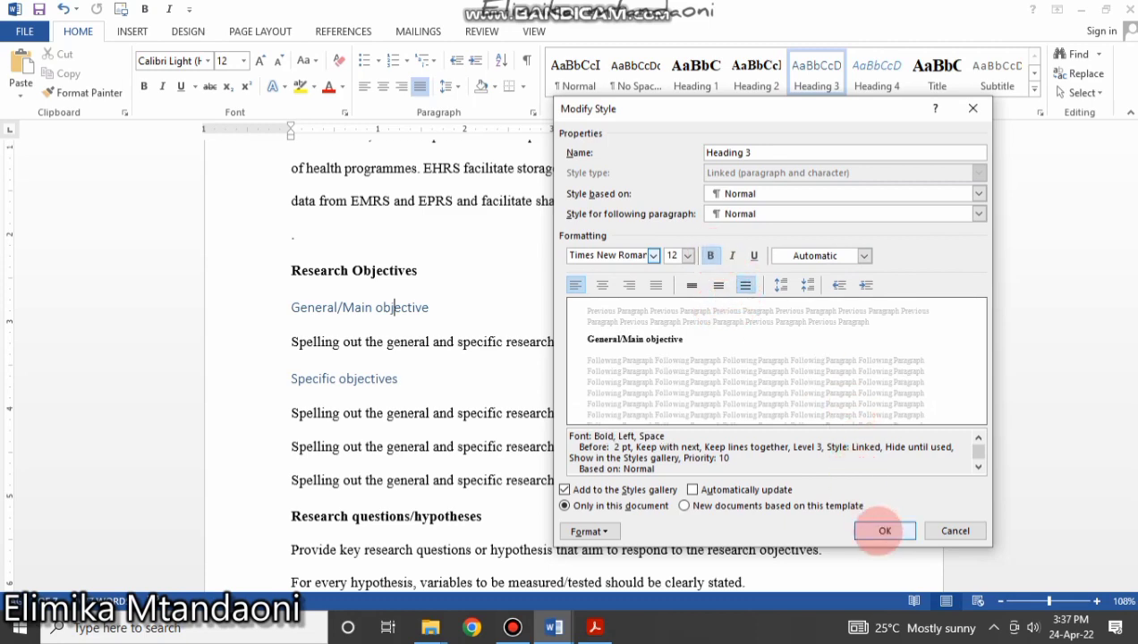
{"action": "left_click", "coordinate": [878, 530]}
{"action": "right_click", "coordinate": [528, 349]}
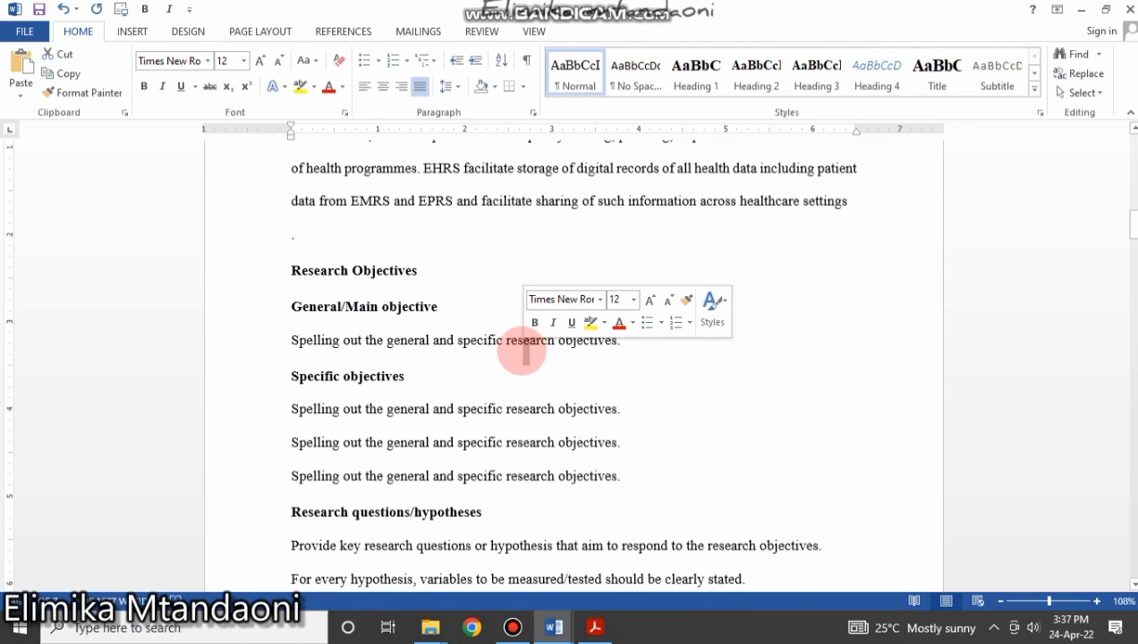
Check the objective subheadings and Introduction heading, then select the LEARNING MICROSOFT WORD title.
{"action": "left_click", "coordinate": [607, 390]}
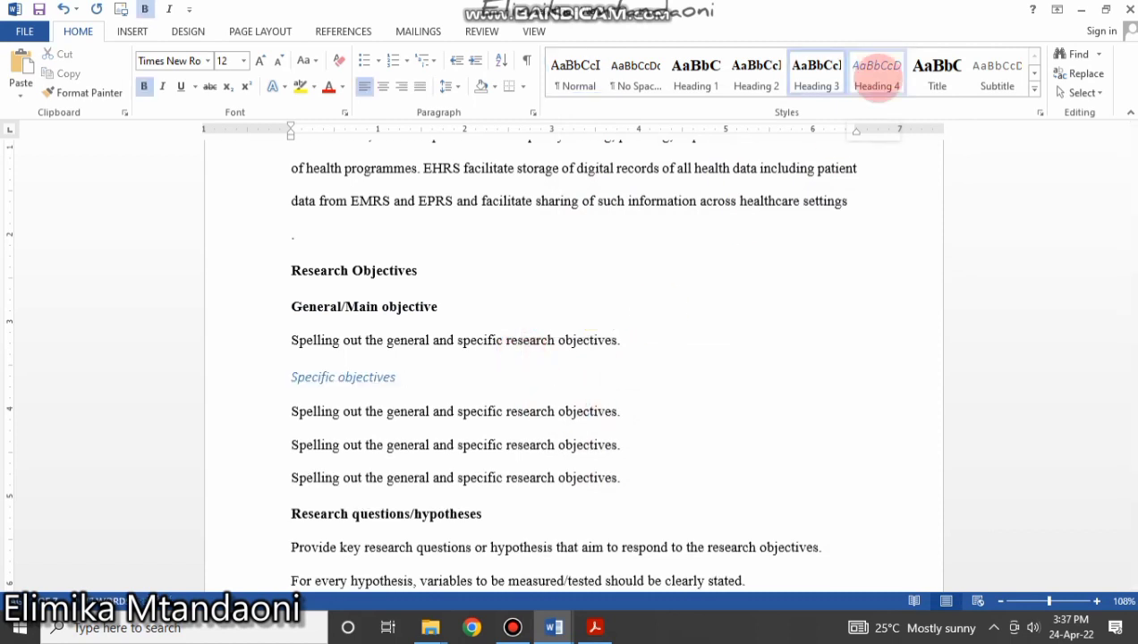
{"action": "left_click", "coordinate": [358, 307]}
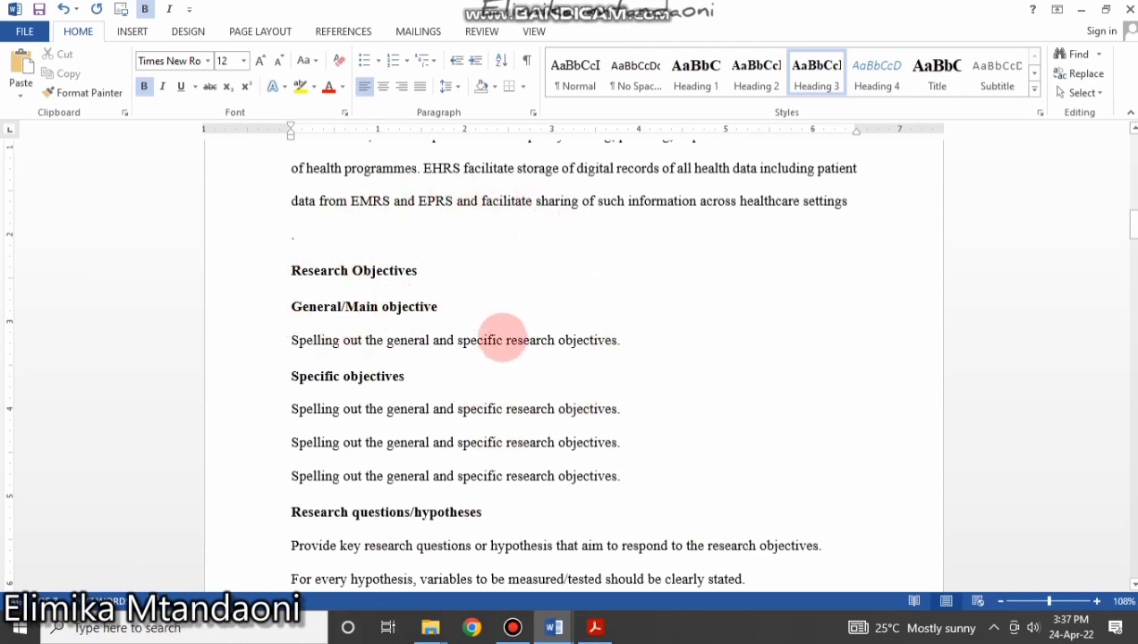
{"action": "scroll", "coordinate": [501, 338], "scroll_direction": "up", "scroll_amount": 15}
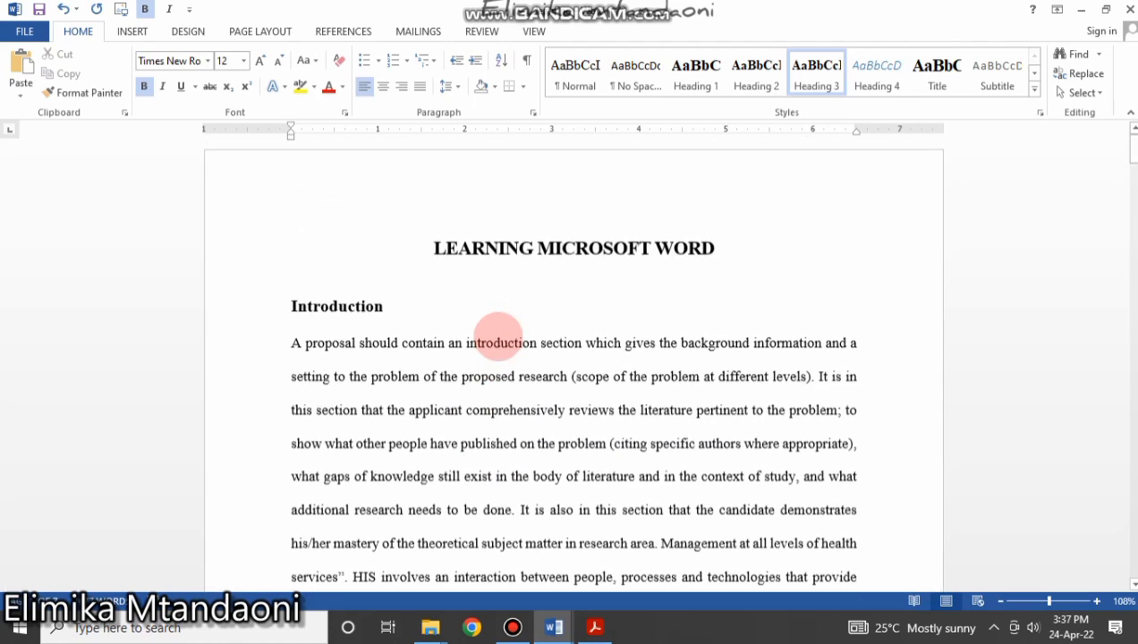
{"action": "left_click", "coordinate": [491, 333]}
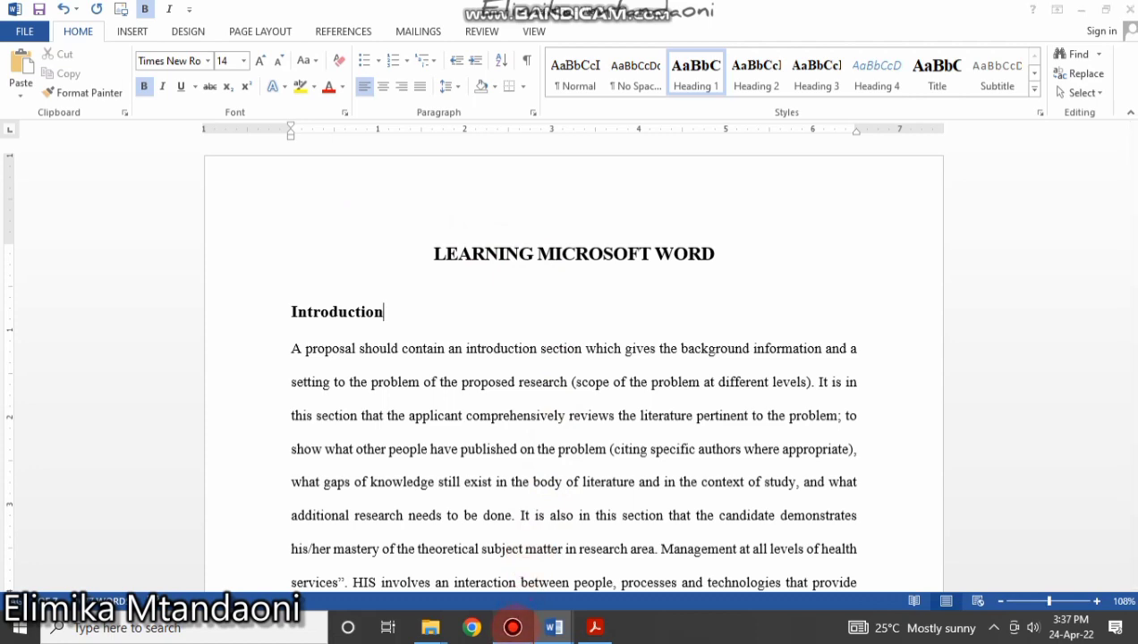
{"action": "left_click", "coordinate": [513, 627]}
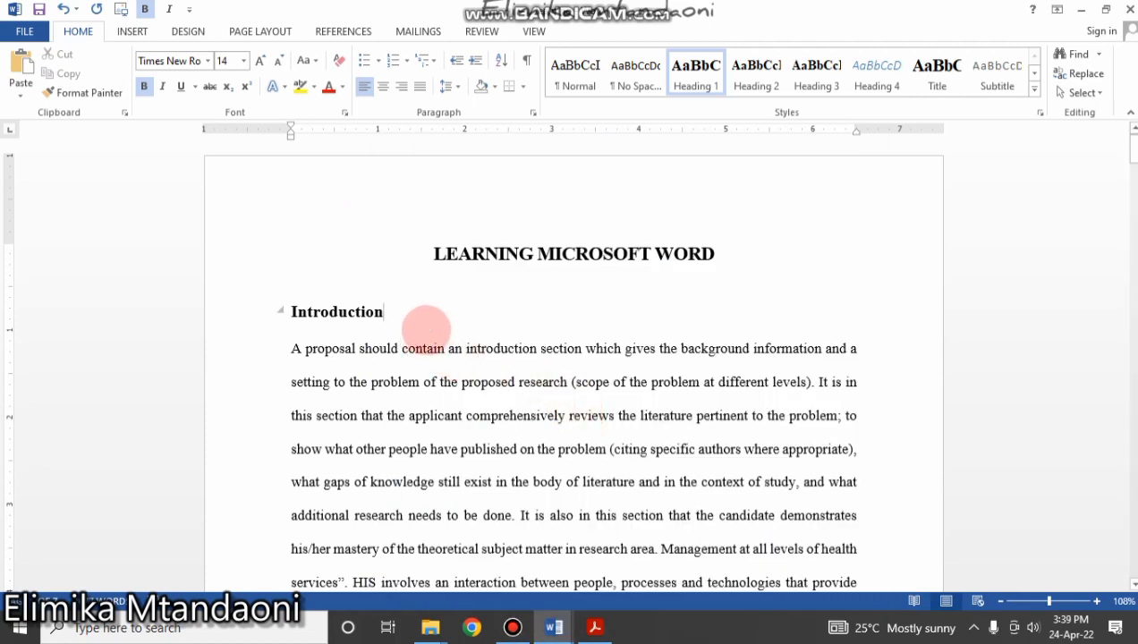
{"action": "scroll", "coordinate": [476, 284], "scroll_direction": "down", "scroll_amount": 3}
{"action": "scroll", "coordinate": [437, 272], "scroll_direction": "up", "scroll_amount": 3}
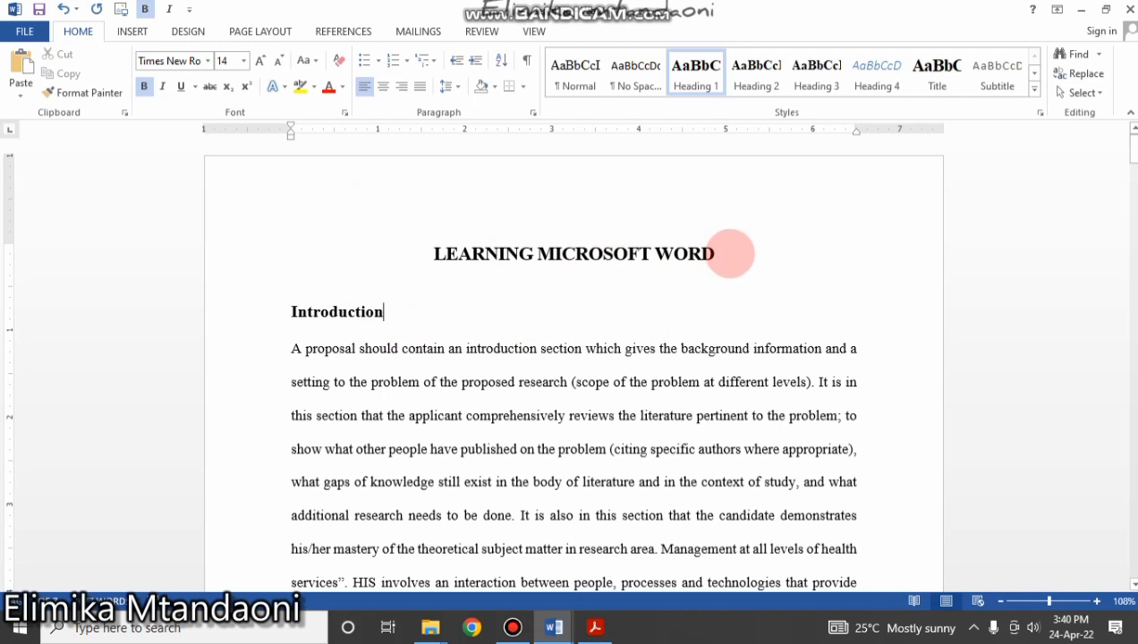
{"action": "left_click_drag", "start_coordinate": [730, 253], "coordinate": [379, 272]}
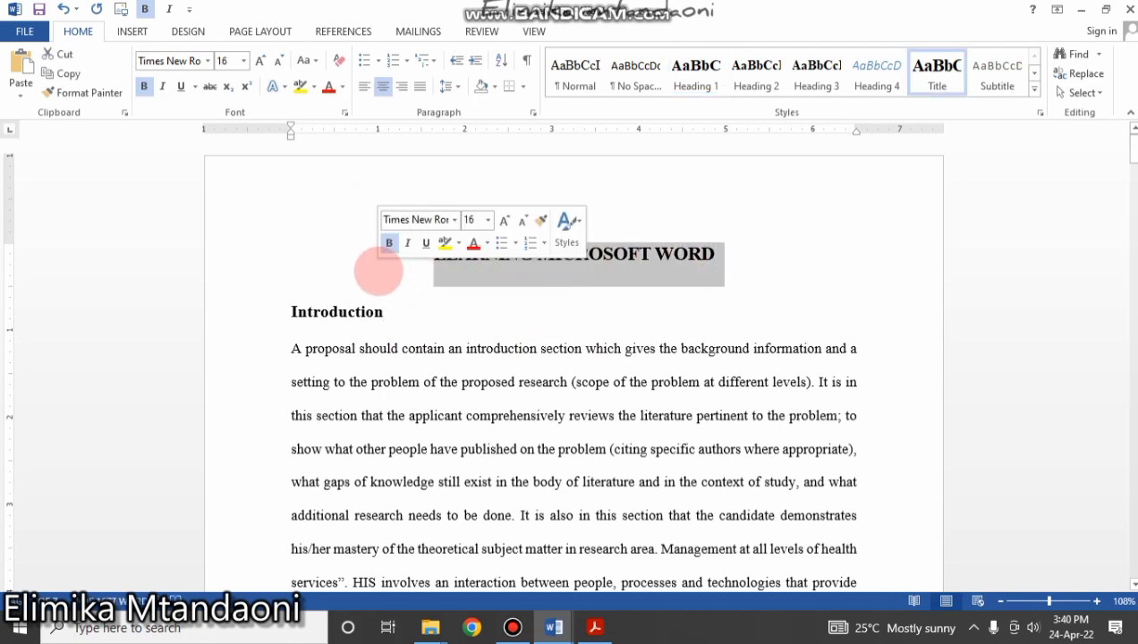
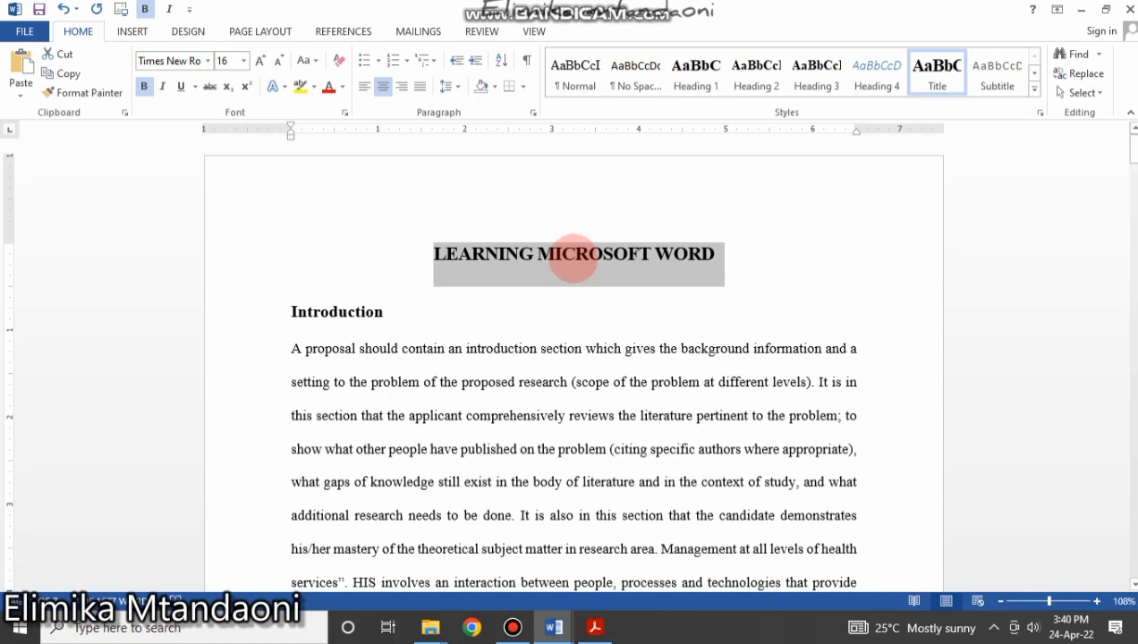
Cut the LEARNING MICROSOFT WORD title and place the cursor after Introduction.
{"action": "right_click", "coordinate": [574, 259]}
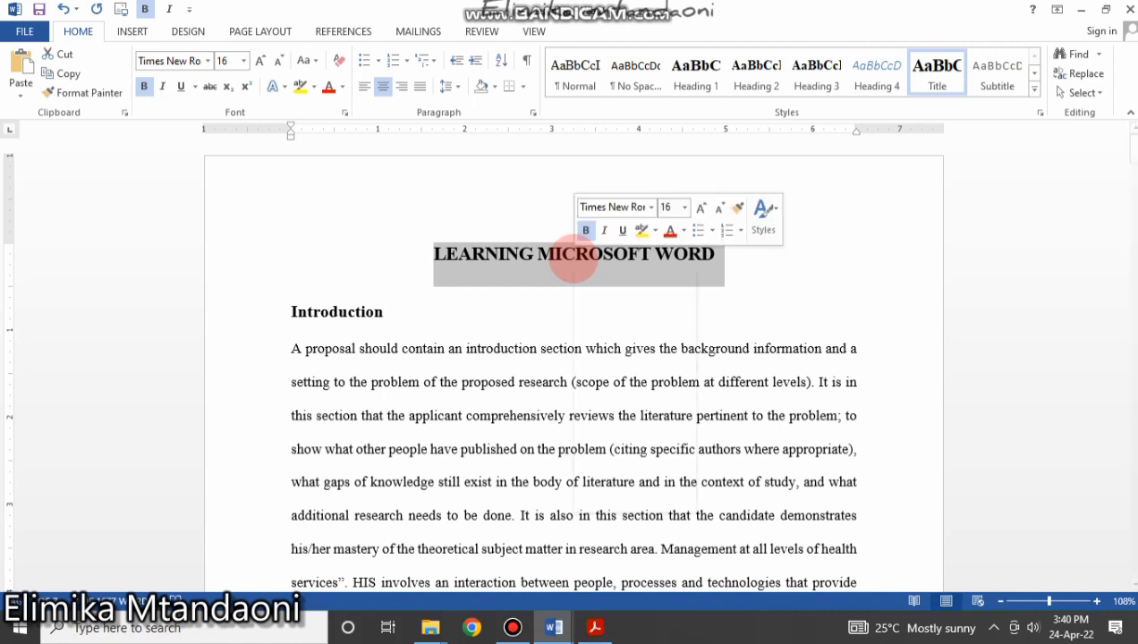
{"action": "left_click", "coordinate": [588, 269]}
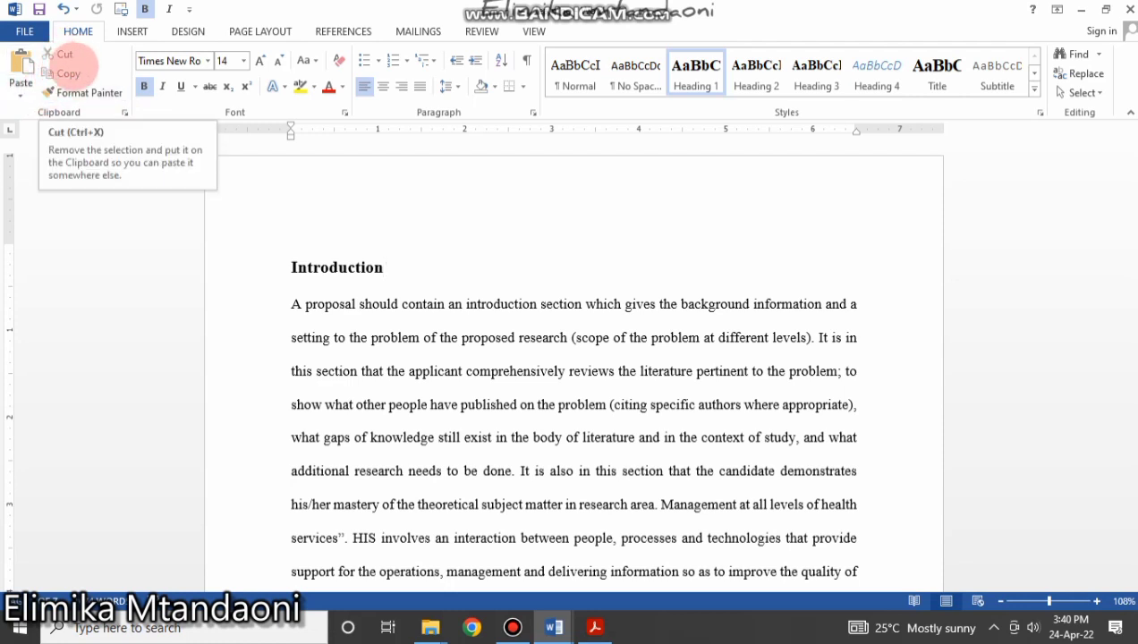
{"action": "left_click", "coordinate": [383, 261]}
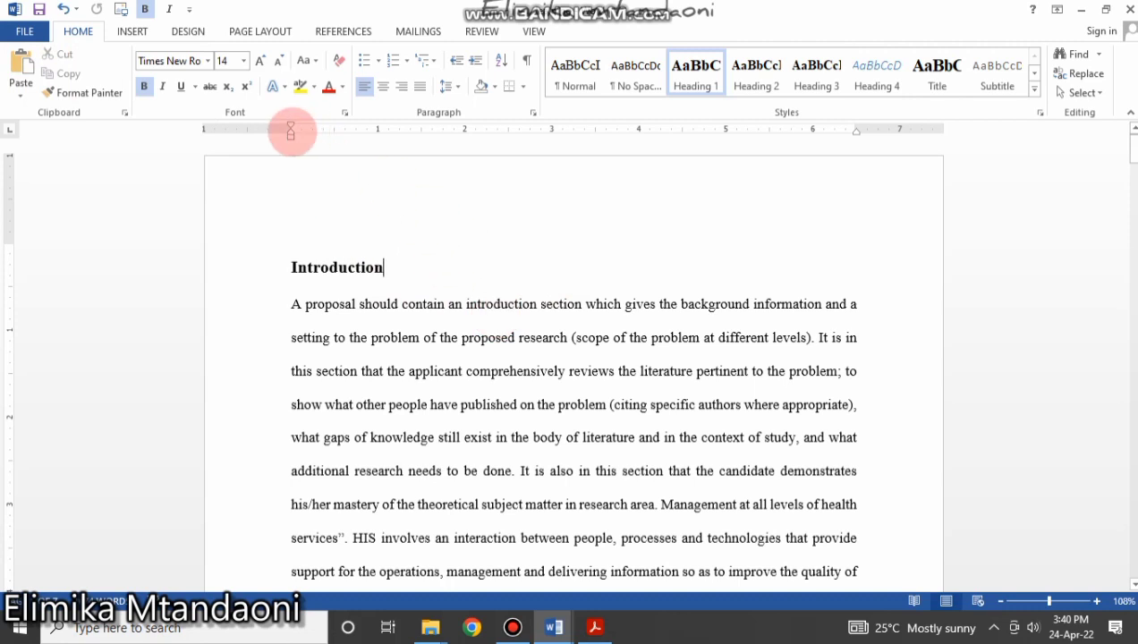
{"action": "left_click", "coordinate": [131, 31]}
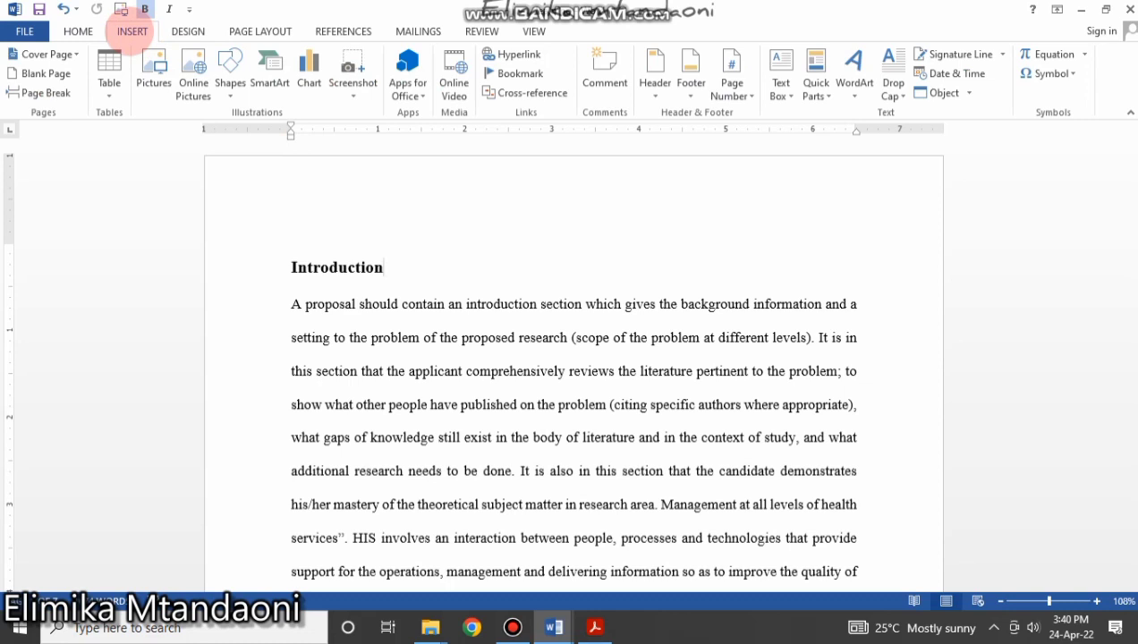
Insert a Blank Page before the Introduction heading and put the cursor on the new page.
{"action": "left_click", "coordinate": [294, 238]}
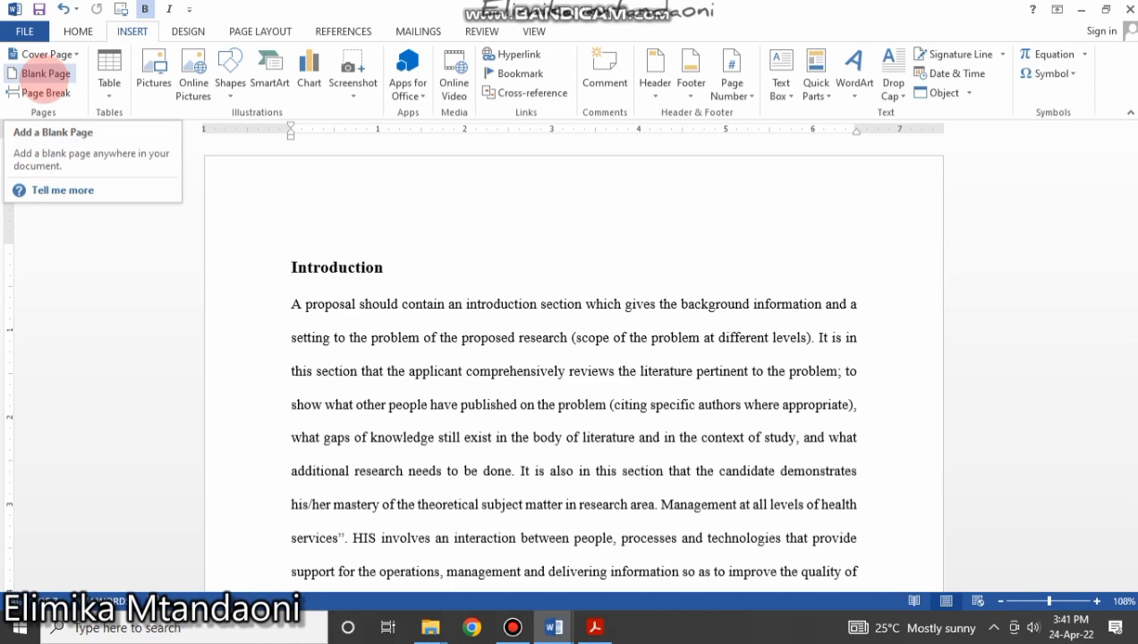
{"action": "left_click", "coordinate": [36, 73]}
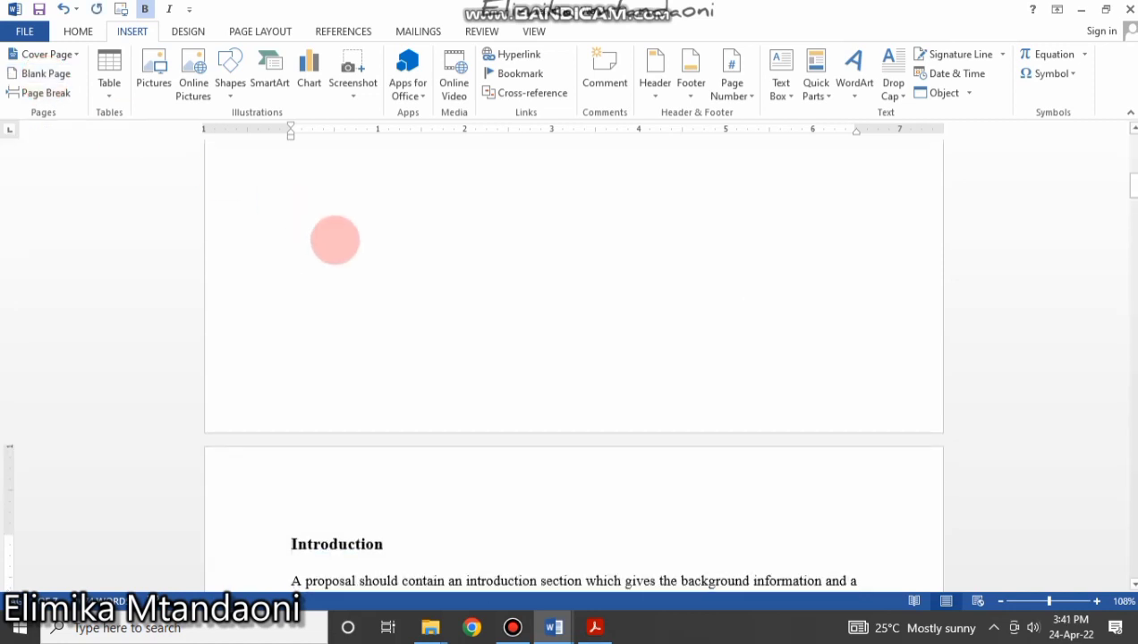
{"action": "scroll", "coordinate": [448, 392], "scroll_direction": "up", "scroll_amount": 9}
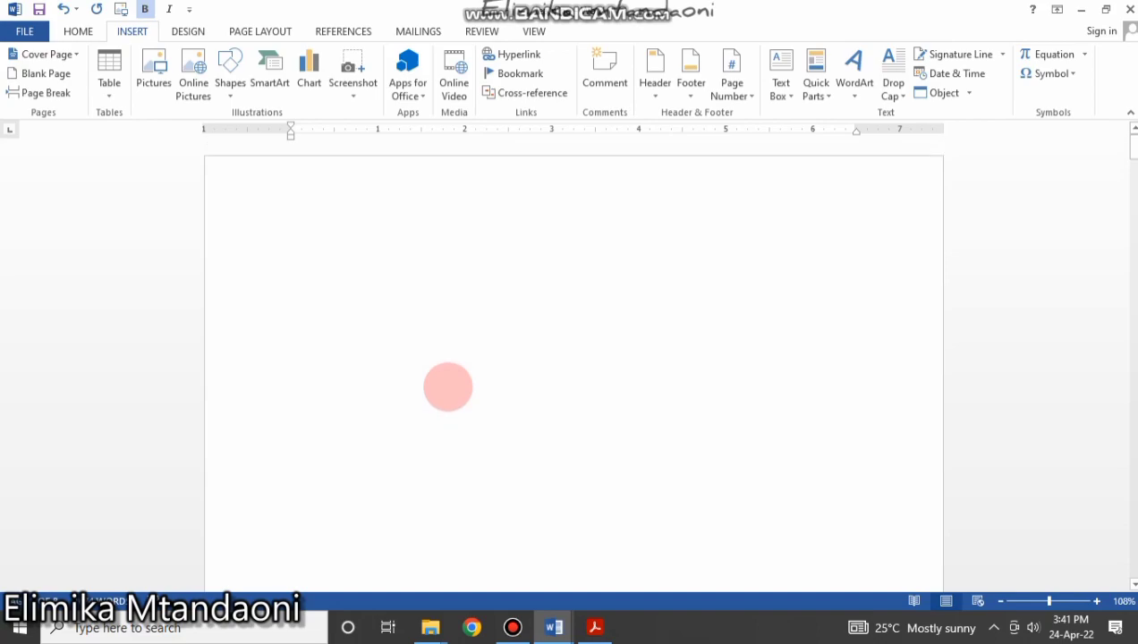
{"action": "scroll", "coordinate": [449, 394], "scroll_direction": "down", "scroll_amount": 10}
{"action": "scroll", "coordinate": [449, 394], "scroll_direction": "down", "scroll_amount": 3}
{"action": "scroll", "coordinate": [447, 391], "scroll_direction": "up", "scroll_amount": 10}
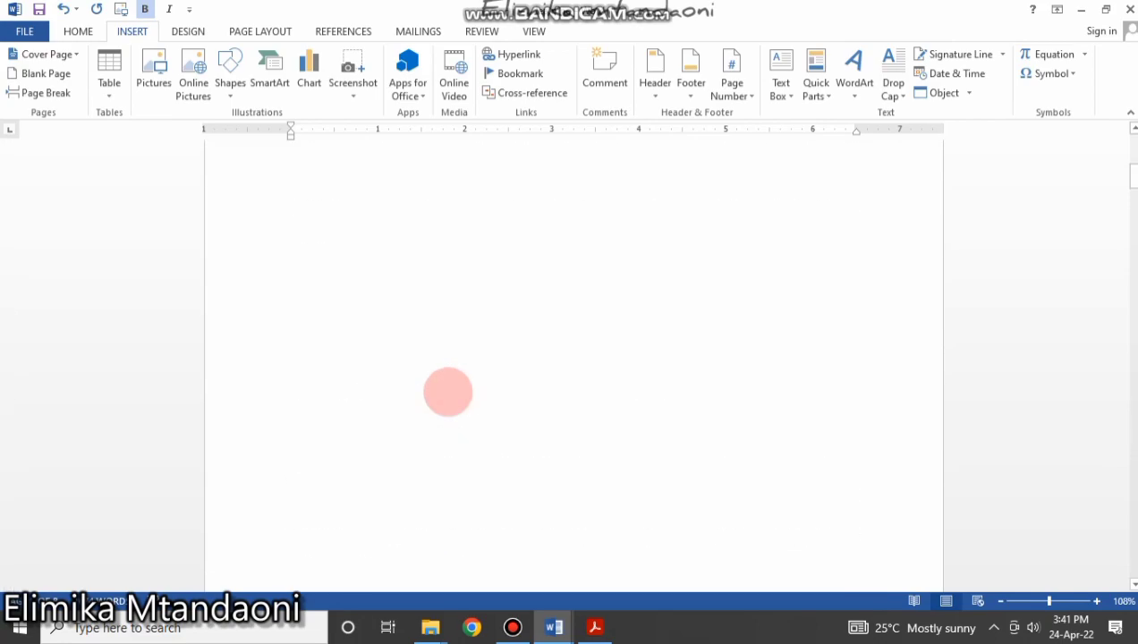
{"action": "scroll", "coordinate": [446, 389], "scroll_direction": "down", "scroll_amount": 10}
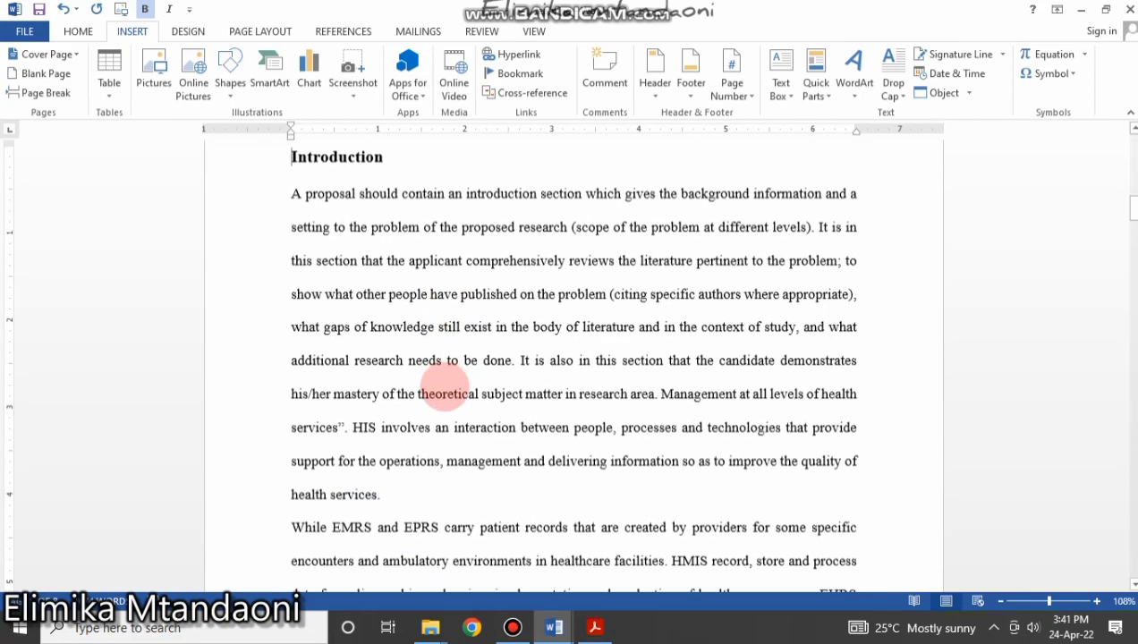
{"action": "scroll", "coordinate": [444, 387], "scroll_direction": "up", "scroll_amount": 10}
{"action": "scroll", "coordinate": [443, 385], "scroll_direction": "up", "scroll_amount": 1}
{"action": "left_click", "coordinate": [292, 225]}
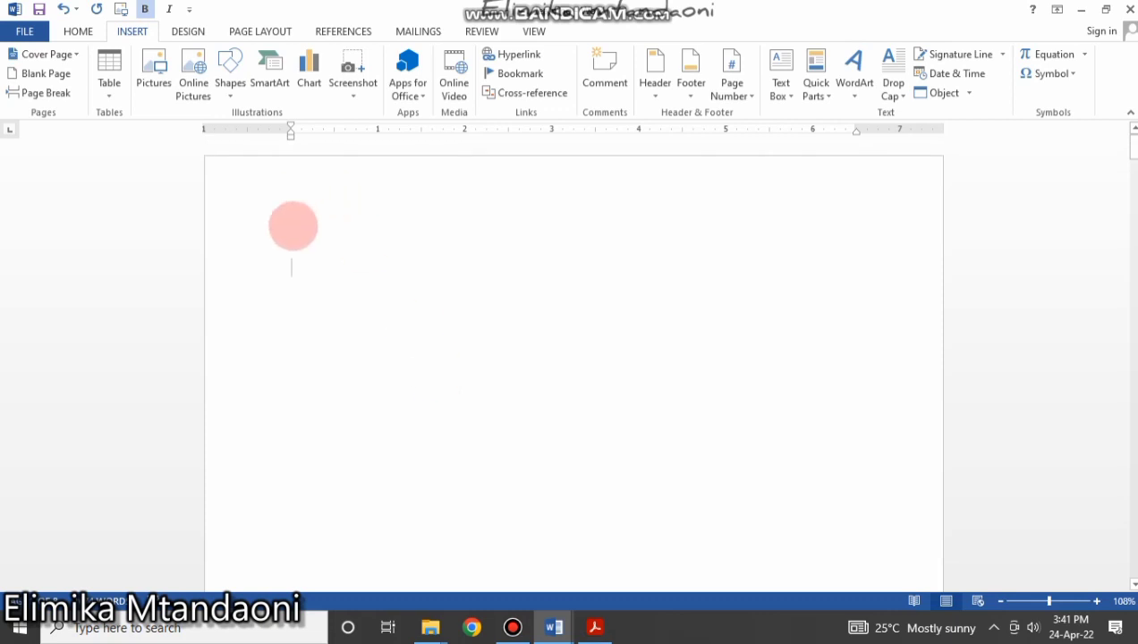
{"action": "left_click", "coordinate": [78, 31]}
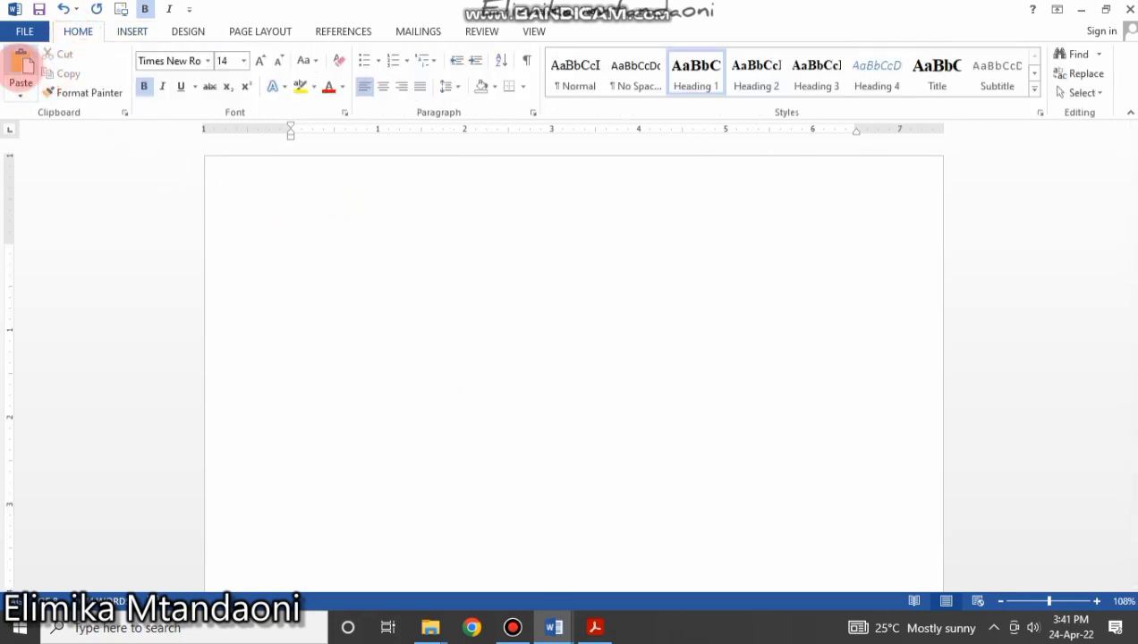
Paste the LEARNING MICROSOFT WORD title at the top of the new page, cursor on the line below.
{"action": "left_click", "coordinate": [20, 65]}
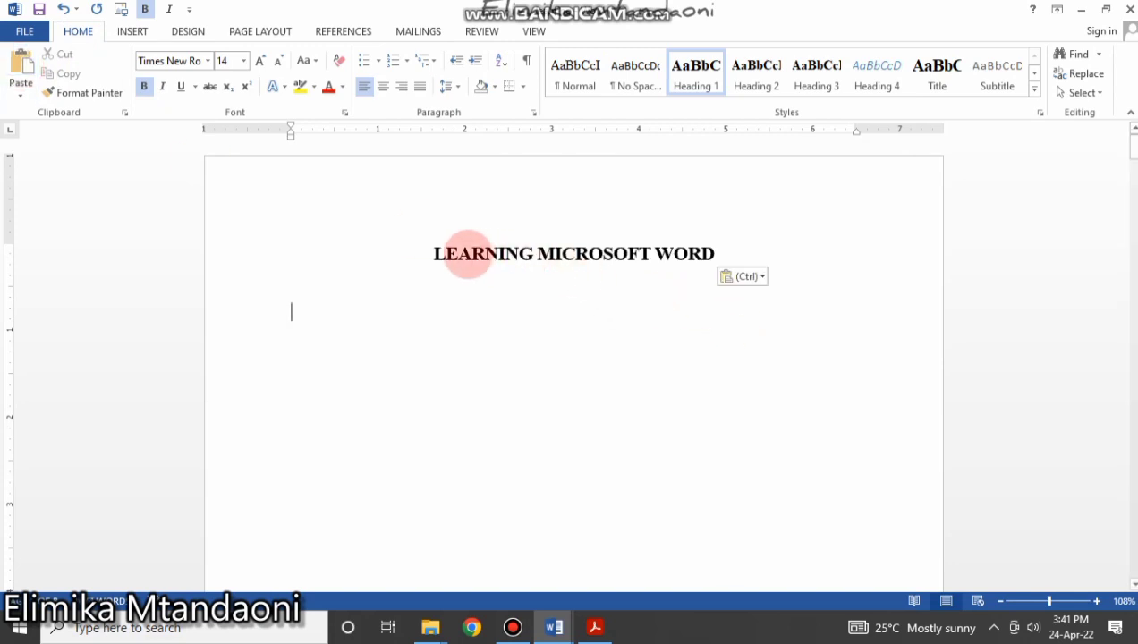
{"action": "left_click_drag", "start_coordinate": [432, 253], "coordinate": [732, 251]}
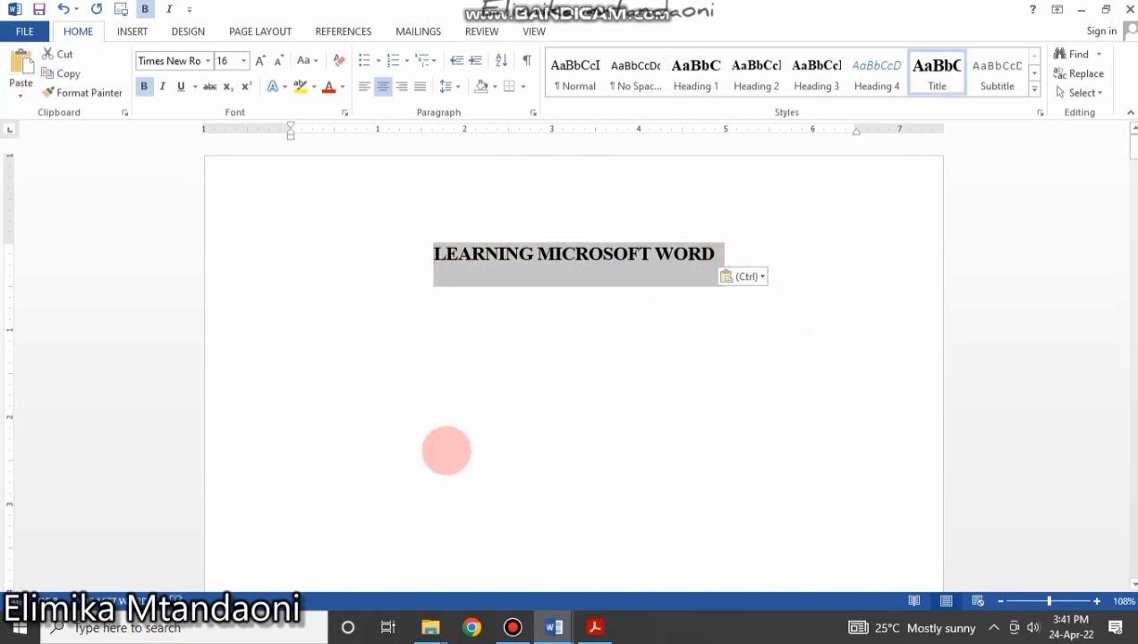
{"action": "left_click", "coordinate": [446, 450]}
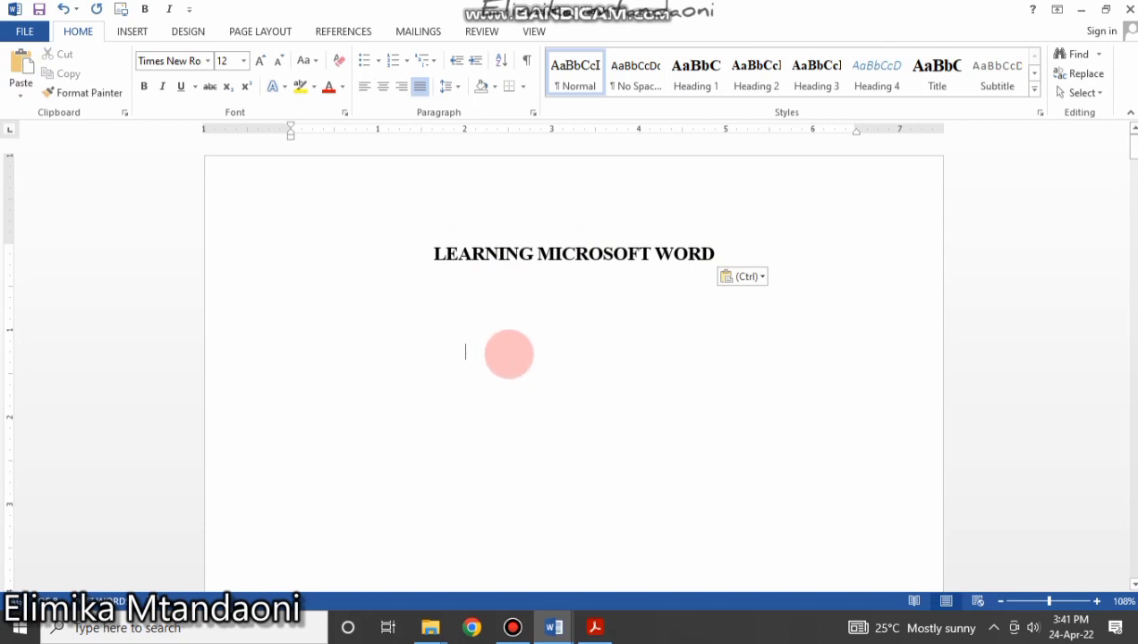
{"action": "scroll", "coordinate": [508, 351], "scroll_direction": "down", "scroll_amount": 10}
{"action": "scroll", "coordinate": [509, 351], "scroll_direction": "up", "scroll_amount": 10}
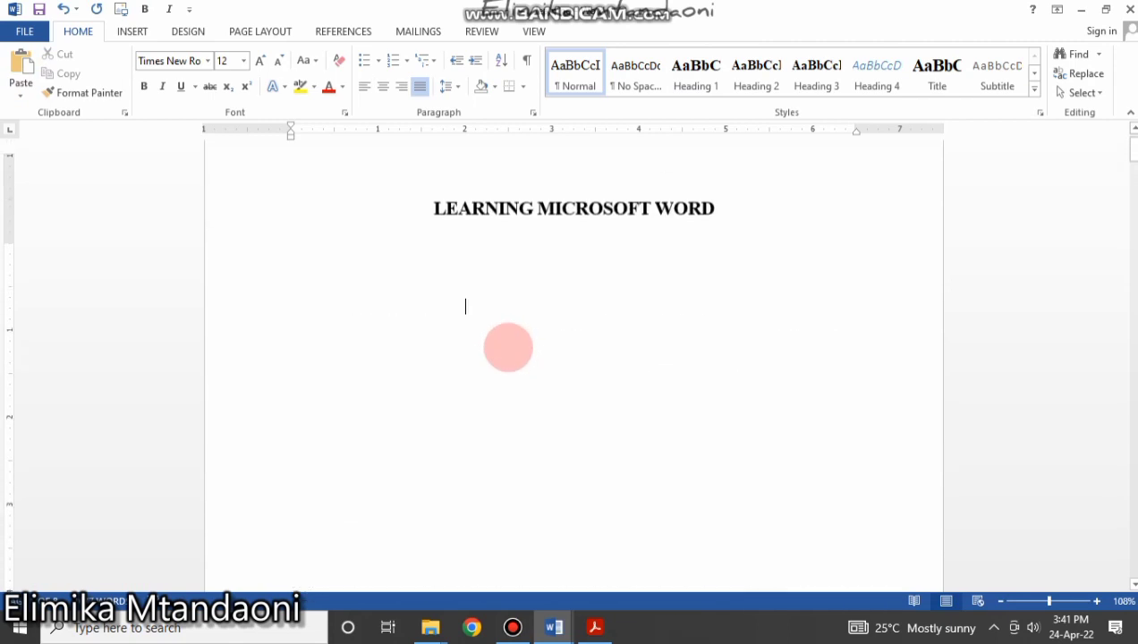
{"action": "scroll", "coordinate": [530, 512], "scroll_direction": "down", "scroll_amount": 10}
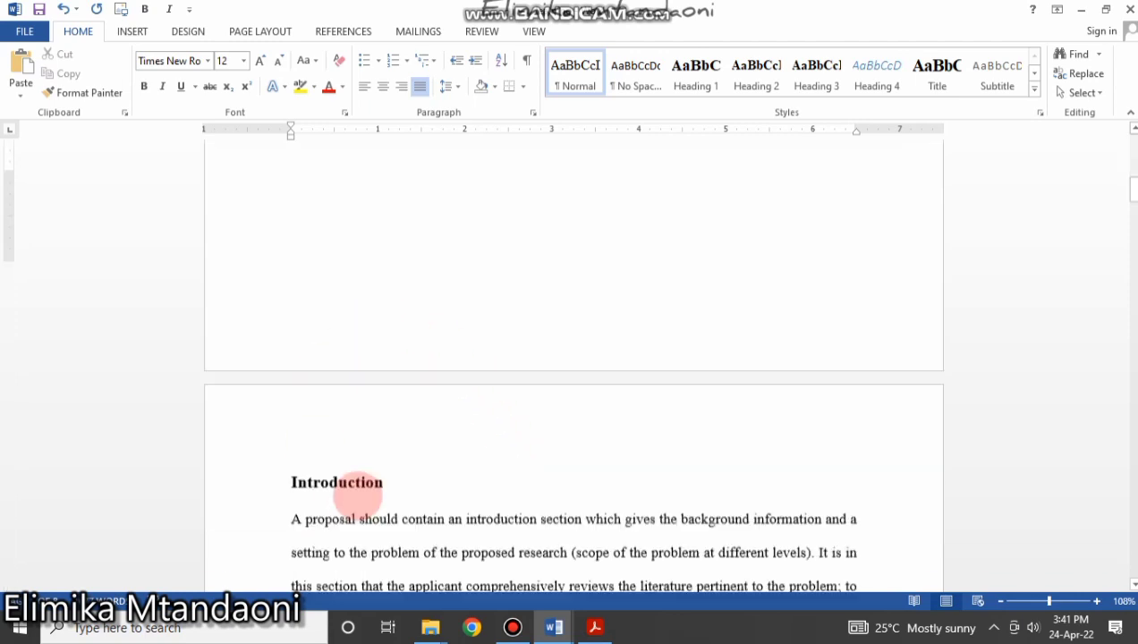
{"action": "scroll", "coordinate": [391, 386], "scroll_direction": "up", "scroll_amount": 2}
{"action": "scroll", "coordinate": [391, 387], "scroll_direction": "up", "scroll_amount": 5}
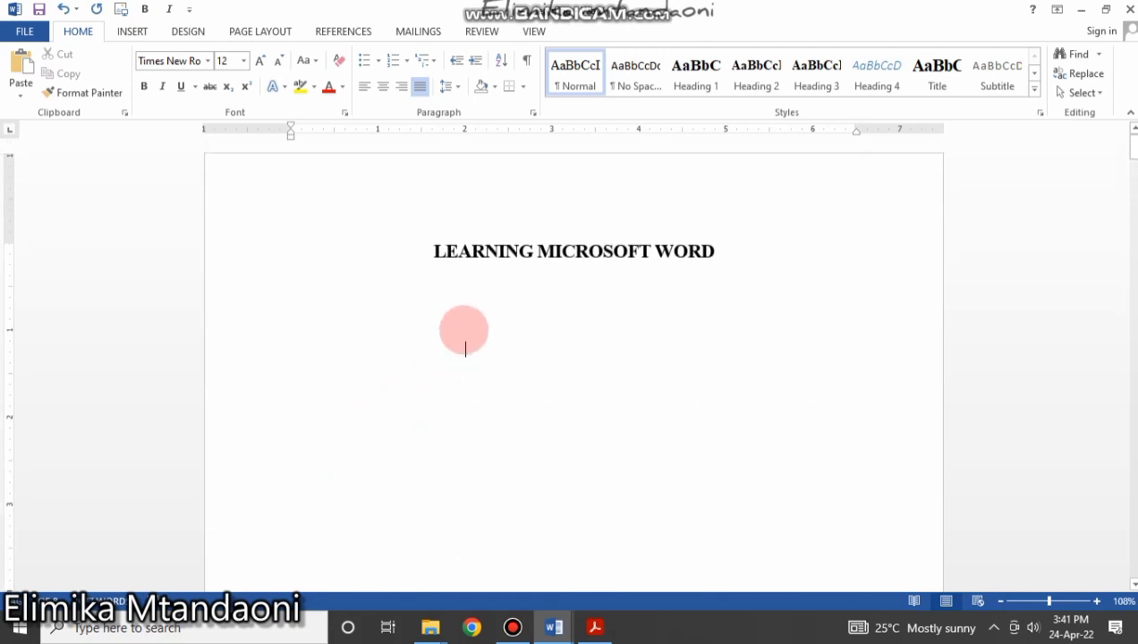
{"action": "left_click", "coordinate": [493, 304]}
{"action": "scroll", "coordinate": [511, 290], "scroll_direction": "down", "scroll_amount": 2}
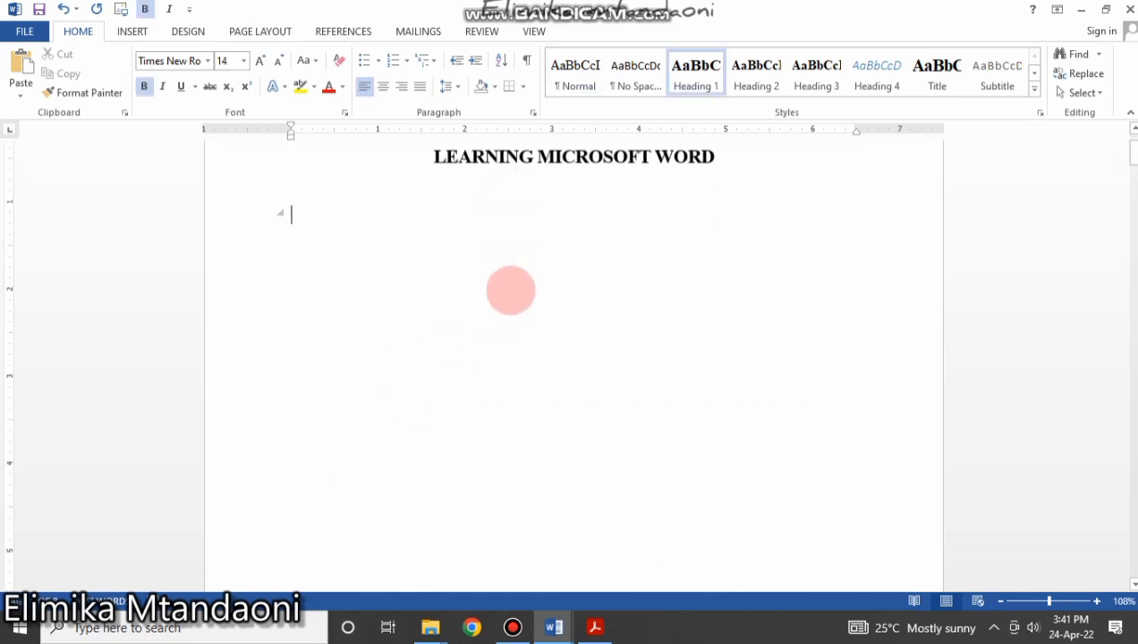
{"action": "scroll", "coordinate": [511, 288], "scroll_direction": "up", "scroll_amount": 2}
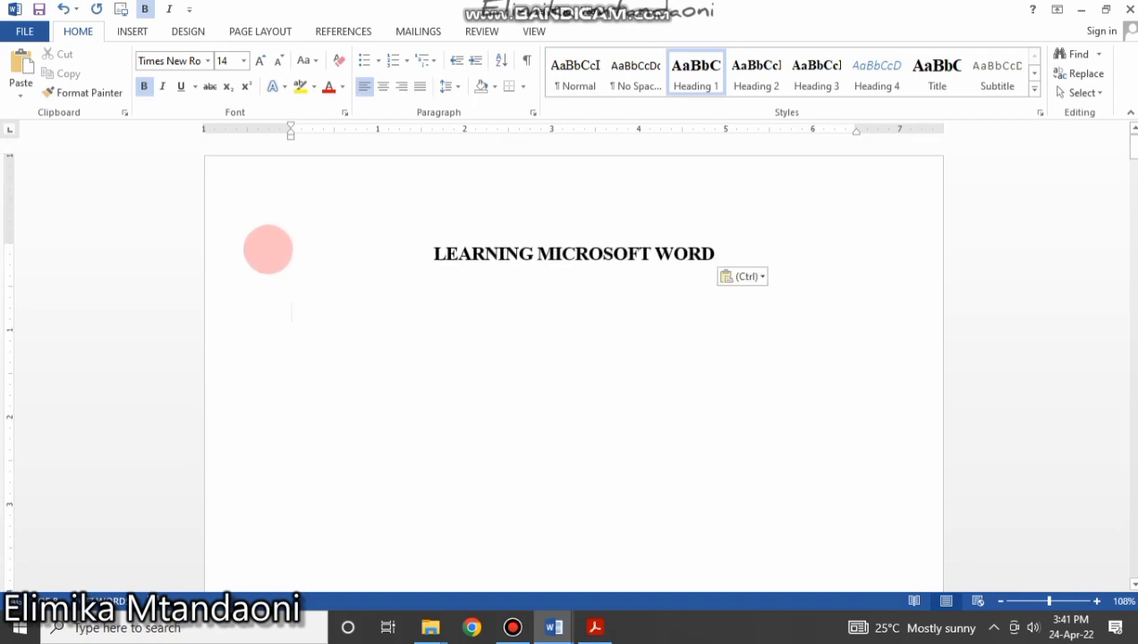
{"action": "left_click", "coordinate": [132, 32]}
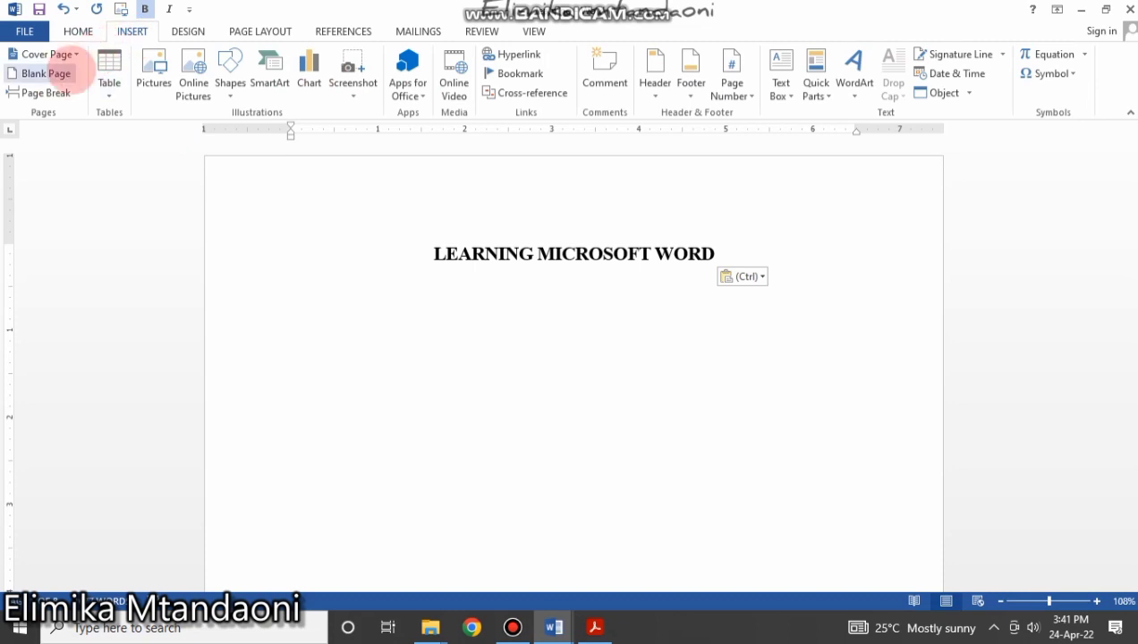
{"action": "left_click", "coordinate": [38, 92]}
{"action": "scroll", "coordinate": [489, 379], "scroll_direction": "down", "scroll_amount": 10}
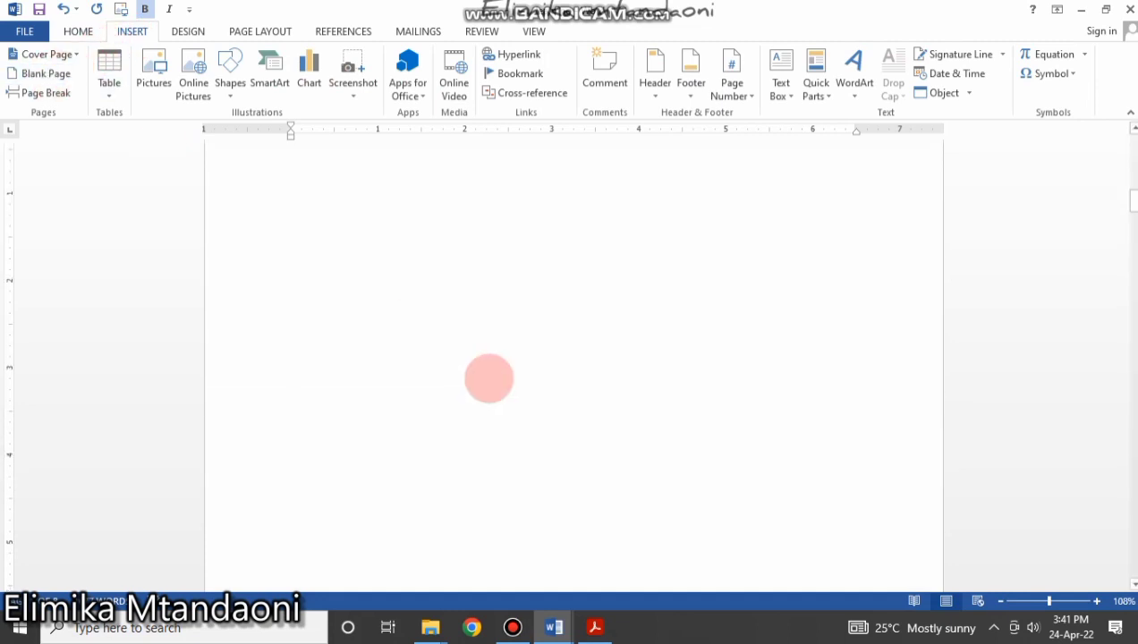
{"action": "scroll", "coordinate": [490, 379], "scroll_direction": "up", "scroll_amount": 15}
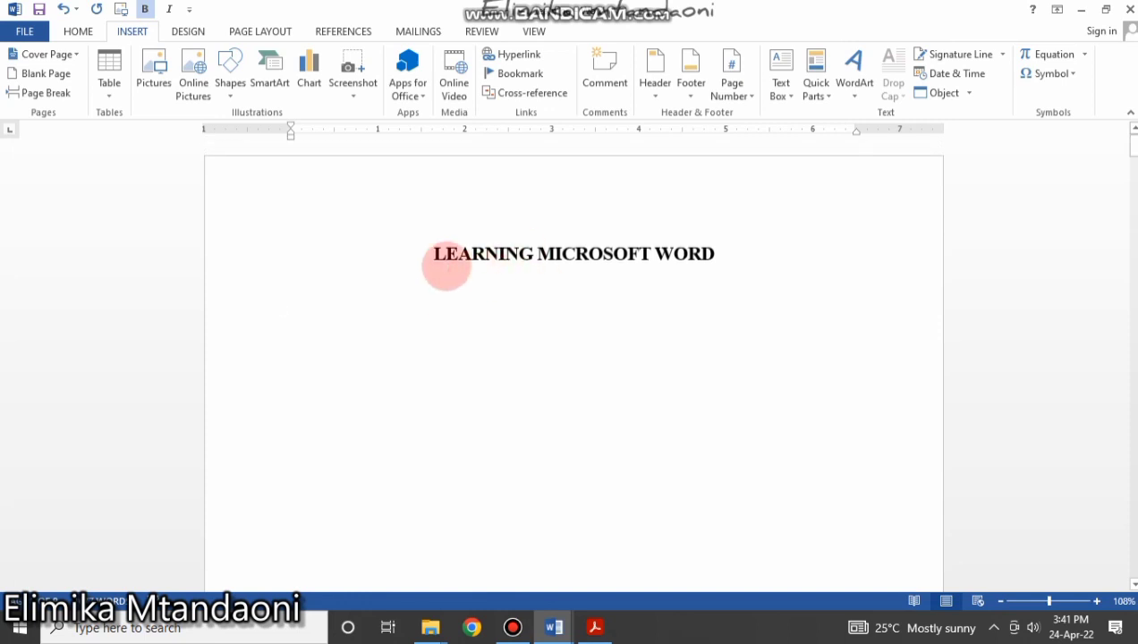
{"action": "left_click", "coordinate": [430, 256]}
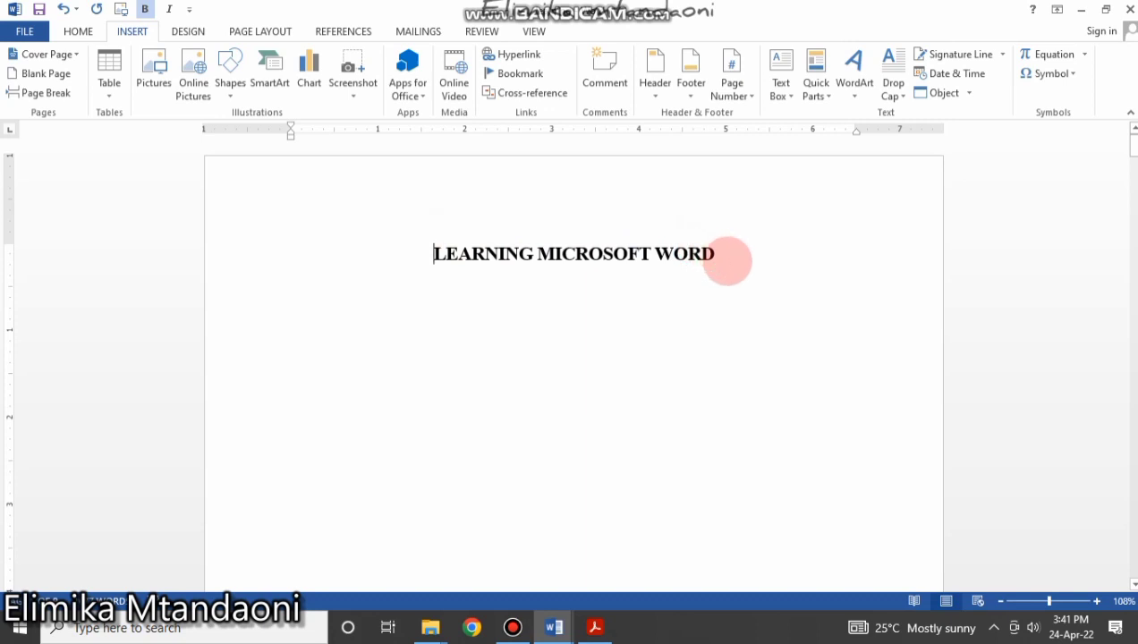
{"action": "left_click", "coordinate": [717, 253]}
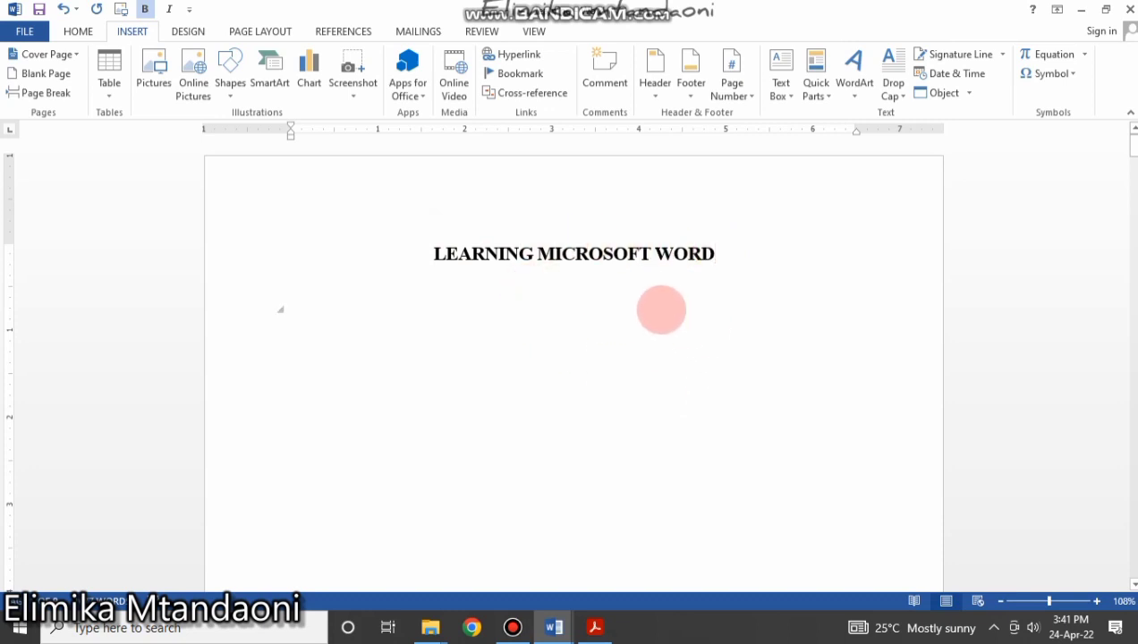
{"action": "left_click", "coordinate": [662, 310]}
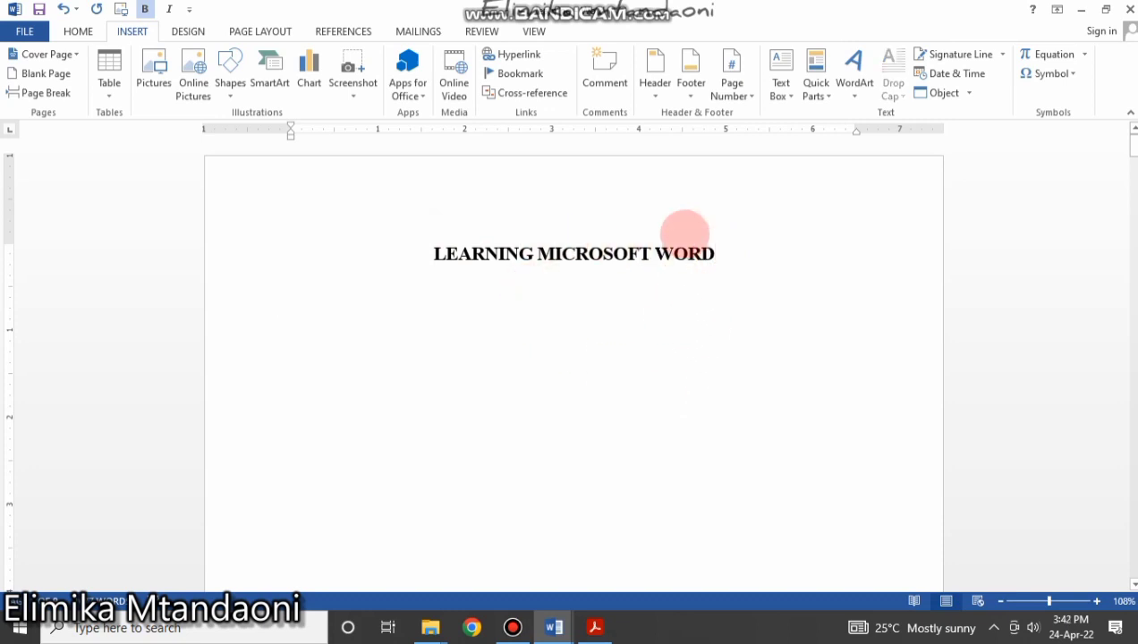
{"action": "scroll", "coordinate": [660, 402], "scroll_direction": "down", "scroll_amount": 8}
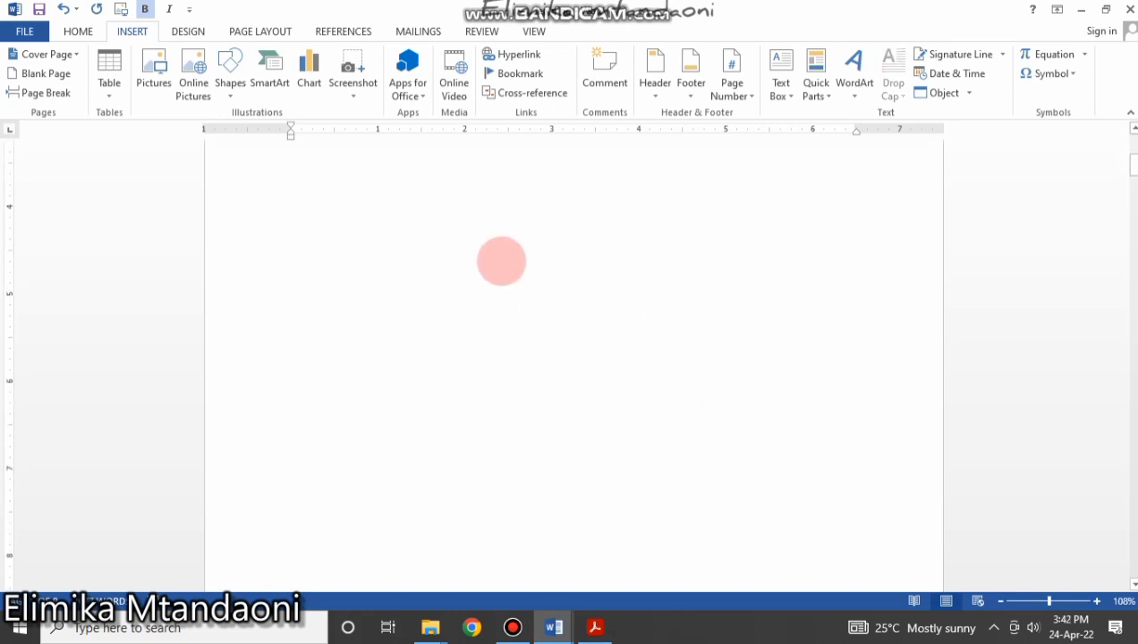
{"action": "scroll", "coordinate": [501, 261], "scroll_direction": "up", "scroll_amount": 8}
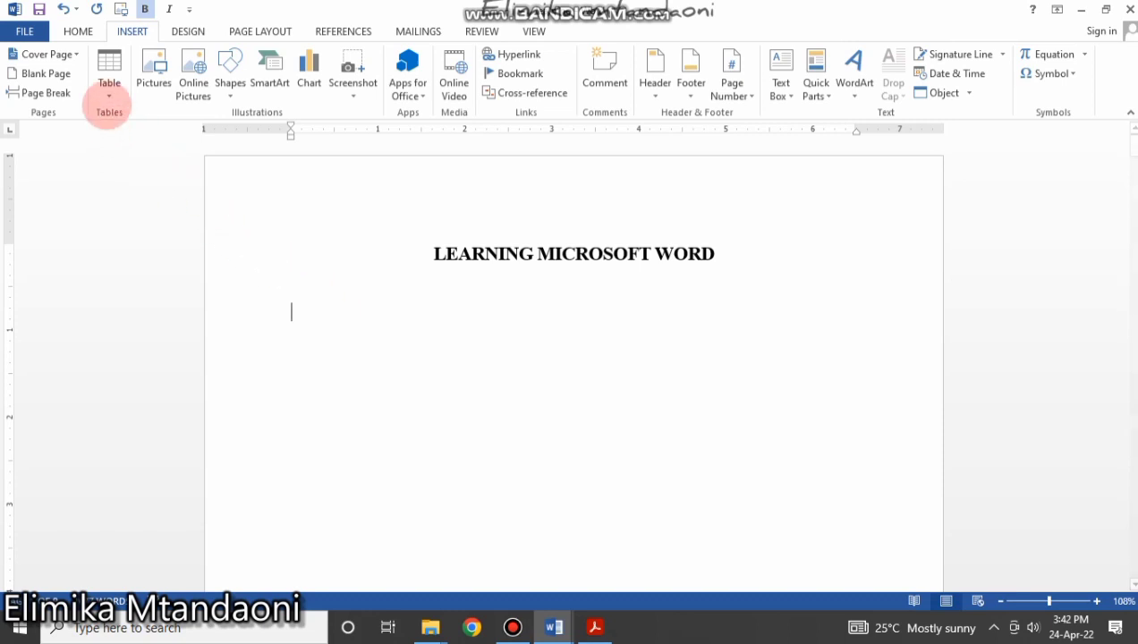
Insert a table with 2 columns and 5 rows below the title through Insert Table.
{"action": "left_click", "coordinate": [108, 89]}
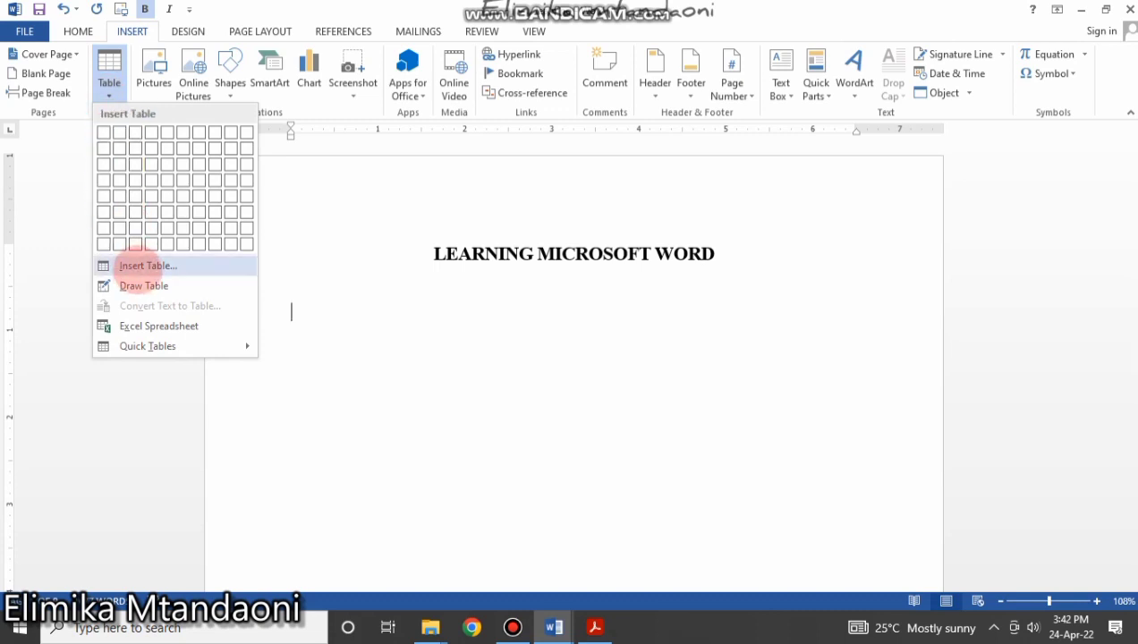
{"action": "left_click", "coordinate": [143, 266]}
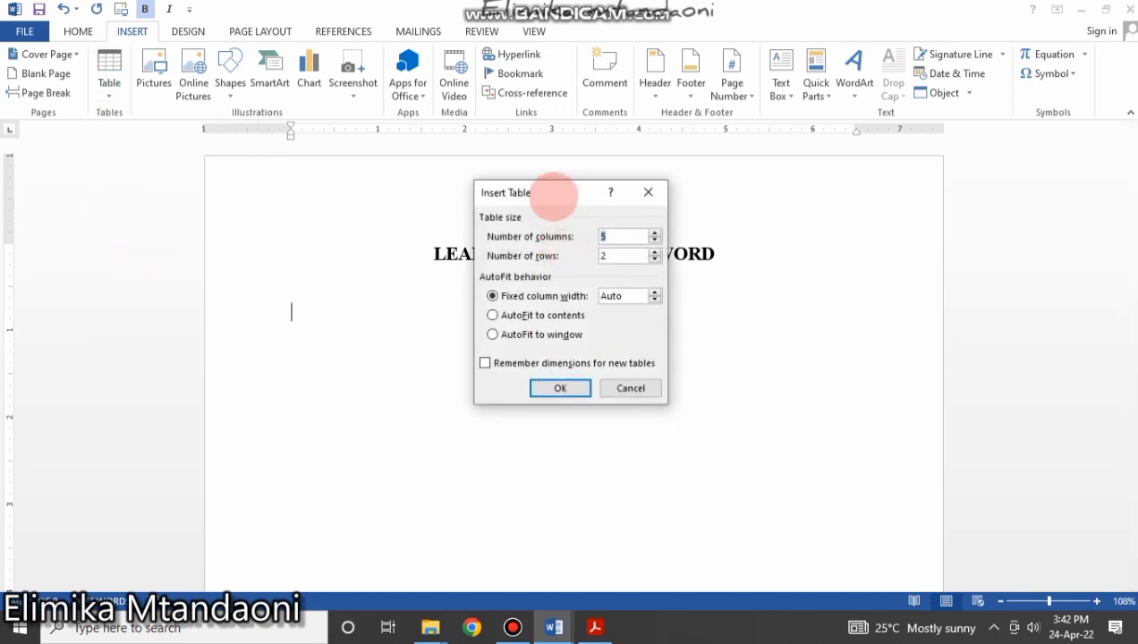
{"action": "left_click_drag", "start_coordinate": [557, 203], "coordinate": [686, 208]}
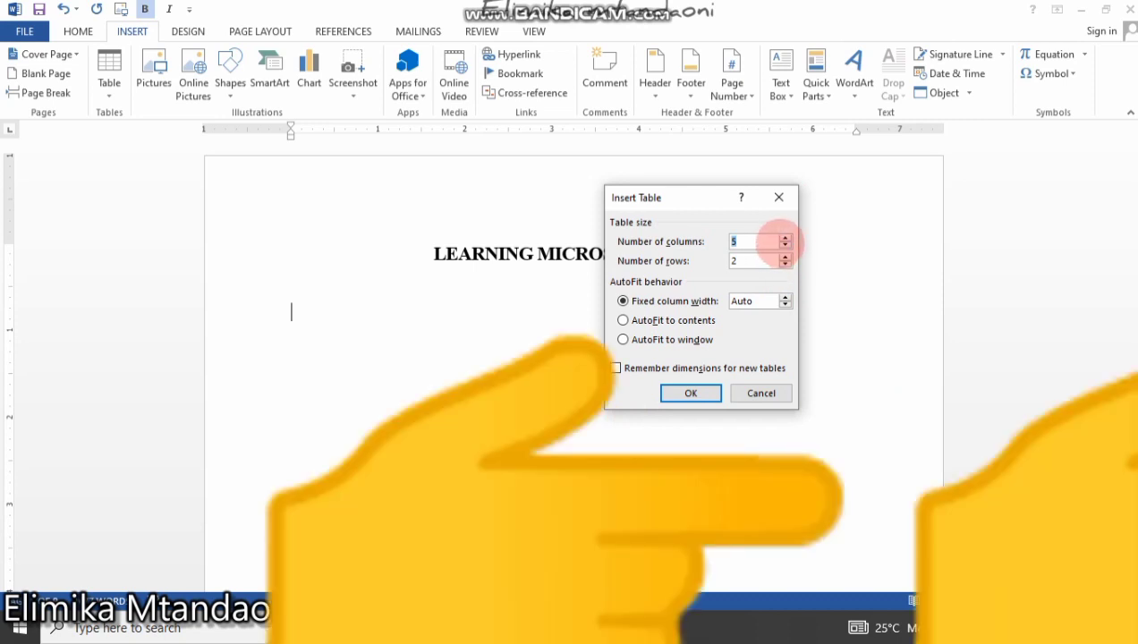
{"action": "left_click", "coordinate": [784, 246]}
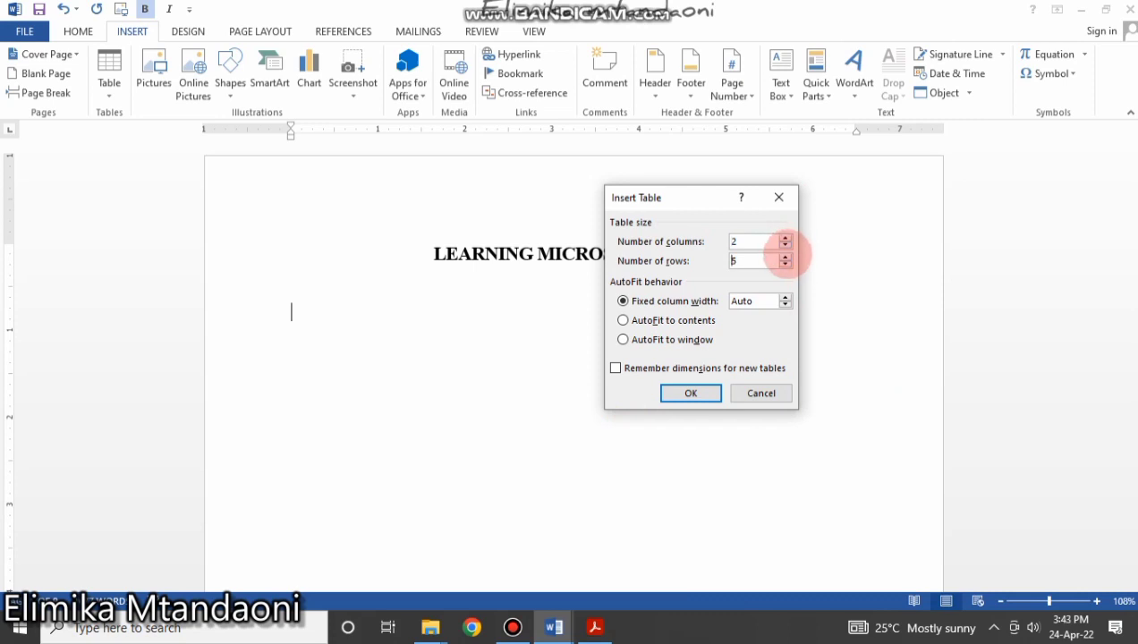
{"action": "left_click", "coordinate": [690, 394]}
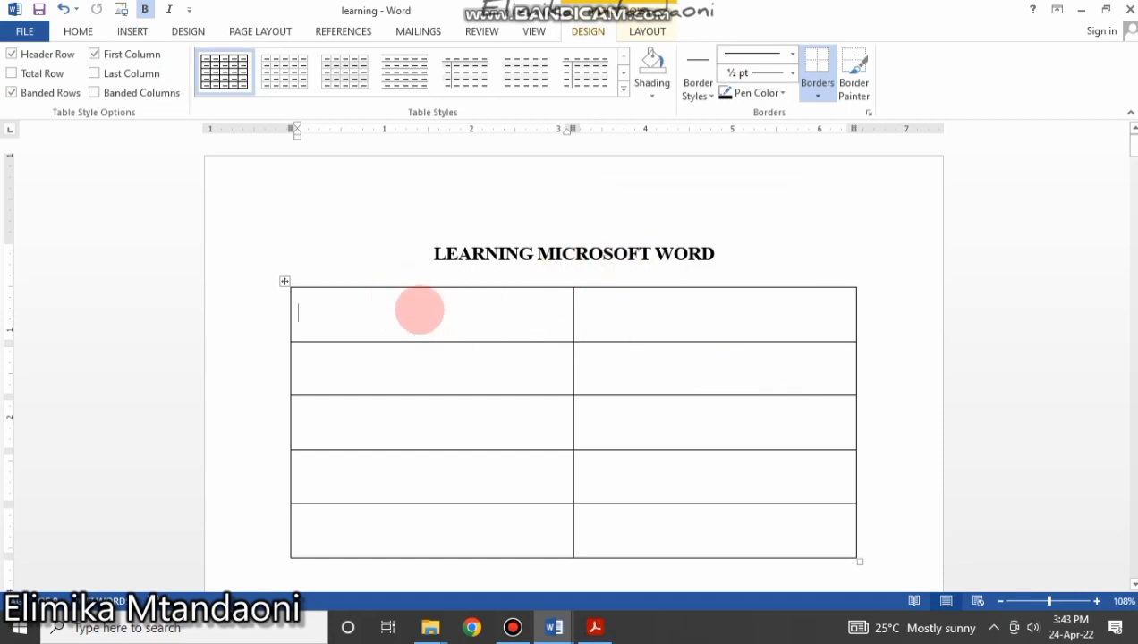
{"action": "left_click", "coordinate": [417, 379]}
{"action": "left_click", "coordinate": [411, 444]}
{"action": "left_click", "coordinate": [401, 481]}
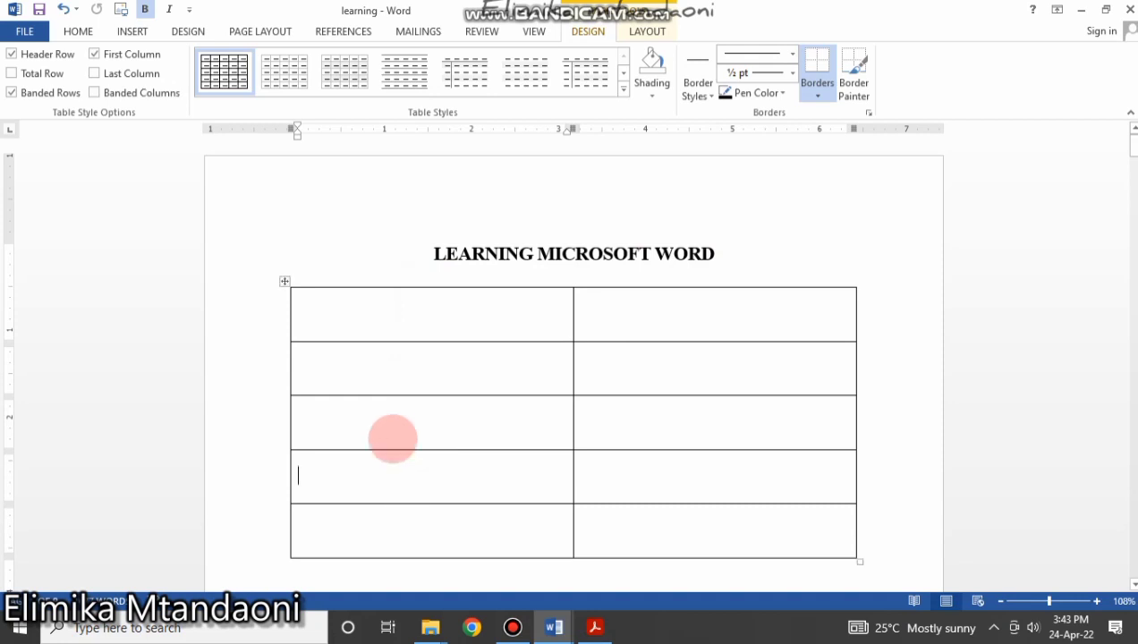
{"action": "left_click", "coordinate": [285, 281]}
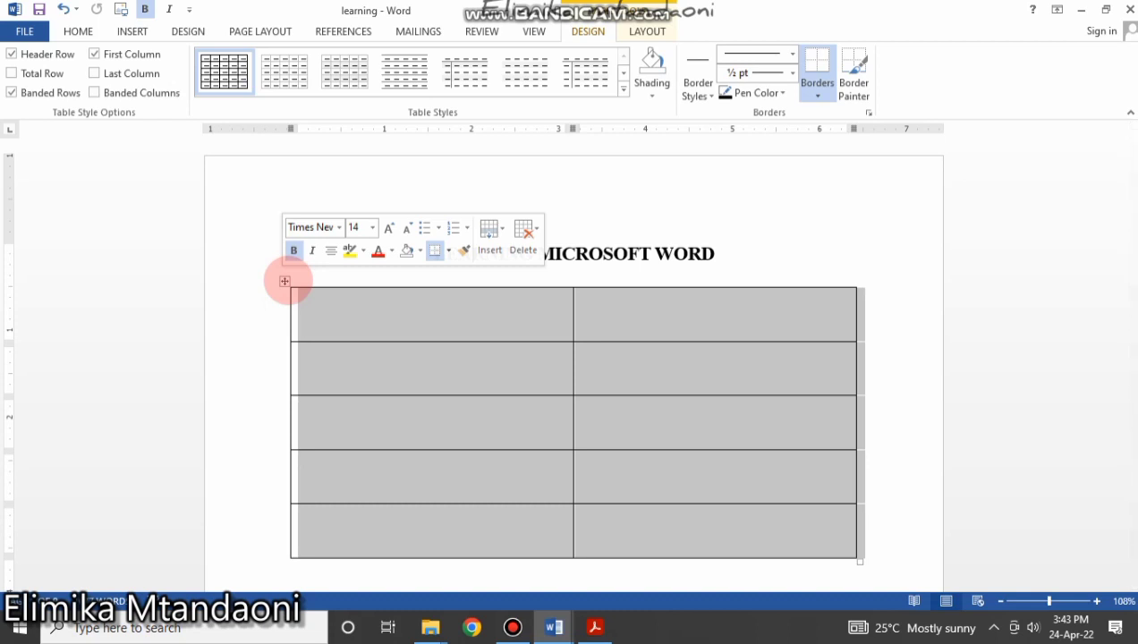
{"action": "left_click", "coordinate": [336, 307]}
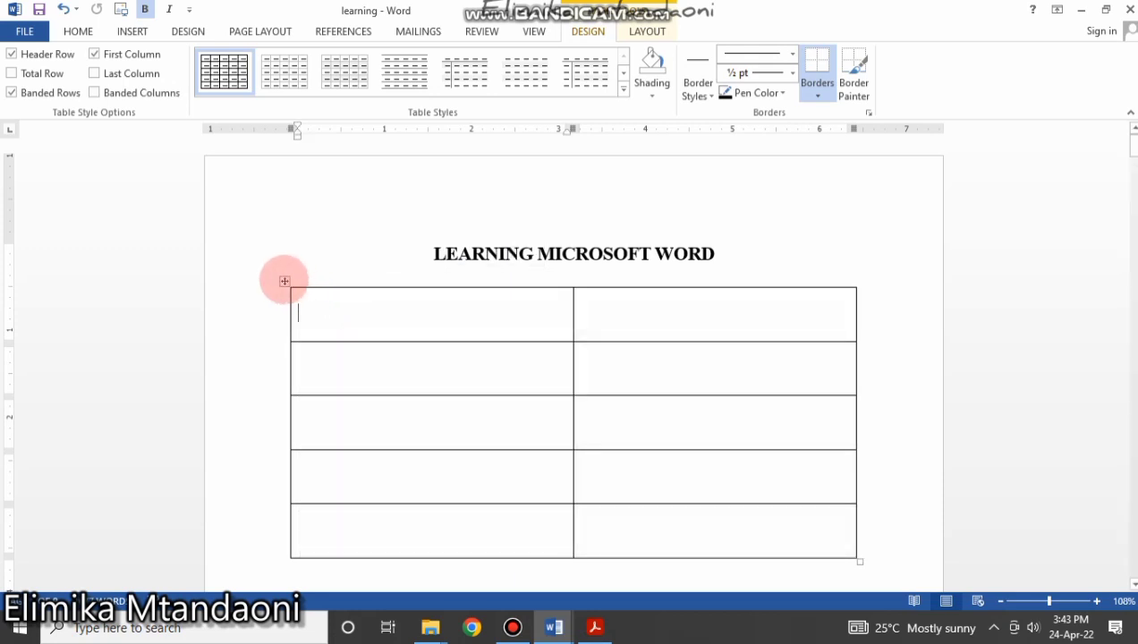
{"action": "left_click", "coordinate": [284, 281]}
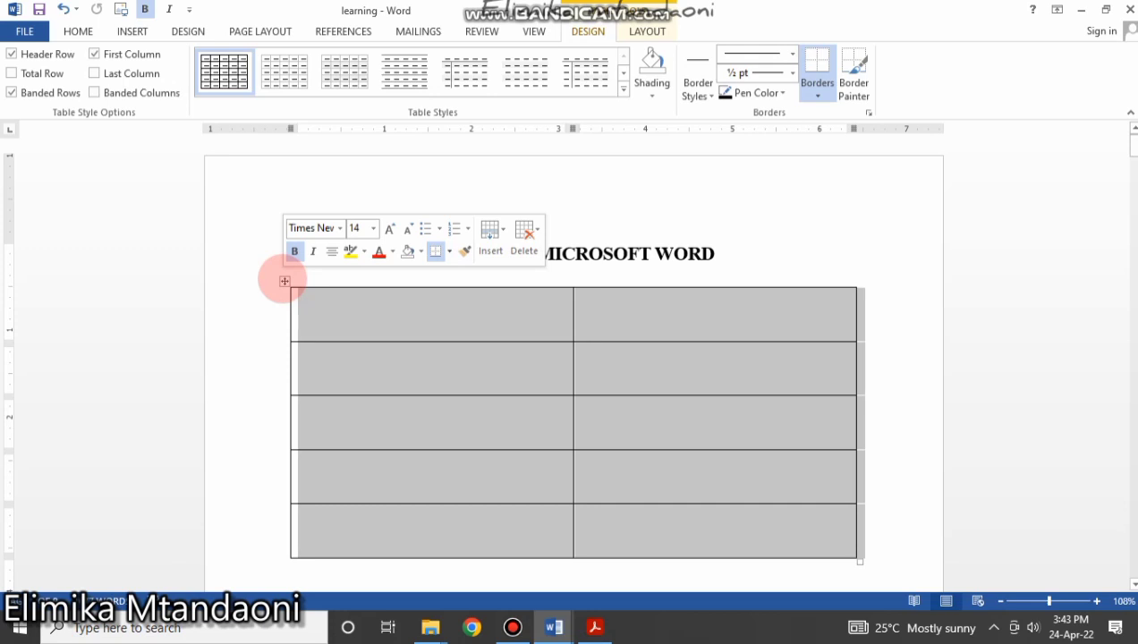
Insert columns to the right, widening the table to four columns across five rows.
{"action": "right_click", "coordinate": [284, 281]}
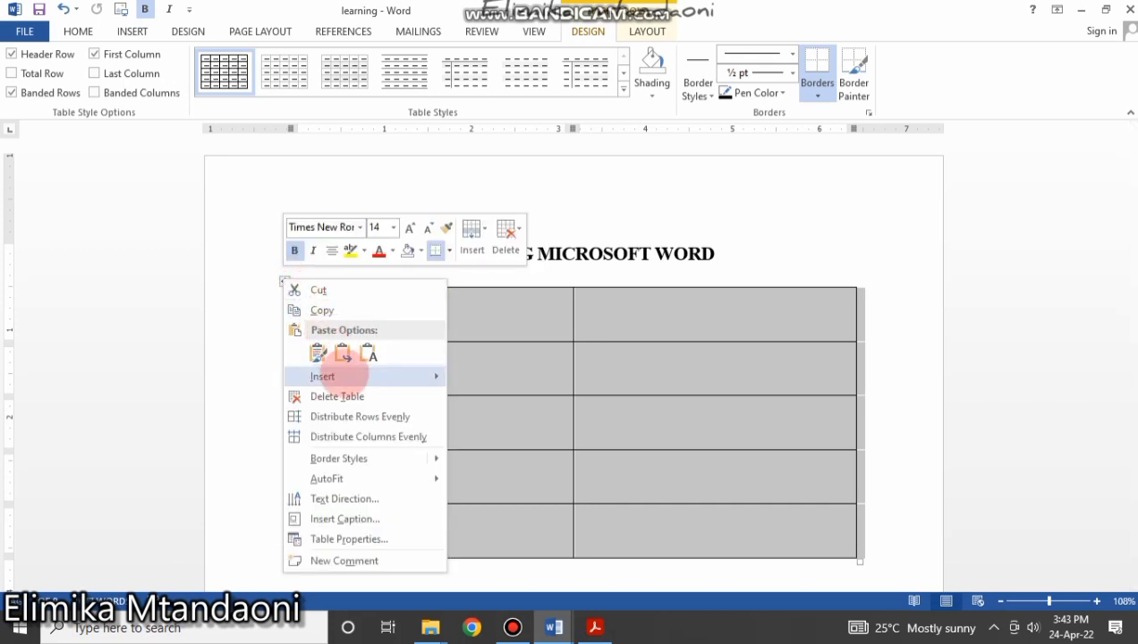
{"action": "mouse_move", "coordinate": [339, 374]}
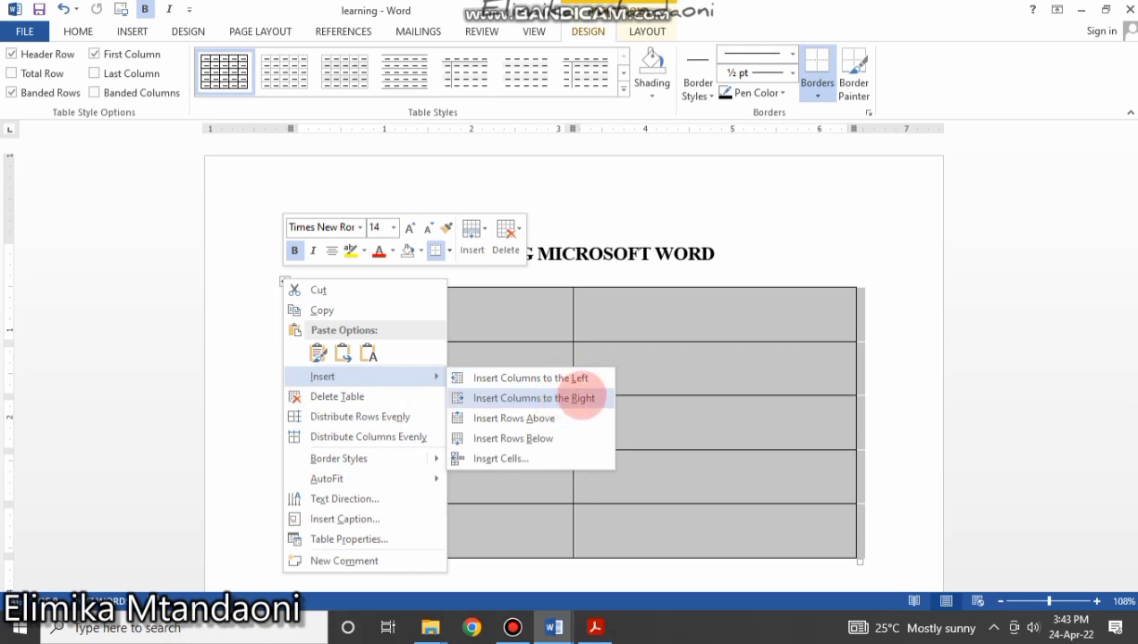
{"action": "left_click", "coordinate": [583, 398]}
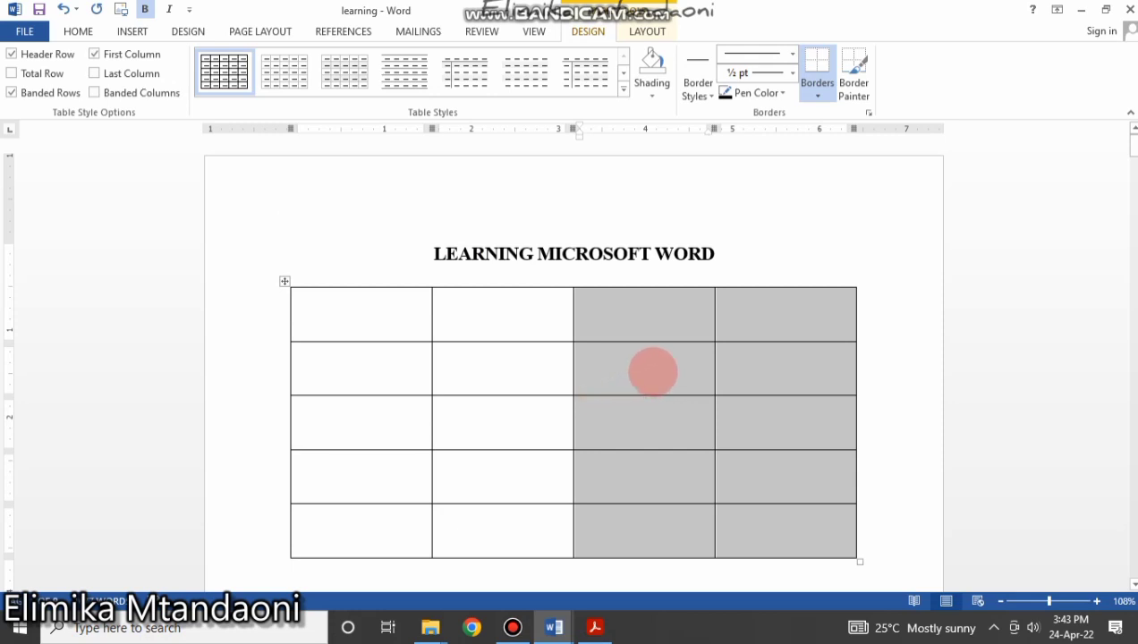
{"action": "left_click", "coordinate": [736, 384]}
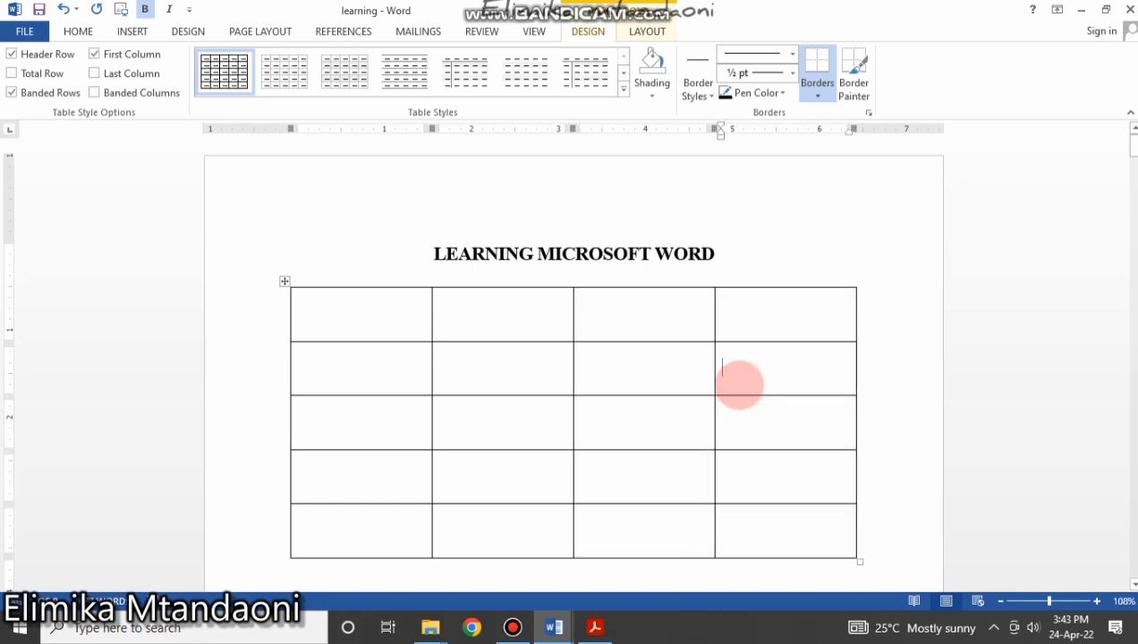
{"action": "left_click", "coordinate": [394, 301]}
{"action": "left_click", "coordinate": [474, 310]}
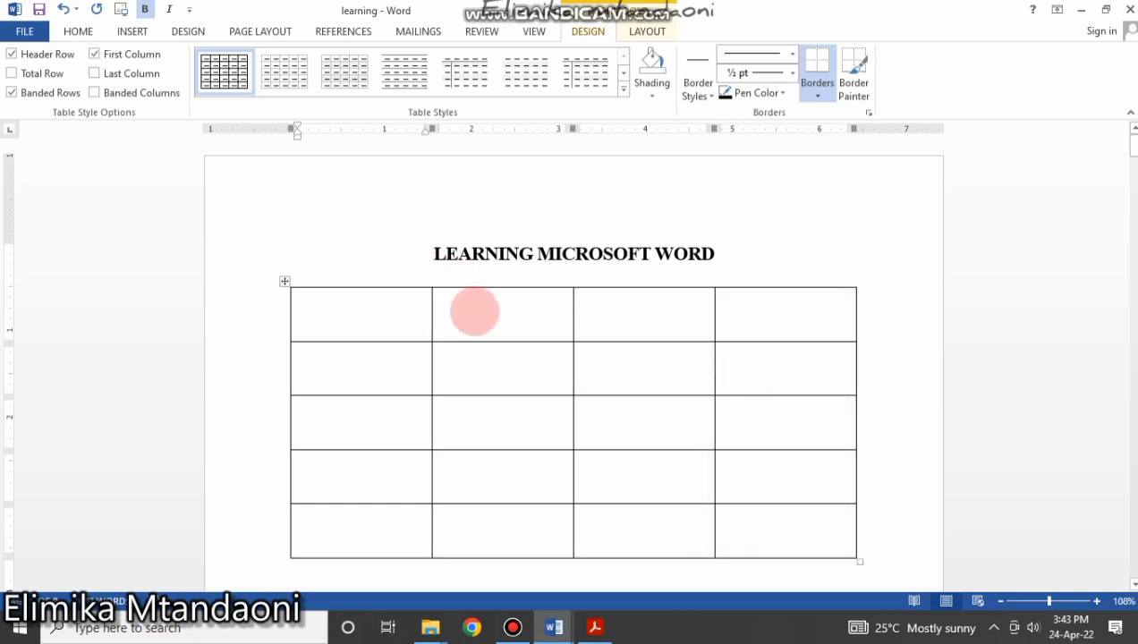
{"action": "left_click", "coordinate": [636, 312]}
Delete the fourth column, leaving a three-column, five-row table.
{"action": "mouse_move", "coordinate": [785, 300]}
{"action": "left_mouse_down"}
{"action": "mouse_move", "coordinate": [808, 562]}
{"action": "mouse_move", "coordinate": [808, 330]}
{"action": "mouse_move", "coordinate": [816, 523]}
{"action": "left_mouse_up"}
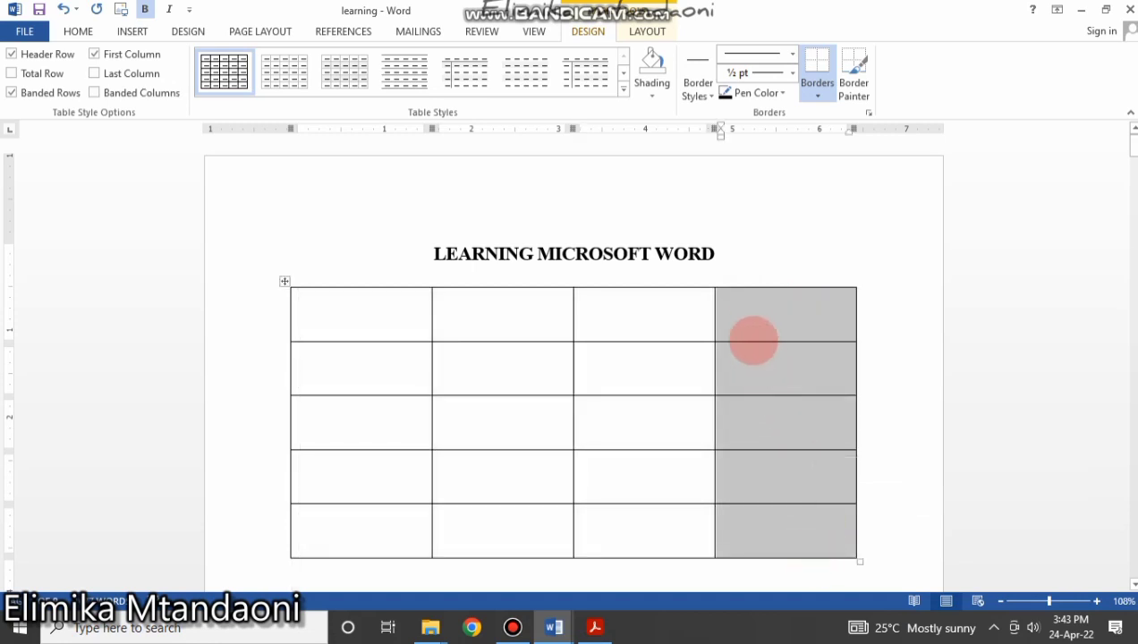
{"action": "right_click", "coordinate": [750, 321]}
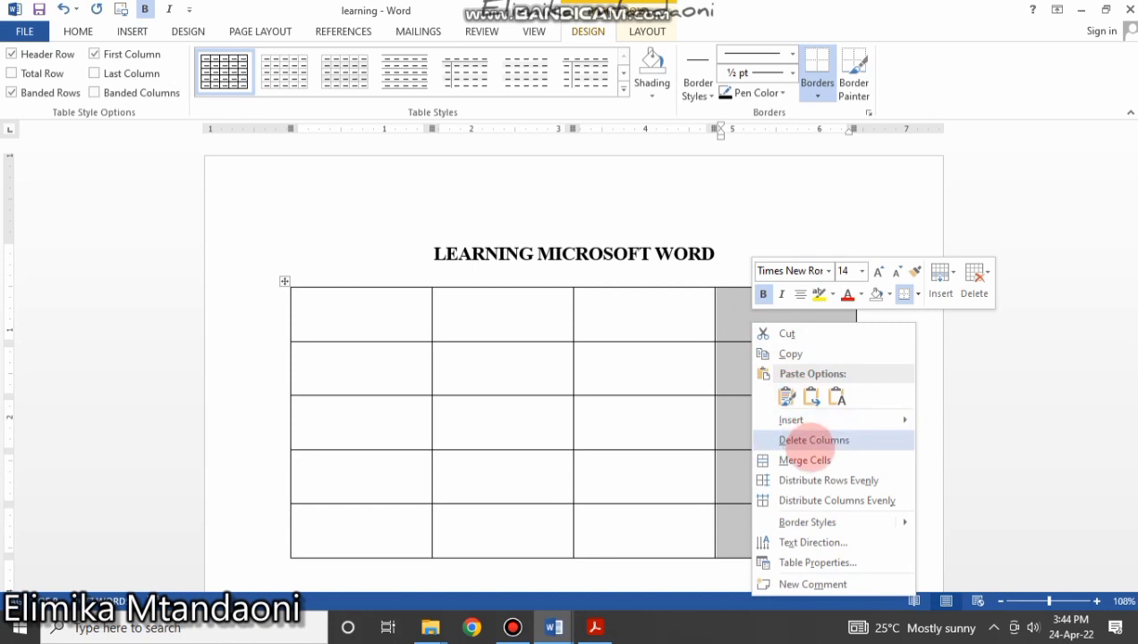
{"action": "left_click", "coordinate": [814, 440]}
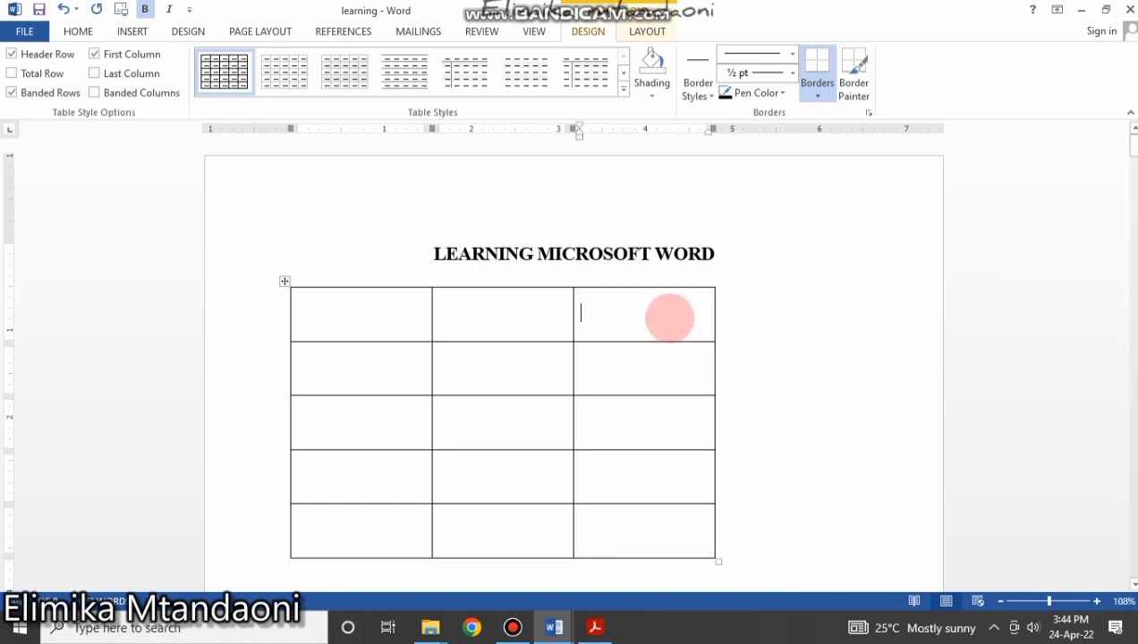
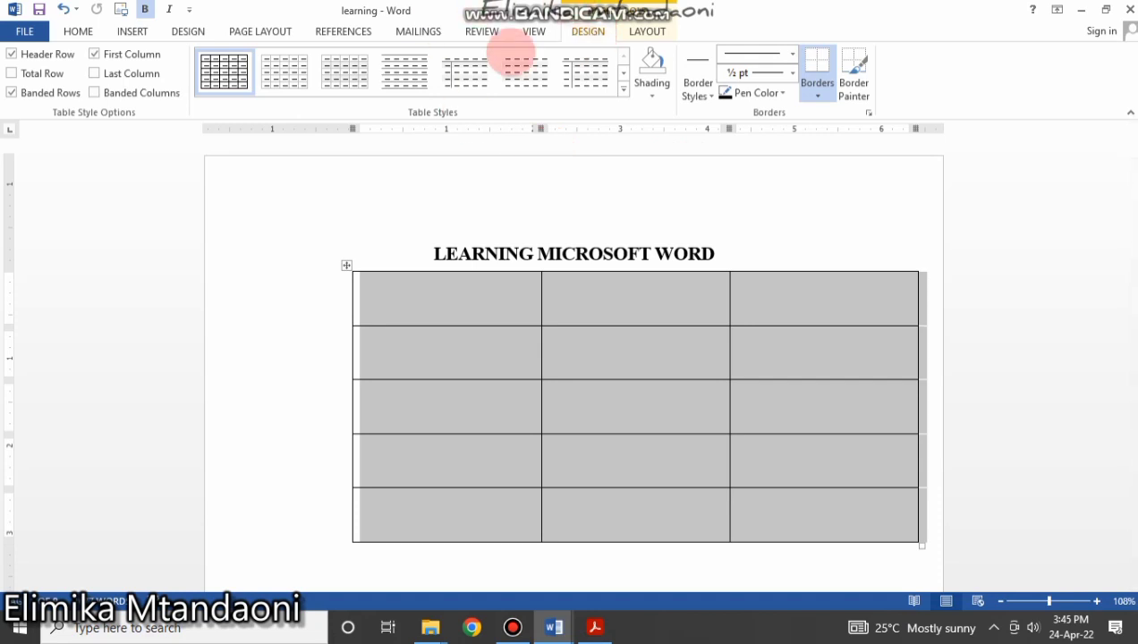
Apply the Grid Table 4 style, giving the table a black header row and grey banded rows.
{"action": "left_click", "coordinate": [281, 74]}
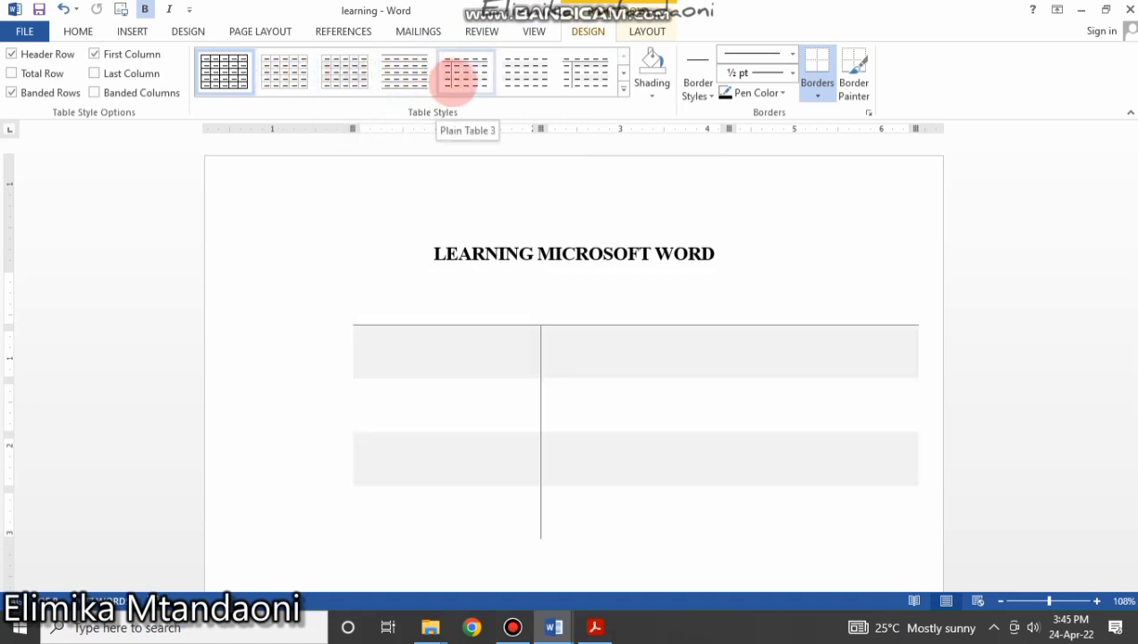
{"action": "left_click", "coordinate": [624, 89]}
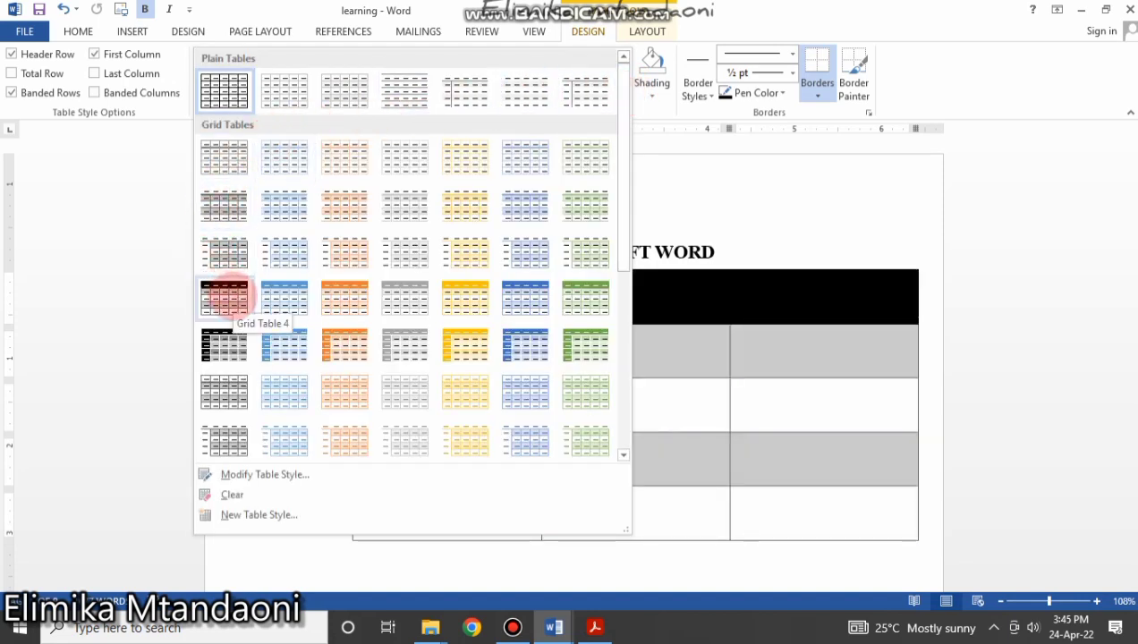
{"action": "left_click", "coordinate": [224, 298]}
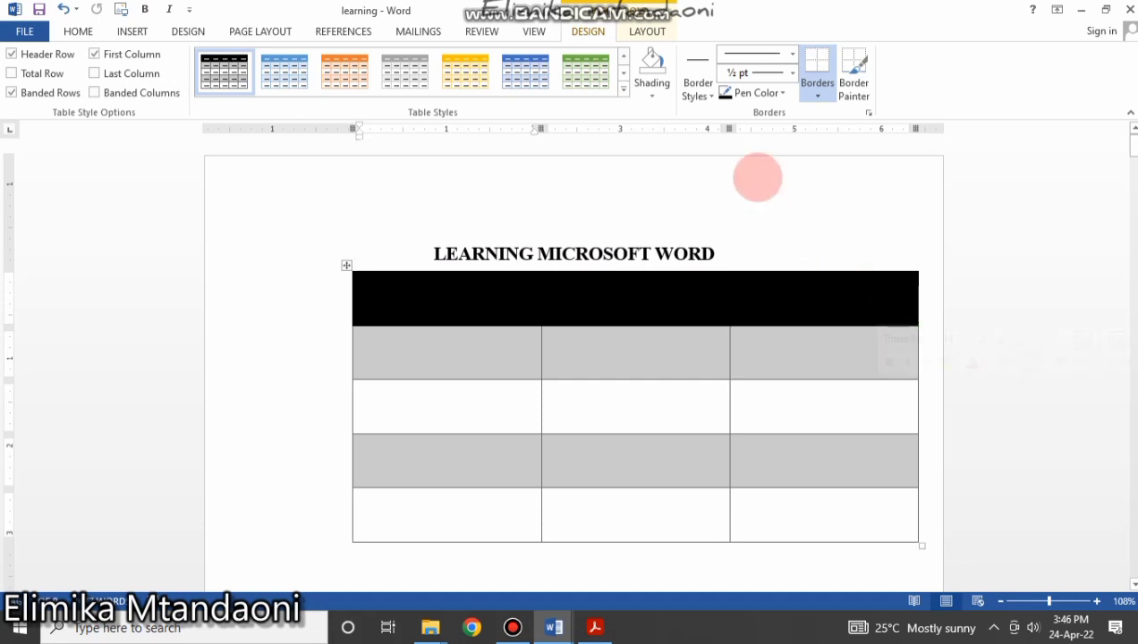
{"action": "left_click", "coordinate": [653, 94]}
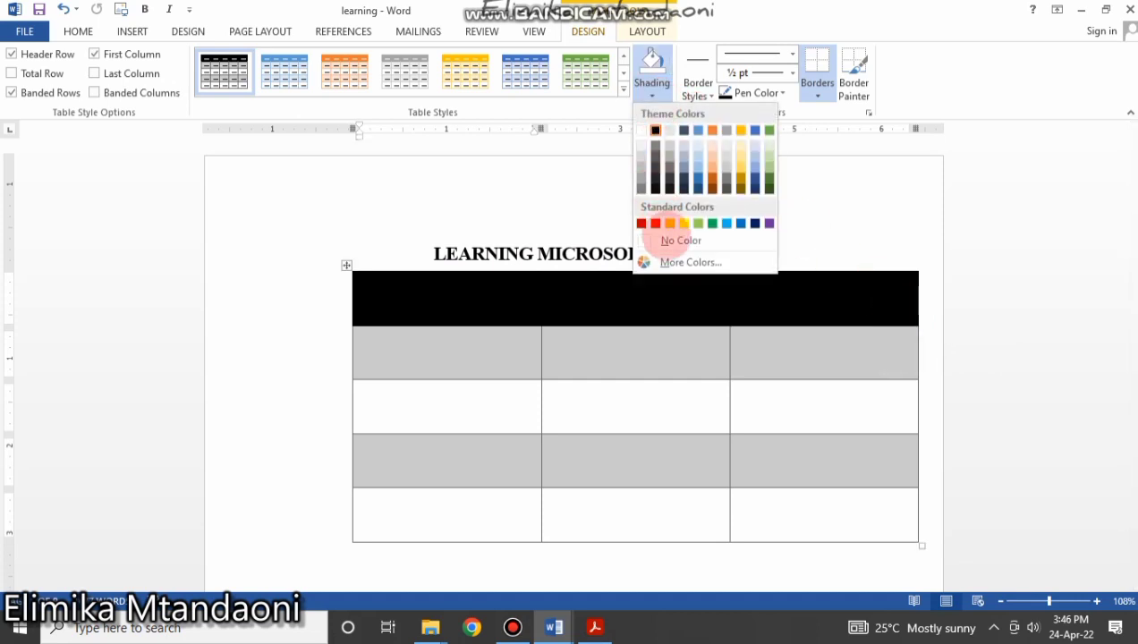
Set the header row and the second row to No Color shading.
{"action": "left_click", "coordinate": [667, 237]}
{"action": "left_click", "coordinate": [663, 360]}
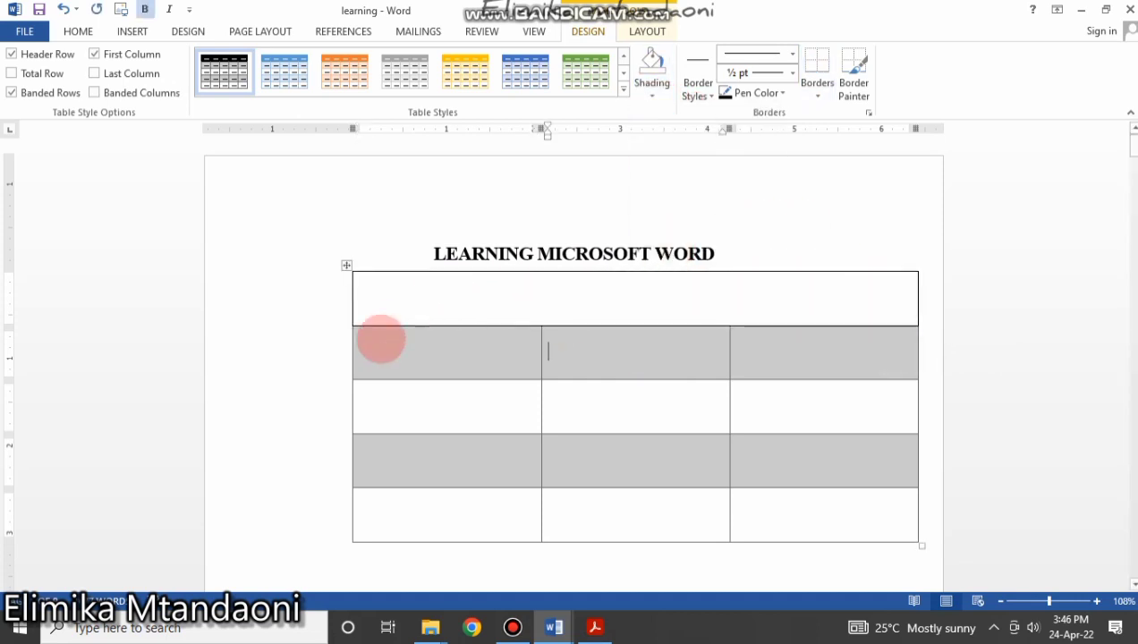
{"action": "left_click_drag", "start_coordinate": [414, 342], "coordinate": [845, 340]}
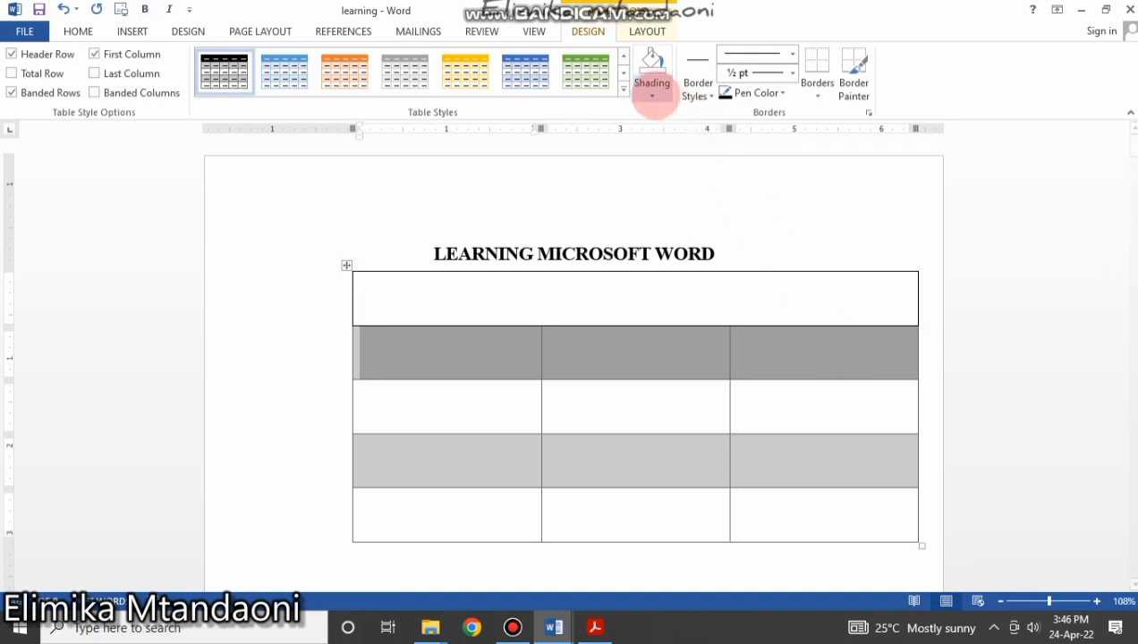
{"action": "left_click", "coordinate": [653, 90]}
{"action": "left_click", "coordinate": [680, 240]}
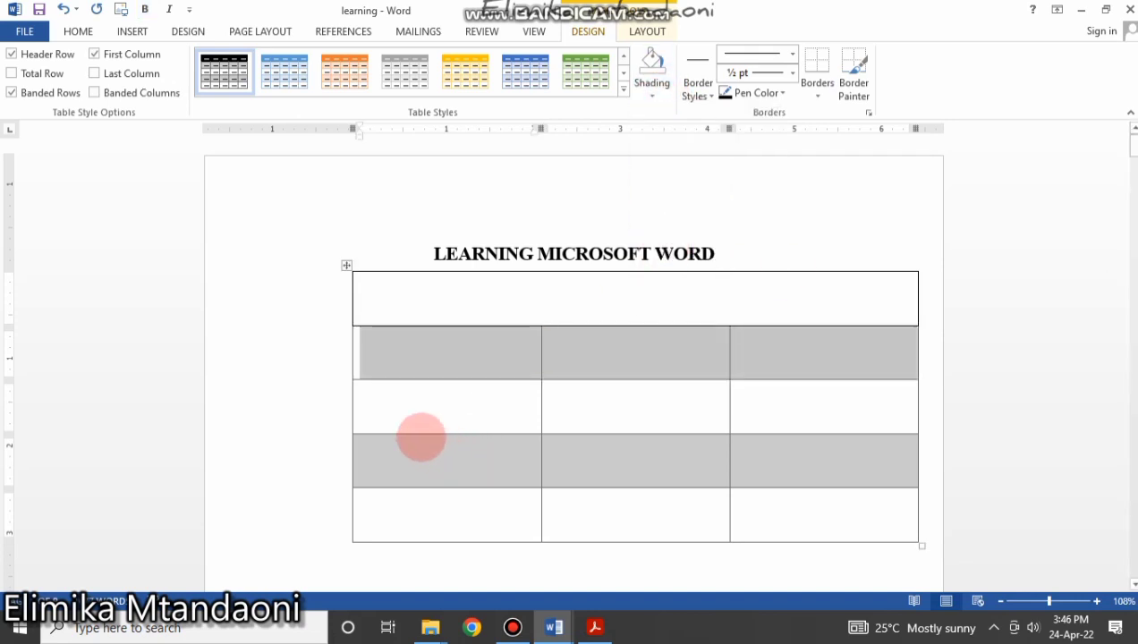
{"action": "left_click", "coordinate": [412, 463]}
Remove the grey shading from the fourth row so all rows are white.
{"action": "left_click_drag", "start_coordinate": [368, 445], "coordinate": [869, 454]}
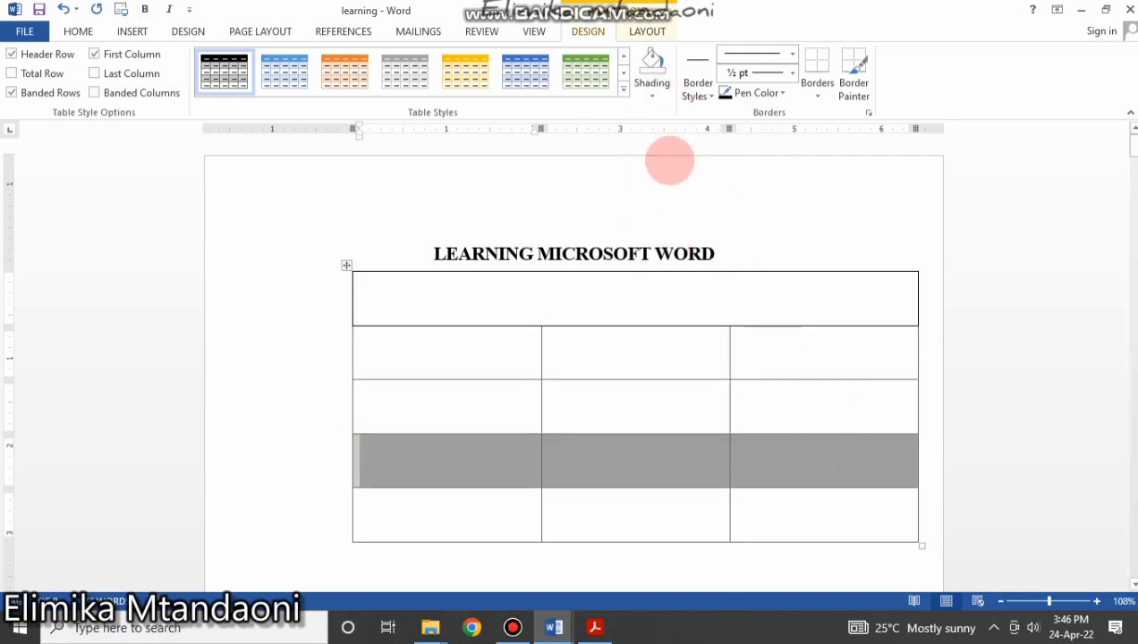
{"action": "left_click", "coordinate": [653, 89]}
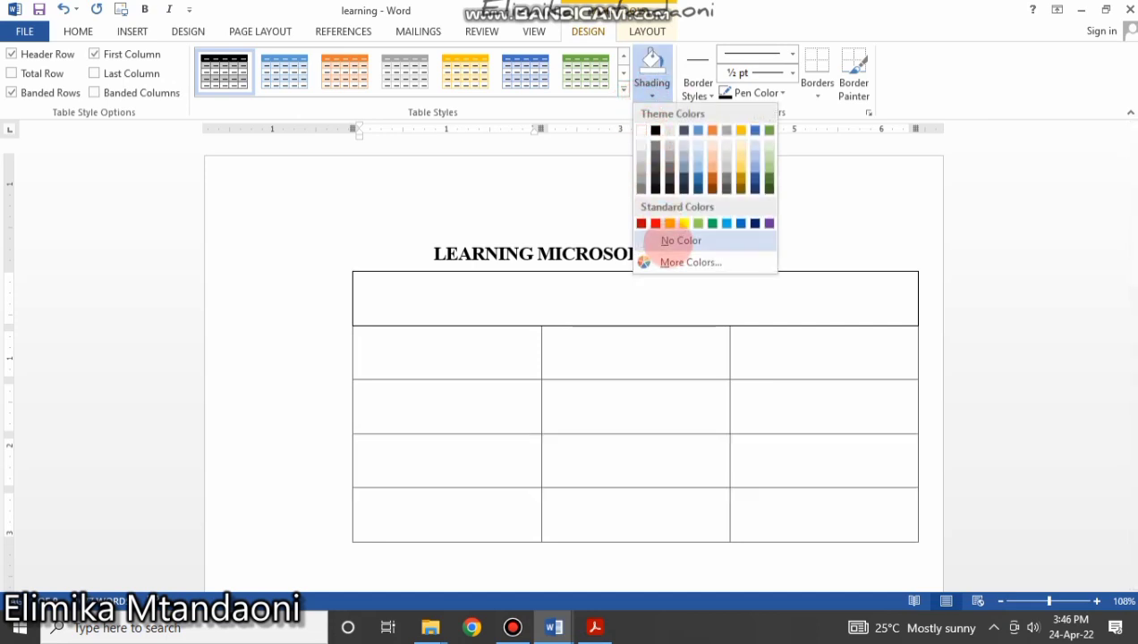
{"action": "left_click", "coordinate": [680, 239]}
{"action": "left_click", "coordinate": [653, 344]}
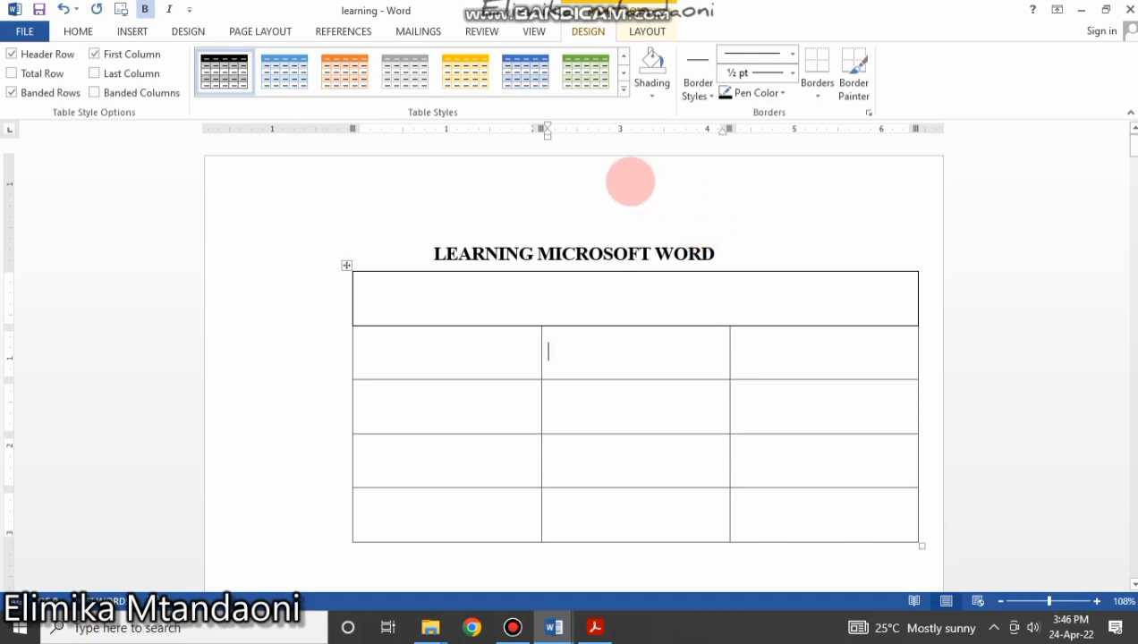
{"action": "left_click", "coordinate": [510, 300]}
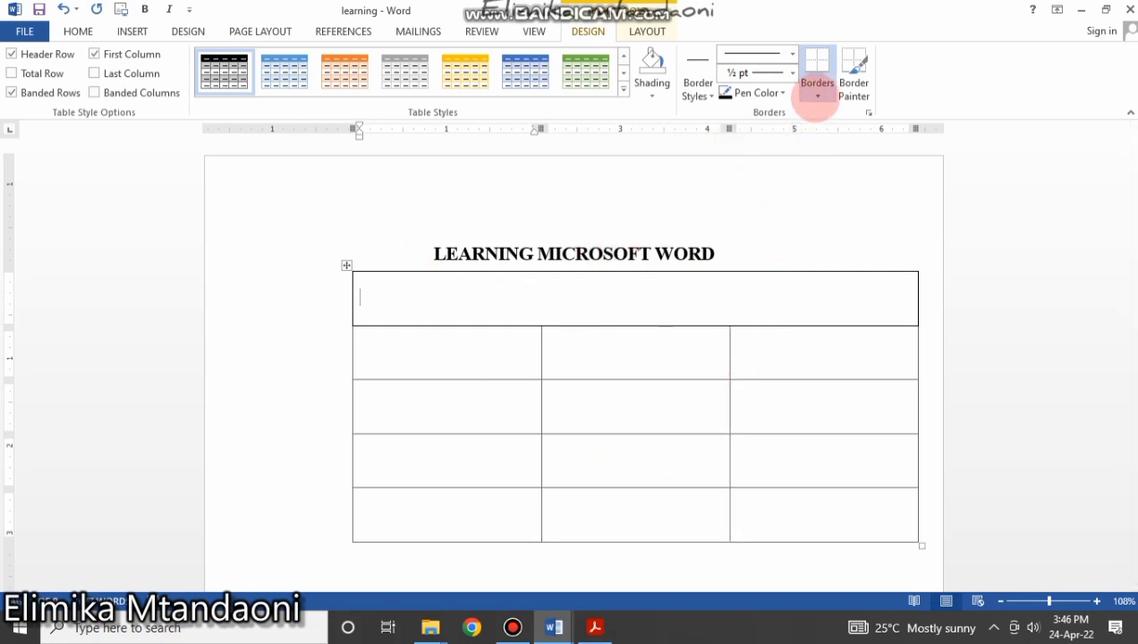
Give every table cell single black borders with All Borders, then turn on Border Painter.
{"action": "left_click", "coordinate": [817, 95]}
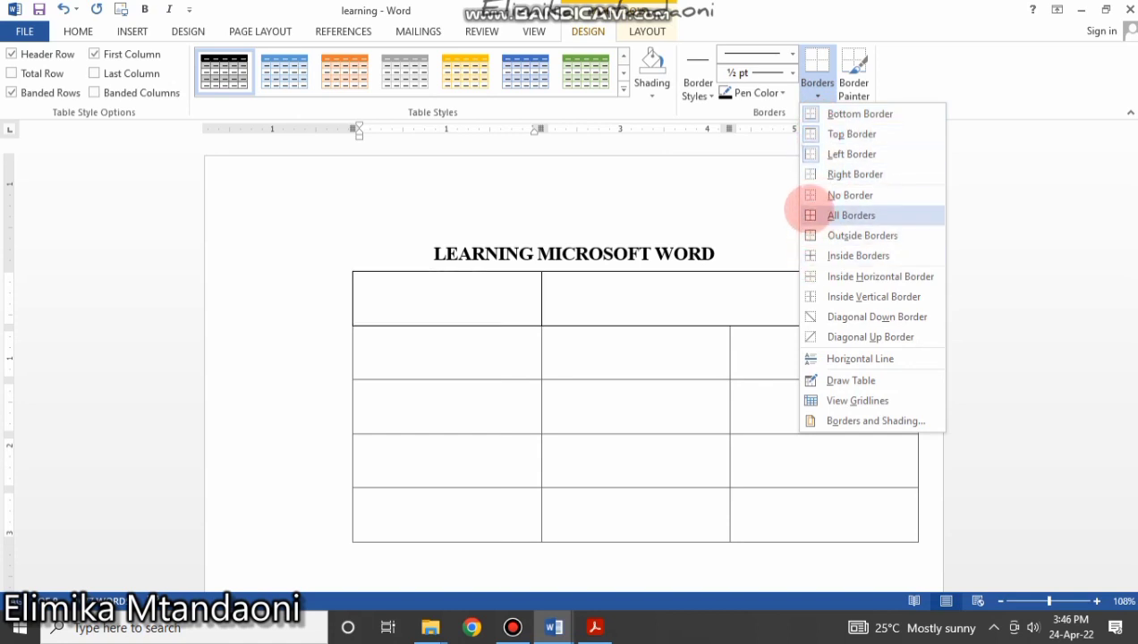
{"action": "left_click", "coordinate": [810, 213]}
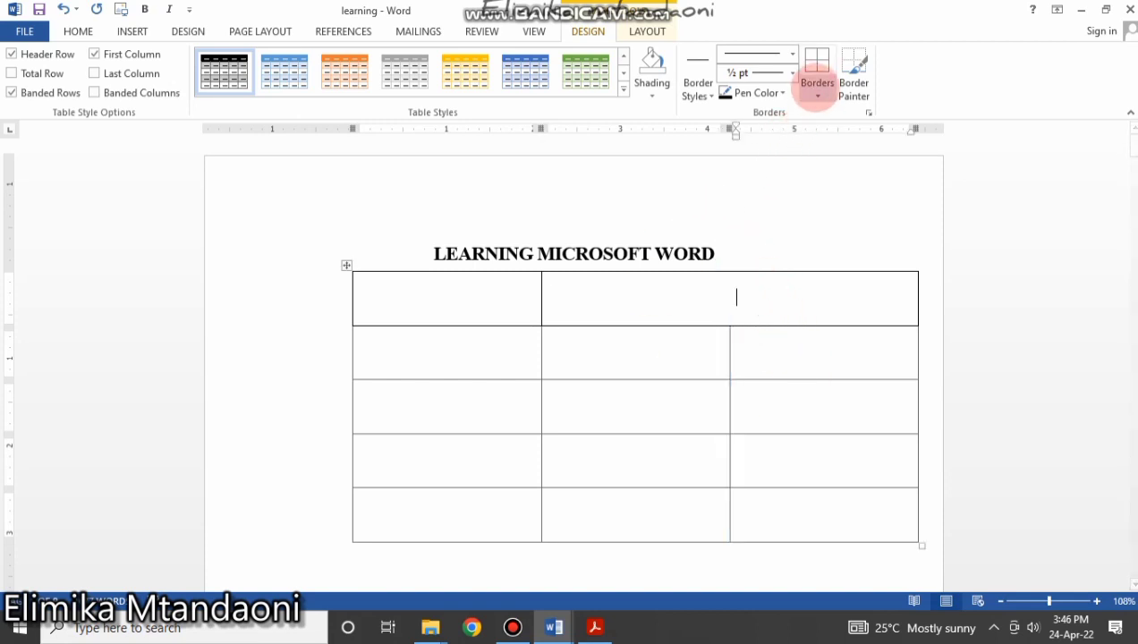
{"action": "left_click", "coordinate": [818, 87]}
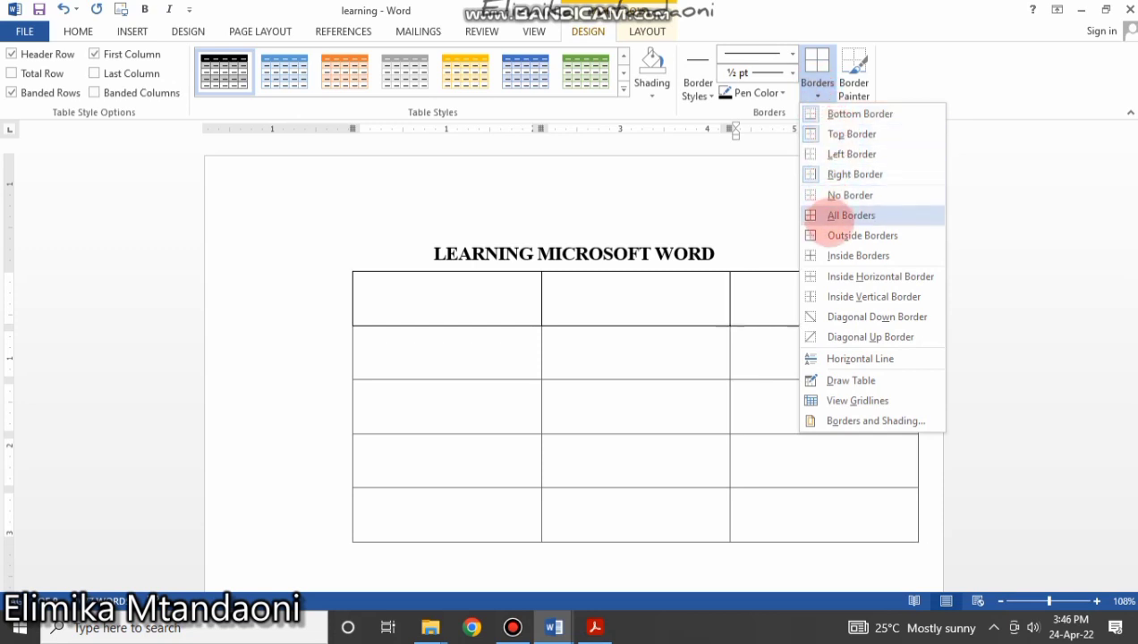
{"action": "left_click", "coordinate": [851, 215]}
{"action": "left_click", "coordinate": [587, 418]}
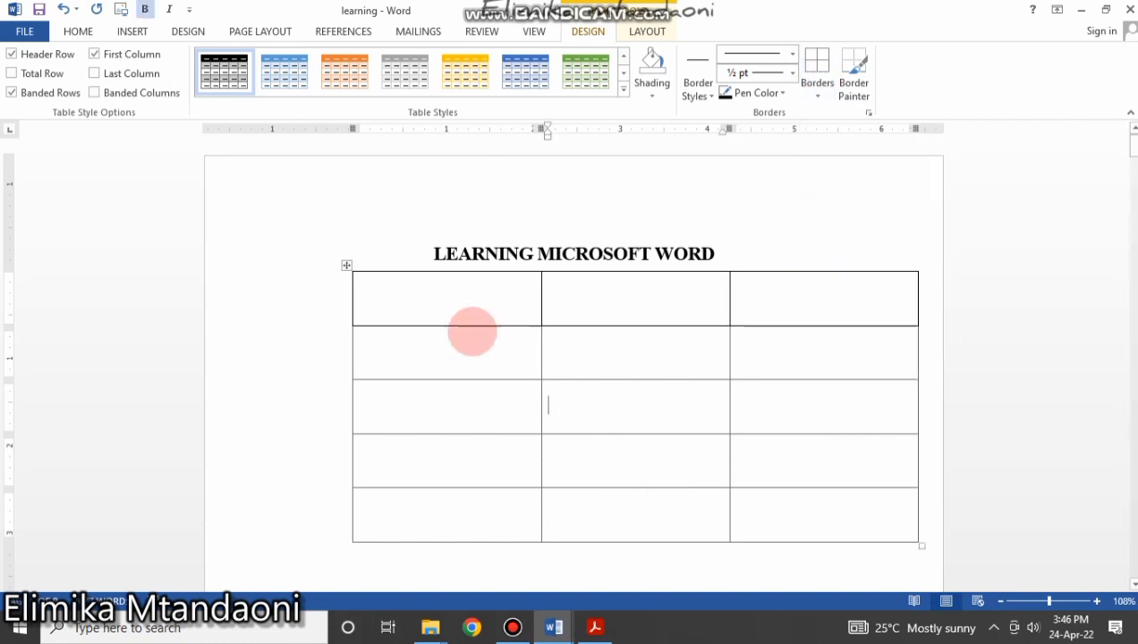
{"action": "left_click", "coordinate": [347, 265]}
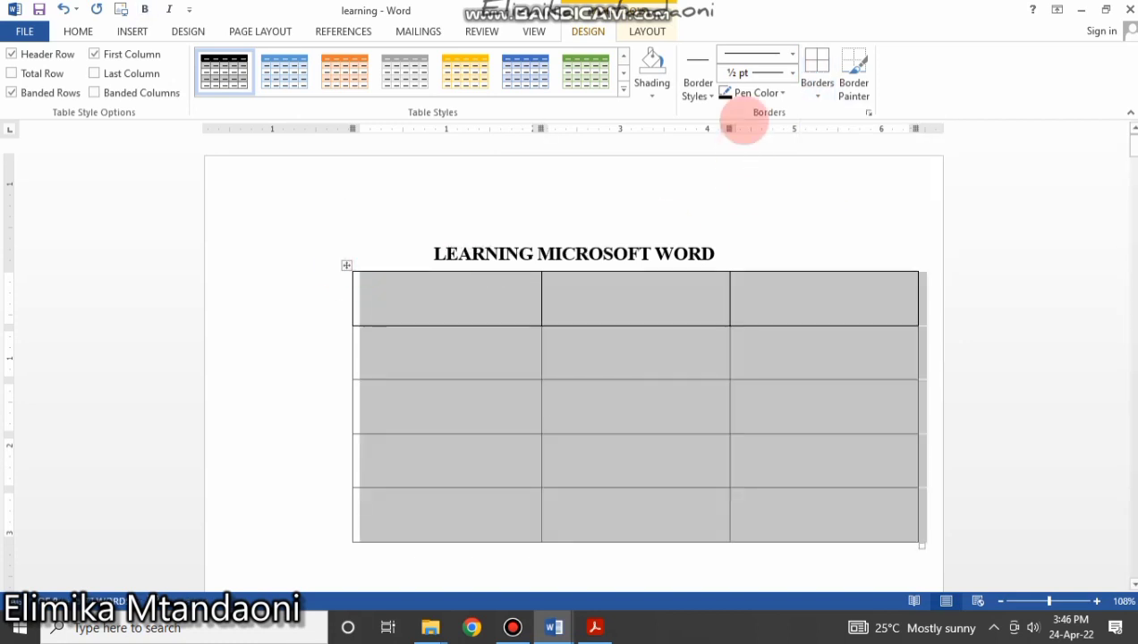
{"action": "left_click", "coordinate": [818, 95]}
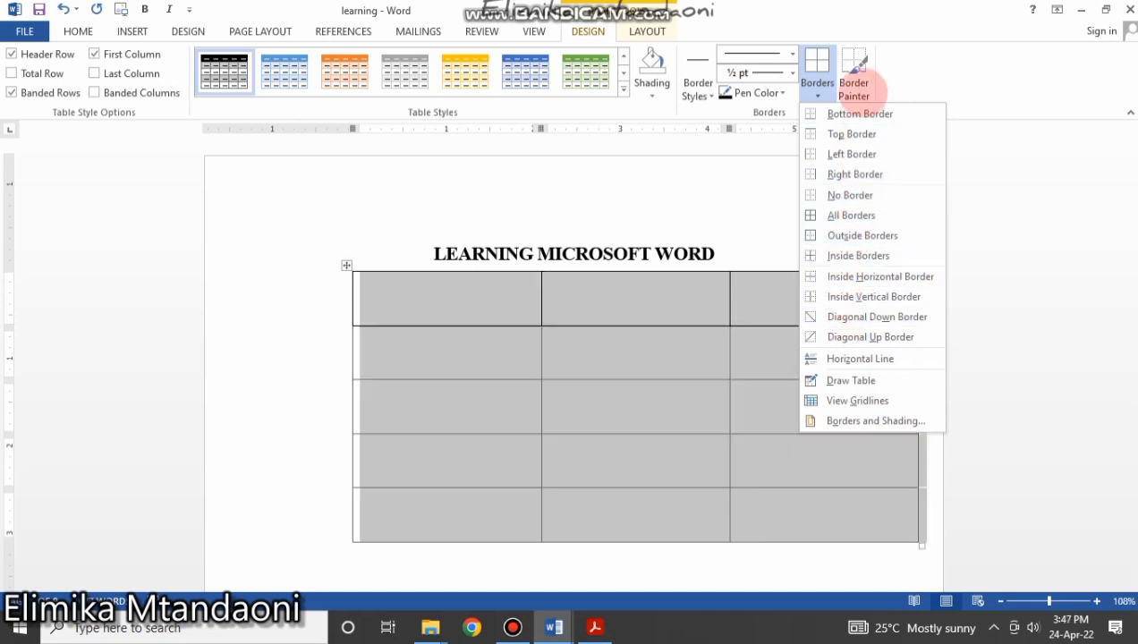
{"action": "left_click", "coordinate": [650, 268]}
{"action": "left_click", "coordinate": [752, 300]}
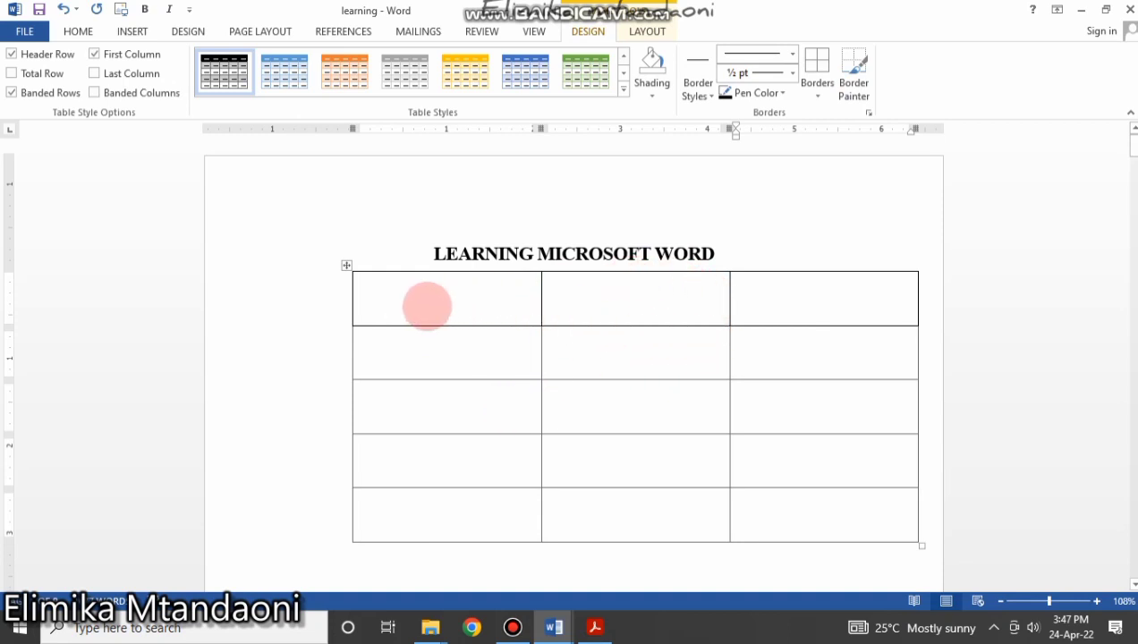
{"action": "left_click", "coordinate": [848, 89]}
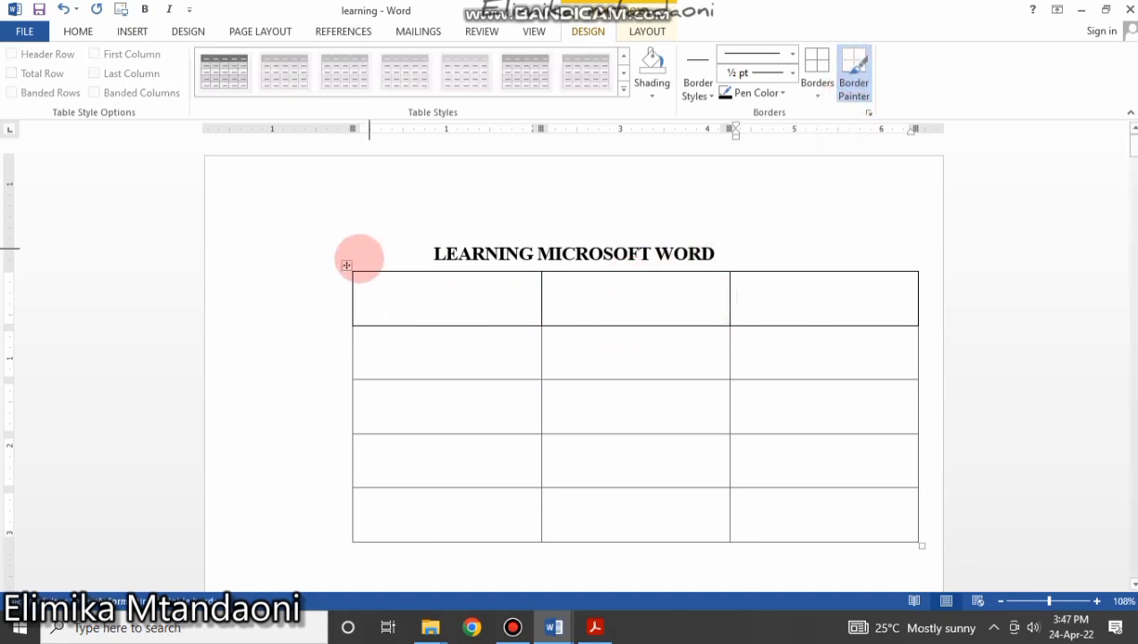
Paint borders along the table's top and left edges and the column 1/2 divider.
{"action": "mouse_move", "coordinate": [356, 271]}
{"action": "left_mouse_down"}
{"action": "mouse_move", "coordinate": [893, 271]}
{"action": "mouse_move", "coordinate": [912, 328]}
{"action": "mouse_move", "coordinate": [913, 540]}
{"action": "left_mouse_up"}
{"action": "mouse_move", "coordinate": [354, 272]}
{"action": "left_mouse_down"}
{"action": "mouse_move", "coordinate": [360, 544]}
{"action": "mouse_move", "coordinate": [352, 533]}
{"action": "left_mouse_up"}
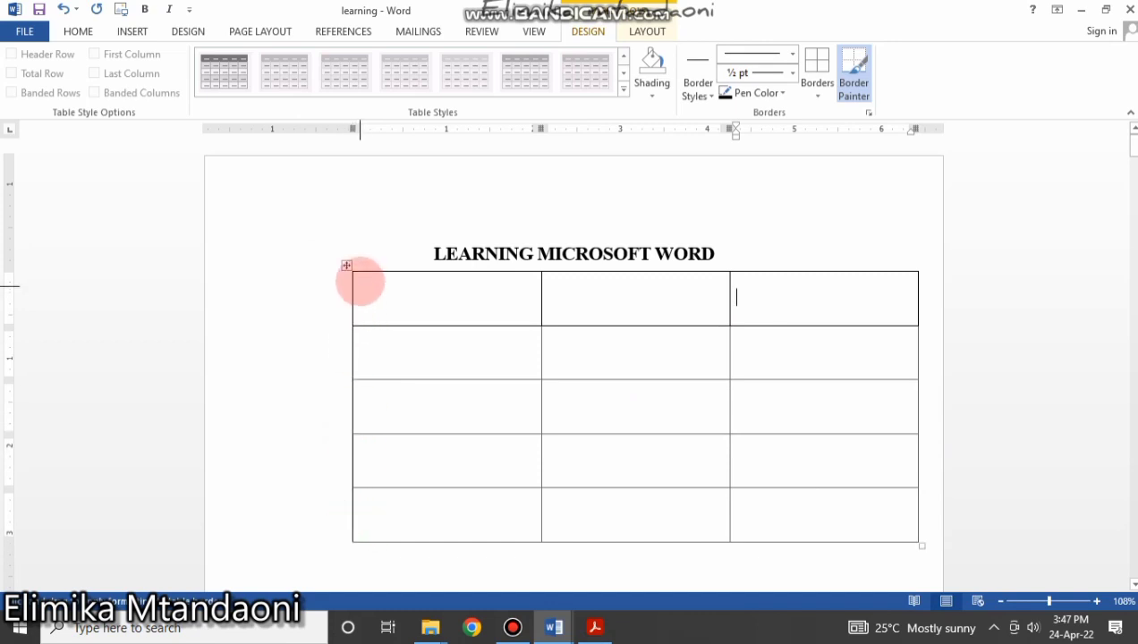
{"action": "left_click_drag", "start_coordinate": [357, 272], "coordinate": [922, 271]}
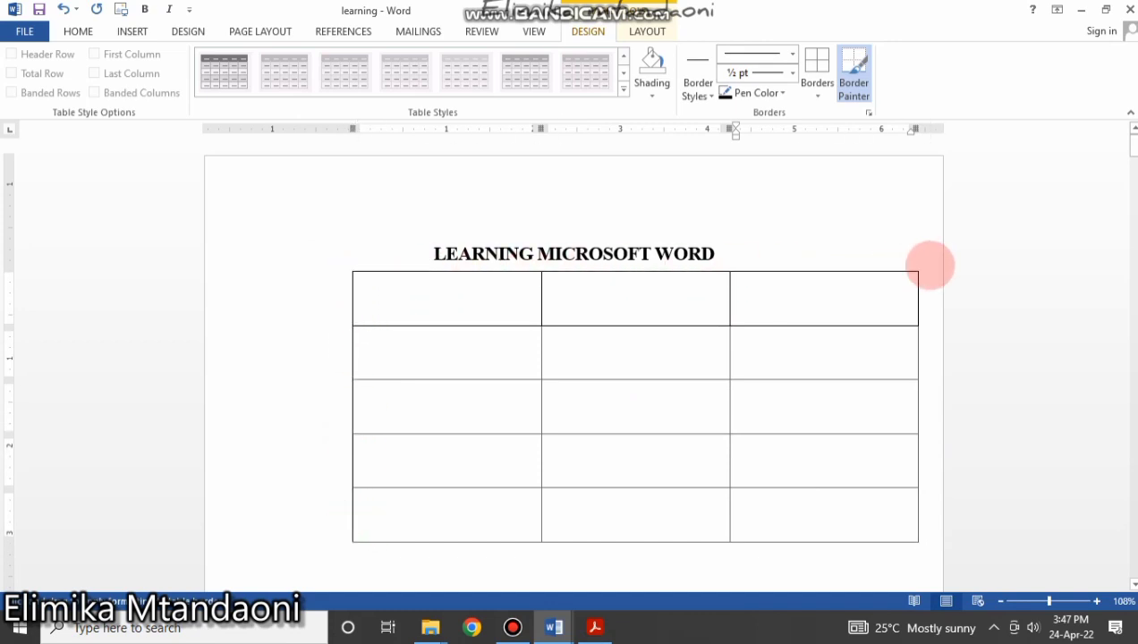
{"action": "mouse_move", "coordinate": [241, 188]}
{"action": "left_mouse_down"}
{"action": "mouse_move", "coordinate": [394, 280]}
{"action": "mouse_move", "coordinate": [245, 265]}
{"action": "left_mouse_up"}
{"action": "mouse_move", "coordinate": [245, 224]}
{"action": "left_mouse_down"}
{"action": "mouse_move", "coordinate": [311, 331]}
{"action": "mouse_move", "coordinate": [349, 530]}
{"action": "mouse_move", "coordinate": [364, 514]}
{"action": "left_mouse_up"}
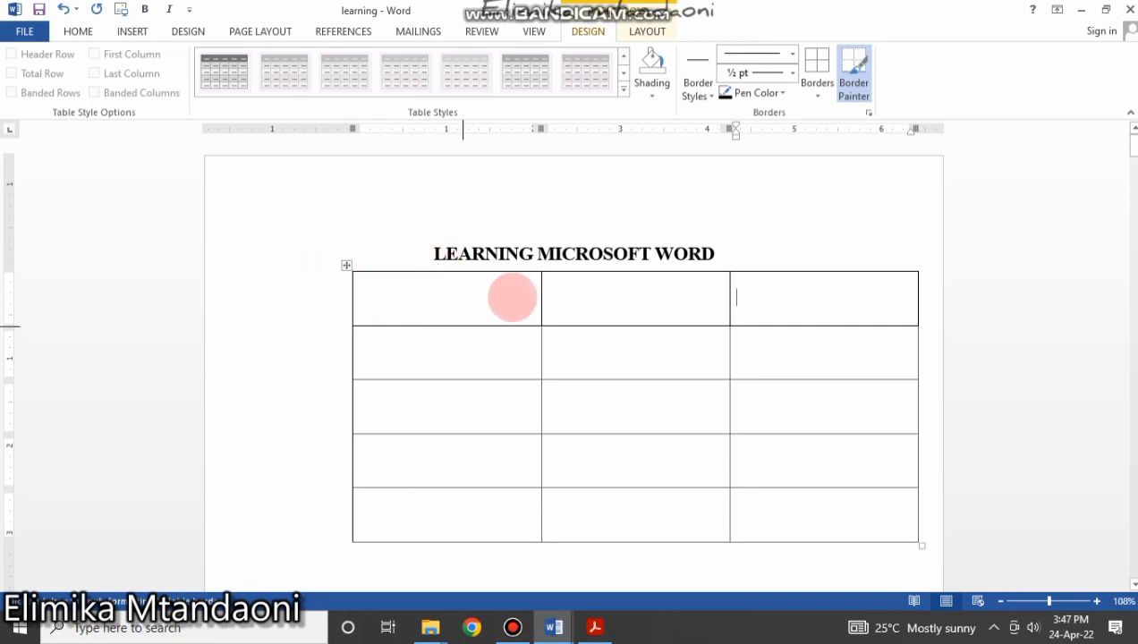
{"action": "left_click_drag", "start_coordinate": [541, 272], "coordinate": [533, 548]}
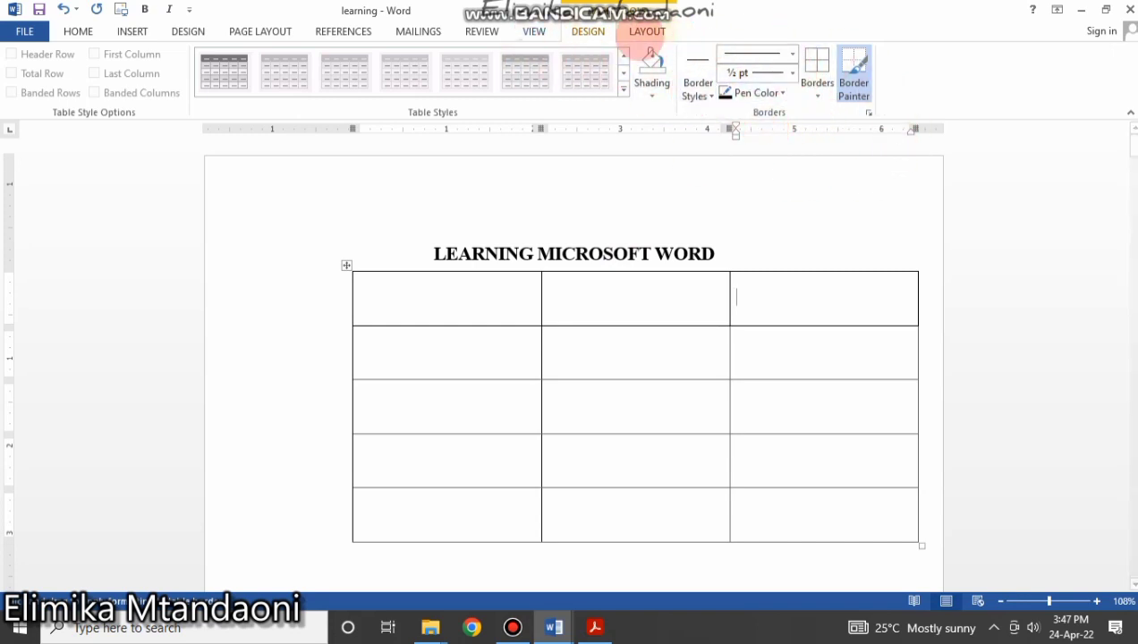
Thicken the column 2/3 divider and the header-row underline with a 3 pt line.
{"action": "left_click", "coordinate": [792, 53]}
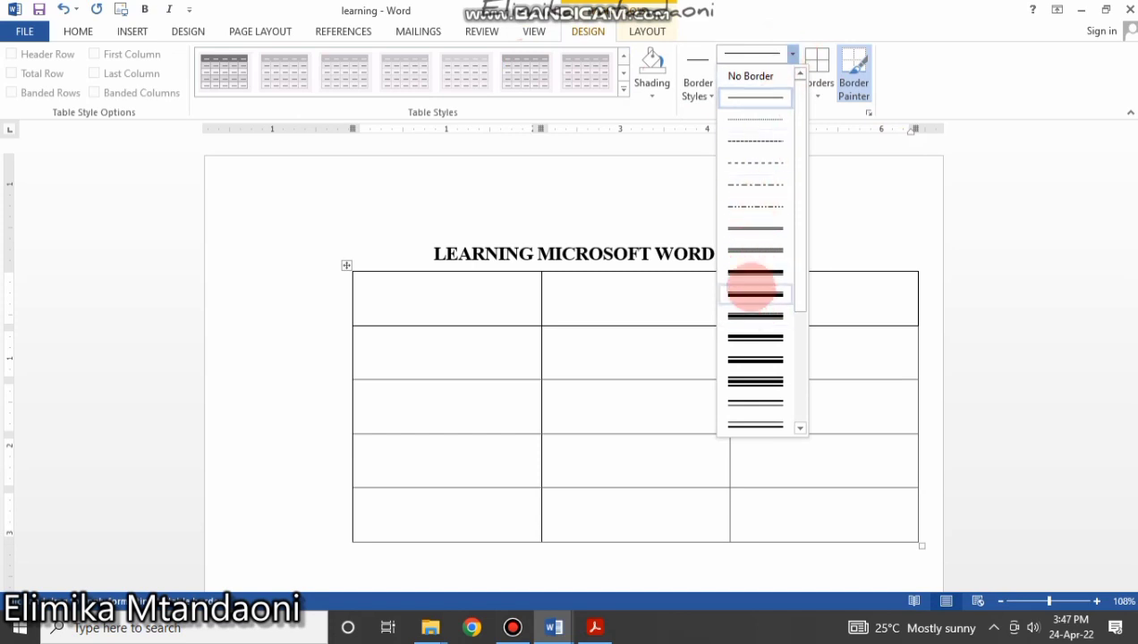
{"action": "left_click", "coordinate": [752, 282]}
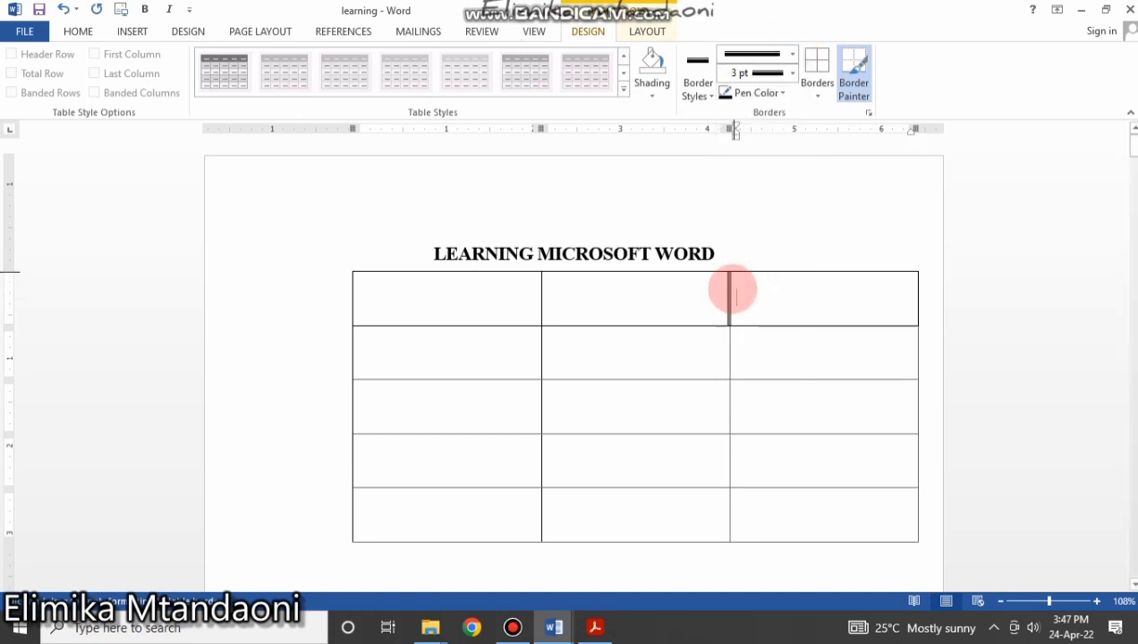
{"action": "left_click_drag", "start_coordinate": [732, 289], "coordinate": [718, 536]}
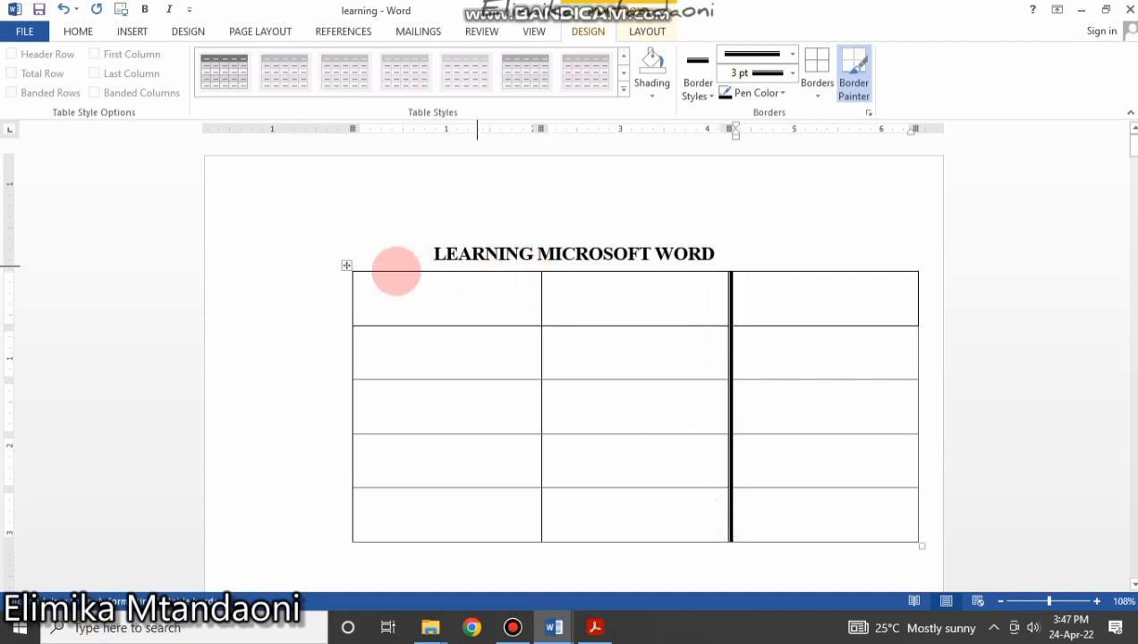
{"action": "left_click_drag", "start_coordinate": [355, 324], "coordinate": [877, 312]}
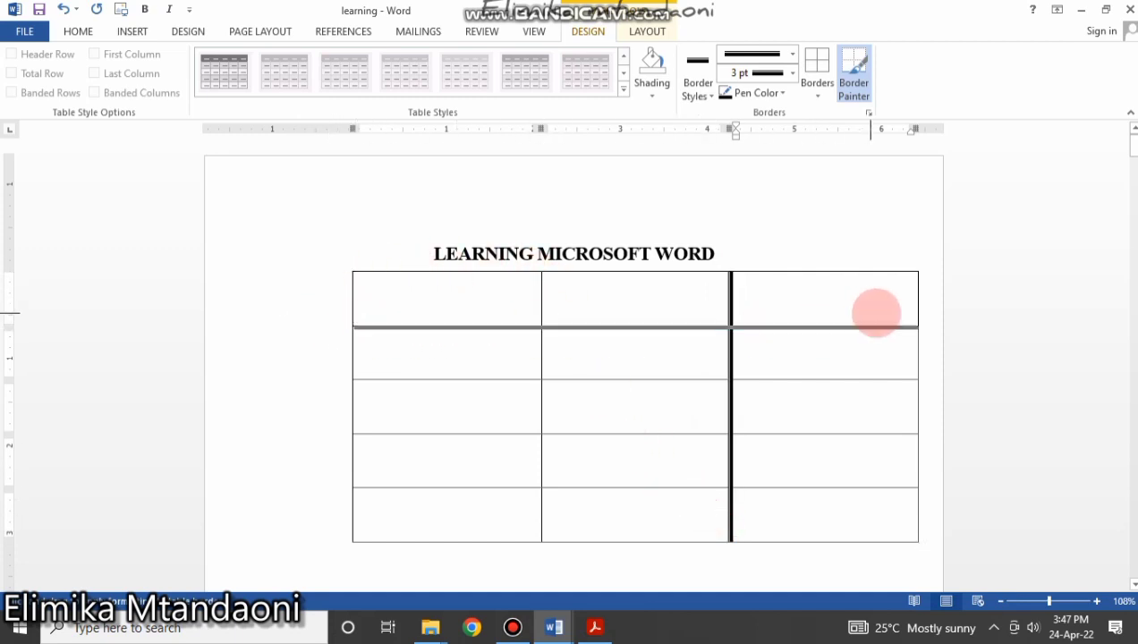
Draw triple-line borders on the row 4/5 line and column 1/2 divider, then stop painting.
{"action": "left_click", "coordinate": [792, 55]}
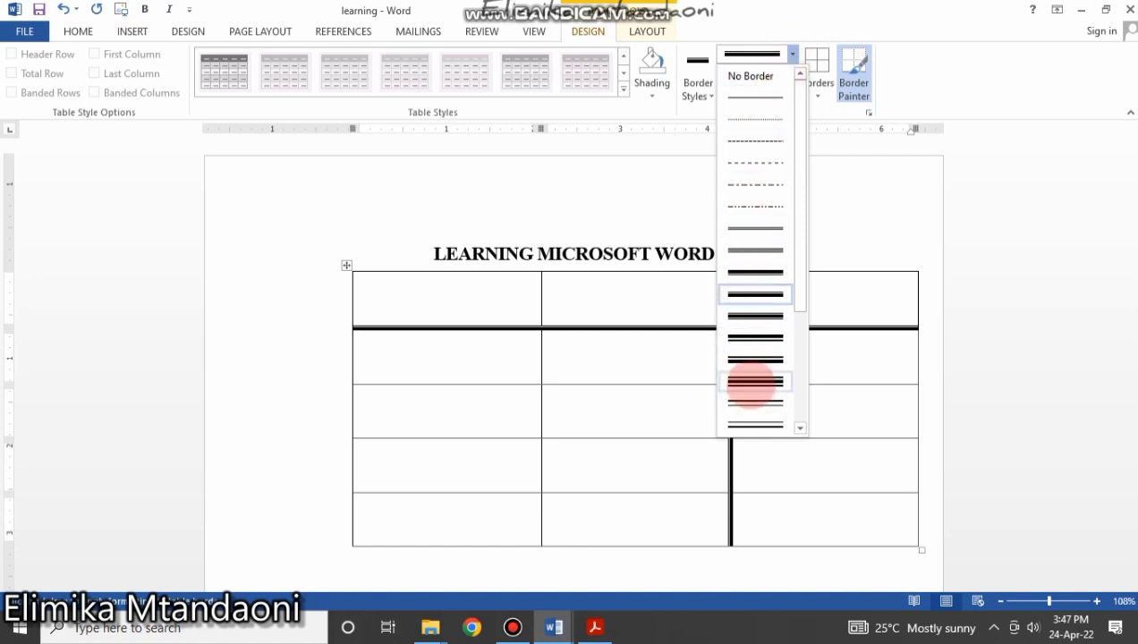
{"action": "left_click", "coordinate": [752, 383]}
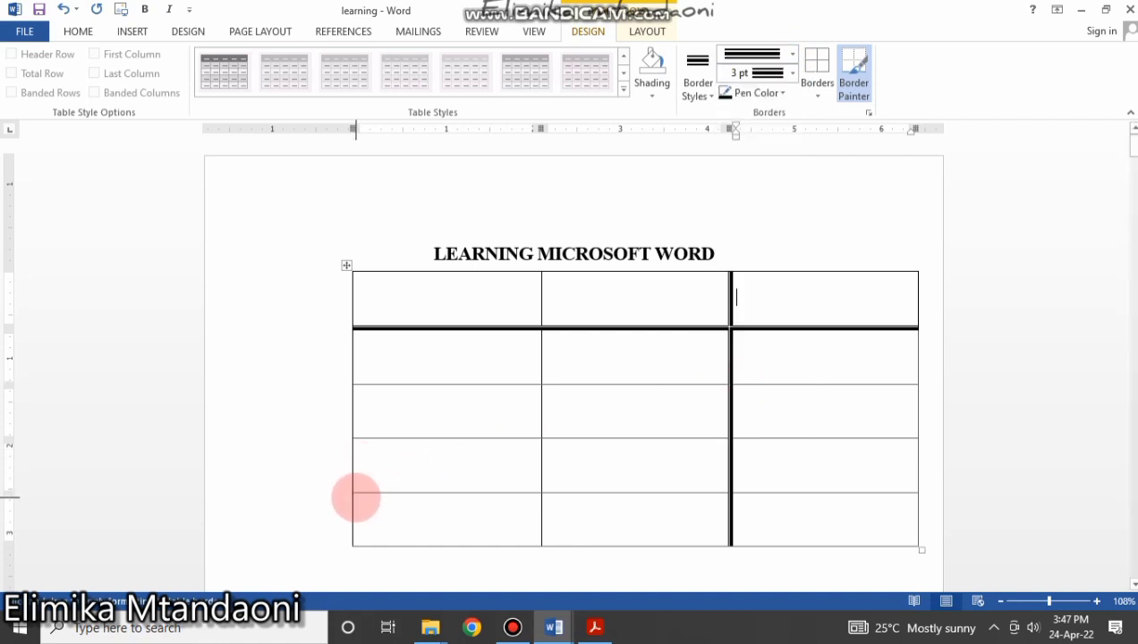
{"action": "left_click_drag", "start_coordinate": [355, 498], "coordinate": [719, 495]}
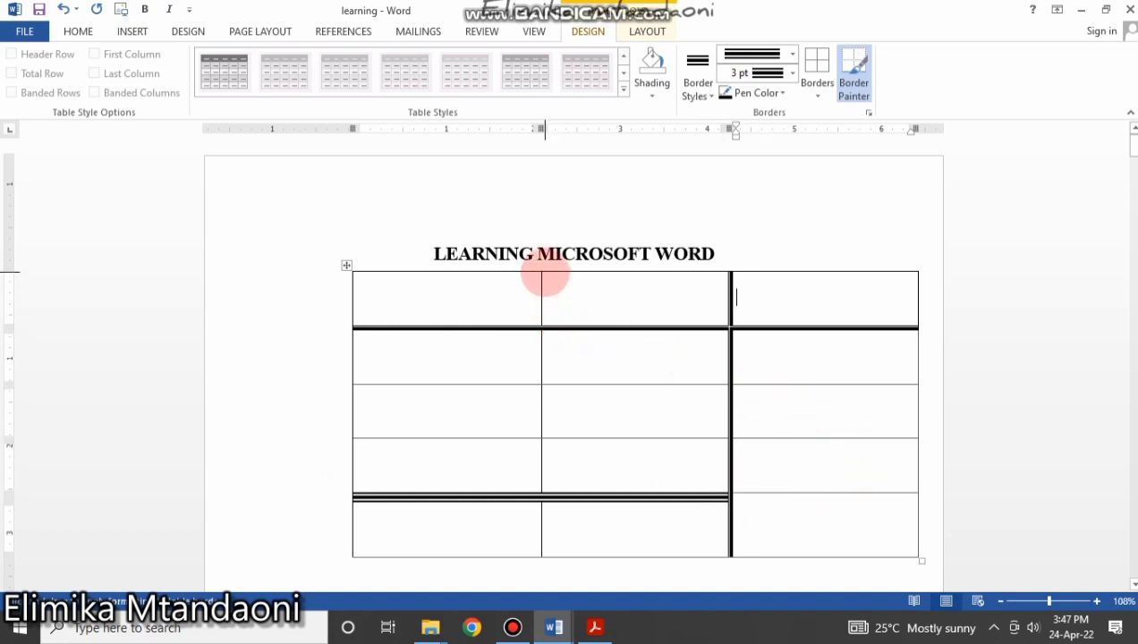
{"action": "left_click_drag", "start_coordinate": [541, 272], "coordinate": [539, 495]}
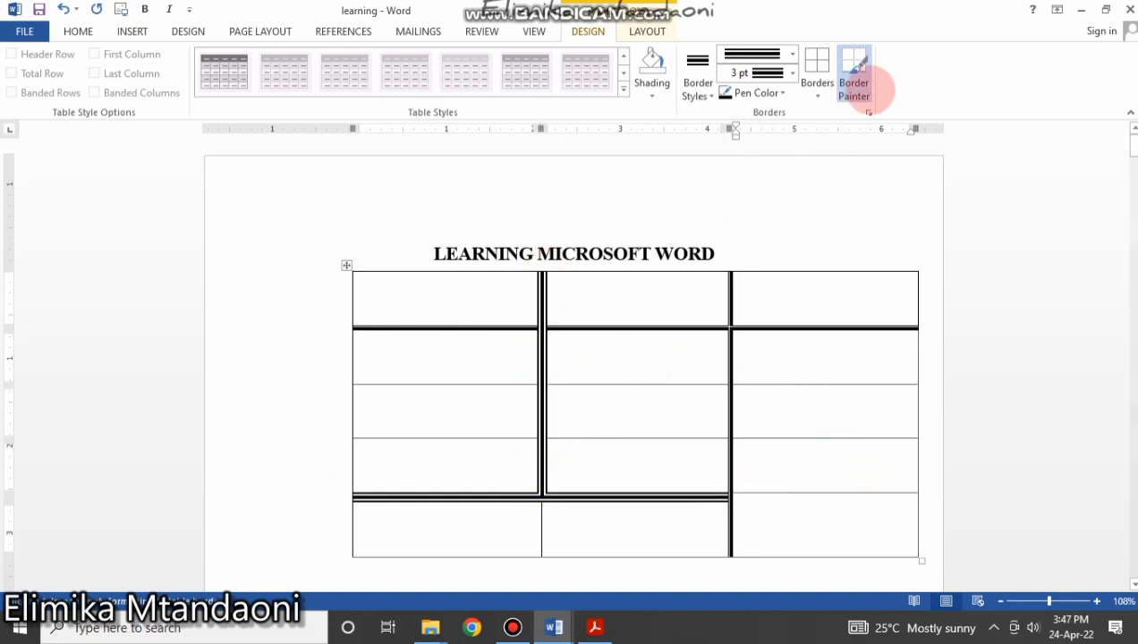
{"action": "left_click", "coordinate": [854, 67]}
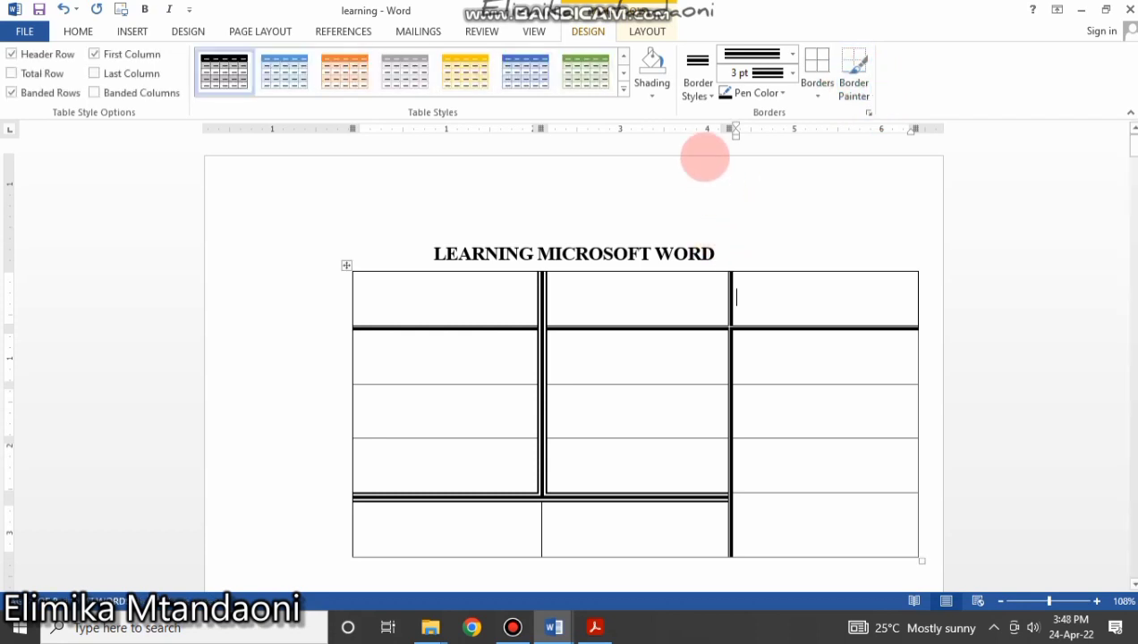
Enter the headings name, regi and sign in the three top cells.
{"action": "left_click", "coordinate": [473, 301]}
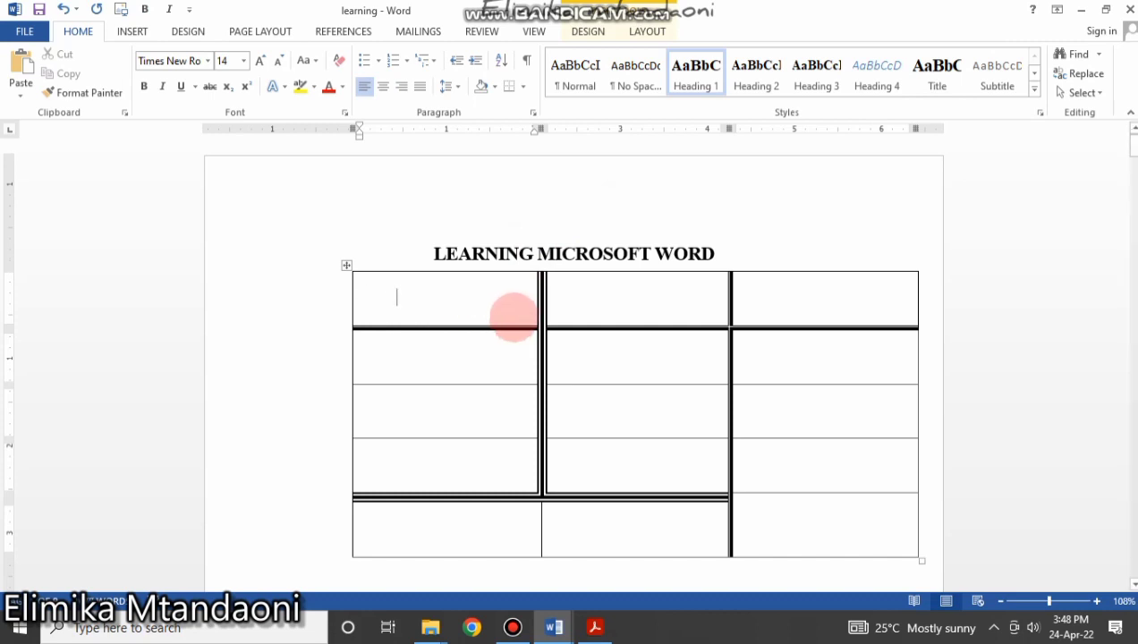
{"action": "left_click", "coordinate": [612, 280]}
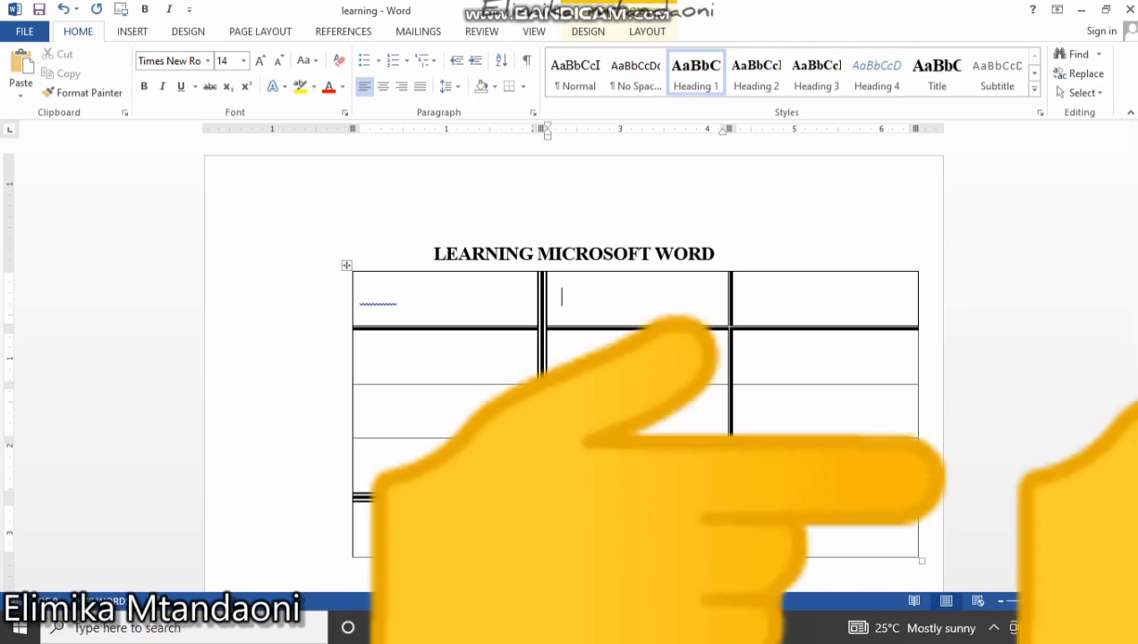
{"action": "left_click", "coordinate": [774, 313]}
{"action": "left_click", "coordinate": [926, 192]}
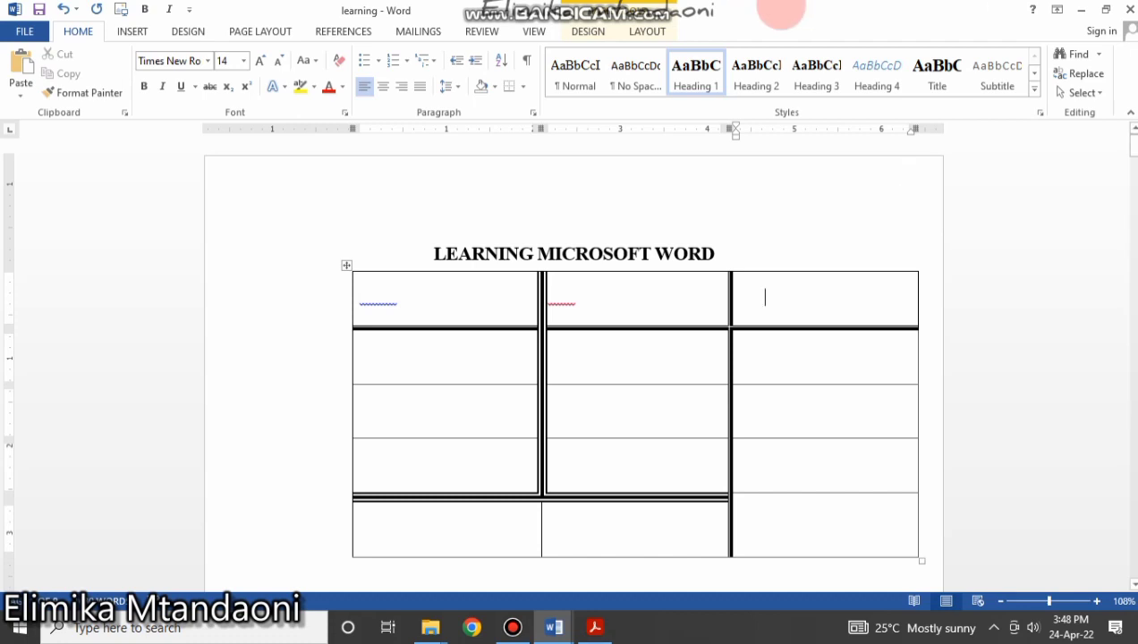
Set the header row's font colour to black (Automatic) after briefly trying white.
{"action": "left_click_drag", "start_coordinate": [857, 304], "coordinate": [359, 291]}
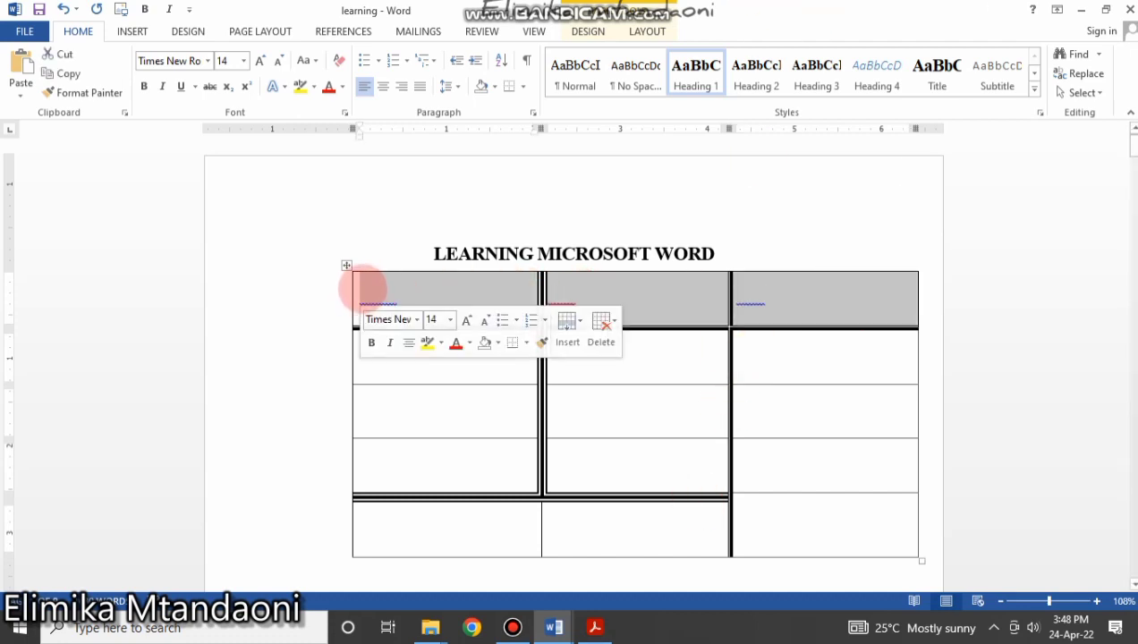
{"action": "left_click", "coordinate": [342, 87]}
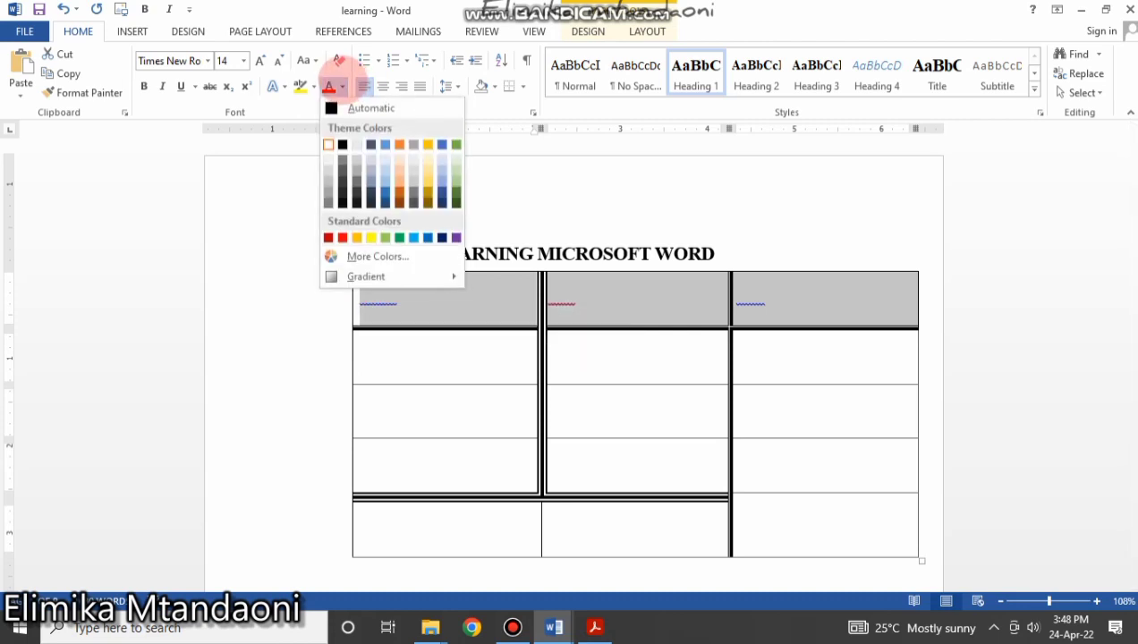
{"action": "left_click", "coordinate": [346, 106]}
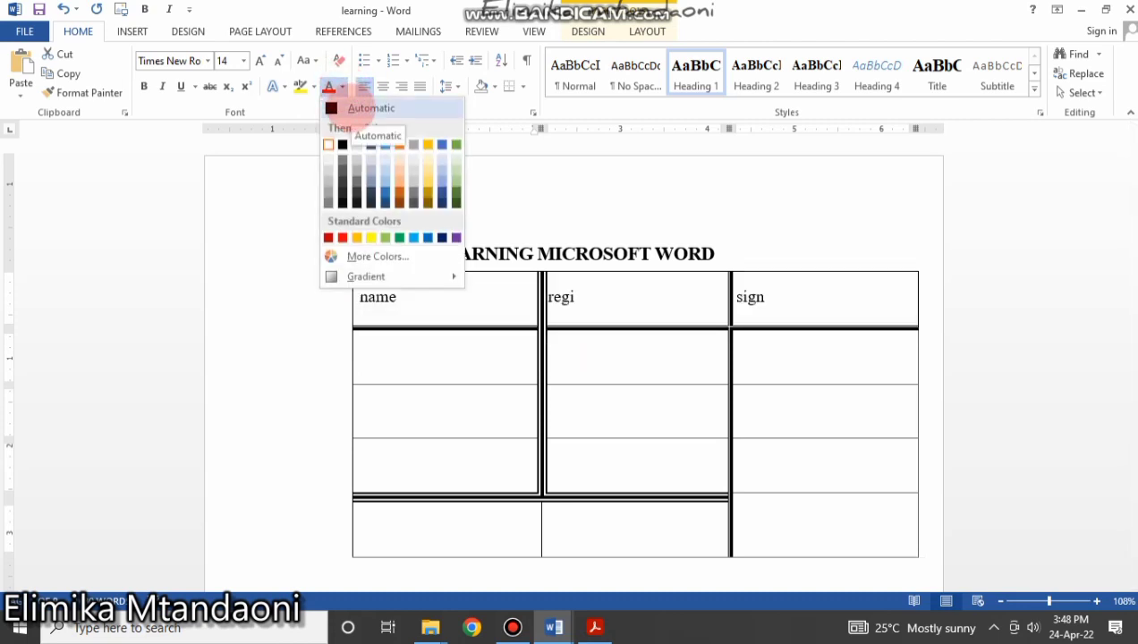
{"action": "left_click", "coordinate": [347, 107]}
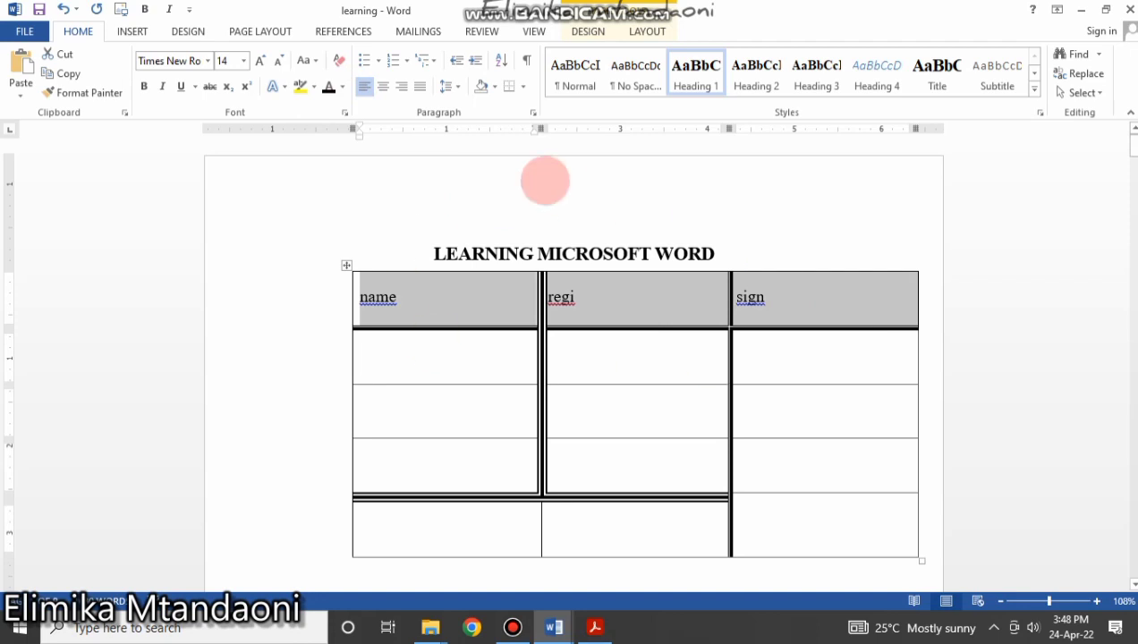
{"action": "left_click", "coordinate": [342, 87]}
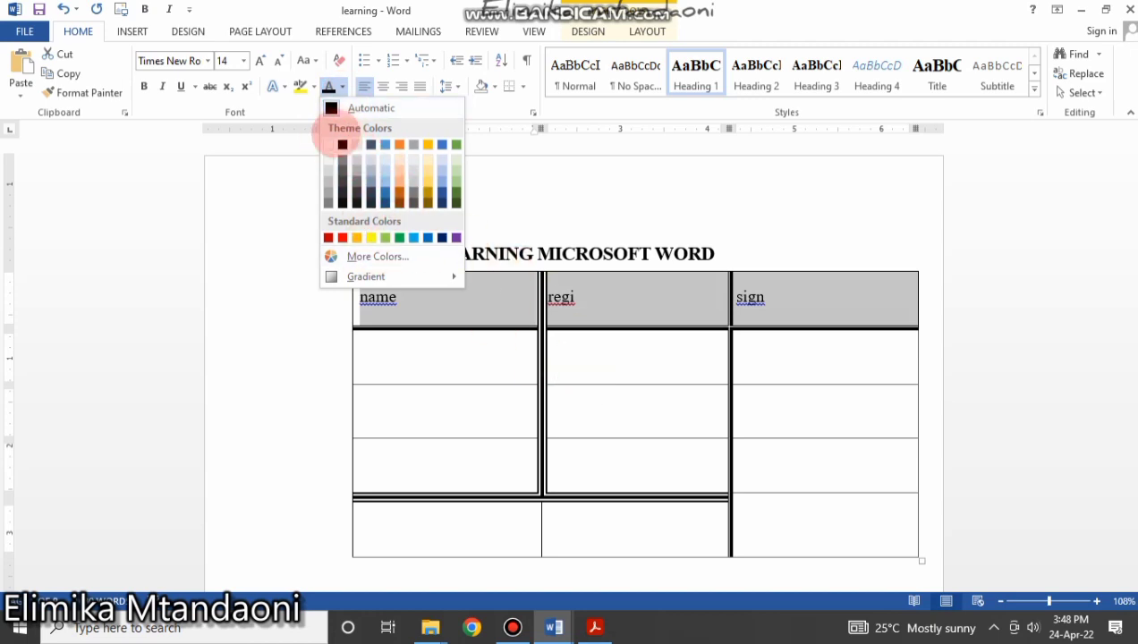
{"action": "left_click", "coordinate": [329, 144]}
{"action": "left_click", "coordinate": [757, 412]}
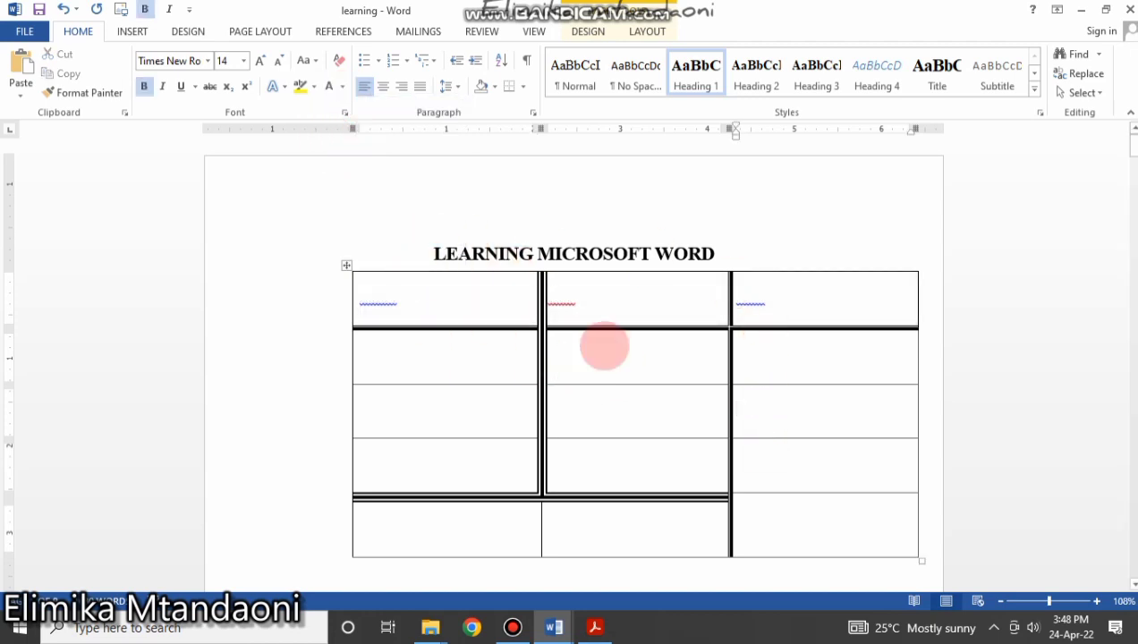
{"action": "left_click_drag", "start_coordinate": [861, 310], "coordinate": [373, 294]}
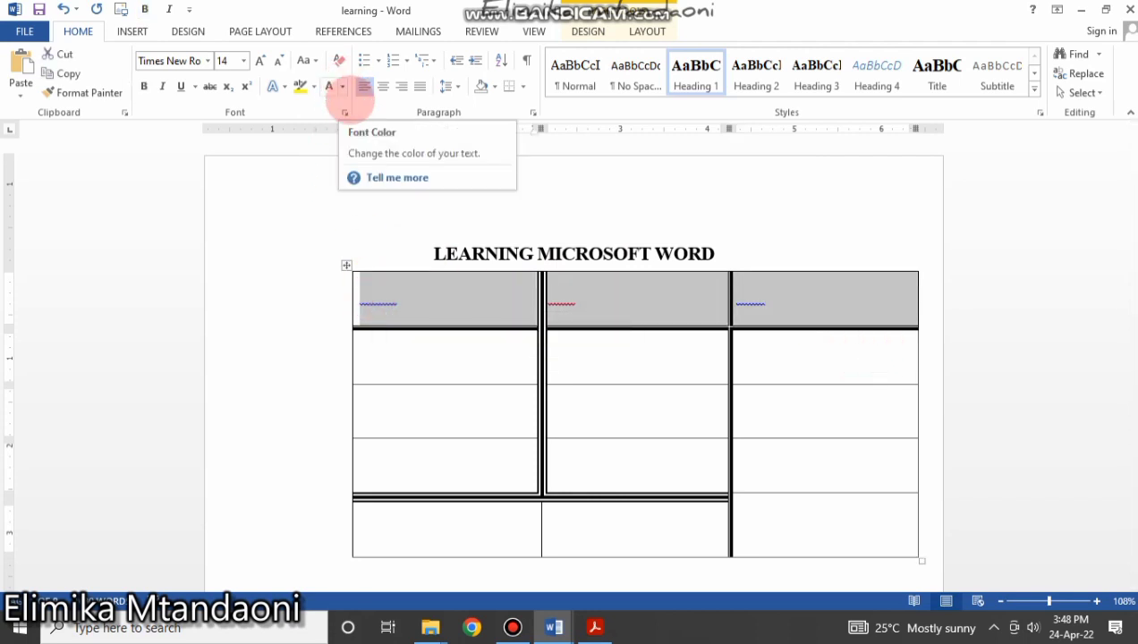
{"action": "left_click", "coordinate": [344, 86]}
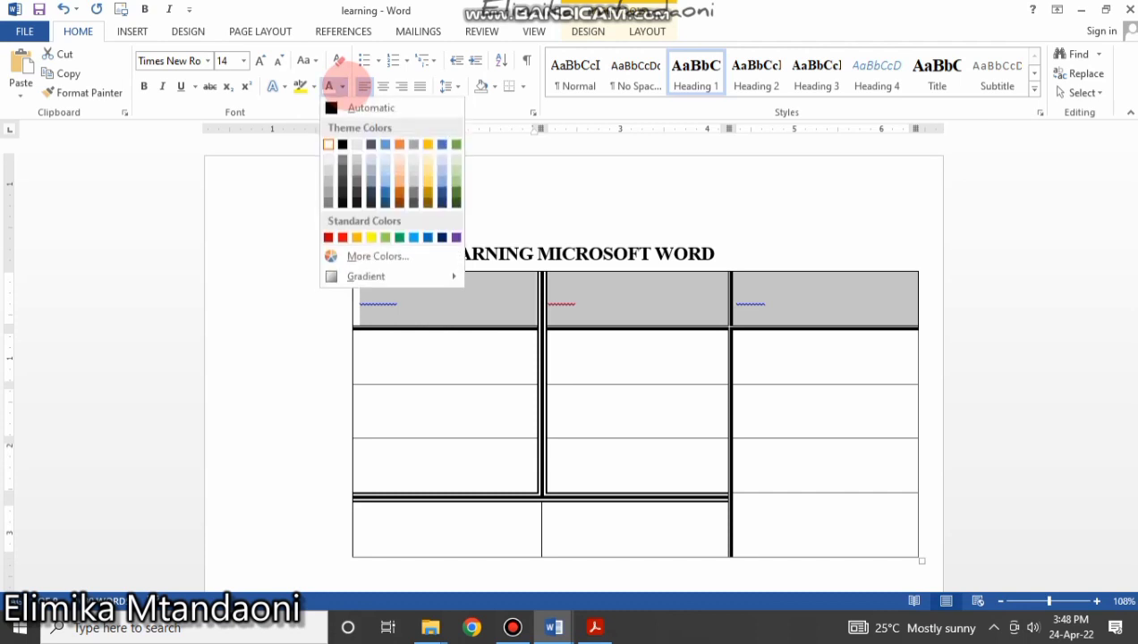
{"action": "left_click", "coordinate": [335, 106]}
{"action": "left_click", "coordinate": [659, 355]}
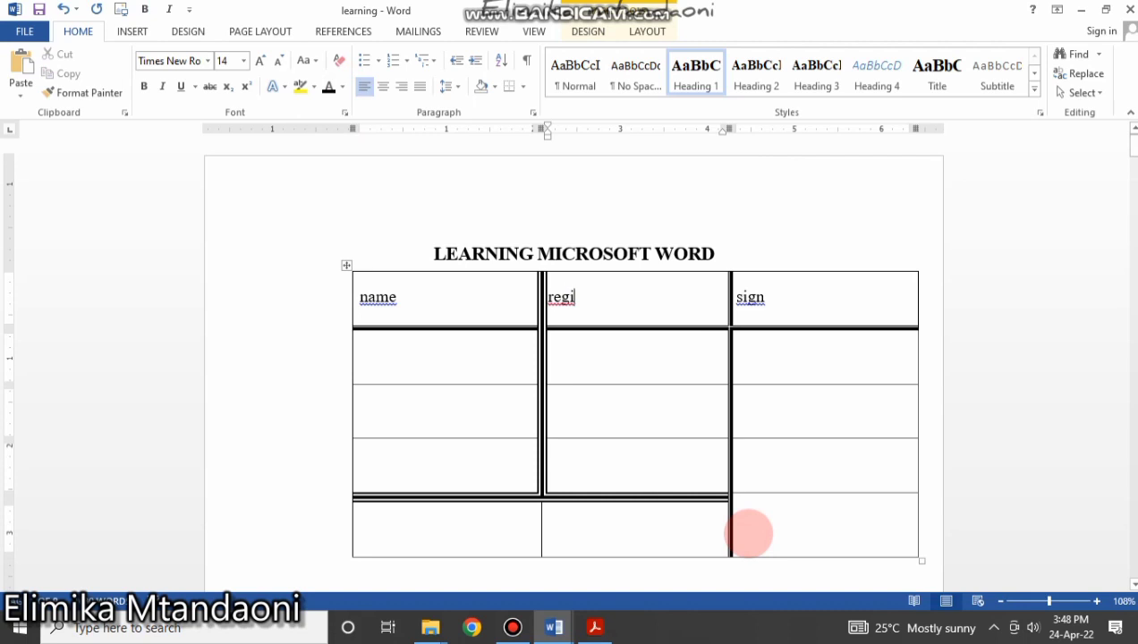
Put the caret at the start of page 2 and show the INSERT ribbon.
{"action": "scroll", "coordinate": [648, 323], "scroll_direction": "down", "scroll_amount": 8}
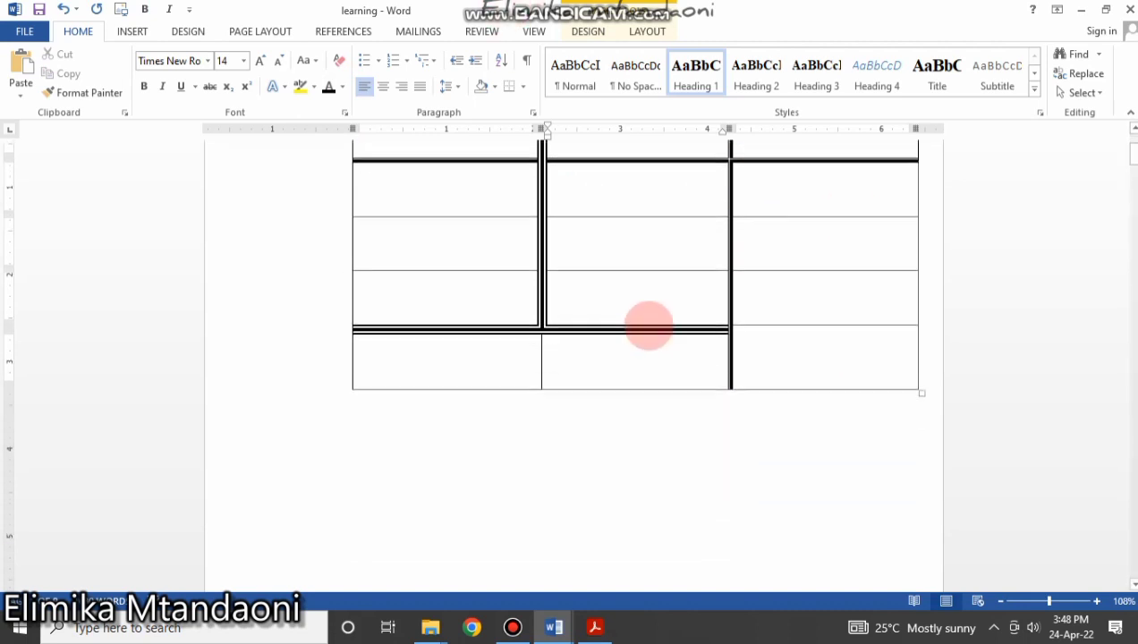
{"action": "scroll", "coordinate": [647, 321], "scroll_direction": "up", "scroll_amount": 10}
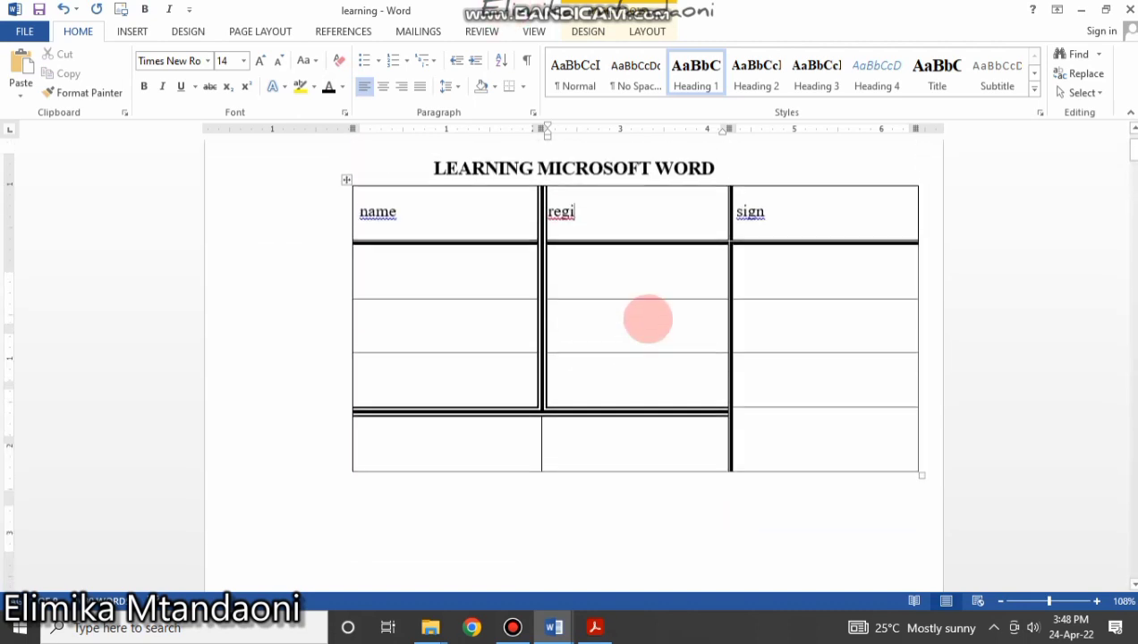
{"action": "scroll", "coordinate": [660, 454], "scroll_direction": "down", "scroll_amount": 6}
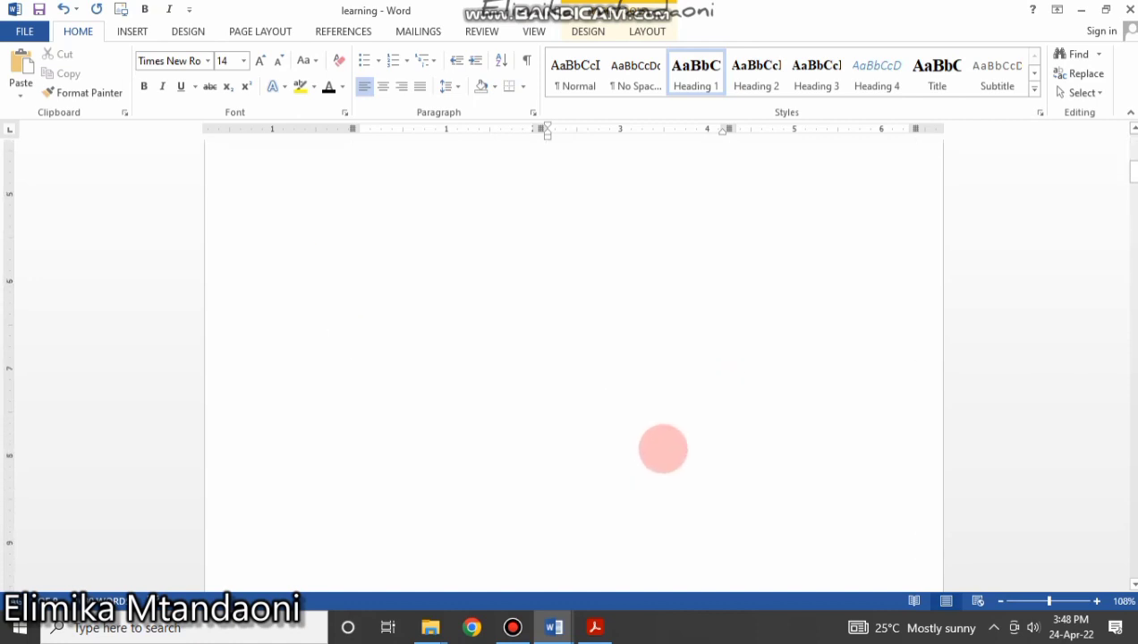
{"action": "scroll", "coordinate": [664, 447], "scroll_direction": "down", "scroll_amount": 5}
{"action": "scroll", "coordinate": [662, 447], "scroll_direction": "up", "scroll_amount": 6}
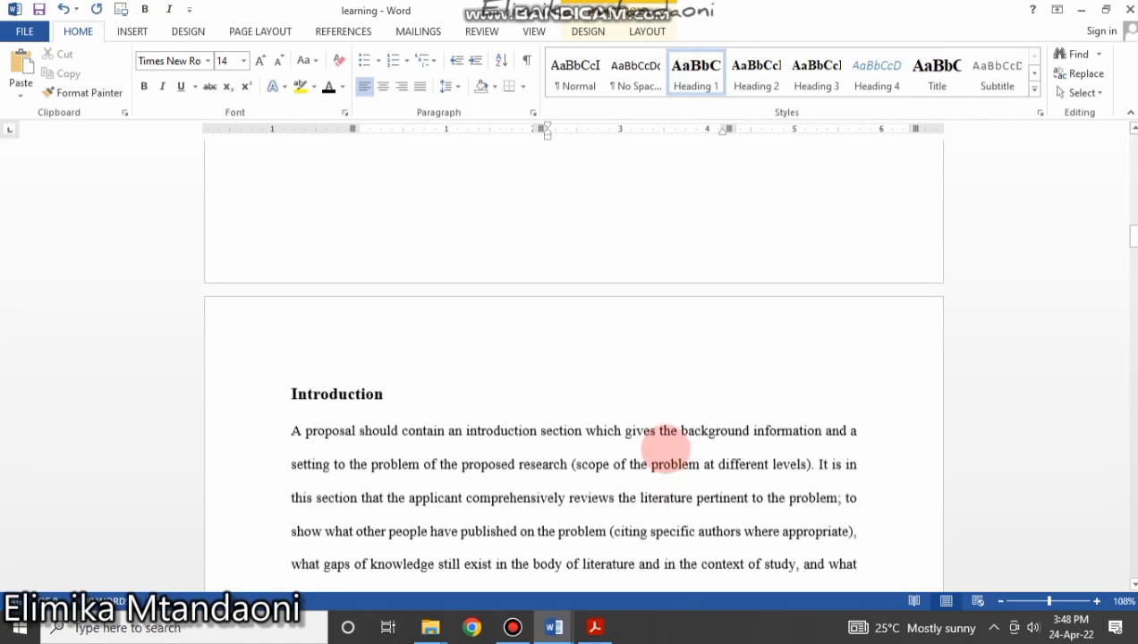
{"action": "scroll", "coordinate": [443, 322], "scroll_direction": "down", "scroll_amount": 3}
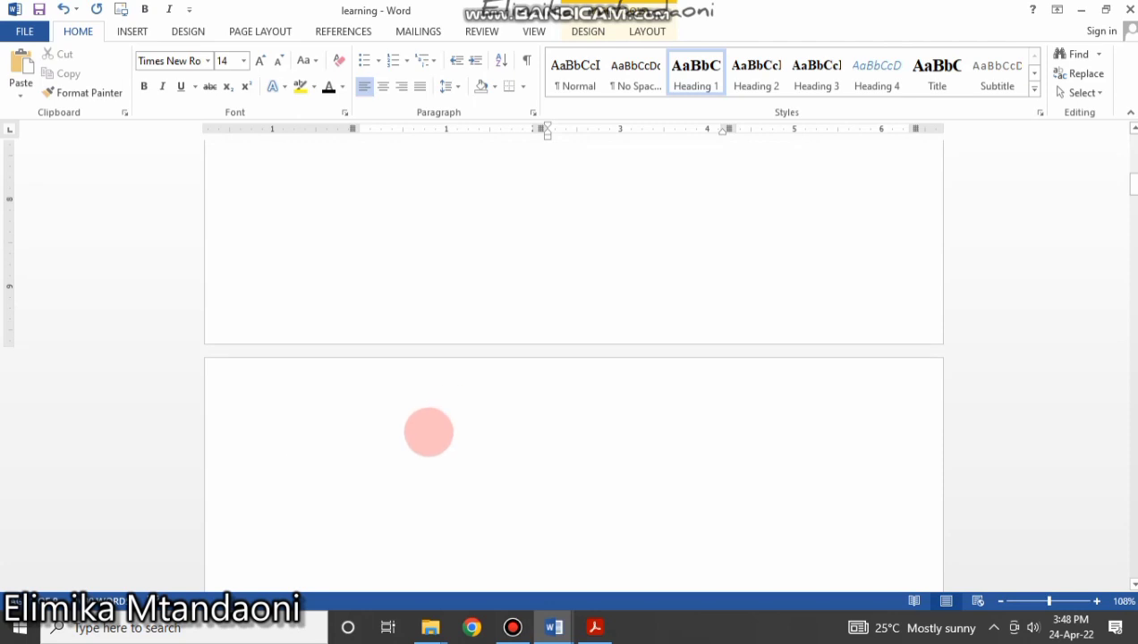
{"action": "left_click", "coordinate": [427, 433]}
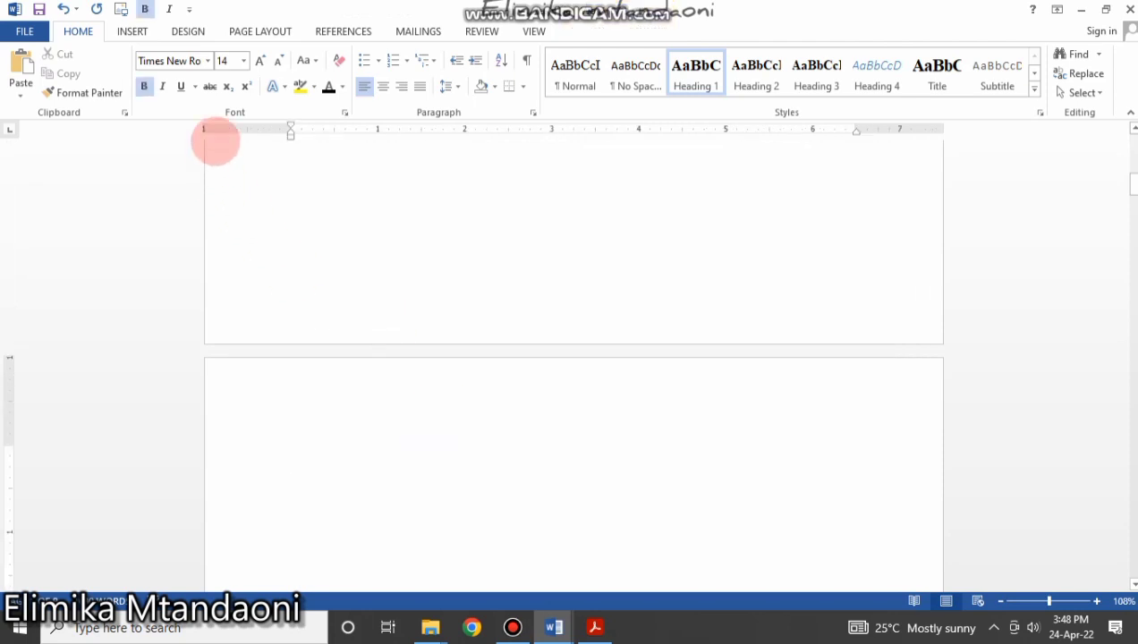
{"action": "left_click", "coordinate": [132, 31]}
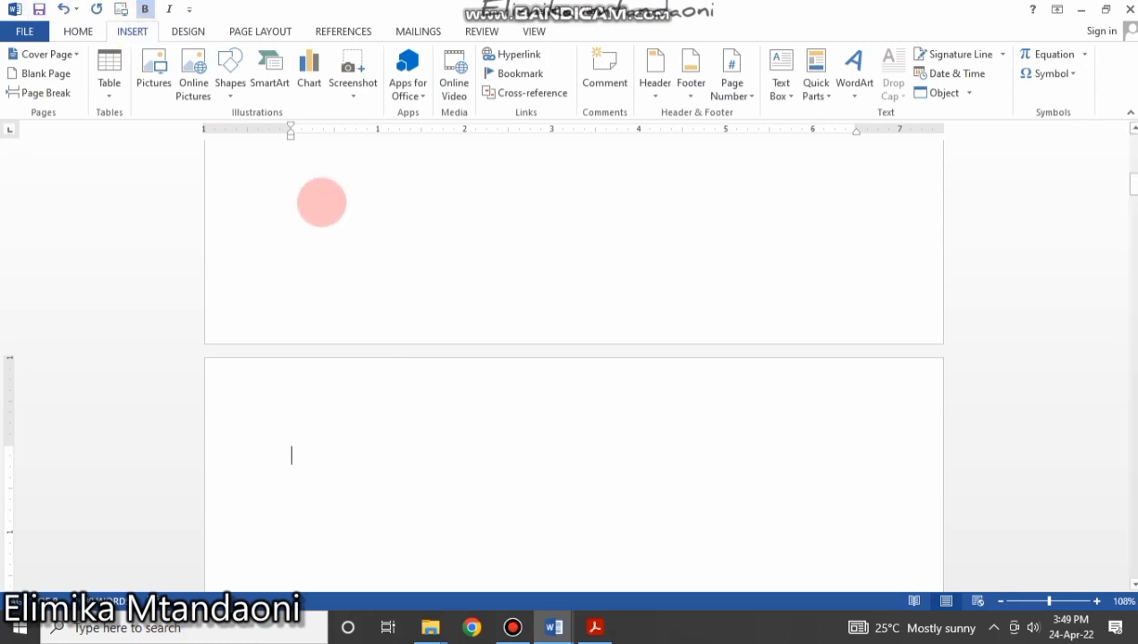
Place the caret in the page 2 paragraph and scroll back to the table page.
{"action": "scroll", "coordinate": [355, 208], "scroll_direction": "up", "scroll_amount": 8}
{"action": "scroll", "coordinate": [356, 207], "scroll_direction": "down", "scroll_amount": 10}
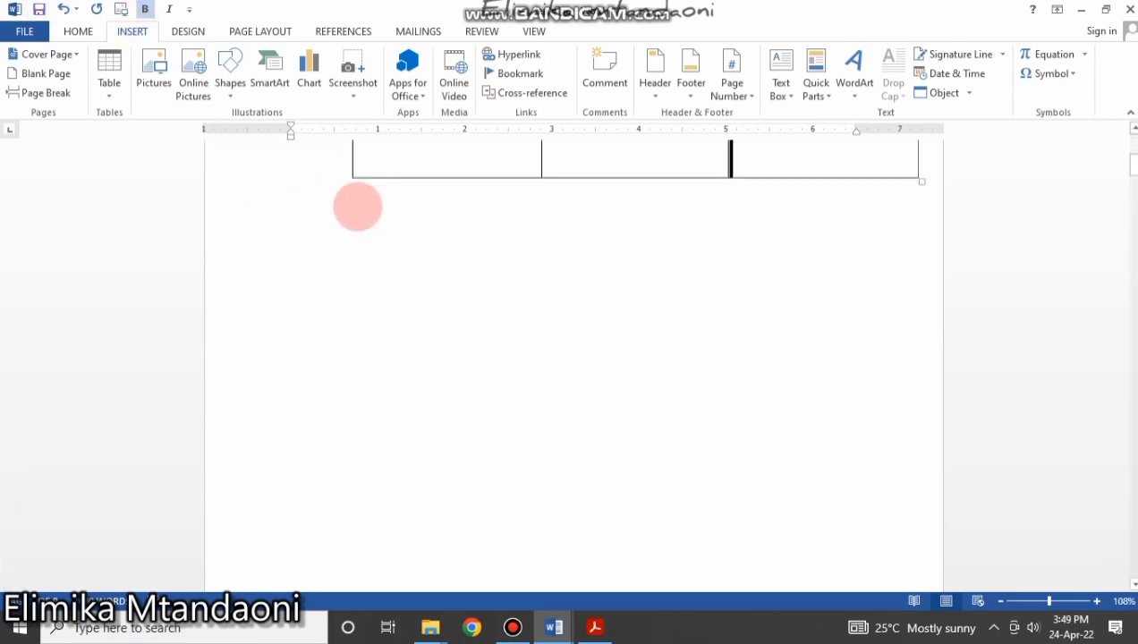
{"action": "scroll", "coordinate": [363, 219], "scroll_direction": "down", "scroll_amount": 8}
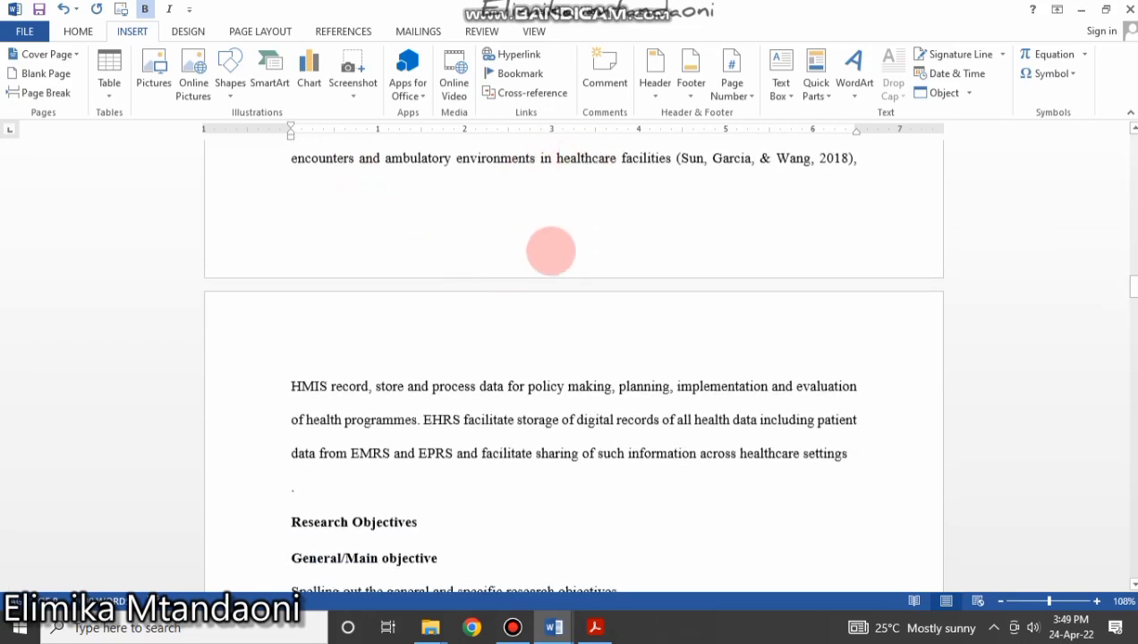
{"action": "left_click", "coordinate": [553, 243]}
{"action": "scroll", "coordinate": [554, 212], "scroll_direction": "up", "scroll_amount": 10}
{"action": "scroll", "coordinate": [547, 195], "scroll_direction": "up", "scroll_amount": 8}
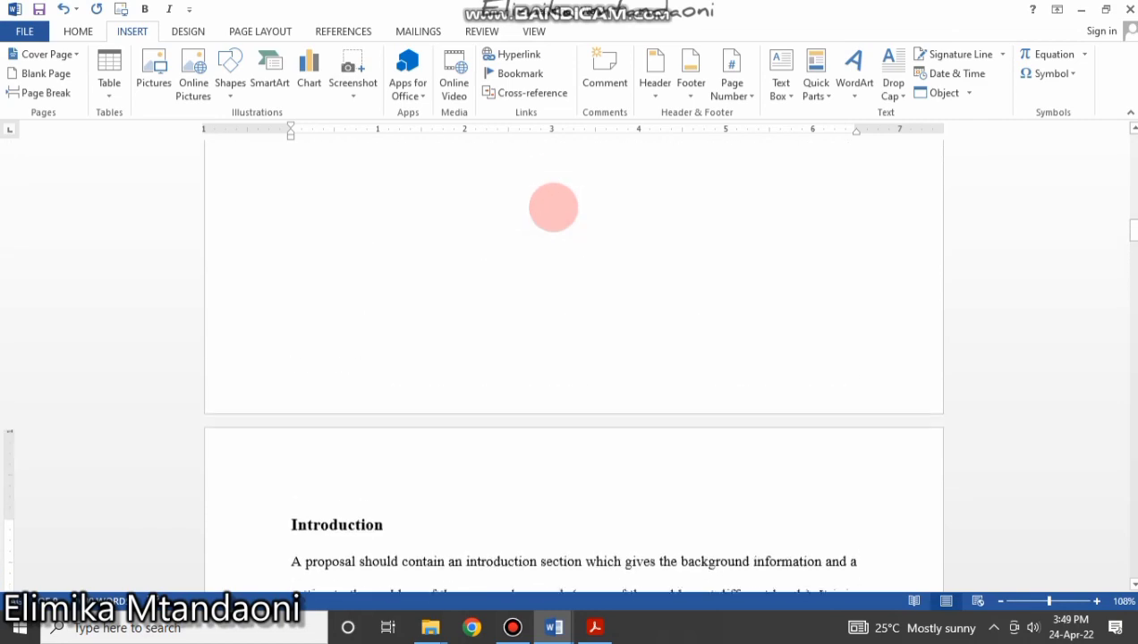
{"action": "scroll", "coordinate": [556, 437], "scroll_direction": "down", "scroll_amount": 8}
{"action": "scroll", "coordinate": [586, 259], "scroll_direction": "down", "scroll_amount": 3}
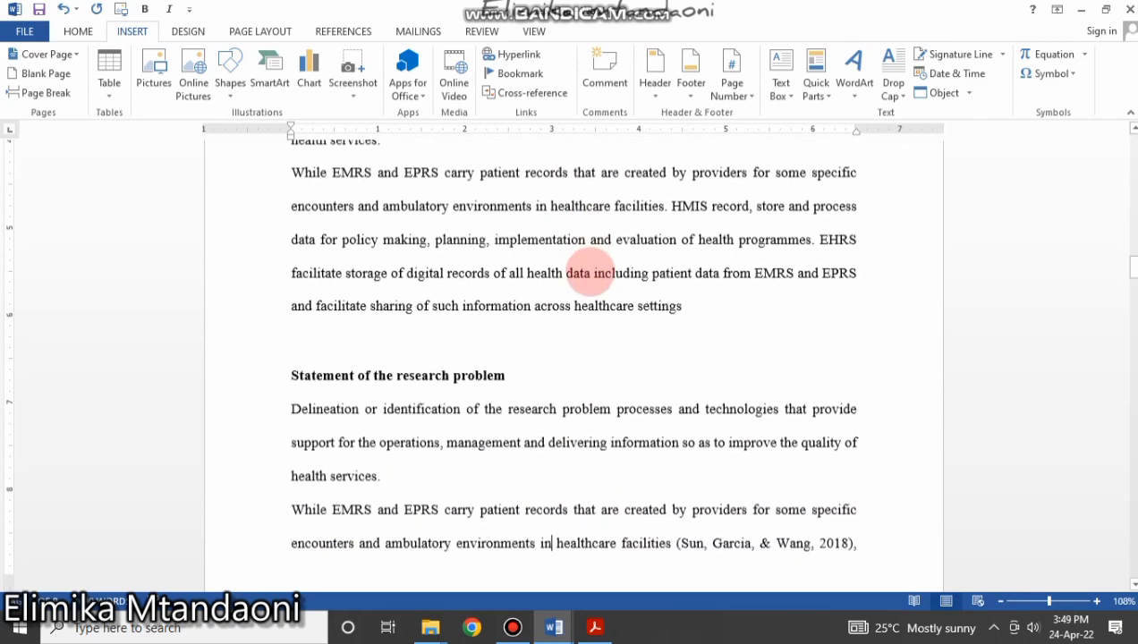
{"action": "scroll", "coordinate": [590, 269], "scroll_direction": "up", "scroll_amount": 10}
{"action": "scroll", "coordinate": [321, 274], "scroll_direction": "down", "scroll_amount": 3}
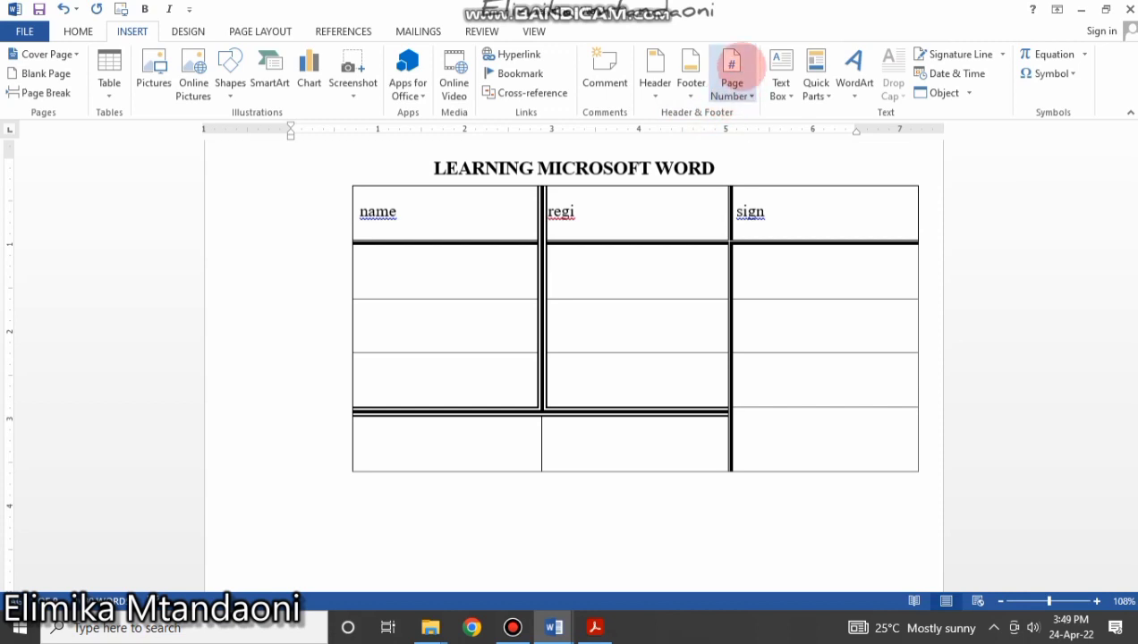
Insert Plain Number 2 page numbers centred at each page bottom and close the footer.
{"action": "left_click", "coordinate": [743, 85]}
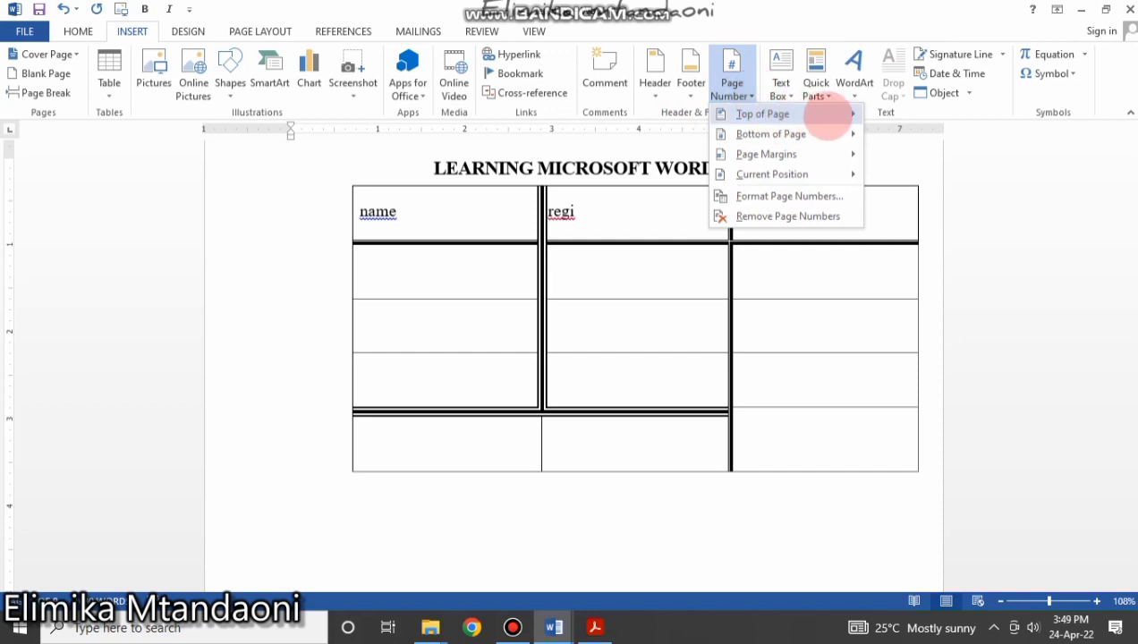
{"action": "mouse_move", "coordinate": [852, 115]}
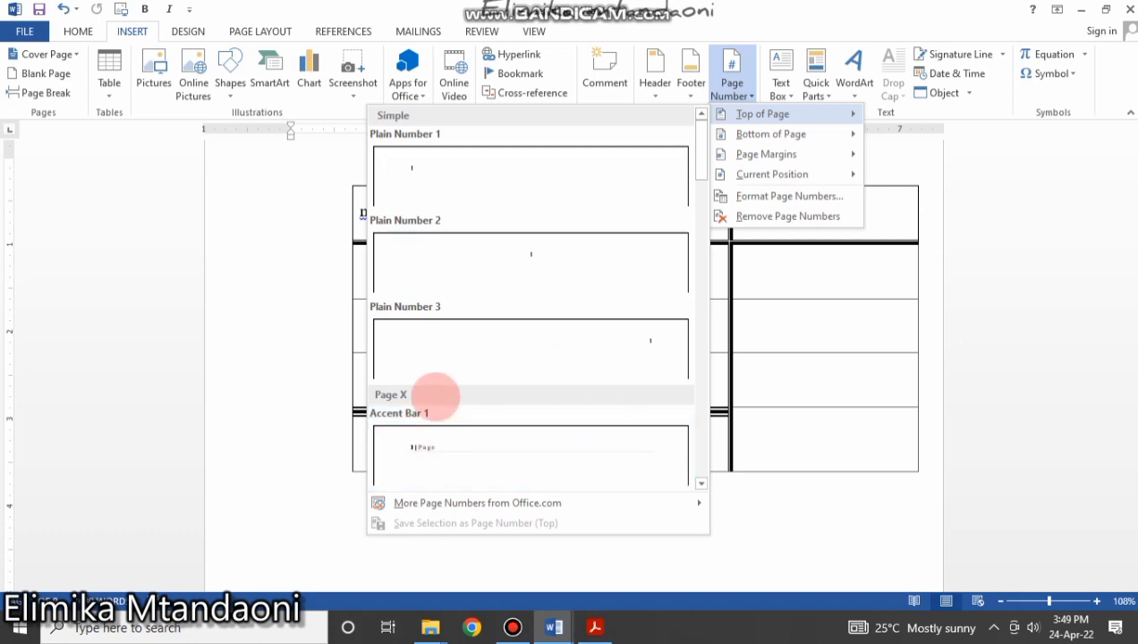
{"action": "mouse_move", "coordinate": [832, 134]}
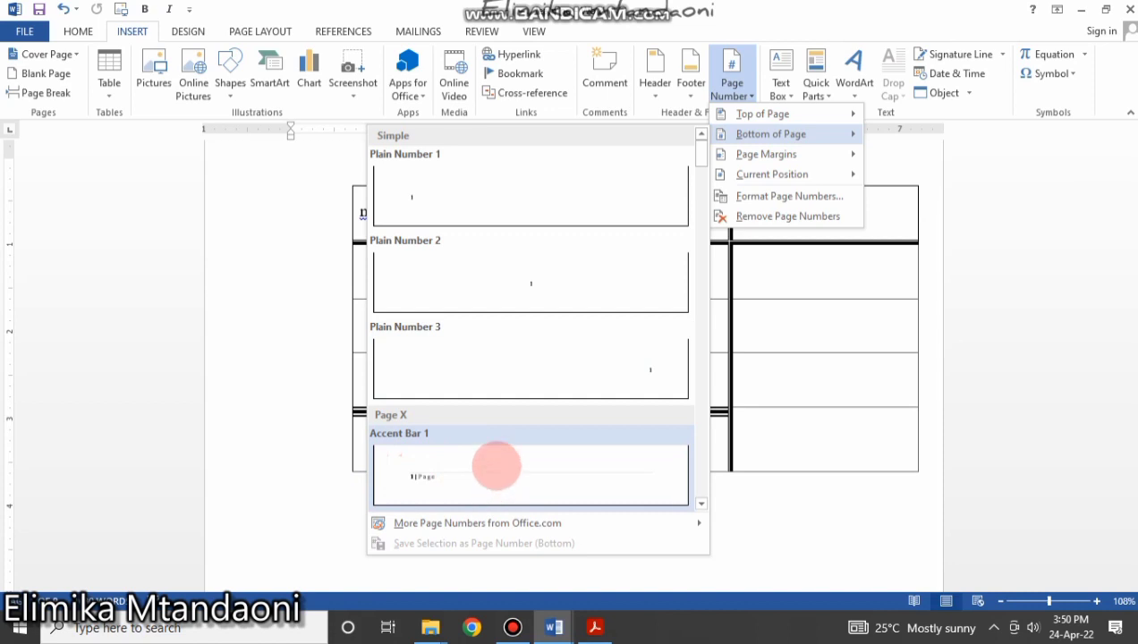
{"action": "left_click", "coordinate": [522, 283]}
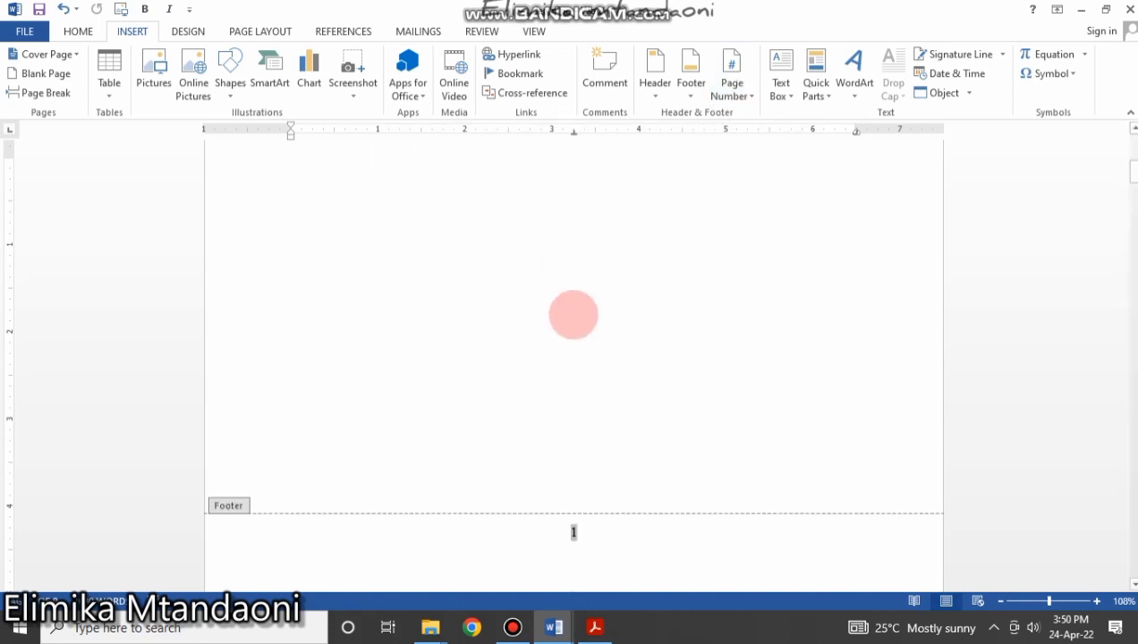
{"action": "scroll", "coordinate": [727, 429], "scroll_direction": "down", "scroll_amount": 20}
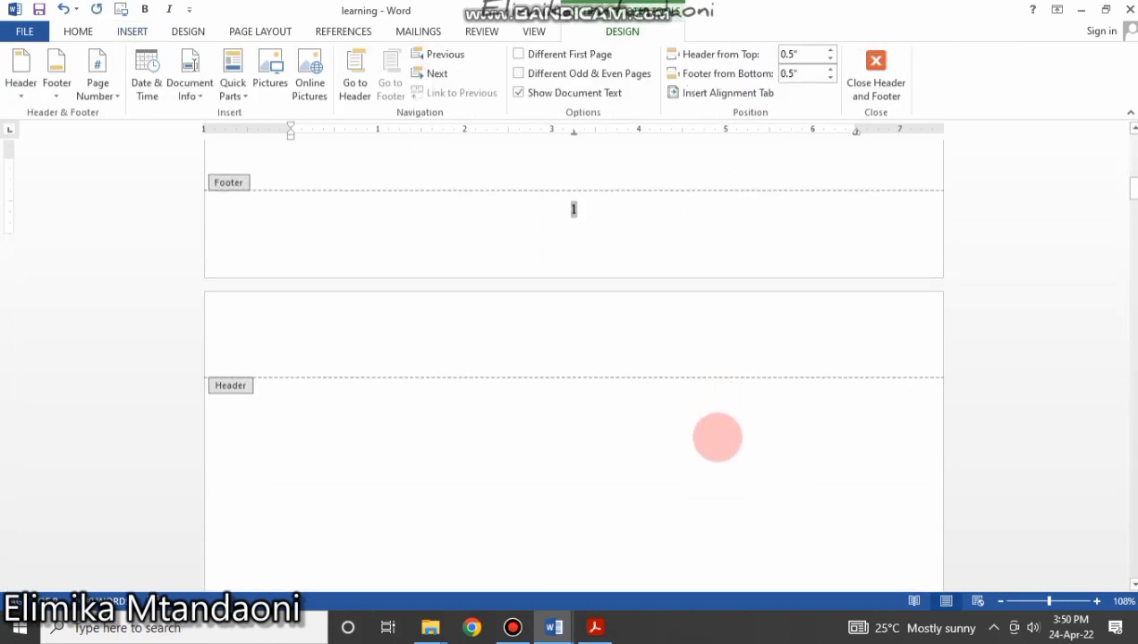
{"action": "scroll", "coordinate": [716, 438], "scroll_direction": "down", "scroll_amount": 20}
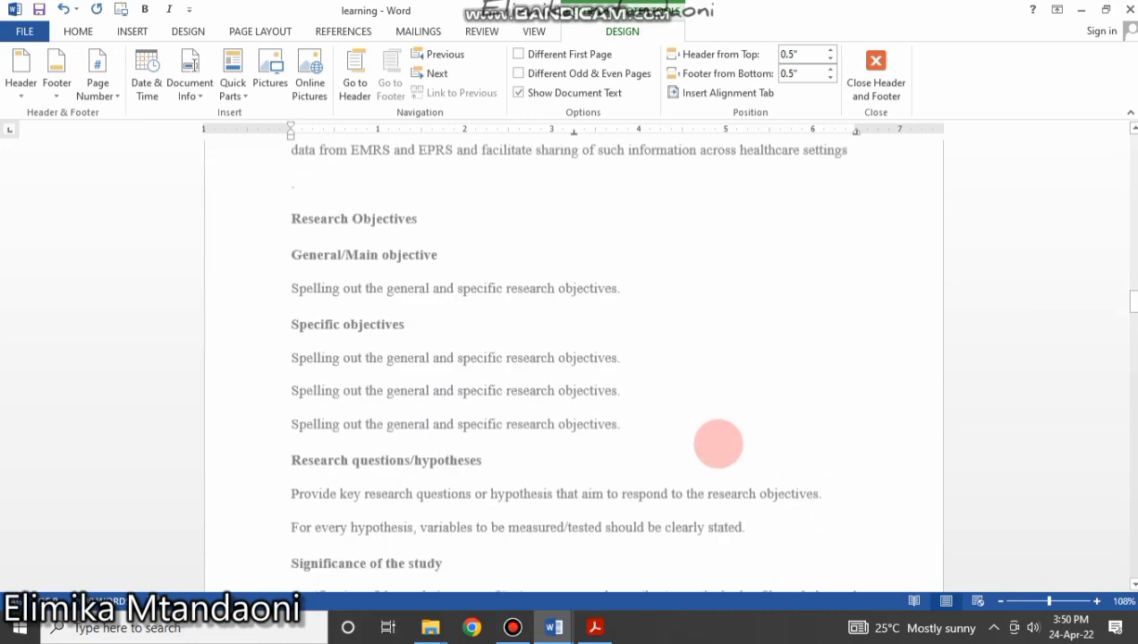
{"action": "scroll", "coordinate": [716, 380], "scroll_direction": "down", "scroll_amount": 10}
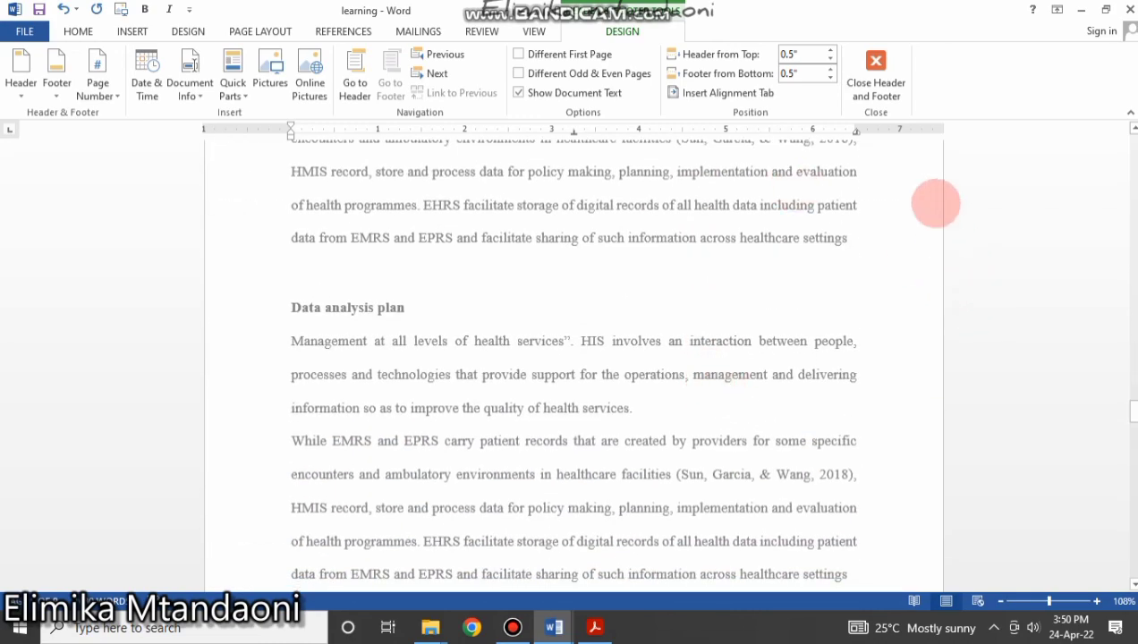
{"action": "left_click", "coordinate": [877, 73]}
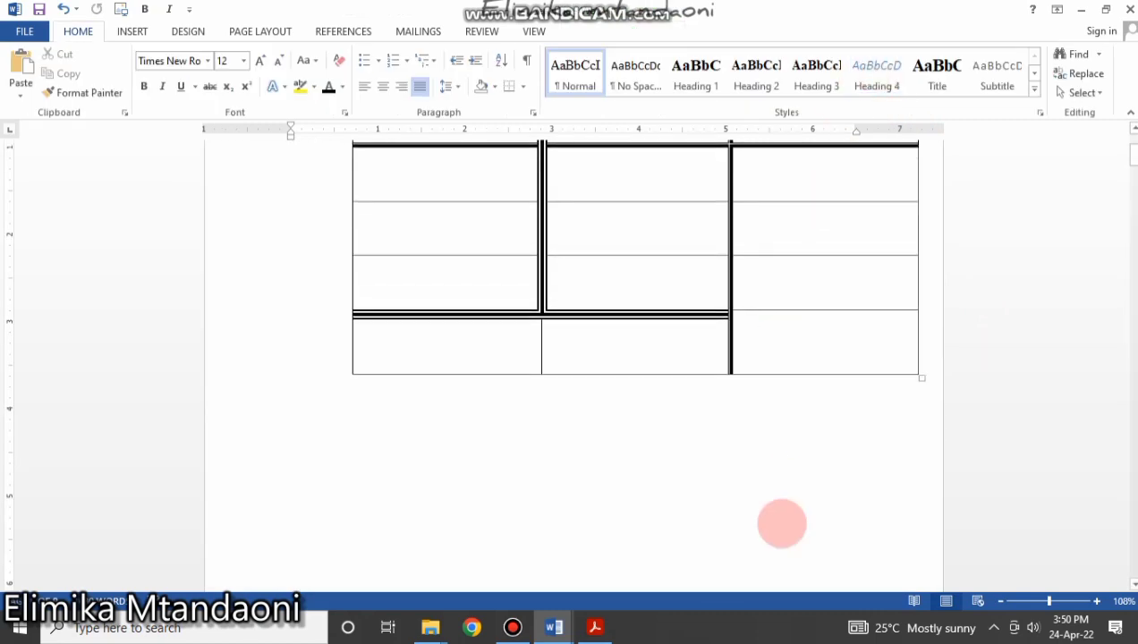
Scroll back to the top of page 1 and show the INSERT ribbon commands.
{"action": "scroll", "coordinate": [678, 449], "scroll_direction": "down", "scroll_amount": 5}
{"action": "scroll", "coordinate": [678, 450], "scroll_direction": "down", "scroll_amount": 5}
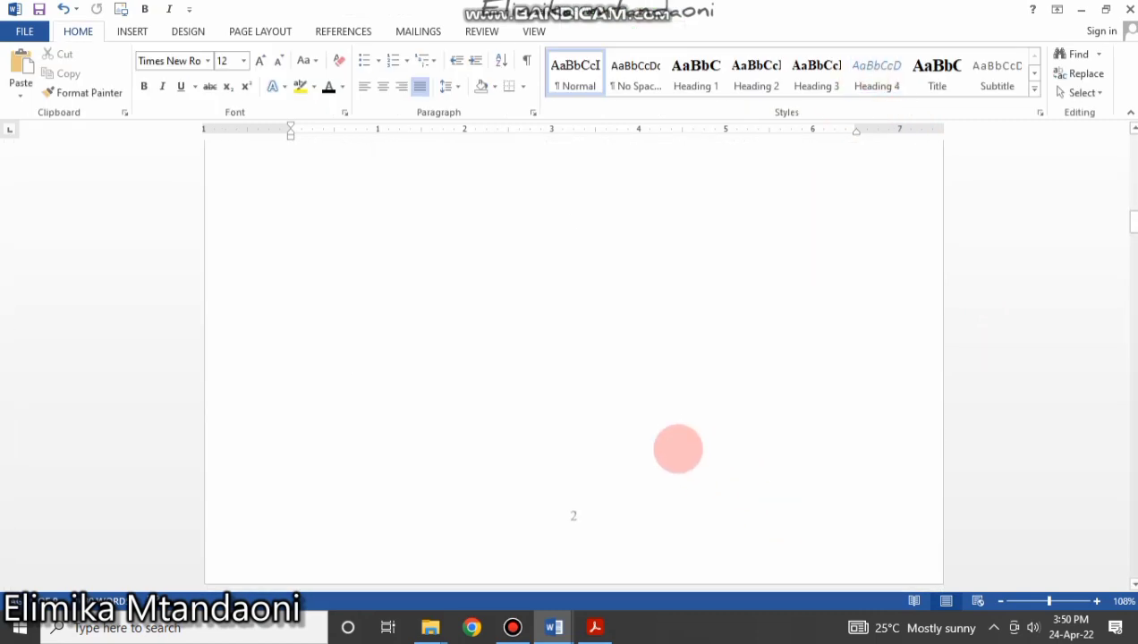
{"action": "scroll", "coordinate": [678, 448], "scroll_direction": "up", "scroll_amount": 6}
{"action": "scroll", "coordinate": [677, 446], "scroll_direction": "up", "scroll_amount": 8}
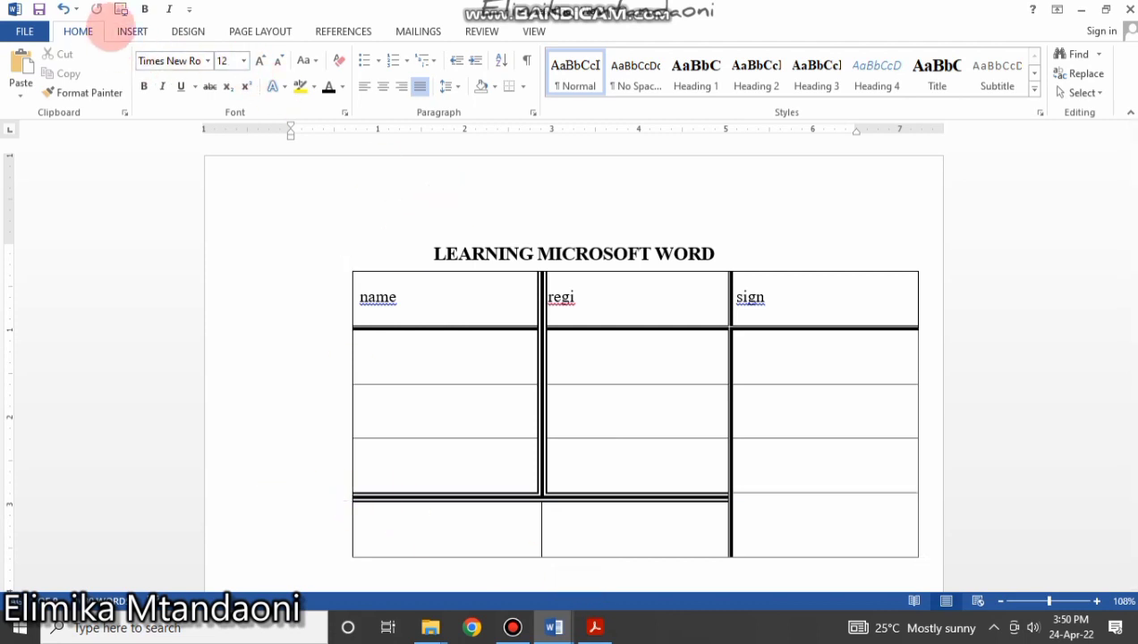
{"action": "left_click", "coordinate": [131, 32]}
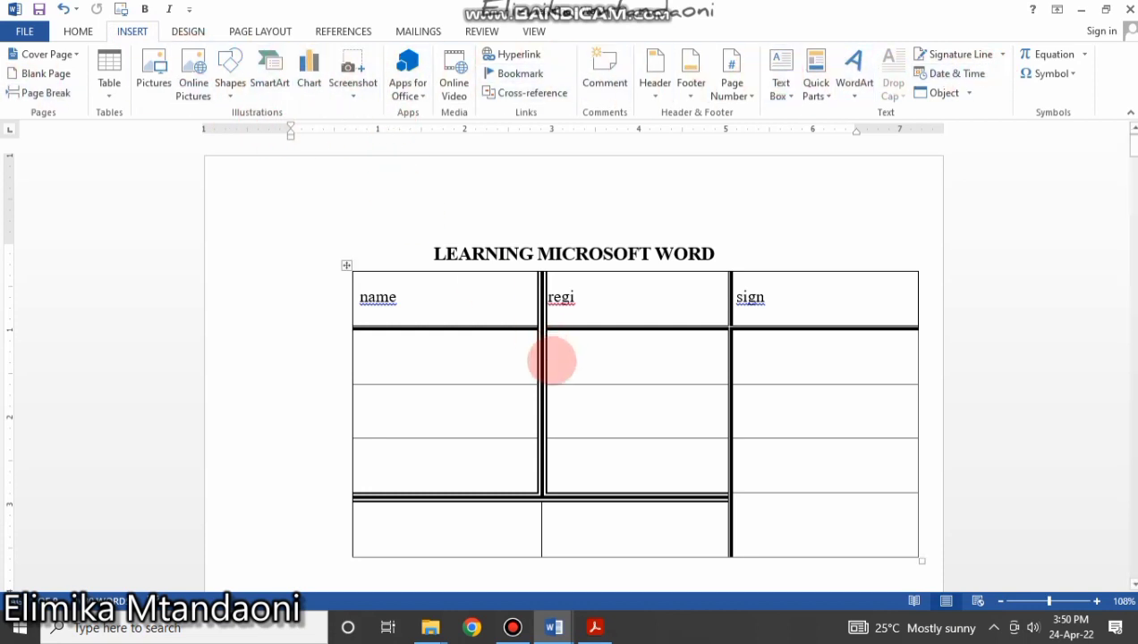
Push the title down a line and move the table below LEARNING MICROSOFT WORD.
{"action": "scroll", "coordinate": [537, 371], "scroll_direction": "down", "scroll_amount": 15}
{"action": "scroll", "coordinate": [538, 376], "scroll_direction": "up", "scroll_amount": 15}
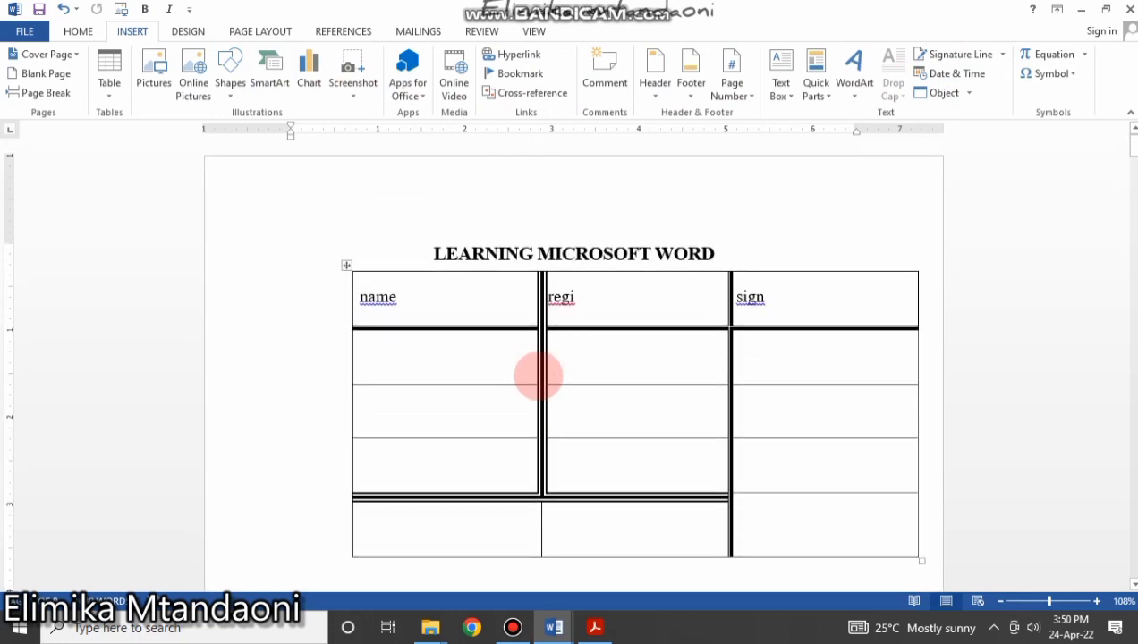
{"action": "left_click", "coordinate": [729, 240]}
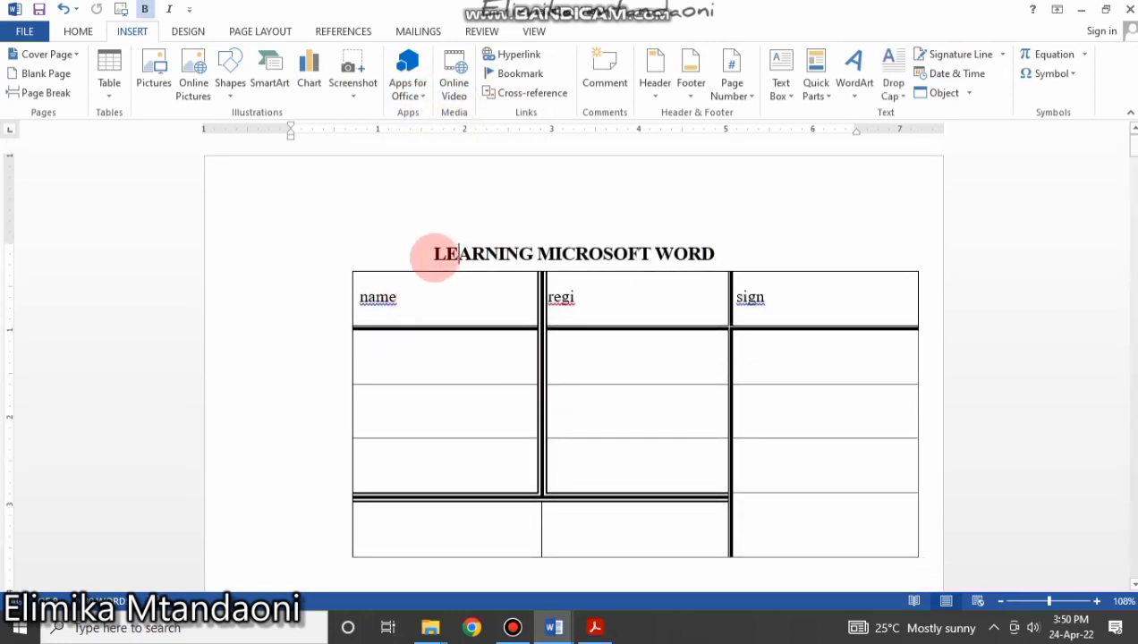
{"action": "key", "text": "Return"}
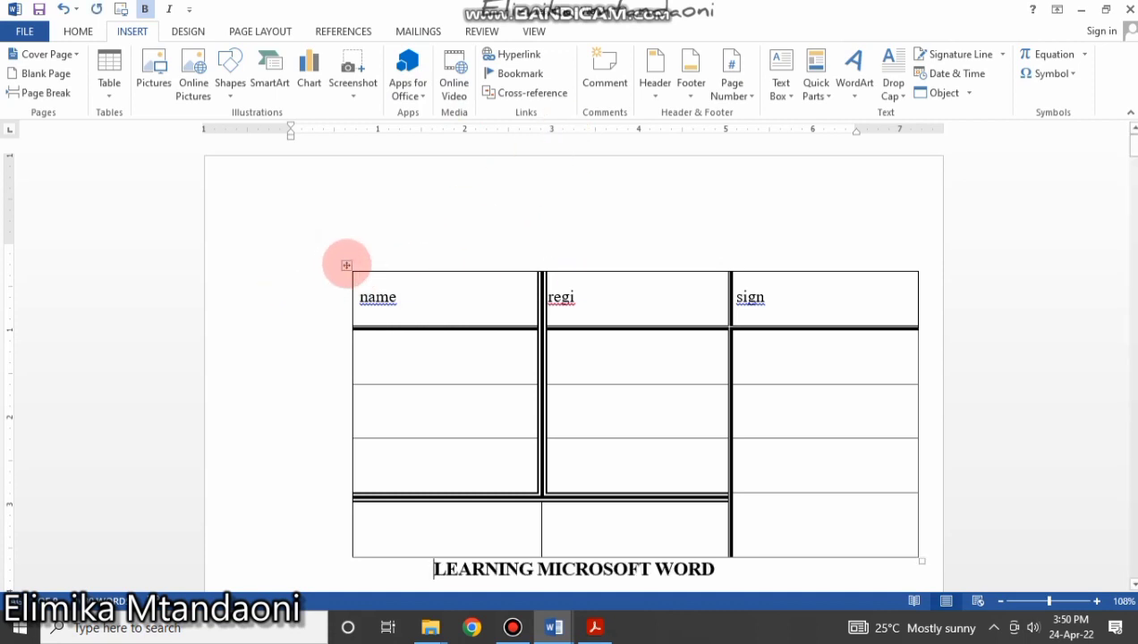
{"action": "left_click_drag", "start_coordinate": [347, 265], "coordinate": [336, 424]}
Type the heading ELIMIKA MTANDAONI on the empty top line and add a blank line after it.
{"action": "scroll", "coordinate": [407, 293], "scroll_direction": "up", "scroll_amount": 5}
{"action": "left_click", "coordinate": [505, 241]}
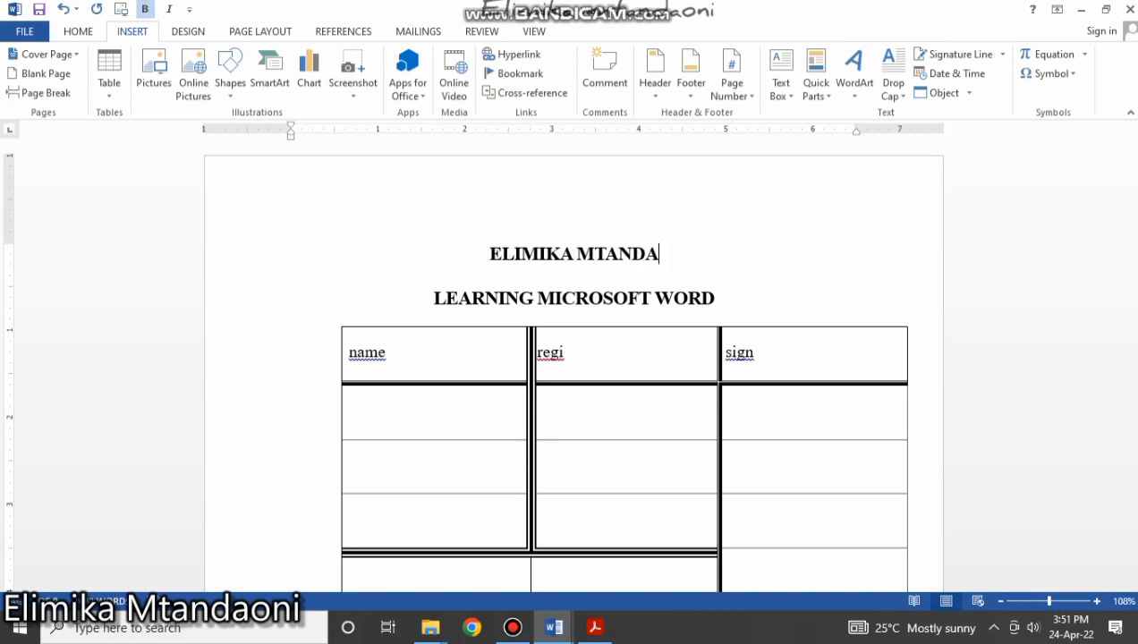
{"action": "type", "text": "ONI"}
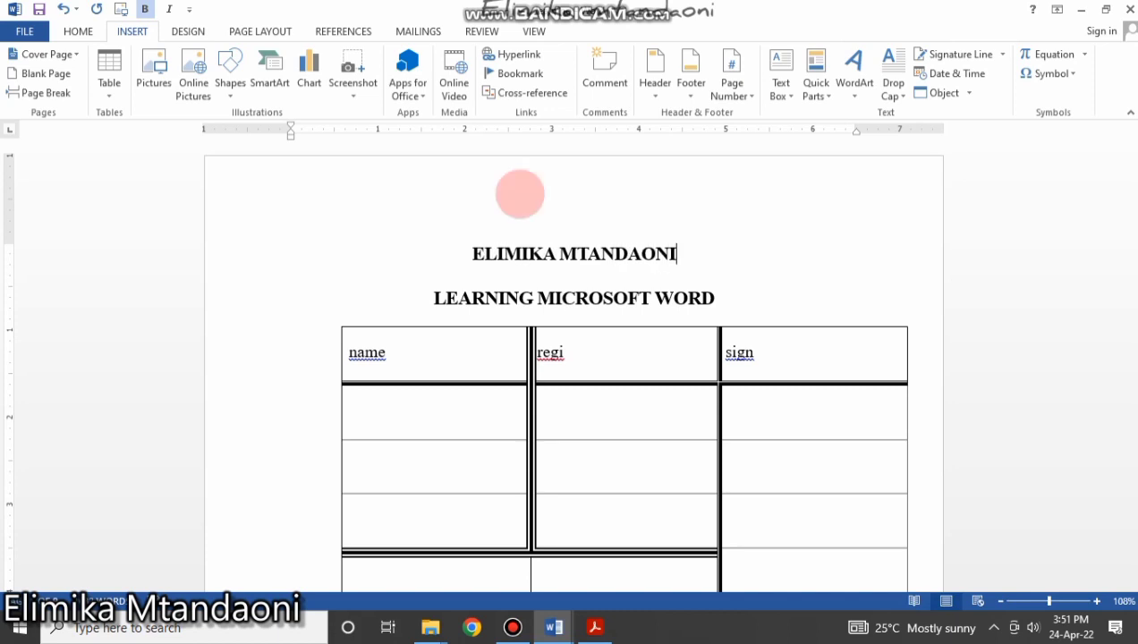
{"action": "key", "text": "Return"}
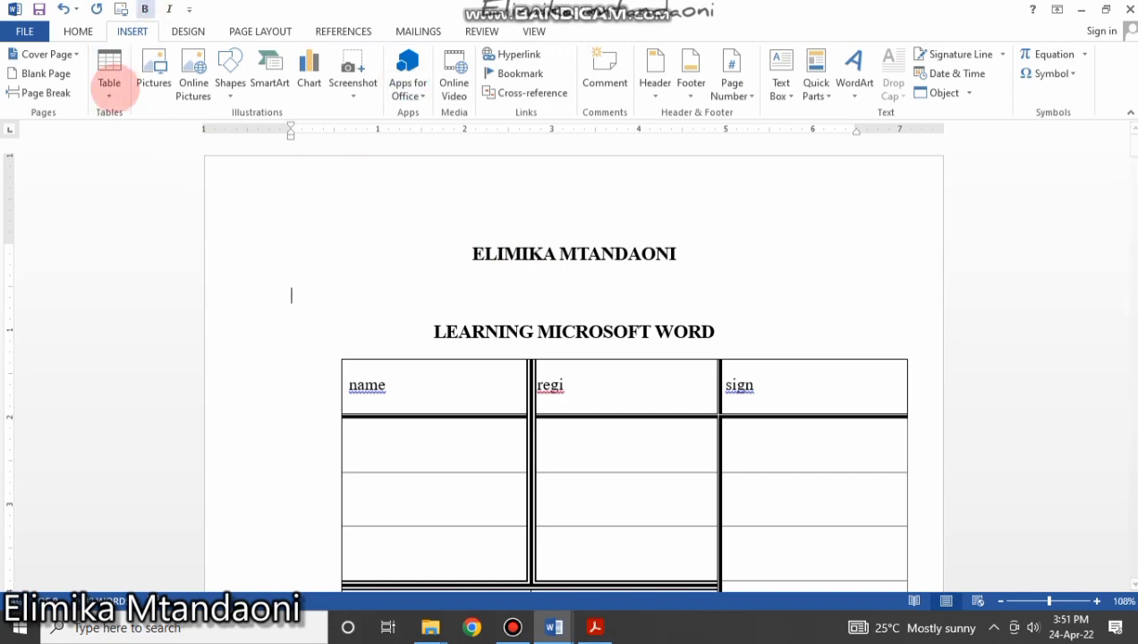
Insert the portrait photo from a picture file beneath the ELIMIKA MTANDAONI heading.
{"action": "left_click", "coordinate": [153, 63]}
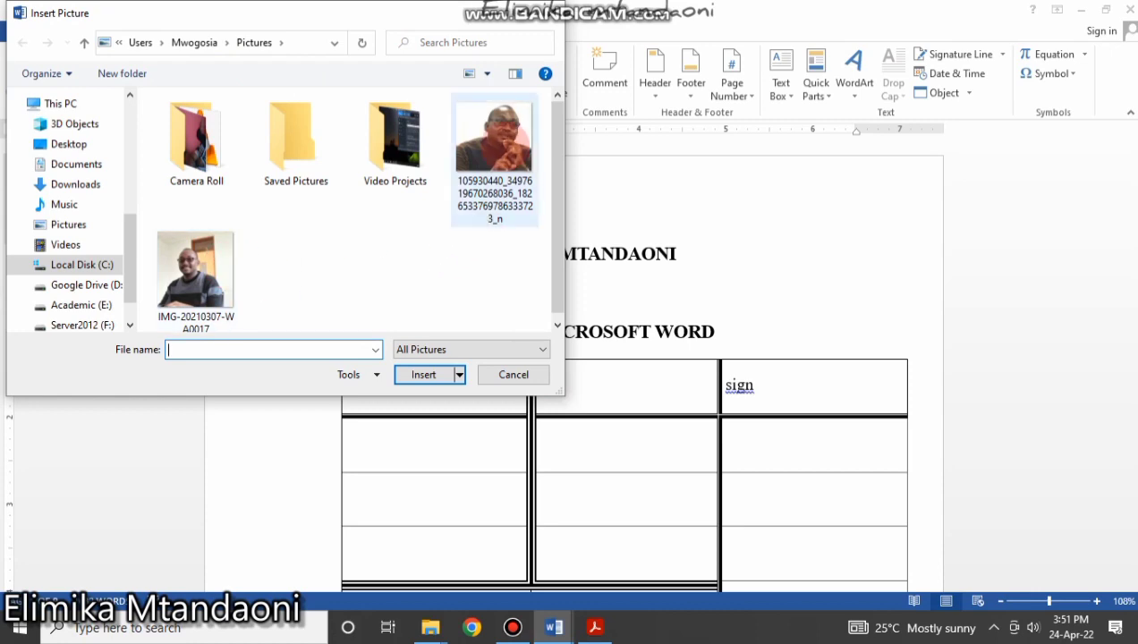
{"action": "left_click", "coordinate": [501, 134]}
{"action": "left_click", "coordinate": [429, 375]}
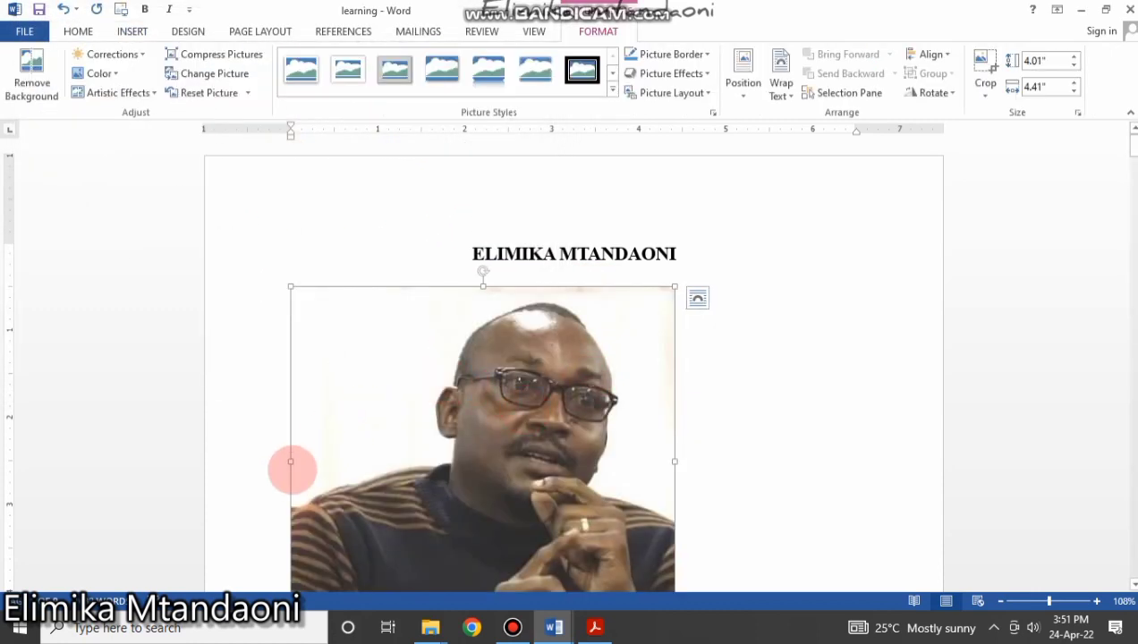
Resize the photo to about 1.51" by 2.03" using its sizing handles.
{"action": "left_click_drag", "start_coordinate": [290, 462], "coordinate": [452, 457]}
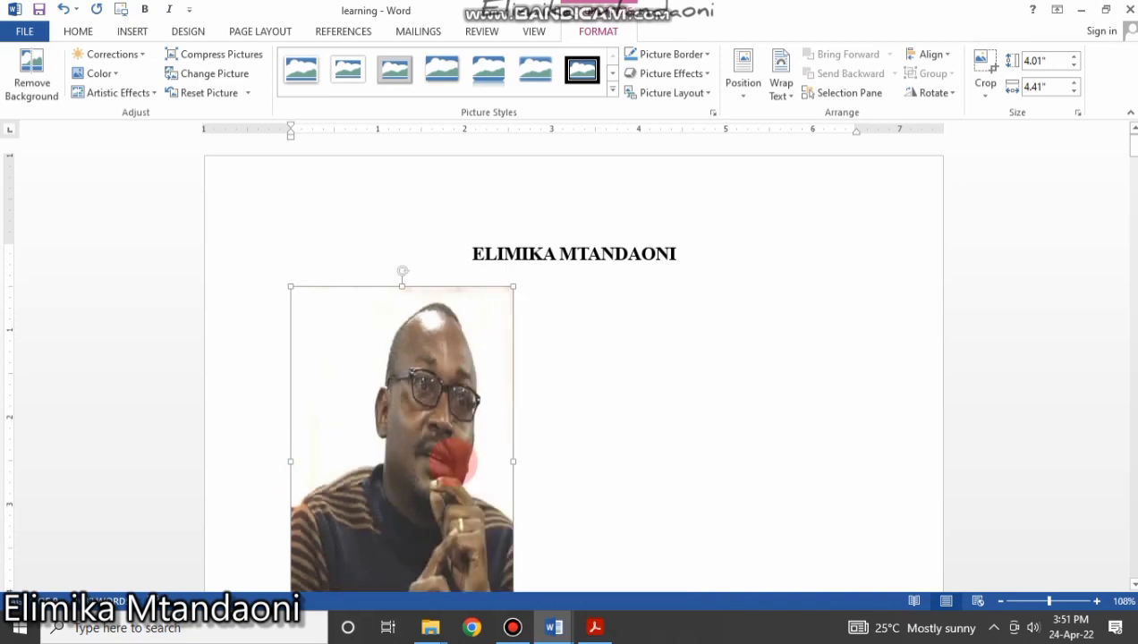
{"action": "scroll", "coordinate": [427, 475], "scroll_direction": "down", "scroll_amount": 4}
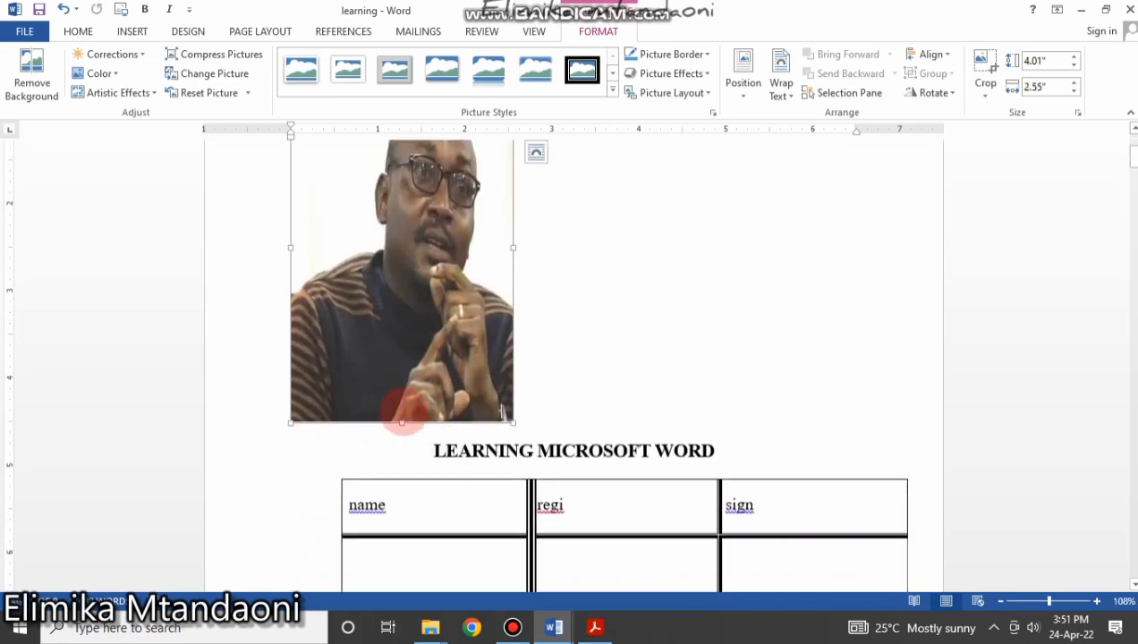
{"action": "left_click_drag", "start_coordinate": [402, 419], "coordinate": [433, 275]}
{"action": "scroll", "coordinate": [452, 292], "scroll_direction": "up", "scroll_amount": 3}
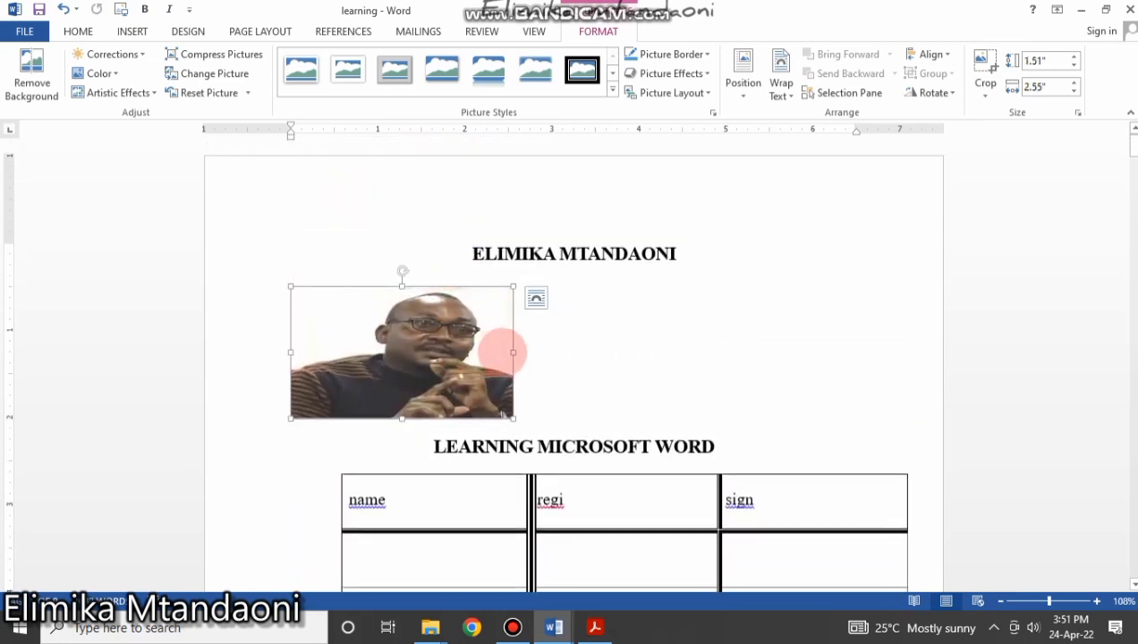
{"action": "left_click_drag", "start_coordinate": [513, 352], "coordinate": [468, 353]}
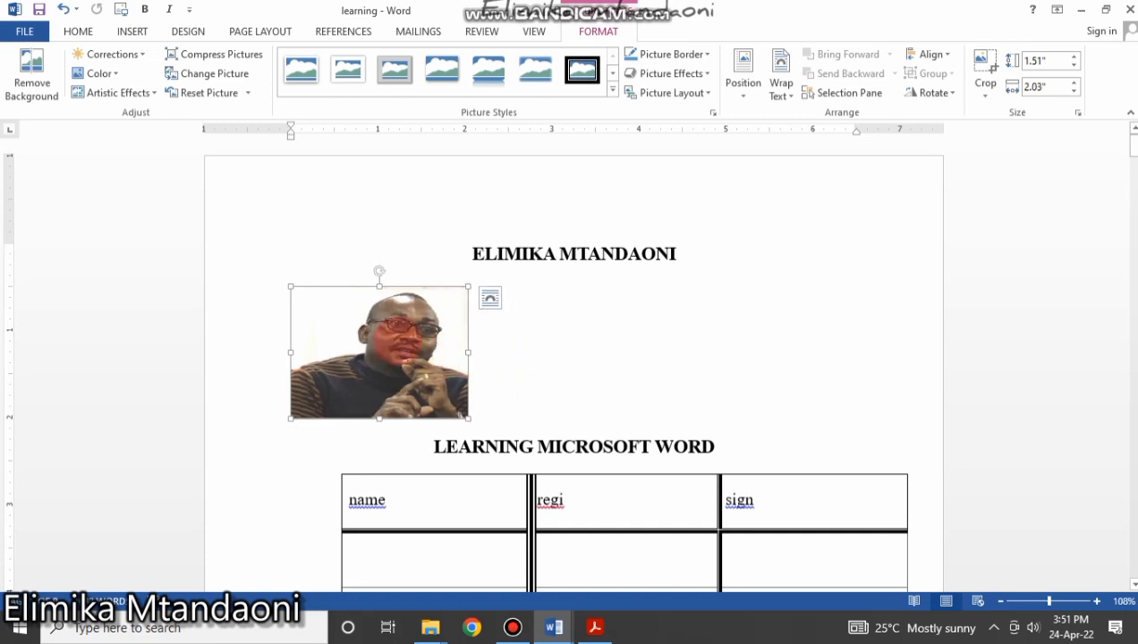
{"action": "left_click", "coordinate": [605, 368]}
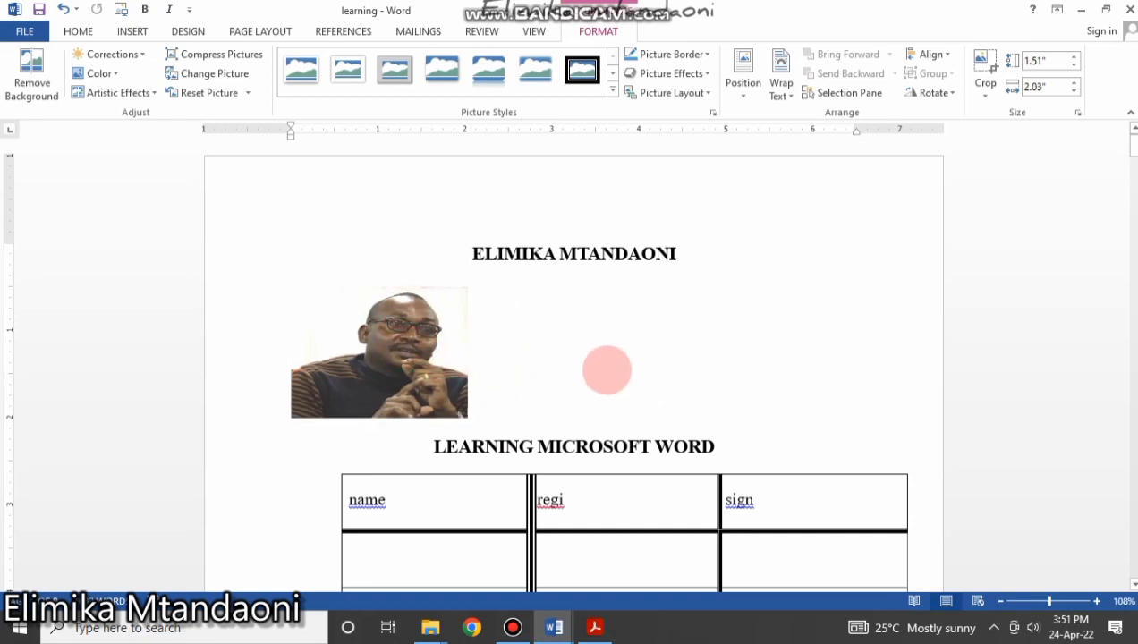
{"action": "left_click", "coordinate": [384, 353]}
{"action": "left_click", "coordinate": [593, 378]}
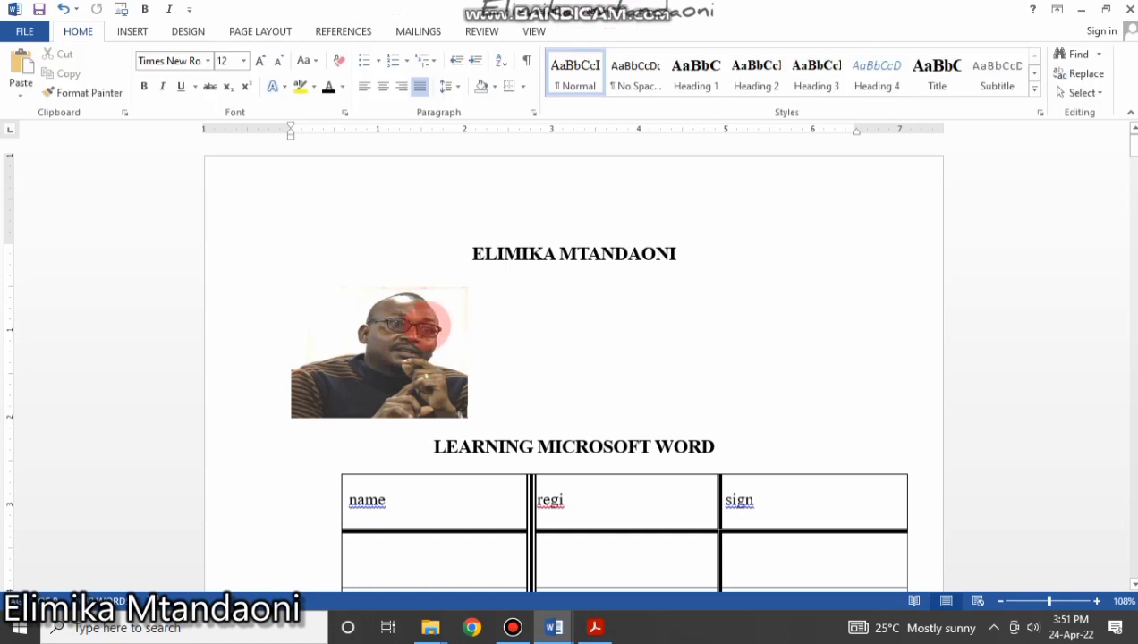
{"action": "left_click", "coordinate": [421, 315]}
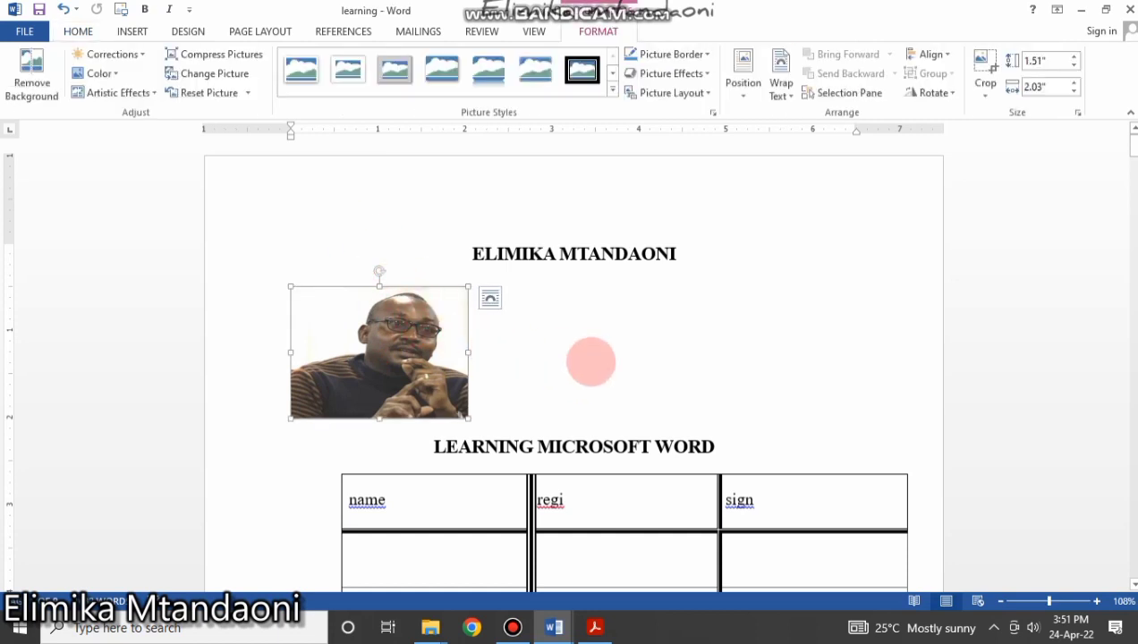
{"action": "left_click", "coordinate": [592, 360]}
{"action": "left_click", "coordinate": [456, 409]}
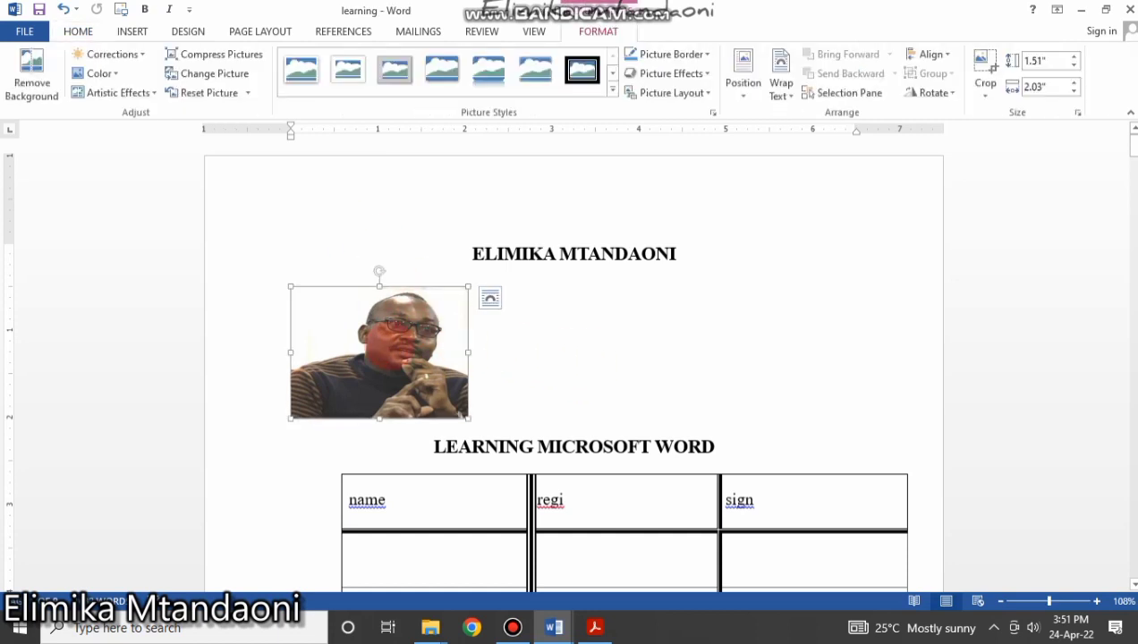
{"action": "left_click", "coordinate": [83, 28]}
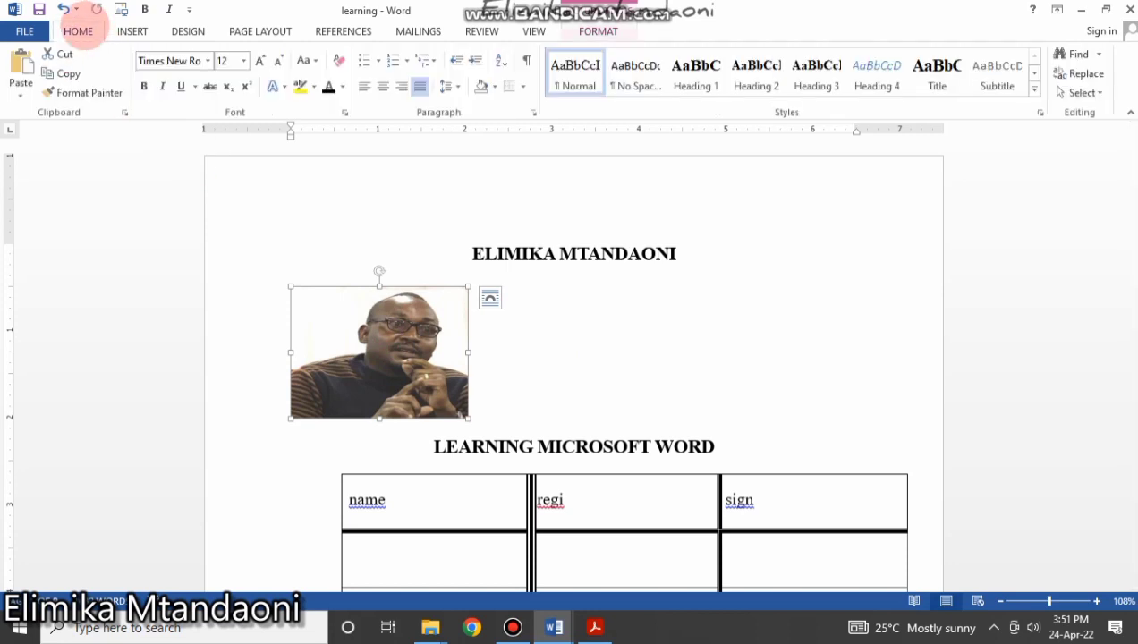
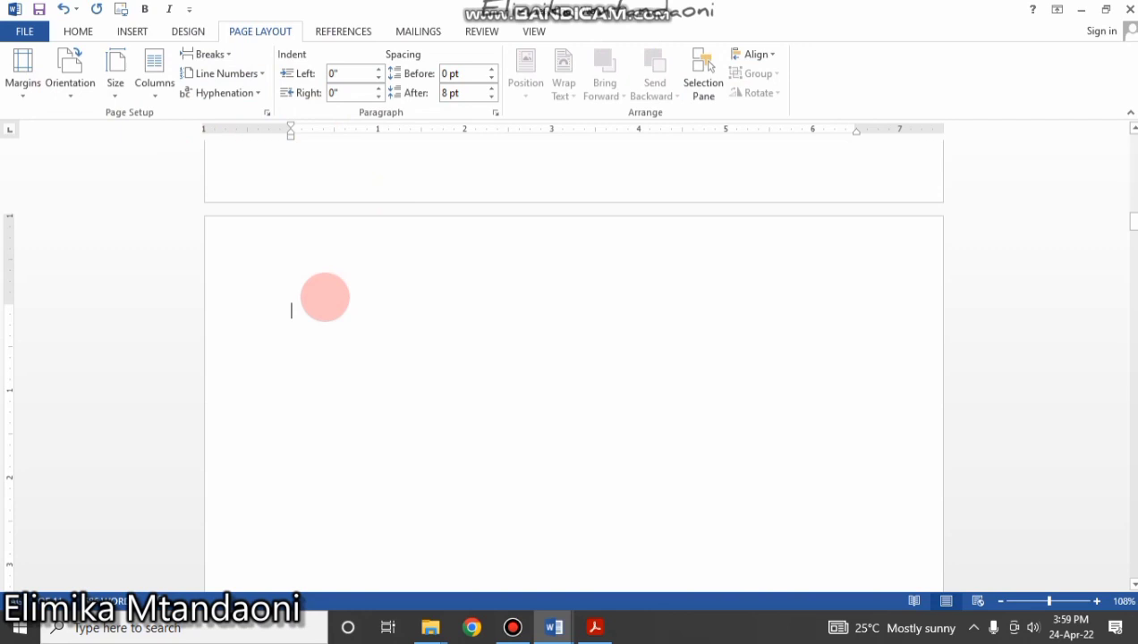
In Page Setup, set the top margin to 1.6" and the paper size to A4 (8.27" × 11.69").
{"action": "scroll", "coordinate": [324, 297], "scroll_direction": "up", "scroll_amount": 20}
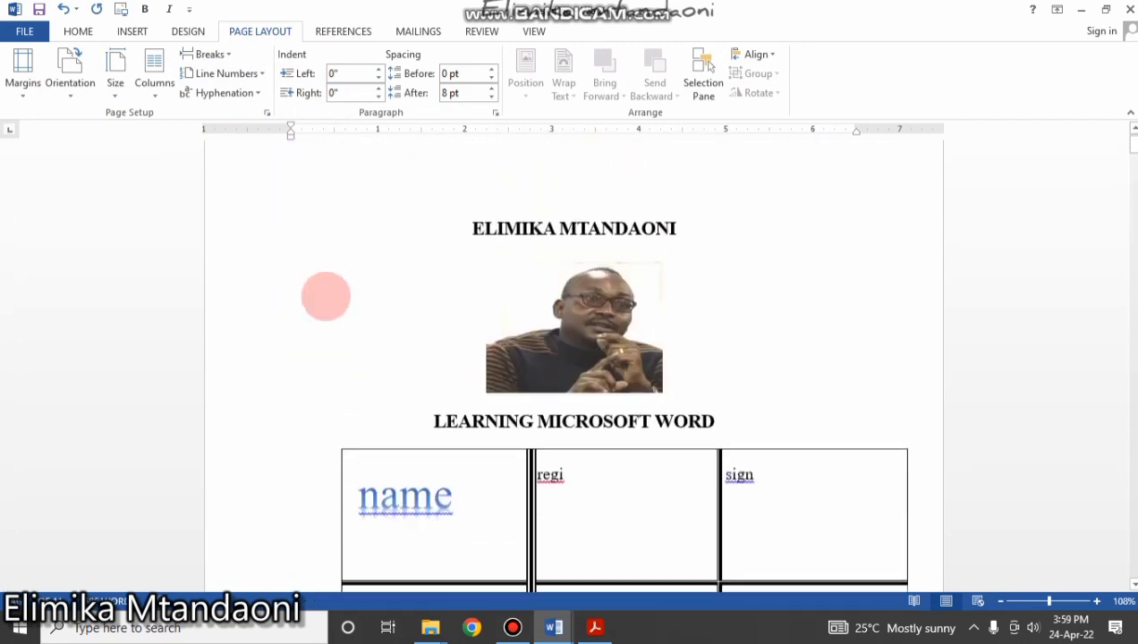
{"action": "scroll", "coordinate": [325, 297], "scroll_direction": "up", "scroll_amount": 1}
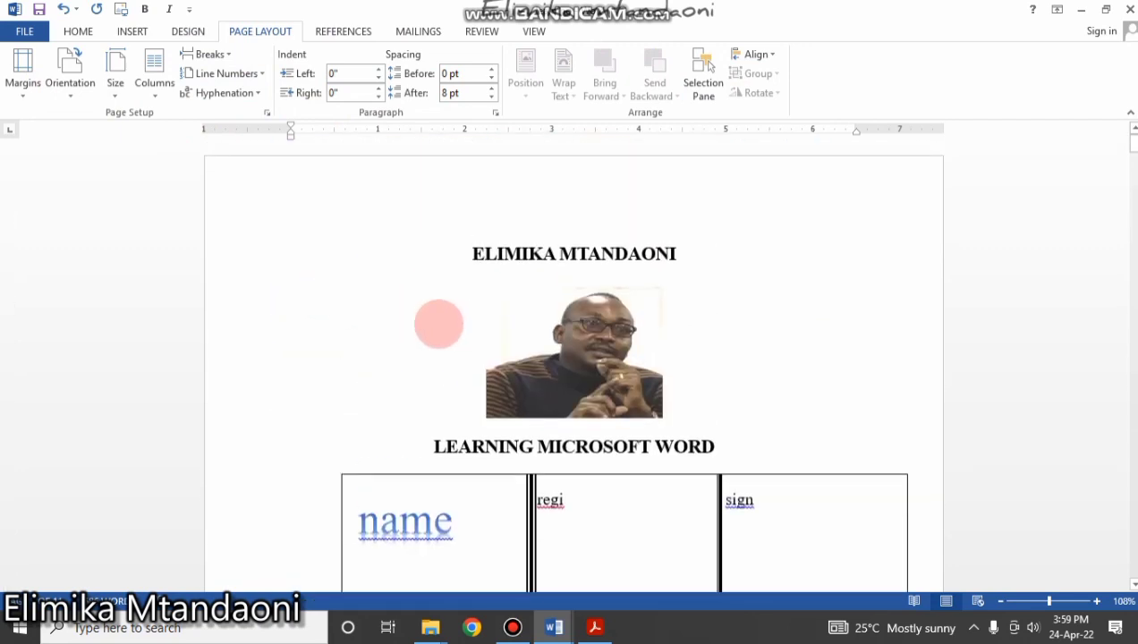
{"action": "scroll", "coordinate": [368, 362], "scroll_direction": "down", "scroll_amount": 4}
{"action": "scroll", "coordinate": [368, 362], "scroll_direction": "down", "scroll_amount": 20}
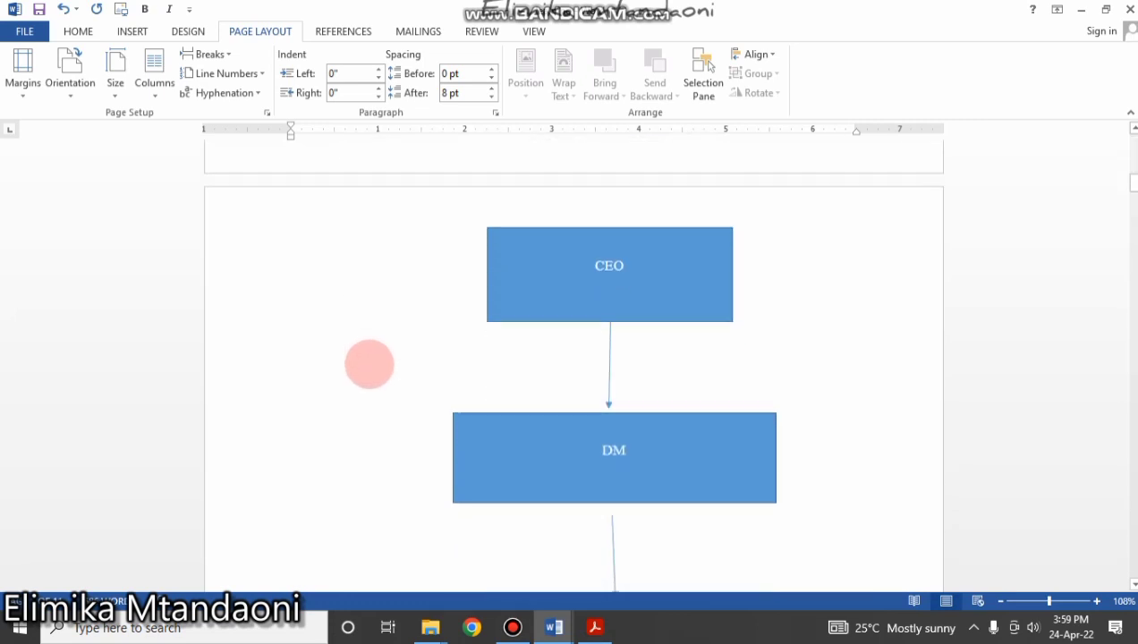
{"action": "scroll", "coordinate": [369, 365], "scroll_direction": "down", "scroll_amount": 3}
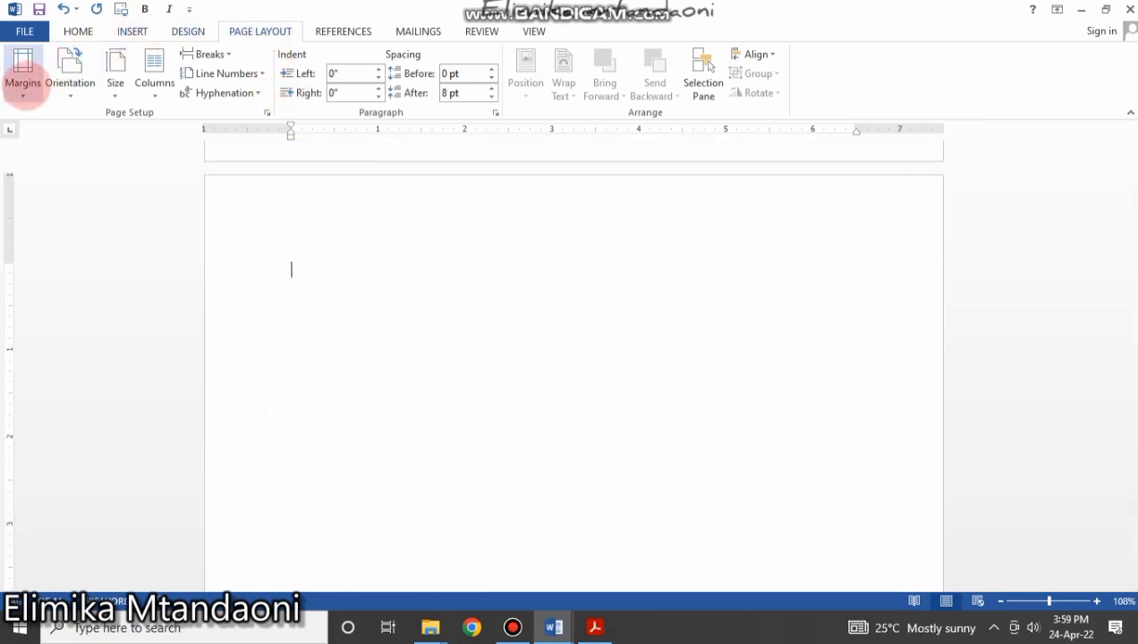
{"action": "left_click", "coordinate": [23, 85]}
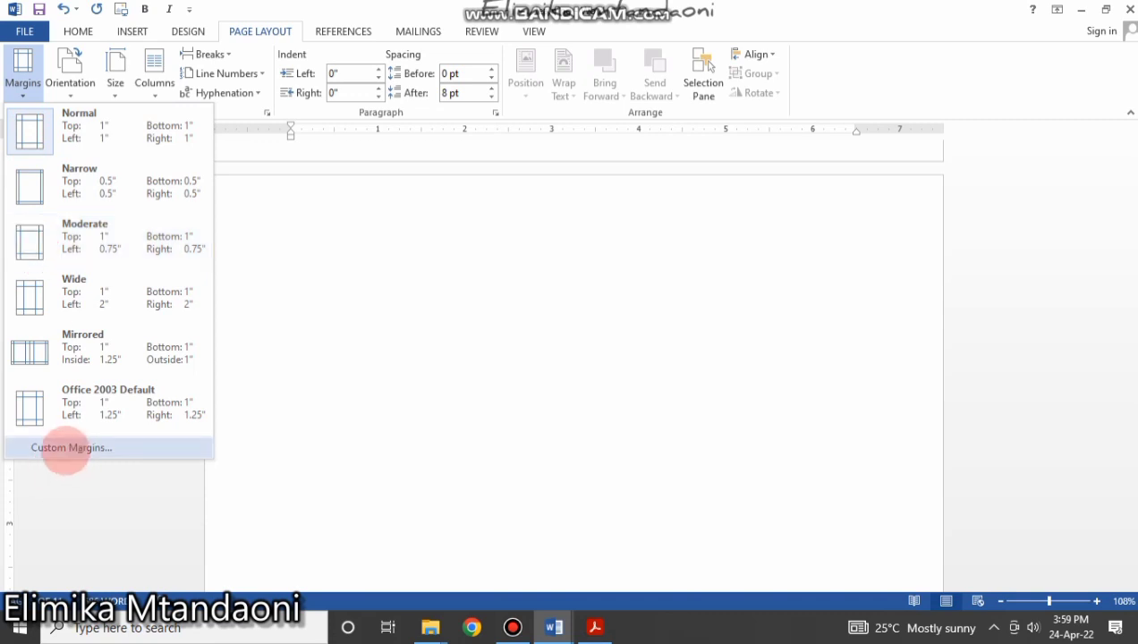
{"action": "left_click", "coordinate": [70, 447]}
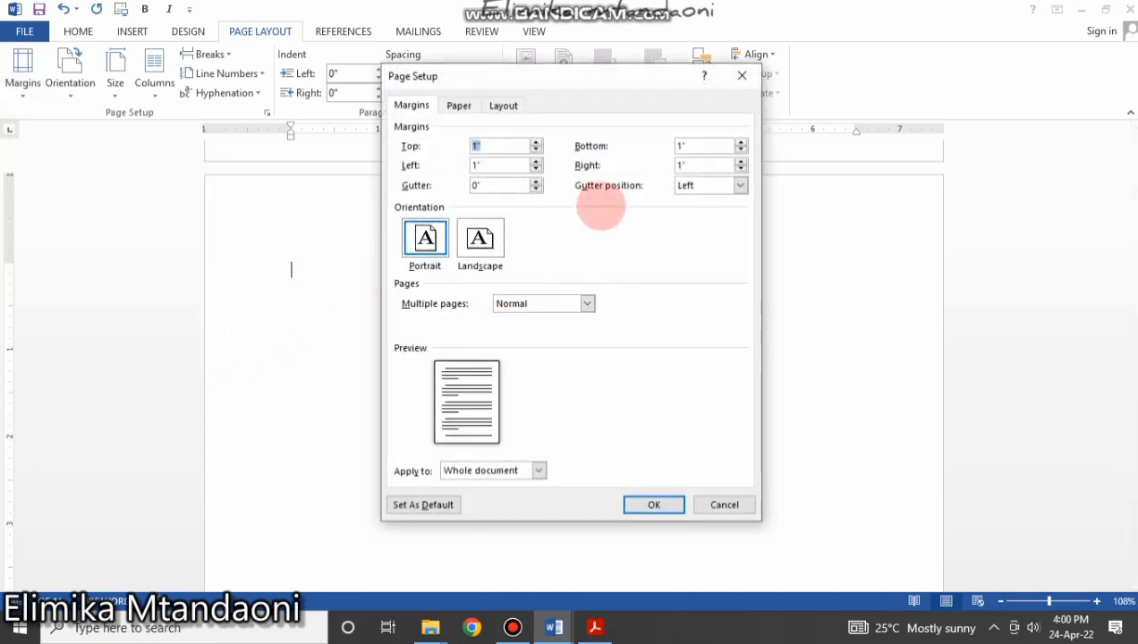
{"action": "left_click_drag", "start_coordinate": [572, 83], "coordinate": [495, 72]}
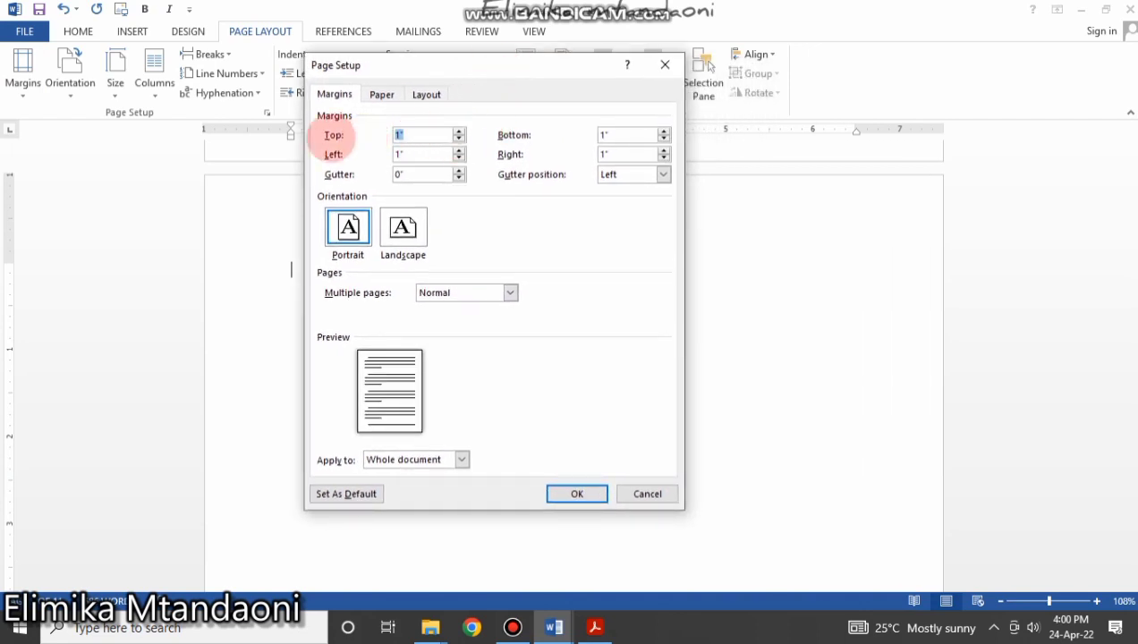
{"action": "left_click", "coordinate": [458, 132]}
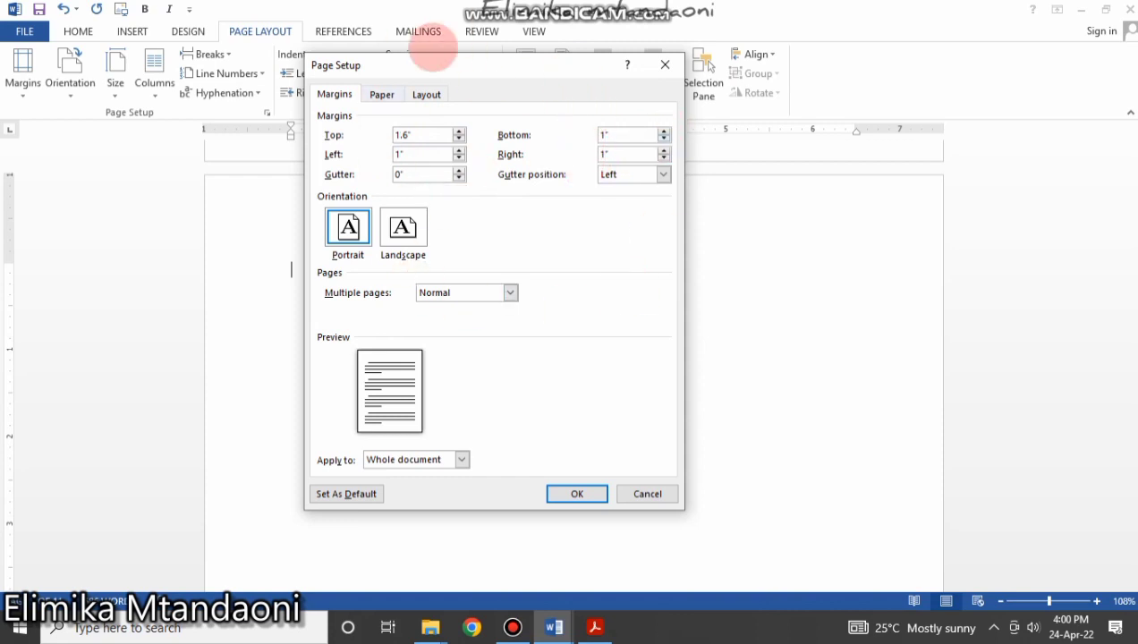
{"action": "left_click", "coordinate": [370, 95]}
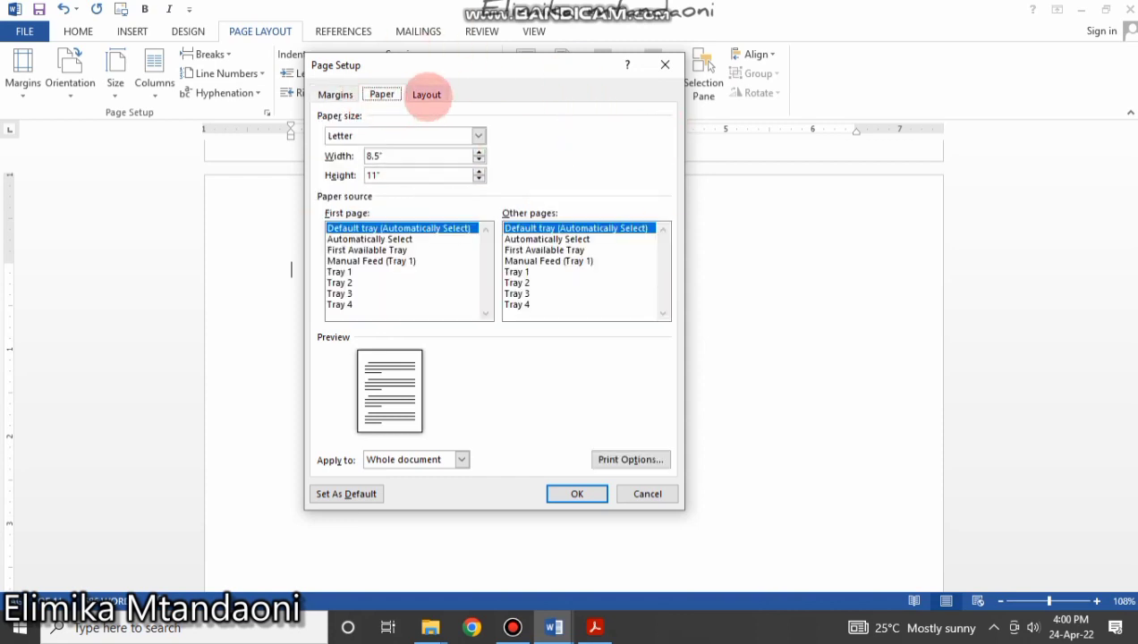
{"action": "left_click", "coordinate": [479, 135]}
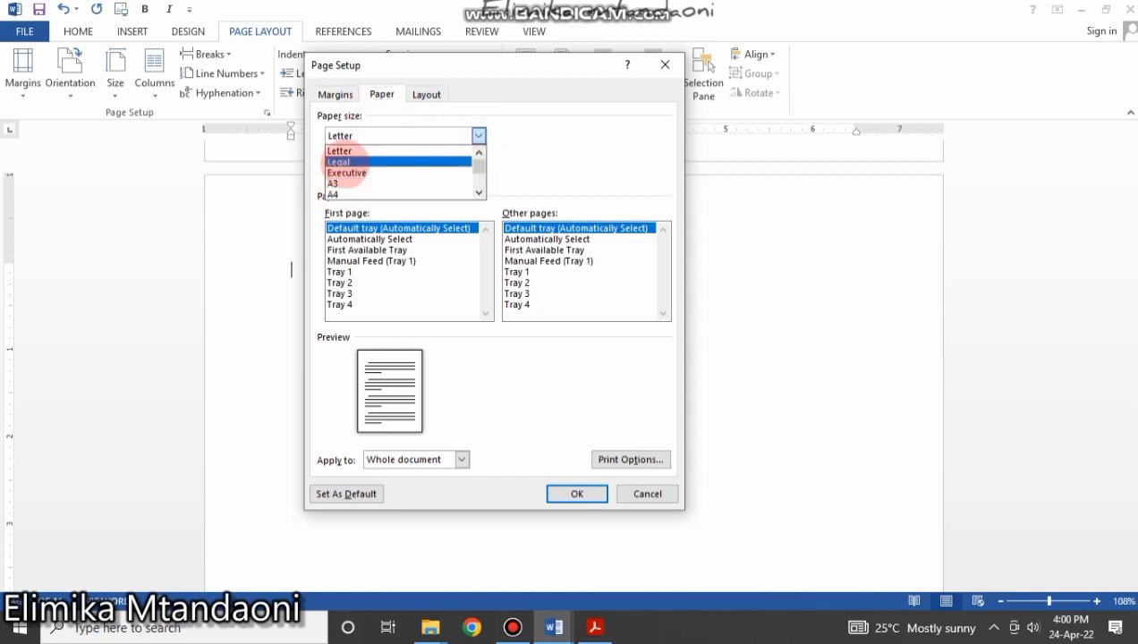
{"action": "left_click", "coordinate": [331, 194]}
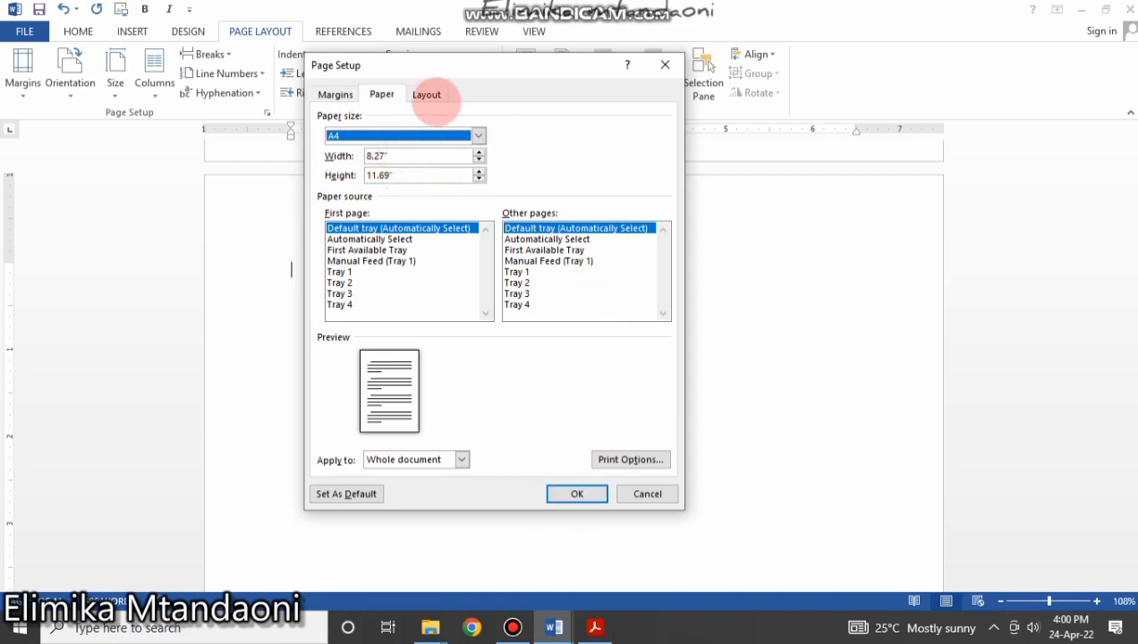
{"action": "left_click", "coordinate": [427, 95]}
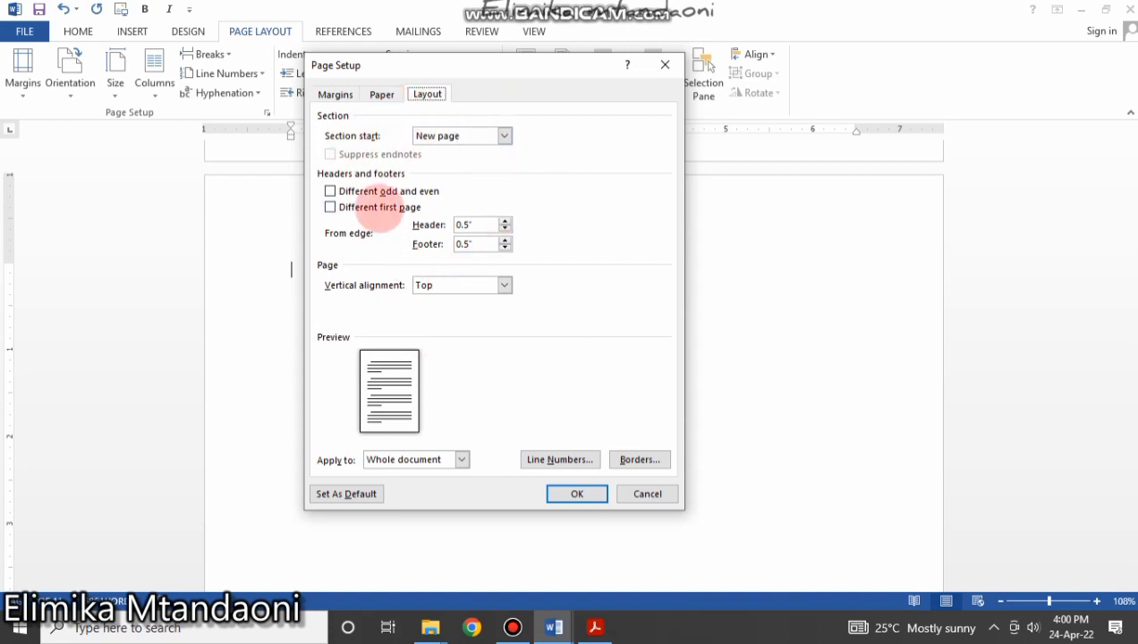
{"action": "left_click", "coordinate": [577, 494]}
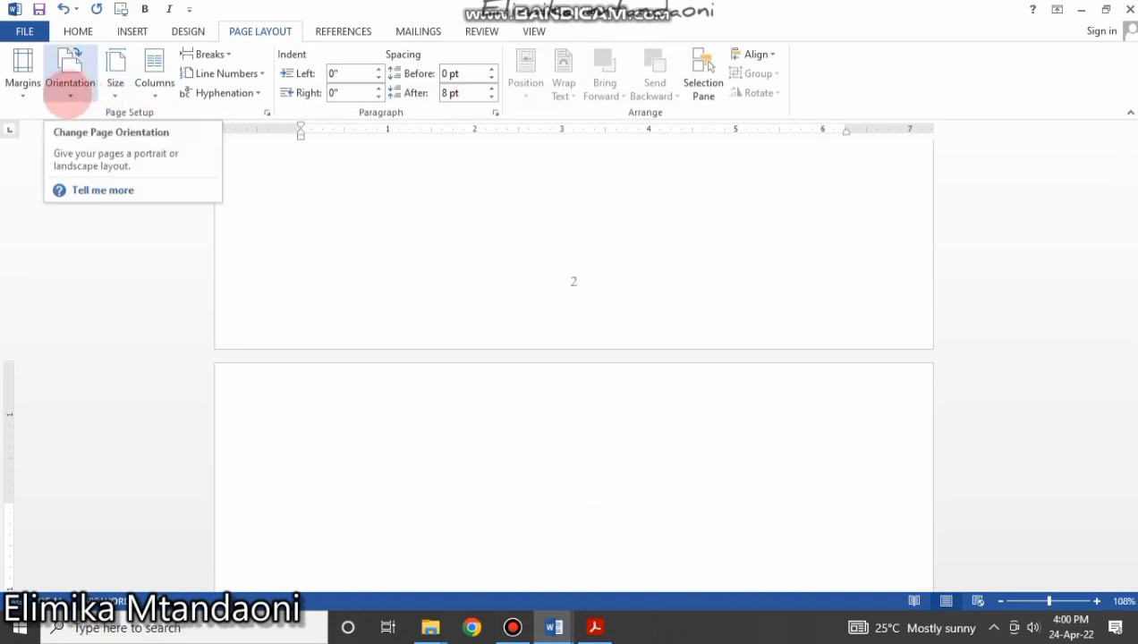
{"action": "left_click", "coordinate": [69, 98]}
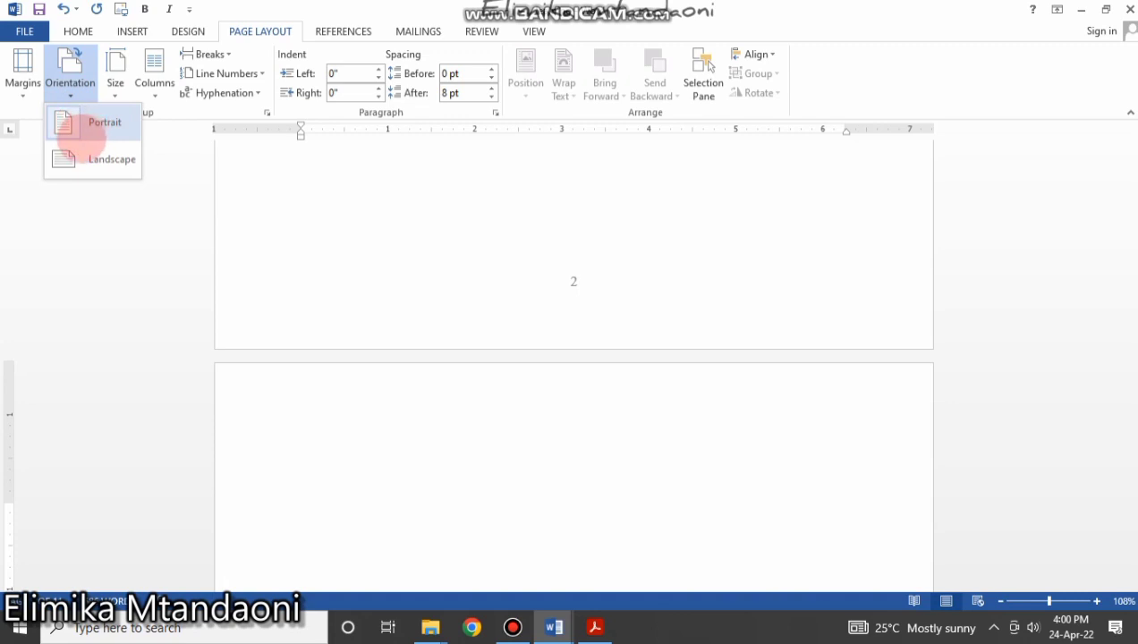
{"action": "left_click", "coordinate": [68, 159]}
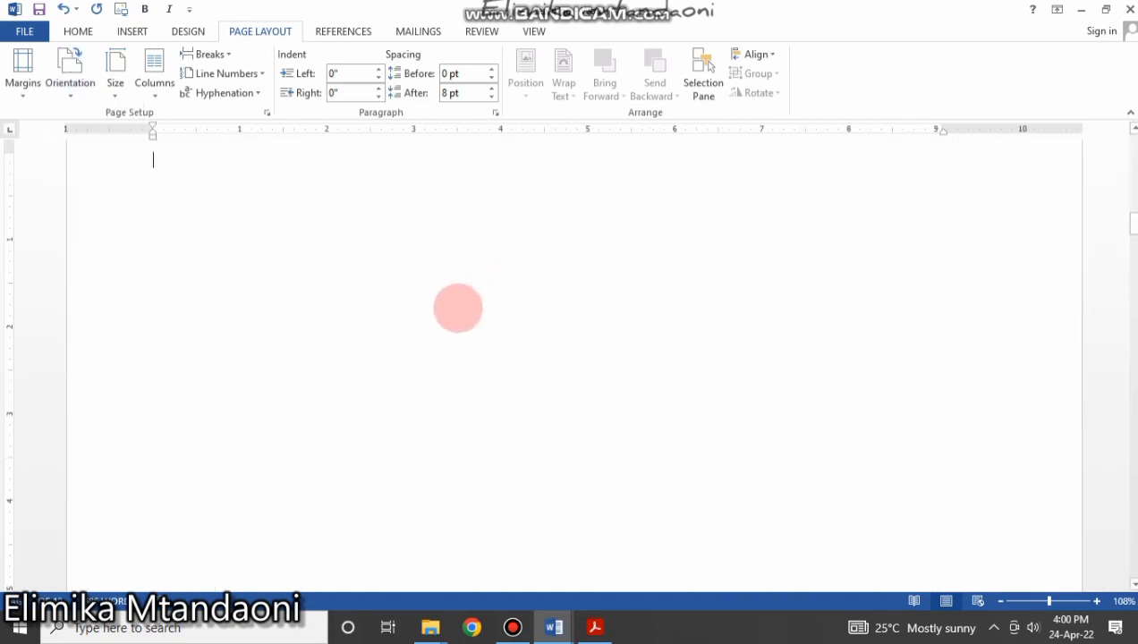
{"action": "scroll", "coordinate": [484, 368], "scroll_direction": "up", "scroll_amount": 10}
{"action": "scroll", "coordinate": [485, 366], "scroll_direction": "down", "scroll_amount": 7}
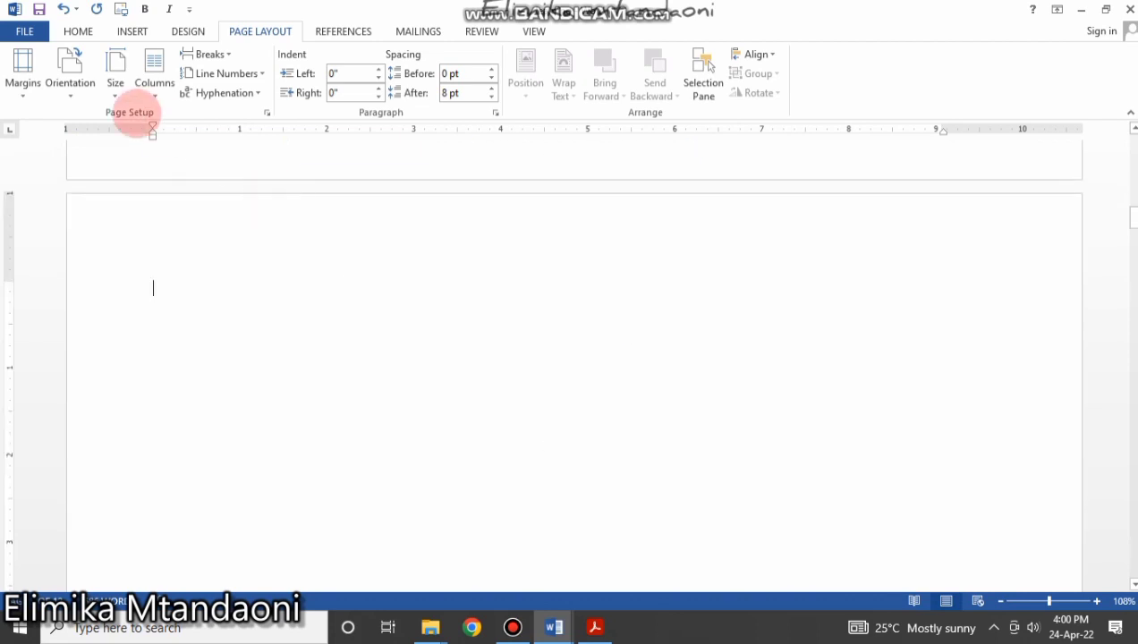
{"action": "left_click", "coordinate": [77, 97]}
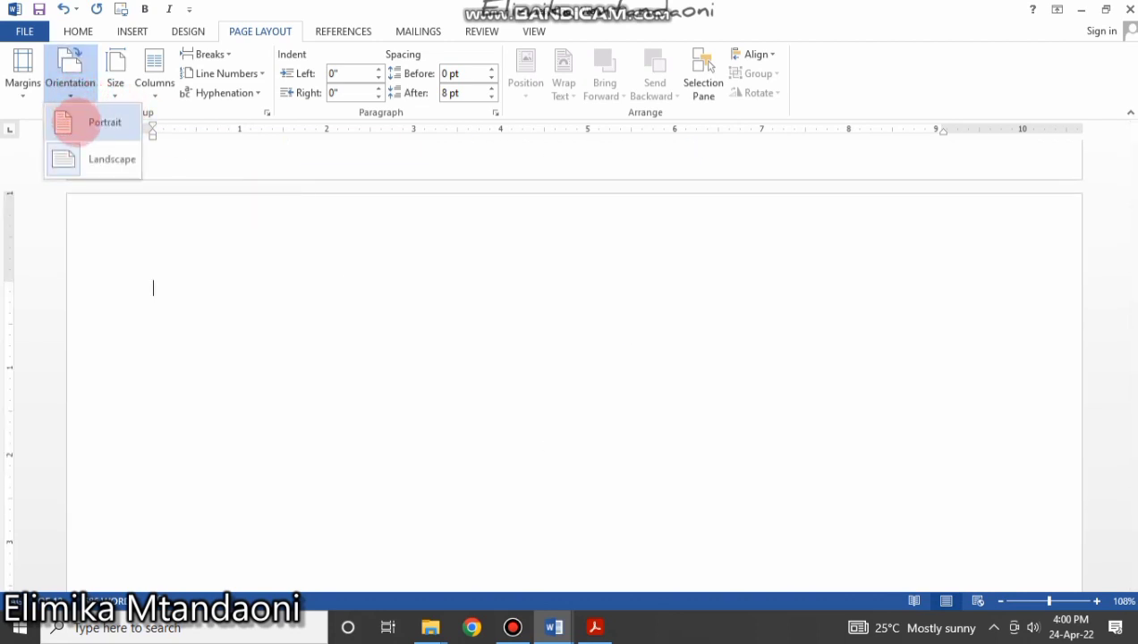
{"action": "left_click", "coordinate": [75, 121]}
{"action": "scroll", "coordinate": [409, 251], "scroll_direction": "up", "scroll_amount": 15}
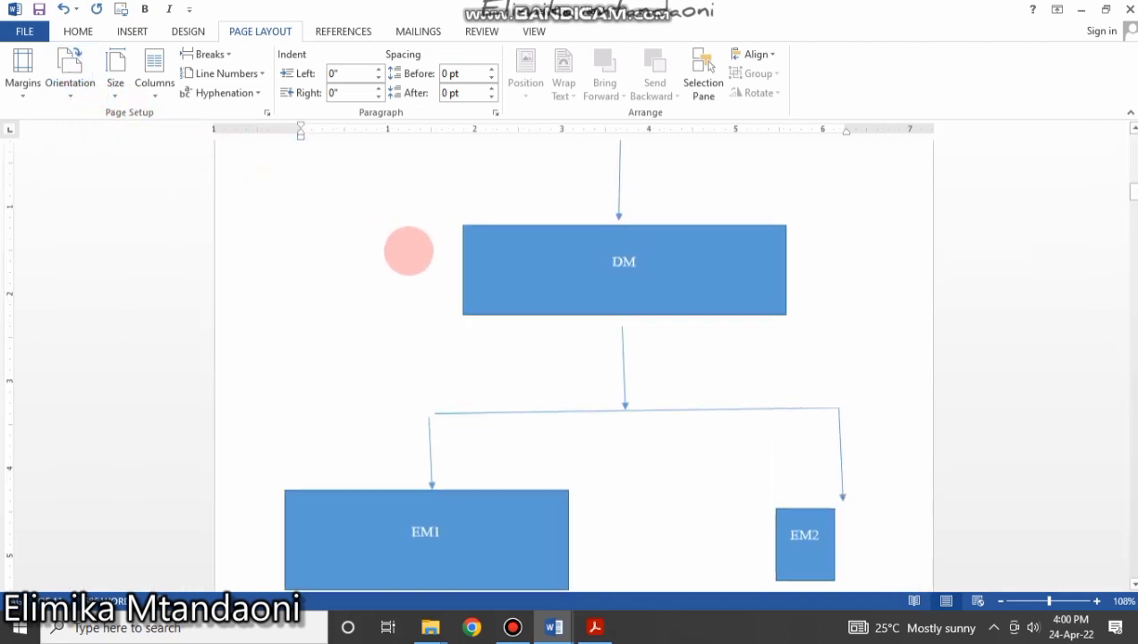
{"action": "scroll", "coordinate": [663, 301], "scroll_direction": "down", "scroll_amount": 20}
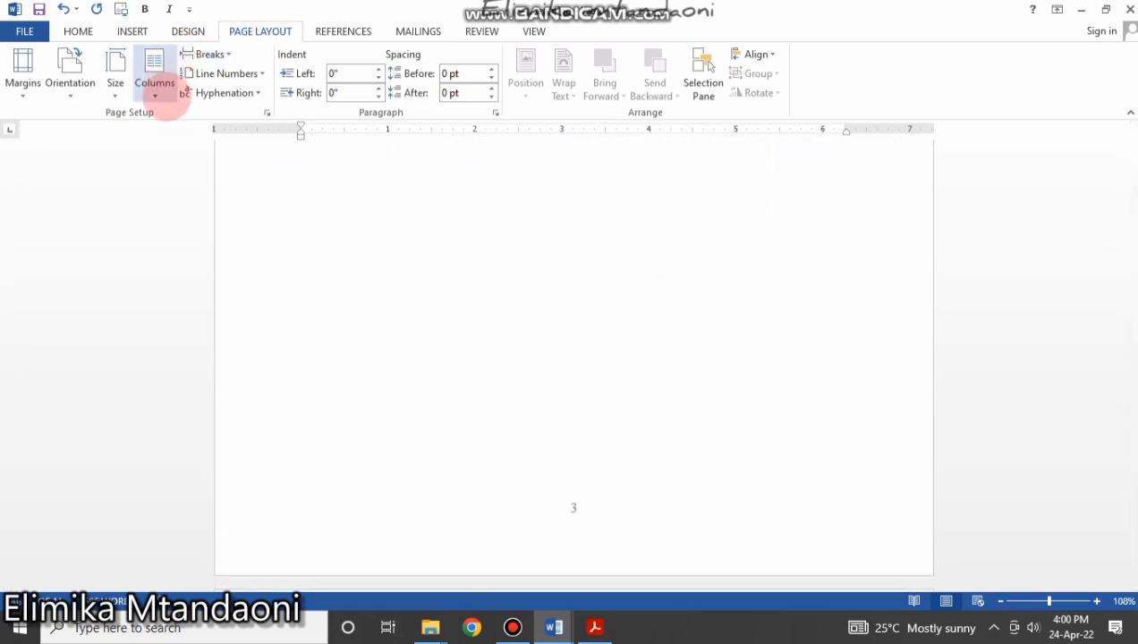
{"action": "left_click", "coordinate": [155, 90]}
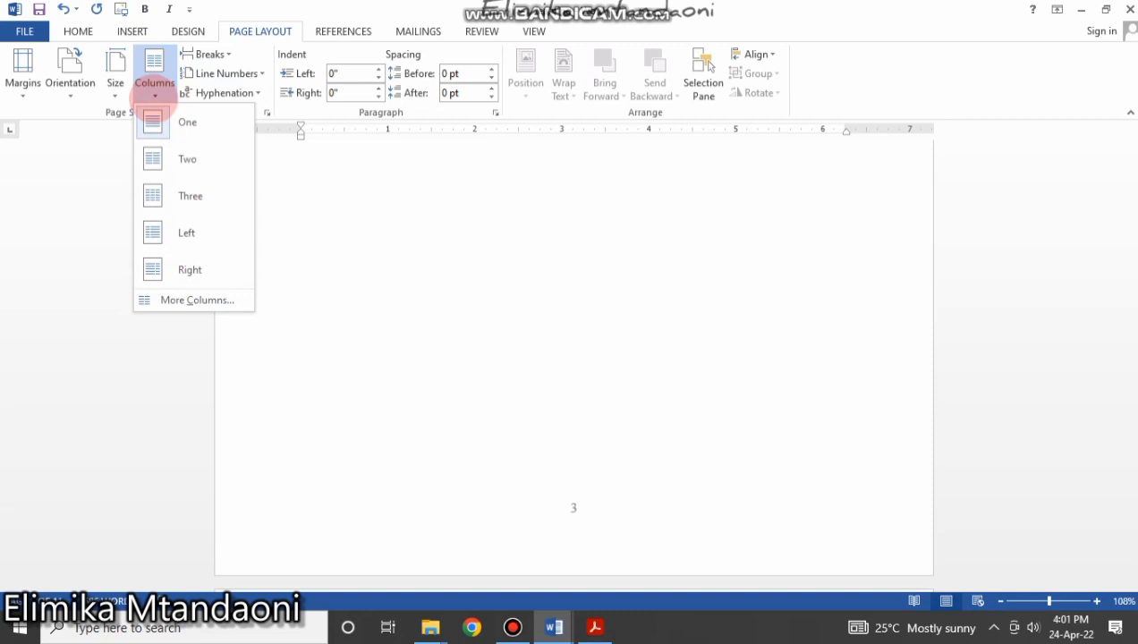
{"action": "left_click", "coordinate": [581, 463]}
{"action": "scroll", "coordinate": [590, 451], "scroll_direction": "down", "scroll_amount": 5}
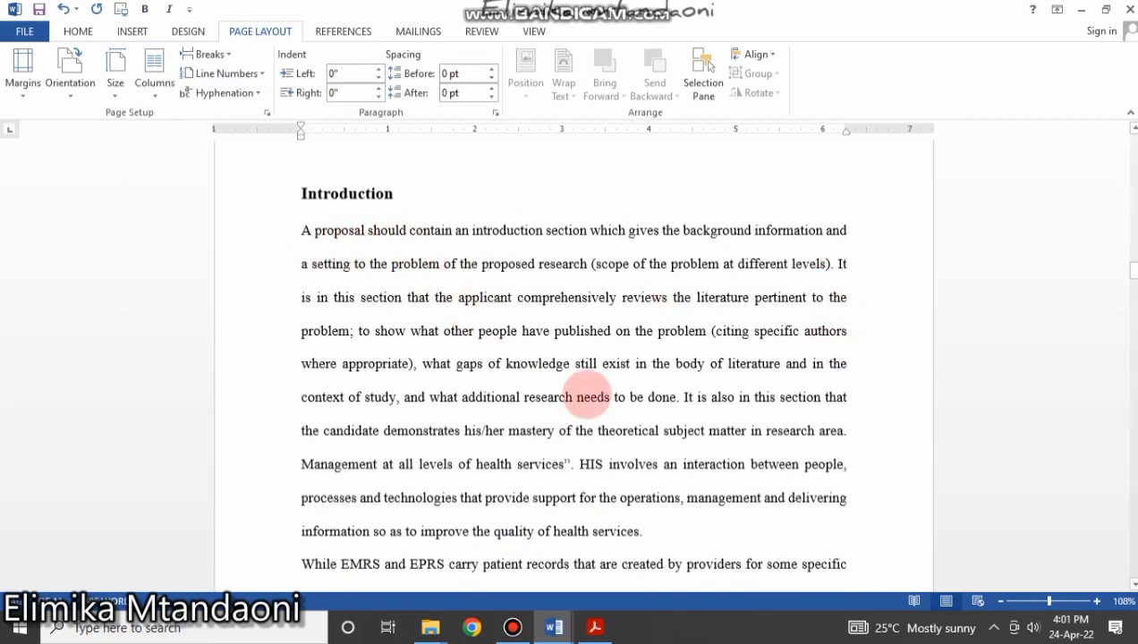
{"action": "left_click", "coordinate": [155, 90]}
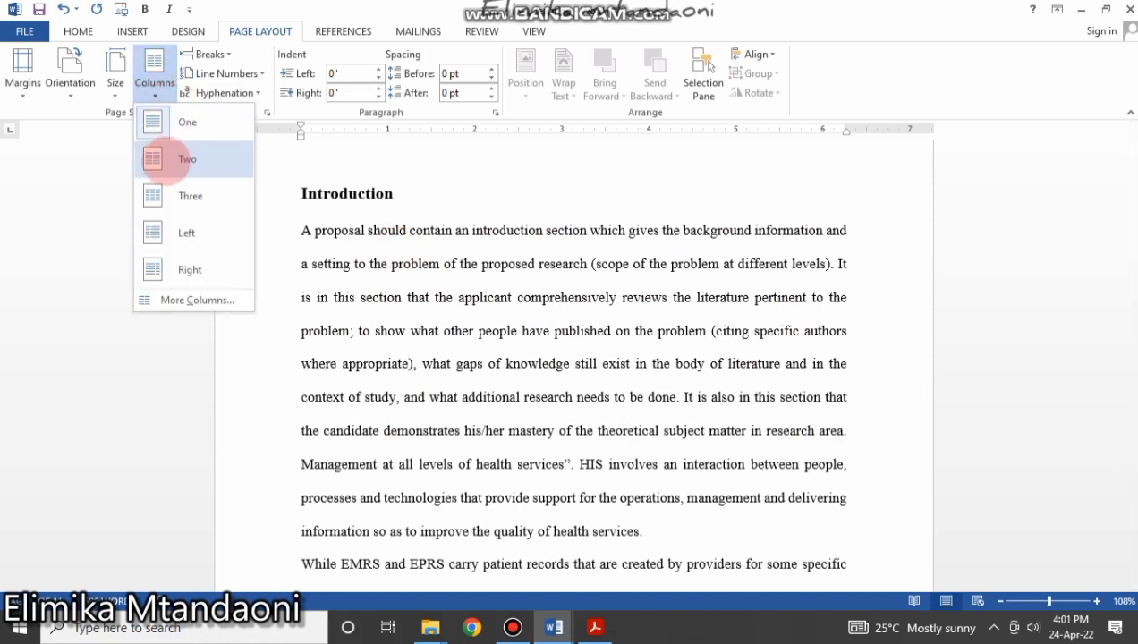
{"action": "left_click", "coordinate": [165, 159]}
{"action": "scroll", "coordinate": [166, 160], "scroll_direction": "down", "scroll_amount": 15}
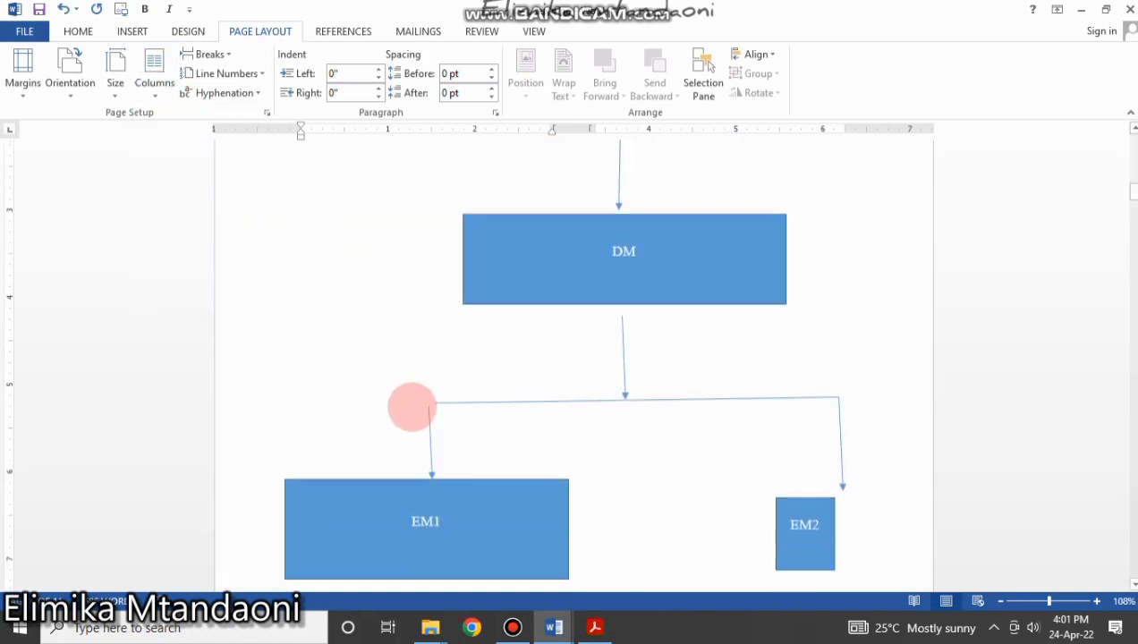
{"action": "scroll", "coordinate": [474, 402], "scroll_direction": "down", "scroll_amount": 12}
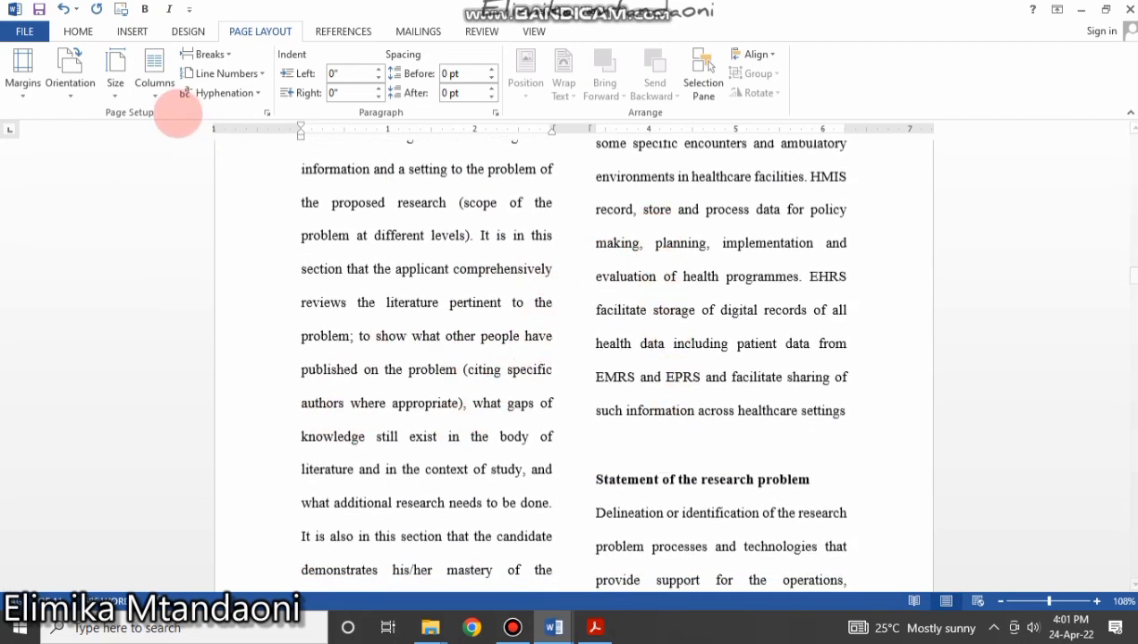
{"action": "left_click", "coordinate": [155, 89]}
{"action": "left_click", "coordinate": [152, 157]}
{"action": "scroll", "coordinate": [482, 339], "scroll_direction": "up", "scroll_amount": 15}
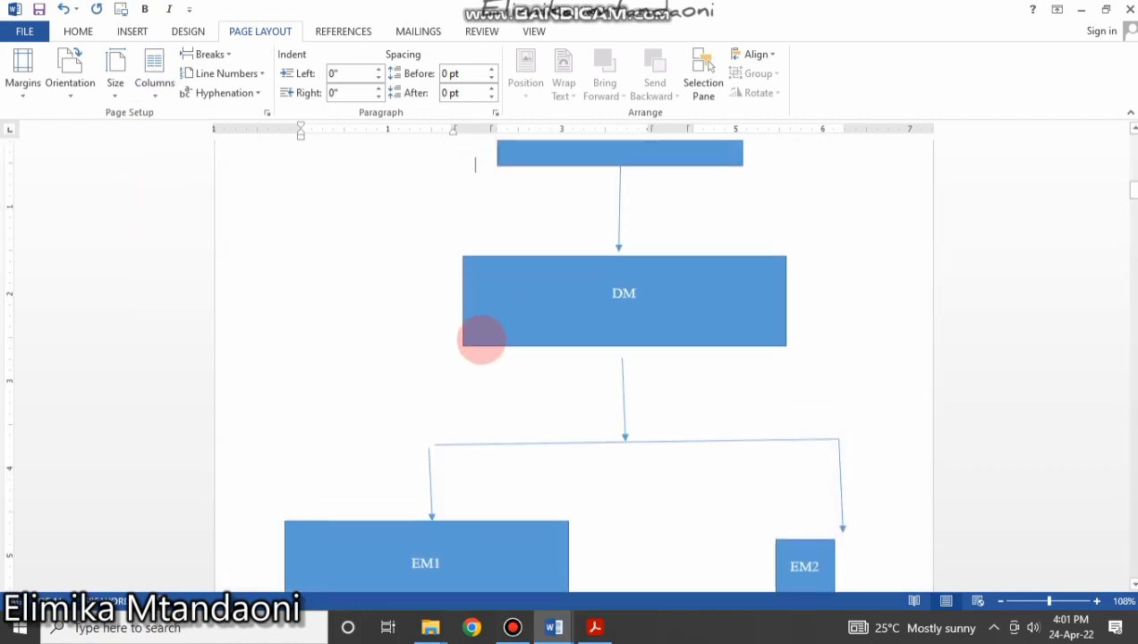
{"action": "scroll", "coordinate": [497, 383], "scroll_direction": "down", "scroll_amount": 15}
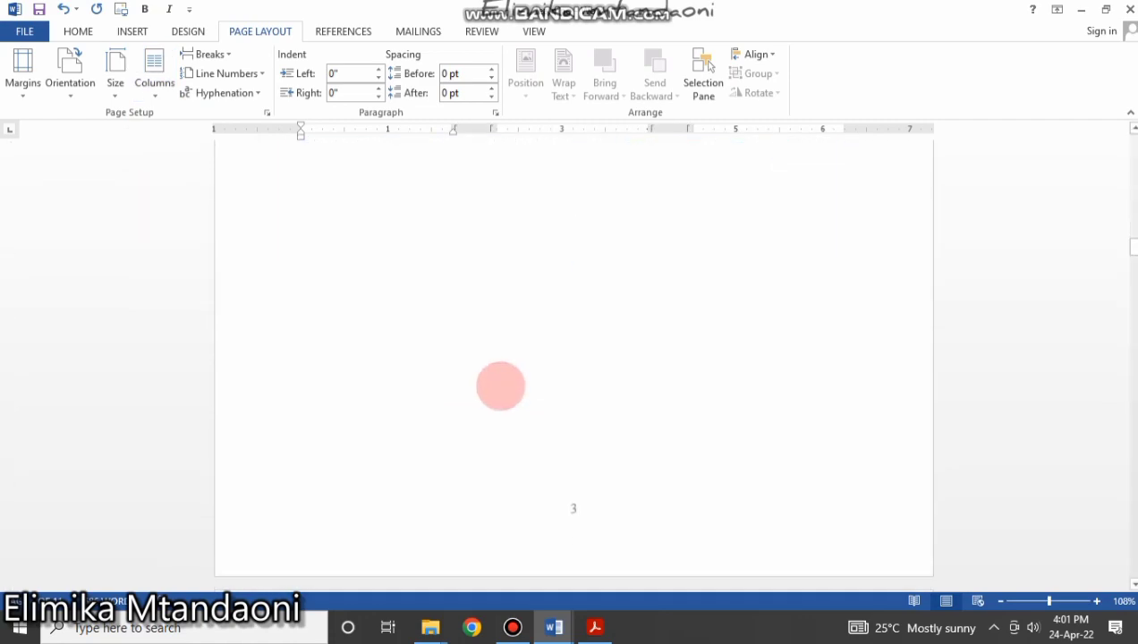
{"action": "scroll", "coordinate": [499, 386], "scroll_direction": "down", "scroll_amount": 6}
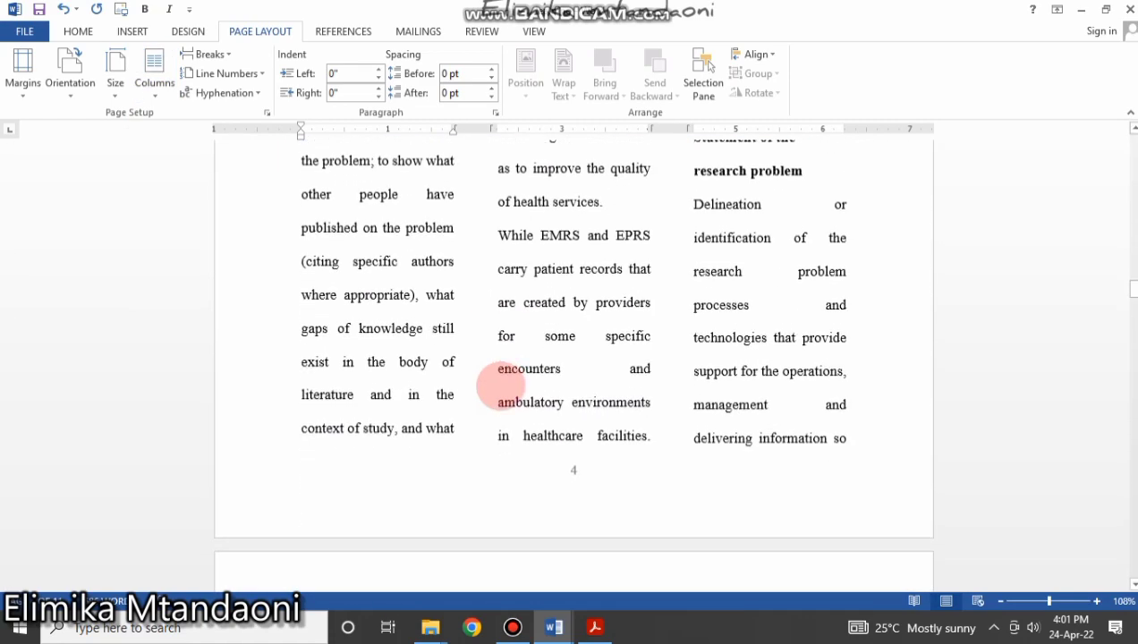
{"action": "scroll", "coordinate": [497, 387], "scroll_direction": "up", "scroll_amount": 6}
{"action": "left_click", "coordinate": [155, 79]}
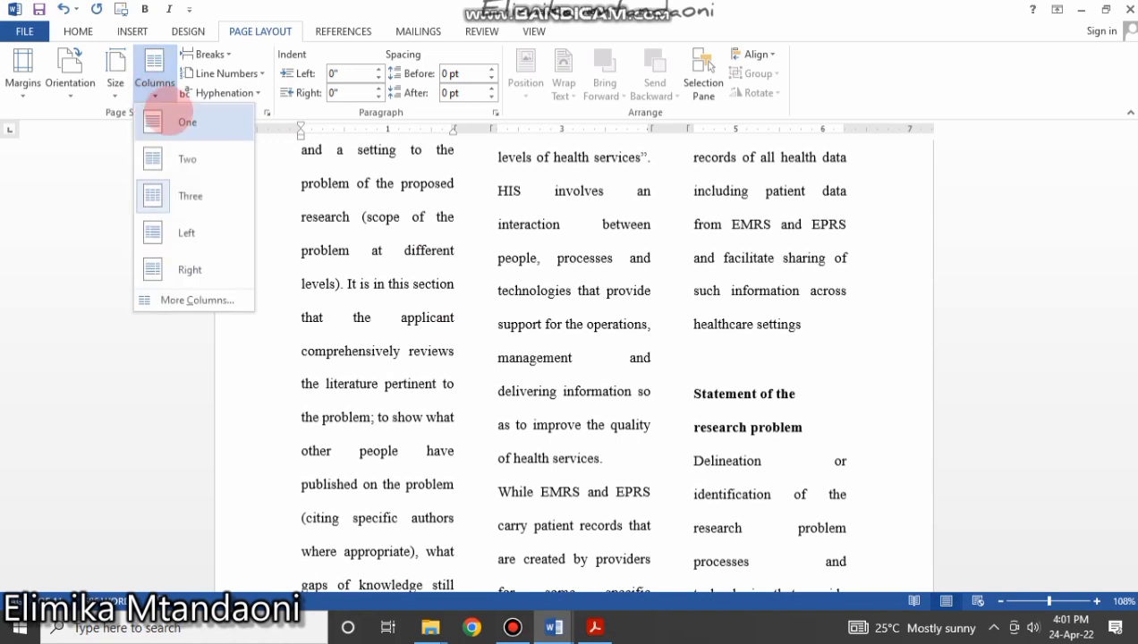
{"action": "left_click", "coordinate": [176, 122]}
{"action": "scroll", "coordinate": [600, 386], "scroll_direction": "up", "scroll_amount": 4}
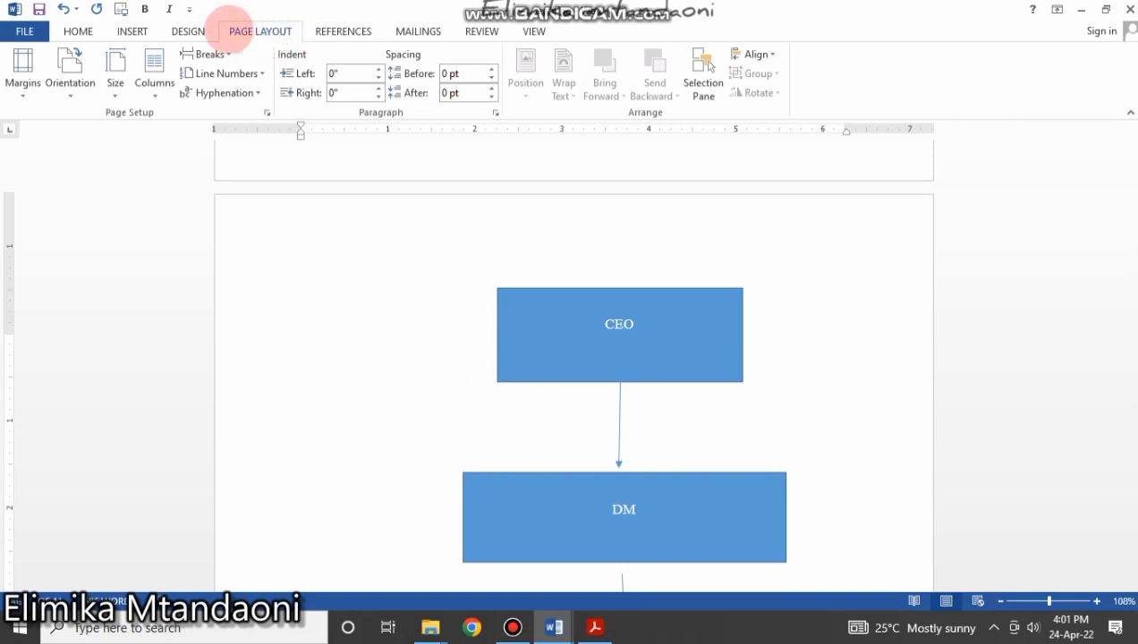
{"action": "scroll", "coordinate": [521, 358], "scroll_direction": "down", "scroll_amount": 10}
{"action": "scroll", "coordinate": [519, 361], "scroll_direction": "down", "scroll_amount": 5}
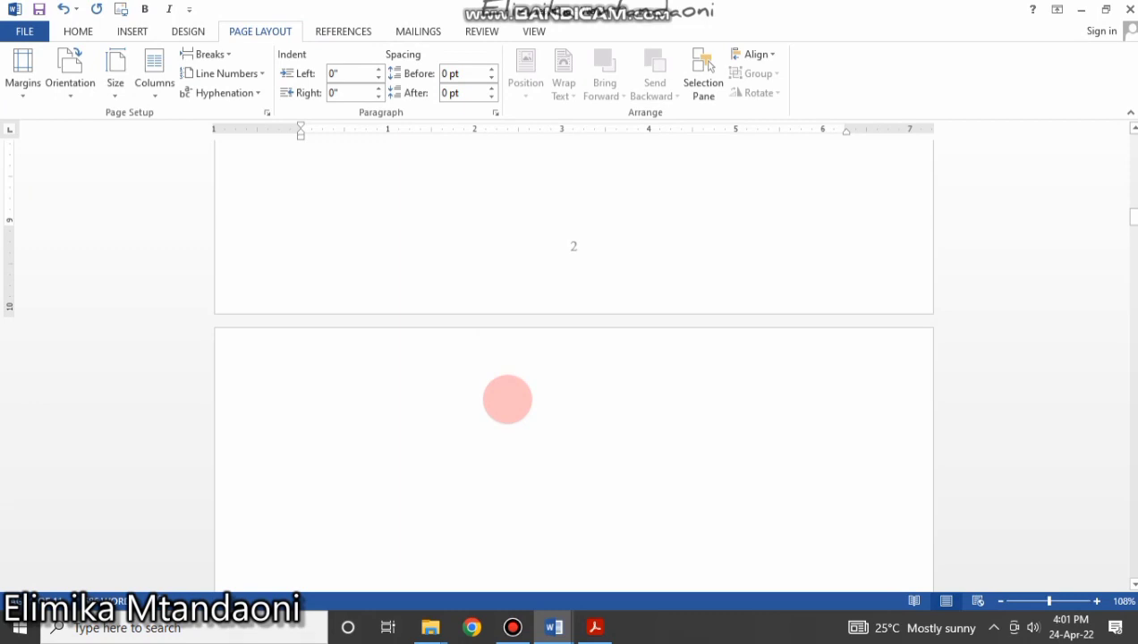
Delete the blank line above Introduction, undoing the accidental removal of its page break.
{"action": "scroll", "coordinate": [508, 399], "scroll_direction": "down", "scroll_amount": 4}
{"action": "scroll", "coordinate": [508, 399], "scroll_direction": "down", "scroll_amount": 5}
{"action": "scroll", "coordinate": [509, 398], "scroll_direction": "down", "scroll_amount": 3}
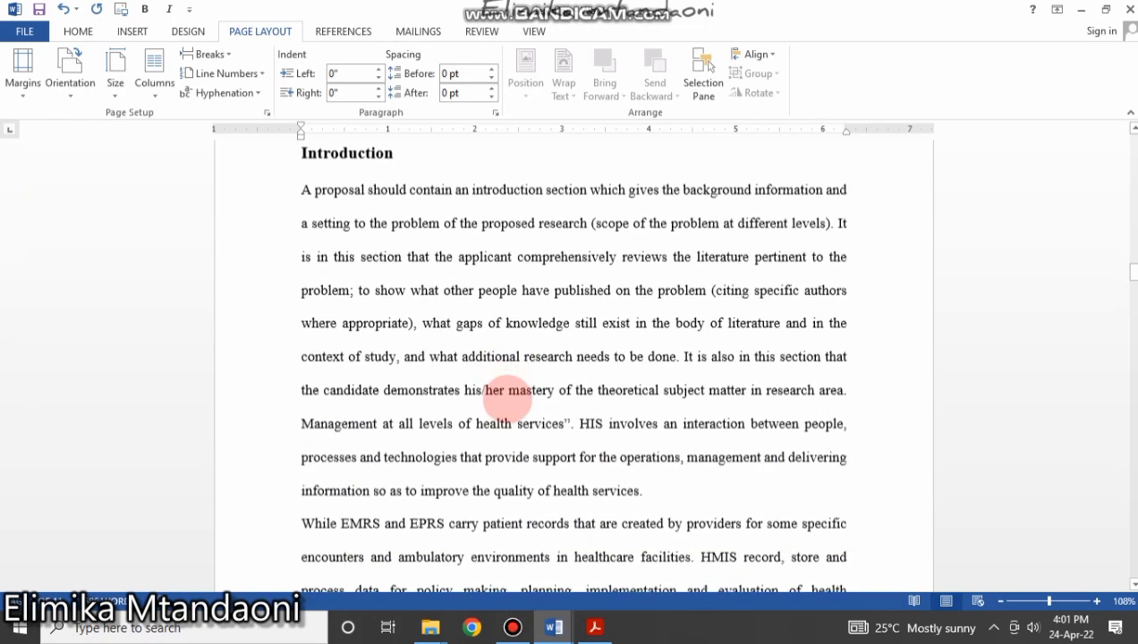
{"action": "scroll", "coordinate": [470, 384], "scroll_direction": "up", "scroll_amount": 3}
{"action": "double_click", "coordinate": [353, 380]}
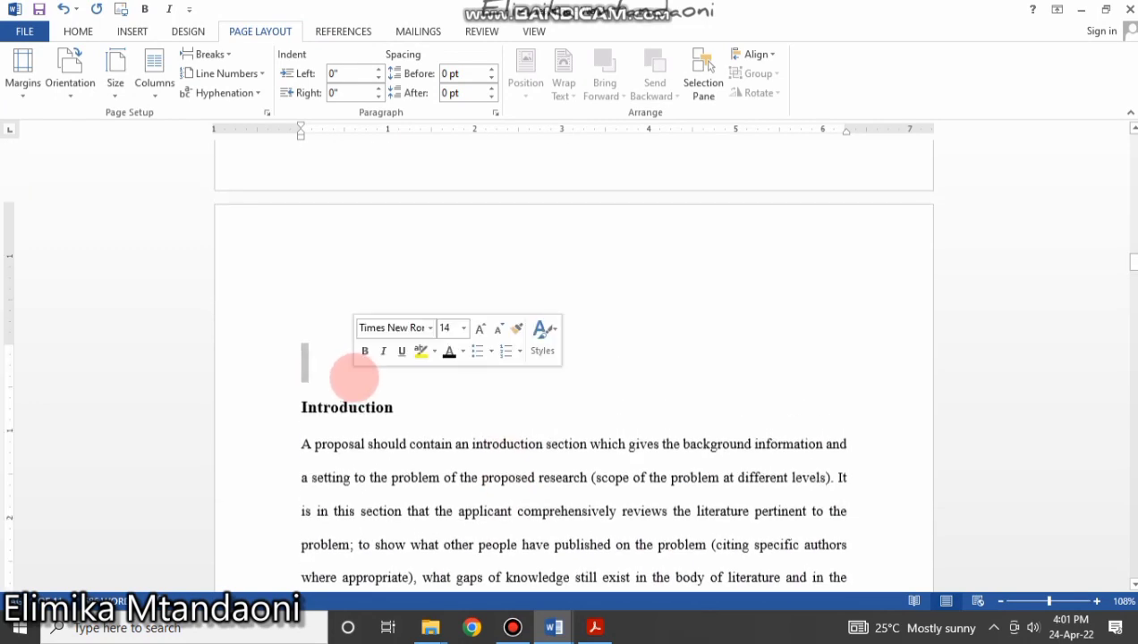
{"action": "key", "text": "Delete"}
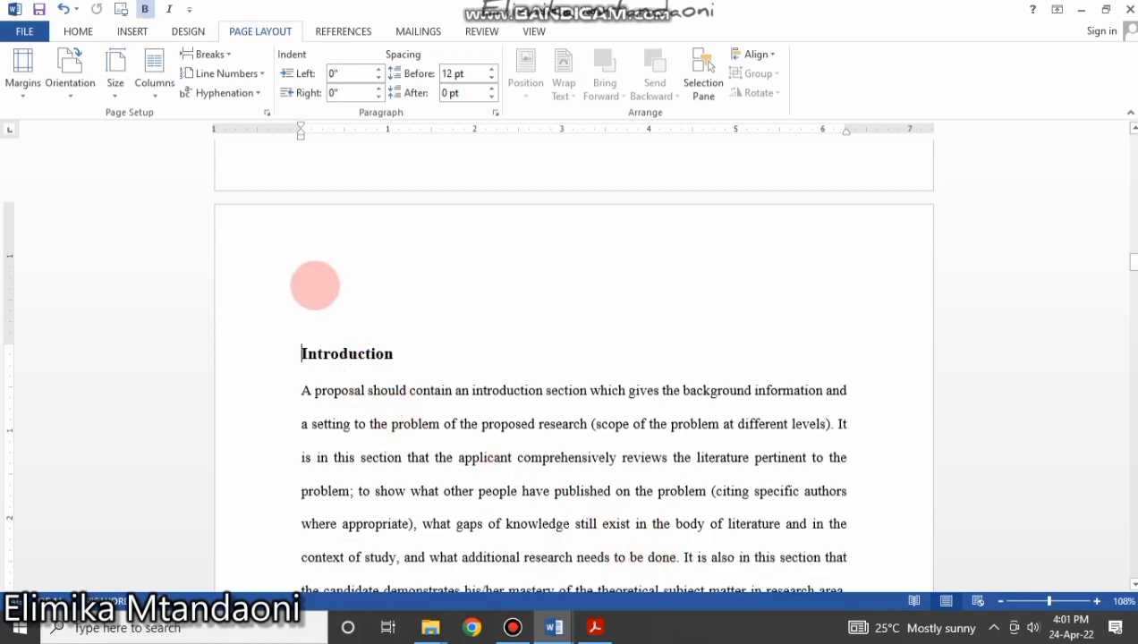
{"action": "key", "text": "Left"}
{"action": "key", "text": "Left"}
{"action": "key", "text": "Left"}
{"action": "key", "text": "BackSpace"}
{"action": "key", "text": "BackSpace"}
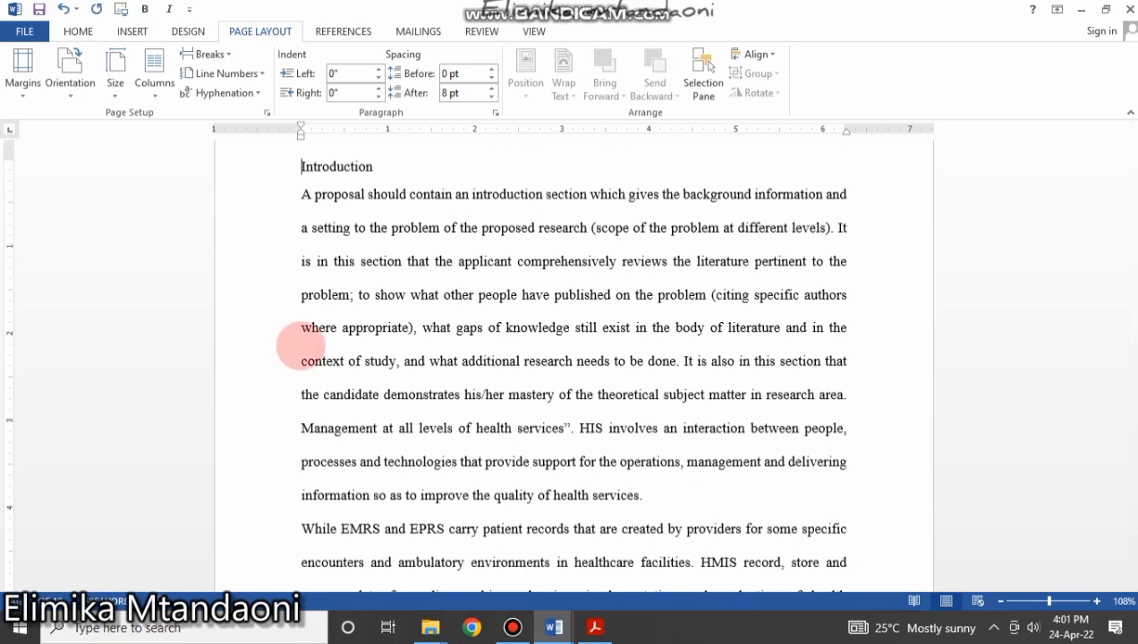
{"action": "key", "text": "ctrl+z"}
{"action": "key", "text": "ctrl+z"}
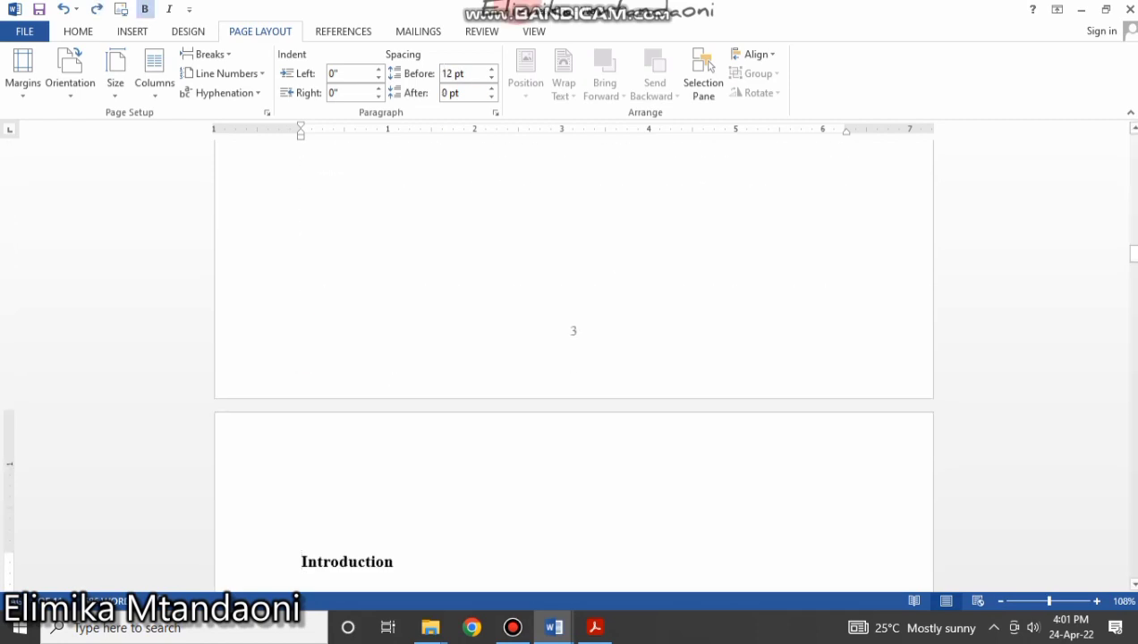
Place the cursor at the end of the significance paragraph, after 'and practice.'.
{"action": "scroll", "coordinate": [779, 564], "scroll_direction": "down", "scroll_amount": 15}
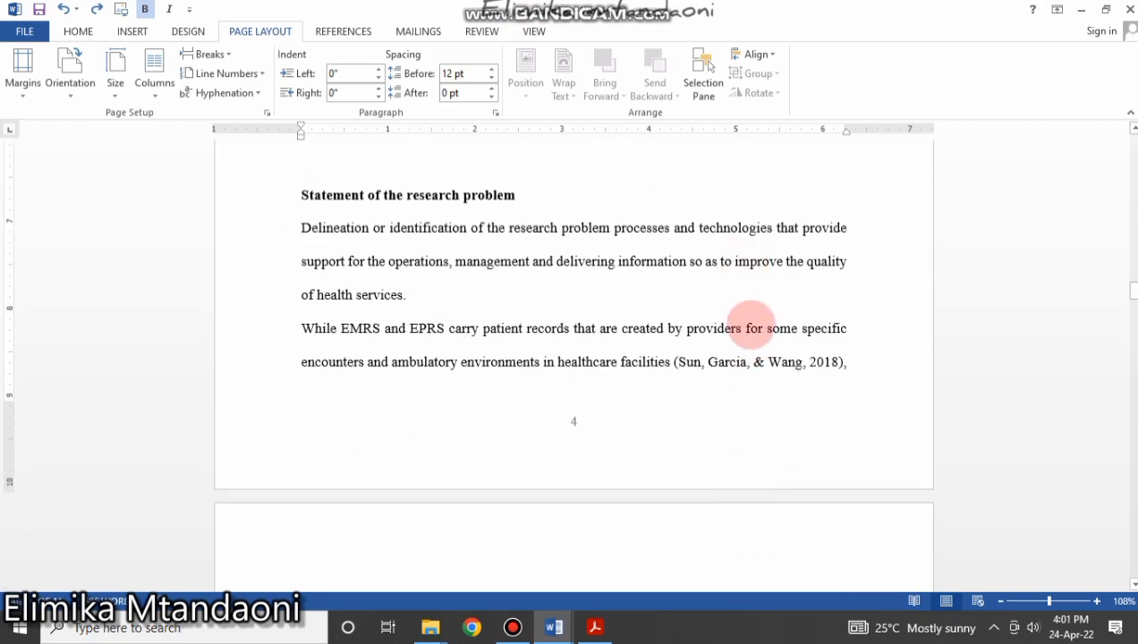
{"action": "left_click_drag", "start_coordinate": [877, 374], "coordinate": [305, 534]}
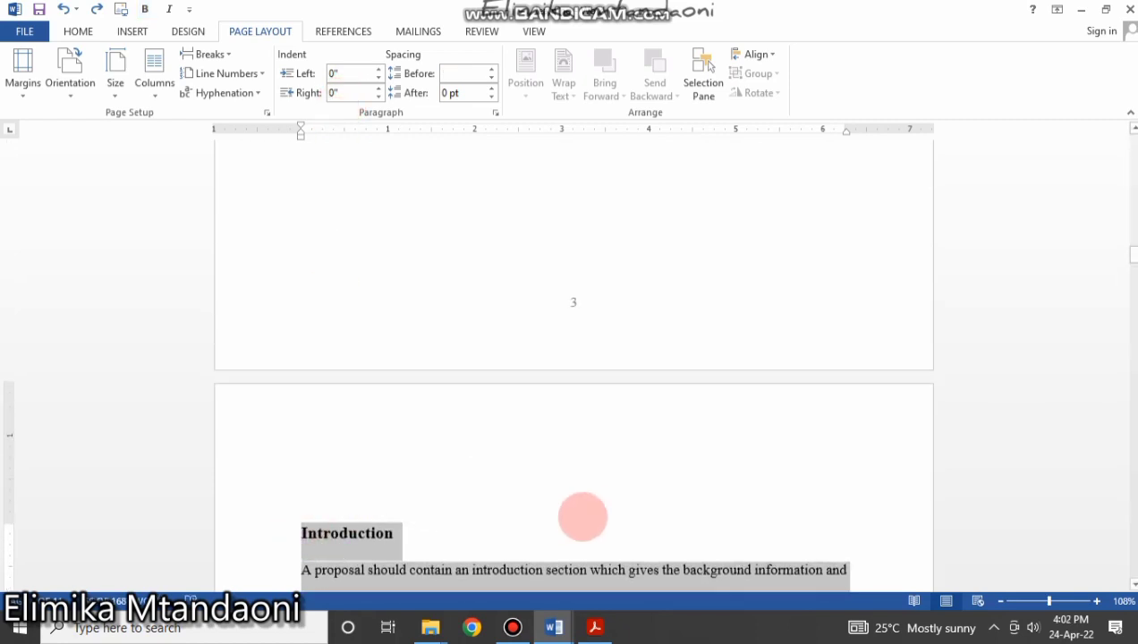
{"action": "left_click", "coordinate": [439, 545]}
{"action": "scroll", "coordinate": [438, 537], "scroll_direction": "down", "scroll_amount": 6}
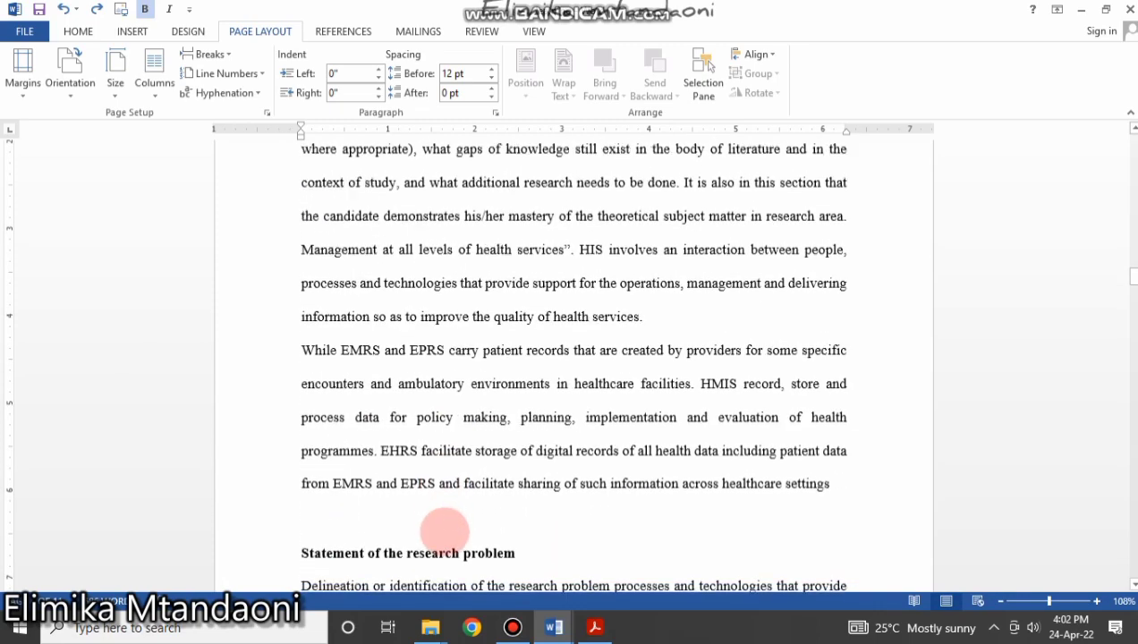
{"action": "scroll", "coordinate": [445, 532], "scroll_direction": "down", "scroll_amount": 15}
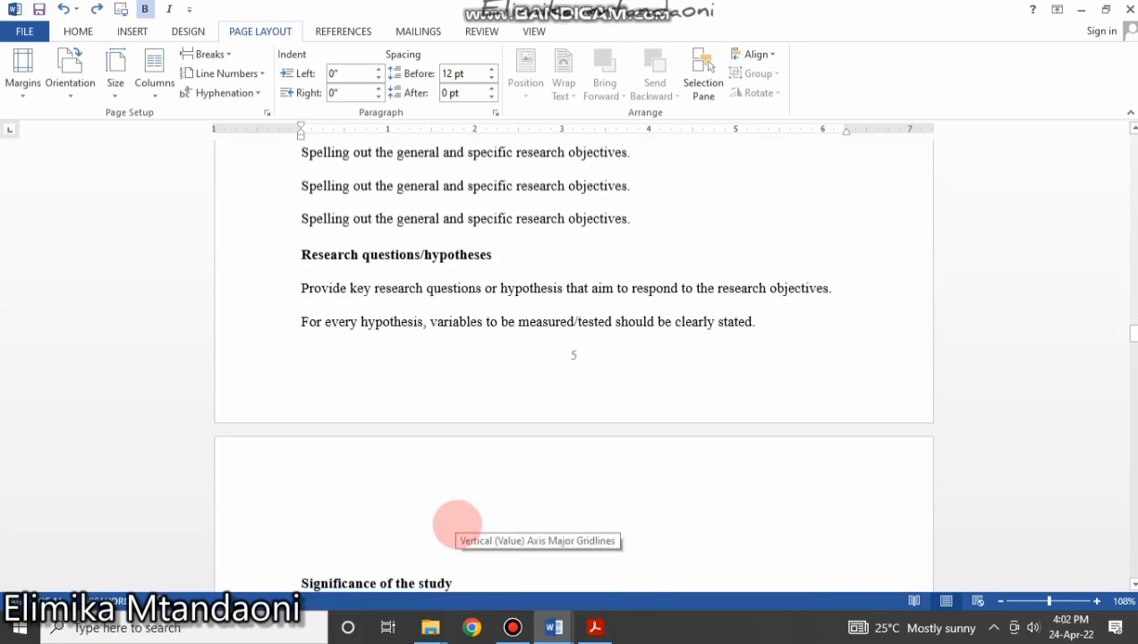
{"action": "scroll", "coordinate": [457, 524], "scroll_direction": "down", "scroll_amount": 10}
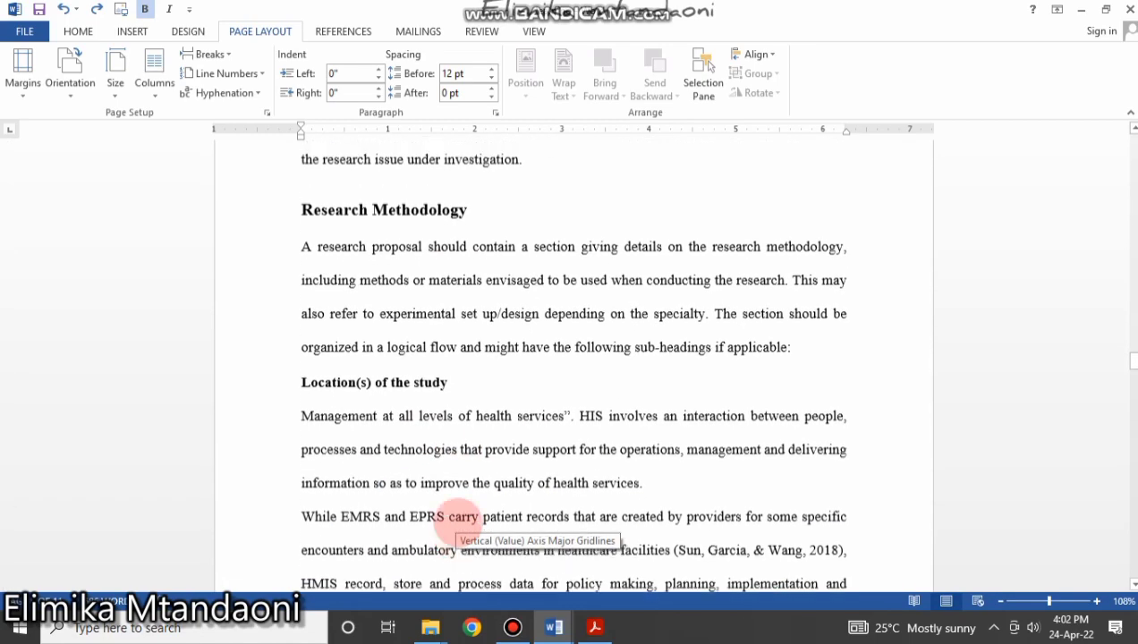
{"action": "scroll", "coordinate": [459, 522], "scroll_direction": "up", "scroll_amount": 7}
{"action": "scroll", "coordinate": [459, 522], "scroll_direction": "up", "scroll_amount": 7}
{"action": "scroll", "coordinate": [459, 520], "scroll_direction": "down", "scroll_amount": 10}
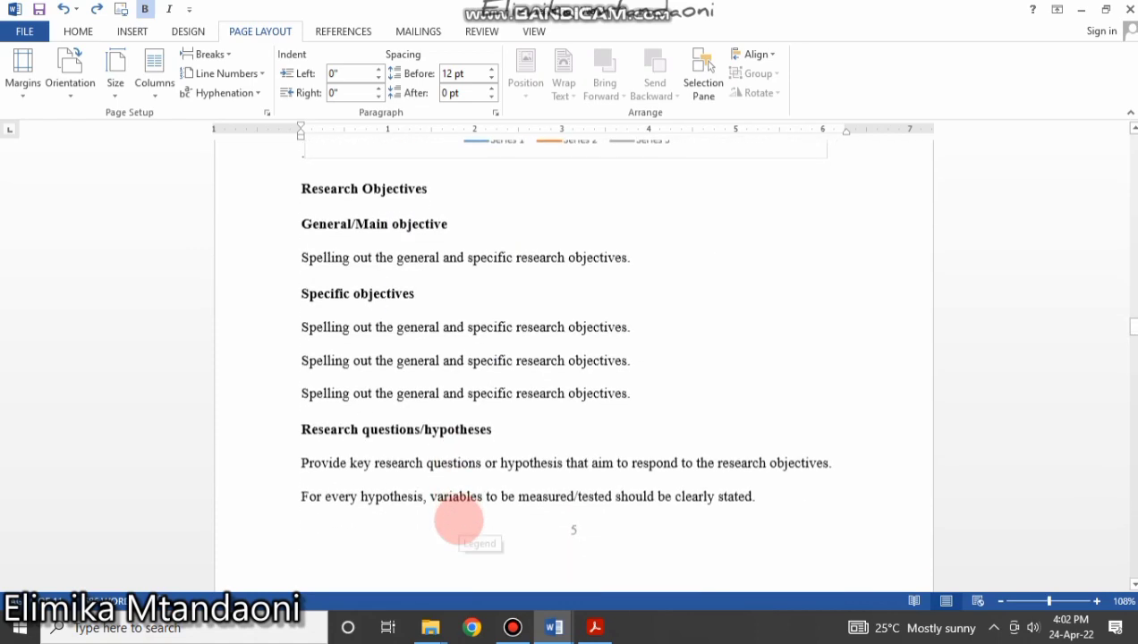
{"action": "scroll", "coordinate": [459, 521], "scroll_direction": "down", "scroll_amount": 2}
{"action": "scroll", "coordinate": [402, 300], "scroll_direction": "up", "scroll_amount": 6}
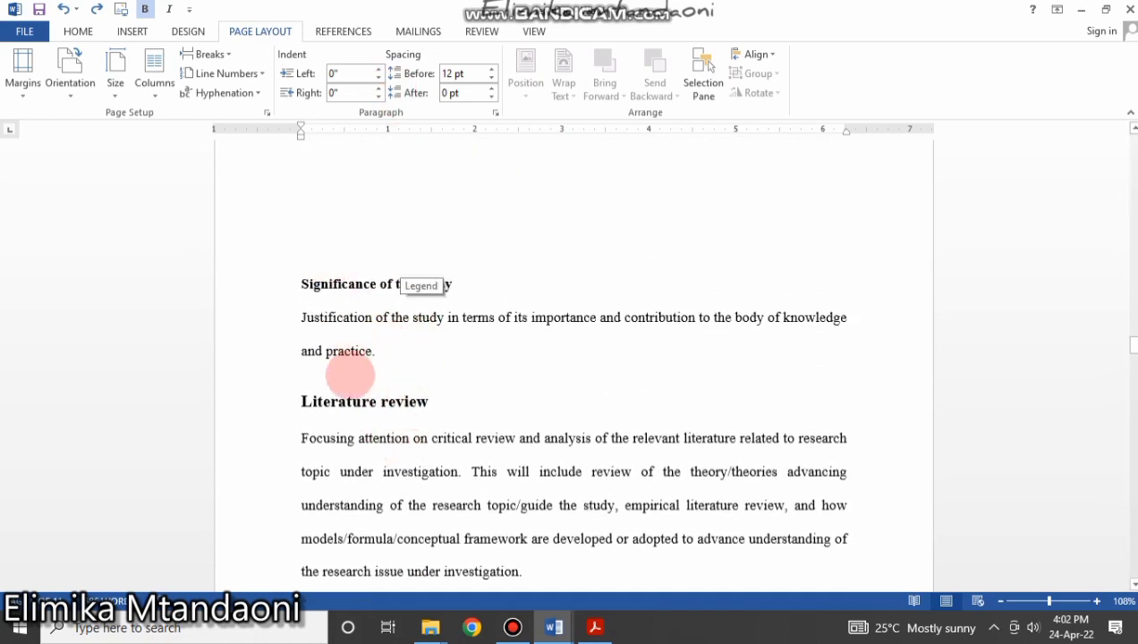
{"action": "left_click", "coordinate": [377, 351]}
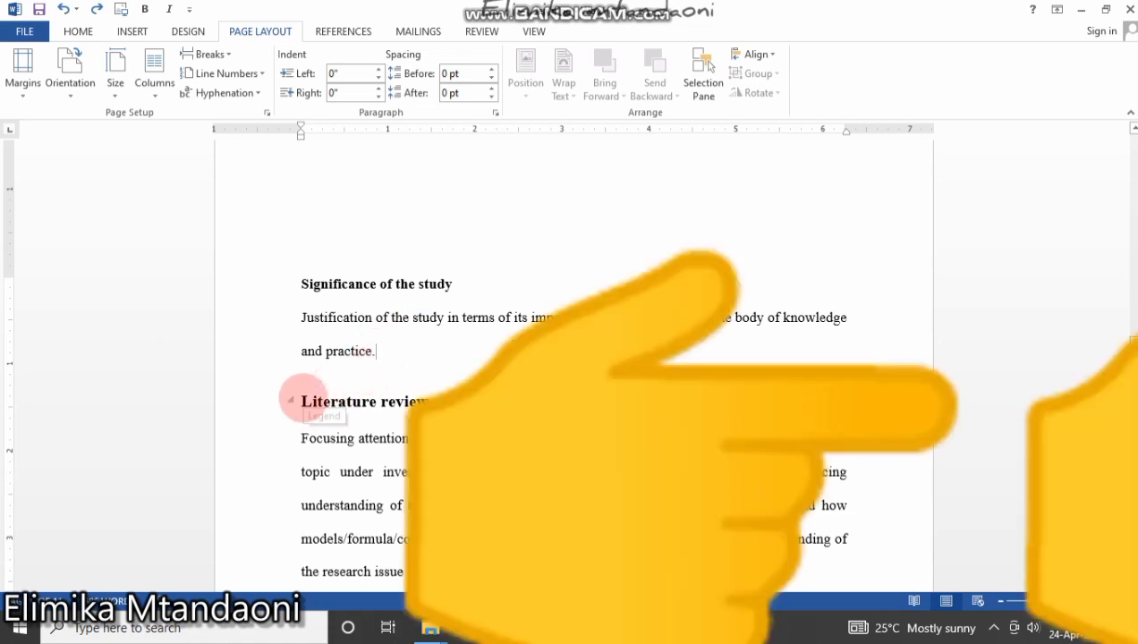
{"action": "left_click_drag", "start_coordinate": [303, 400], "coordinate": [429, 394]}
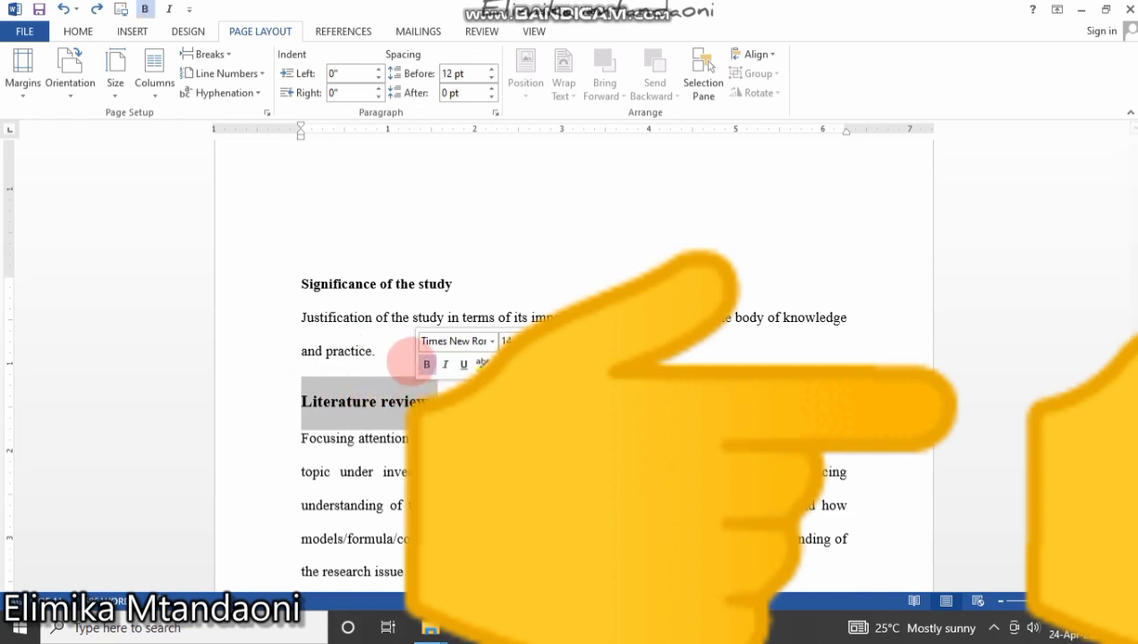
{"action": "left_click", "coordinate": [393, 353]}
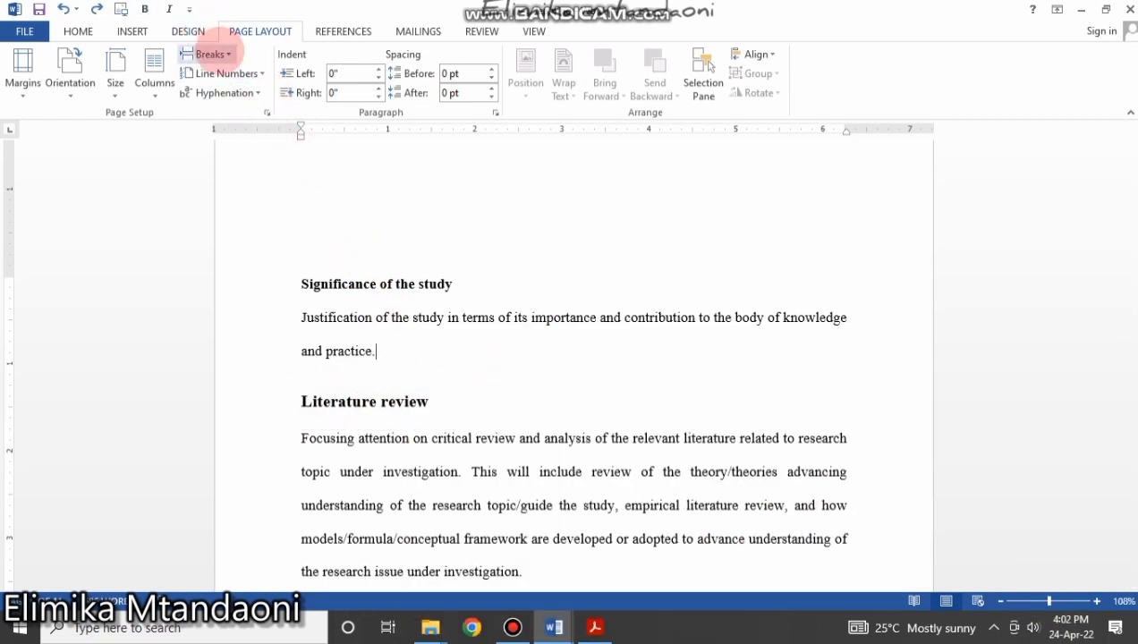
Insert a Next Page section break before Literature review and delete the empty line above it.
{"action": "left_click", "coordinate": [213, 55]}
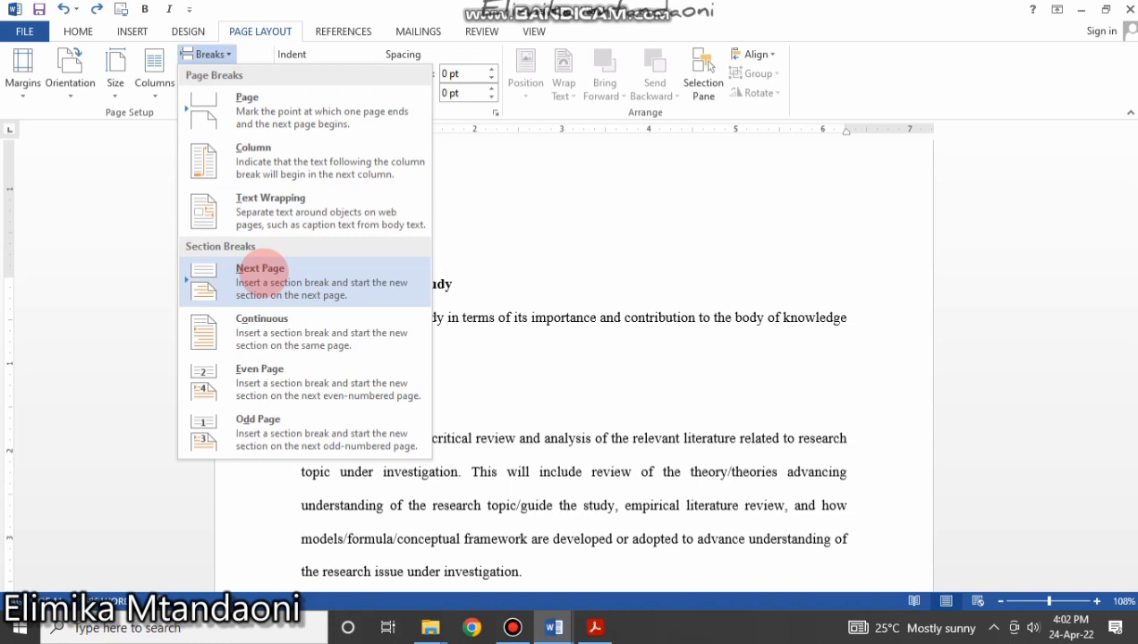
{"action": "left_click", "coordinate": [260, 278]}
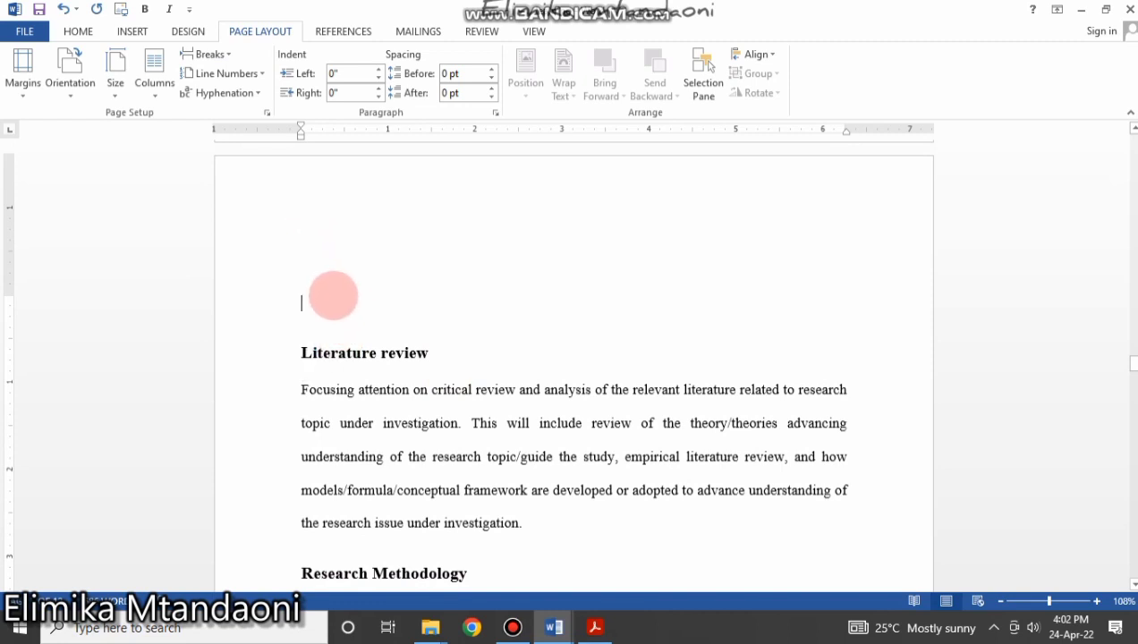
{"action": "key", "text": "BackSpace"}
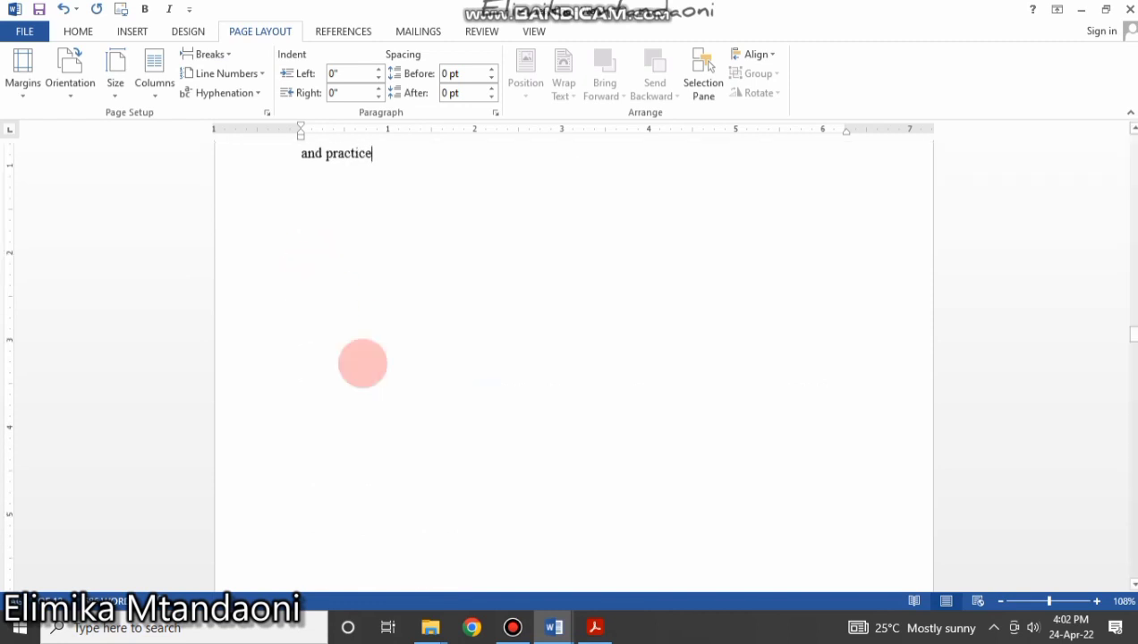
{"action": "scroll", "coordinate": [415, 402], "scroll_direction": "down", "scroll_amount": 8}
{"action": "left_click", "coordinate": [331, 315]}
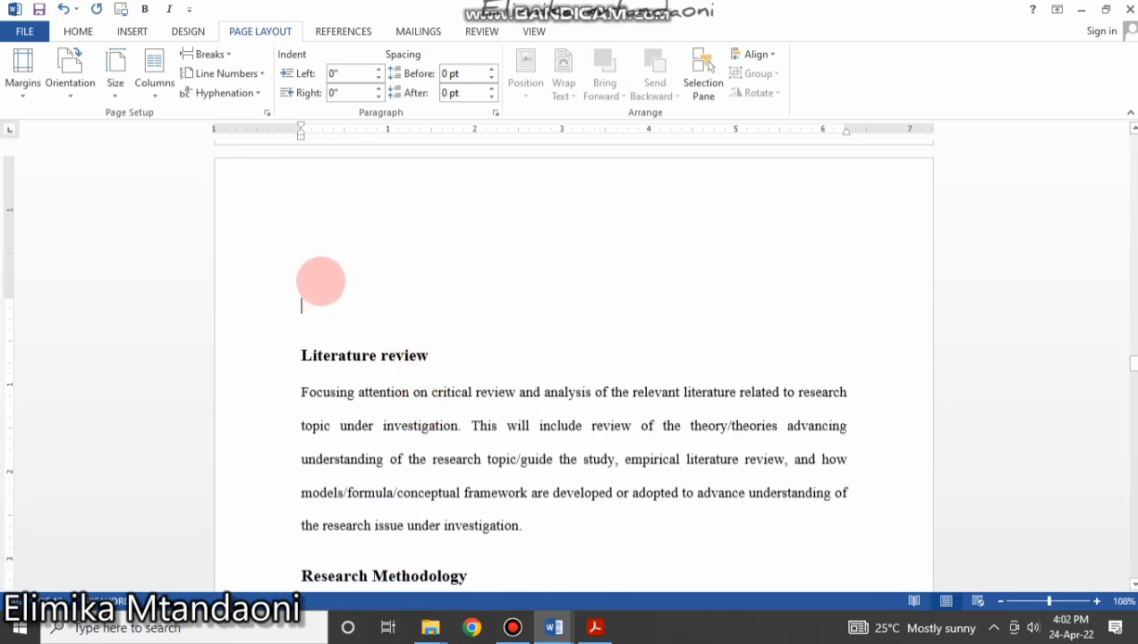
{"action": "key", "text": "BackSpace"}
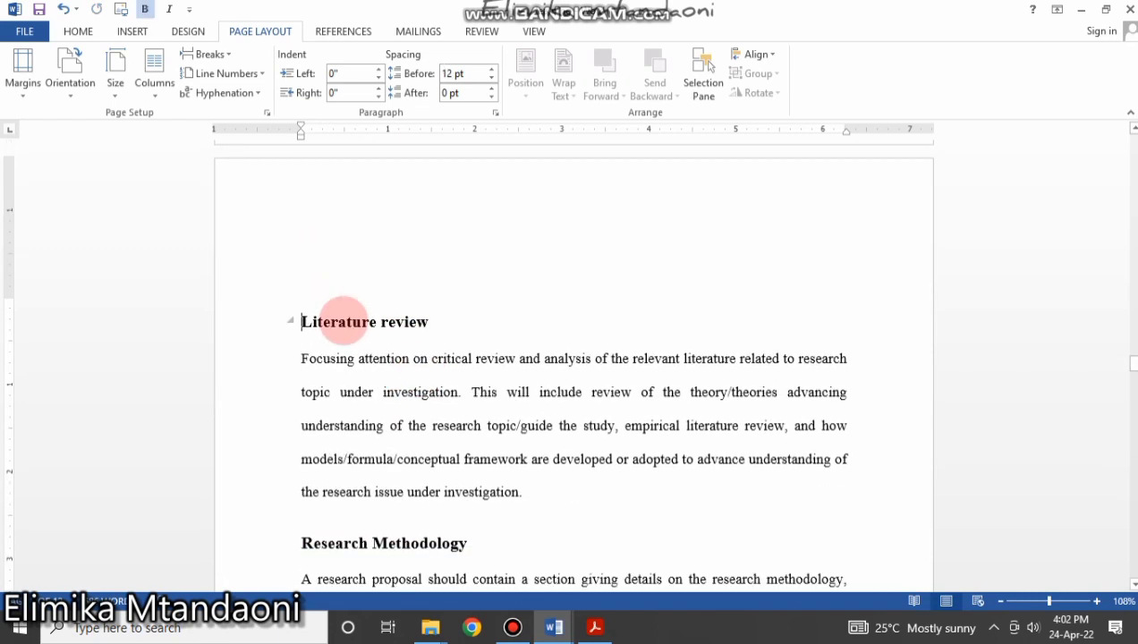
Add Next Page breaks after 'investigation.' before Research Methodology, and before References.
{"action": "scroll", "coordinate": [521, 191], "scroll_direction": "down", "scroll_amount": 3}
{"action": "scroll", "coordinate": [466, 216], "scroll_direction": "up", "scroll_amount": 3}
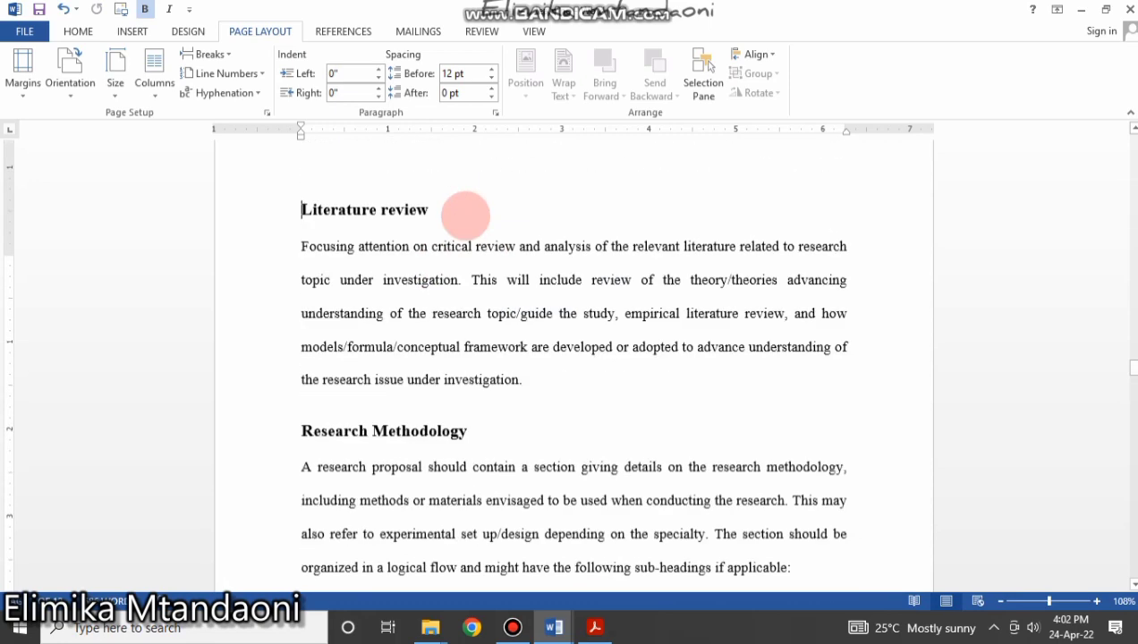
{"action": "scroll", "coordinate": [474, 349], "scroll_direction": "down", "scroll_amount": 1}
{"action": "left_click", "coordinate": [541, 365]}
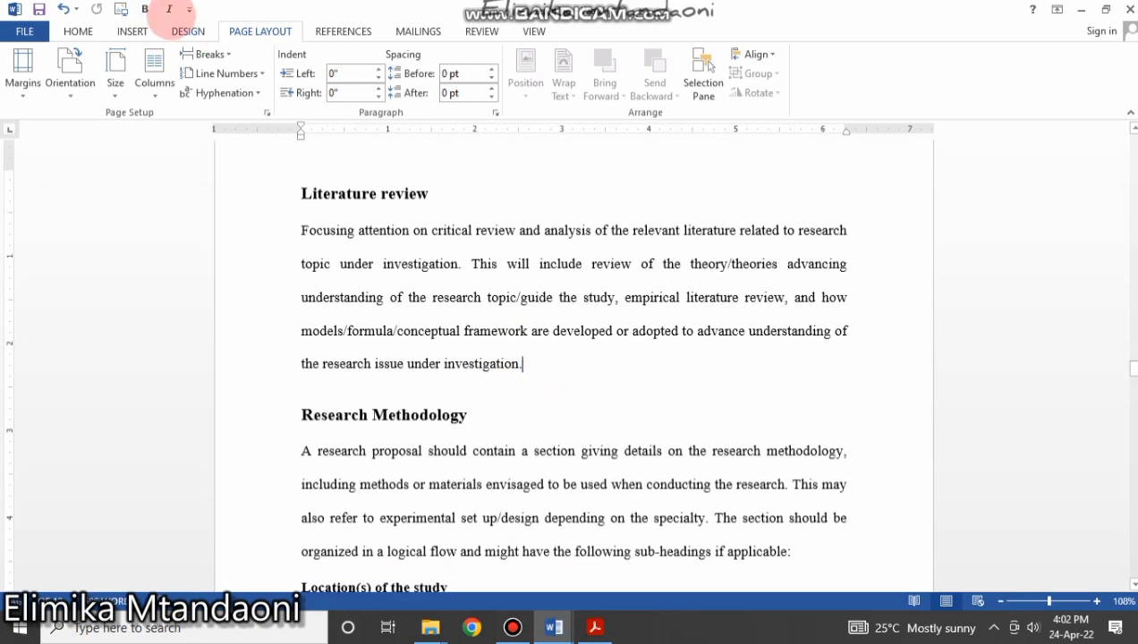
{"action": "left_click", "coordinate": [231, 53]}
{"action": "left_click", "coordinate": [260, 272]}
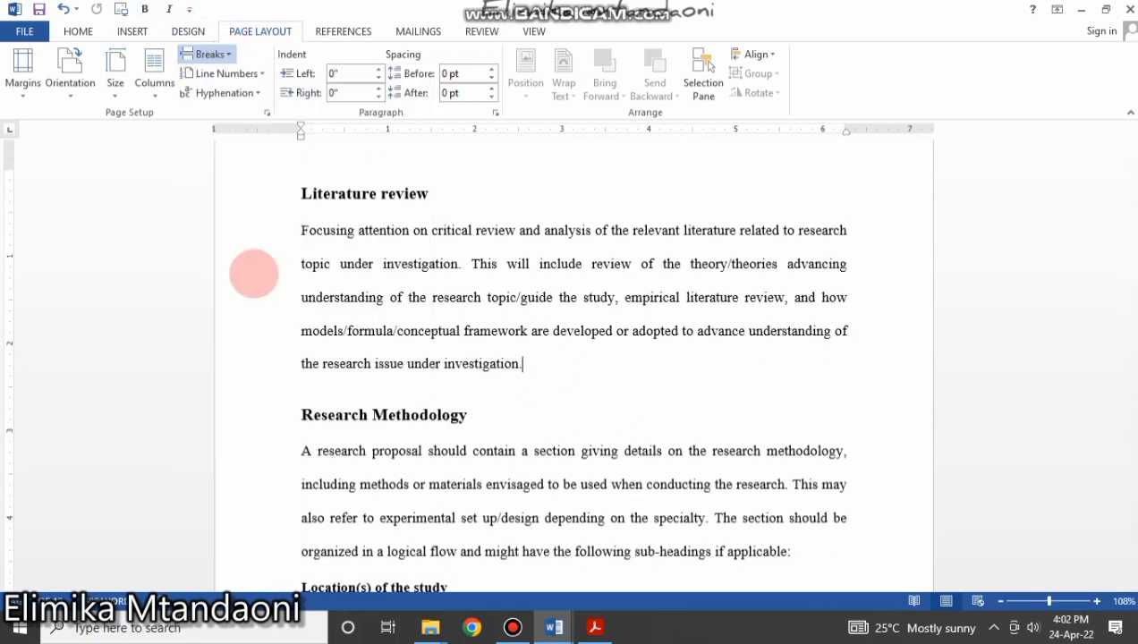
{"action": "scroll", "coordinate": [269, 270], "scroll_direction": "down", "scroll_amount": 10}
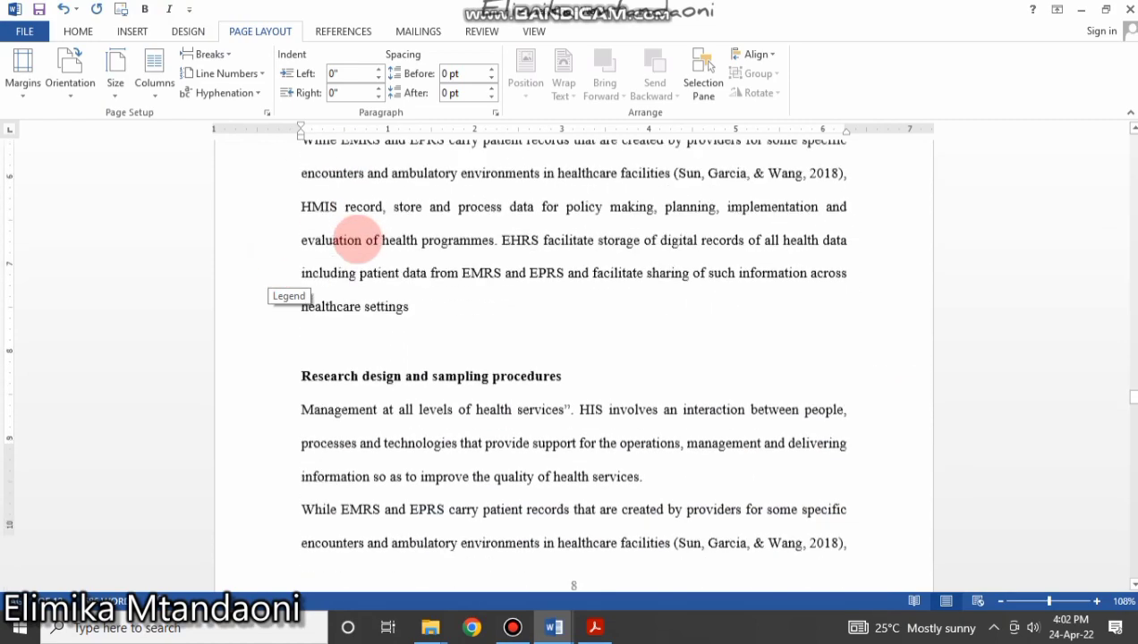
{"action": "scroll", "coordinate": [361, 237], "scroll_direction": "down", "scroll_amount": 3}
{"action": "scroll", "coordinate": [361, 240], "scroll_direction": "down", "scroll_amount": 15}
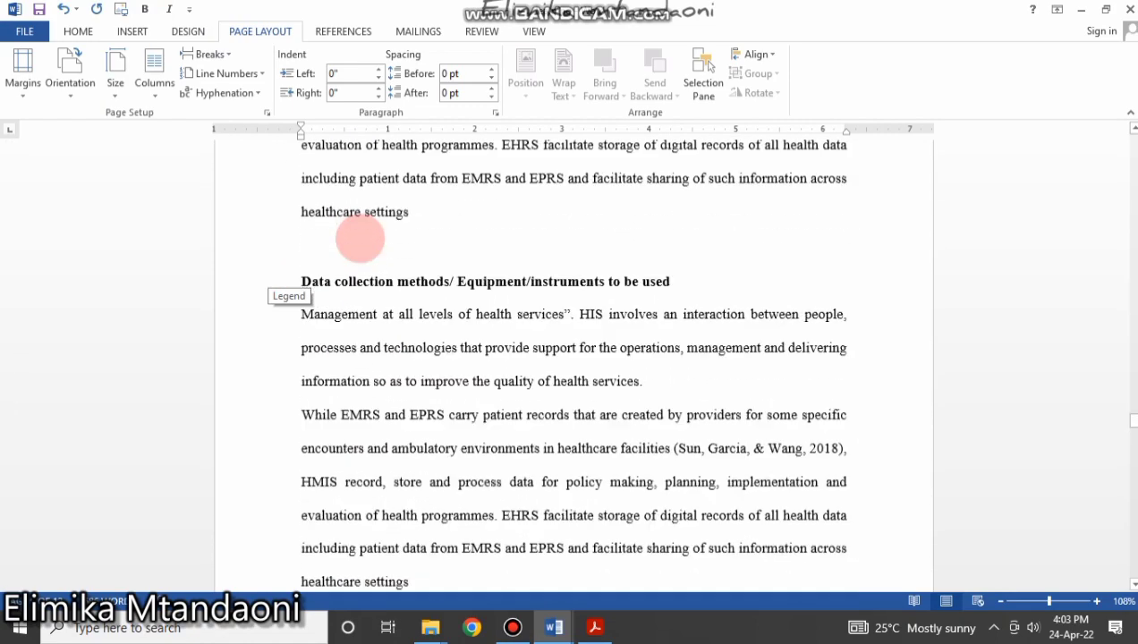
{"action": "scroll", "coordinate": [360, 237], "scroll_direction": "down", "scroll_amount": 12}
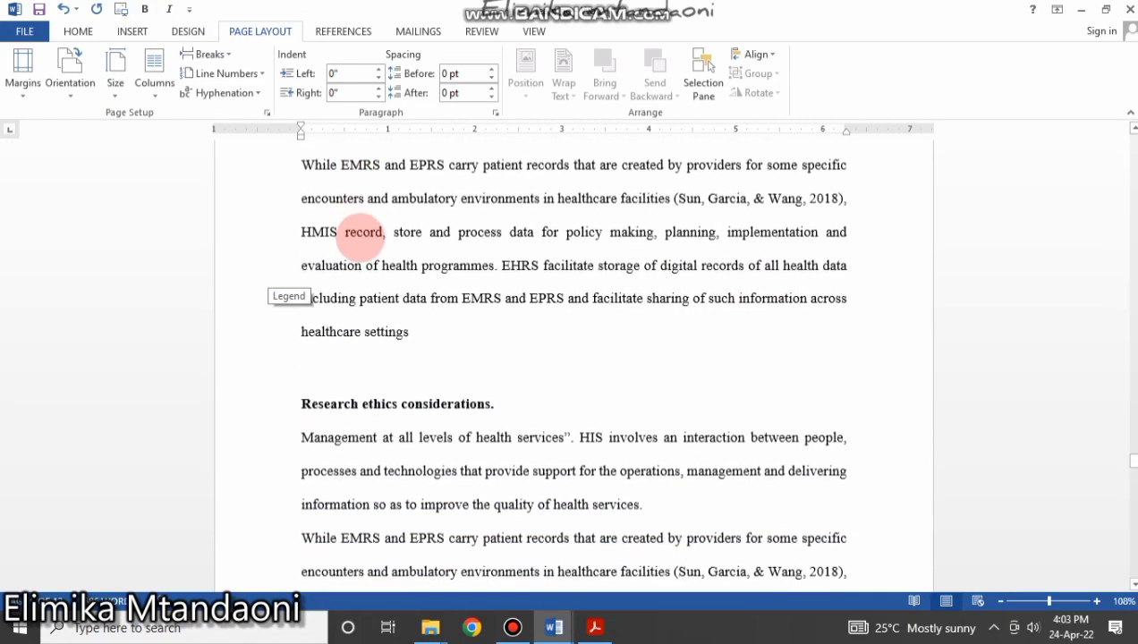
{"action": "scroll", "coordinate": [361, 237], "scroll_direction": "up", "scroll_amount": 3}
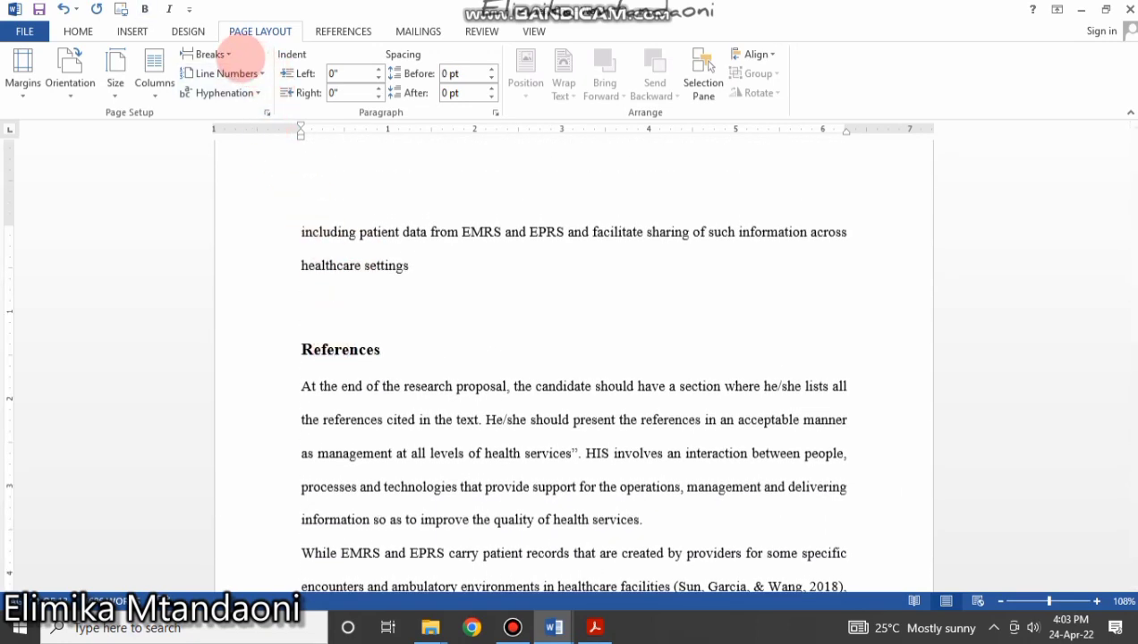
{"action": "left_click", "coordinate": [228, 52]}
{"action": "left_click", "coordinate": [215, 293]}
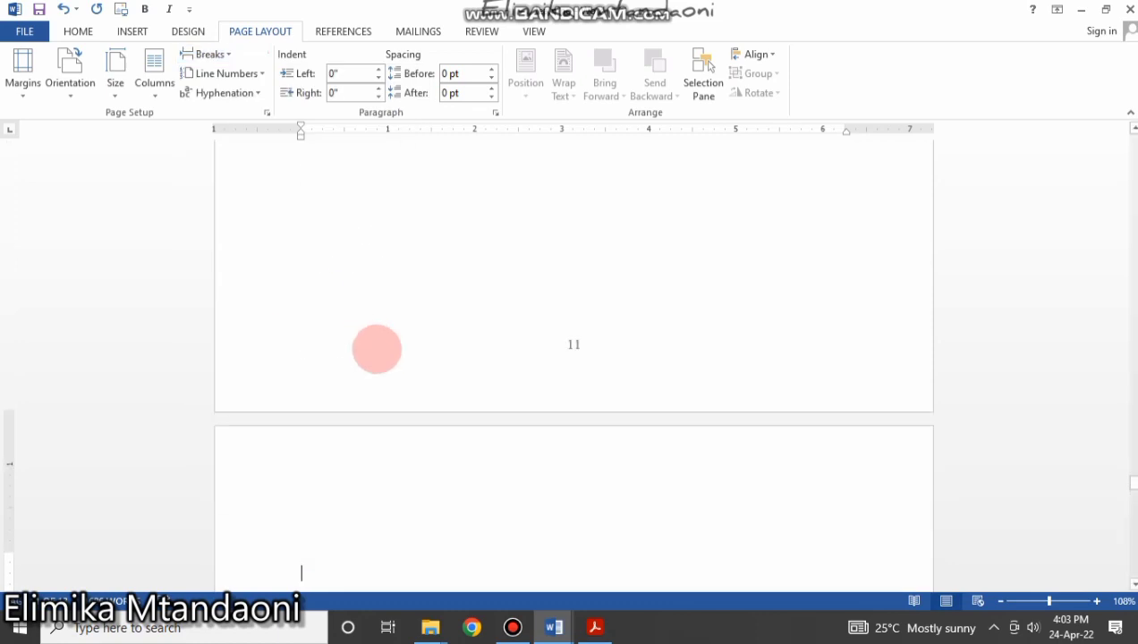
Push Other Relevant Information onto a new page and delete the empty paragraph above it.
{"action": "scroll", "coordinate": [383, 362], "scroll_direction": "up", "scroll_amount": 15}
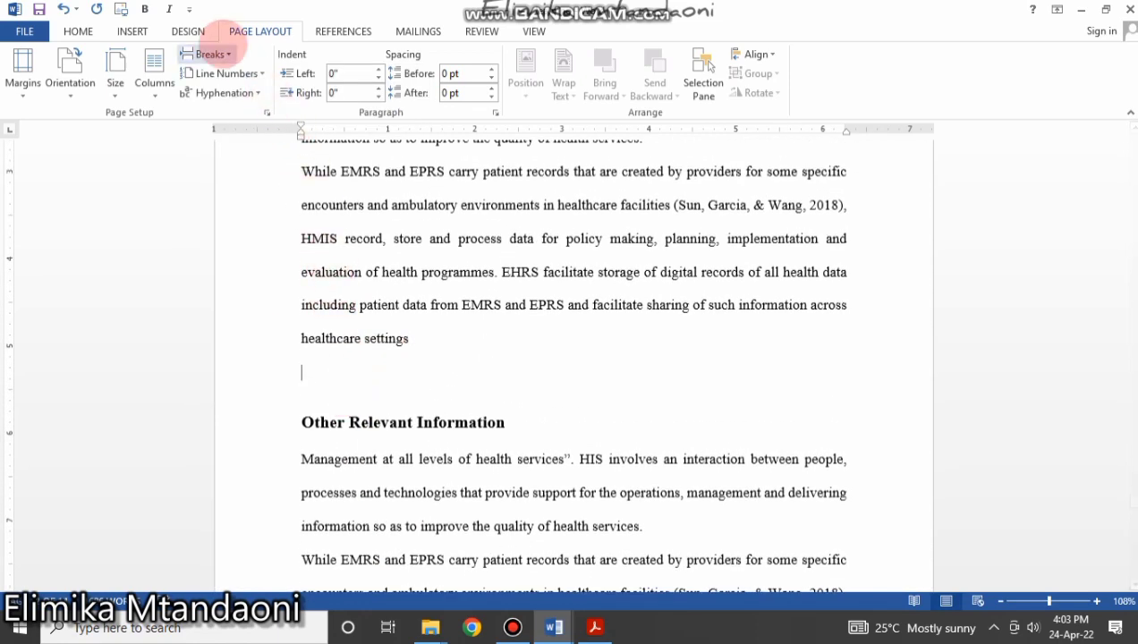
{"action": "left_click", "coordinate": [215, 53]}
{"action": "left_click", "coordinate": [219, 268]}
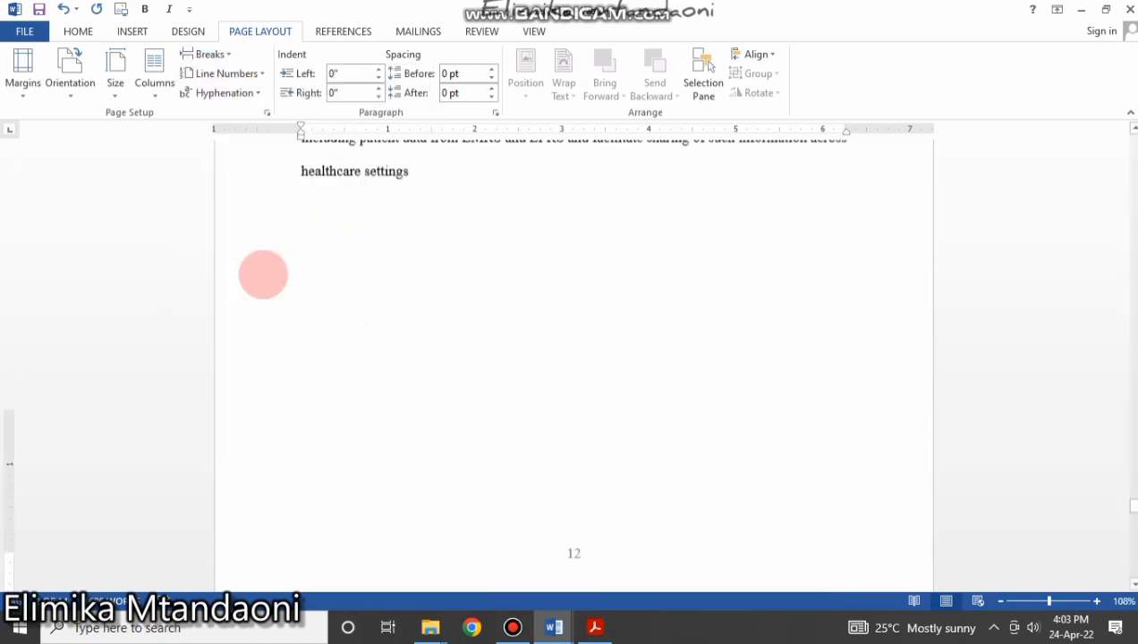
{"action": "scroll", "coordinate": [422, 368], "scroll_direction": "down", "scroll_amount": 3}
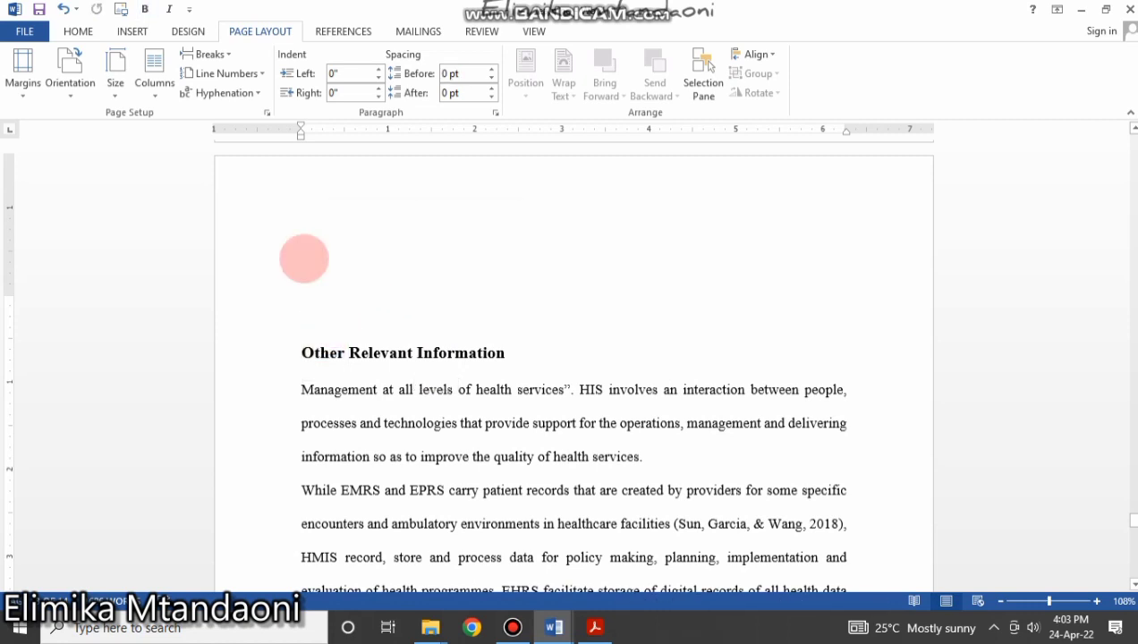
{"action": "left_click_drag", "start_coordinate": [304, 259], "coordinate": [340, 296]}
{"action": "key", "text": "BackSpace"}
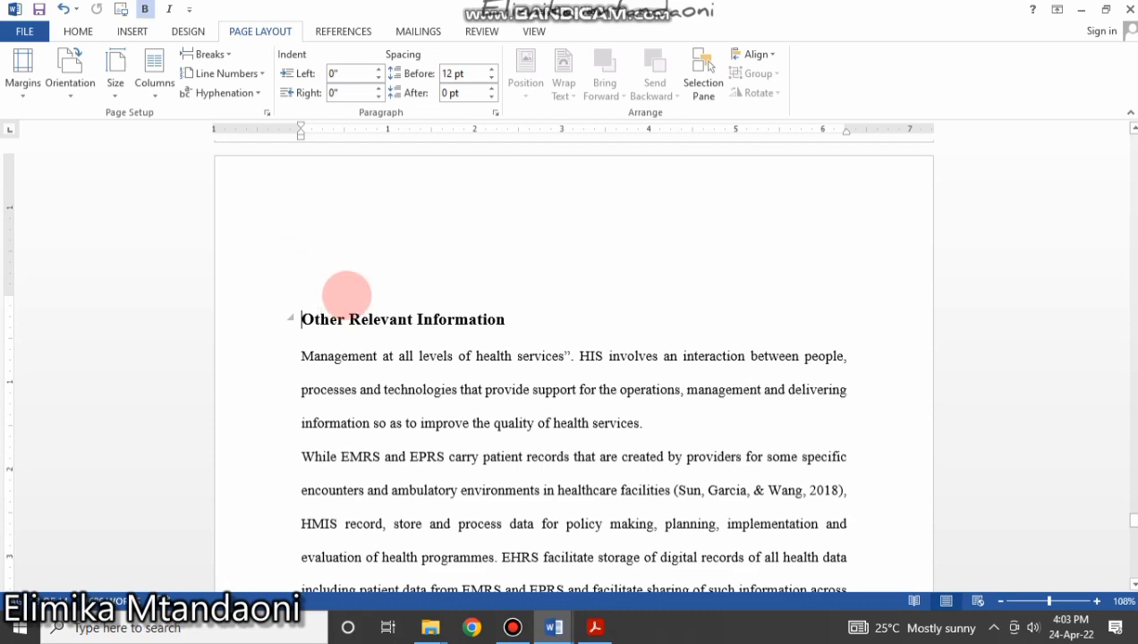
Check the orientation choices but leave the pages in portrait.
{"action": "scroll", "coordinate": [343, 290], "scroll_direction": "up", "scroll_amount": 9}
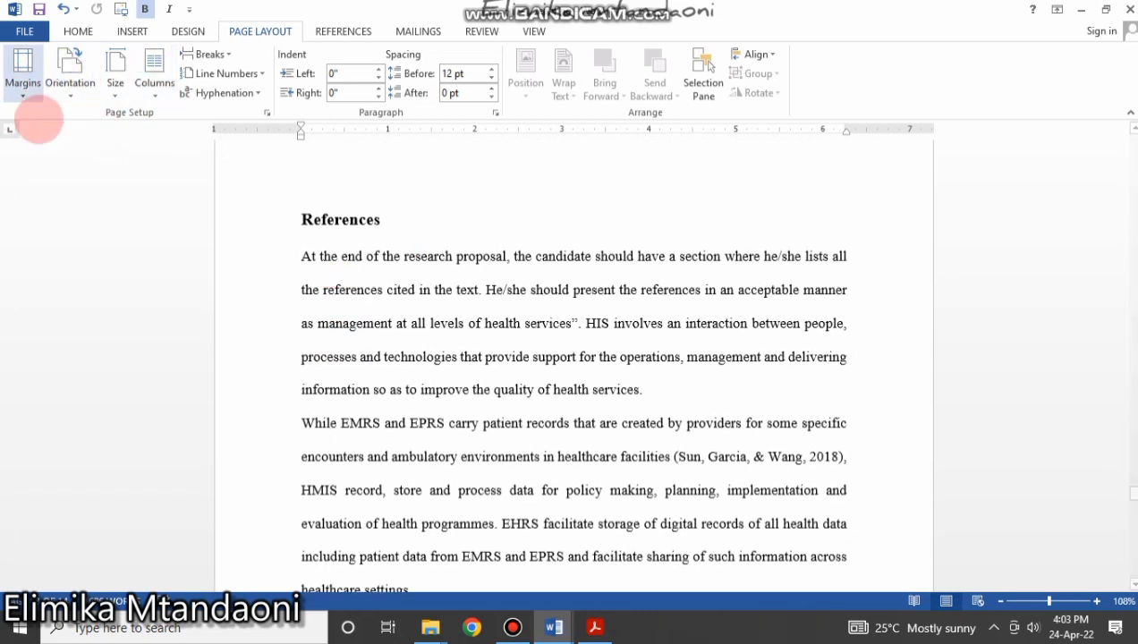
{"action": "scroll", "coordinate": [300, 279], "scroll_direction": "down", "scroll_amount": 3}
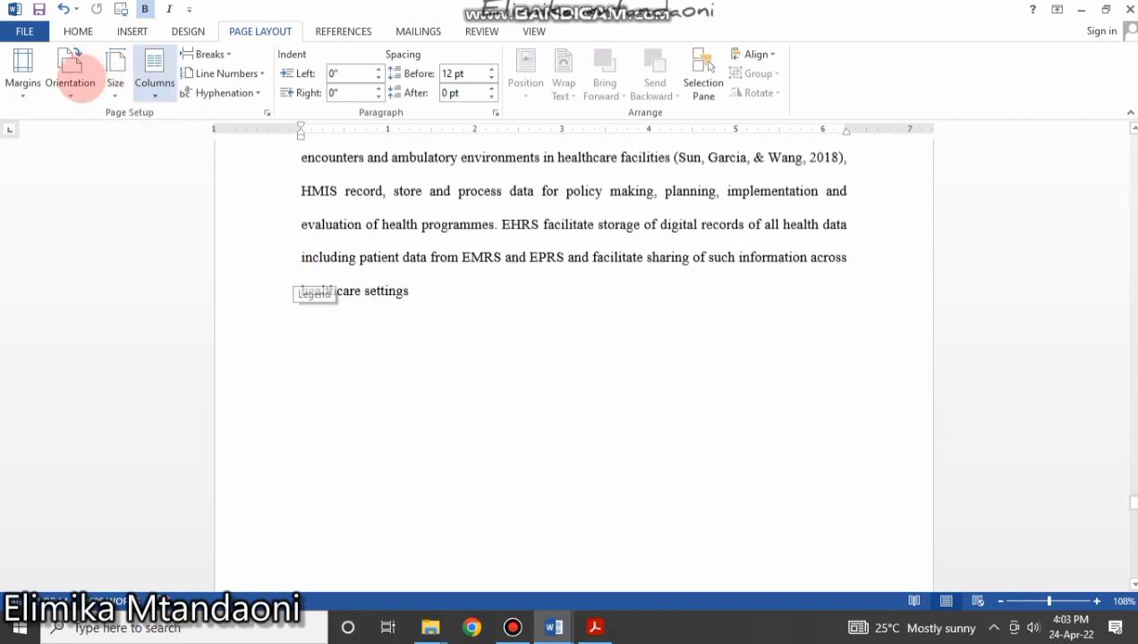
{"action": "left_click", "coordinate": [70, 85]}
{"action": "left_click", "coordinate": [564, 373]}
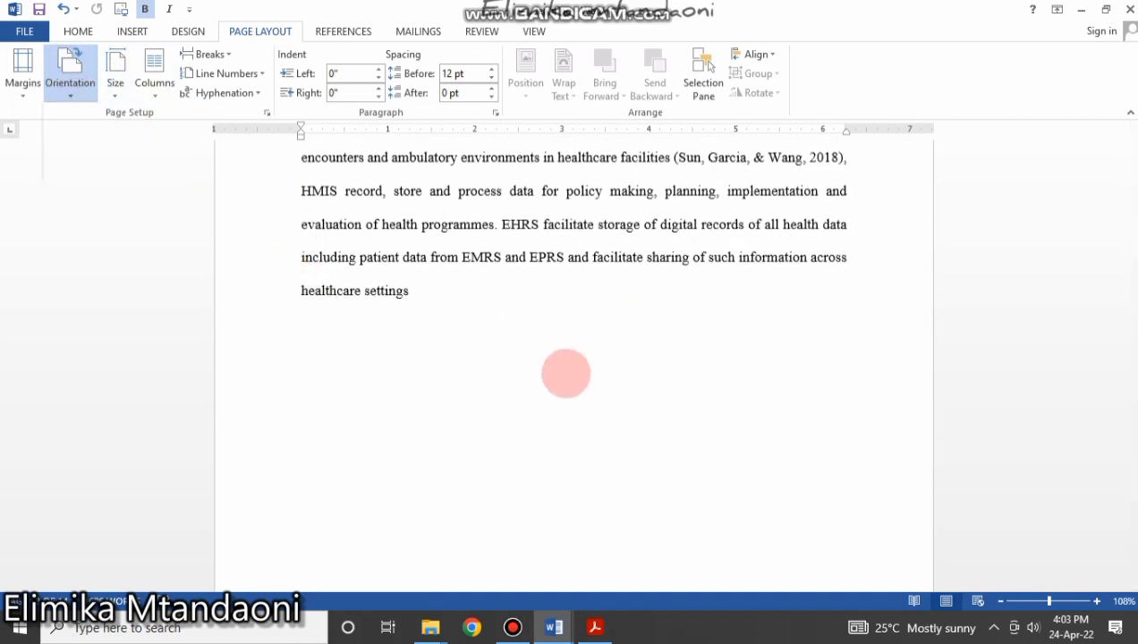
{"action": "scroll", "coordinate": [566, 376], "scroll_direction": "up", "scroll_amount": 6}
{"action": "scroll", "coordinate": [566, 380], "scroll_direction": "down", "scroll_amount": 5}
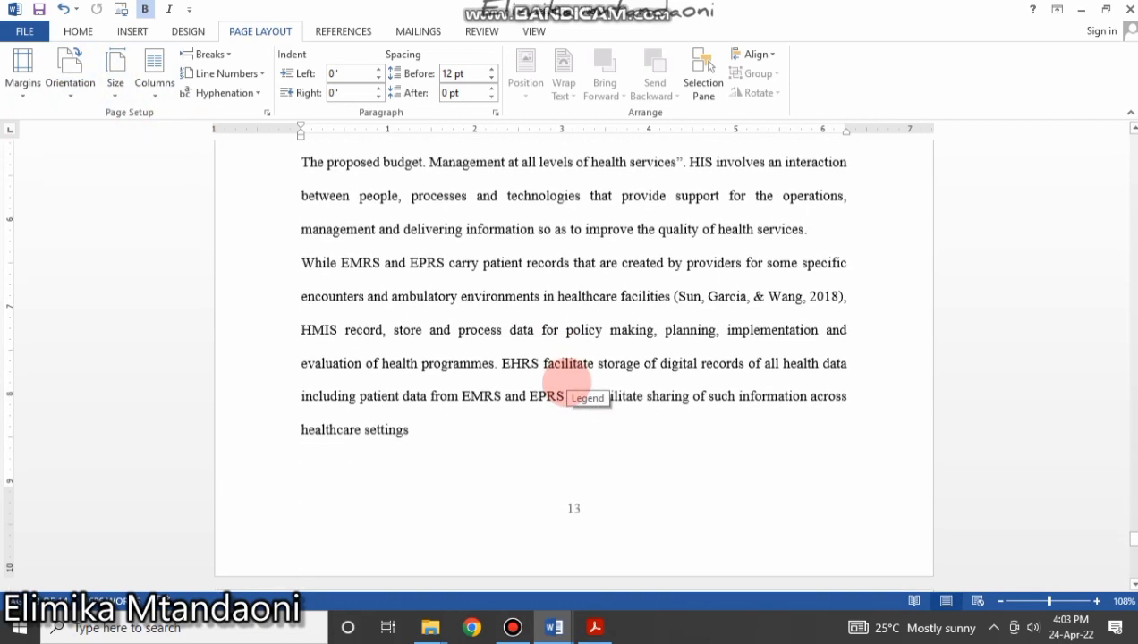
{"action": "scroll", "coordinate": [355, 358], "scroll_direction": "up", "scroll_amount": 10}
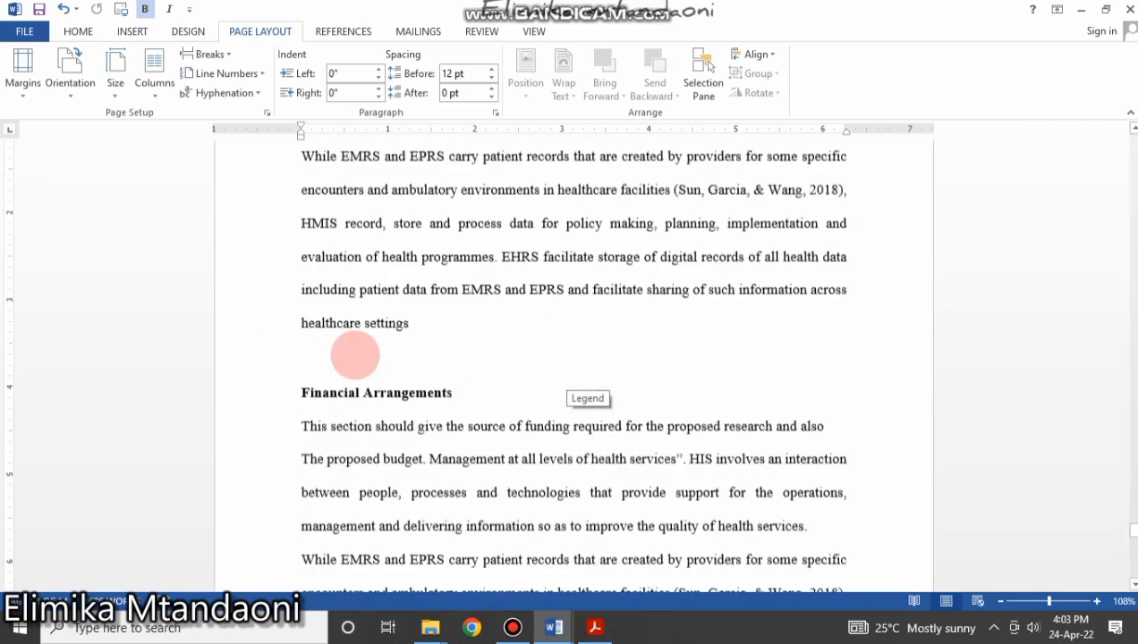
Select the Other Relevant Information heading into the section's first paragraph.
{"action": "left_click", "coordinate": [338, 331]}
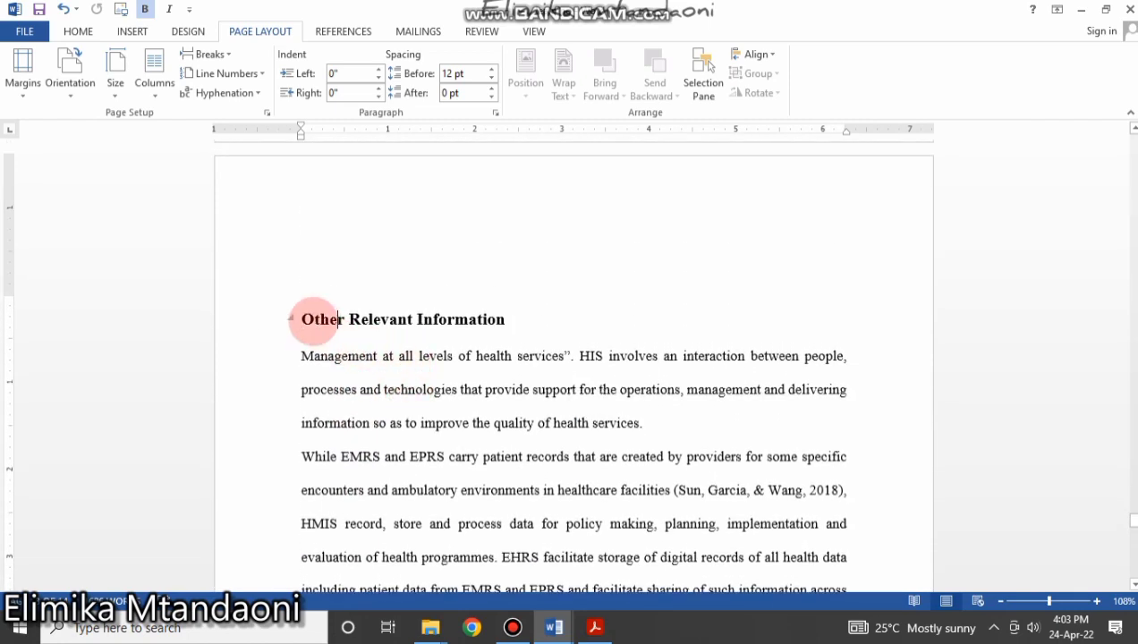
{"action": "left_click_drag", "start_coordinate": [305, 323], "coordinate": [564, 307]}
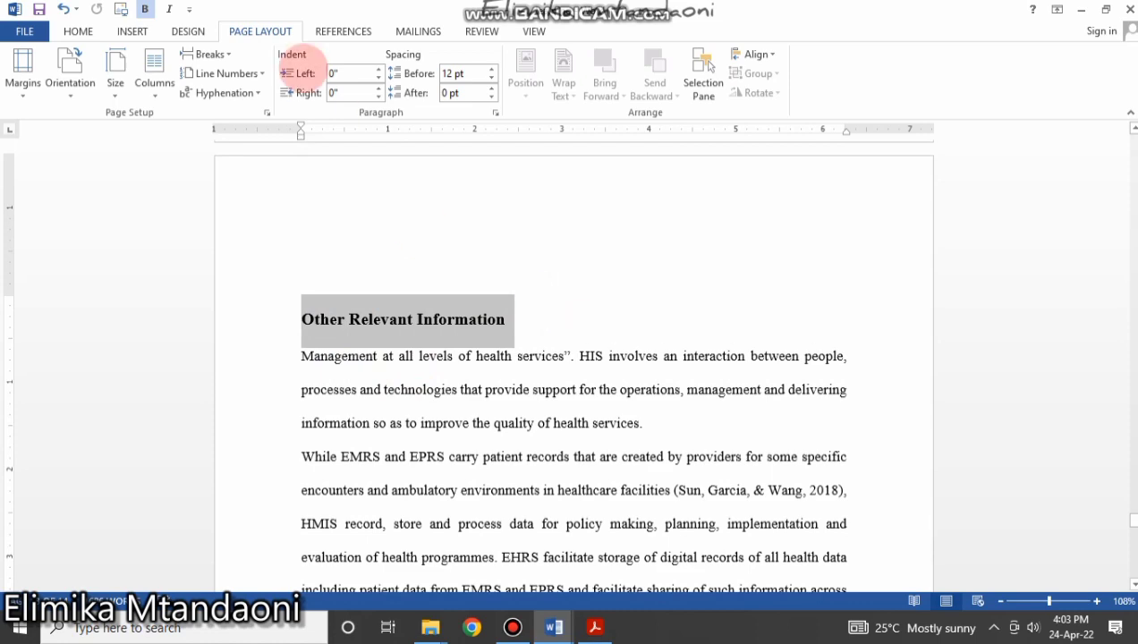
{"action": "left_click", "coordinate": [78, 32]}
{"action": "scroll", "coordinate": [371, 268], "scroll_direction": "down", "scroll_amount": 5}
{"action": "scroll", "coordinate": [380, 273], "scroll_direction": "up", "scroll_amount": 7}
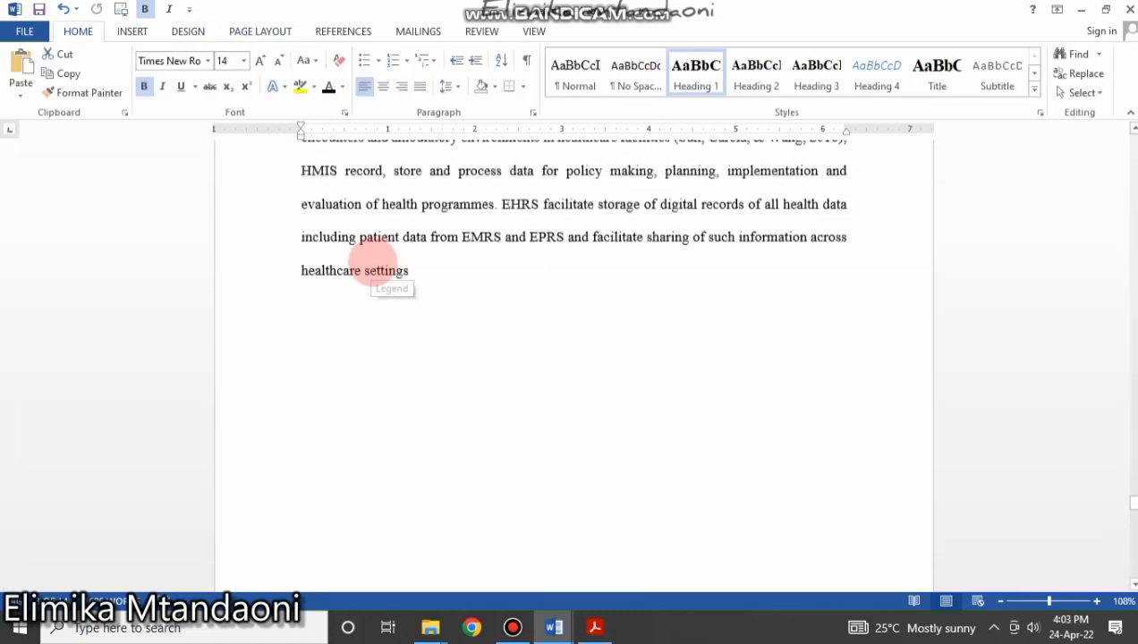
{"action": "scroll", "coordinate": [385, 304], "scroll_direction": "down", "scroll_amount": 3}
{"action": "left_click", "coordinate": [484, 329]}
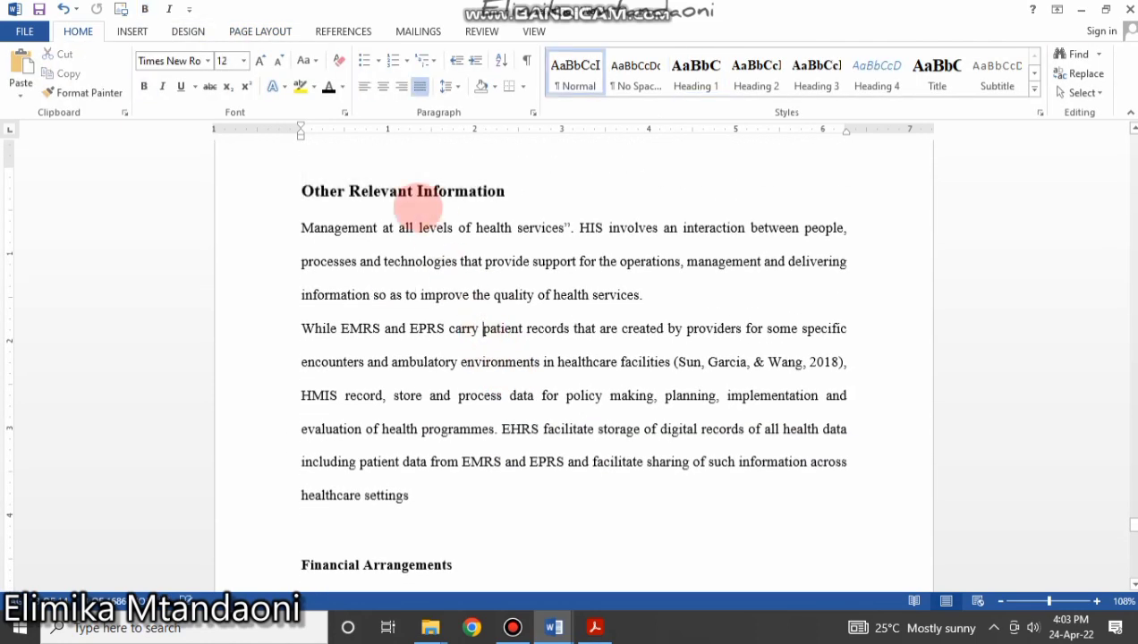
{"action": "left_click", "coordinate": [304, 192]}
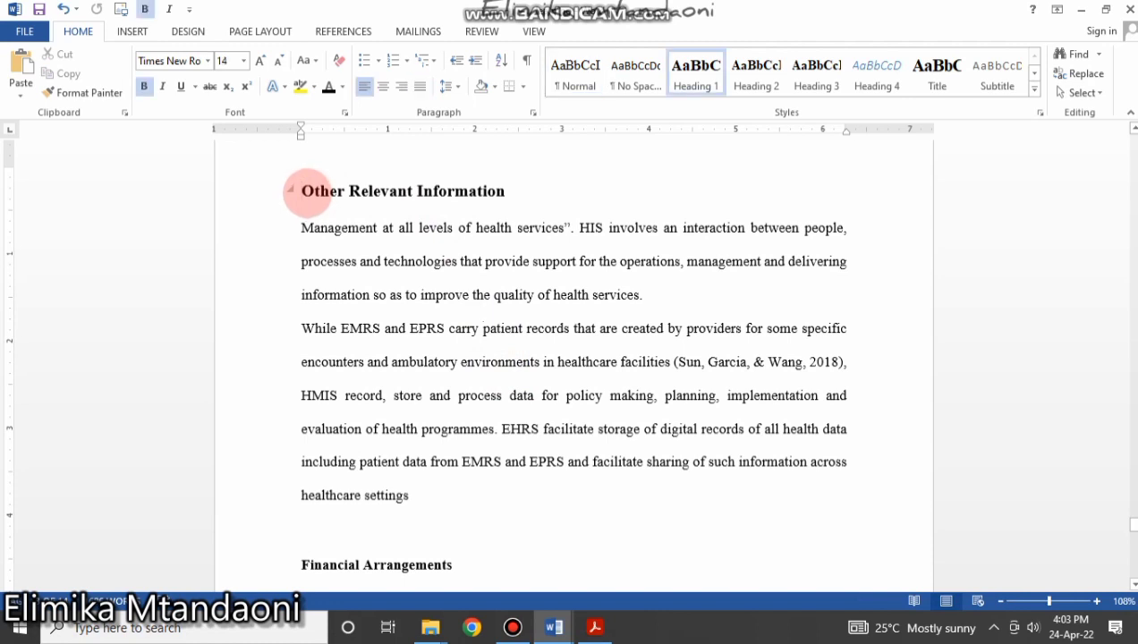
{"action": "left_click_drag", "start_coordinate": [441, 217], "coordinate": [441, 224]}
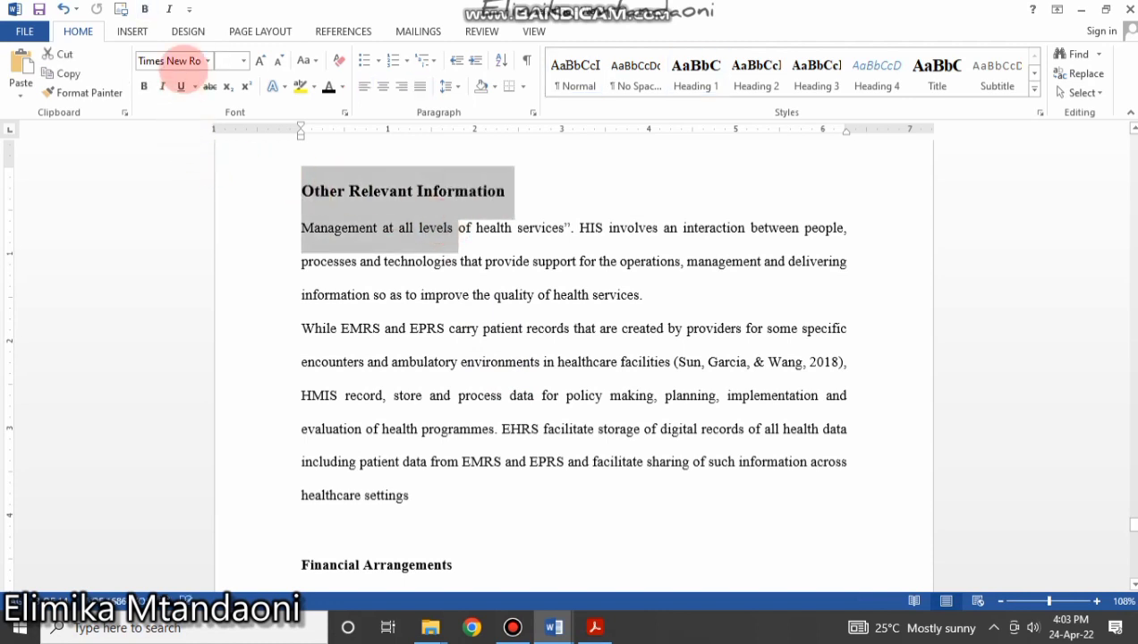
Set the selected section's orientation to Landscape.
{"action": "left_click", "coordinate": [249, 23]}
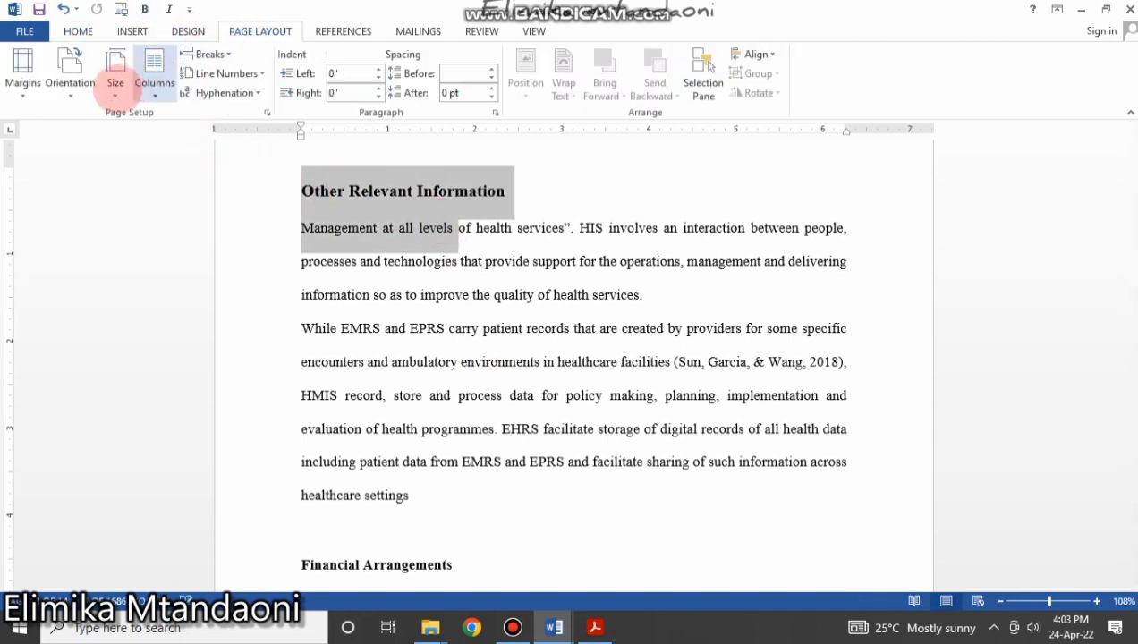
{"action": "left_click", "coordinate": [71, 76]}
{"action": "left_click", "coordinate": [82, 156]}
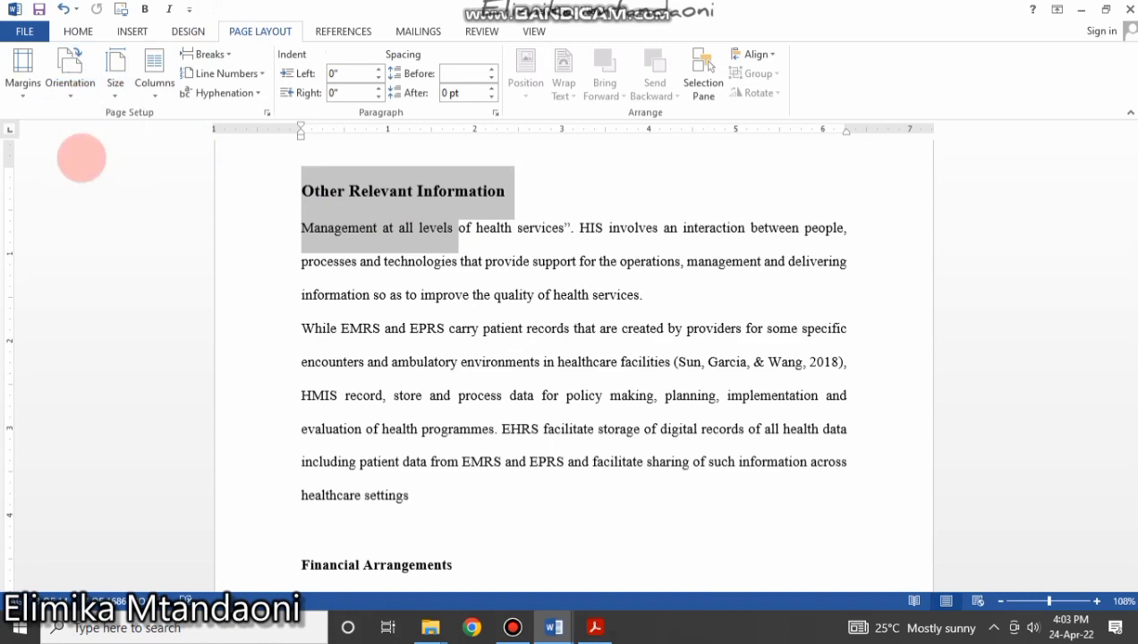
{"action": "scroll", "coordinate": [297, 322], "scroll_direction": "down", "scroll_amount": 3}
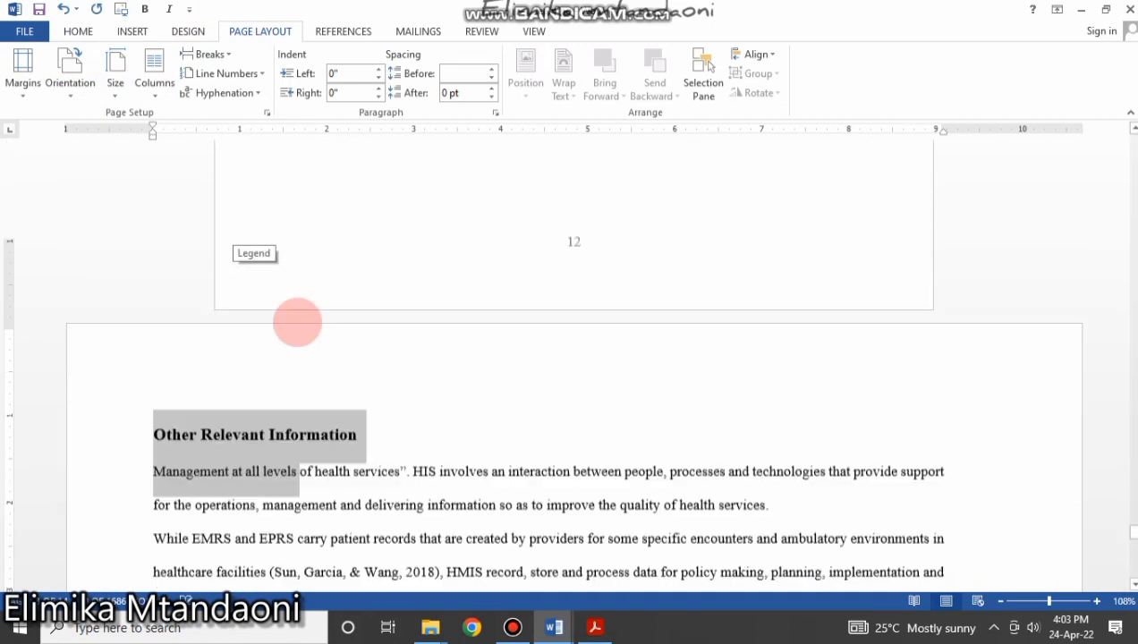
{"action": "left_click", "coordinate": [295, 330]}
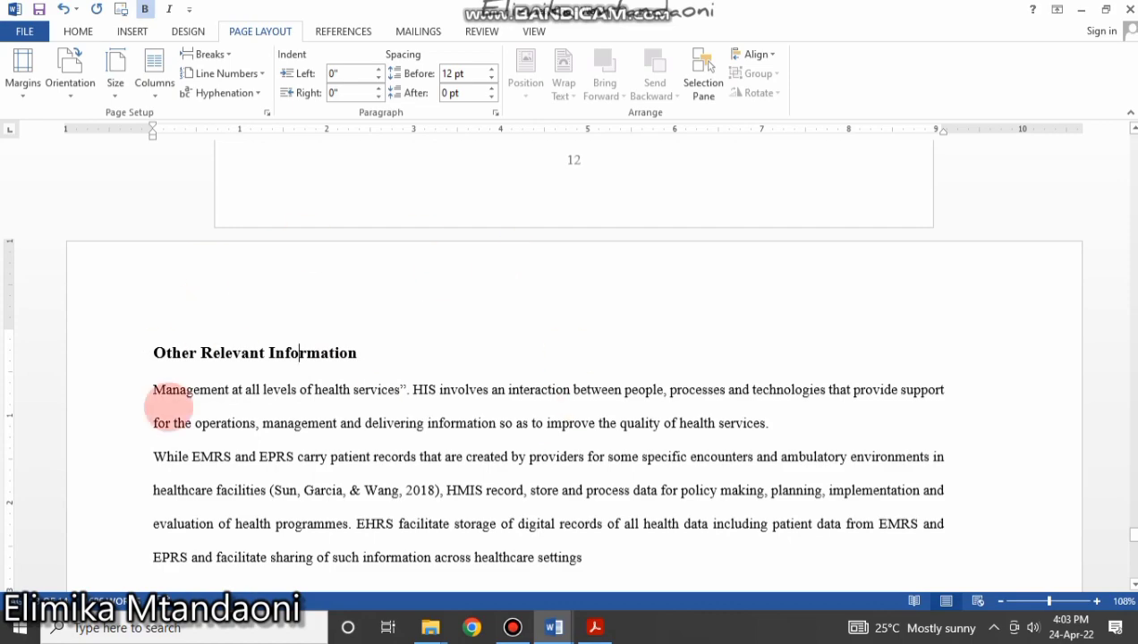
Return to the top of the document and place the cursor at the start of the title.
{"action": "scroll", "coordinate": [345, 399], "scroll_direction": "up", "scroll_amount": 18}
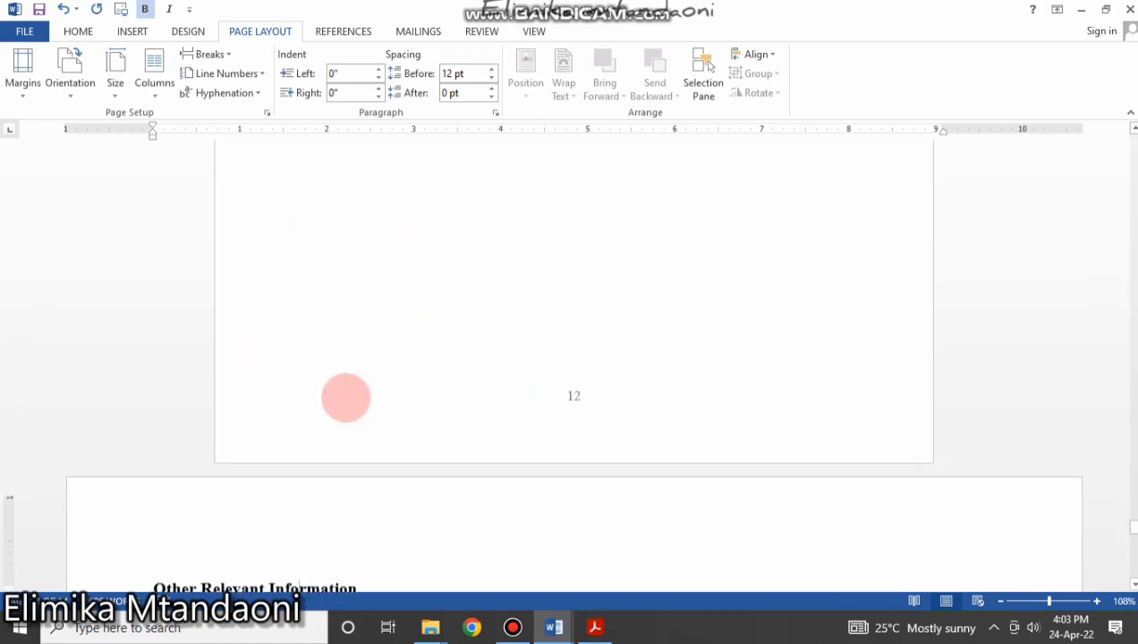
{"action": "scroll", "coordinate": [363, 394], "scroll_direction": "down", "scroll_amount": 1}
{"action": "scroll", "coordinate": [361, 444], "scroll_direction": "down", "scroll_amount": 15}
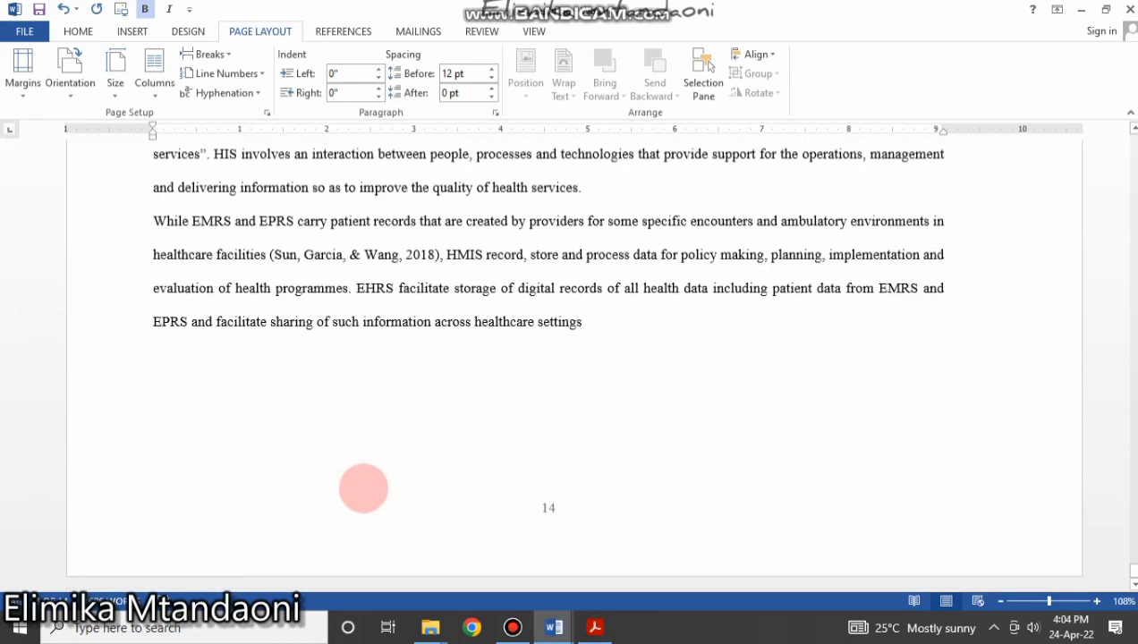
{"action": "scroll", "coordinate": [362, 487], "scroll_direction": "up", "scroll_amount": 20}
{"action": "scroll", "coordinate": [363, 489], "scroll_direction": "up", "scroll_amount": 8}
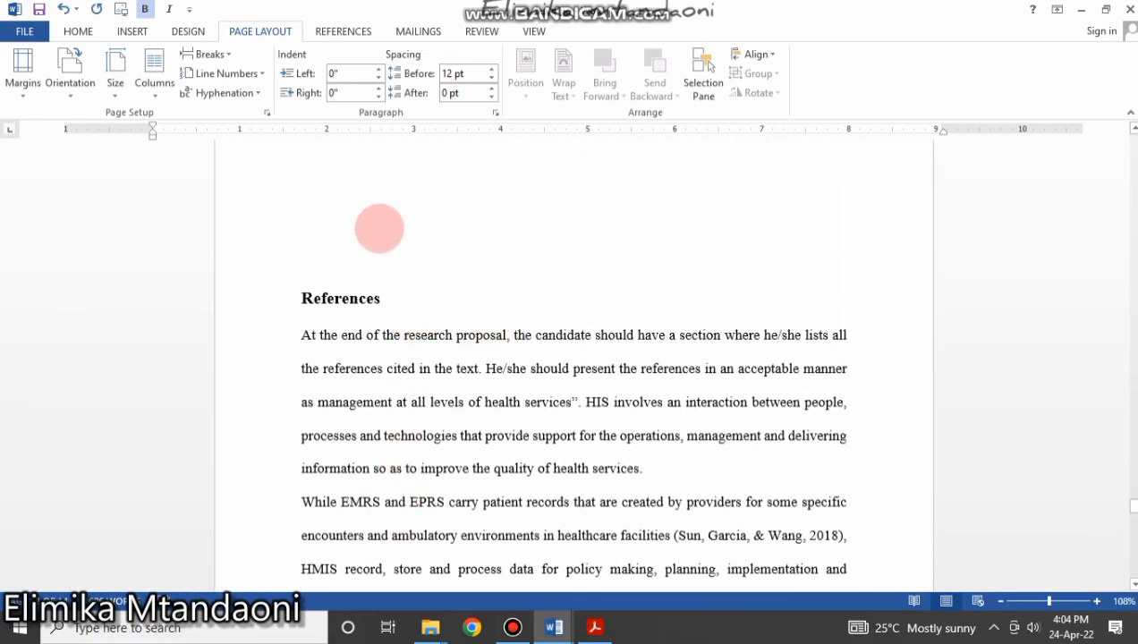
{"action": "scroll", "coordinate": [434, 391], "scroll_direction": "up", "scroll_amount": 7}
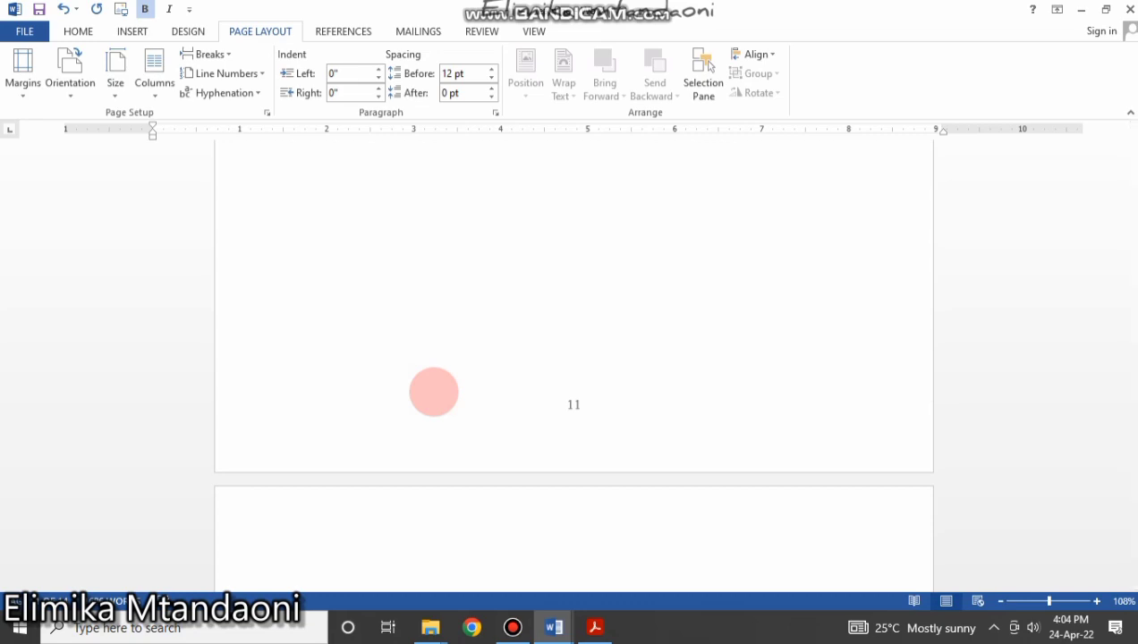
{"action": "scroll", "coordinate": [407, 296], "scroll_direction": "up", "scroll_amount": 10}
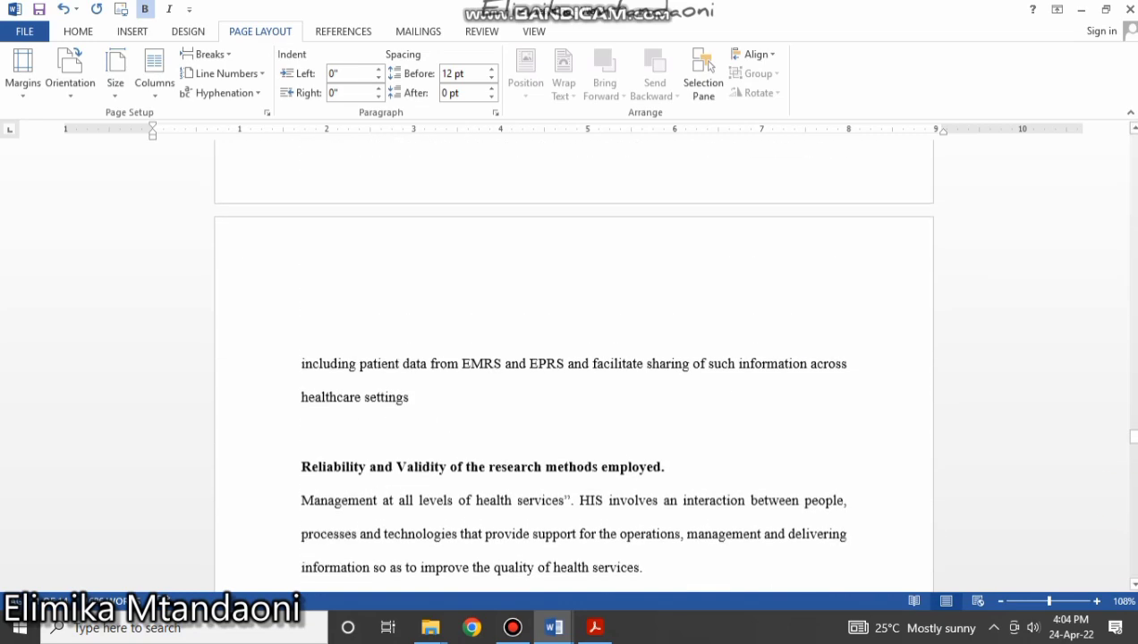
{"action": "left_click", "coordinate": [1134, 457]}
{"action": "left_click_drag", "start_coordinate": [1130, 435], "coordinate": [961, 261]}
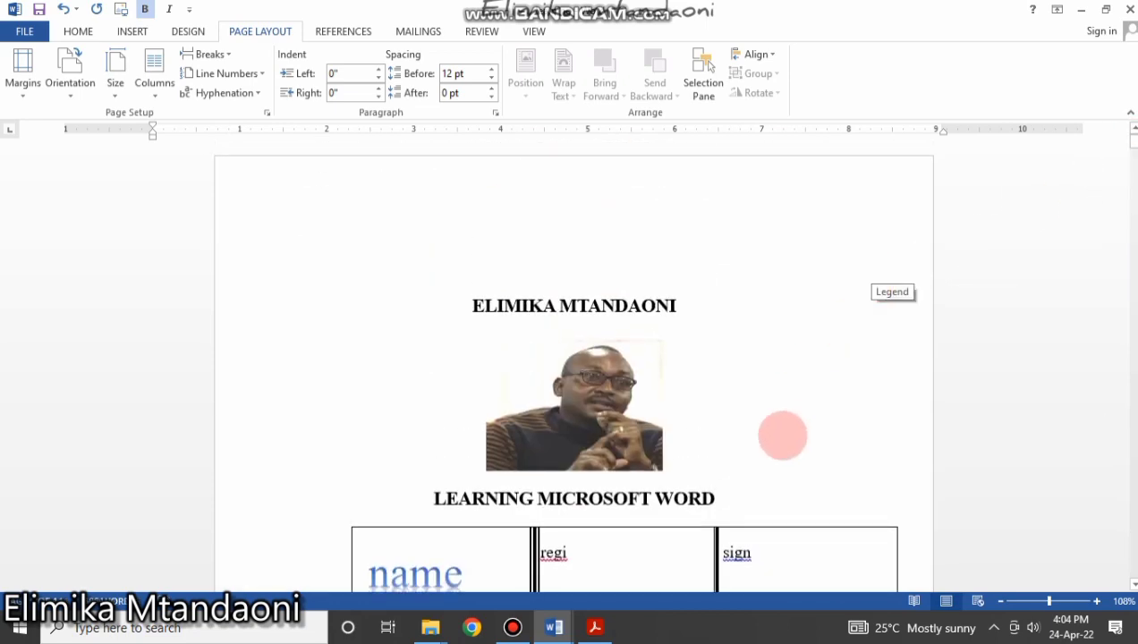
{"action": "left_click", "coordinate": [470, 306]}
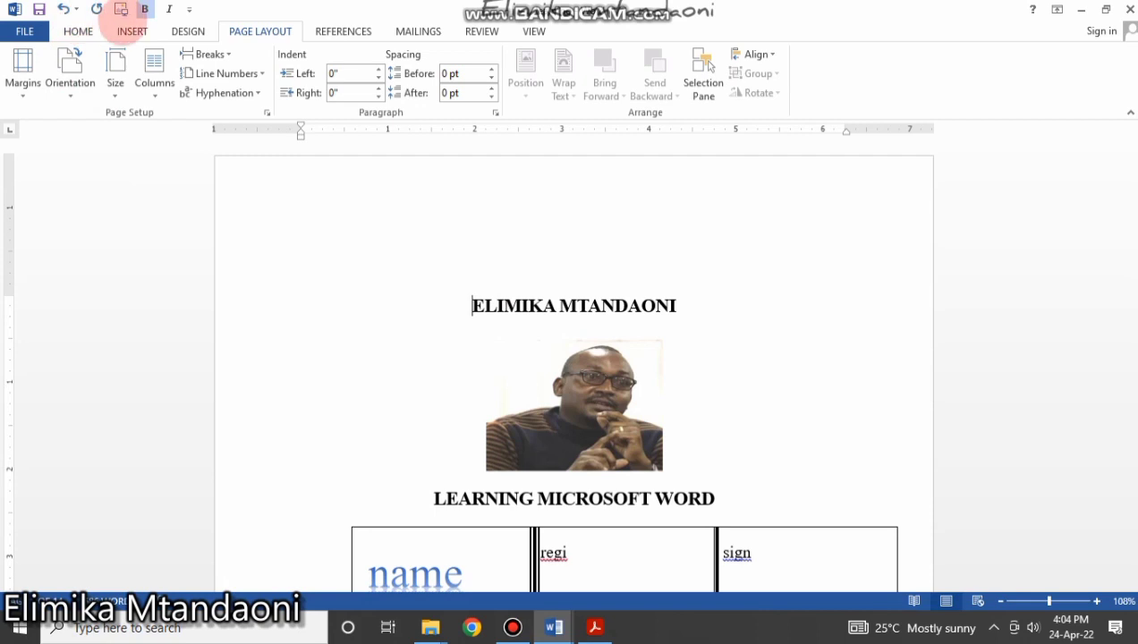
Insert a Blank Page at the title page and bring up the Breaks list on Page Layout.
{"action": "left_click", "coordinate": [128, 26]}
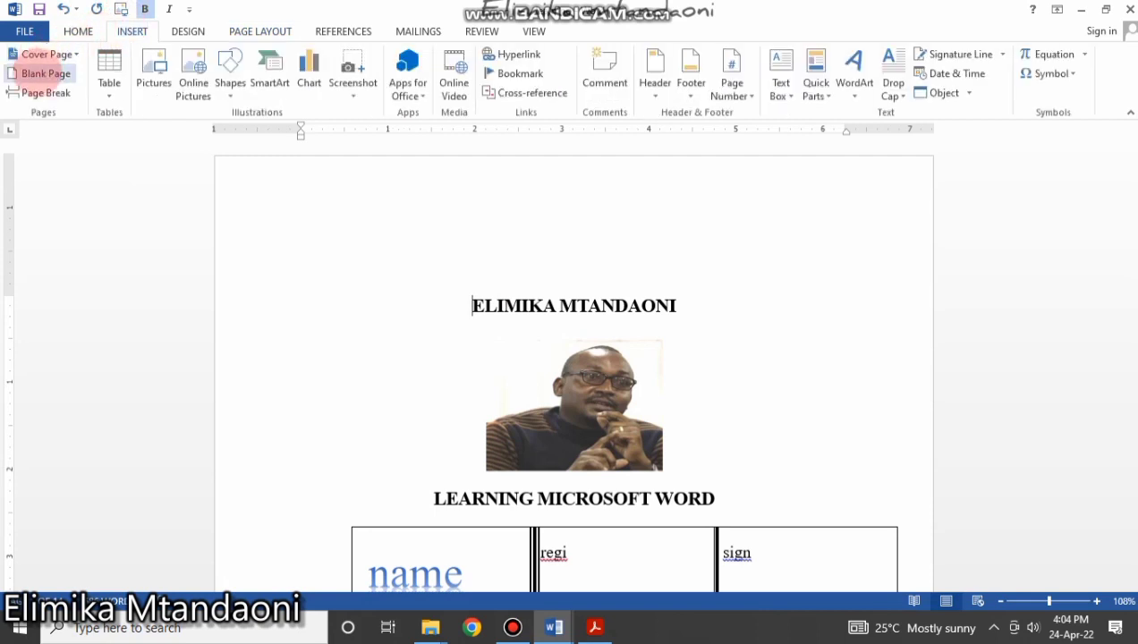
{"action": "left_click", "coordinate": [45, 74]}
{"action": "scroll", "coordinate": [574, 335], "scroll_direction": "up", "scroll_amount": 7}
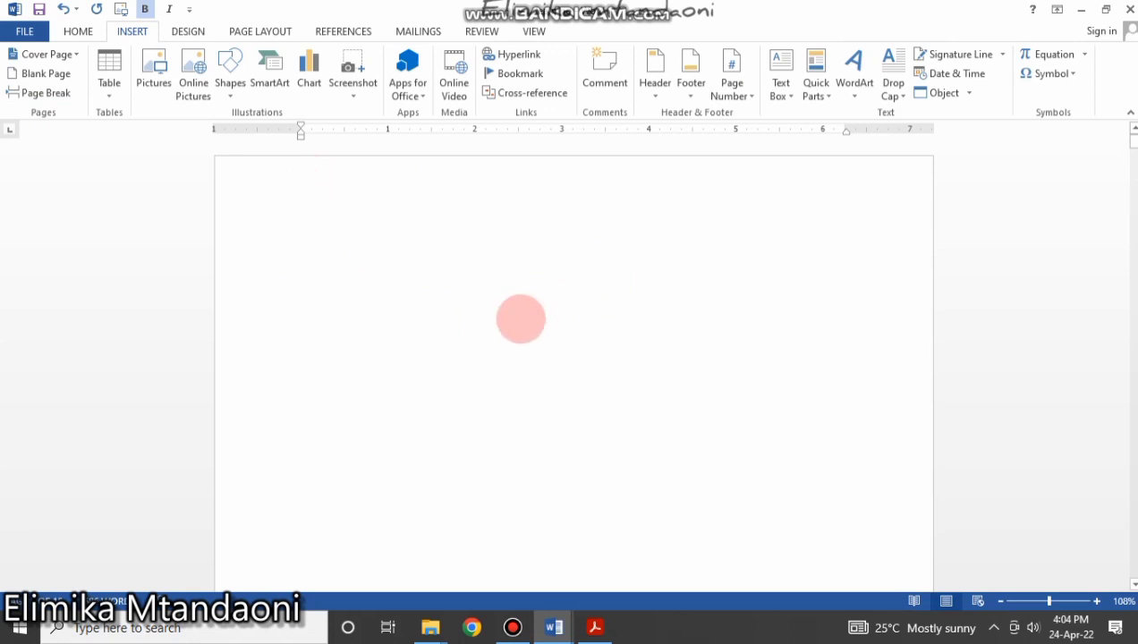
{"action": "scroll", "coordinate": [520, 322], "scroll_direction": "down", "scroll_amount": 7}
{"action": "scroll", "coordinate": [521, 323], "scroll_direction": "up", "scroll_amount": 2}
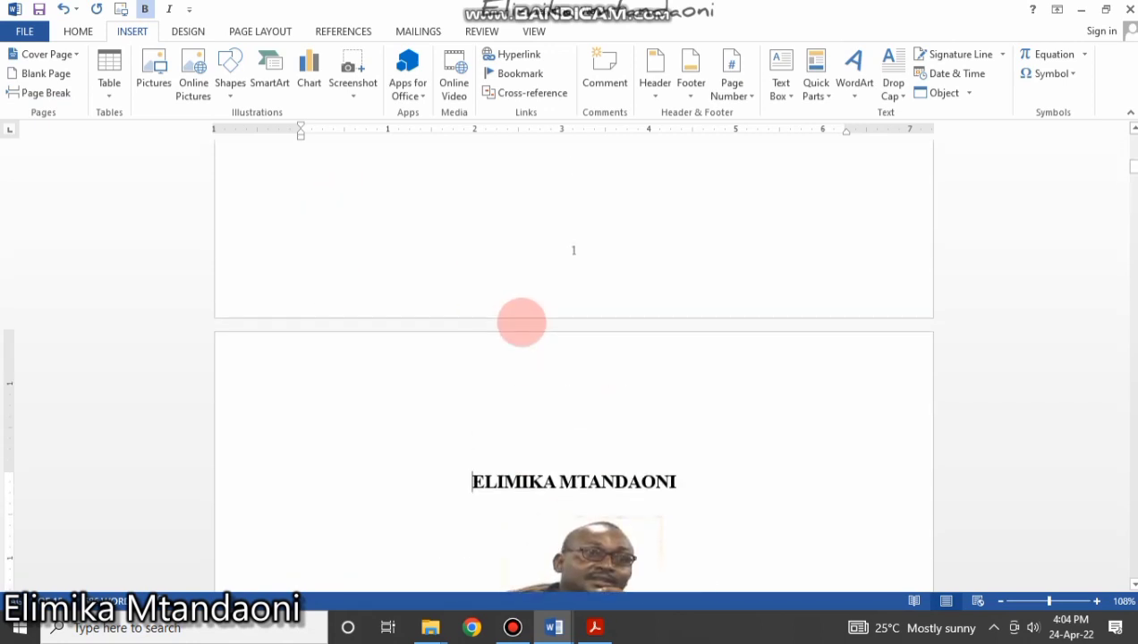
{"action": "scroll", "coordinate": [589, 271], "scroll_direction": "down", "scroll_amount": 18}
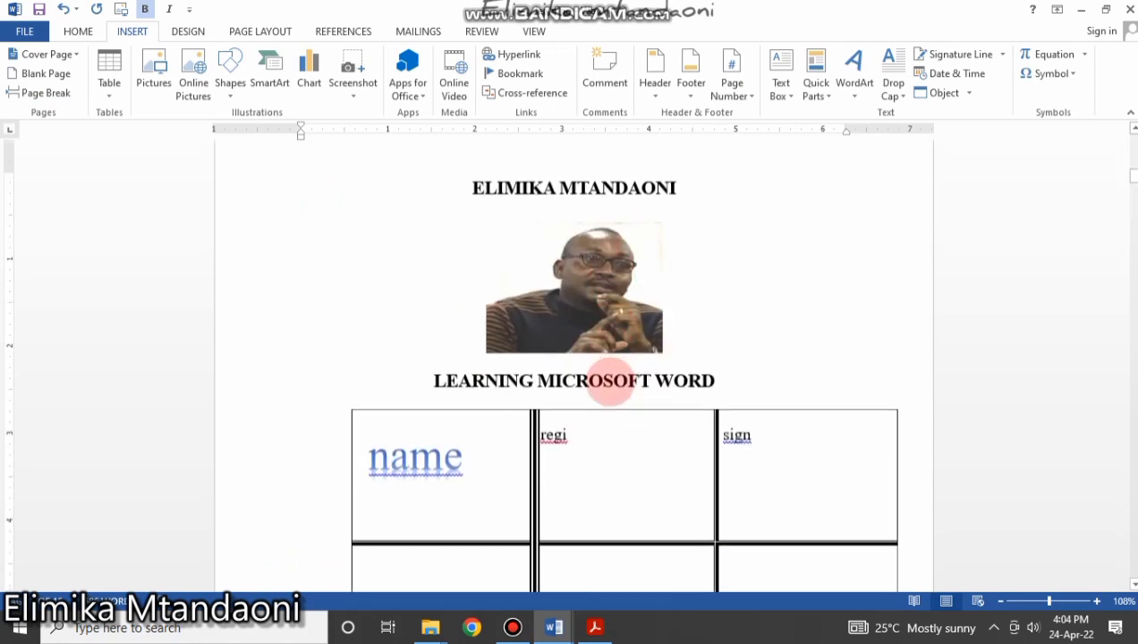
{"action": "scroll", "coordinate": [603, 388], "scroll_direction": "up", "scroll_amount": 2}
{"action": "scroll", "coordinate": [589, 348], "scroll_direction": "up", "scroll_amount": 18}
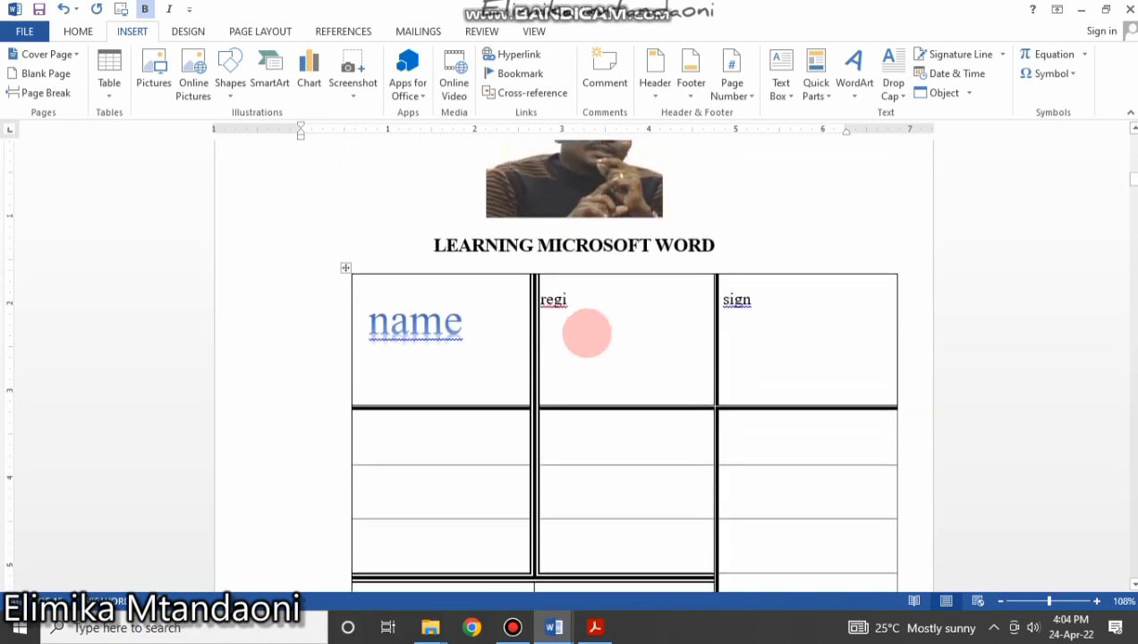
{"action": "scroll", "coordinate": [575, 402], "scroll_direction": "down", "scroll_amount": 8}
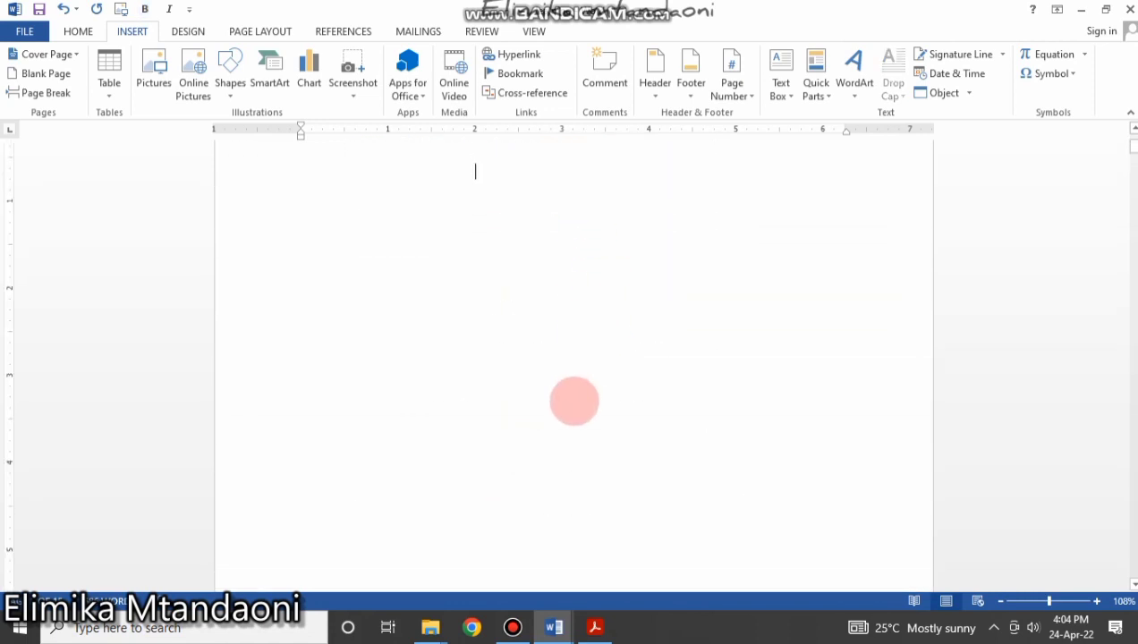
{"action": "scroll", "coordinate": [615, 483], "scroll_direction": "down", "scroll_amount": 8}
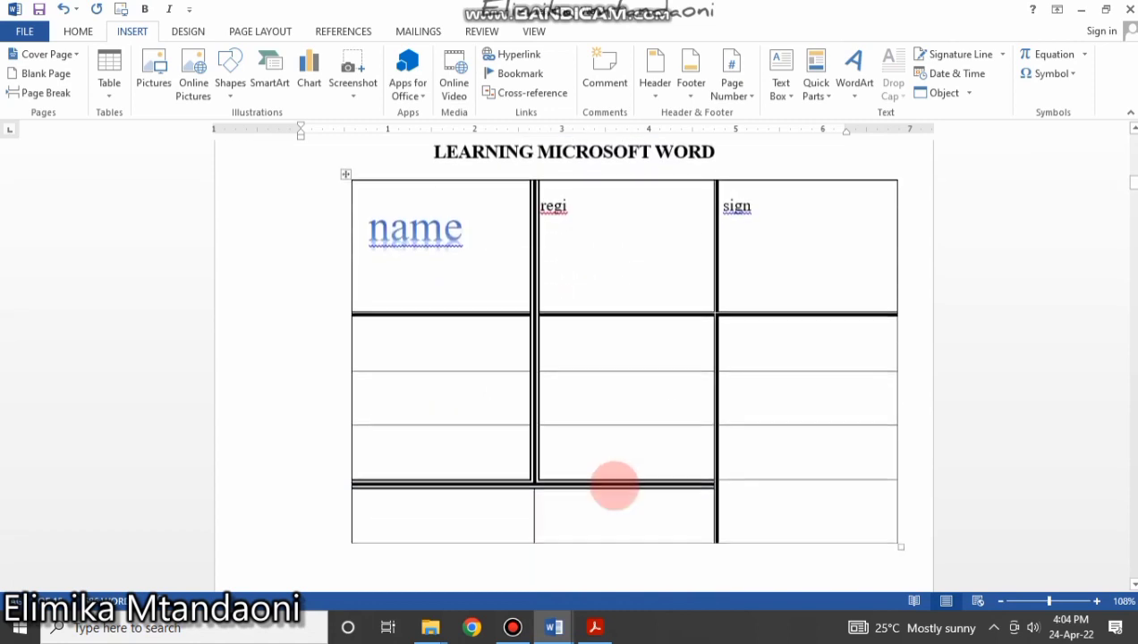
{"action": "scroll", "coordinate": [617, 479], "scroll_direction": "up", "scroll_amount": 8}
{"action": "scroll", "coordinate": [564, 434], "scroll_direction": "down", "scroll_amount": 6}
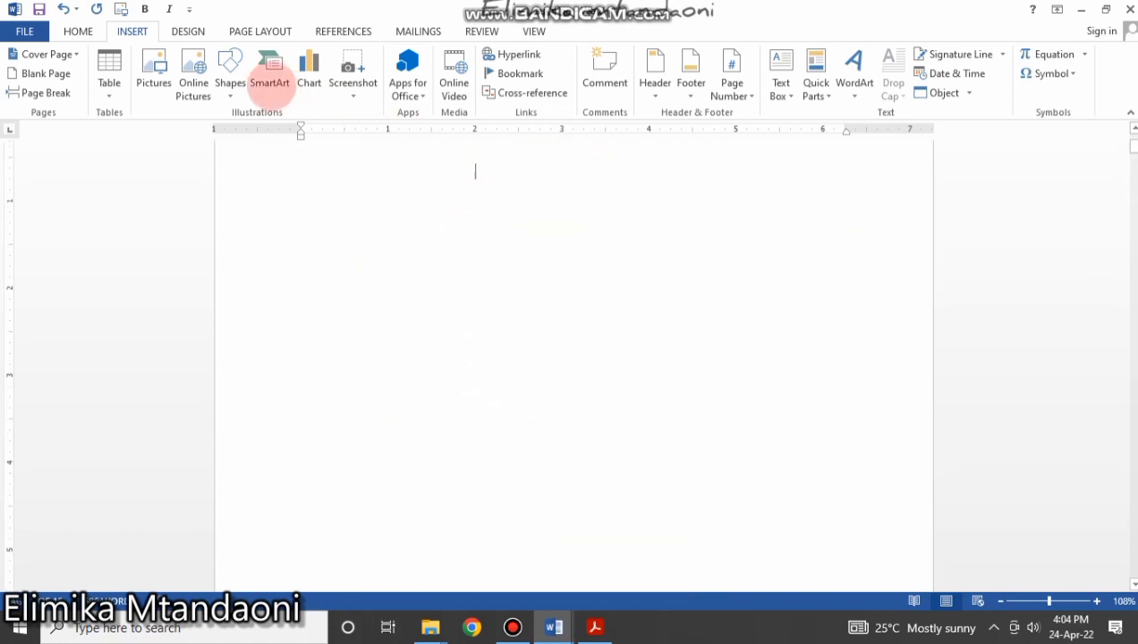
{"action": "left_click", "coordinate": [260, 28]}
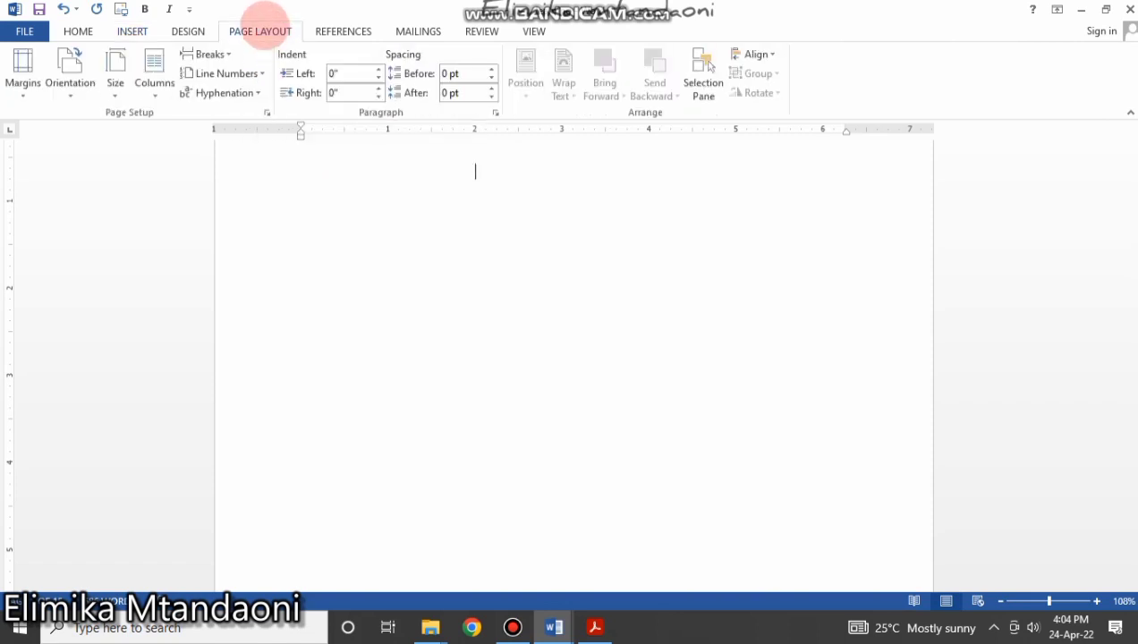
{"action": "left_click", "coordinate": [215, 54]}
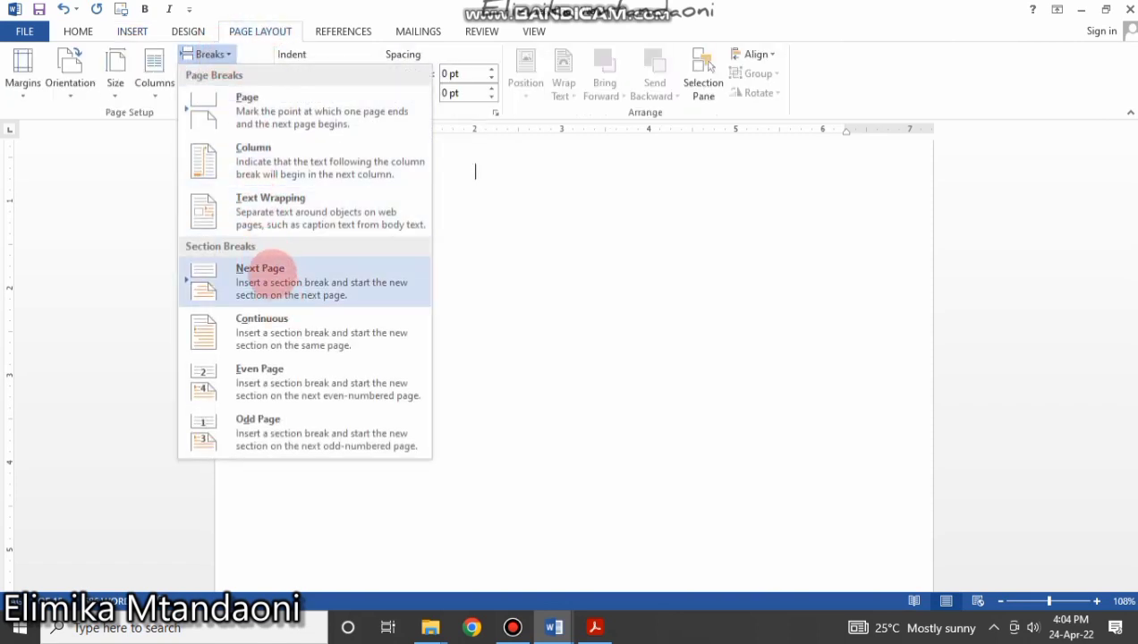
Insert a Next Page section break after the blank first page.
{"action": "left_click", "coordinate": [269, 269]}
{"action": "scroll", "coordinate": [534, 254], "scroll_direction": "down", "scroll_amount": 6}
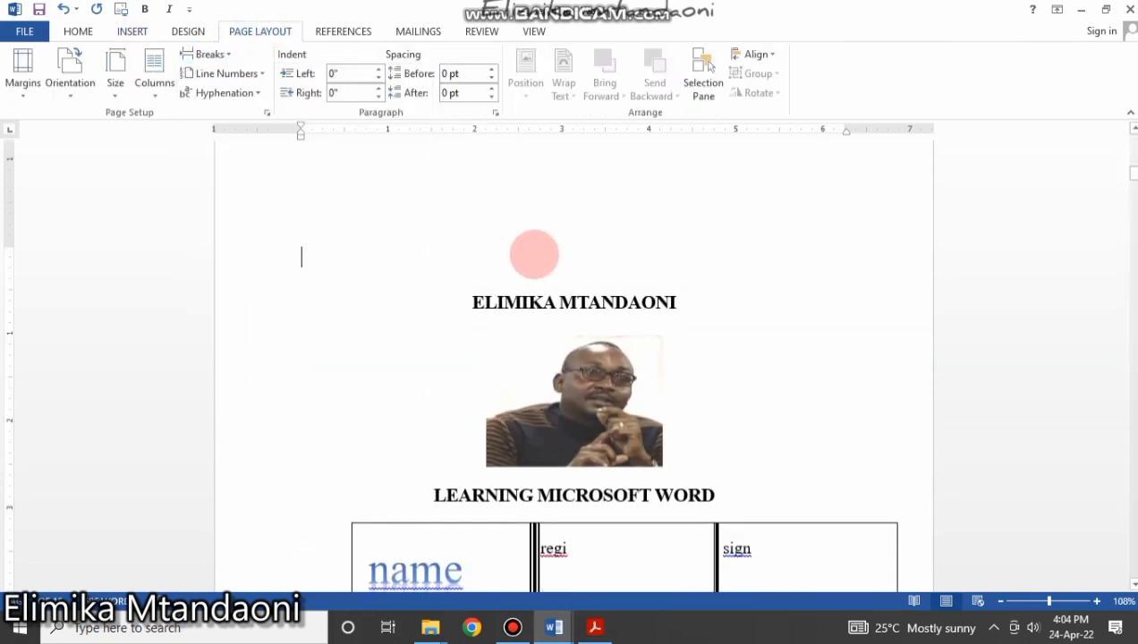
{"action": "scroll", "coordinate": [535, 255], "scroll_direction": "up", "scroll_amount": 15}
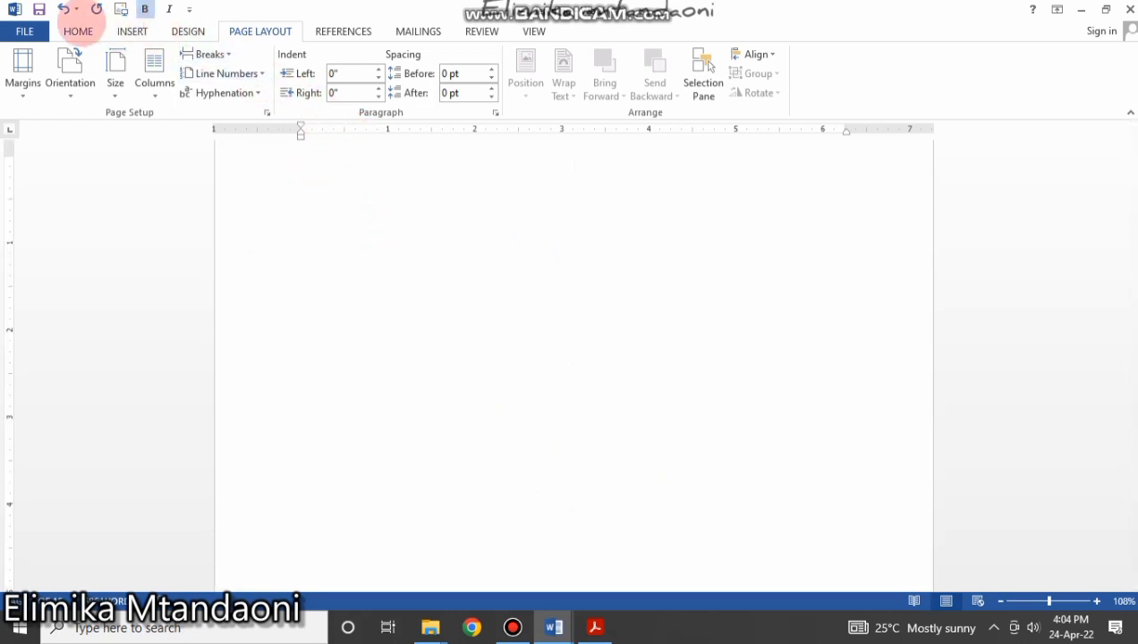
Format the page numbers as lowercase Roman numerals (i, ii, iii).
{"action": "left_click", "coordinate": [132, 32]}
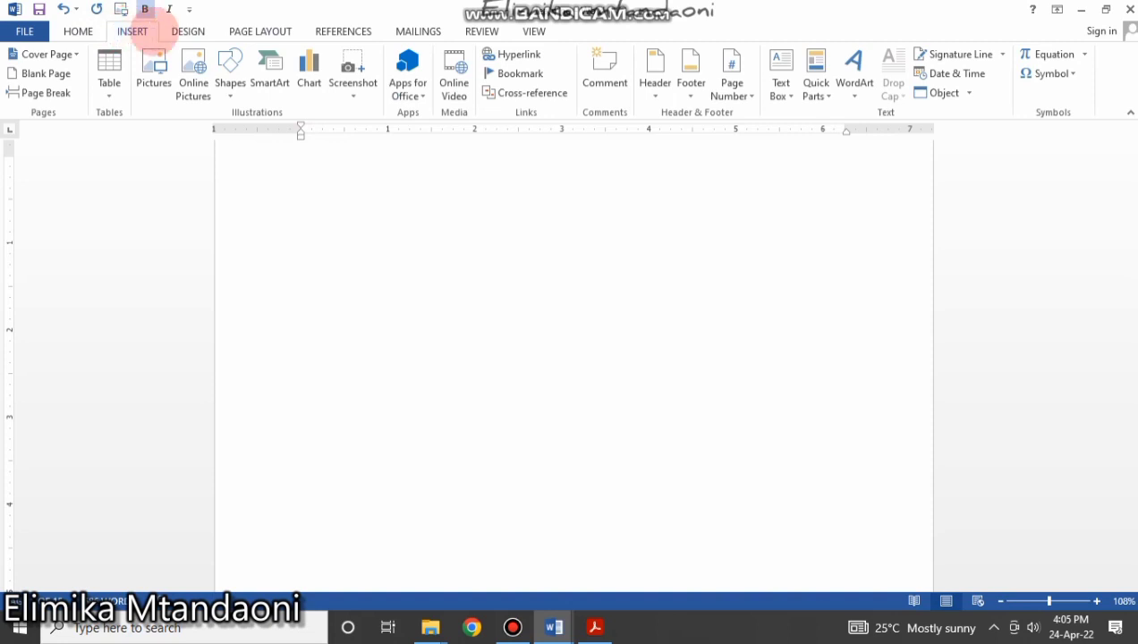
{"action": "left_click", "coordinate": [734, 89]}
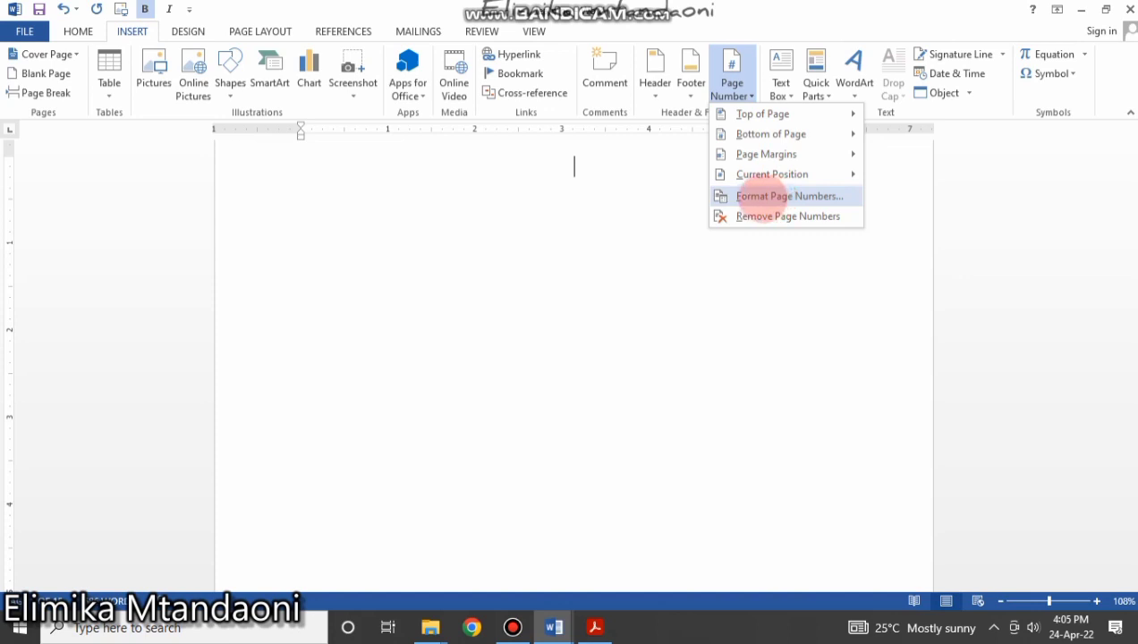
{"action": "left_click", "coordinate": [762, 196]}
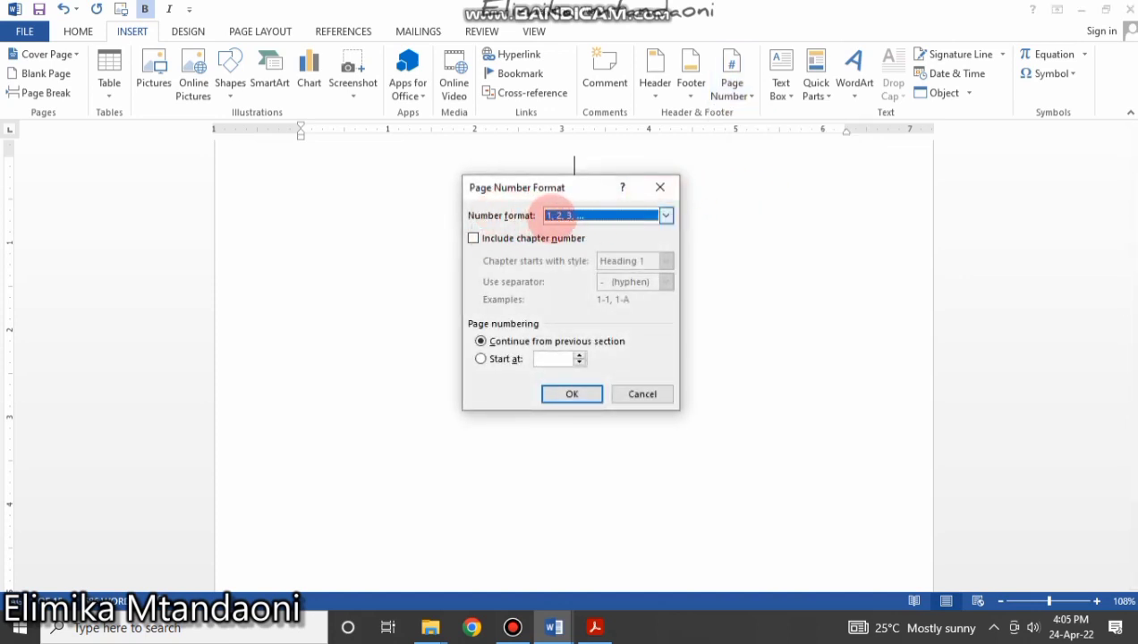
{"action": "left_click", "coordinate": [665, 214]}
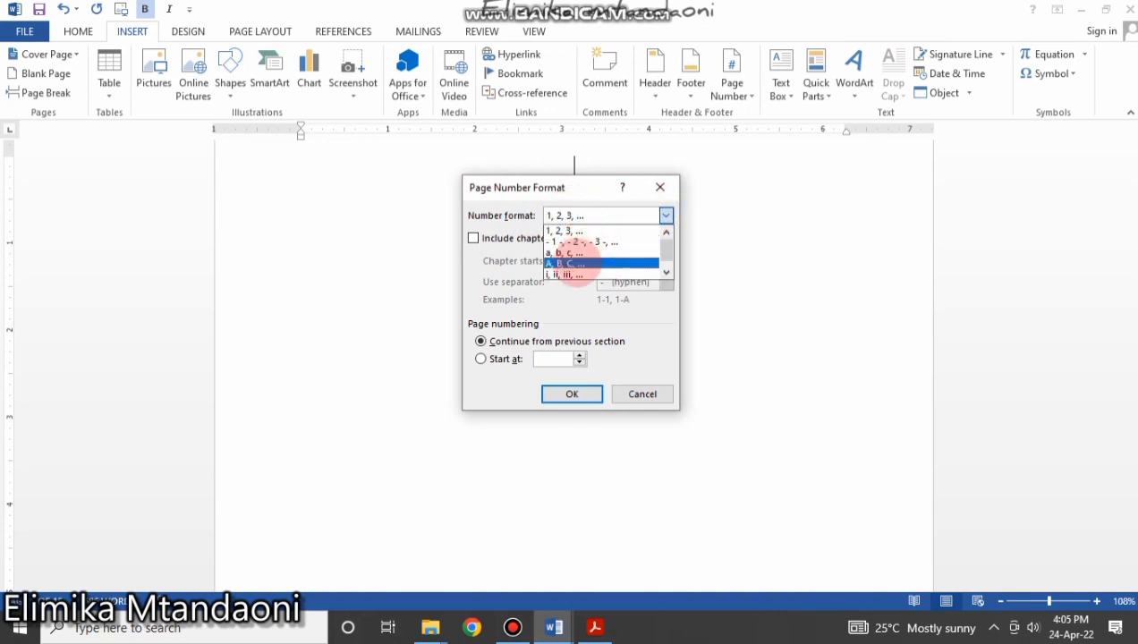
{"action": "left_click", "coordinate": [565, 274]}
{"action": "left_click", "coordinate": [573, 394]}
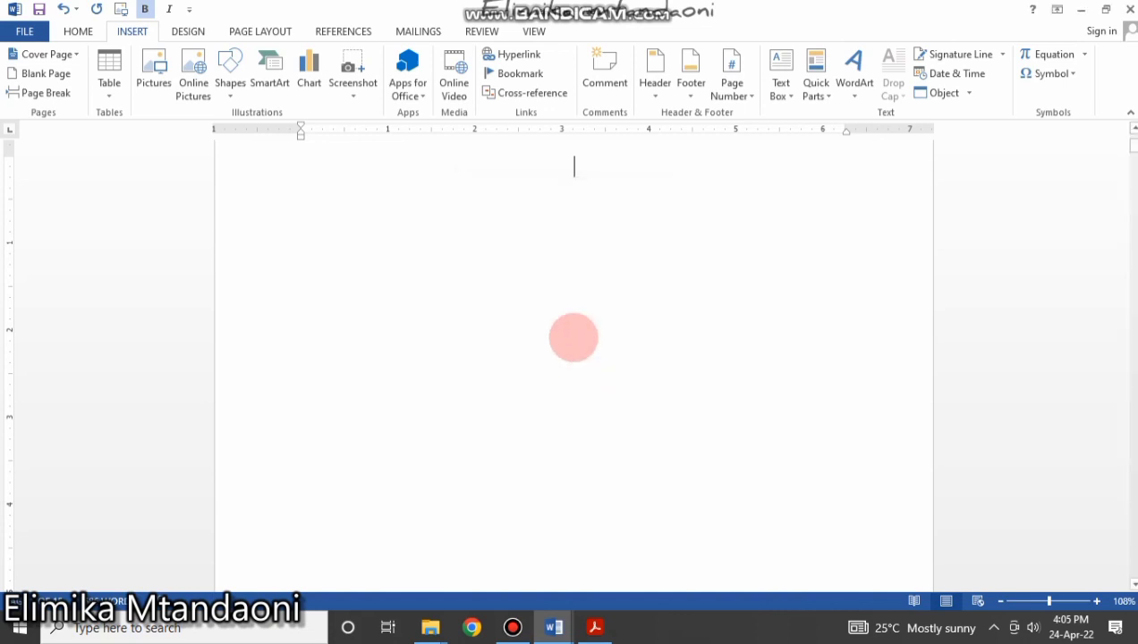
{"action": "scroll", "coordinate": [516, 248], "scroll_direction": "down", "scroll_amount": 9}
{"action": "scroll", "coordinate": [518, 248], "scroll_direction": "up", "scroll_amount": 3}
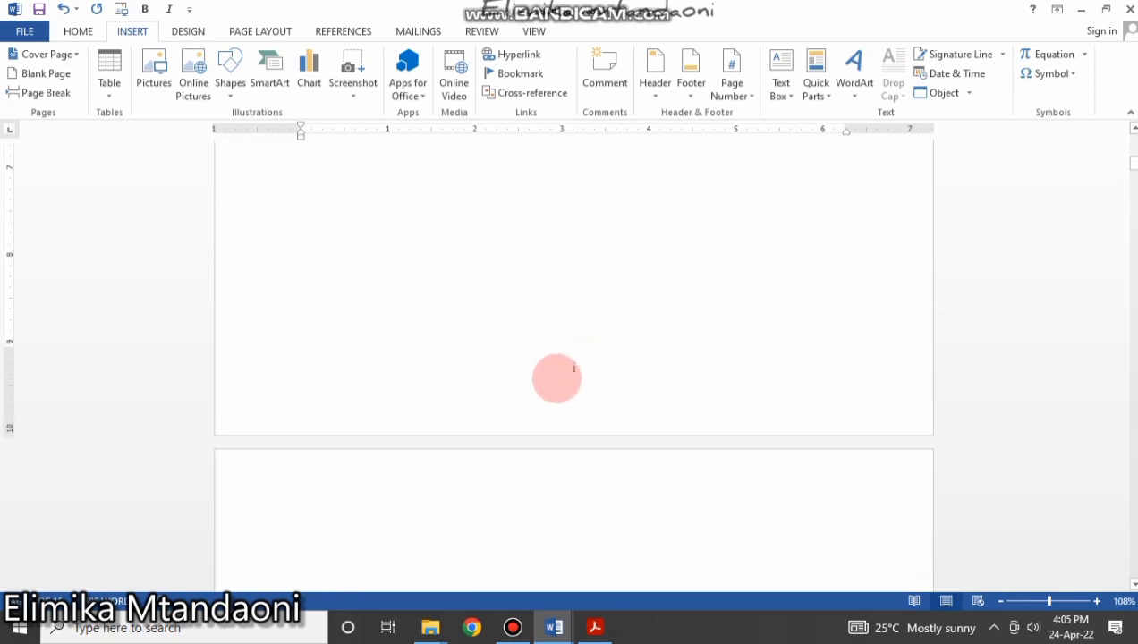
{"action": "scroll", "coordinate": [569, 351], "scroll_direction": "down", "scroll_amount": 15}
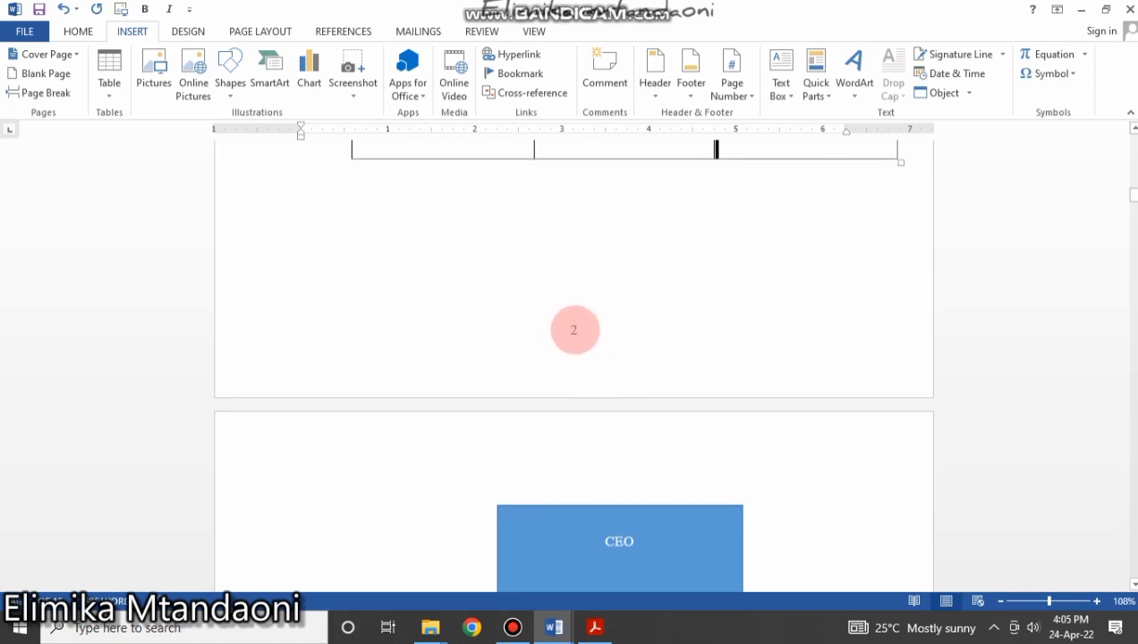
{"action": "scroll", "coordinate": [575, 330], "scroll_direction": "up", "scroll_amount": 5}
{"action": "scroll", "coordinate": [575, 376], "scroll_direction": "down", "scroll_amount": 8}
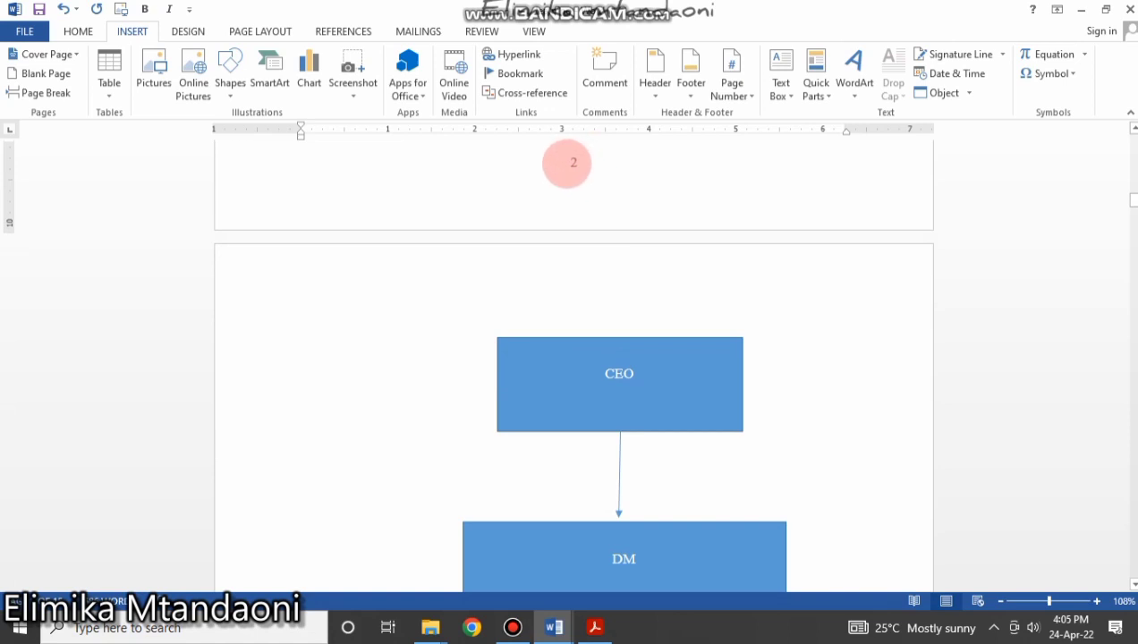
{"action": "scroll", "coordinate": [591, 233], "scroll_direction": "up", "scroll_amount": 4}
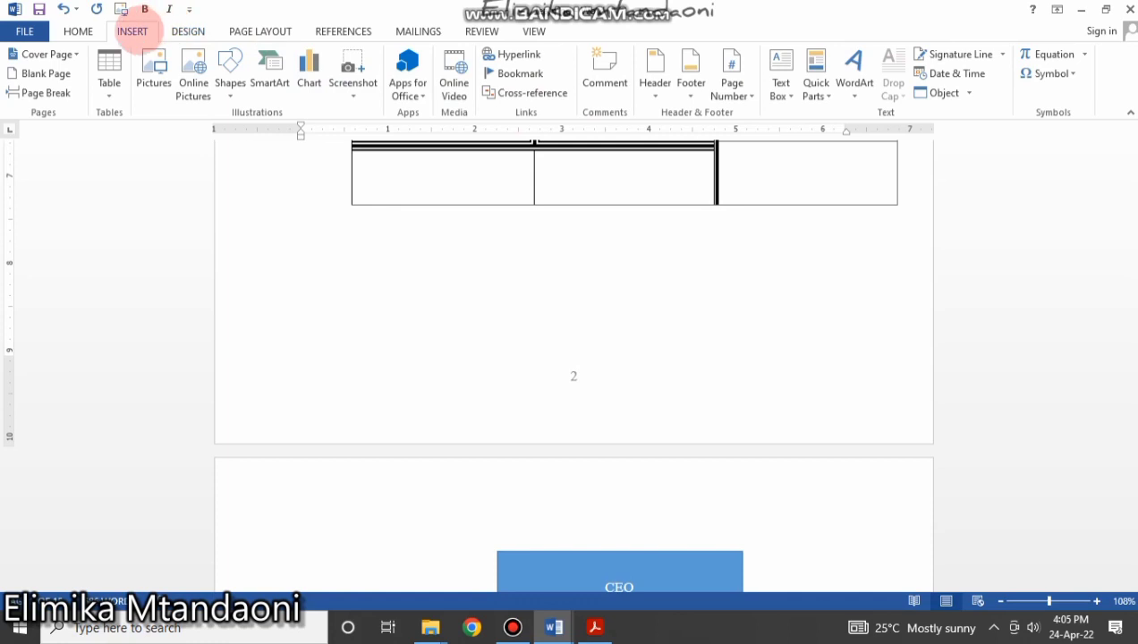
In Format Page Numbers, set this section's numbering to start at 1.
{"action": "left_click", "coordinate": [743, 89]}
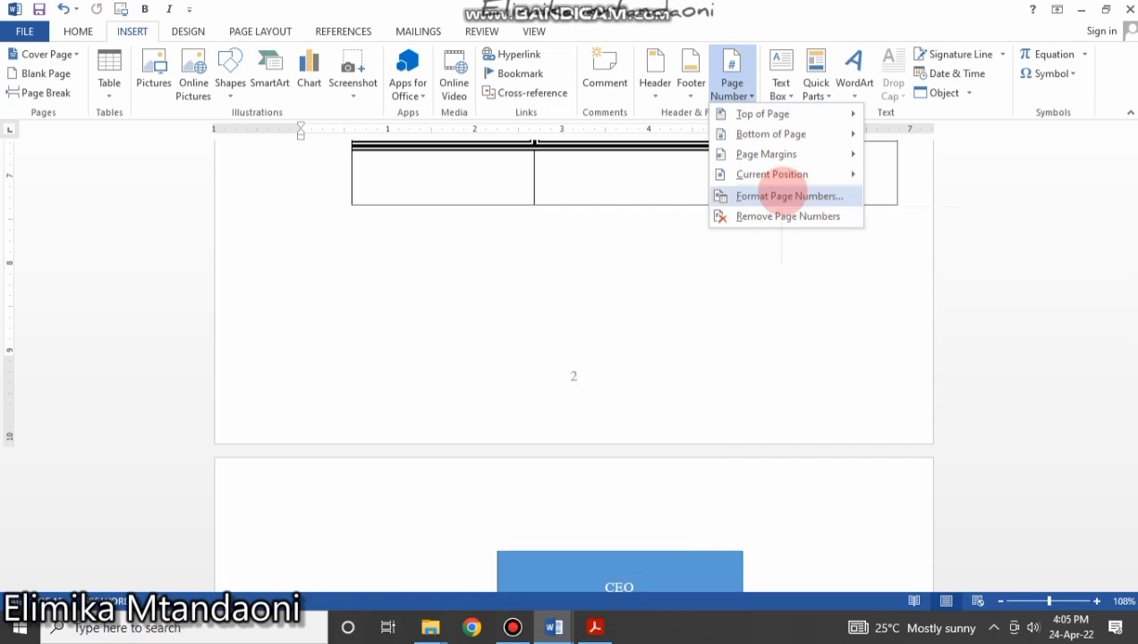
{"action": "left_click", "coordinate": [781, 195]}
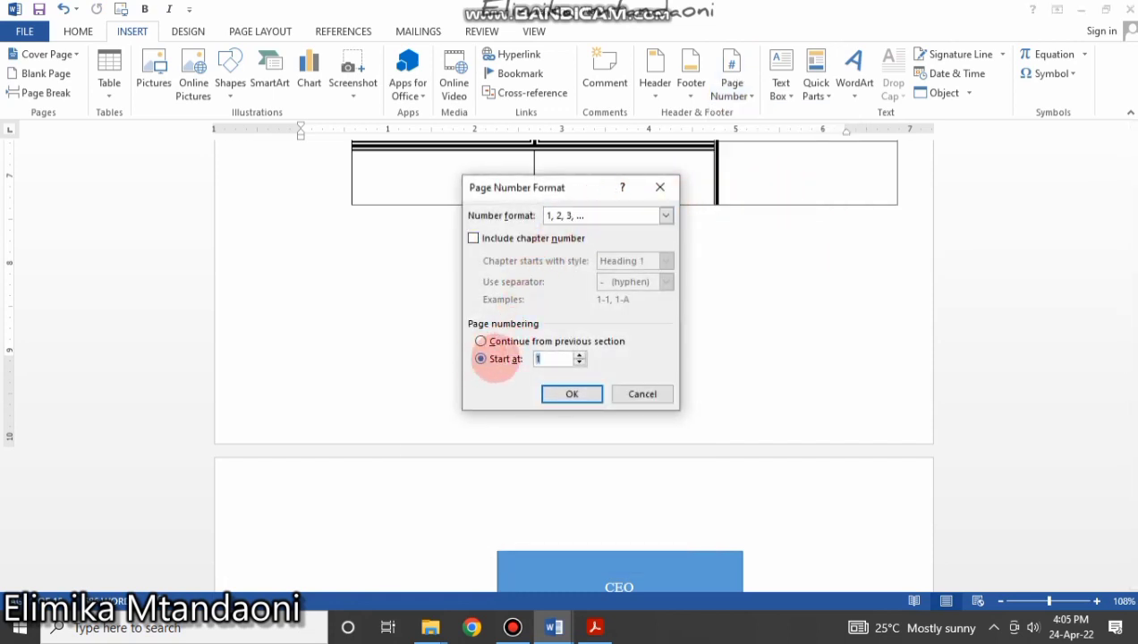
{"action": "left_click", "coordinate": [581, 394]}
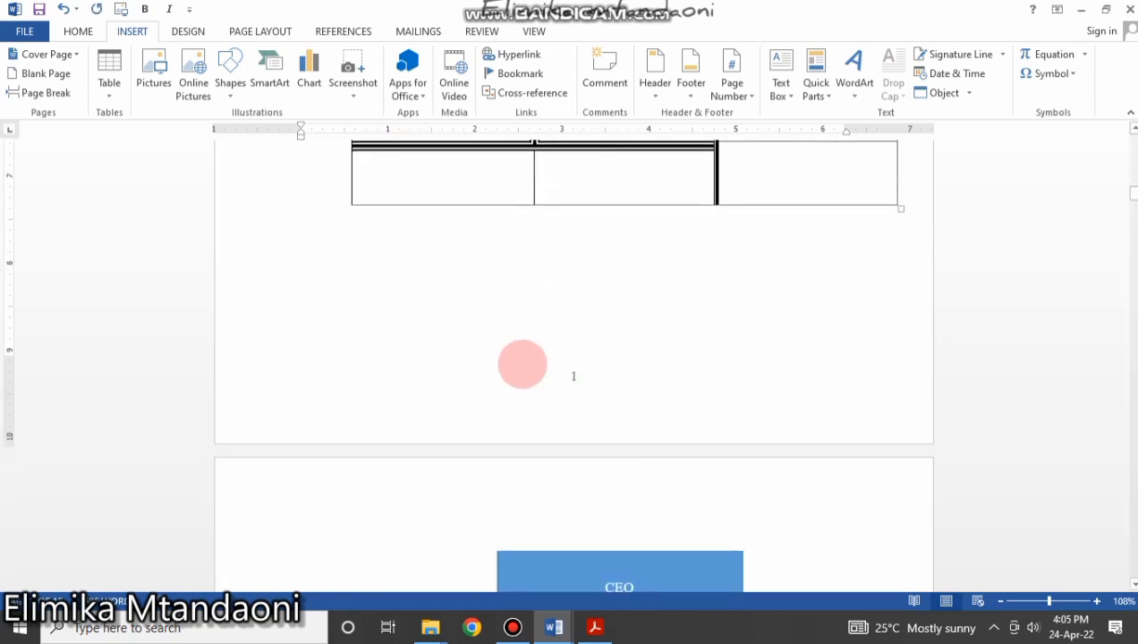
{"action": "scroll", "coordinate": [560, 325], "scroll_direction": "up", "scroll_amount": 10}
{"action": "scroll", "coordinate": [557, 311], "scroll_direction": "down", "scroll_amount": 8}
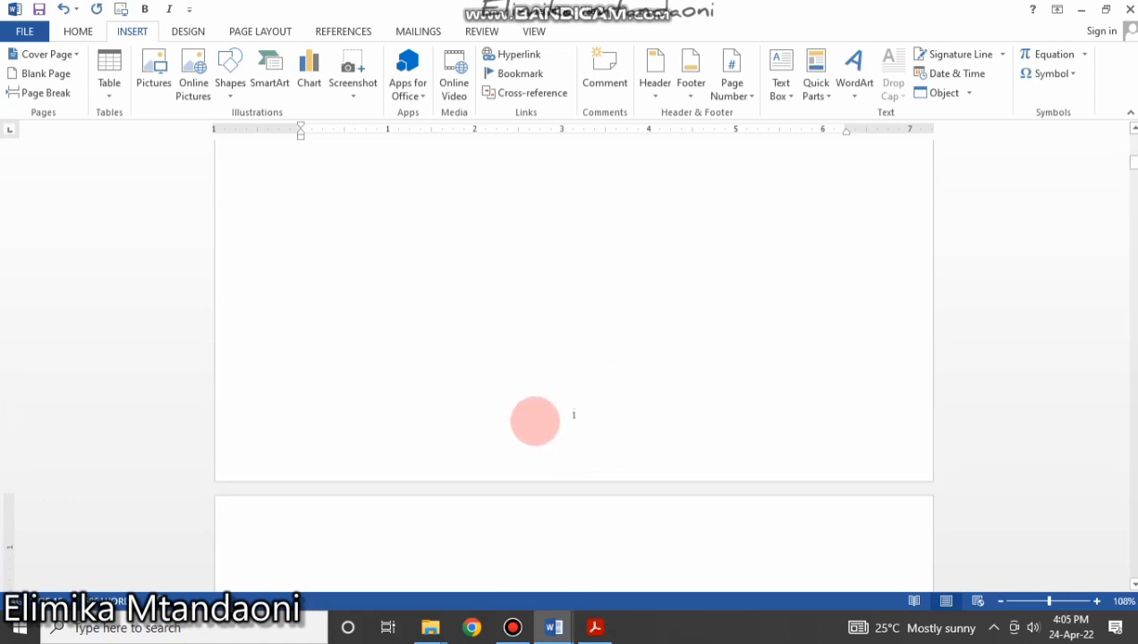
{"action": "scroll", "coordinate": [573, 414], "scroll_direction": "down", "scroll_amount": 8}
{"action": "scroll", "coordinate": [518, 422], "scroll_direction": "down", "scroll_amount": 8}
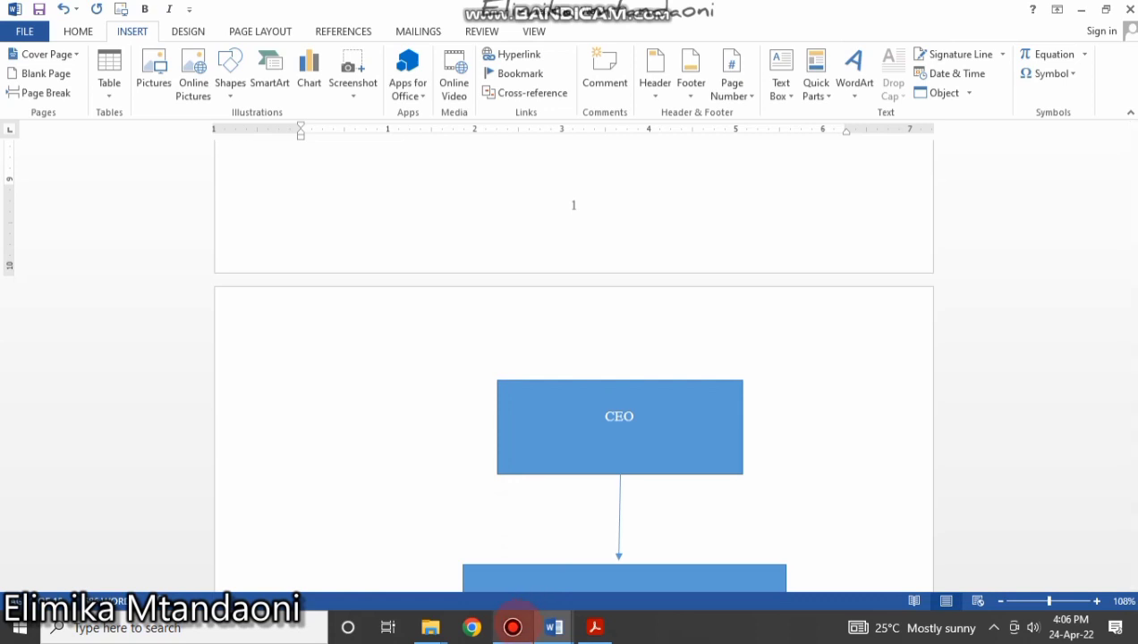
Bring up Bandicam from the taskbar and hit its stop button.
{"action": "left_click", "coordinate": [515, 616]}
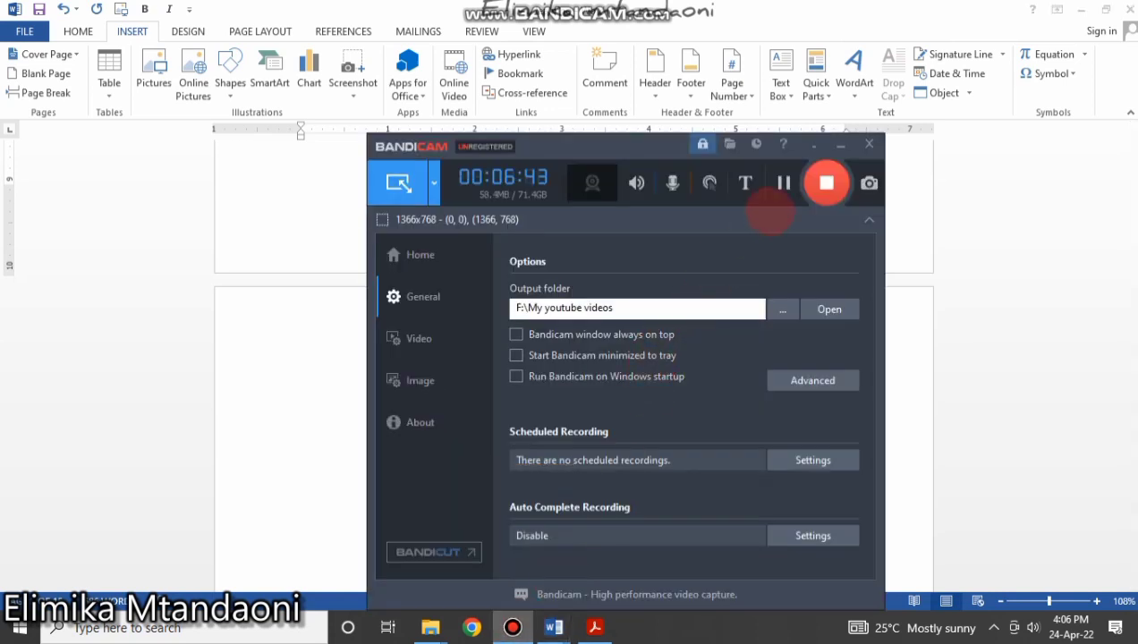
{"action": "left_click", "coordinate": [827, 183]}
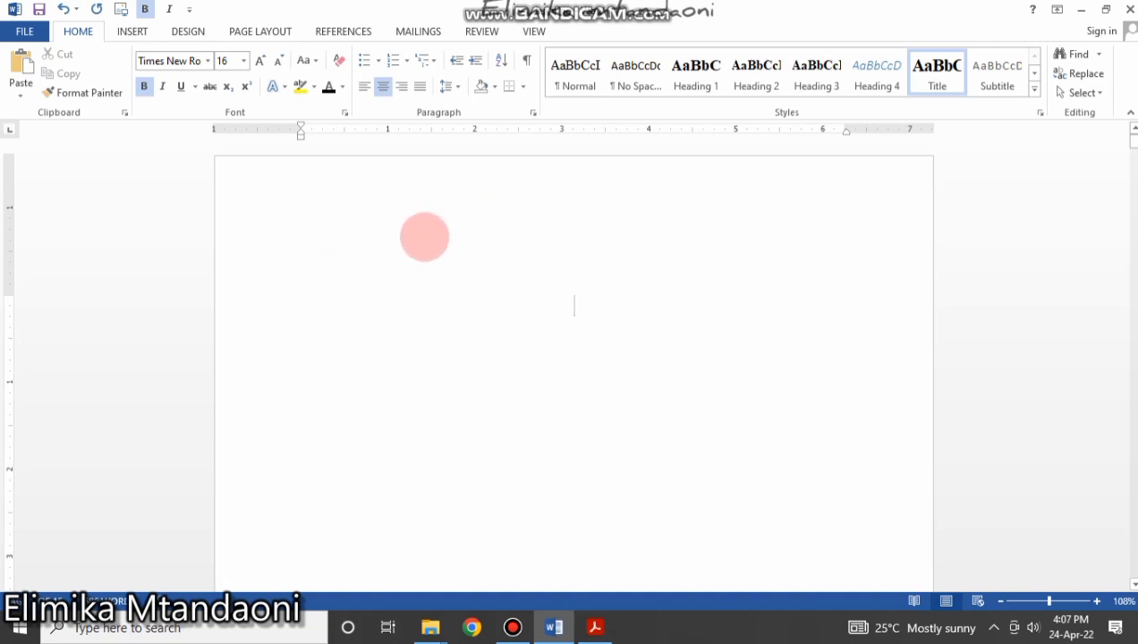
Switch to the REFERENCES ribbon tab.
{"action": "left_click", "coordinate": [343, 31]}
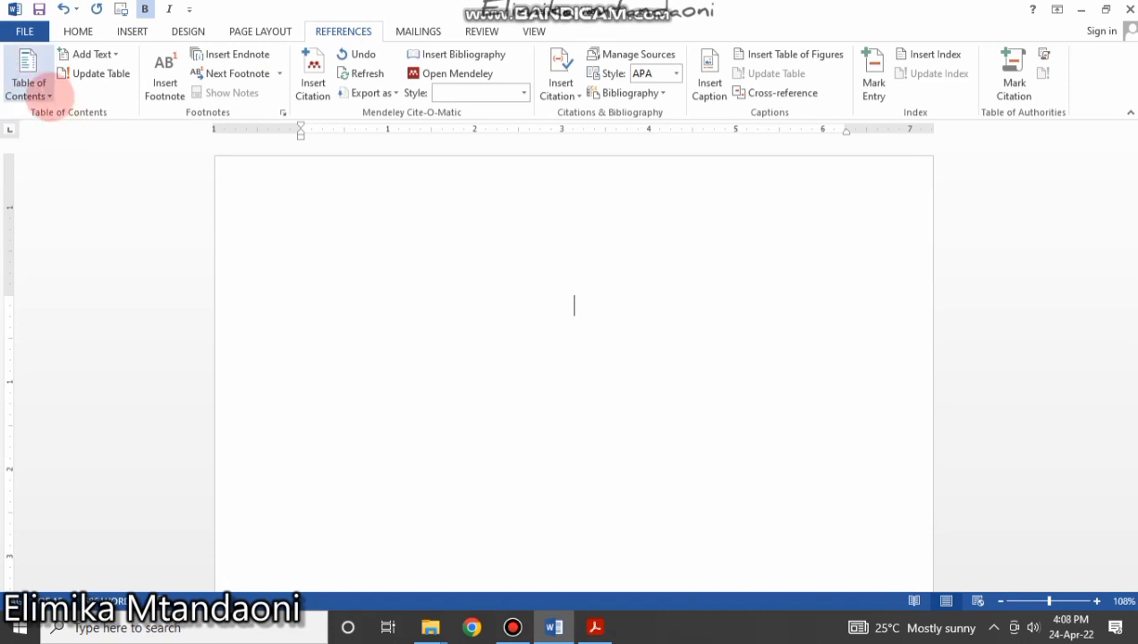
{"action": "left_click", "coordinate": [36, 89]}
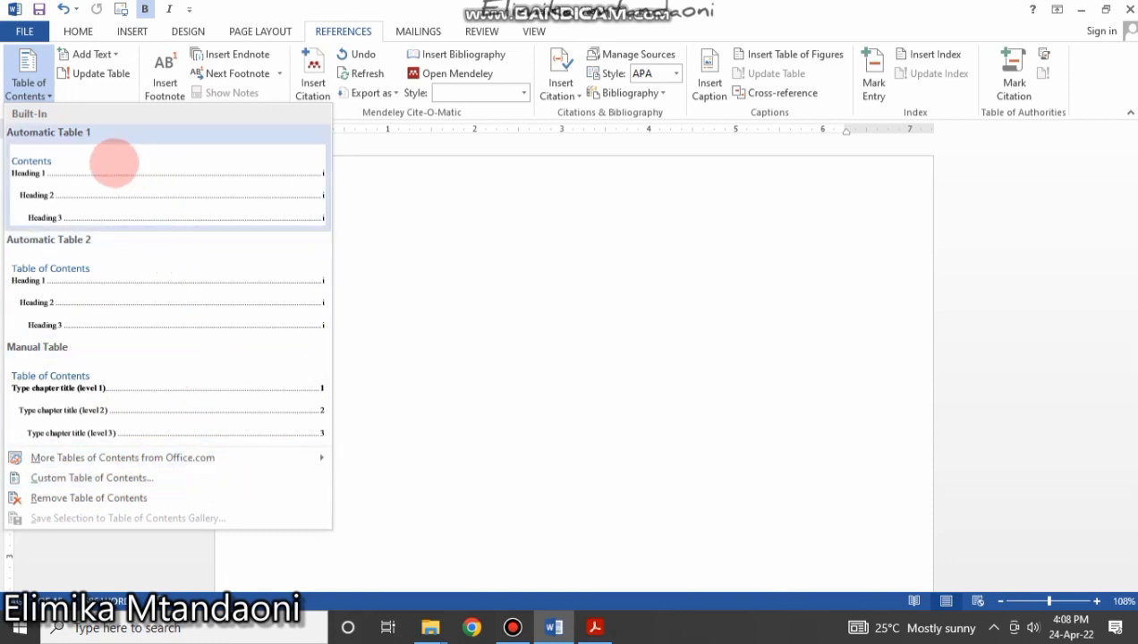
{"action": "left_click", "coordinate": [65, 196]}
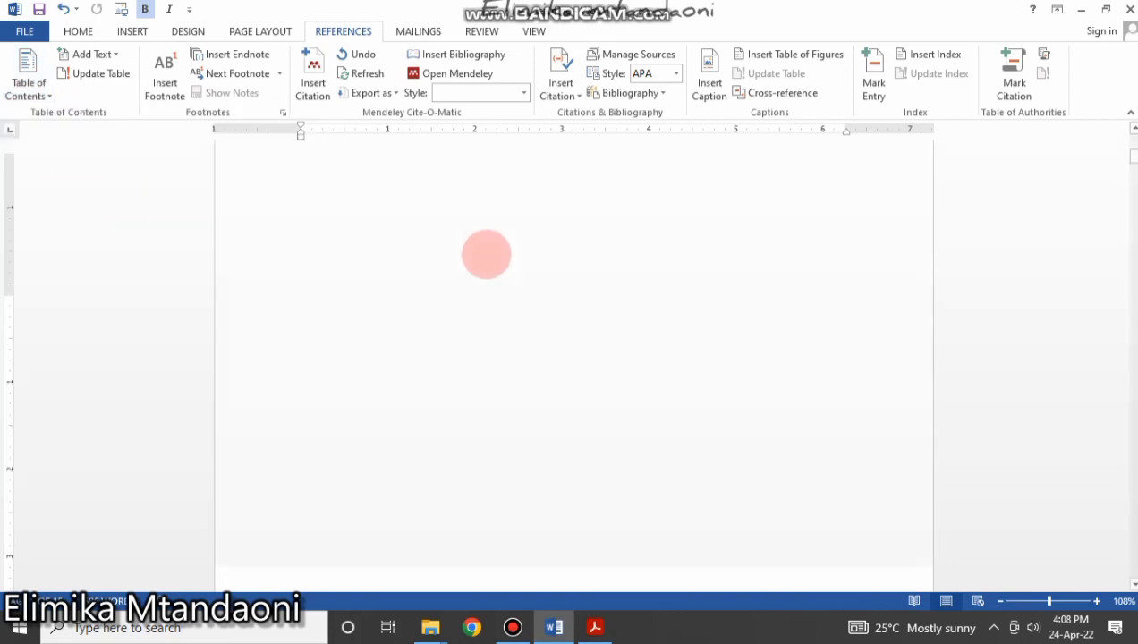
{"action": "scroll", "coordinate": [506, 282], "scroll_direction": "up", "scroll_amount": 12}
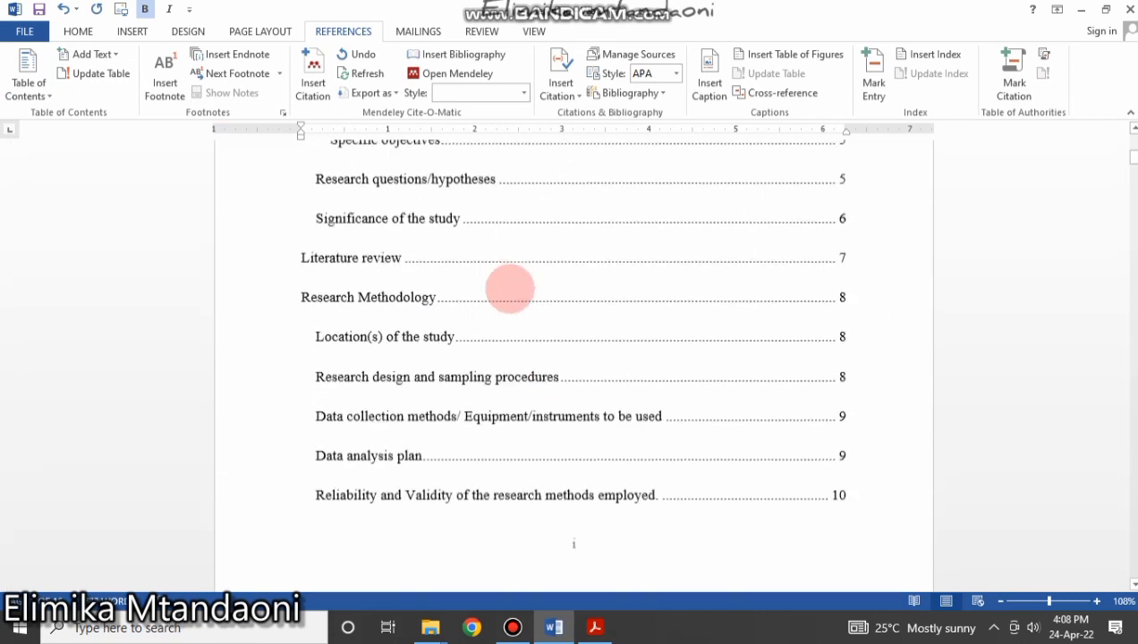
{"action": "scroll", "coordinate": [510, 288], "scroll_direction": "up", "scroll_amount": 3}
{"action": "left_click", "coordinate": [327, 349]}
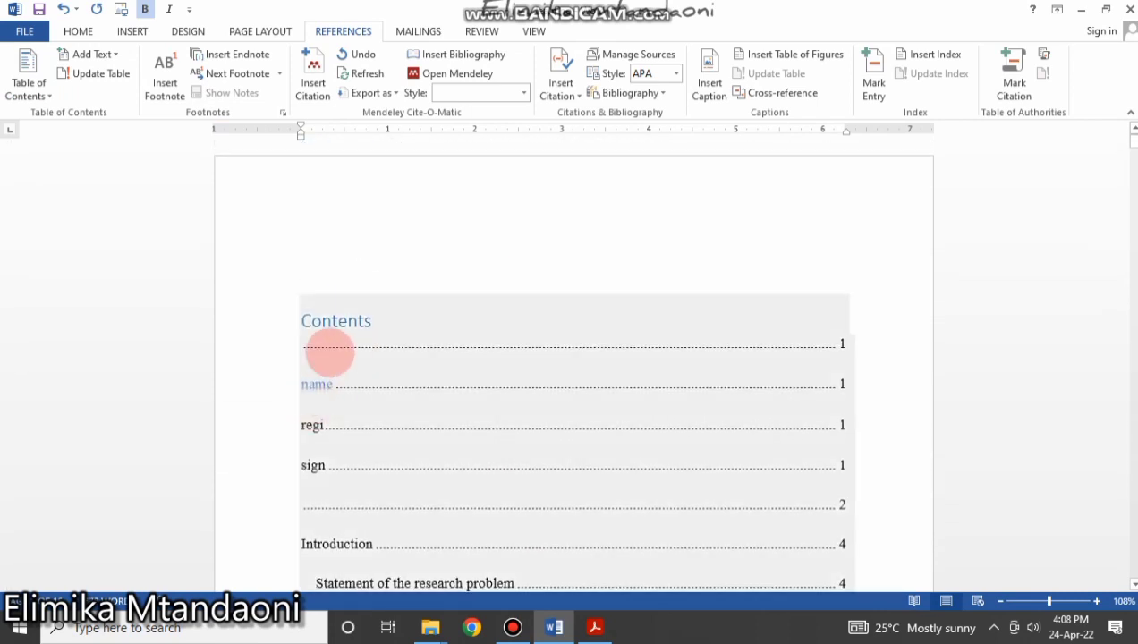
{"action": "left_click", "coordinate": [332, 400]}
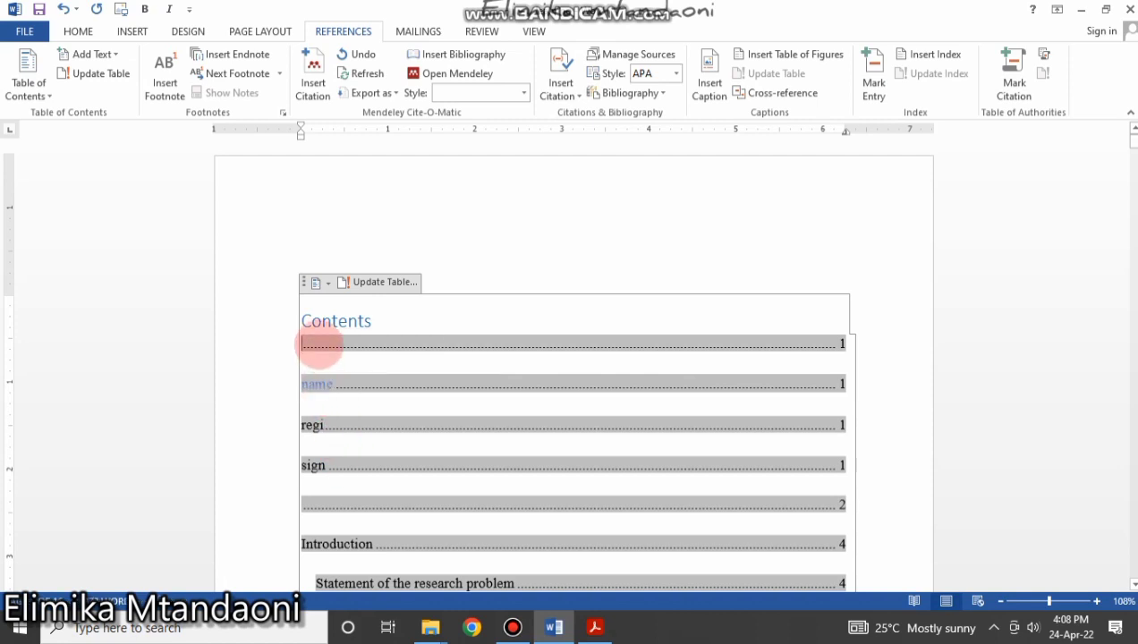
{"action": "scroll", "coordinate": [349, 394], "scroll_direction": "down", "scroll_amount": 3}
{"action": "scroll", "coordinate": [376, 410], "scroll_direction": "down", "scroll_amount": 5}
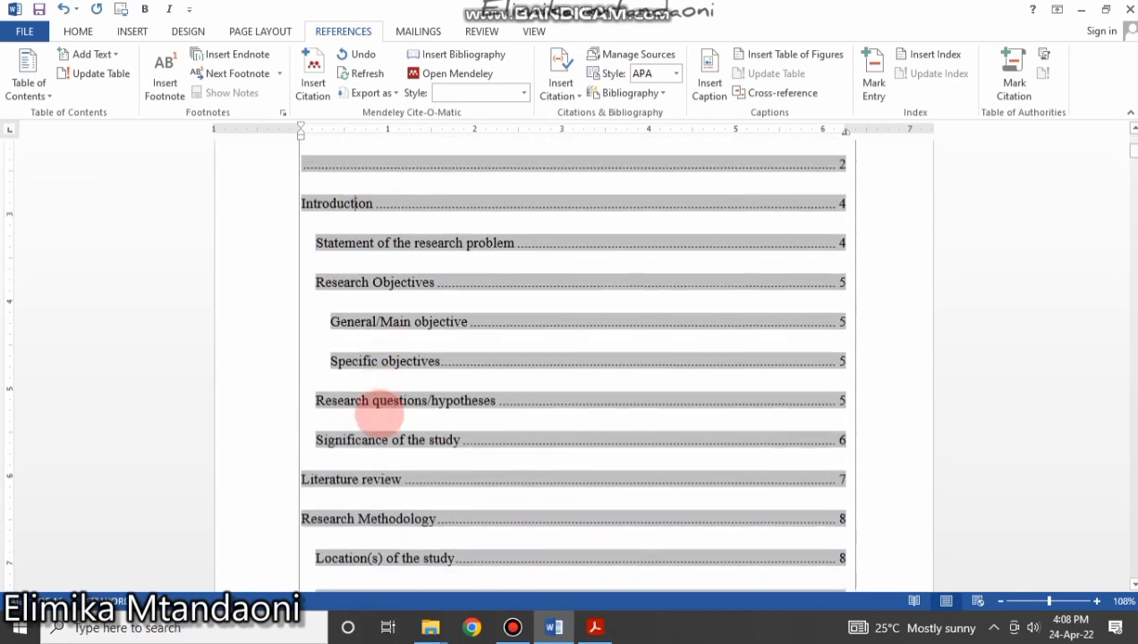
{"action": "scroll", "coordinate": [383, 410], "scroll_direction": "up", "scroll_amount": 8}
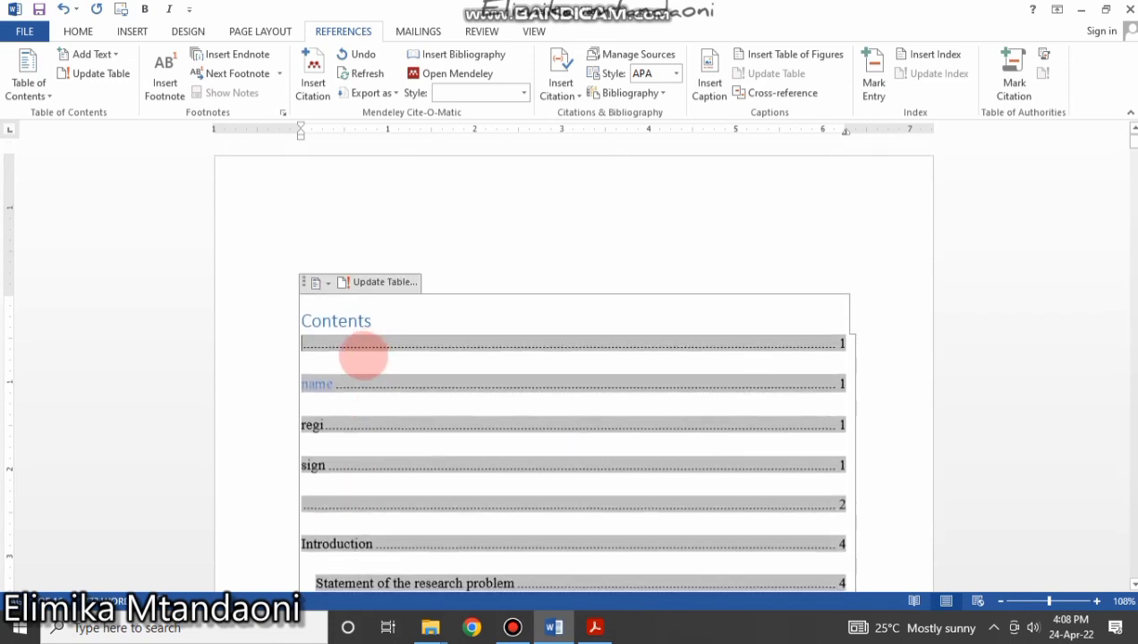
{"action": "scroll", "coordinate": [376, 430], "scroll_direction": "down", "scroll_amount": 4}
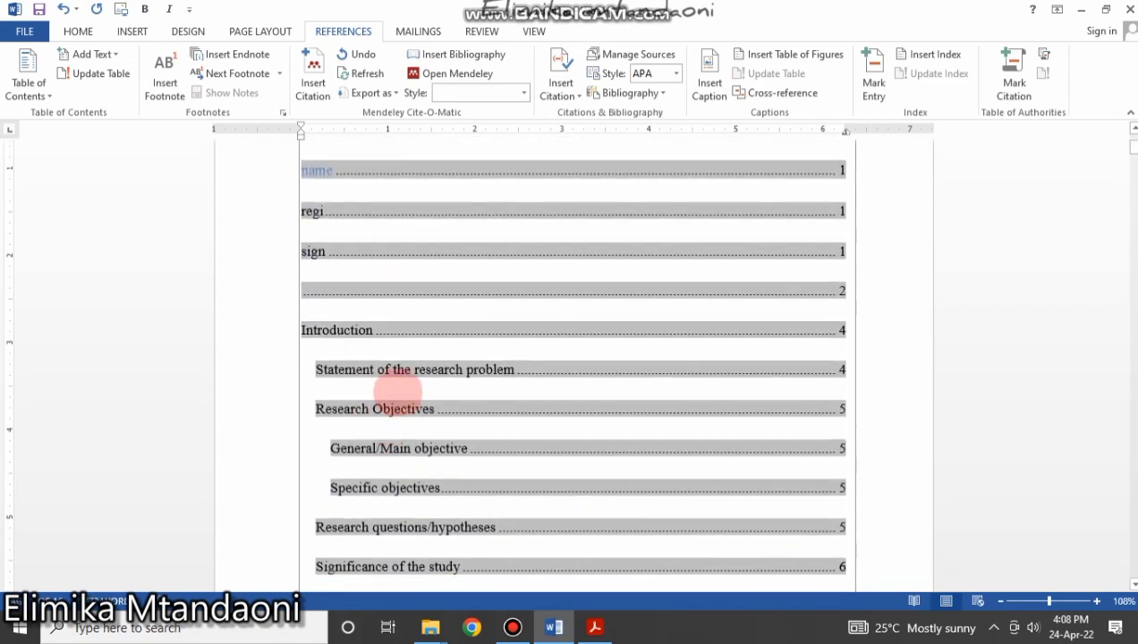
{"action": "scroll", "coordinate": [374, 330], "scroll_direction": "down", "scroll_amount": 3}
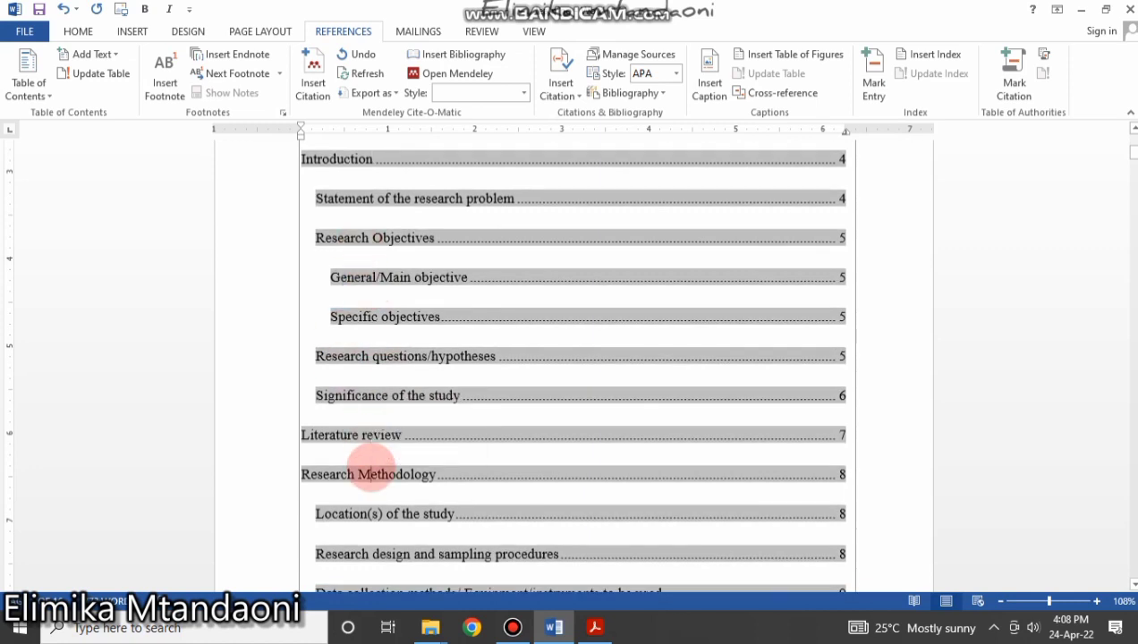
{"action": "scroll", "coordinate": [374, 474], "scroll_direction": "up", "scroll_amount": 7}
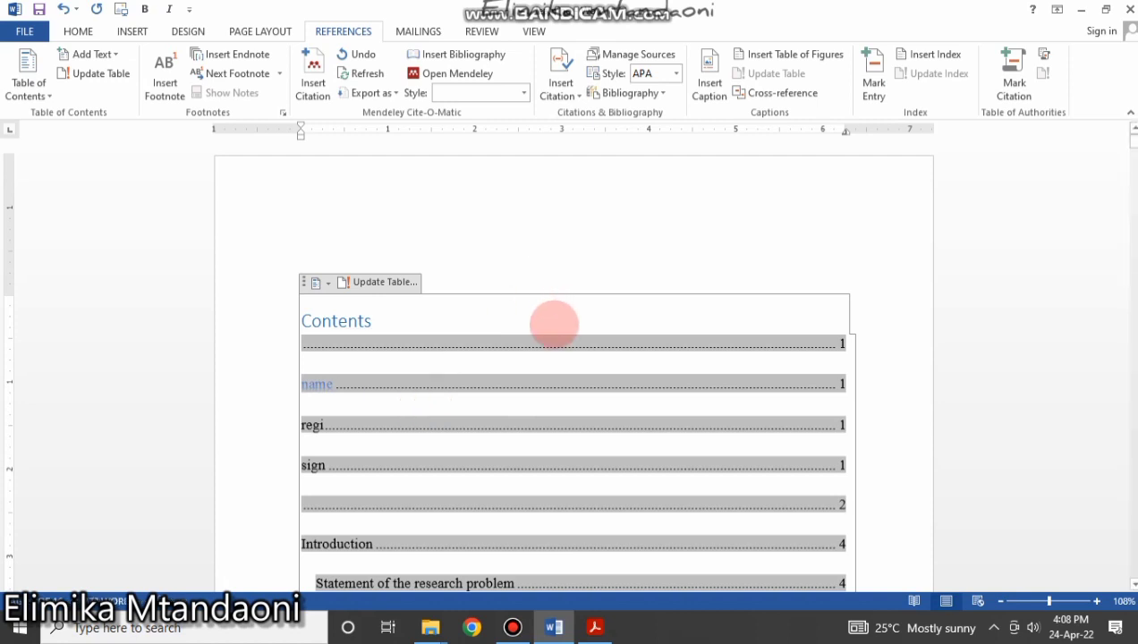
Check the paragraph style of the Contents heading using the Home Styles gallery.
{"action": "left_click", "coordinate": [77, 32]}
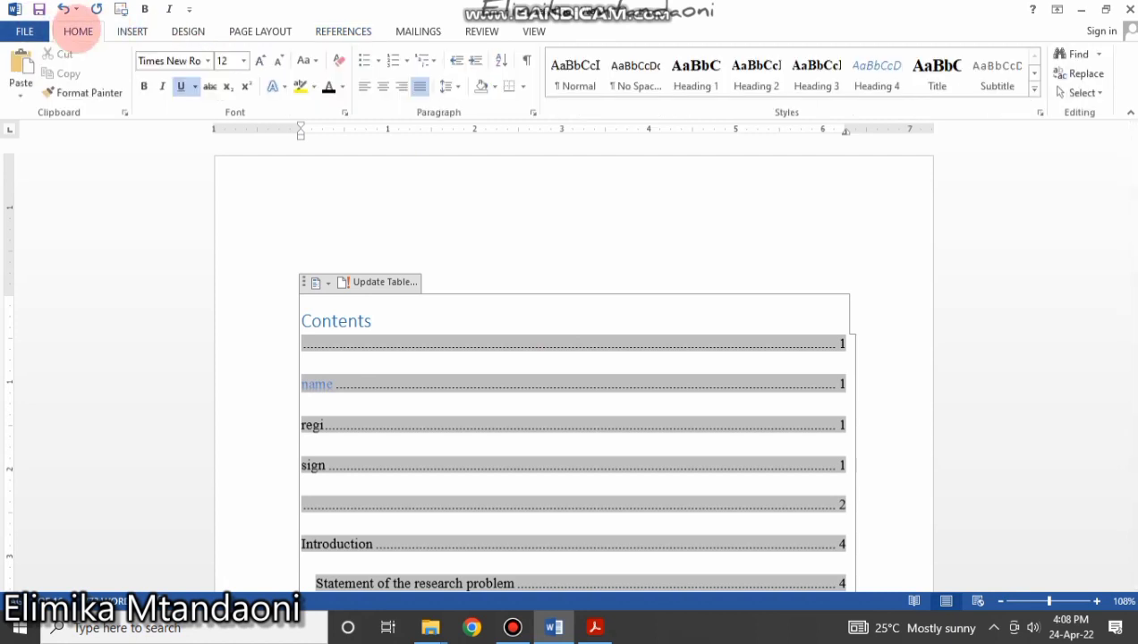
{"action": "left_click", "coordinate": [991, 78]}
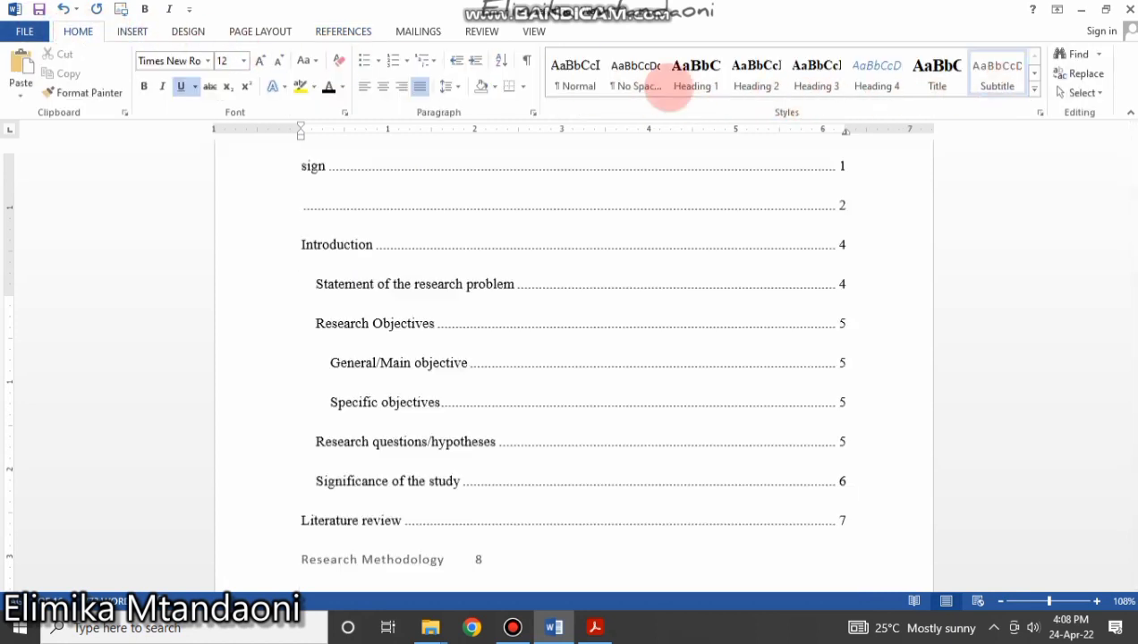
{"action": "scroll", "coordinate": [557, 294], "scroll_direction": "up", "scroll_amount": 6}
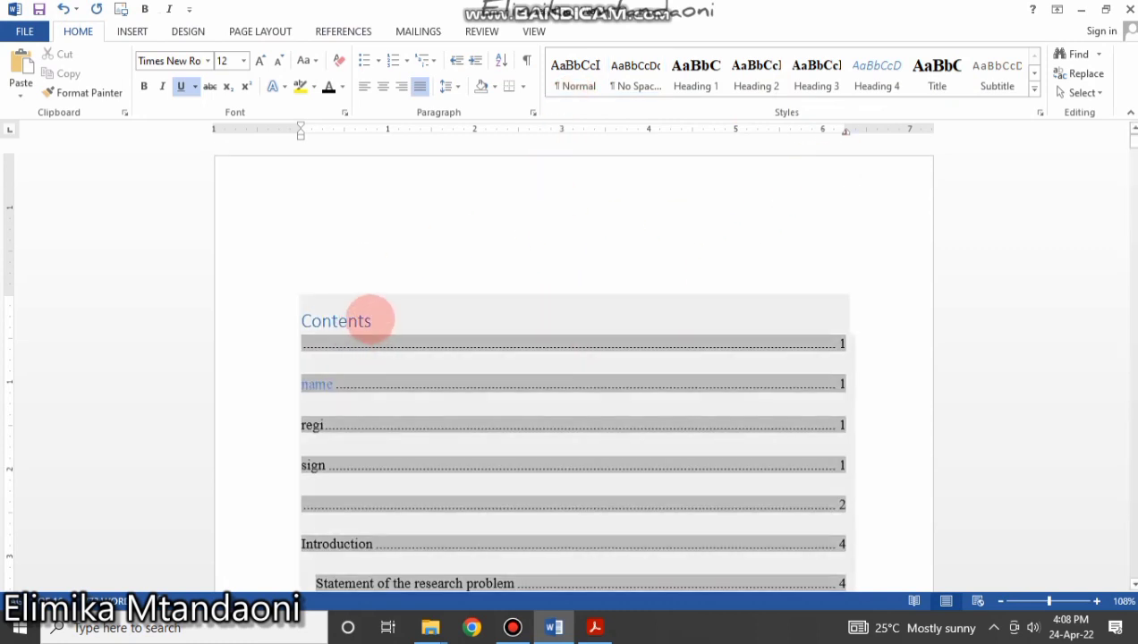
{"action": "left_click", "coordinate": [372, 321]}
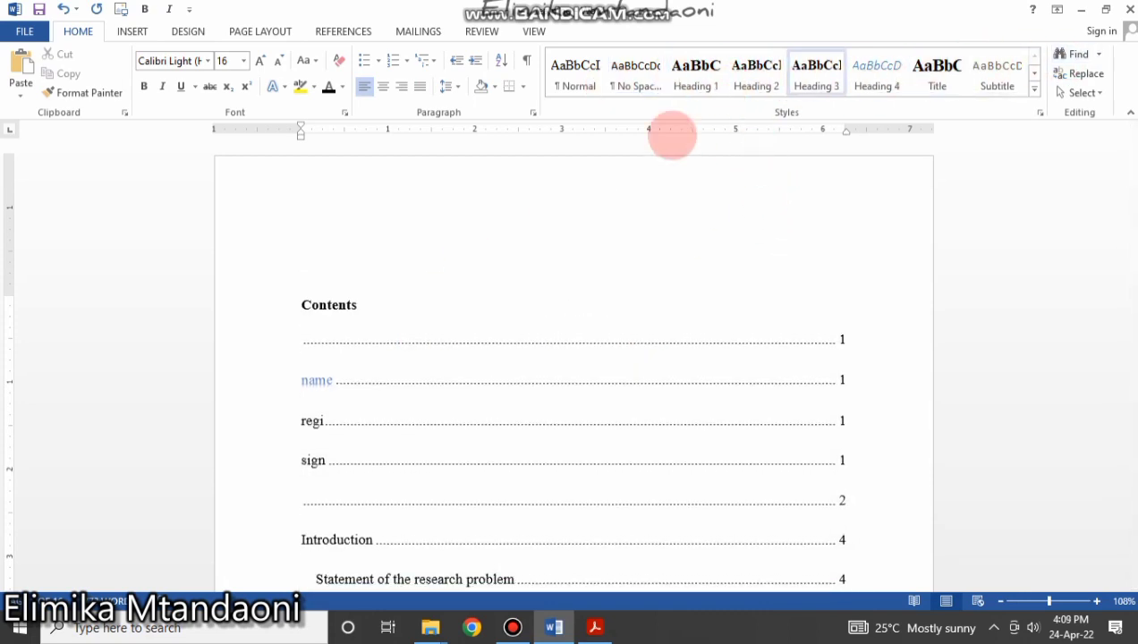
Trace the stray 'name' contents entry to the title-page table's Heading 1 text.
{"action": "left_click", "coordinate": [429, 382]}
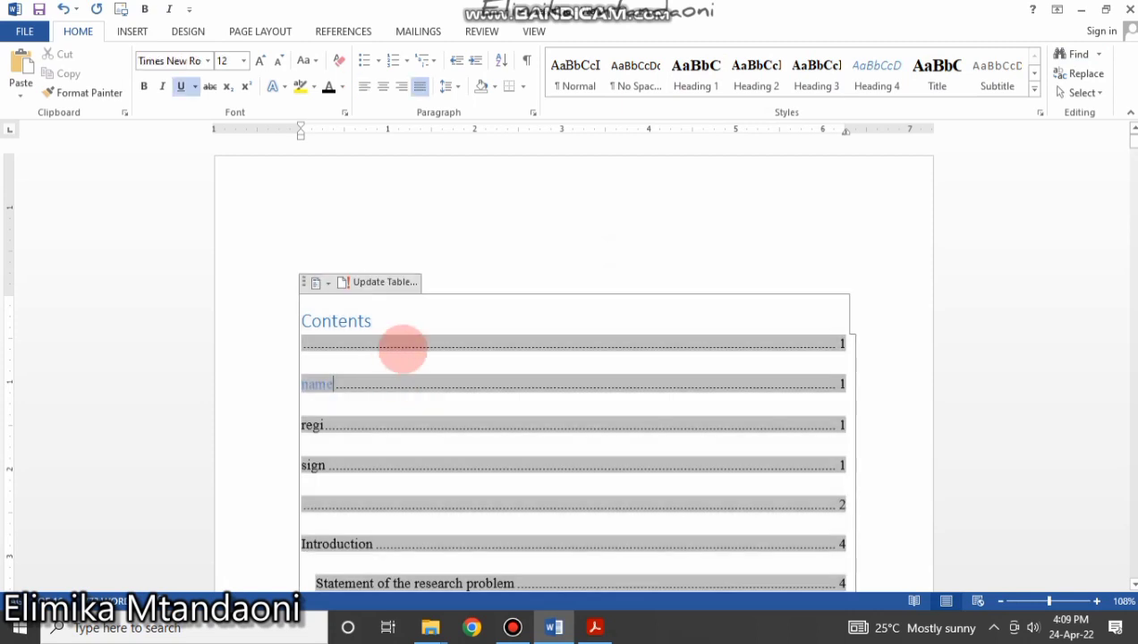
{"action": "scroll", "coordinate": [403, 347], "scroll_direction": "down", "scroll_amount": 6}
{"action": "scroll", "coordinate": [354, 339], "scroll_direction": "up", "scroll_amount": 5}
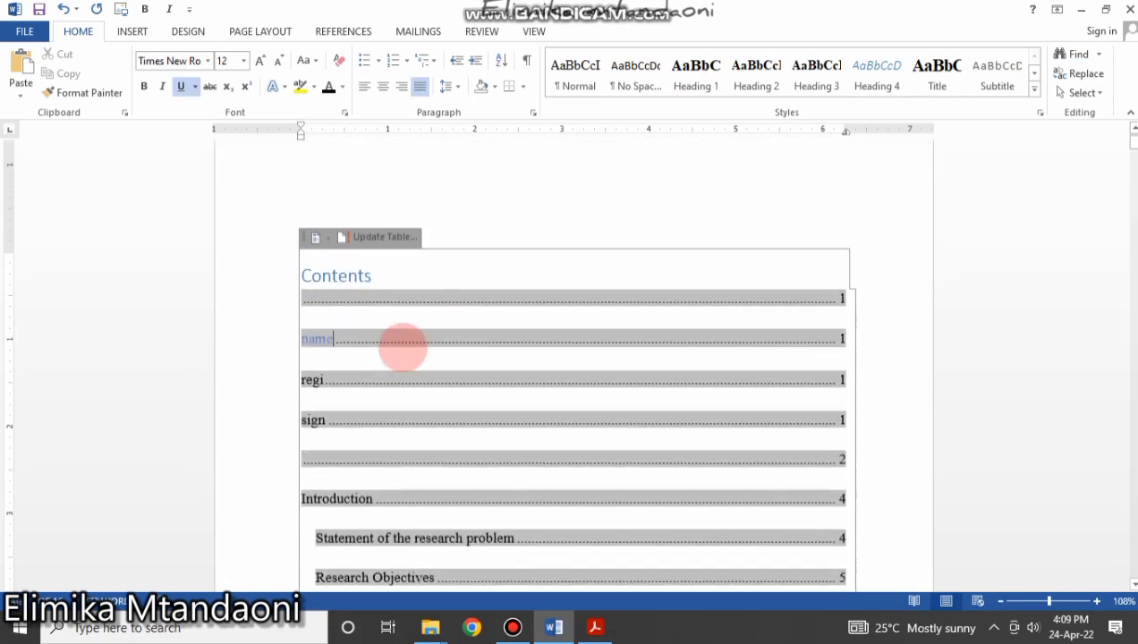
{"action": "scroll", "coordinate": [369, 309], "scroll_direction": "up", "scroll_amount": 1}
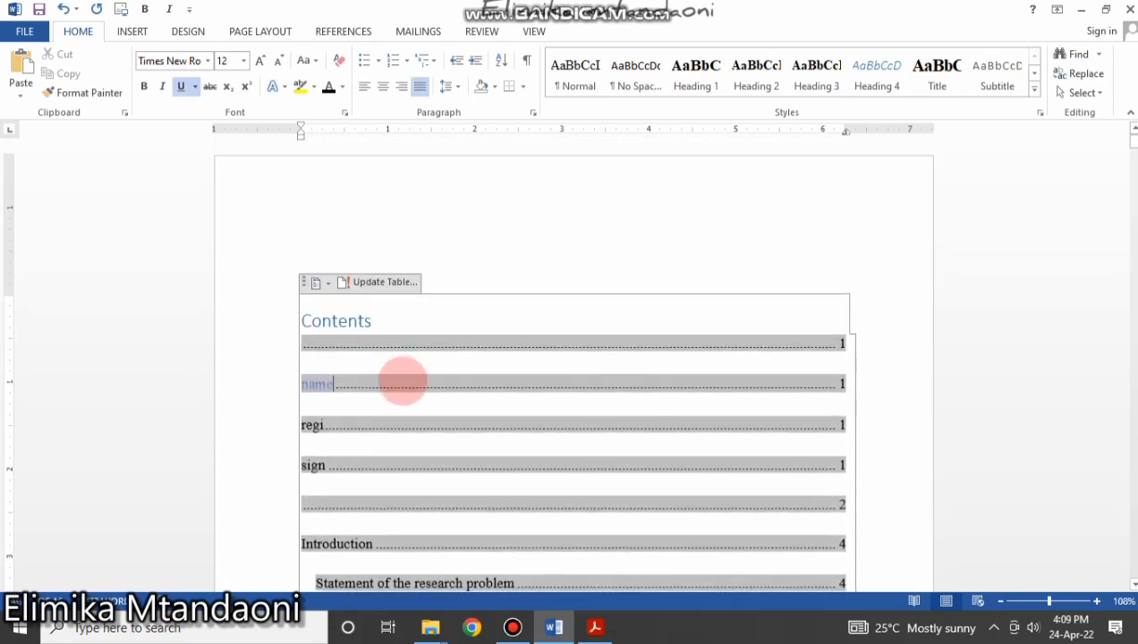
{"action": "left_click", "coordinate": [324, 384]}
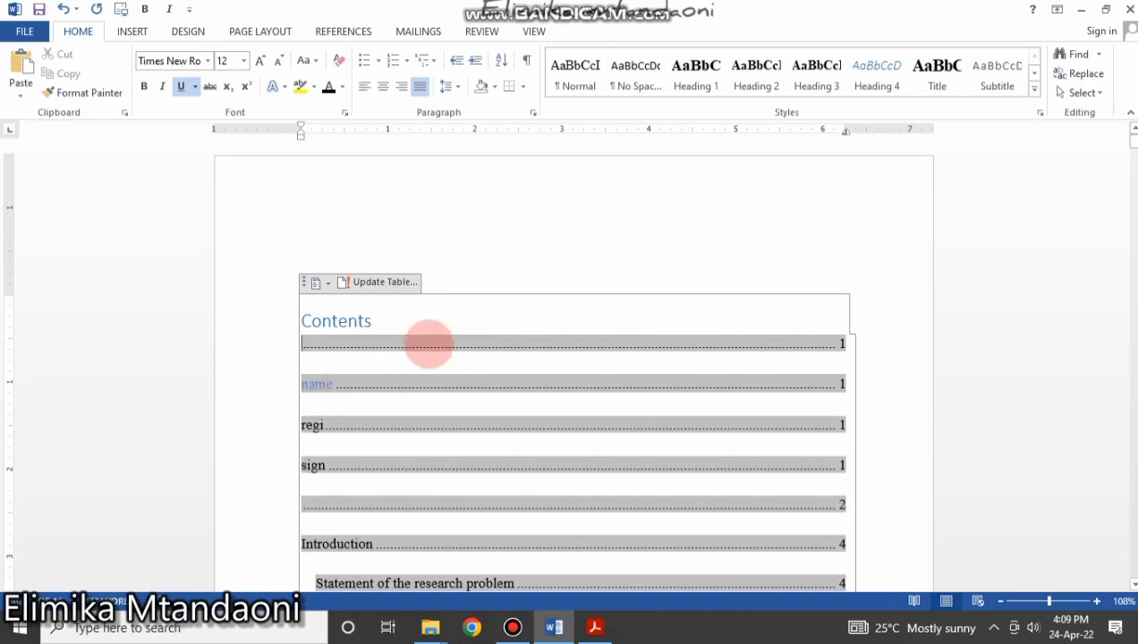
{"action": "scroll", "coordinate": [440, 394], "scroll_direction": "down", "scroll_amount": 12}
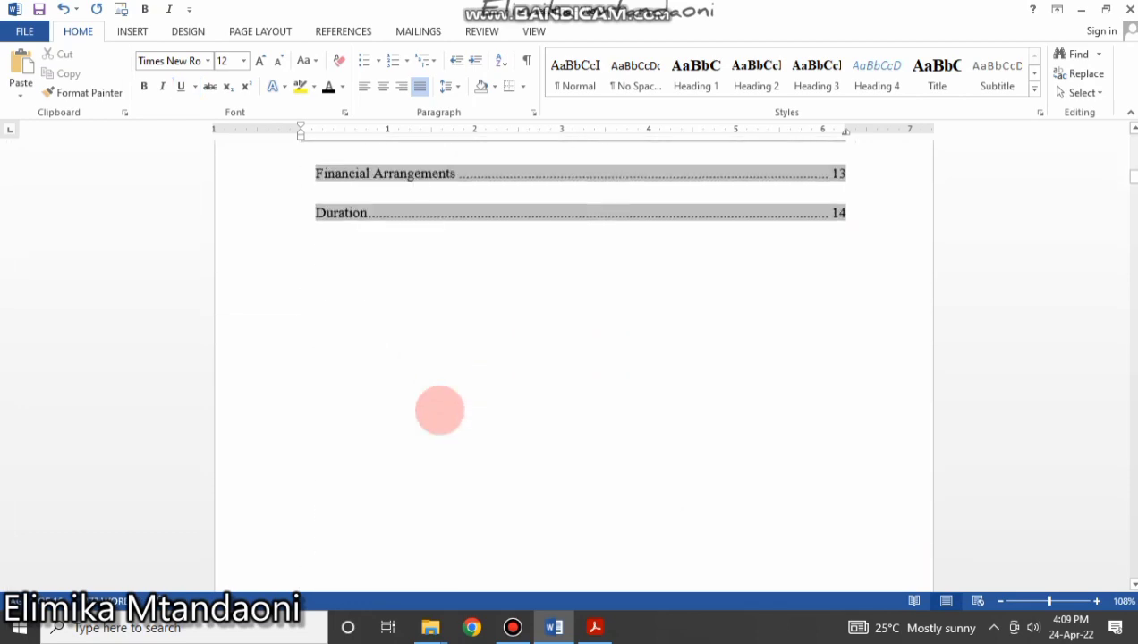
{"action": "scroll", "coordinate": [439, 411], "scroll_direction": "down", "scroll_amount": 20}
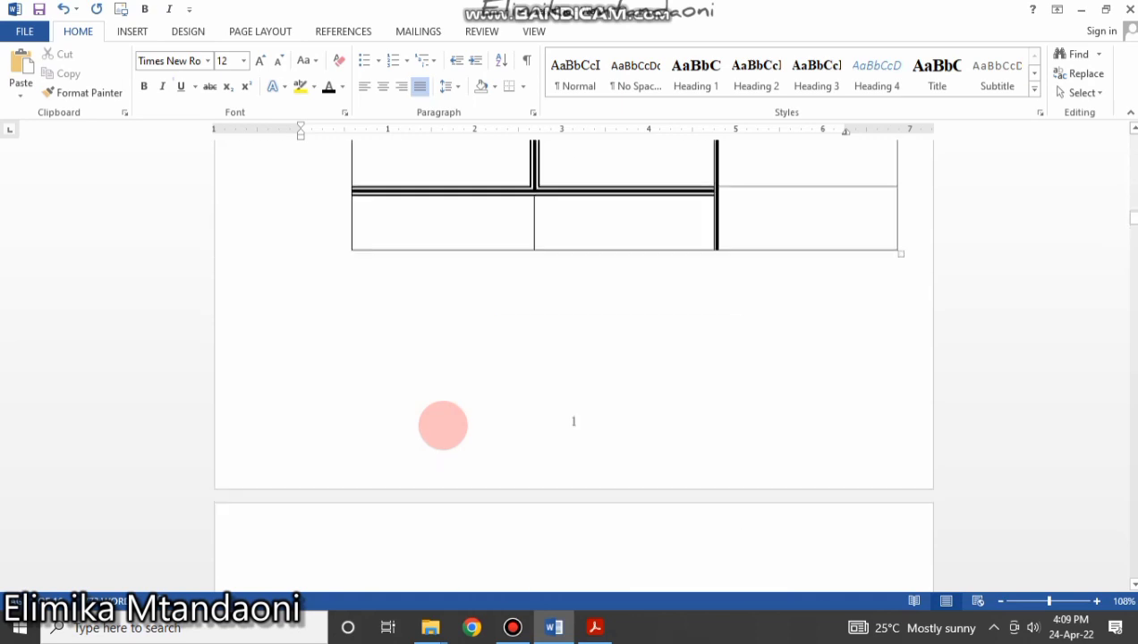
{"action": "scroll", "coordinate": [443, 425], "scroll_direction": "up", "scroll_amount": 4}
Apply Normal style to the 'name' text box and the name/regi/sign header row.
{"action": "left_click", "coordinate": [474, 288]}
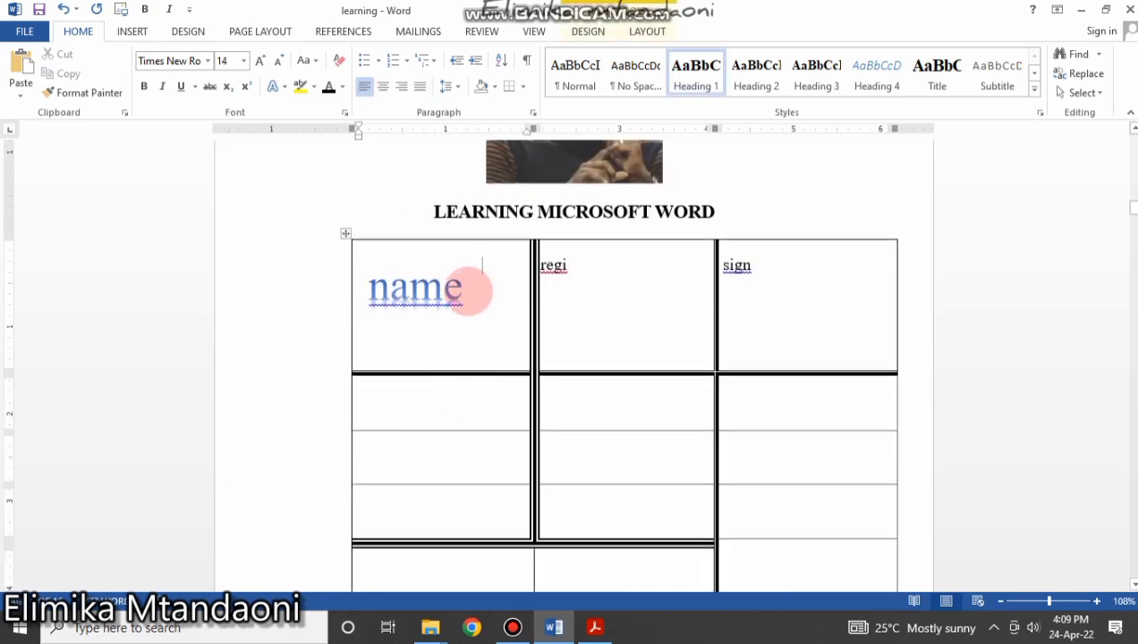
{"action": "left_click_drag", "start_coordinate": [474, 288], "coordinate": [356, 275]}
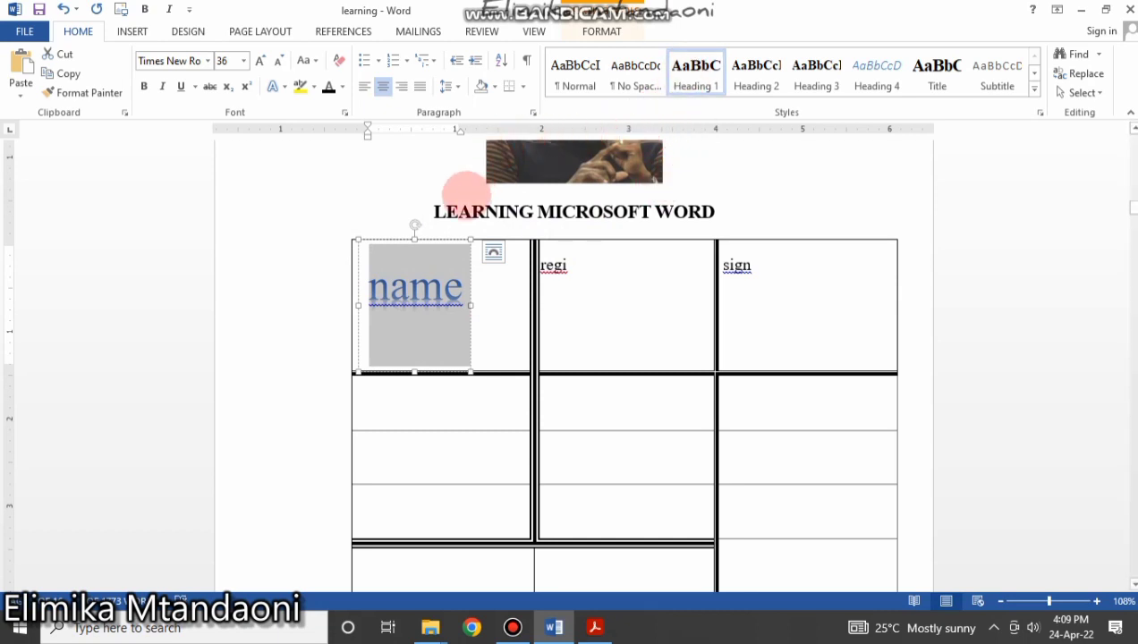
{"action": "left_click", "coordinate": [579, 89]}
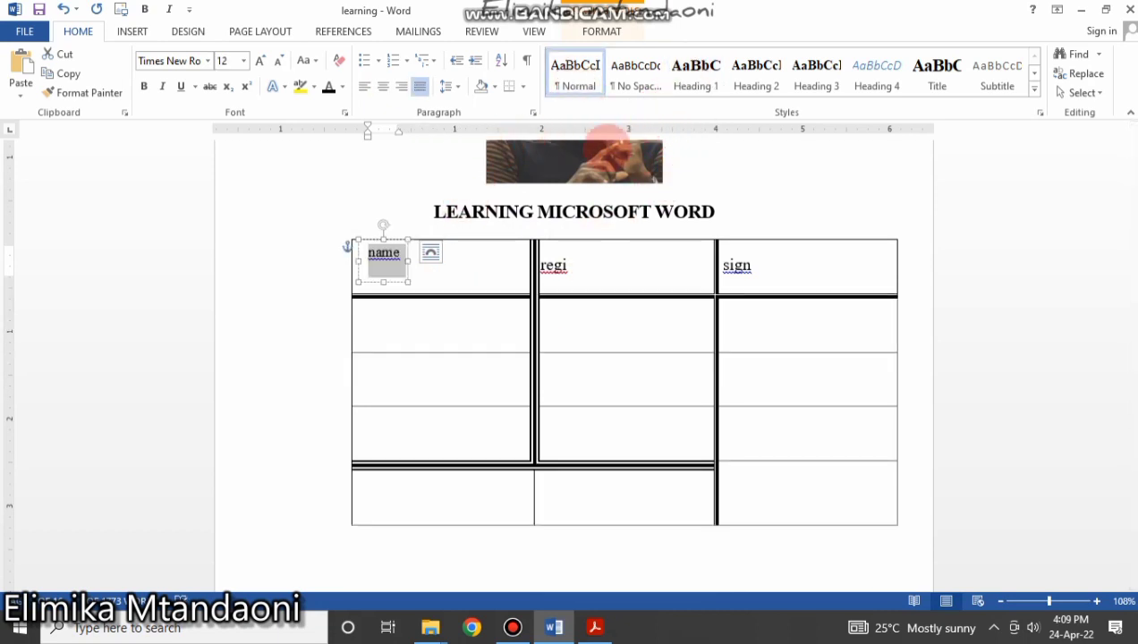
{"action": "left_click", "coordinate": [769, 267]}
{"action": "left_click_drag", "start_coordinate": [600, 266], "coordinate": [490, 264]}
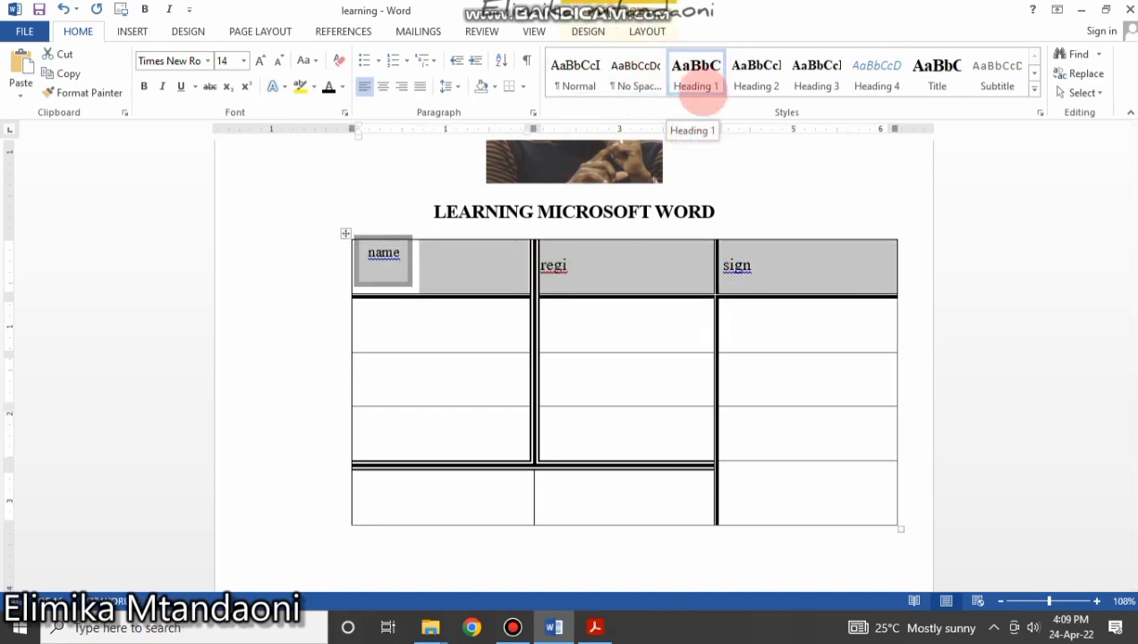
{"action": "left_click", "coordinate": [575, 72]}
{"action": "left_click", "coordinate": [594, 329]}
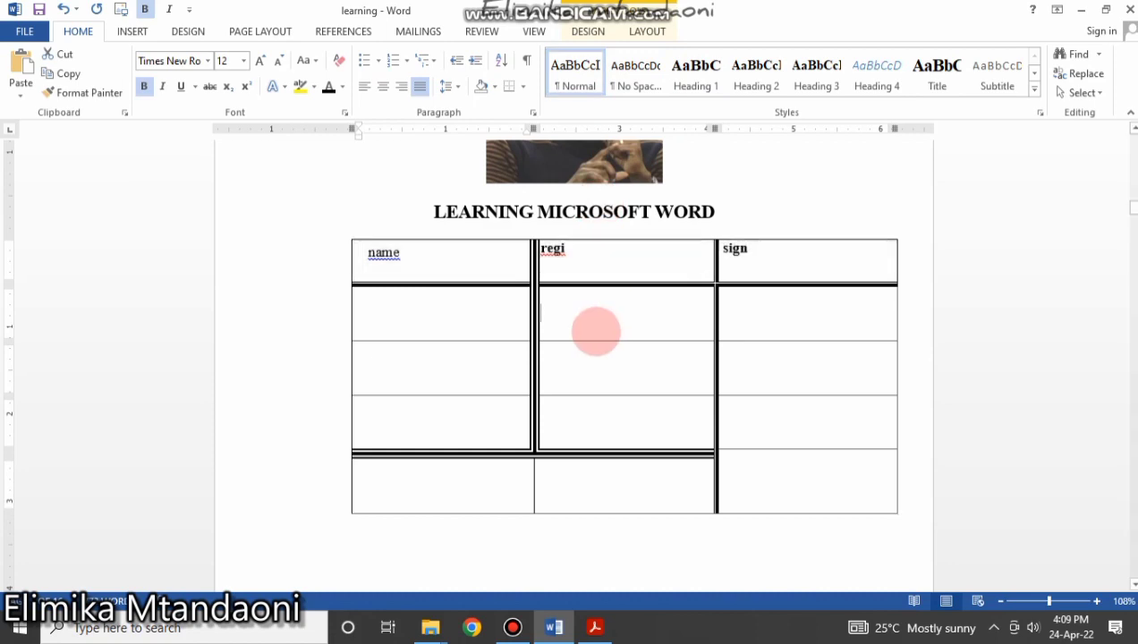
Return to the table of contents and select it for updating.
{"action": "scroll", "coordinate": [595, 330], "scroll_direction": "up", "scroll_amount": 10}
{"action": "scroll", "coordinate": [593, 330], "scroll_direction": "up", "scroll_amount": 15}
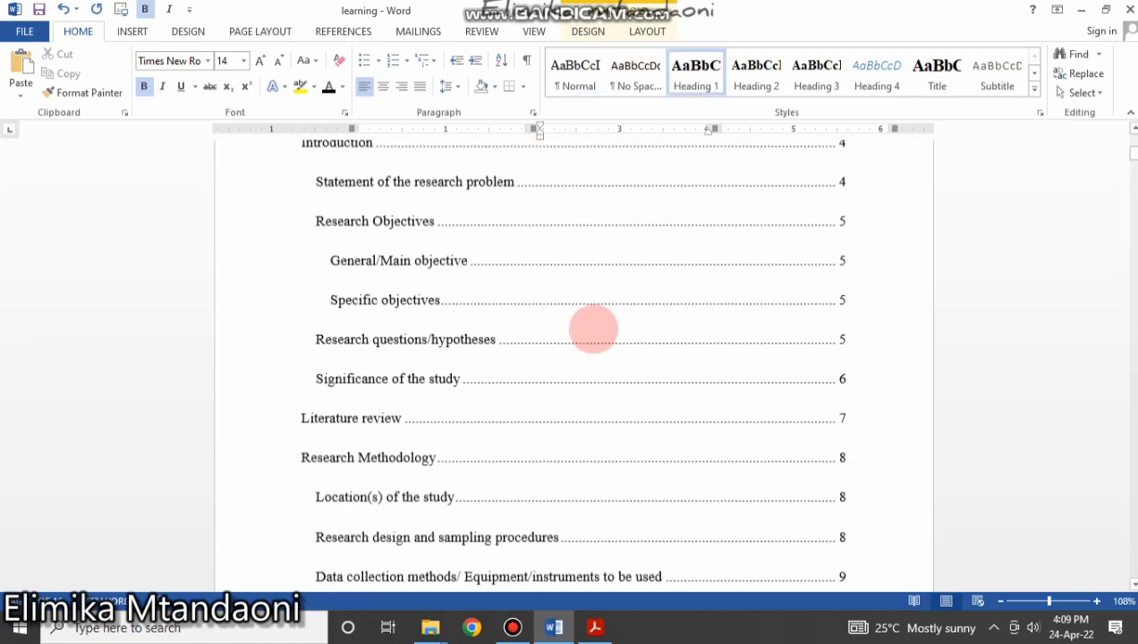
{"action": "left_click", "coordinate": [289, 382]}
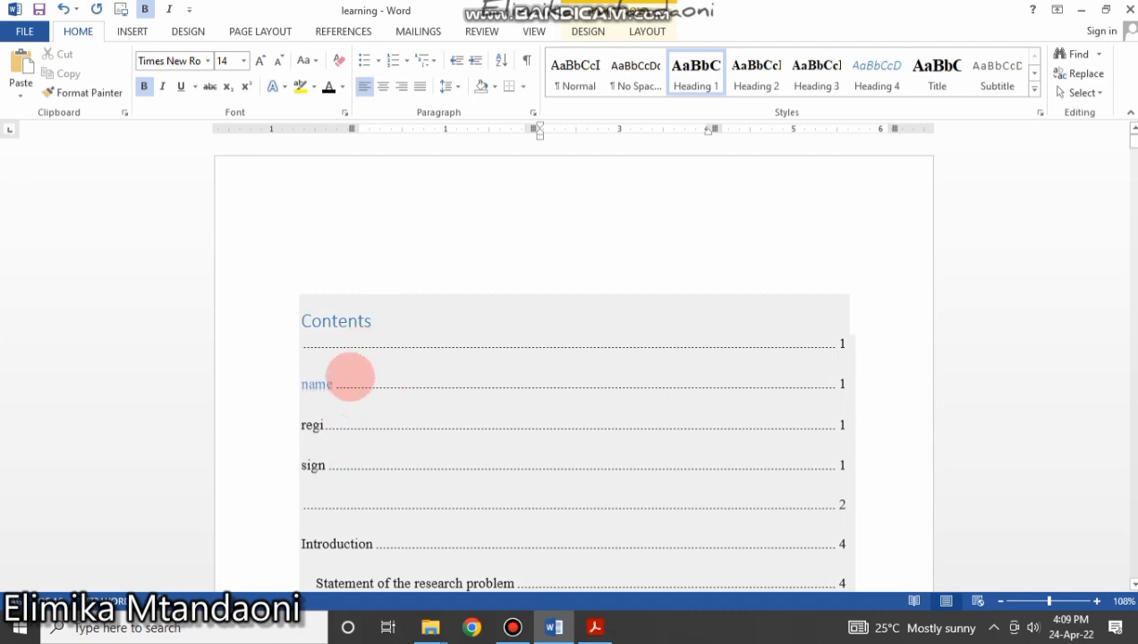
{"action": "left_click", "coordinate": [348, 363]}
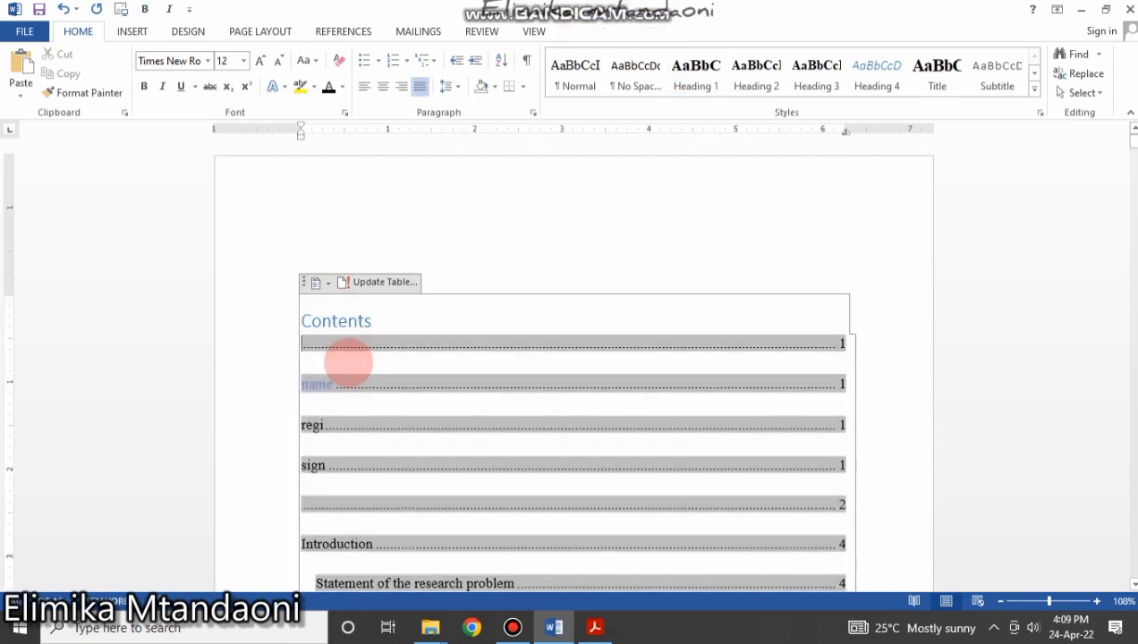
Update the entire table of contents, then select its blank first entry.
{"action": "left_click", "coordinate": [344, 31]}
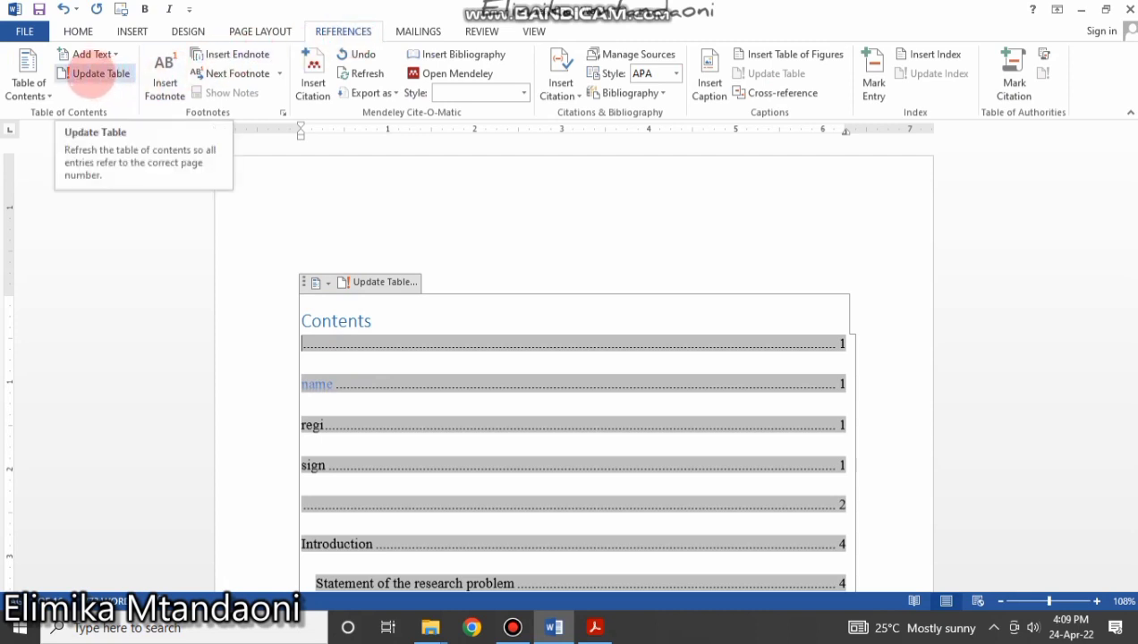
{"action": "left_click", "coordinate": [96, 73]}
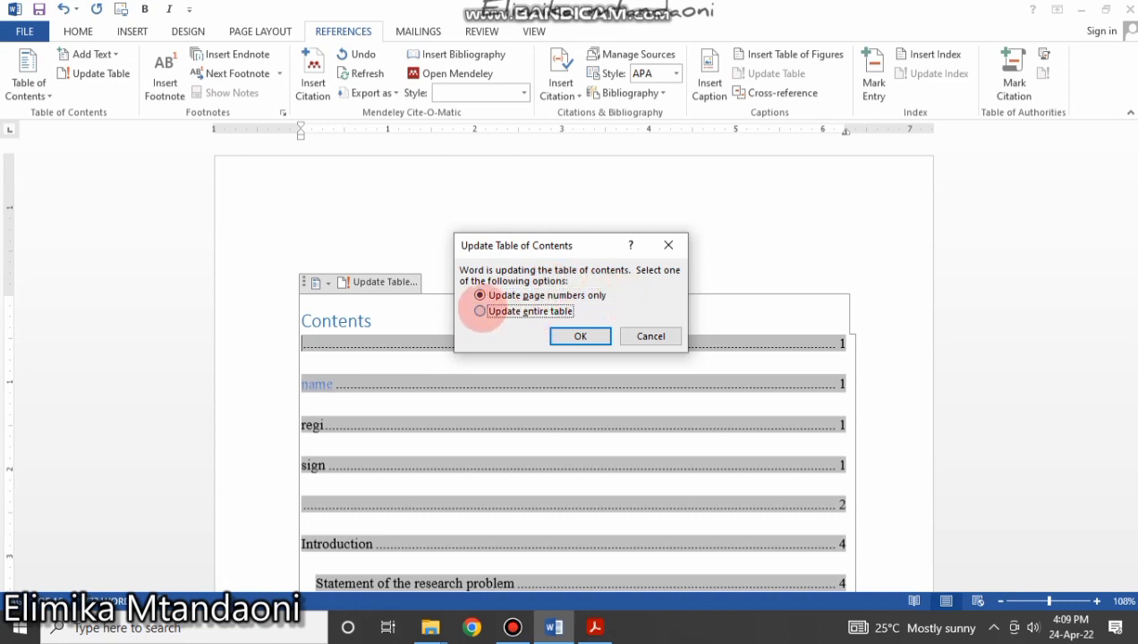
{"action": "left_click", "coordinate": [480, 311]}
{"action": "left_click", "coordinate": [580, 336]}
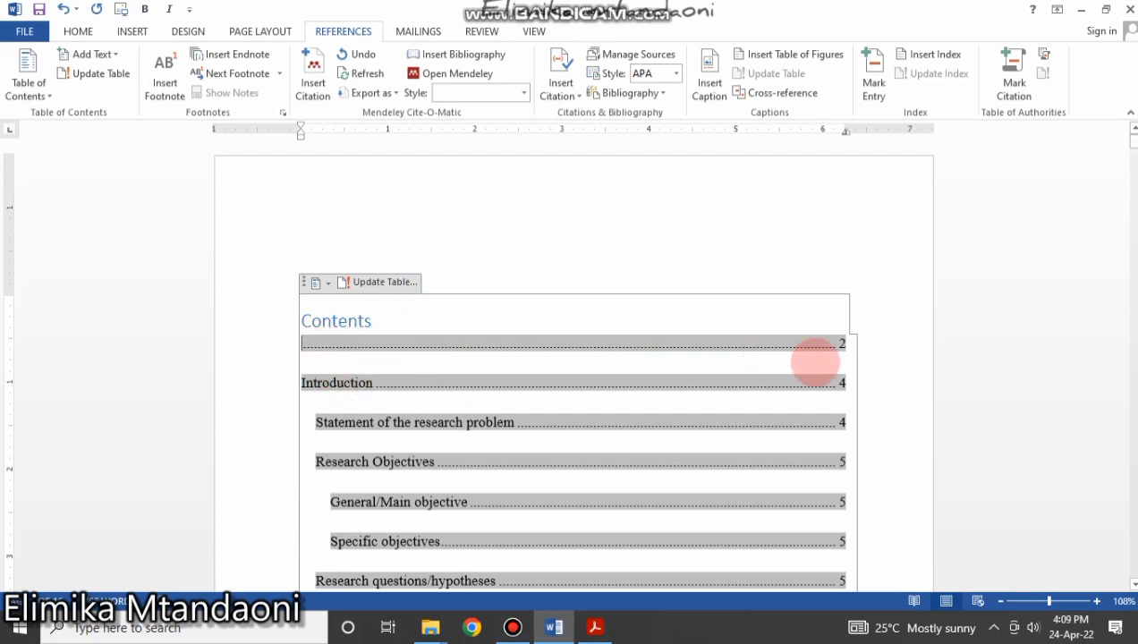
{"action": "left_click_drag", "start_coordinate": [842, 344], "coordinate": [419, 353]}
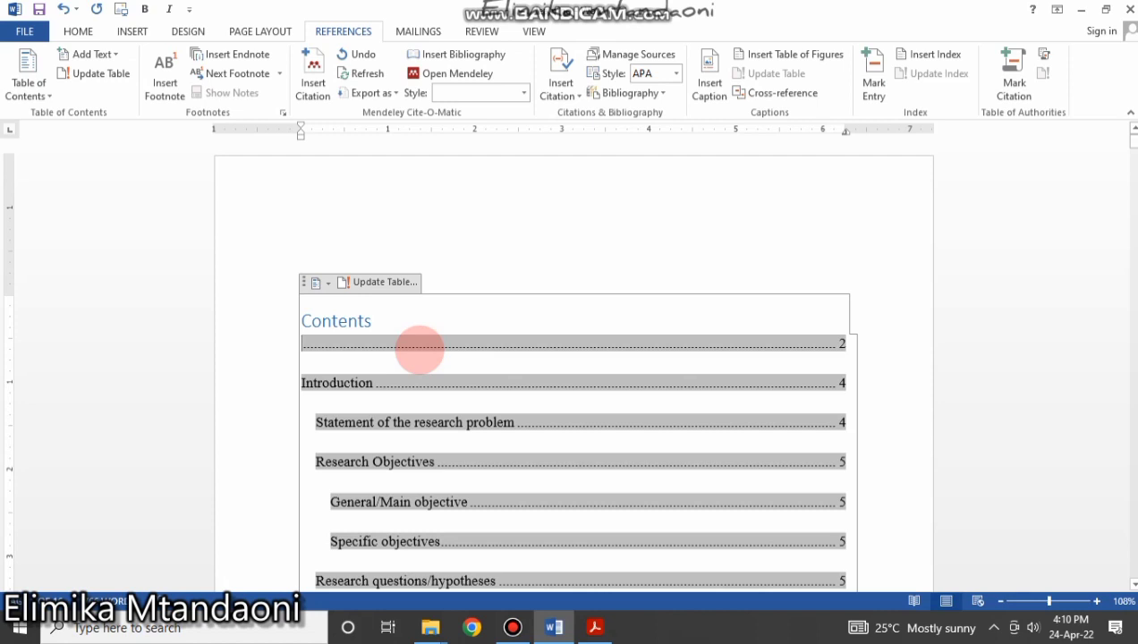
Scroll down to the CEO org-chart page and click on it.
{"action": "scroll", "coordinate": [420, 351], "scroll_direction": "down", "scroll_amount": 15}
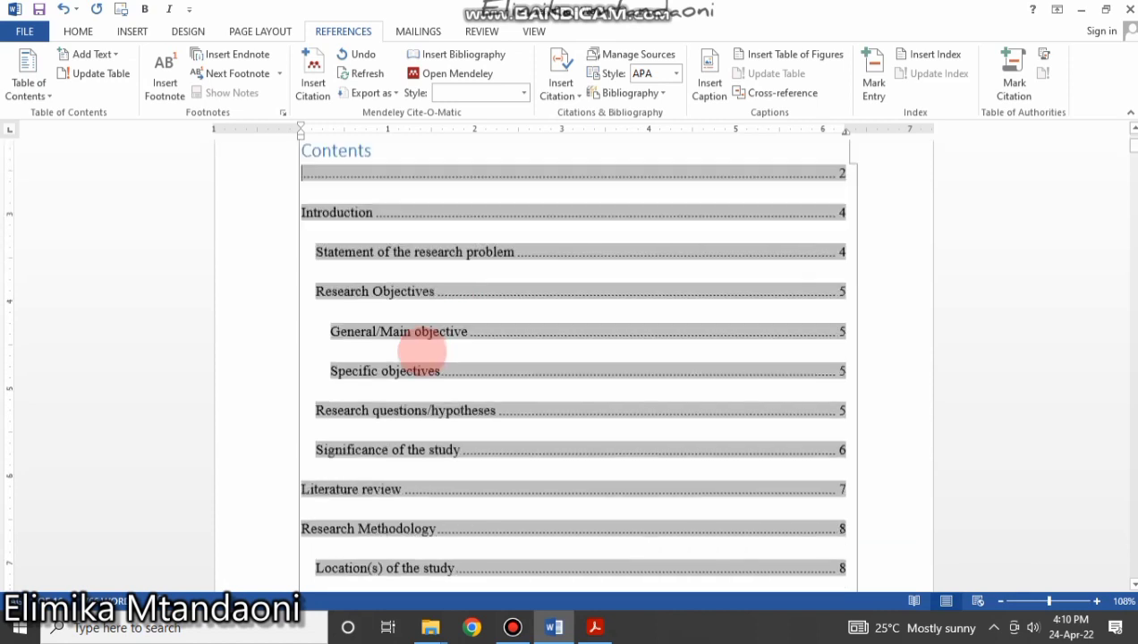
{"action": "scroll", "coordinate": [423, 359], "scroll_direction": "down", "scroll_amount": 10}
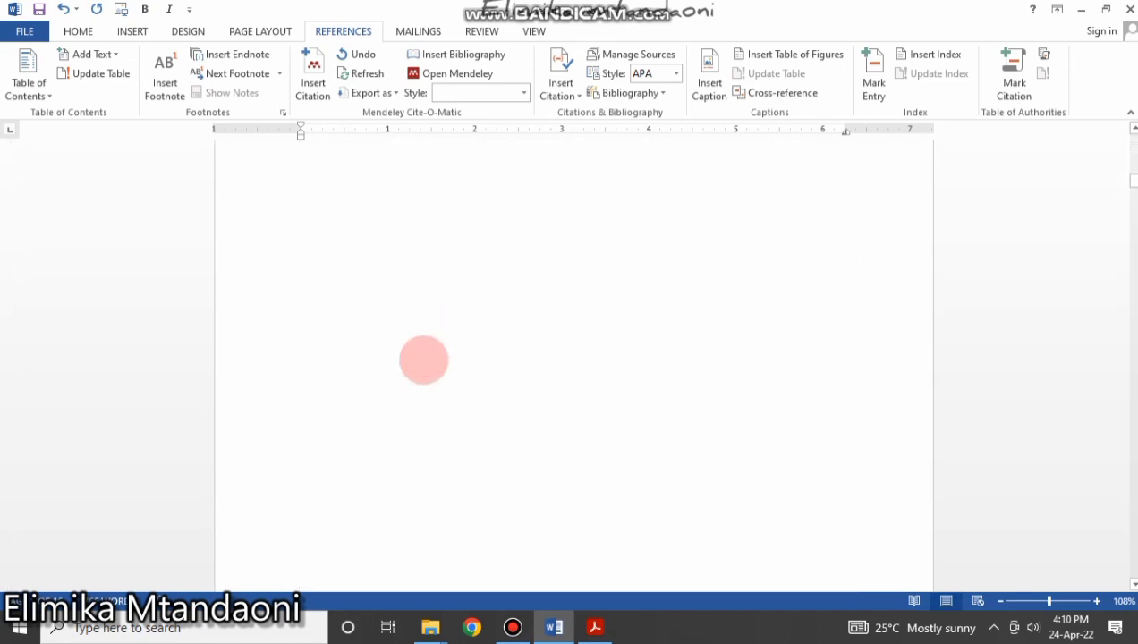
{"action": "scroll", "coordinate": [423, 360], "scroll_direction": "down", "scroll_amount": 15}
{"action": "scroll", "coordinate": [425, 424], "scroll_direction": "down", "scroll_amount": 10}
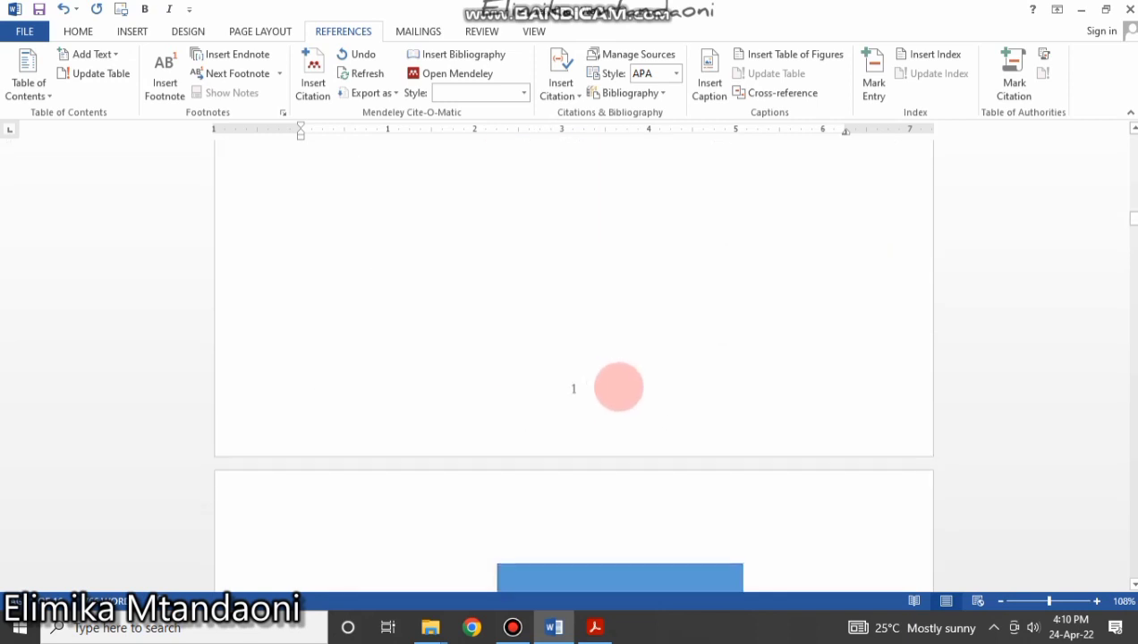
{"action": "left_click", "coordinate": [572, 293]}
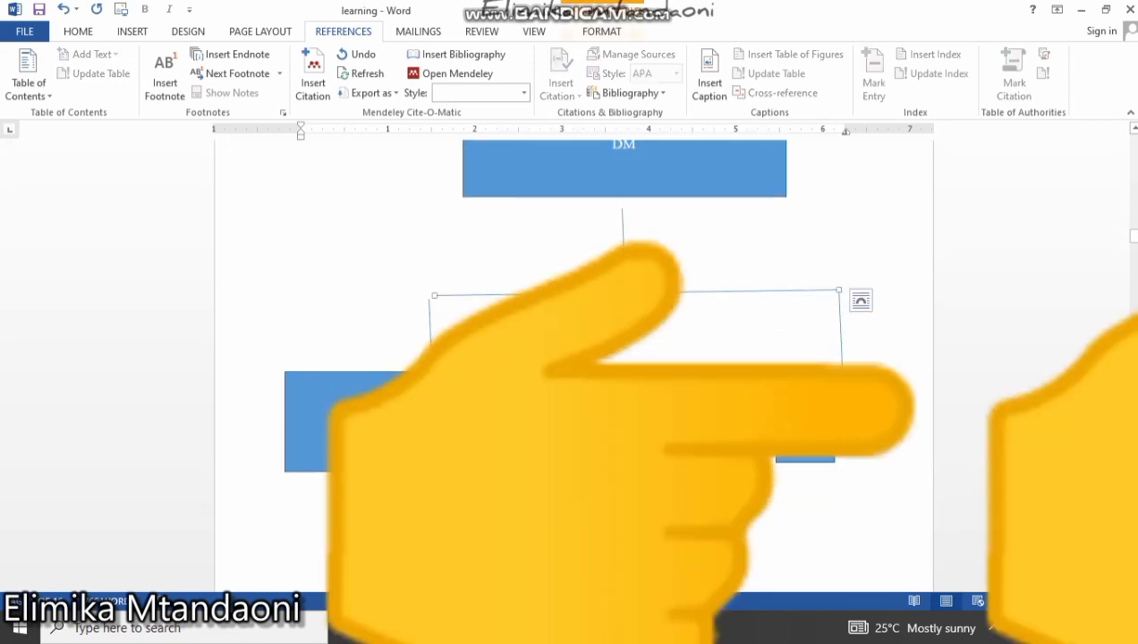
{"action": "scroll", "coordinate": [275, 411], "scroll_direction": "up", "scroll_amount": 7}
{"action": "left_click", "coordinate": [275, 483]}
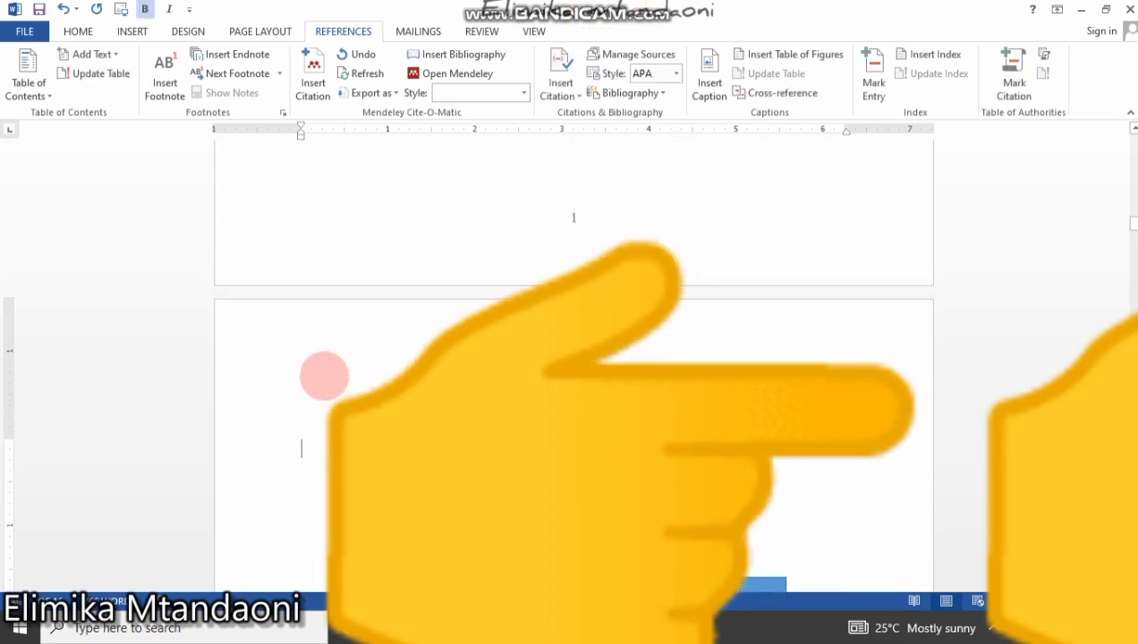
{"action": "scroll", "coordinate": [552, 455], "scroll_direction": "down", "scroll_amount": 7}
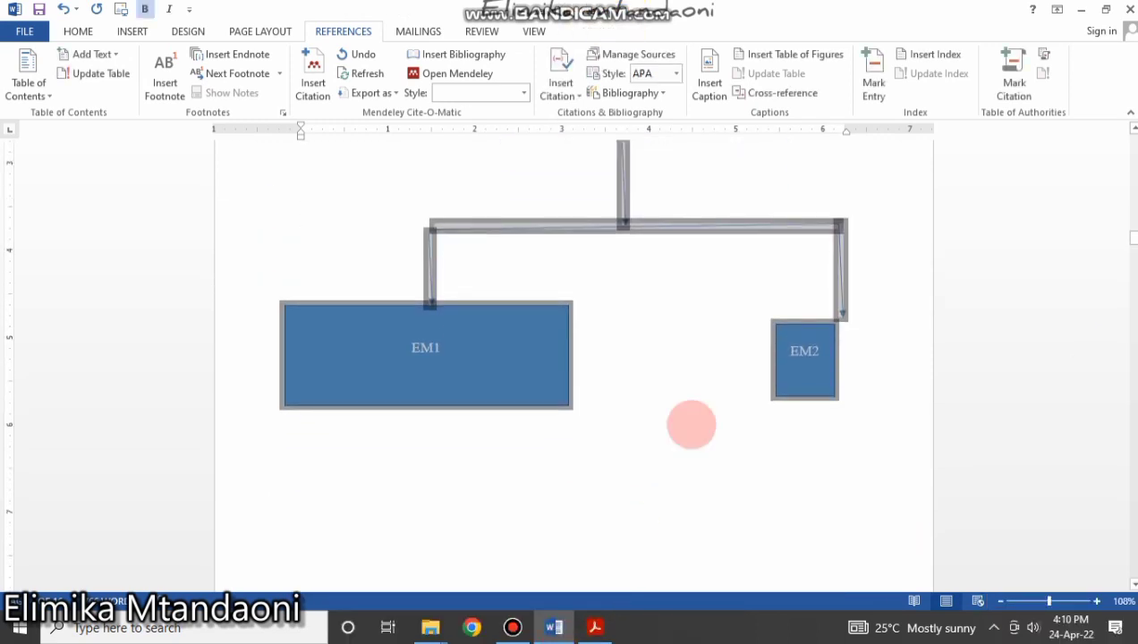
Change the empty Heading 1 line above the CEO box to Normal style.
{"action": "left_click", "coordinate": [78, 31]}
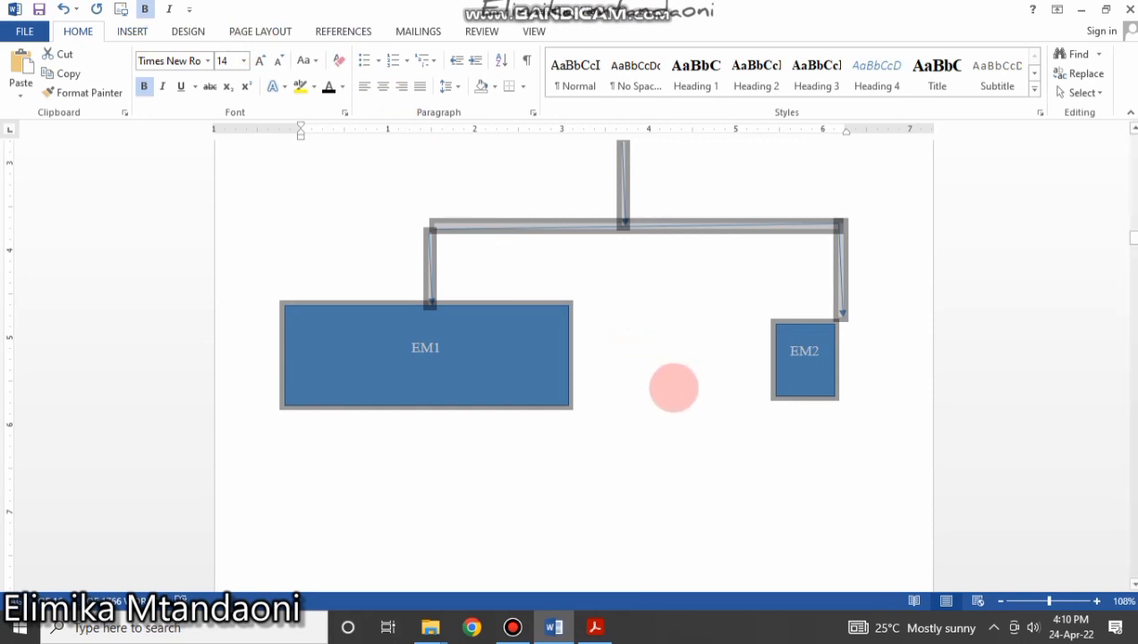
{"action": "left_click", "coordinate": [673, 387]}
{"action": "scroll", "coordinate": [716, 421], "scroll_direction": "up", "scroll_amount": 5}
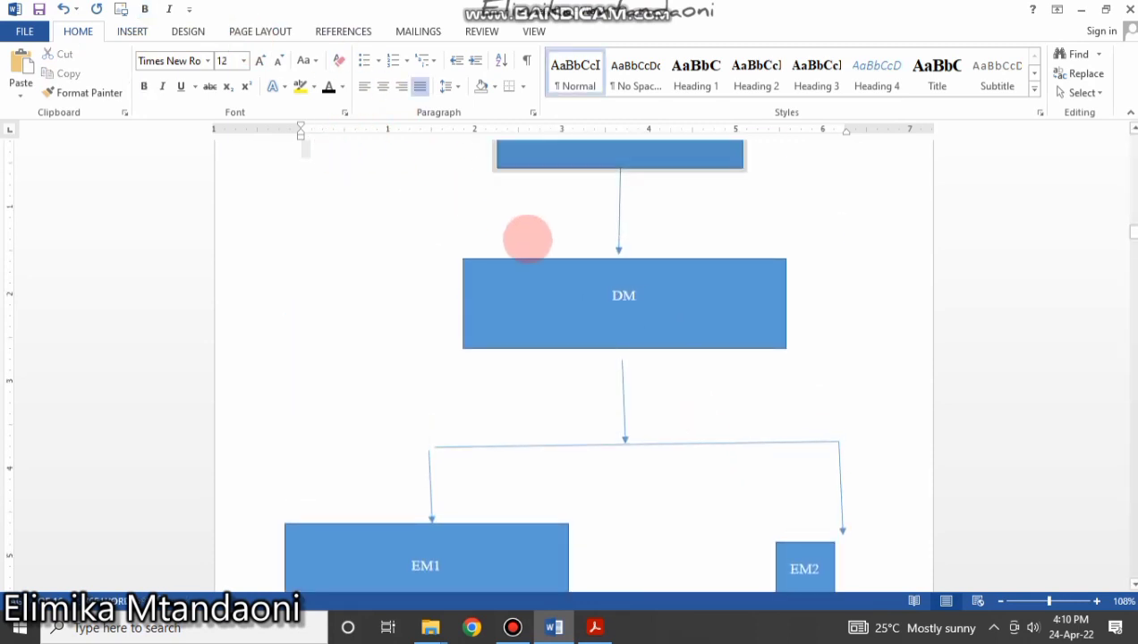
{"action": "key", "text": "ctrl+a"}
{"action": "scroll", "coordinate": [564, 317], "scroll_direction": "up", "scroll_amount": 5}
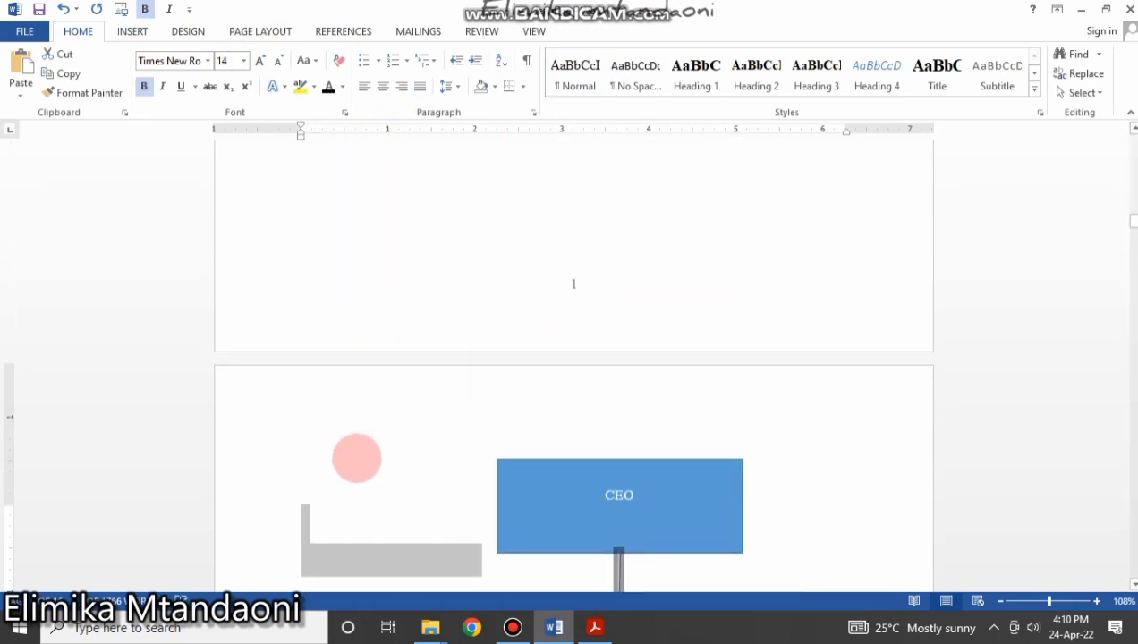
{"action": "left_click", "coordinate": [357, 459]}
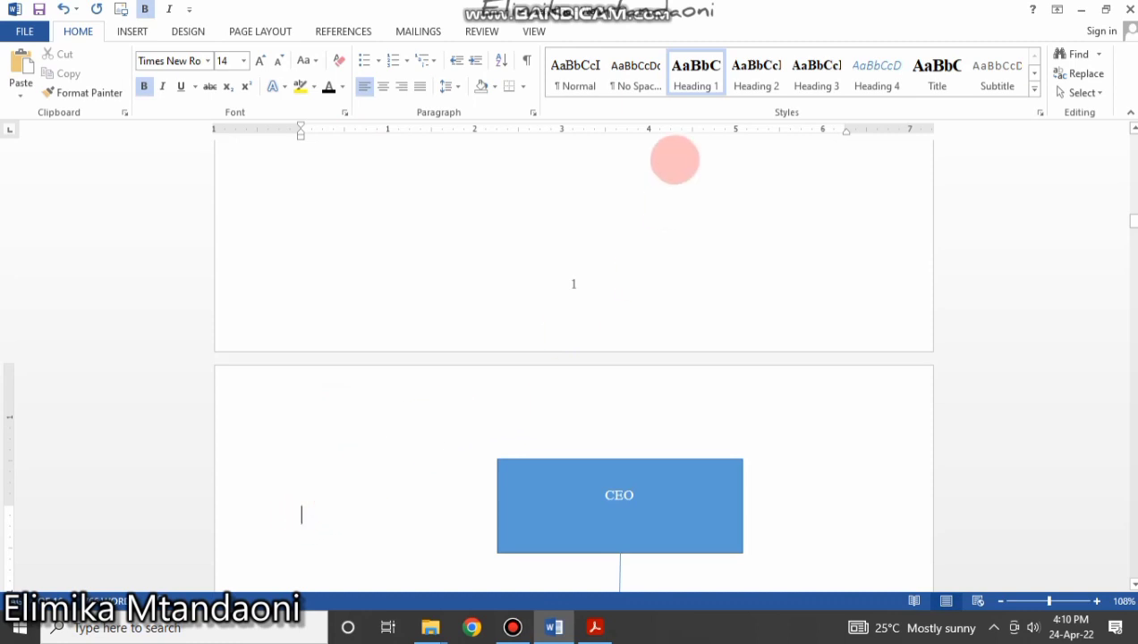
{"action": "left_click", "coordinate": [576, 65]}
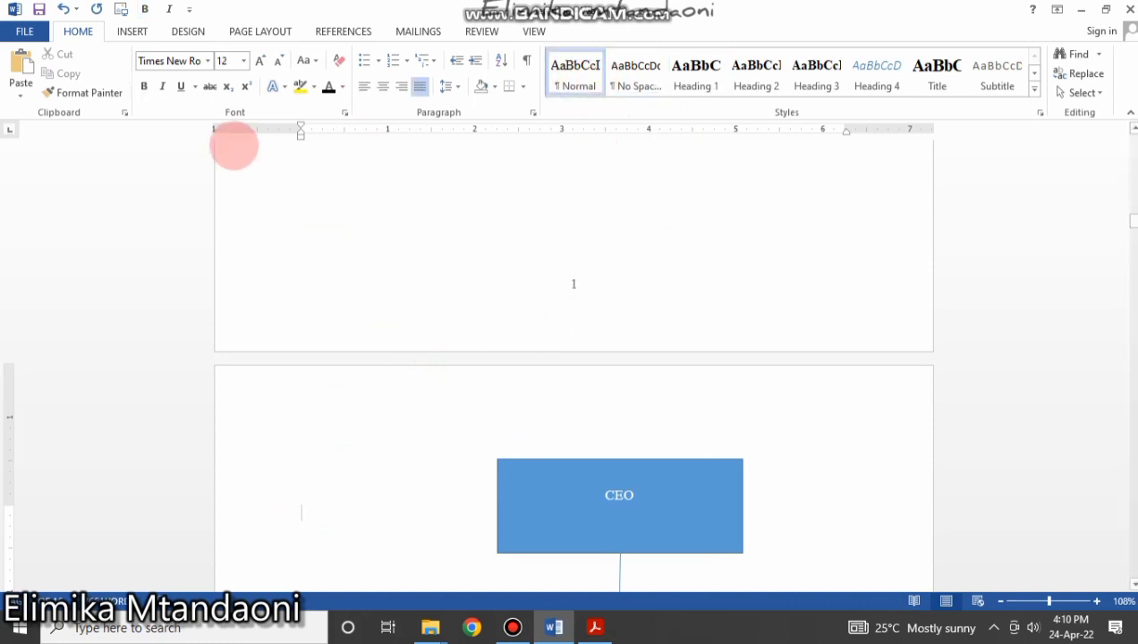
{"action": "scroll", "coordinate": [409, 340], "scroll_direction": "up", "scroll_amount": 20}
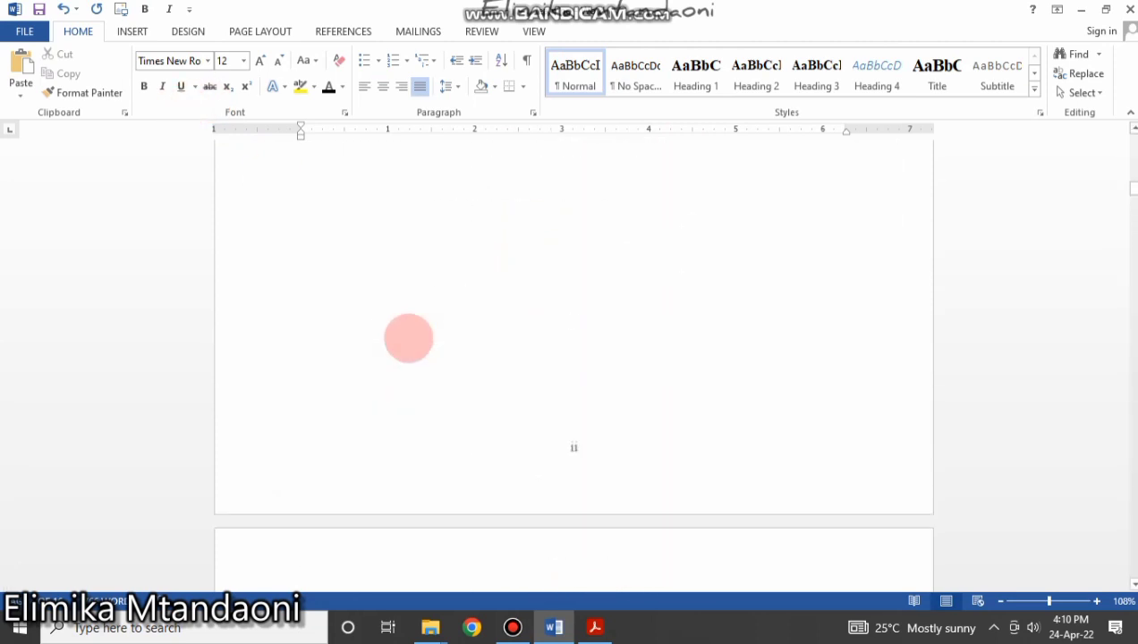
{"action": "scroll", "coordinate": [409, 337], "scroll_direction": "up", "scroll_amount": 6}
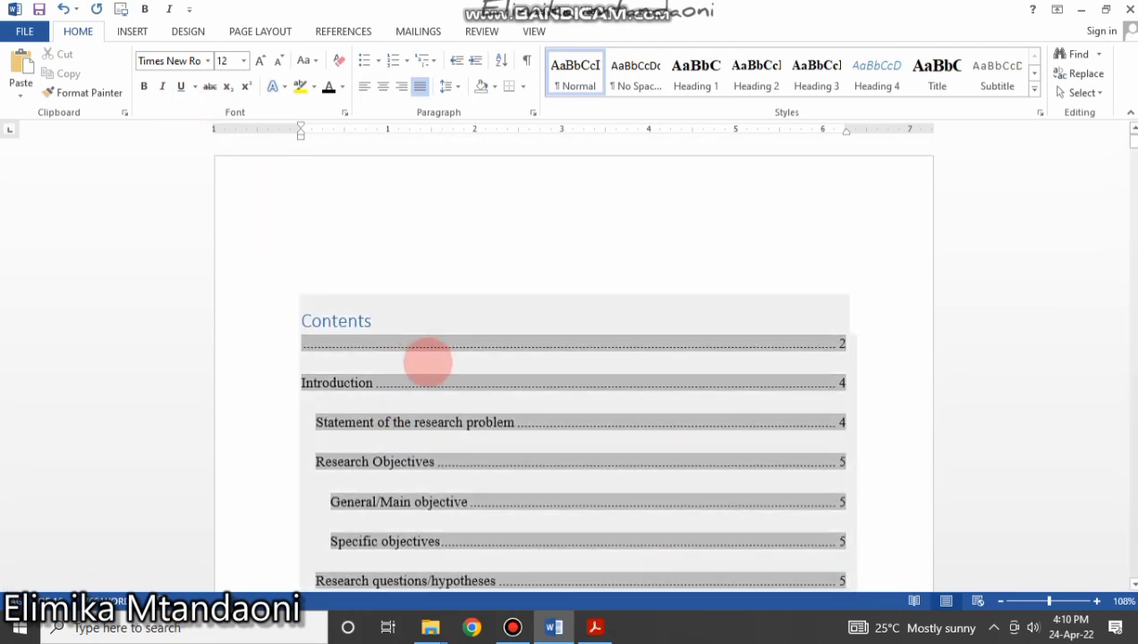
Rebuild the entire table of contents so it begins with Introduction.
{"action": "left_click", "coordinate": [398, 355]}
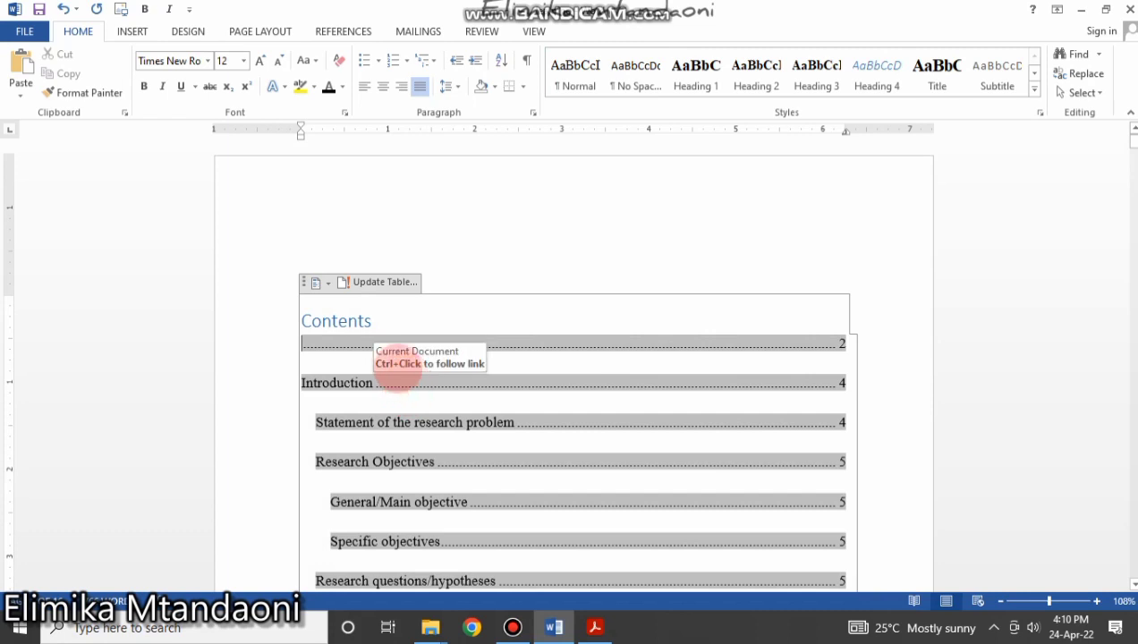
{"action": "left_click", "coordinate": [332, 25]}
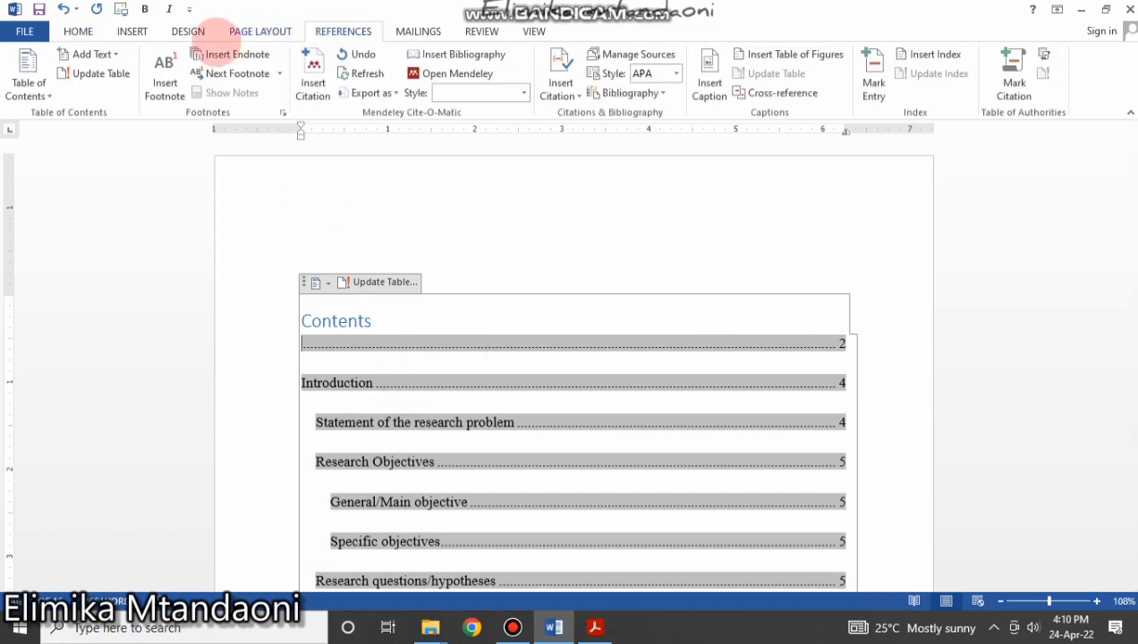
{"action": "left_click", "coordinate": [93, 73]}
{"action": "left_click", "coordinate": [481, 312]}
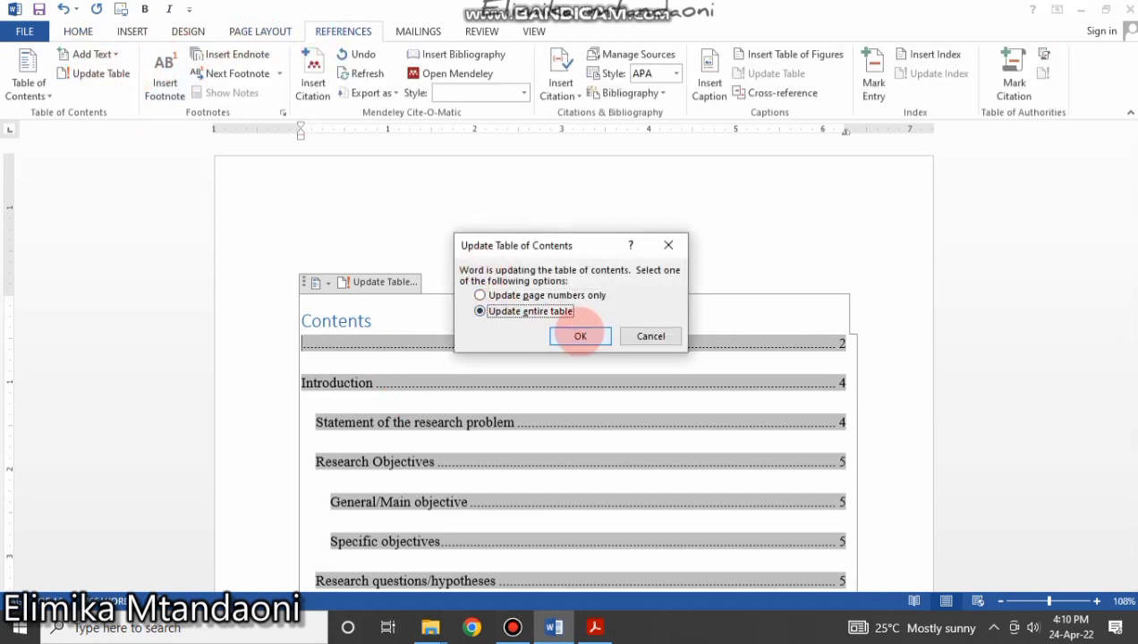
{"action": "left_click", "coordinate": [580, 336]}
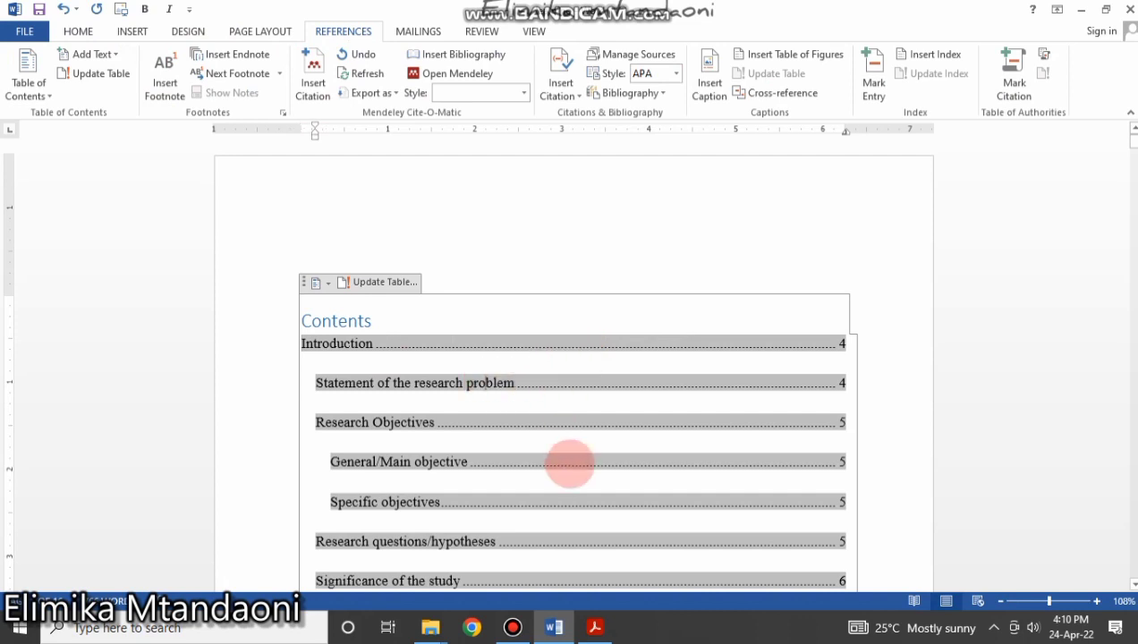
Bring up the screen recorder and place the caret after the Duration (14) entry.
{"action": "scroll", "coordinate": [571, 463], "scroll_direction": "down", "scroll_amount": 5}
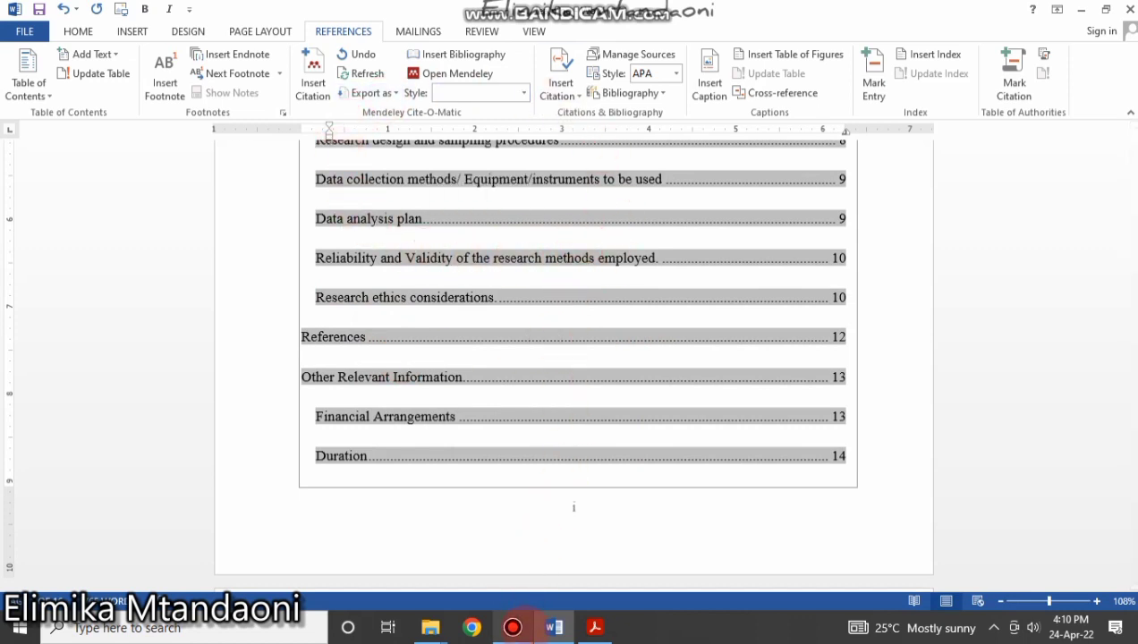
{"action": "left_click", "coordinate": [512, 627]}
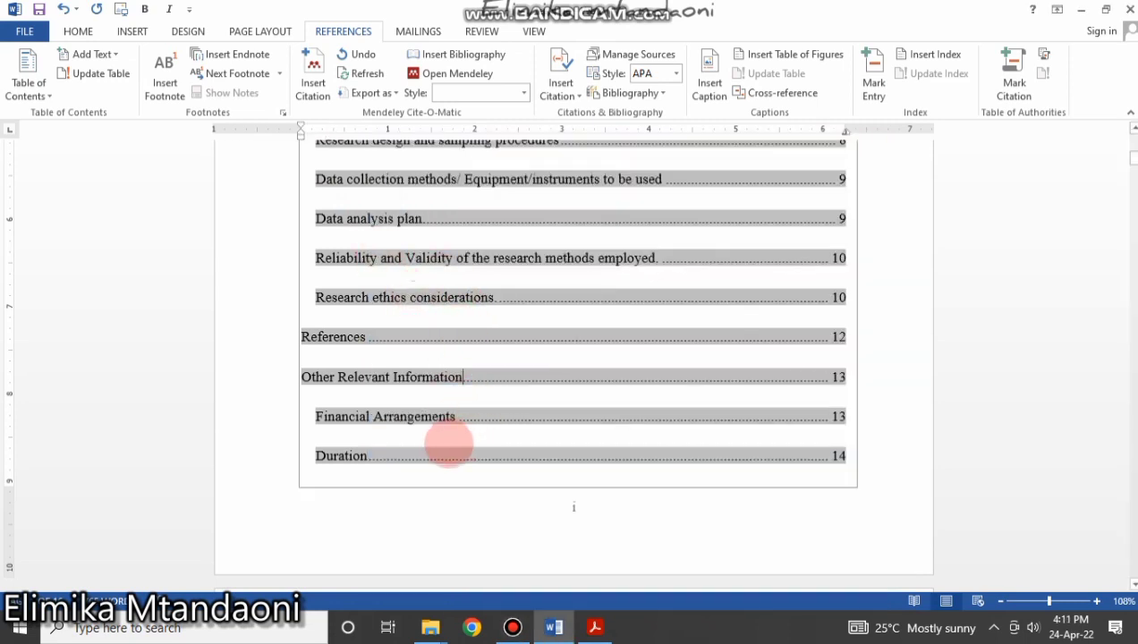
{"action": "left_click", "coordinate": [478, 477]}
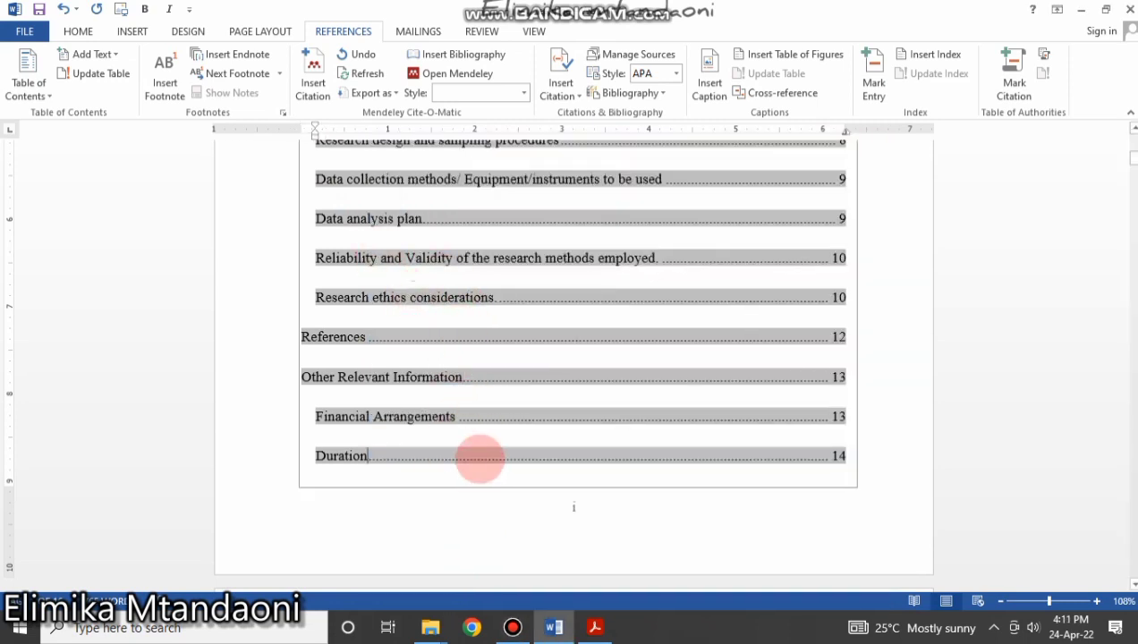
{"action": "scroll", "coordinate": [479, 459], "scroll_direction": "down", "scroll_amount": 15}
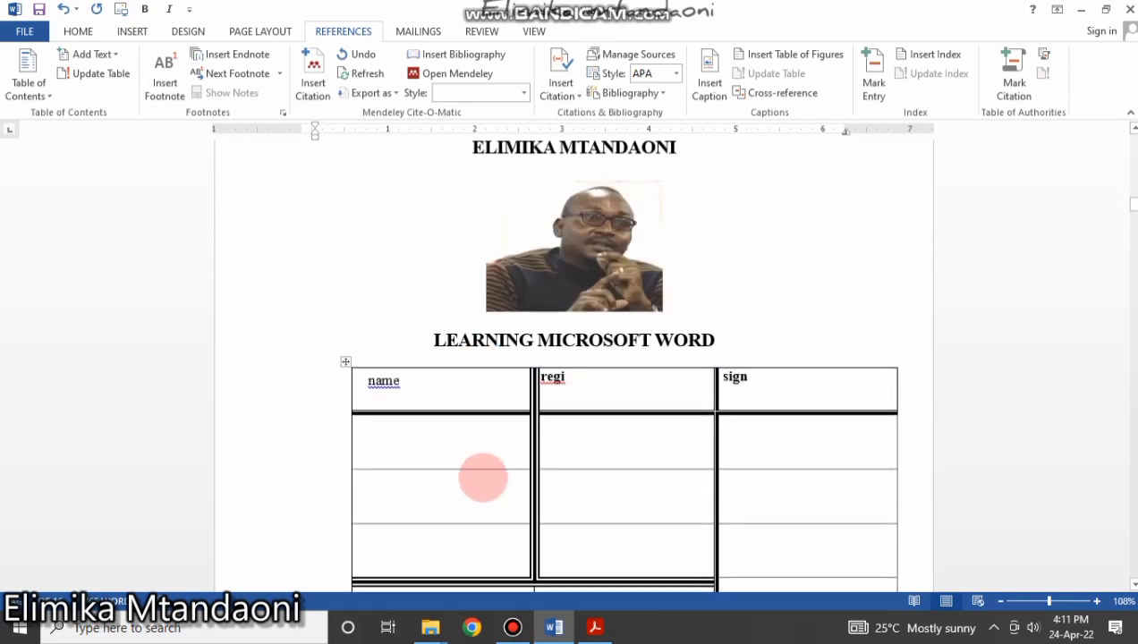
Scroll to the Introduction's opening paragraph, deleting then restoring the space before 'a setting'.
{"action": "scroll", "coordinate": [484, 478], "scroll_direction": "down", "scroll_amount": 15}
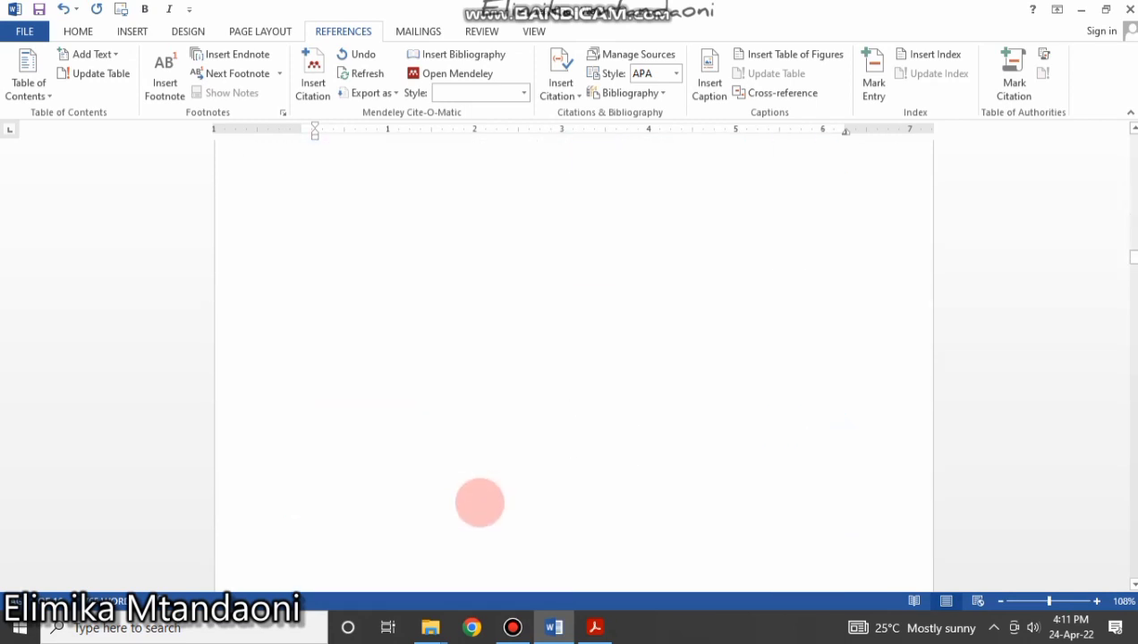
{"action": "scroll", "coordinate": [480, 503], "scroll_direction": "down", "scroll_amount": 5}
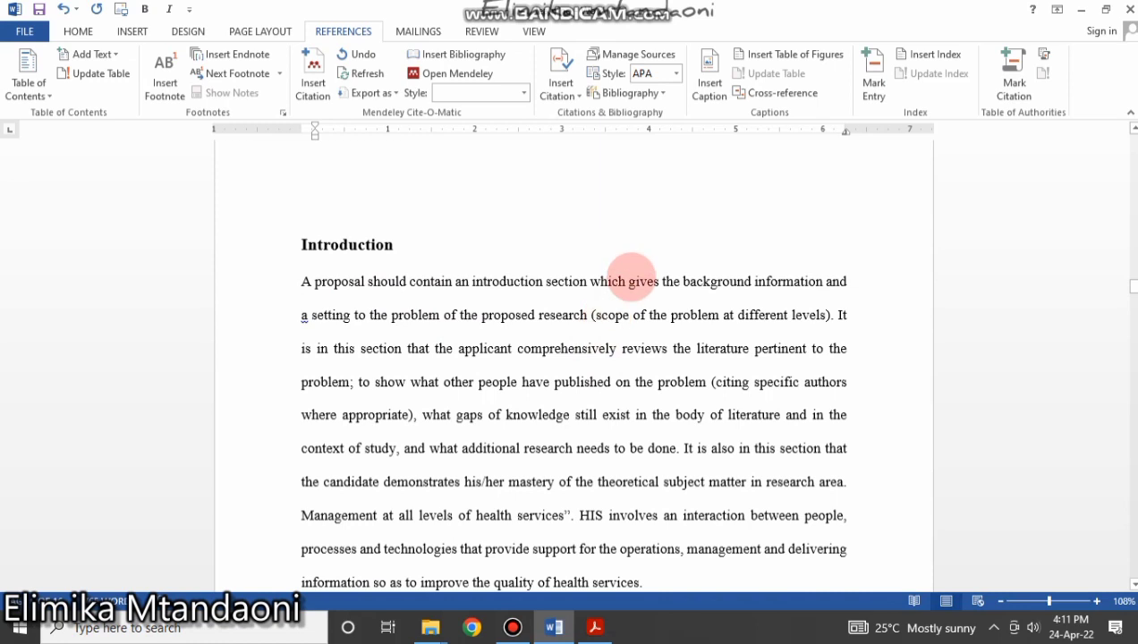
{"action": "left_click", "coordinate": [574, 316]}
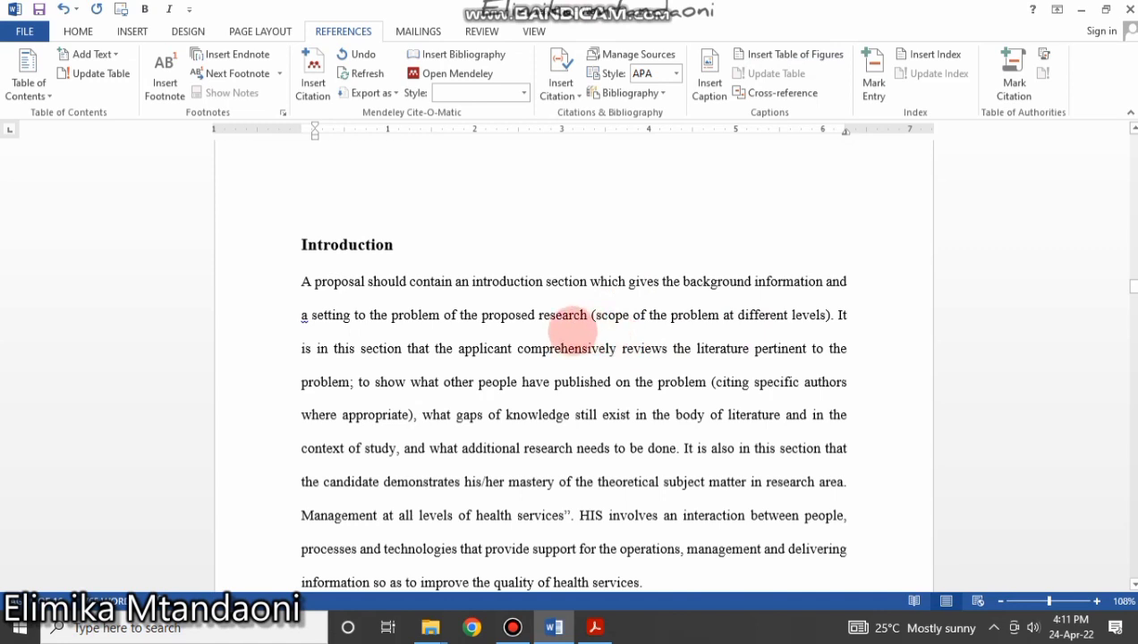
{"action": "left_click", "coordinate": [302, 316]}
{"action": "key", "text": "BackSpace"}
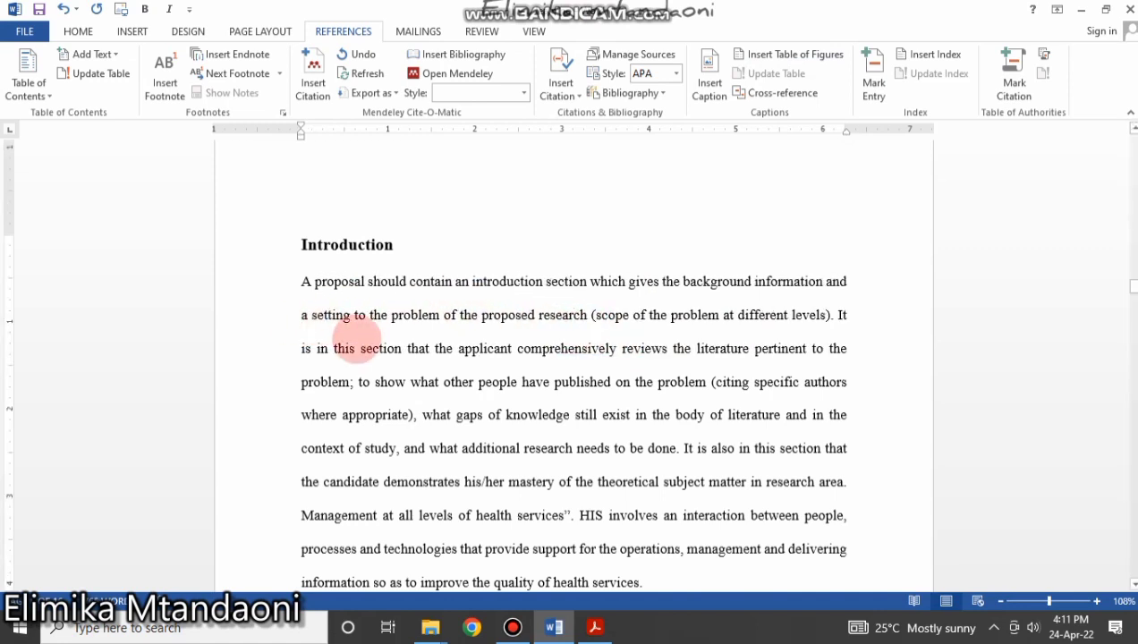
{"action": "left_click", "coordinate": [354, 317]}
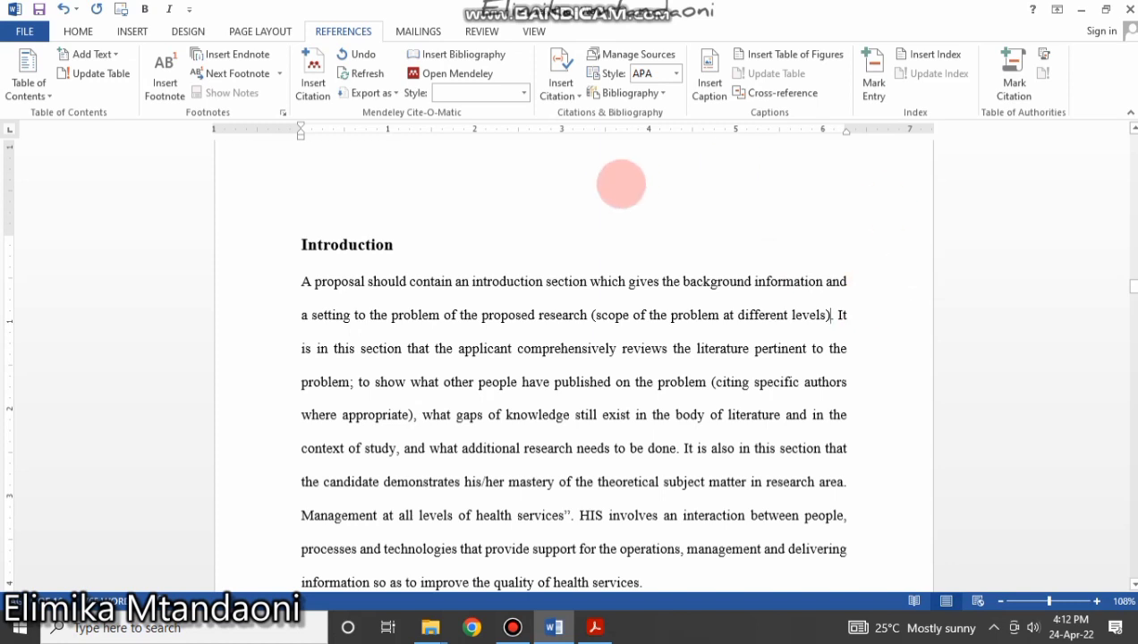
Locate the end of the Introduction's first sentence and choose Insert Citation > Add New Source.
{"action": "left_click", "coordinate": [299, 281]}
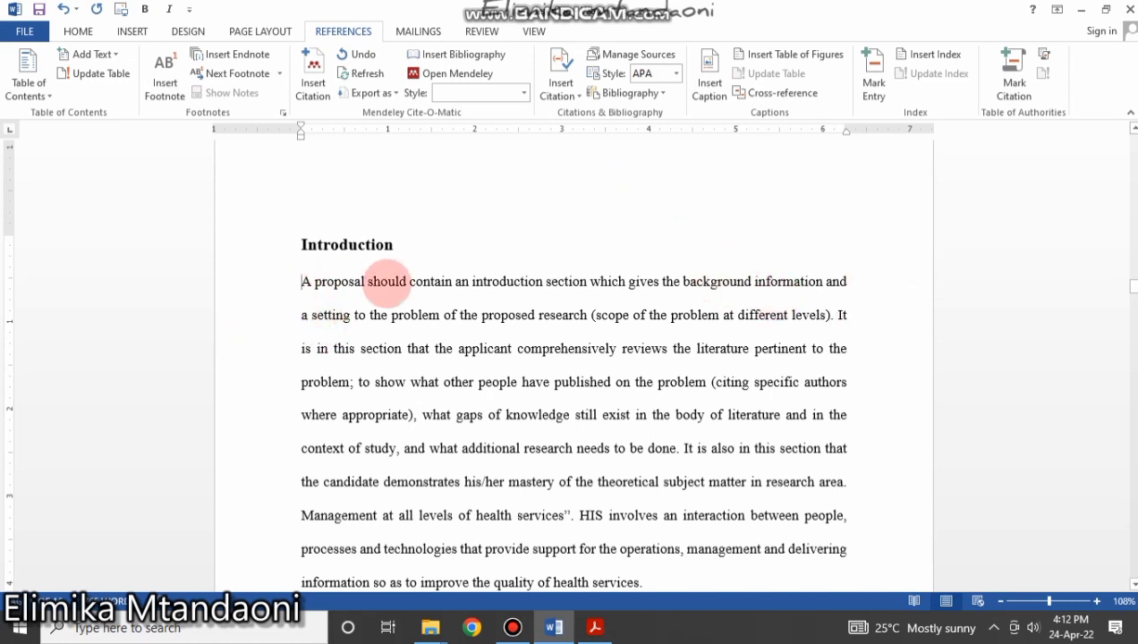
{"action": "left_click", "coordinate": [842, 284], "text": "shift"}
{"action": "left_click", "coordinate": [825, 315], "text": "shift"}
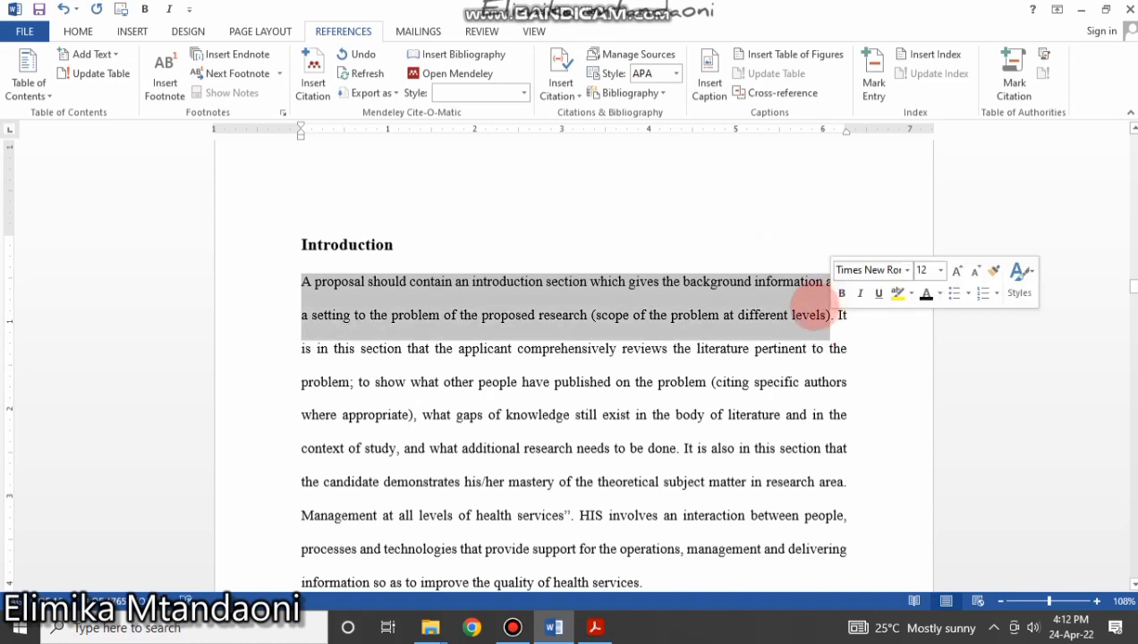
{"action": "left_click", "coordinate": [828, 315]}
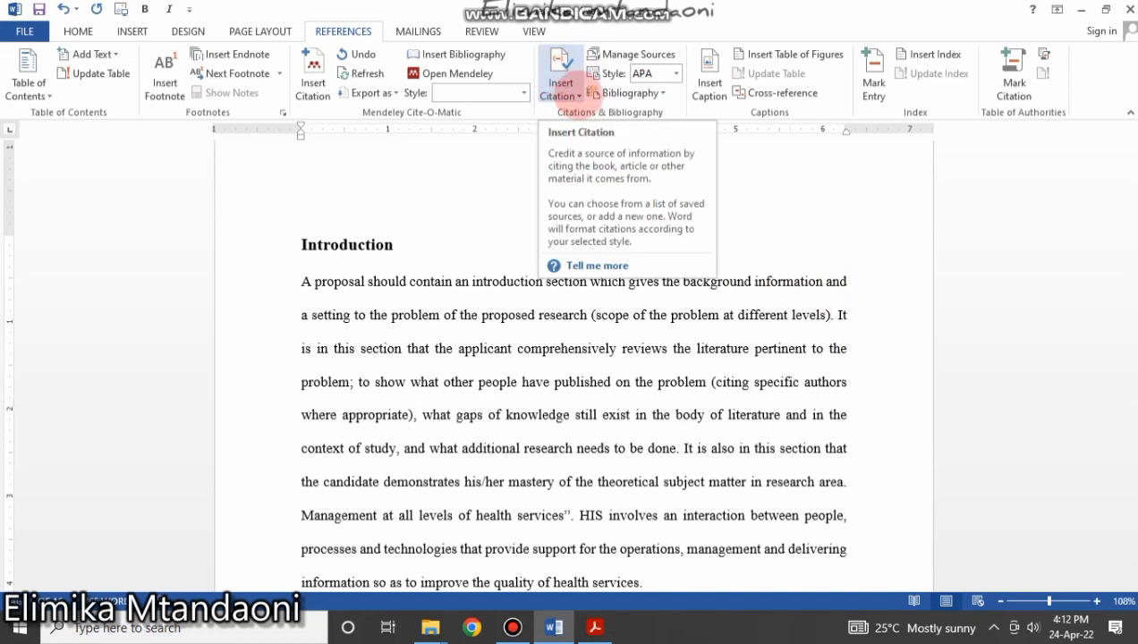
{"action": "left_click", "coordinate": [579, 95]}
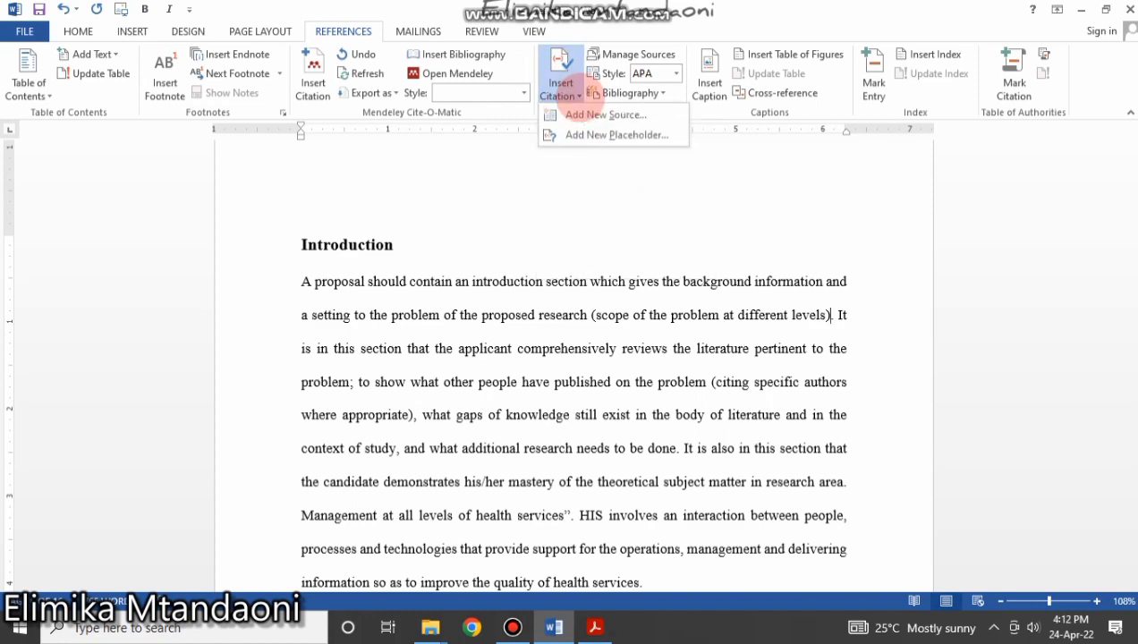
{"action": "left_click", "coordinate": [582, 114]}
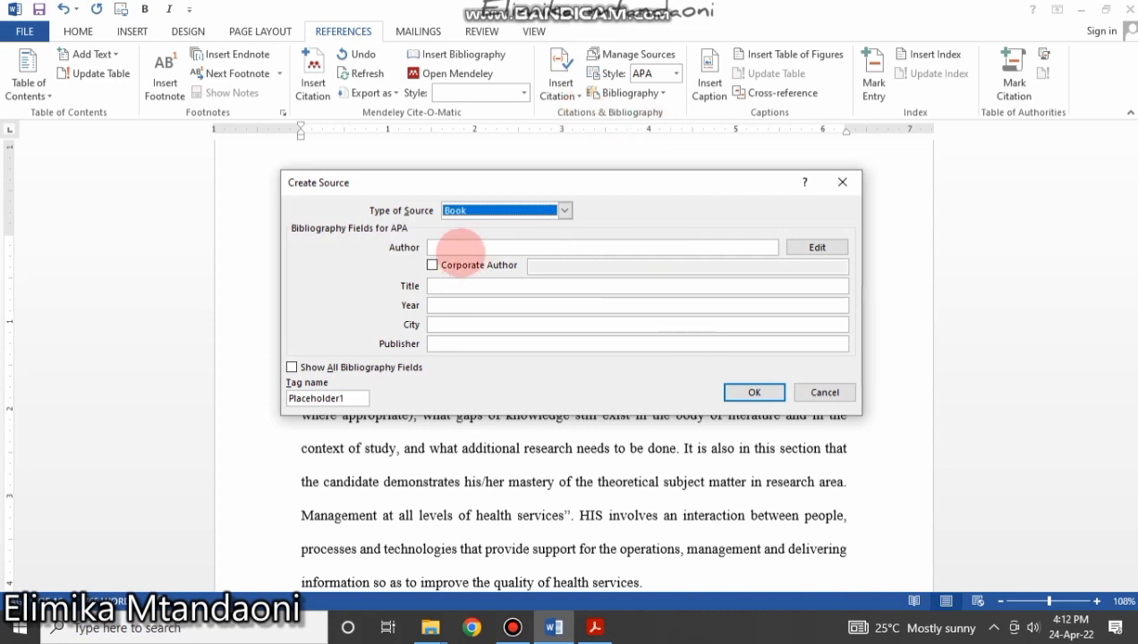
Add the first two authors, last and first names, to the new book source.
{"action": "left_click", "coordinate": [461, 245]}
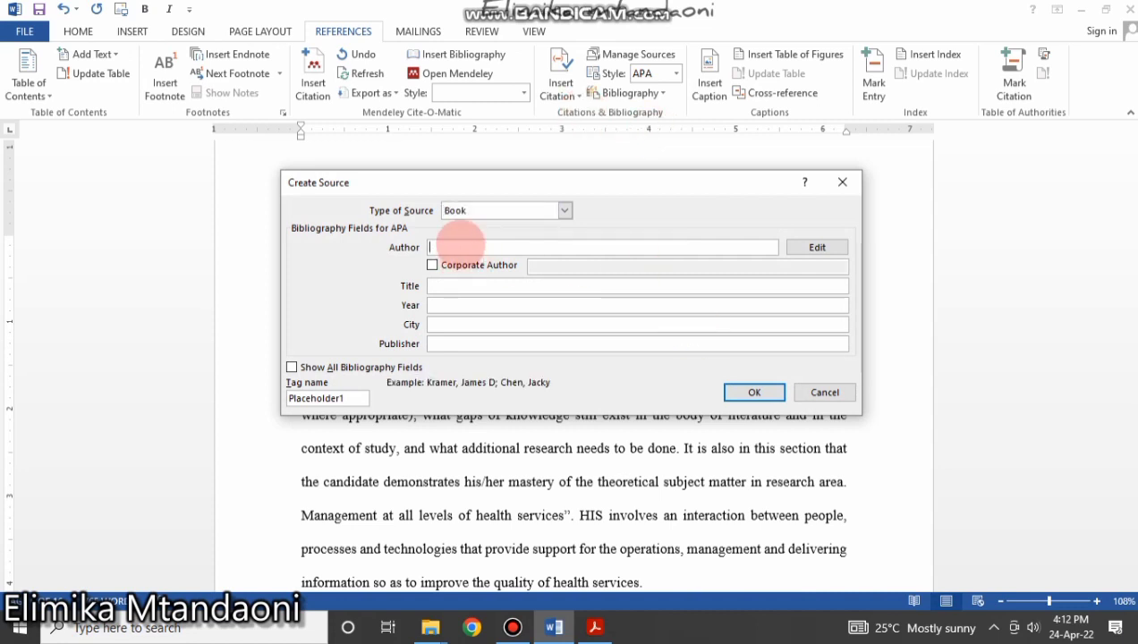
{"action": "type", "text": "M"}
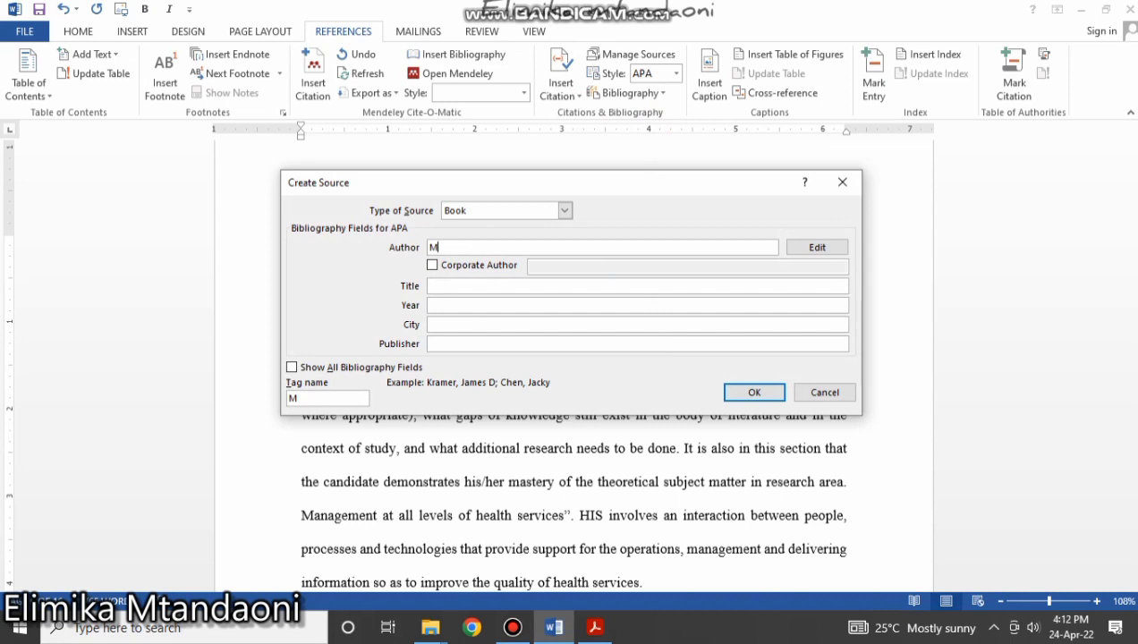
{"action": "key", "text": "BackSpace"}
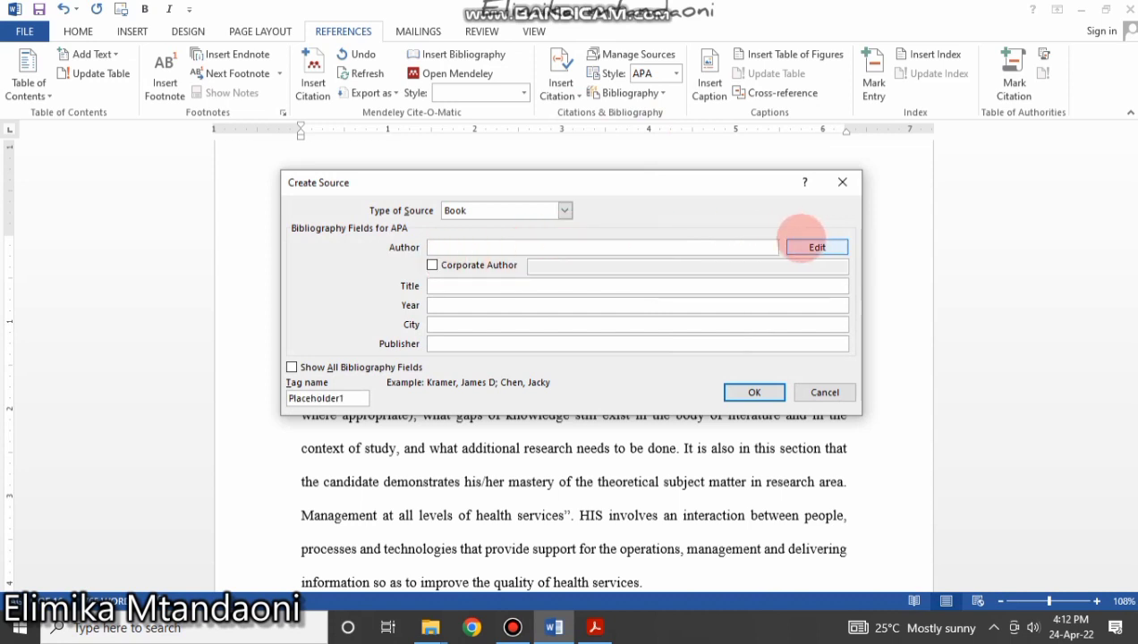
{"action": "left_click", "coordinate": [810, 247]}
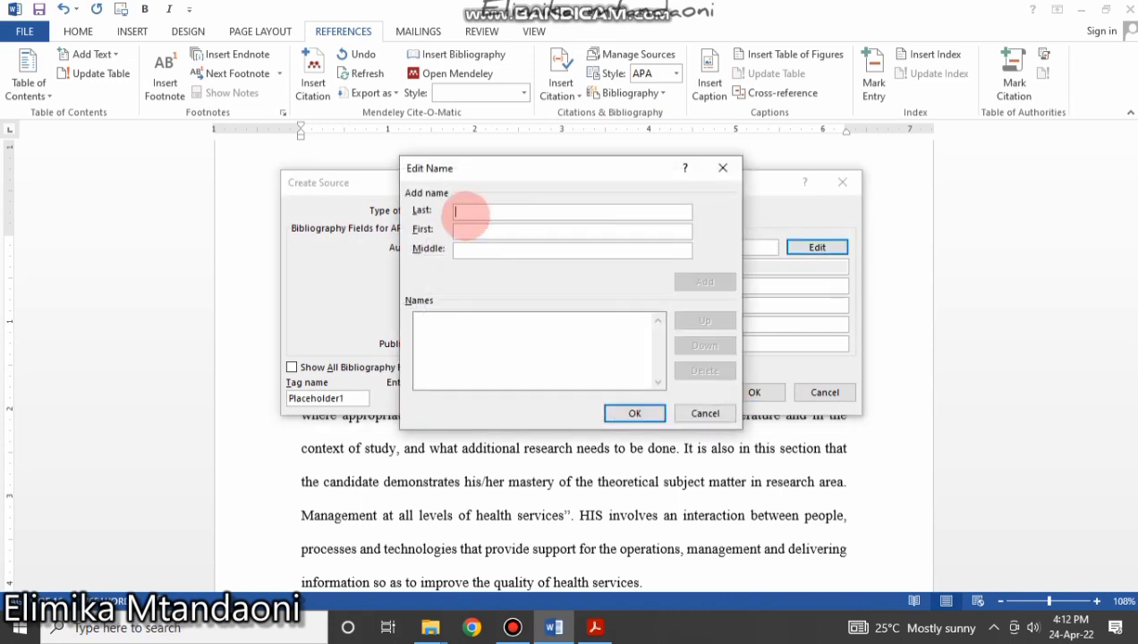
{"action": "type", "text": "Mwogosi"}
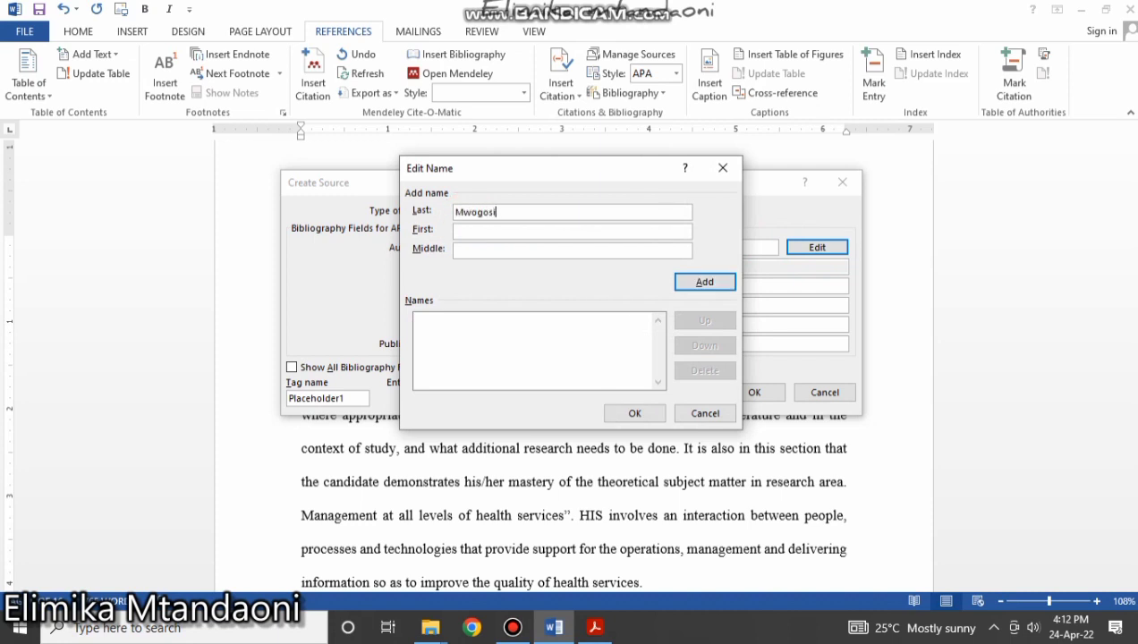
{"action": "left_click", "coordinate": [492, 229]}
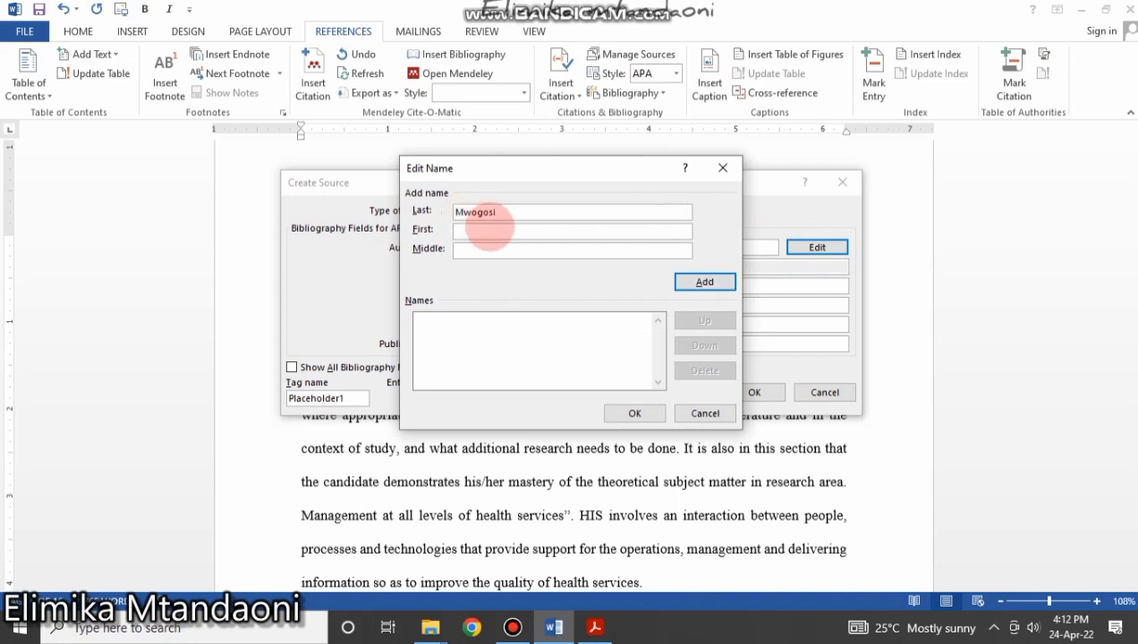
{"action": "type", "text": "Augustino"}
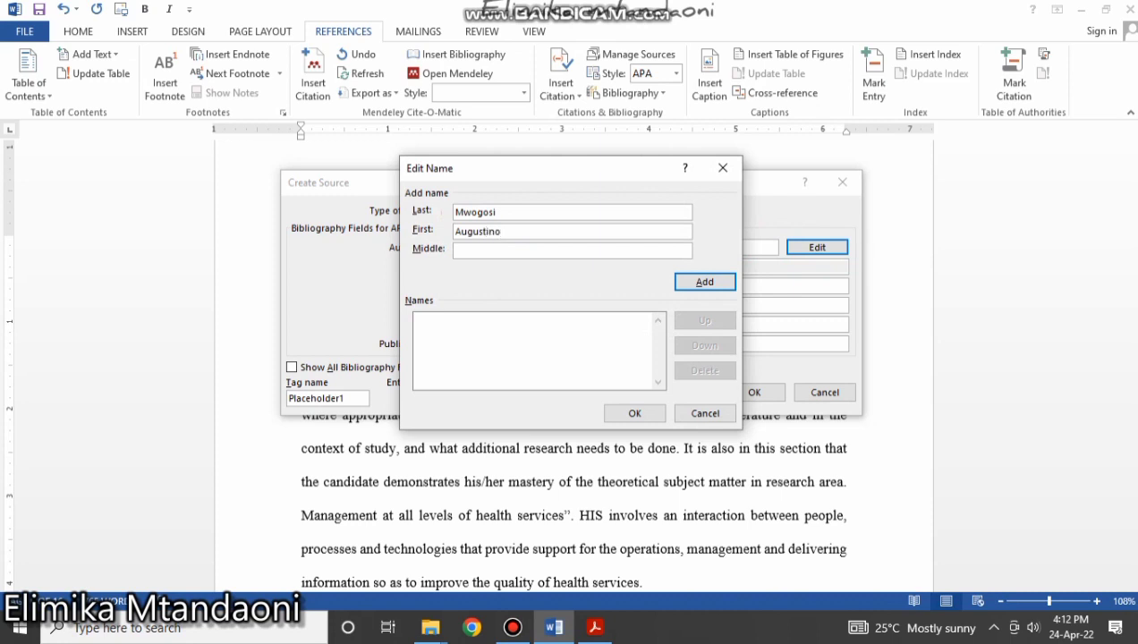
{"action": "left_click", "coordinate": [705, 282]}
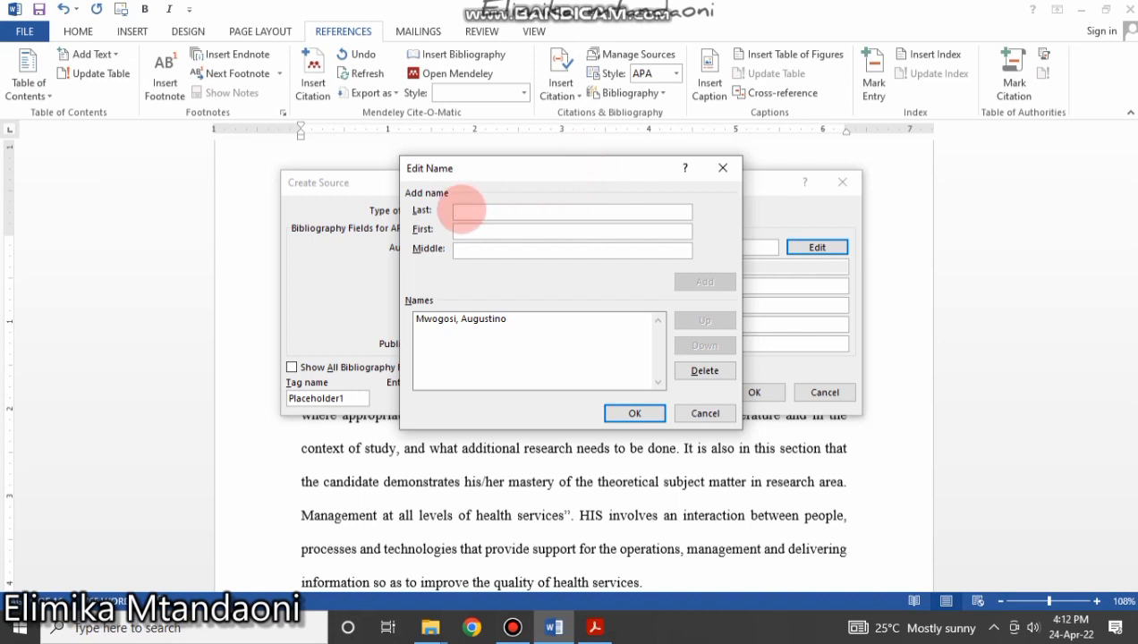
{"action": "left_click", "coordinate": [463, 211]}
{"action": "type", "text": "Mambile"}
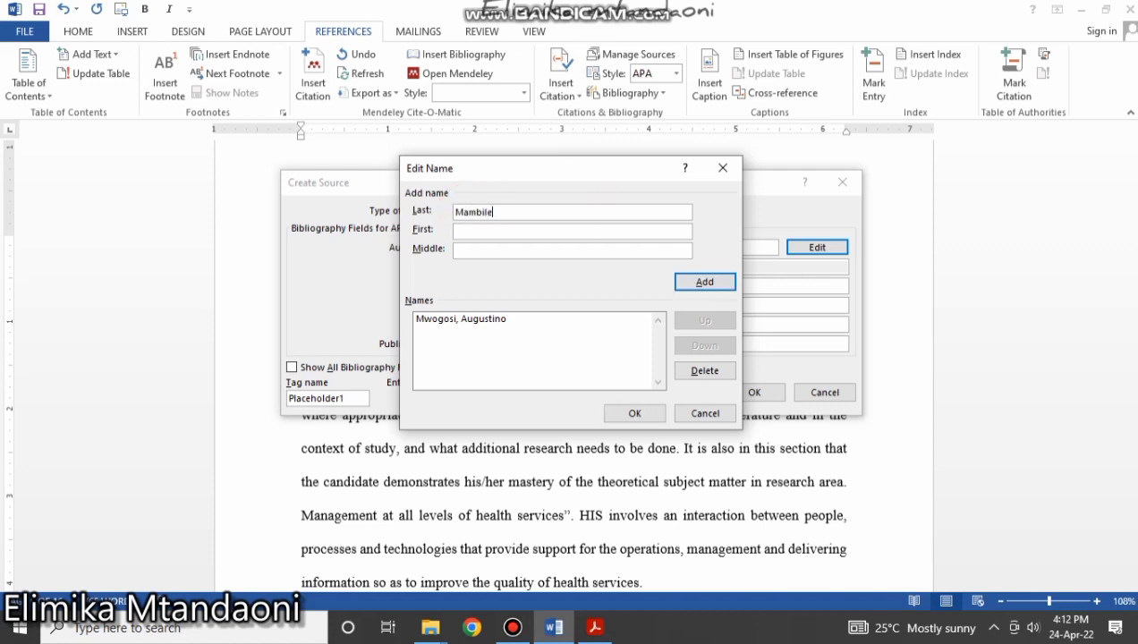
{"action": "left_click", "coordinate": [472, 232]}
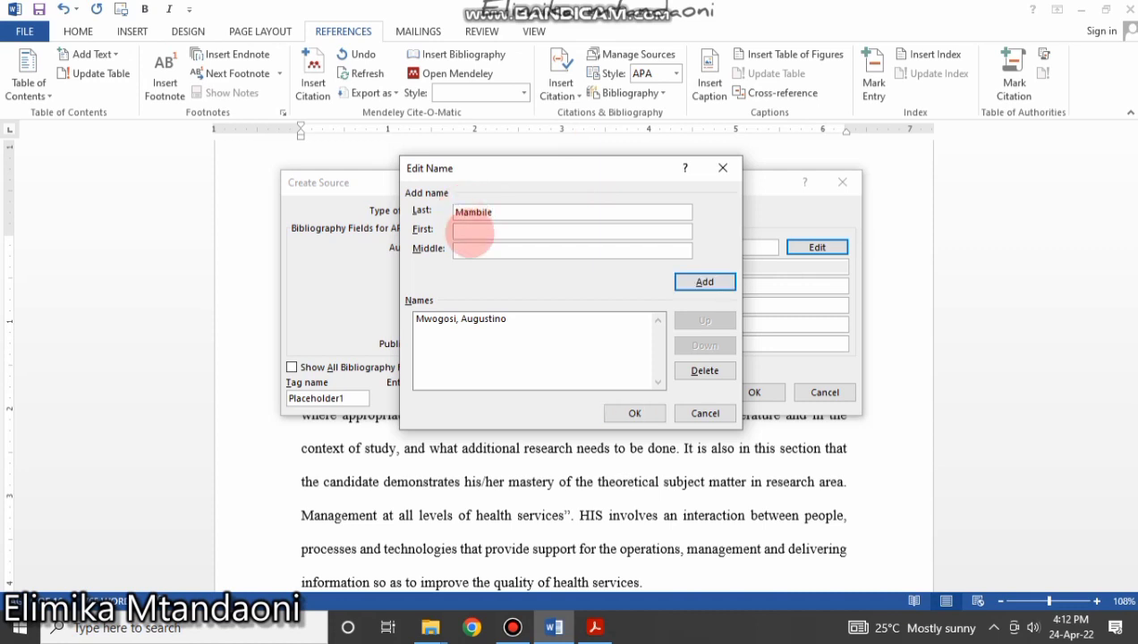
{"action": "type", "text": "Cesilia"}
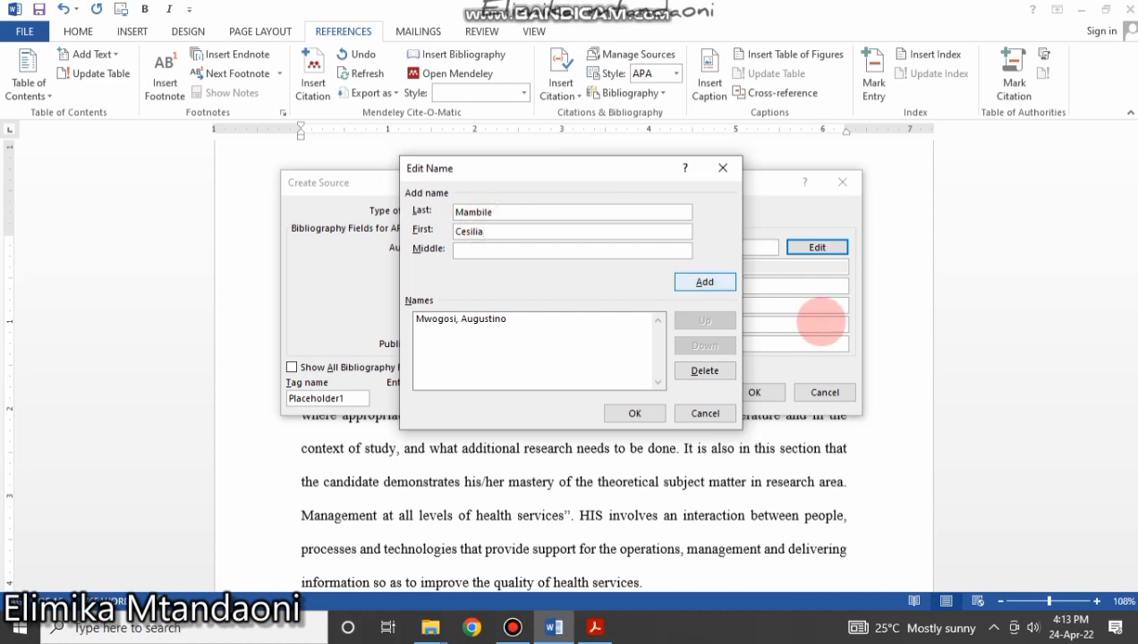
{"action": "left_click", "coordinate": [703, 282]}
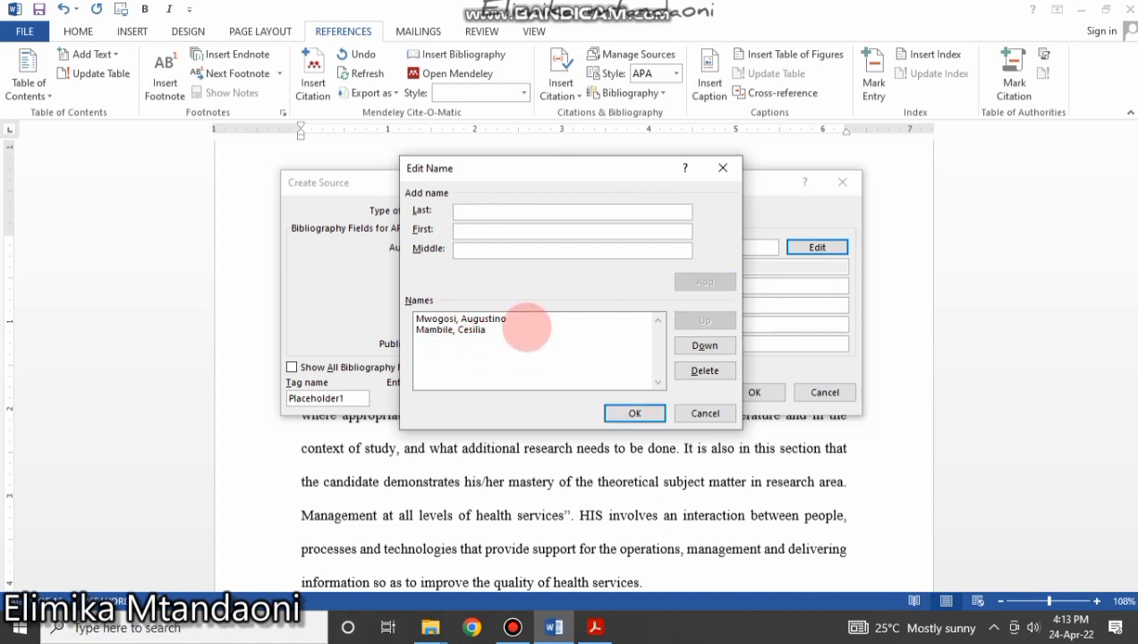
Add the third author and confirm the three-author name list.
{"action": "left_click", "coordinate": [474, 211]}
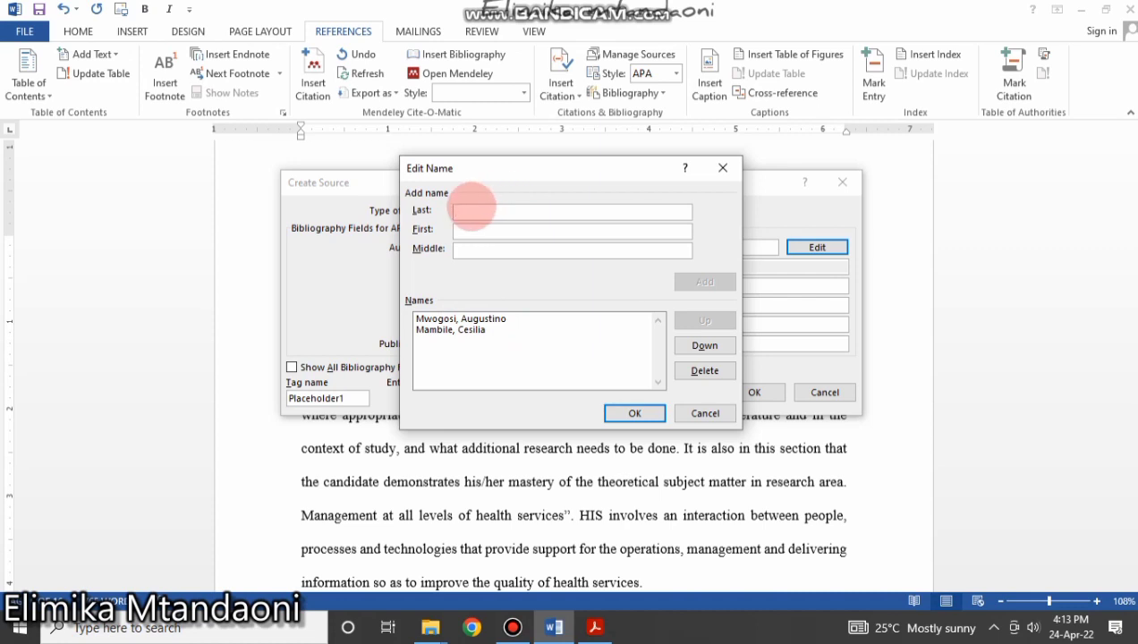
{"action": "type", "text": "Ka"}
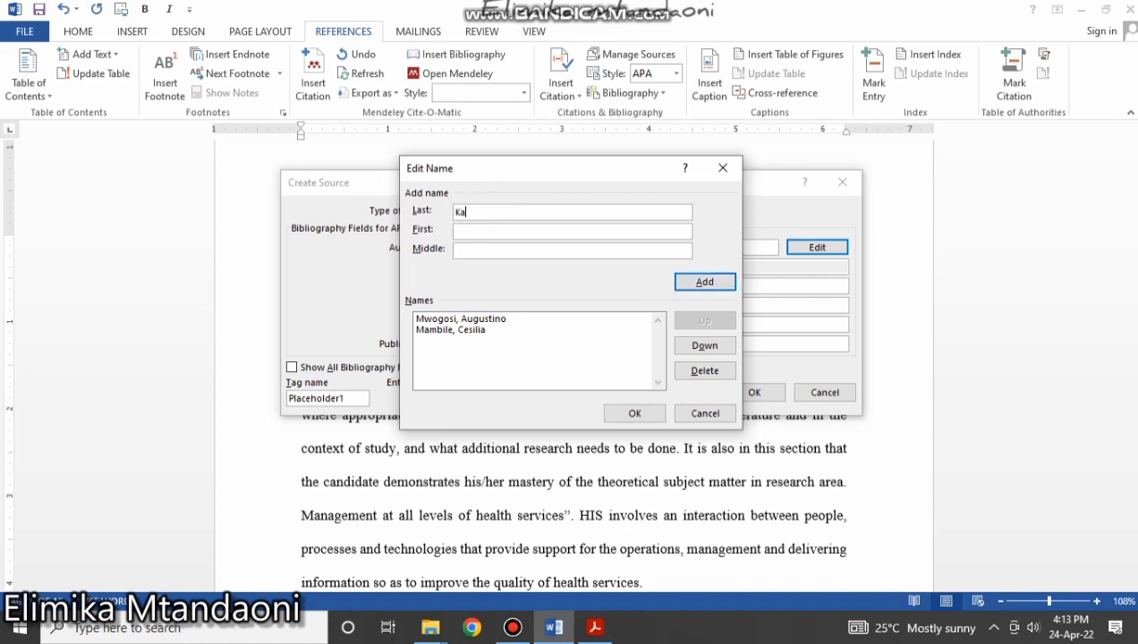
{"action": "type", "text": "sita"}
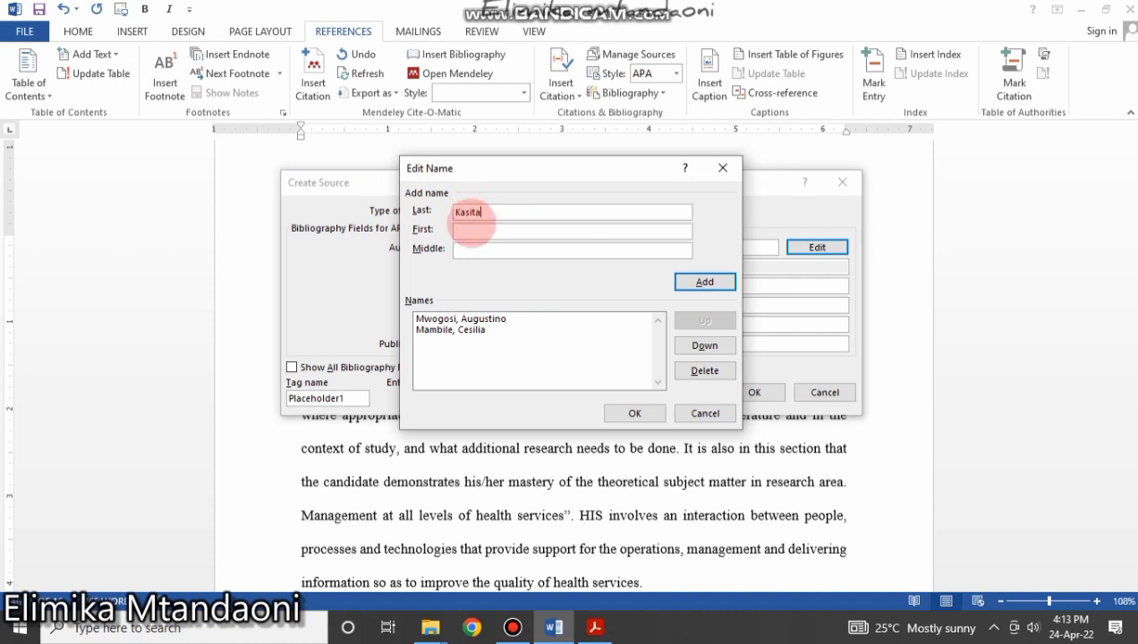
{"action": "left_click", "coordinate": [473, 231]}
{"action": "type", "text": "Chan"}
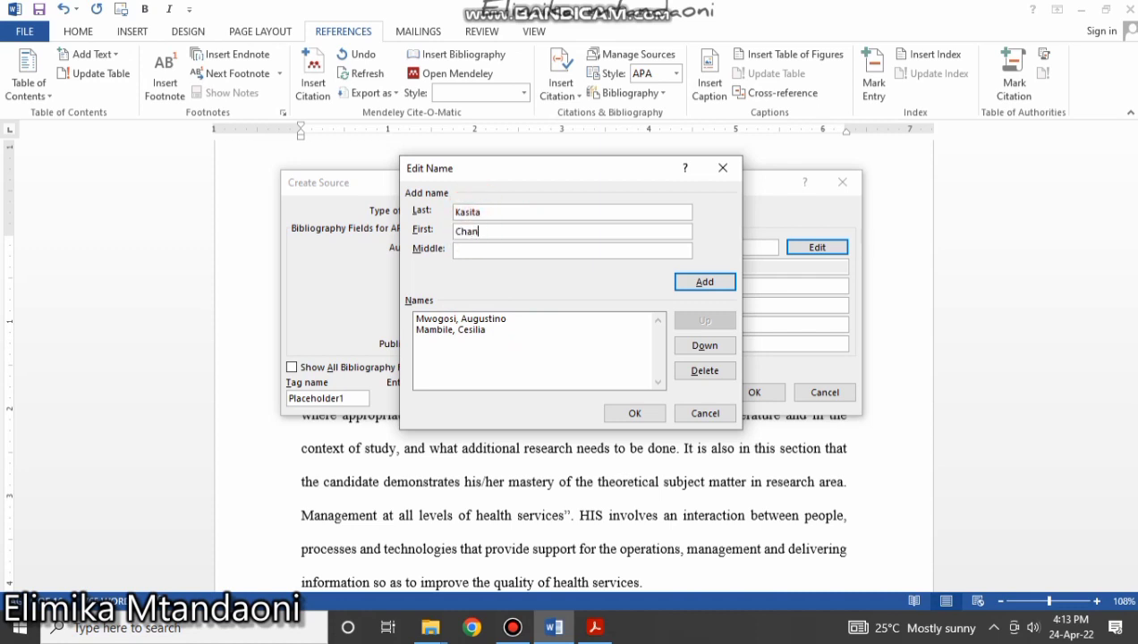
{"action": "type", "text": "de"}
{"action": "left_click", "coordinate": [700, 283]}
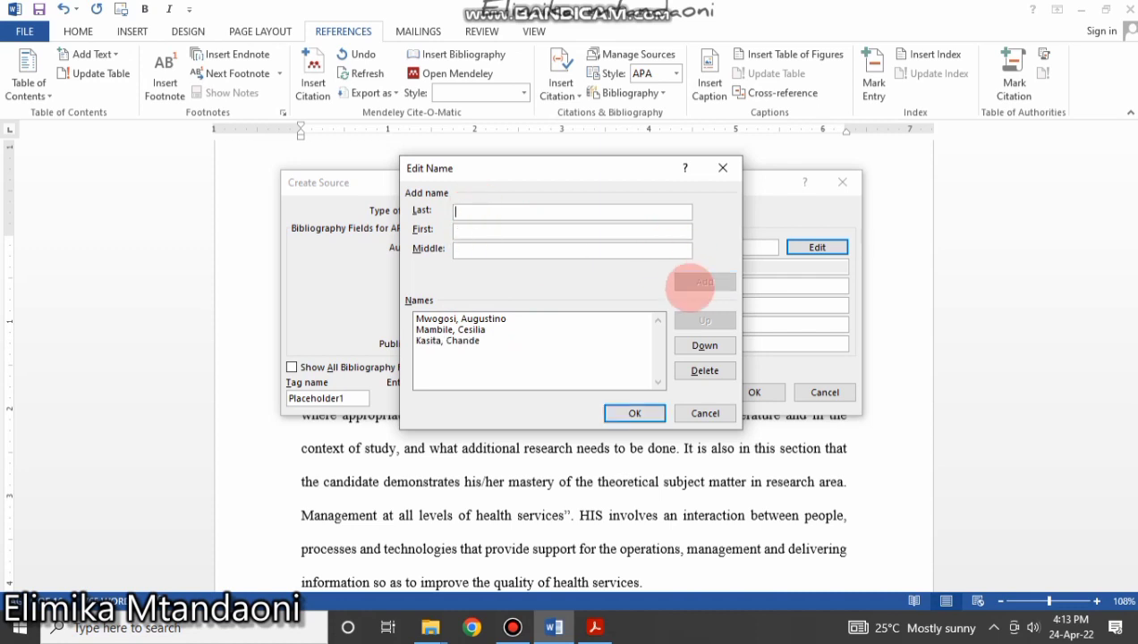
{"action": "left_click", "coordinate": [634, 413]}
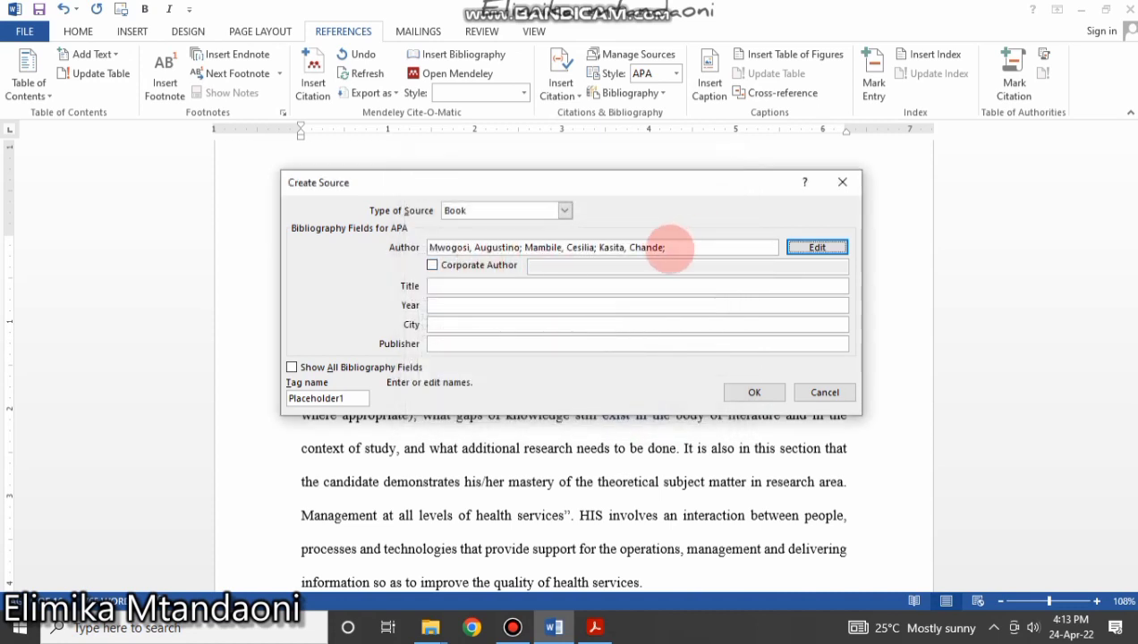
Fill in the book's title, year 2019, city and publisher, then insert the citation.
{"action": "left_click", "coordinate": [466, 286]}
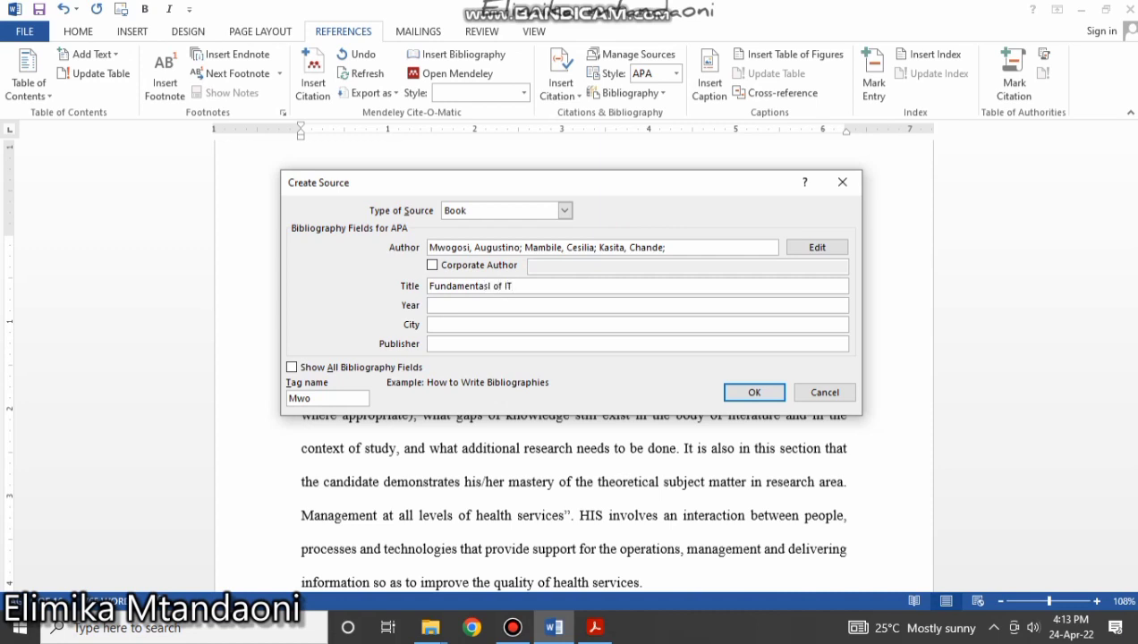
{"action": "left_click", "coordinate": [457, 306]}
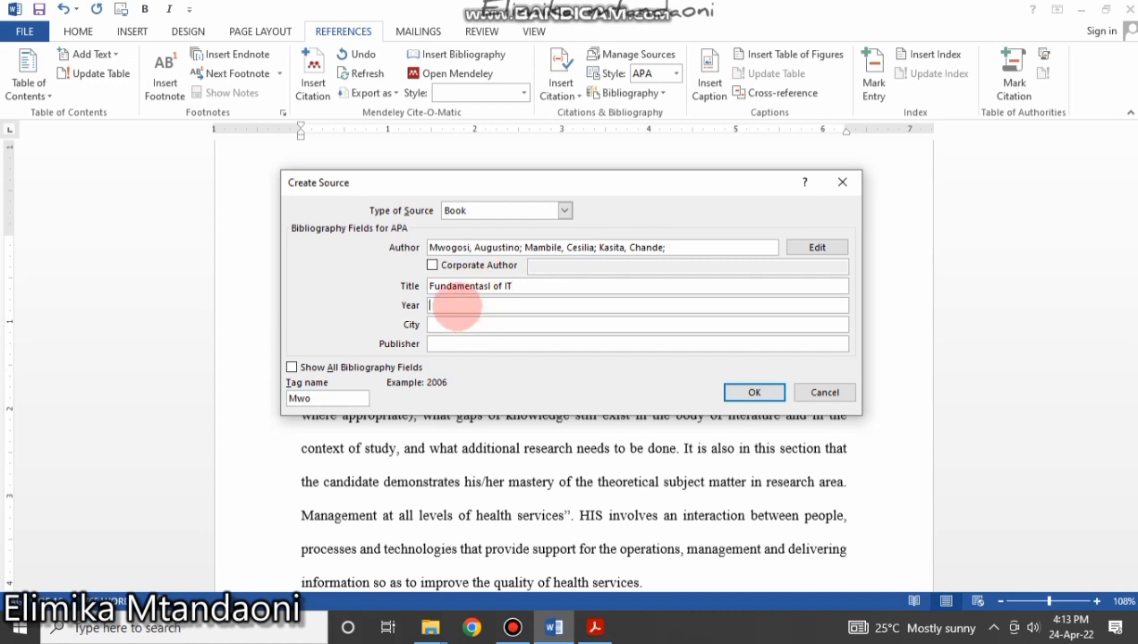
{"action": "type", "text": "2019"}
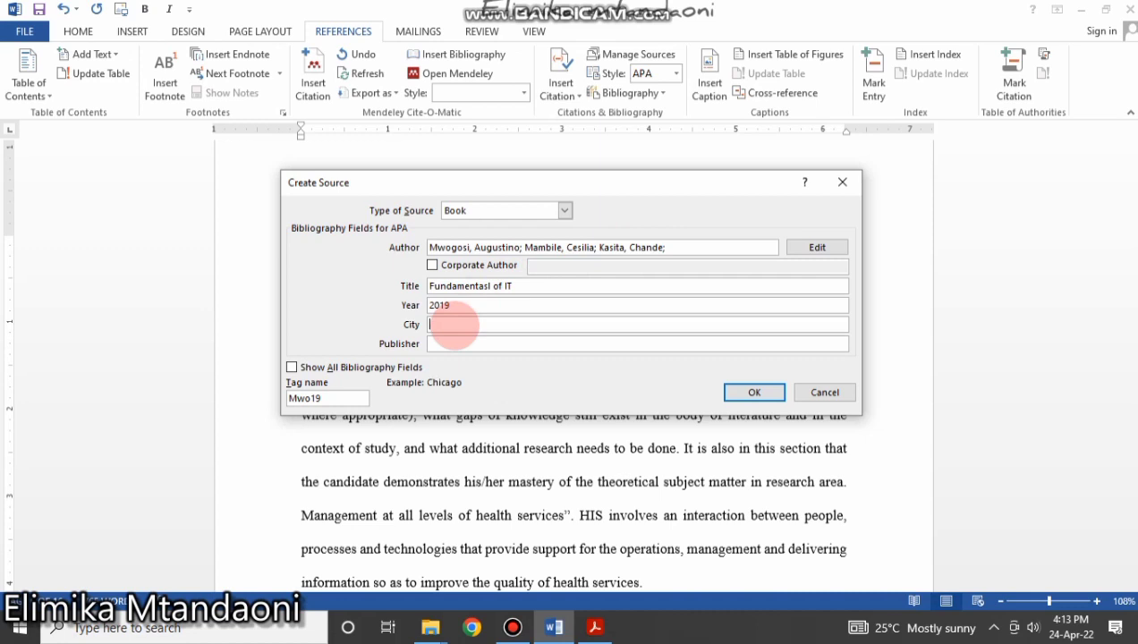
{"action": "type", "text": "Dar es salaam"}
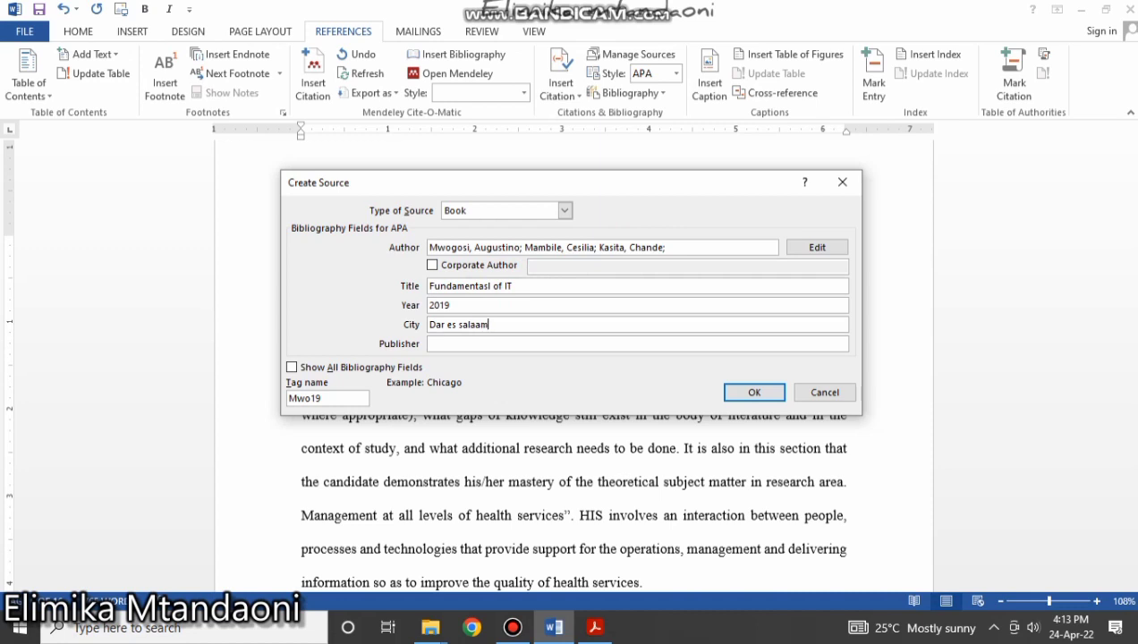
{"action": "left_click", "coordinate": [459, 343]}
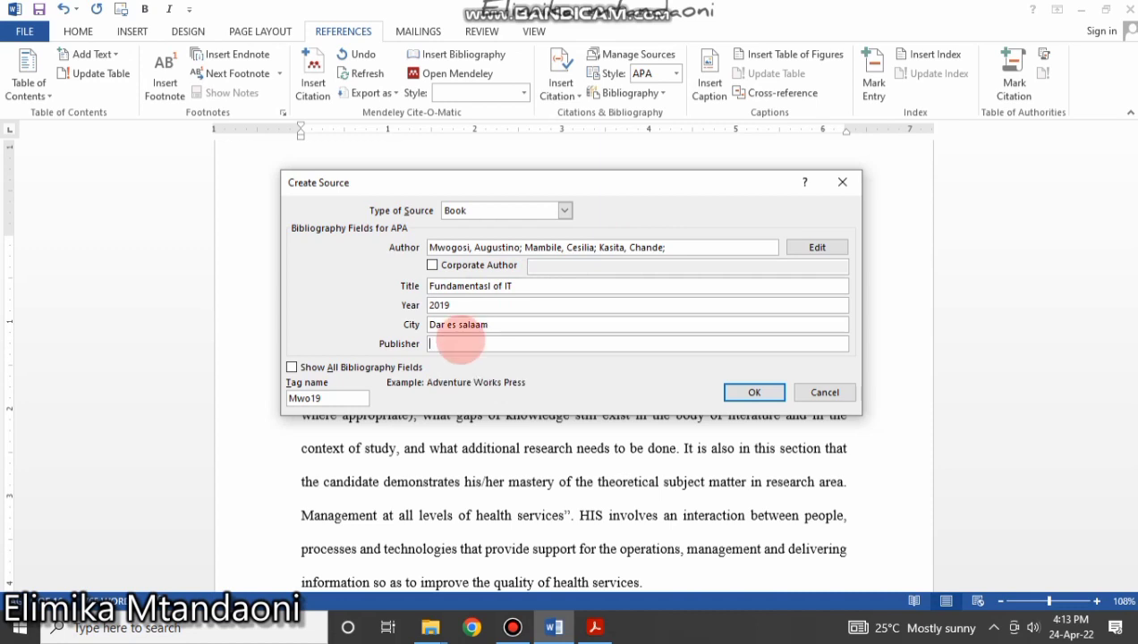
{"action": "type", "text": "Mkuki na "}
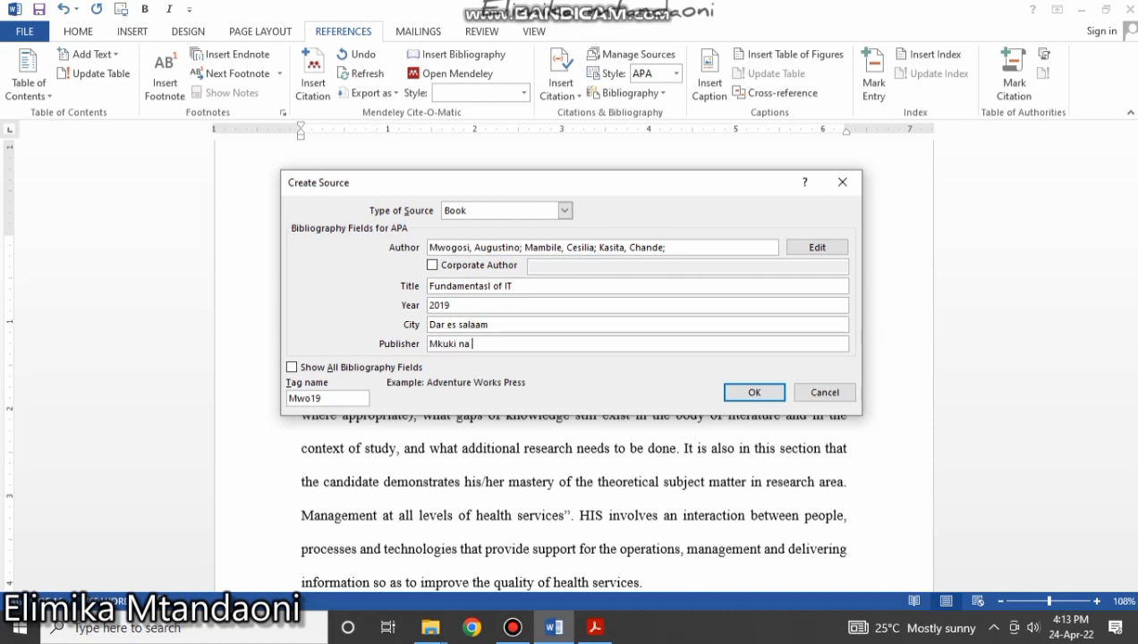
{"action": "type", "text": "nyata"}
{"action": "key", "text": "BackSpace"}
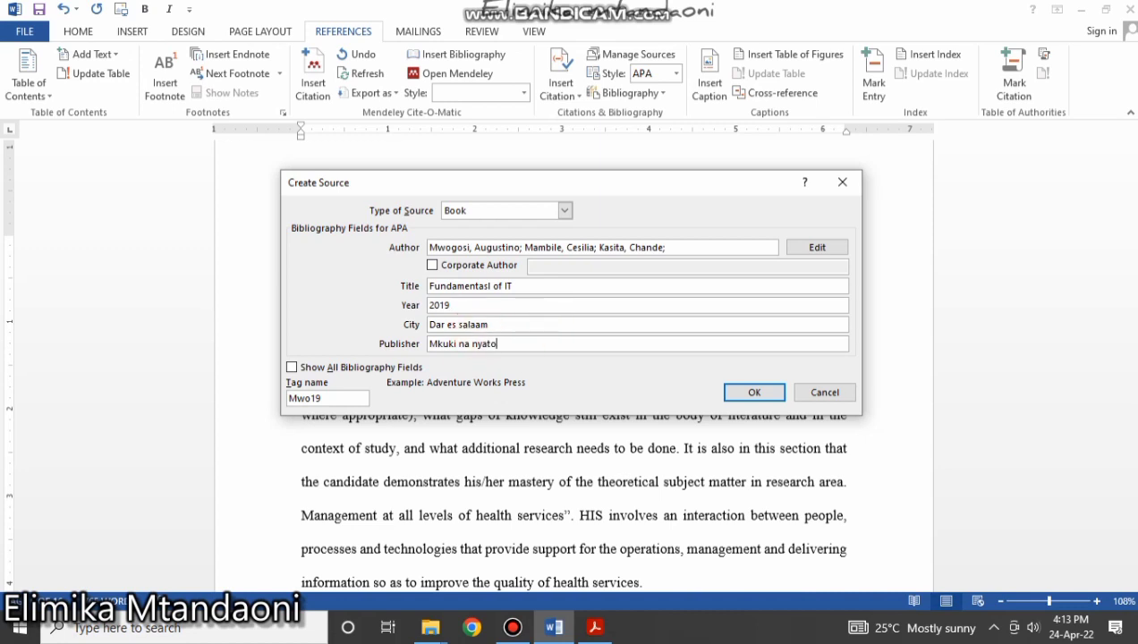
{"action": "type", "text": "ta"}
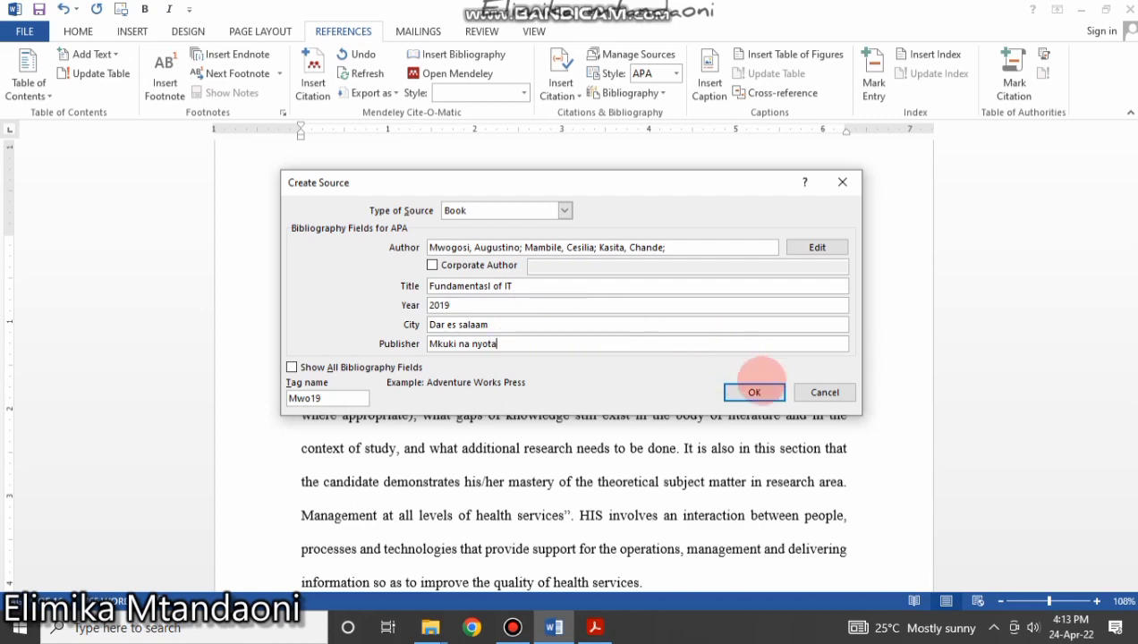
{"action": "left_click", "coordinate": [754, 392]}
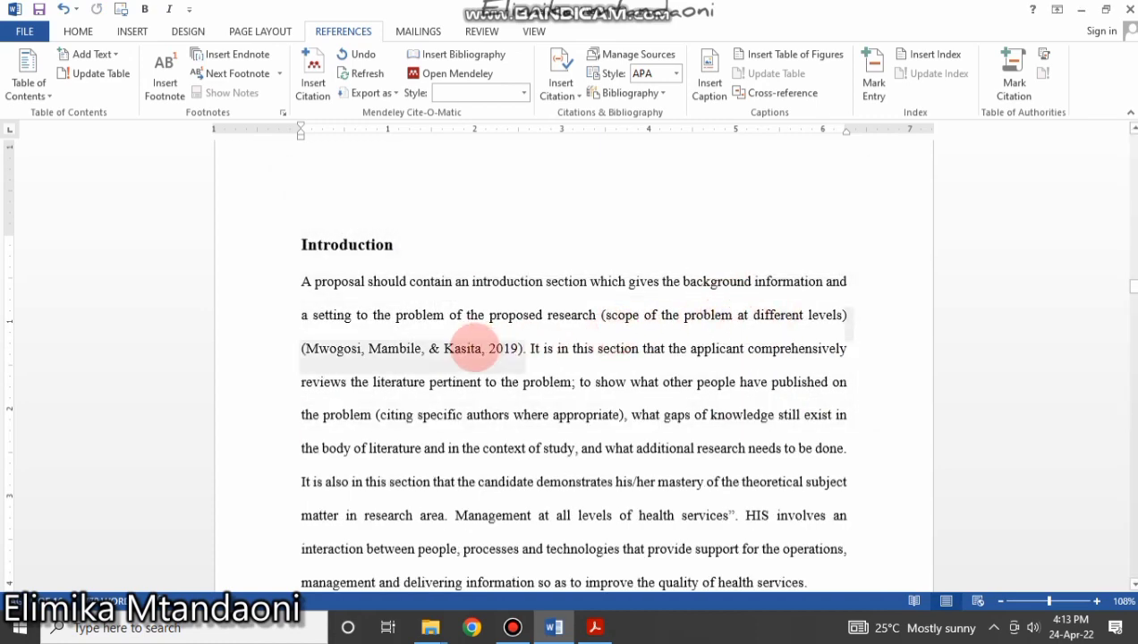
{"action": "left_click", "coordinate": [419, 350]}
{"action": "left_click", "coordinate": [433, 349]}
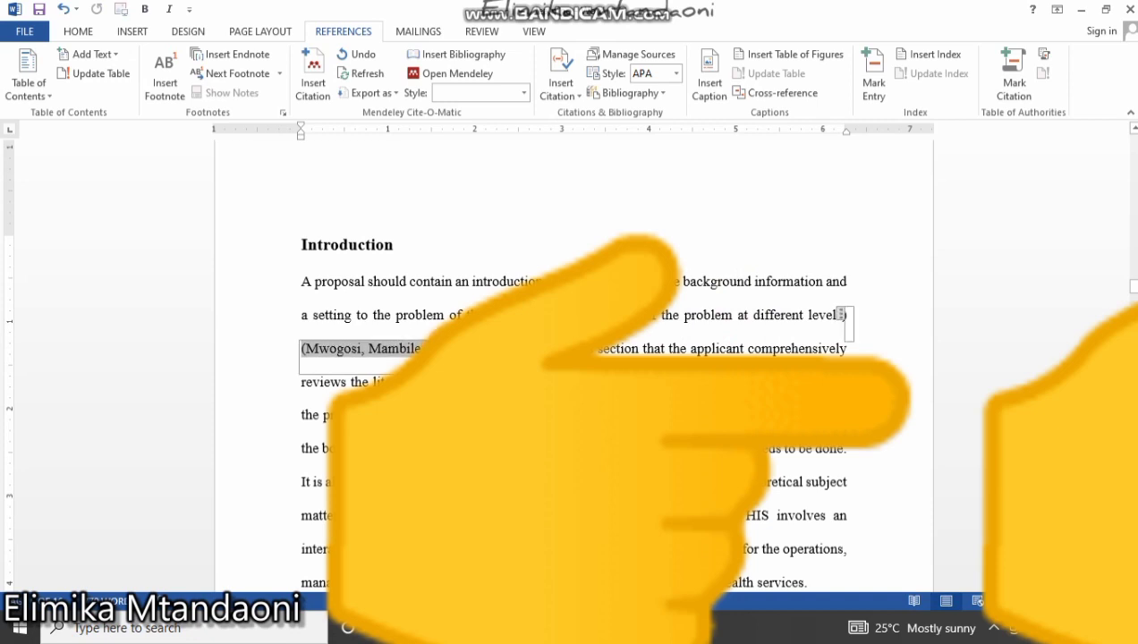
{"action": "left_click", "coordinate": [666, 382]}
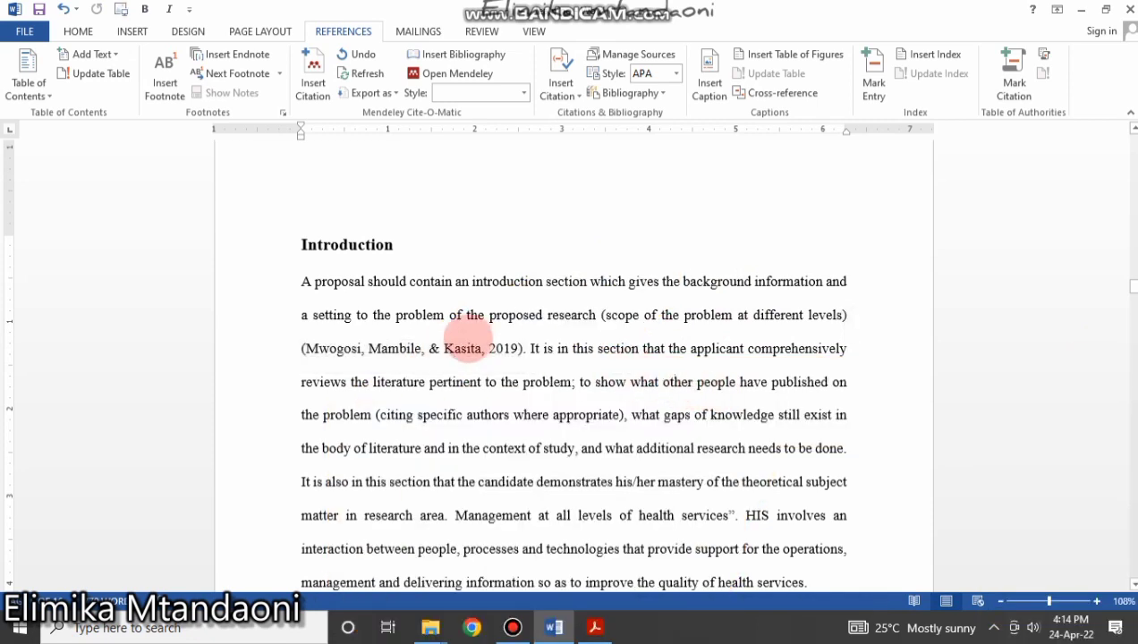
{"action": "left_click", "coordinate": [463, 347]}
{"action": "left_click", "coordinate": [639, 349]}
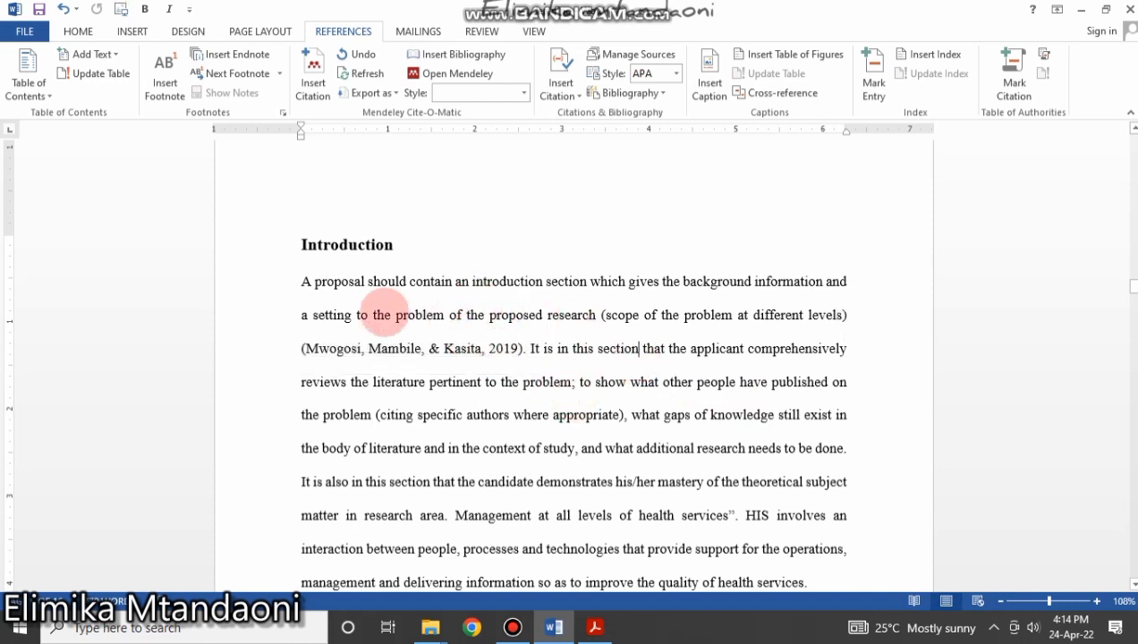
{"action": "left_click_drag", "start_coordinate": [304, 281], "coordinate": [841, 314]}
{"action": "mouse_move", "coordinate": [858, 310]}
{"action": "left_mouse_down"}
{"action": "mouse_move", "coordinate": [850, 284]}
{"action": "mouse_move", "coordinate": [876, 330]}
{"action": "mouse_move", "coordinate": [858, 315]}
{"action": "left_mouse_up"}
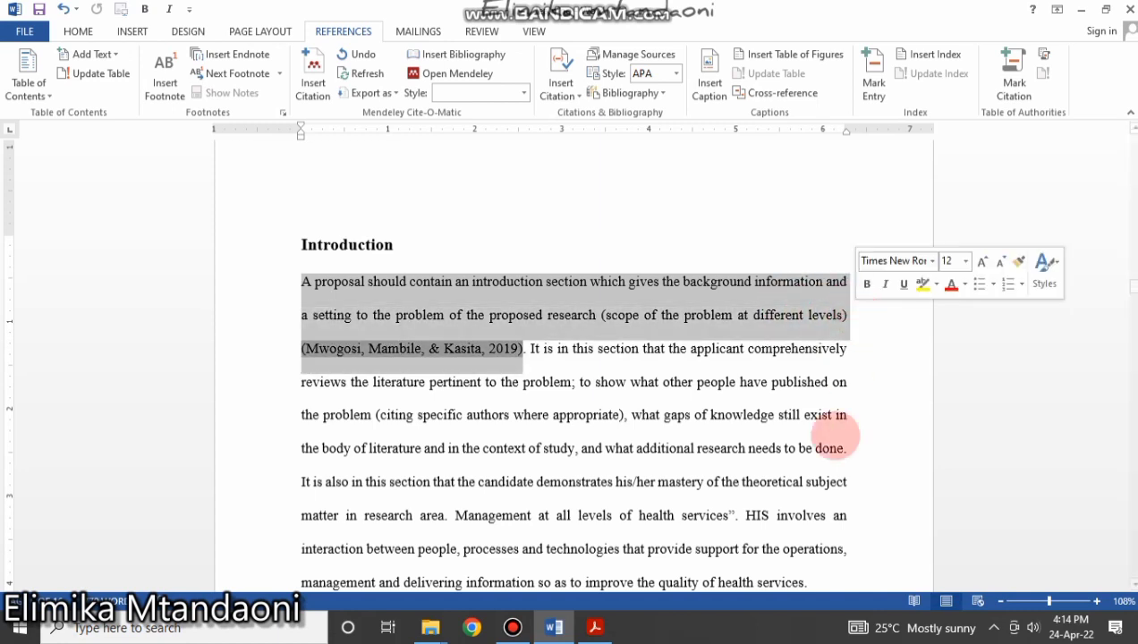
{"action": "left_click", "coordinate": [687, 463]}
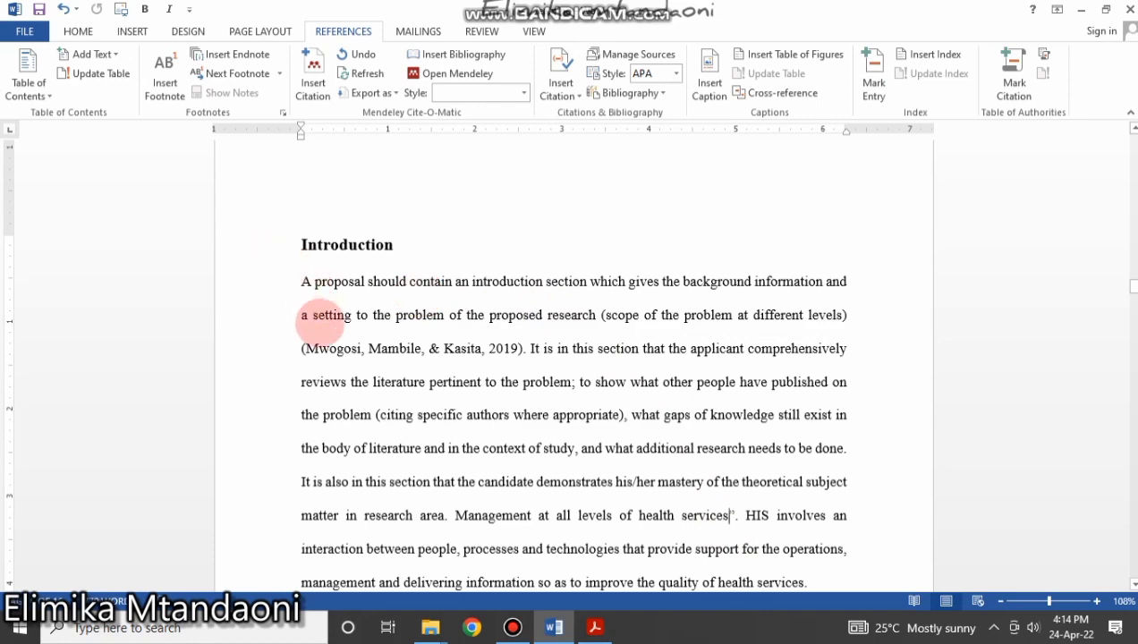
{"action": "left_click", "coordinate": [347, 348]}
{"action": "left_click", "coordinate": [632, 414]}
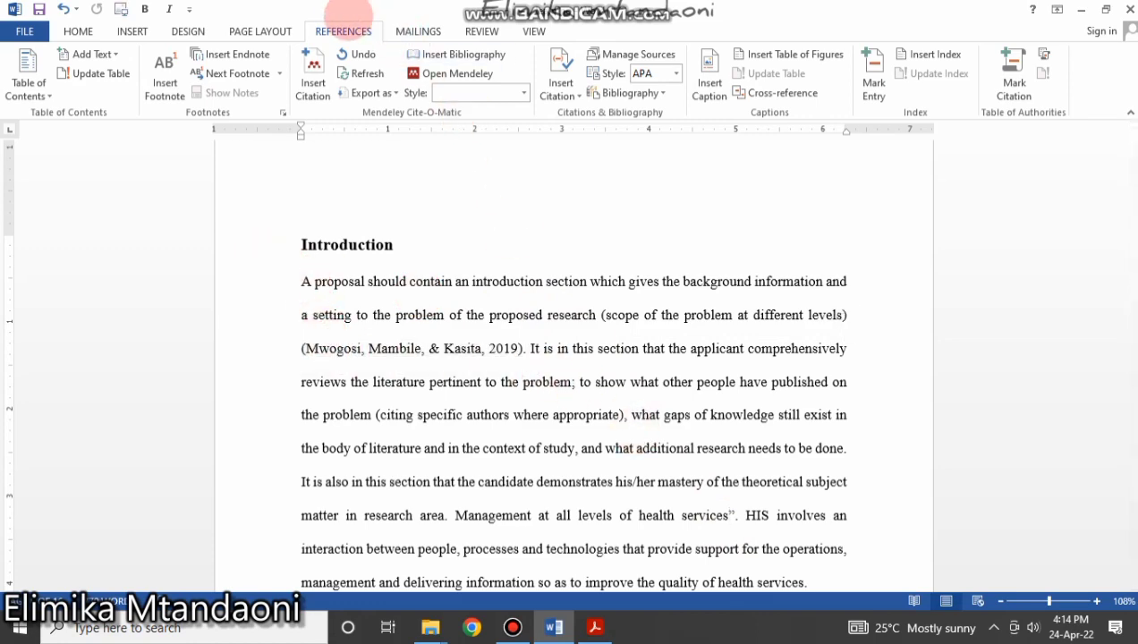
{"action": "scroll", "coordinate": [495, 380], "scroll_direction": "down", "scroll_amount": 4}
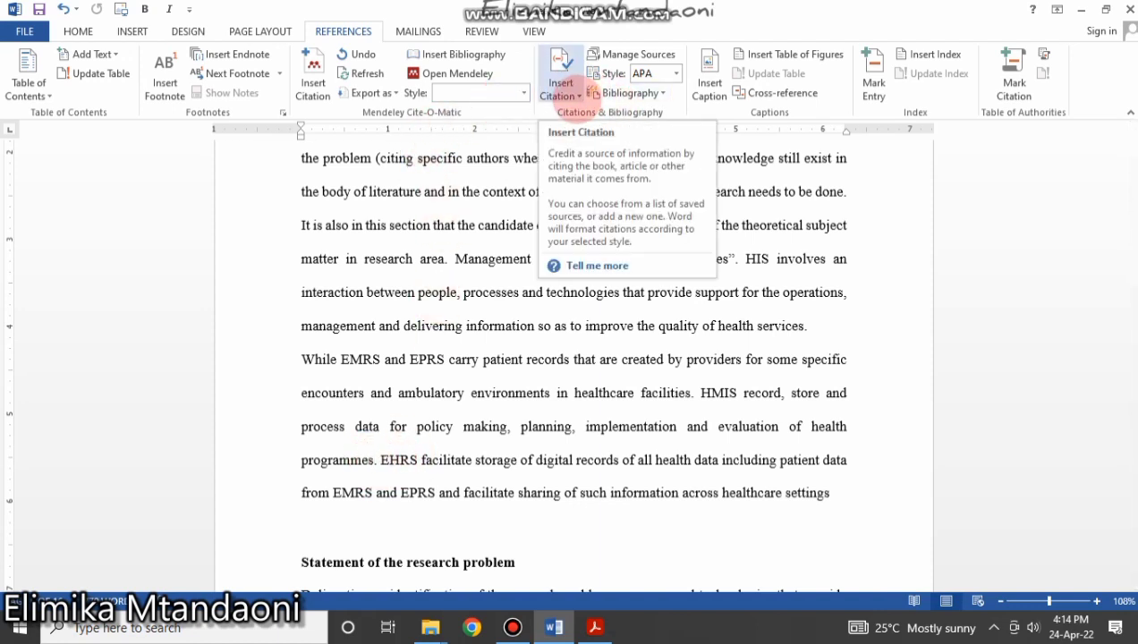
Create the single-author 2020 book 'Fundamentals of networking' (Dodoma: Kimbiko) and insert its citation.
{"action": "left_click", "coordinate": [577, 94]}
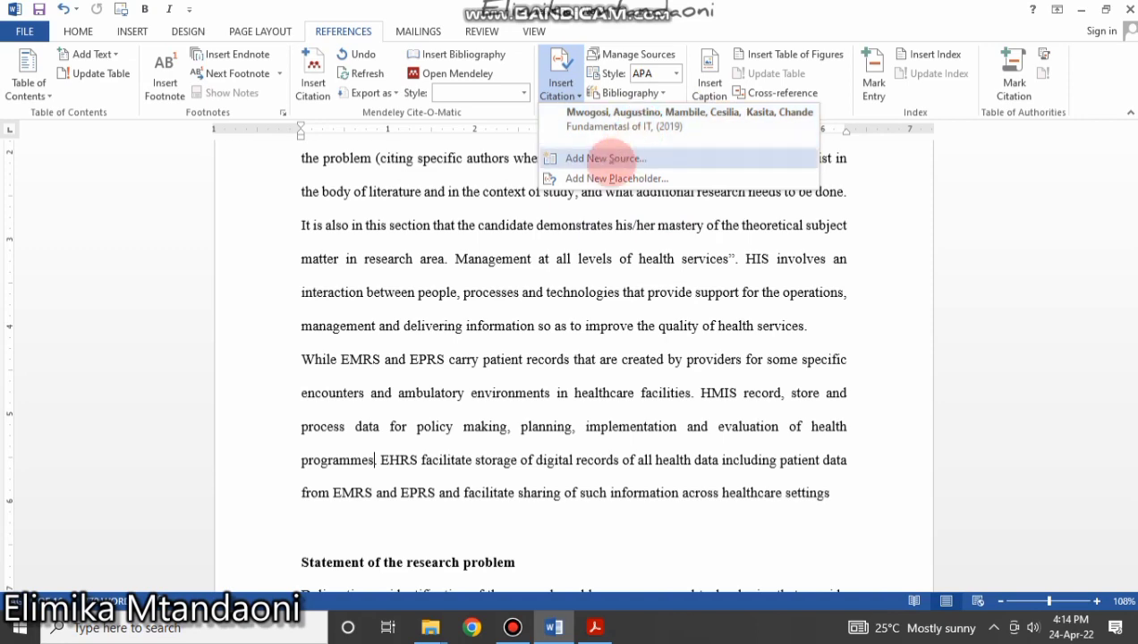
{"action": "left_click", "coordinate": [605, 158]}
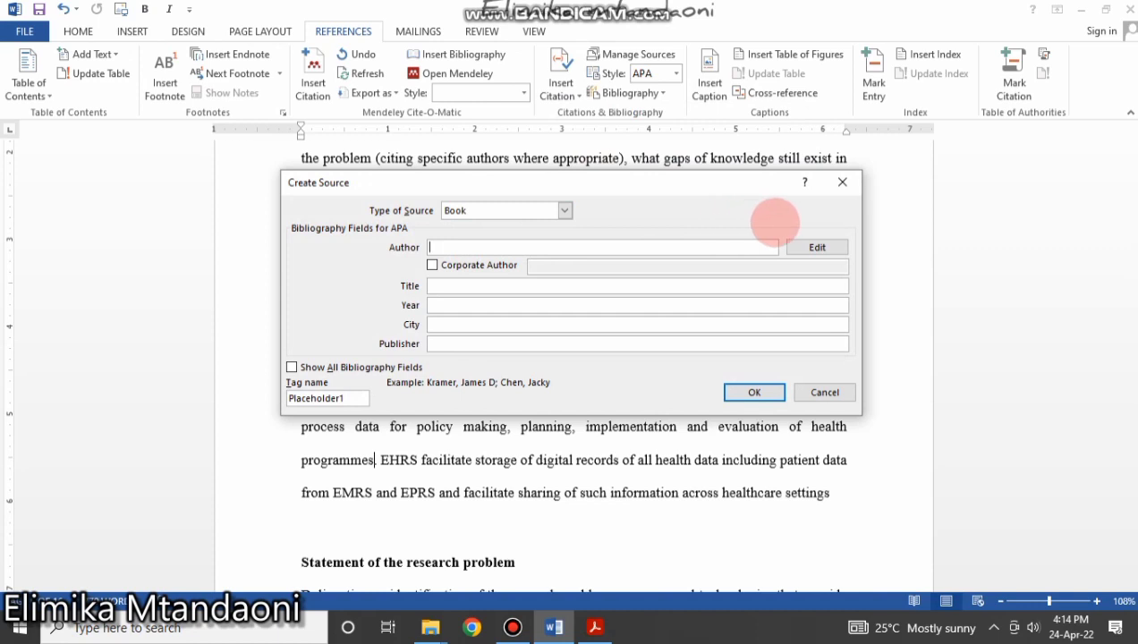
{"action": "left_click", "coordinate": [817, 247]}
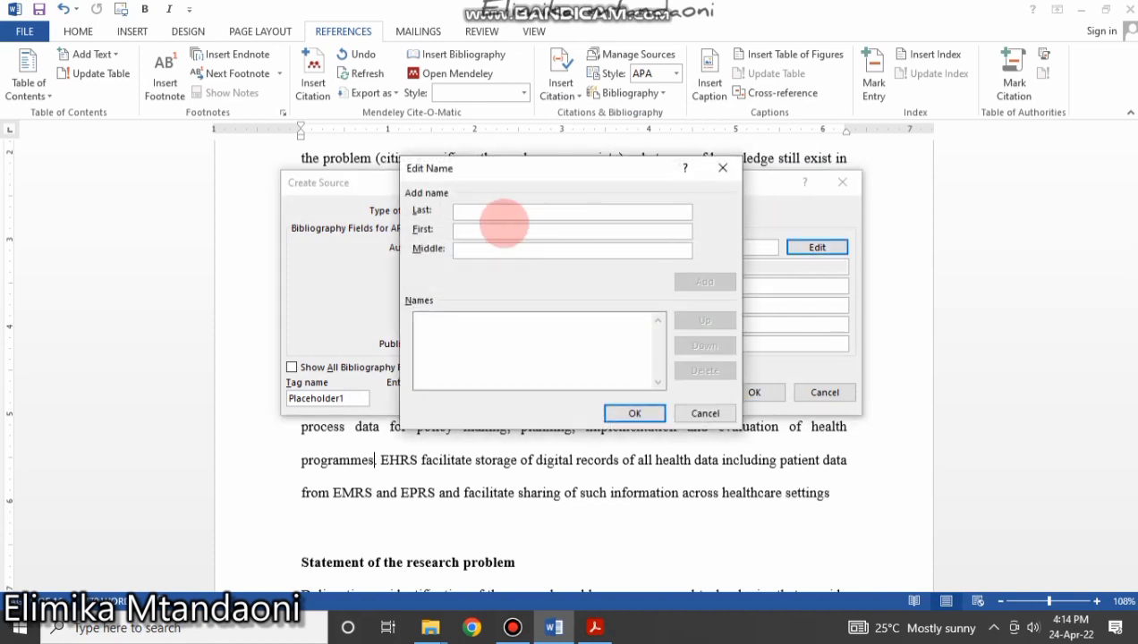
{"action": "type", "text": "Ulomi"}
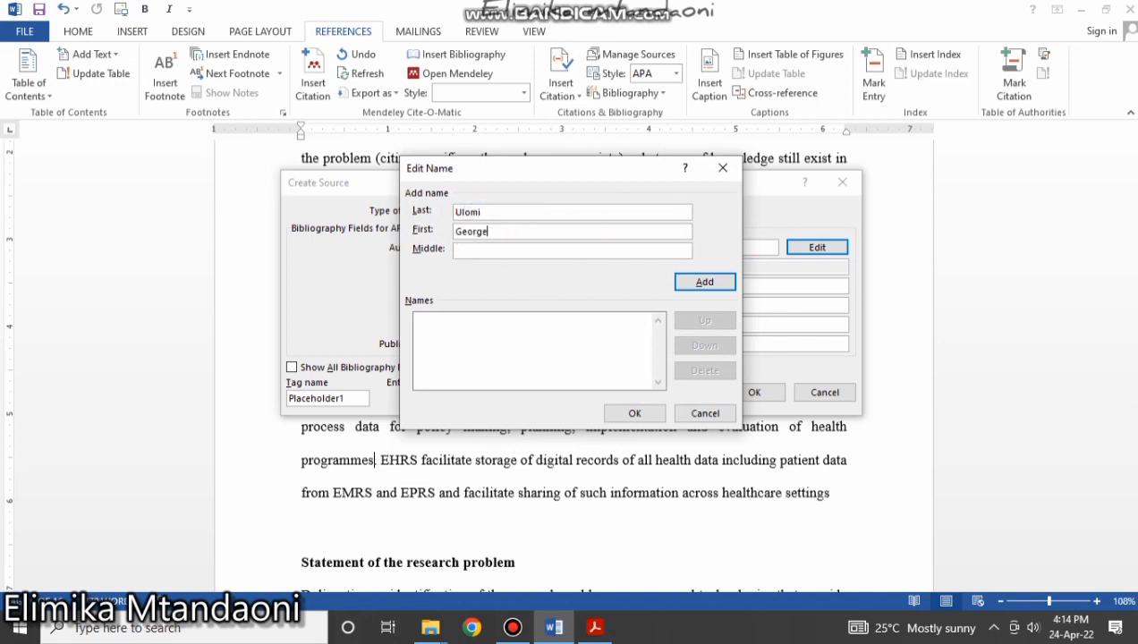
{"action": "left_click", "coordinate": [706, 284]}
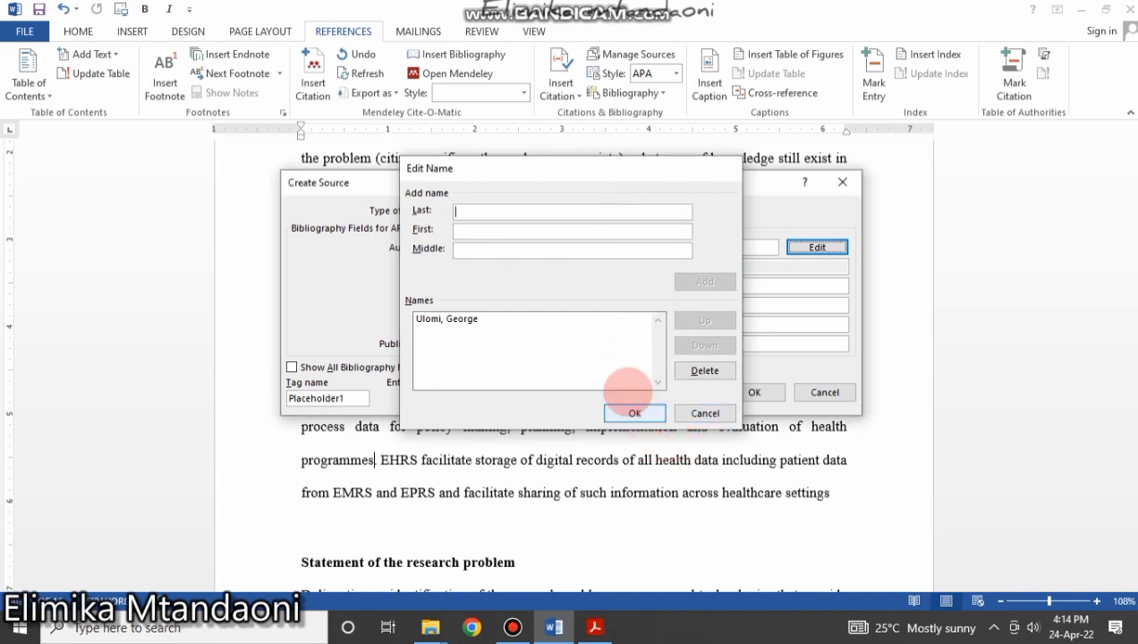
{"action": "left_click", "coordinate": [631, 413]}
{"action": "left_click", "coordinate": [463, 286]}
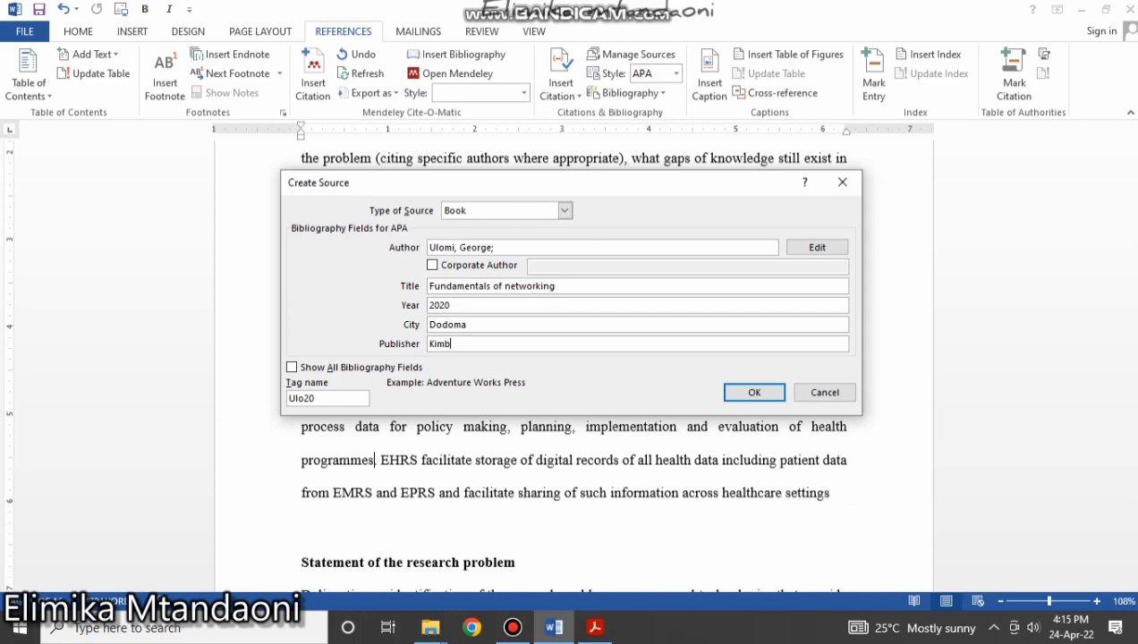
{"action": "type", "text": "Kimbiko"}
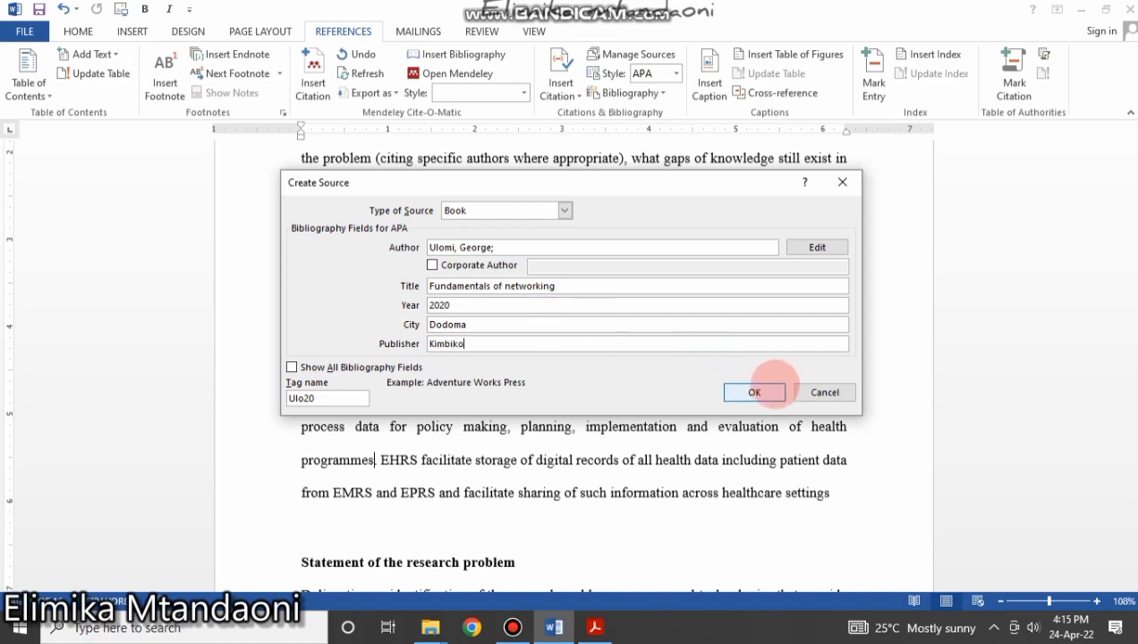
{"action": "left_click", "coordinate": [738, 391]}
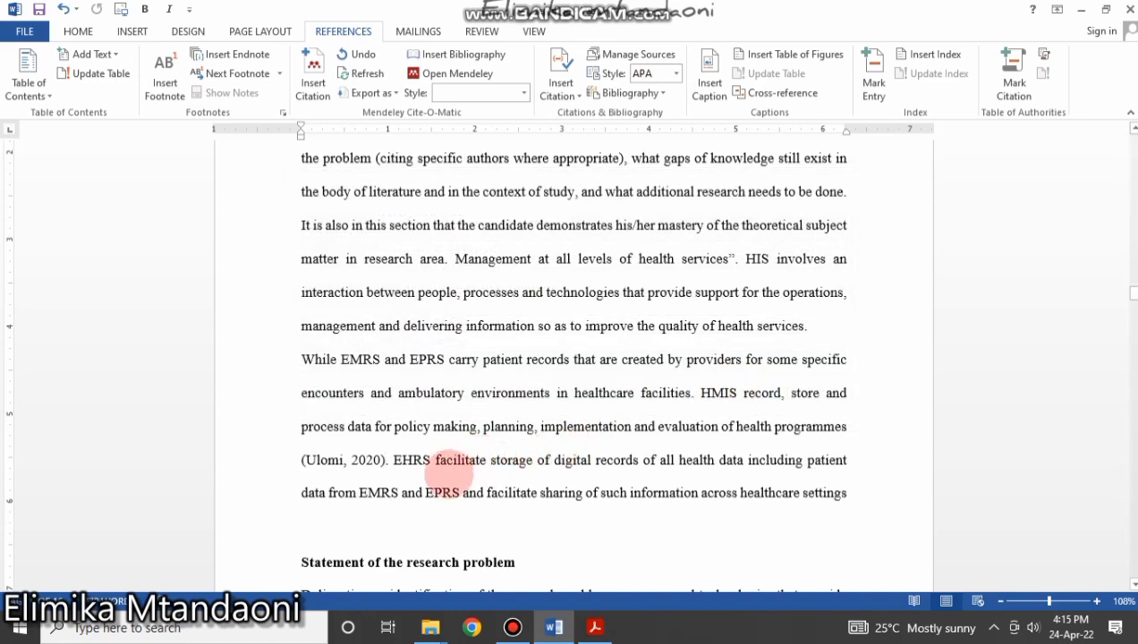
{"action": "left_click", "coordinate": [348, 459]}
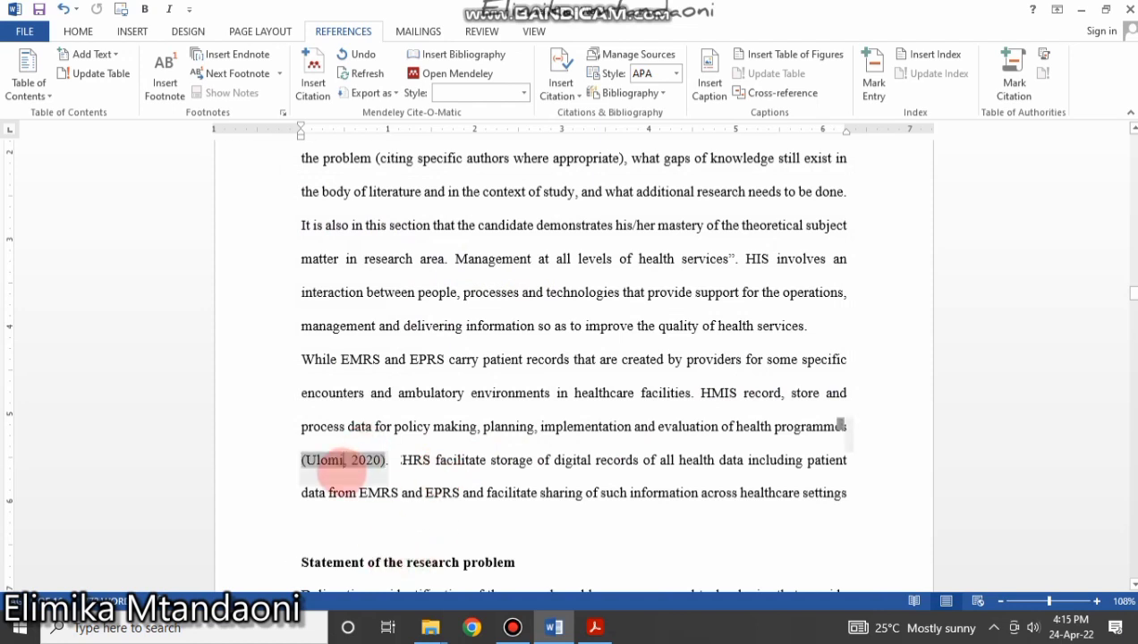
{"action": "left_click", "coordinate": [634, 494]}
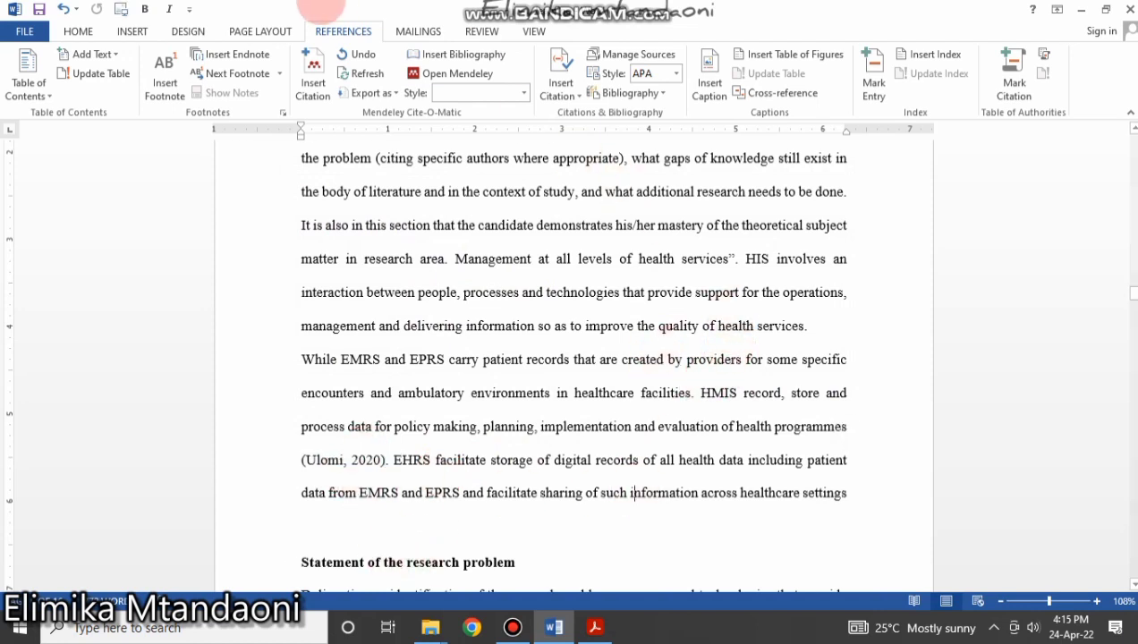
{"action": "left_click", "coordinate": [487, 426]}
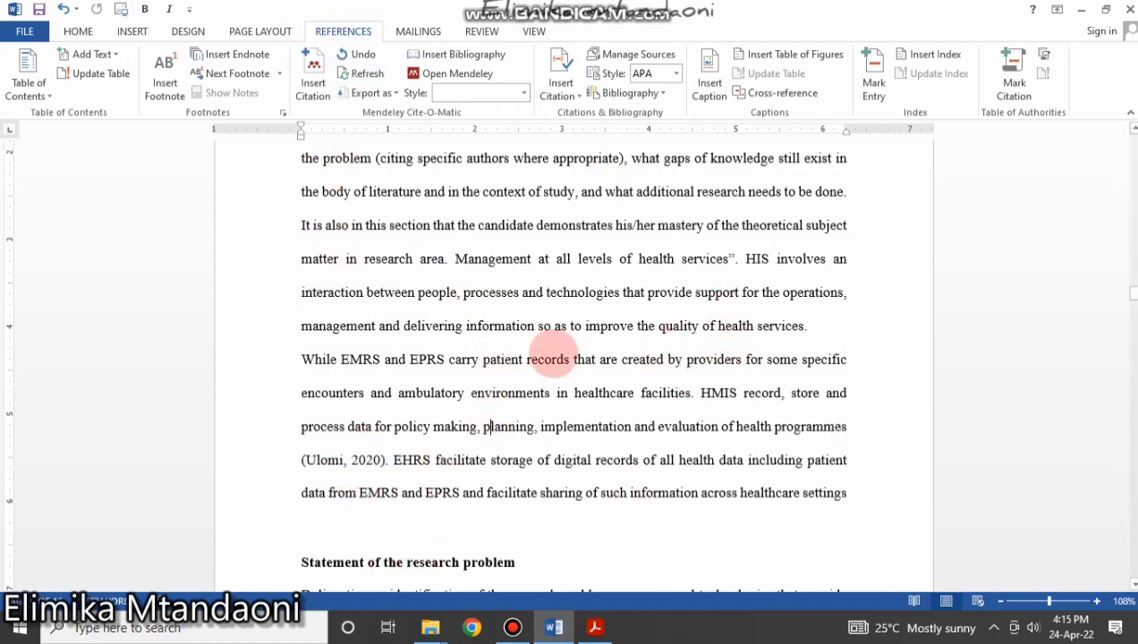
{"action": "scroll", "coordinate": [996, 338], "scroll_direction": "down", "scroll_amount": 3}
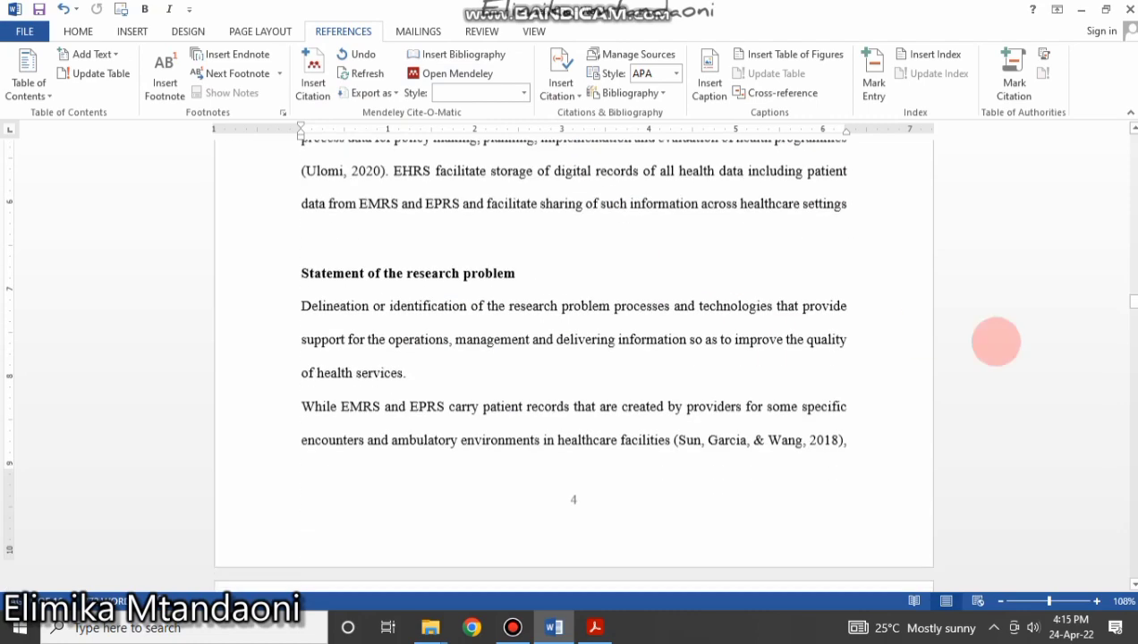
{"action": "left_click_drag", "start_coordinate": [1133, 302], "coordinate": [1123, 584]}
{"action": "scroll", "coordinate": [761, 475], "scroll_direction": "up", "scroll_amount": 4}
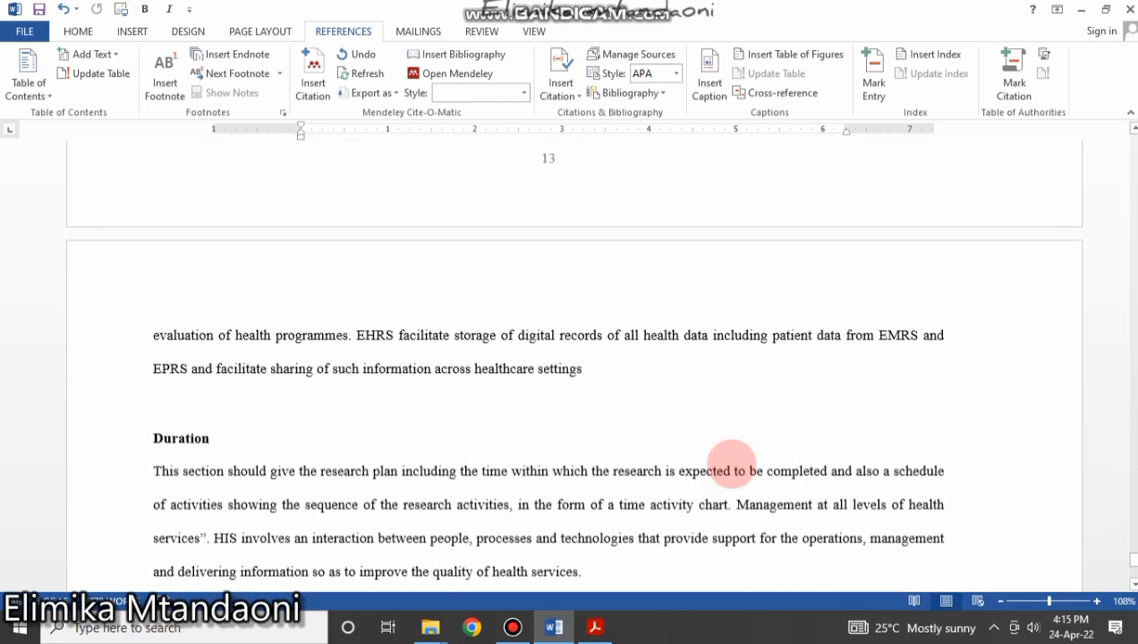
{"action": "scroll", "coordinate": [729, 465], "scroll_direction": "down", "scroll_amount": 4}
{"action": "scroll", "coordinate": [740, 500], "scroll_direction": "up", "scroll_amount": 20}
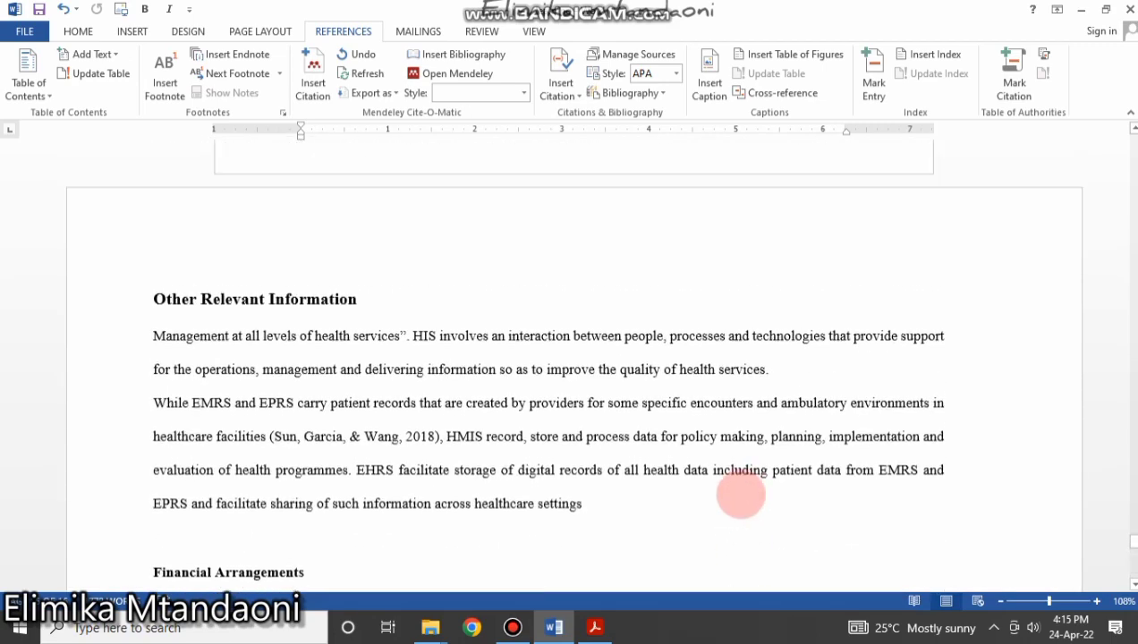
{"action": "scroll", "coordinate": [740, 496], "scroll_direction": "down", "scroll_amount": 5}
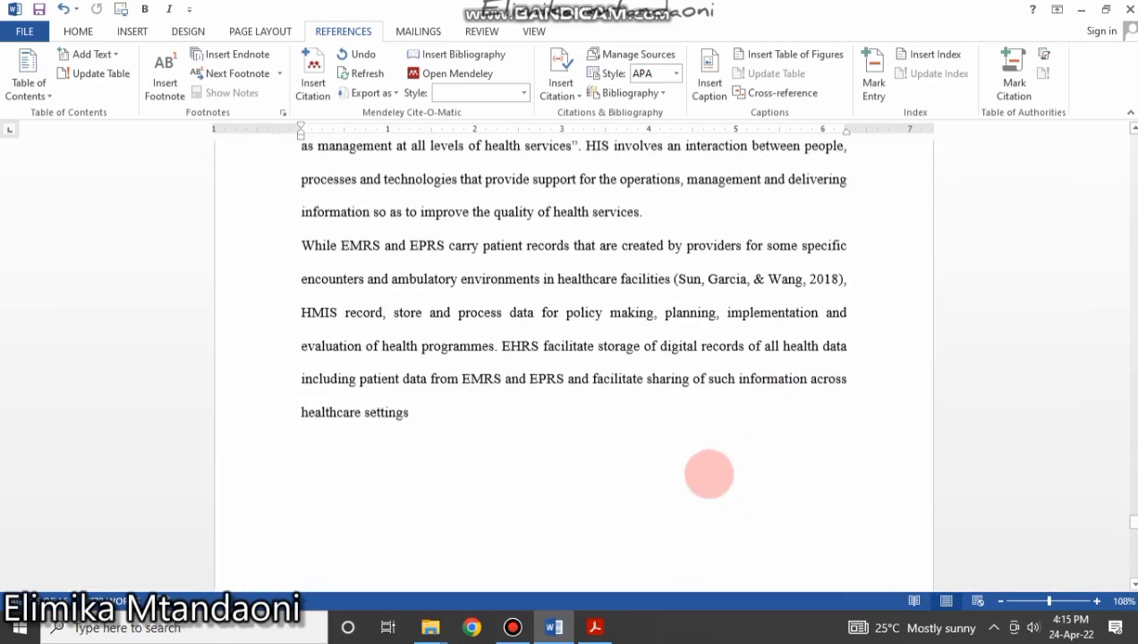
{"action": "scroll", "coordinate": [627, 503], "scroll_direction": "up", "scroll_amount": 1}
{"action": "mouse_move", "coordinate": [415, 542]}
{"action": "left_mouse_down"}
{"action": "mouse_move", "coordinate": [242, 173]}
{"action": "mouse_move", "coordinate": [245, 223]}
{"action": "left_mouse_up"}
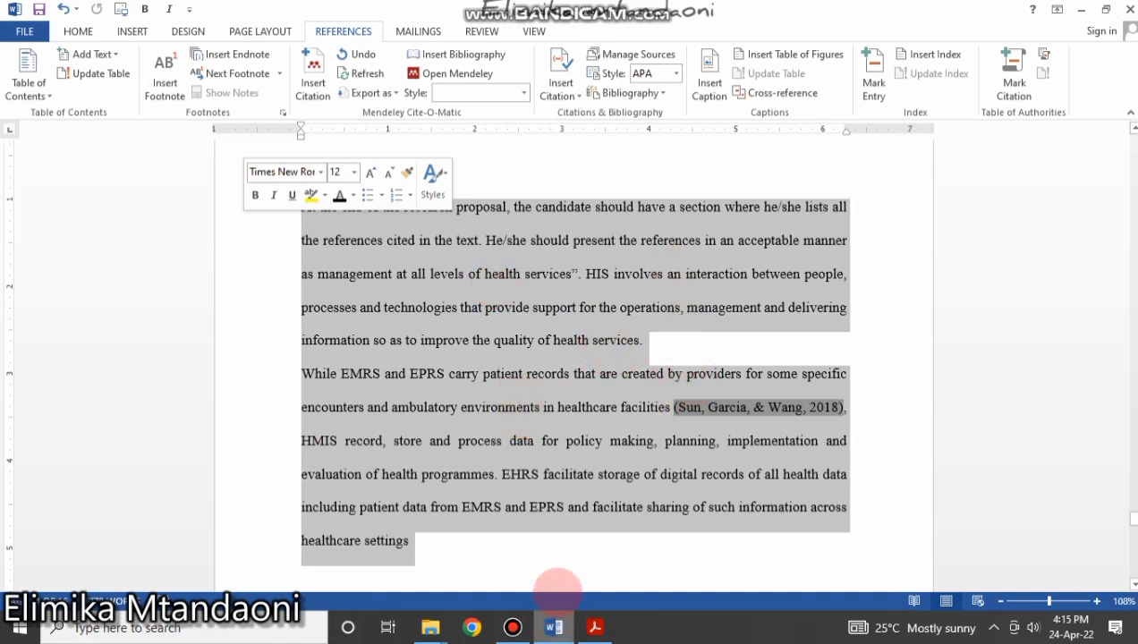
{"action": "scroll", "coordinate": [531, 408], "scroll_direction": "up", "scroll_amount": 20}
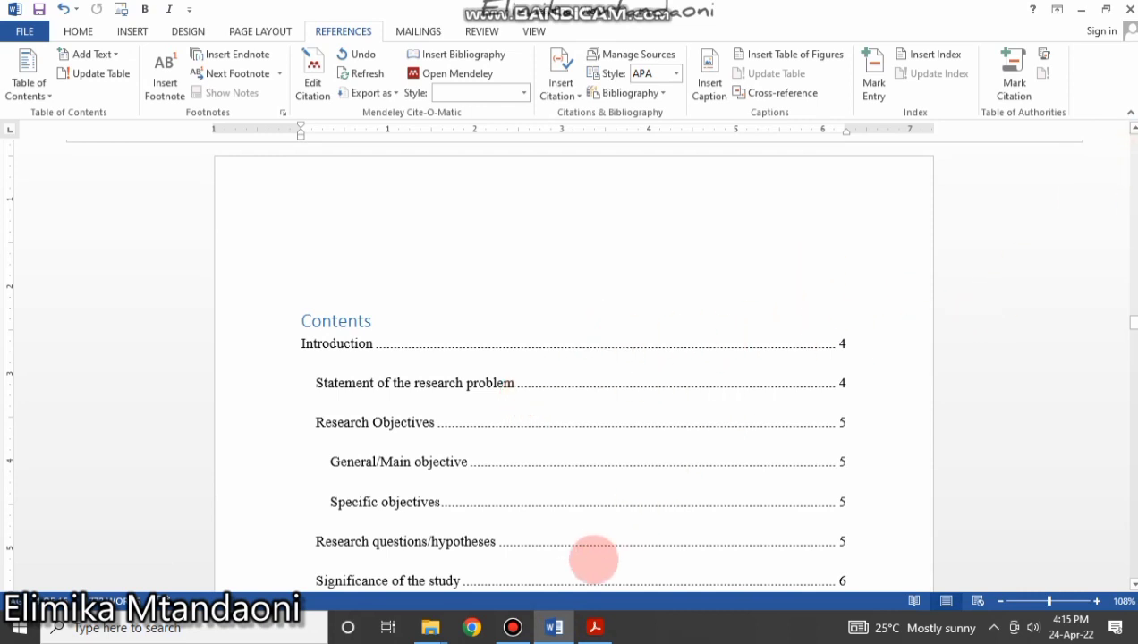
Stop the recorder and insert a bibliography below the References heading.
{"action": "left_click", "coordinate": [513, 627]}
{"action": "left_click", "coordinate": [827, 182]}
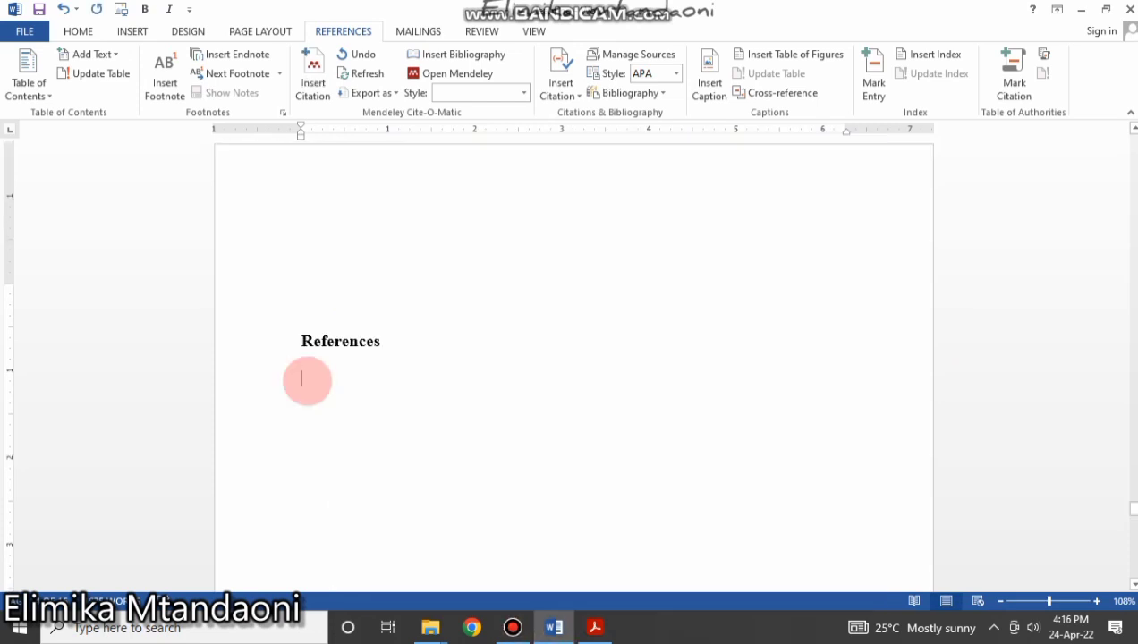
{"action": "left_click", "coordinate": [315, 378]}
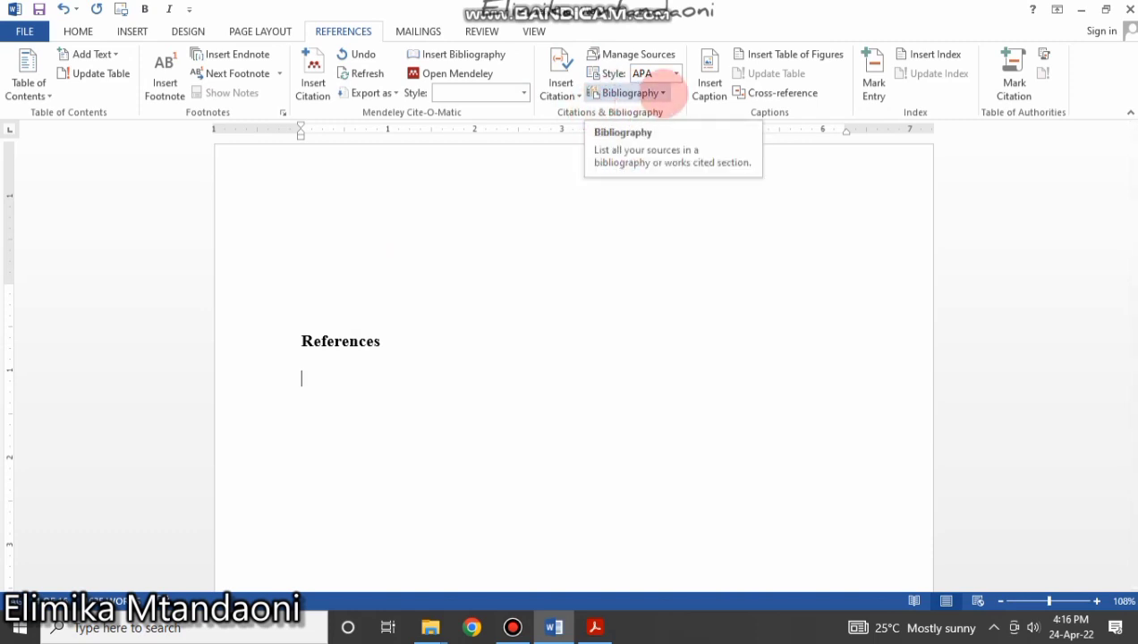
{"action": "left_click", "coordinate": [664, 93]}
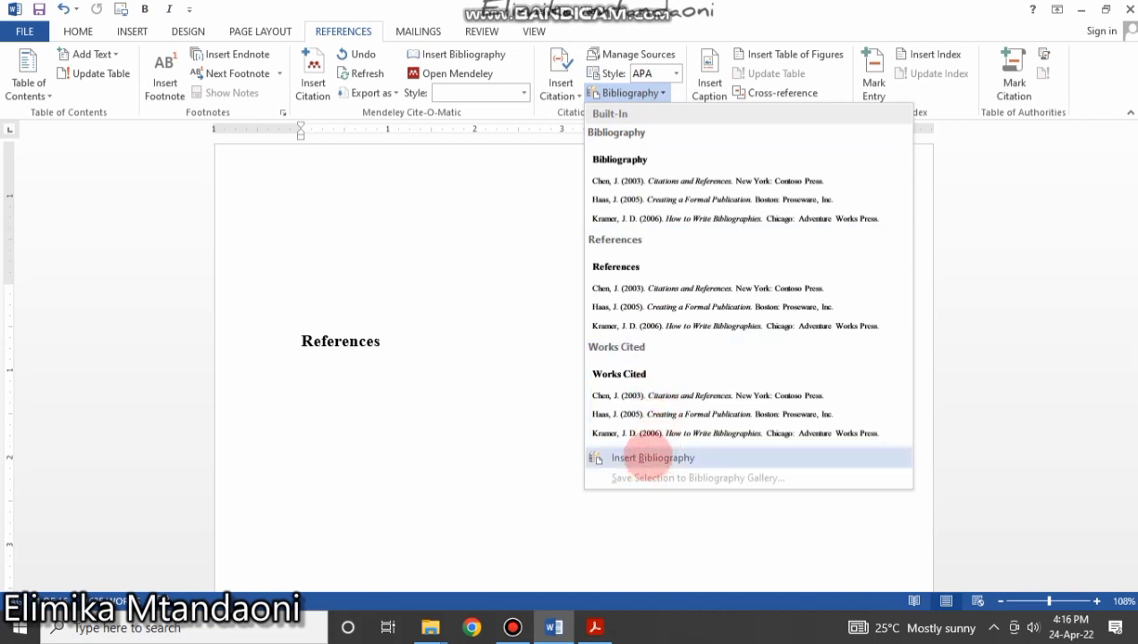
{"action": "left_click", "coordinate": [643, 457]}
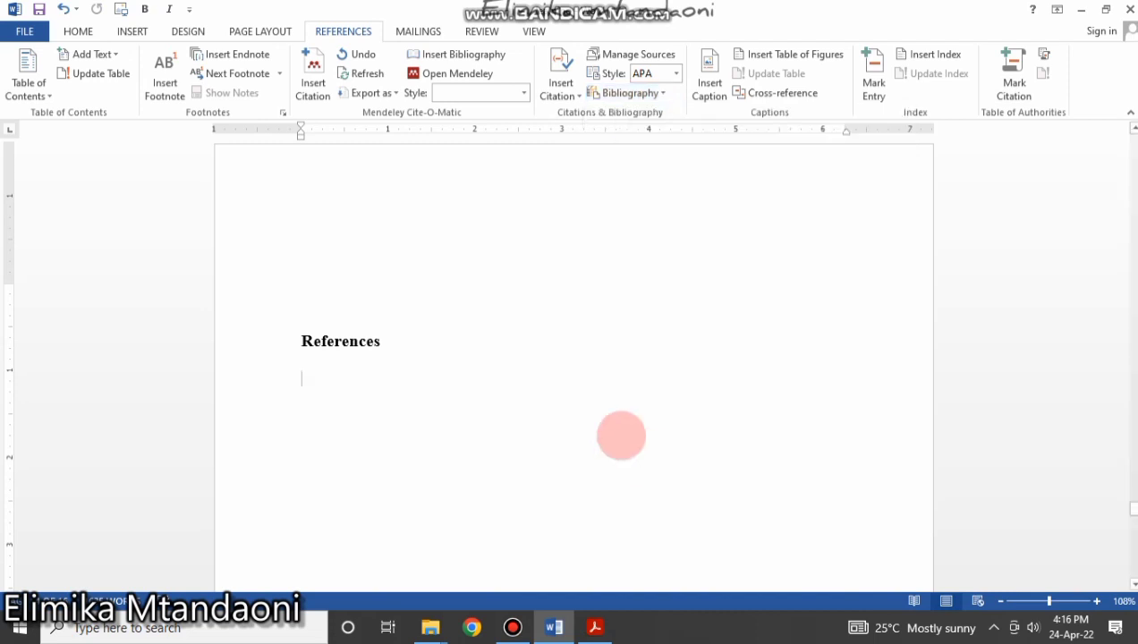
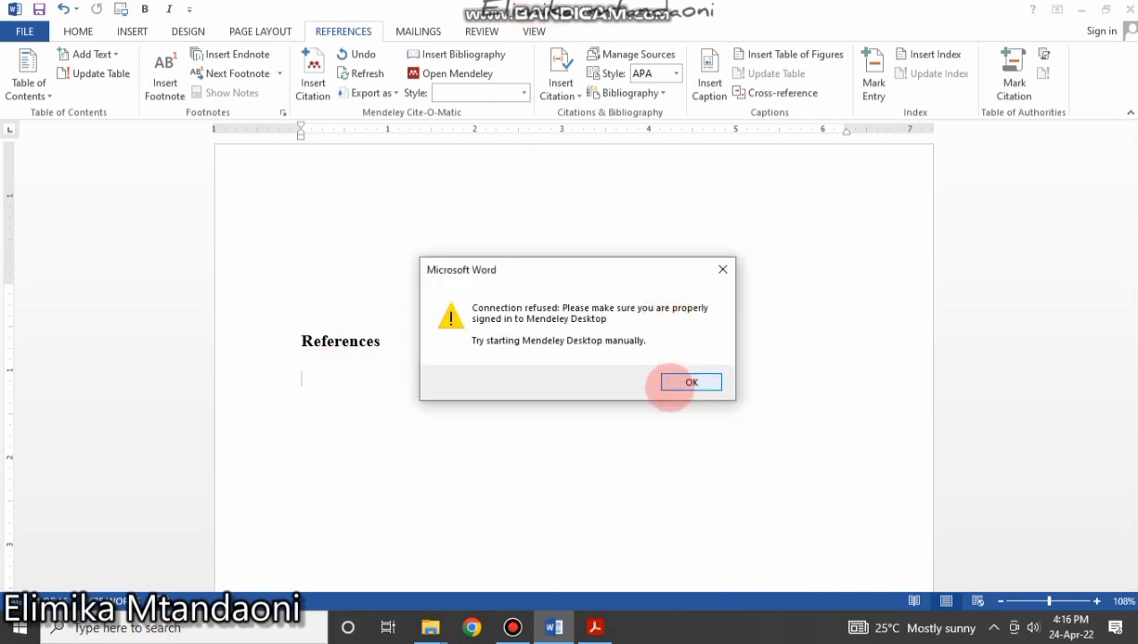
Dismiss the Mendeley error and insert the Sun, Garcia & Wang (2018) entry under References.
{"action": "left_click", "coordinate": [673, 383]}
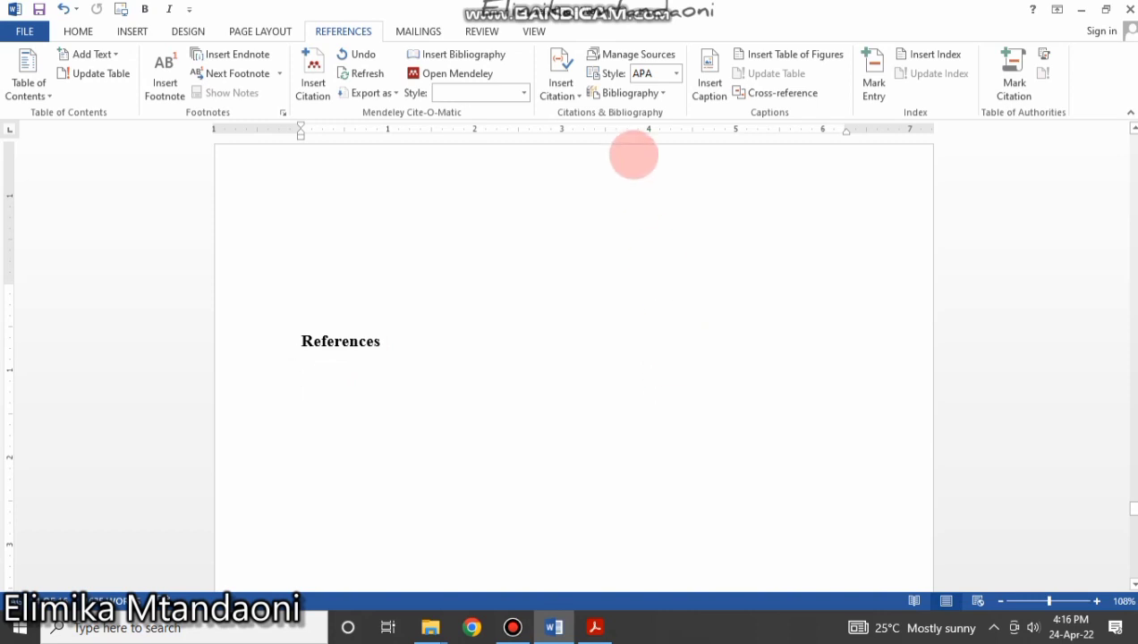
{"action": "left_click", "coordinate": [659, 94]}
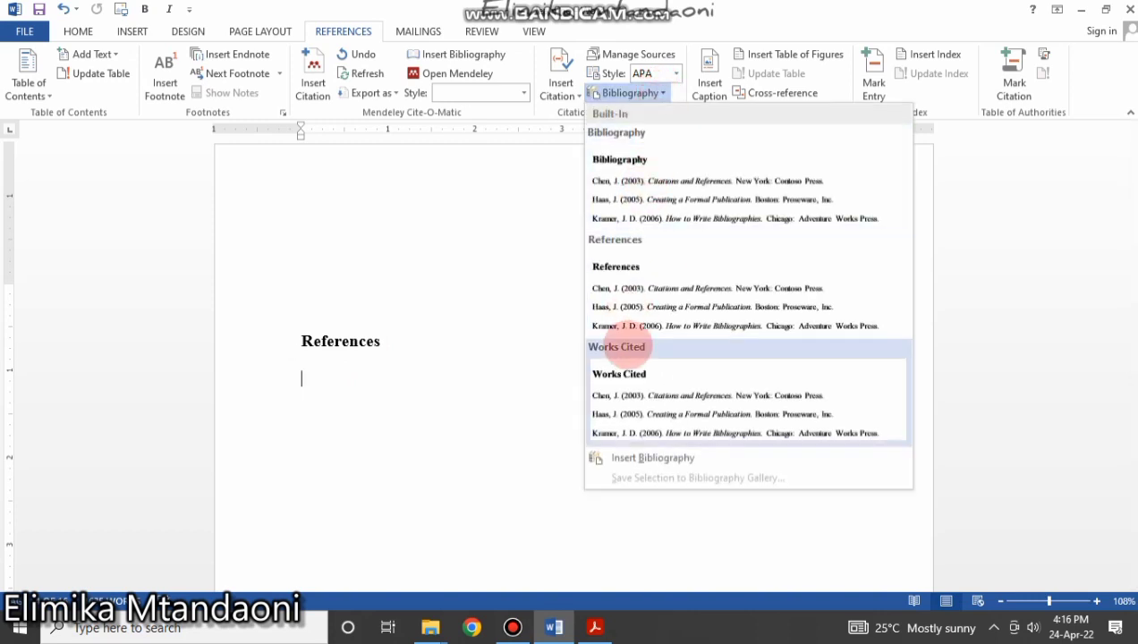
{"action": "left_click", "coordinate": [658, 459]}
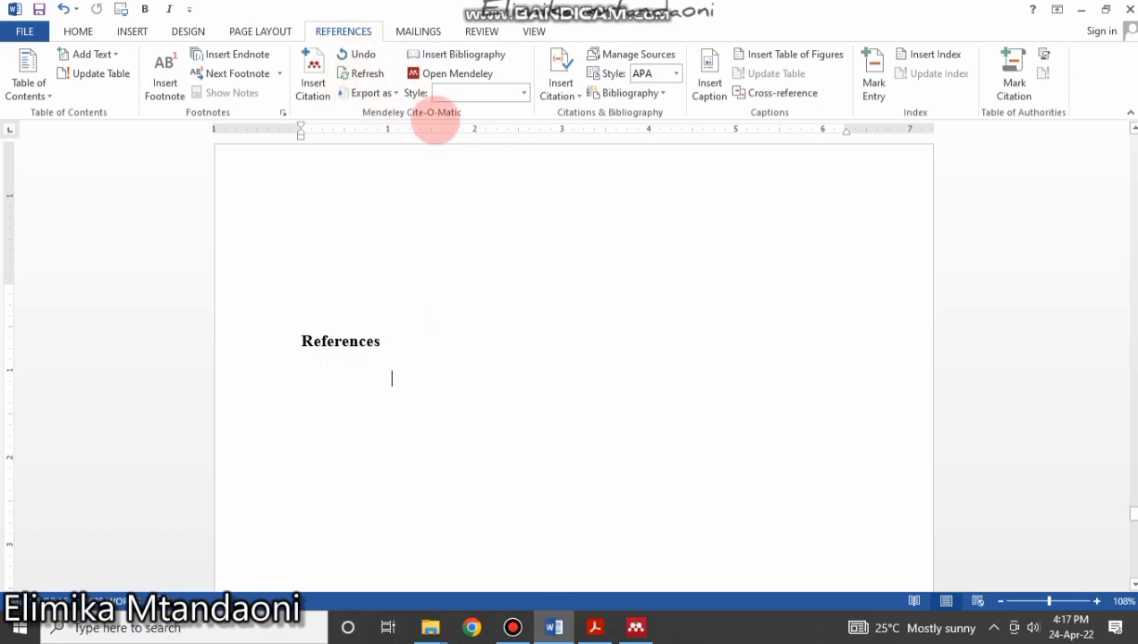
{"action": "left_click", "coordinate": [459, 56]}
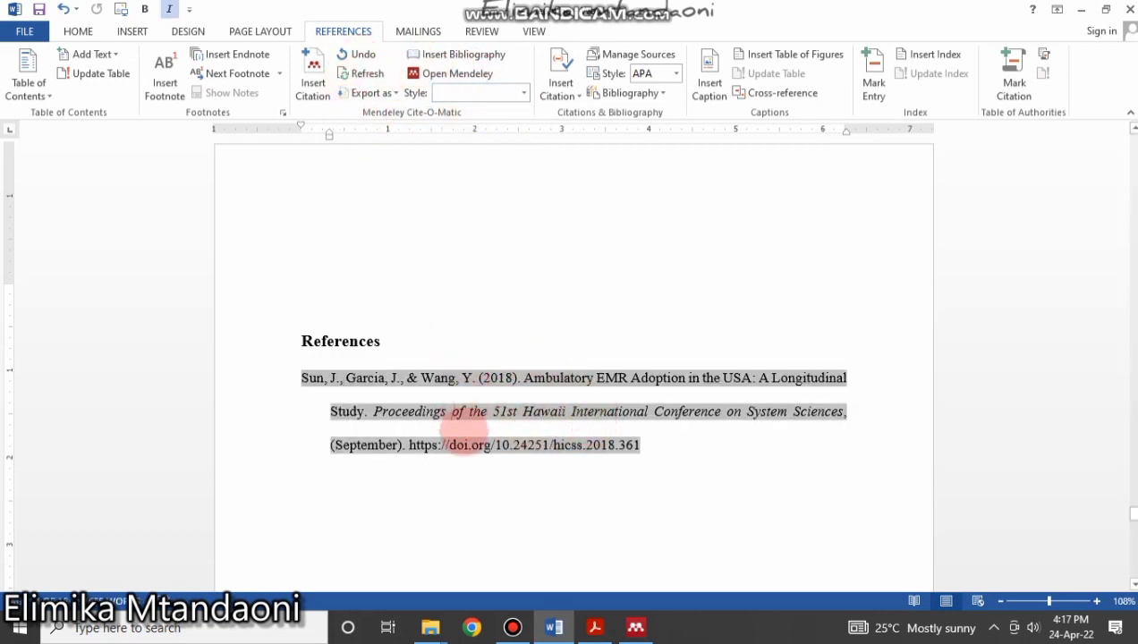
{"action": "scroll", "coordinate": [464, 432], "scroll_direction": "up", "scroll_amount": 1}
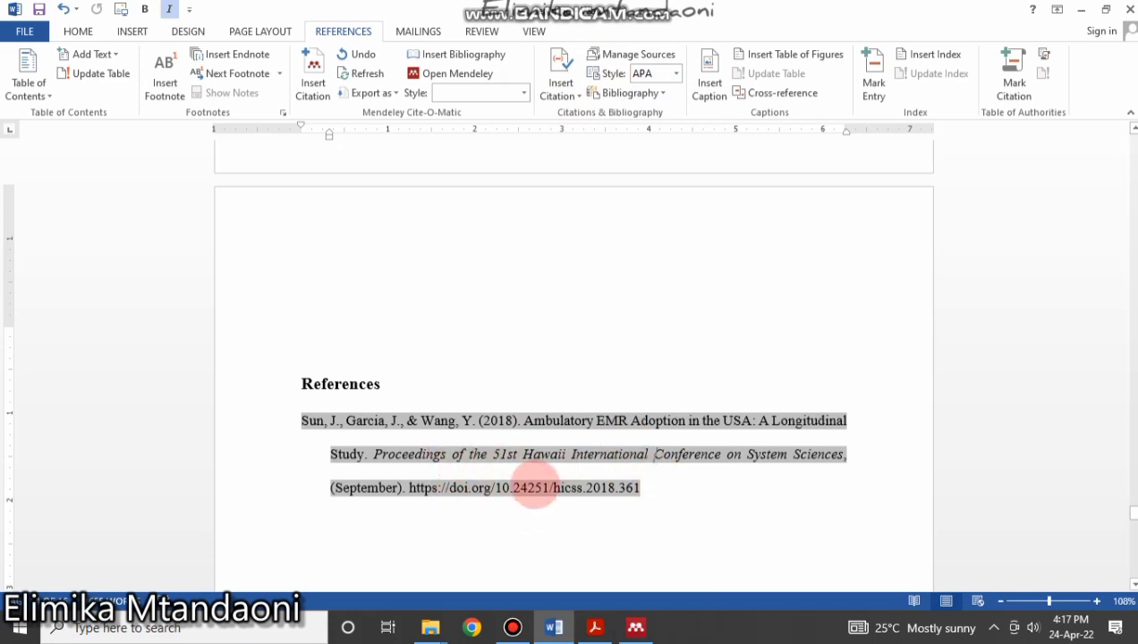
{"action": "key", "text": "Delete"}
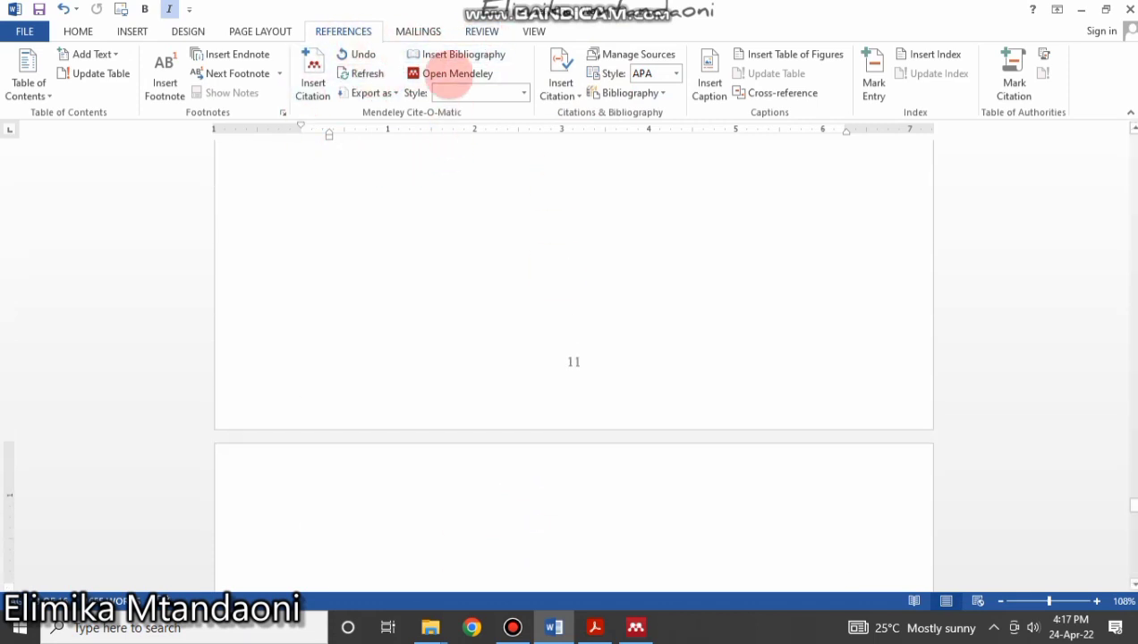
{"action": "scroll", "coordinate": [562, 208], "scroll_direction": "up", "scroll_amount": 3}
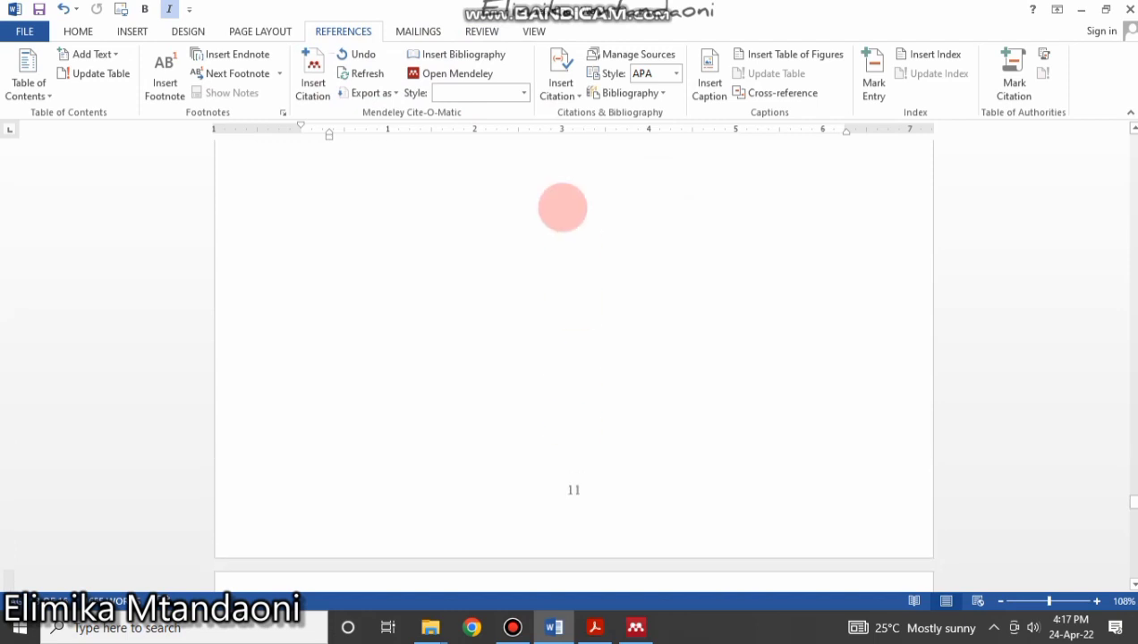
{"action": "scroll", "coordinate": [463, 321], "scroll_direction": "down", "scroll_amount": 1}
{"action": "scroll", "coordinate": [463, 309], "scroll_direction": "up", "scroll_amount": 20}
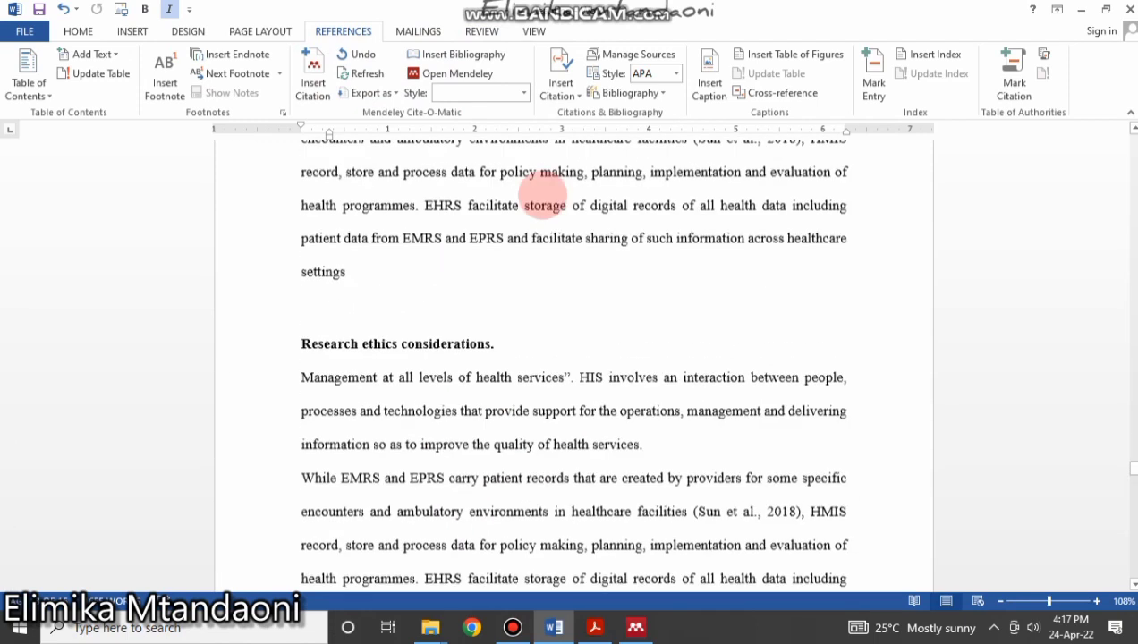
{"action": "scroll", "coordinate": [544, 191], "scroll_direction": "up", "scroll_amount": 1}
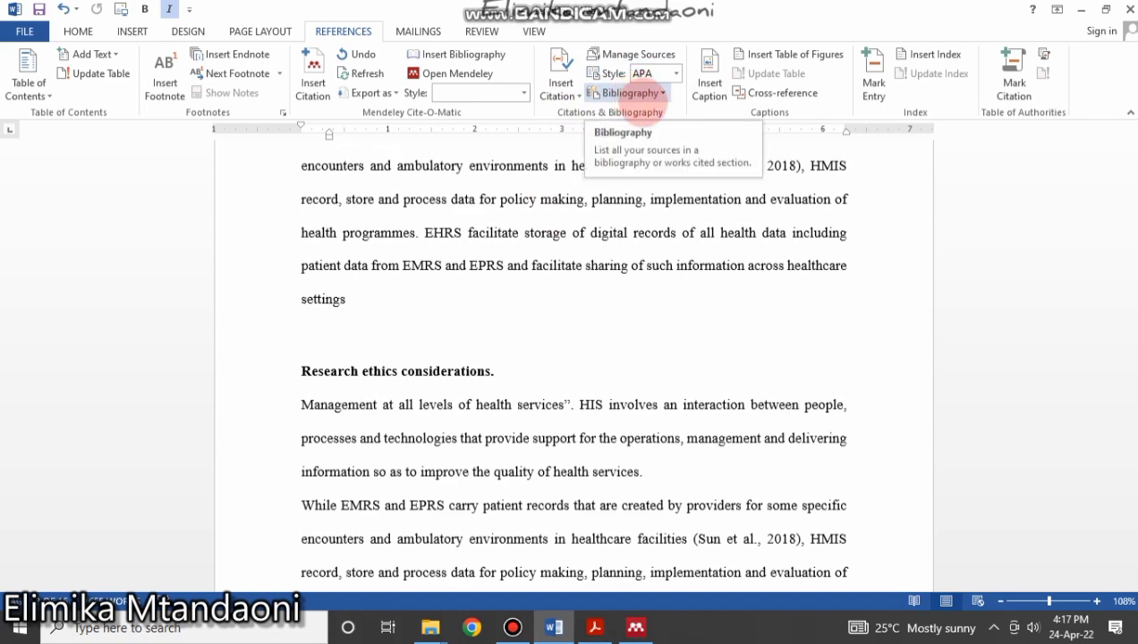
{"action": "scroll", "coordinate": [611, 491], "scroll_direction": "down", "scroll_amount": 2}
{"action": "scroll", "coordinate": [611, 491], "scroll_direction": "down", "scroll_amount": 6}
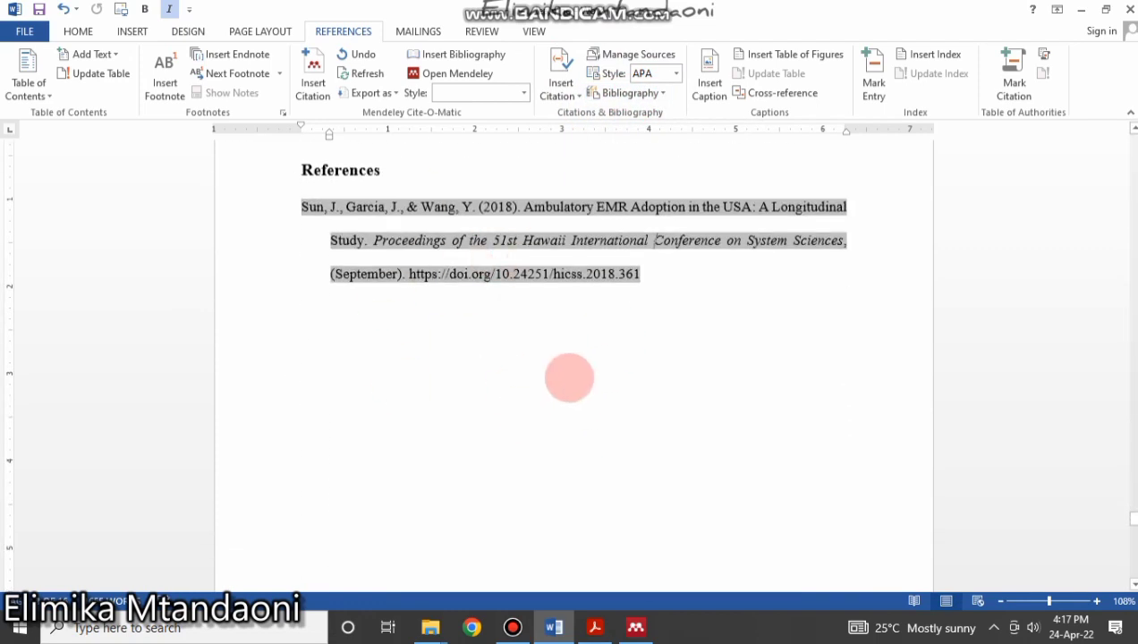
{"action": "scroll", "coordinate": [669, 264], "scroll_direction": "up", "scroll_amount": 2}
{"action": "scroll", "coordinate": [670, 264], "scroll_direction": "up", "scroll_amount": 2}
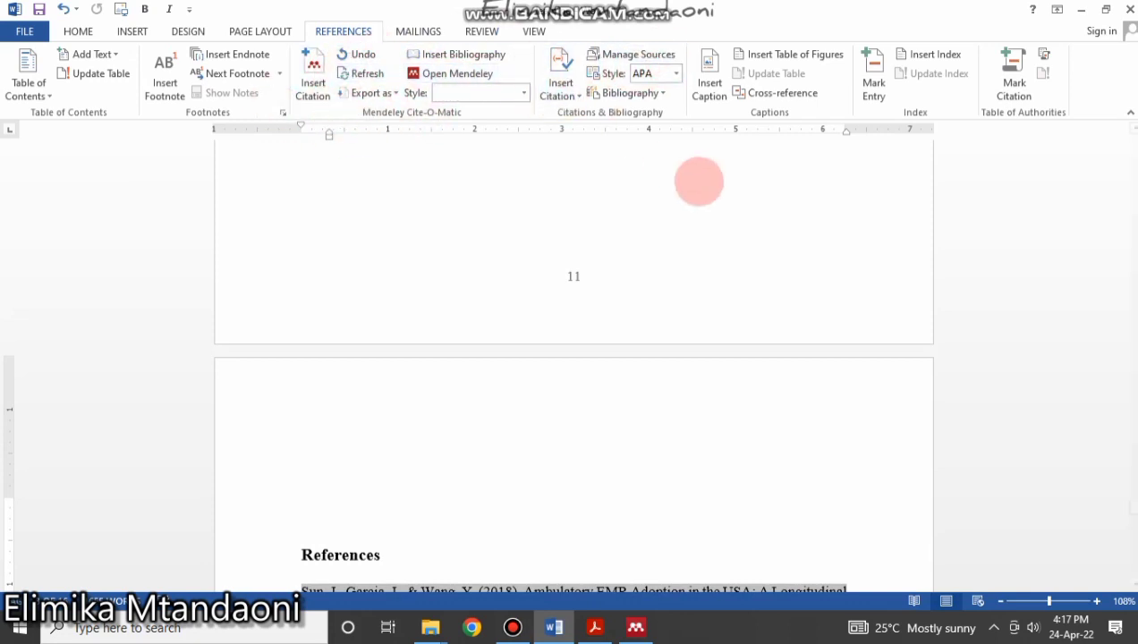
{"action": "scroll", "coordinate": [406, 475], "scroll_direction": "down", "scroll_amount": 3}
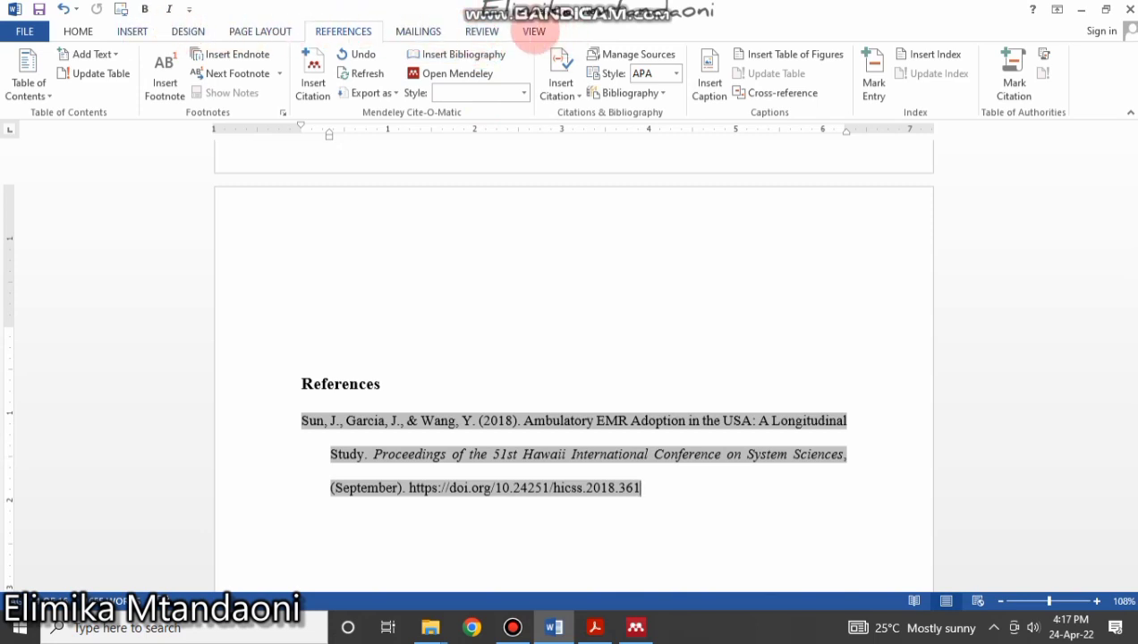
Show the document's heading outline in the Navigation Pane.
{"action": "left_click", "coordinate": [534, 32]}
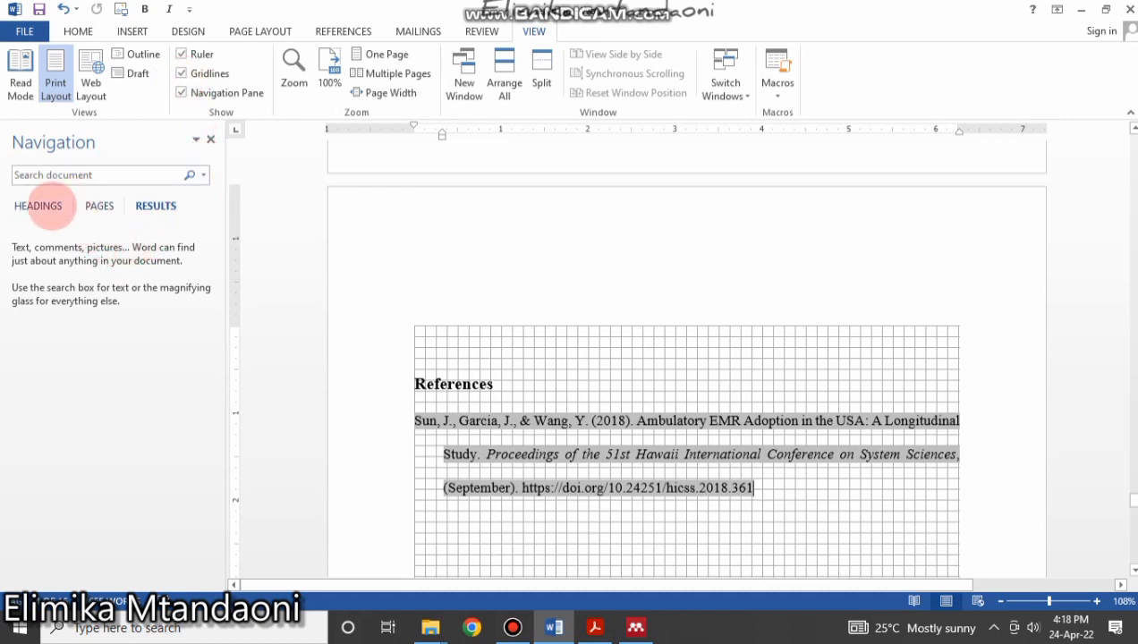
{"action": "left_click", "coordinate": [38, 206]}
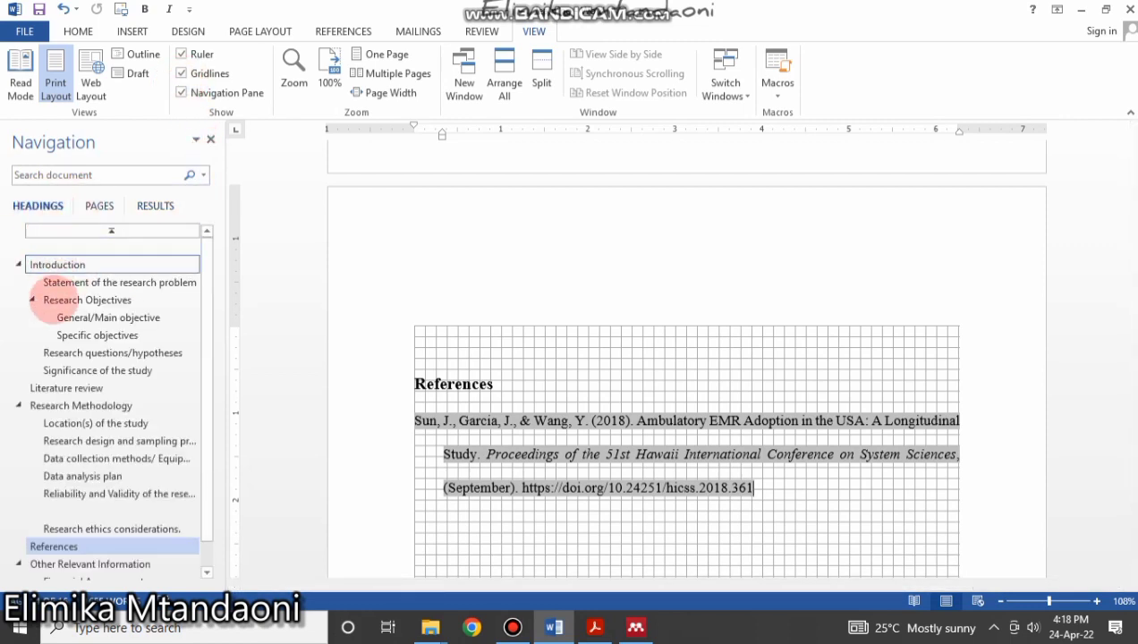
{"action": "scroll", "coordinate": [42, 425], "scroll_direction": "down", "scroll_amount": 2}
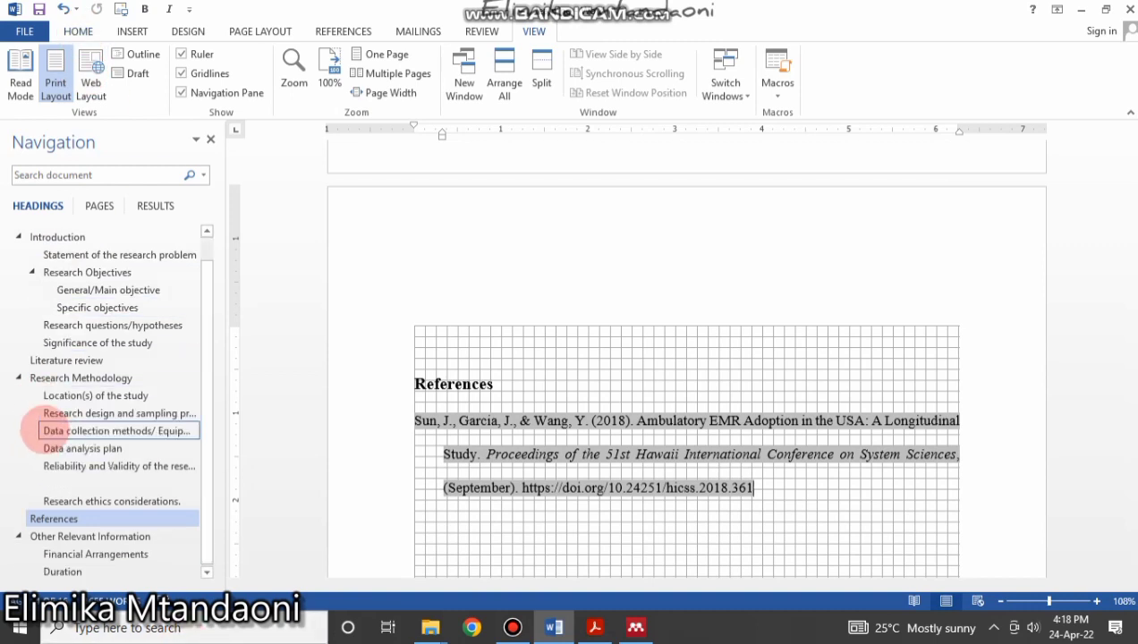
{"action": "scroll", "coordinate": [62, 401], "scroll_direction": "up", "scroll_amount": 2}
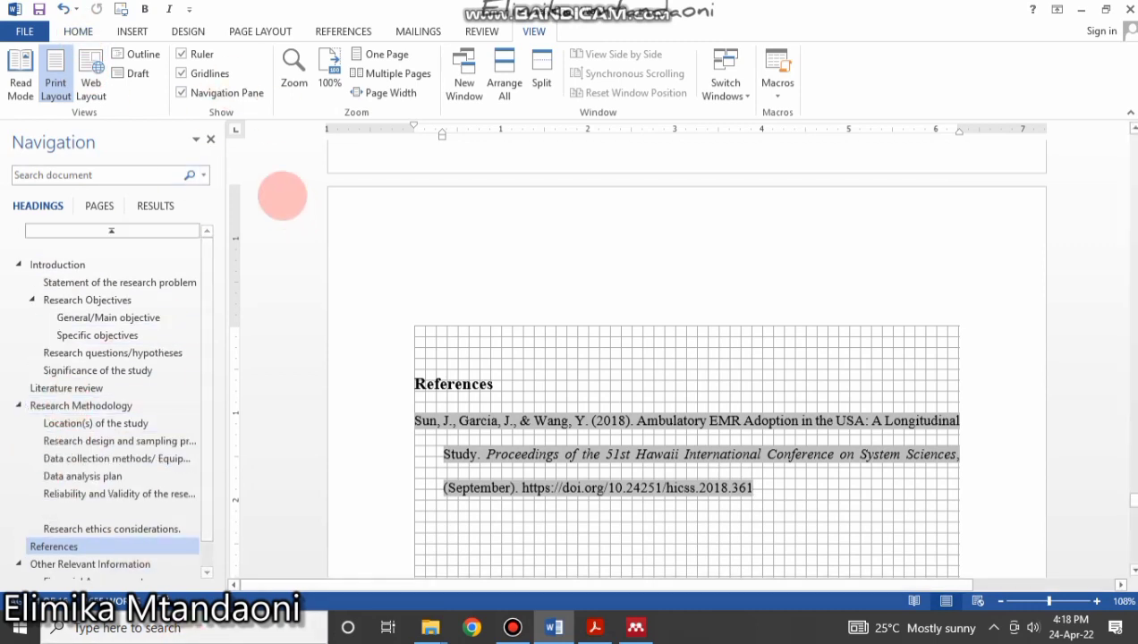
Turn off the Navigation Pane, gridlines and ruler.
{"action": "left_click", "coordinate": [181, 93]}
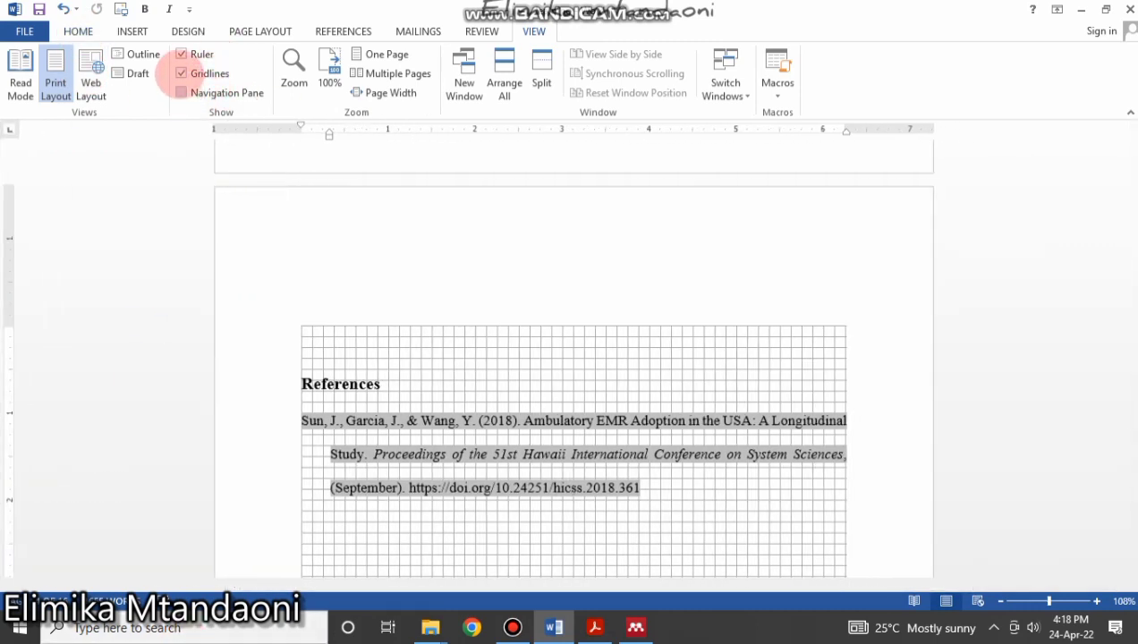
{"action": "left_click", "coordinate": [182, 73]}
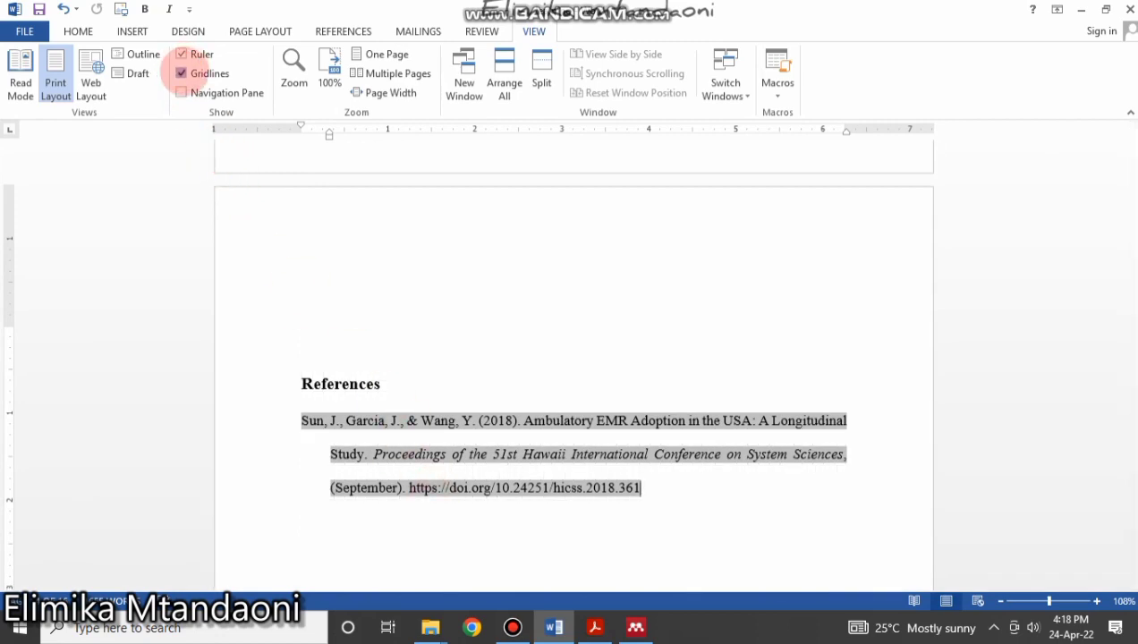
{"action": "scroll", "coordinate": [421, 349], "scroll_direction": "up", "scroll_amount": 3}
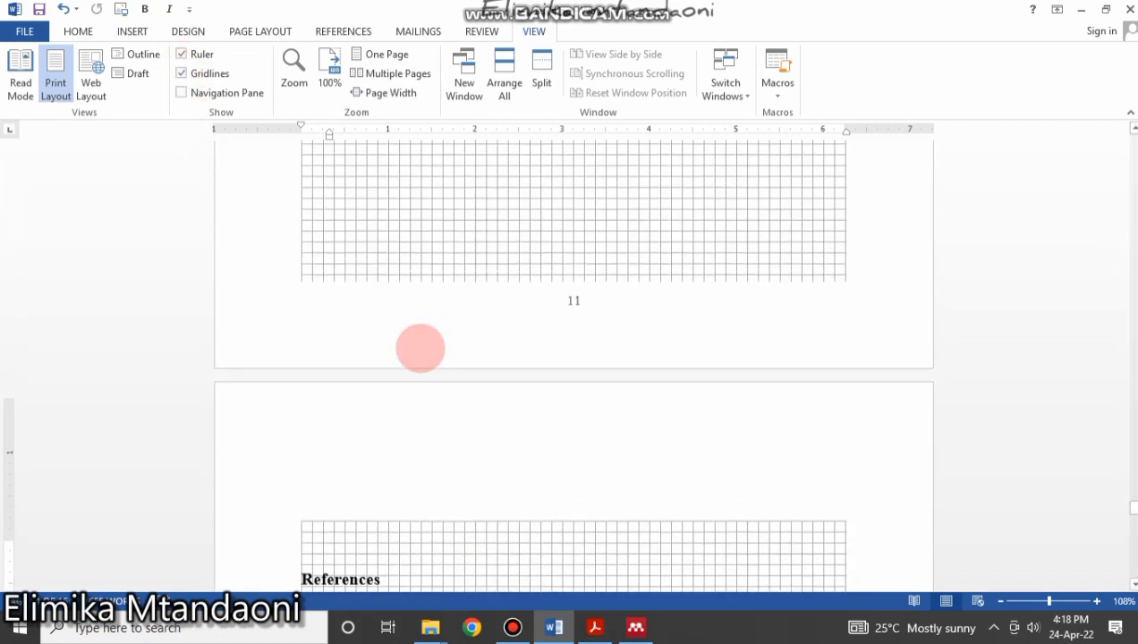
{"action": "scroll", "coordinate": [421, 348], "scroll_direction": "up", "scroll_amount": 10}
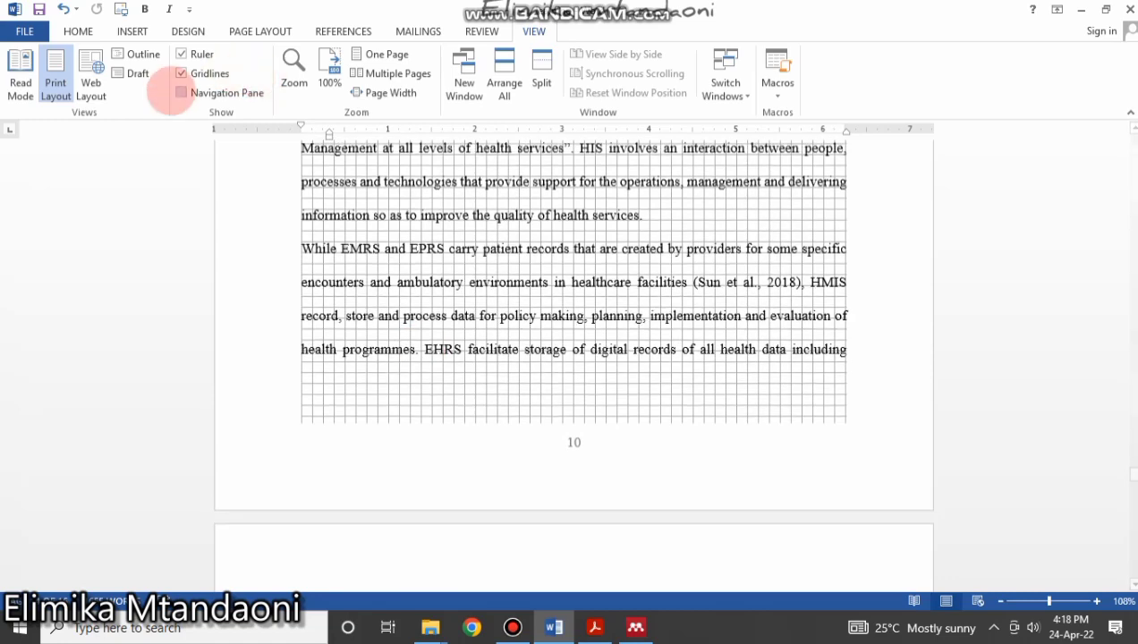
{"action": "left_click", "coordinate": [182, 74]}
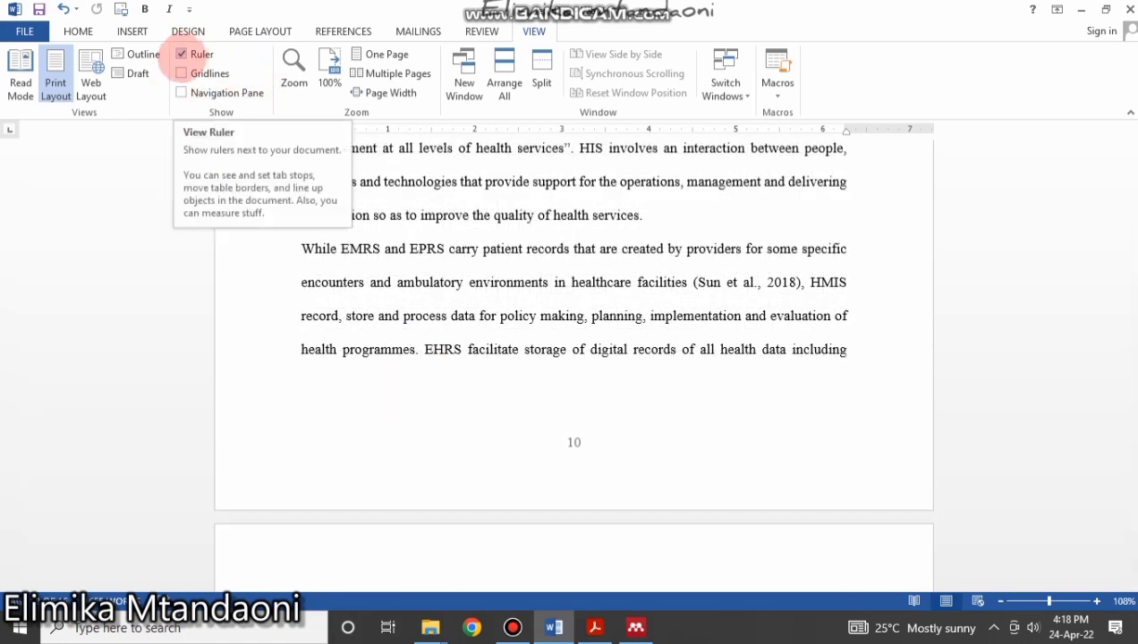
{"action": "left_click", "coordinate": [181, 54]}
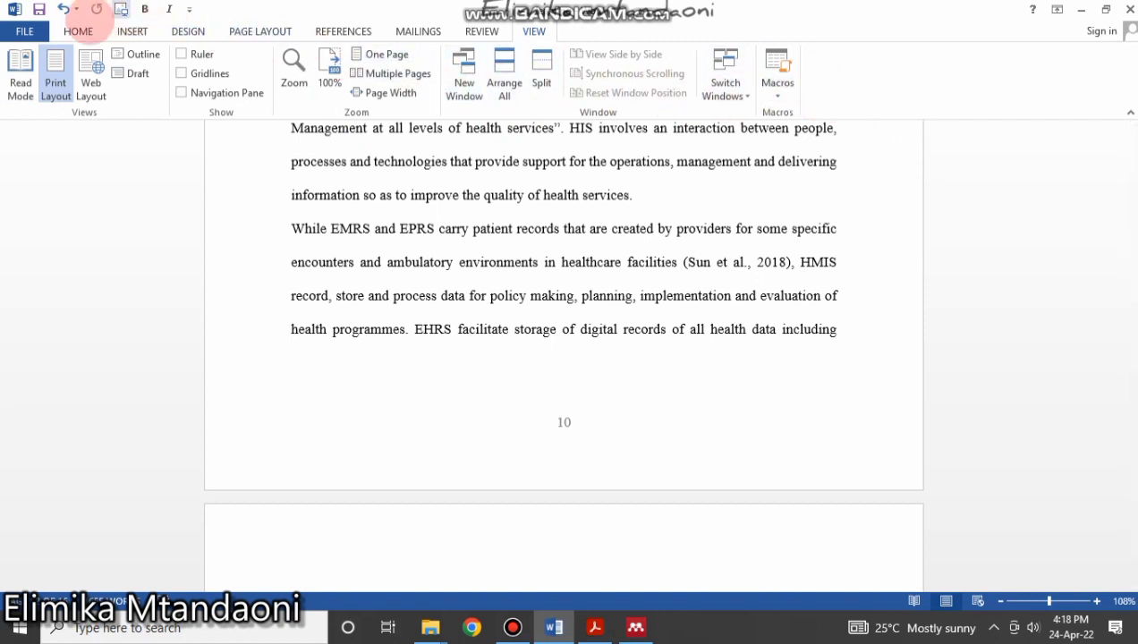
{"action": "left_click", "coordinate": [27, 32]}
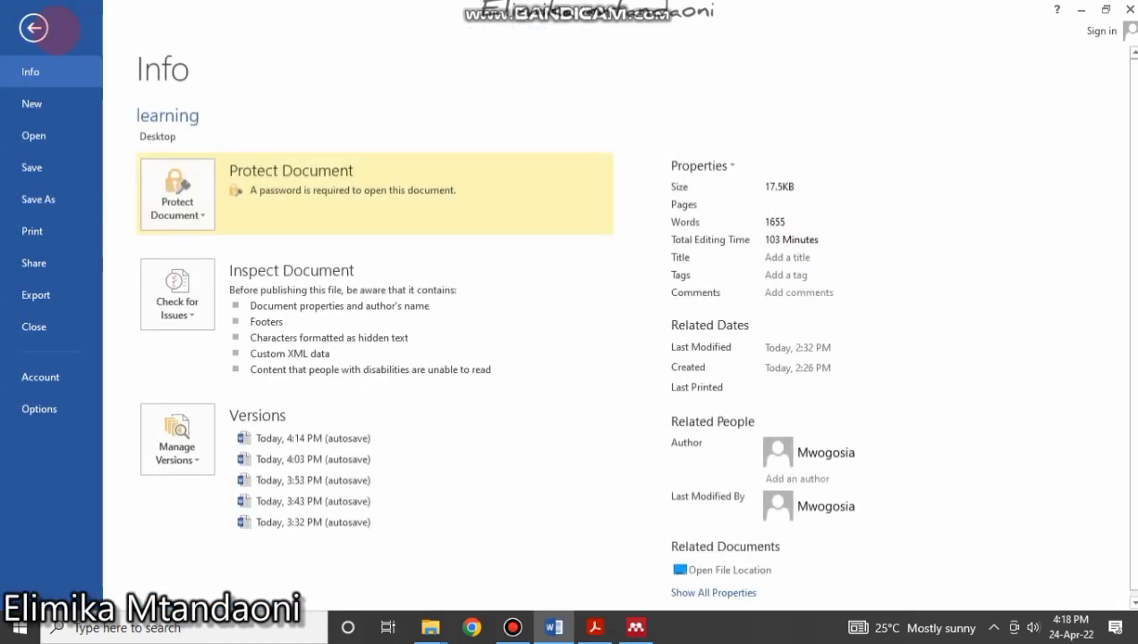
{"action": "left_click", "coordinate": [34, 28]}
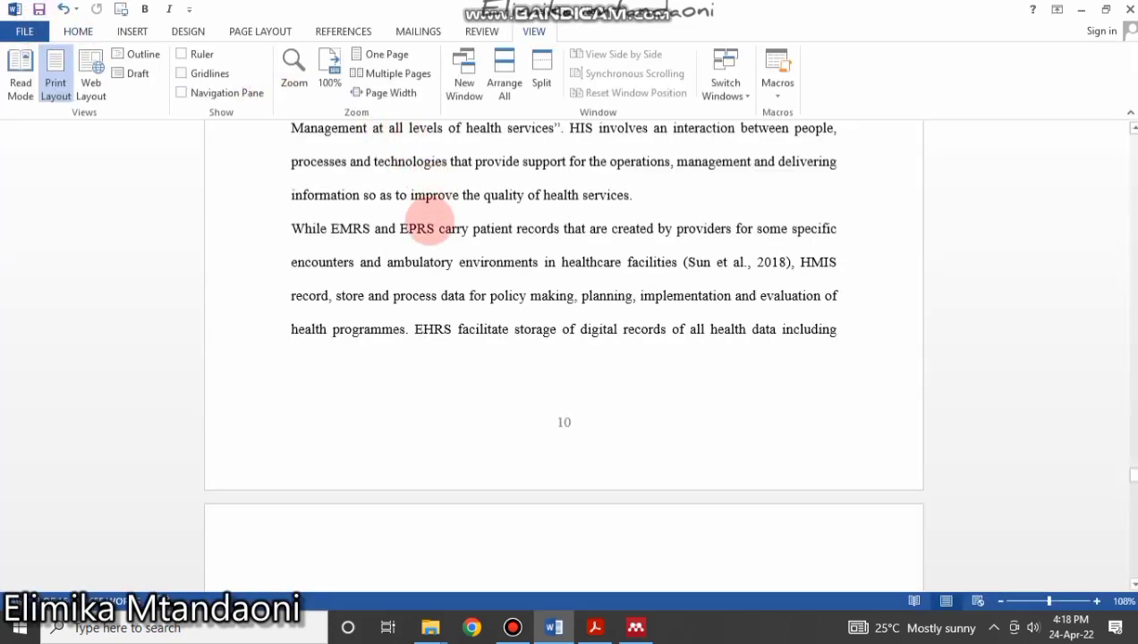
{"action": "scroll", "coordinate": [428, 229], "scroll_direction": "up", "scroll_amount": 10}
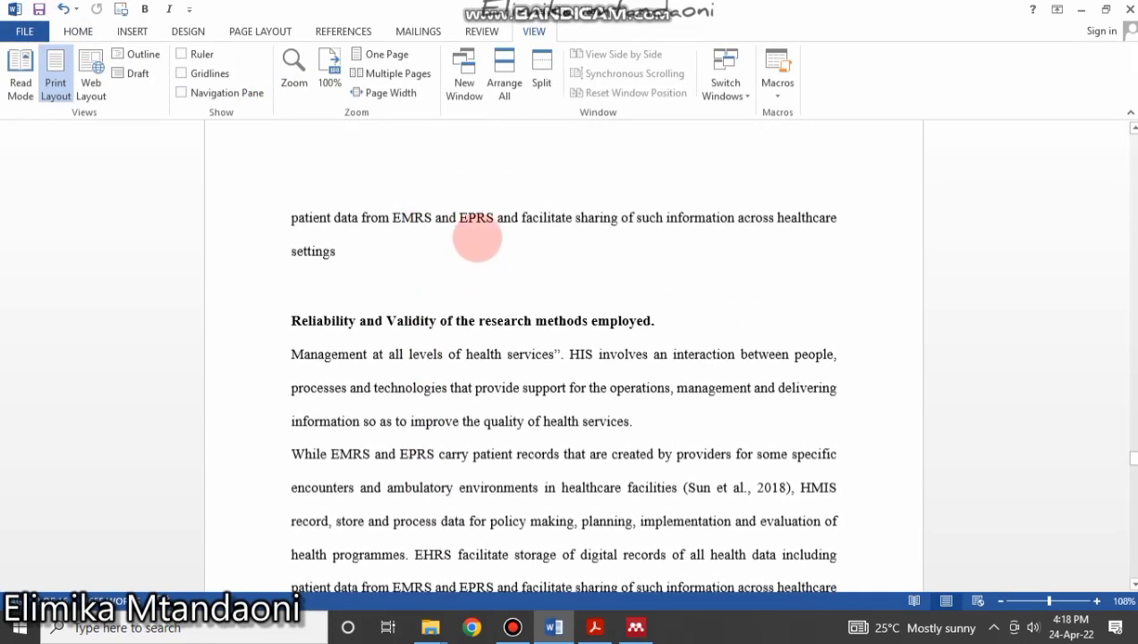
{"action": "scroll", "coordinate": [498, 317], "scroll_direction": "down", "scroll_amount": 1}
{"action": "scroll", "coordinate": [496, 322], "scroll_direction": "down", "scroll_amount": 3}
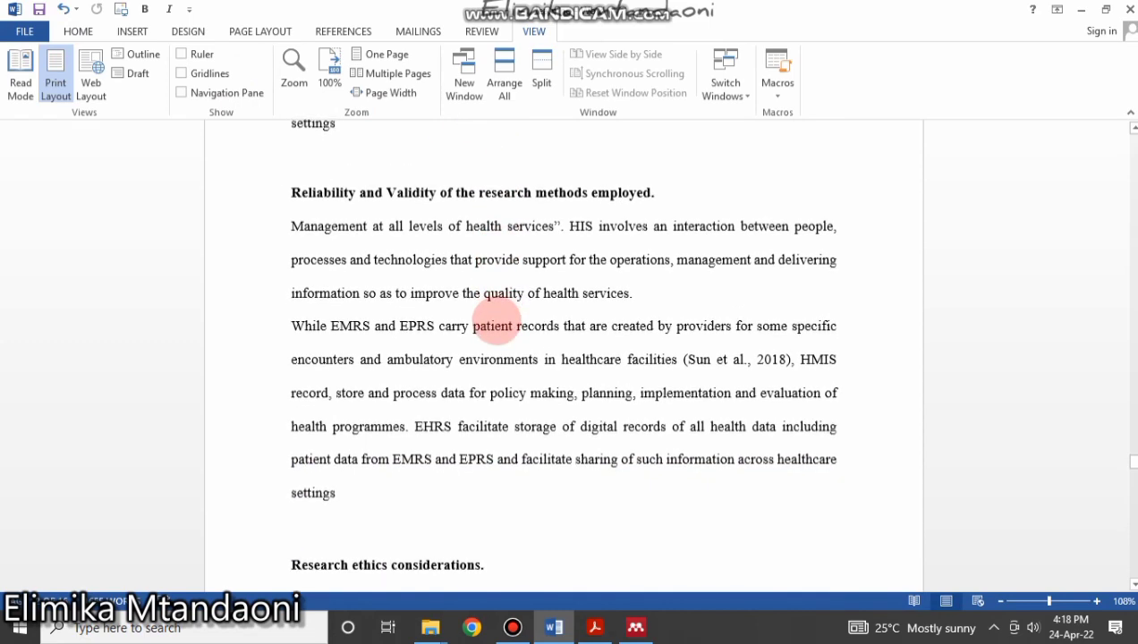
{"action": "scroll", "coordinate": [493, 326], "scroll_direction": "down", "scroll_amount": 5}
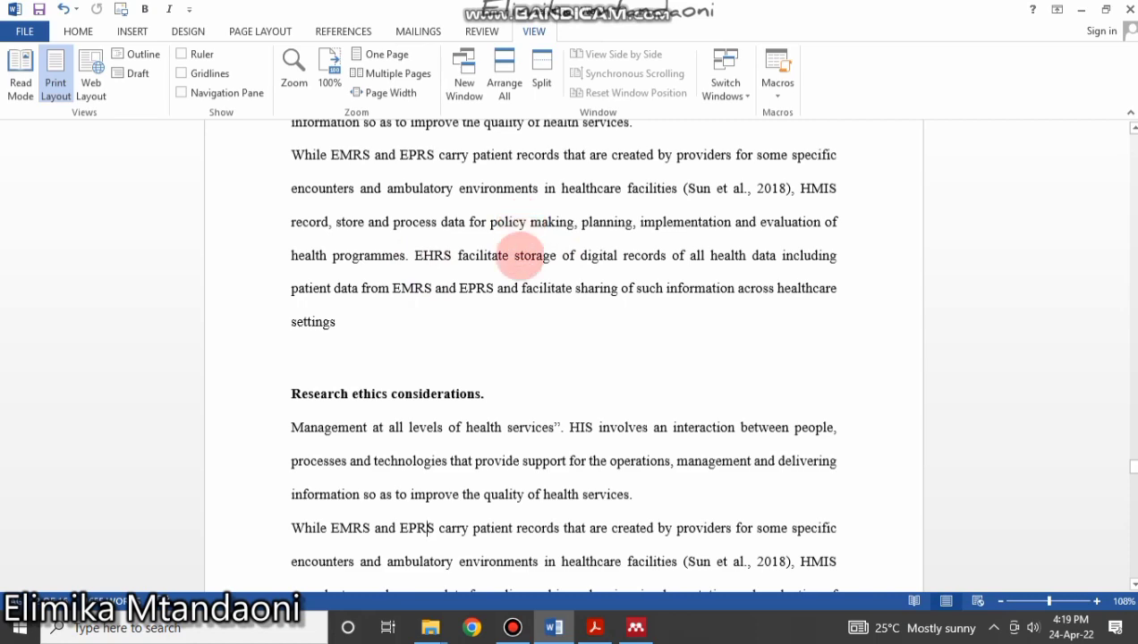
{"action": "left_click", "coordinate": [514, 627]}
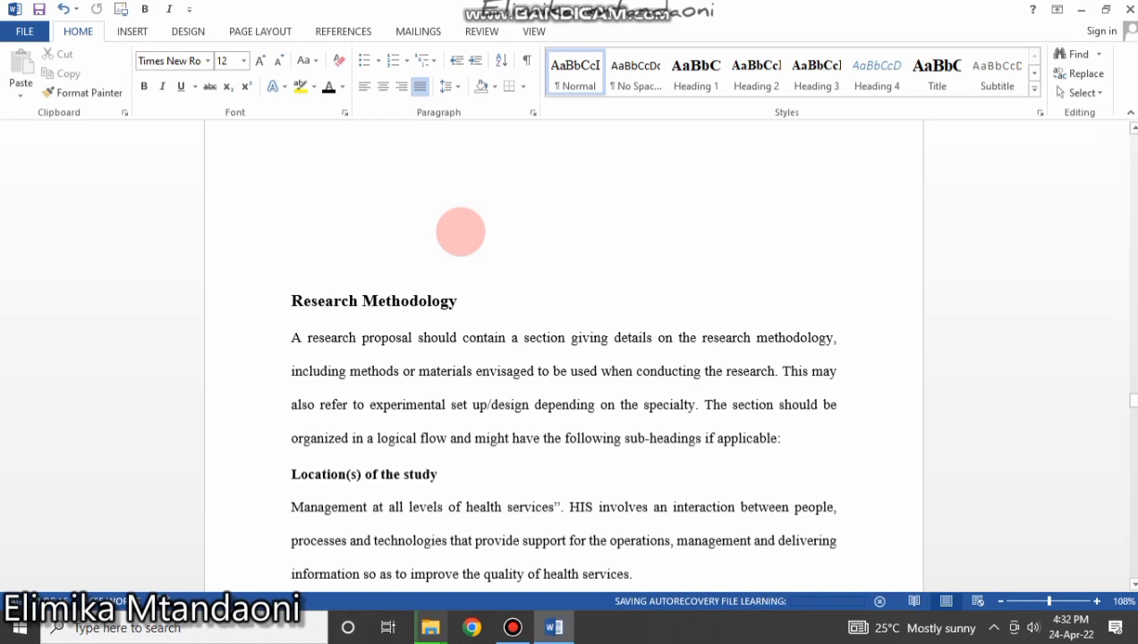
Locate and select the Introduction and 'Statement of the research problem' headings.
{"action": "scroll", "coordinate": [483, 278], "scroll_direction": "up", "scroll_amount": 6}
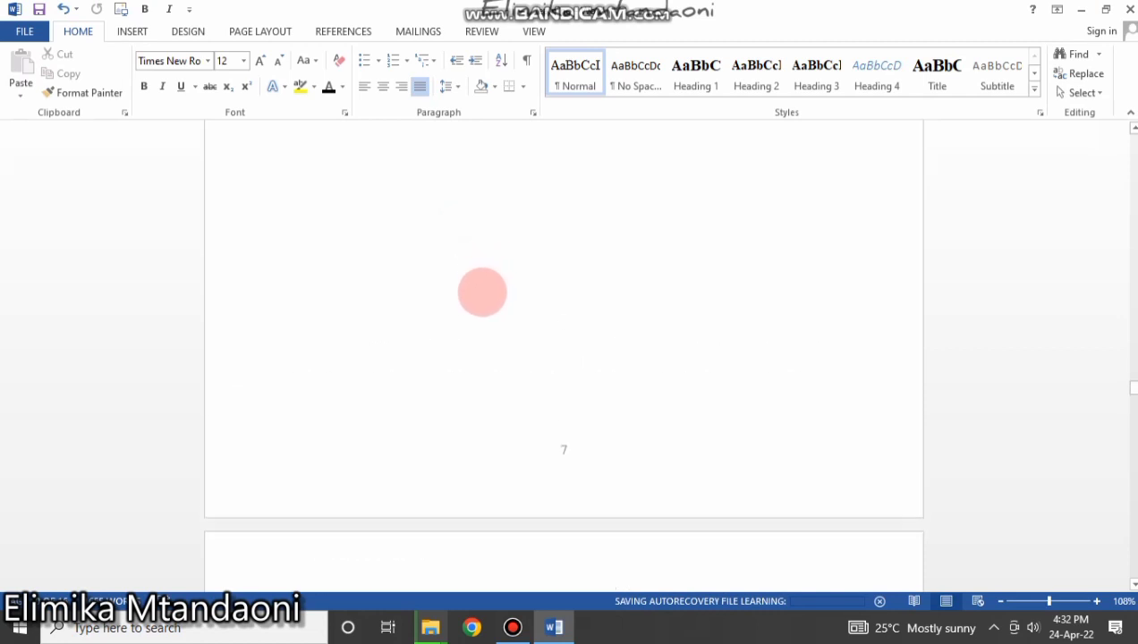
{"action": "scroll", "coordinate": [1085, 356], "scroll_direction": "up", "scroll_amount": 10}
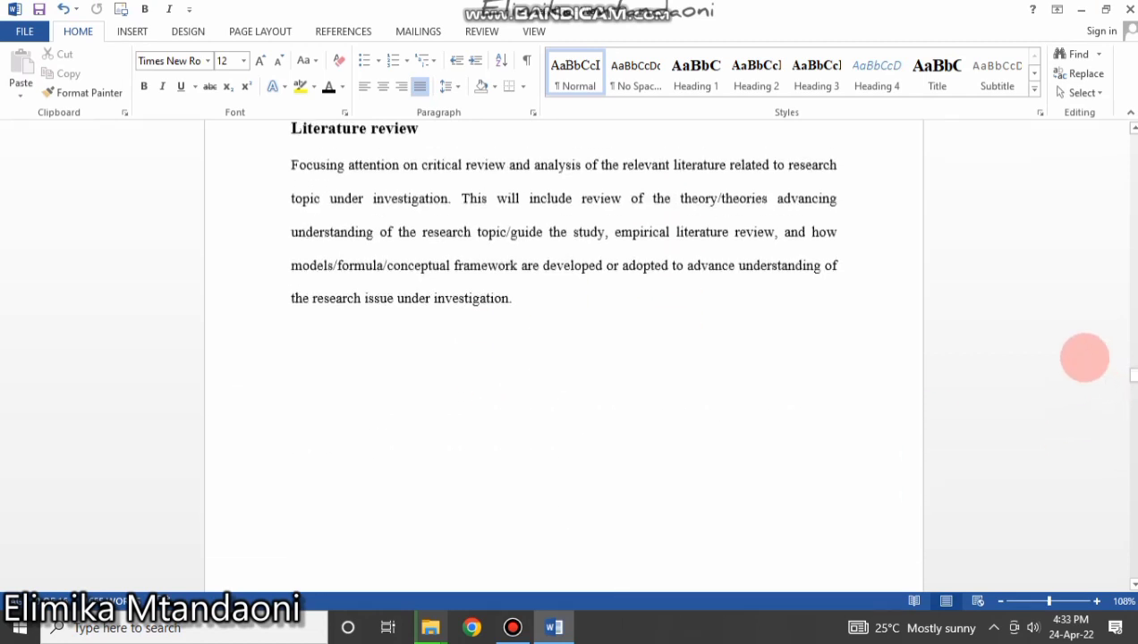
{"action": "scroll", "coordinate": [1101, 371], "scroll_direction": "up", "scroll_amount": 15}
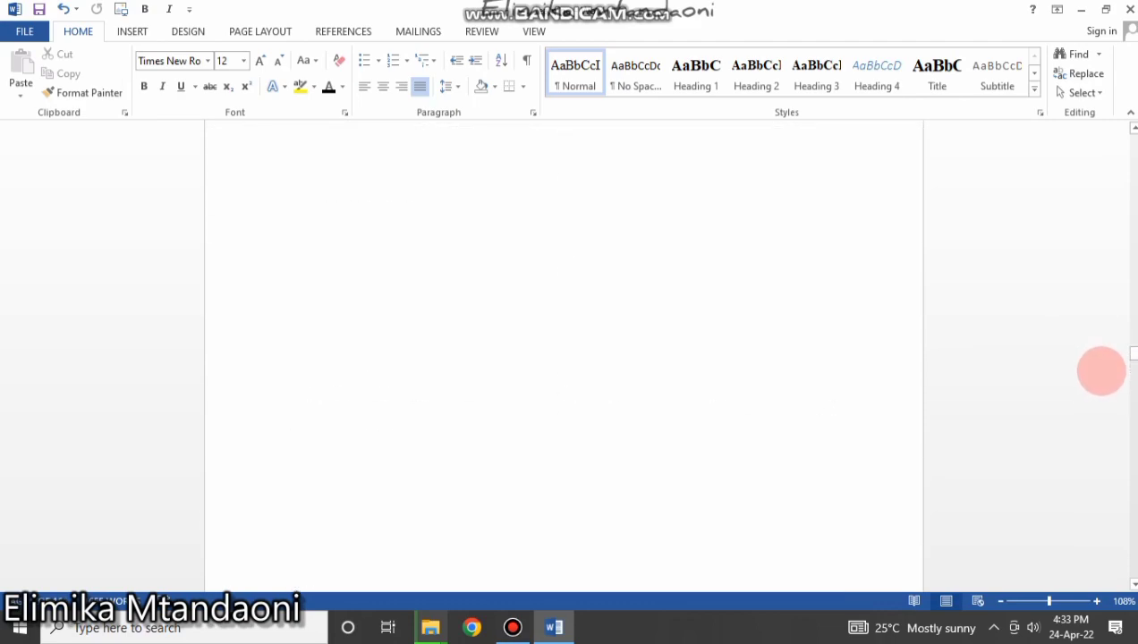
{"action": "scroll", "coordinate": [564, 358], "scroll_direction": "up", "scroll_amount": 20}
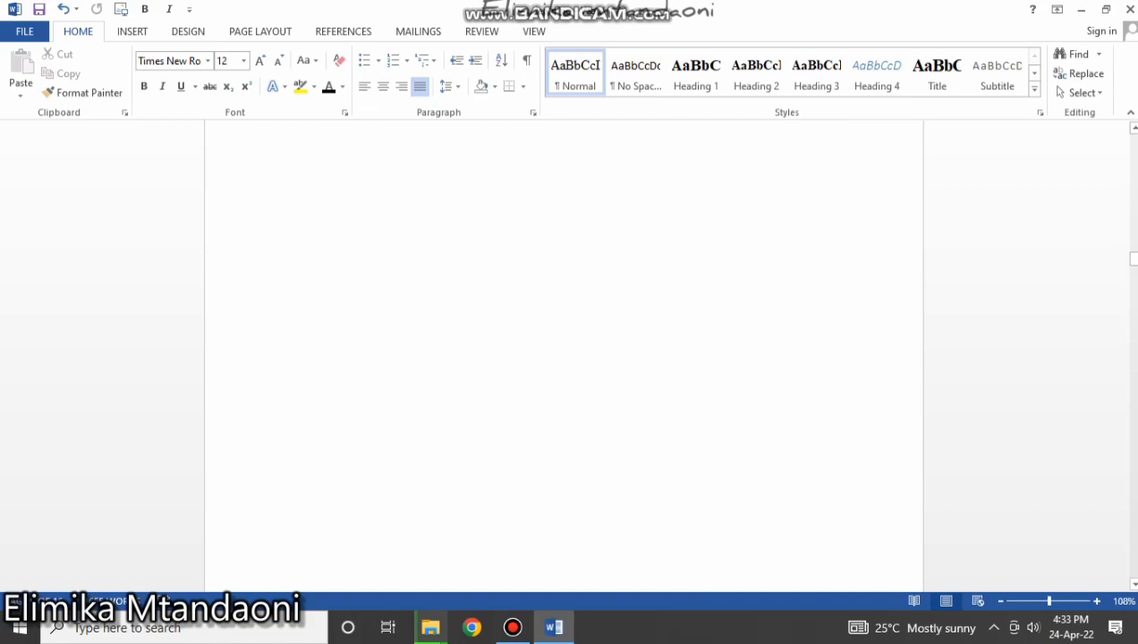
{"action": "scroll", "coordinate": [846, 367], "scroll_direction": "down", "scroll_amount": 10}
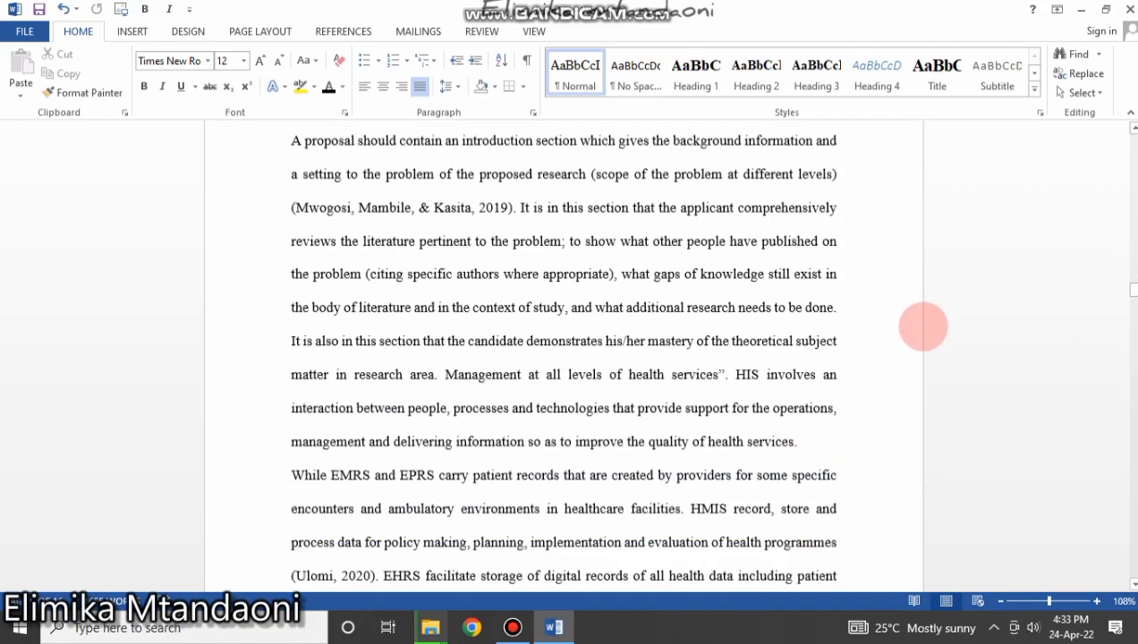
{"action": "scroll", "coordinate": [821, 373], "scroll_direction": "down", "scroll_amount": 3}
{"action": "scroll", "coordinate": [821, 373], "scroll_direction": "up", "scroll_amount": 10}
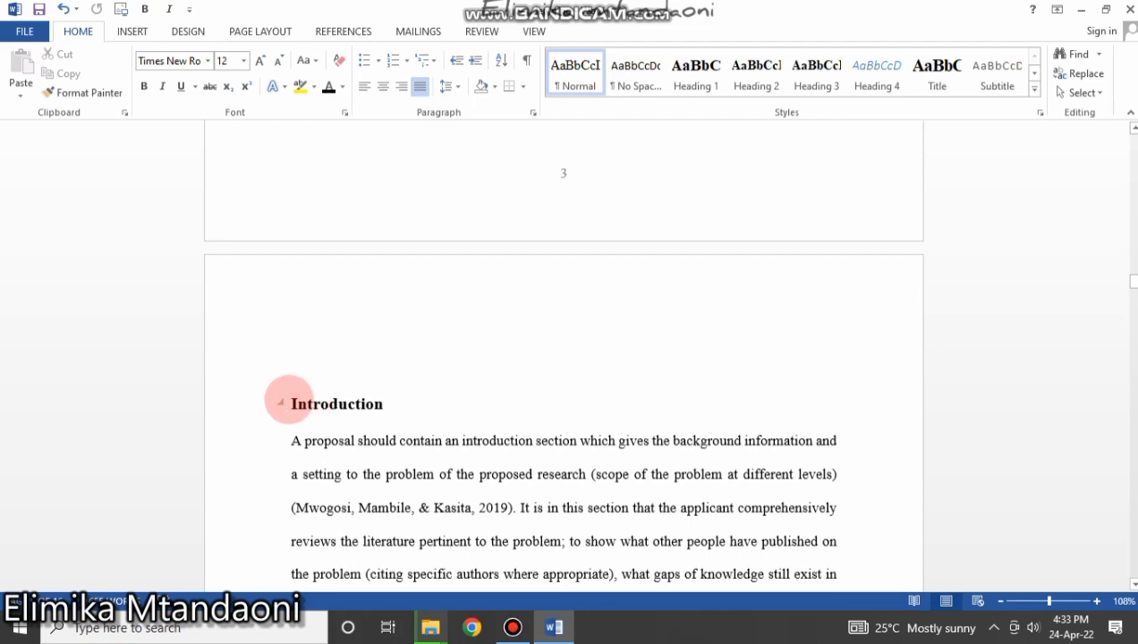
{"action": "left_click_drag", "start_coordinate": [294, 403], "coordinate": [394, 403]}
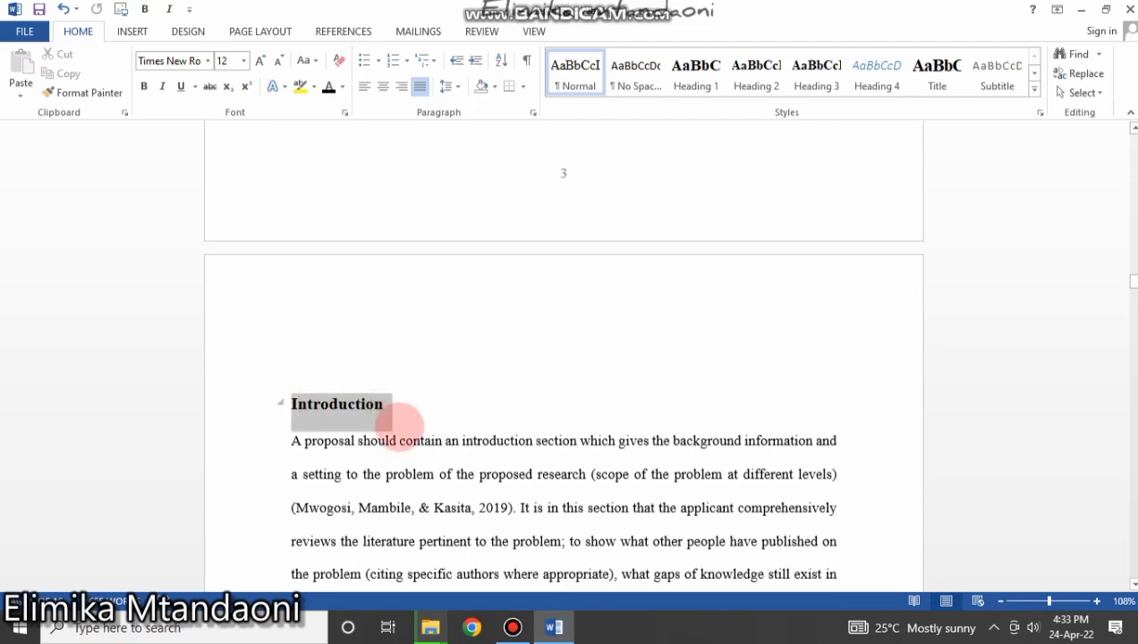
{"action": "scroll", "coordinate": [410, 390], "scroll_direction": "down", "scroll_amount": 5}
{"action": "scroll", "coordinate": [414, 374], "scroll_direction": "up", "scroll_amount": 3}
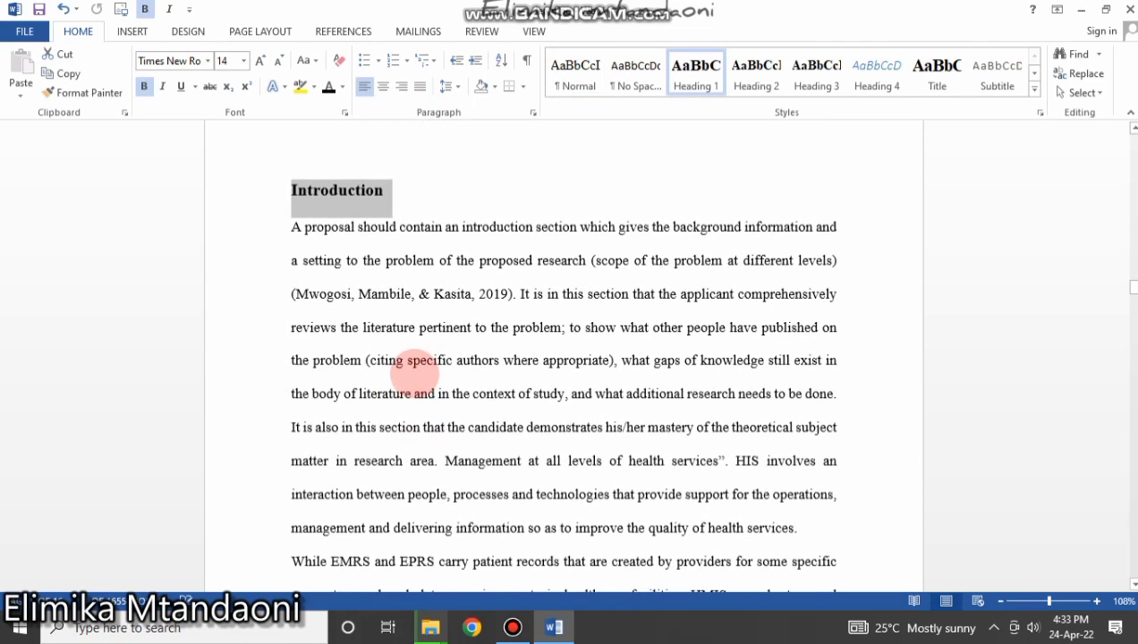
{"action": "scroll", "coordinate": [414, 374], "scroll_direction": "up", "scroll_amount": 3}
{"action": "scroll", "coordinate": [425, 371], "scroll_direction": "down", "scroll_amount": 10}
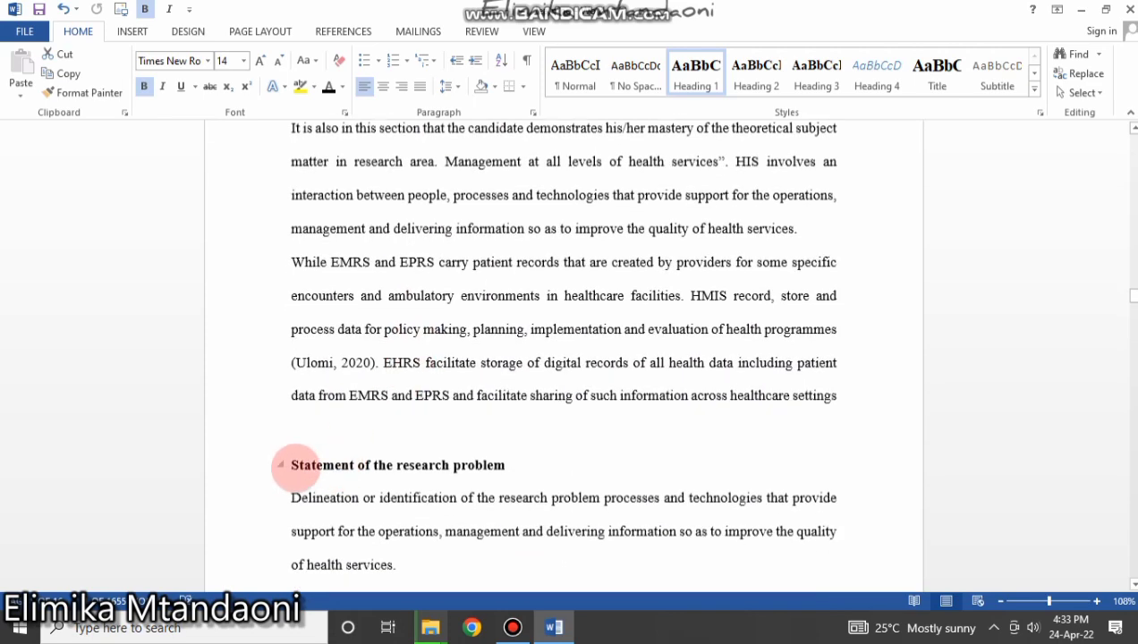
{"action": "left_click_drag", "start_coordinate": [293, 468], "coordinate": [460, 476]}
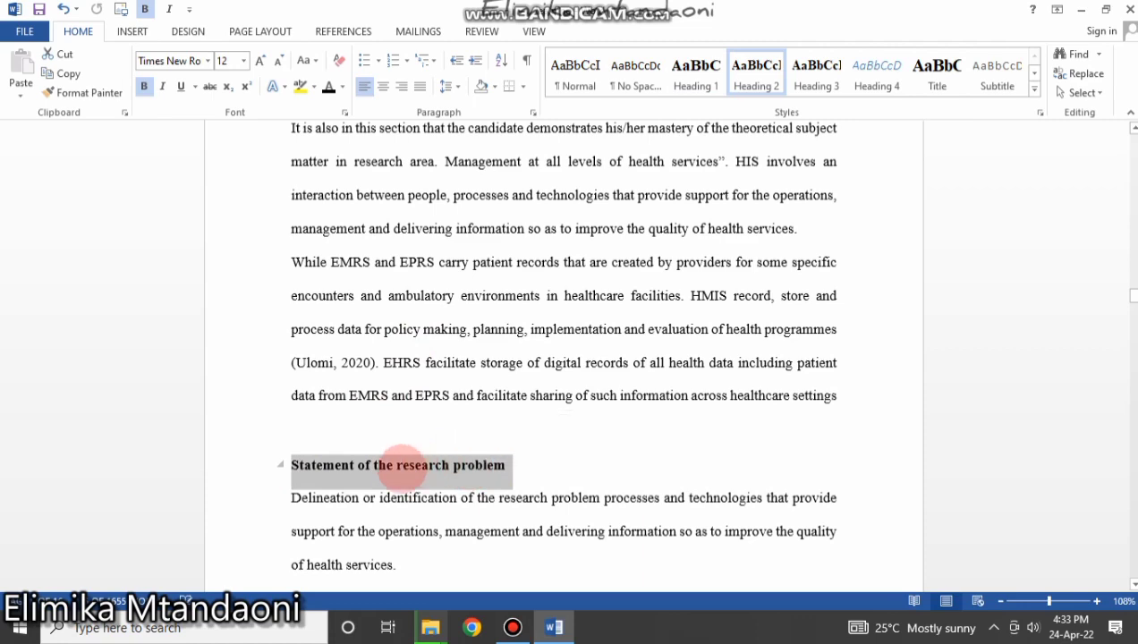
{"action": "left_click", "coordinate": [400, 465]}
Apply Heading 1 (14-pt bold Times New Roman) to Introduction with Ctrl+Alt+1.
{"action": "scroll", "coordinate": [400, 466], "scroll_direction": "up", "scroll_amount": 6}
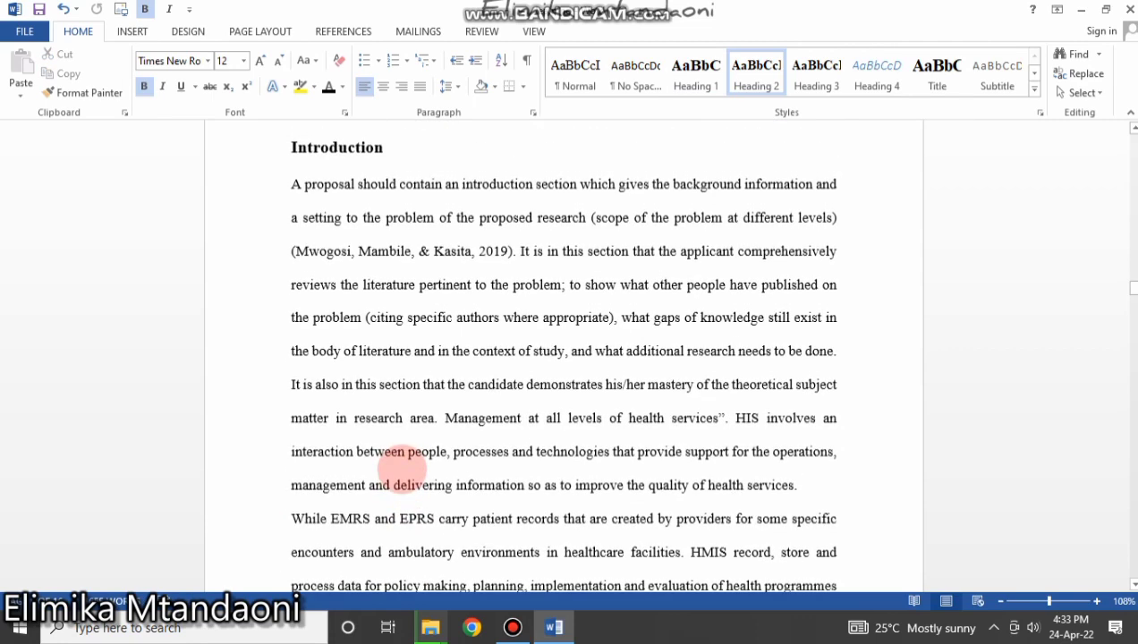
{"action": "scroll", "coordinate": [400, 465], "scroll_direction": "down", "scroll_amount": 8}
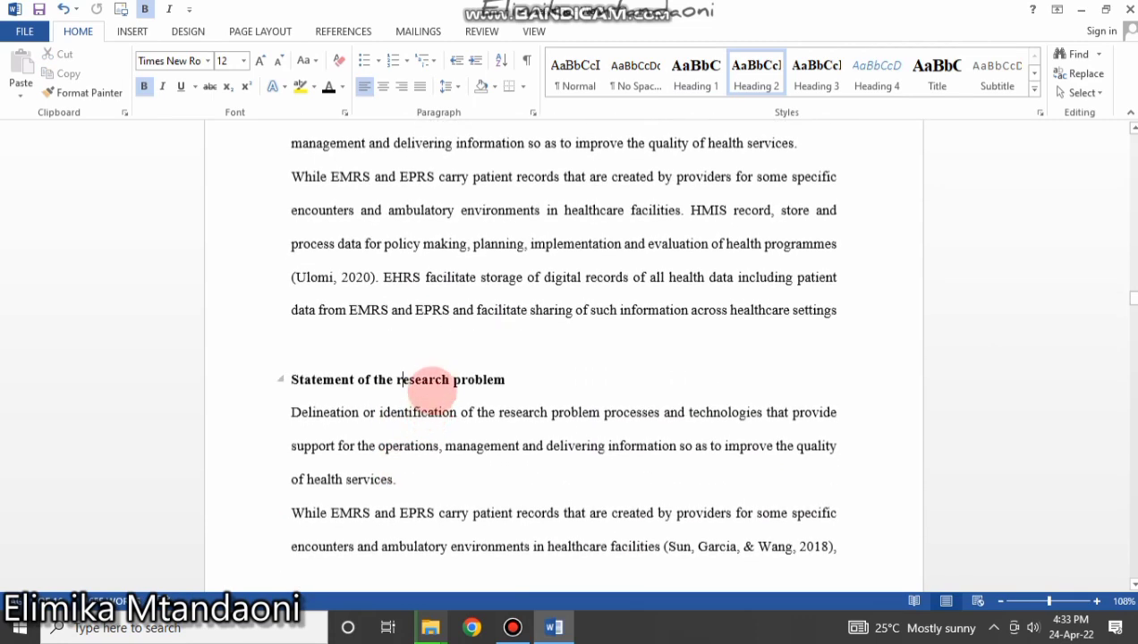
{"action": "scroll", "coordinate": [521, 376], "scroll_direction": "up", "scroll_amount": 11}
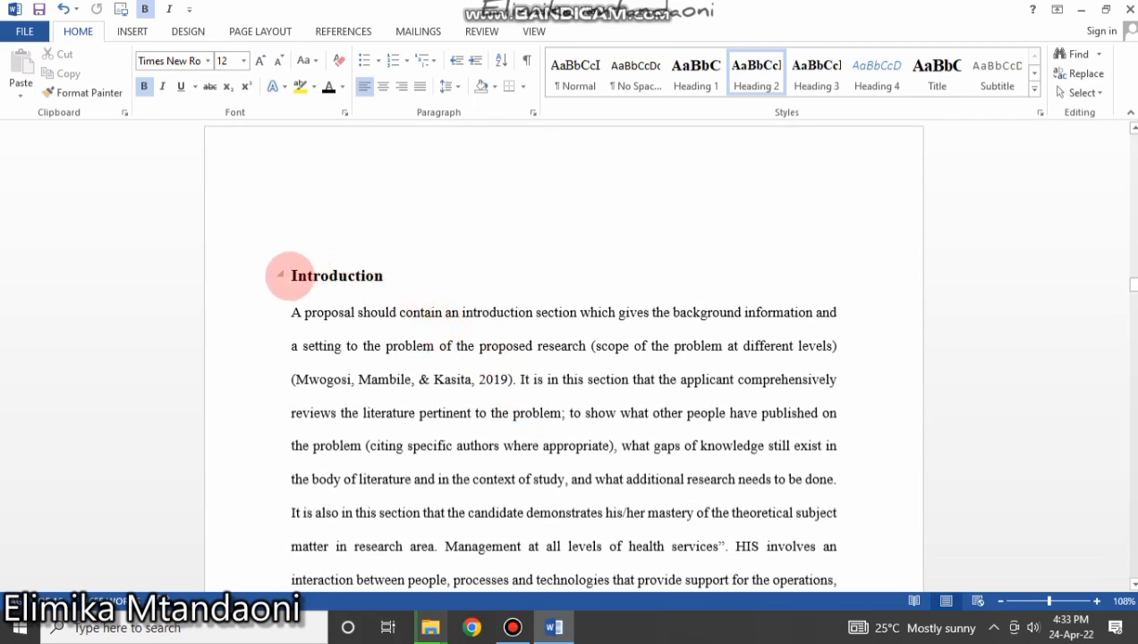
{"action": "left_click_drag", "start_coordinate": [289, 276], "coordinate": [394, 278]}
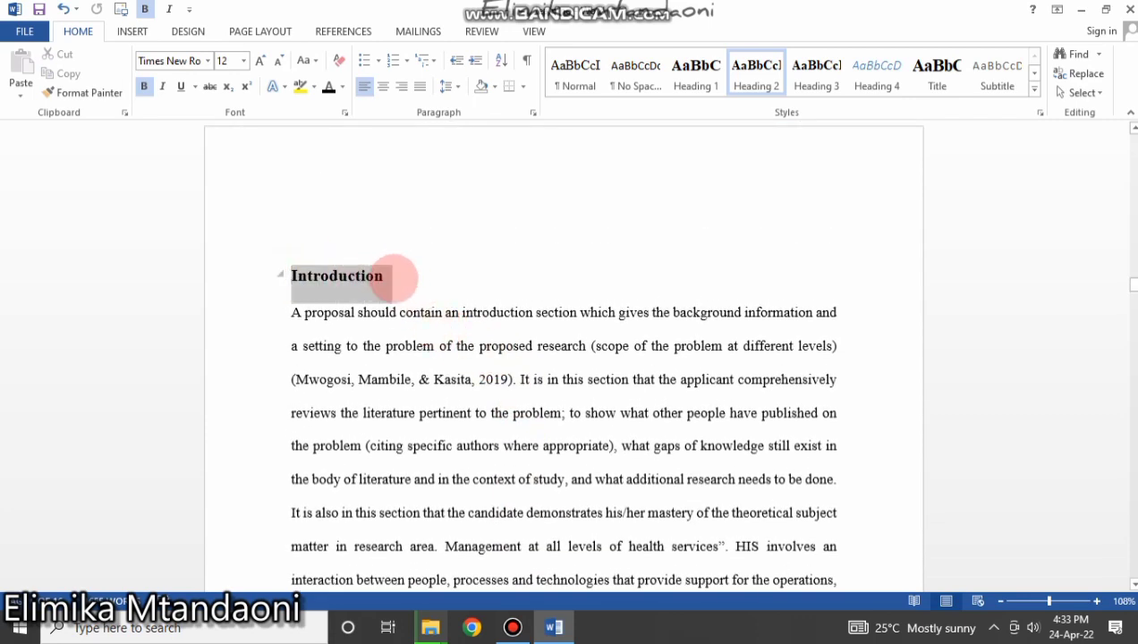
{"action": "key", "text": "ctrl+alt+1"}
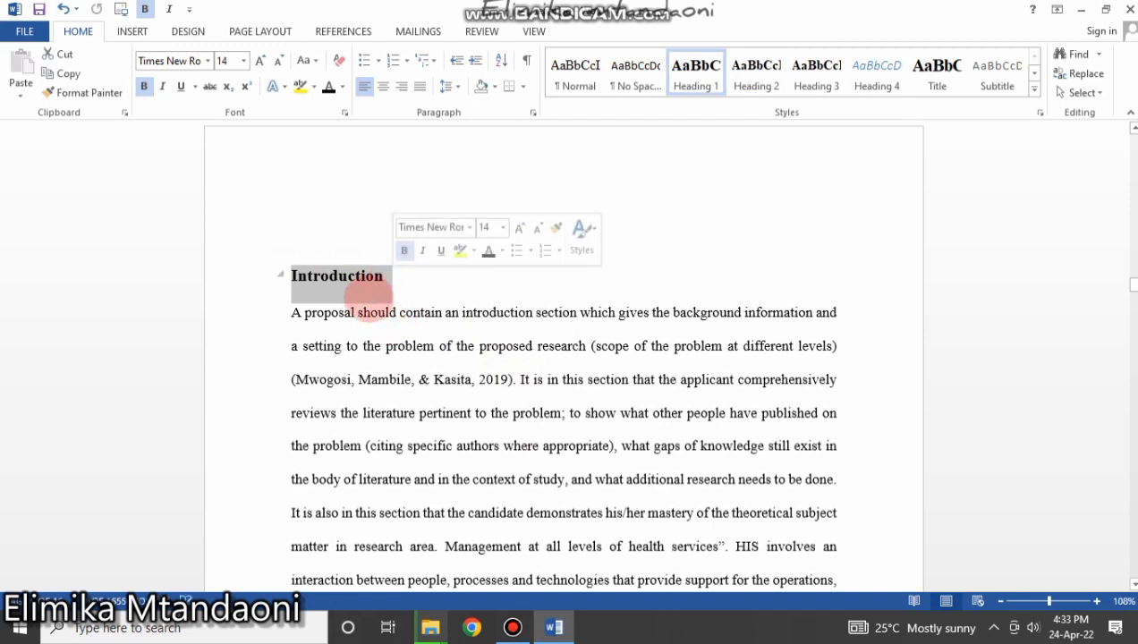
{"action": "left_click", "coordinate": [402, 312]}
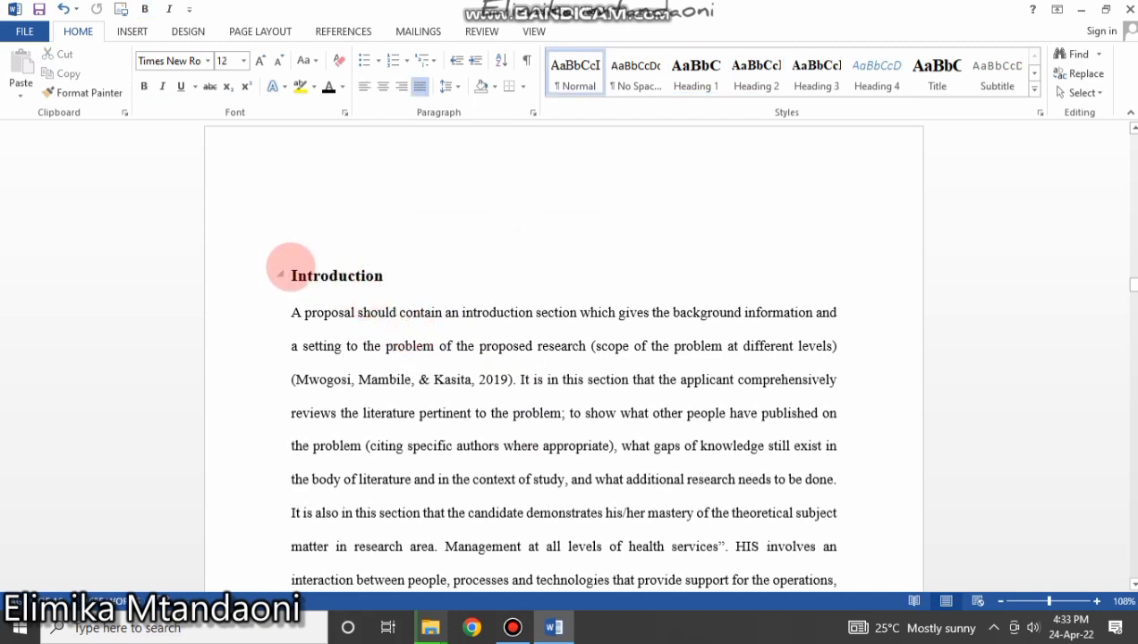
{"action": "left_click_drag", "start_coordinate": [289, 272], "coordinate": [394, 285]}
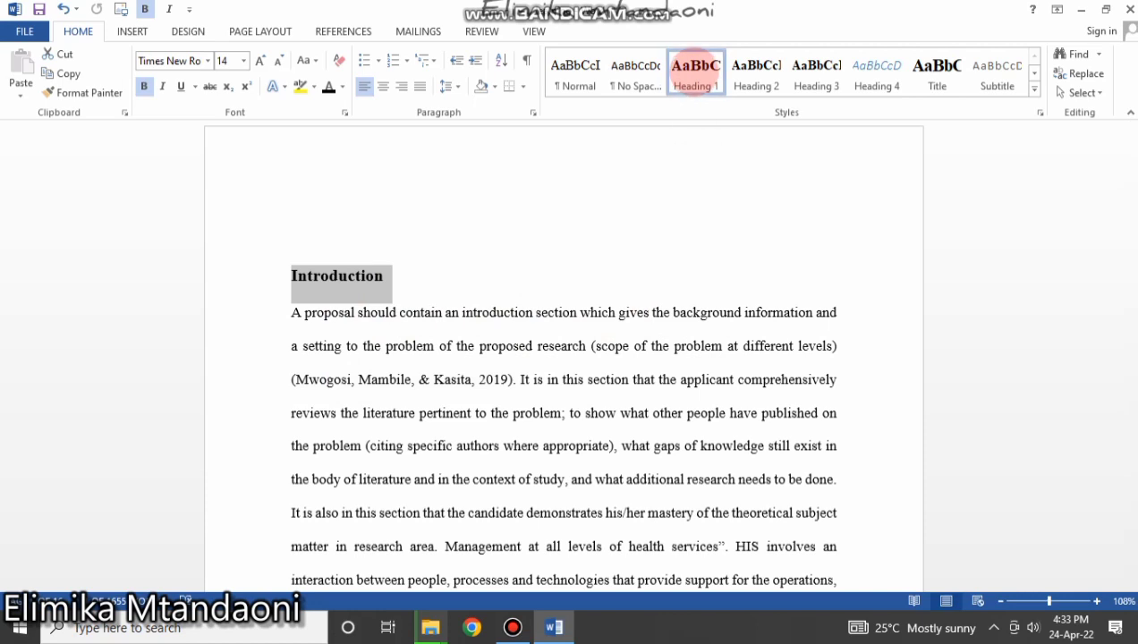
Modify Heading 1 to use 1.0, 2.0, 3.0 numbering, making Introduction read 14.0.
{"action": "right_click", "coordinate": [696, 72]}
{"action": "left_click", "coordinate": [727, 102]}
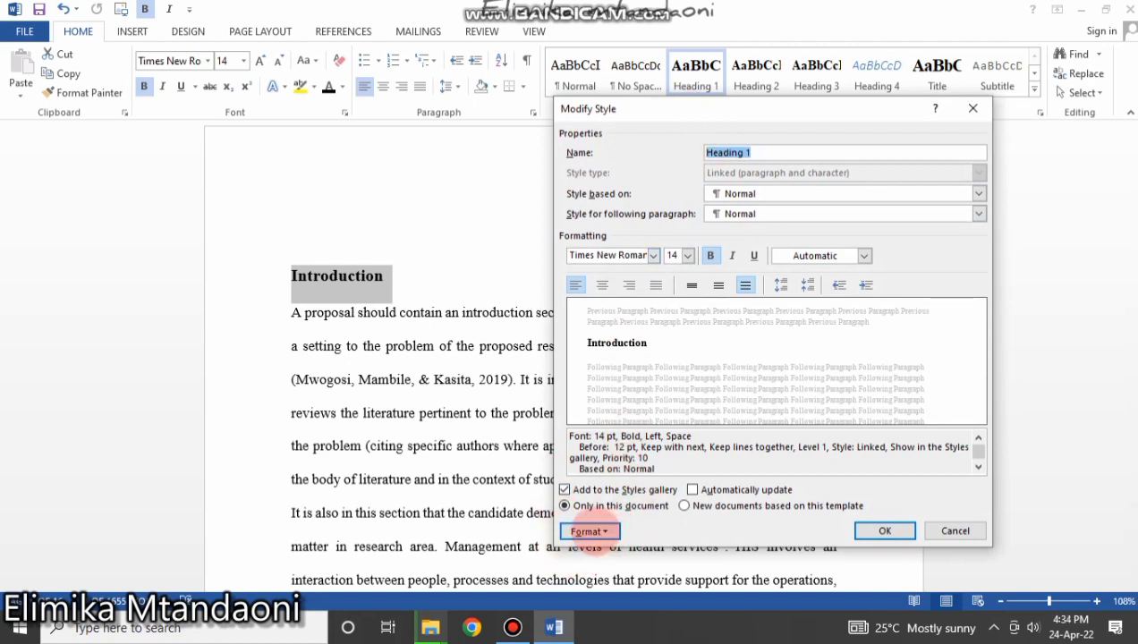
{"action": "left_click", "coordinate": [589, 532]}
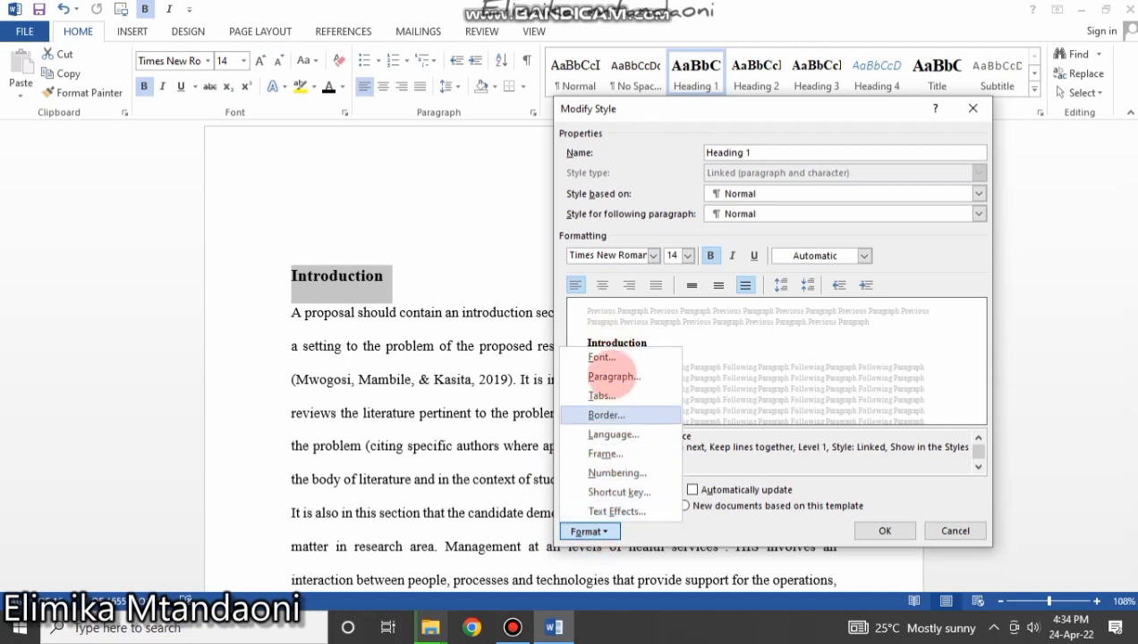
{"action": "left_click", "coordinate": [614, 473]}
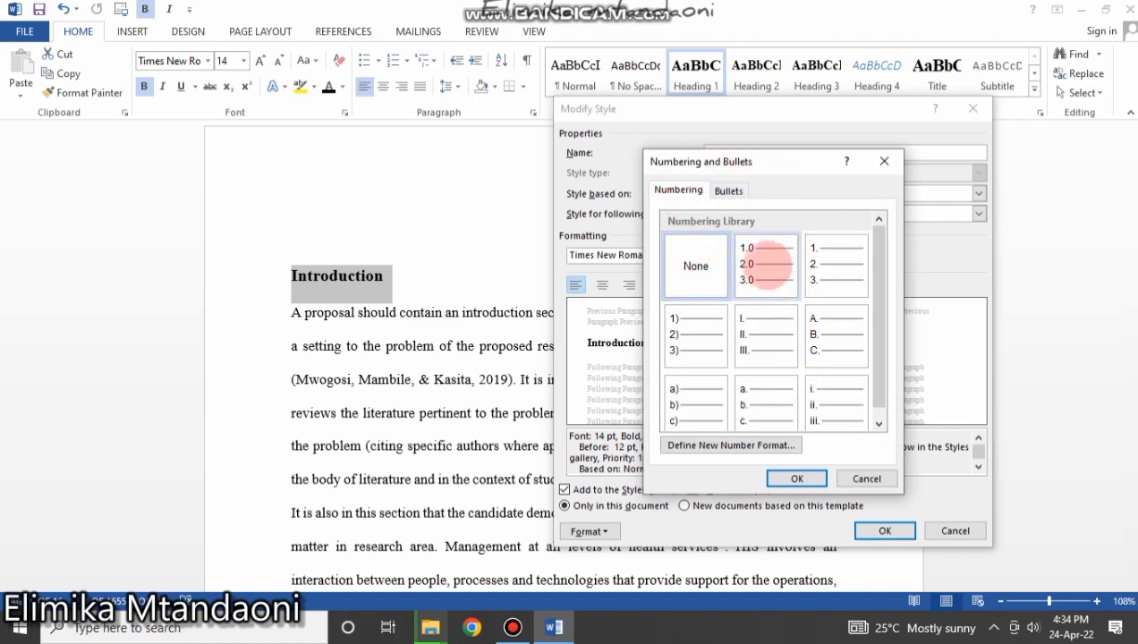
{"action": "left_click", "coordinate": [756, 253]}
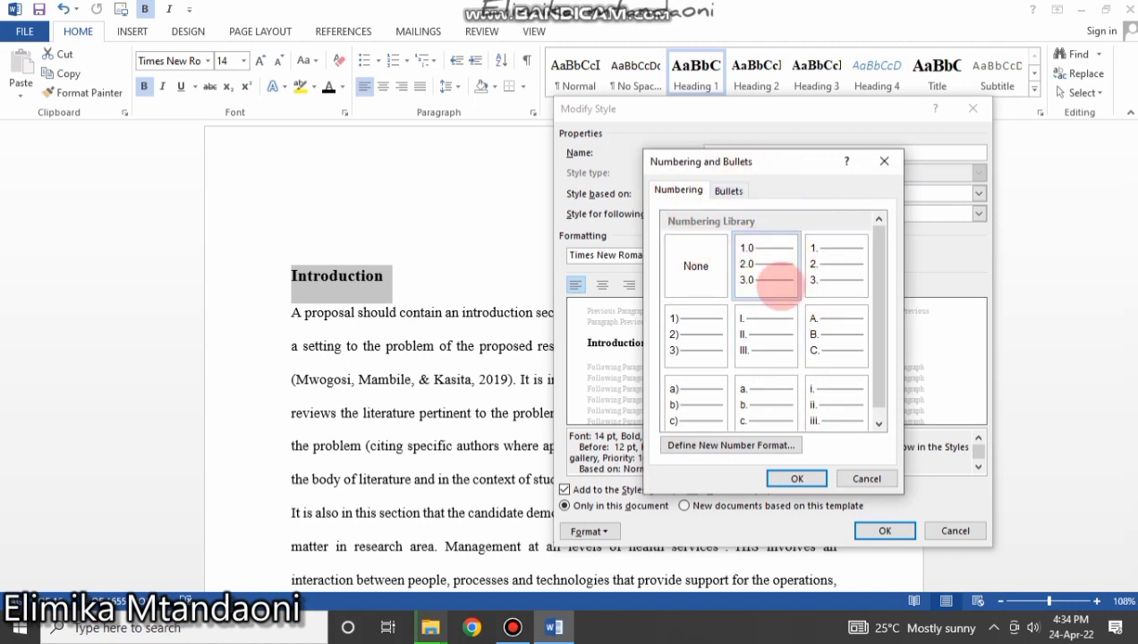
{"action": "left_click", "coordinate": [792, 479]}
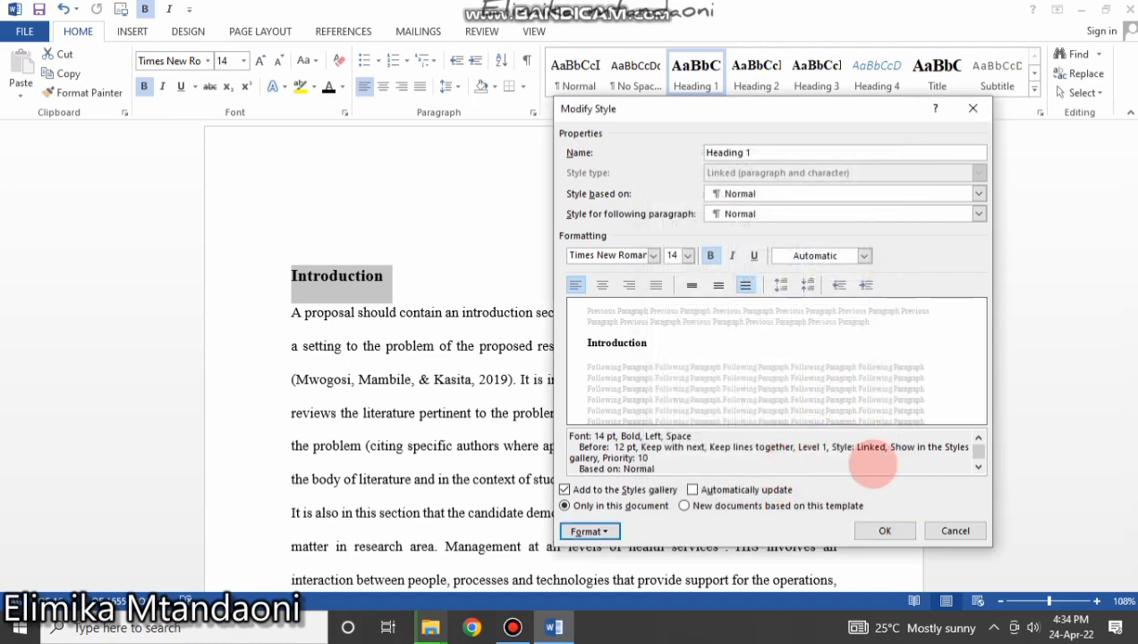
{"action": "left_click", "coordinate": [884, 530]}
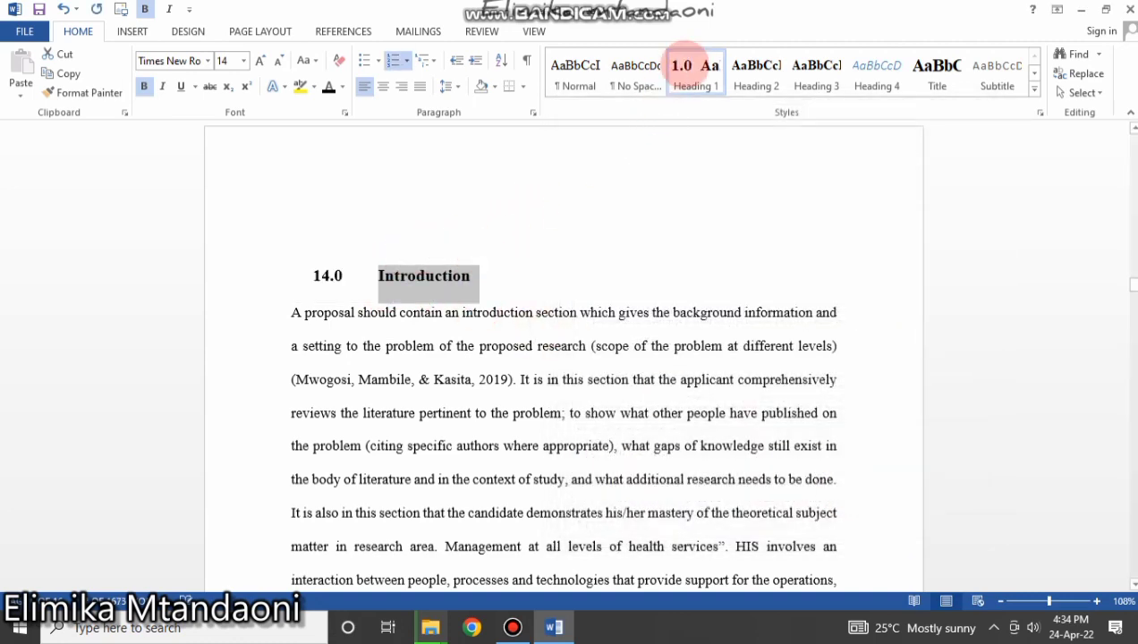
Restart the Introduction heading's numbering so it reads '1.0 Introduction'.
{"action": "scroll", "coordinate": [490, 262], "scroll_direction": "up", "scroll_amount": 5}
{"action": "scroll", "coordinate": [491, 257], "scroll_direction": "up", "scroll_amount": 20}
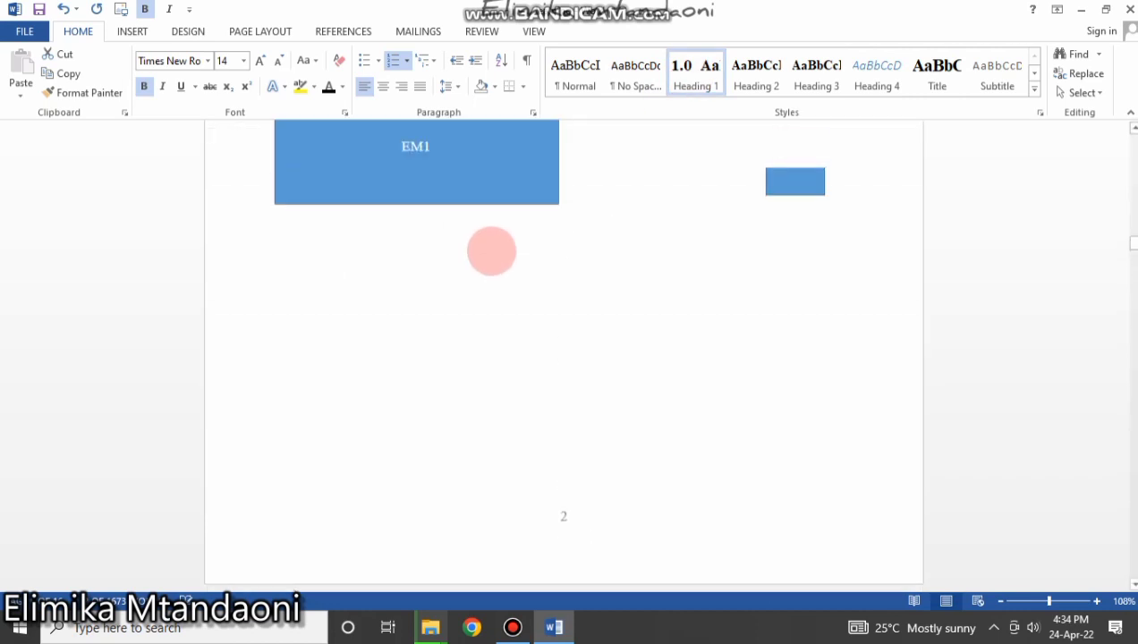
{"action": "scroll", "coordinate": [491, 244], "scroll_direction": "down", "scroll_amount": 20}
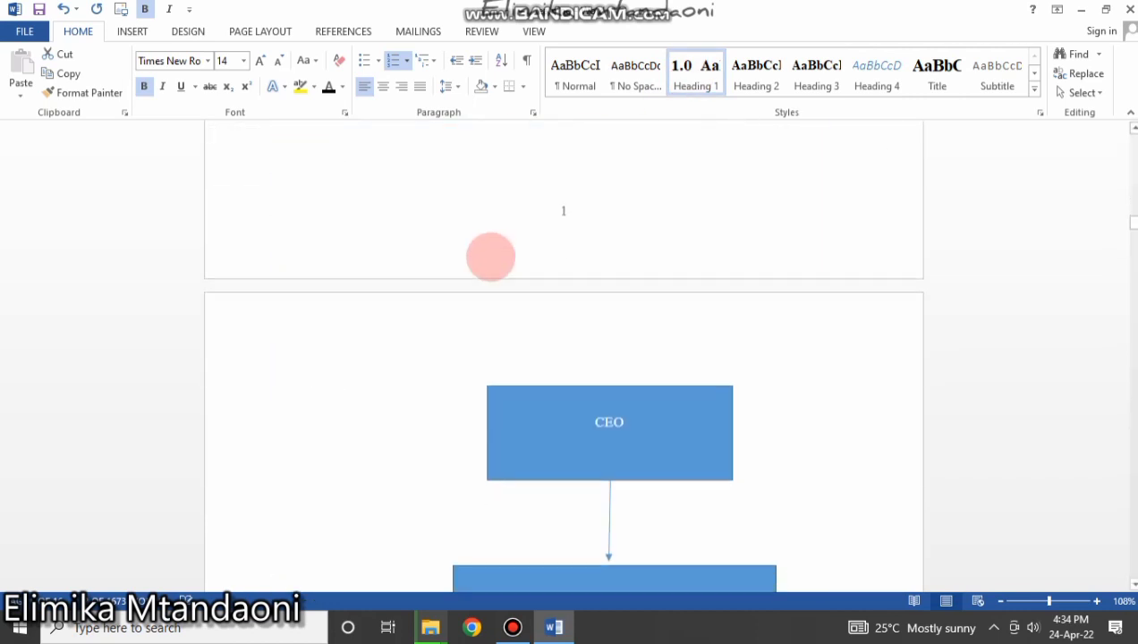
{"action": "scroll", "coordinate": [483, 317], "scroll_direction": "down", "scroll_amount": 10}
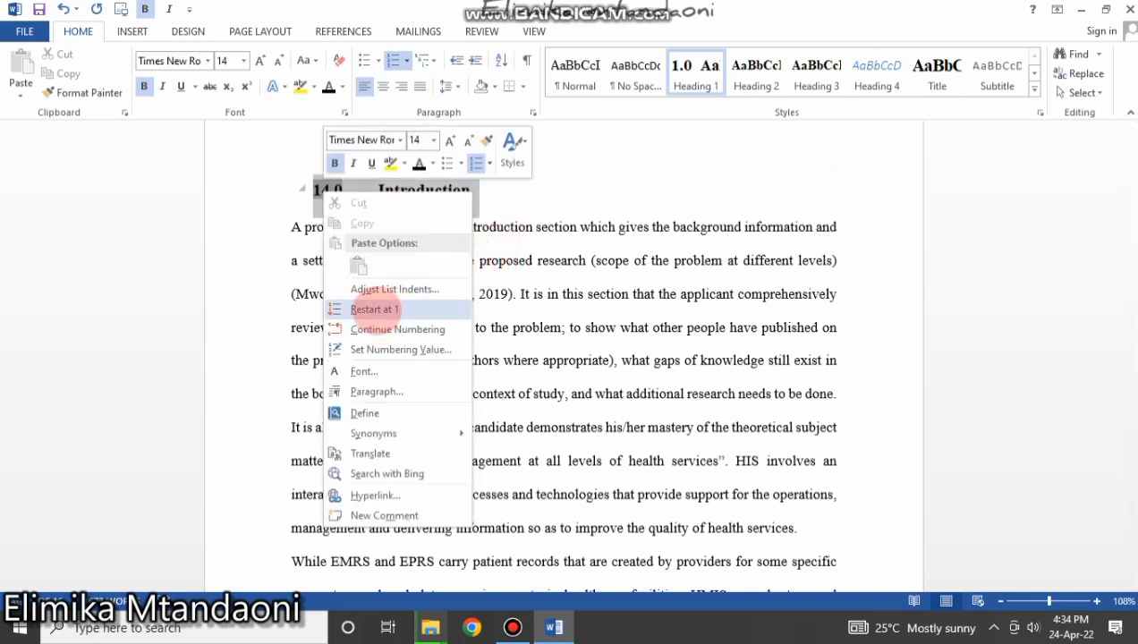
{"action": "left_click", "coordinate": [375, 308]}
{"action": "left_click", "coordinate": [335, 191]}
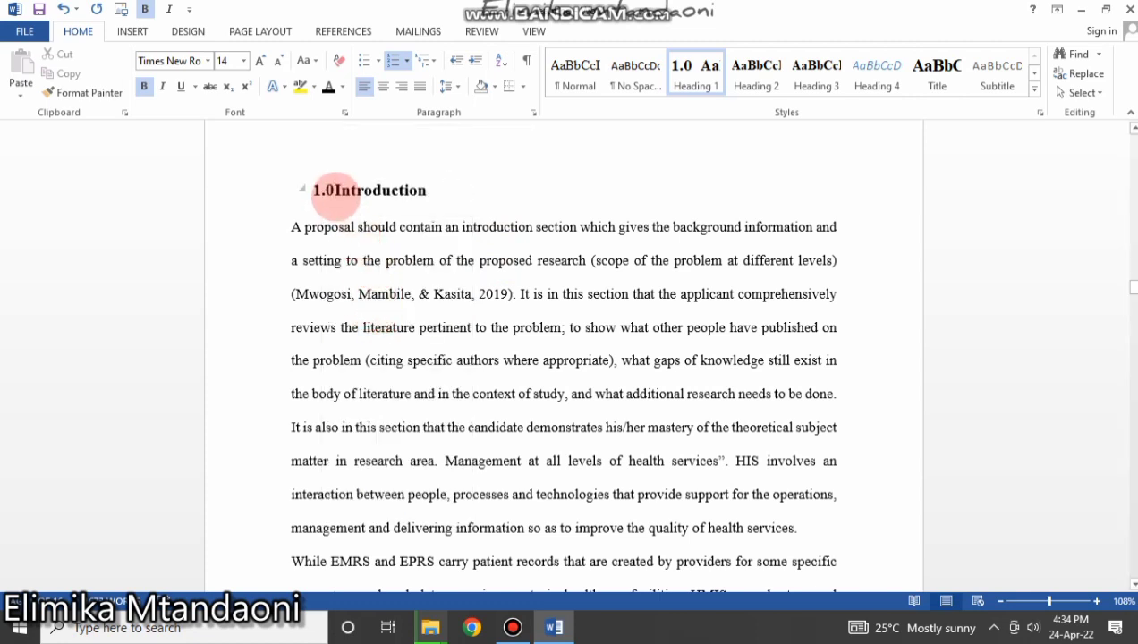
Review the heading number's options, then scroll down to the problem-statement heading.
{"action": "right_click", "coordinate": [323, 190]}
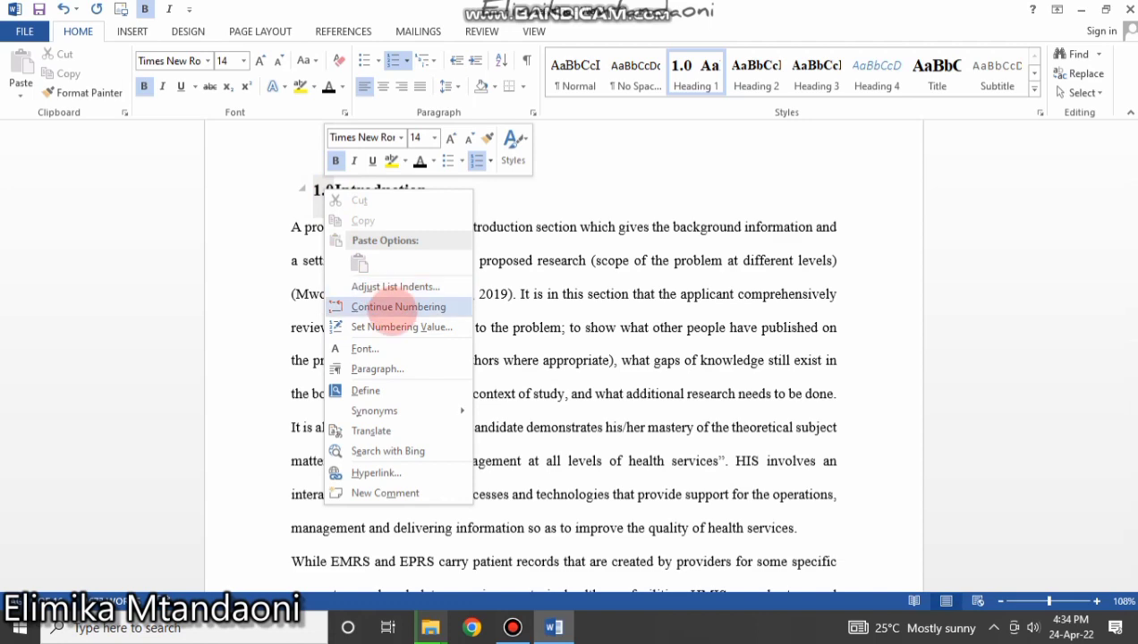
{"action": "left_click", "coordinate": [398, 306]}
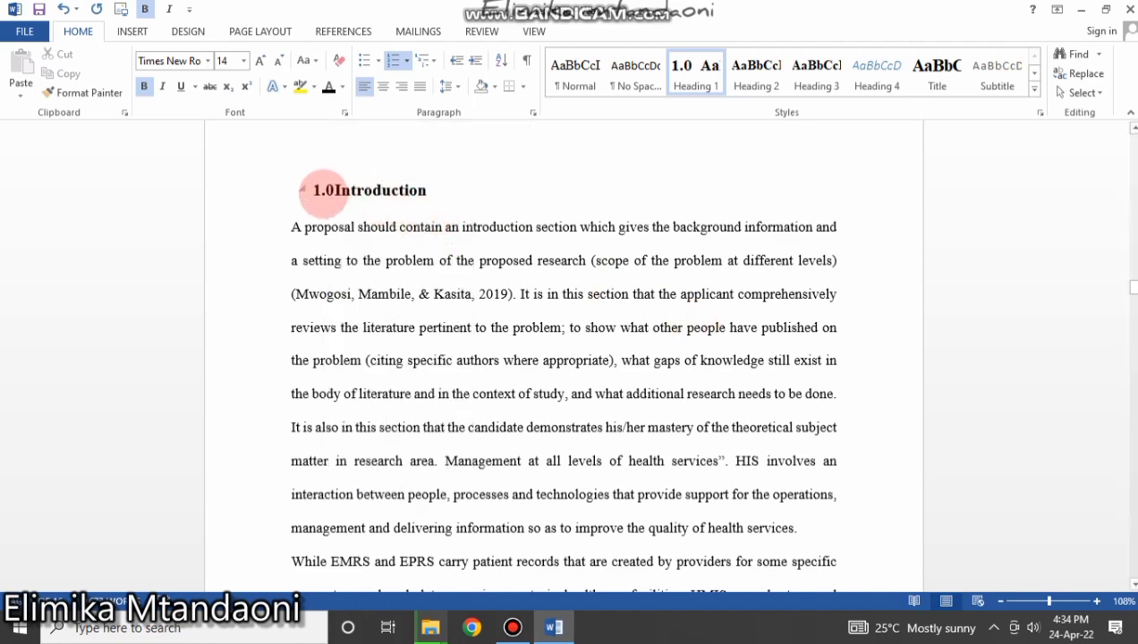
{"action": "scroll", "coordinate": [432, 331], "scroll_direction": "down", "scroll_amount": 4}
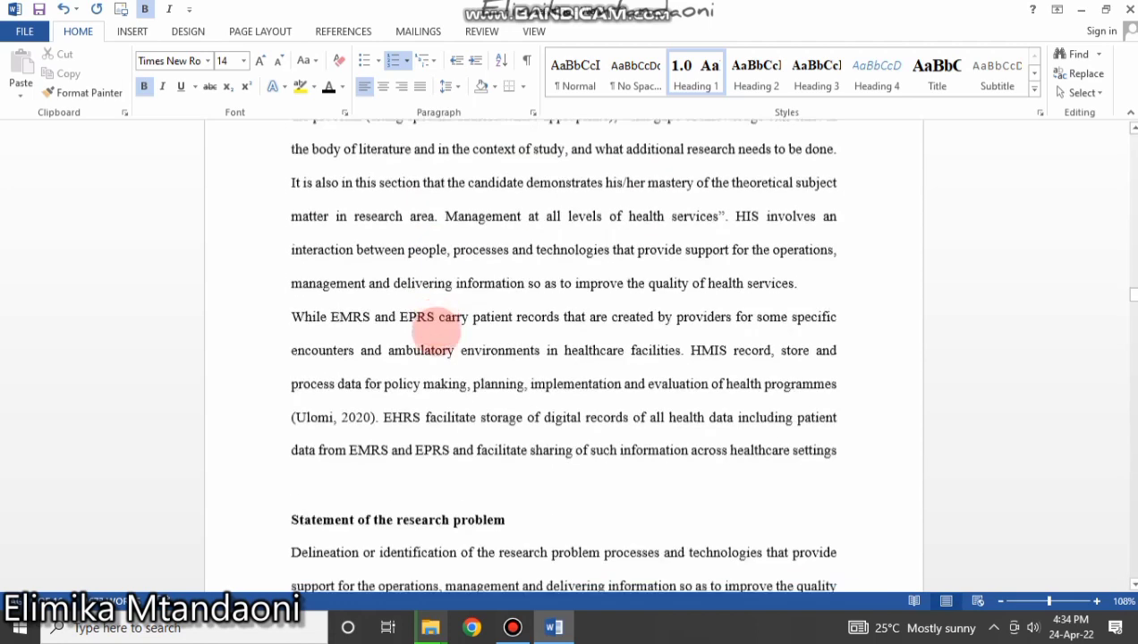
{"action": "scroll", "coordinate": [407, 262], "scroll_direction": "up", "scroll_amount": 6}
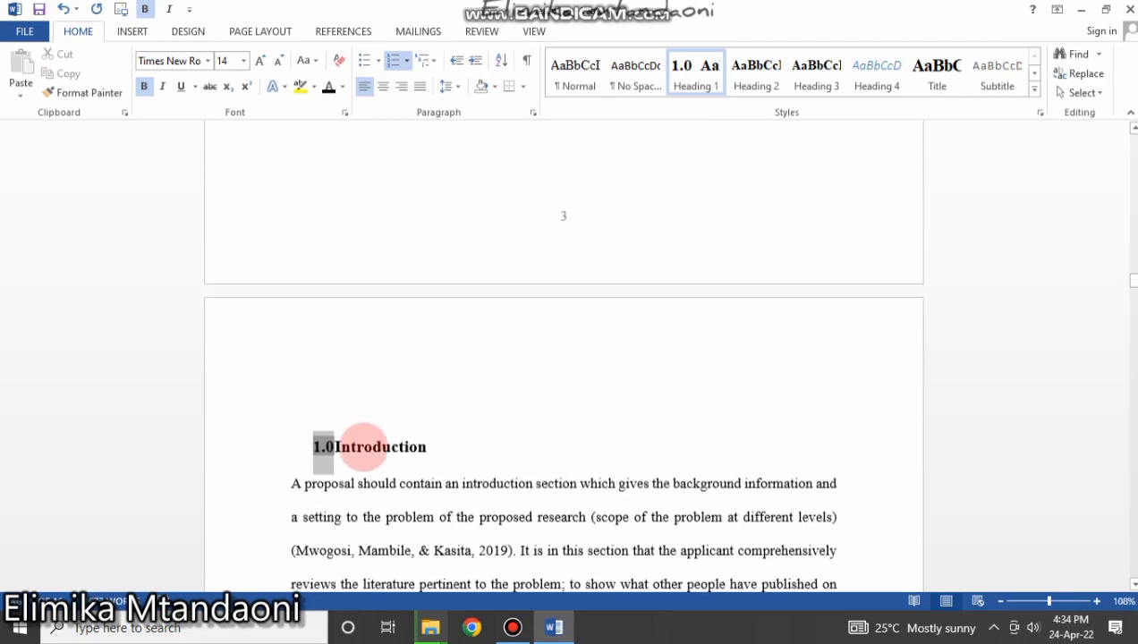
{"action": "scroll", "coordinate": [375, 465], "scroll_direction": "down", "scroll_amount": 8}
{"action": "scroll", "coordinate": [365, 452], "scroll_direction": "down", "scroll_amount": 5}
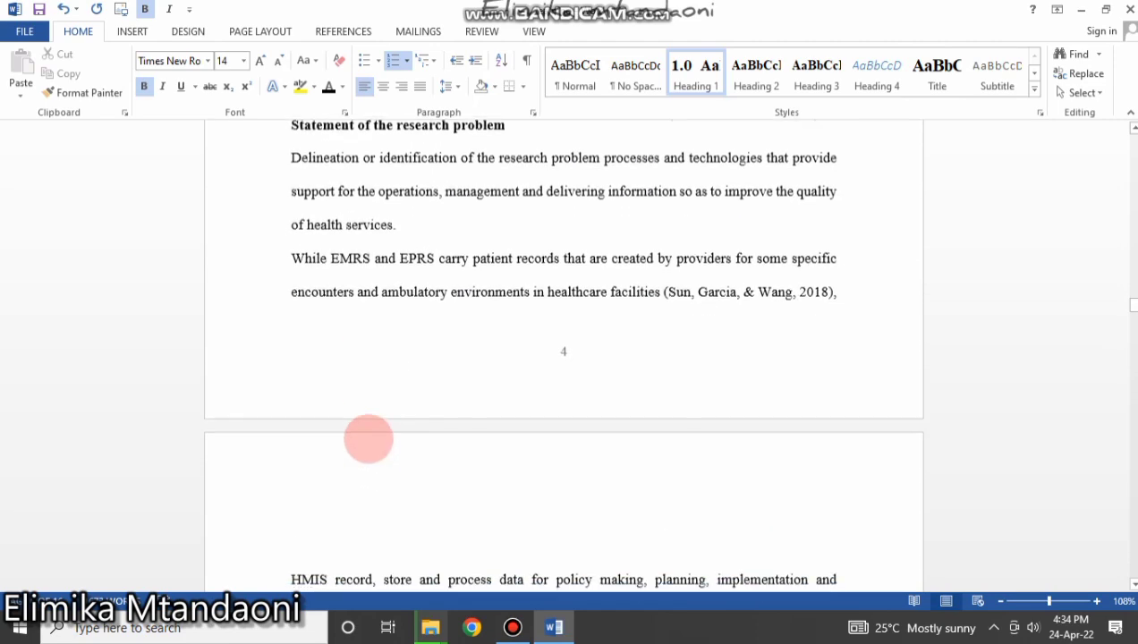
{"action": "scroll", "coordinate": [369, 436], "scroll_direction": "up", "scroll_amount": 2}
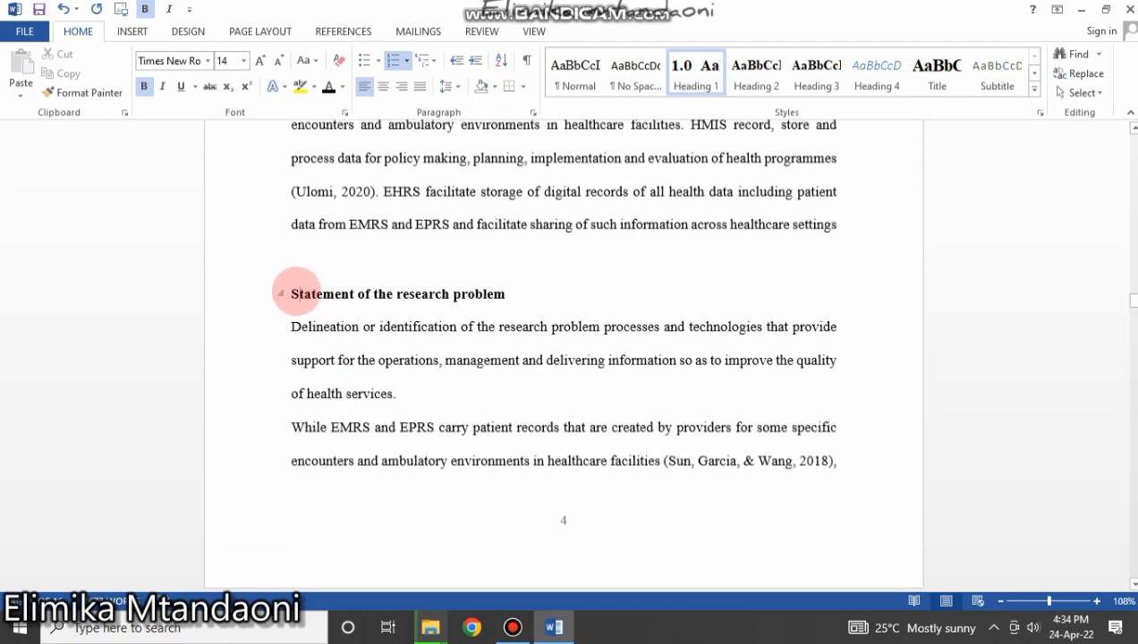
Place the cursor in the 'Statement of the research problem' heading.
{"action": "left_click_drag", "start_coordinate": [292, 293], "coordinate": [503, 297]}
{"action": "scroll", "coordinate": [483, 282], "scroll_direction": "up", "scroll_amount": 5}
{"action": "scroll", "coordinate": [376, 406], "scroll_direction": "up", "scroll_amount": 2}
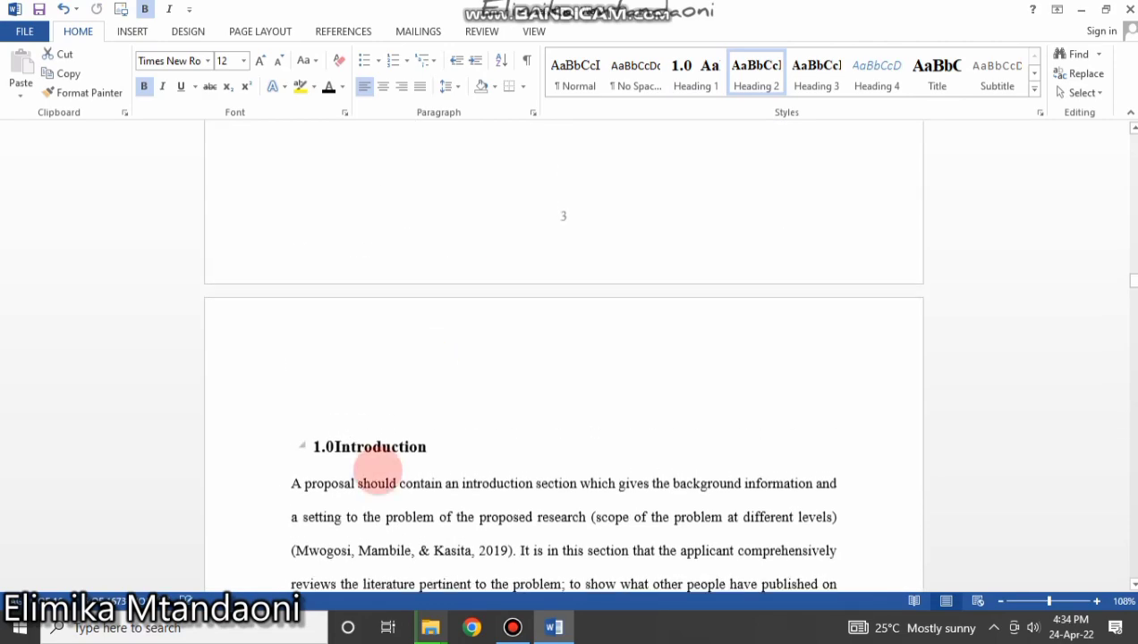
{"action": "scroll", "coordinate": [375, 478], "scroll_direction": "down", "scroll_amount": 9}
{"action": "scroll", "coordinate": [380, 420], "scroll_direction": "up", "scroll_amount": 3}
{"action": "scroll", "coordinate": [379, 421], "scroll_direction": "up", "scroll_amount": 5}
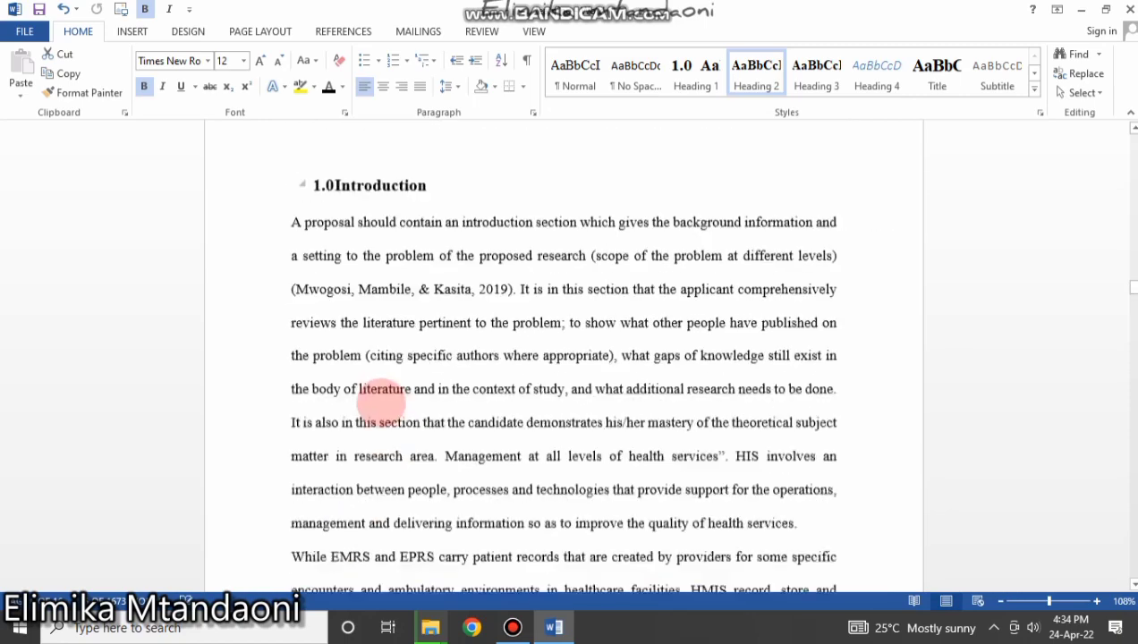
{"action": "scroll", "coordinate": [383, 420], "scroll_direction": "down", "scroll_amount": 3}
{"action": "scroll", "coordinate": [387, 460], "scroll_direction": "down", "scroll_amount": 3}
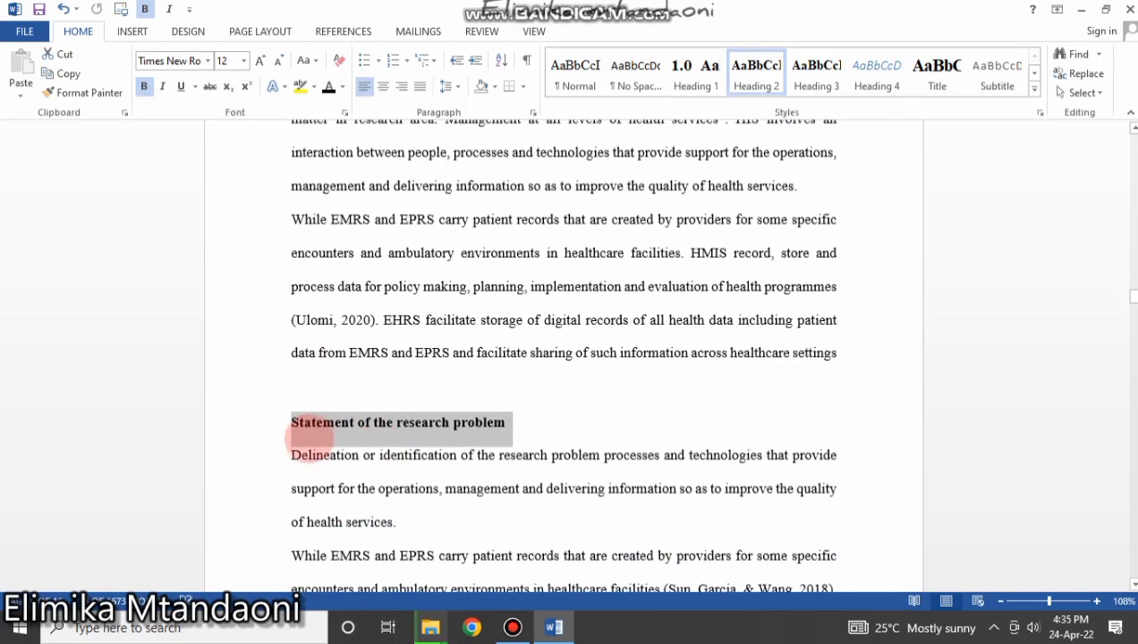
{"action": "left_click", "coordinate": [301, 422]}
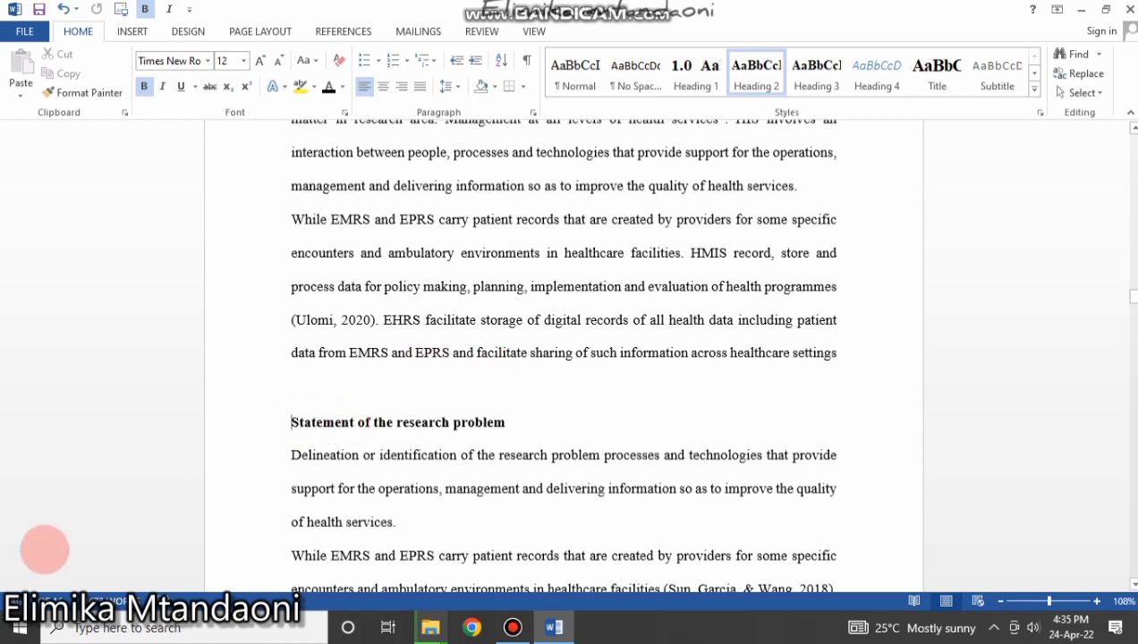
Modify the Heading 2 style to use 1.0, 2.0, 3.0 numbering.
{"action": "right_click", "coordinate": [754, 79]}
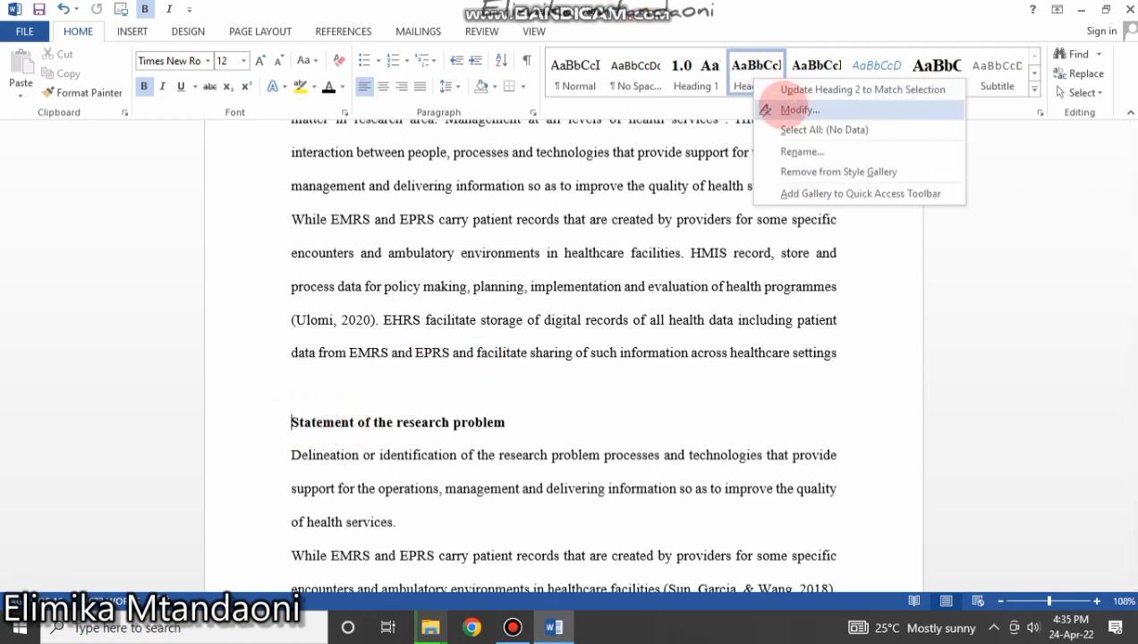
{"action": "left_click", "coordinate": [788, 110]}
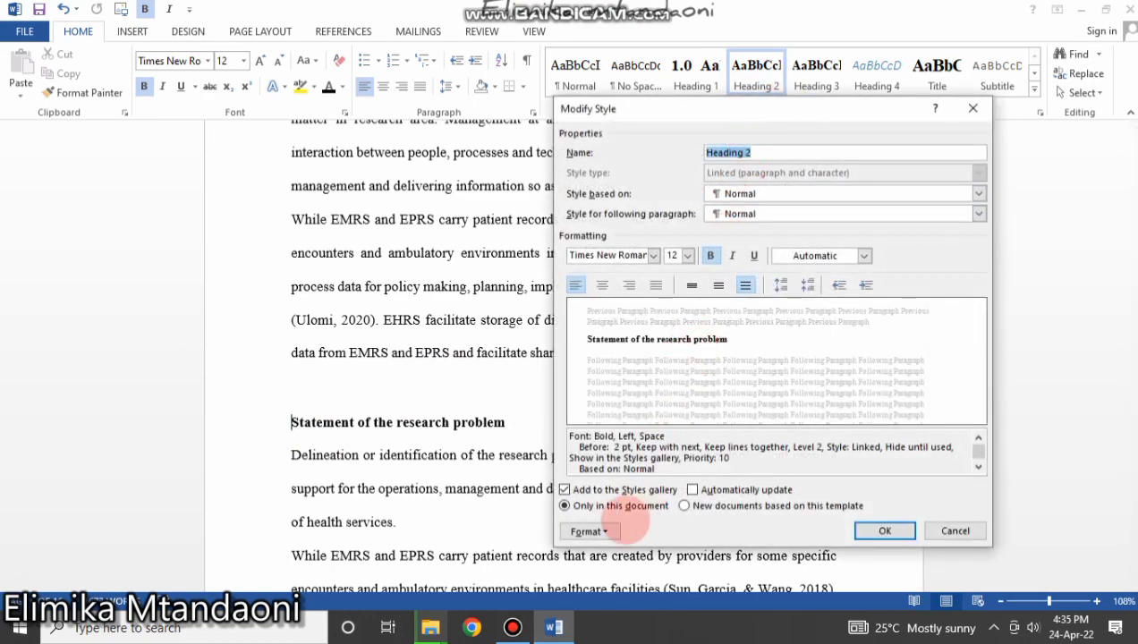
{"action": "left_click", "coordinate": [590, 532]}
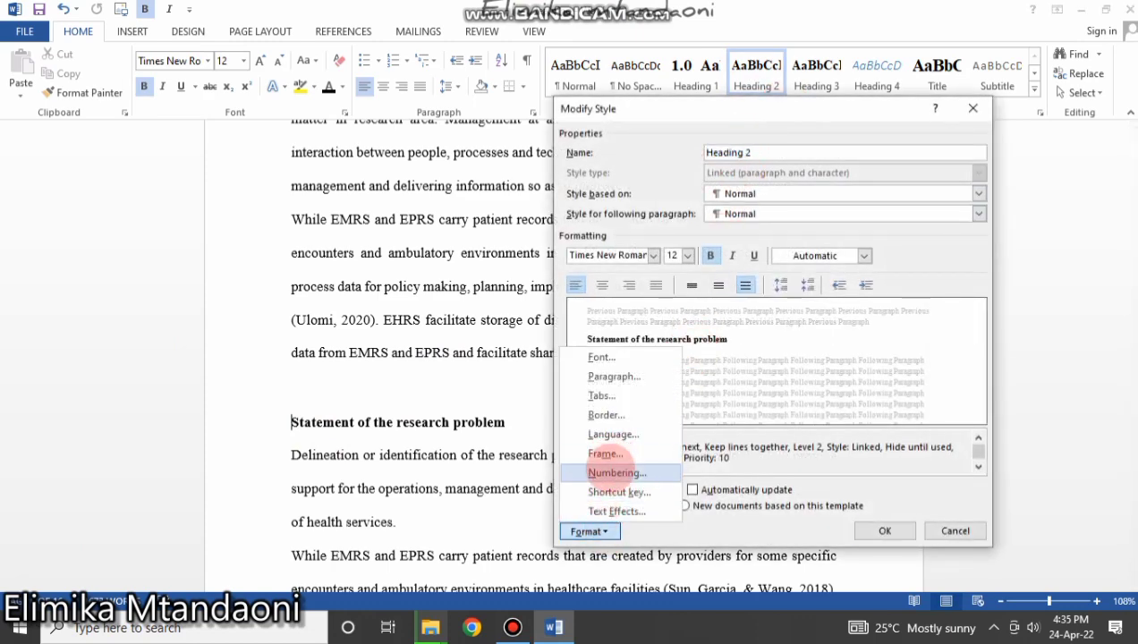
{"action": "left_click", "coordinate": [617, 473]}
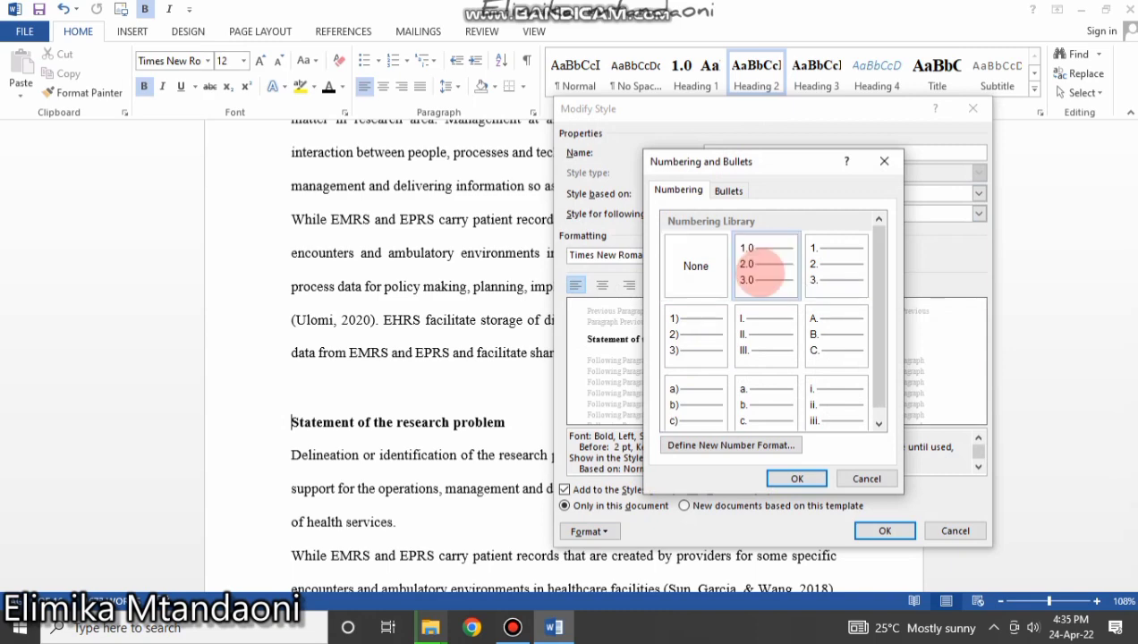
{"action": "left_click", "coordinate": [765, 265]}
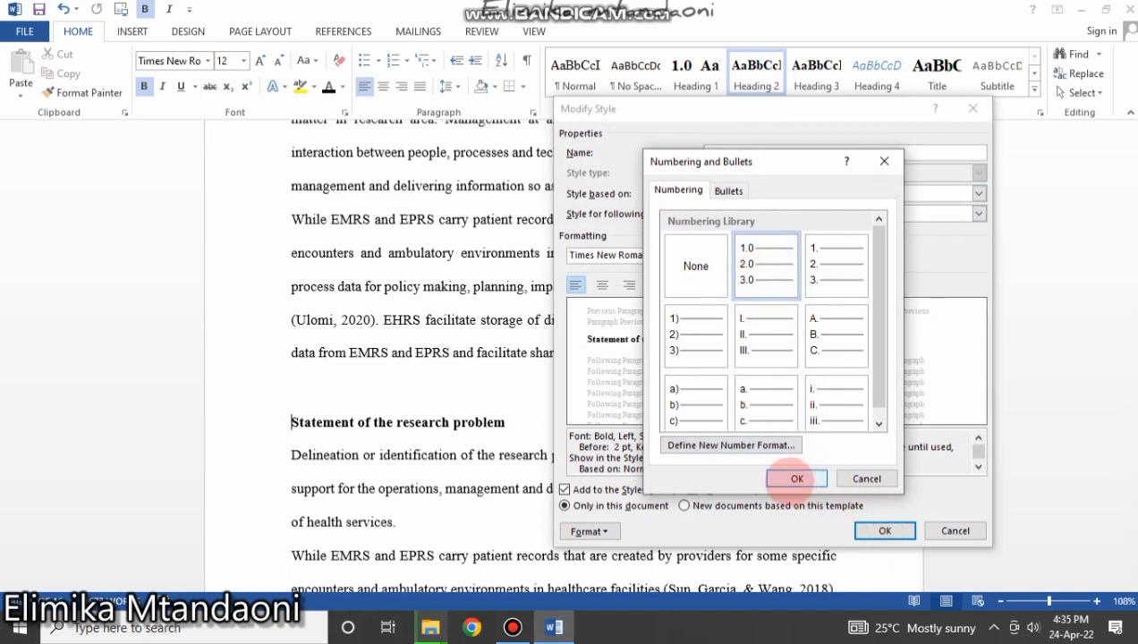
{"action": "left_click", "coordinate": [796, 479]}
{"action": "left_click", "coordinate": [881, 531]}
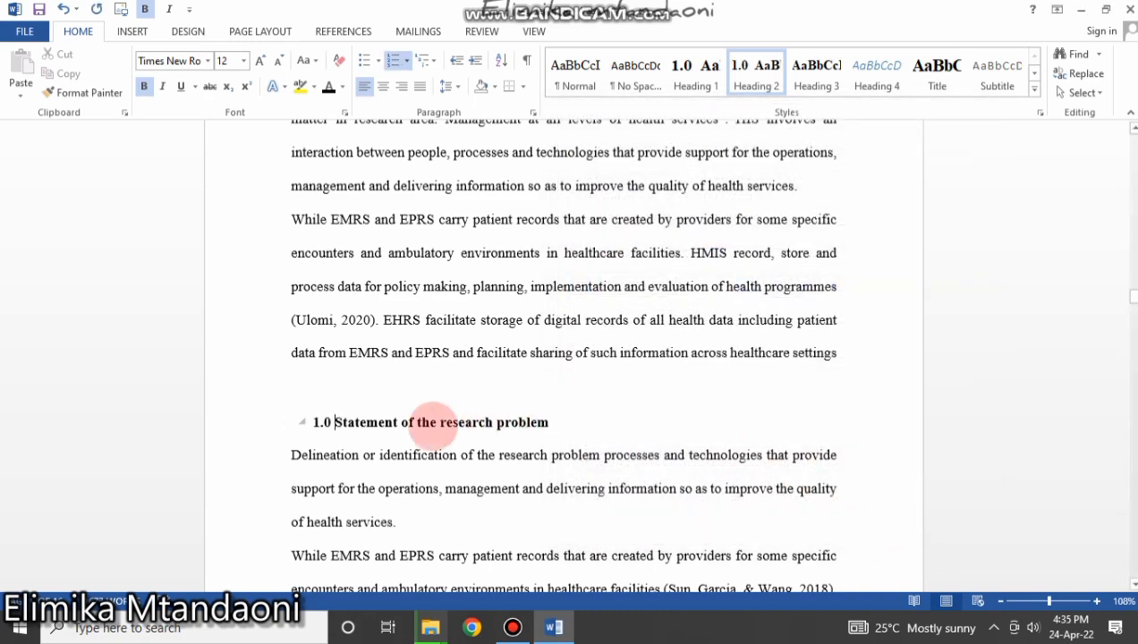
Continue numbering on the problem-statement heading so it reads 15.0.
{"action": "scroll", "coordinate": [461, 440], "scroll_direction": "up", "scroll_amount": 5}
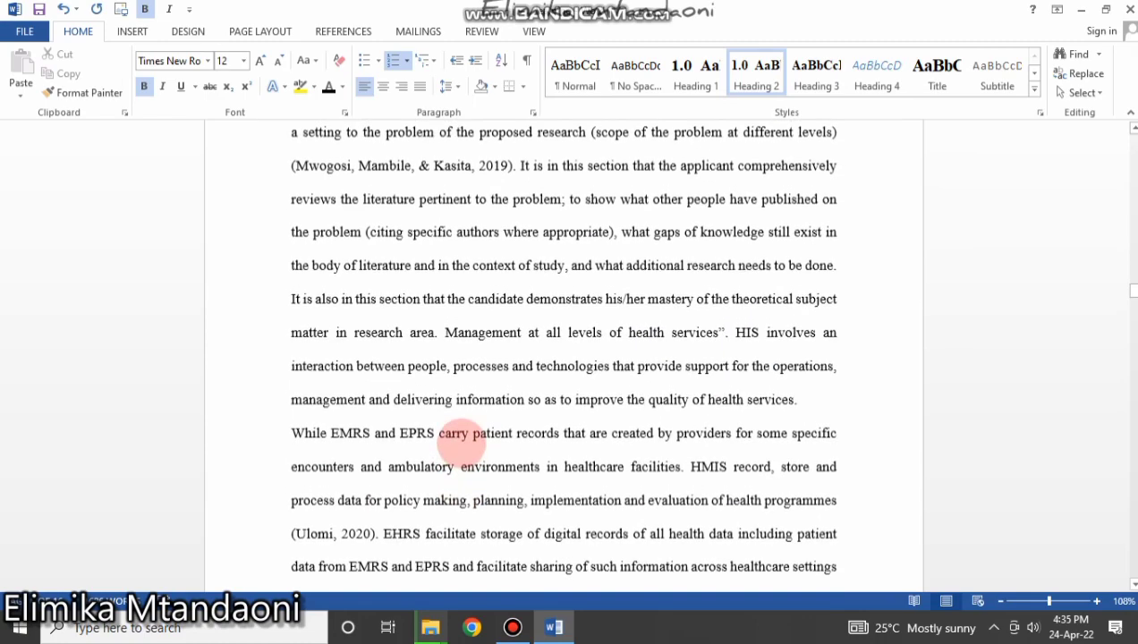
{"action": "scroll", "coordinate": [463, 445], "scroll_direction": "down", "scroll_amount": 6}
{"action": "scroll", "coordinate": [463, 438], "scroll_direction": "down", "scroll_amount": 1}
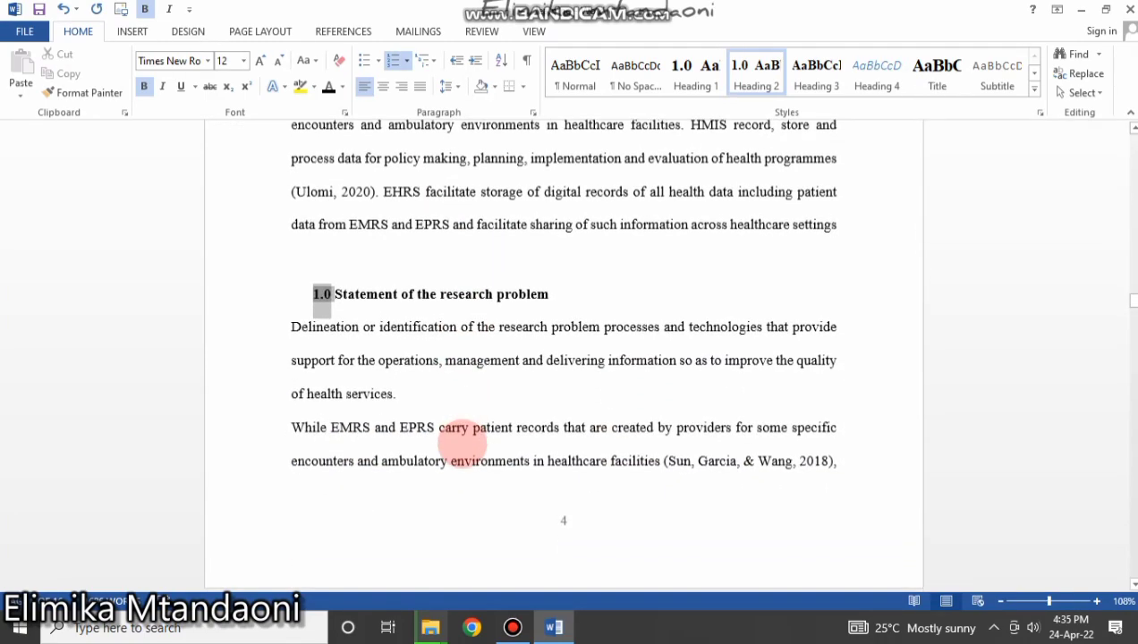
{"action": "scroll", "coordinate": [467, 443], "scroll_direction": "up", "scroll_amount": 2}
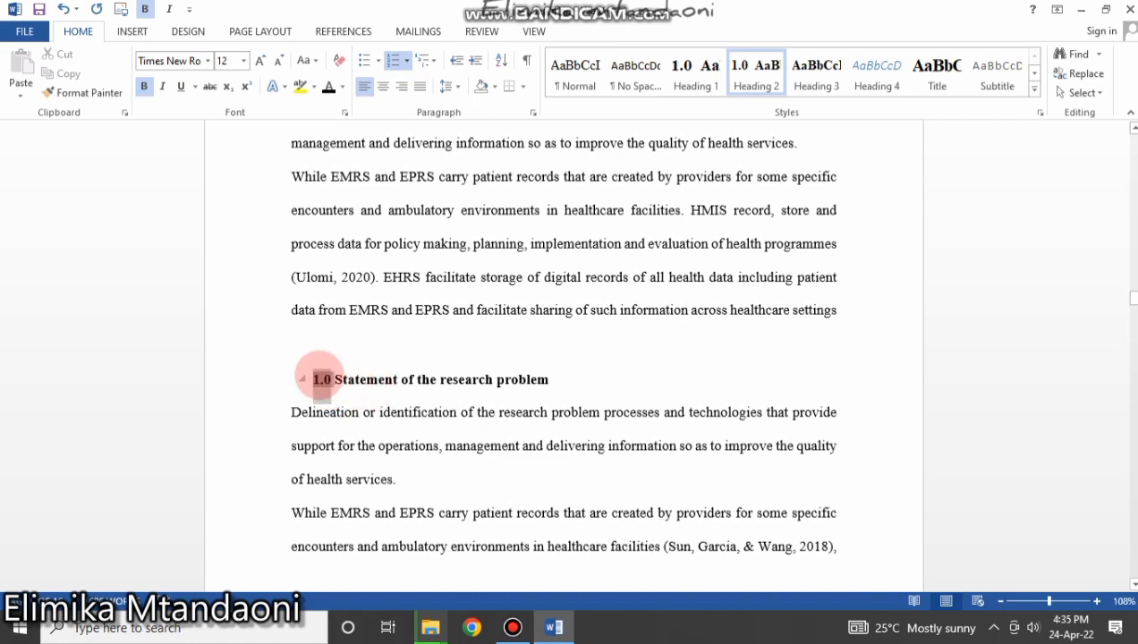
{"action": "right_click", "coordinate": [318, 377]}
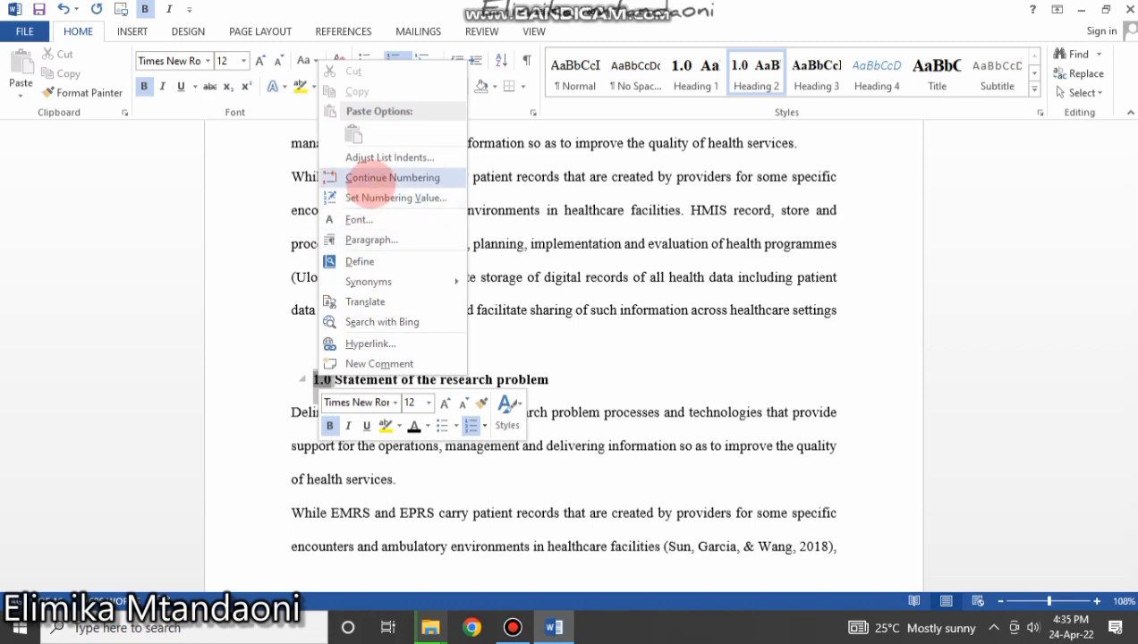
{"action": "left_click", "coordinate": [370, 181]}
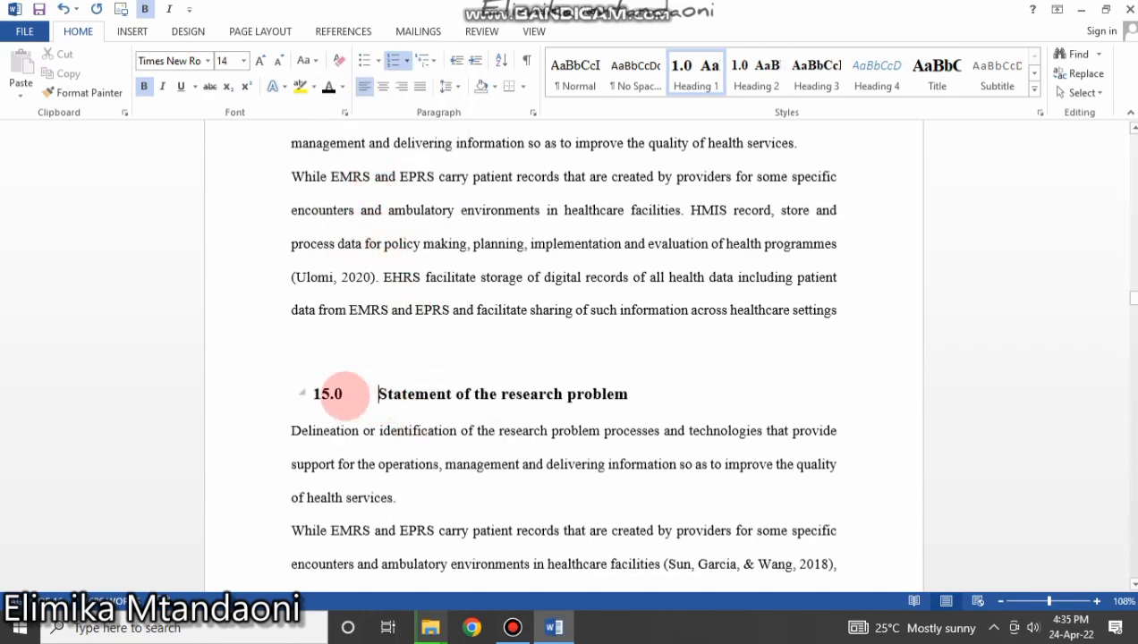
Check the 15.0 number's options and scroll up to the cover page table.
{"action": "right_click", "coordinate": [328, 393]}
{"action": "scroll", "coordinate": [553, 358], "scroll_direction": "up", "scroll_amount": 3}
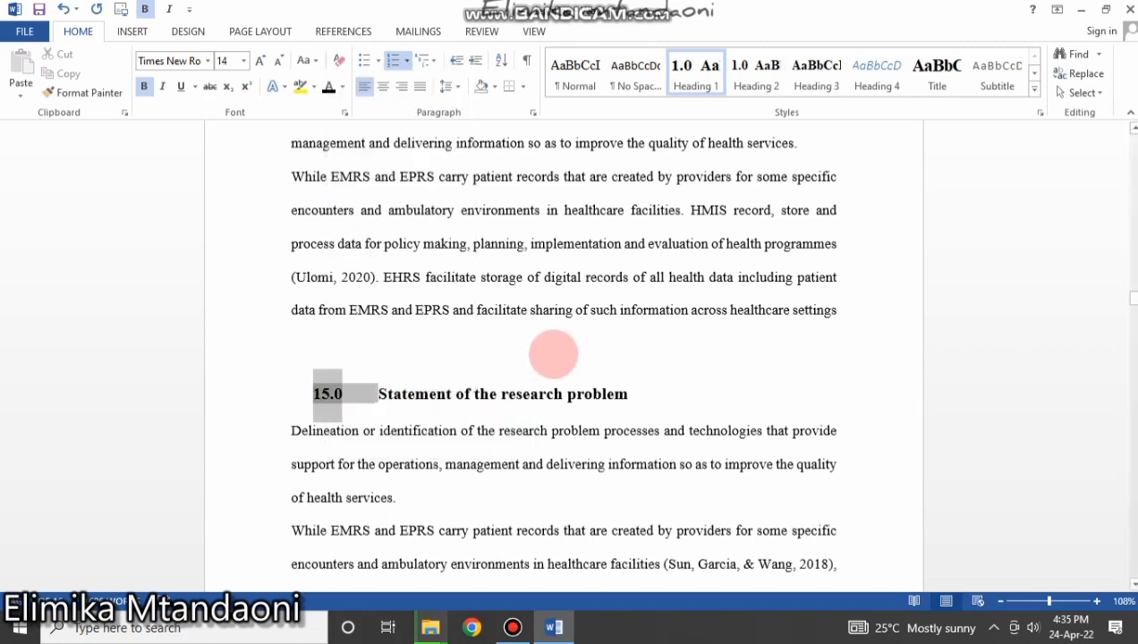
{"action": "scroll", "coordinate": [553, 351], "scroll_direction": "up", "scroll_amount": 15}
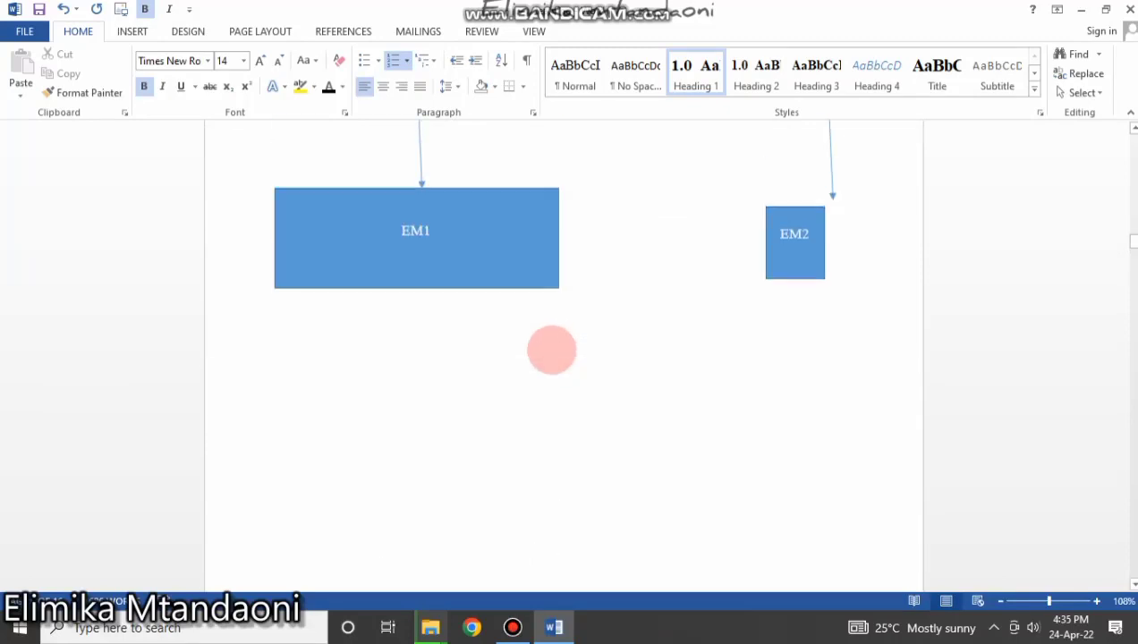
{"action": "scroll", "coordinate": [542, 333], "scroll_direction": "up", "scroll_amount": 20}
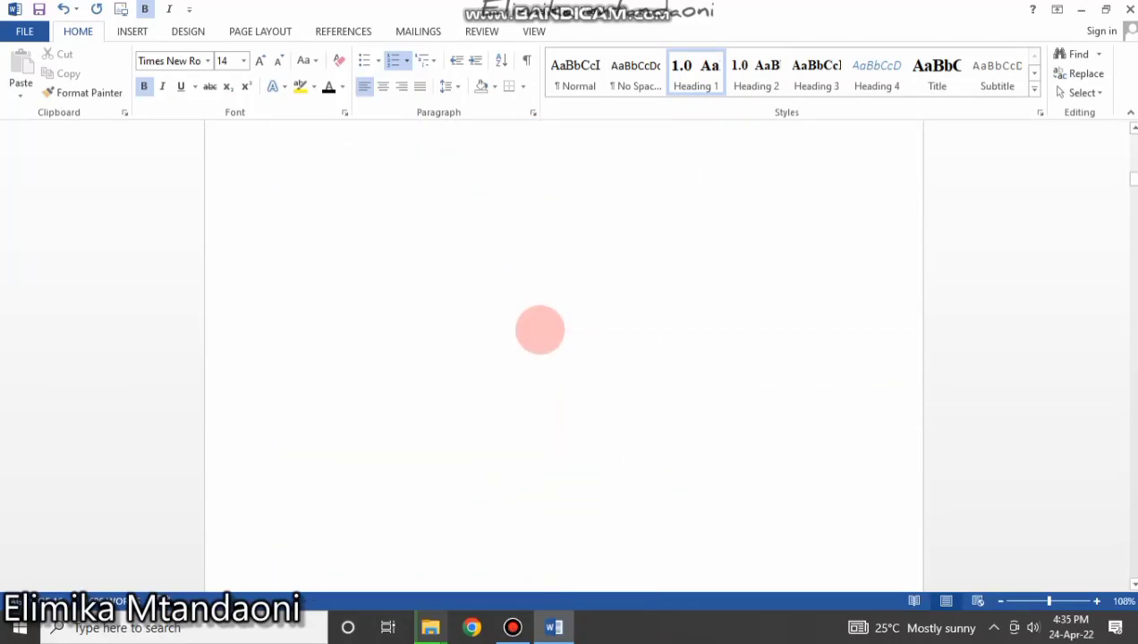
{"action": "scroll", "coordinate": [540, 332], "scroll_direction": "down", "scroll_amount": 10}
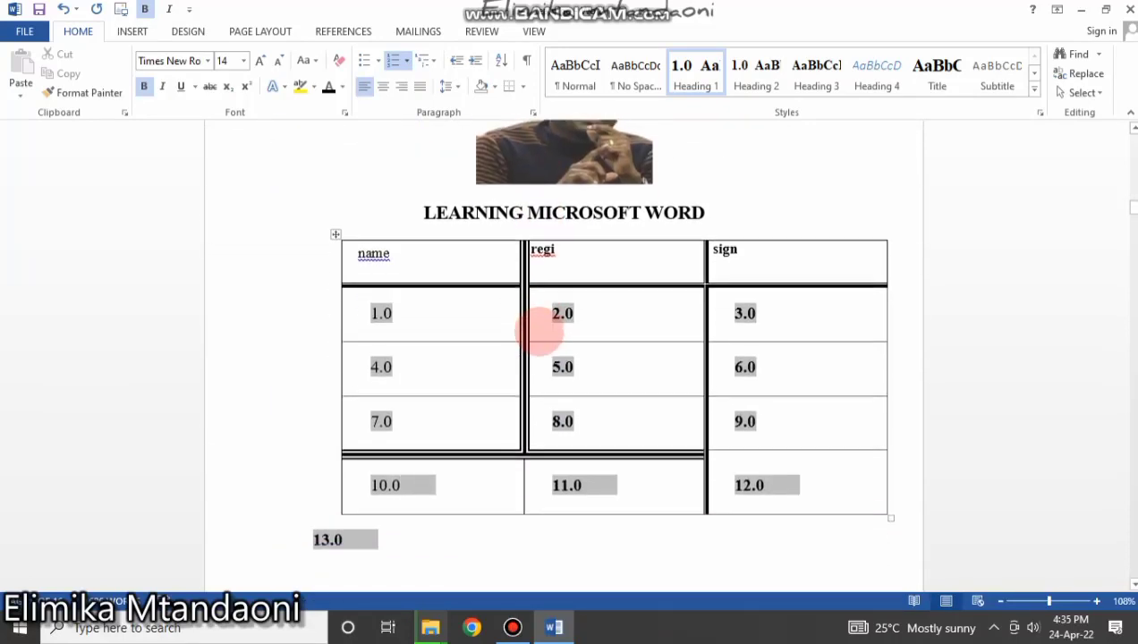
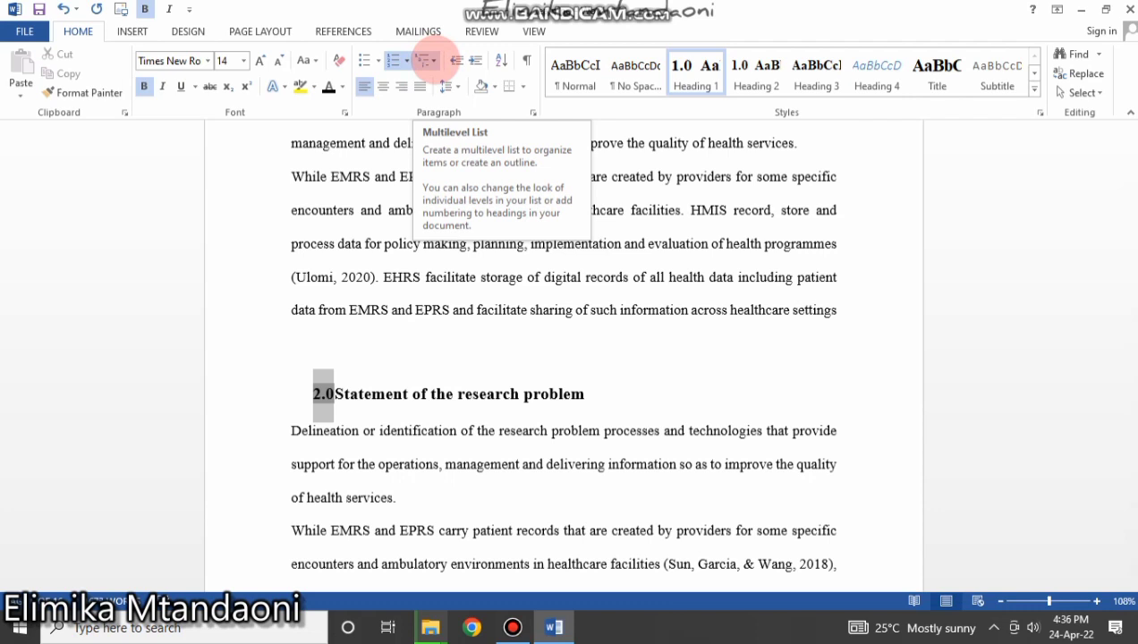
Apply the 1./1.1./1.1.1. multilevel list to Statement of the research problem, delete the typed 2.0, and demote it to level 1.1.
{"action": "left_click", "coordinate": [429, 60]}
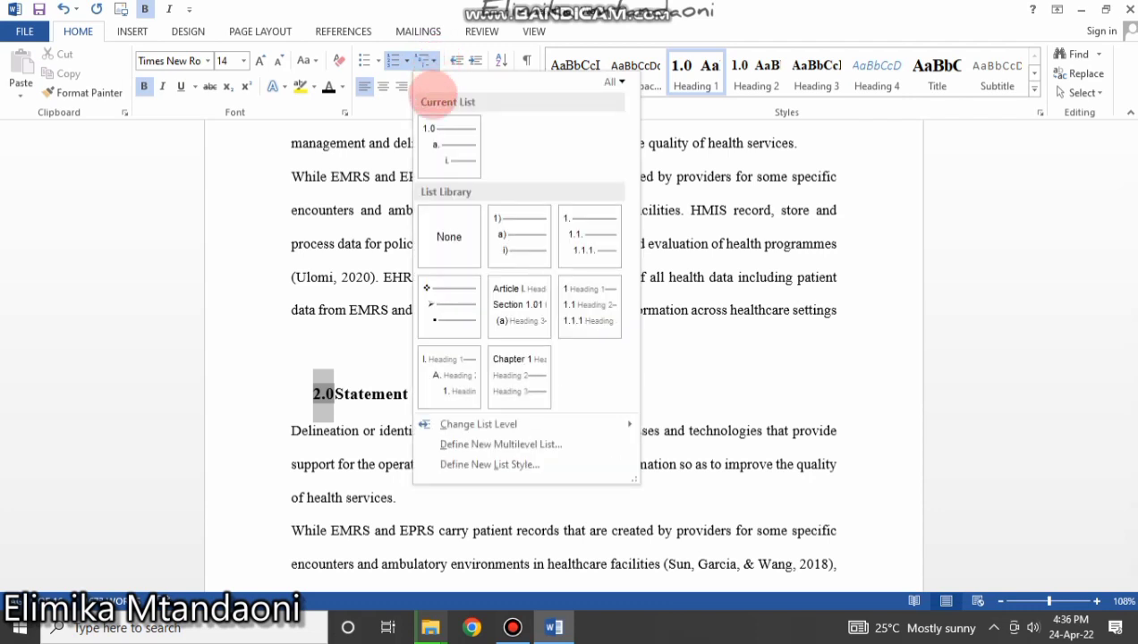
{"action": "mouse_move", "coordinate": [577, 246]}
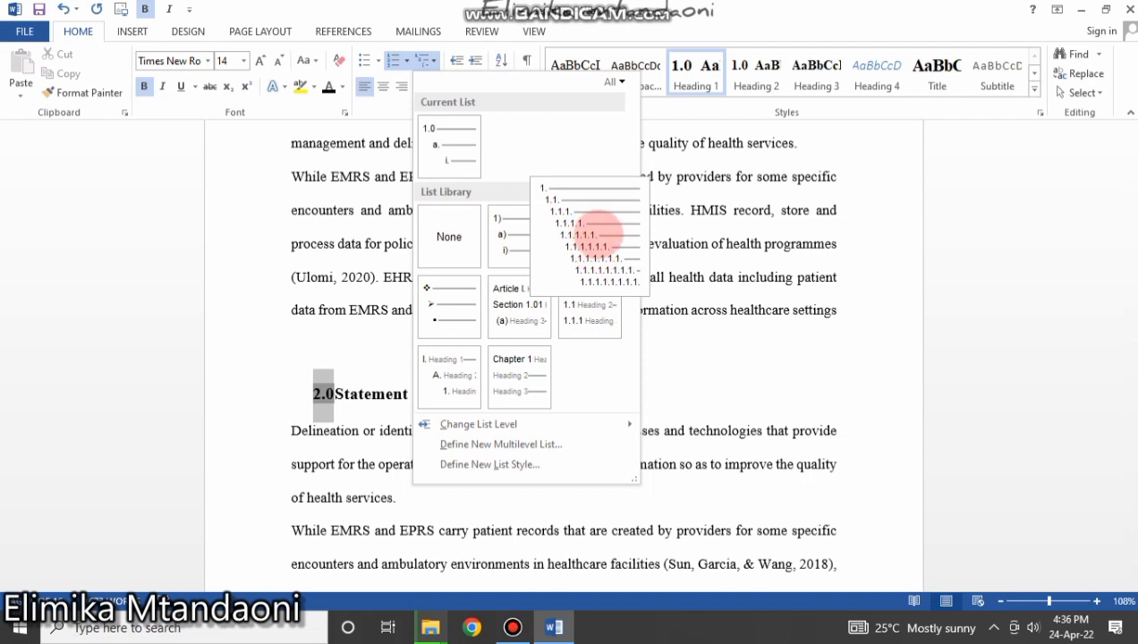
{"action": "left_click", "coordinate": [598, 233]}
{"action": "key", "text": "Delete"}
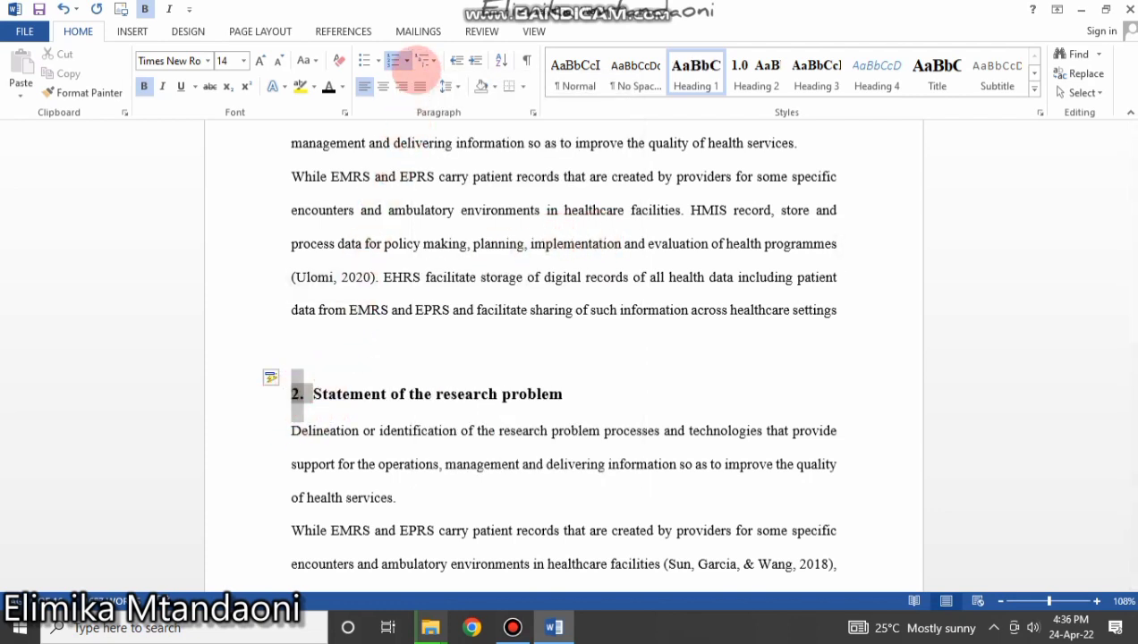
{"action": "left_click", "coordinate": [426, 59]}
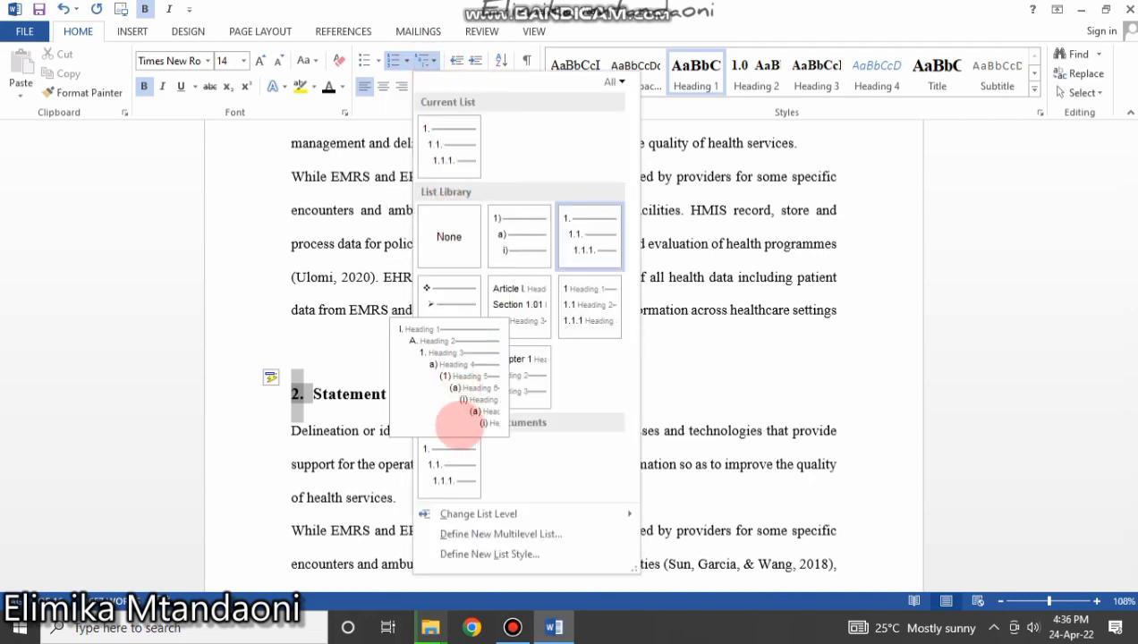
{"action": "mouse_move", "coordinate": [507, 514]}
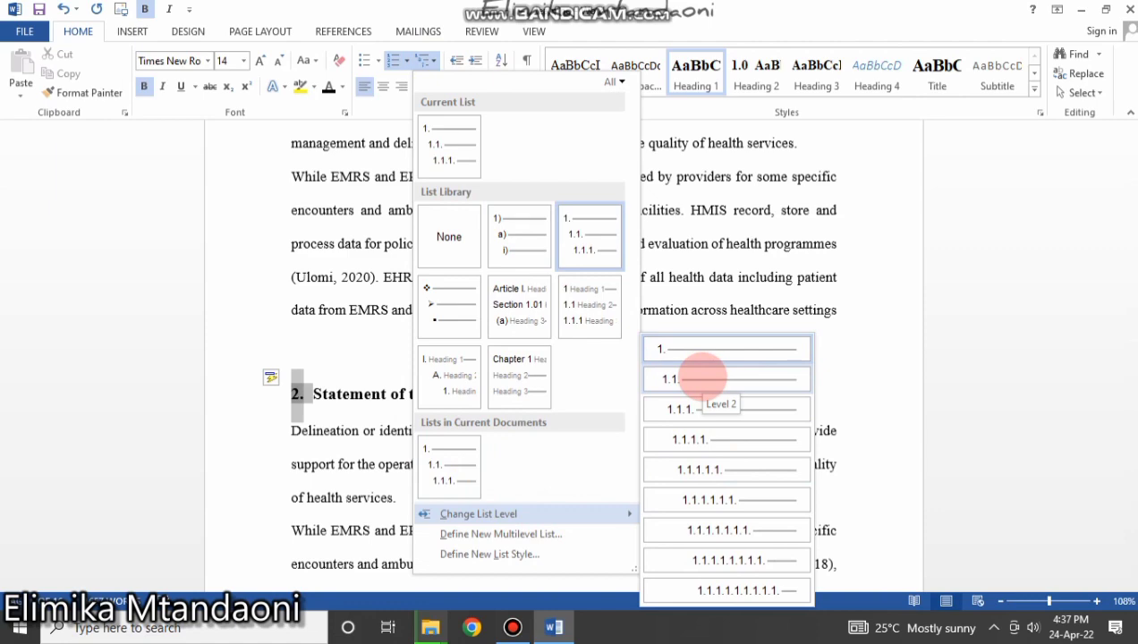
{"action": "left_click", "coordinate": [702, 379]}
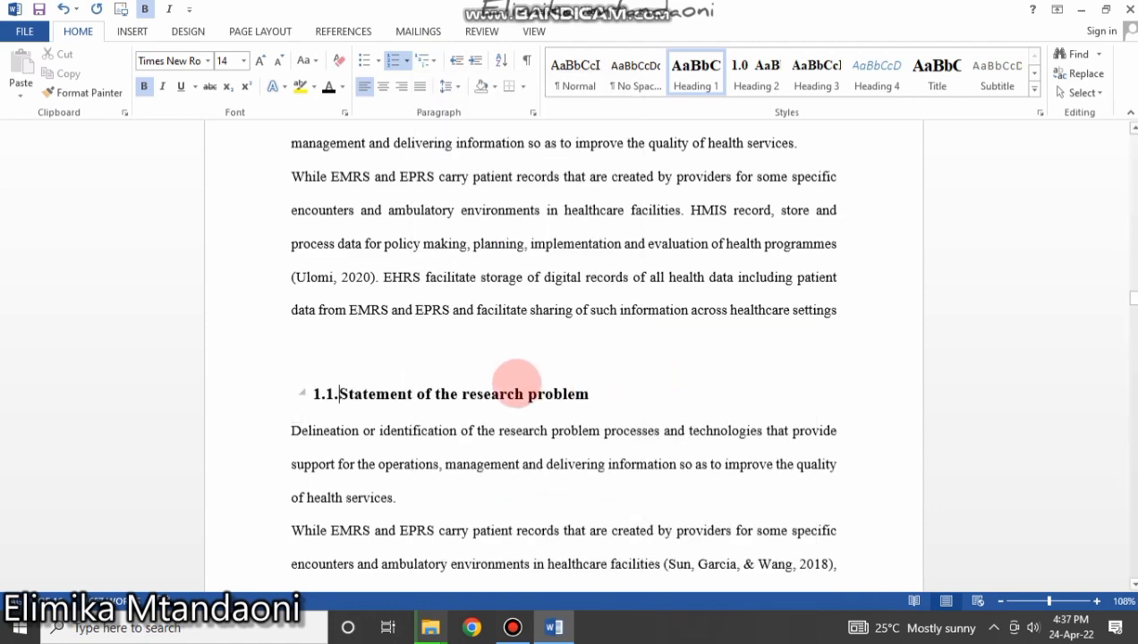
Copy the 1.1 heading's numbering format onto the Research Objectives heading with Format Painter.
{"action": "left_click", "coordinate": [397, 392]}
{"action": "scroll", "coordinate": [398, 405], "scroll_direction": "up", "scroll_amount": 2}
{"action": "scroll", "coordinate": [401, 404], "scroll_direction": "up", "scroll_amount": 5}
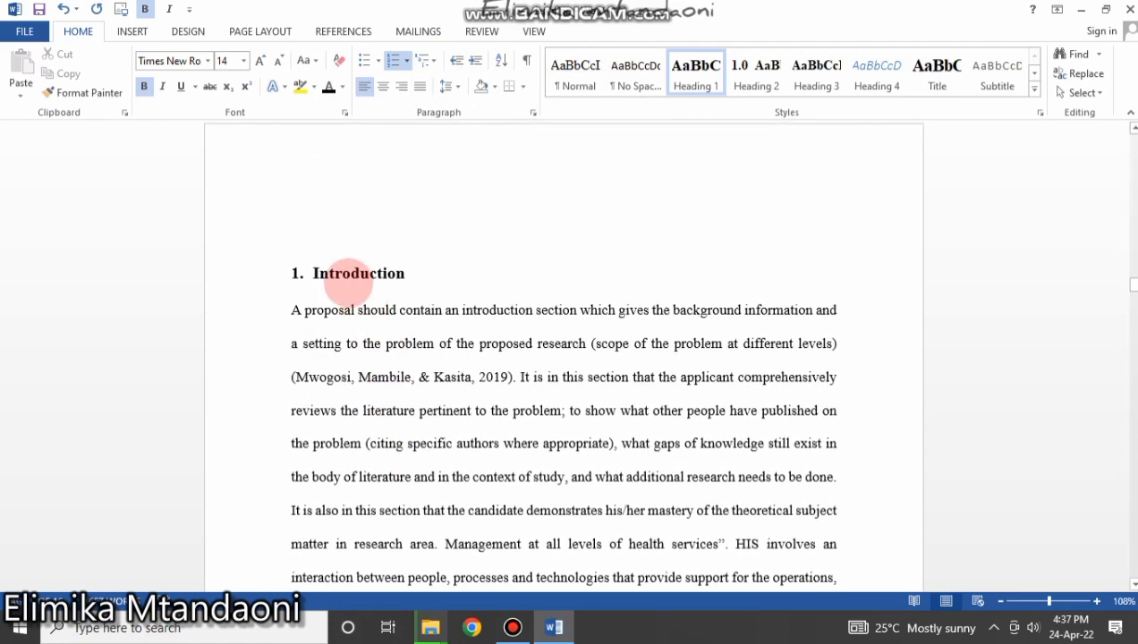
{"action": "scroll", "coordinate": [309, 315], "scroll_direction": "down", "scroll_amount": 8}
{"action": "scroll", "coordinate": [357, 446], "scroll_direction": "down", "scroll_amount": 1}
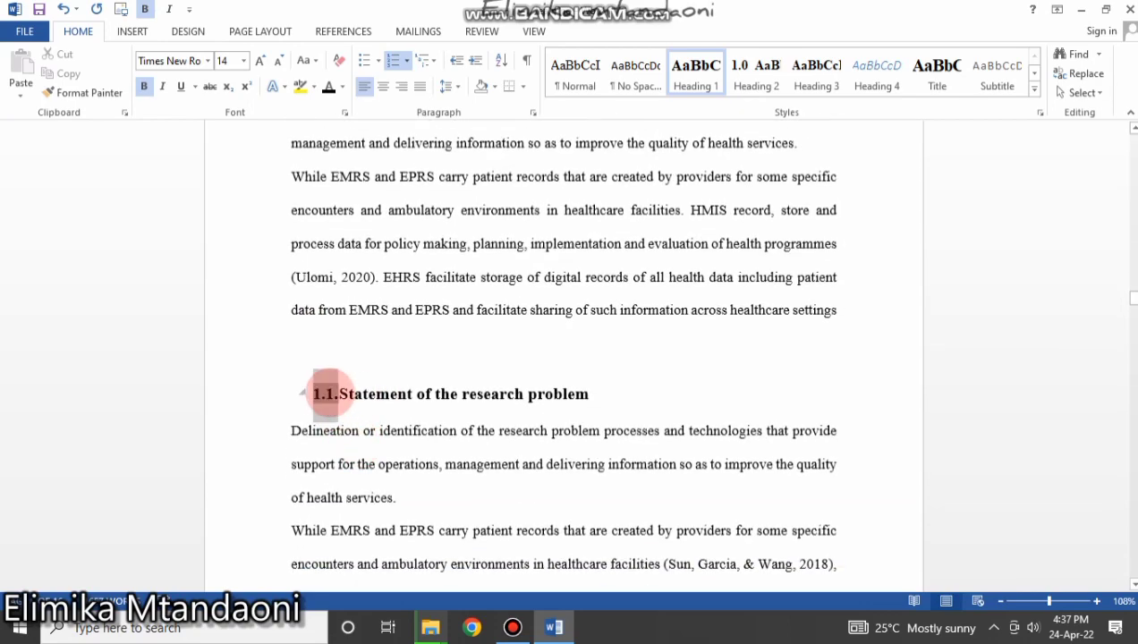
{"action": "scroll", "coordinate": [326, 394], "scroll_direction": "up", "scroll_amount": 5}
{"action": "scroll", "coordinate": [411, 544], "scroll_direction": "down", "scroll_amount": 6}
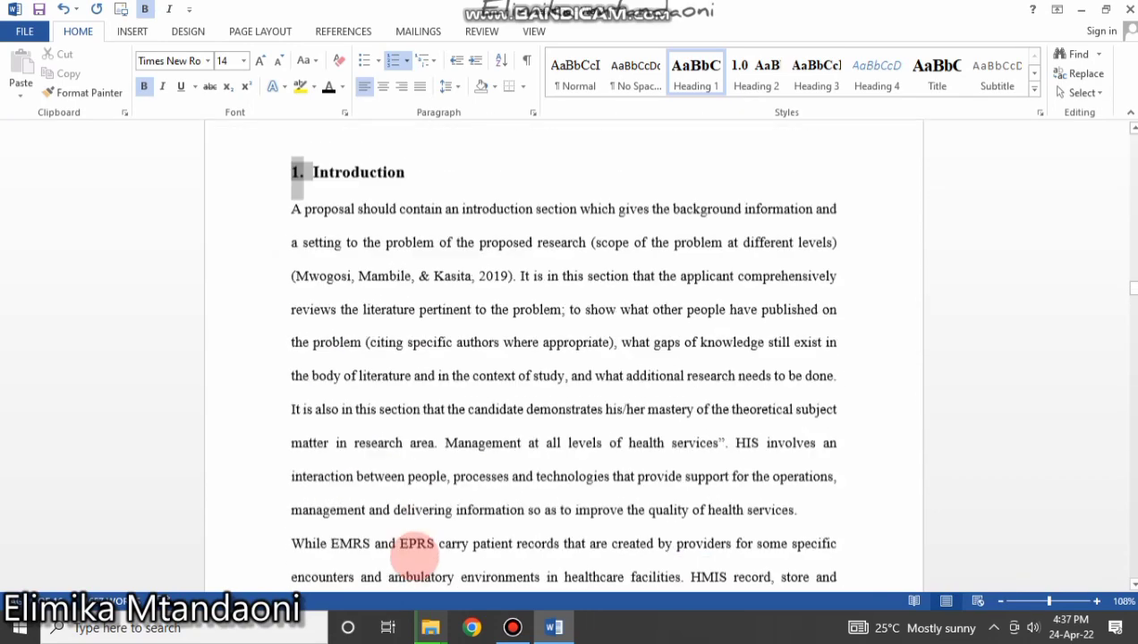
{"action": "scroll", "coordinate": [332, 397], "scroll_direction": "down", "scroll_amount": 5}
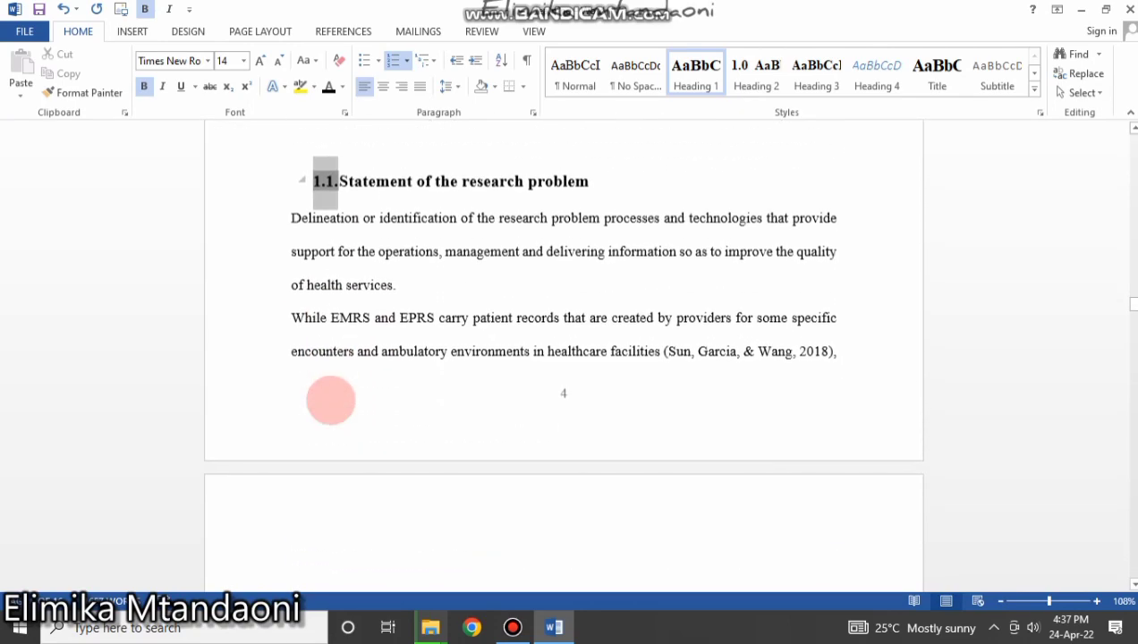
{"action": "scroll", "coordinate": [332, 401], "scroll_direction": "up", "scroll_amount": 2}
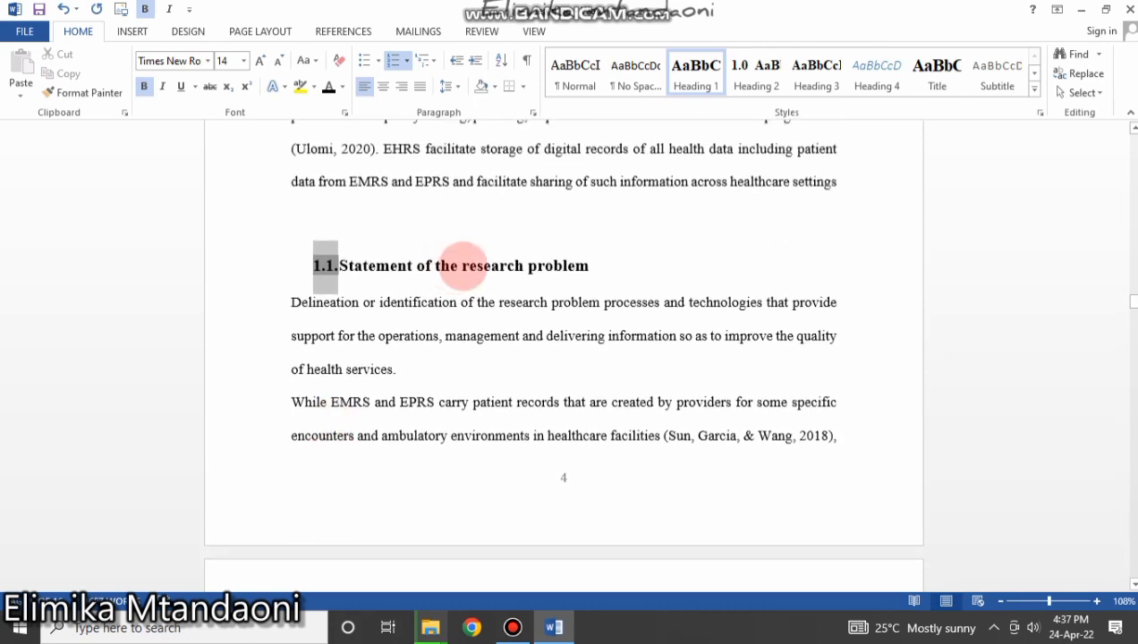
{"action": "left_click_drag", "start_coordinate": [597, 264], "coordinate": [300, 264]}
{"action": "scroll", "coordinate": [336, 362], "scroll_direction": "down", "scroll_amount": 6}
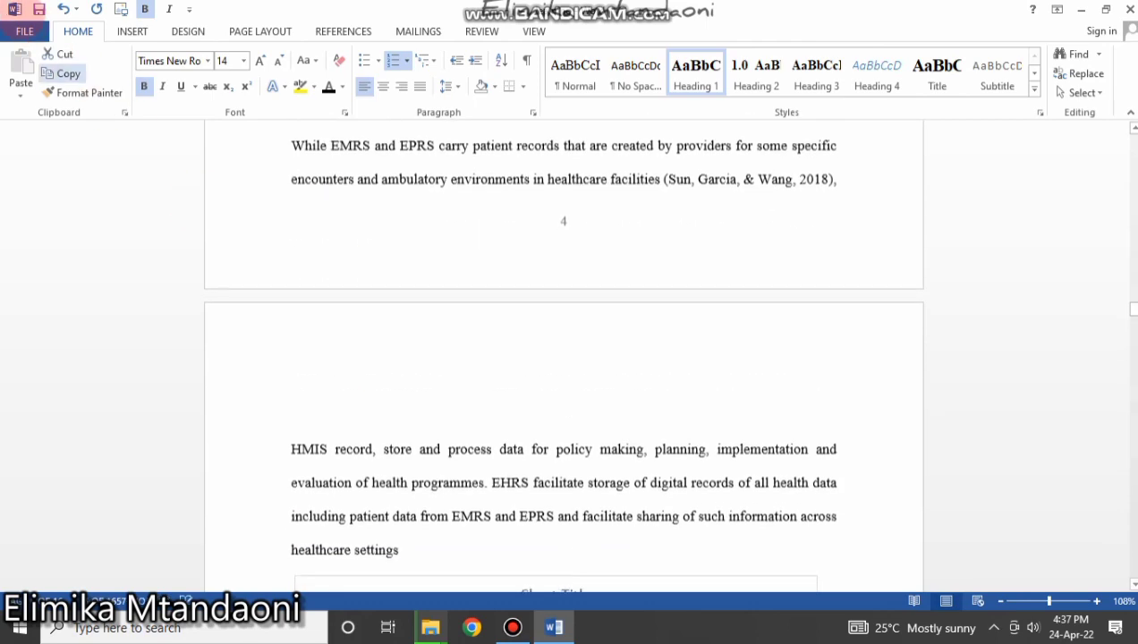
{"action": "scroll", "coordinate": [461, 308], "scroll_direction": "up", "scroll_amount": 5}
{"action": "scroll", "coordinate": [406, 322], "scroll_direction": "up", "scroll_amount": 3}
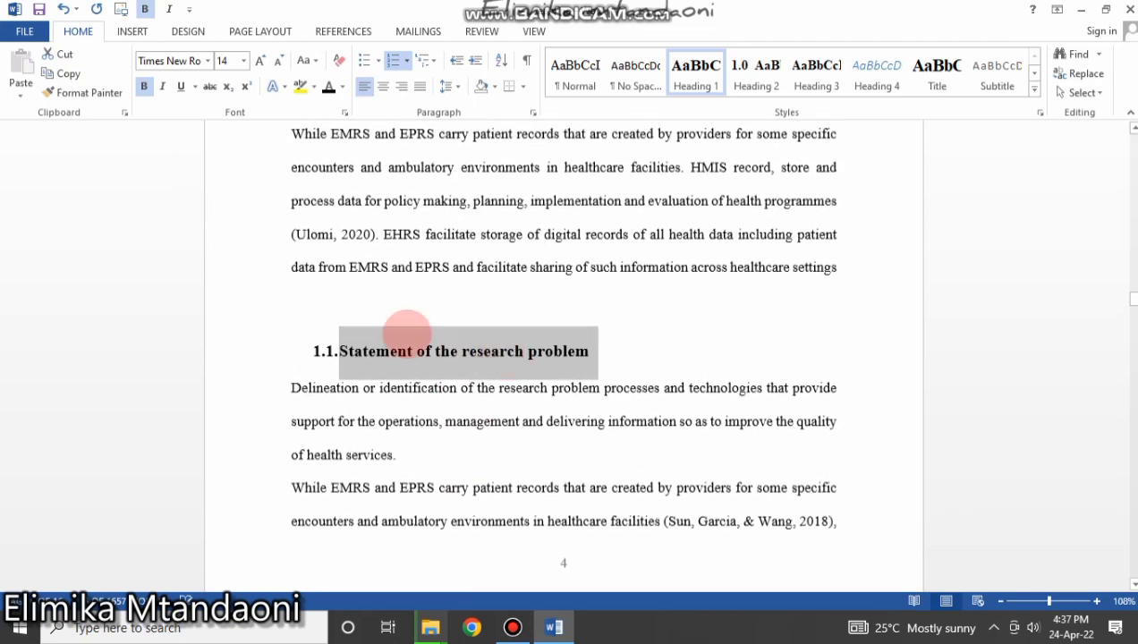
{"action": "scroll", "coordinate": [394, 414], "scroll_direction": "down", "scroll_amount": 17}
{"action": "scroll", "coordinate": [394, 414], "scroll_direction": "down", "scroll_amount": 6}
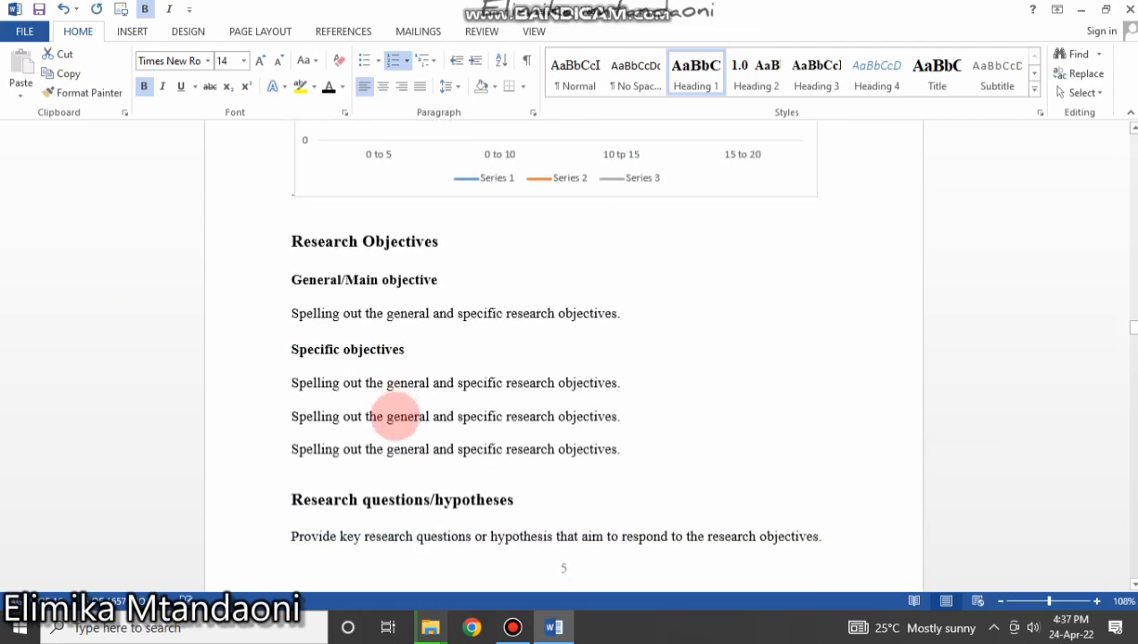
{"action": "scroll", "coordinate": [393, 414], "scroll_direction": "up", "scroll_amount": 2}
{"action": "scroll", "coordinate": [483, 360], "scroll_direction": "up", "scroll_amount": 8}
{"action": "scroll", "coordinate": [456, 337], "scroll_direction": "up", "scroll_amount": 16}
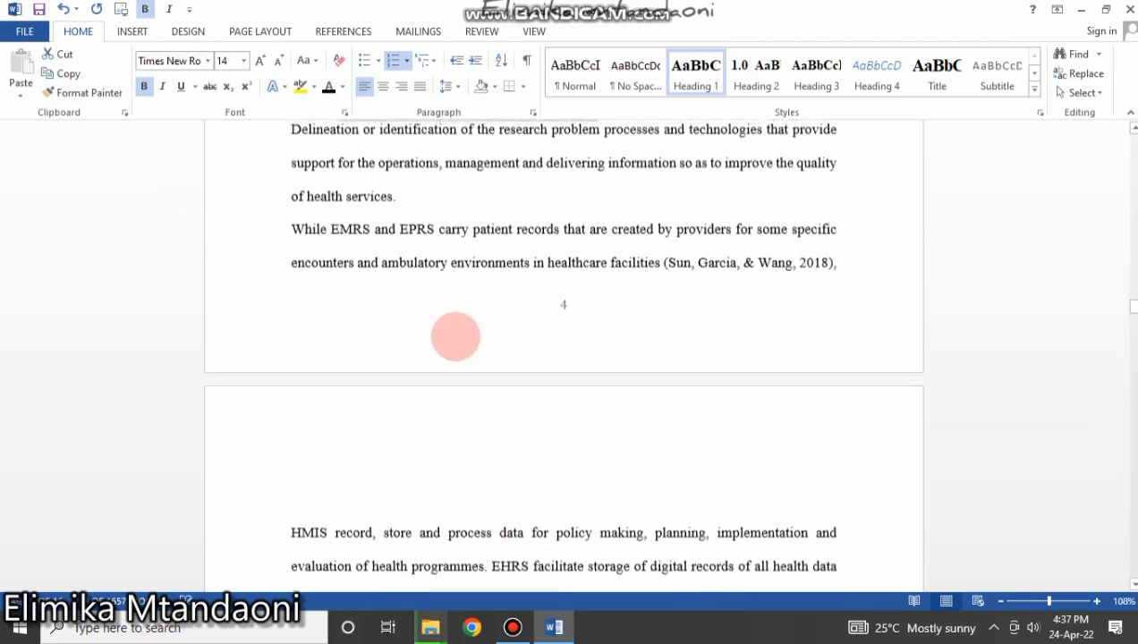
{"action": "scroll", "coordinate": [454, 335], "scroll_direction": "down", "scroll_amount": 15}
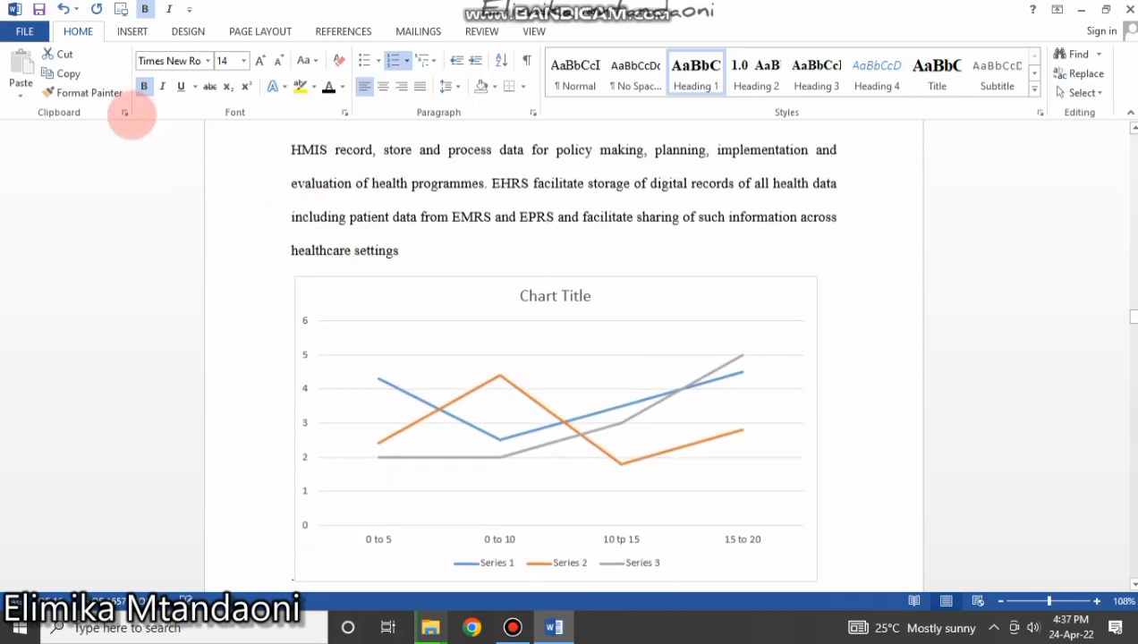
{"action": "scroll", "coordinate": [429, 447], "scroll_direction": "down", "scroll_amount": 4}
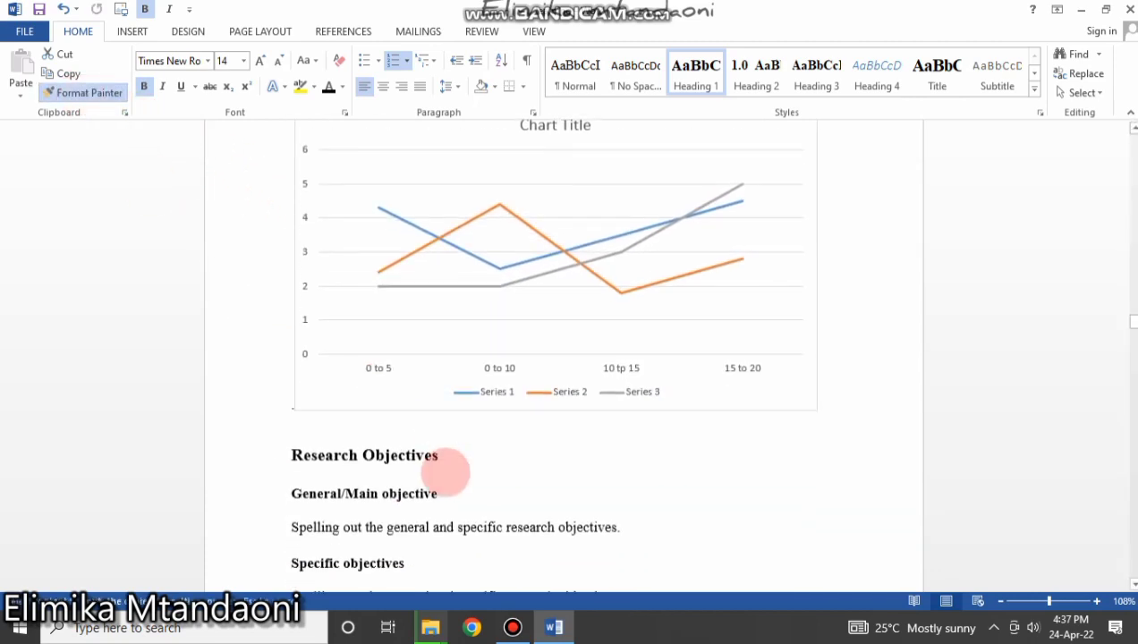
{"action": "mouse_move", "coordinate": [441, 456]}
{"action": "left_mouse_down"}
{"action": "mouse_move", "coordinate": [277, 457]}
{"action": "mouse_move", "coordinate": [291, 455]}
{"action": "left_mouse_up"}
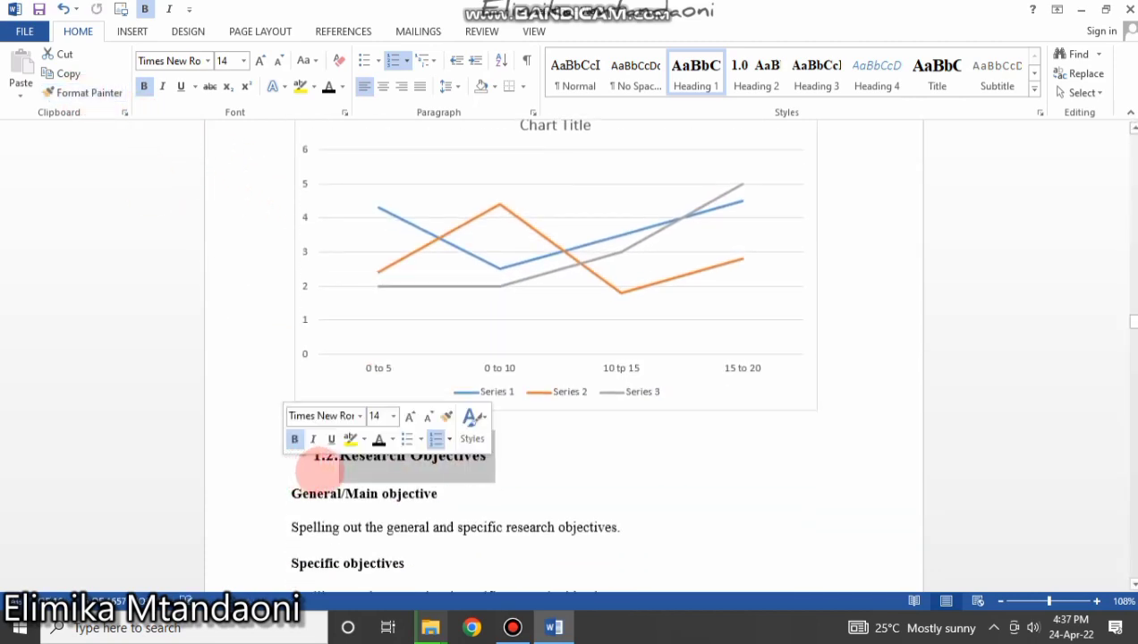
Verify the 1.2. number on Research Objectives and place the caret in General/Main objective.
{"action": "left_click", "coordinate": [400, 458]}
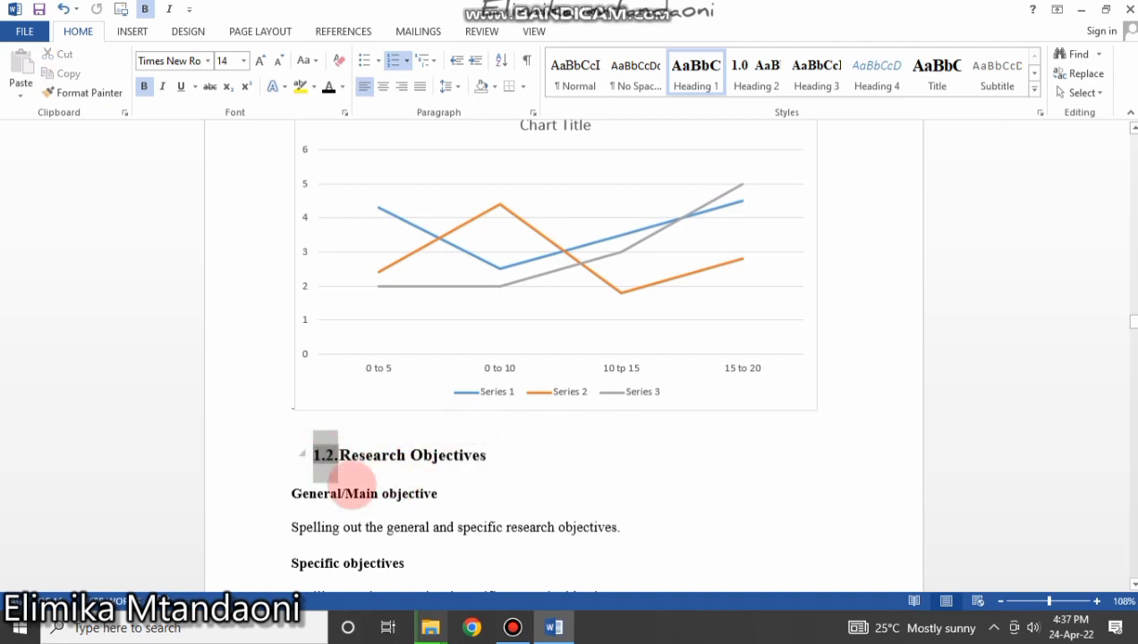
{"action": "left_click_drag", "start_coordinate": [295, 497], "coordinate": [461, 490]}
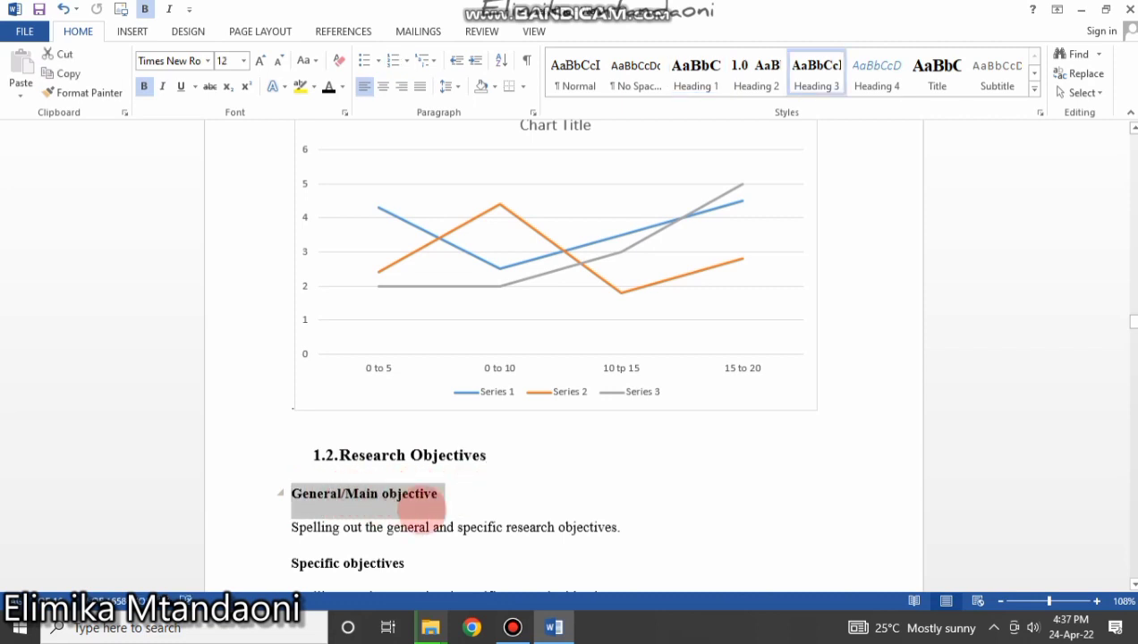
{"action": "left_click", "coordinate": [346, 494]}
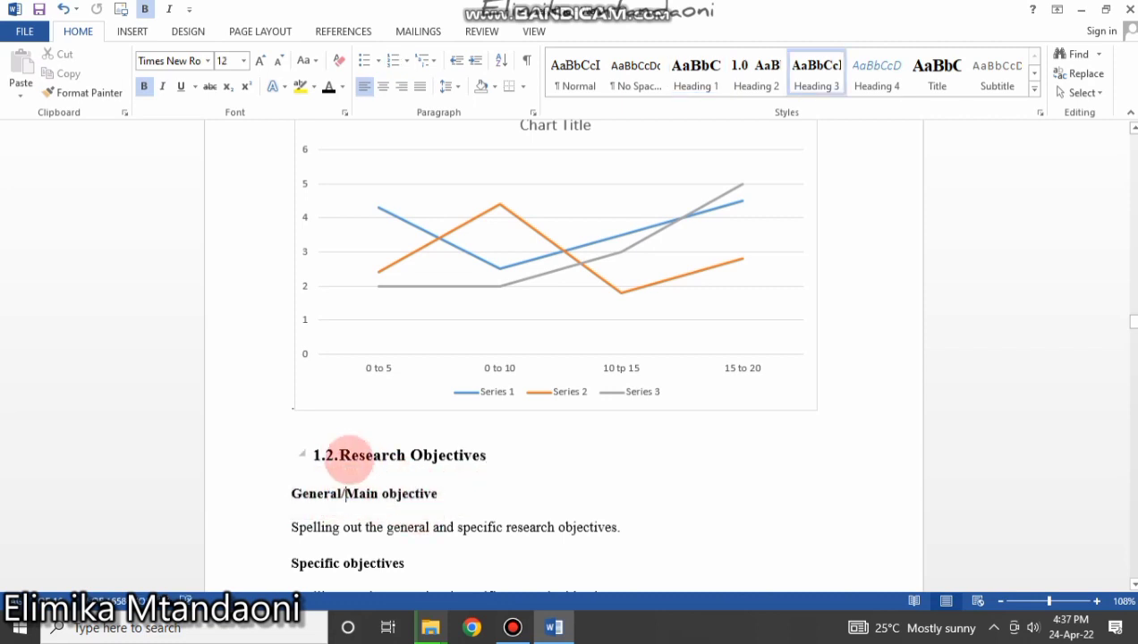
{"action": "left_click", "coordinate": [324, 455]}
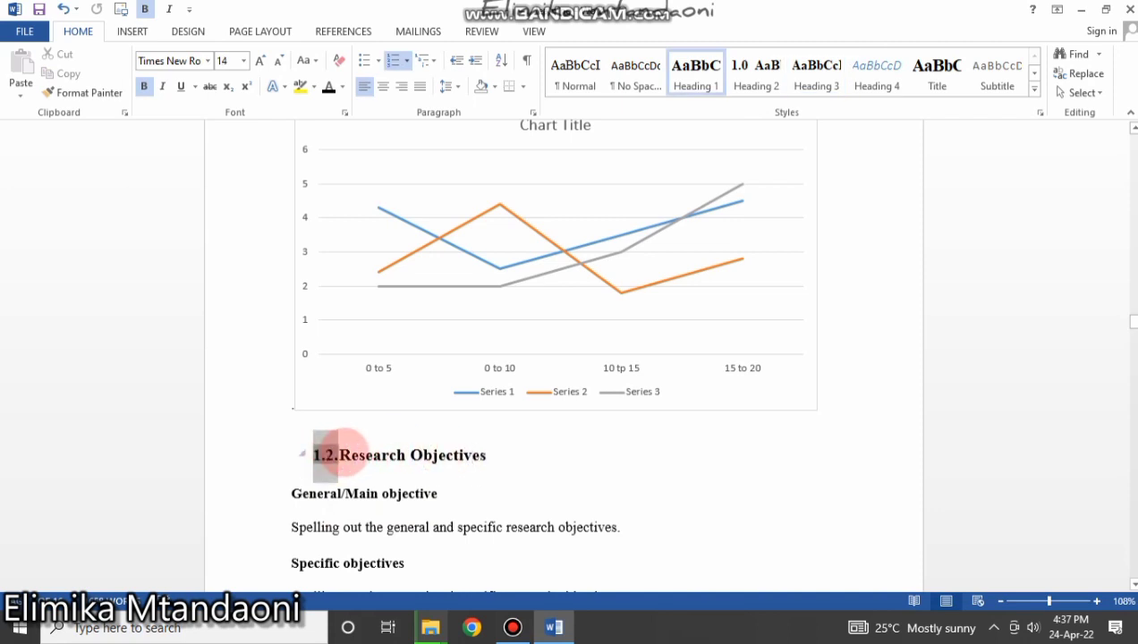
{"action": "left_click", "coordinate": [315, 495]}
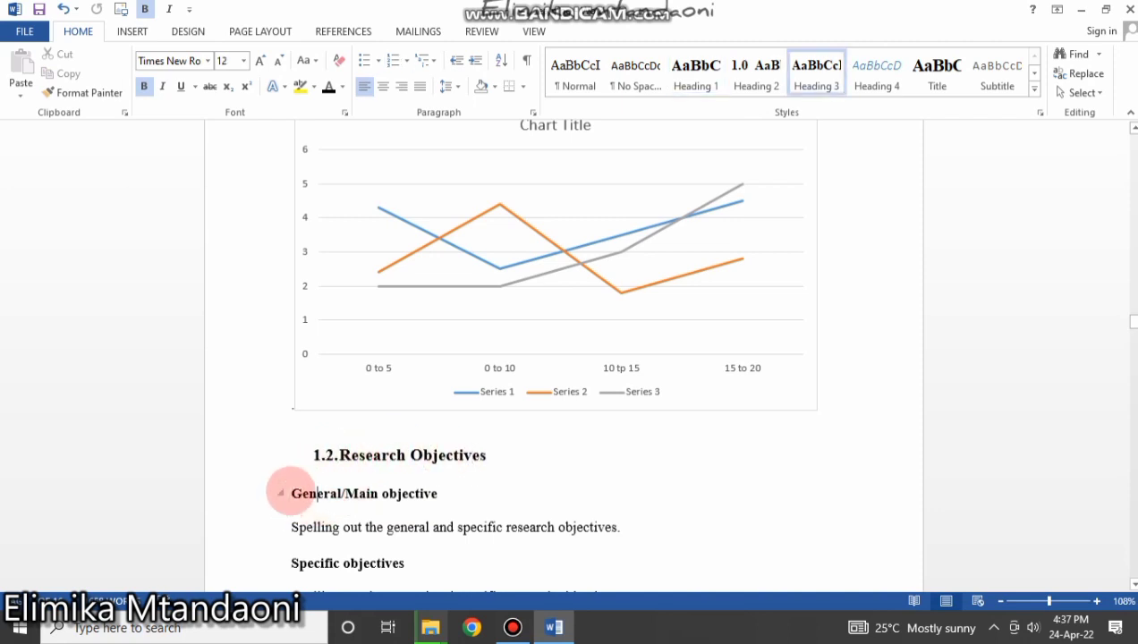
Modify the Heading 3 style to use 1.0, 2.0, 3.0 numbering.
{"action": "left_click_drag", "start_coordinate": [290, 493], "coordinate": [429, 502]}
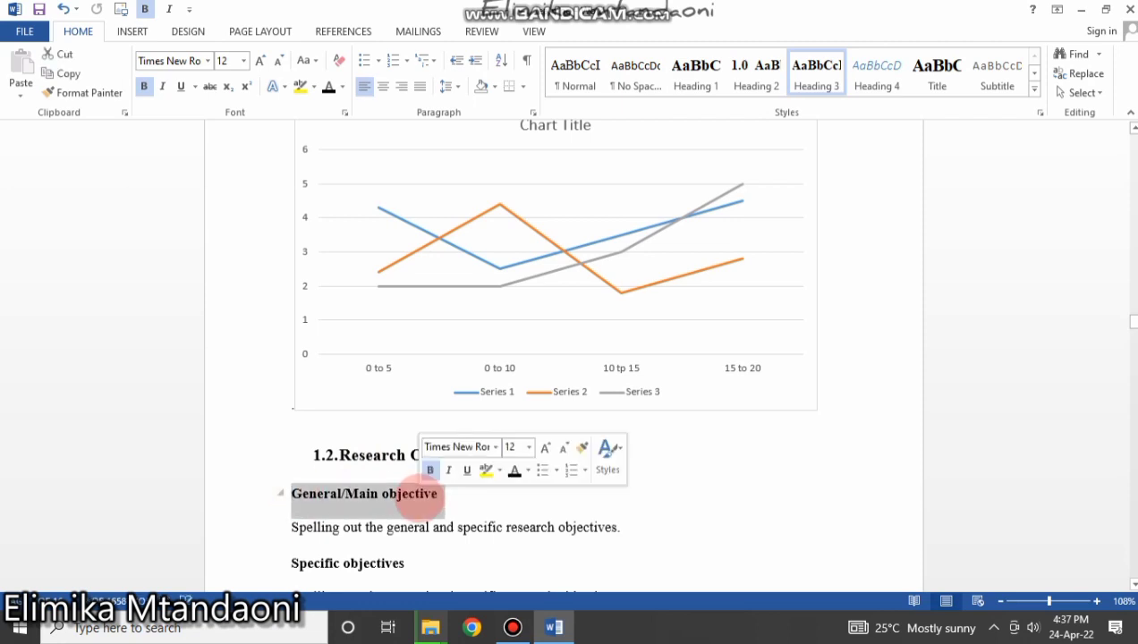
{"action": "right_click", "coordinate": [805, 68]}
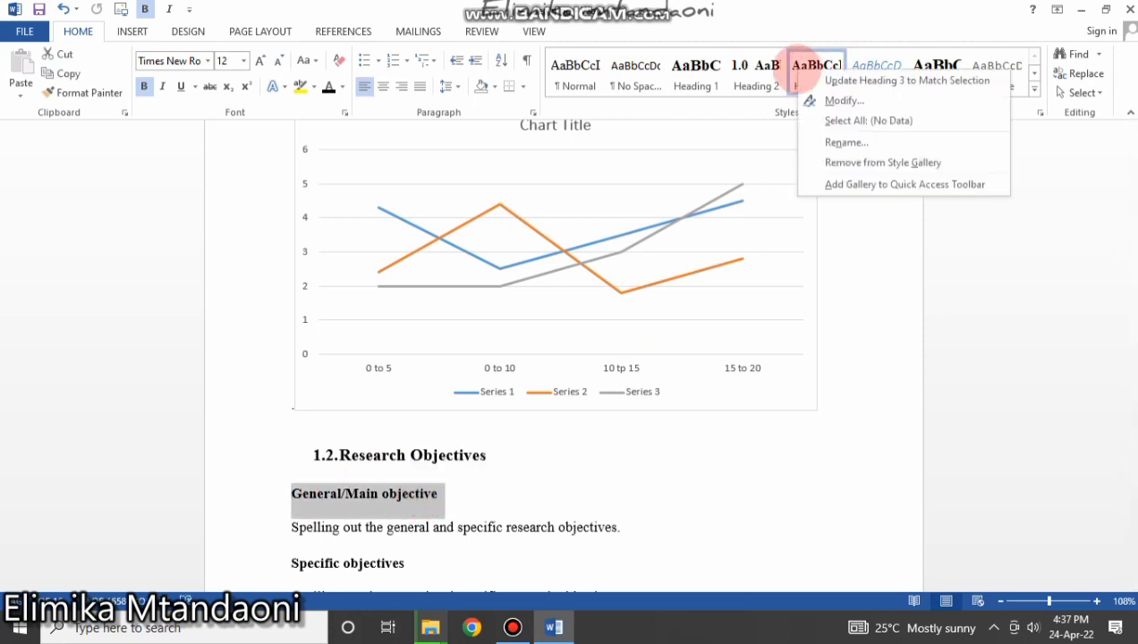
{"action": "left_click", "coordinate": [813, 101]}
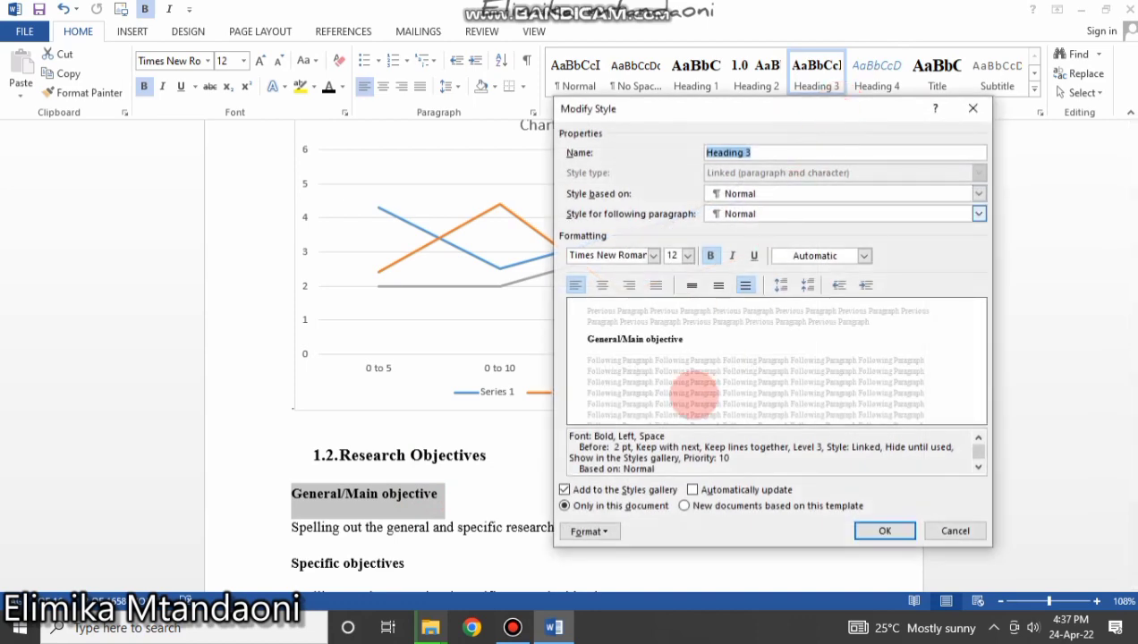
{"action": "left_click", "coordinate": [588, 531]}
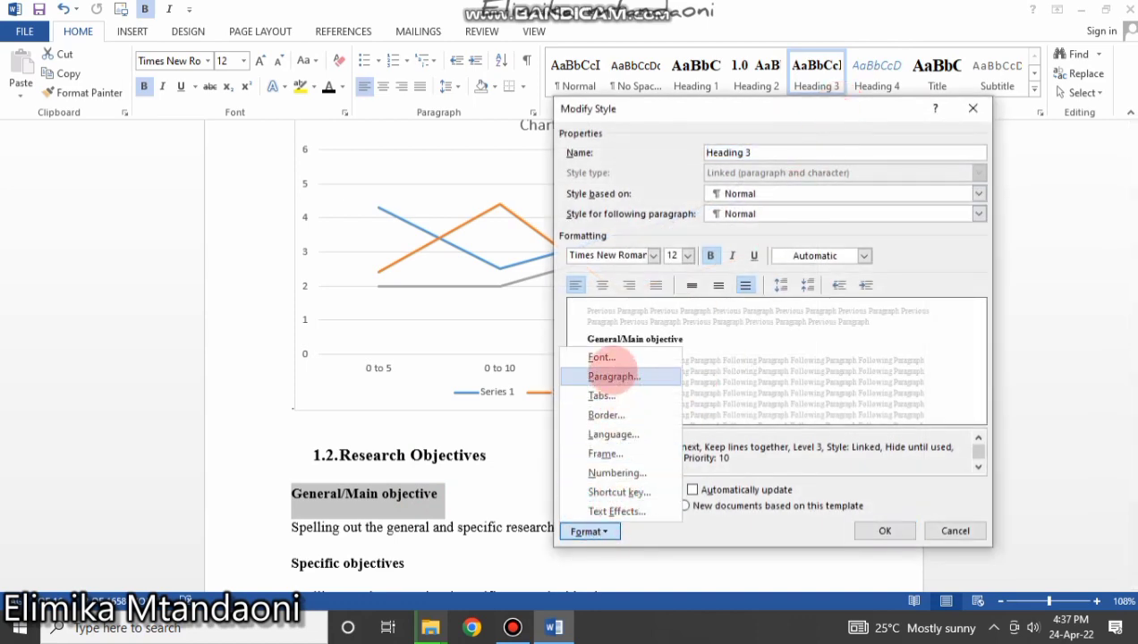
{"action": "left_click", "coordinate": [612, 454]}
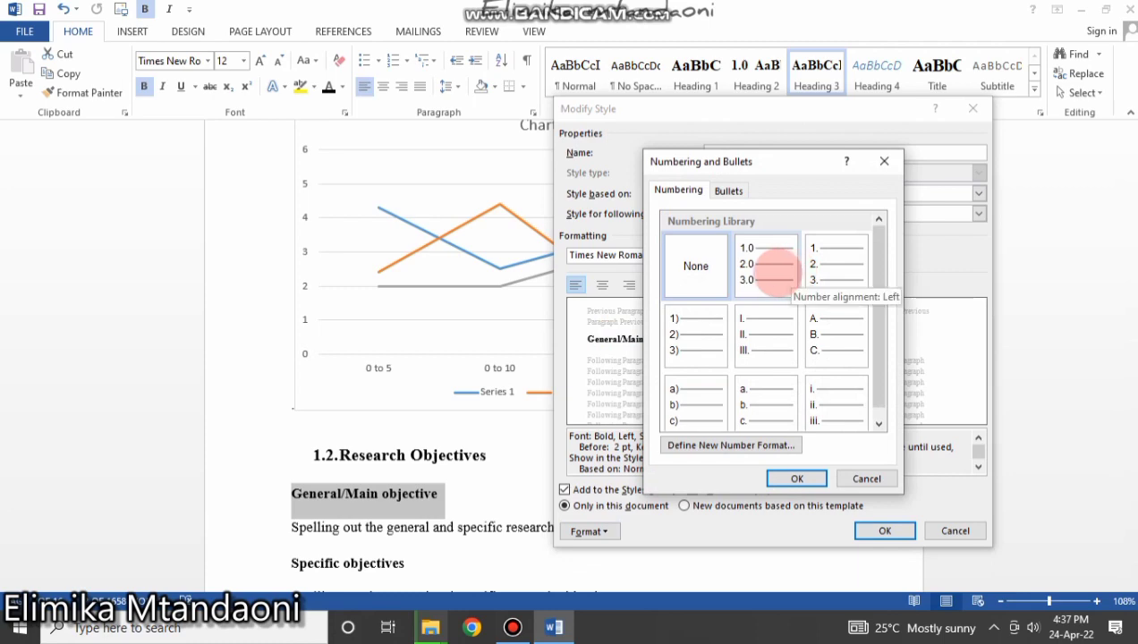
{"action": "left_click", "coordinate": [775, 268]}
{"action": "left_click", "coordinate": [797, 479]}
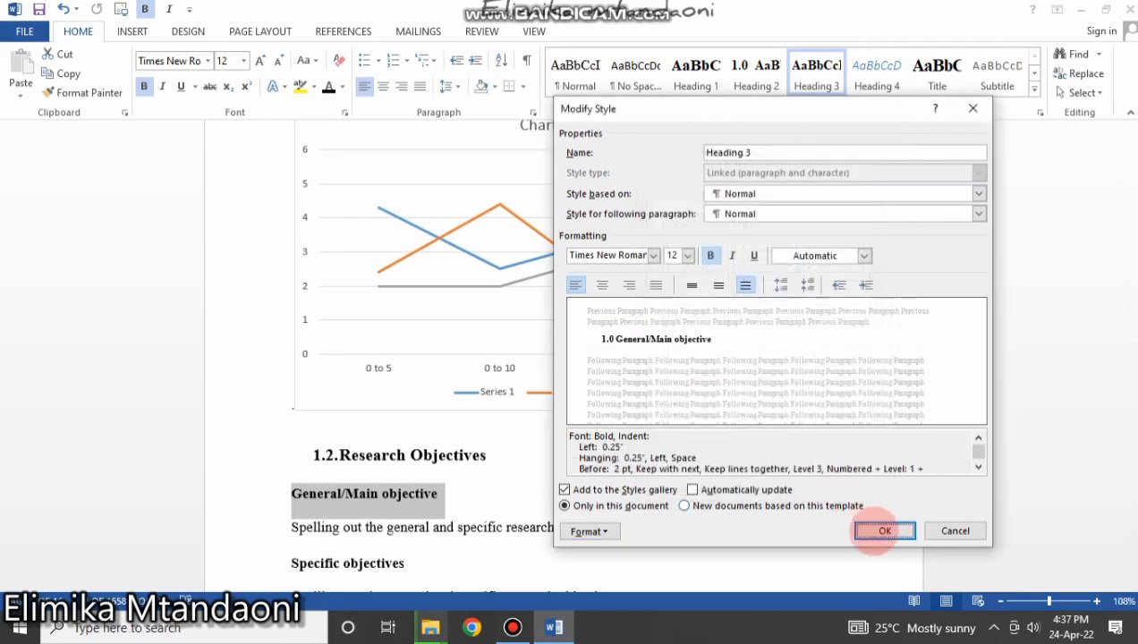
{"action": "left_click", "coordinate": [884, 530]}
Set the General/Main objective heading to continue numbering from the previous list.
{"action": "left_click", "coordinate": [382, 527]}
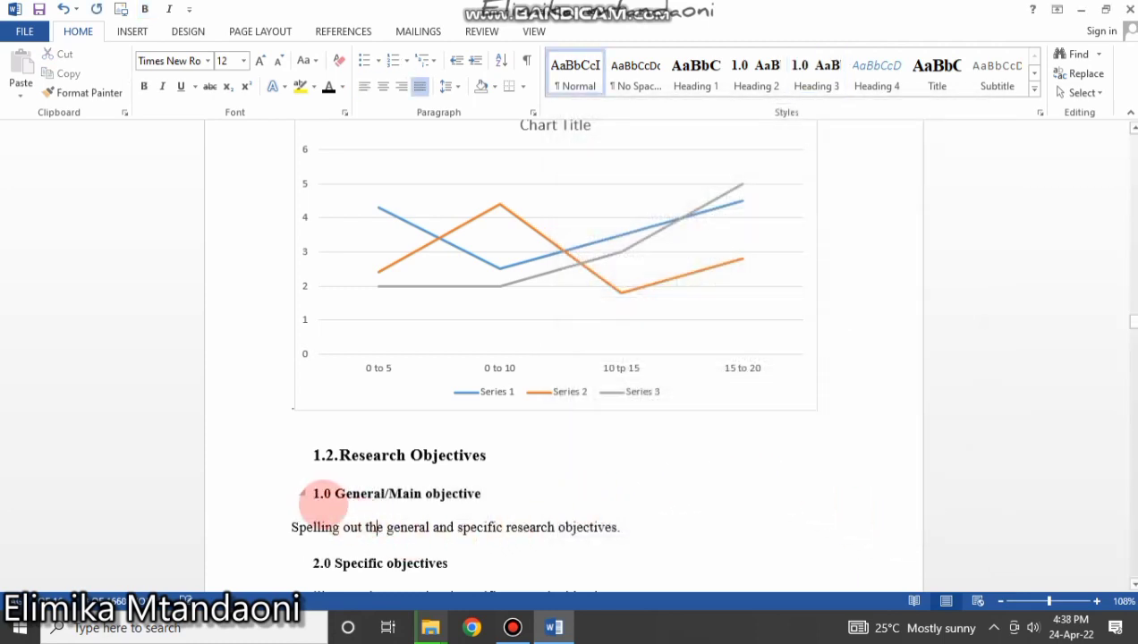
{"action": "left_click", "coordinate": [322, 493]}
{"action": "right_click", "coordinate": [322, 494]}
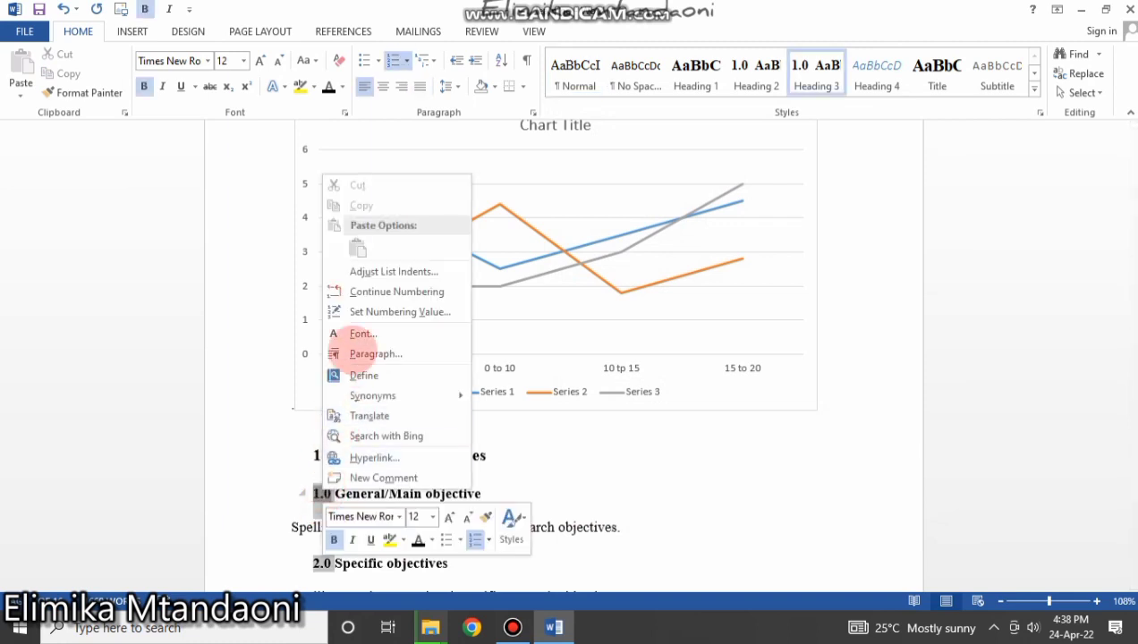
{"action": "left_click", "coordinate": [376, 292]}
Apply the 1./1.1./1.1.1. multilevel list to General/Main objective and demote it to 1.2.1.
{"action": "left_click", "coordinate": [353, 493]}
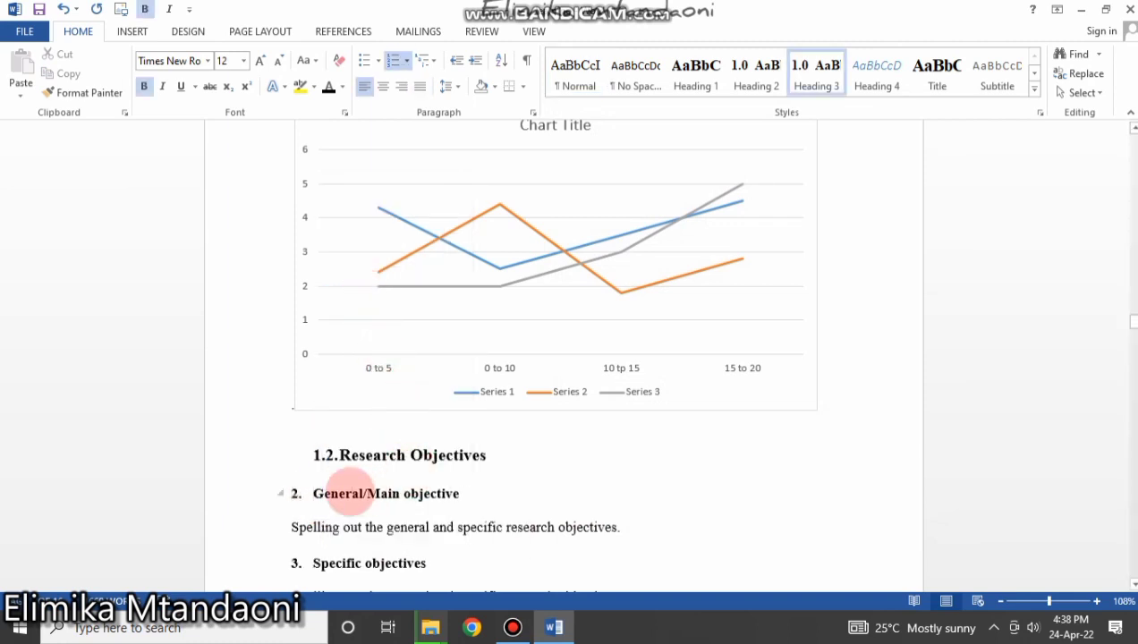
{"action": "left_click", "coordinate": [296, 493]}
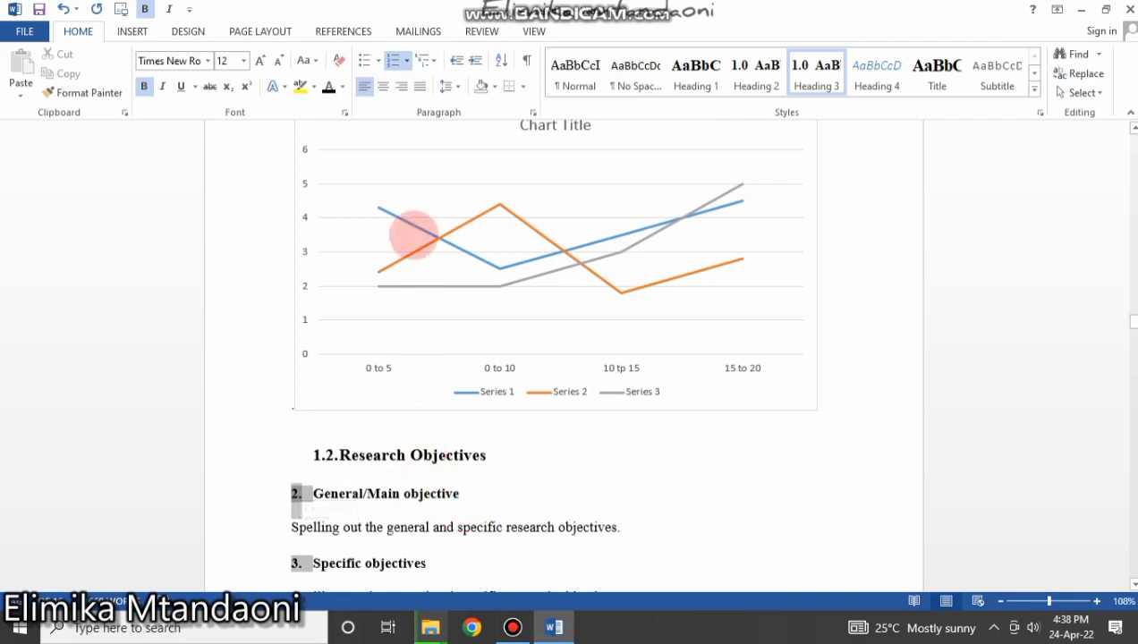
{"action": "left_click", "coordinate": [426, 59]}
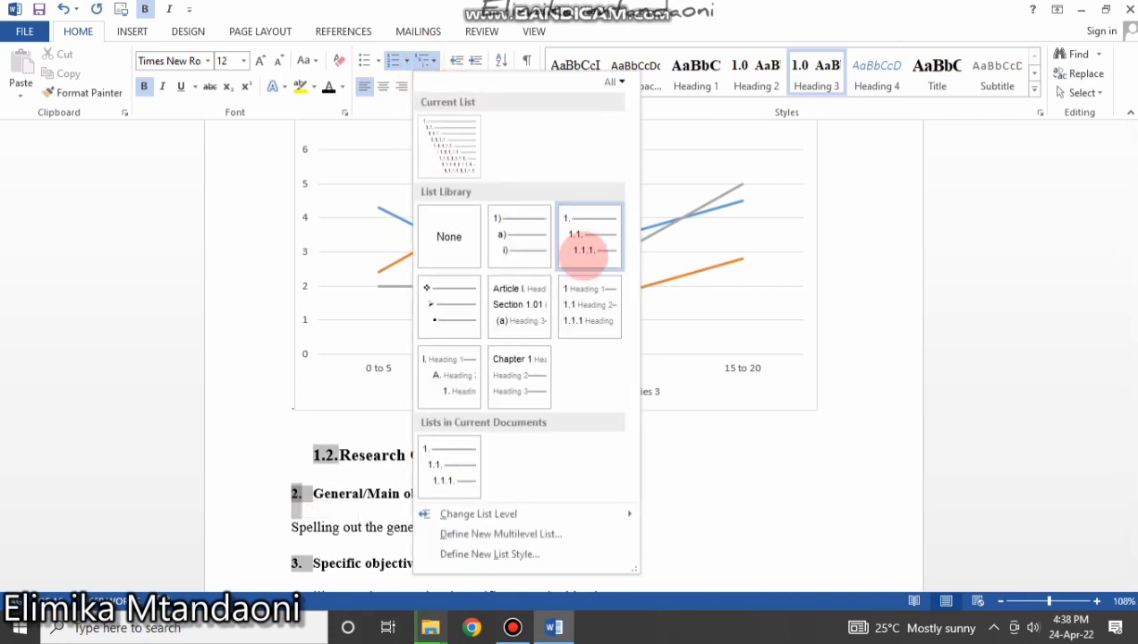
{"action": "left_click", "coordinate": [587, 237]}
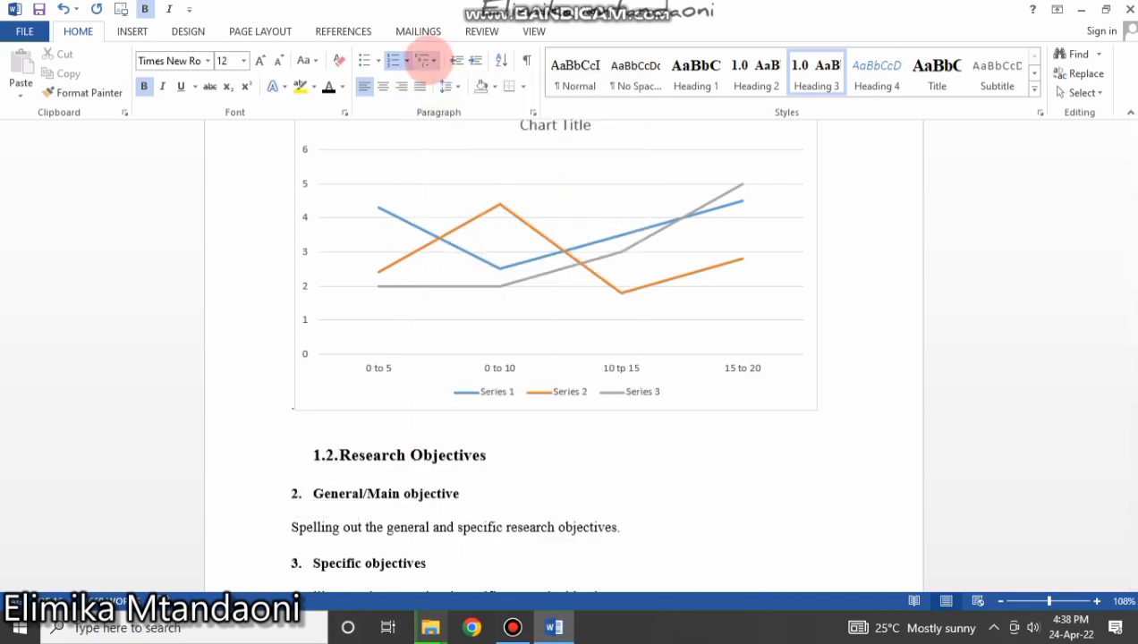
{"action": "left_click", "coordinate": [427, 60]}
{"action": "mouse_move", "coordinate": [521, 516]}
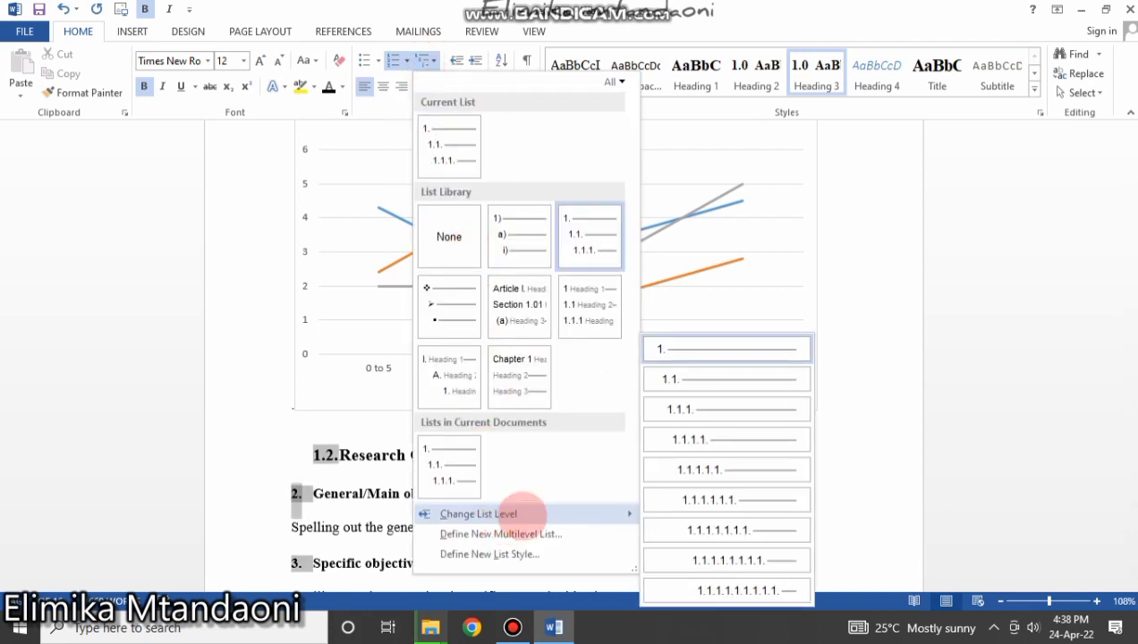
{"action": "left_click", "coordinate": [688, 407]}
{"action": "left_click", "coordinate": [426, 525]}
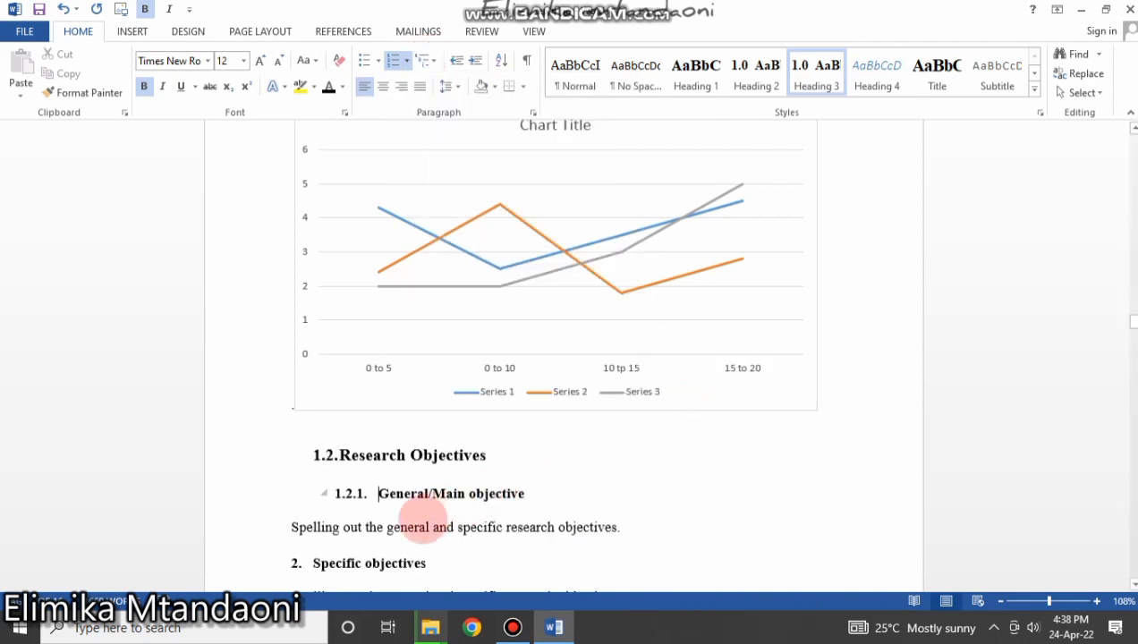
Copy the 1.2.1. heading format onto Specific objectives with Format Painter, making it 1.2.2.
{"action": "left_click", "coordinate": [349, 493]}
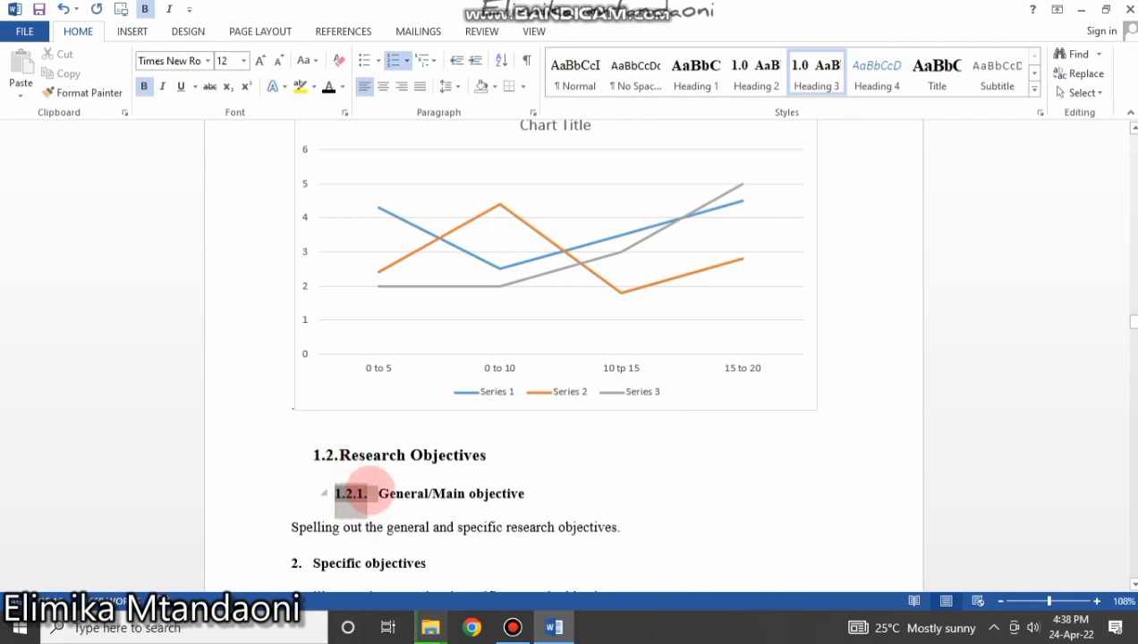
{"action": "left_click", "coordinate": [84, 92]}
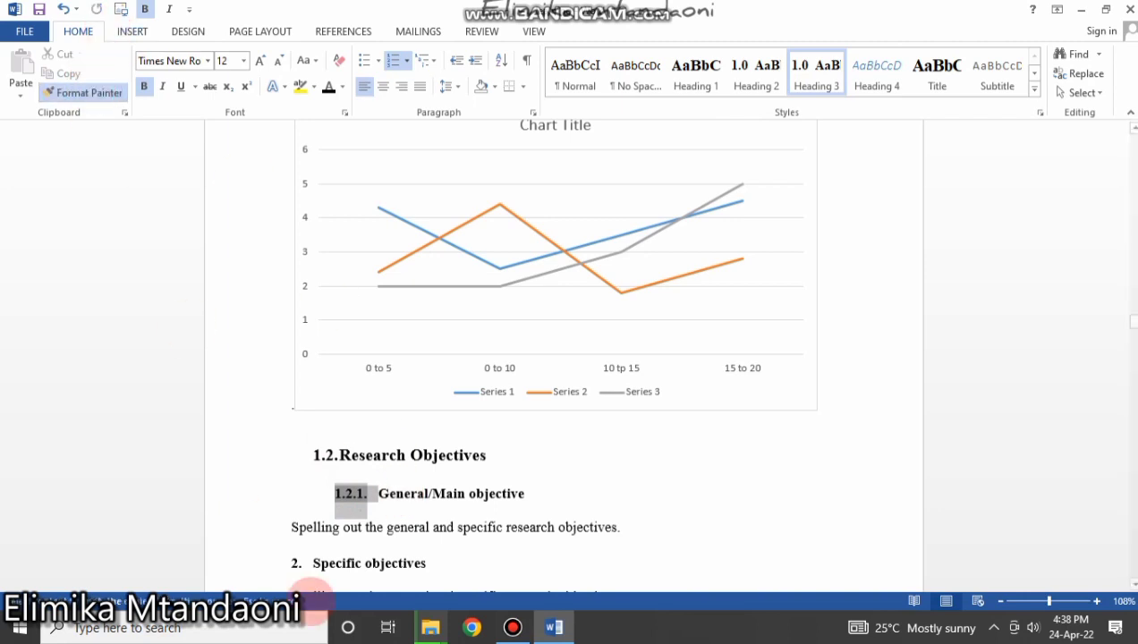
{"action": "left_click", "coordinate": [311, 564]}
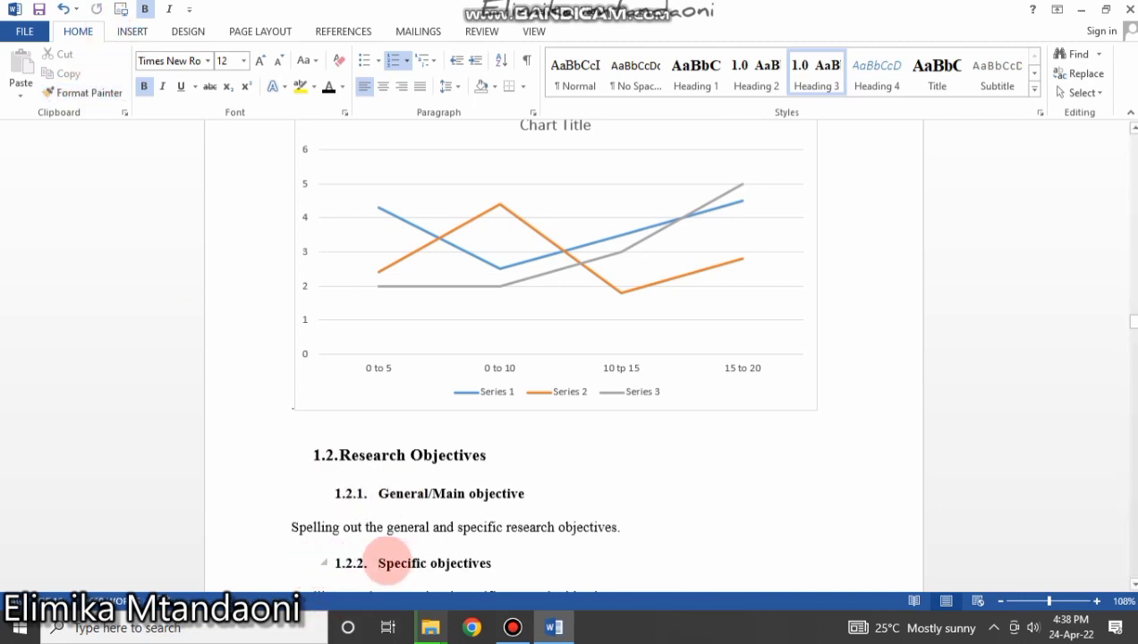
{"action": "scroll", "coordinate": [367, 551], "scroll_direction": "down", "scroll_amount": 3}
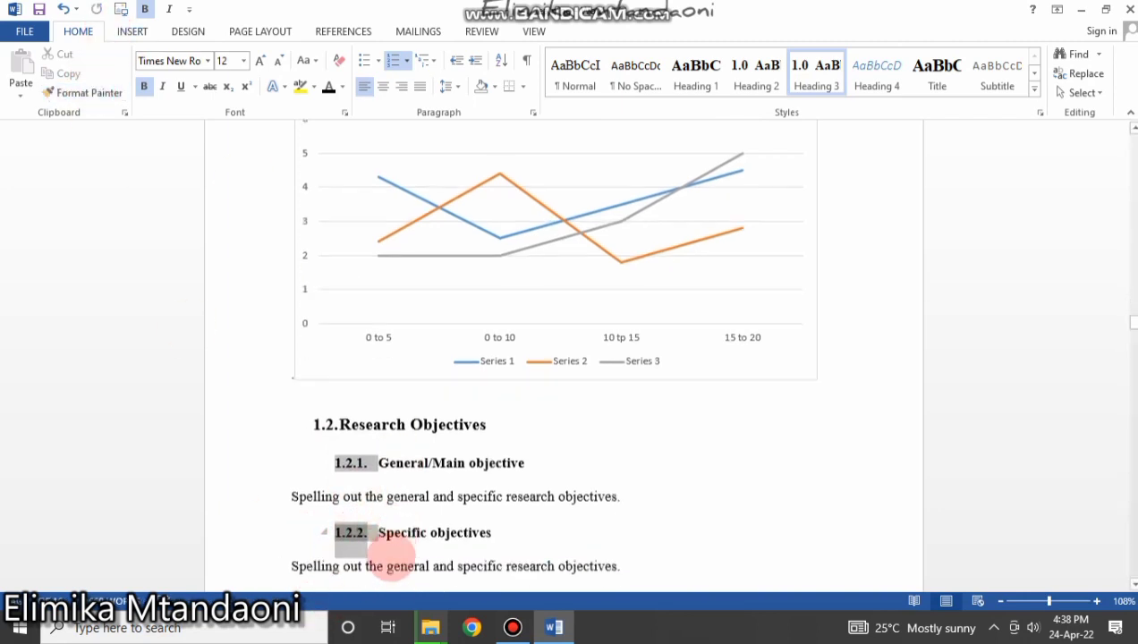
{"action": "left_click", "coordinate": [649, 431]}
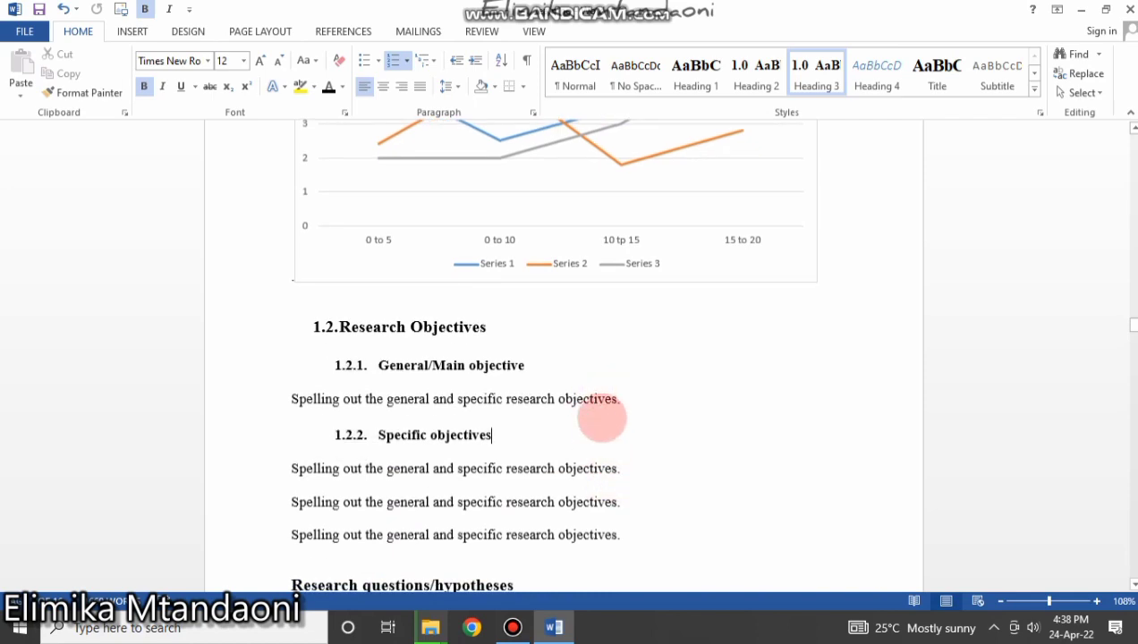
Copy the sentence 'research issue under investigation.' from the Literature review paragraph.
{"action": "scroll", "coordinate": [555, 450], "scroll_direction": "down", "scroll_amount": 15}
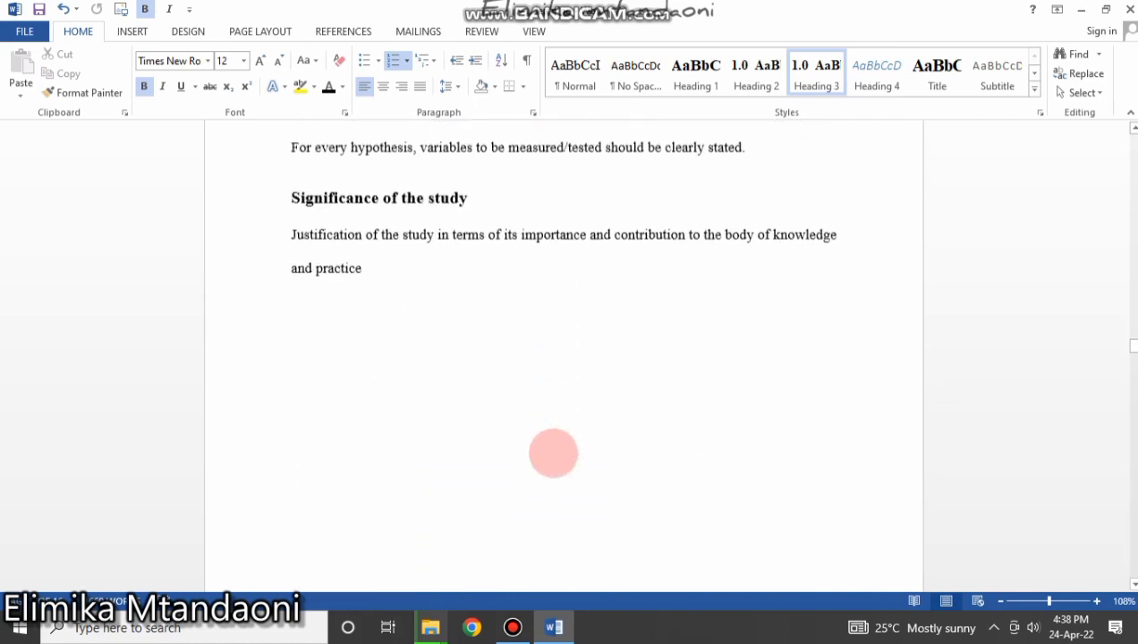
{"action": "scroll", "coordinate": [547, 461], "scroll_direction": "down", "scroll_amount": 12}
{"action": "scroll", "coordinate": [537, 447], "scroll_direction": "up", "scroll_amount": 5}
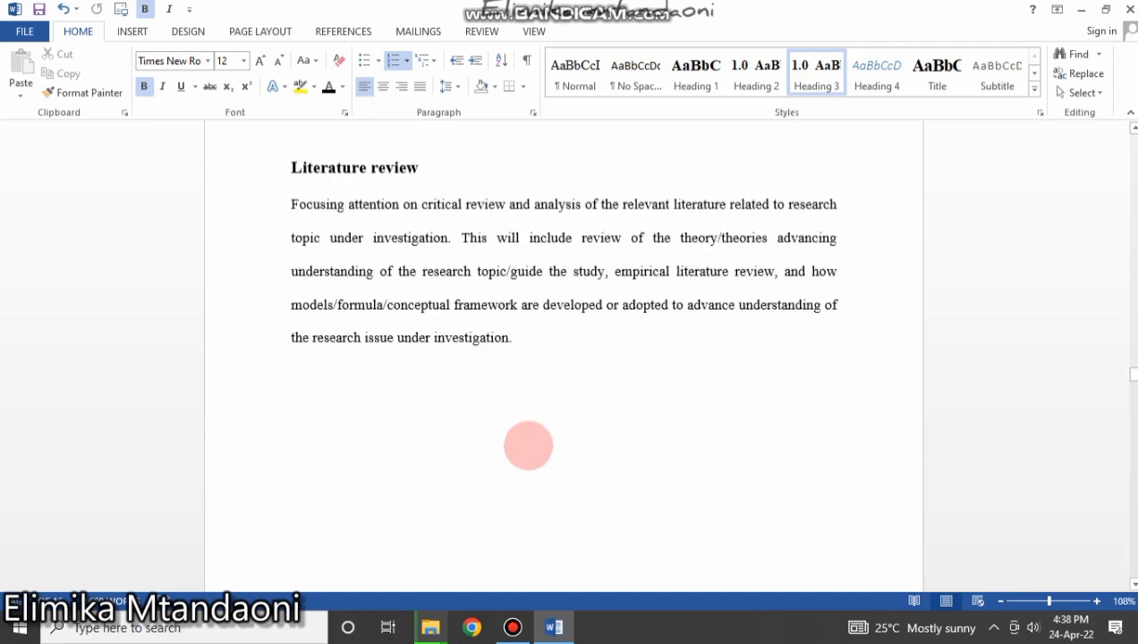
{"action": "left_click_drag", "start_coordinate": [537, 384], "coordinate": [299, 389]}
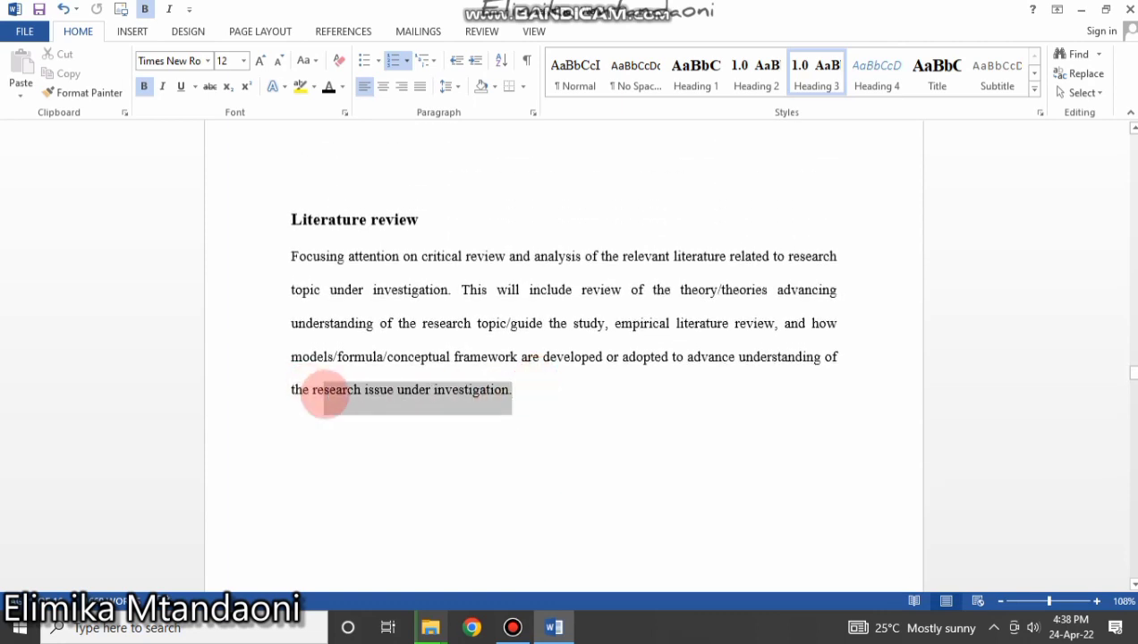
{"action": "right_click", "coordinate": [322, 394]}
{"action": "left_click", "coordinate": [505, 386]}
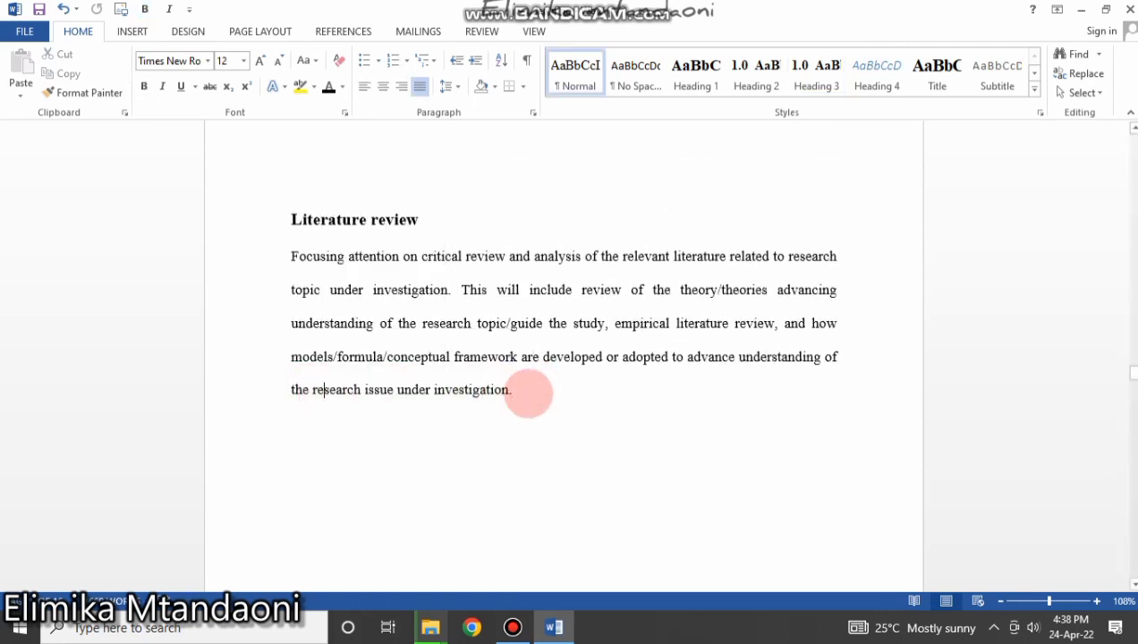
{"action": "left_click_drag", "start_coordinate": [528, 391], "coordinate": [334, 391]}
{"action": "right_click", "coordinate": [331, 389]}
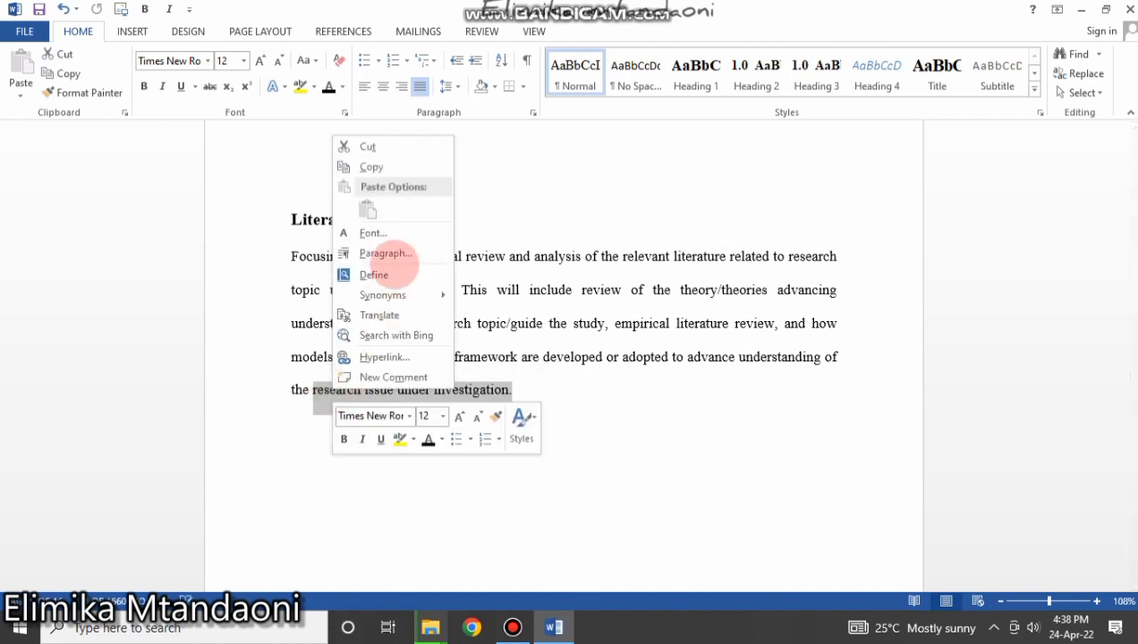
{"action": "left_click", "coordinate": [372, 168]}
Paste the sentence below the paragraph as three separate lines and select them.
{"action": "left_click", "coordinate": [538, 383]}
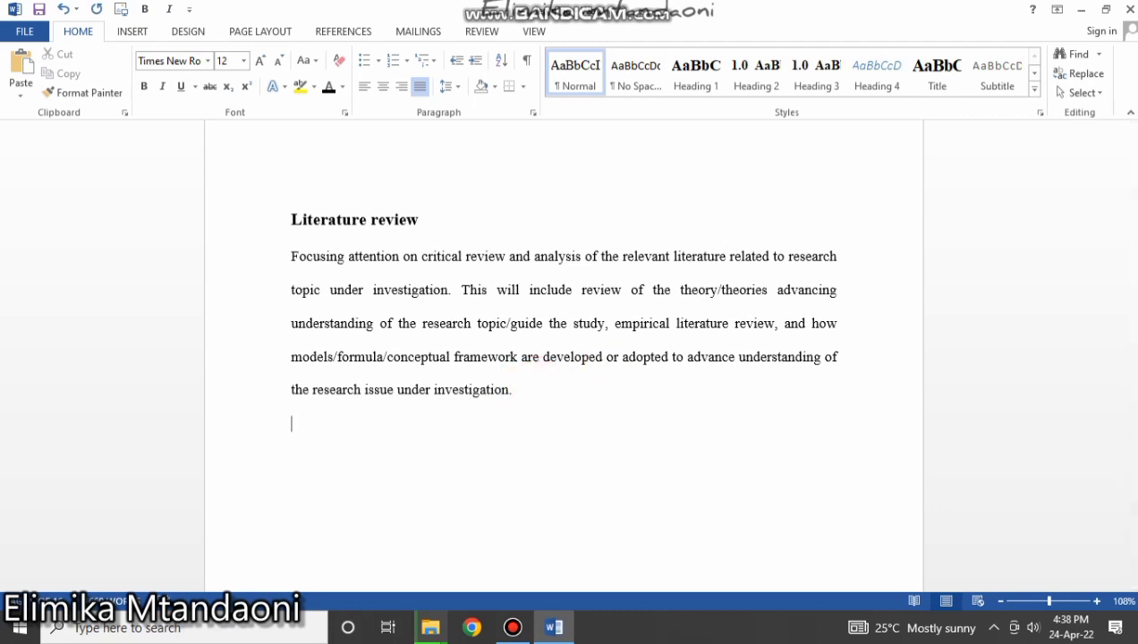
{"action": "key", "text": "ctrl+v"}
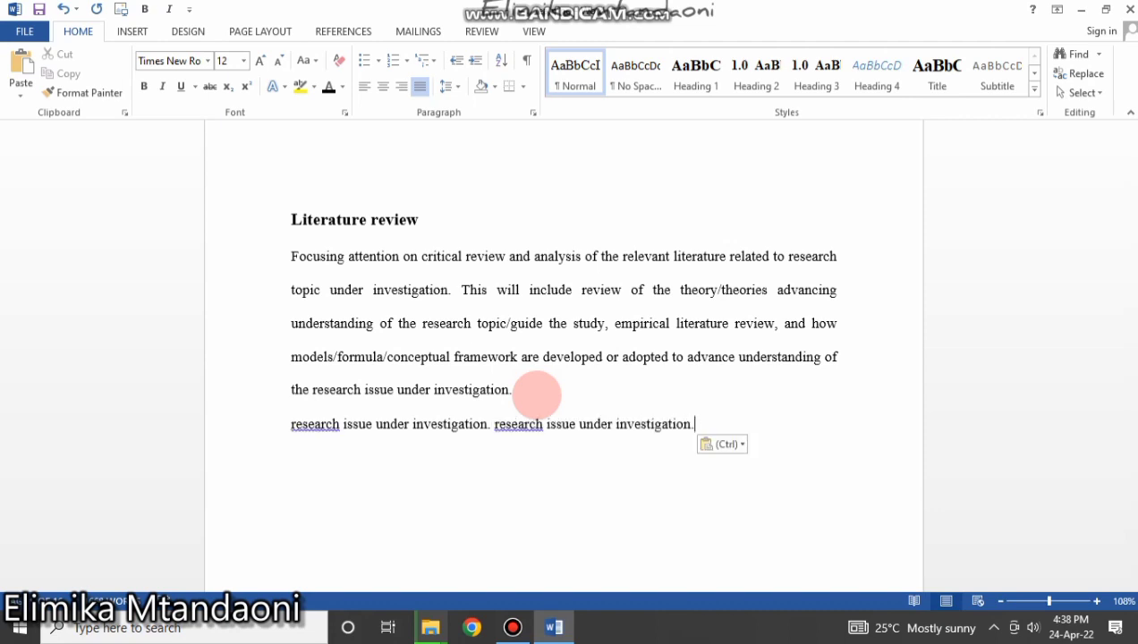
{"action": "key", "text": "ctrl+v"}
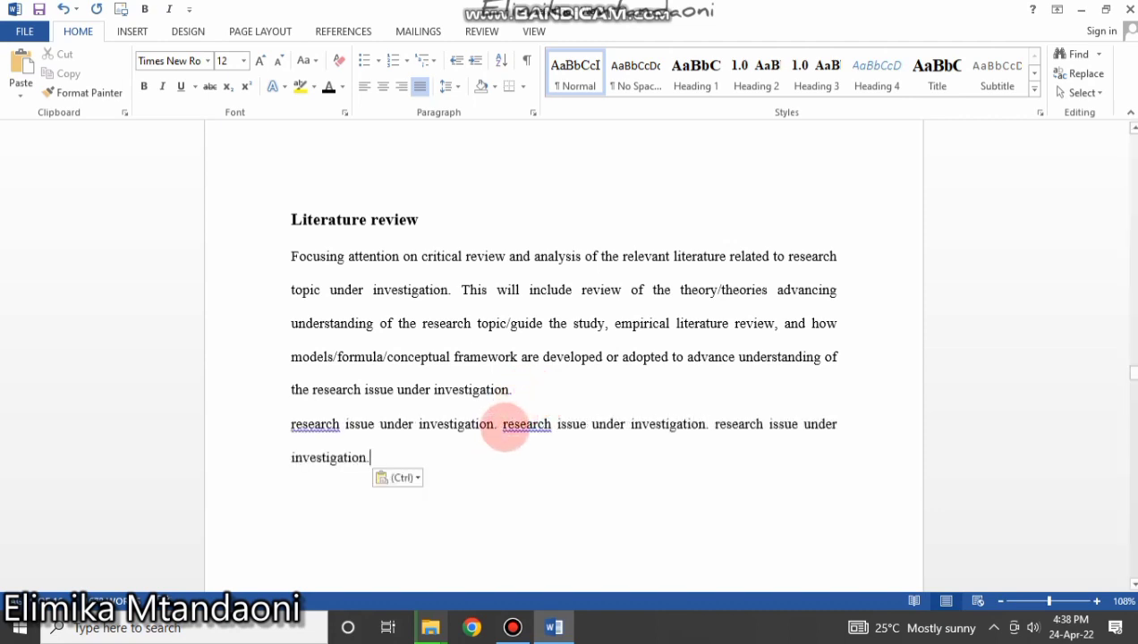
{"action": "left_click_drag", "start_coordinate": [505, 427], "coordinate": [505, 431]}
{"action": "left_click", "coordinate": [503, 429]}
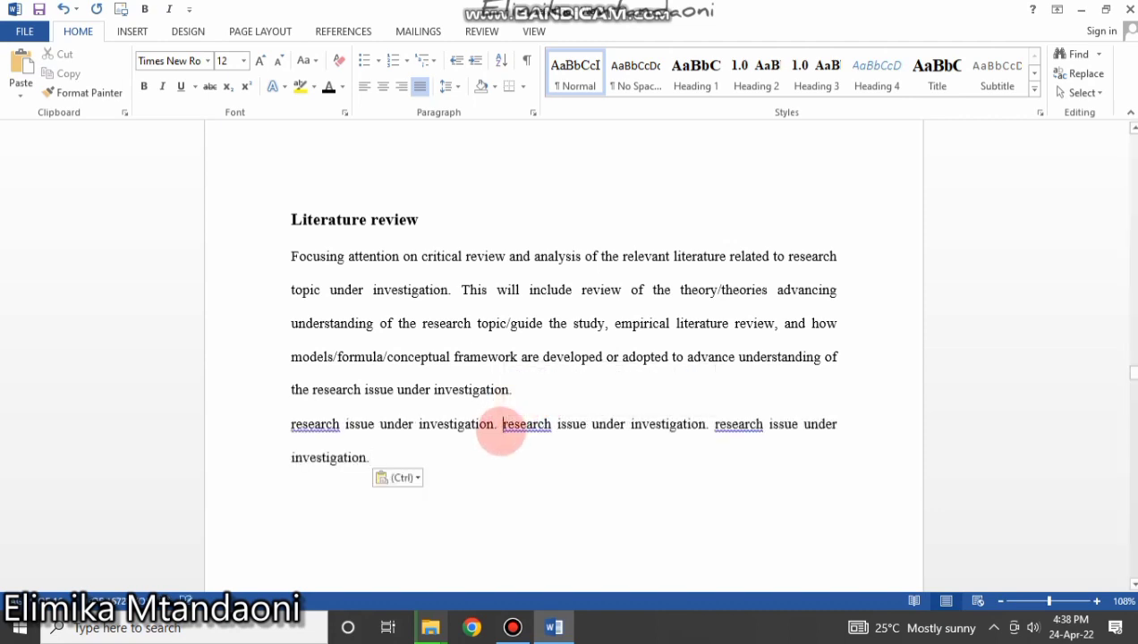
{"action": "key", "text": "Return"}
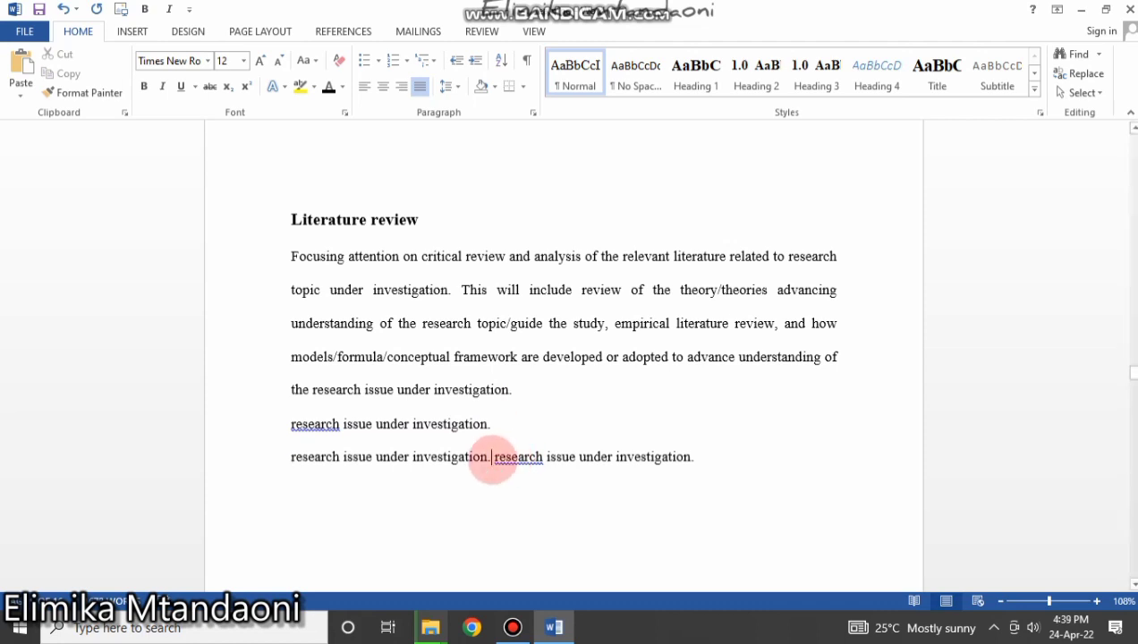
{"action": "key", "text": "Return"}
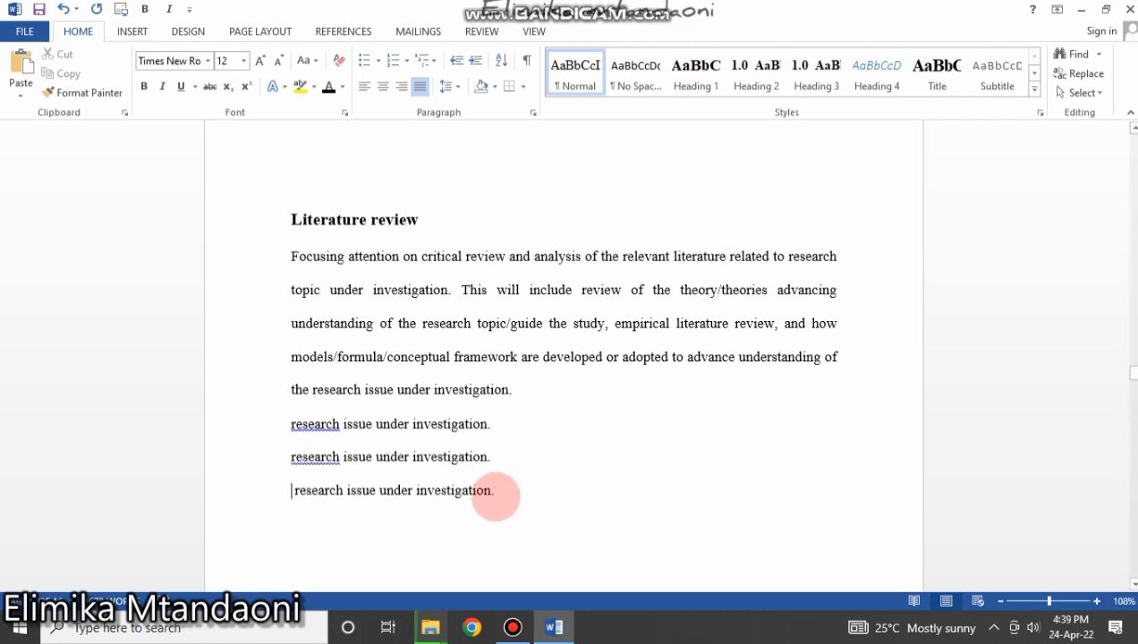
{"action": "left_click_drag", "start_coordinate": [495, 494], "coordinate": [254, 426]}
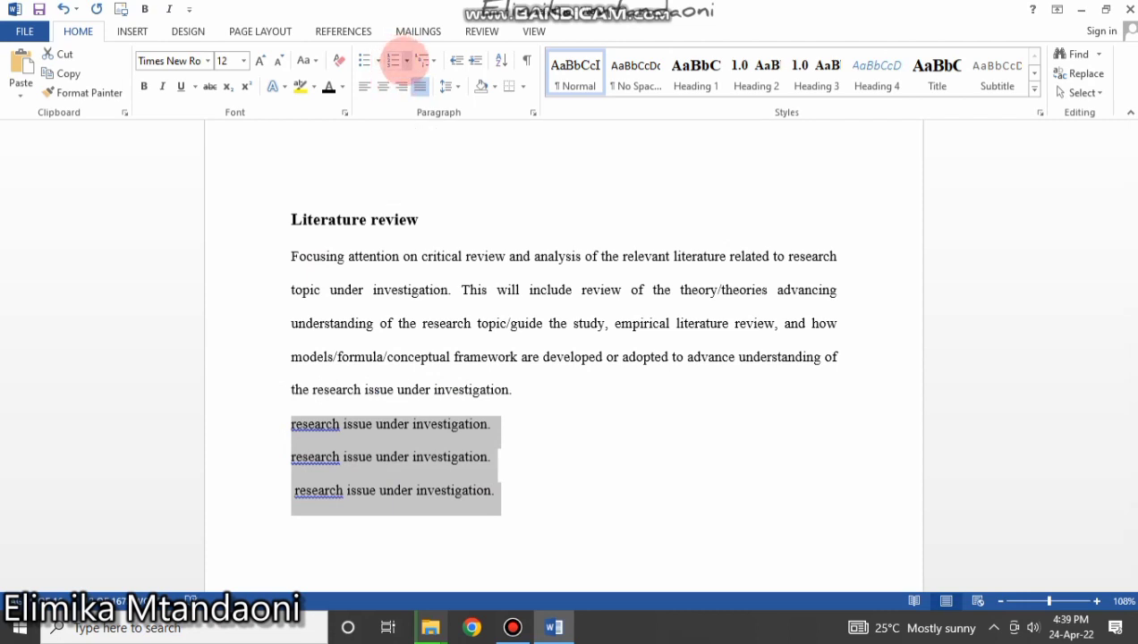
Number the three lines a), b), c), then switch them to check-mark bullets.
{"action": "left_click", "coordinate": [406, 60]}
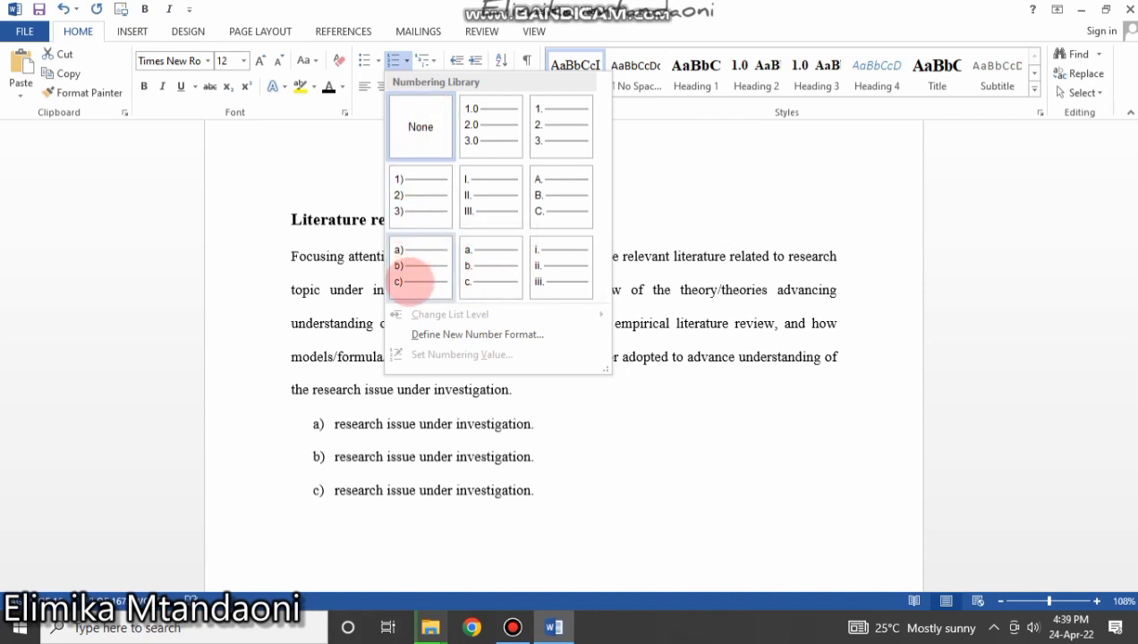
{"action": "left_click", "coordinate": [418, 281]}
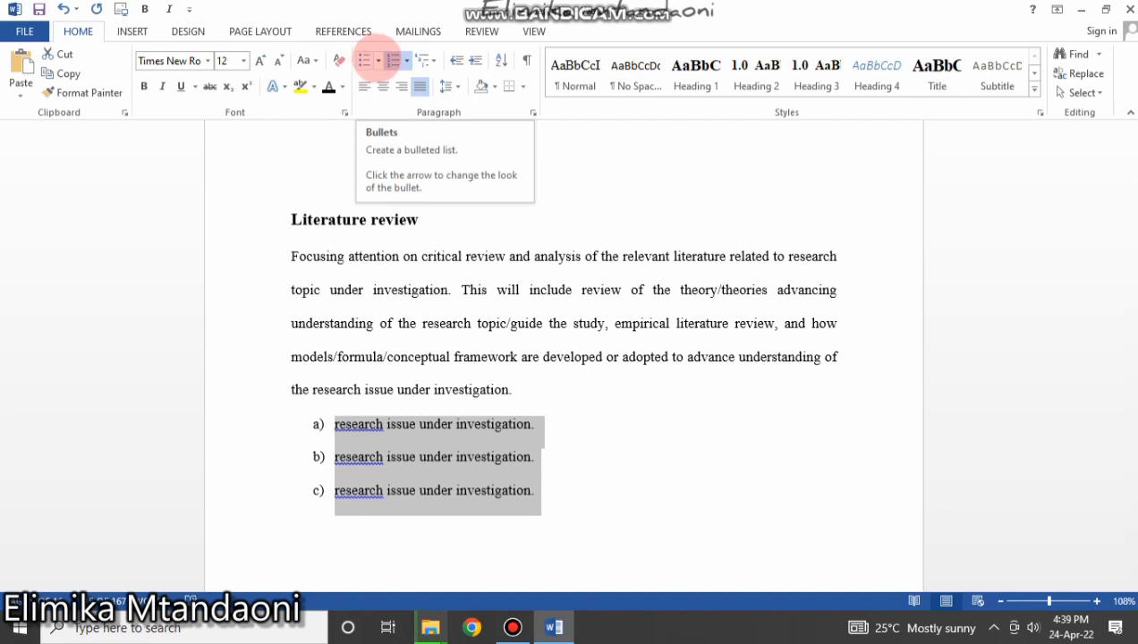
{"action": "left_click", "coordinate": [378, 60]}
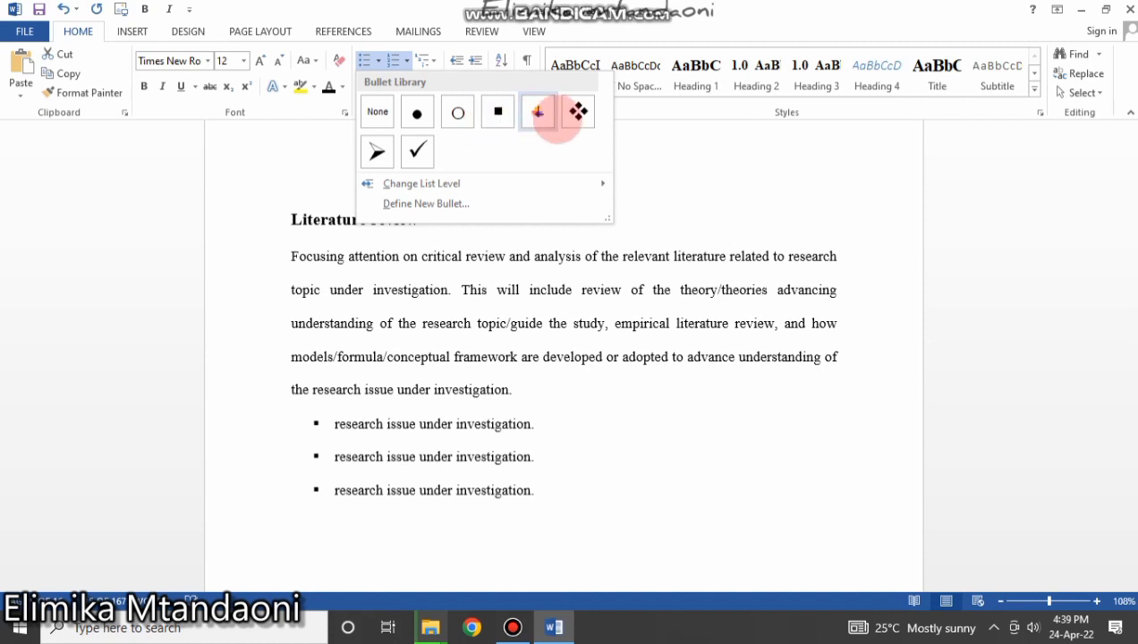
{"action": "left_click", "coordinate": [417, 151]}
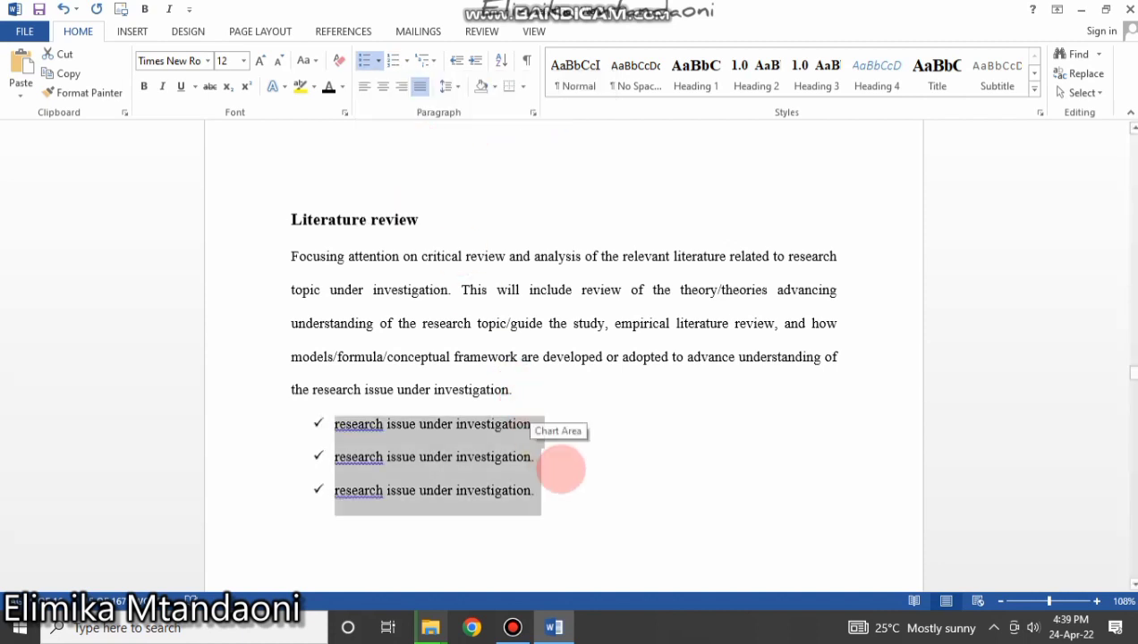
{"action": "left_click", "coordinate": [560, 466]}
{"action": "scroll", "coordinate": [546, 452], "scroll_direction": "up", "scroll_amount": 4}
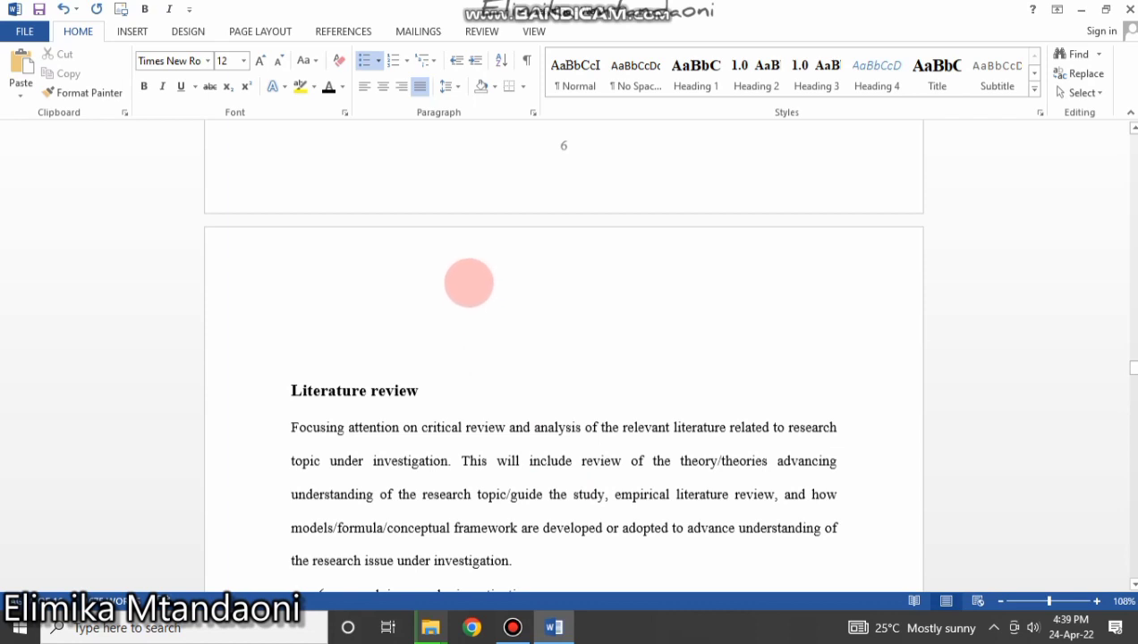
{"action": "scroll", "coordinate": [469, 282], "scroll_direction": "up", "scroll_amount": 10}
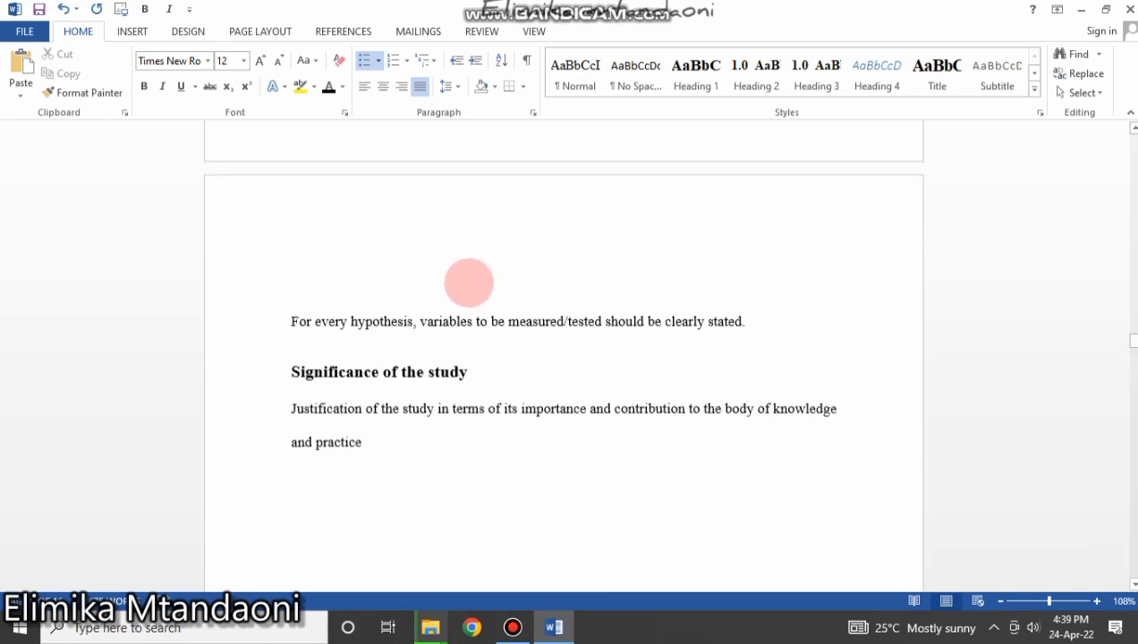
{"action": "scroll", "coordinate": [467, 281], "scroll_direction": "up", "scroll_amount": 10}
{"action": "scroll", "coordinate": [456, 291], "scroll_direction": "down", "scroll_amount": 8}
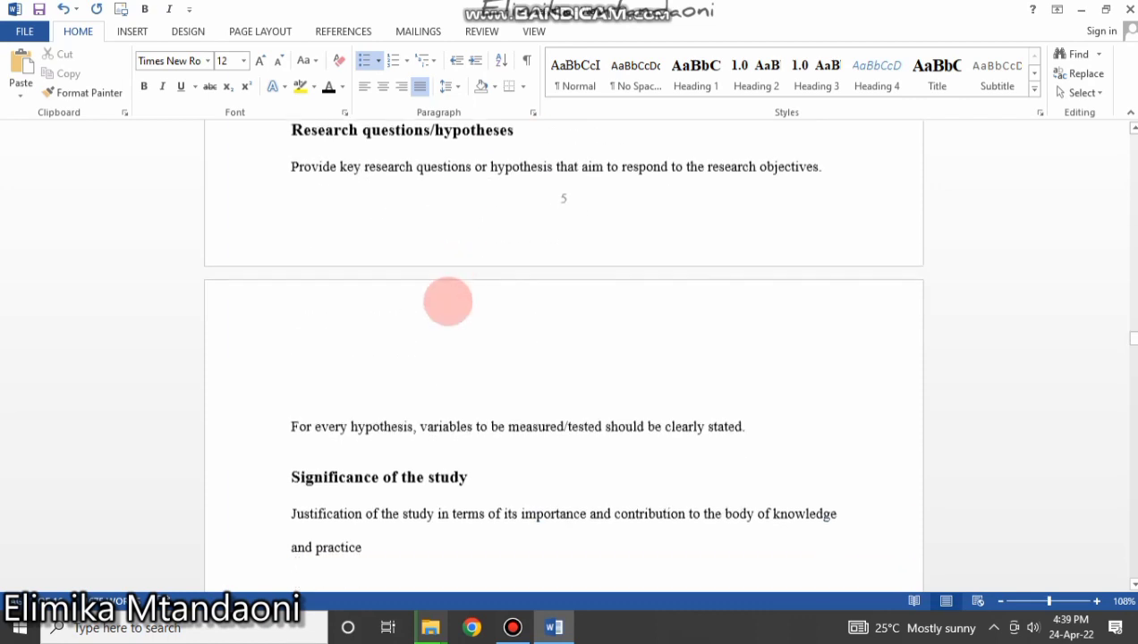
{"action": "scroll", "coordinate": [448, 303], "scroll_direction": "down", "scroll_amount": 5}
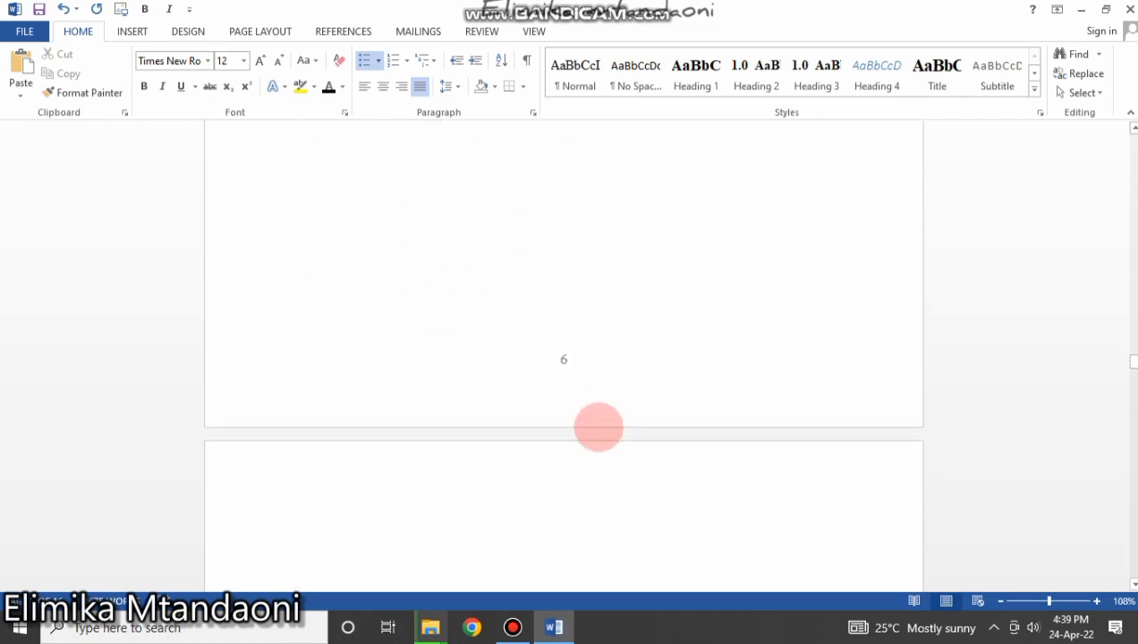